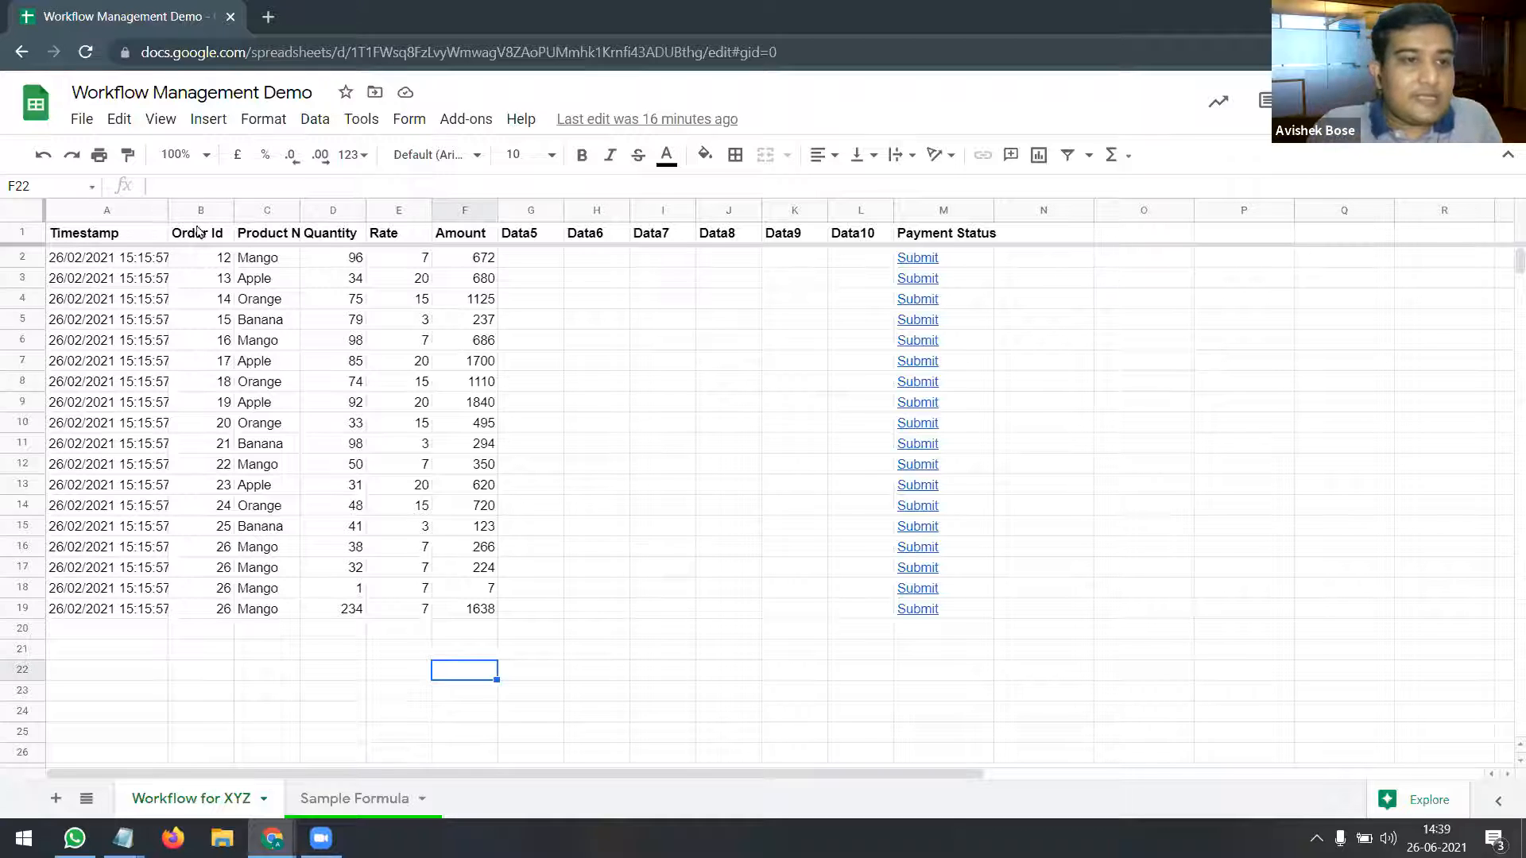
Step: Locate order 19 in row 9 and open its prefilled payment form from the Submit link in M9
{"action": "left_click_drag", "start_coordinate": [114, 208], "coordinate": [883, 192]}
{"action": "left_click", "coordinate": [726, 340]}
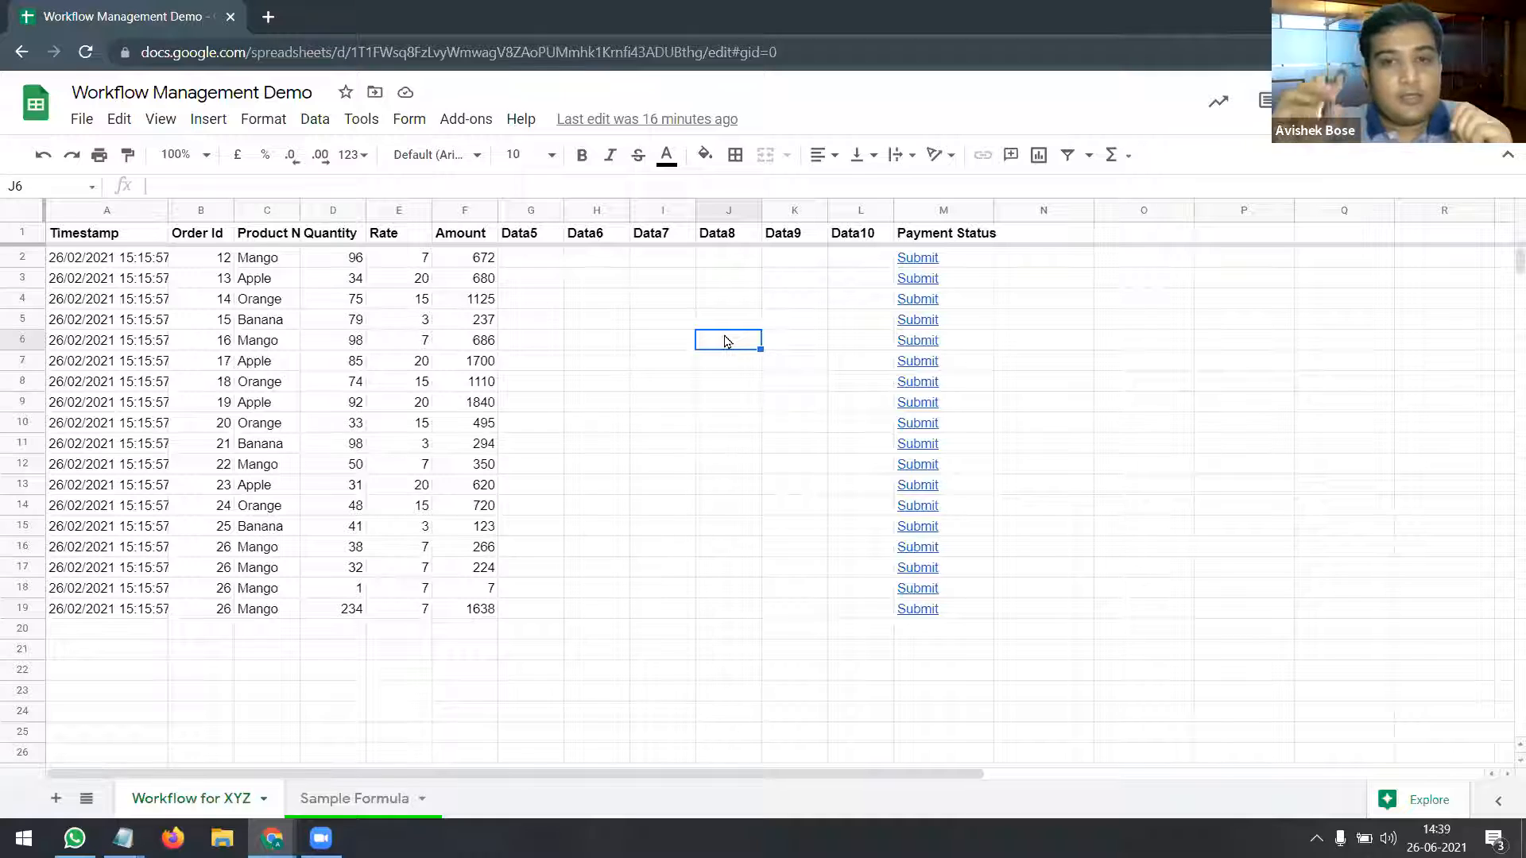
{"action": "left_click", "coordinate": [221, 406]}
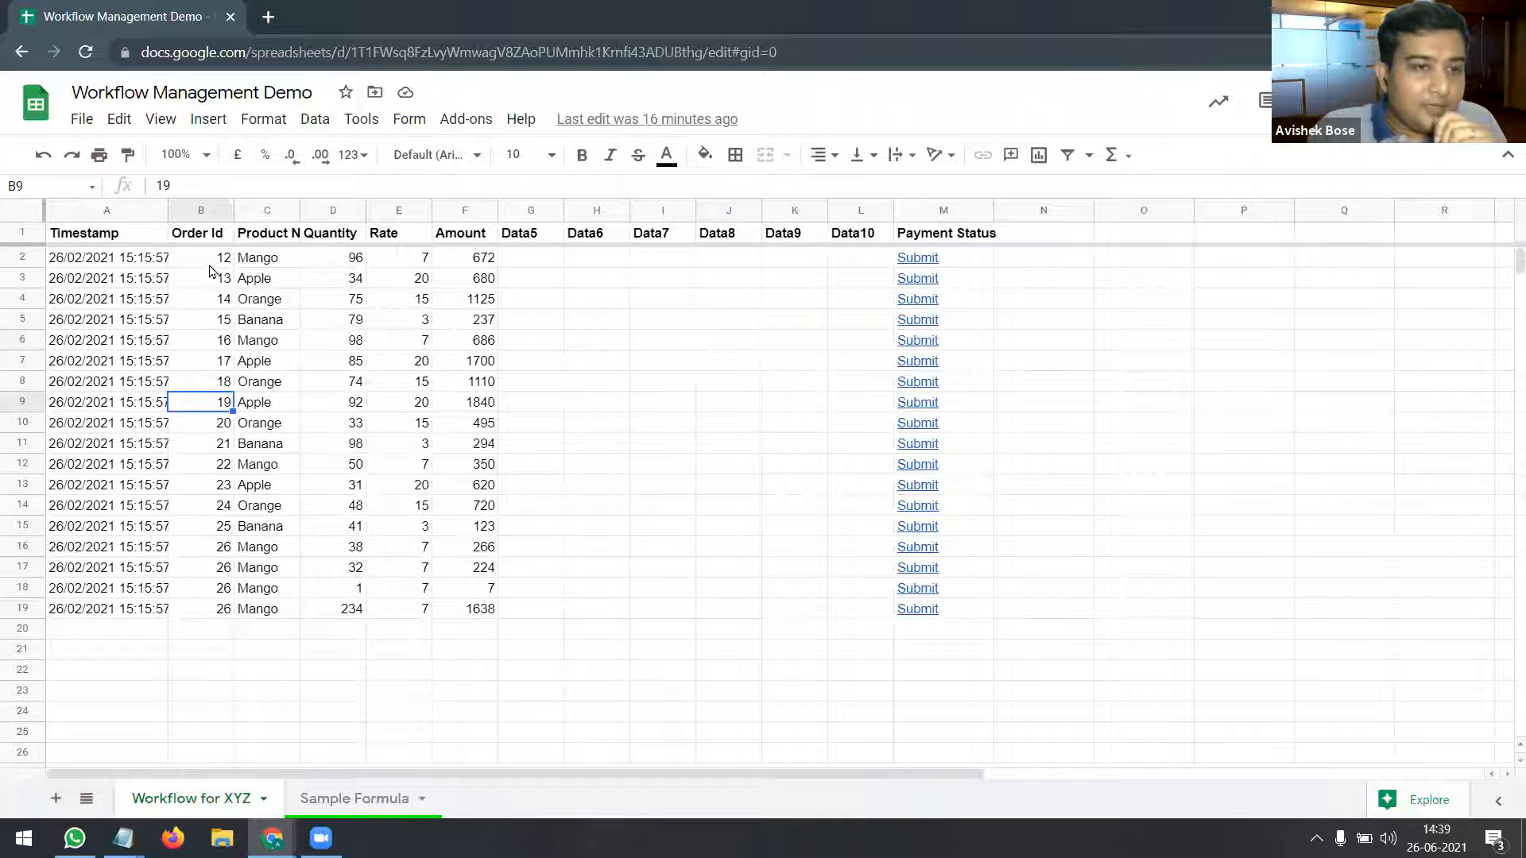
{"action": "left_click", "coordinate": [17, 403]}
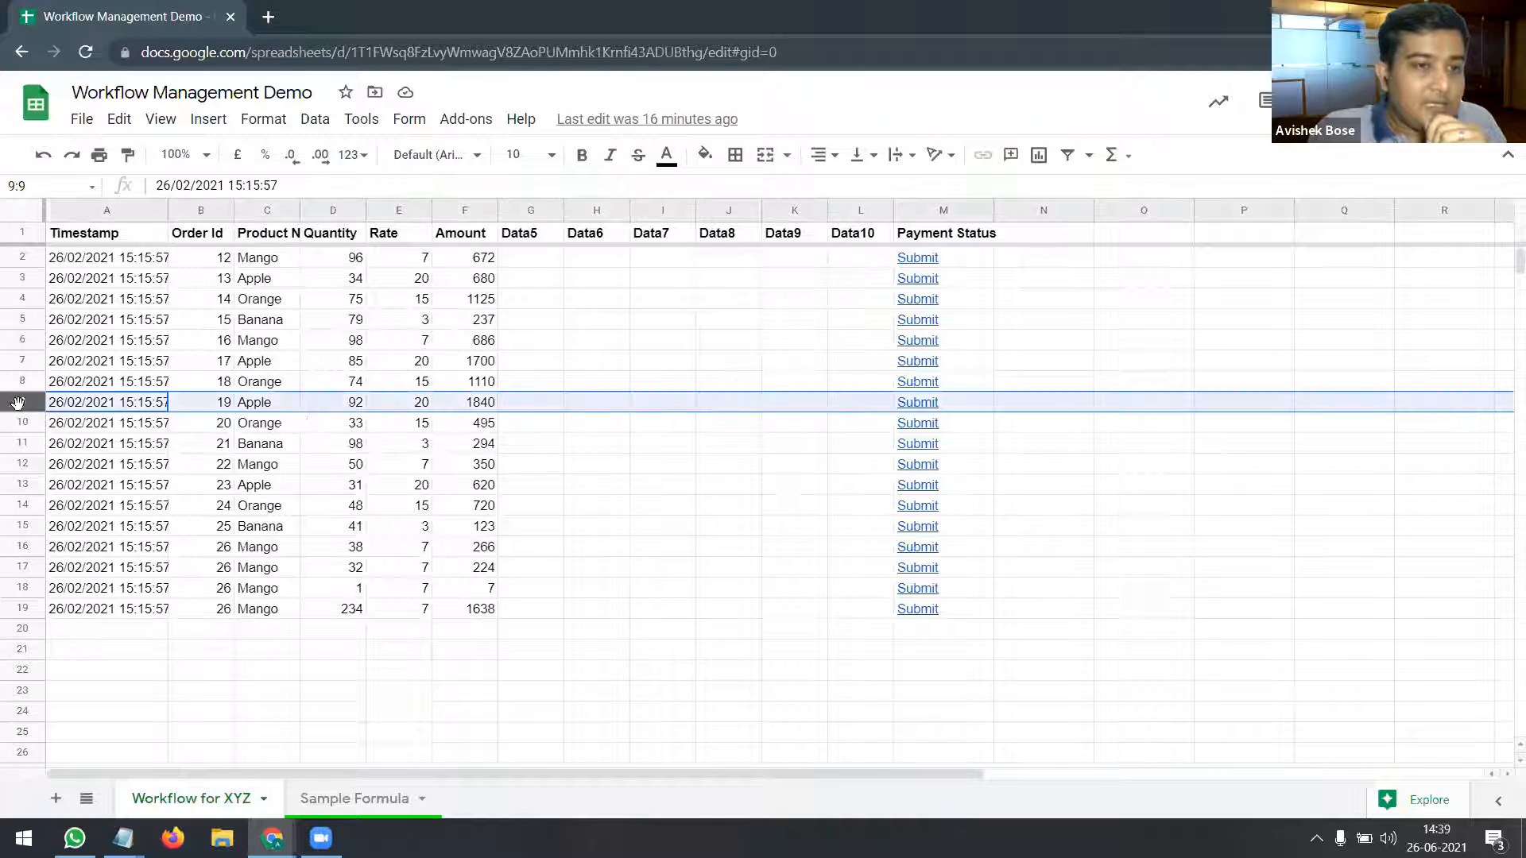
{"action": "left_click", "coordinate": [222, 405]}
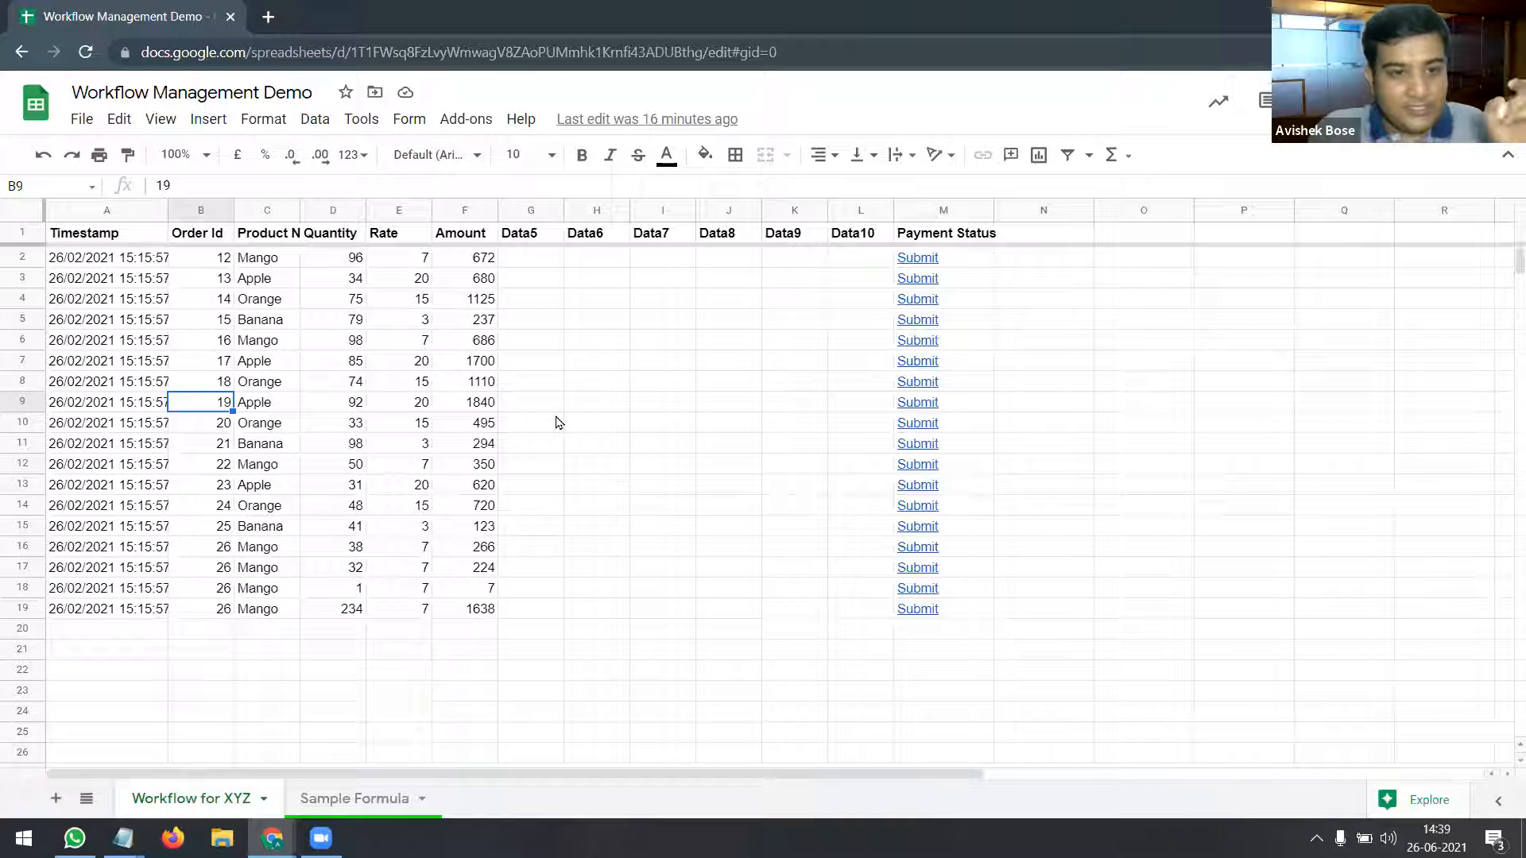
{"action": "left_click", "coordinate": [916, 410]}
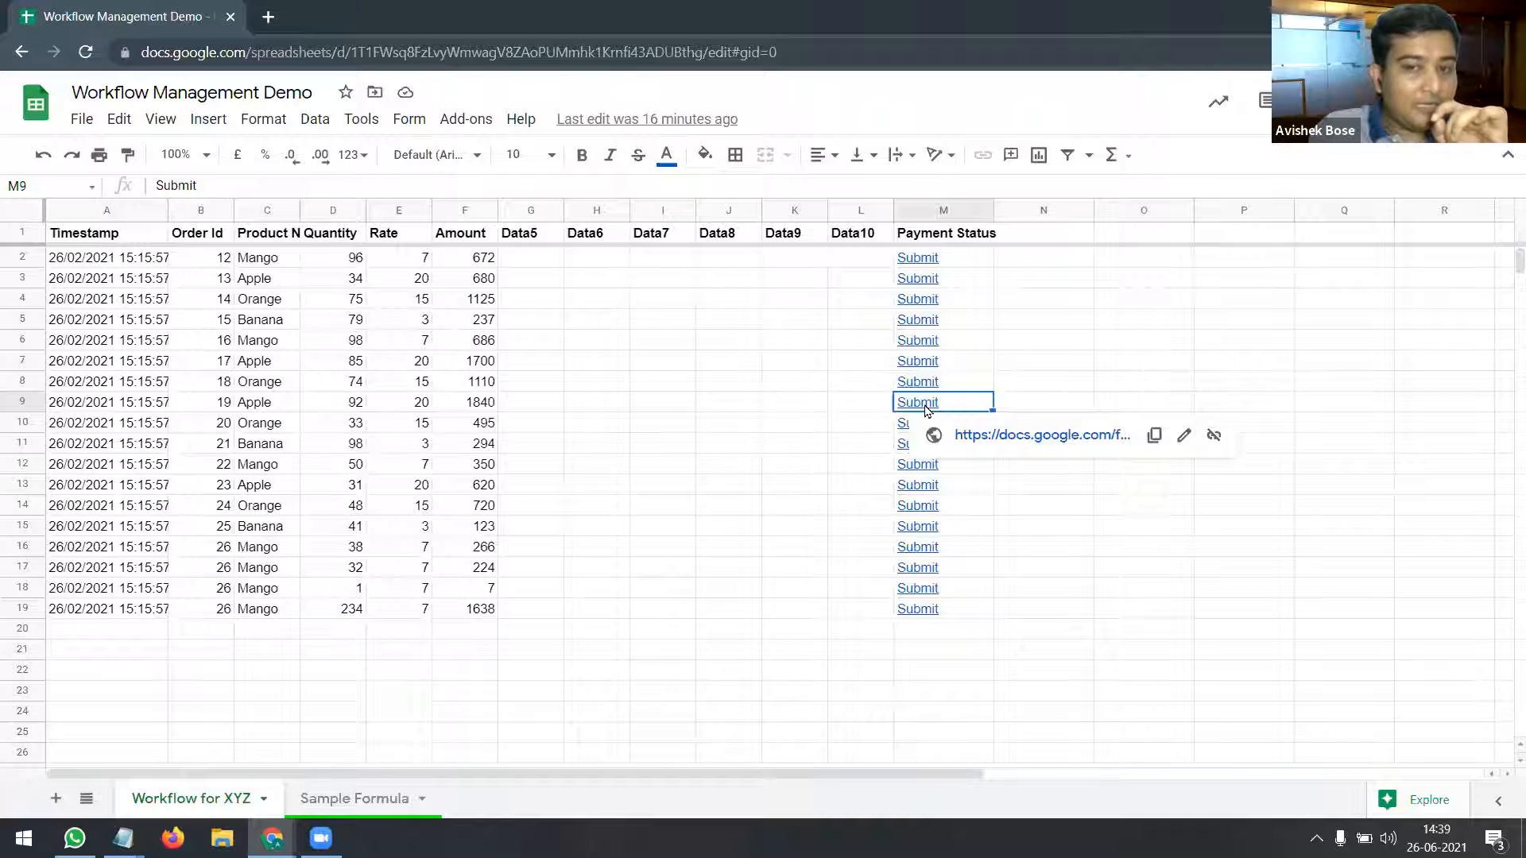
{"action": "left_click", "coordinate": [998, 436]}
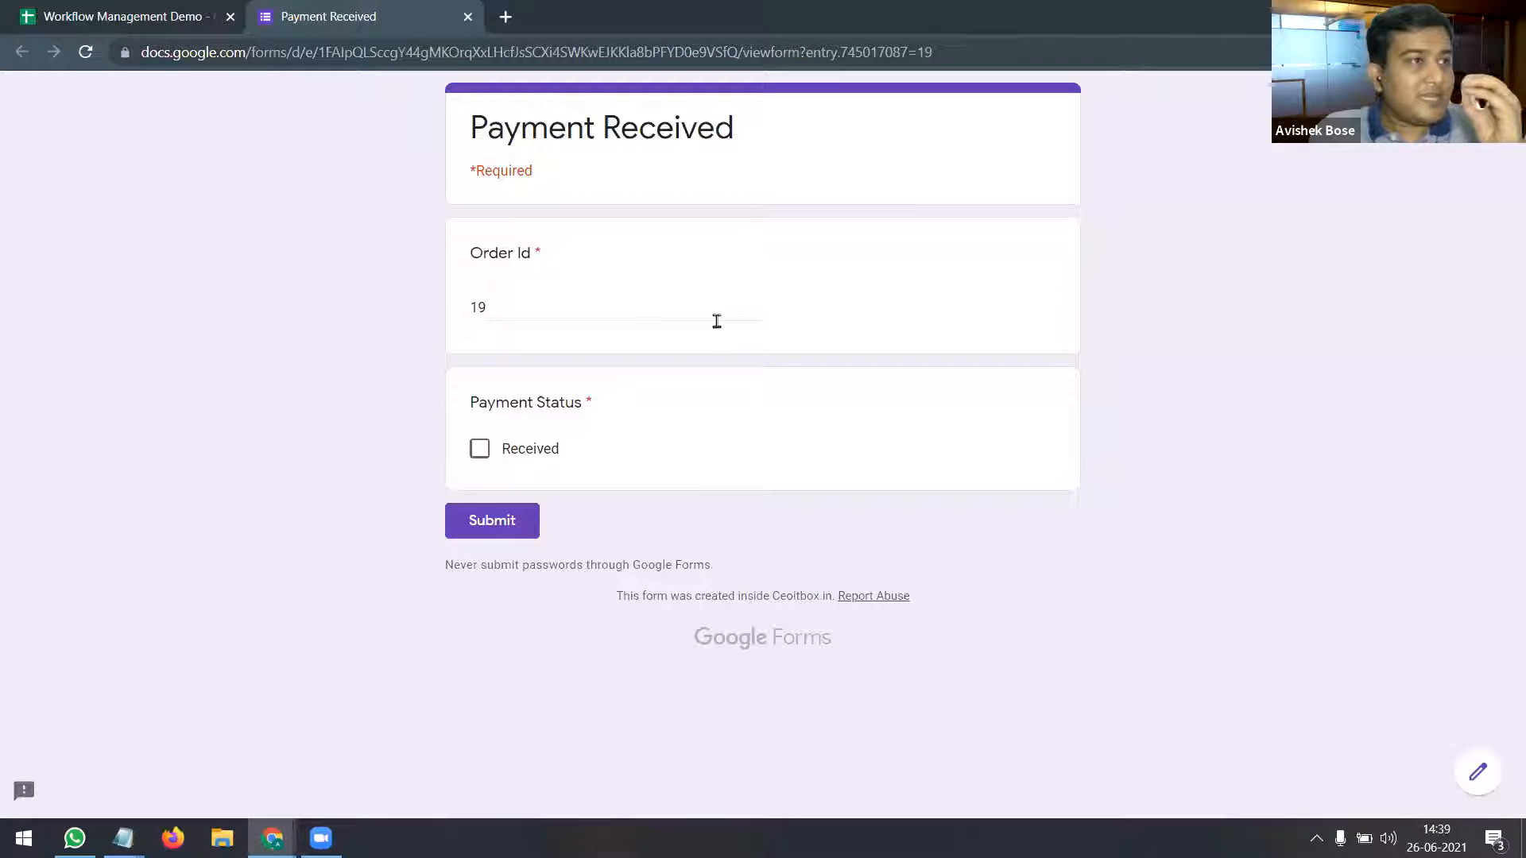
Step: Mark order 19's payment as Received, submit the response, and close the form tab
{"action": "double_click", "coordinate": [479, 310]}
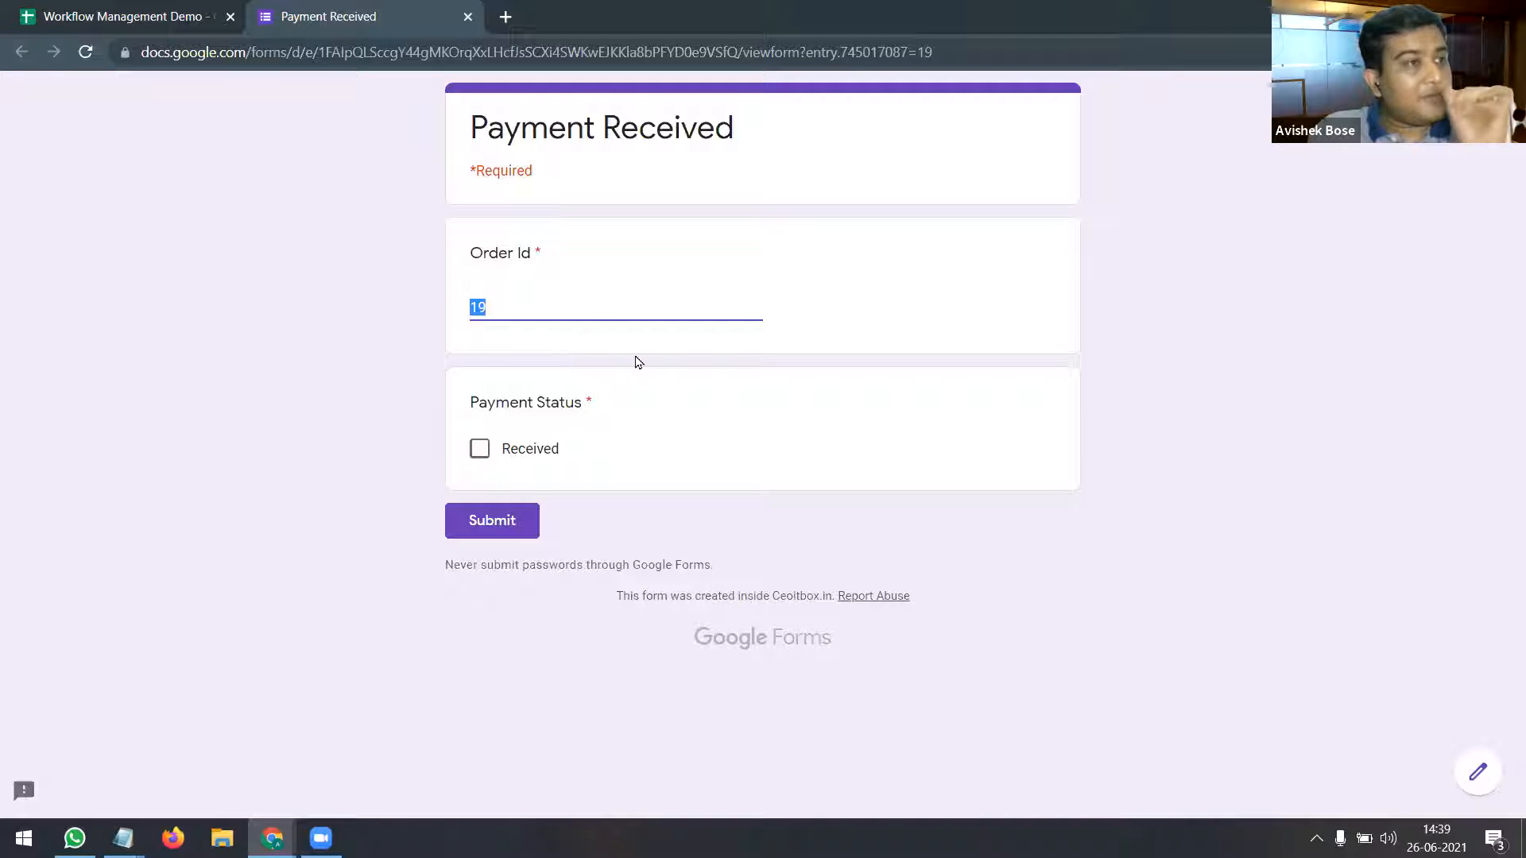
{"action": "left_click", "coordinate": [479, 449]}
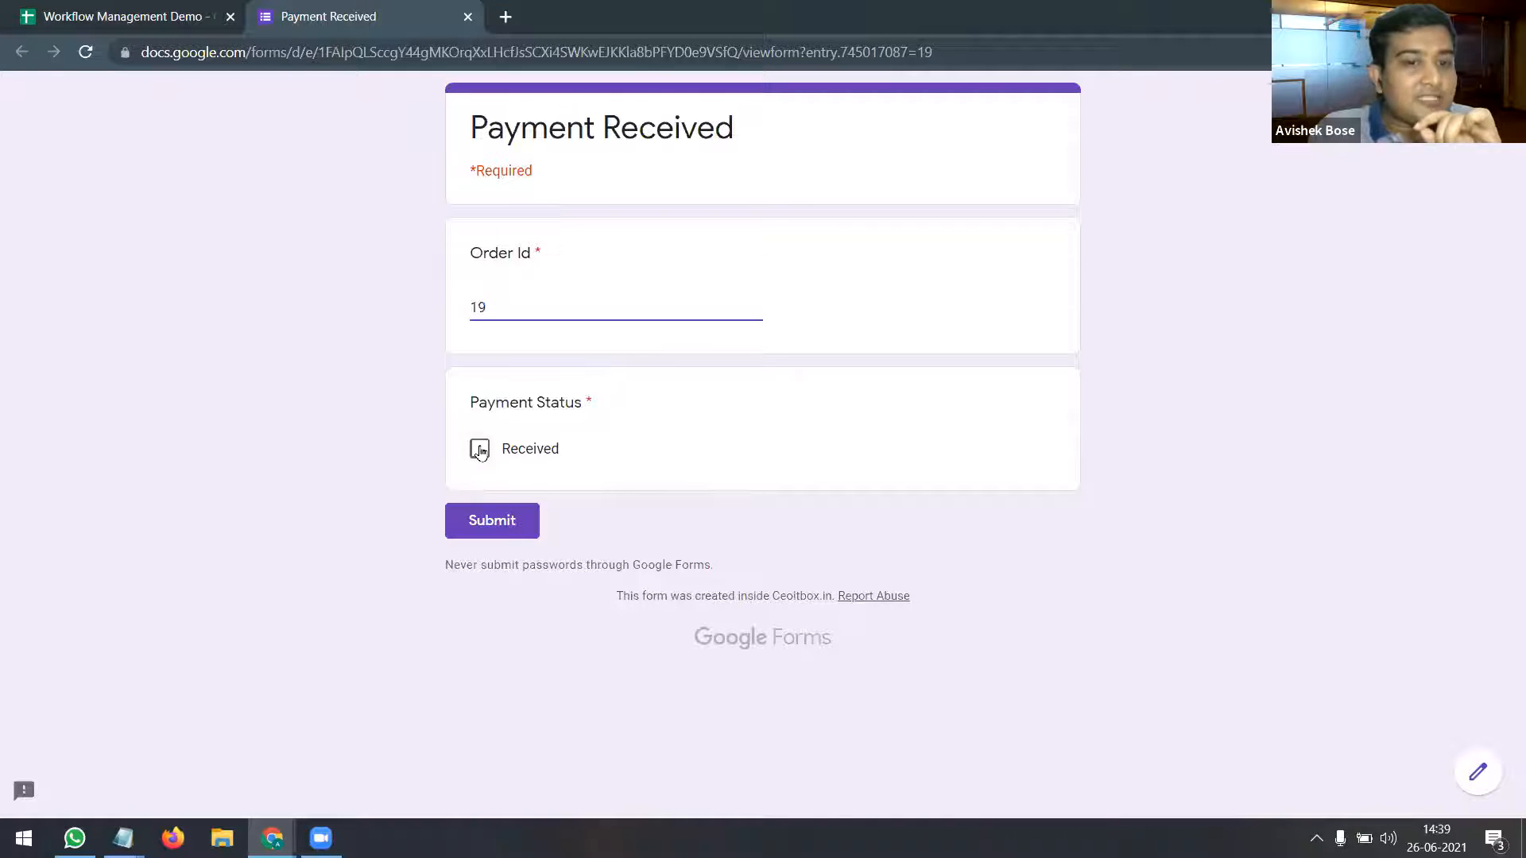
{"action": "left_click", "coordinate": [507, 521]}
{"action": "left_click", "coordinate": [467, 16]}
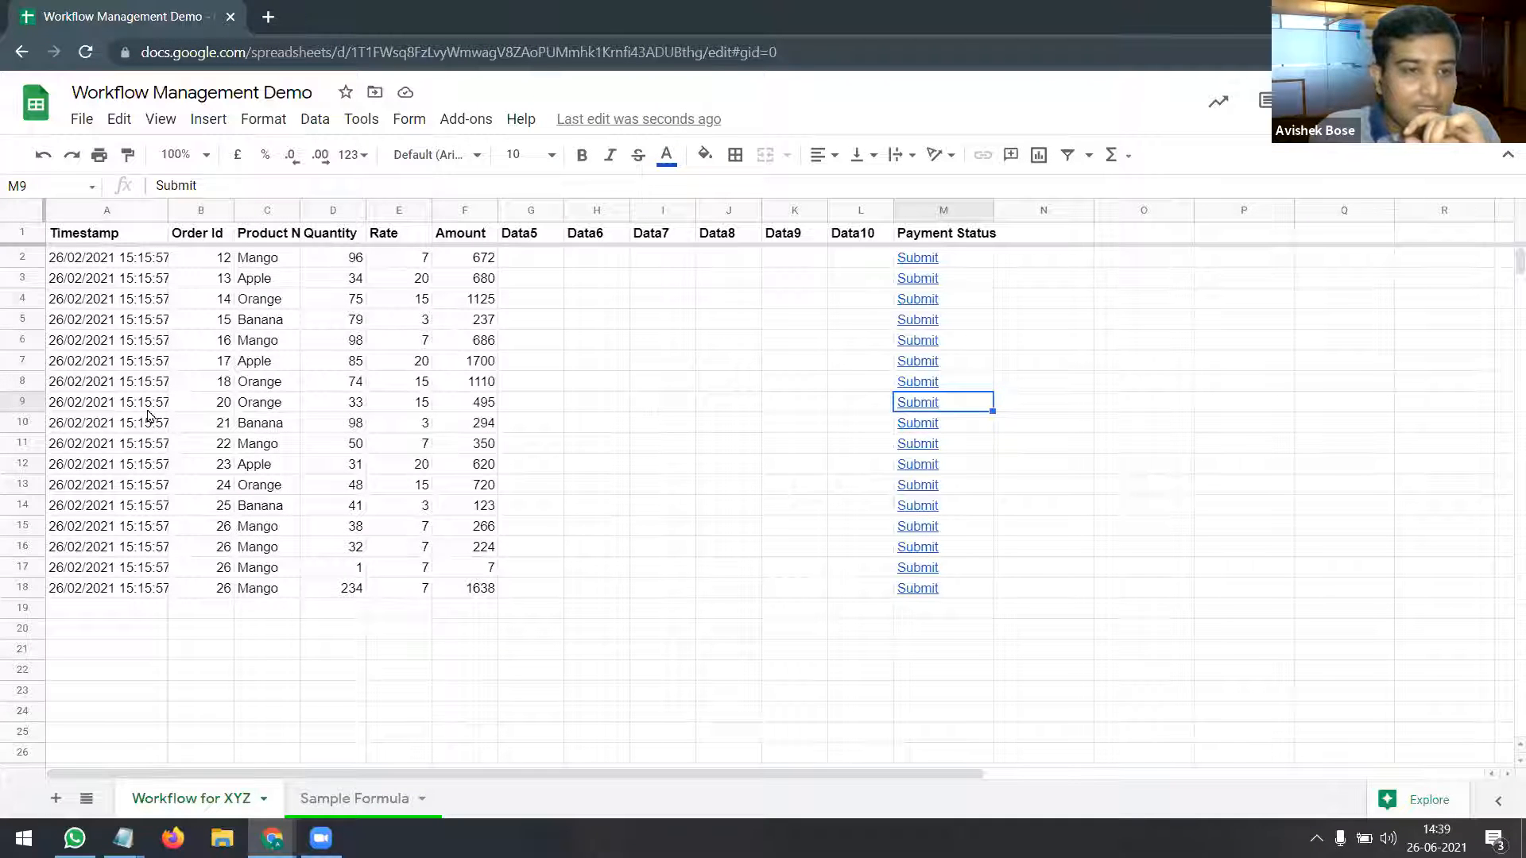
Step: Verify row 9 now holds order 20 and the pending list ends at row 18
{"action": "left_click", "coordinate": [28, 402]}
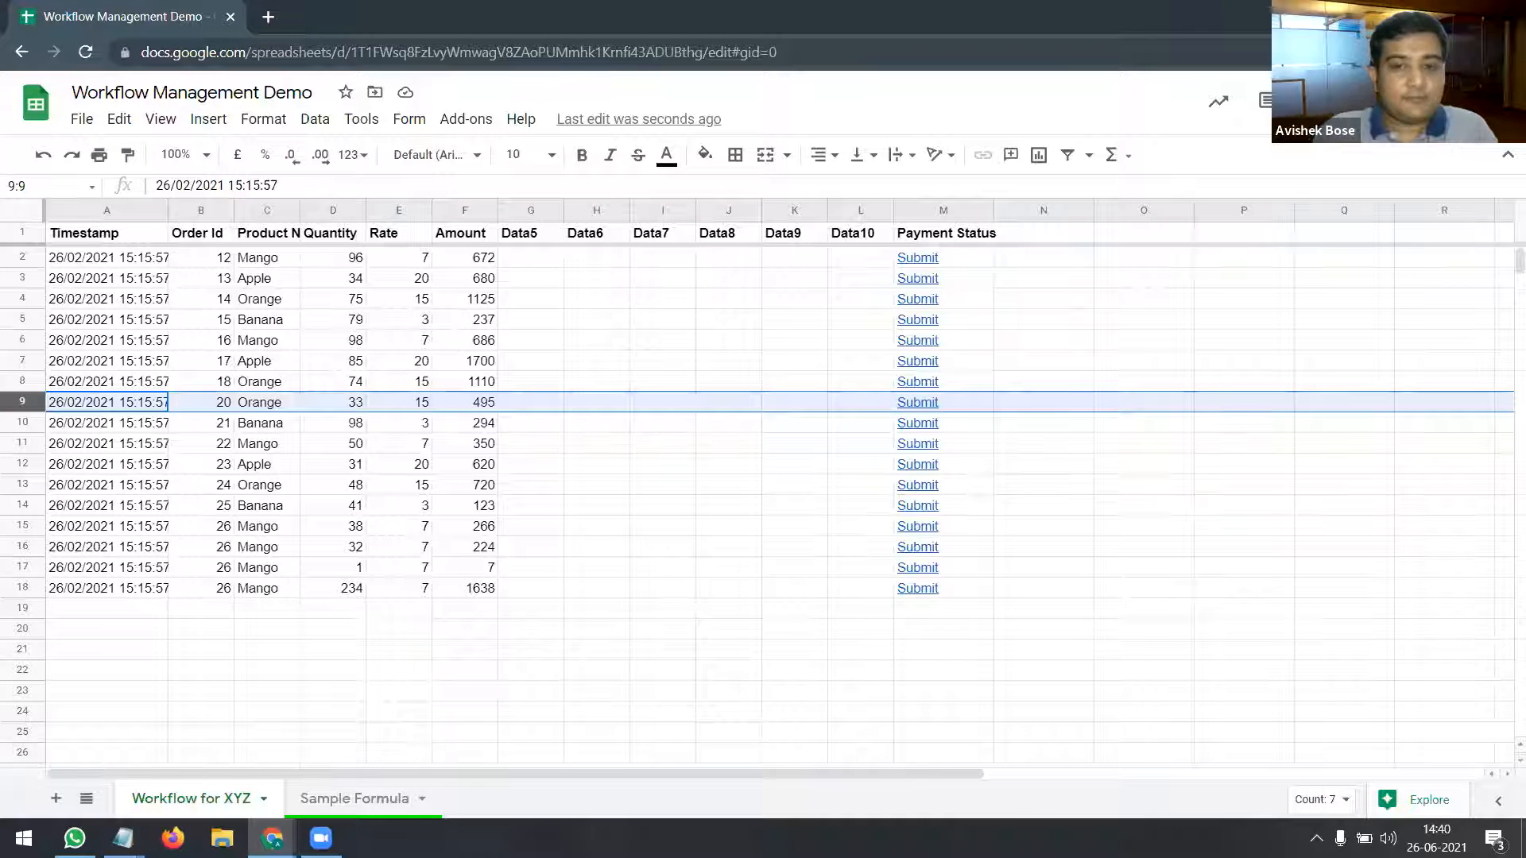
{"action": "left_click", "coordinate": [468, 616]}
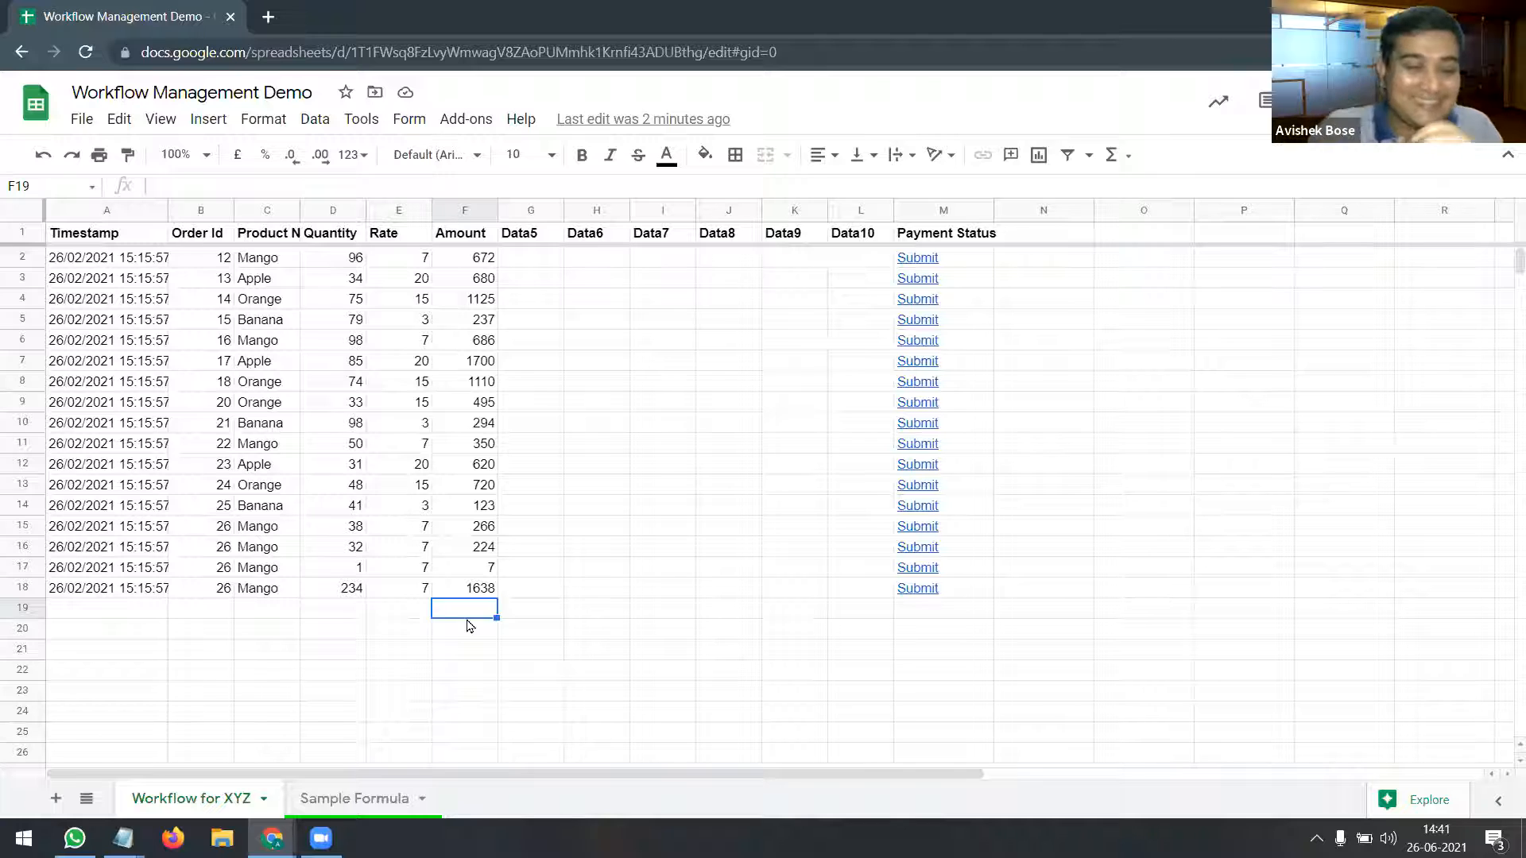
Step: Switch to the Sample Formula sheet showing the ARRAYFORMULA VLOOKUP Payment Status formula
{"action": "left_click", "coordinate": [356, 799]}
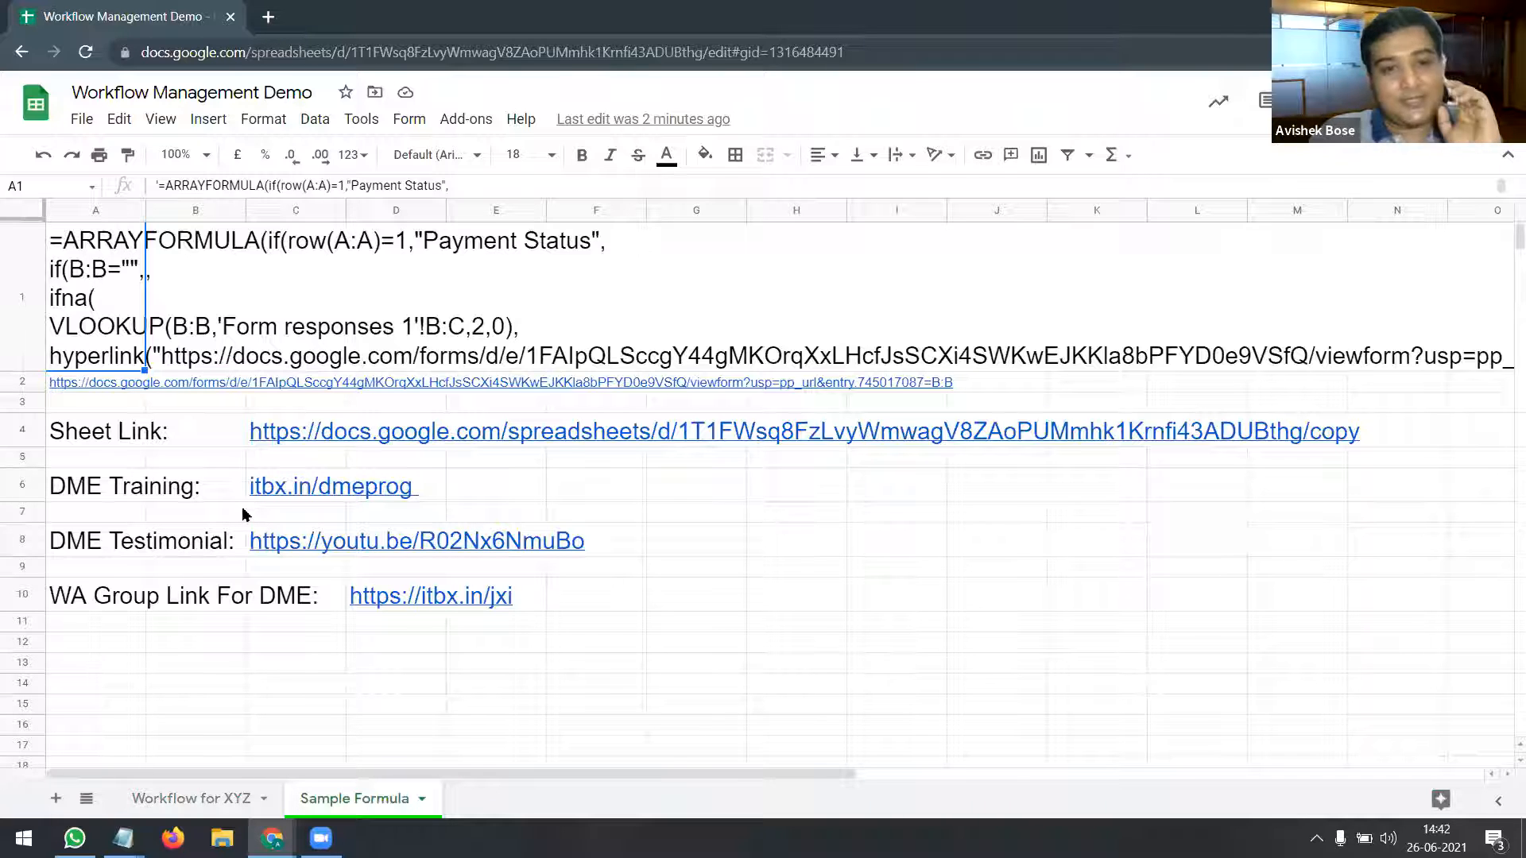
Step: Go back to the Workflow for XYZ sheet and bring up the All Sheets list
{"action": "left_click", "coordinate": [147, 801]}
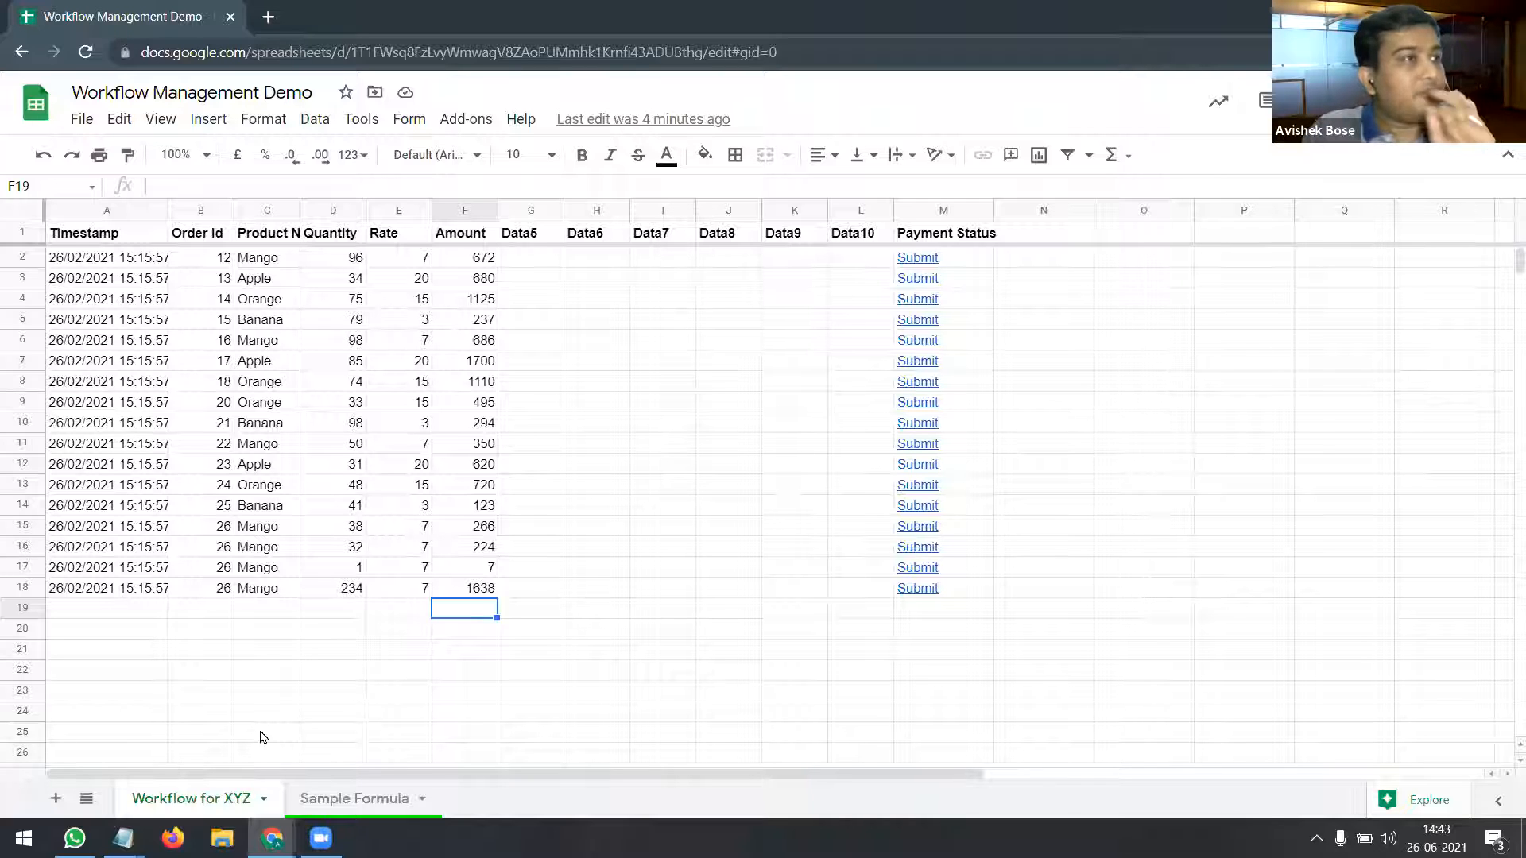
{"action": "left_click", "coordinate": [86, 798]}
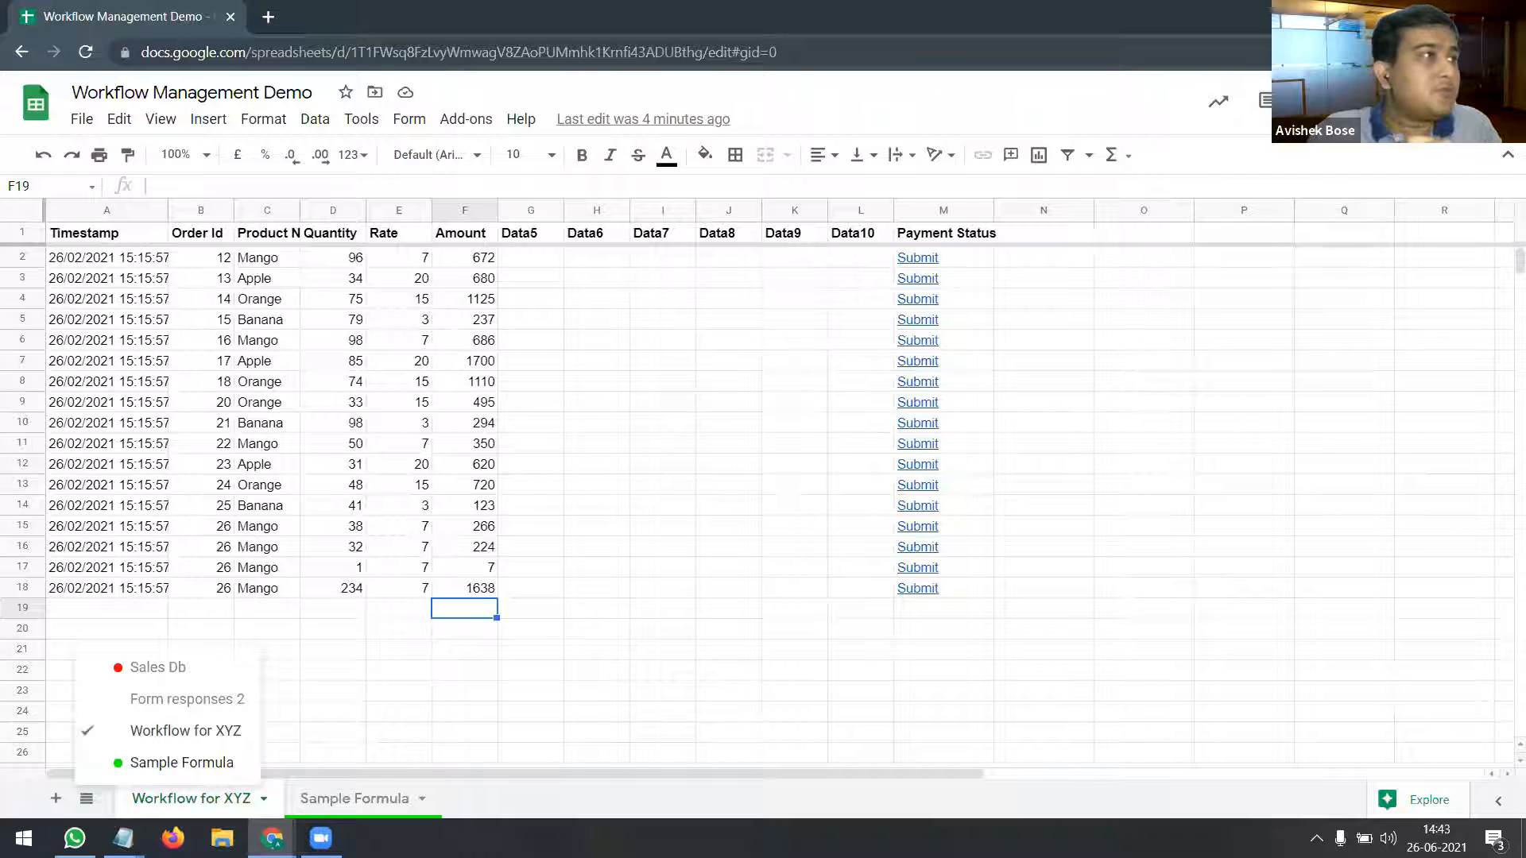
{"action": "key", "text": "Escape"}
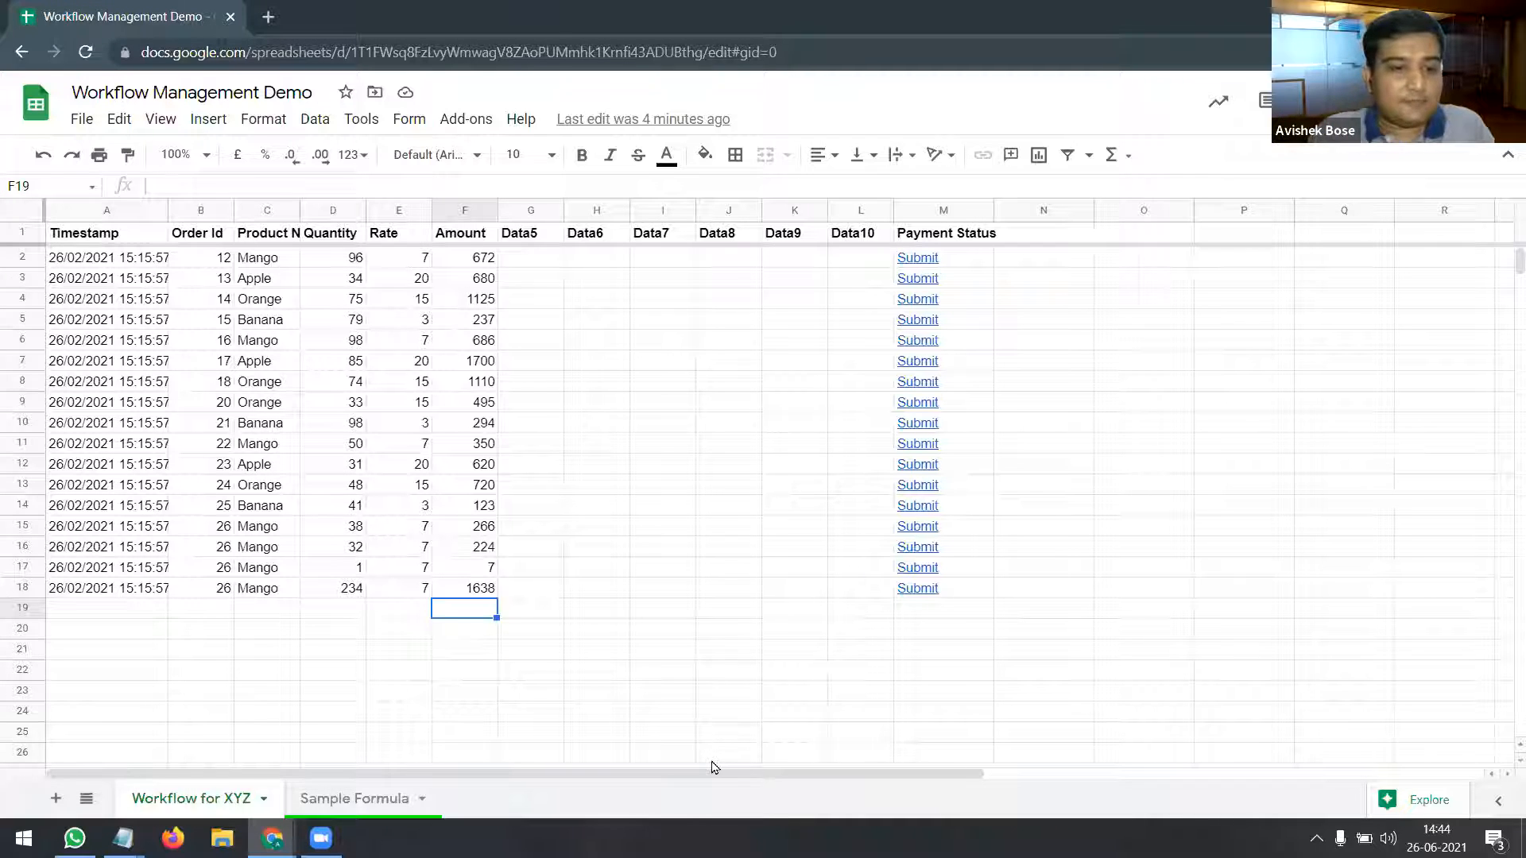
{"action": "left_click", "coordinate": [89, 803]}
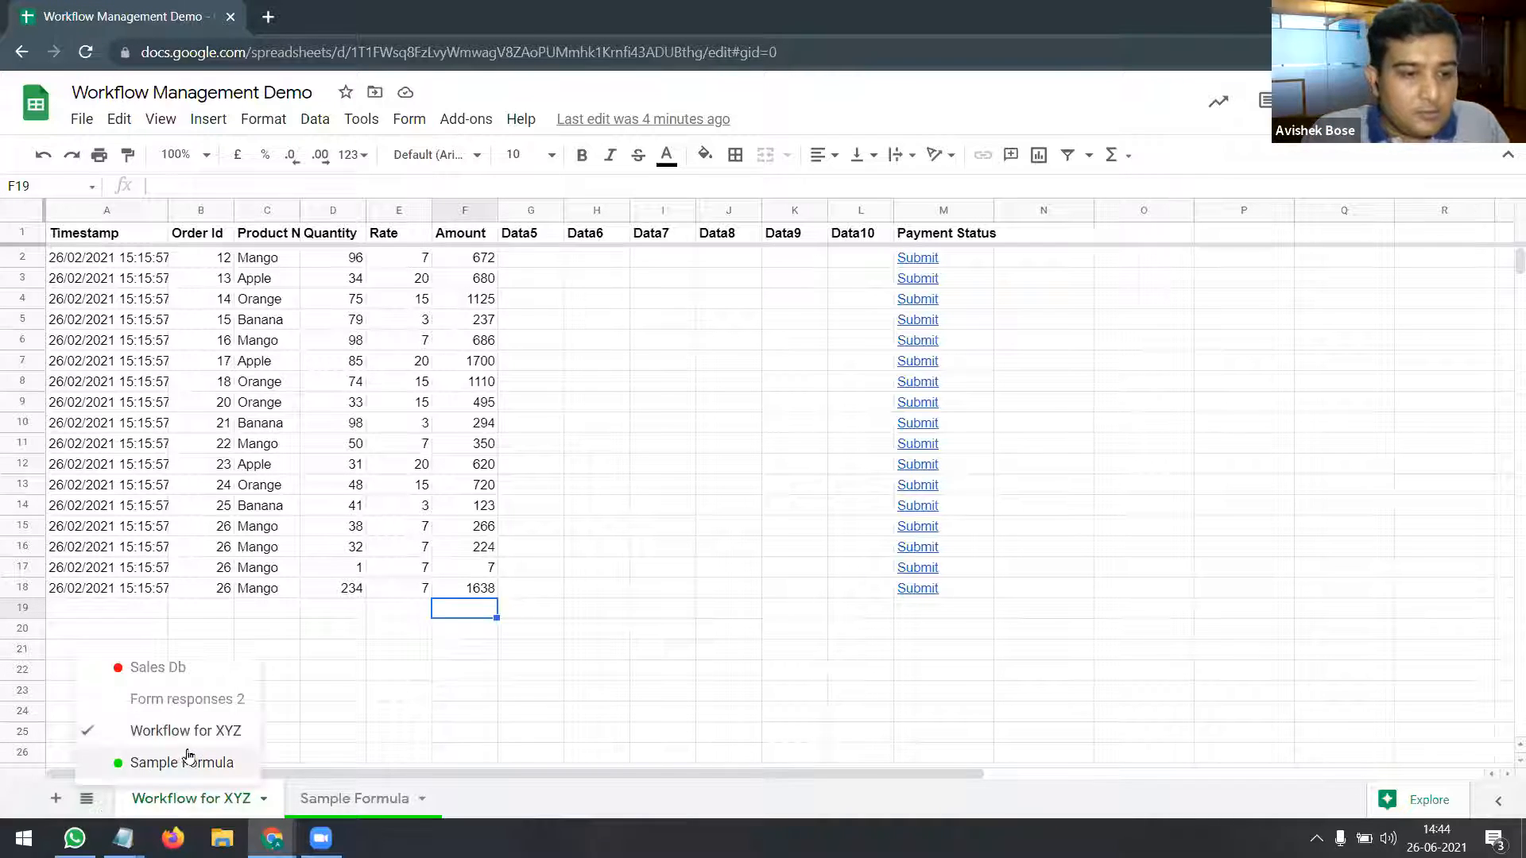
Step: View Form responses 2 with order 19 marked Received, then bring up the Payment Received form editor
{"action": "left_click", "coordinate": [225, 707]}
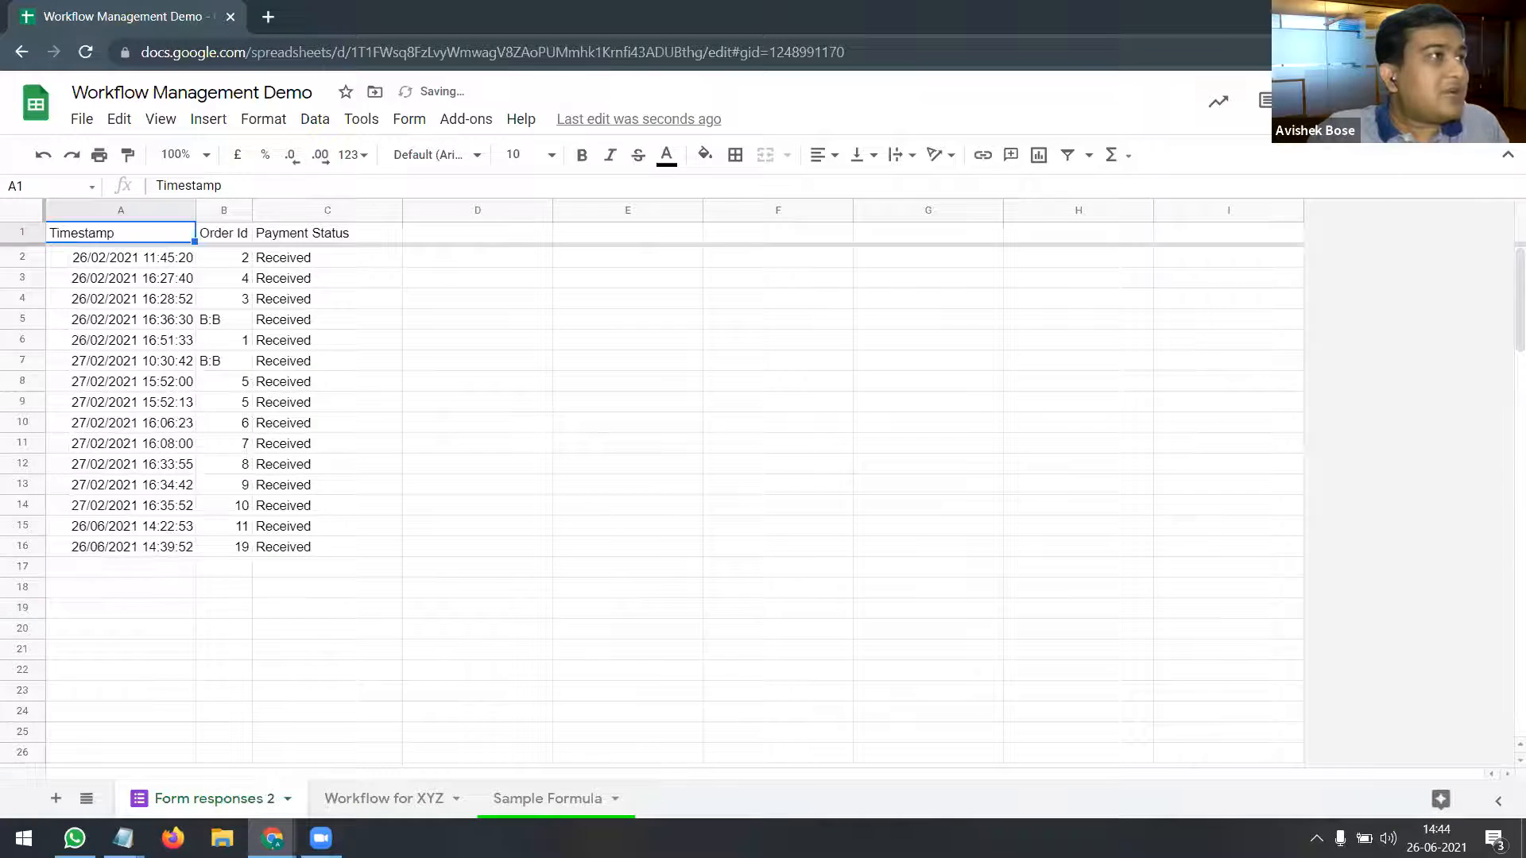
{"action": "left_click_drag", "start_coordinate": [634, 52], "coordinate": [716, 46]}
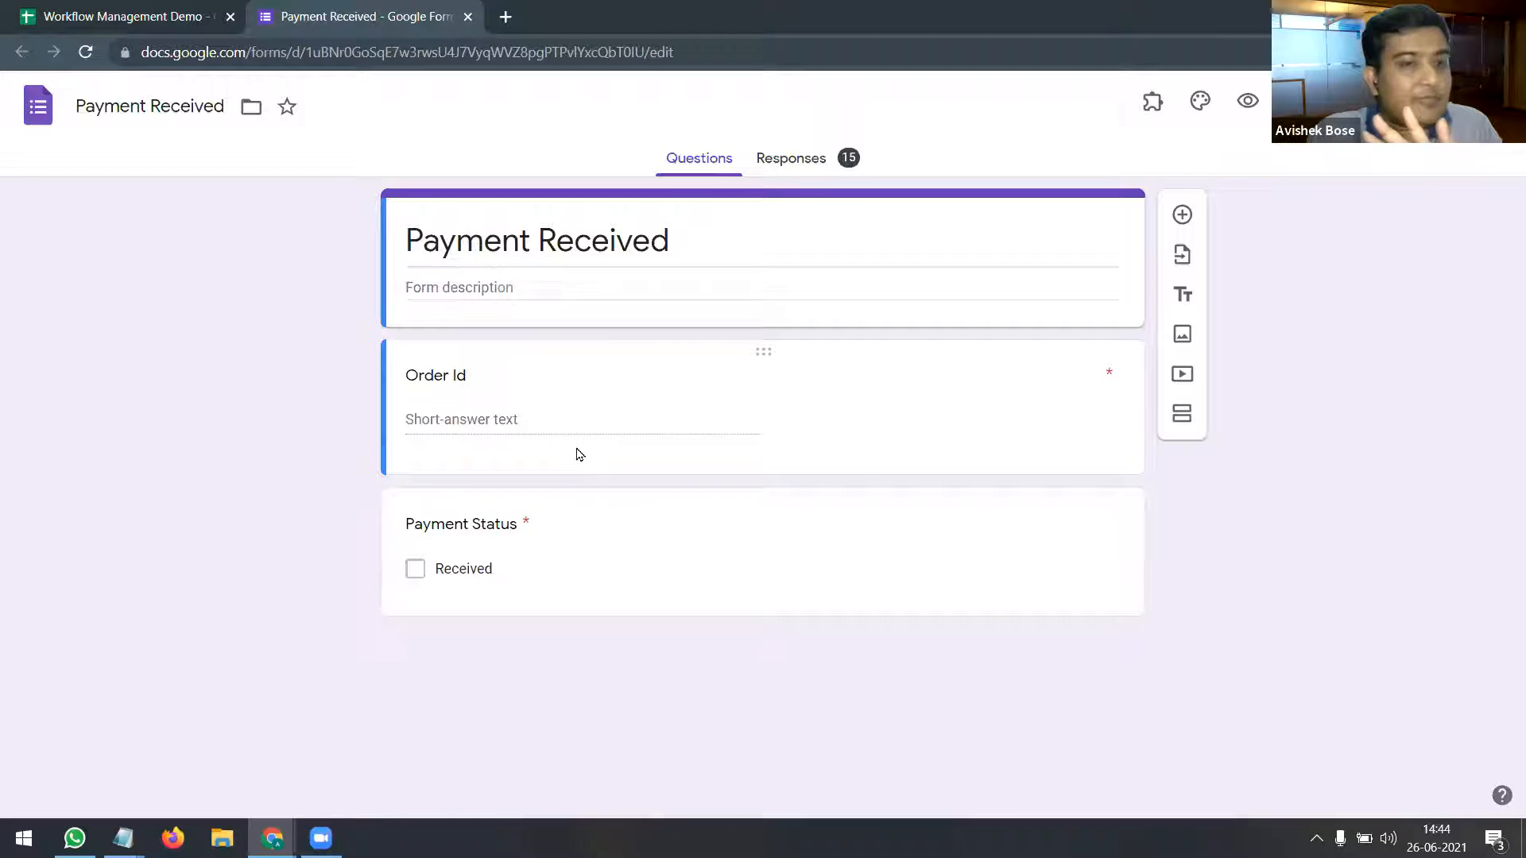
Step: Inspect the Order Id question in the Payment Received form, then start a new browser tab
{"action": "left_click", "coordinate": [489, 414]}
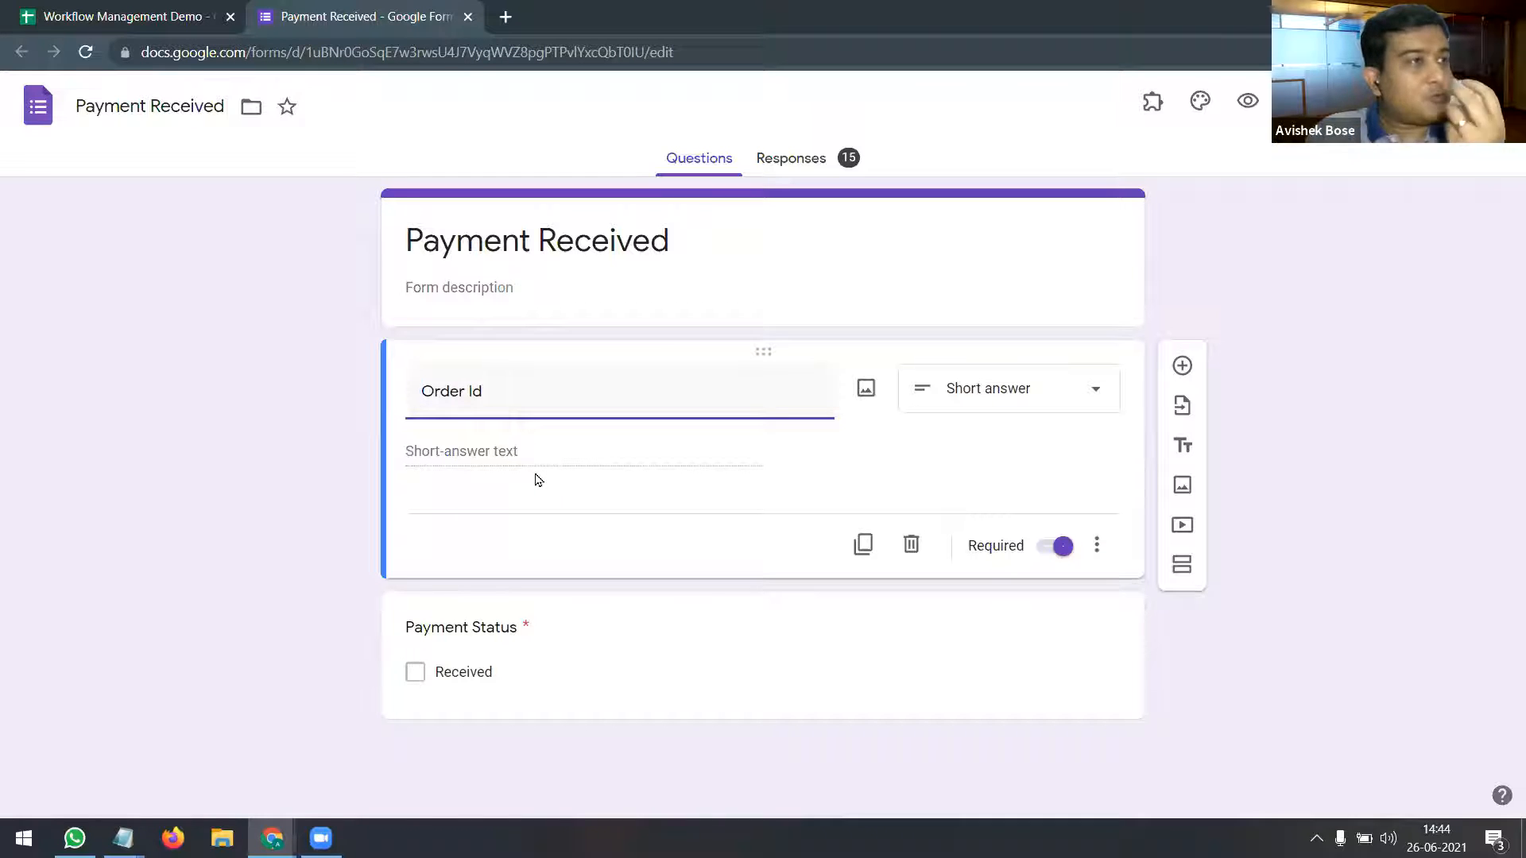
{"action": "left_click", "coordinate": [489, 455]}
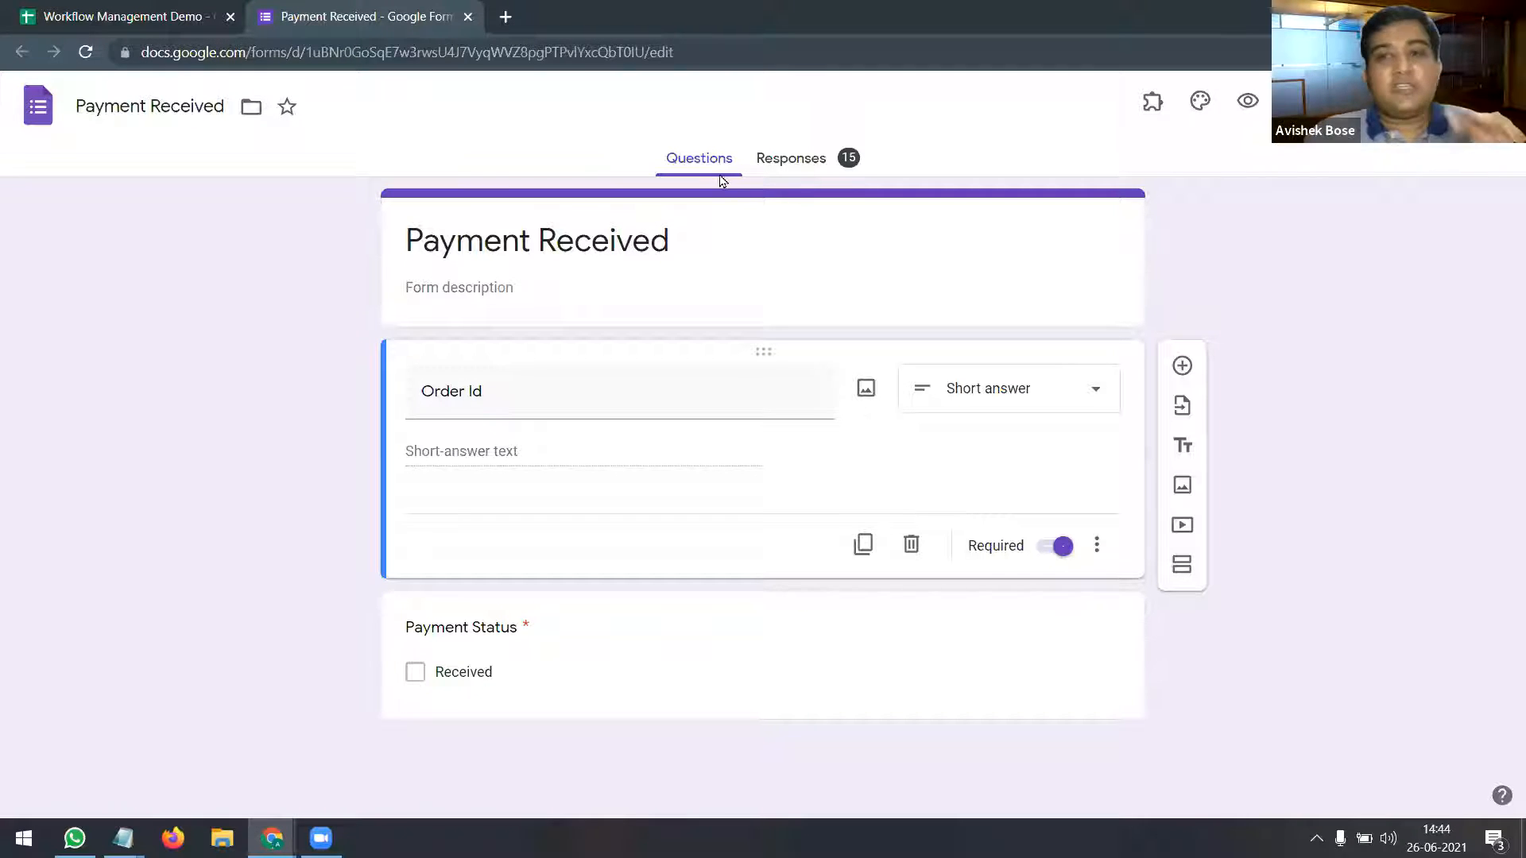
{"action": "left_click", "coordinate": [505, 16]}
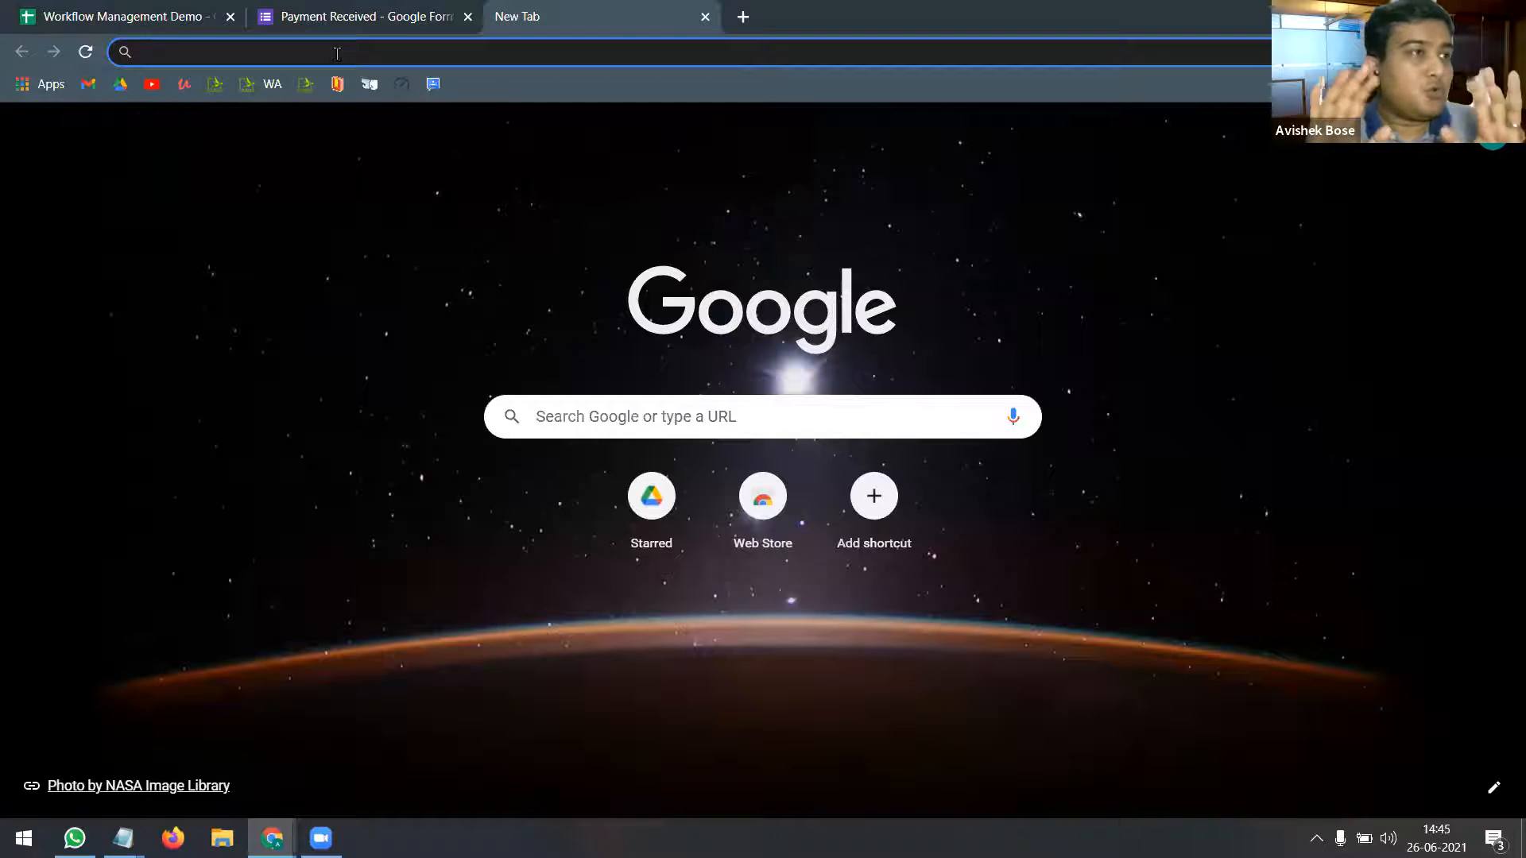
Step: Navigate the new tab to drive.google.com to reach My Drive
{"action": "type", "text": "drive."}
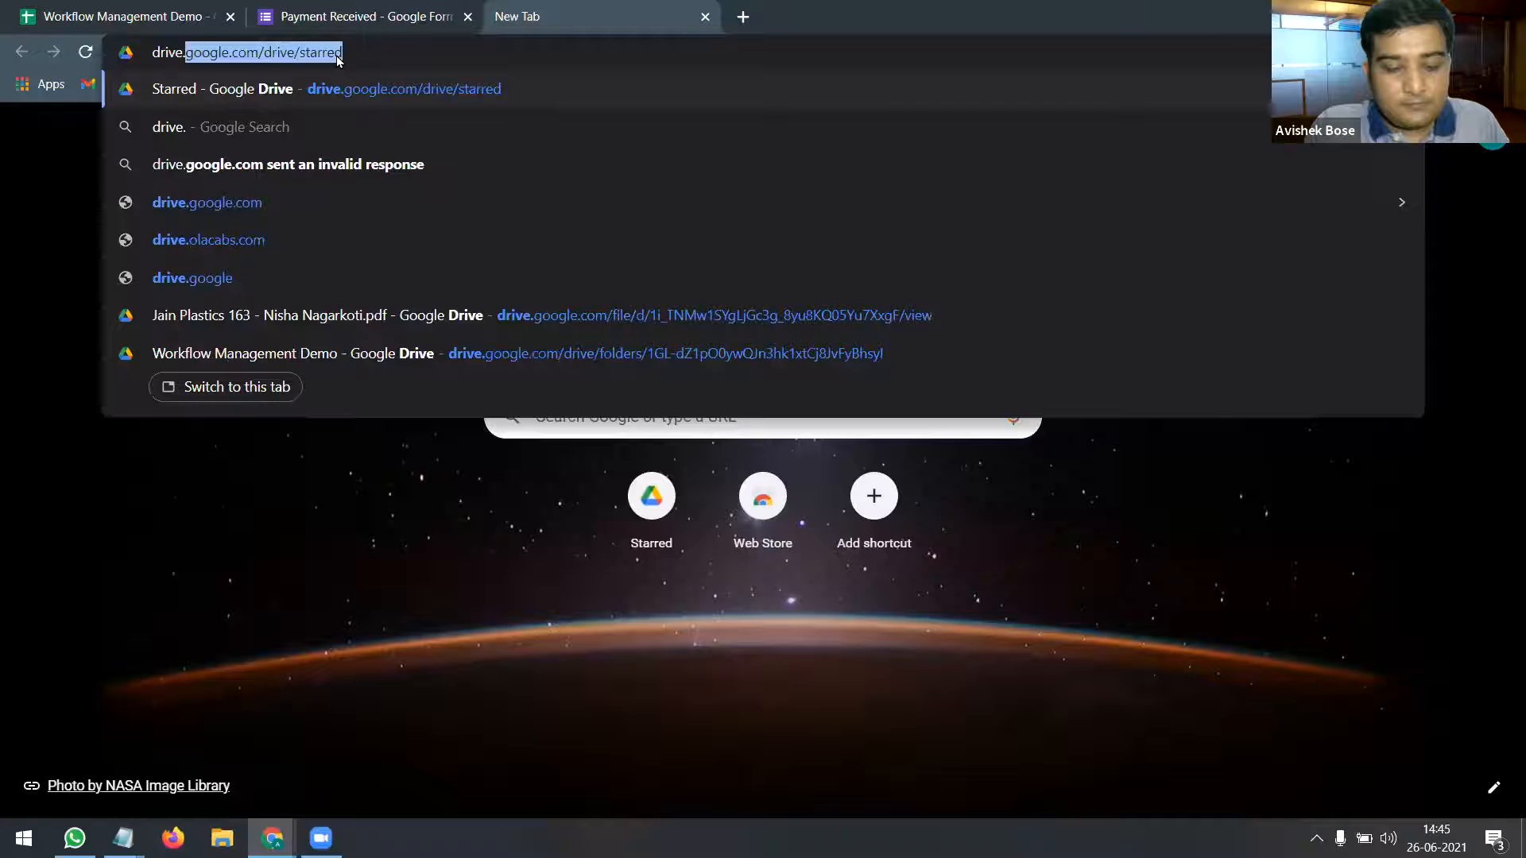
{"action": "type", "text": "google.com"}
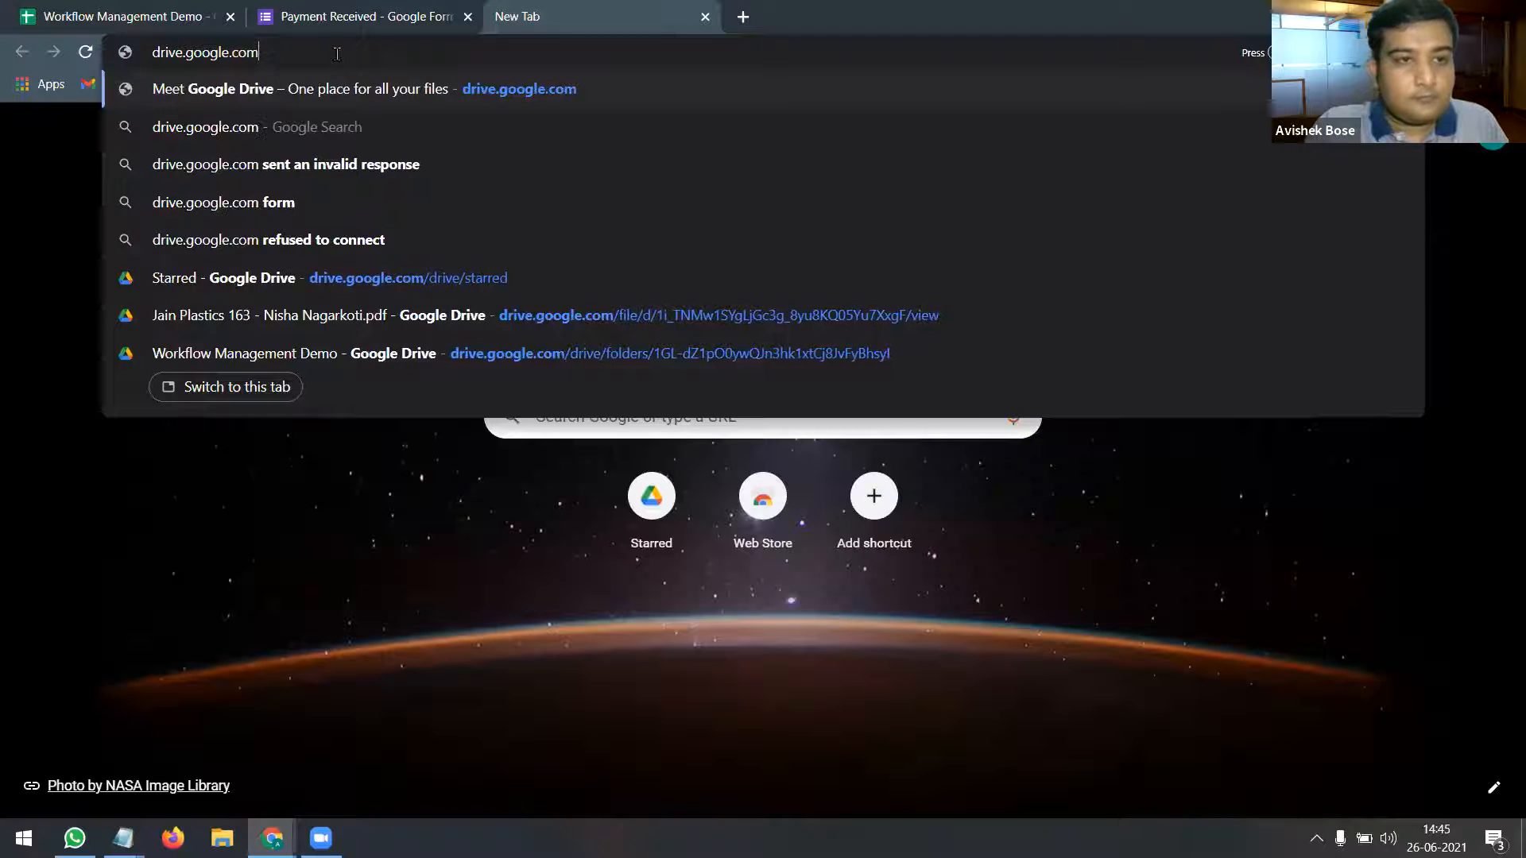
{"action": "key", "text": "Return"}
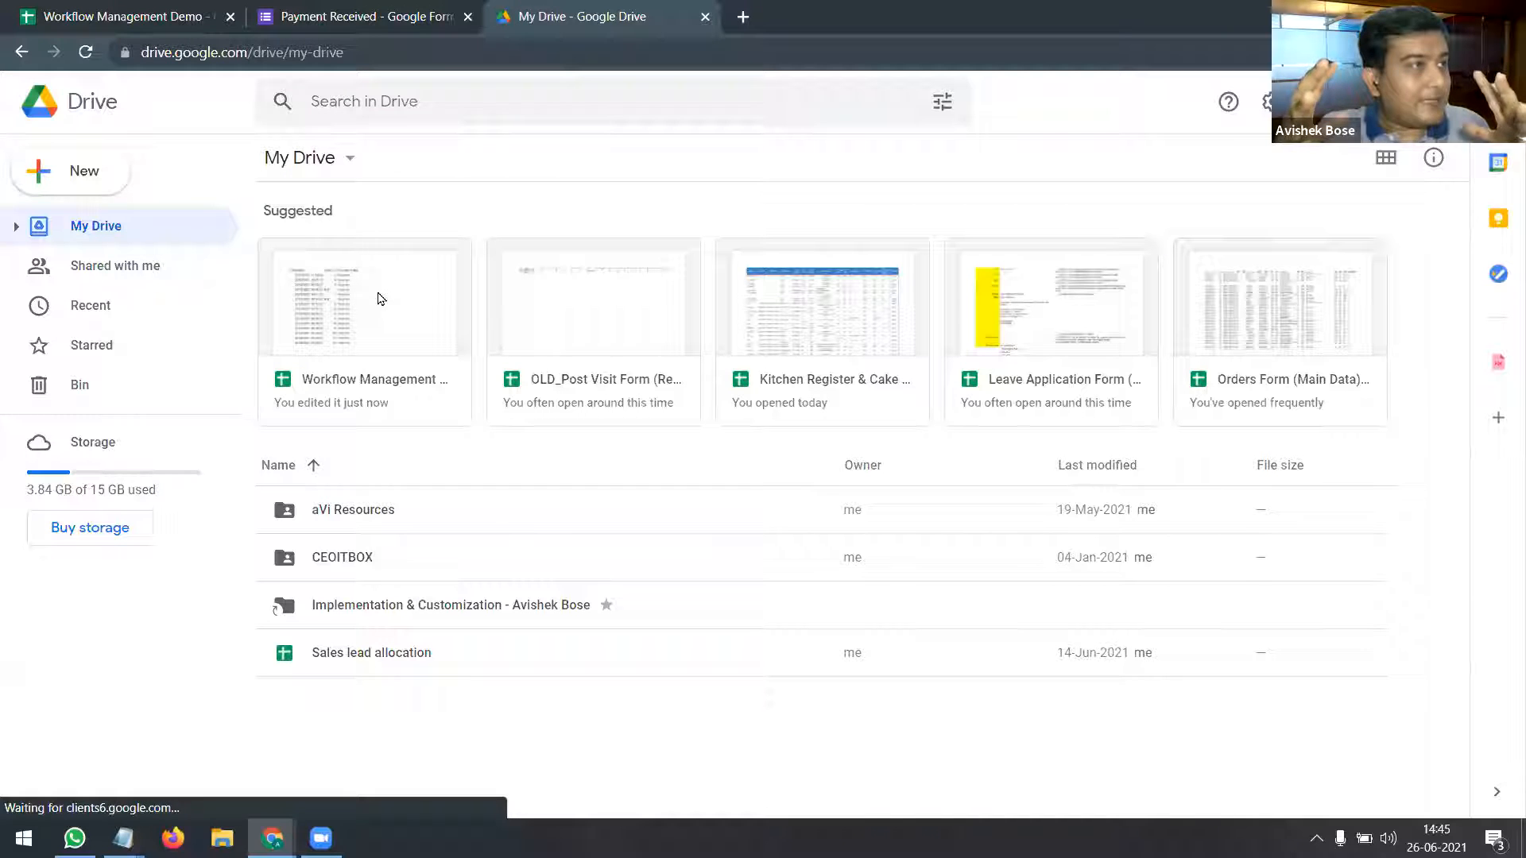
Step: Review Drive's New menu options for creating a Google Form, then start another blank tab
{"action": "left_click", "coordinate": [97, 177]}
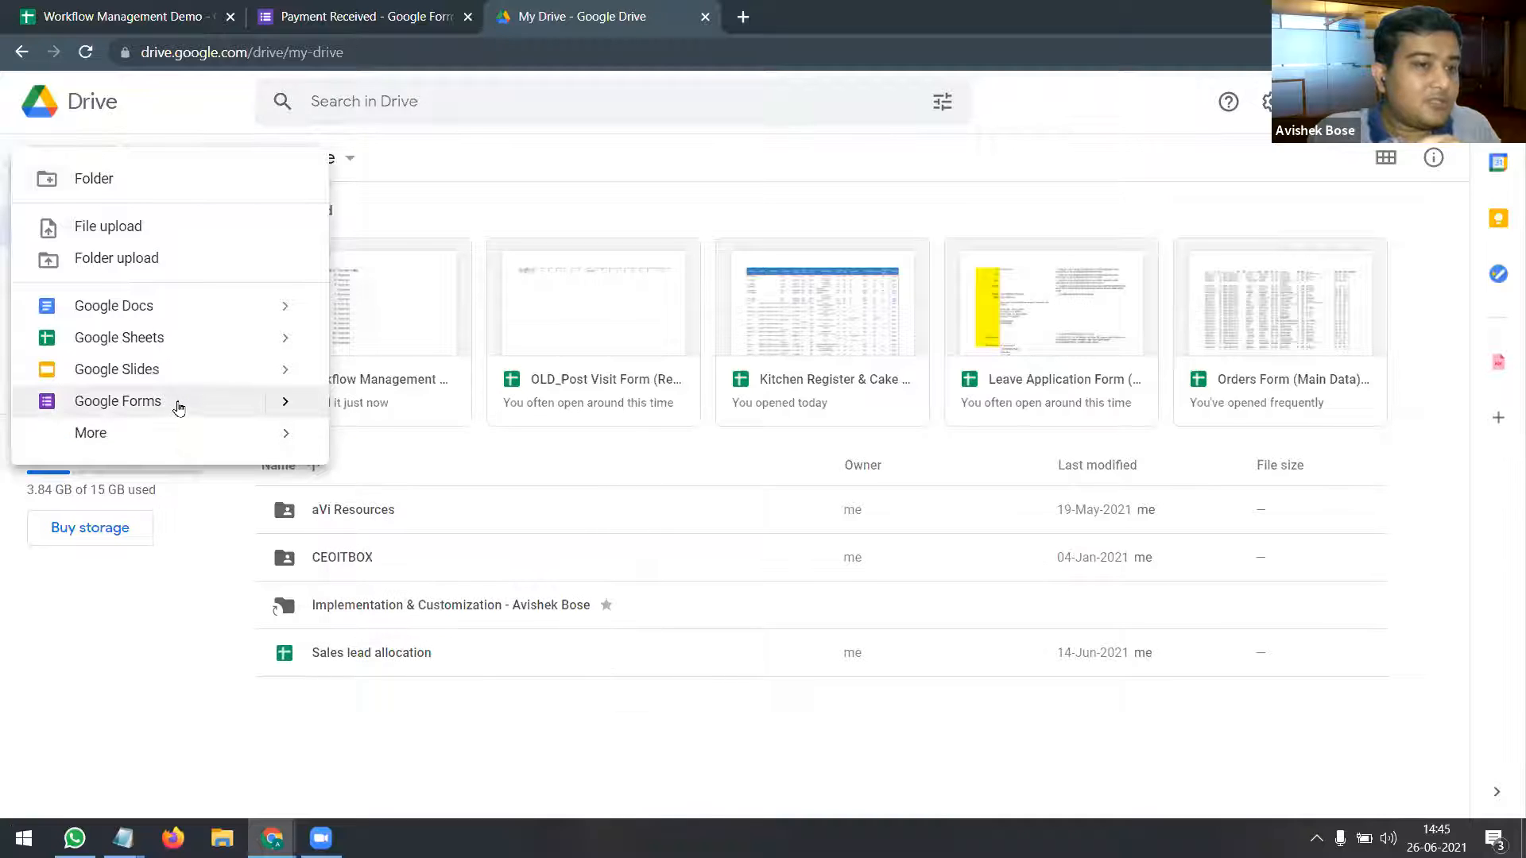
{"action": "left_click", "coordinate": [286, 403]}
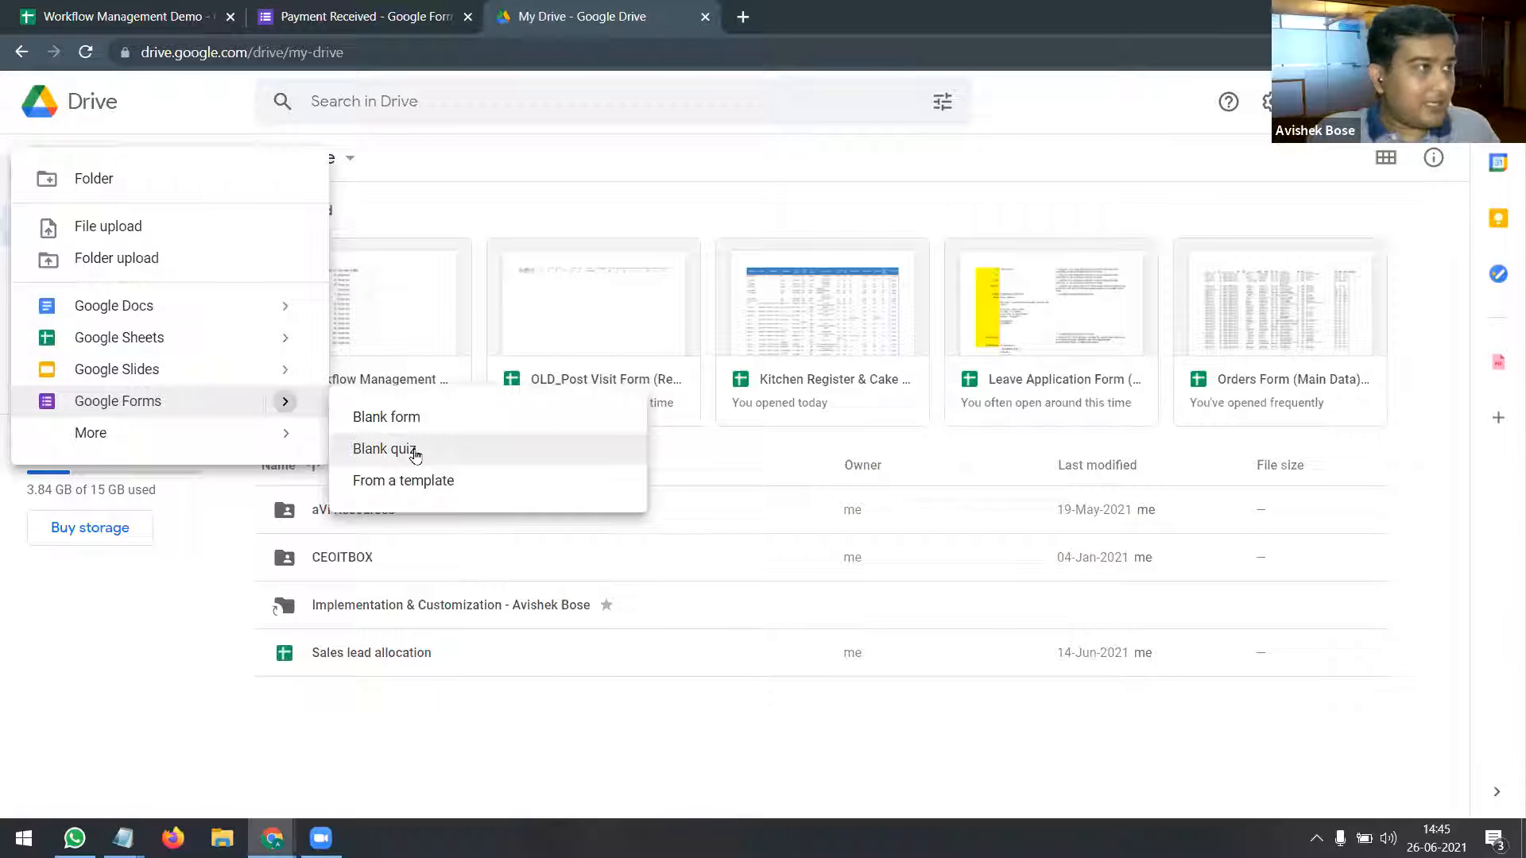
{"action": "left_click", "coordinate": [743, 17]}
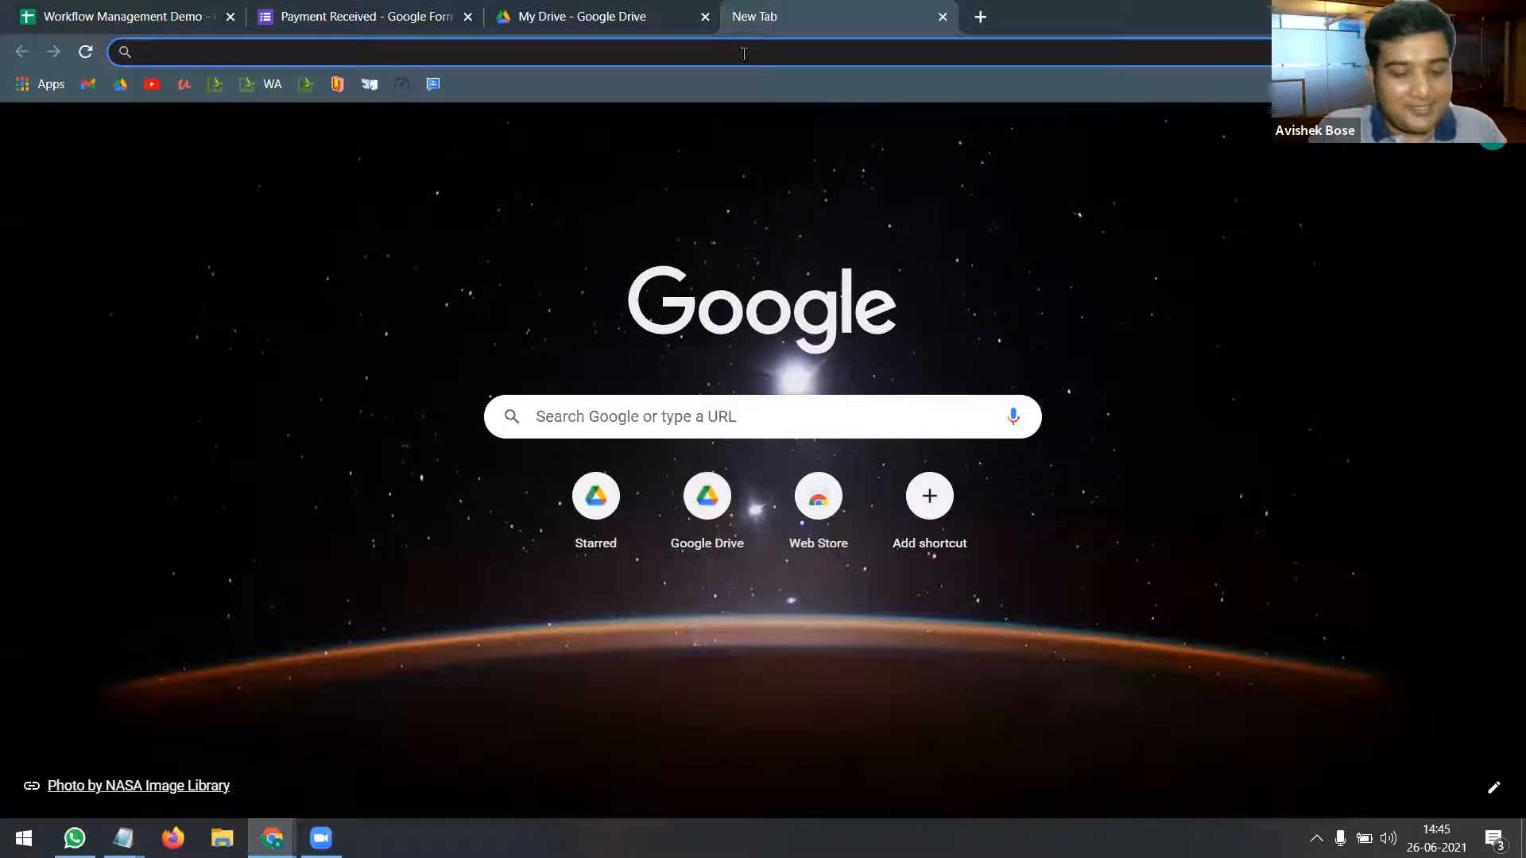
Step: Create two blank Untitled forms using the form.new address
{"action": "type", "text": "for"}
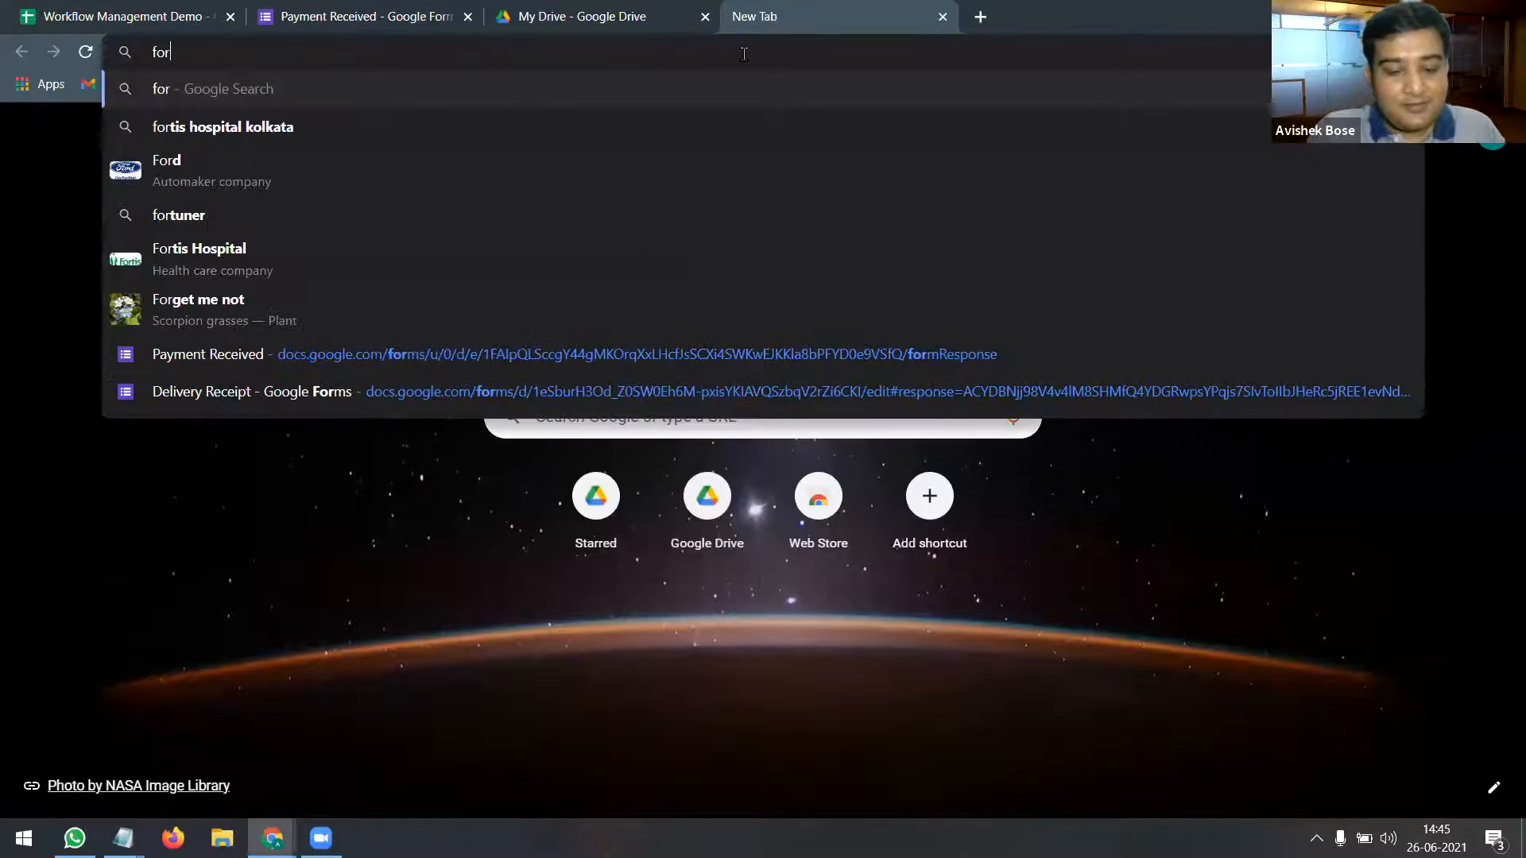
{"action": "type", "text": "m.new"}
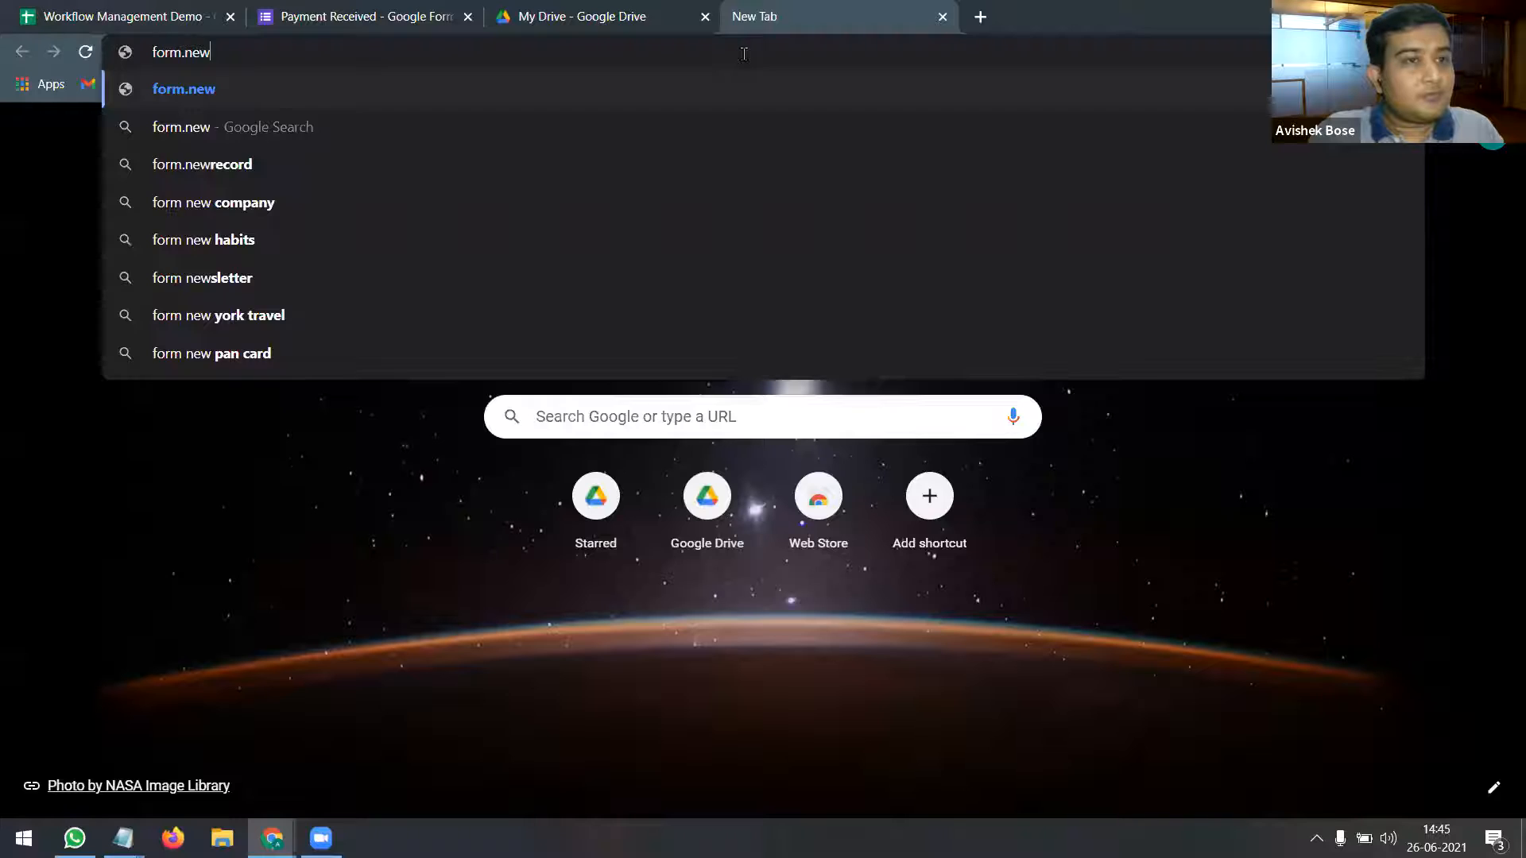
{"action": "key", "text": "Return"}
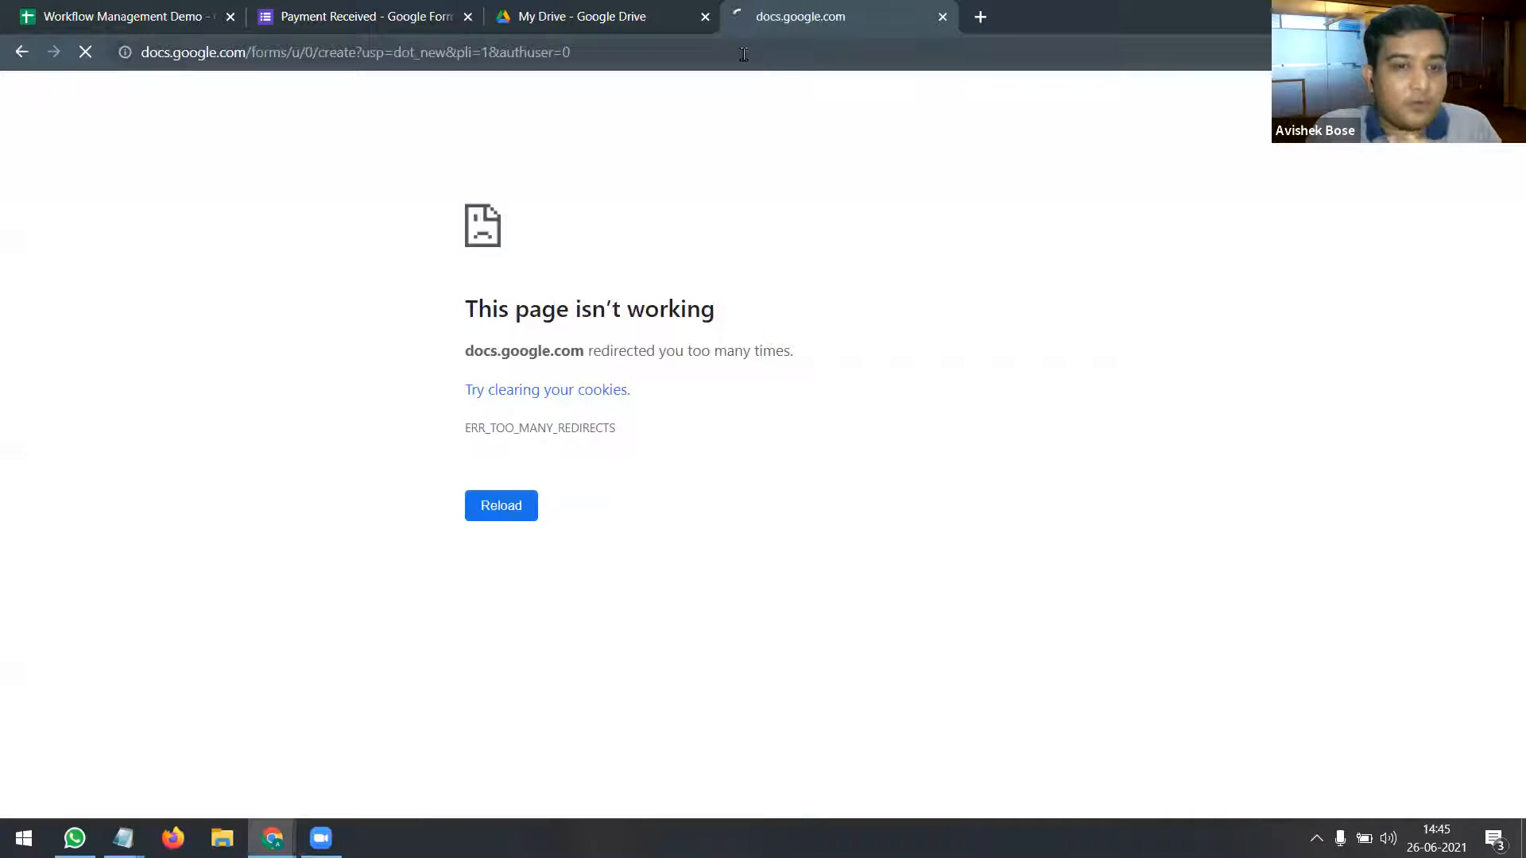
{"action": "left_click", "coordinate": [477, 505]}
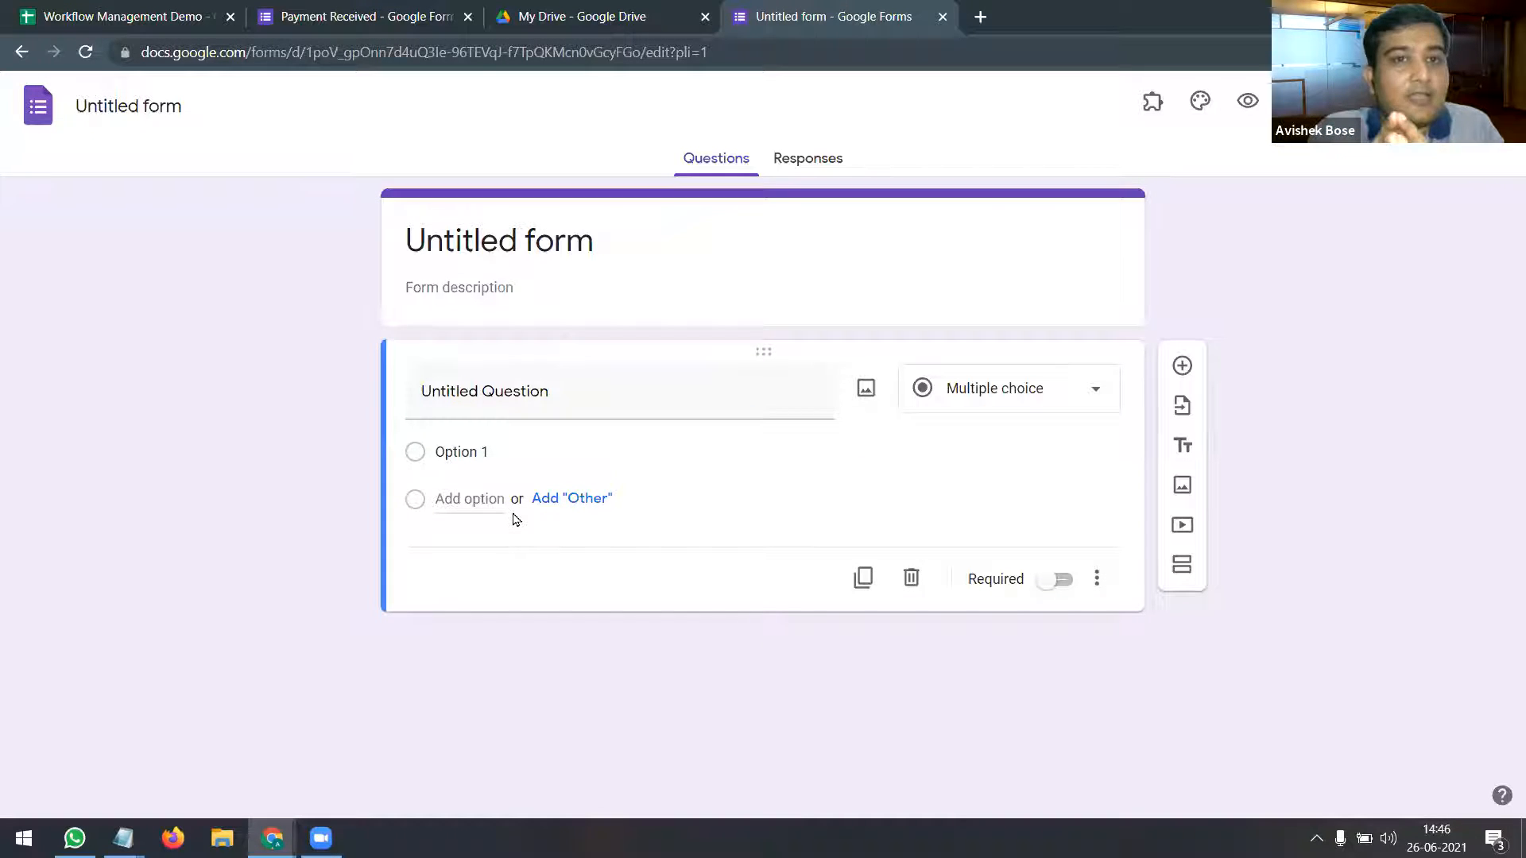
{"action": "left_click", "coordinate": [980, 17]}
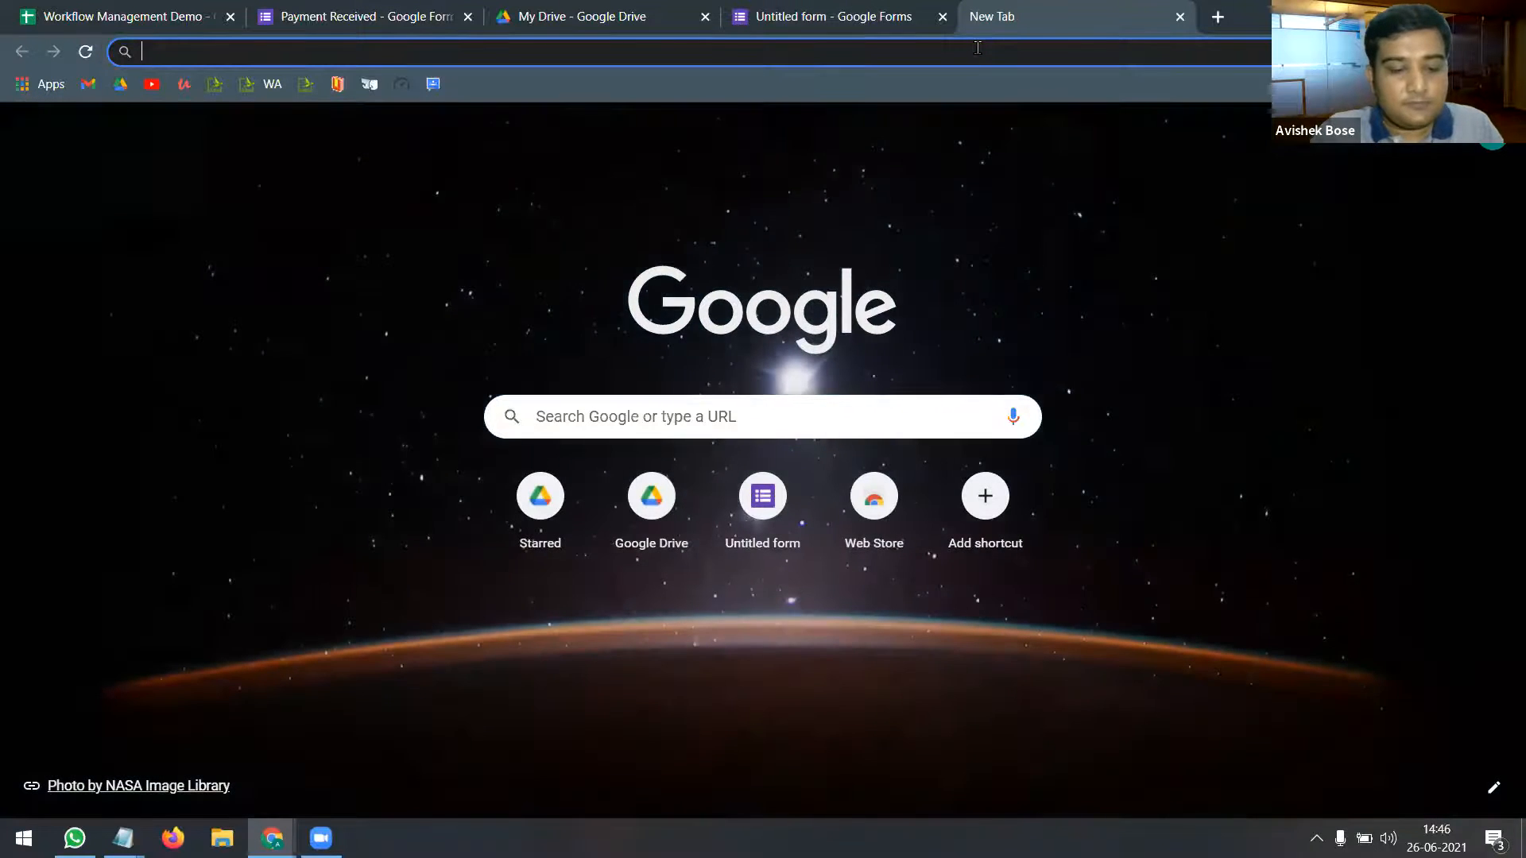
{"action": "type", "text": "form.new"}
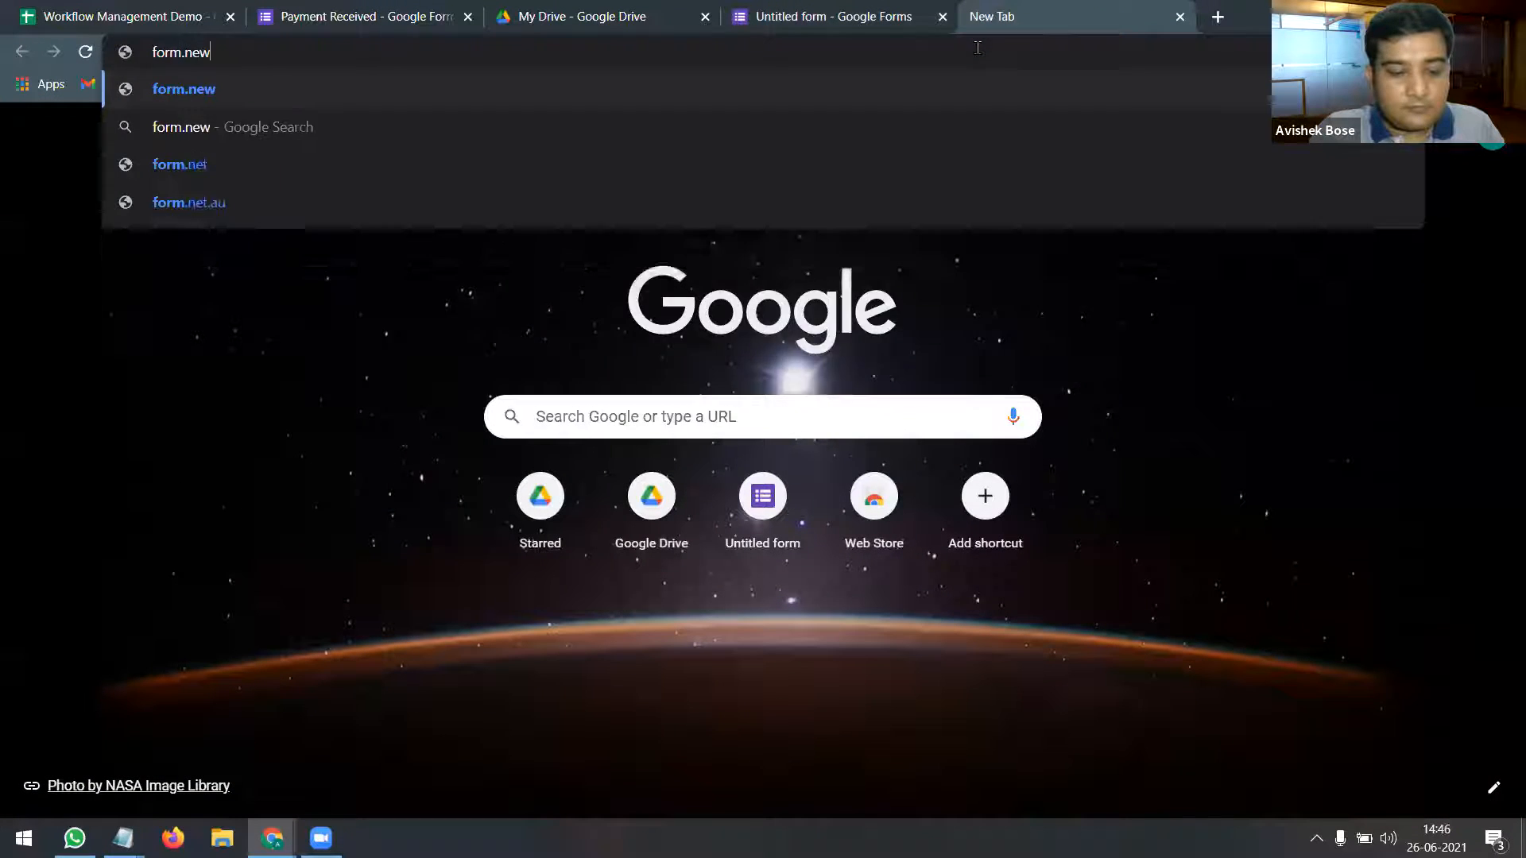
{"action": "key", "text": "Return"}
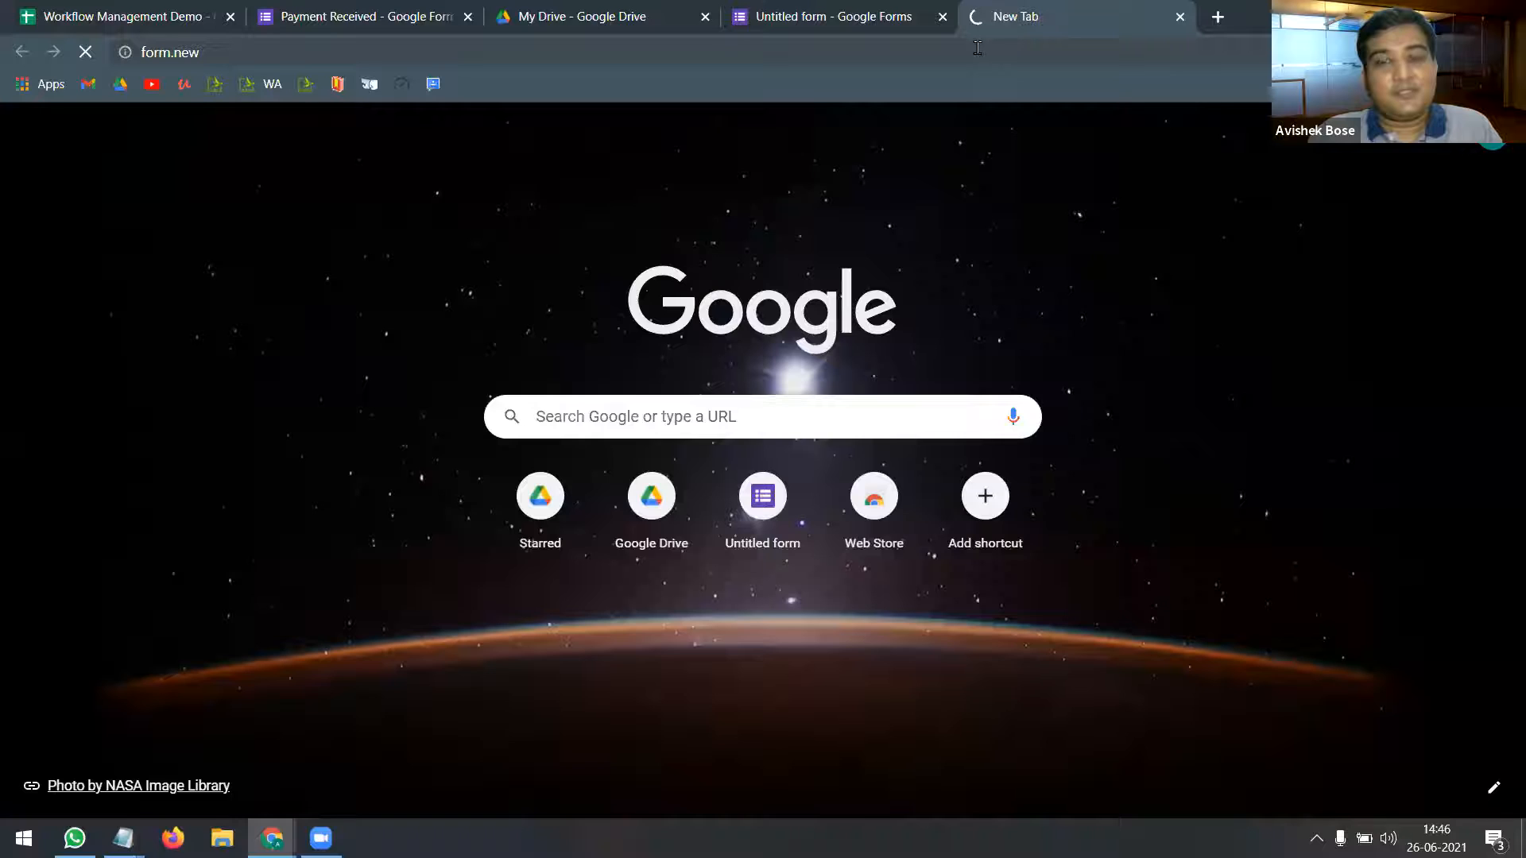
{"action": "key", "text": "F5"}
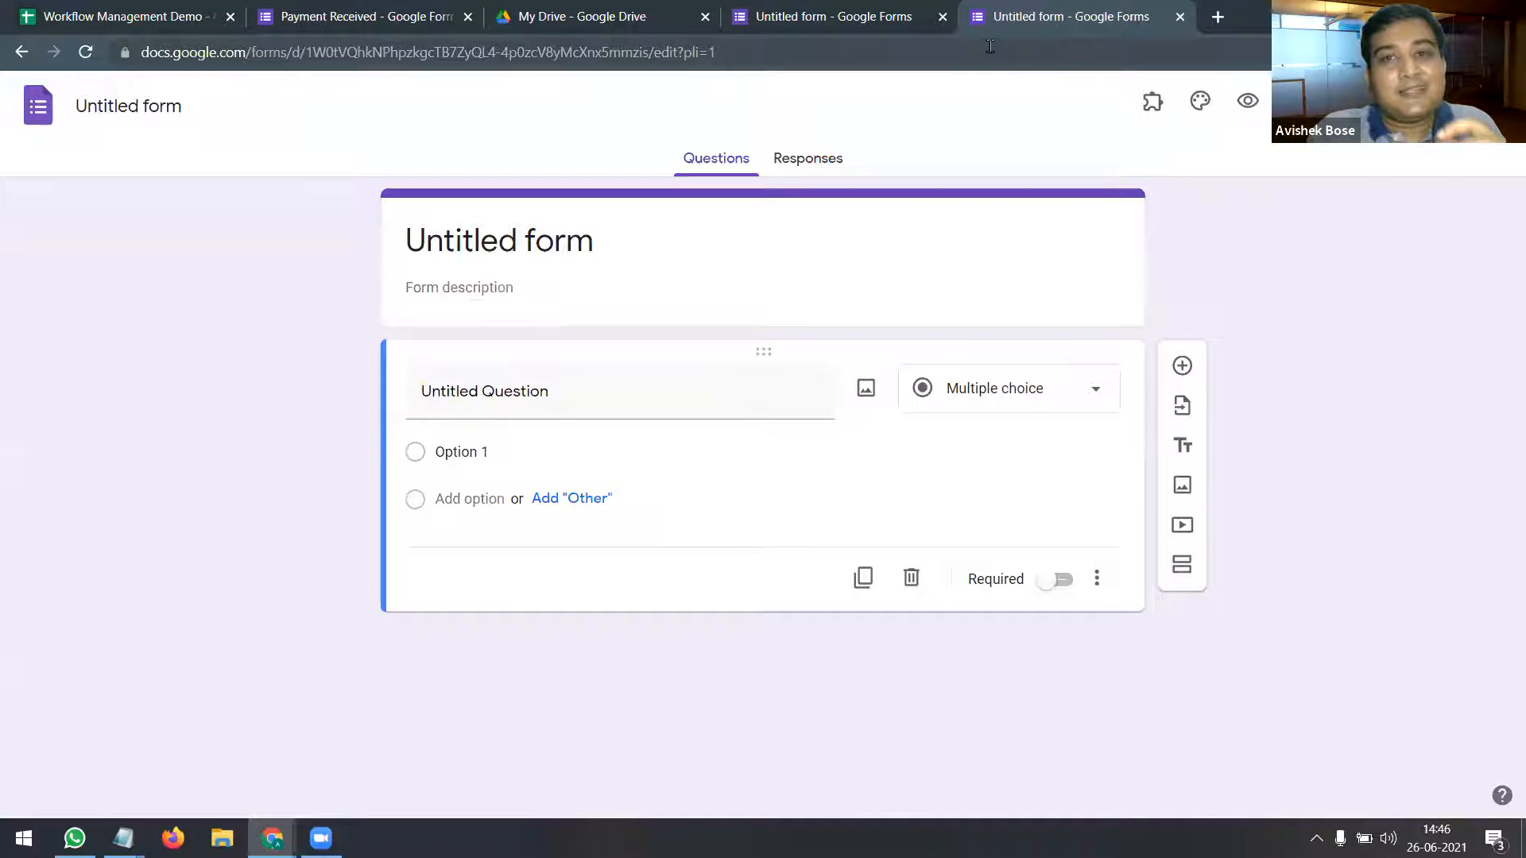
Step: Close both Untitled form tabs and return to the Payment Received editor
{"action": "left_click", "coordinate": [1180, 17]}
{"action": "left_click", "coordinate": [942, 16]}
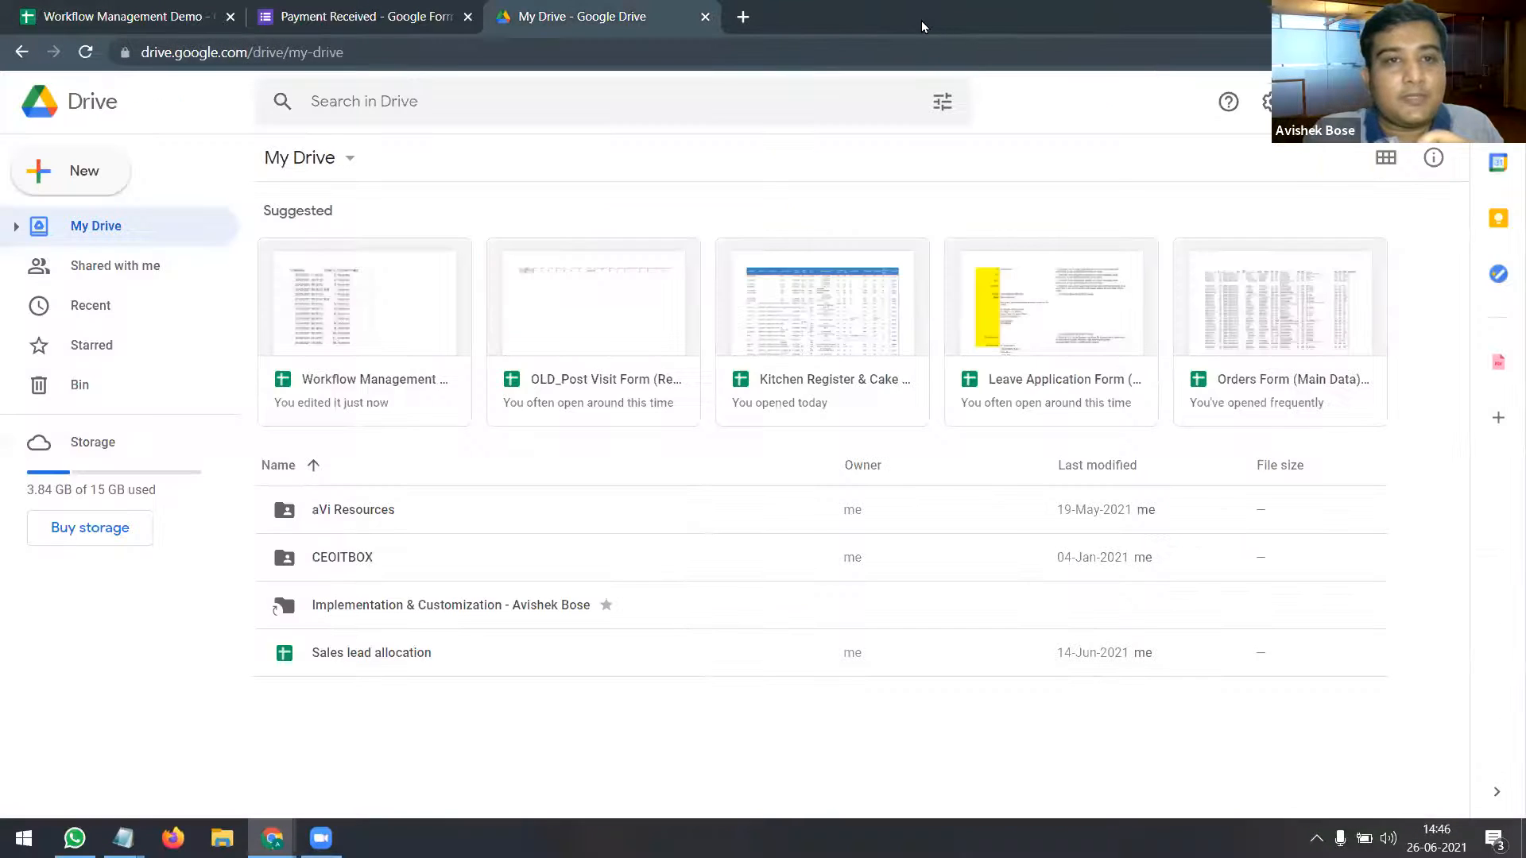
{"action": "left_click", "coordinate": [321, 21]}
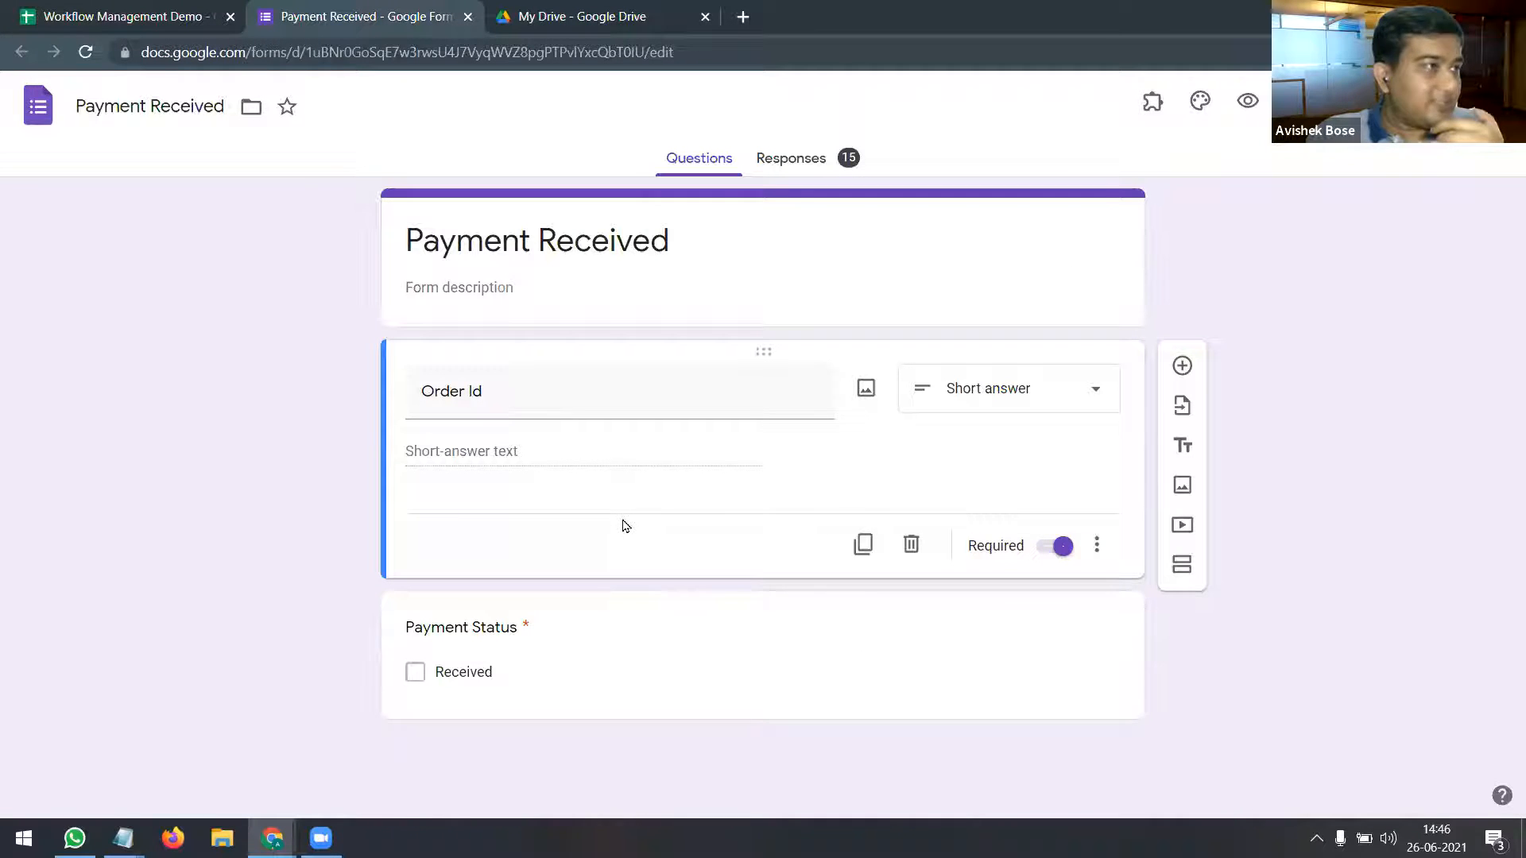
Step: Add a blank question below Order Id in the Payment Received form, keeping the Multiple choice type
{"action": "left_click", "coordinate": [1182, 367]}
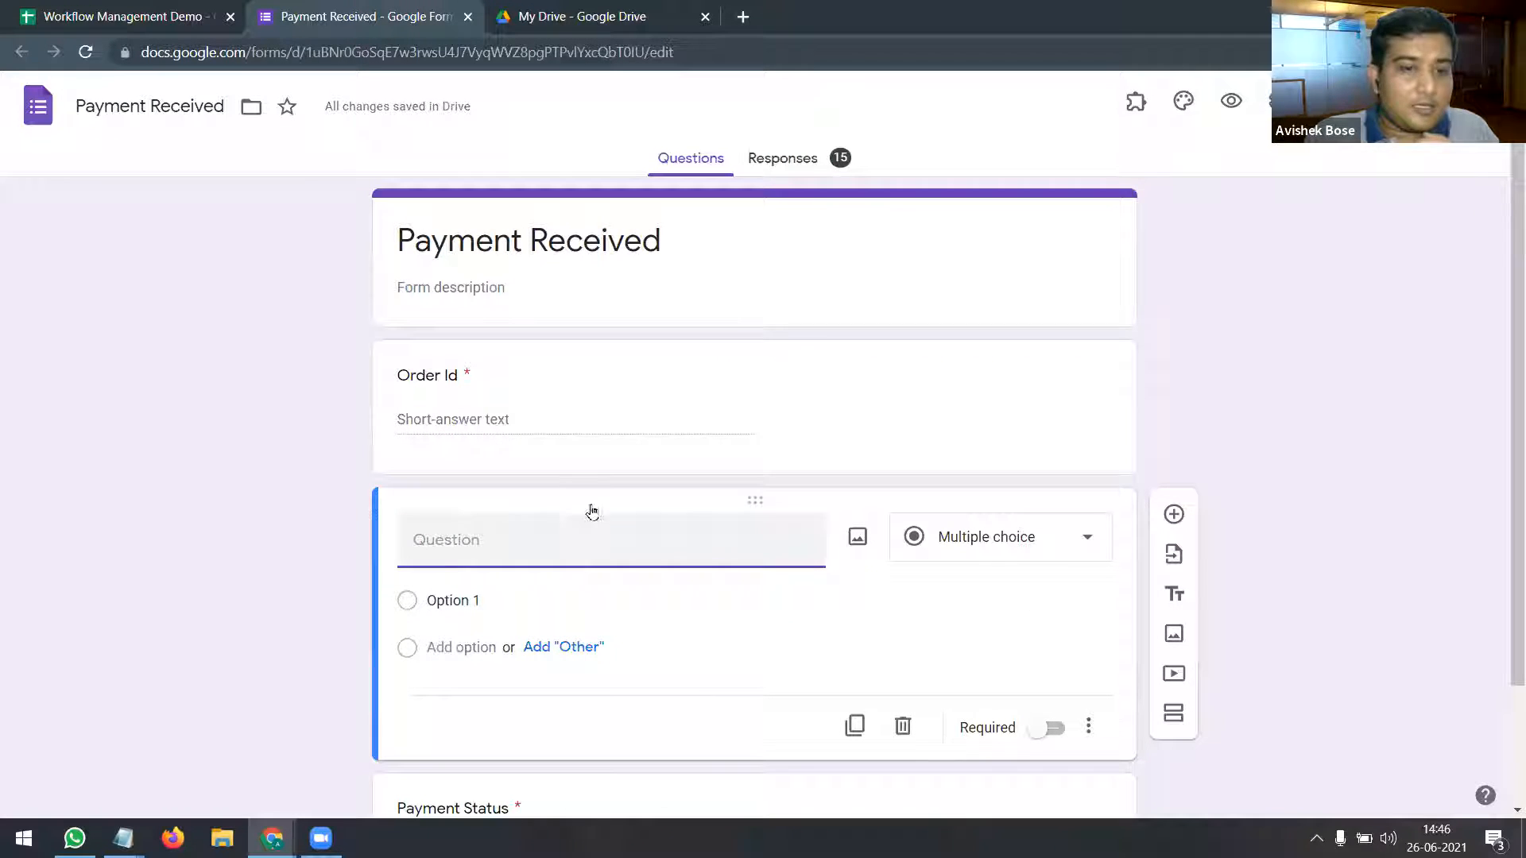
{"action": "left_click", "coordinate": [1081, 545]}
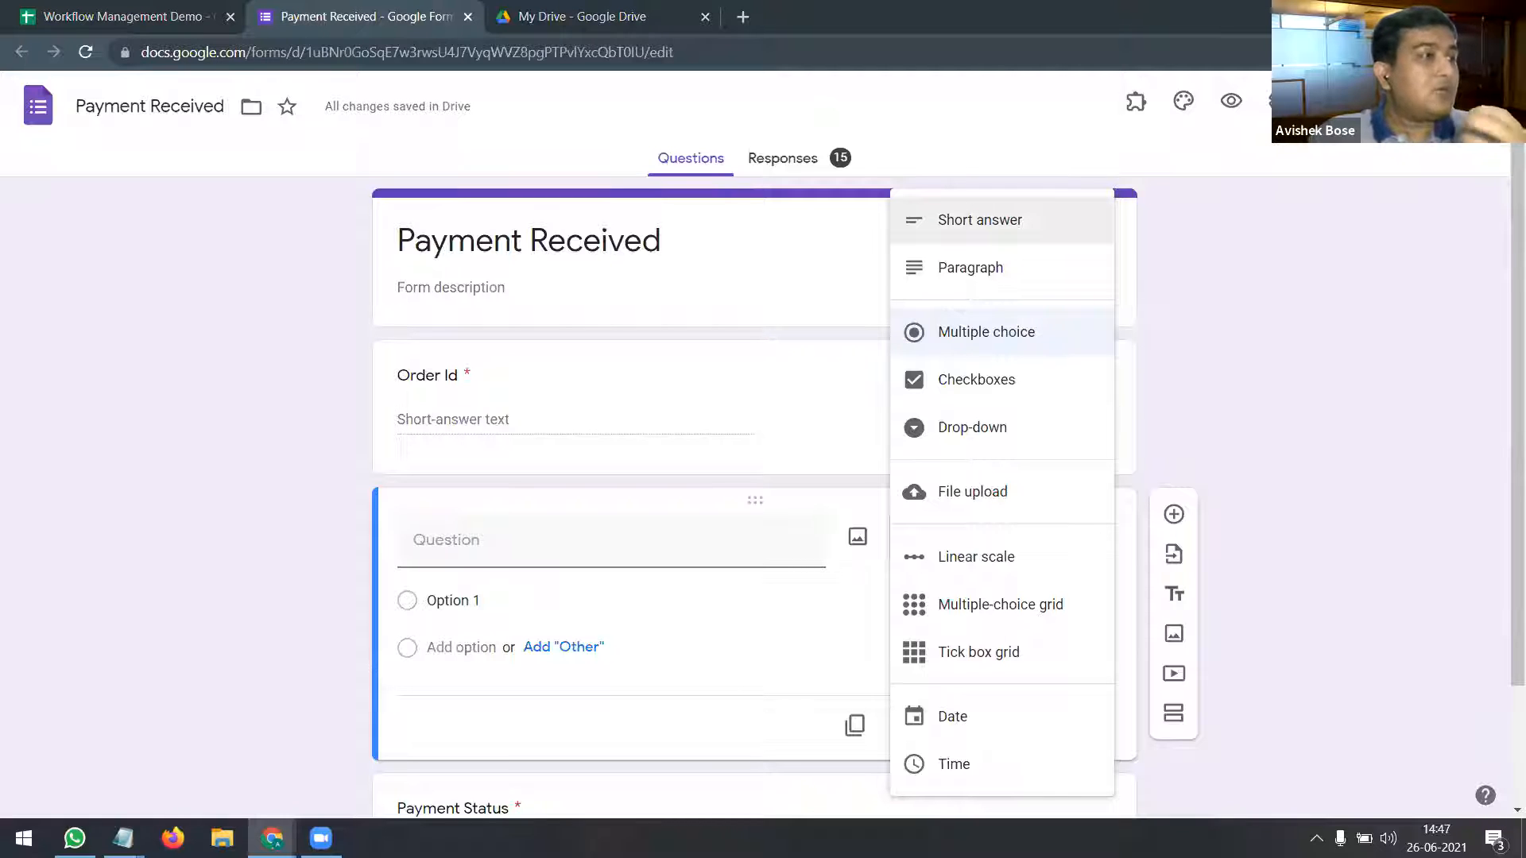
{"action": "key", "text": "alt+Tab"}
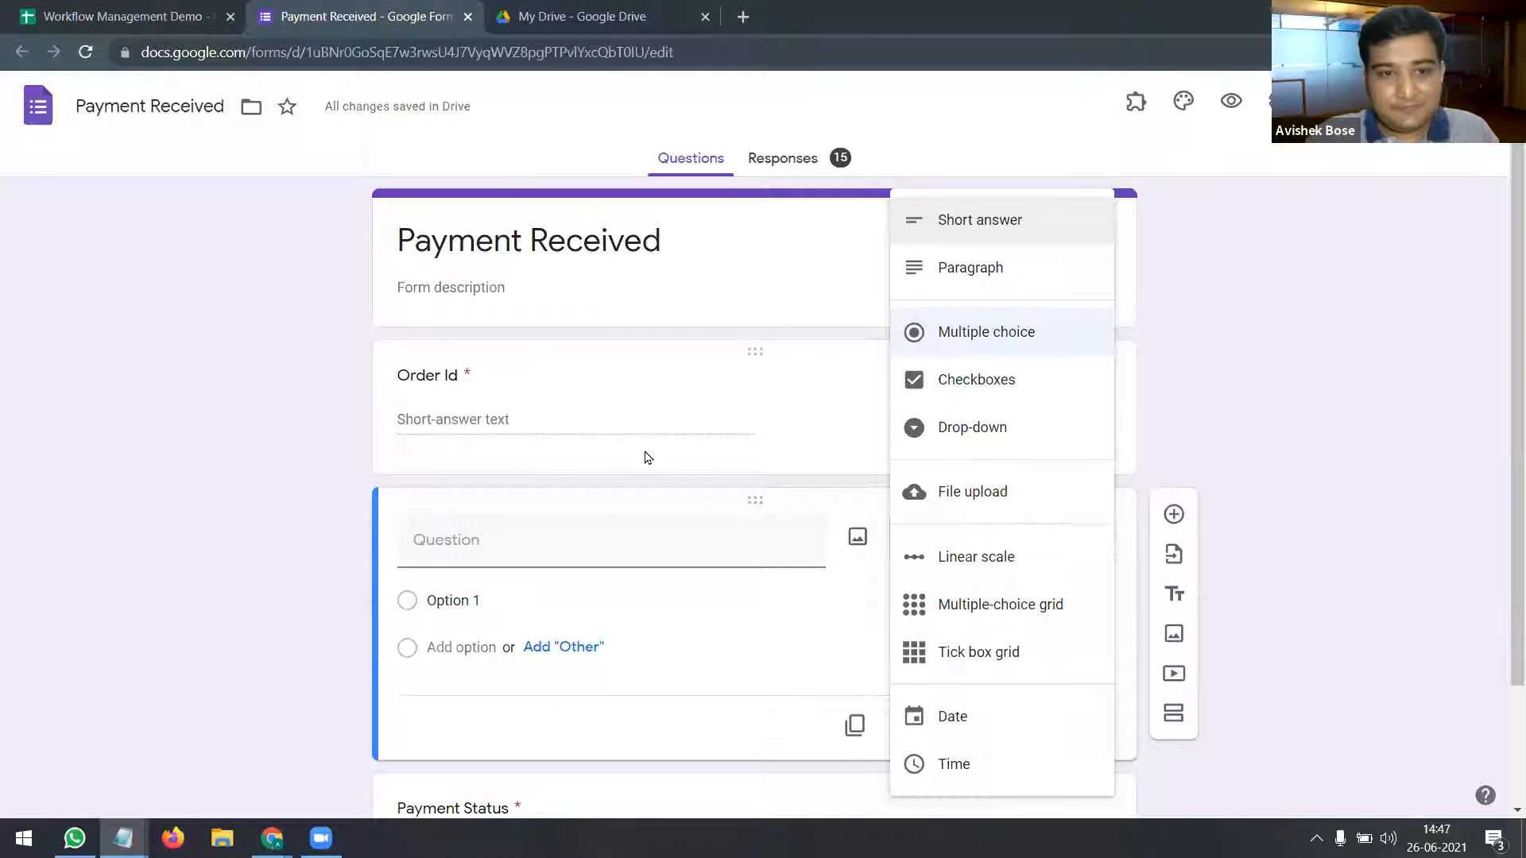
{"action": "left_click", "coordinate": [323, 538]}
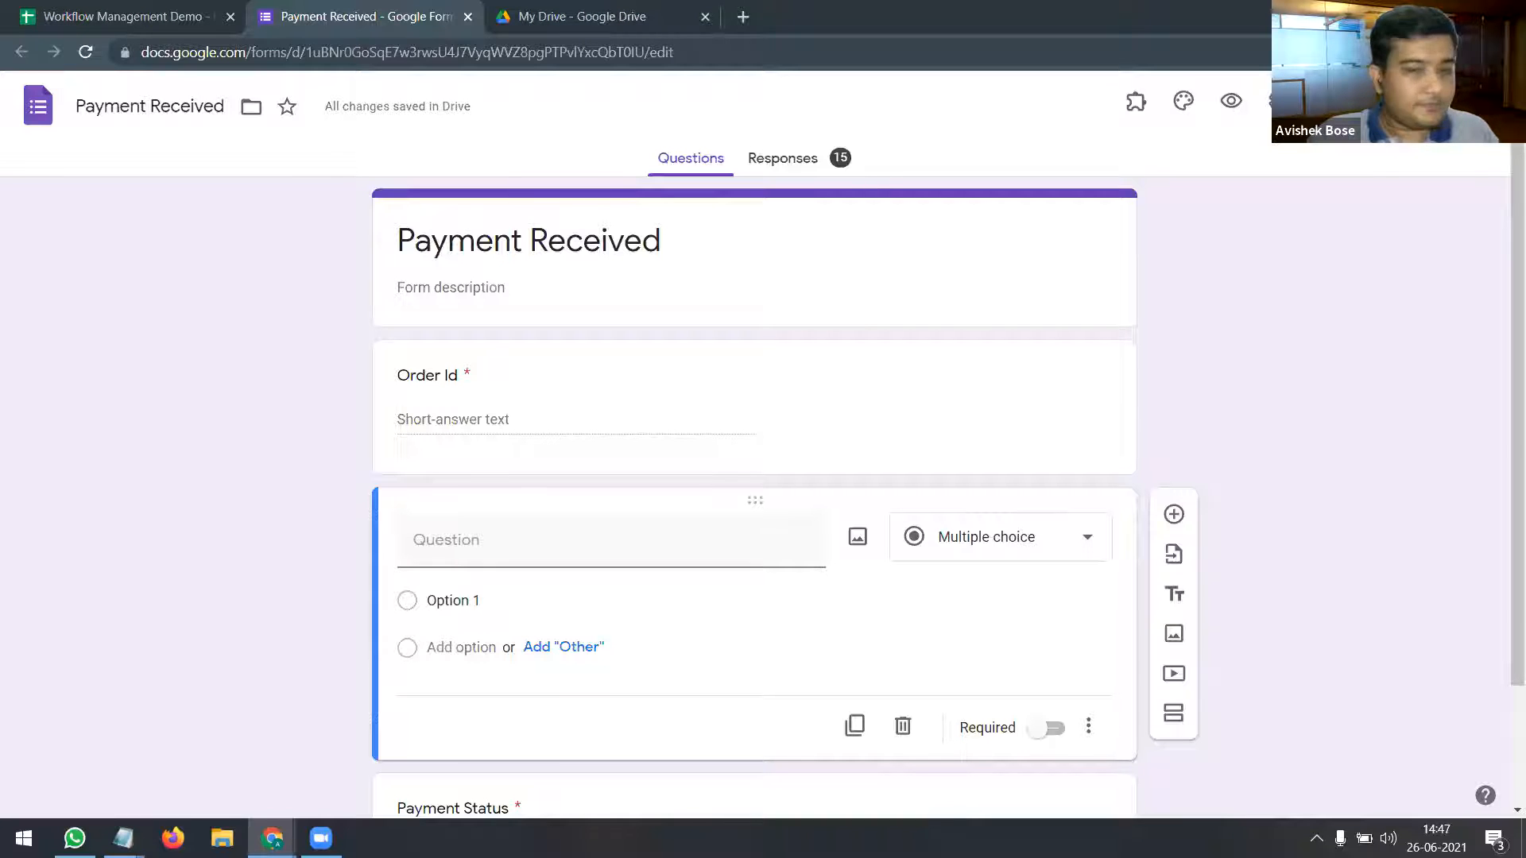
Step: Delete the blank question and make the Payment Status checkbox question required
{"action": "left_click", "coordinate": [903, 727]}
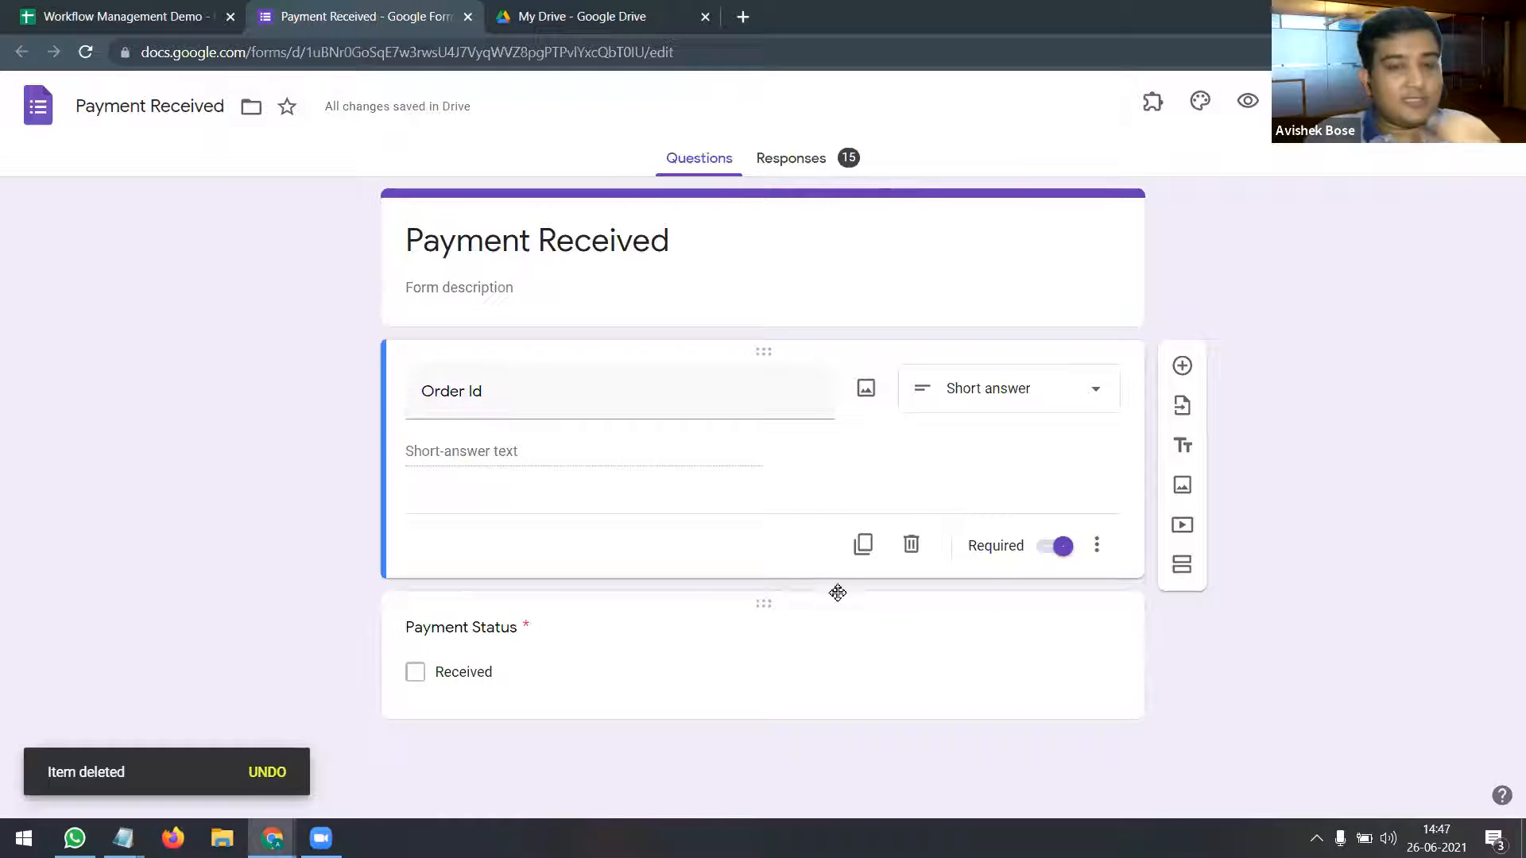
{"action": "left_click", "coordinate": [688, 647]}
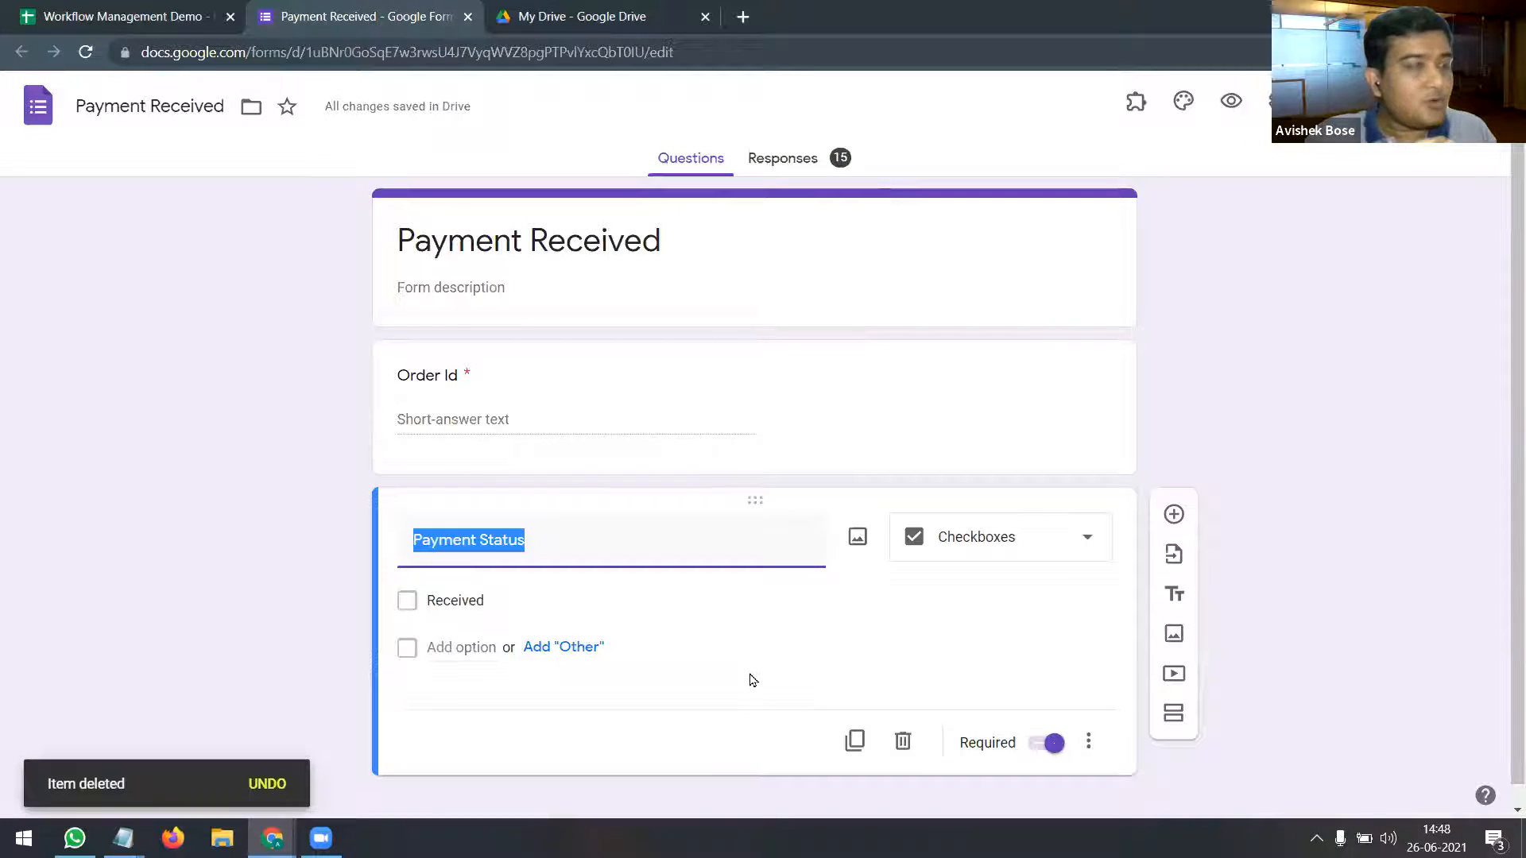
{"action": "left_click", "coordinate": [1047, 749]}
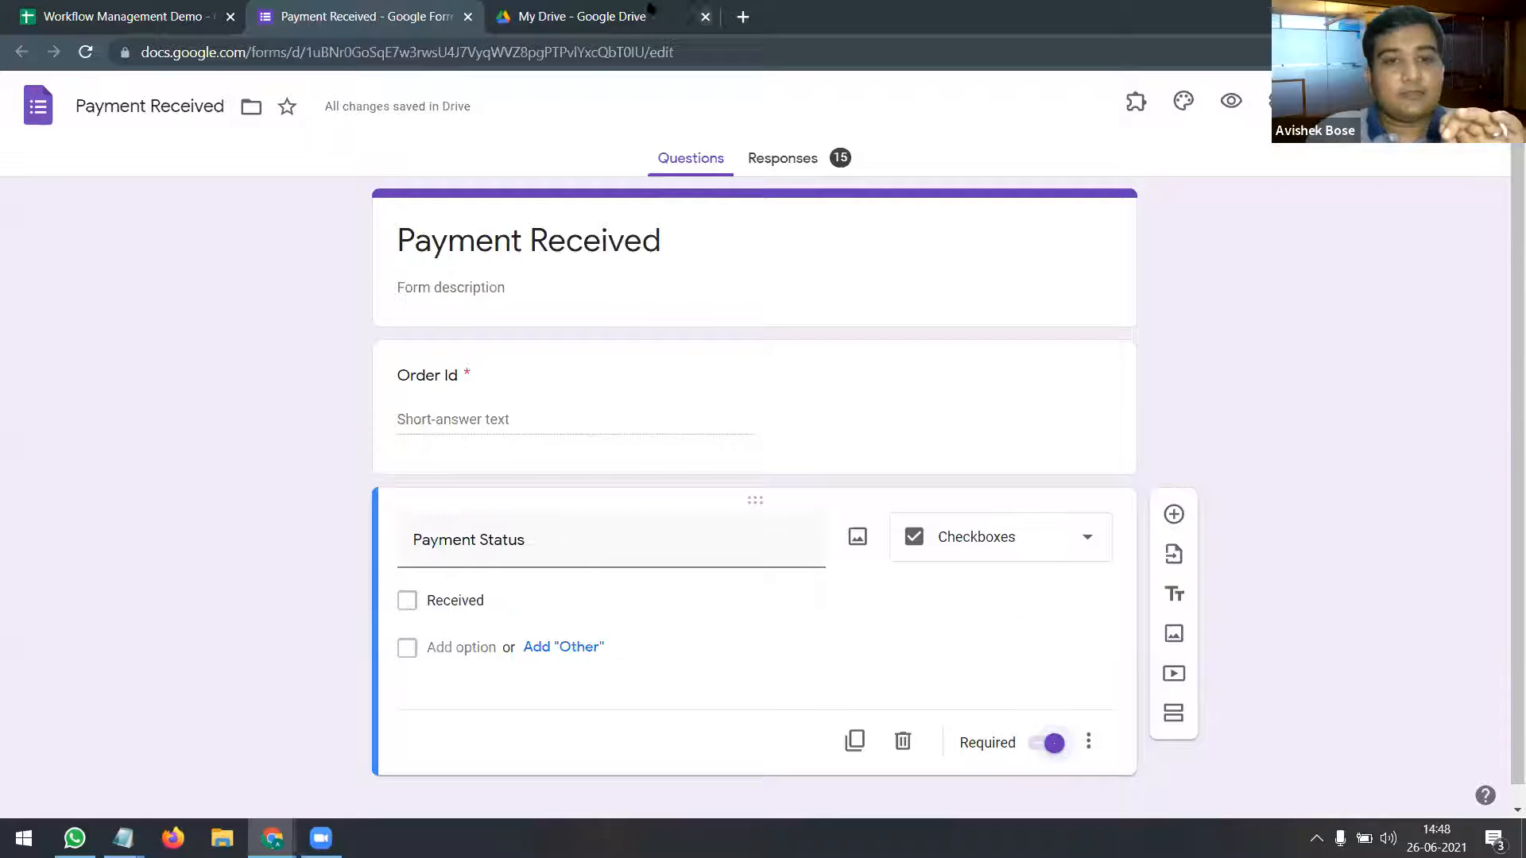
{"action": "left_click", "coordinate": [127, 16]}
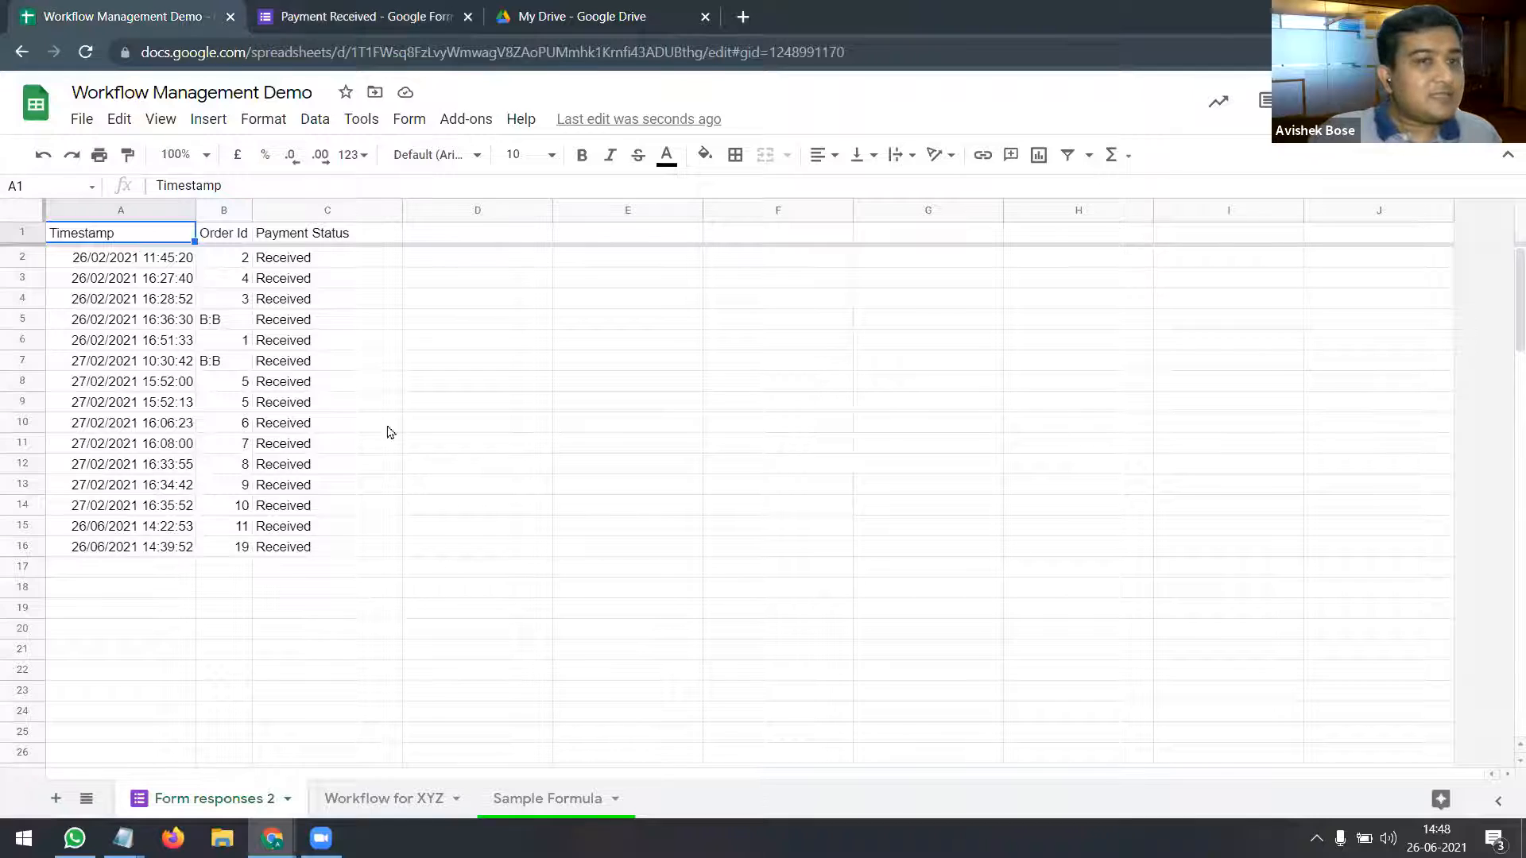
Step: Compare Form responses 2 with the form, then view the Payment Received summary of 15 responses
{"action": "left_click", "coordinate": [353, 15]}
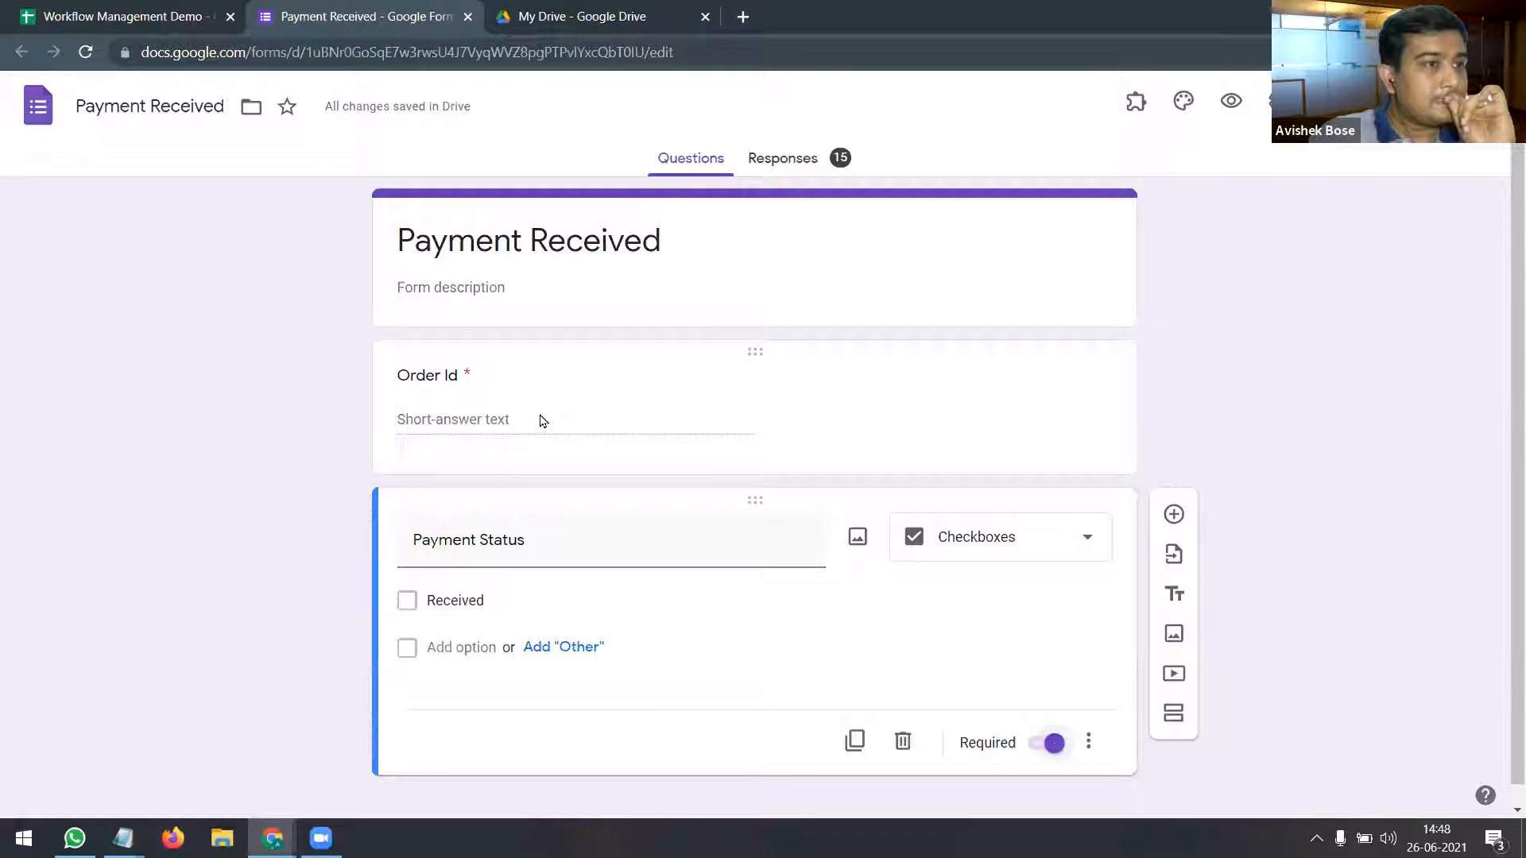
{"action": "left_click", "coordinate": [119, 11]}
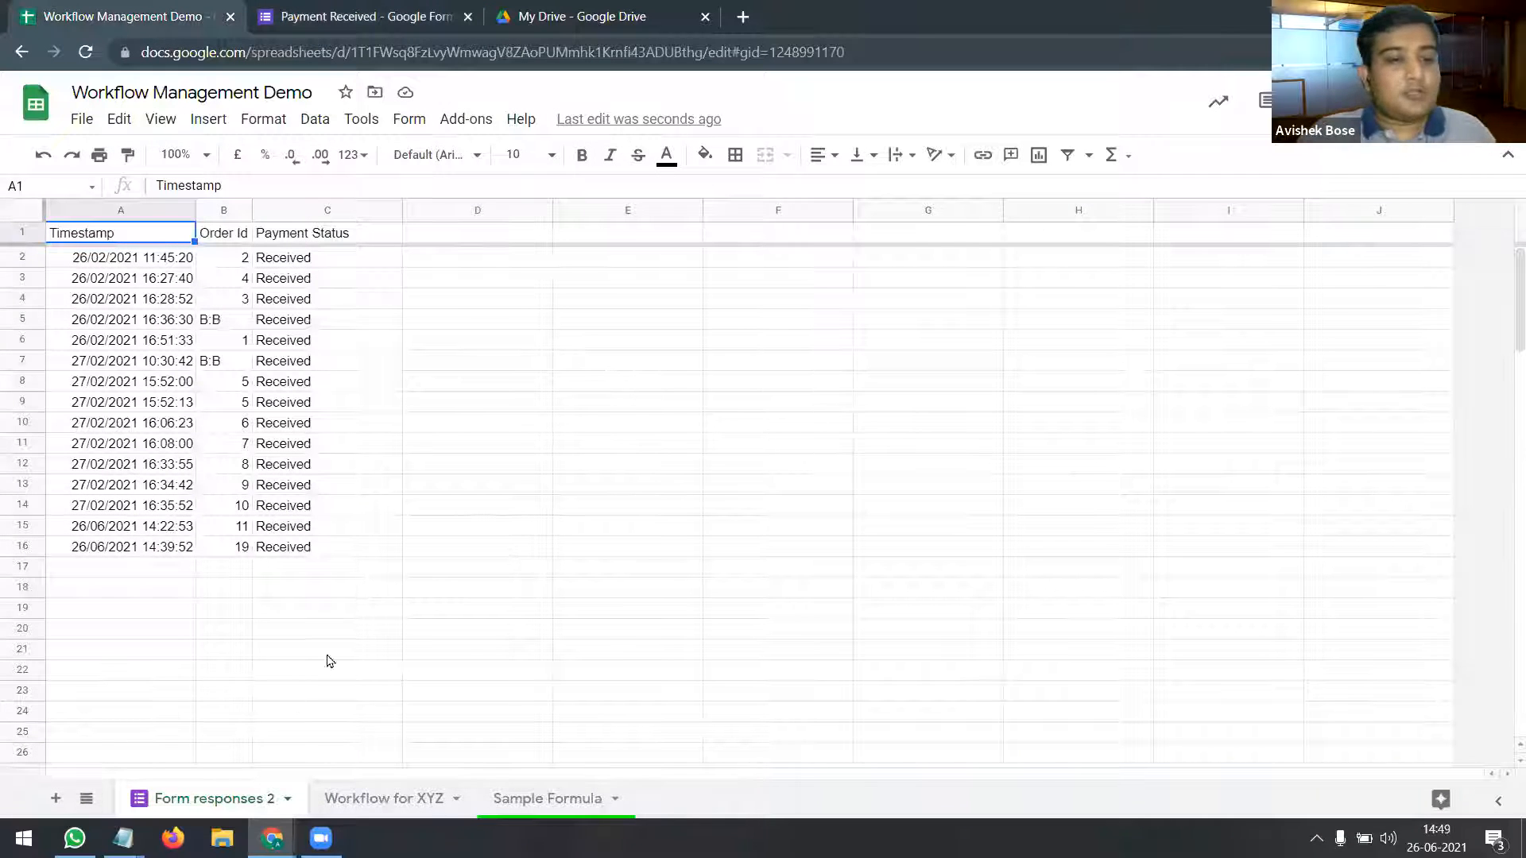
{"action": "left_click", "coordinate": [408, 16]}
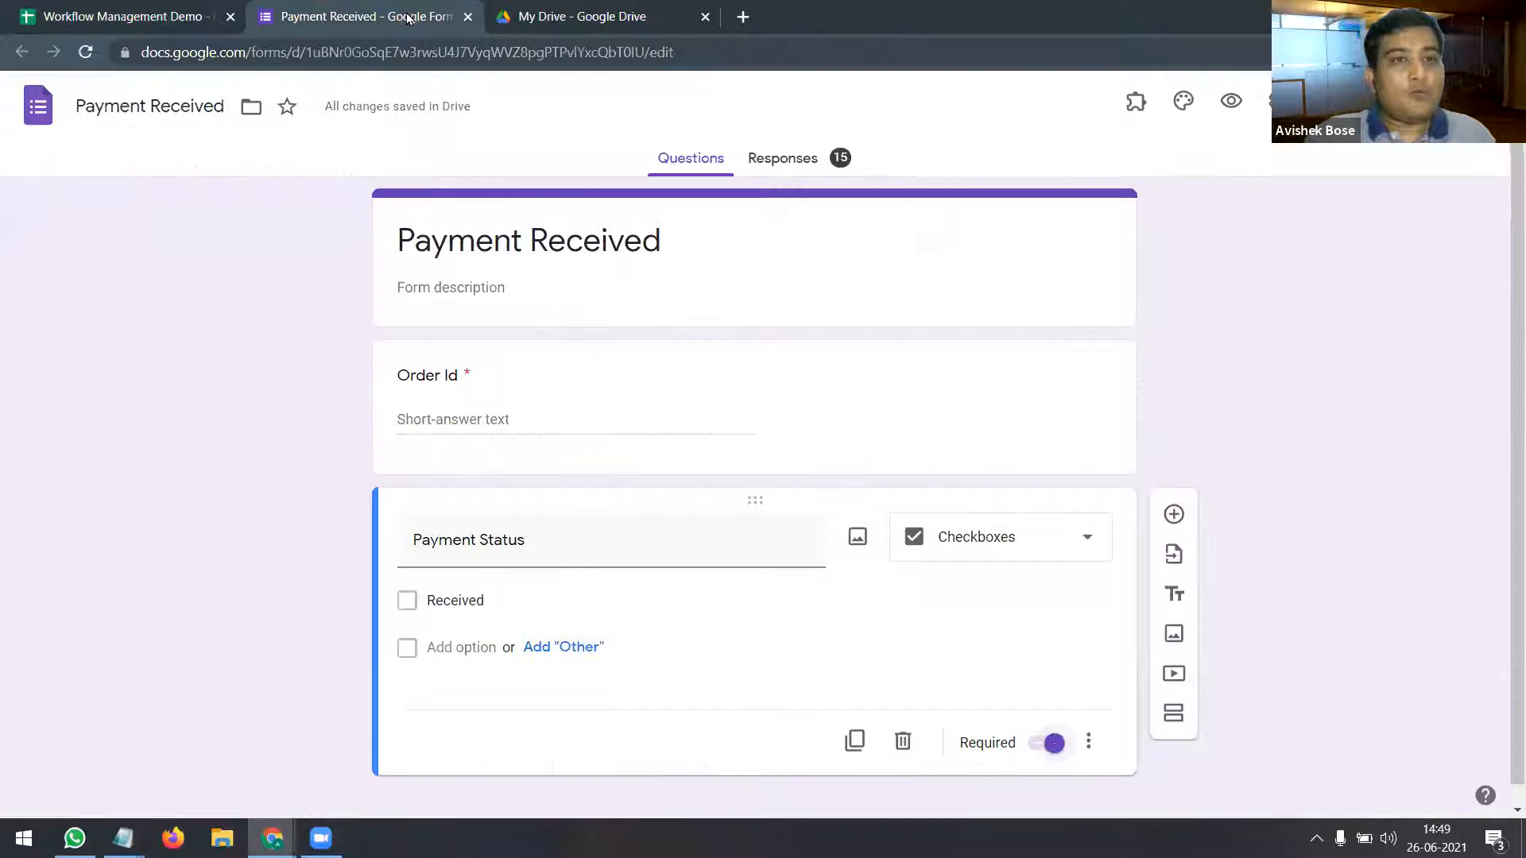
{"action": "left_click", "coordinate": [795, 160]}
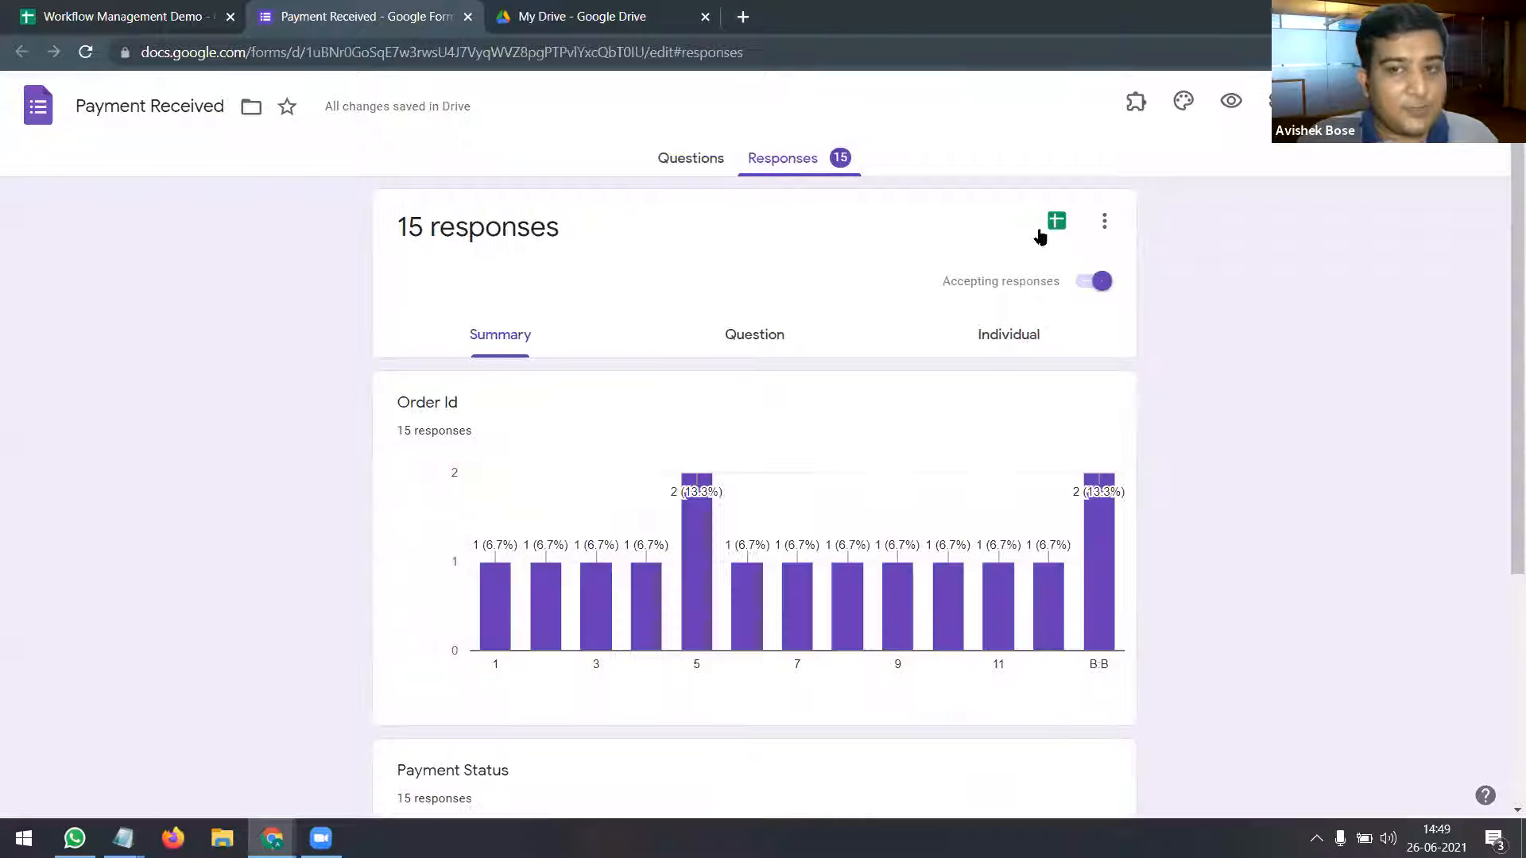
Step: Look over the Responses page's extra options without choosing any, then return to the Workflow Management Demo spreadsheet
{"action": "left_click", "coordinate": [1104, 222]}
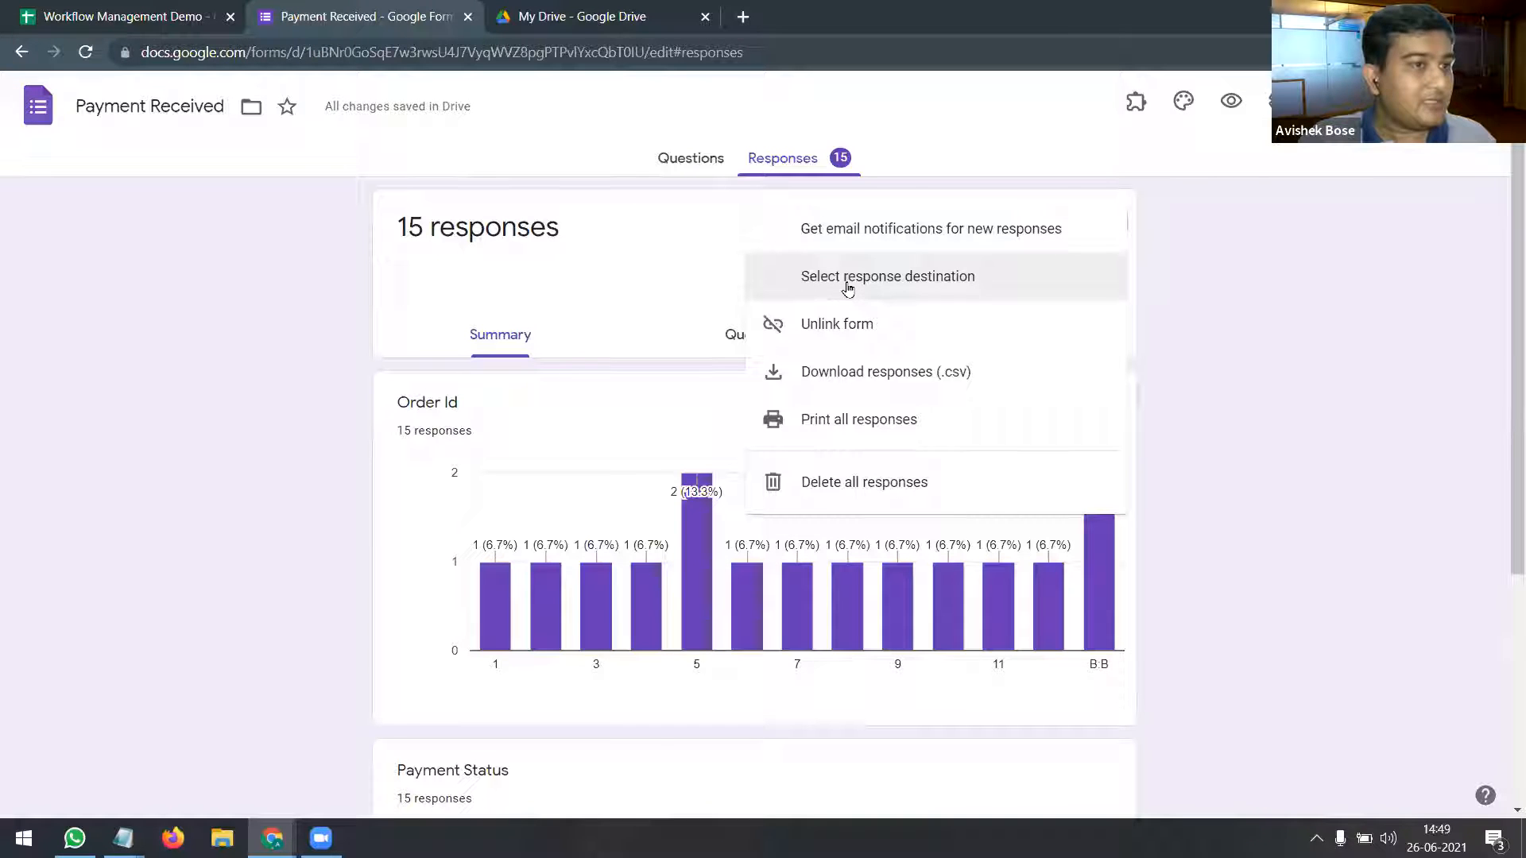
{"action": "left_click", "coordinate": [995, 100]}
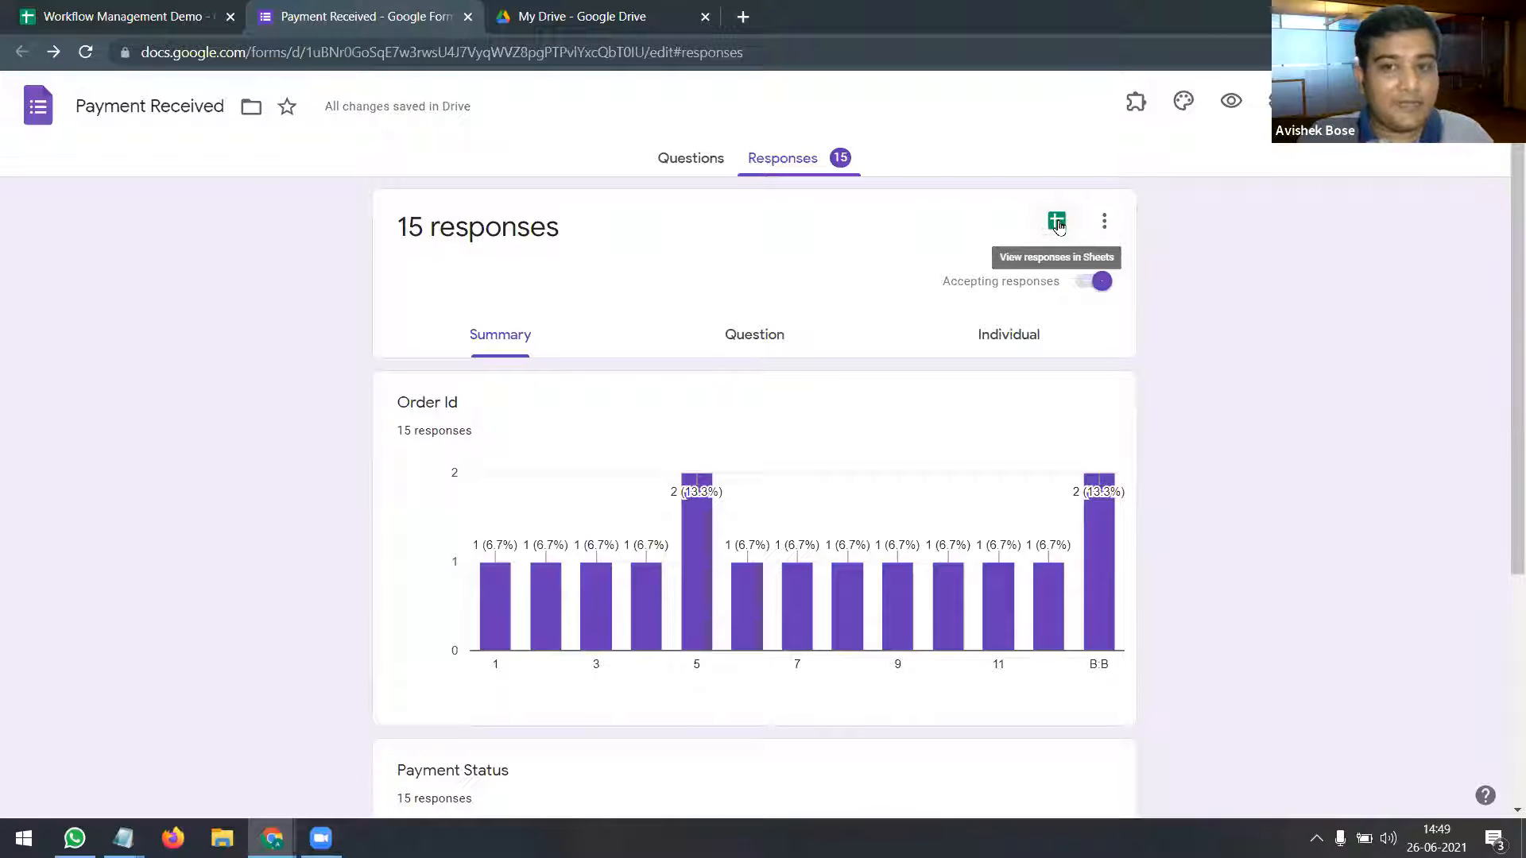
{"action": "left_click", "coordinate": [120, 9]}
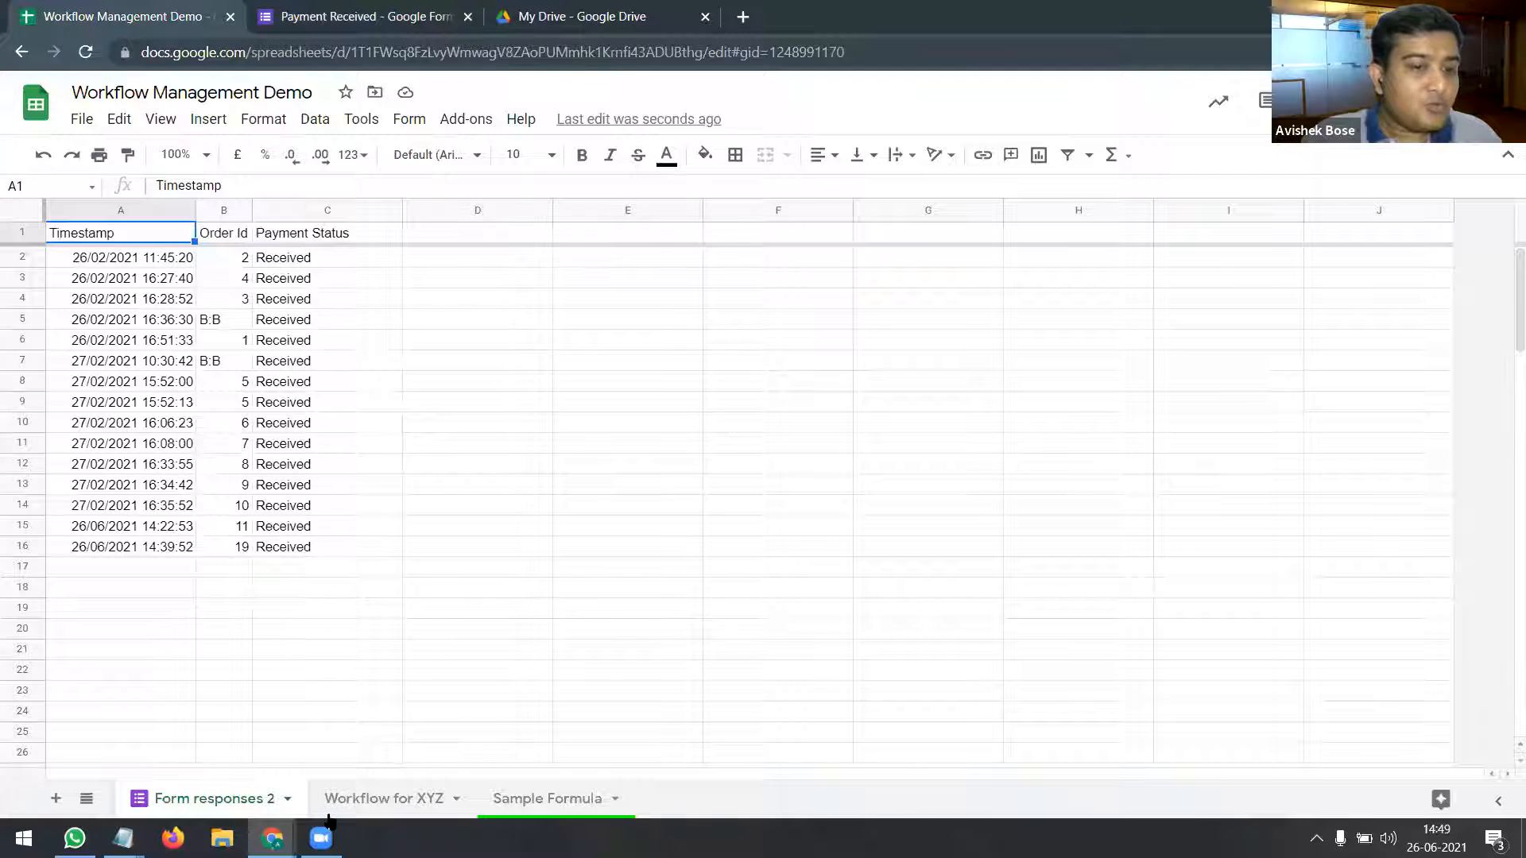
Step: Select the timestamps and order ids in Form responses 2 and point out the Received payment statuses
{"action": "left_click", "coordinate": [137, 262]}
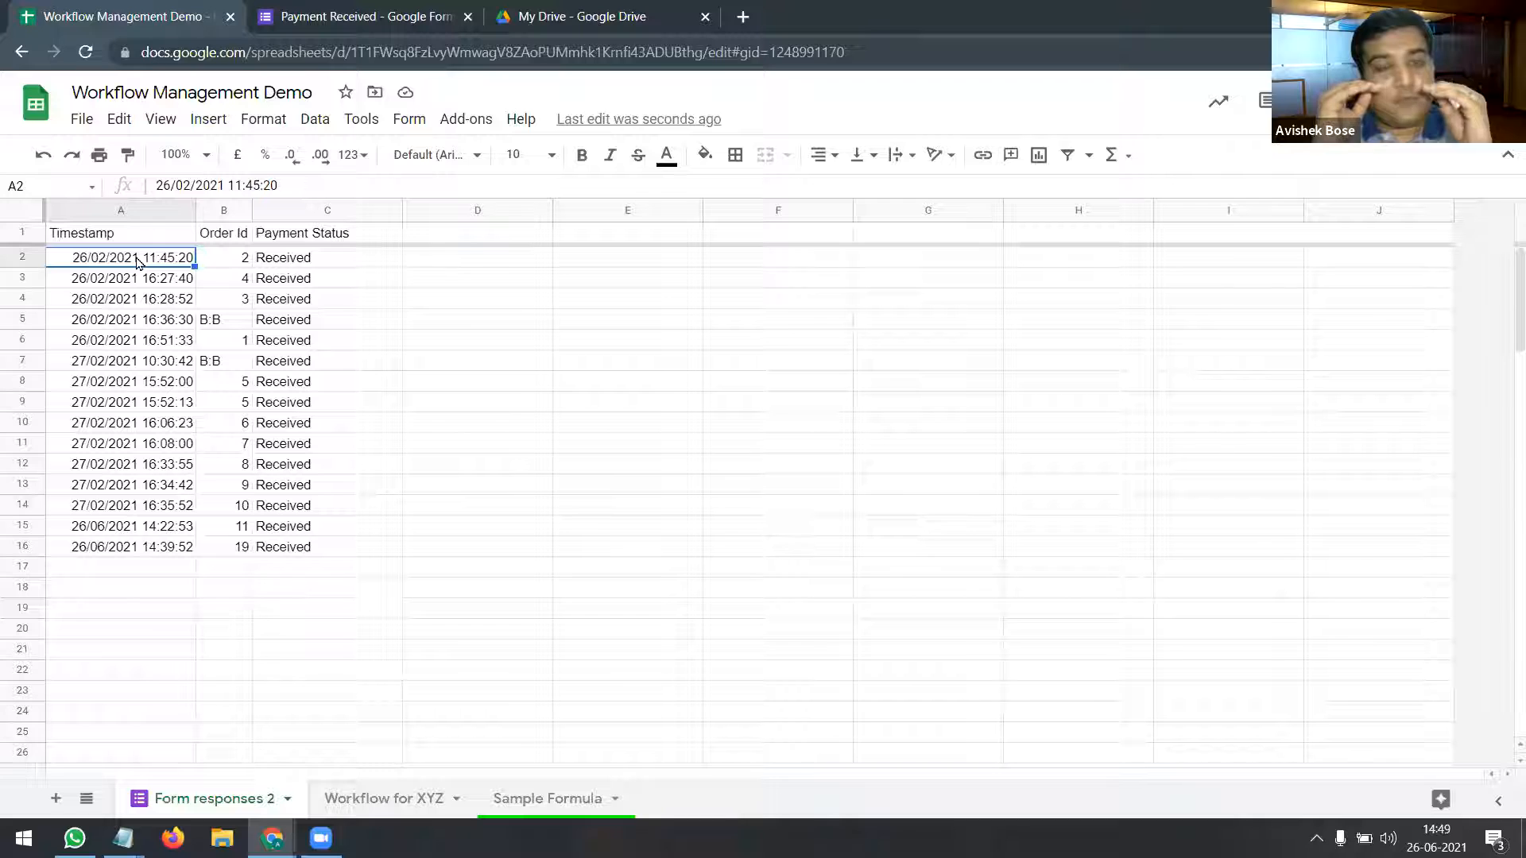
{"action": "left_click_drag", "start_coordinate": [138, 262], "coordinate": [149, 506]}
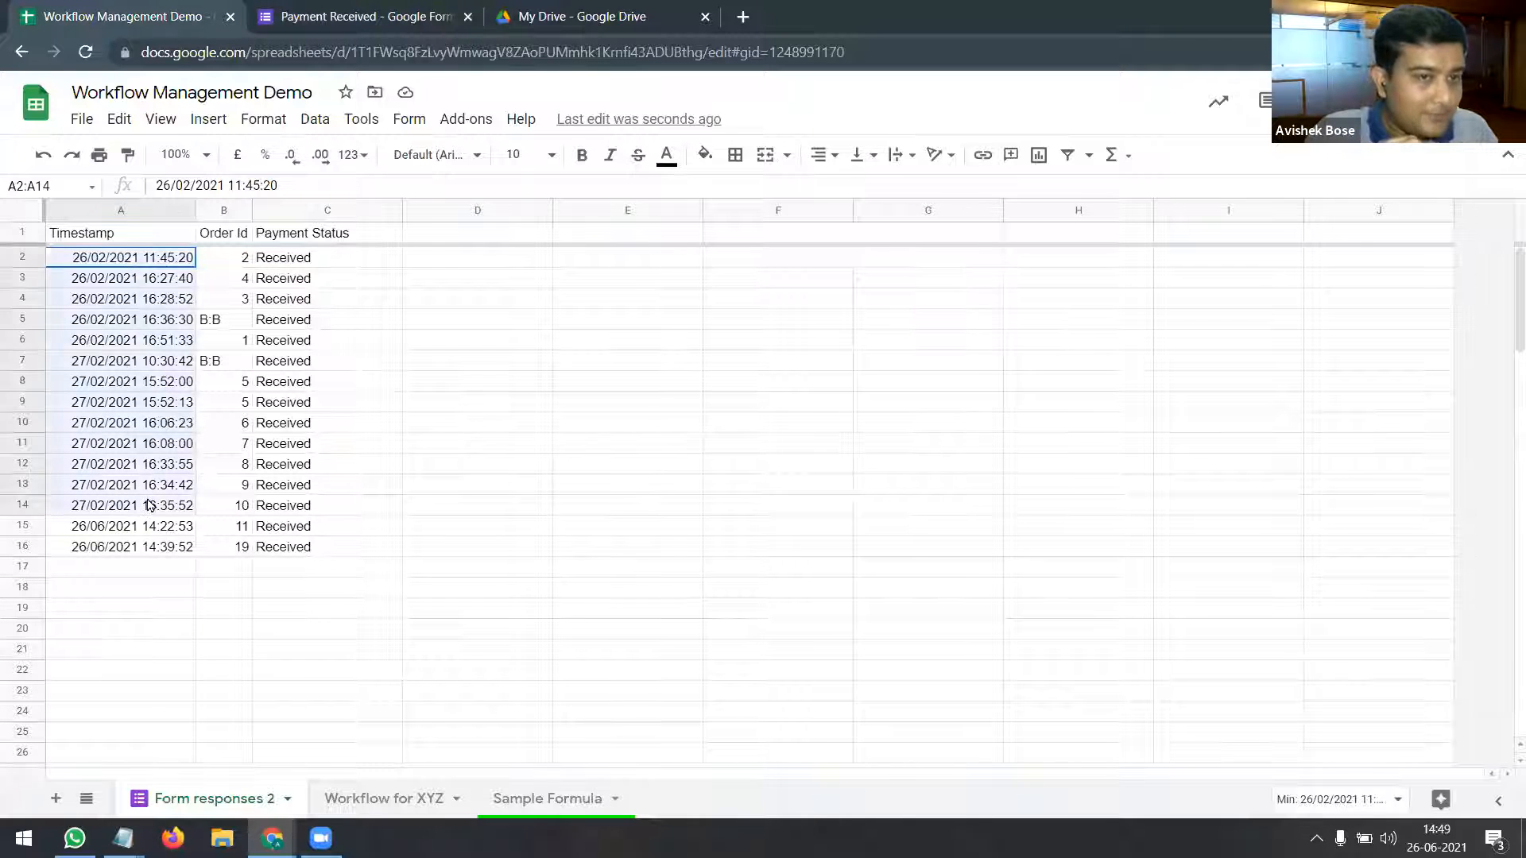
{"action": "left_click", "coordinate": [240, 265]}
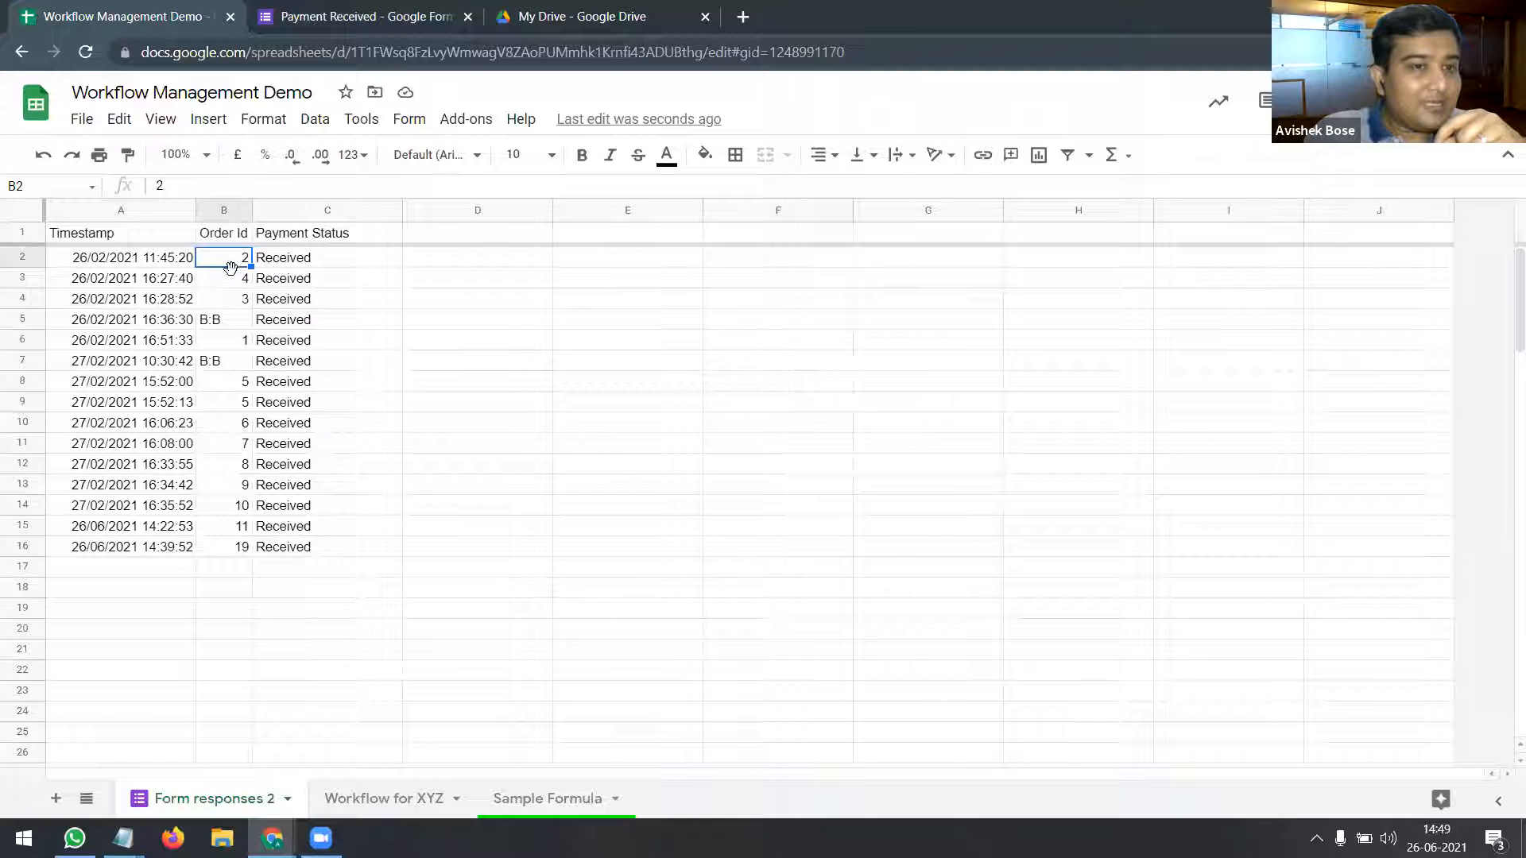
{"action": "left_click_drag", "start_coordinate": [232, 268], "coordinate": [235, 363]}
{"action": "left_click_drag", "start_coordinate": [236, 502], "coordinate": [234, 548]}
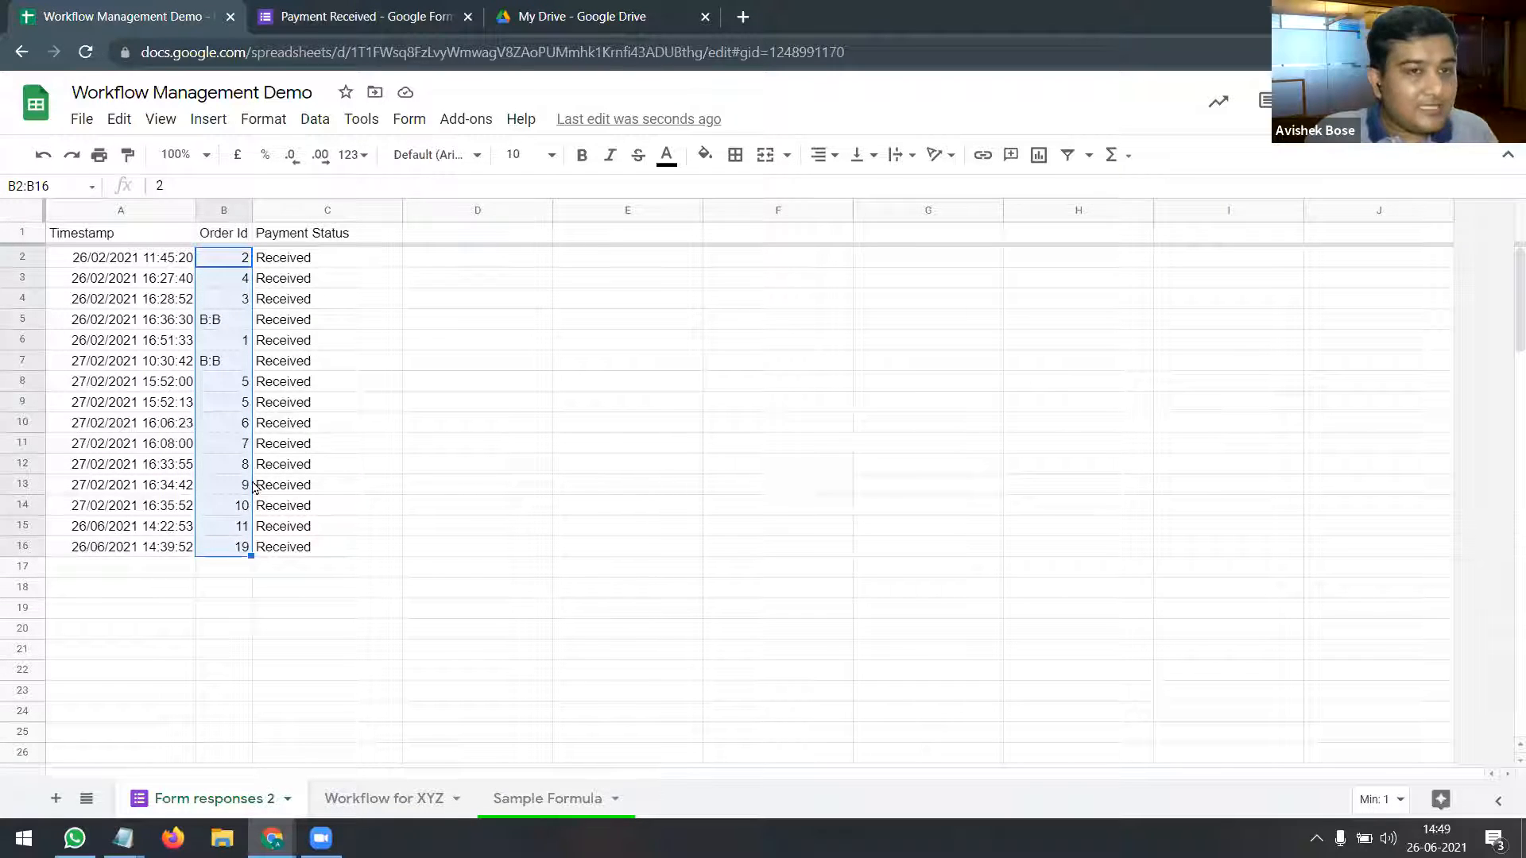
{"action": "left_click", "coordinate": [342, 265]}
{"action": "left_click", "coordinate": [345, 382]}
{"action": "left_click", "coordinate": [345, 447]}
{"action": "left_click", "coordinate": [347, 484]}
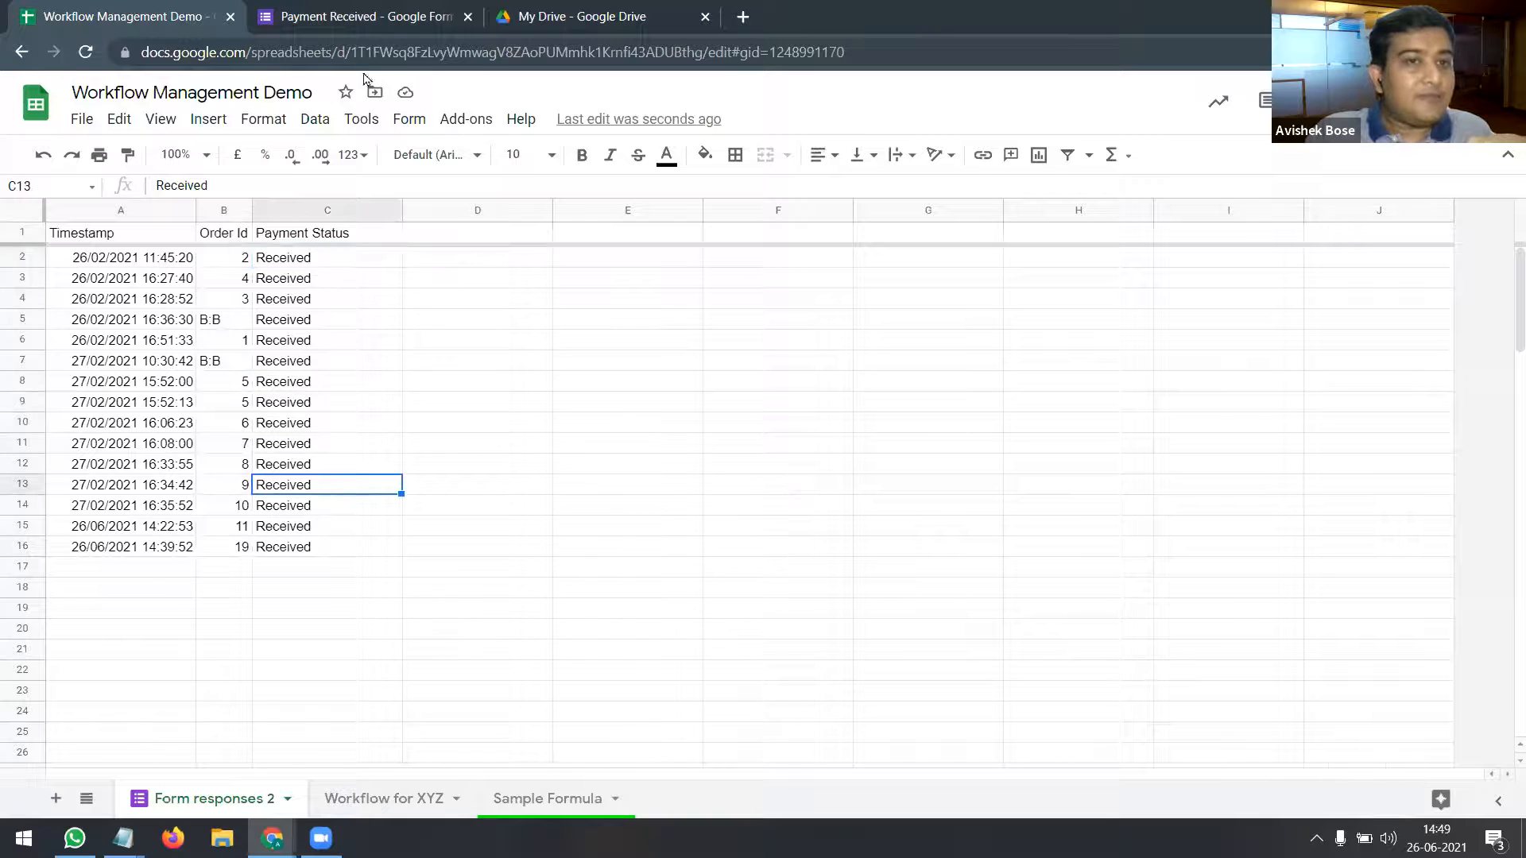
Step: Check the form's questions, then bring up the list of all sheets including the hidden Sales Db
{"action": "left_click", "coordinate": [367, 10]}
{"action": "left_click", "coordinate": [683, 162]}
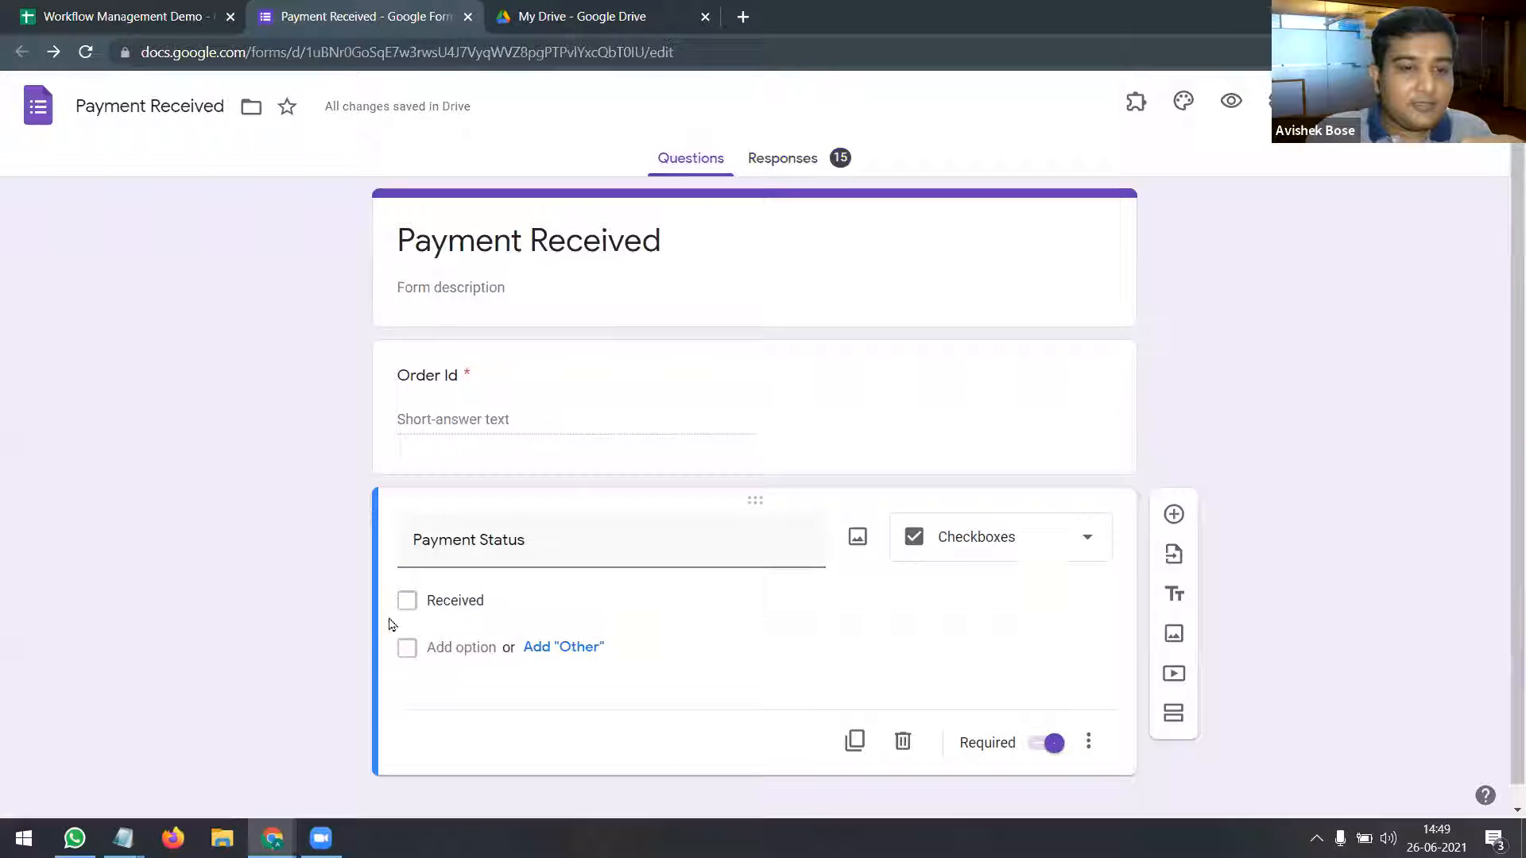
{"action": "left_click", "coordinate": [155, 16]}
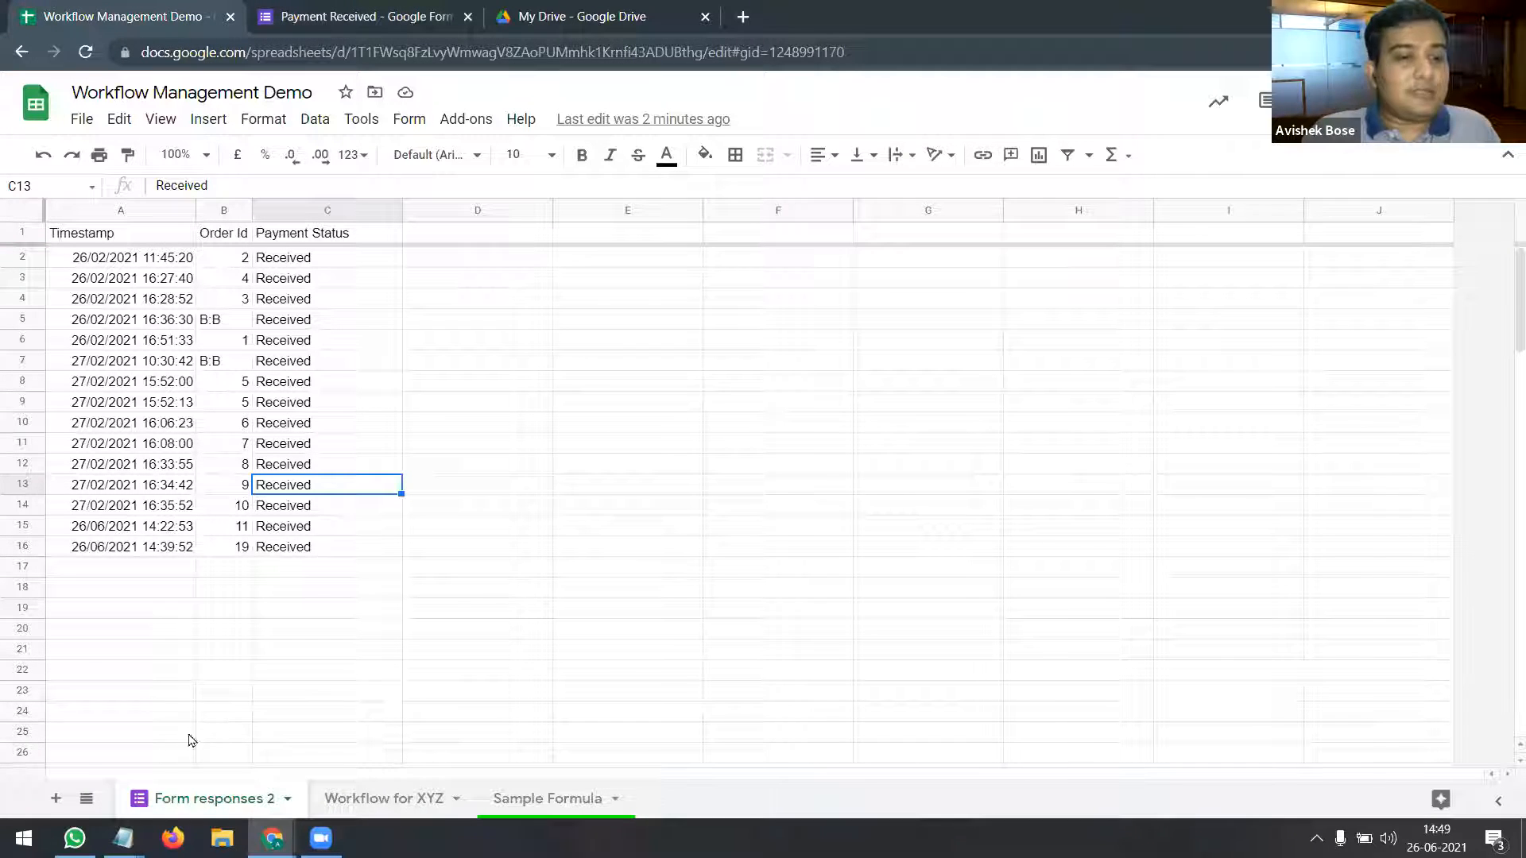
{"action": "left_click", "coordinate": [86, 799]}
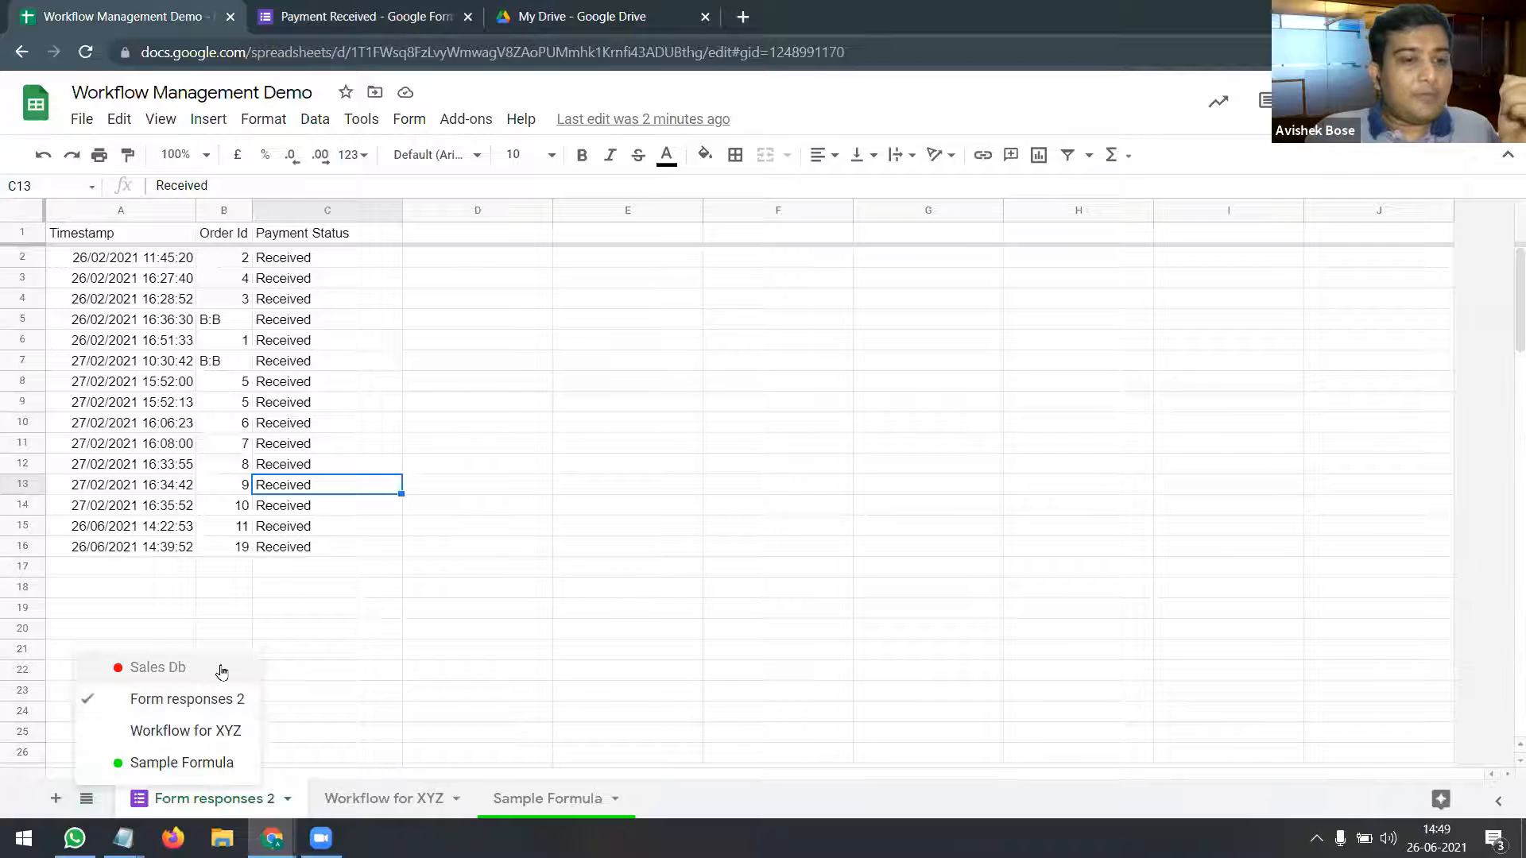
Step: Unhide and open Sales Db, then hide its Reverse Match column M
{"action": "left_click", "coordinate": [222, 670]}
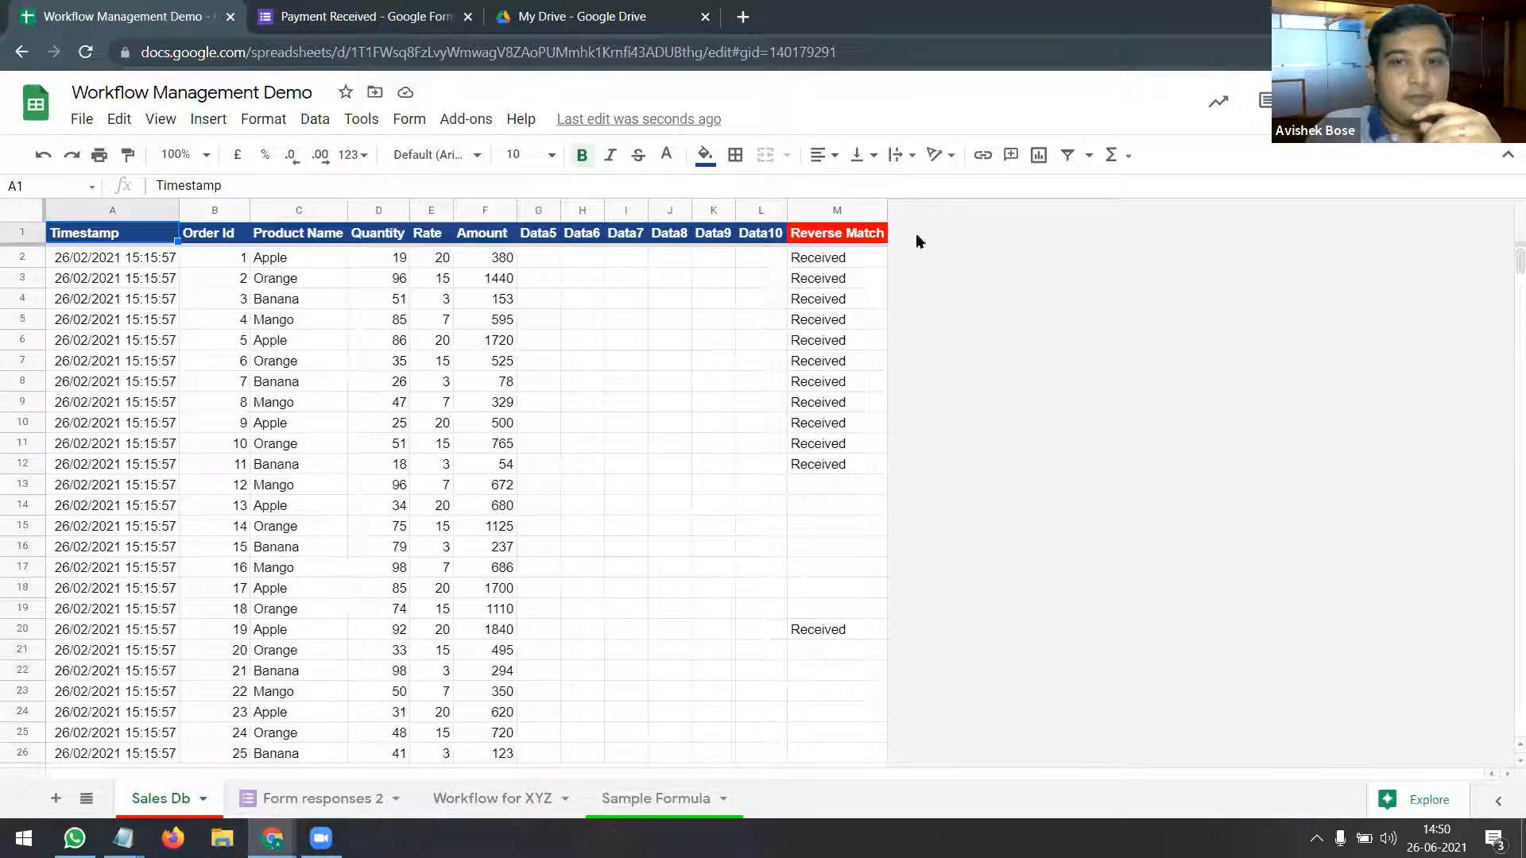
{"action": "left_click", "coordinate": [840, 208]}
{"action": "right_click", "coordinate": [840, 207]}
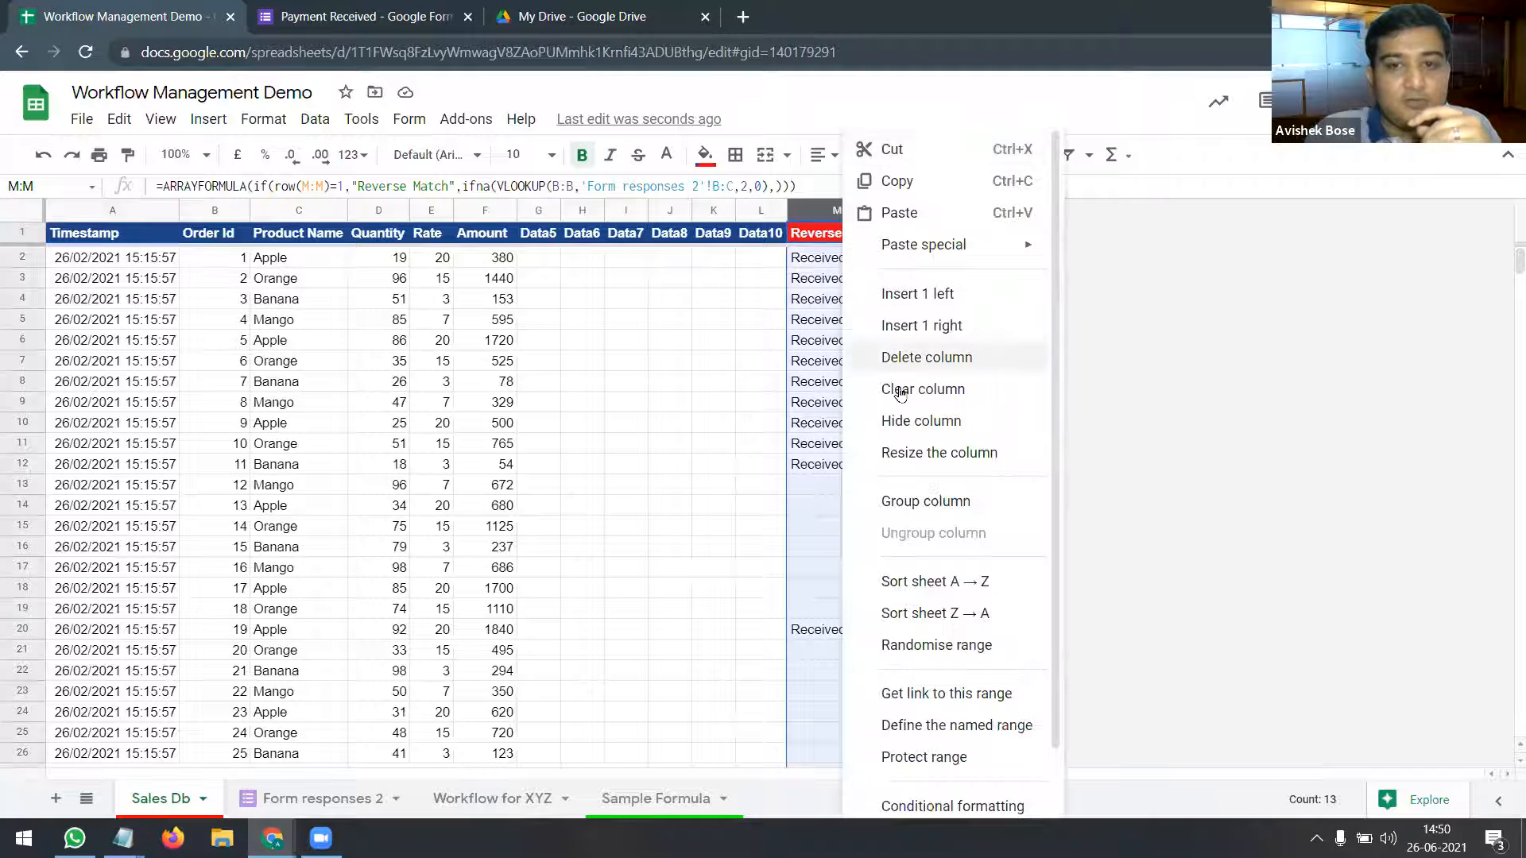
{"action": "left_click", "coordinate": [916, 430]}
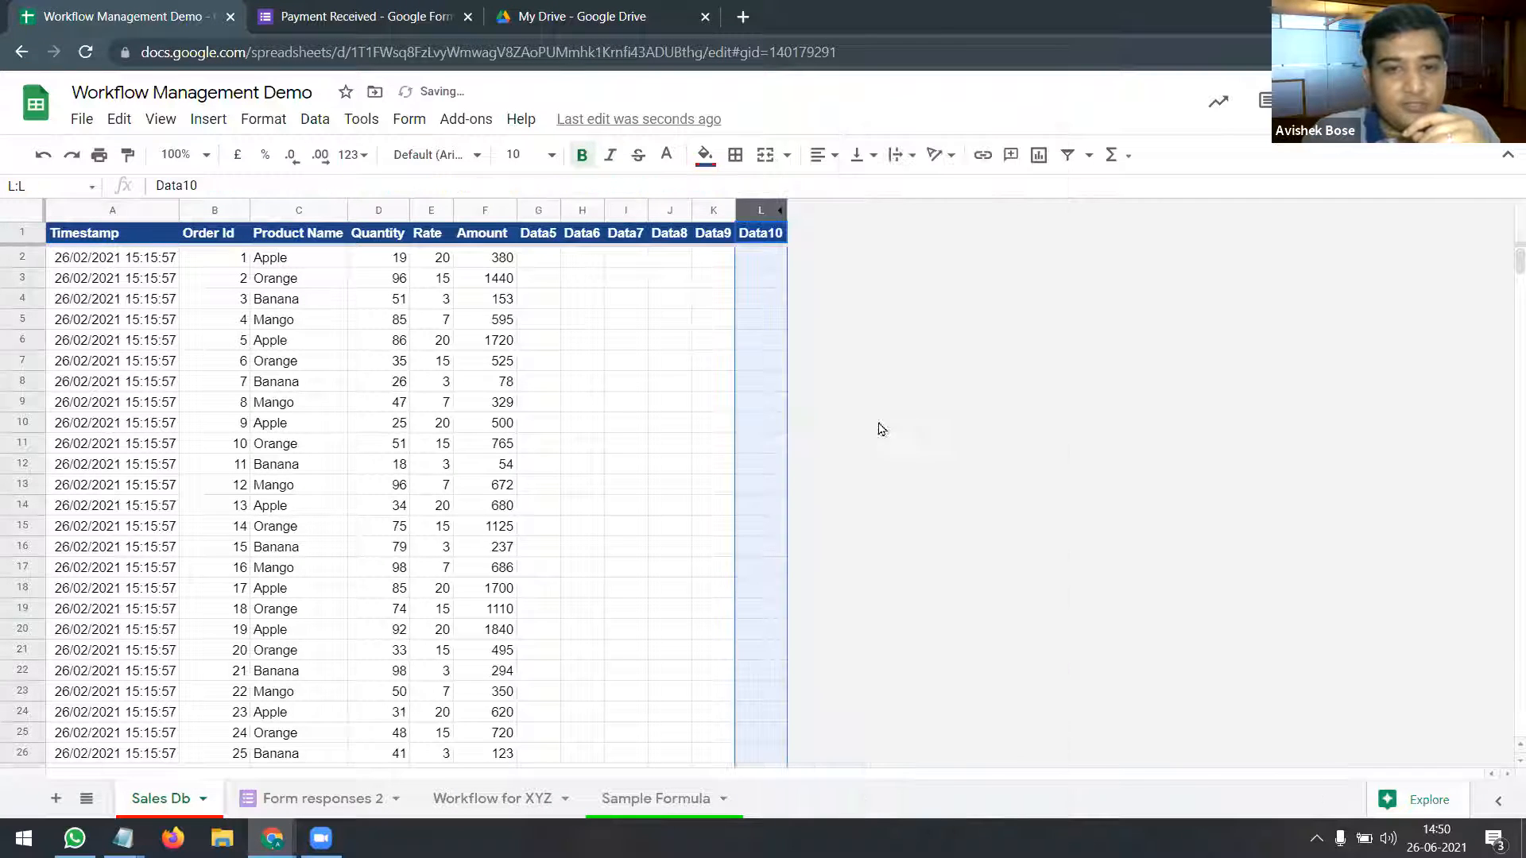
{"action": "left_click", "coordinate": [439, 344]}
{"action": "left_click", "coordinate": [111, 237]}
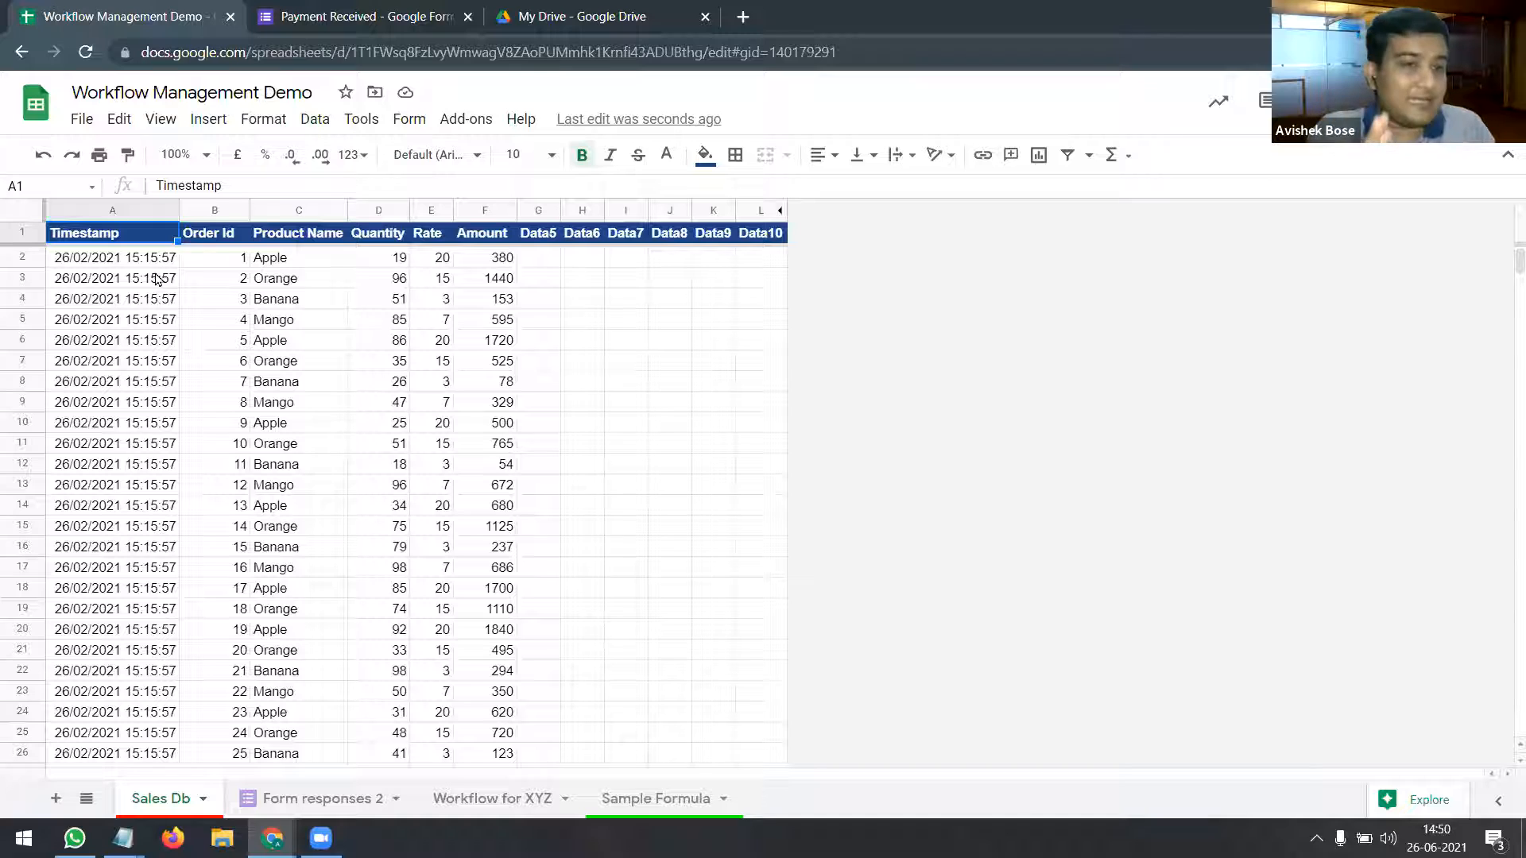
{"action": "left_click", "coordinate": [216, 210]}
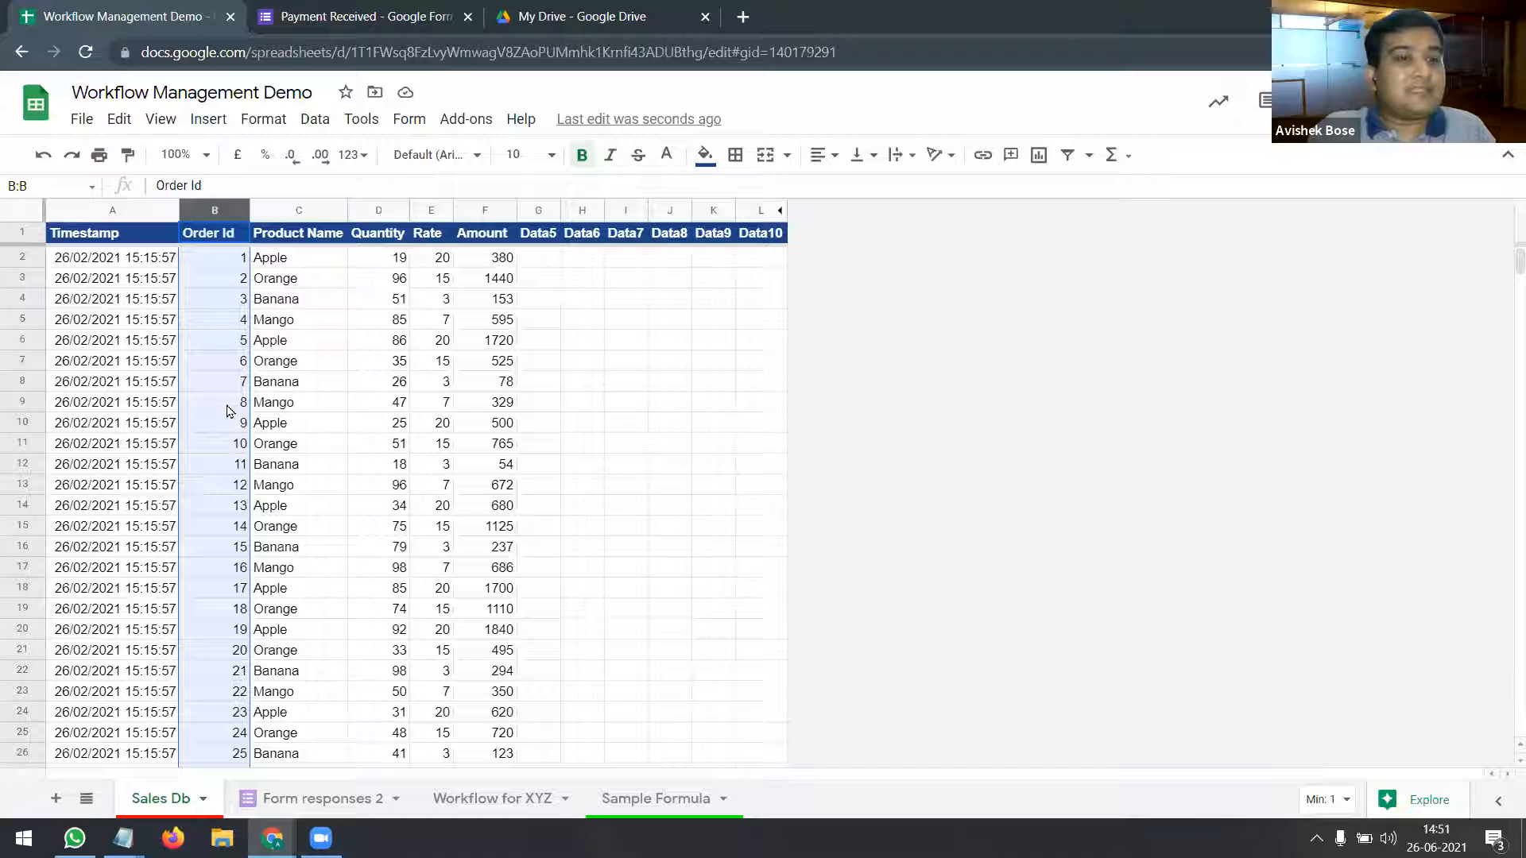
{"action": "left_click", "coordinate": [225, 265]}
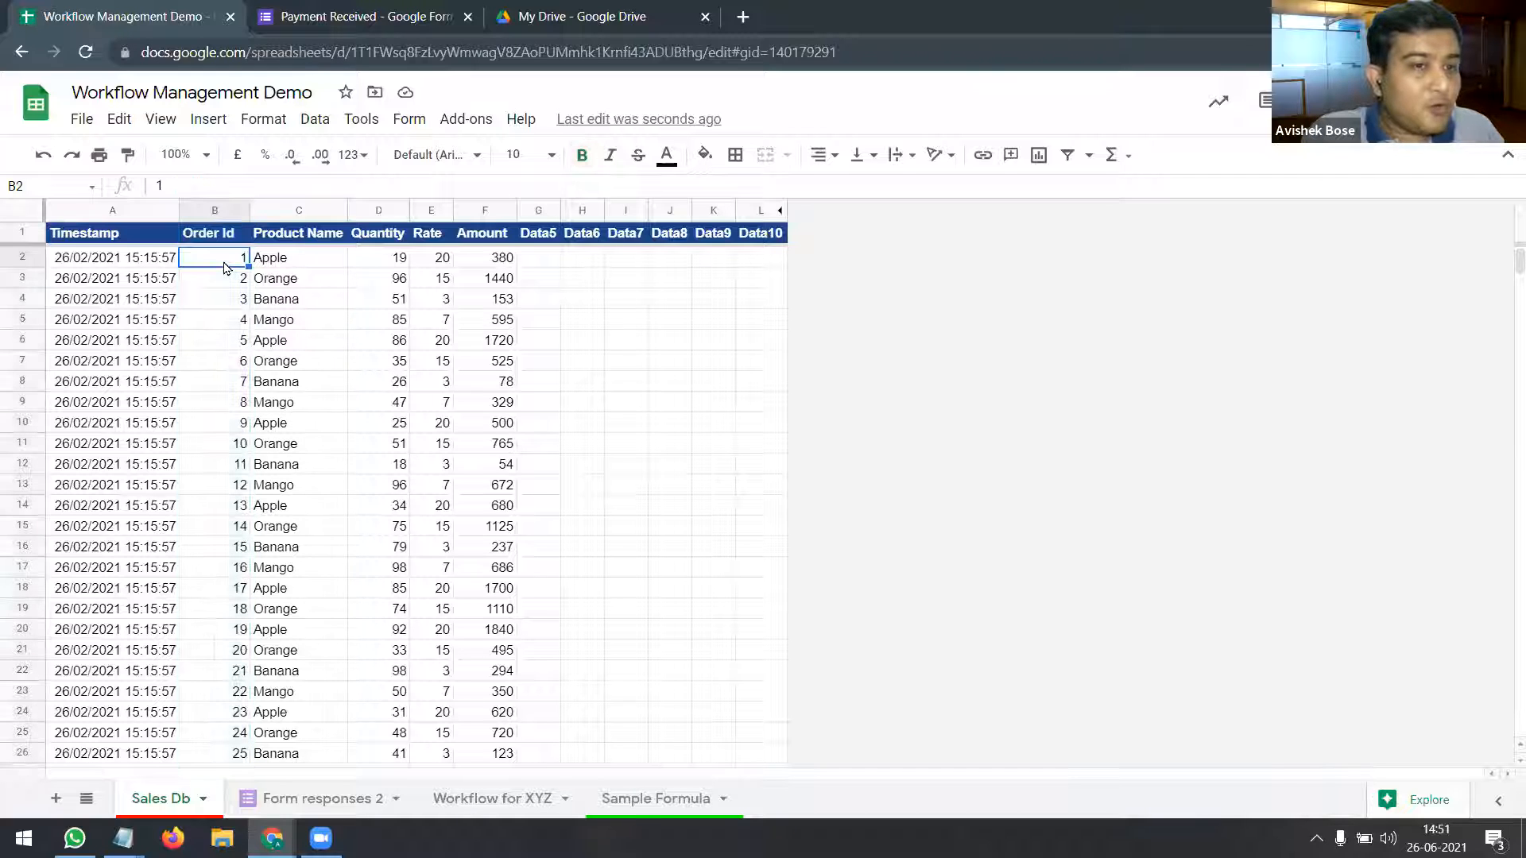
{"action": "left_click", "coordinate": [294, 259]}
{"action": "left_click", "coordinate": [291, 283]}
{"action": "left_click", "coordinate": [291, 305]}
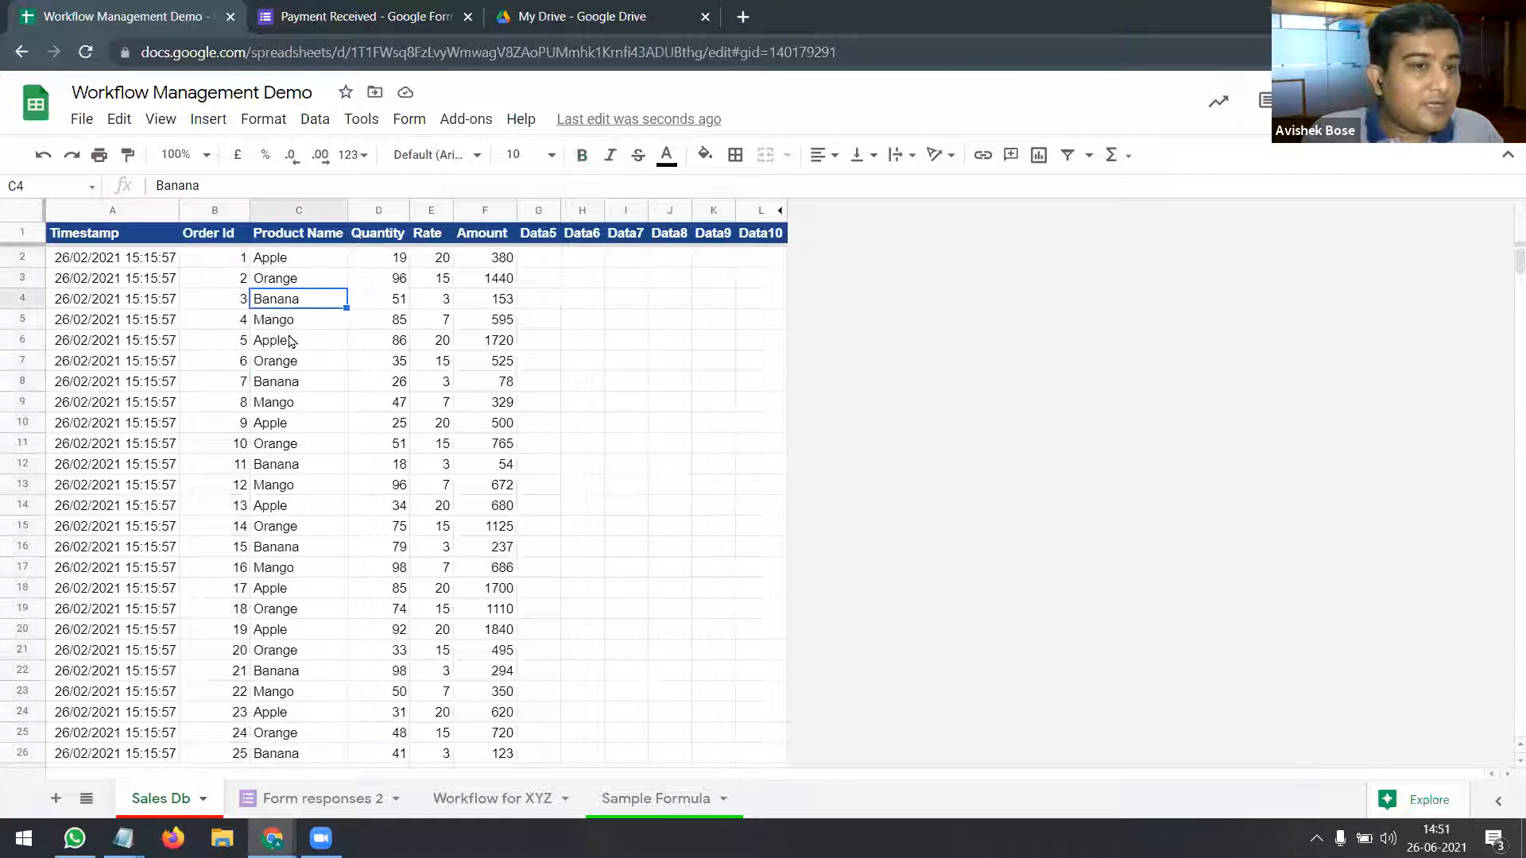
{"action": "left_click", "coordinate": [292, 382]}
{"action": "left_click", "coordinate": [293, 443]}
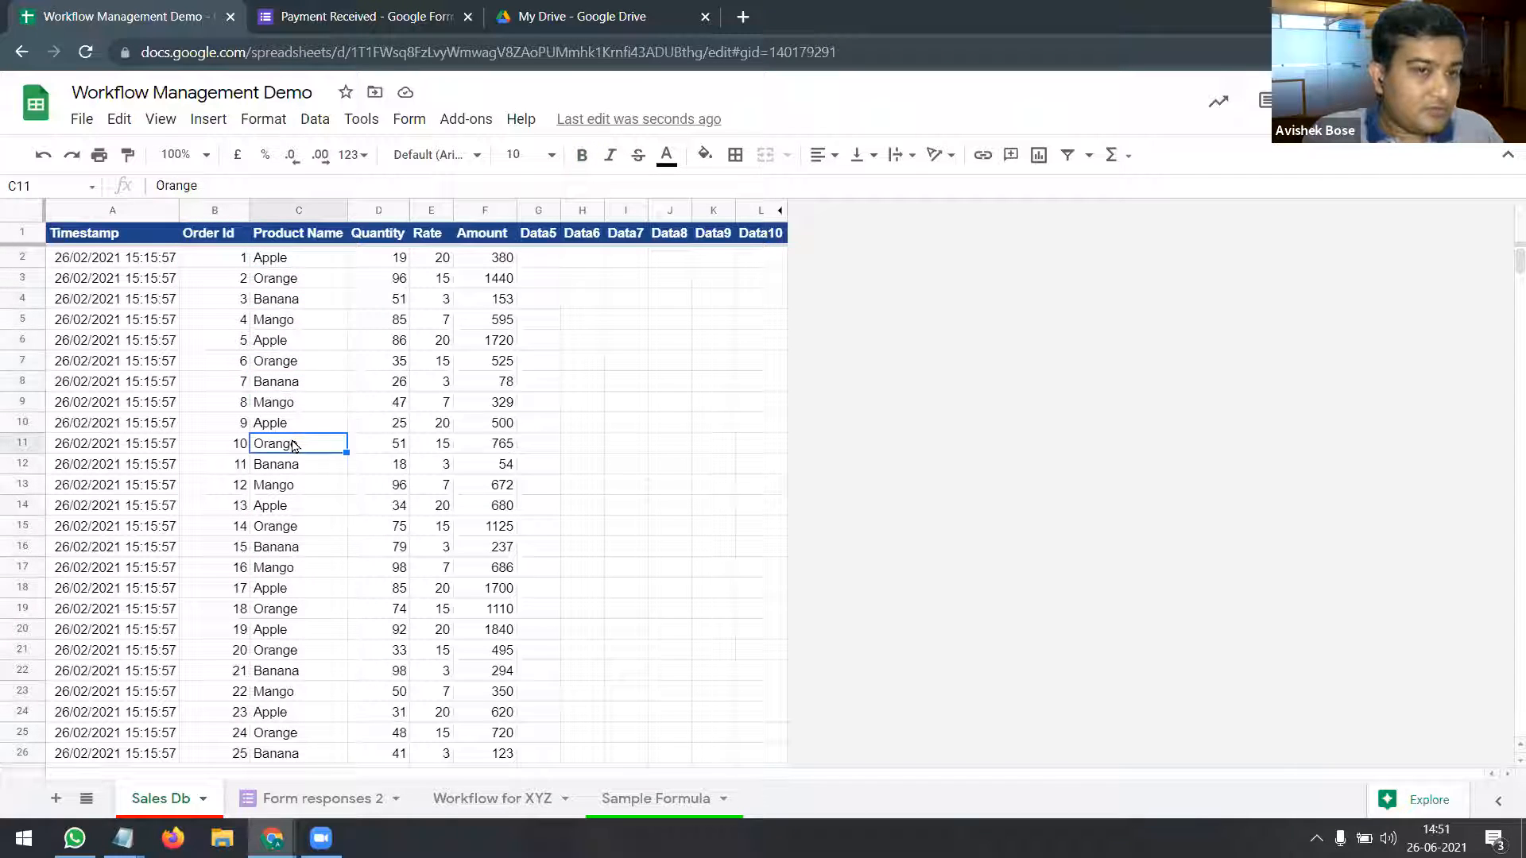
{"action": "left_click", "coordinate": [541, 262]}
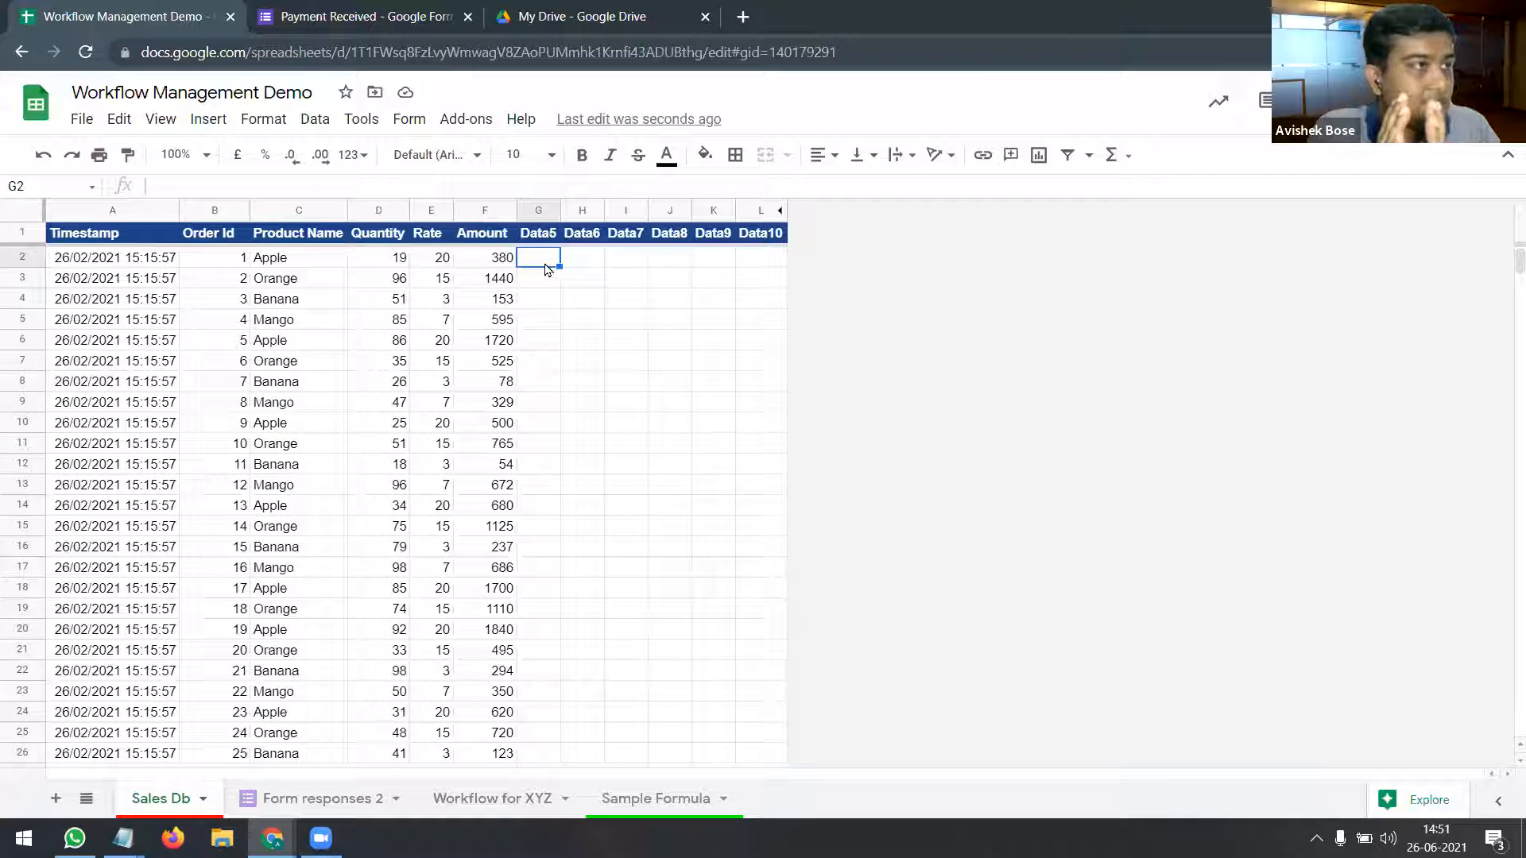
Step: Replace the Data5 header in G1 with =ArrayFormula(B:B&C:C) and autofit column G
{"action": "key", "text": "Up"}
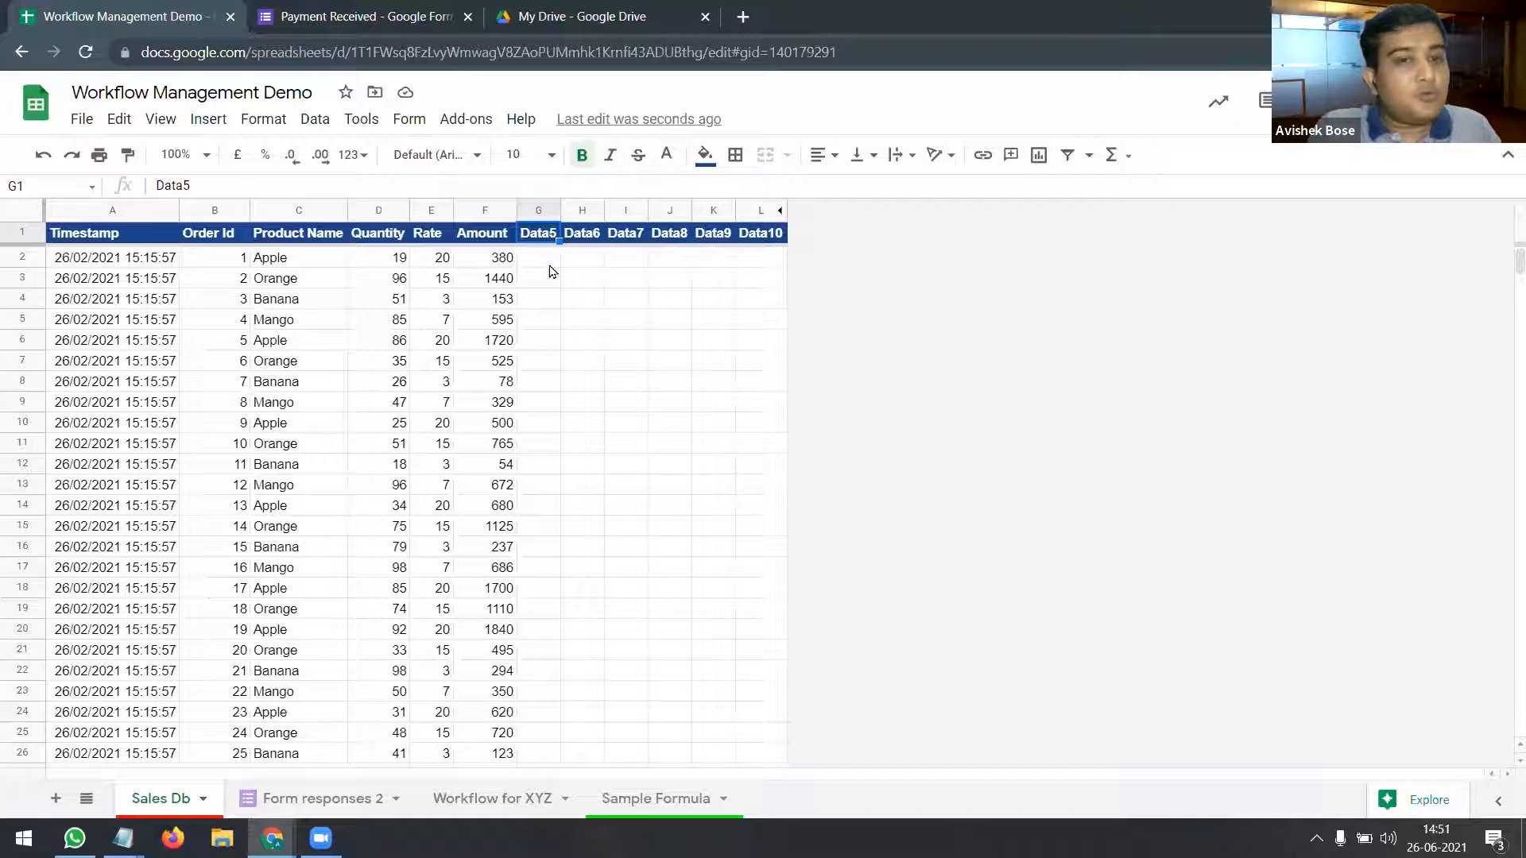
{"action": "type", "text": "="}
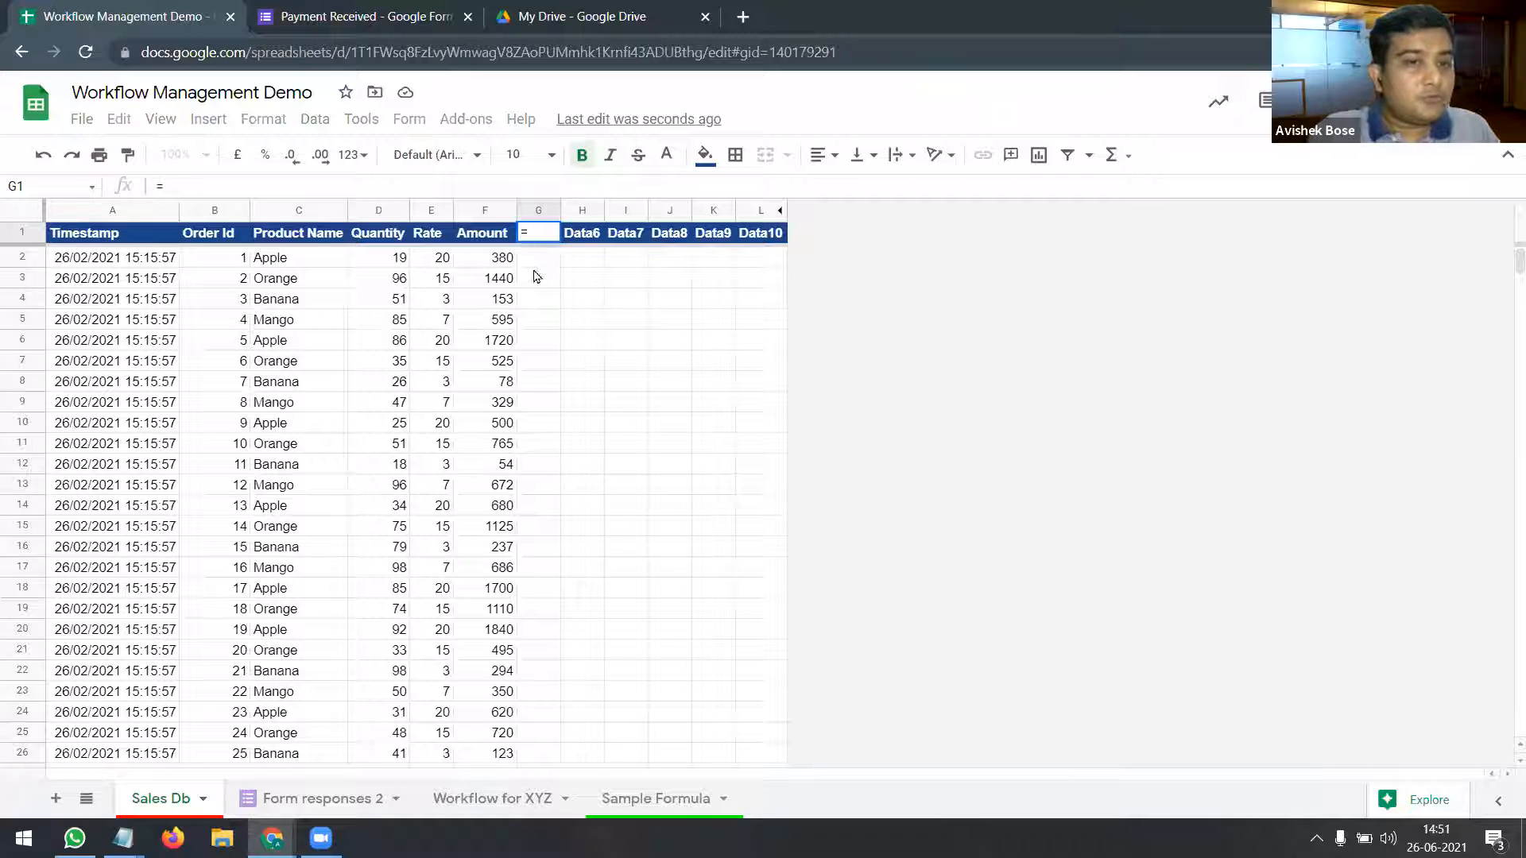
{"action": "left_click", "coordinate": [214, 211]}
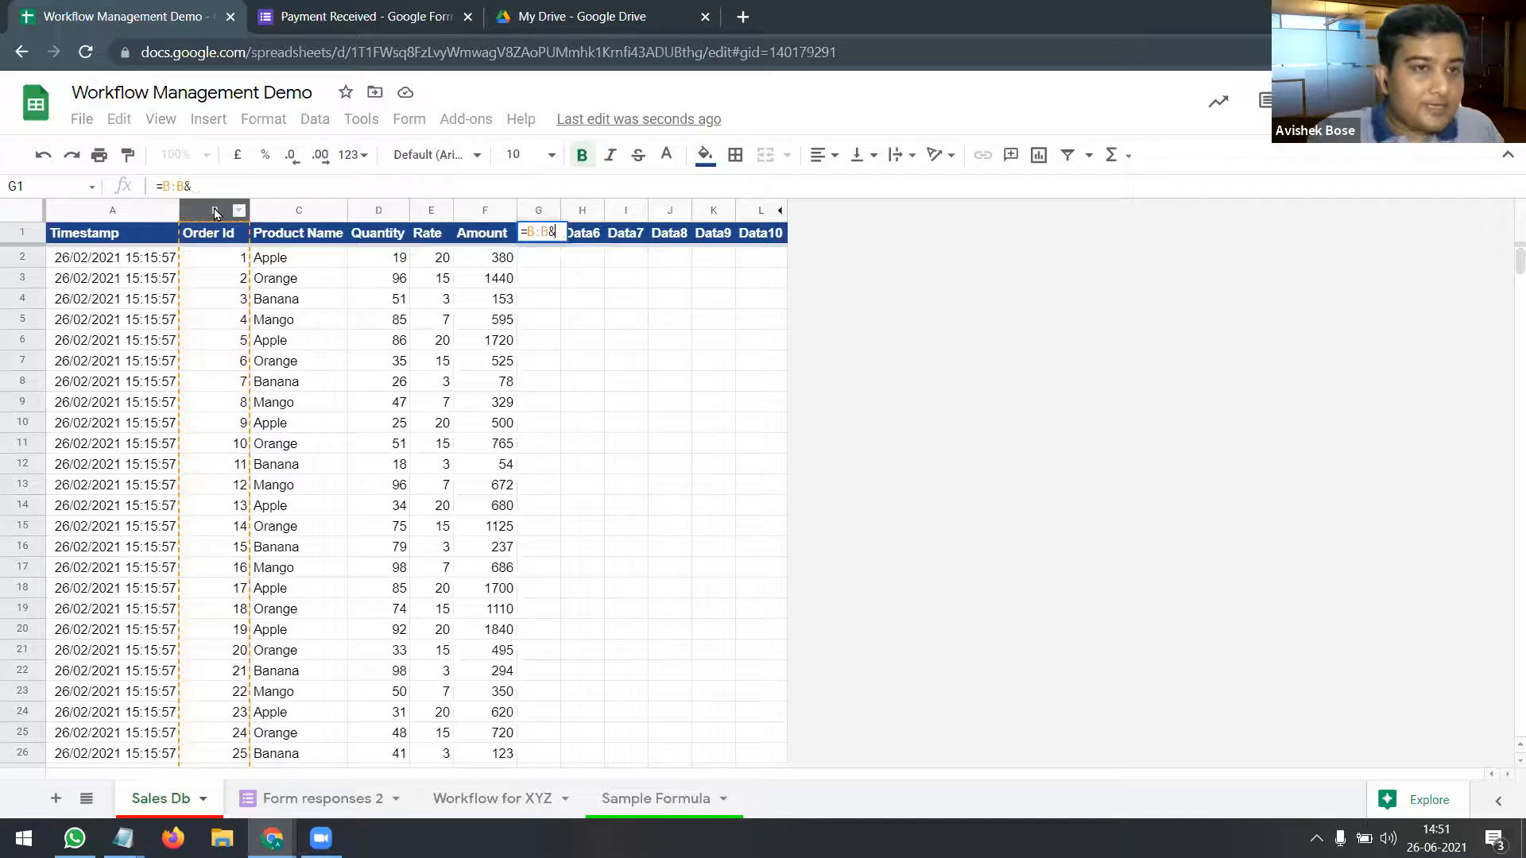
{"action": "left_click", "coordinate": [296, 211]}
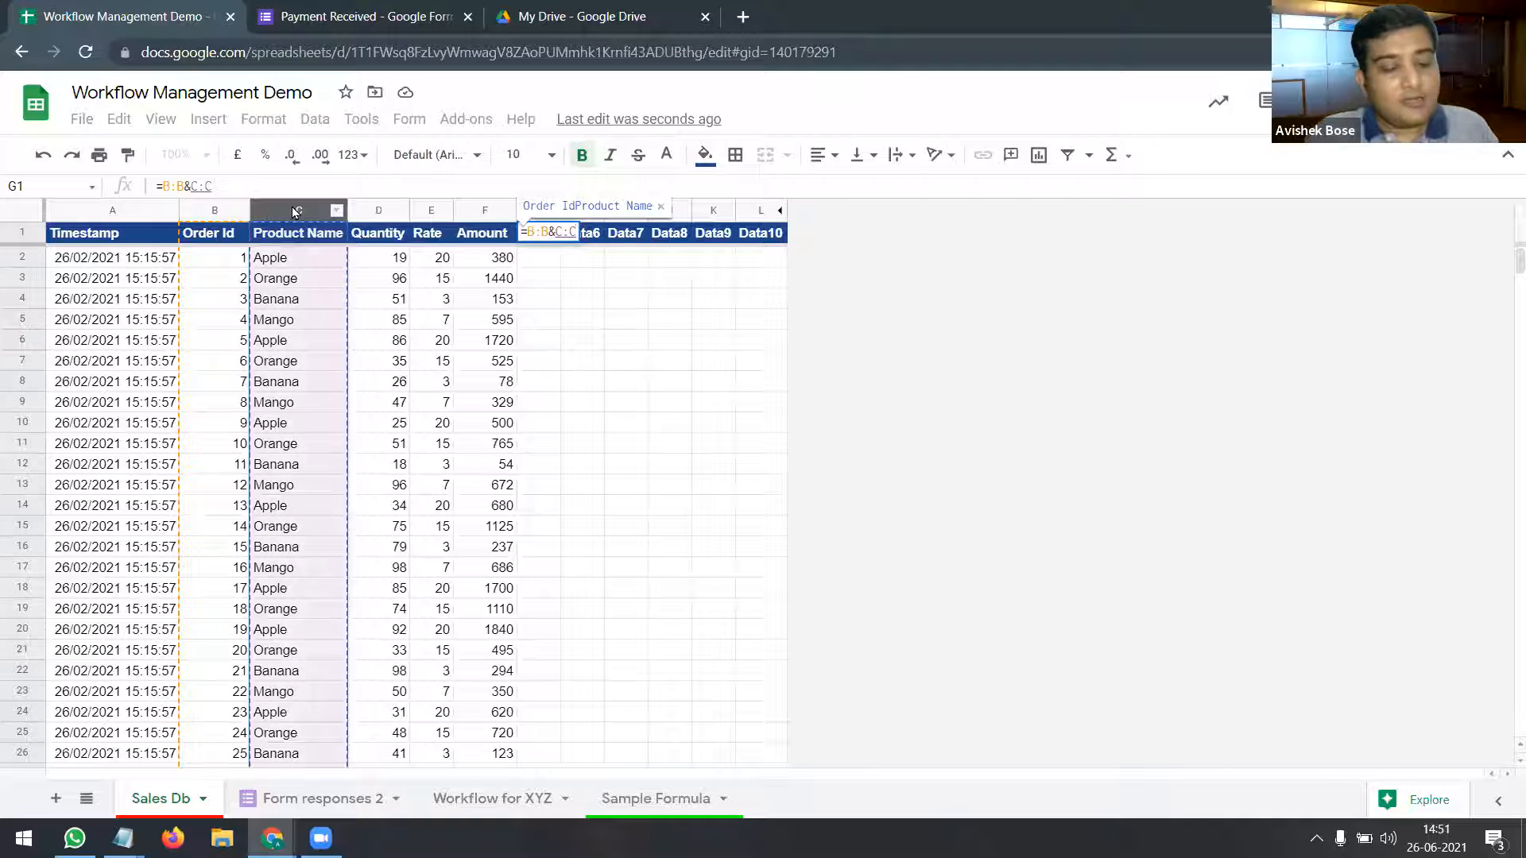
{"action": "key", "text": "ctrl+shift+Return"}
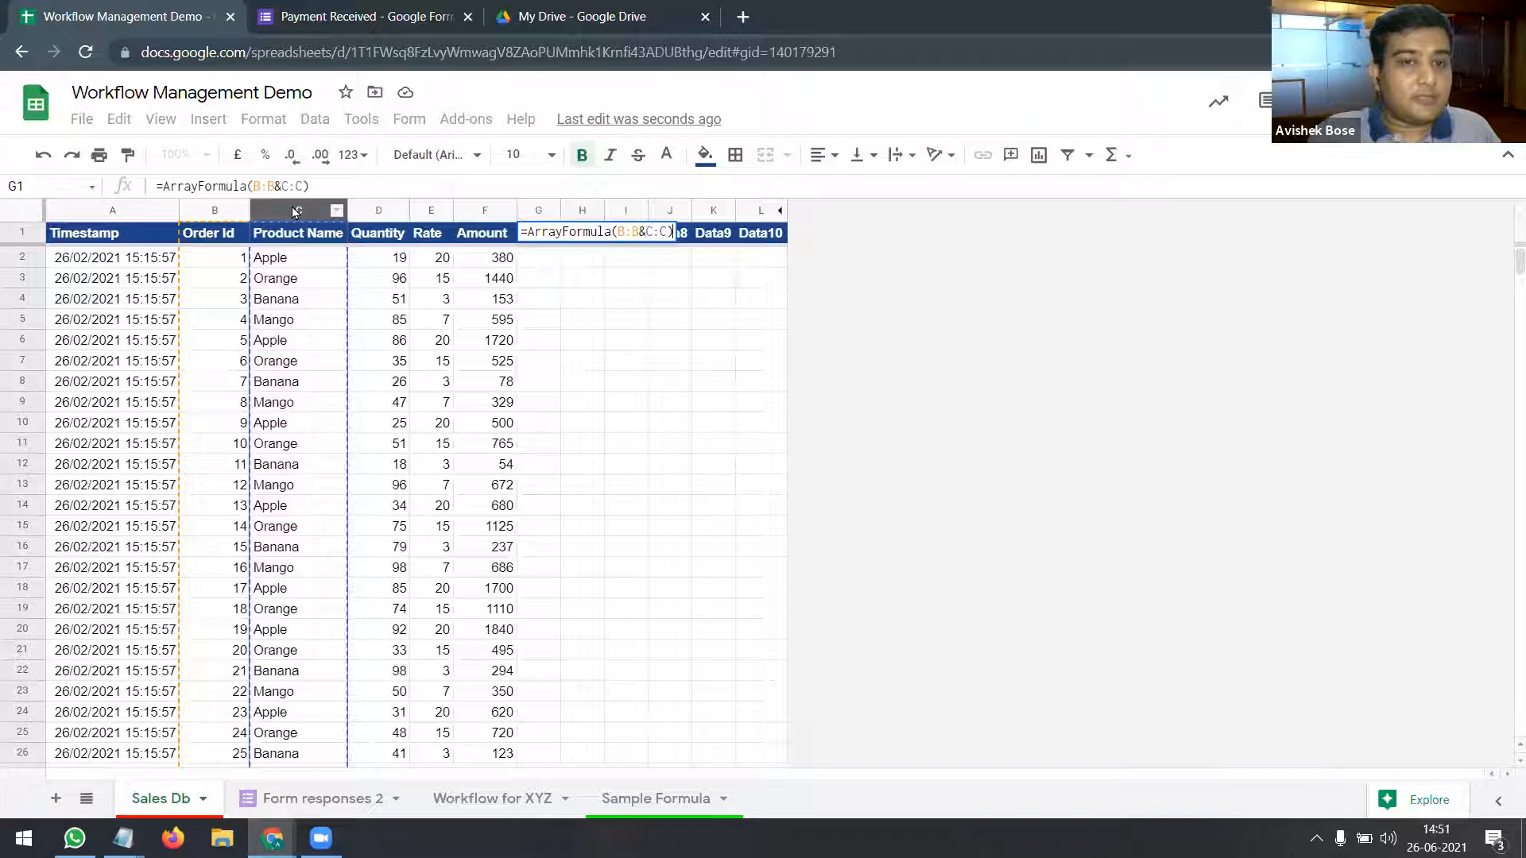
{"action": "key", "text": "Return"}
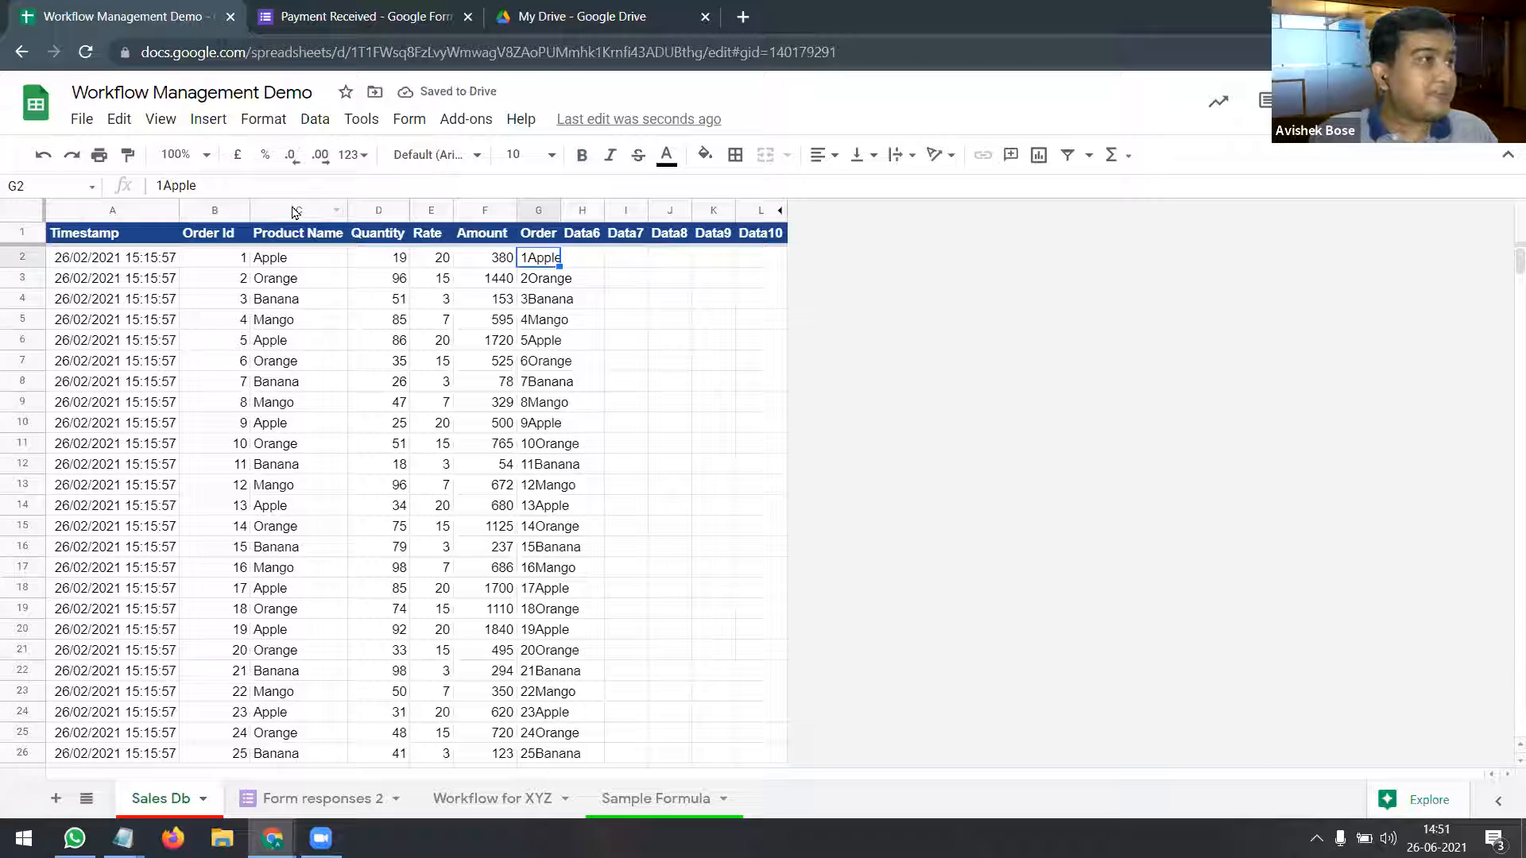
{"action": "double_click", "coordinate": [560, 209]}
Step: Check G1's formula and the combined values down column G, such as 14Orange
{"action": "left_click", "coordinate": [590, 235]}
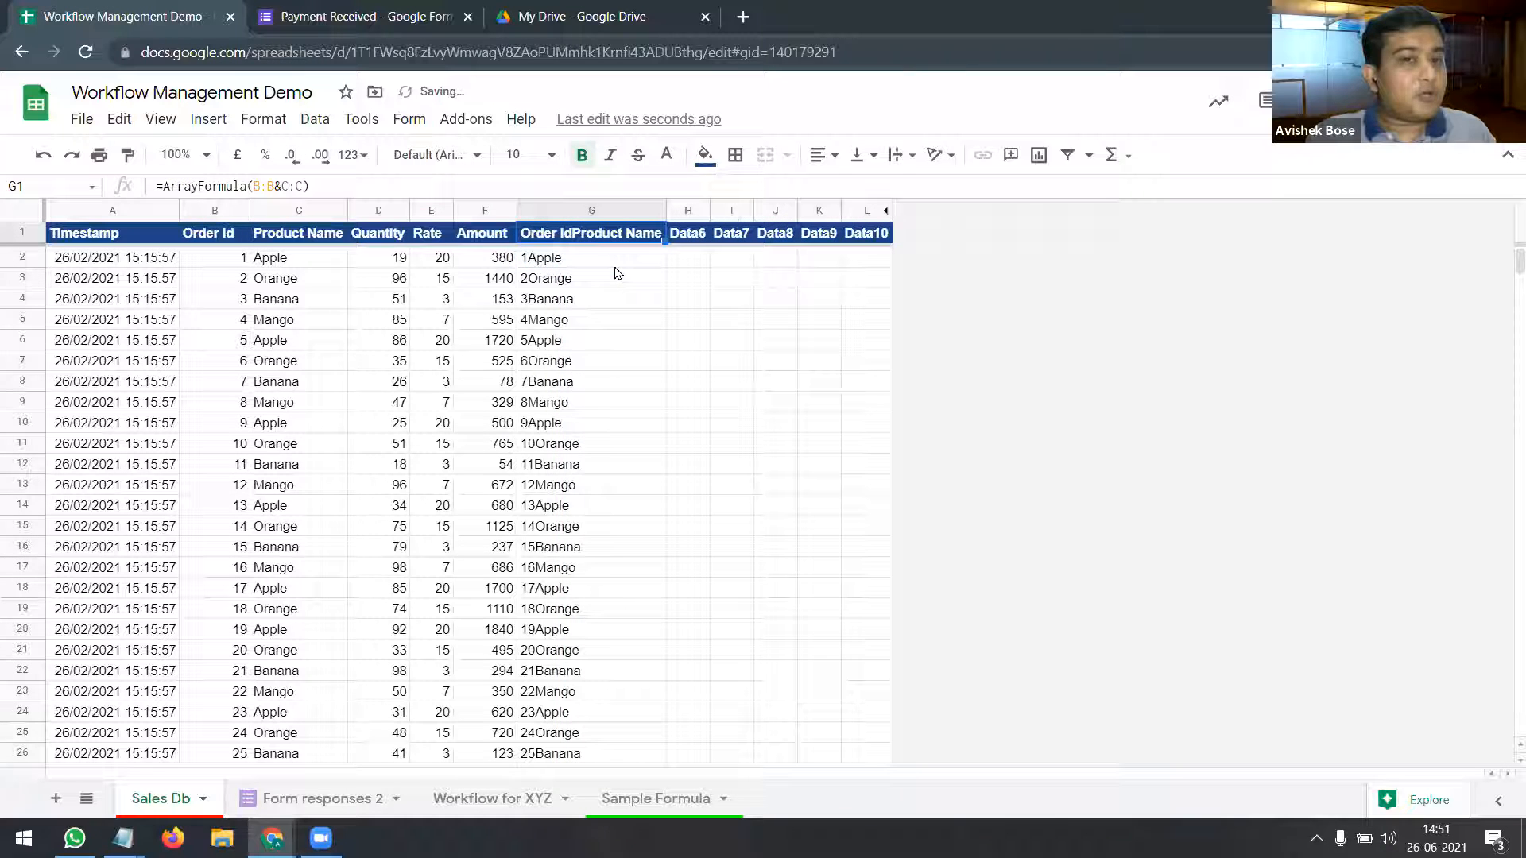
{"action": "left_click", "coordinate": [614, 265]}
{"action": "left_click", "coordinate": [601, 310]}
{"action": "left_click", "coordinate": [606, 363]}
{"action": "left_click", "coordinate": [606, 421]}
{"action": "left_click", "coordinate": [602, 485]}
{"action": "left_click", "coordinate": [598, 531]}
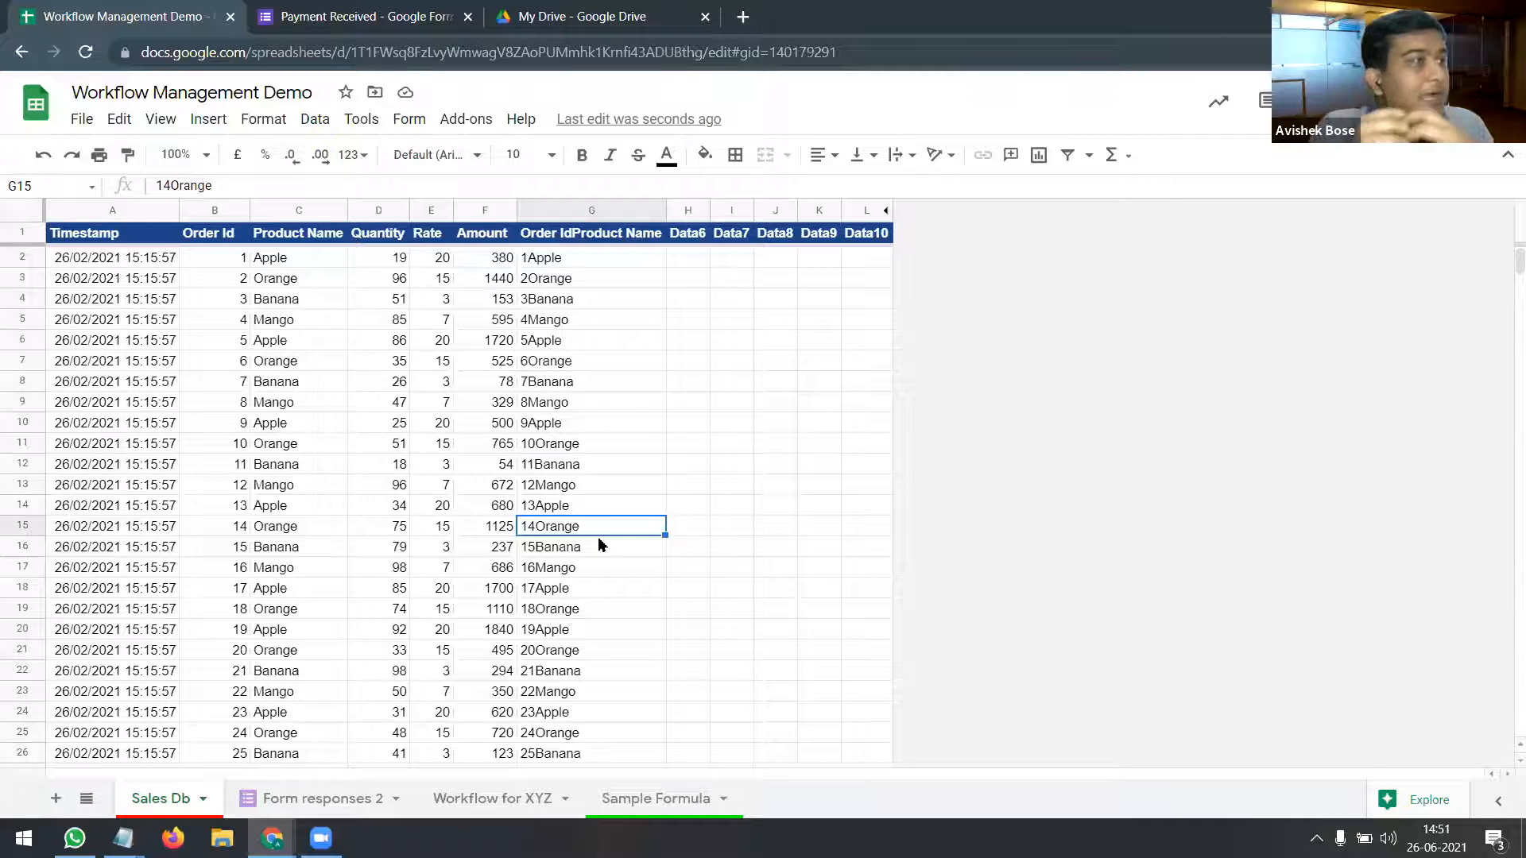
Step: Fill order ids B2:B6 with 1 and check the resulting combined values in column G
{"action": "left_click_drag", "start_coordinate": [230, 257], "coordinate": [236, 347]}
{"action": "key", "text": "ctrl+d"}
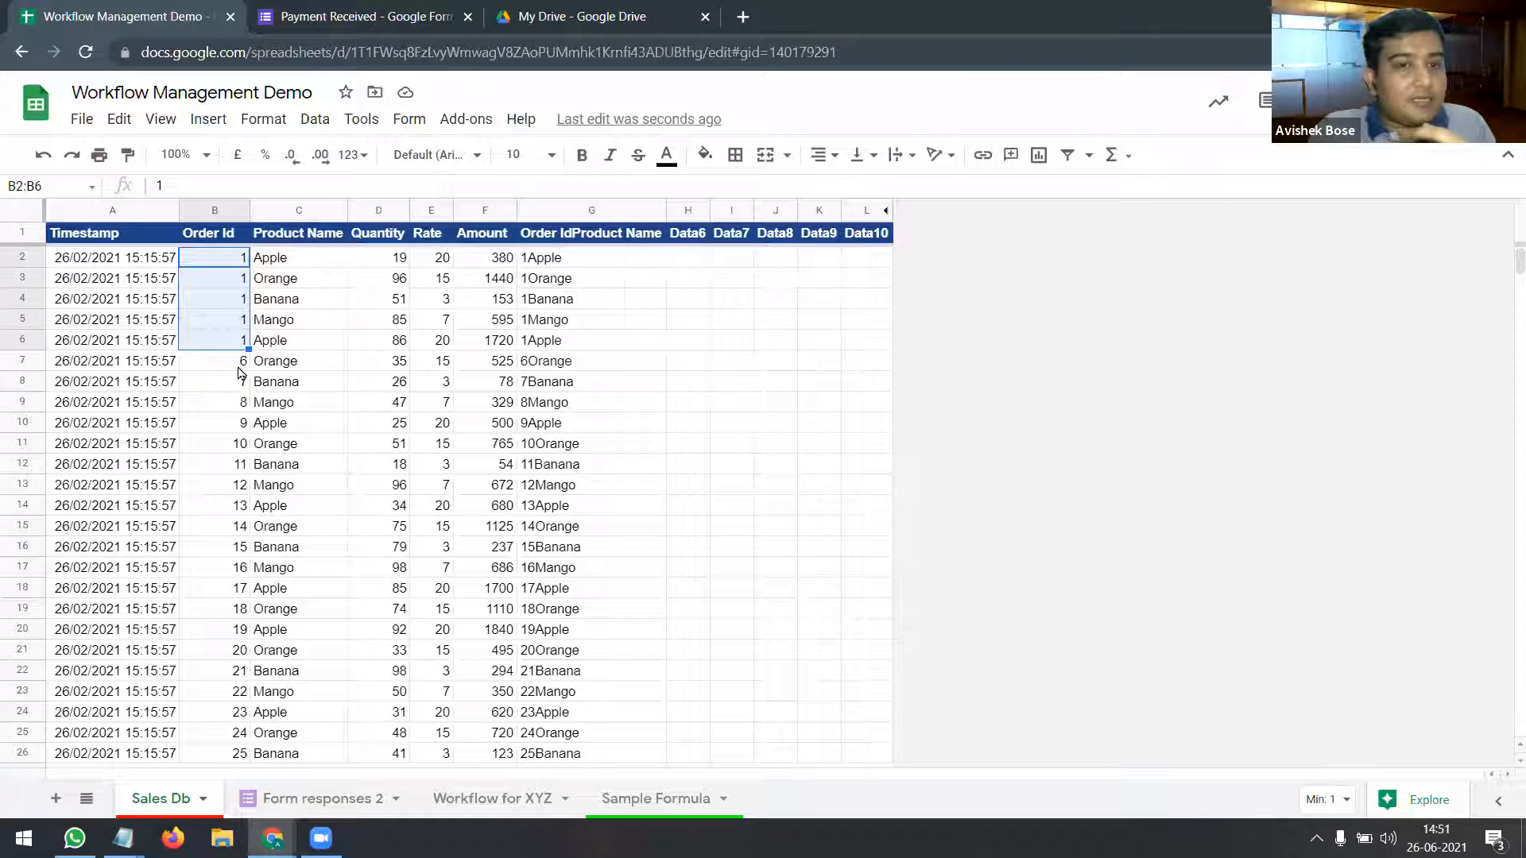
{"action": "left_click_drag", "start_coordinate": [548, 257], "coordinate": [553, 345]}
{"action": "left_click", "coordinate": [553, 345]}
{"action": "left_click", "coordinate": [299, 342]}
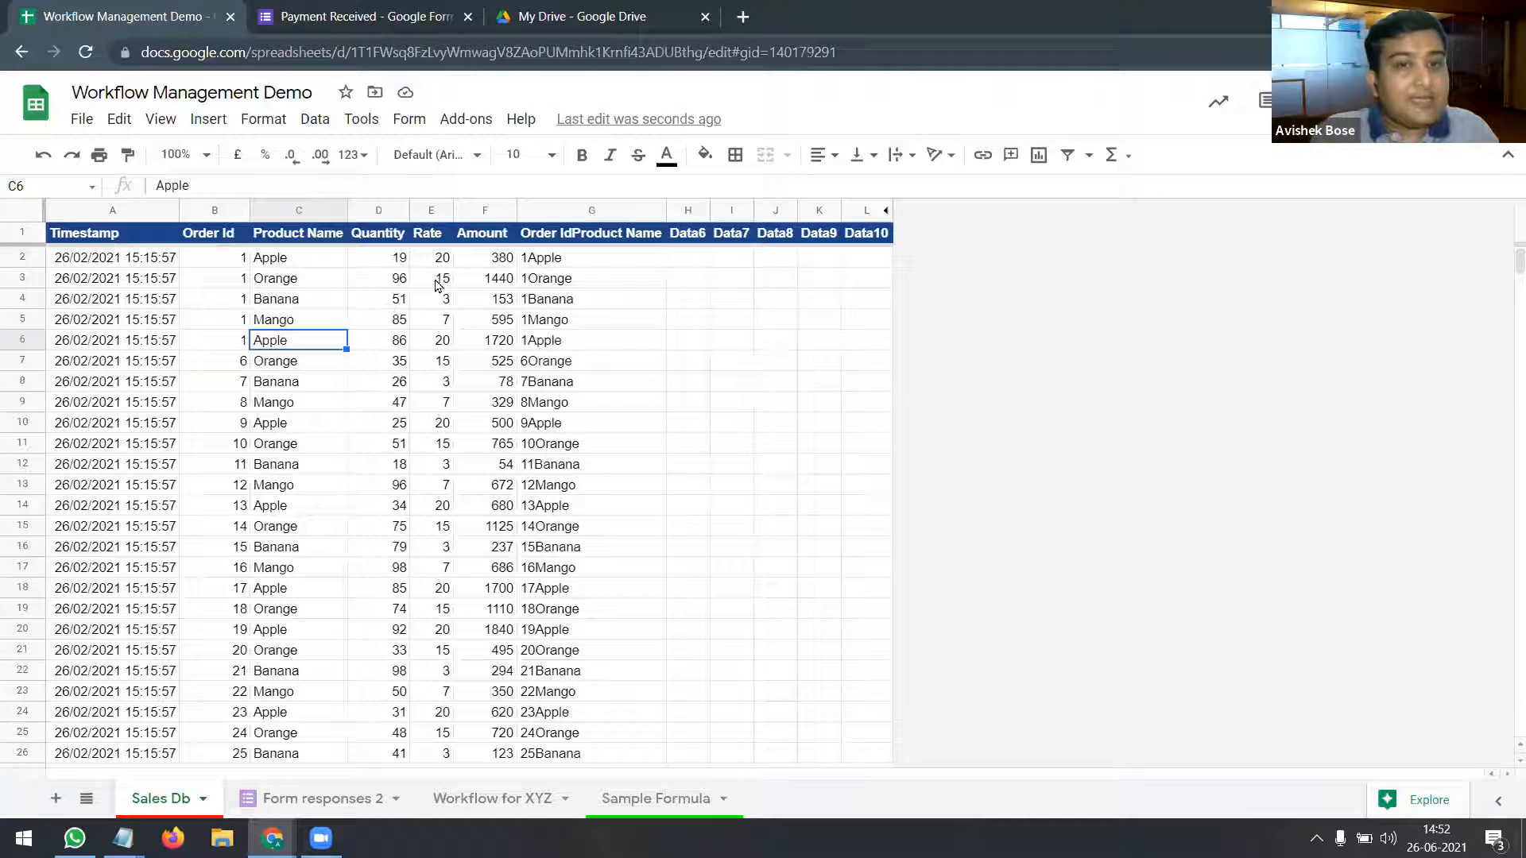
Step: Point out the repeated-id values like 1Apple in G2:G5, then switch to the Payment Received form
{"action": "left_click", "coordinate": [554, 262]}
{"action": "left_click_drag", "start_coordinate": [554, 262], "coordinate": [551, 325]}
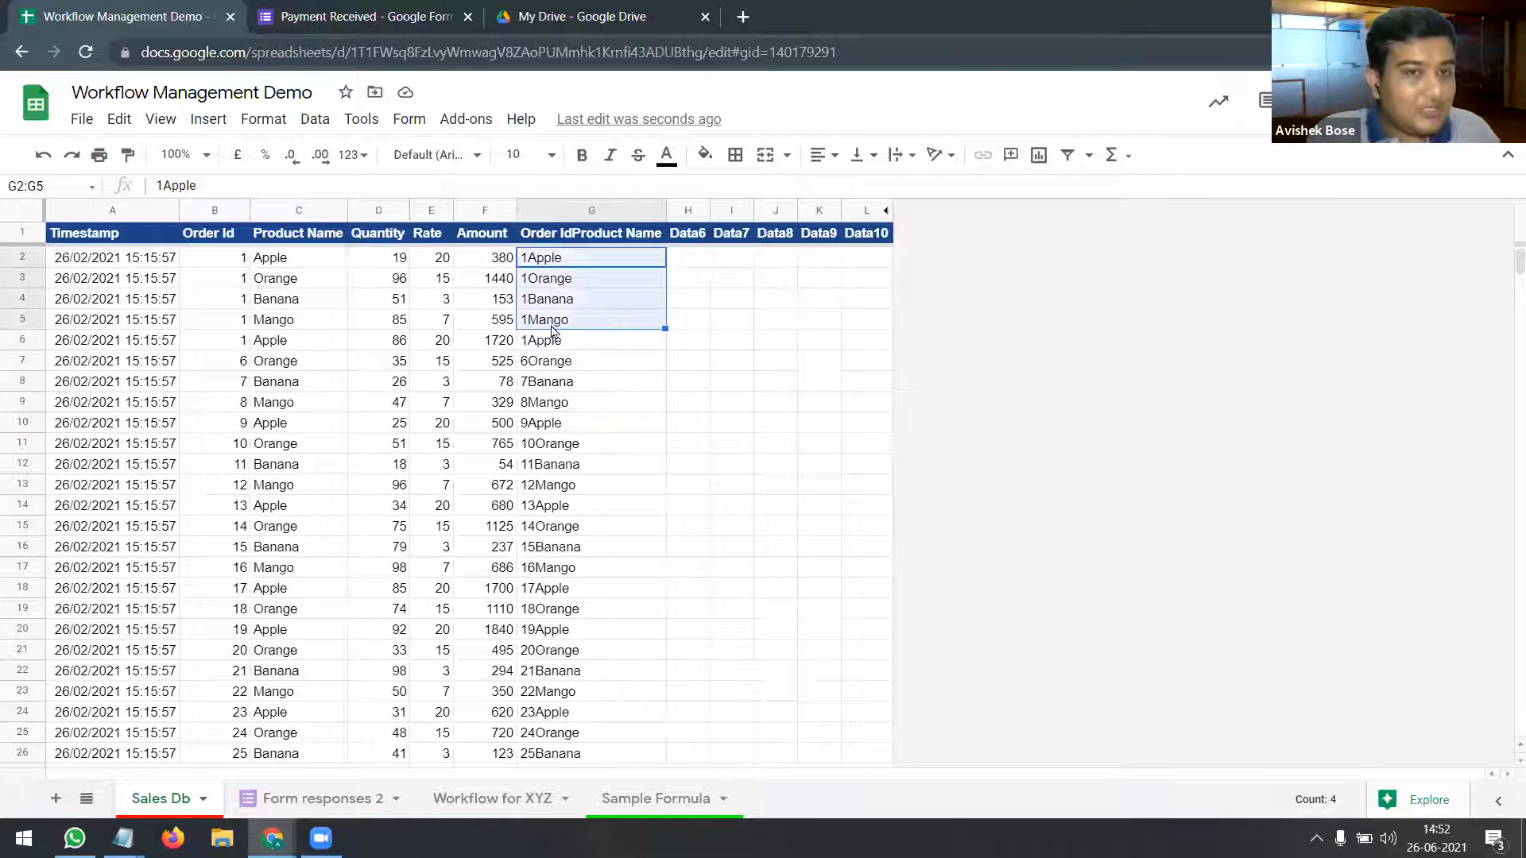
{"action": "left_click", "coordinate": [232, 262]}
{"action": "left_click", "coordinate": [228, 305]}
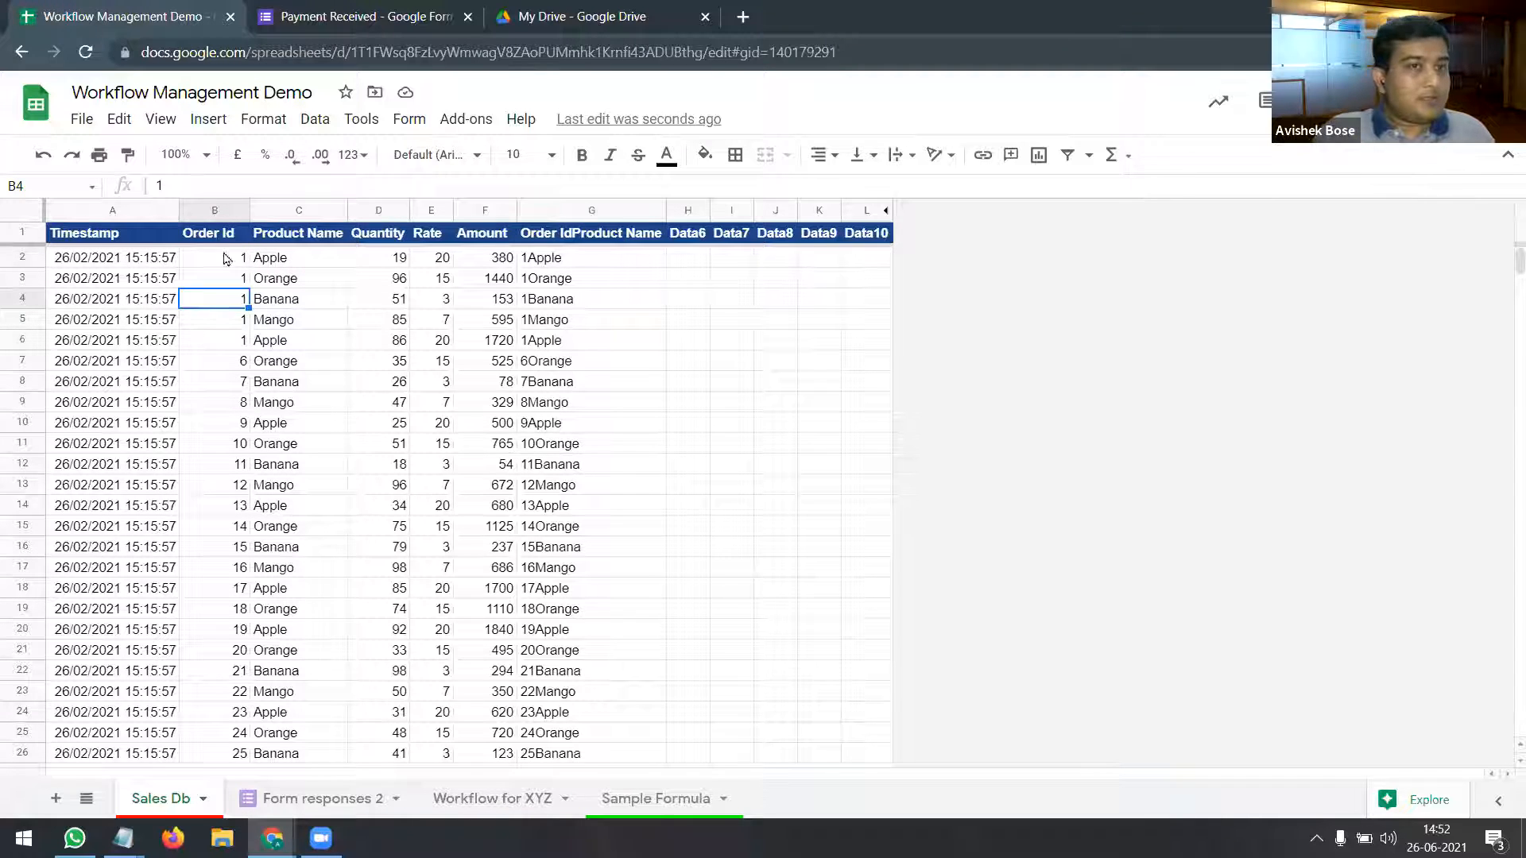
{"action": "left_click", "coordinate": [318, 16]}
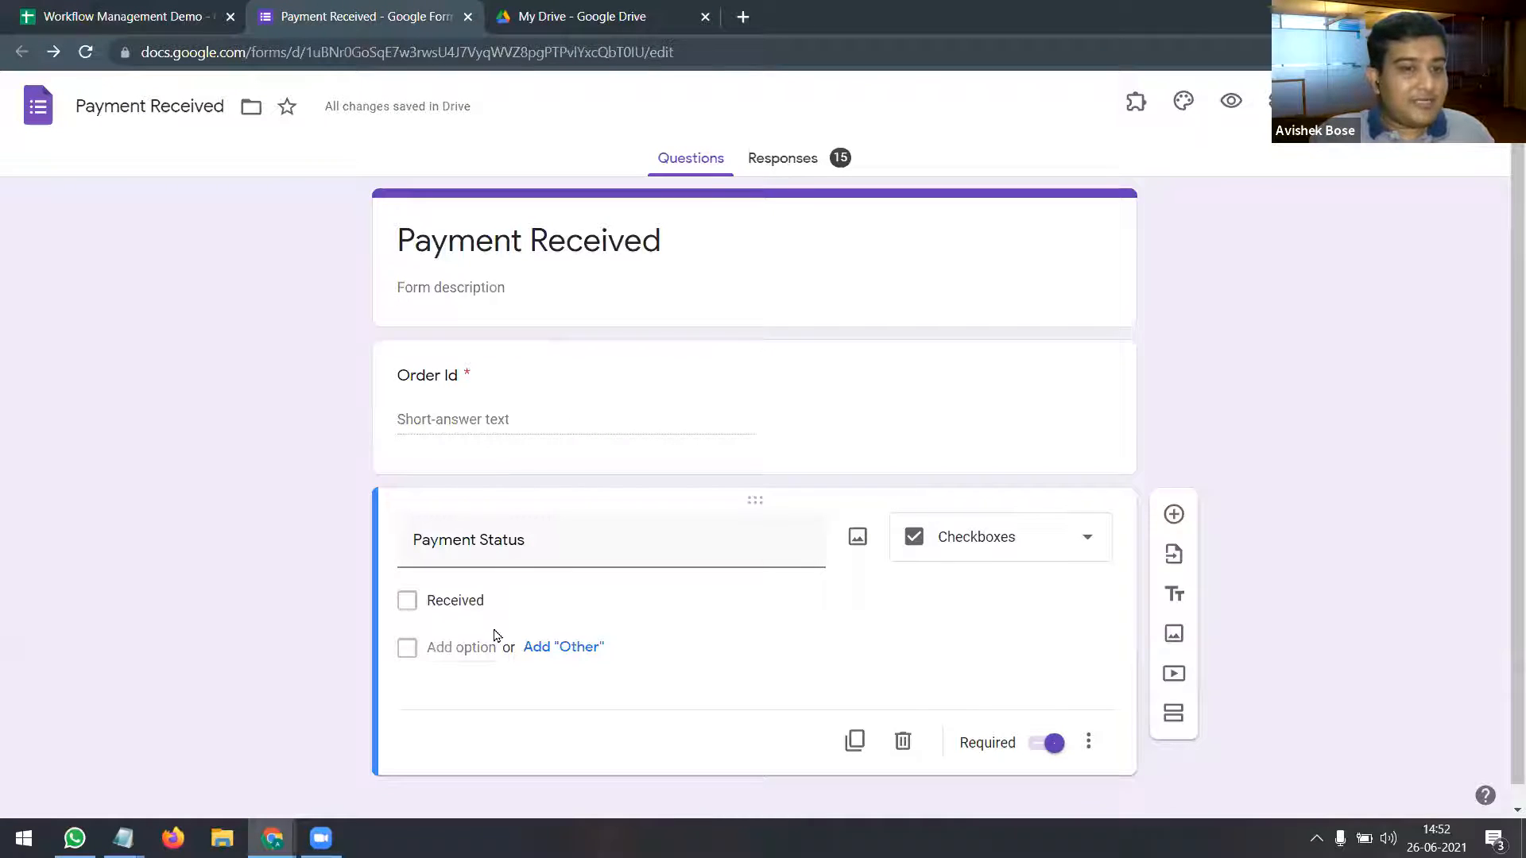
Step: Browse Drive and the Sales Db and Workflow for XYZ sheets, recheck G1's ArrayFormula, then open Form responses 2
{"action": "left_click", "coordinate": [572, 16]}
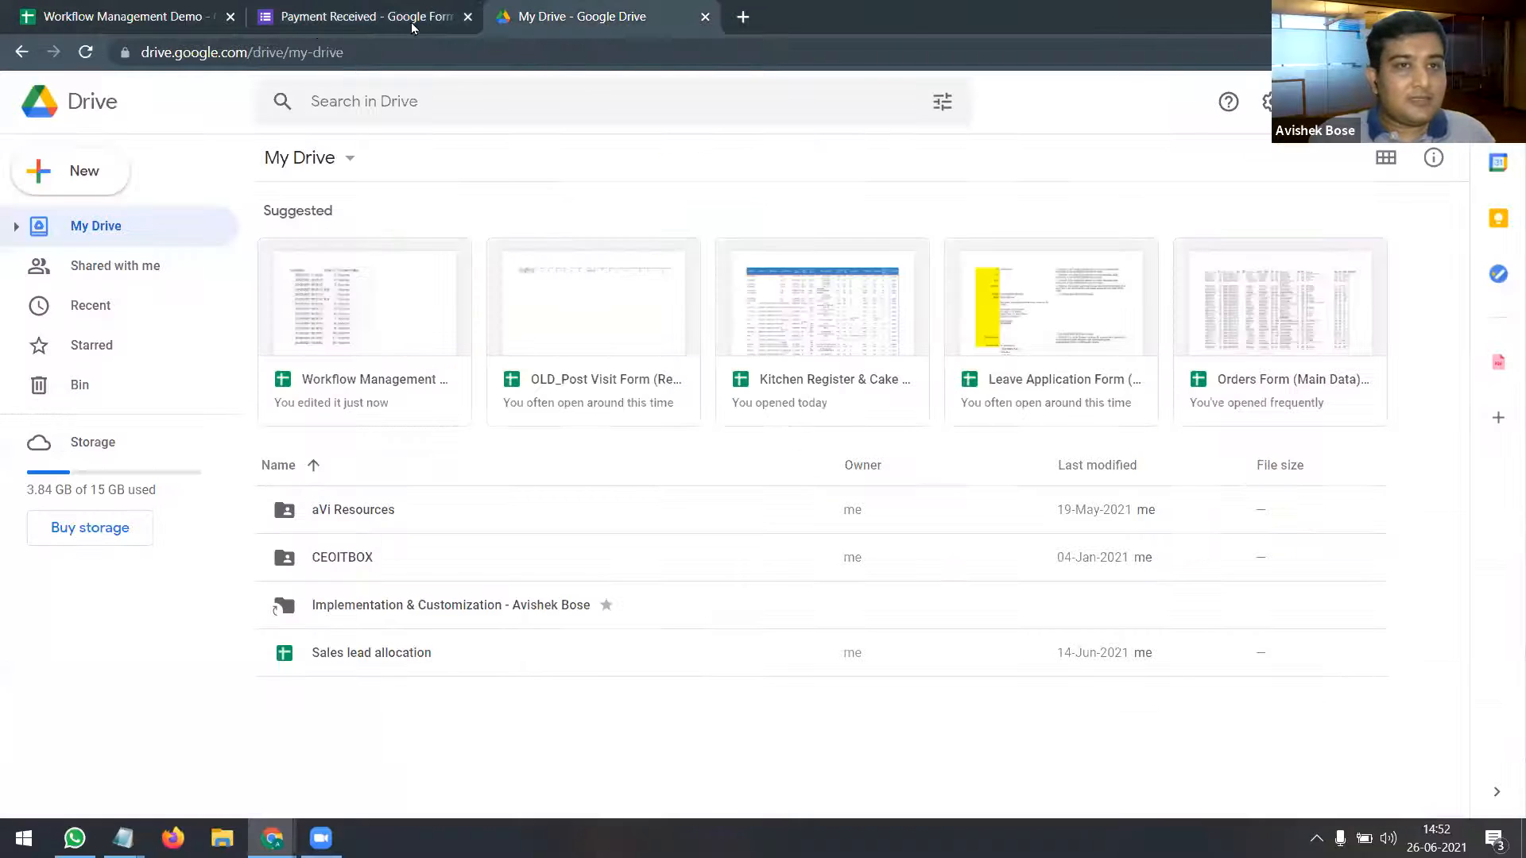
{"action": "key", "text": "ctrl+Tab"}
{"action": "left_click_drag", "start_coordinate": [28, 261], "coordinate": [29, 349]}
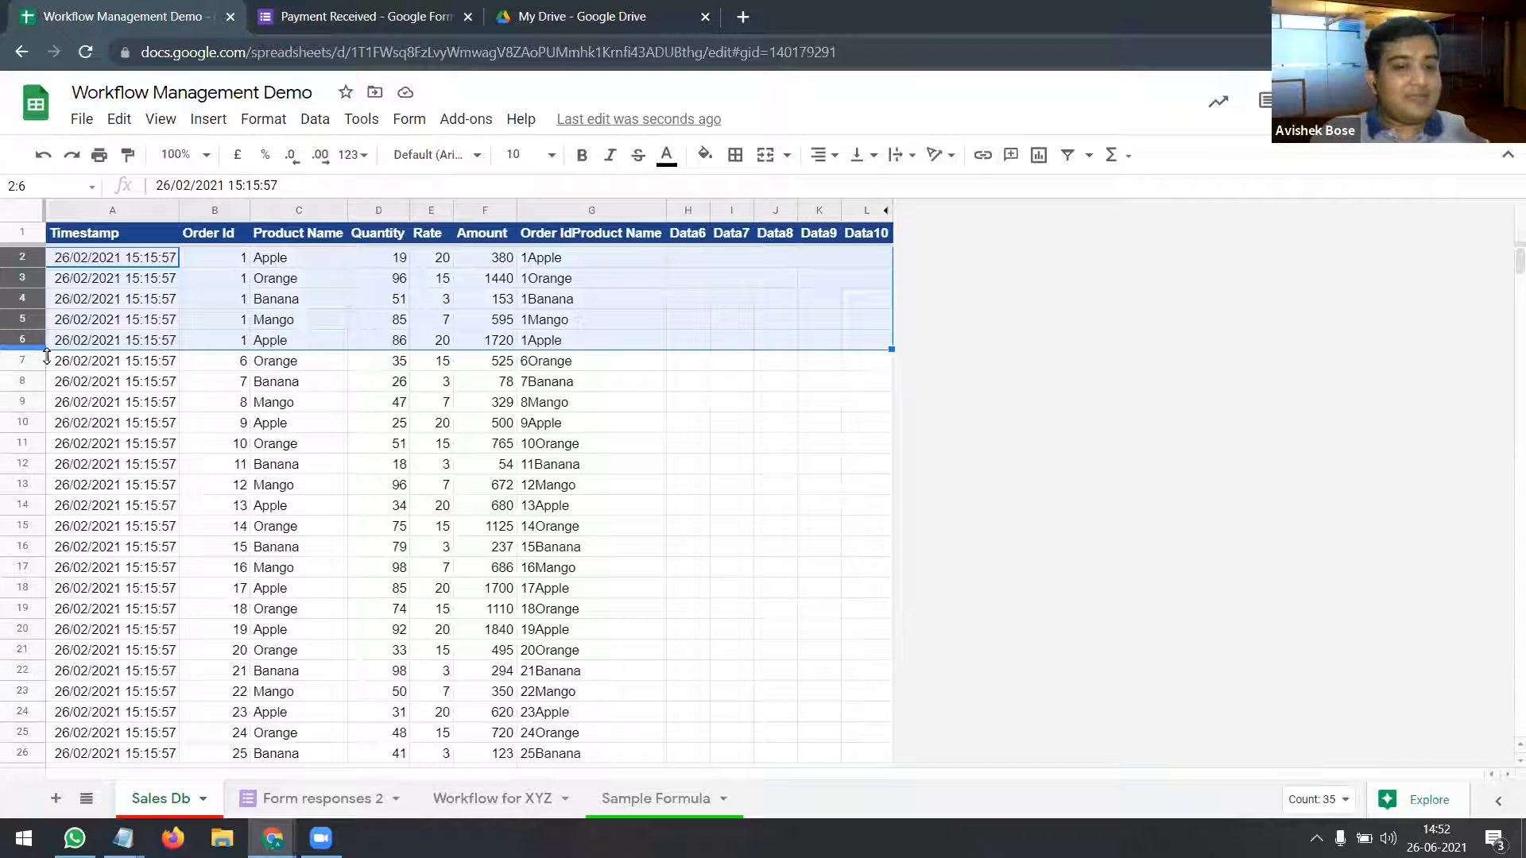
{"action": "left_click", "coordinate": [531, 809]}
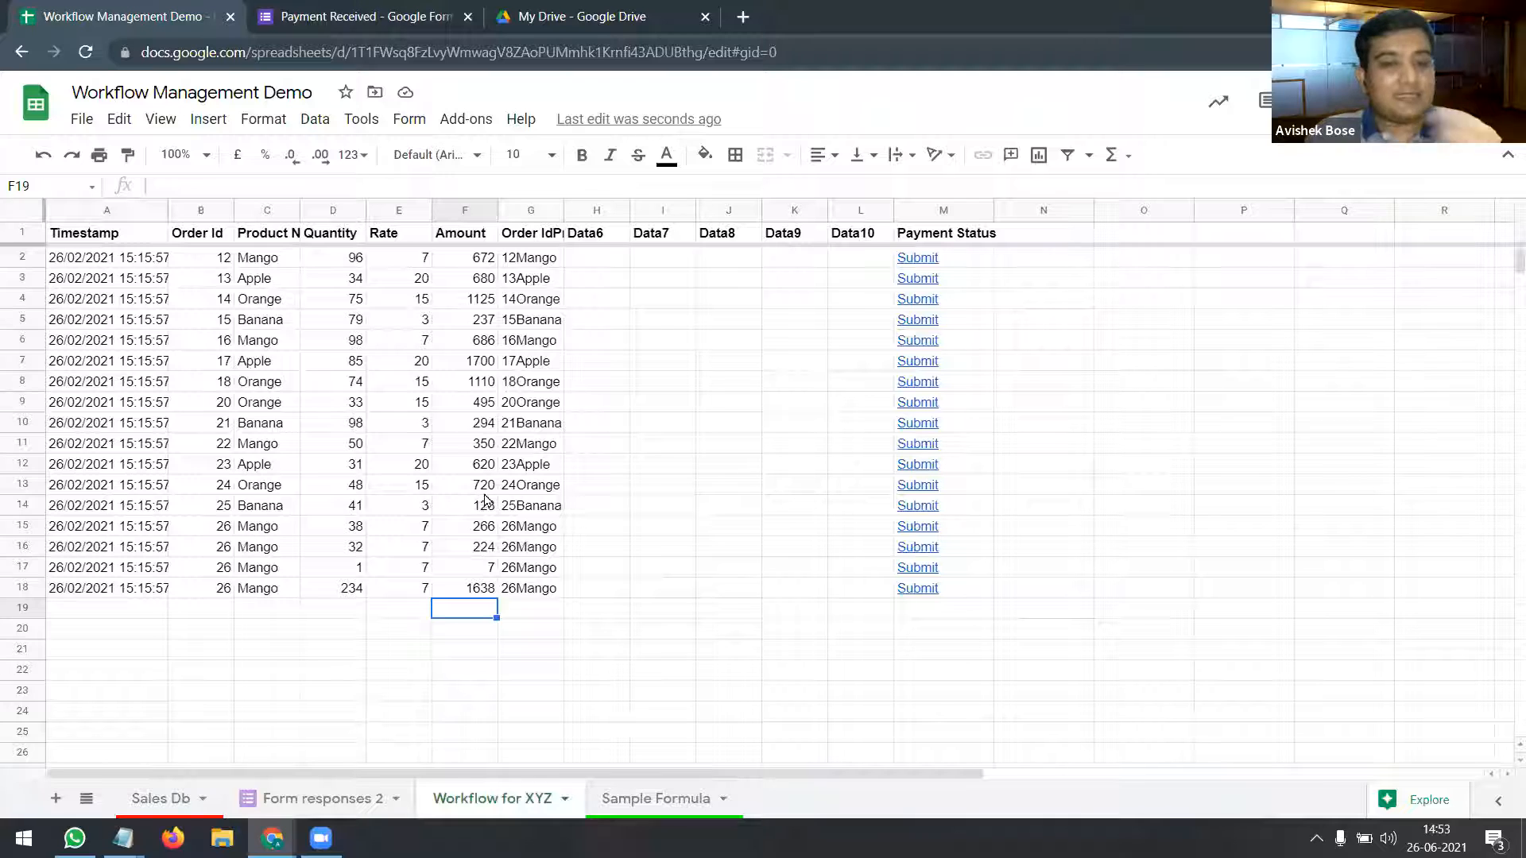
{"action": "left_click", "coordinate": [334, 799]}
{"action": "left_click", "coordinate": [154, 805]}
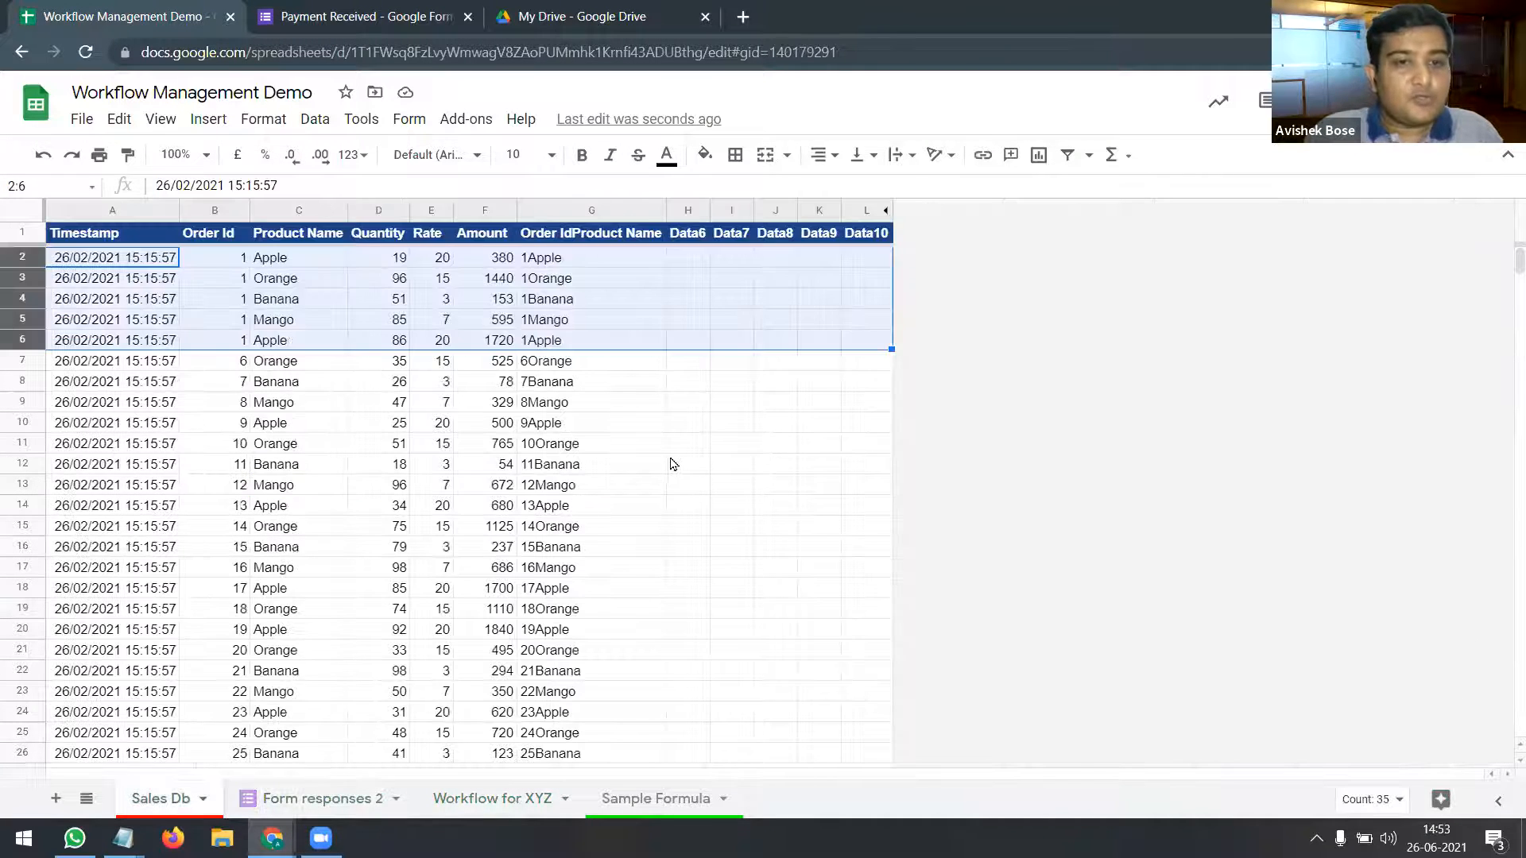
{"action": "left_click", "coordinate": [670, 464]}
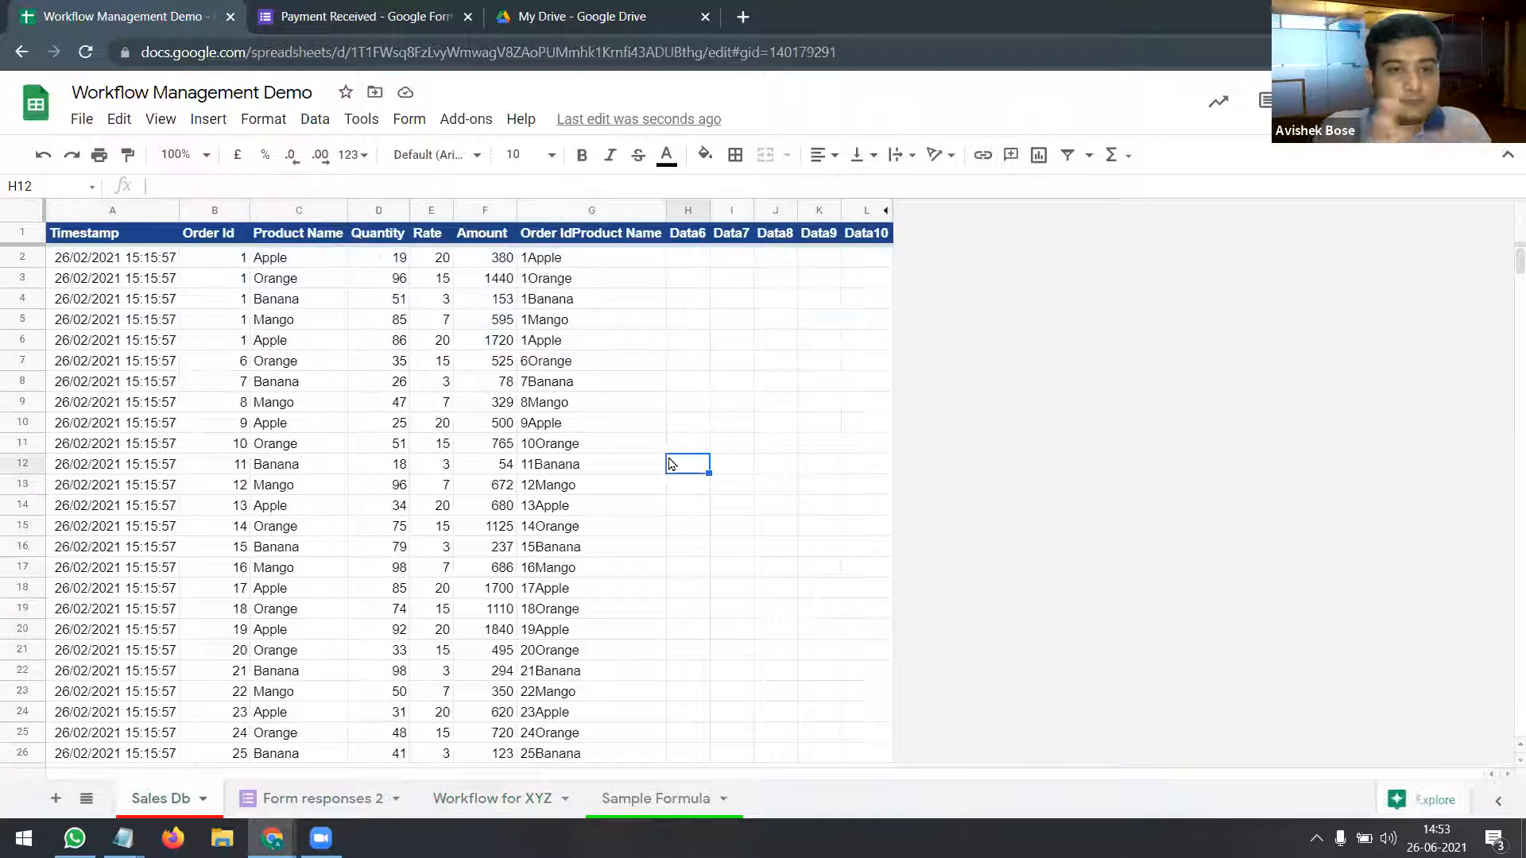
{"action": "left_click", "coordinate": [600, 233]}
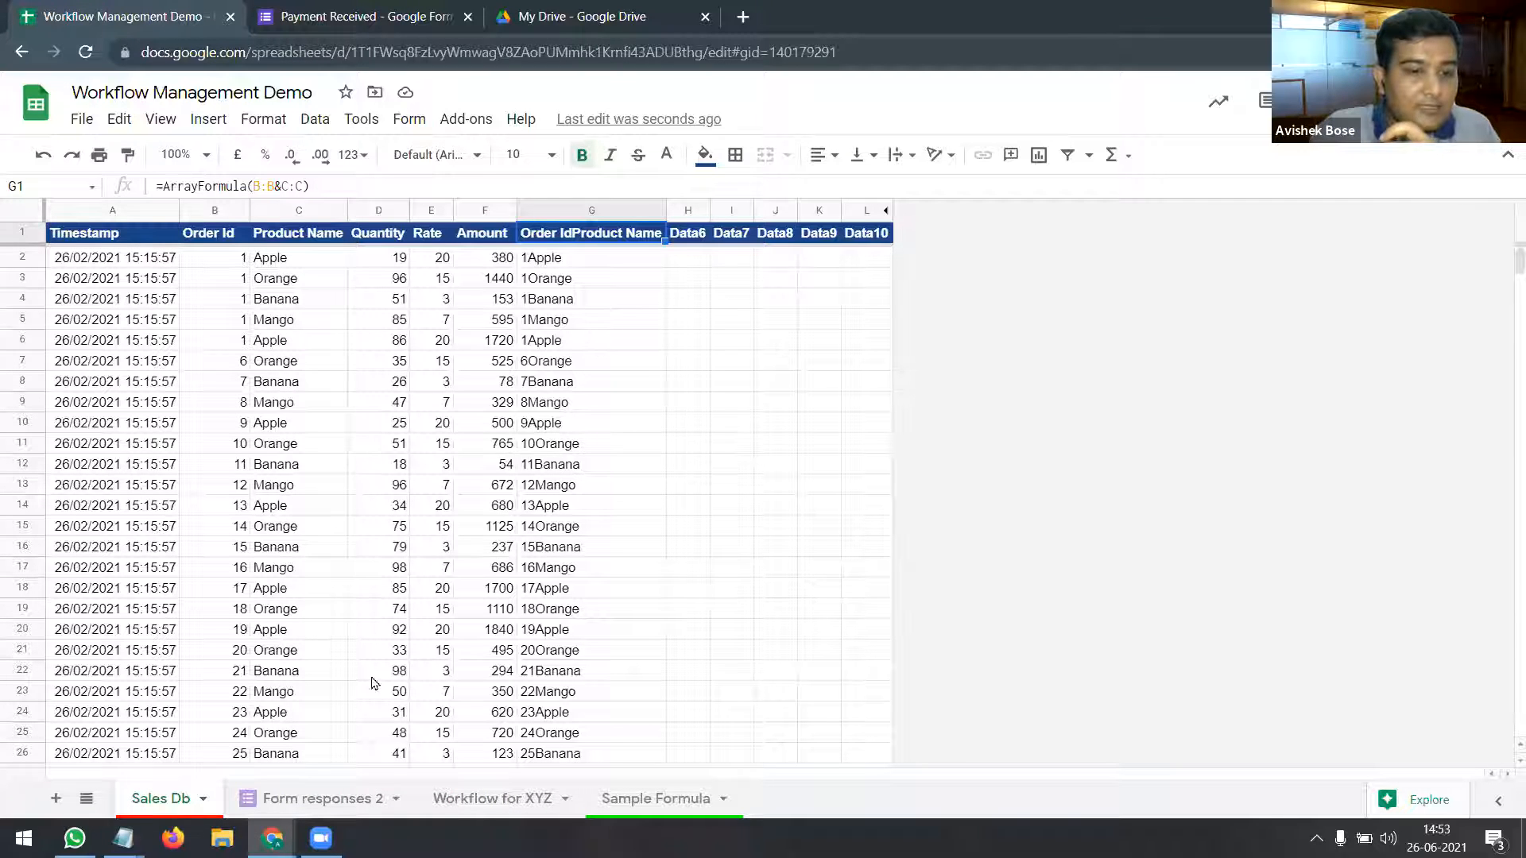
{"action": "left_click", "coordinate": [322, 799]}
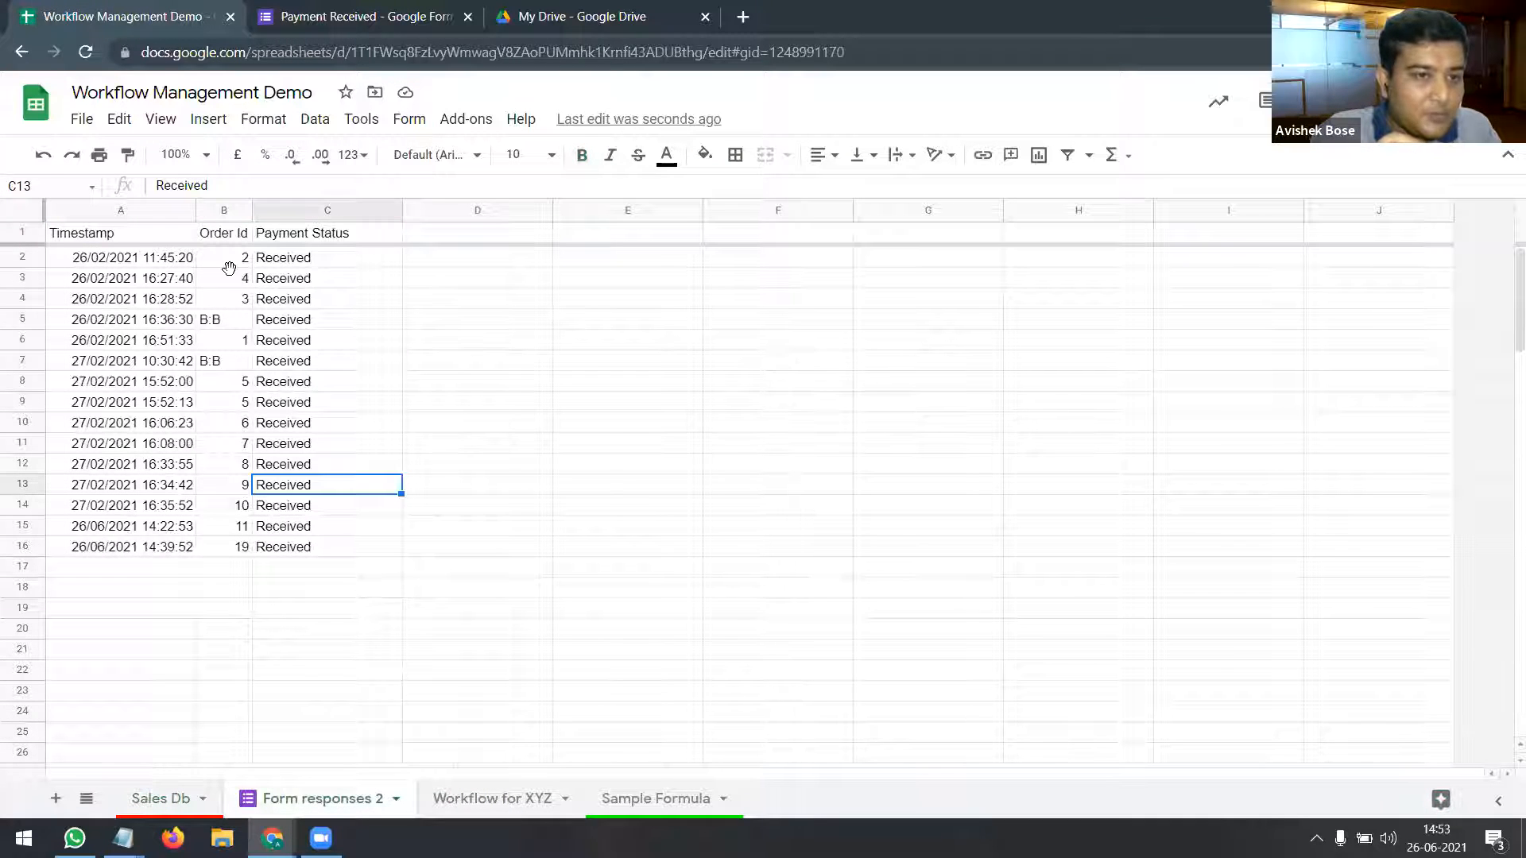
Step: Check Order Ids such as 9 and the Payment Status entries in Form responses 2, then go back to Sales Db
{"action": "left_click", "coordinate": [230, 319]}
{"action": "left_click", "coordinate": [232, 361]}
{"action": "left_click", "coordinate": [232, 404]}
{"action": "left_click", "coordinate": [236, 484]}
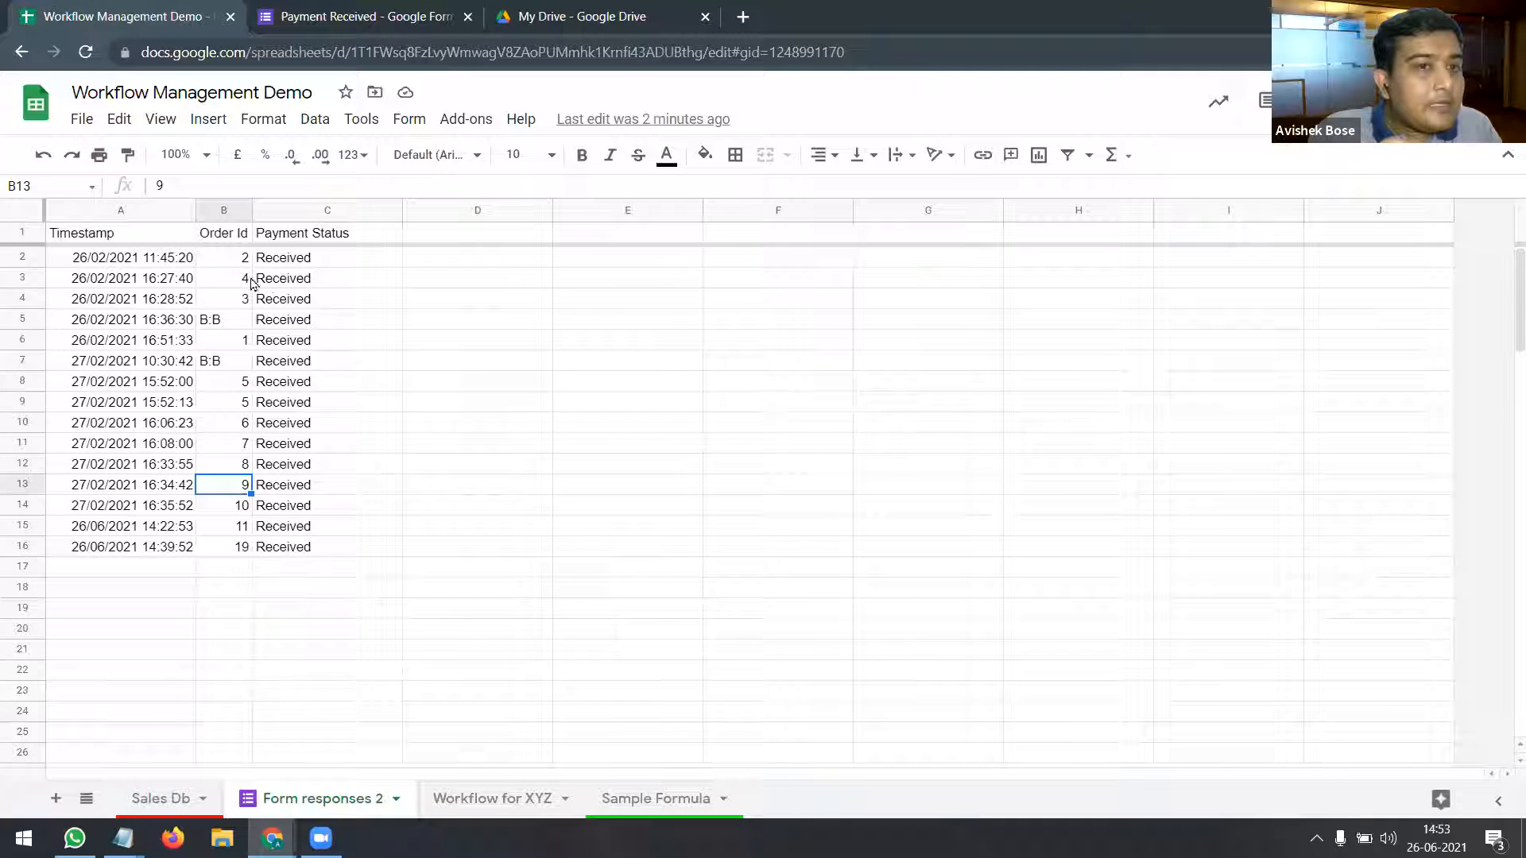
{"action": "left_click", "coordinate": [326, 211]}
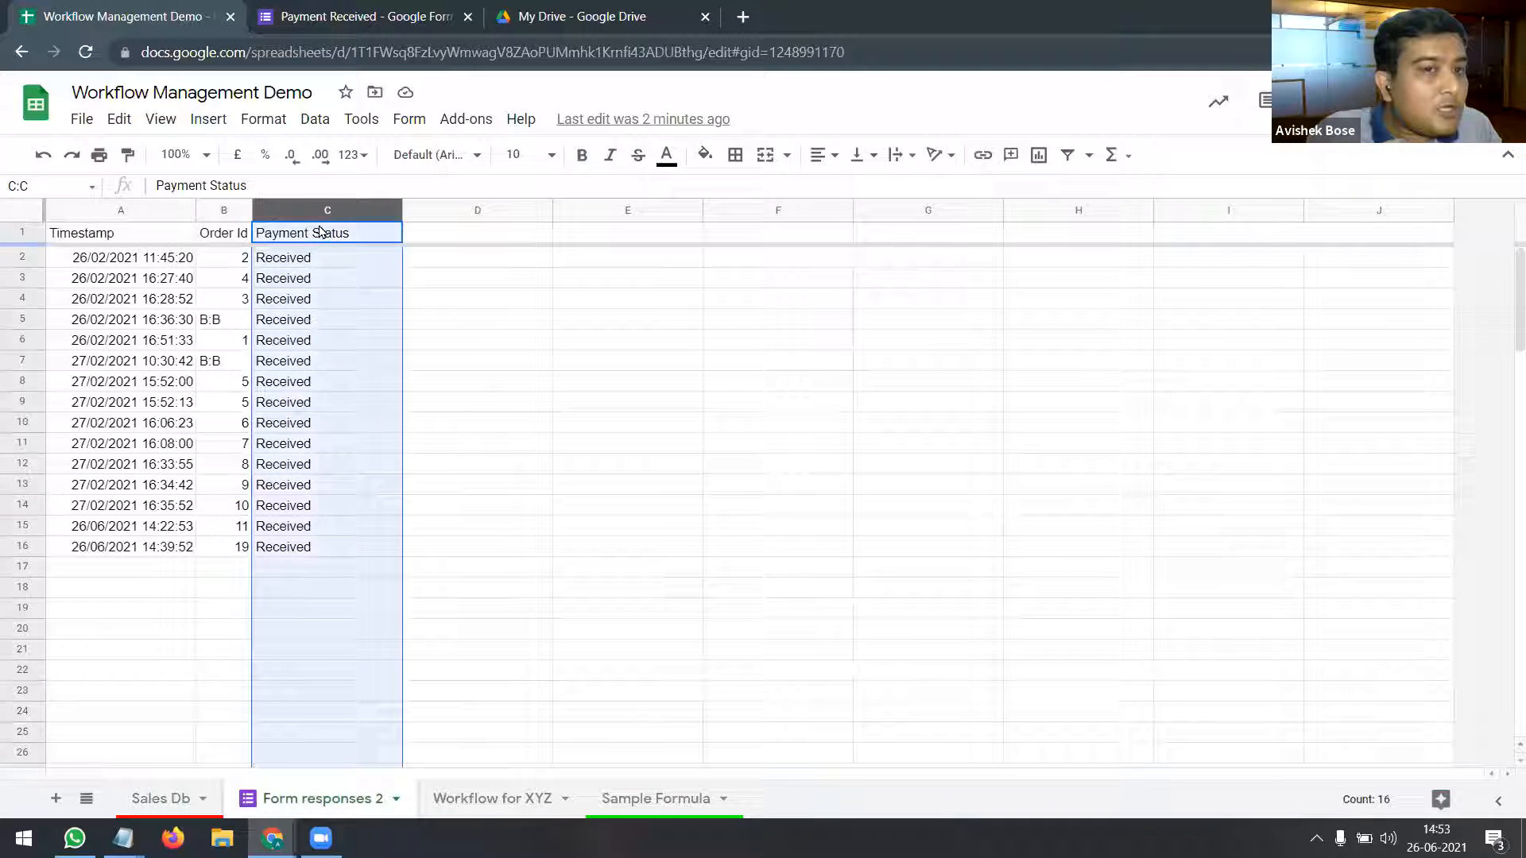
{"action": "left_click", "coordinate": [330, 328]}
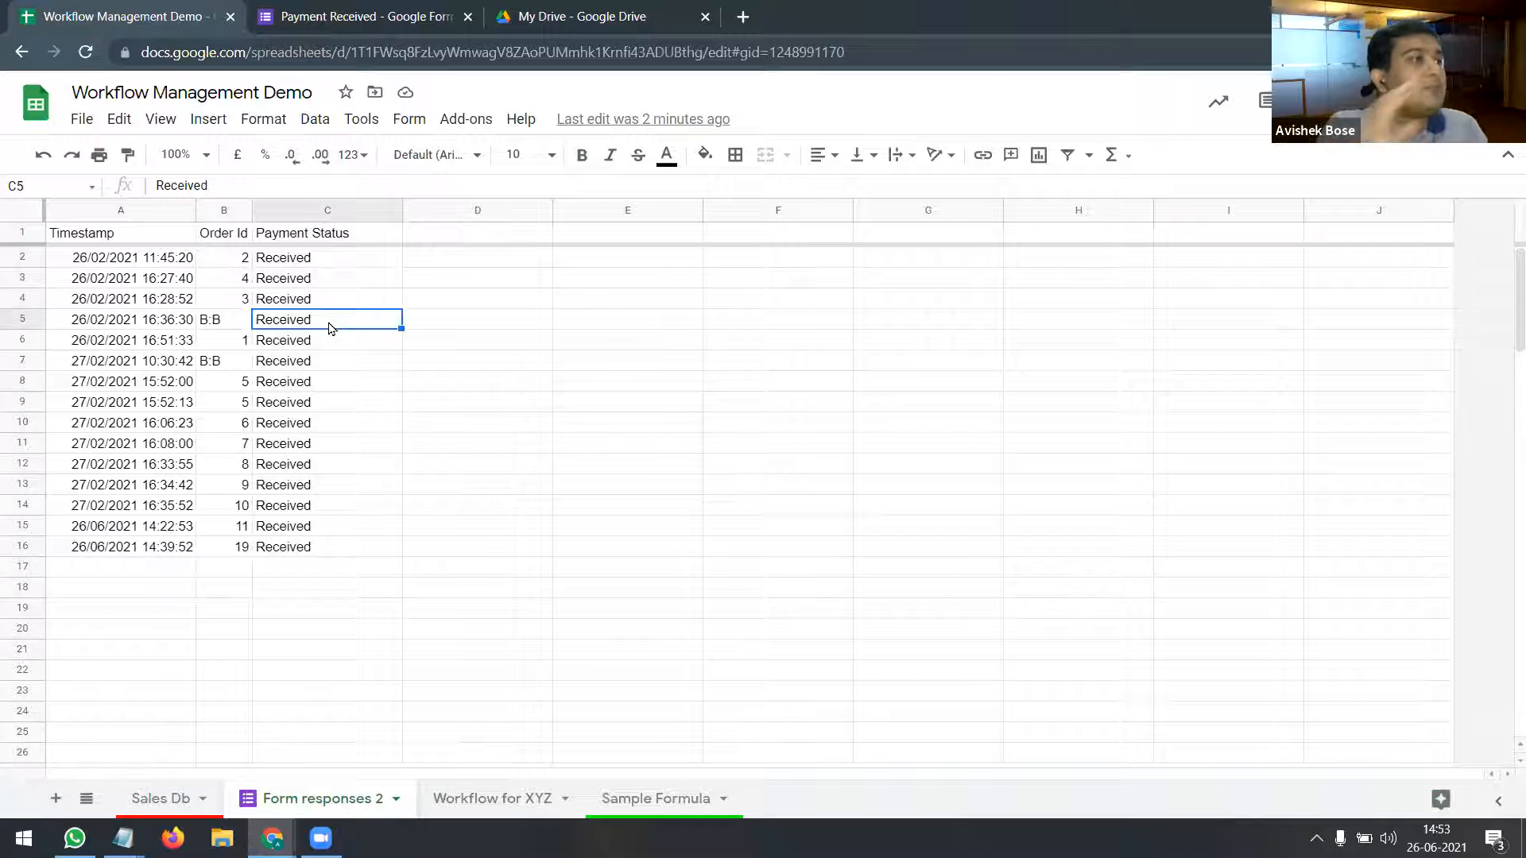
{"action": "left_click", "coordinate": [164, 797]}
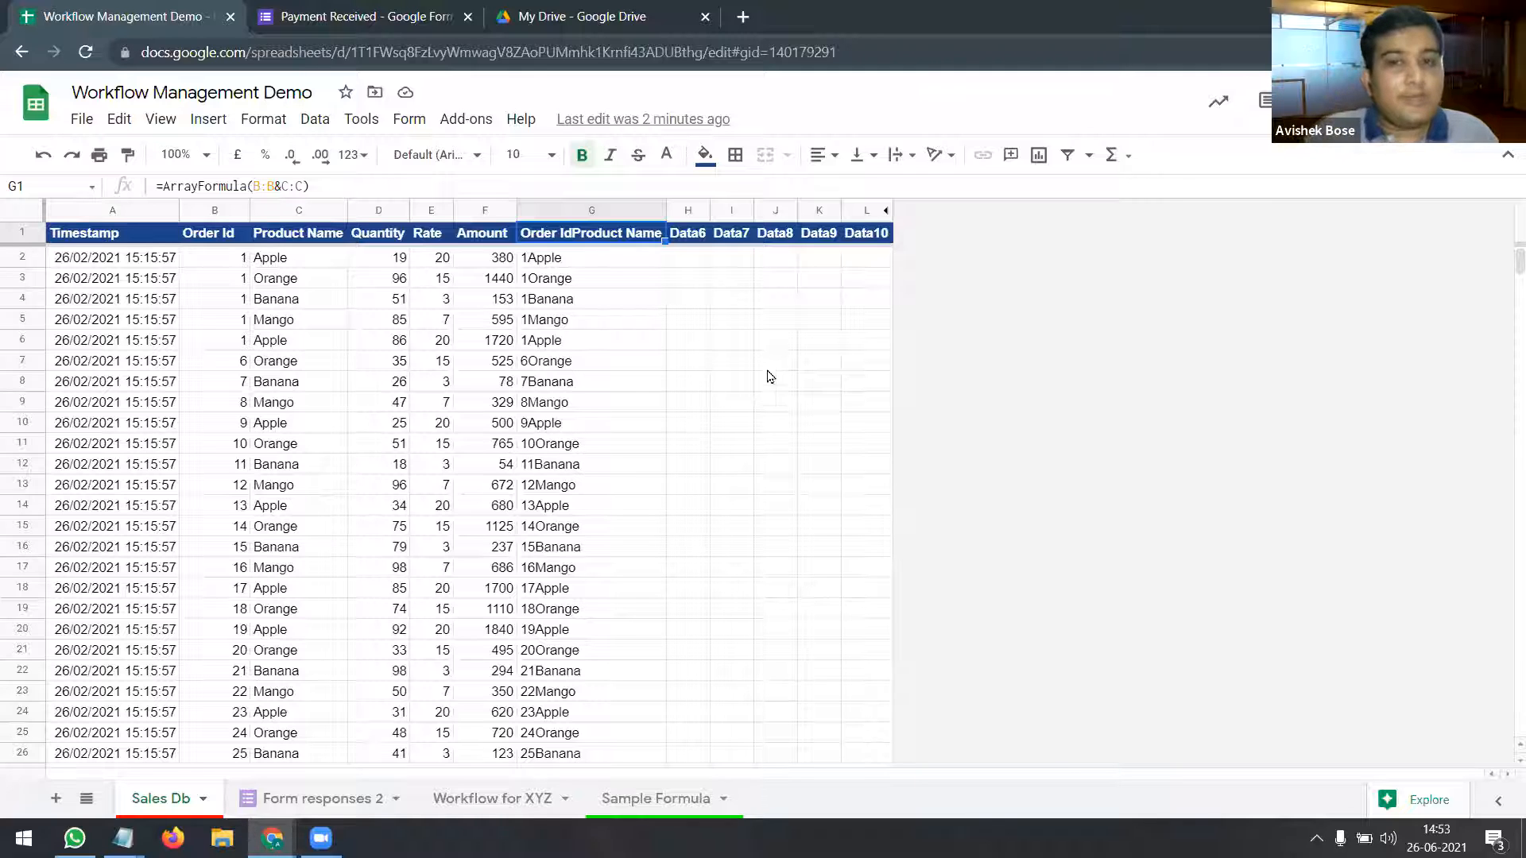
Step: Unhide column M to reveal the Reverse Match header, and enlarge the formula bar to read its full formula
{"action": "left_click", "coordinate": [885, 209]}
{"action": "left_click", "coordinate": [949, 236]}
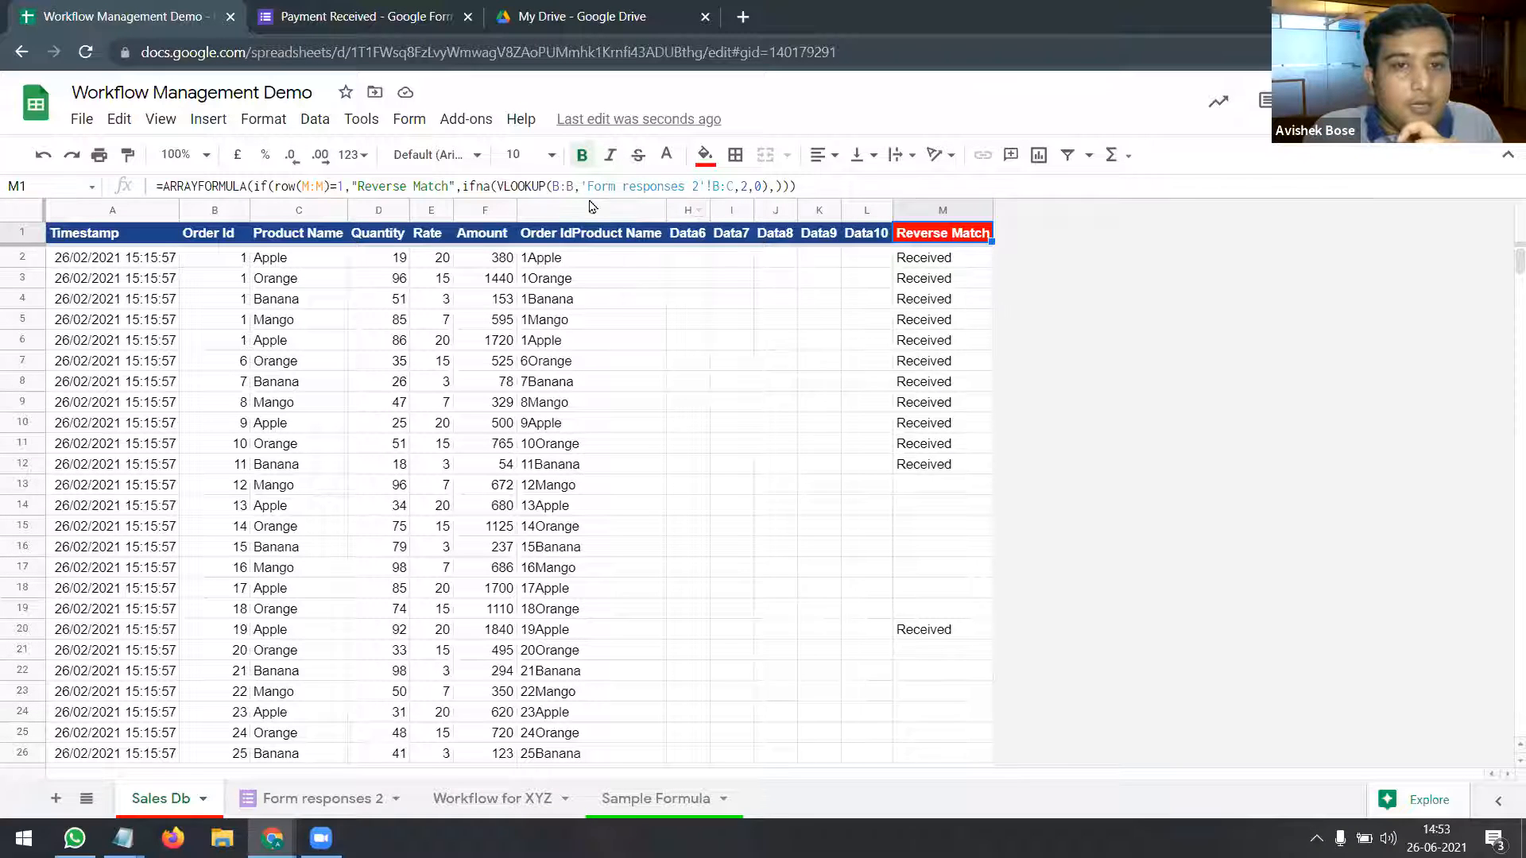
{"action": "left_click_drag", "start_coordinate": [589, 196], "coordinate": [591, 235]}
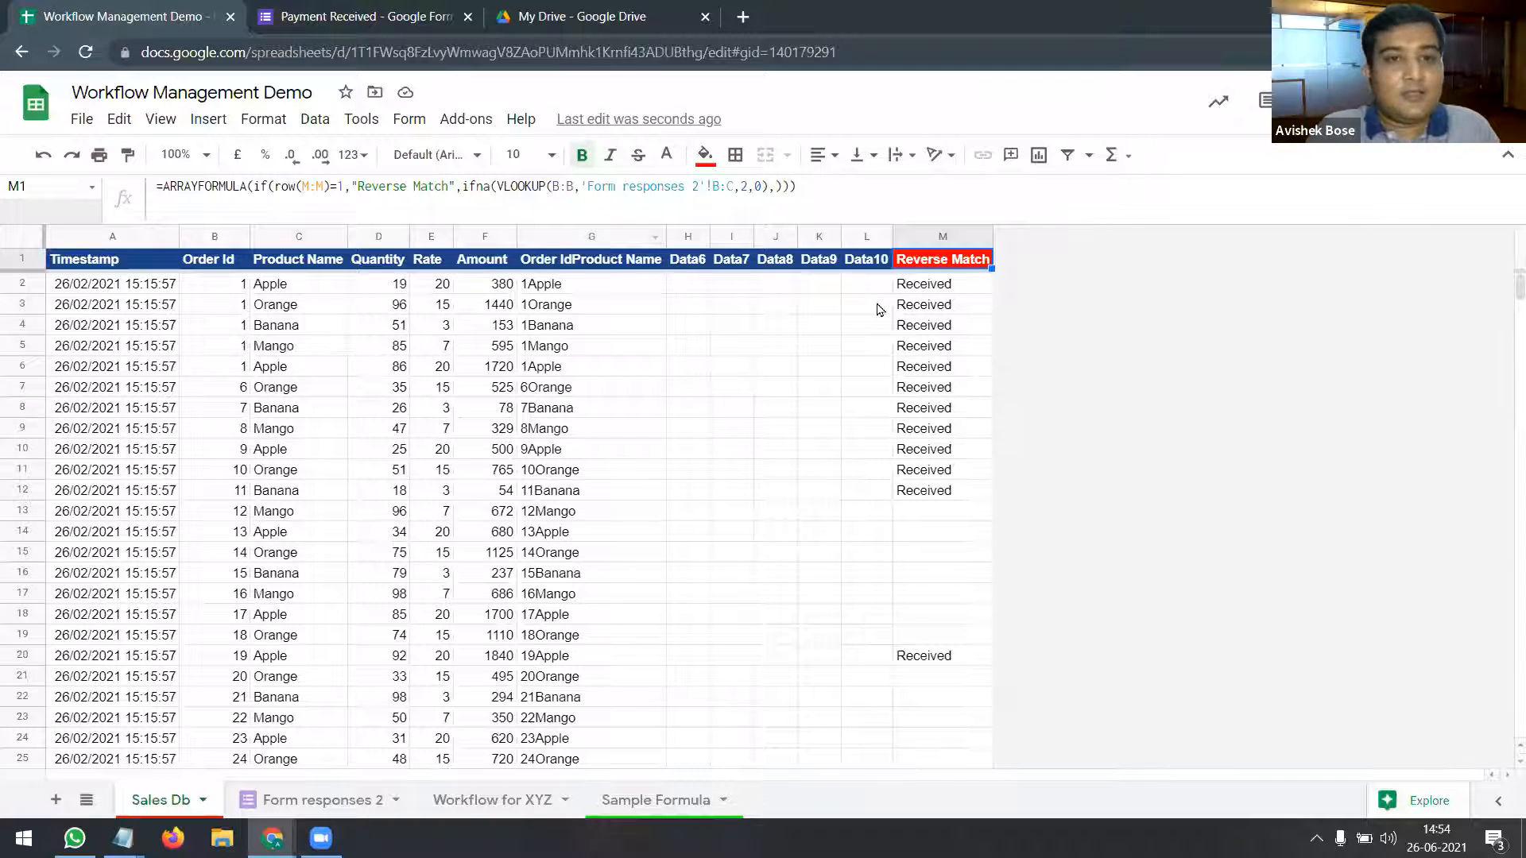
{"action": "left_click", "coordinate": [936, 284]}
{"action": "left_click", "coordinate": [935, 265]}
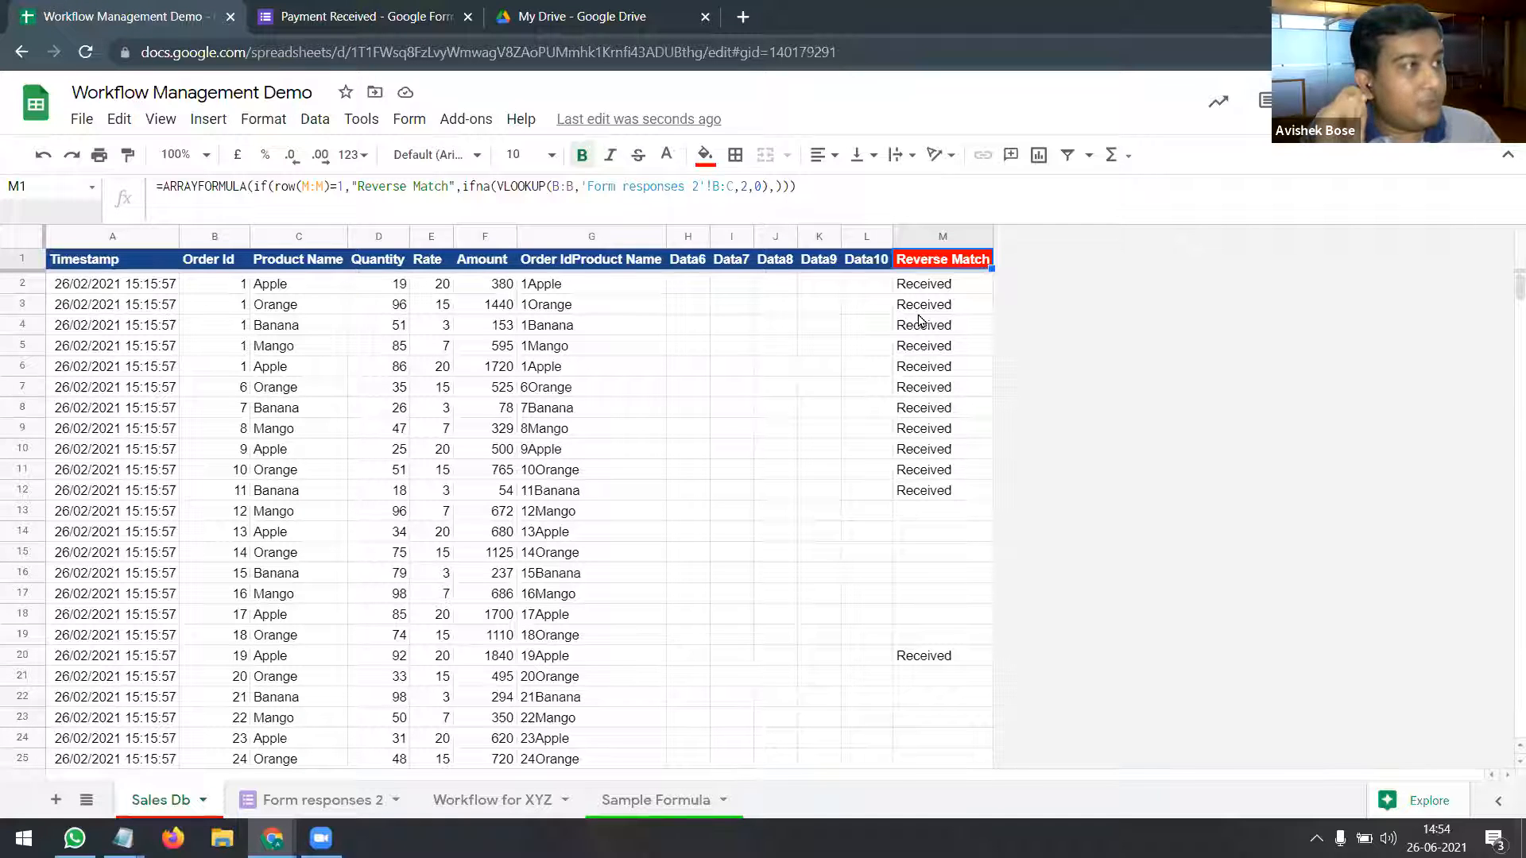
{"action": "key", "text": "Down"}
{"action": "key", "text": "Down"}
{"action": "key", "text": "Down"}
{"action": "key", "text": "Down"}
{"action": "key", "text": "Down"}
{"action": "key", "text": "Down"}
{"action": "key", "text": "Down"}
{"action": "key", "text": "Down"}
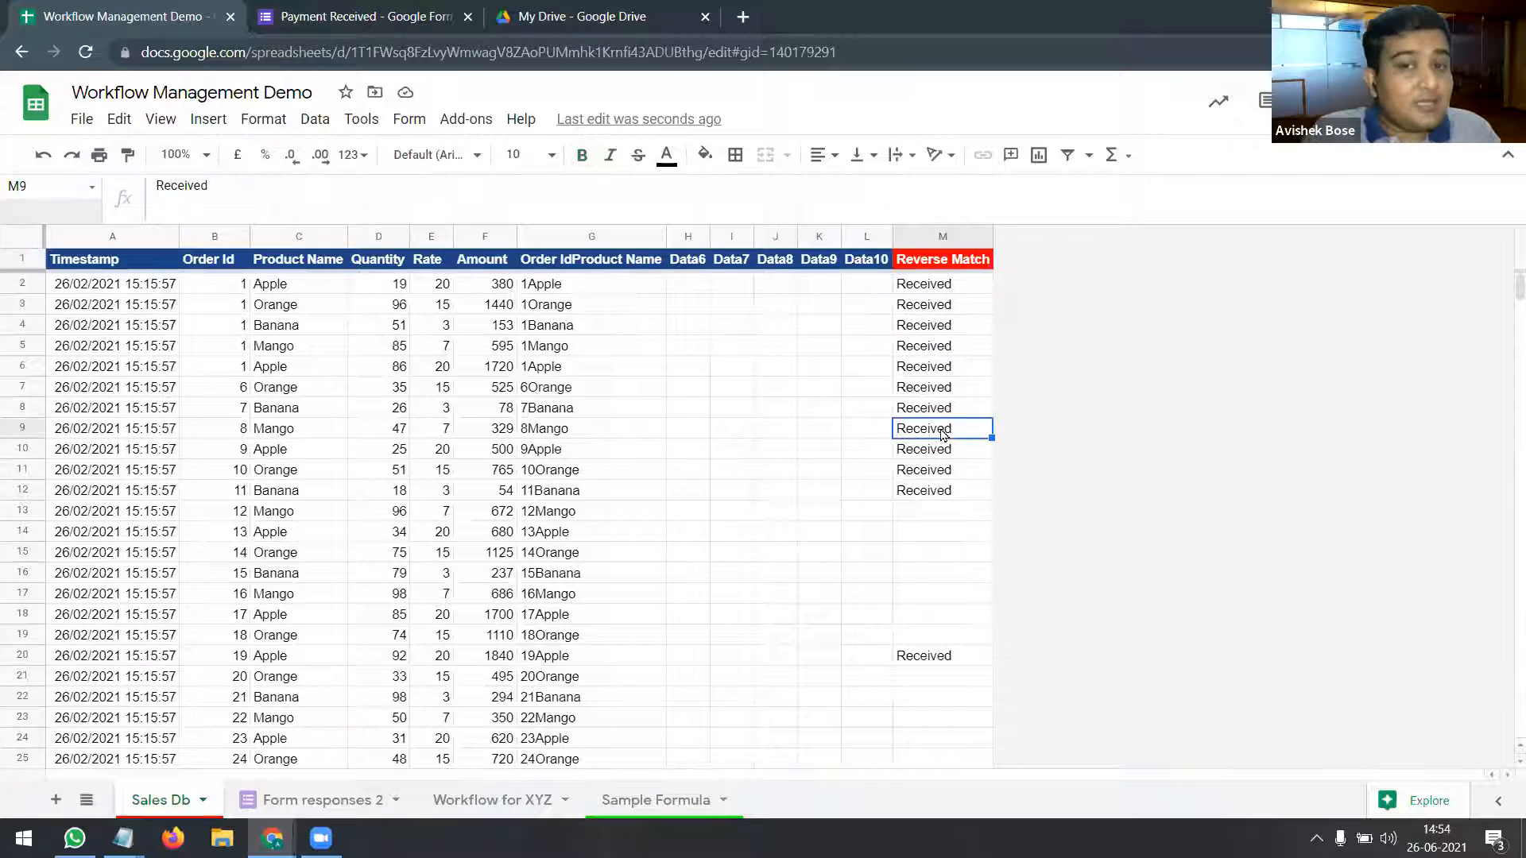
{"action": "left_click_drag", "start_coordinate": [937, 306], "coordinate": [940, 678]}
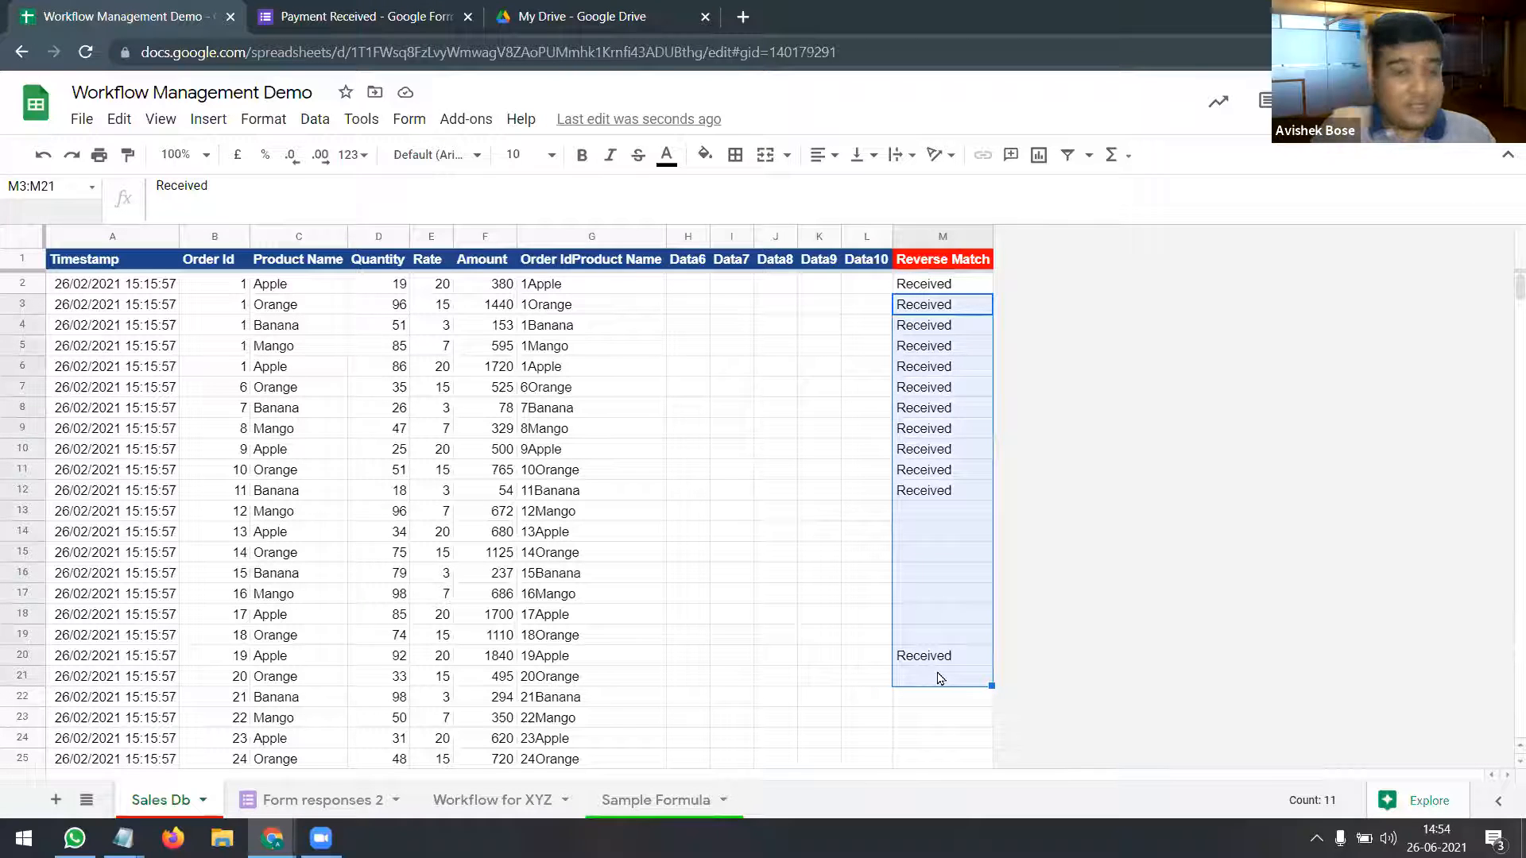
{"action": "scroll", "coordinate": [943, 672], "scroll_direction": "down", "scroll_amount": 8}
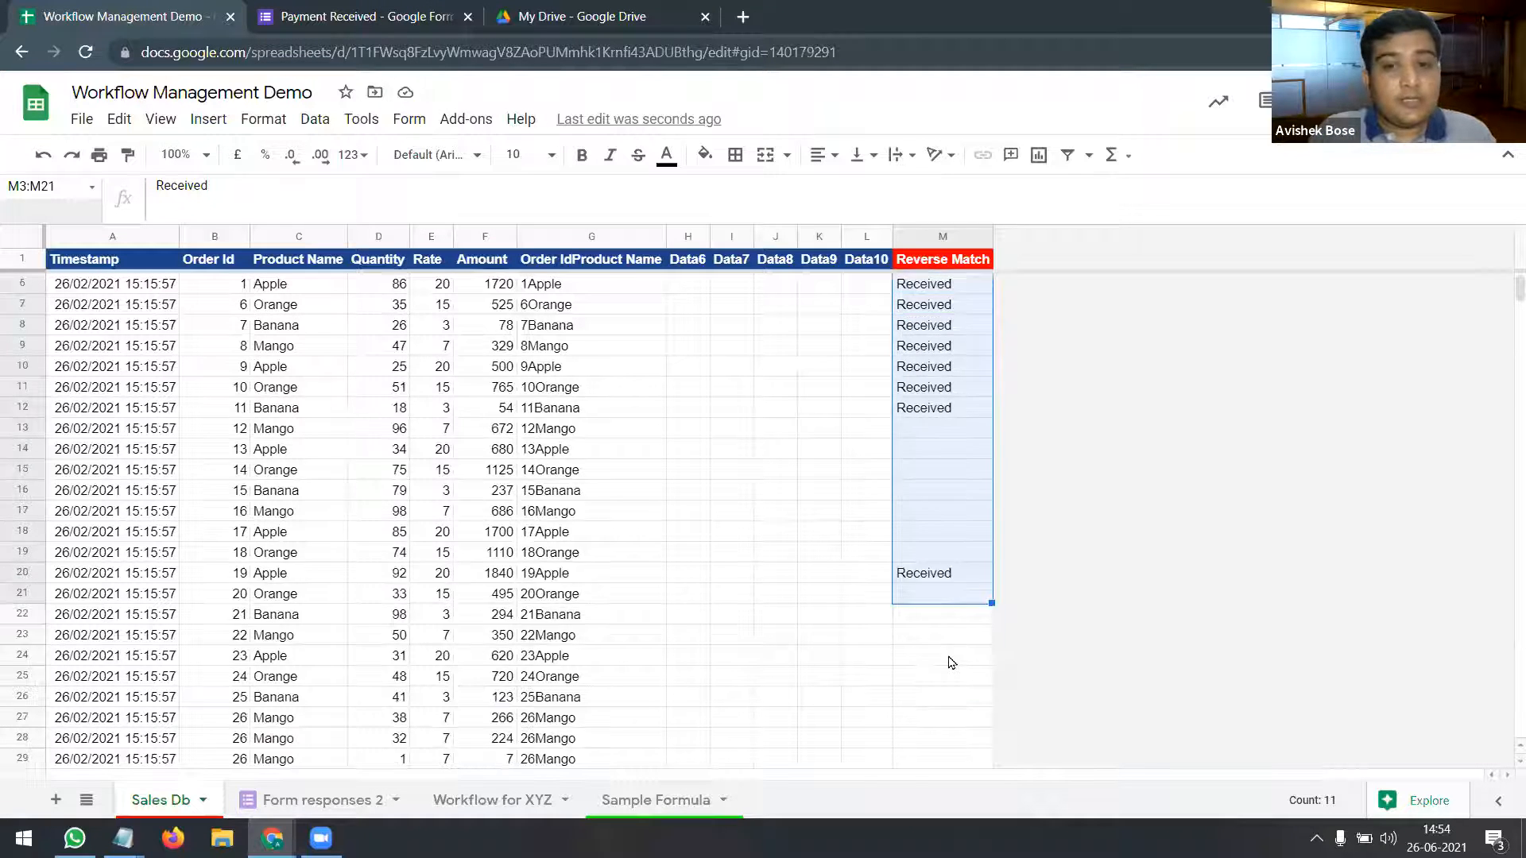
{"action": "scroll", "coordinate": [945, 660], "scroll_direction": "up", "scroll_amount": 3}
{"action": "left_click", "coordinate": [930, 535]}
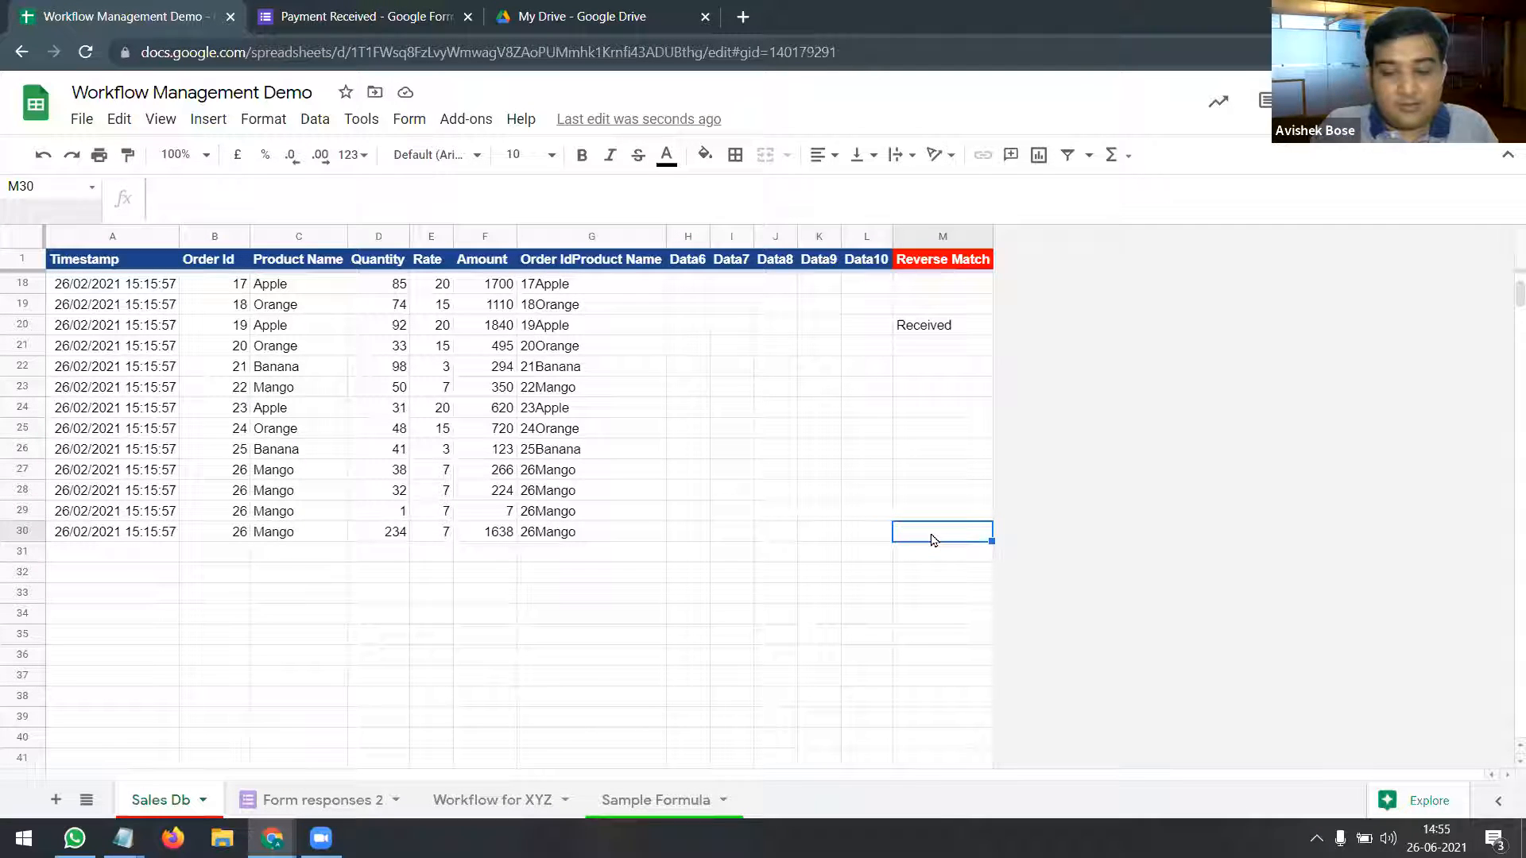
{"action": "key", "text": "ctrl+Up"}
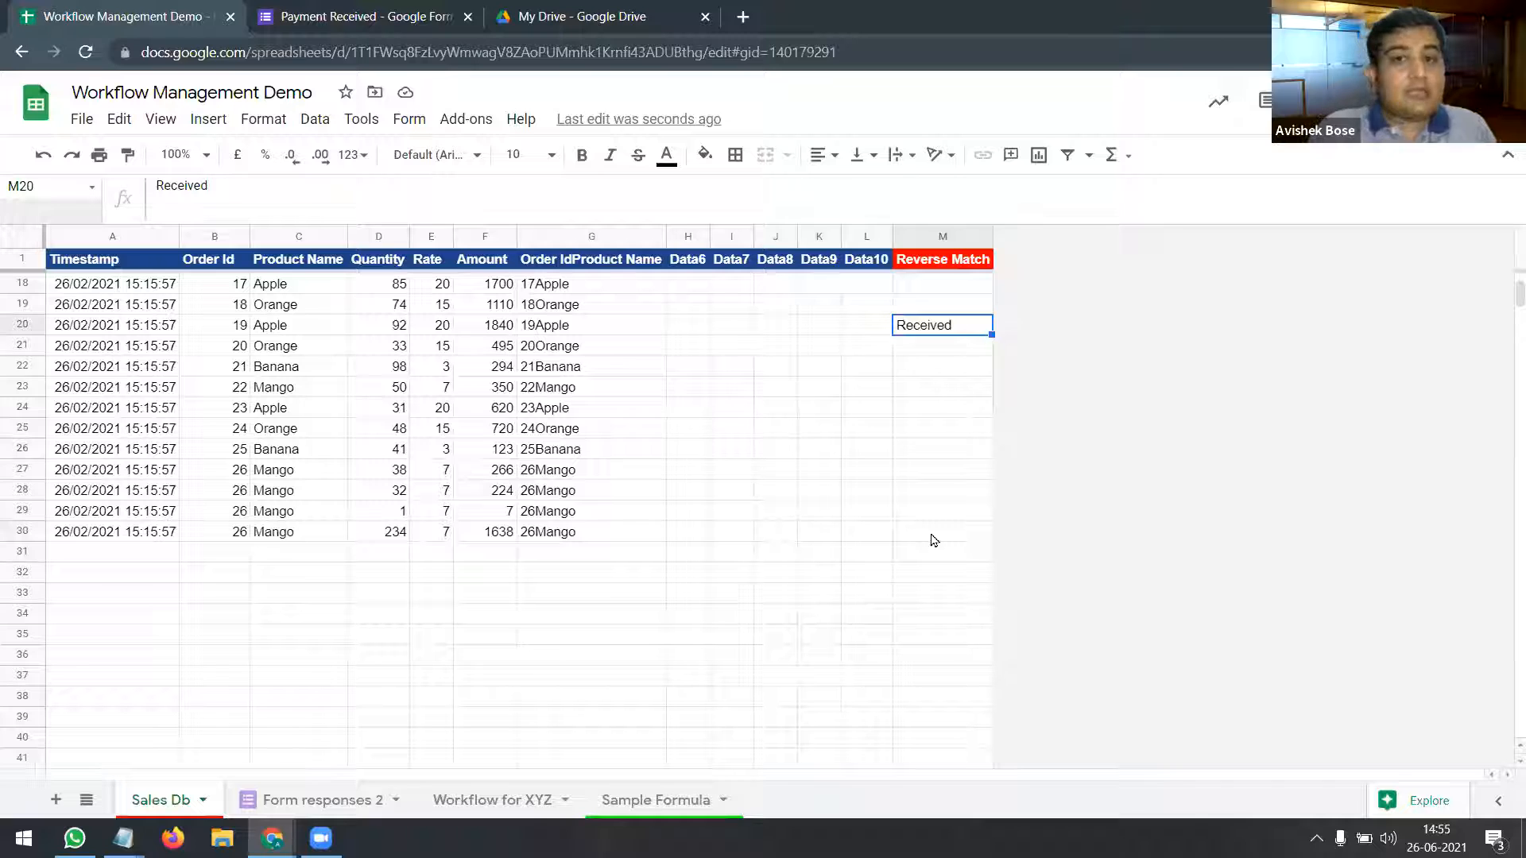
{"action": "key", "text": "Up"}
{"action": "key", "text": "ctrl+Up"}
{"action": "key", "text": "ctrl+Up"}
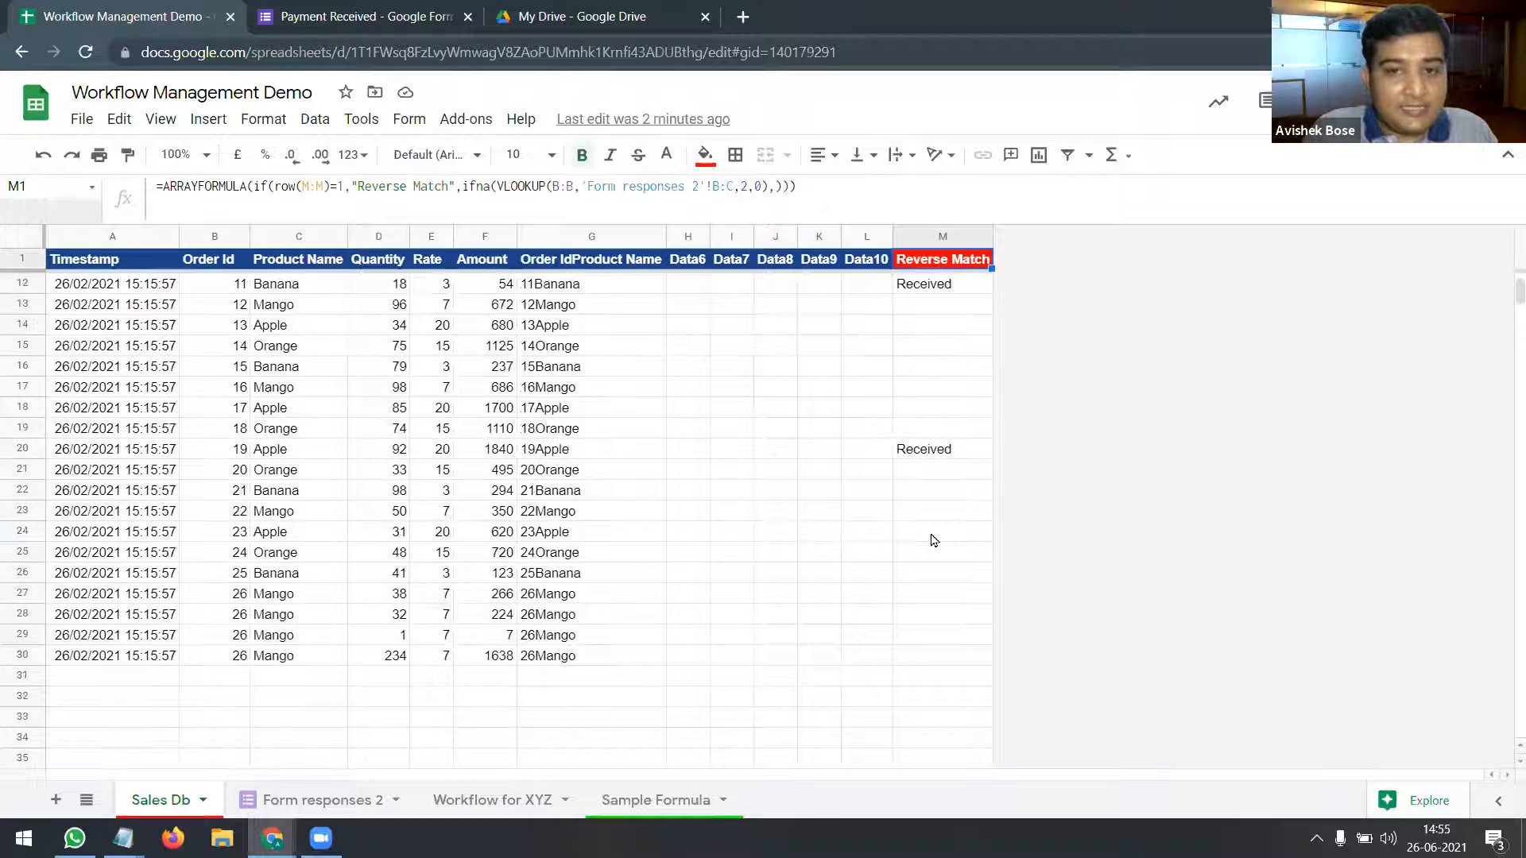
{"action": "key", "text": "Down"}
{"action": "key", "text": "Up"}
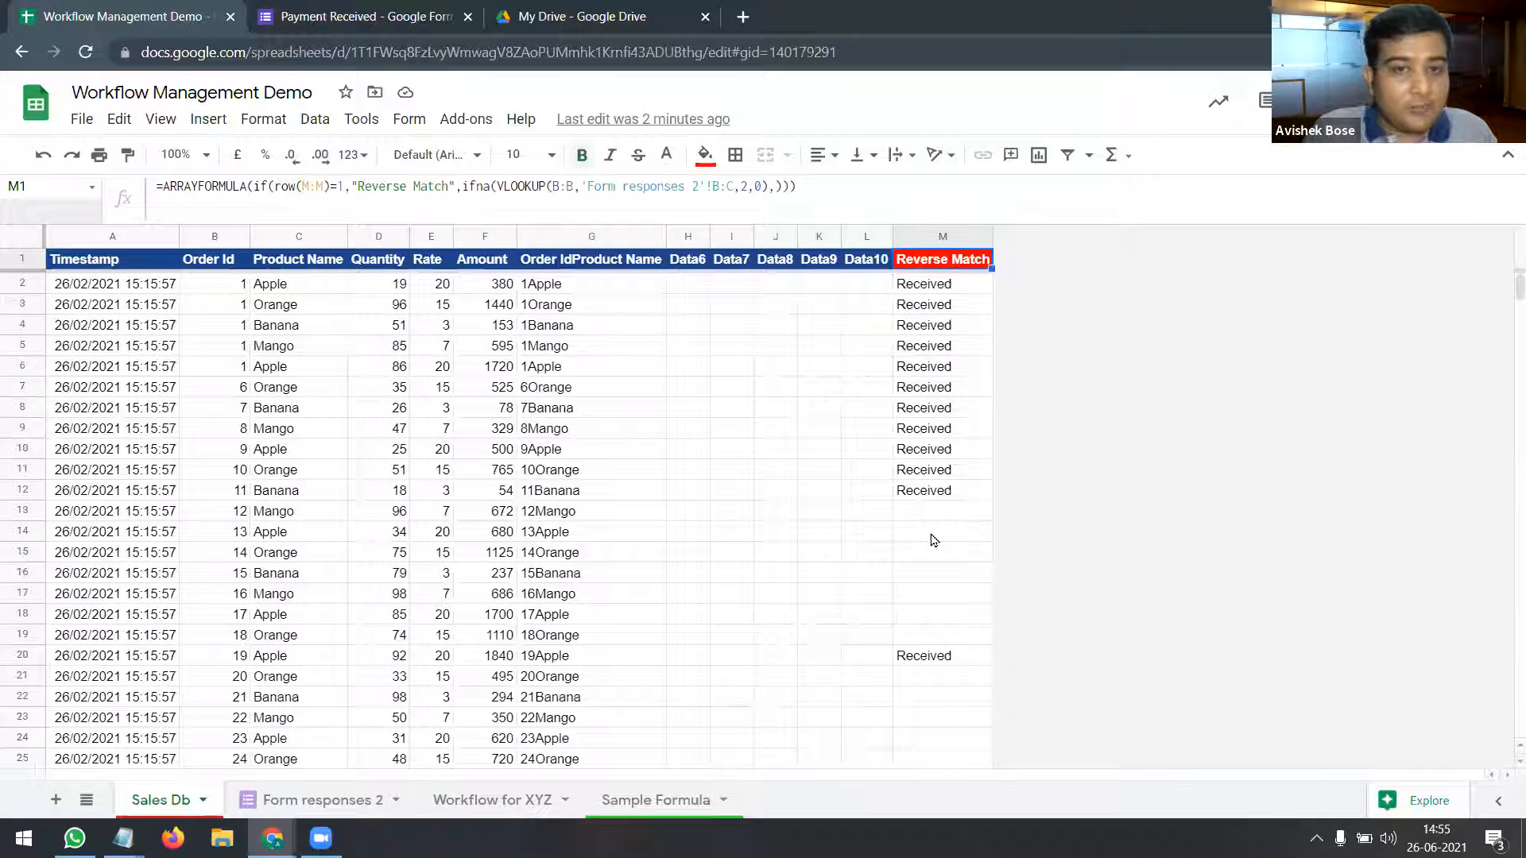
{"action": "left_click", "coordinate": [944, 235]}
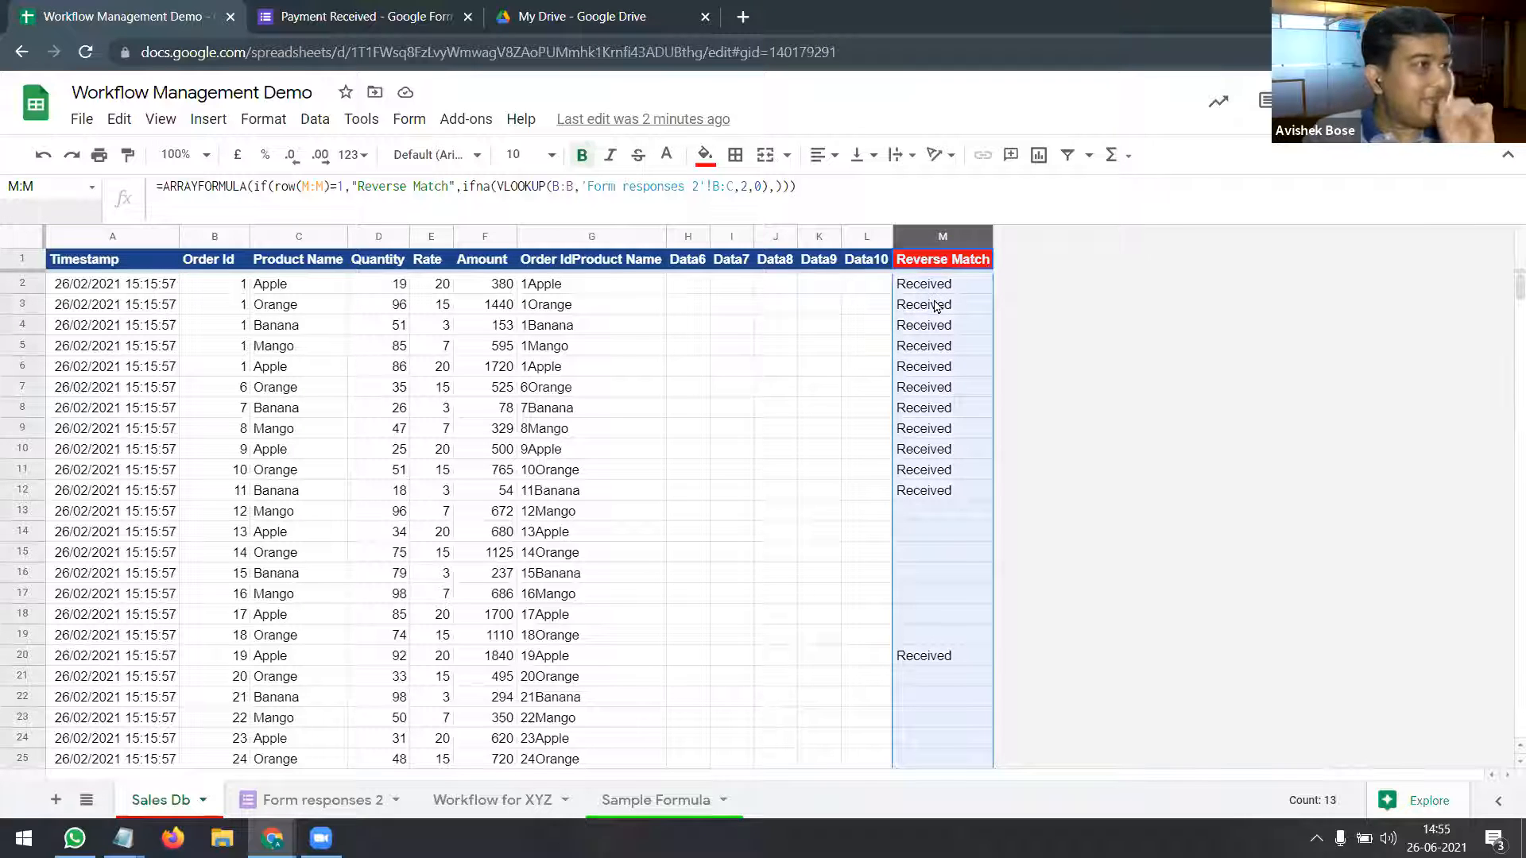
{"action": "left_click", "coordinate": [942, 266]}
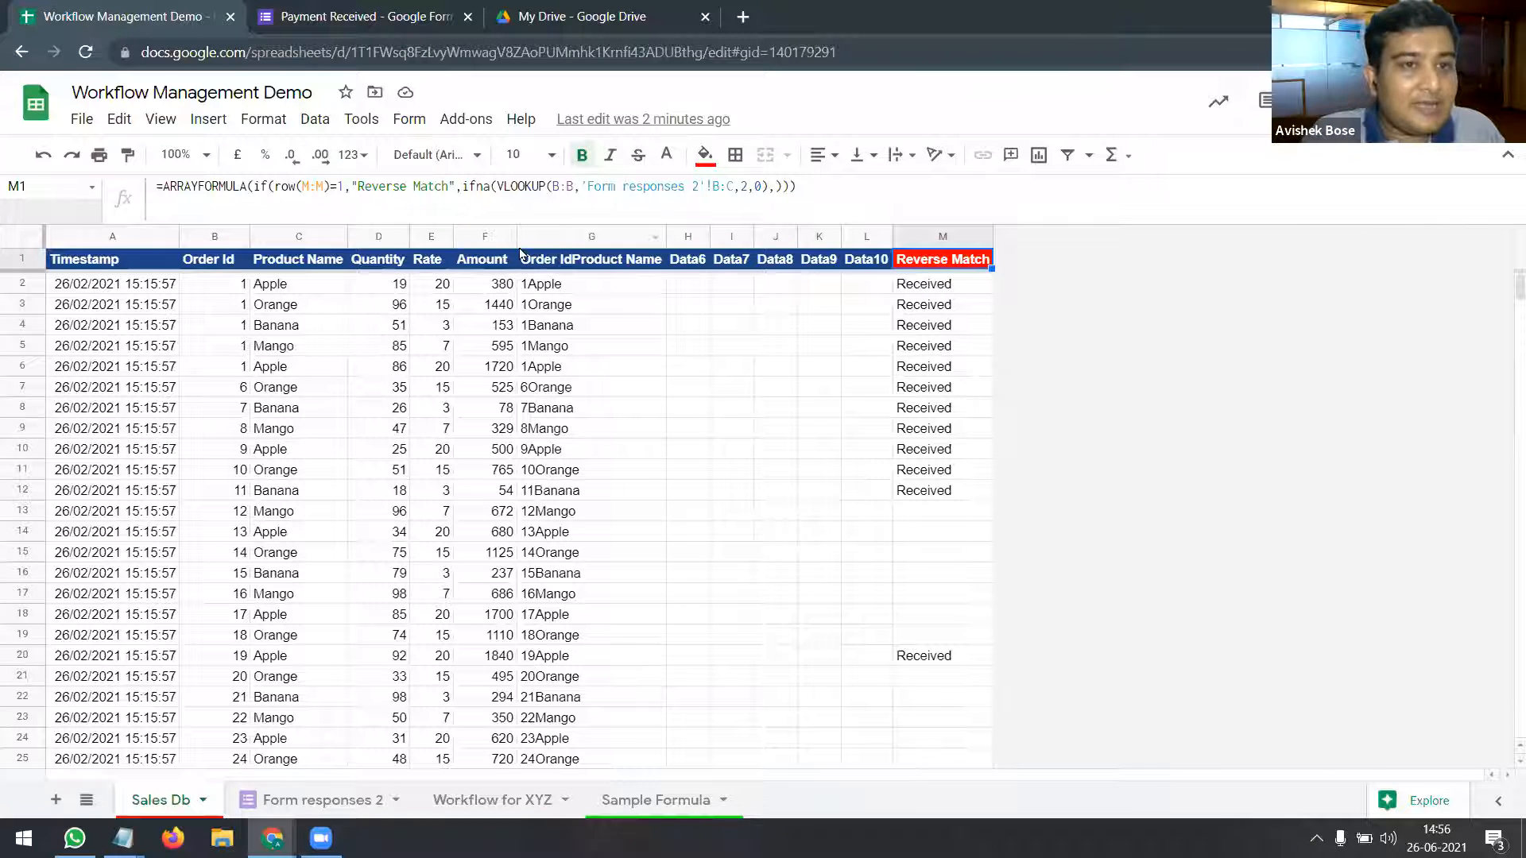
Step: Split M1's formula onto a second line before ifna and enlarge the formula bar to show it all
{"action": "left_click", "coordinate": [503, 194]}
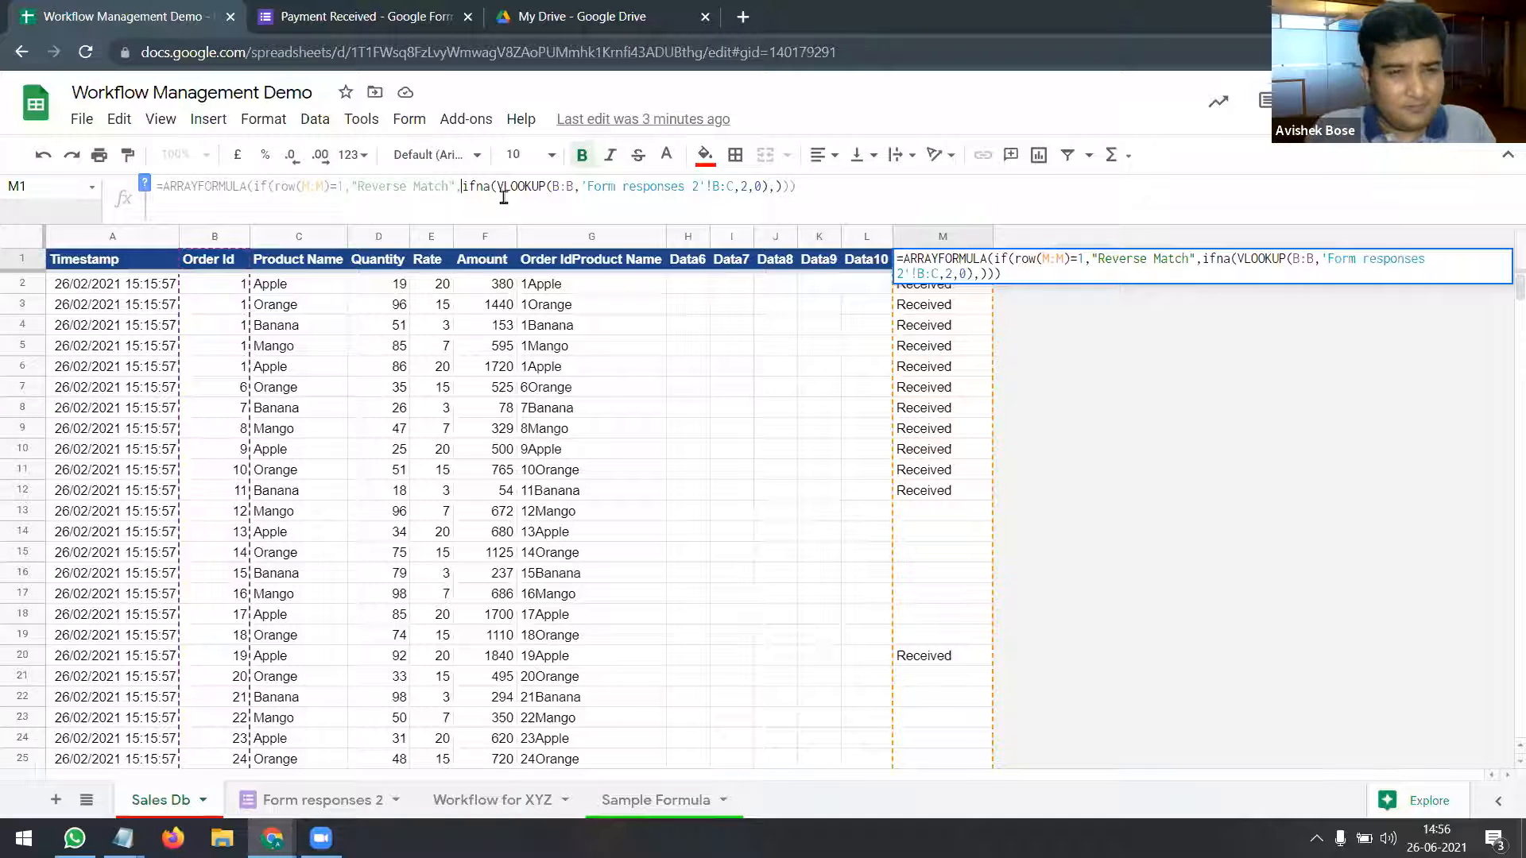
{"action": "key", "text": "ctrl+Return"}
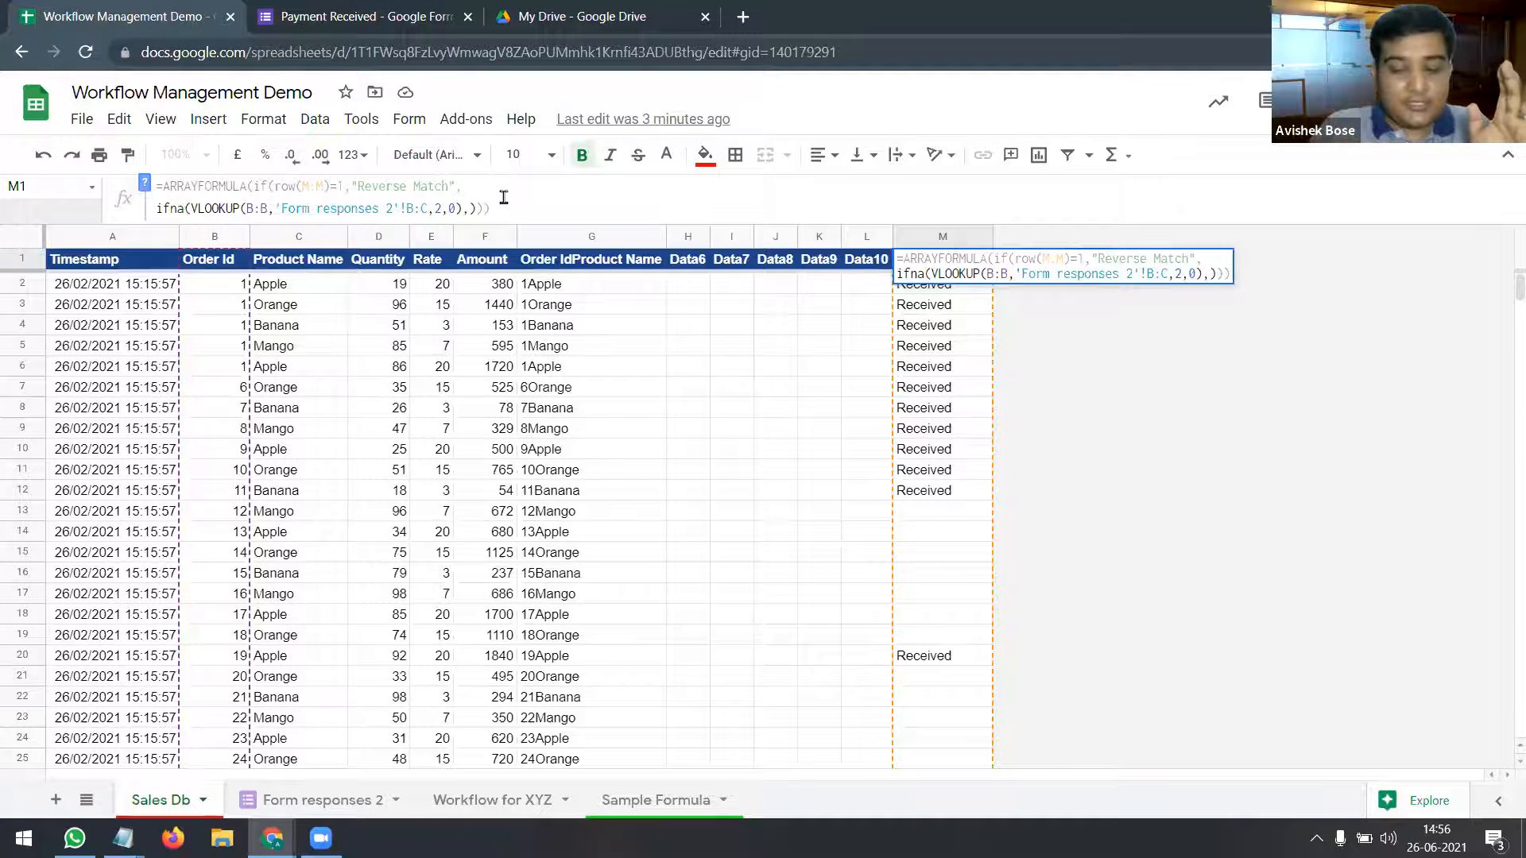
{"action": "key", "text": "Return"}
{"action": "key", "text": "Up"}
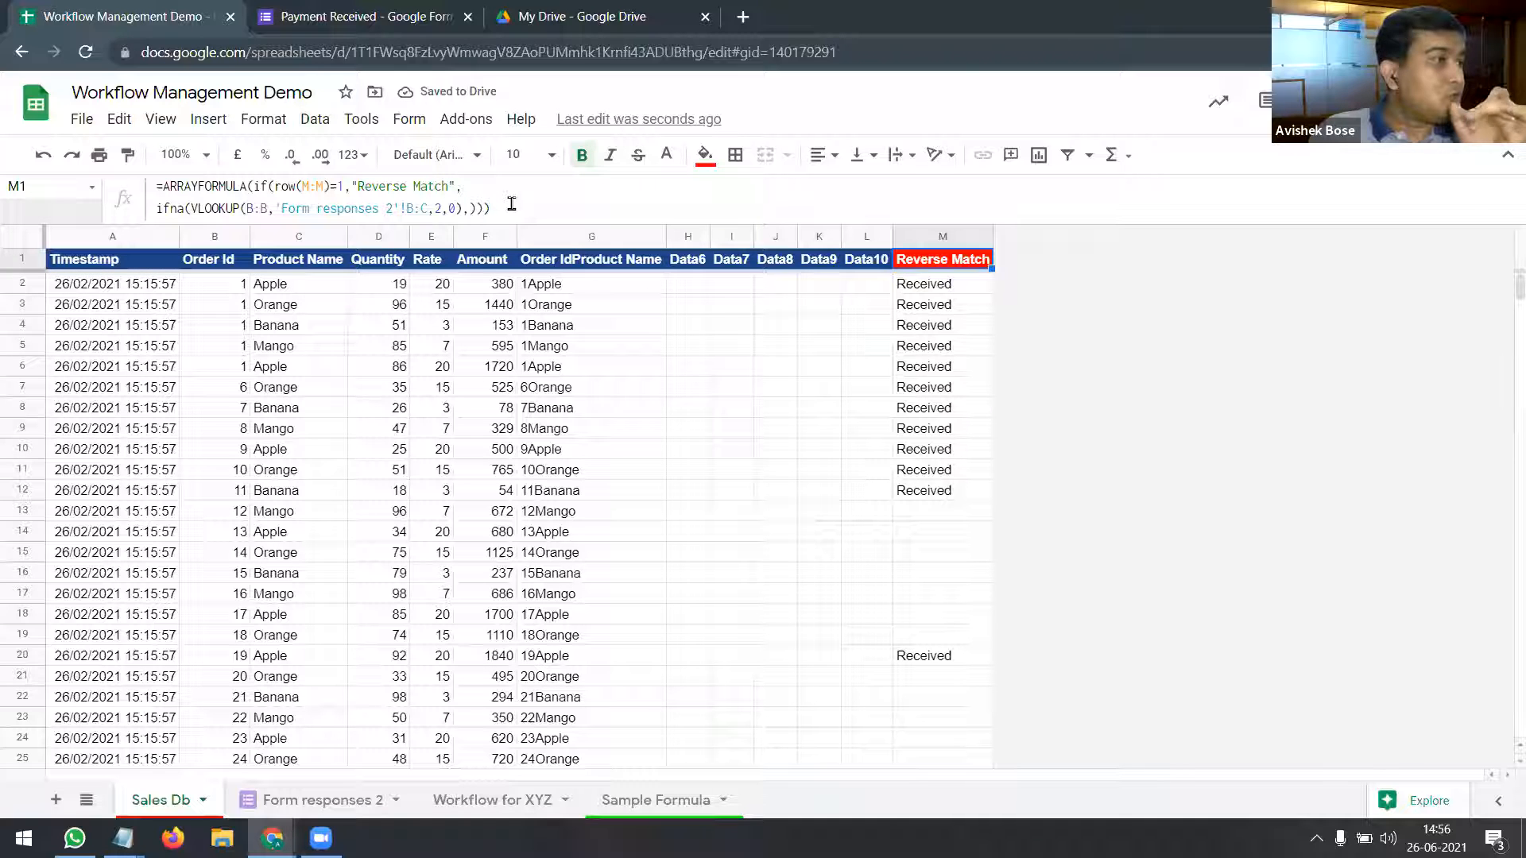
{"action": "left_click_drag", "start_coordinate": [529, 221], "coordinate": [539, 280]}
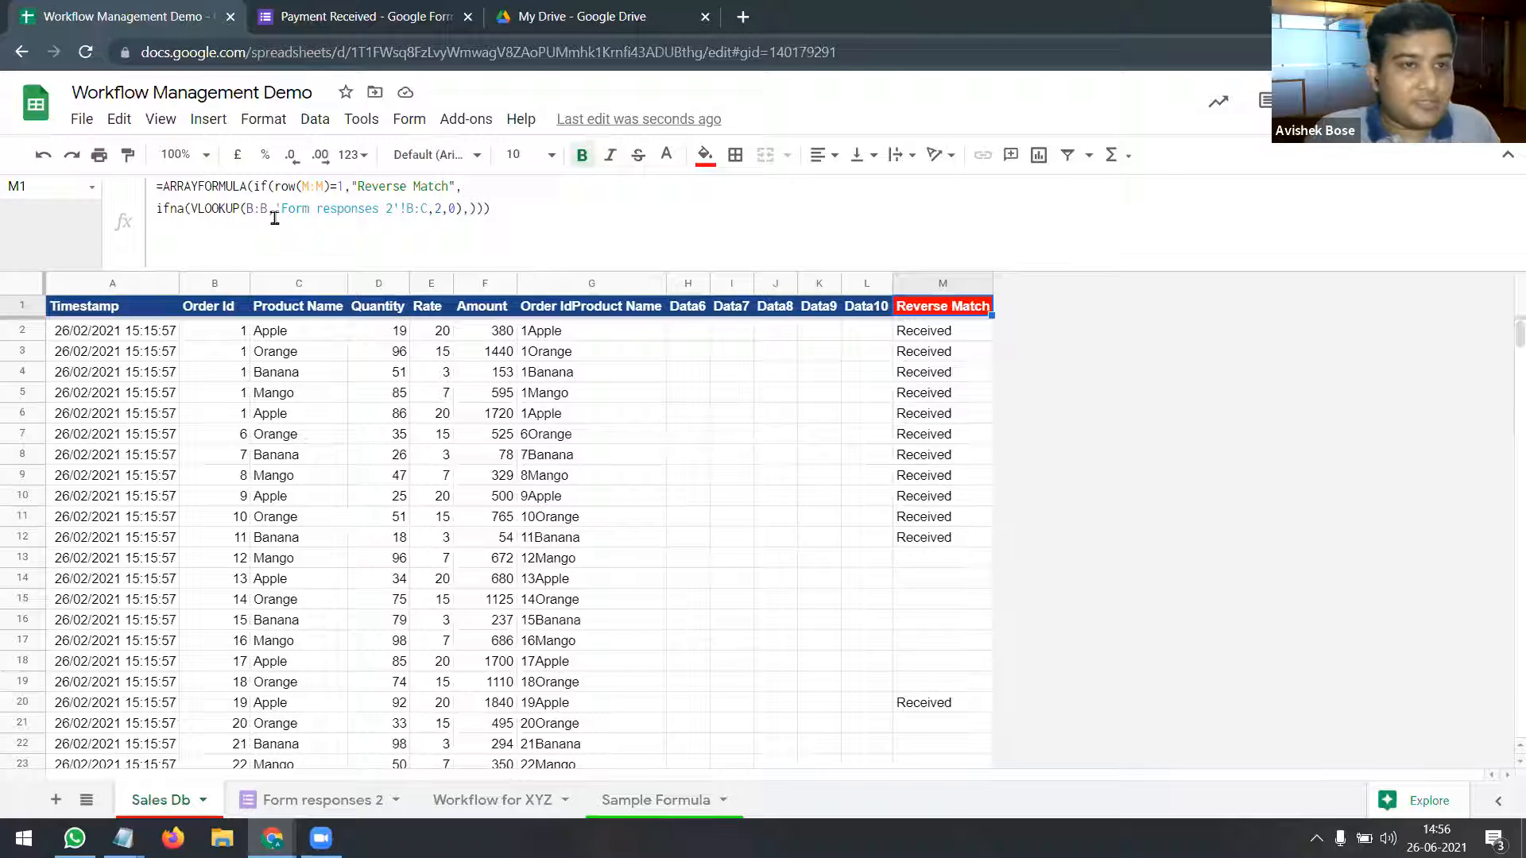
Step: Delete 'Reverse ' from the "Reverse Match" header label in M1's formula, leaving "Match"
{"action": "left_click", "coordinate": [268, 186]}
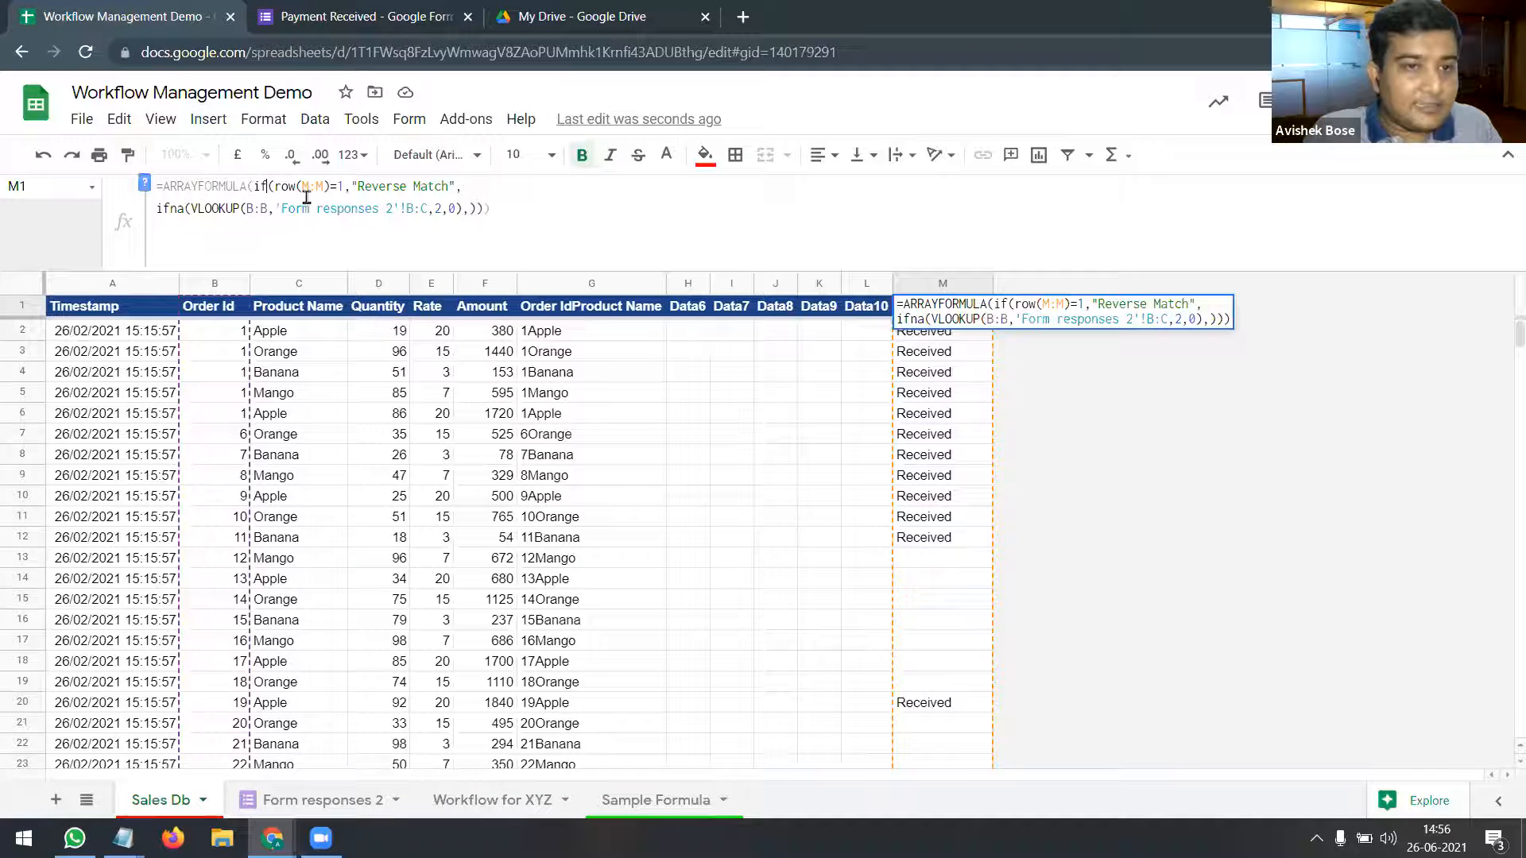
{"action": "left_click", "coordinate": [355, 186]}
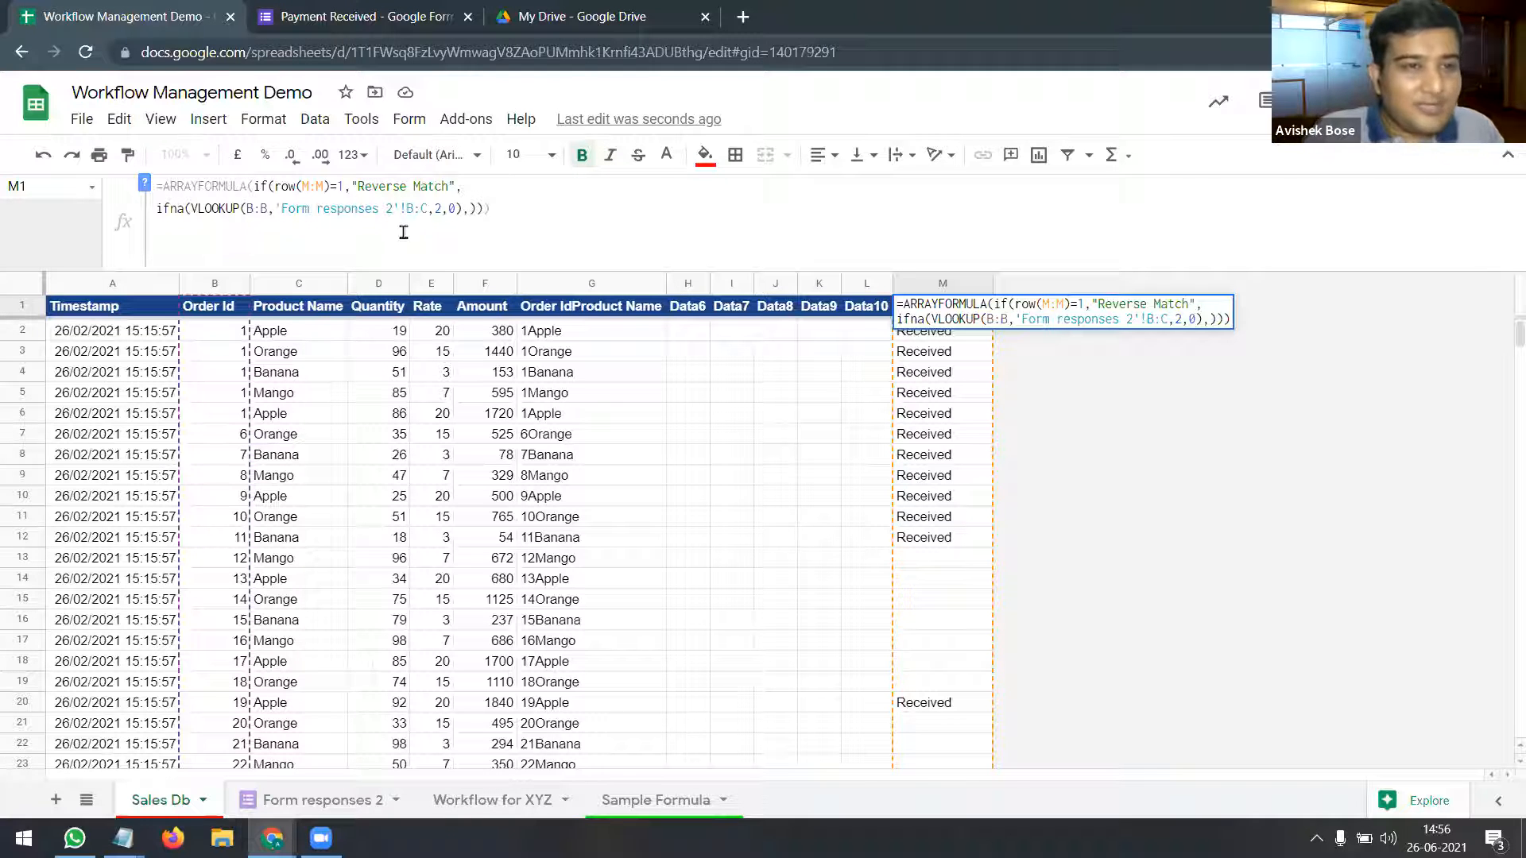
{"action": "left_click", "coordinate": [682, 380]}
{"action": "left_click", "coordinate": [905, 309]}
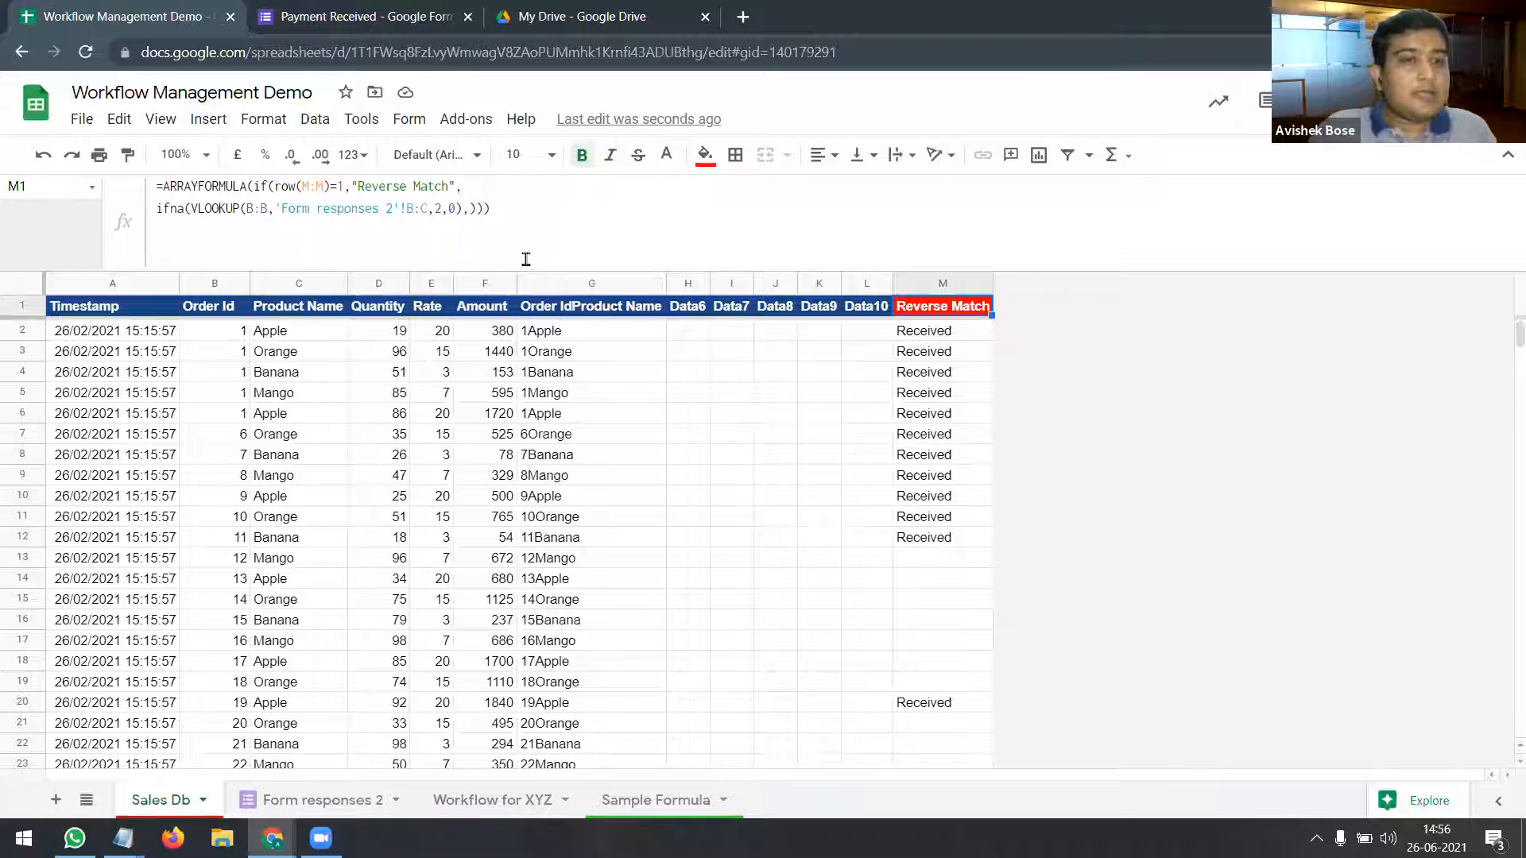
{"action": "left_click", "coordinate": [254, 186]}
{"action": "left_click_drag", "start_coordinate": [254, 186], "coordinate": [329, 188]}
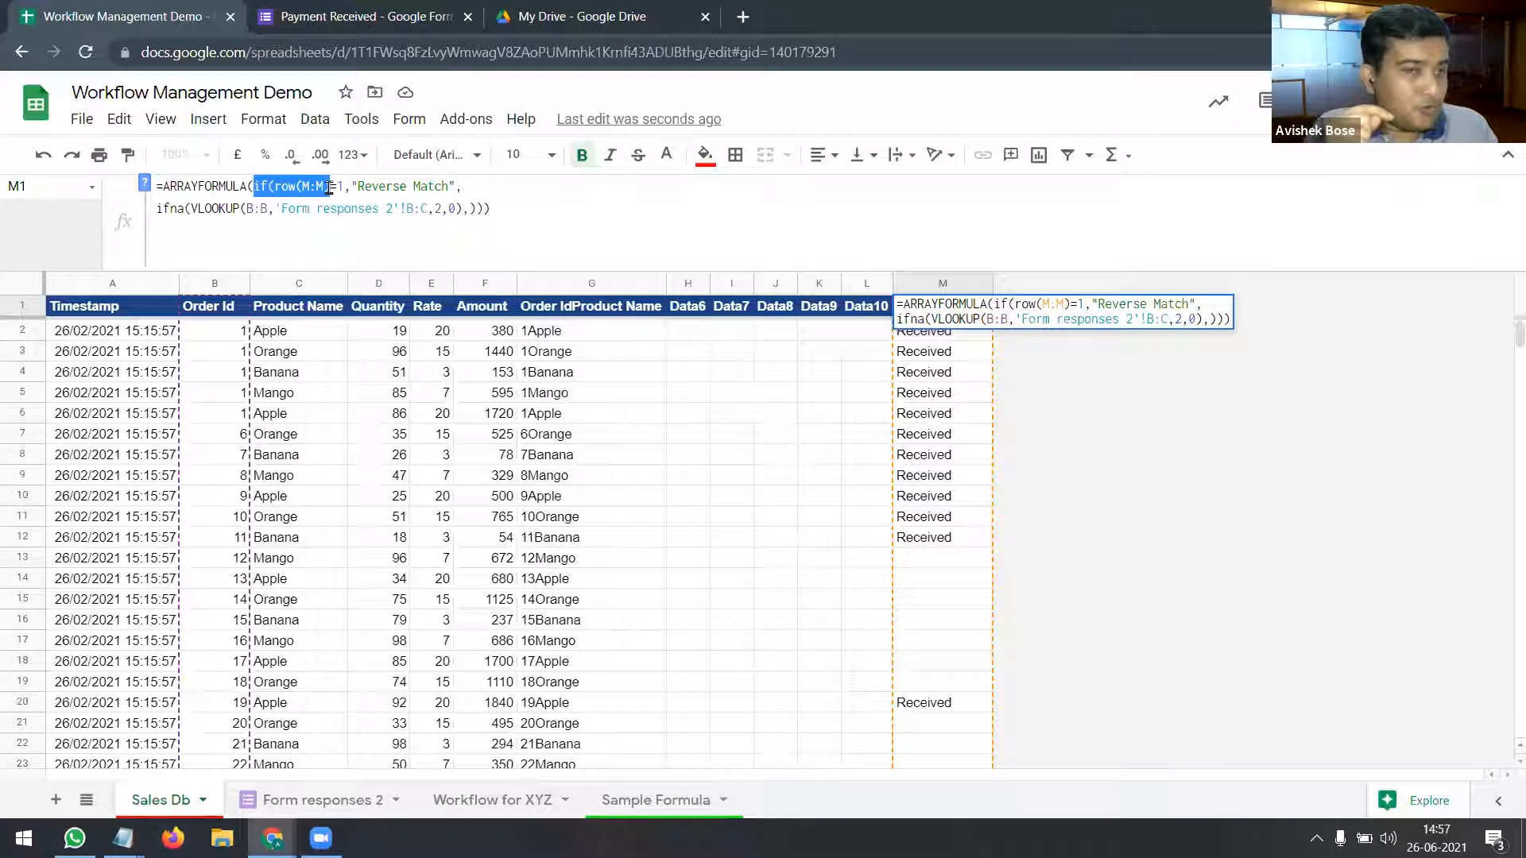
{"action": "left_click_drag", "start_coordinate": [462, 188], "coordinate": [351, 185]}
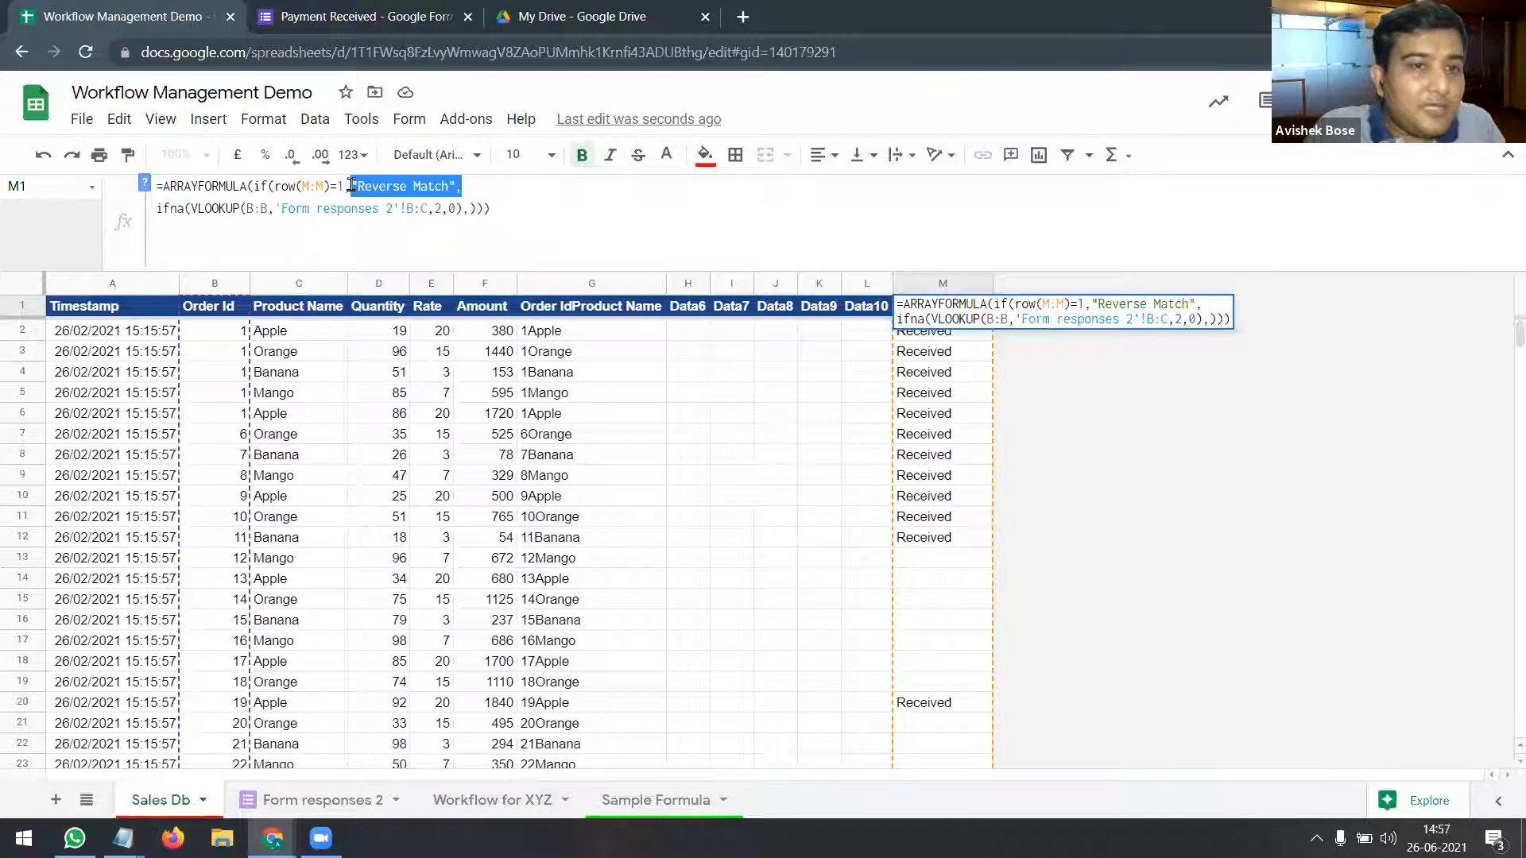
{"action": "left_click", "coordinate": [451, 187]}
{"action": "left_click", "coordinate": [414, 187]}
{"action": "key", "text": "BackSpace"}
{"action": "key", "text": "BackSpace"}
{"action": "key", "text": "BackSpace"}
{"action": "key", "text": "BackSpace"}
{"action": "key", "text": "BackSpace"}
{"action": "key", "text": "BackSpace"}
{"action": "key", "text": "BackSpace"}
{"action": "key", "text": "BackSpace"}
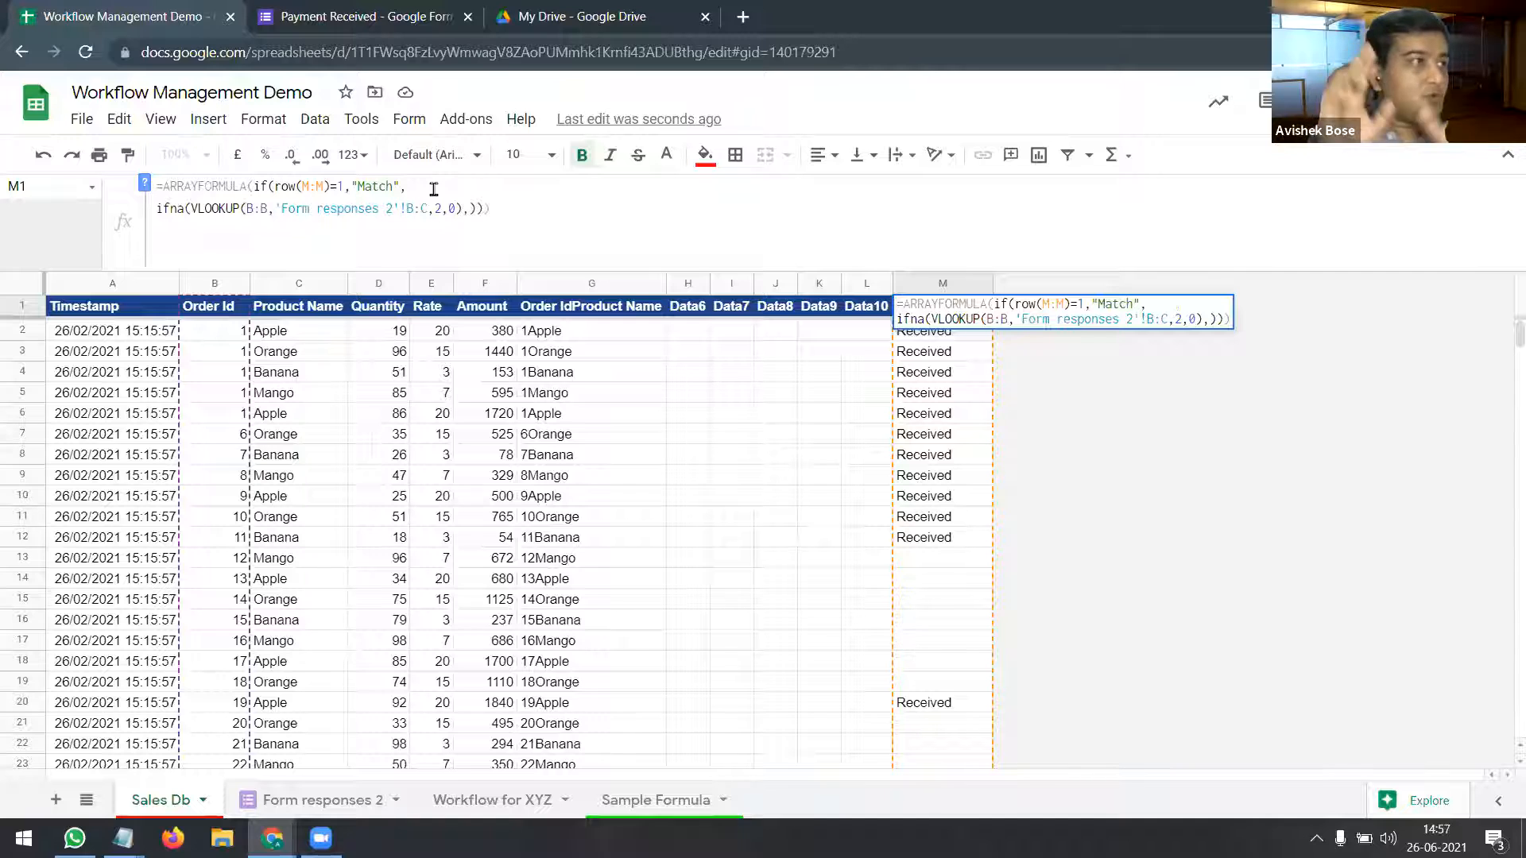
{"action": "key", "text": "Return"}
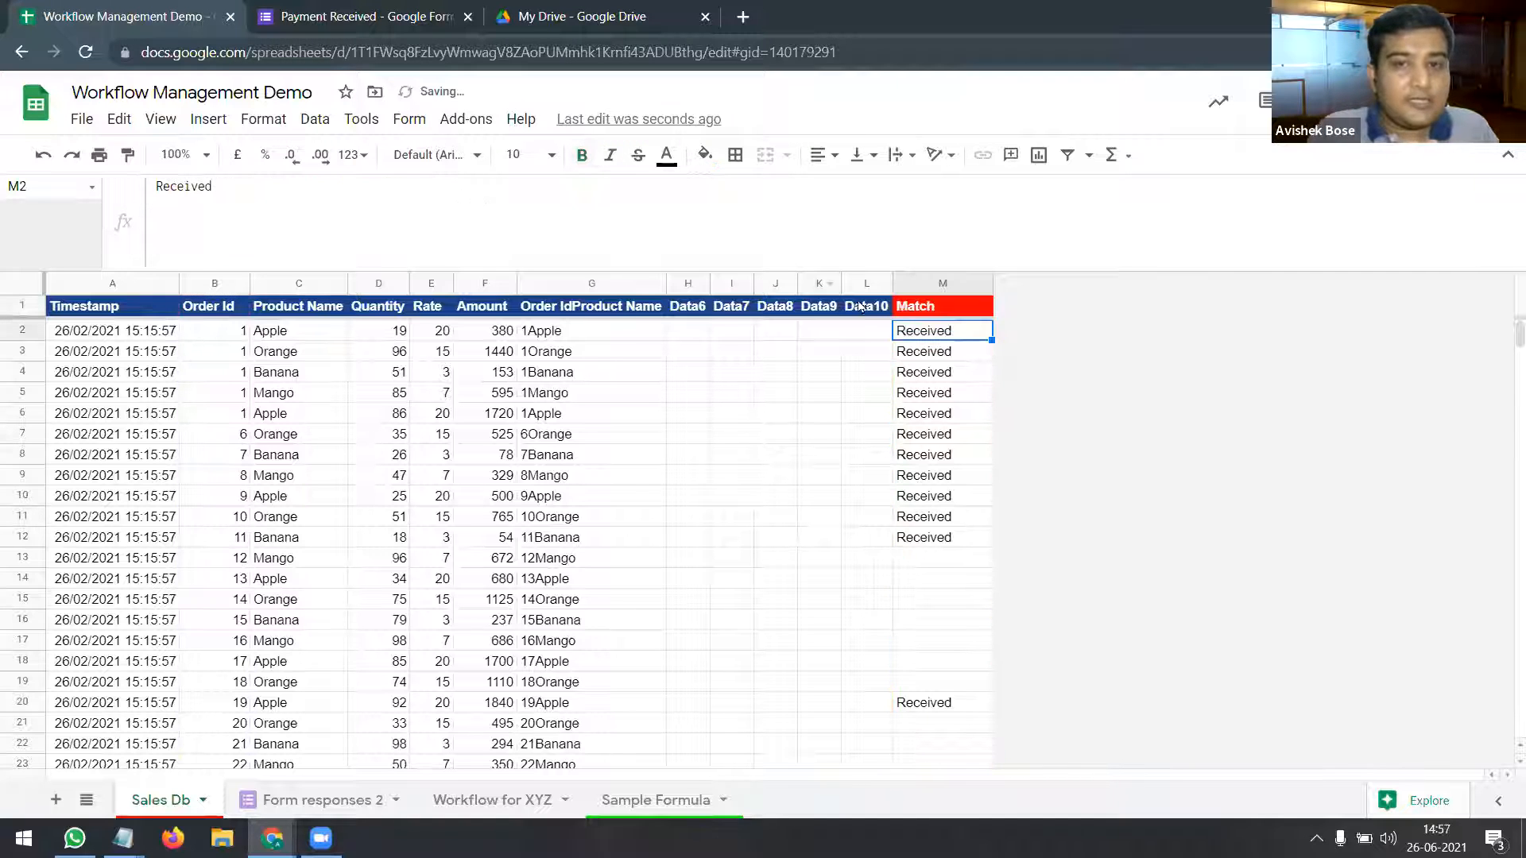
{"action": "left_click", "coordinate": [922, 306]}
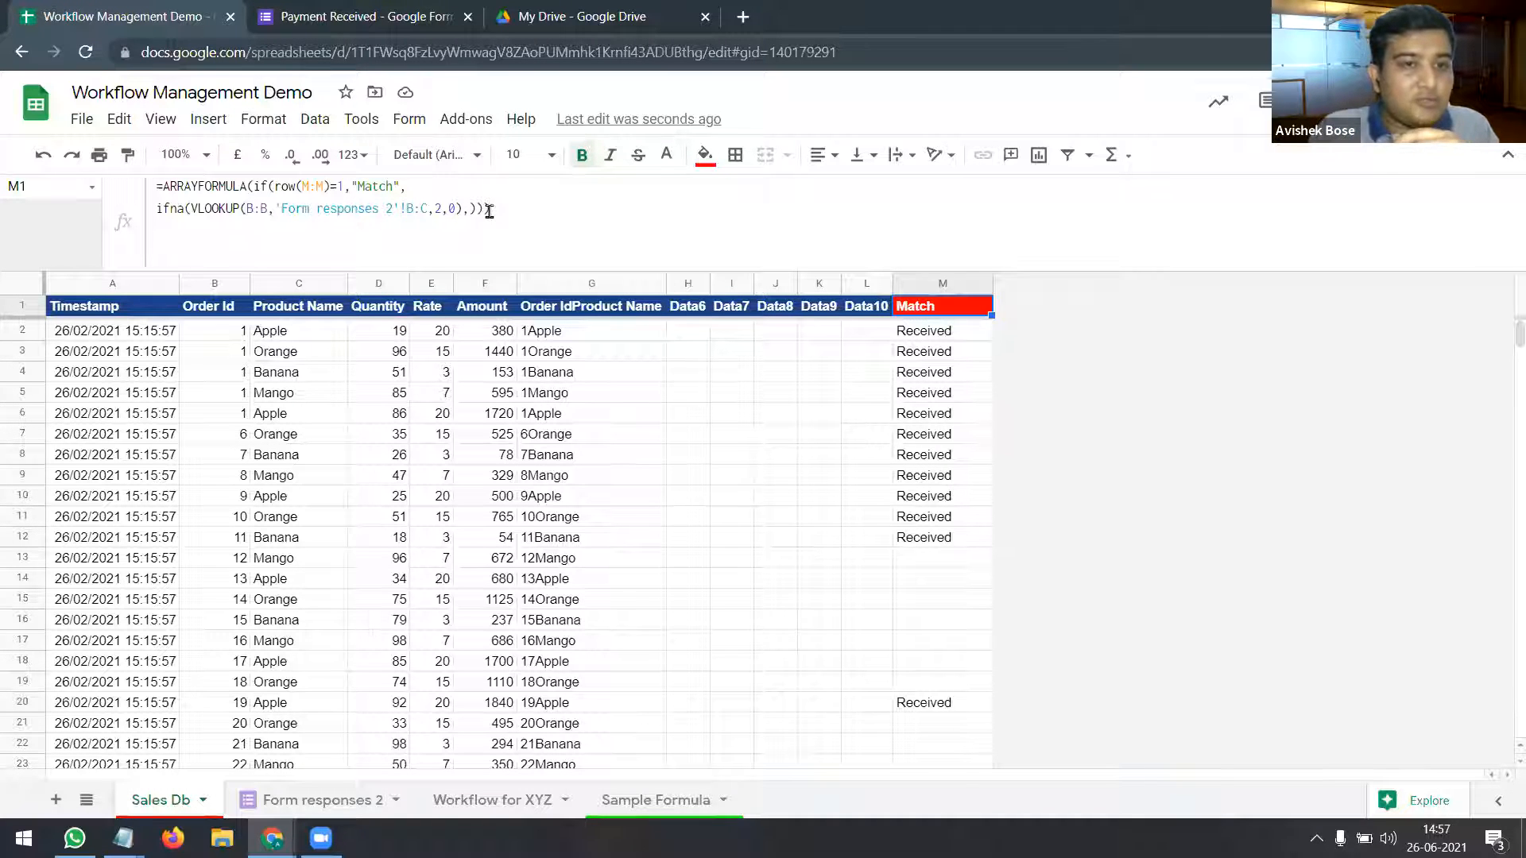
{"action": "left_click_drag", "start_coordinate": [469, 210], "coordinate": [195, 210]}
{"action": "left_click", "coordinate": [253, 209]}
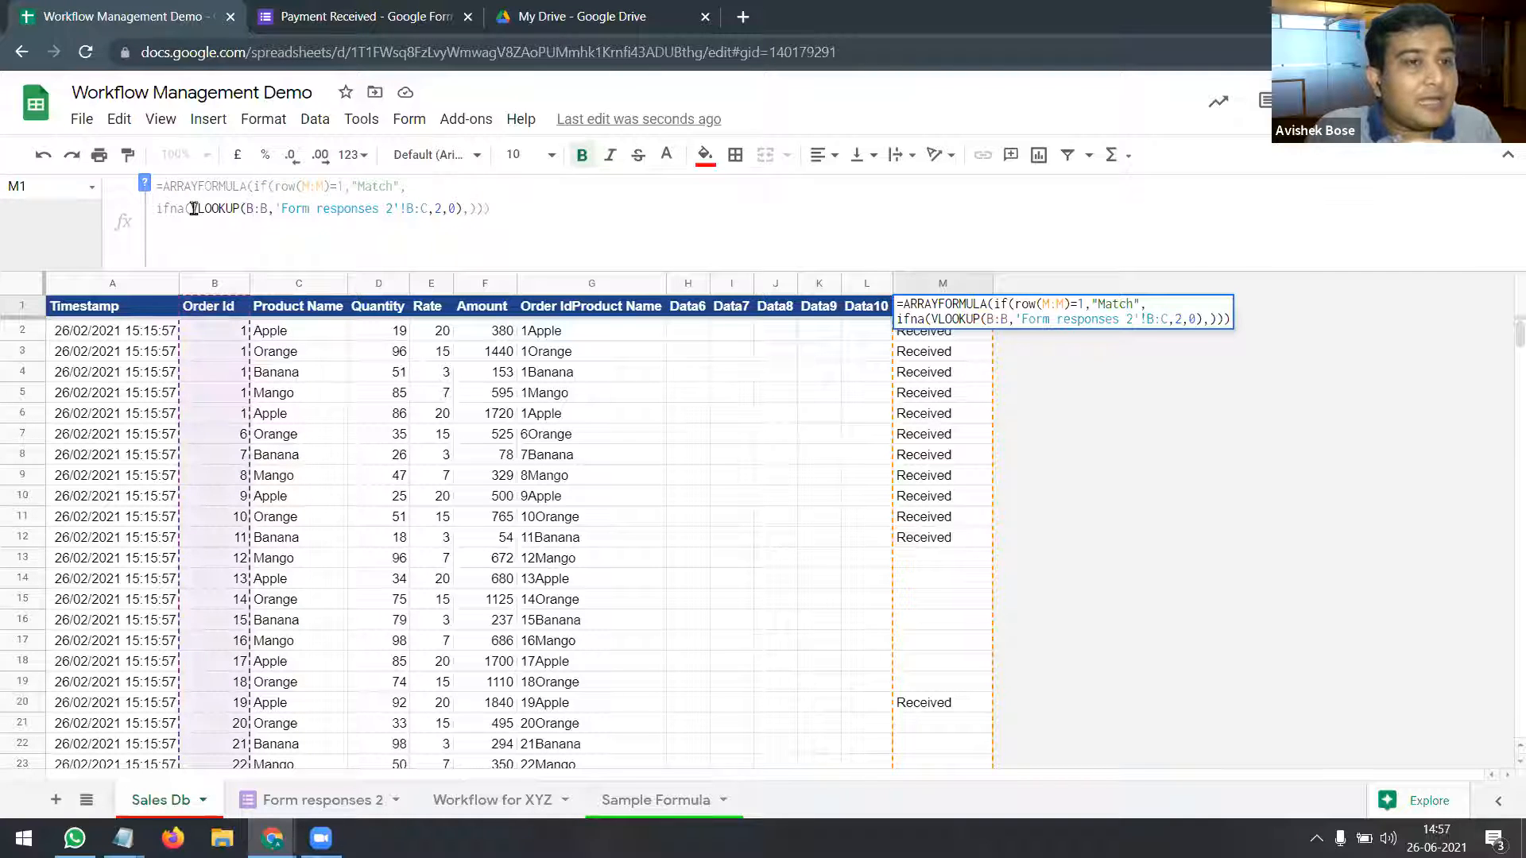
{"action": "left_click_drag", "start_coordinate": [191, 210], "coordinate": [269, 209]}
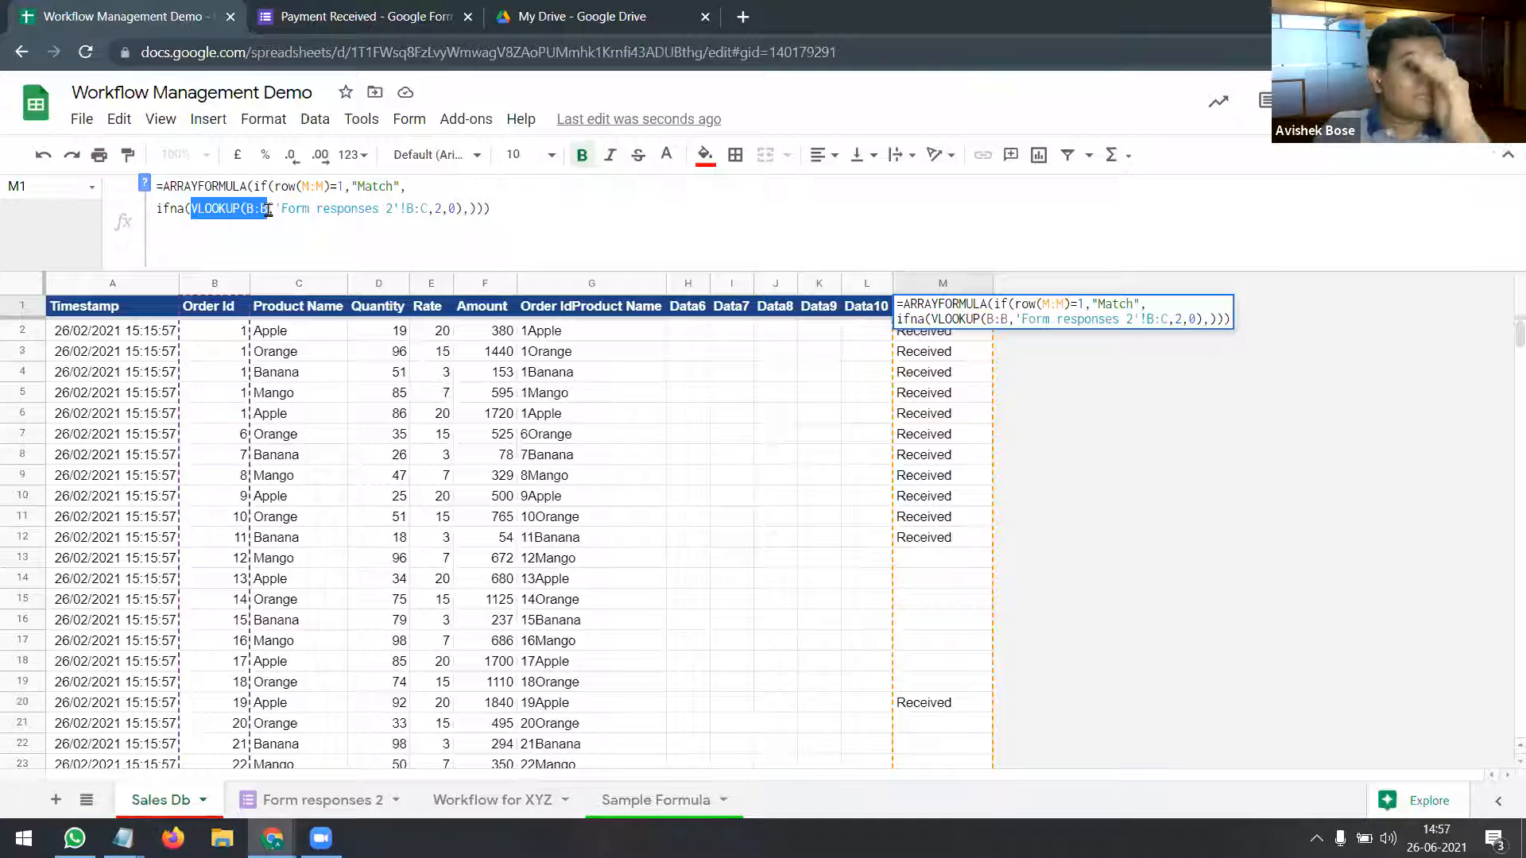
{"action": "left_click_drag", "start_coordinate": [269, 211], "coordinate": [248, 209]}
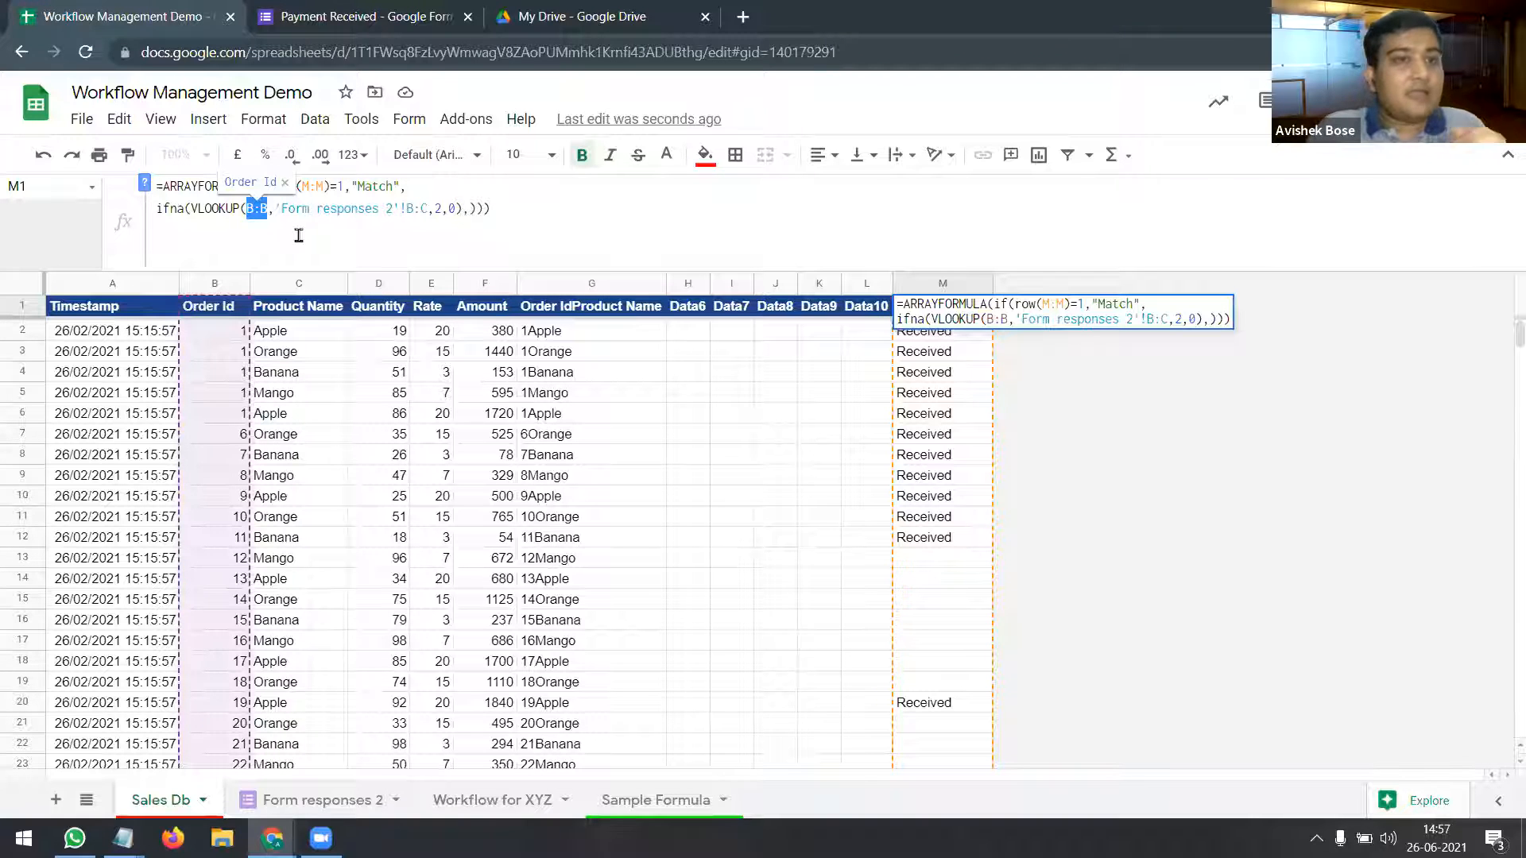
{"action": "left_click", "coordinate": [427, 208]}
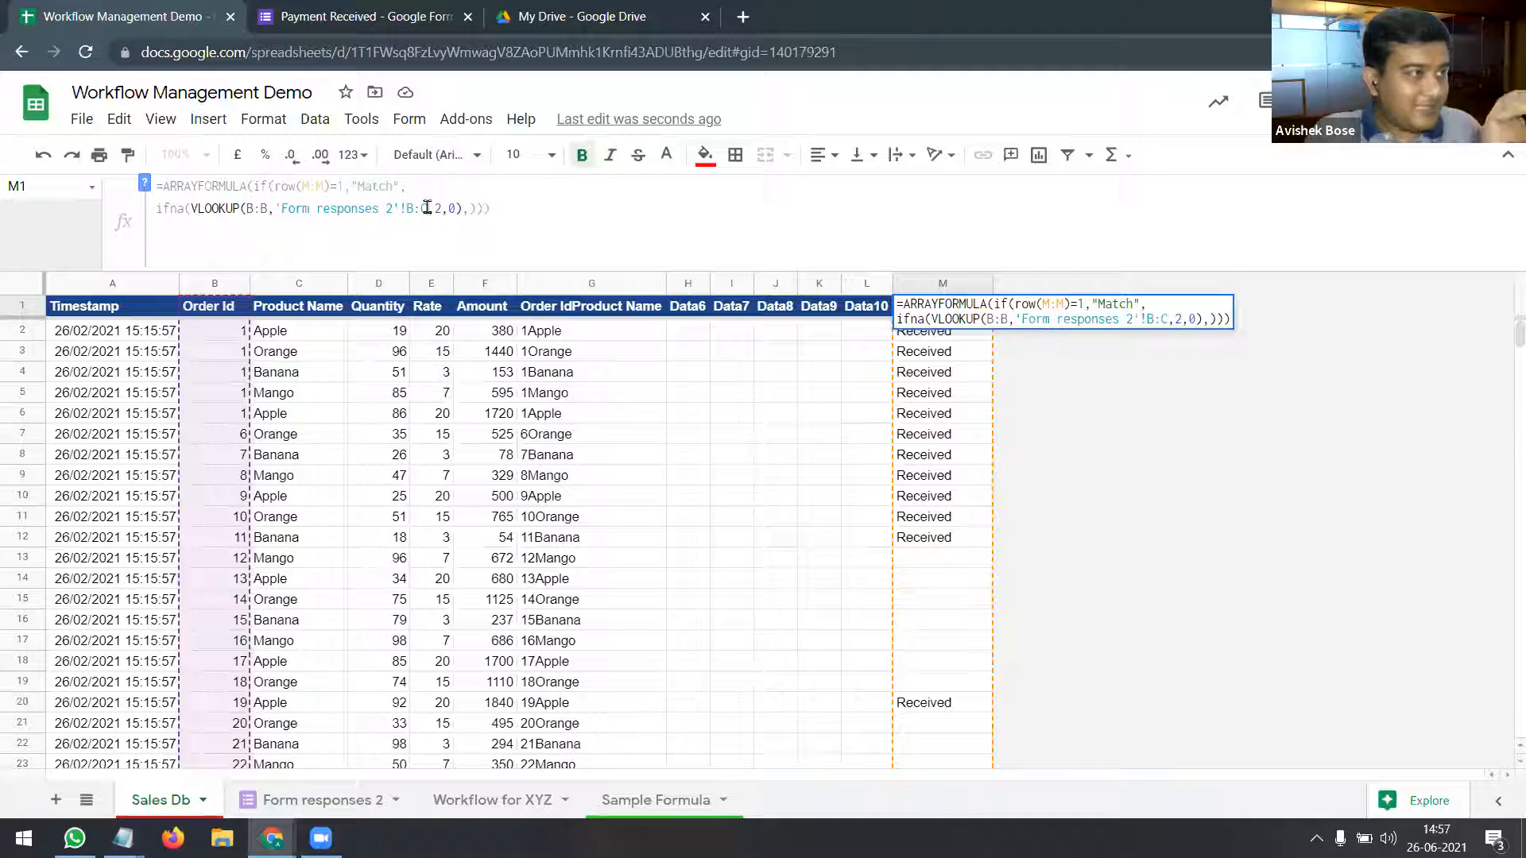
{"action": "left_click_drag", "start_coordinate": [427, 207], "coordinate": [281, 208]}
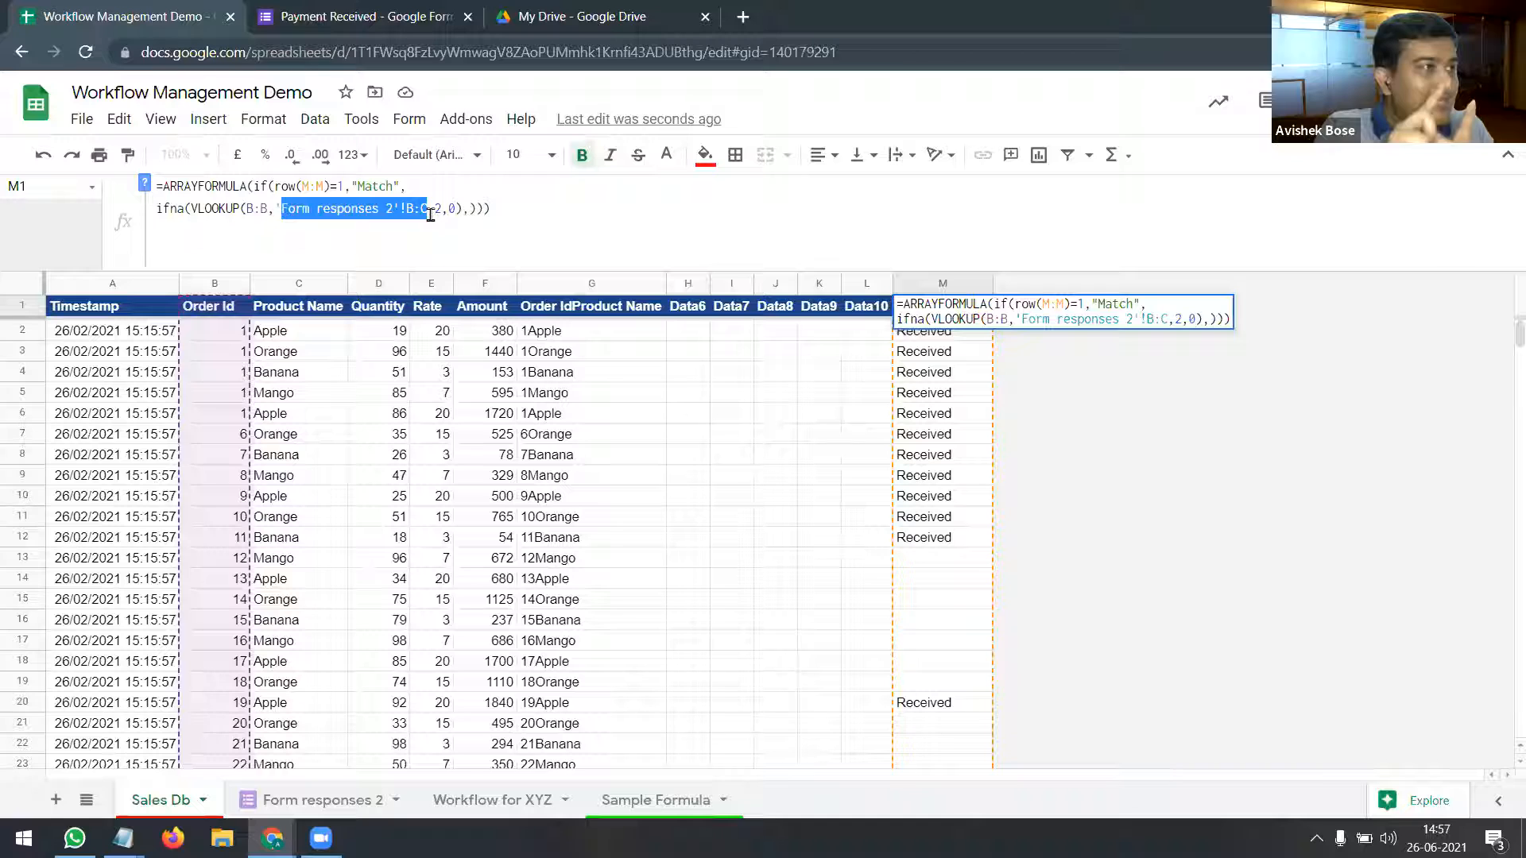
{"action": "key", "text": "Escape"}
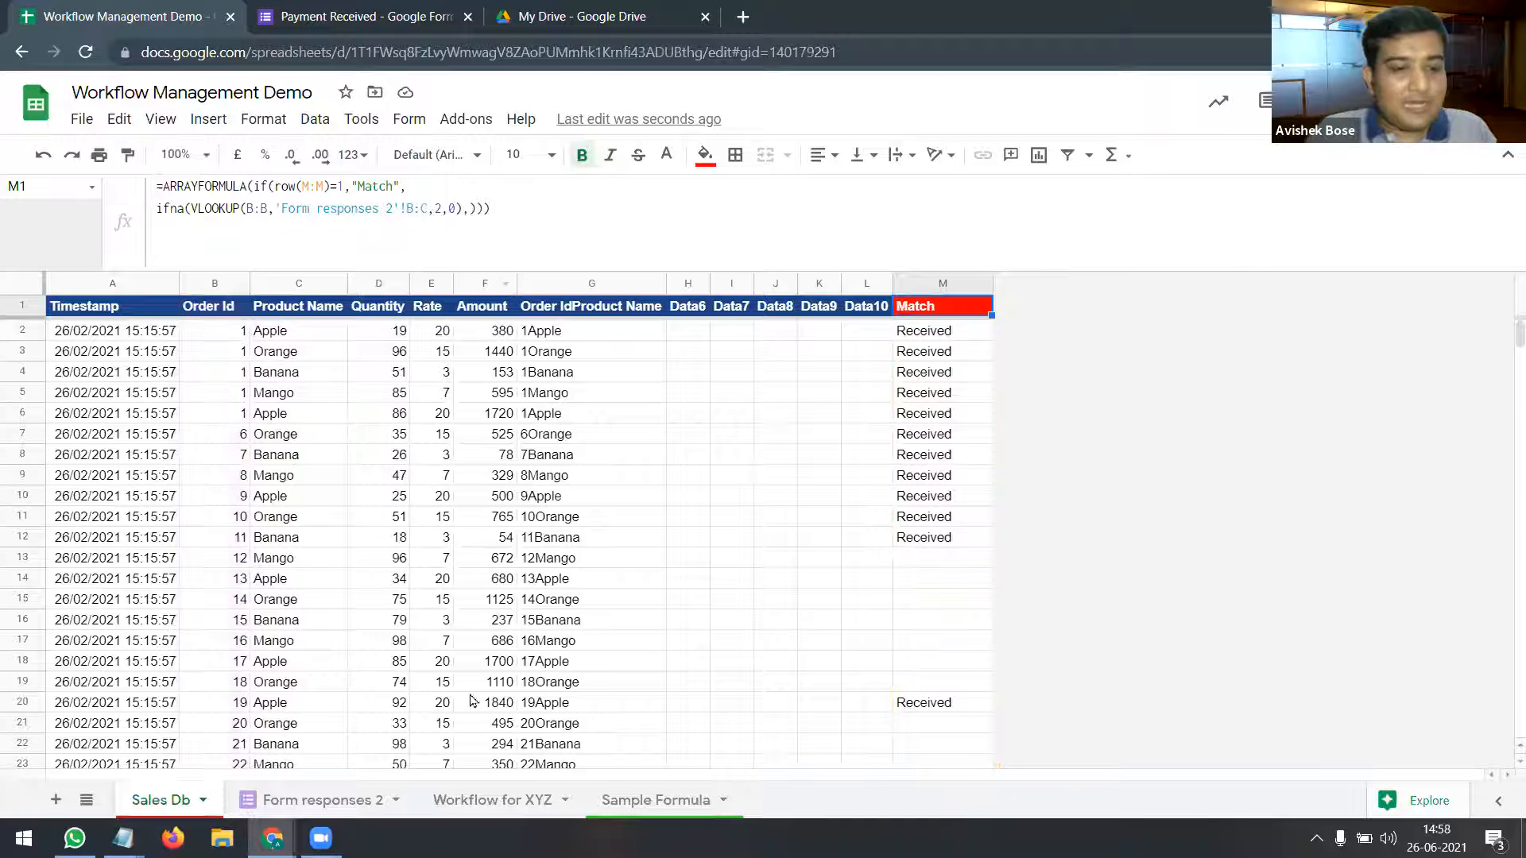
{"action": "left_click", "coordinate": [309, 808]}
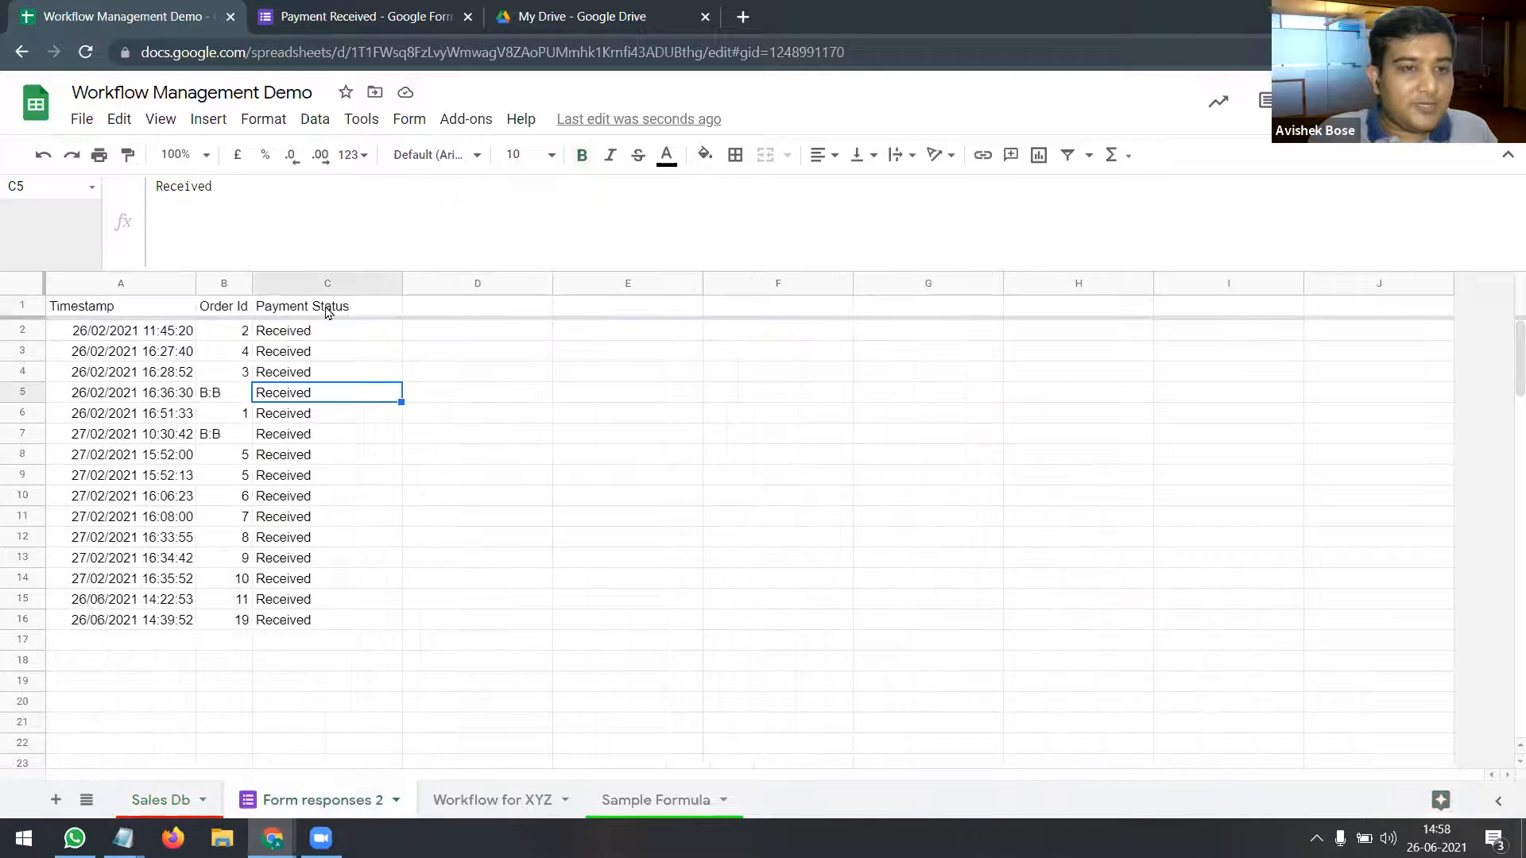
Step: Compare Form responses 2's Order Id and Payment Status columns against Sales Db Order Ids up to 16
{"action": "left_click", "coordinate": [224, 283]}
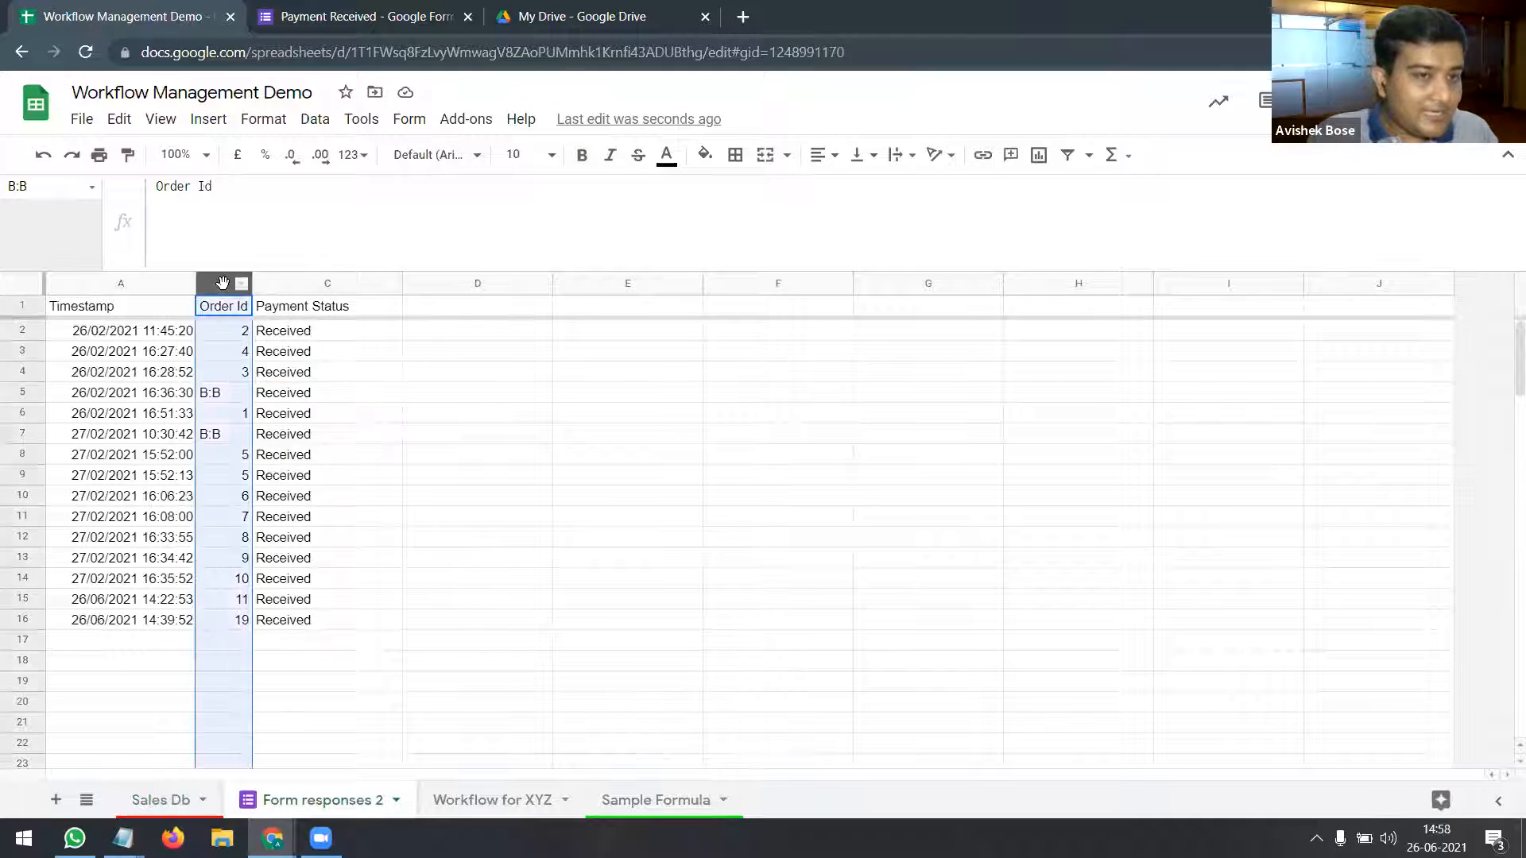
{"action": "left_click", "coordinate": [318, 282]}
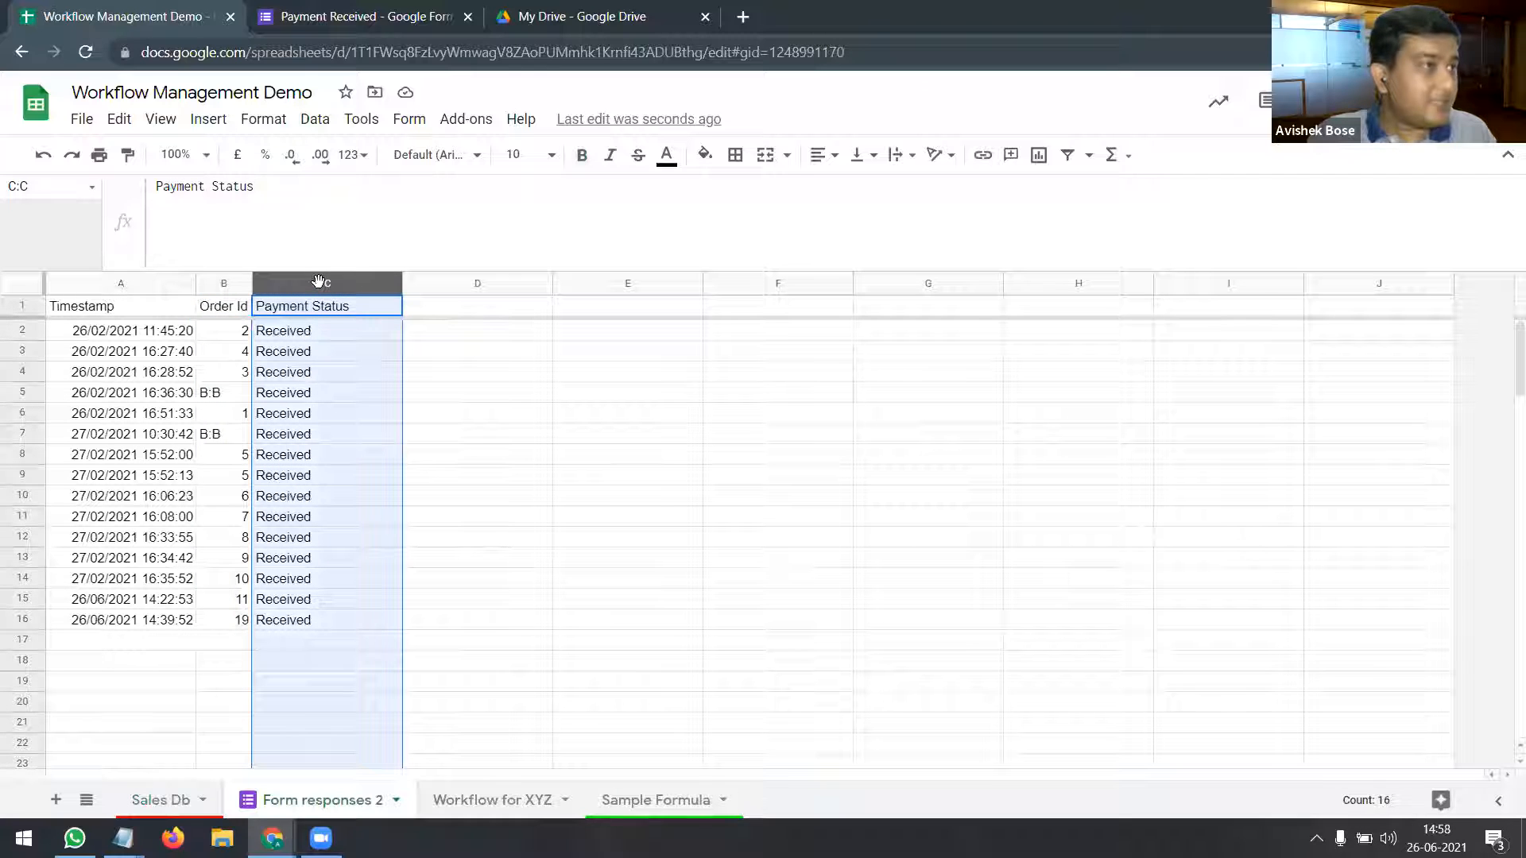
{"action": "left_click", "coordinate": [176, 799]}
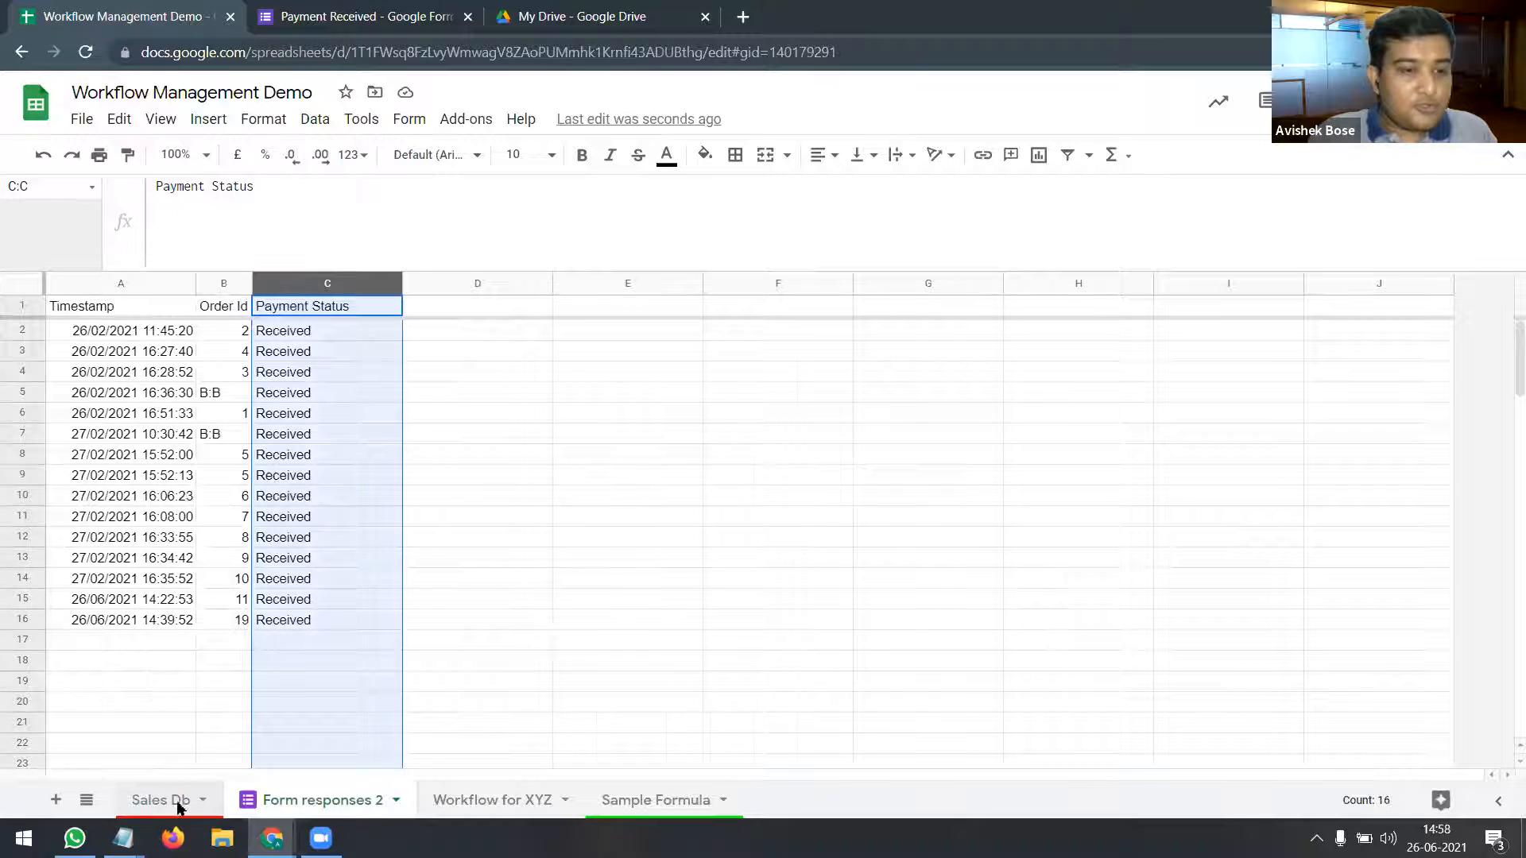
{"action": "left_click", "coordinate": [225, 350]}
{"action": "left_click", "coordinate": [227, 372]}
{"action": "left_click", "coordinate": [227, 434]}
{"action": "left_click", "coordinate": [219, 641]}
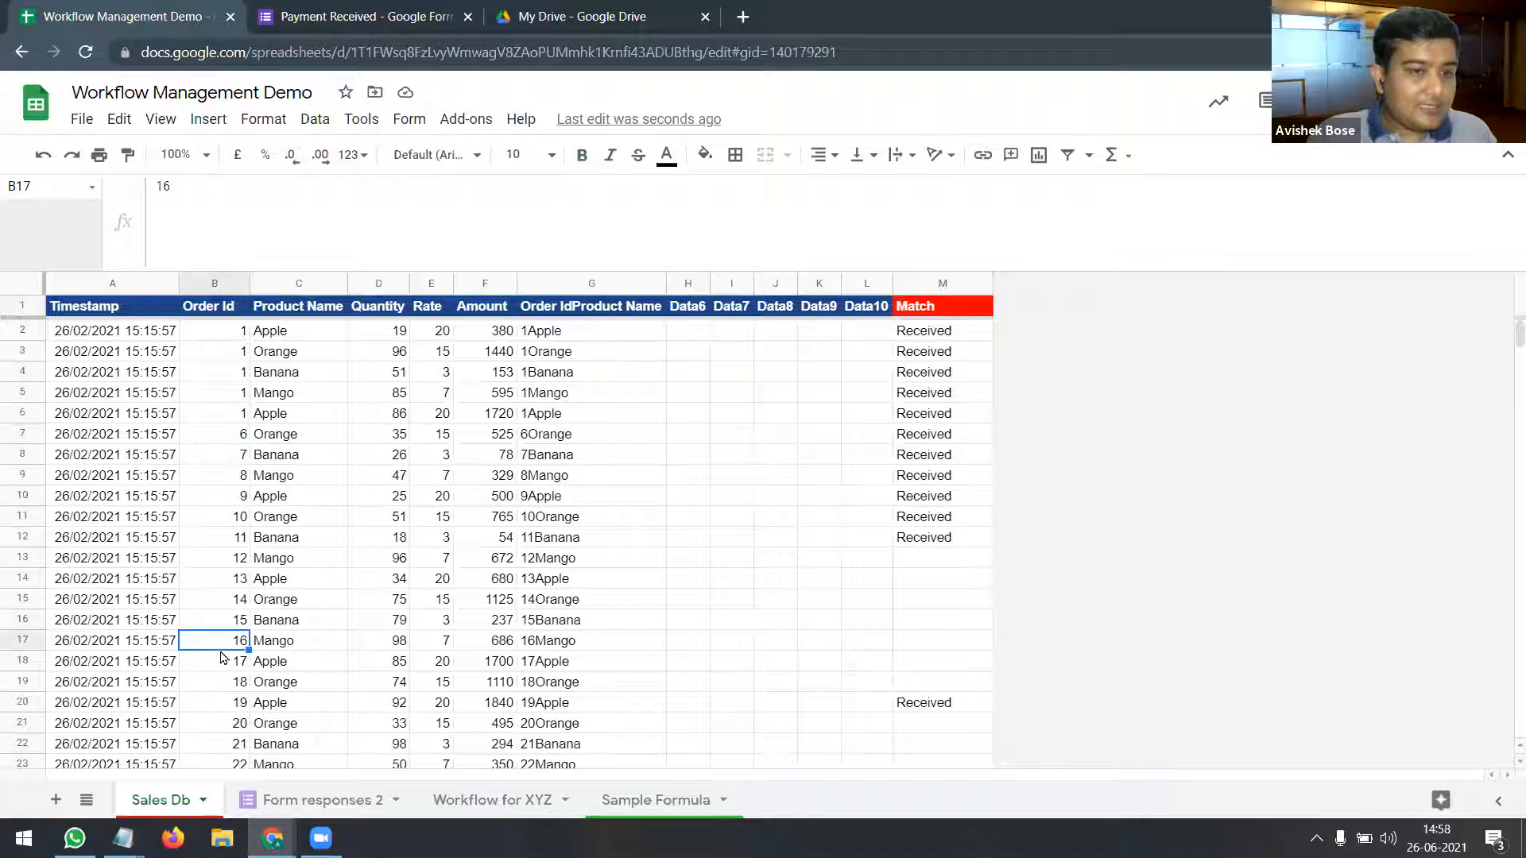
Step: Check the paid Order Ids in Form responses 2 B2:B13, then select the Sales Db Match header M1
{"action": "left_click", "coordinate": [335, 795]}
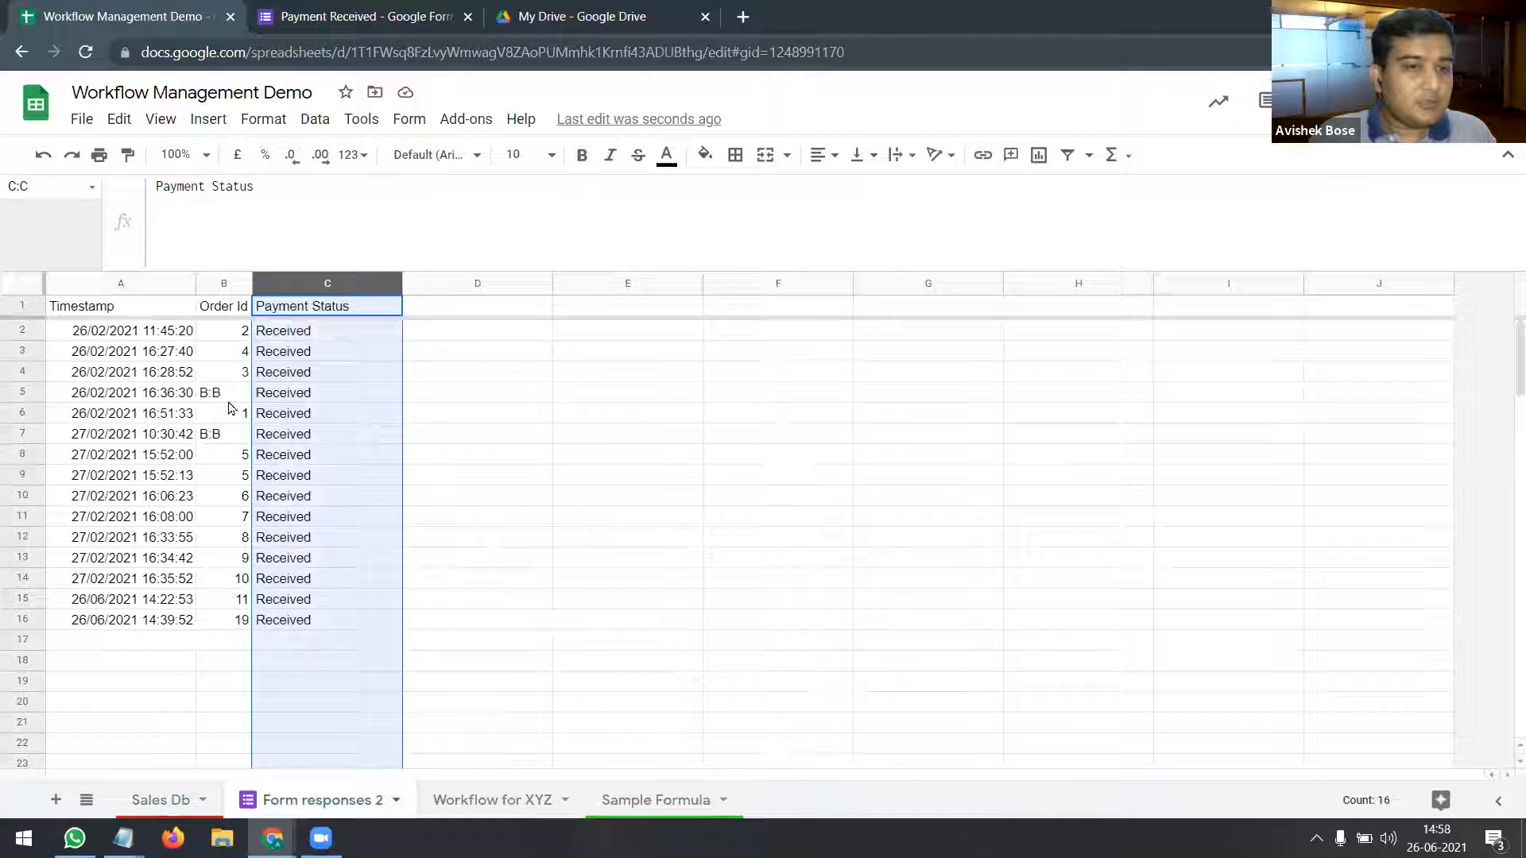
{"action": "left_click_drag", "start_coordinate": [231, 331], "coordinate": [231, 561]}
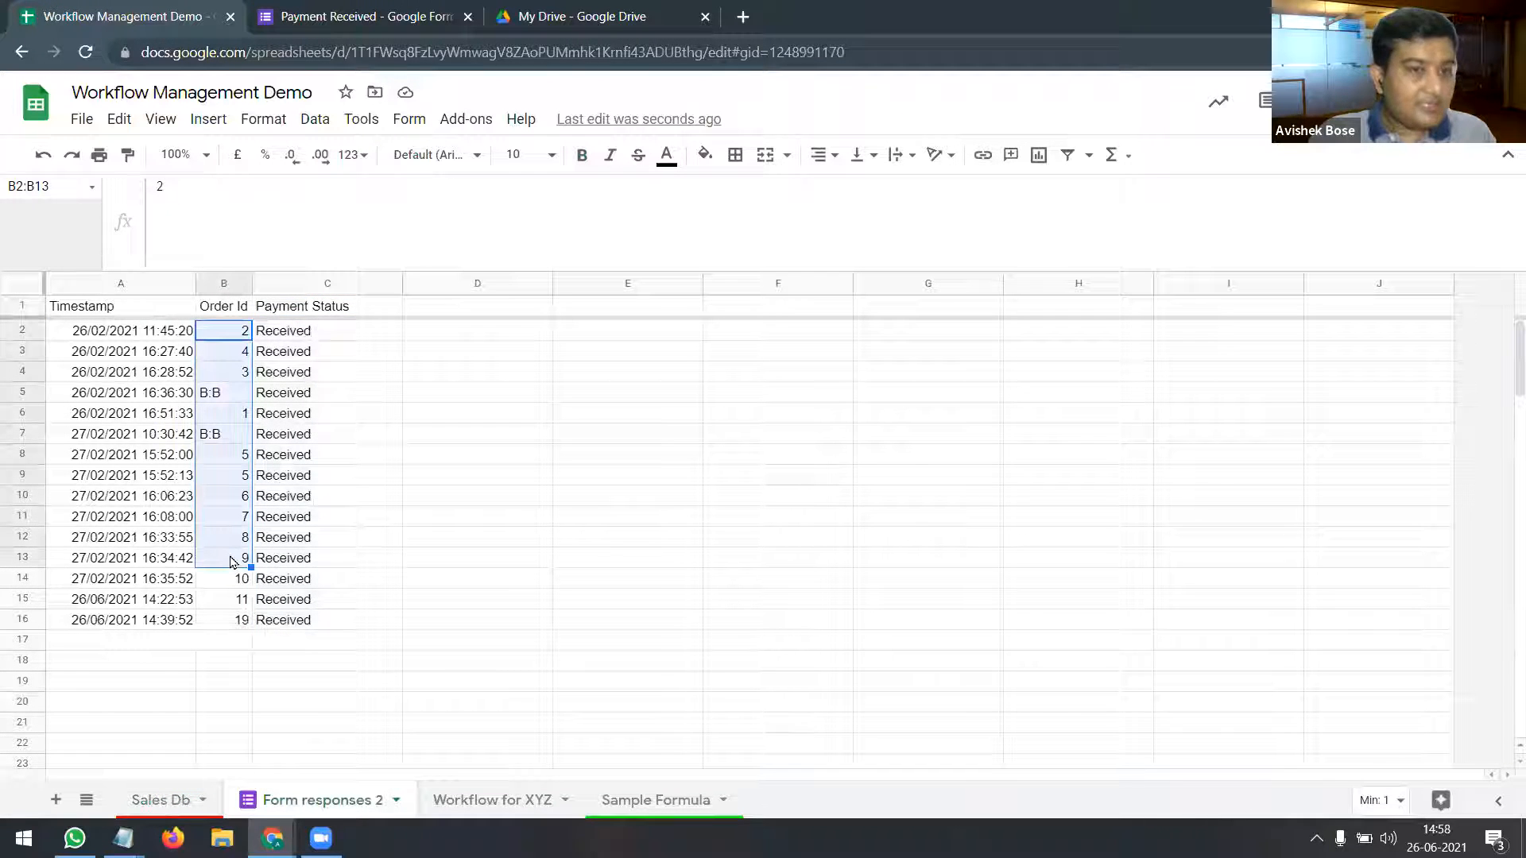
{"action": "left_click", "coordinate": [282, 527]}
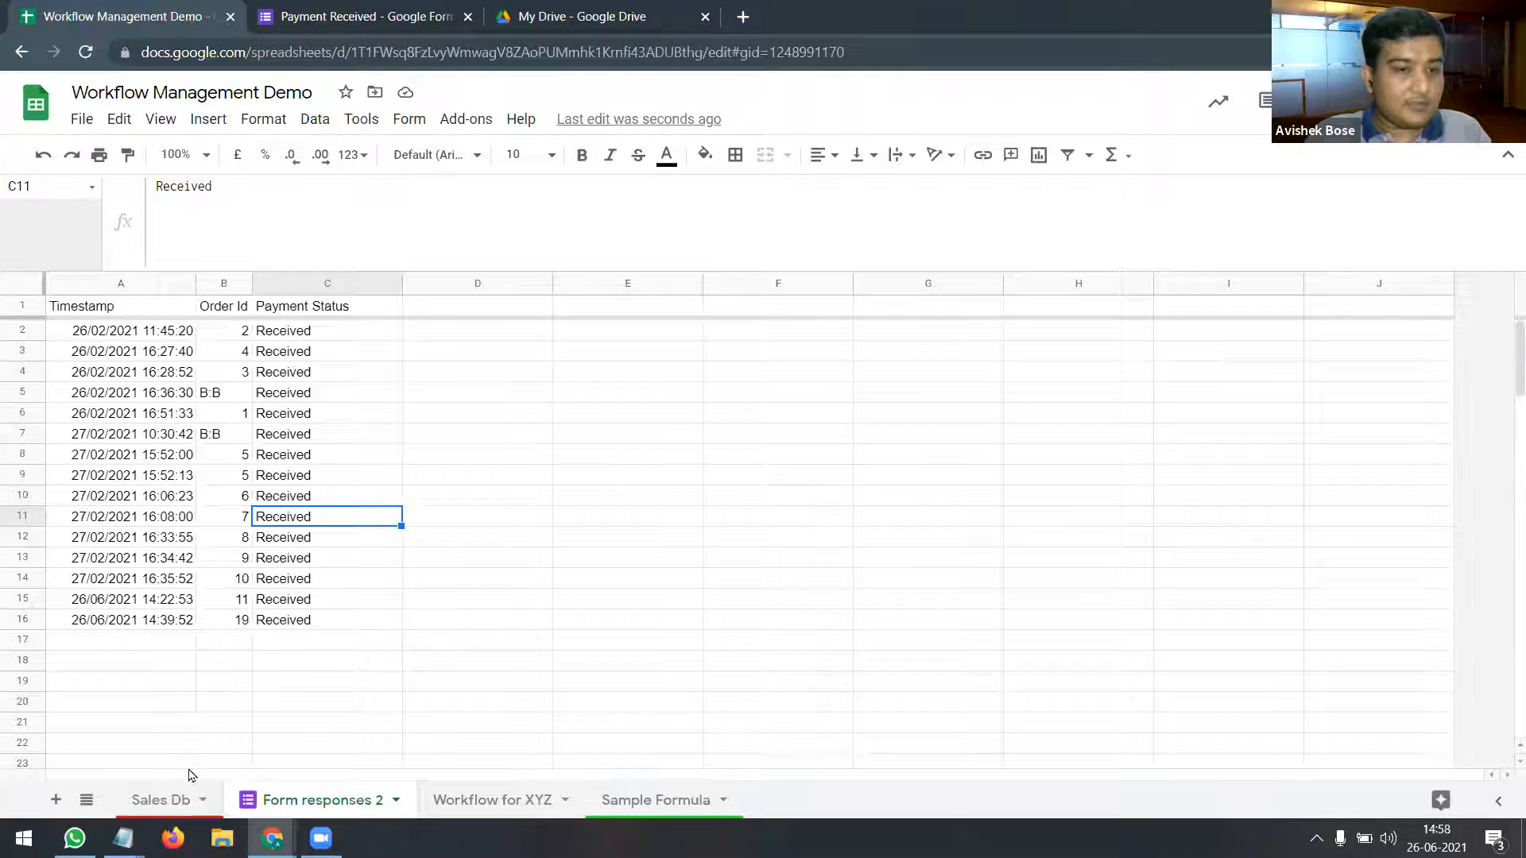
{"action": "left_click", "coordinate": [186, 799]}
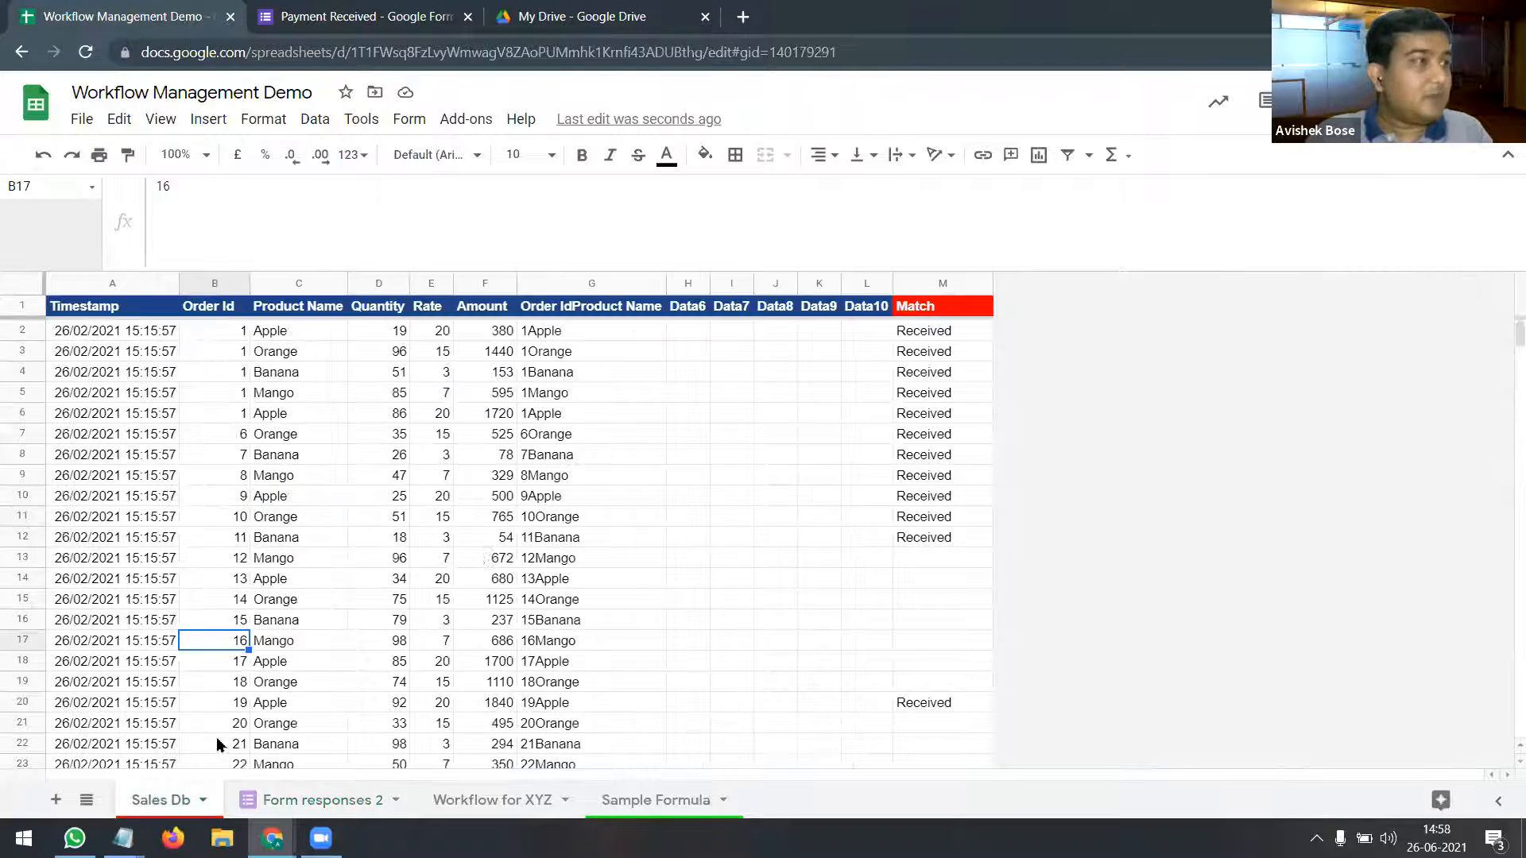
{"action": "left_click", "coordinate": [940, 308]}
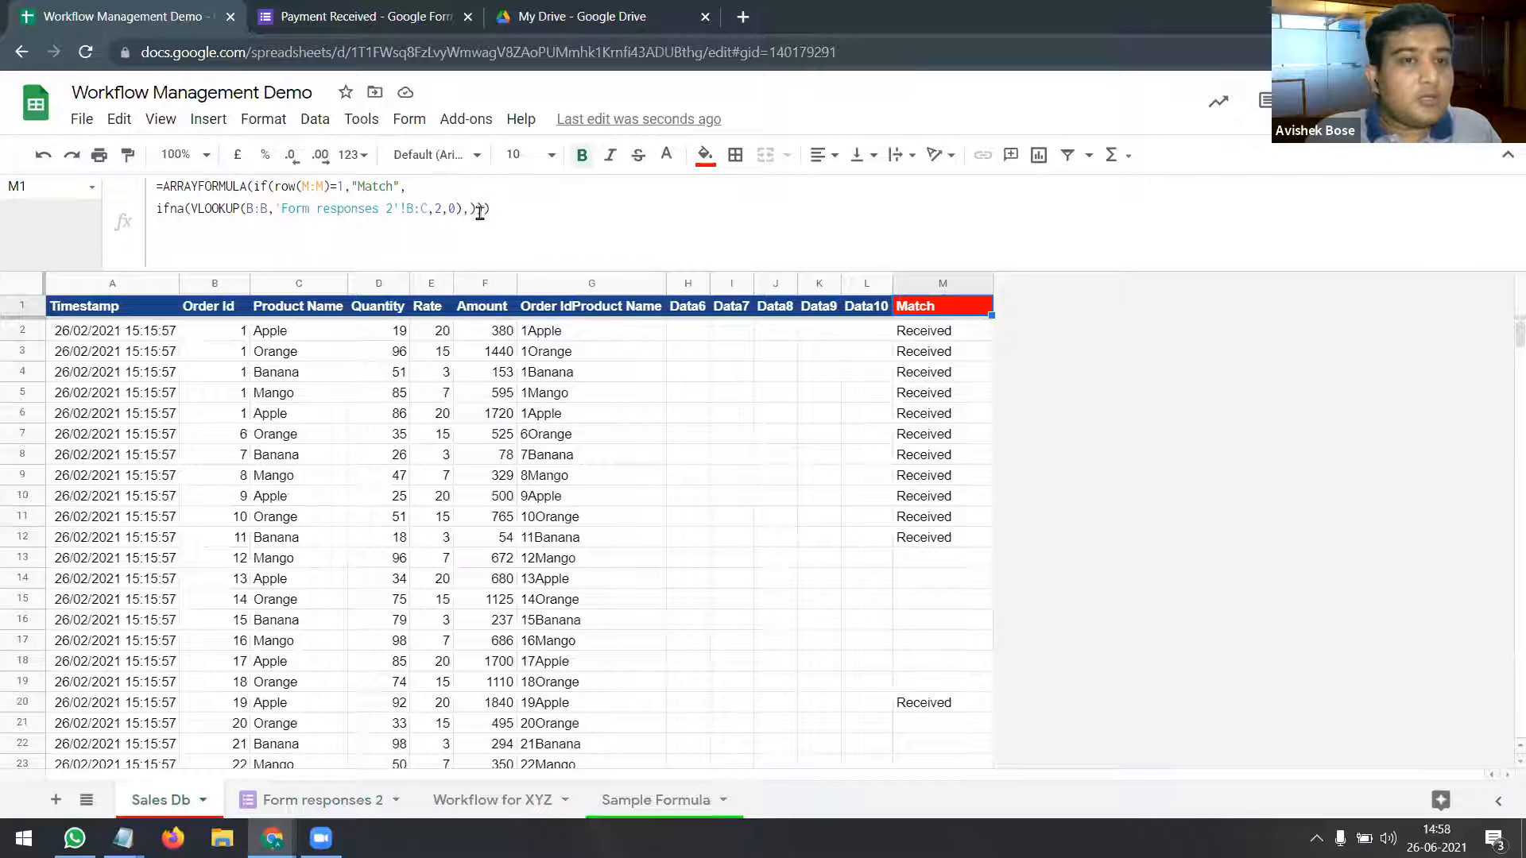
Step: Cancel the unfinished edit to M1's Match formula without changes and select cell K5
{"action": "left_click_drag", "start_coordinate": [472, 208], "coordinate": [155, 208]}
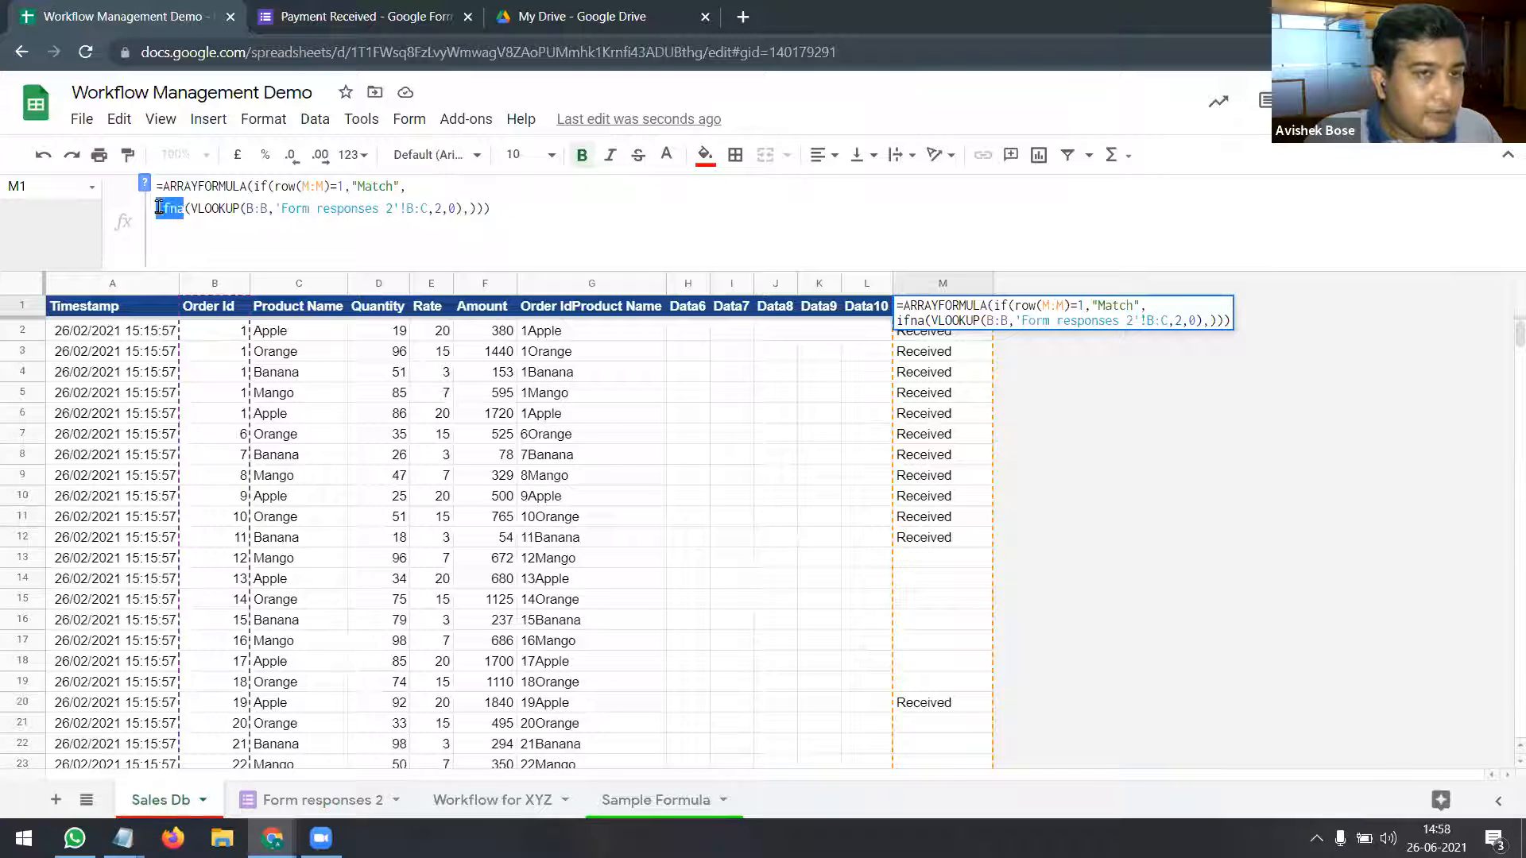
{"action": "left_click", "coordinate": [474, 209]}
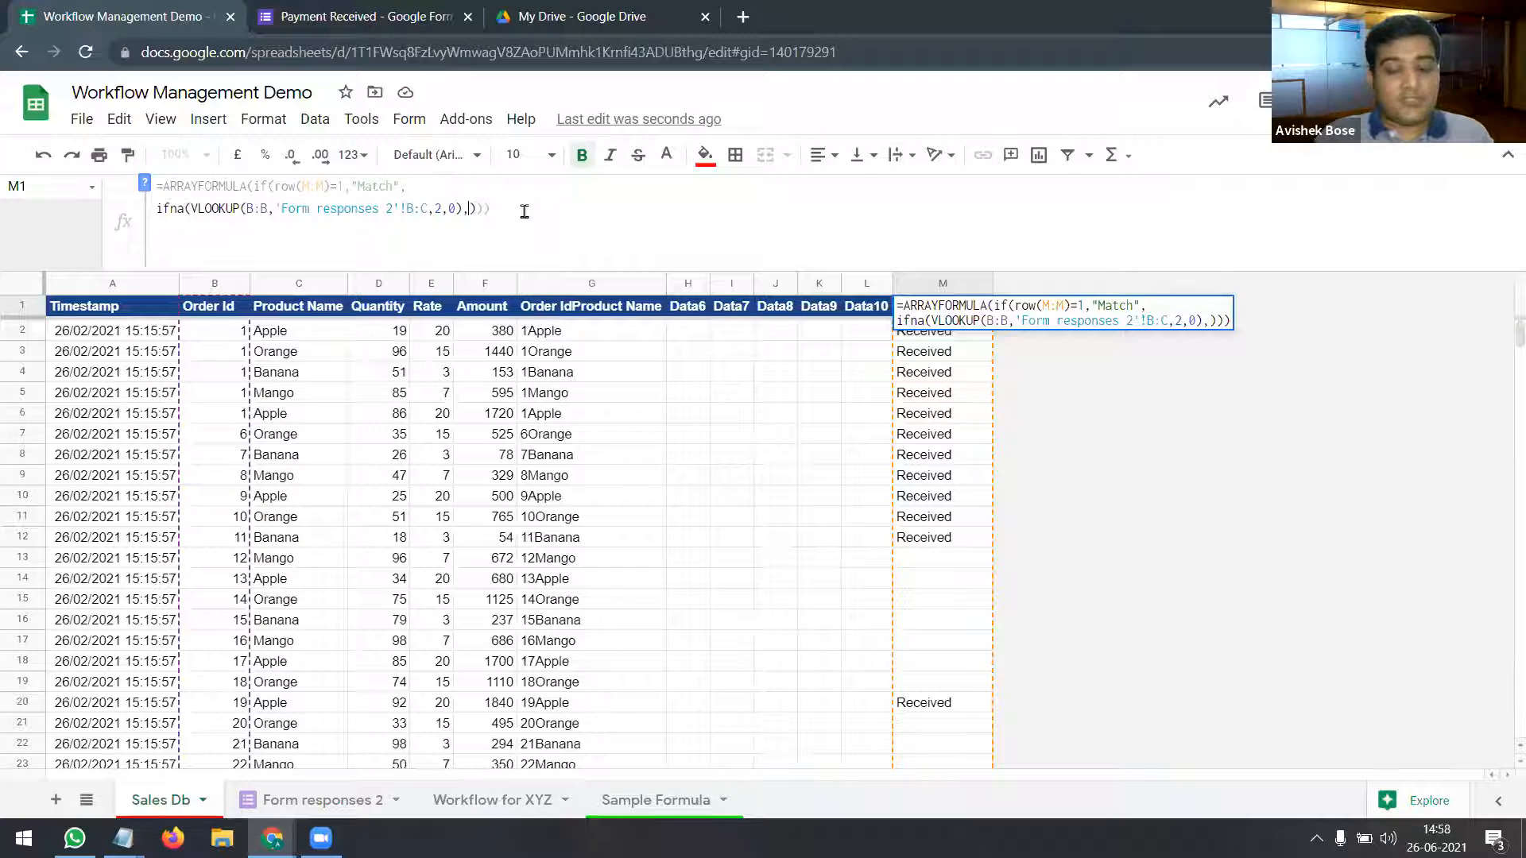
{"action": "type", "text": "\"\""}
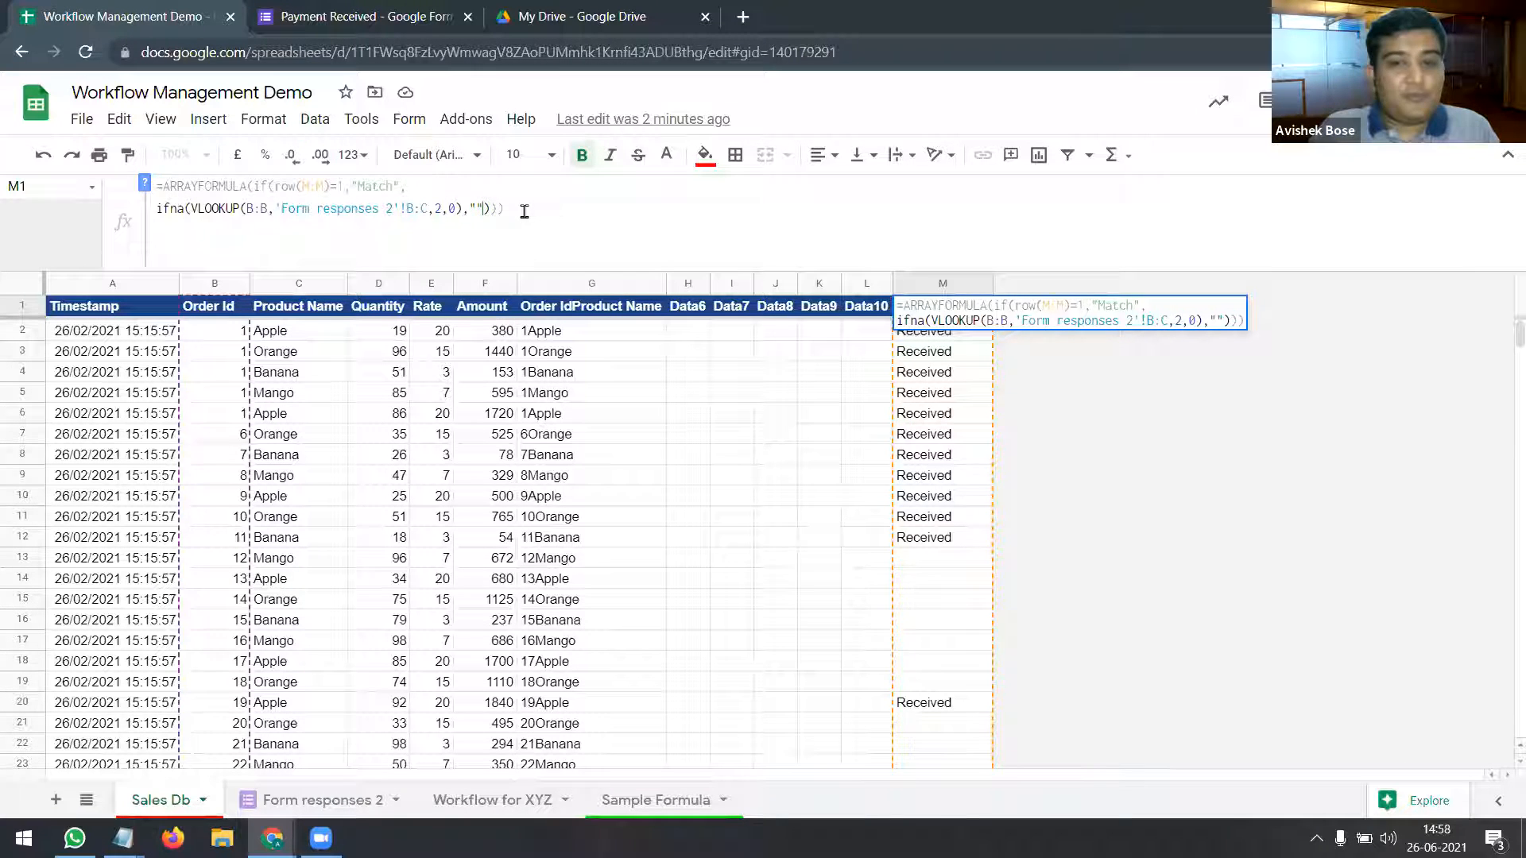
{"action": "key", "text": "Escape"}
{"action": "left_click", "coordinate": [805, 397]}
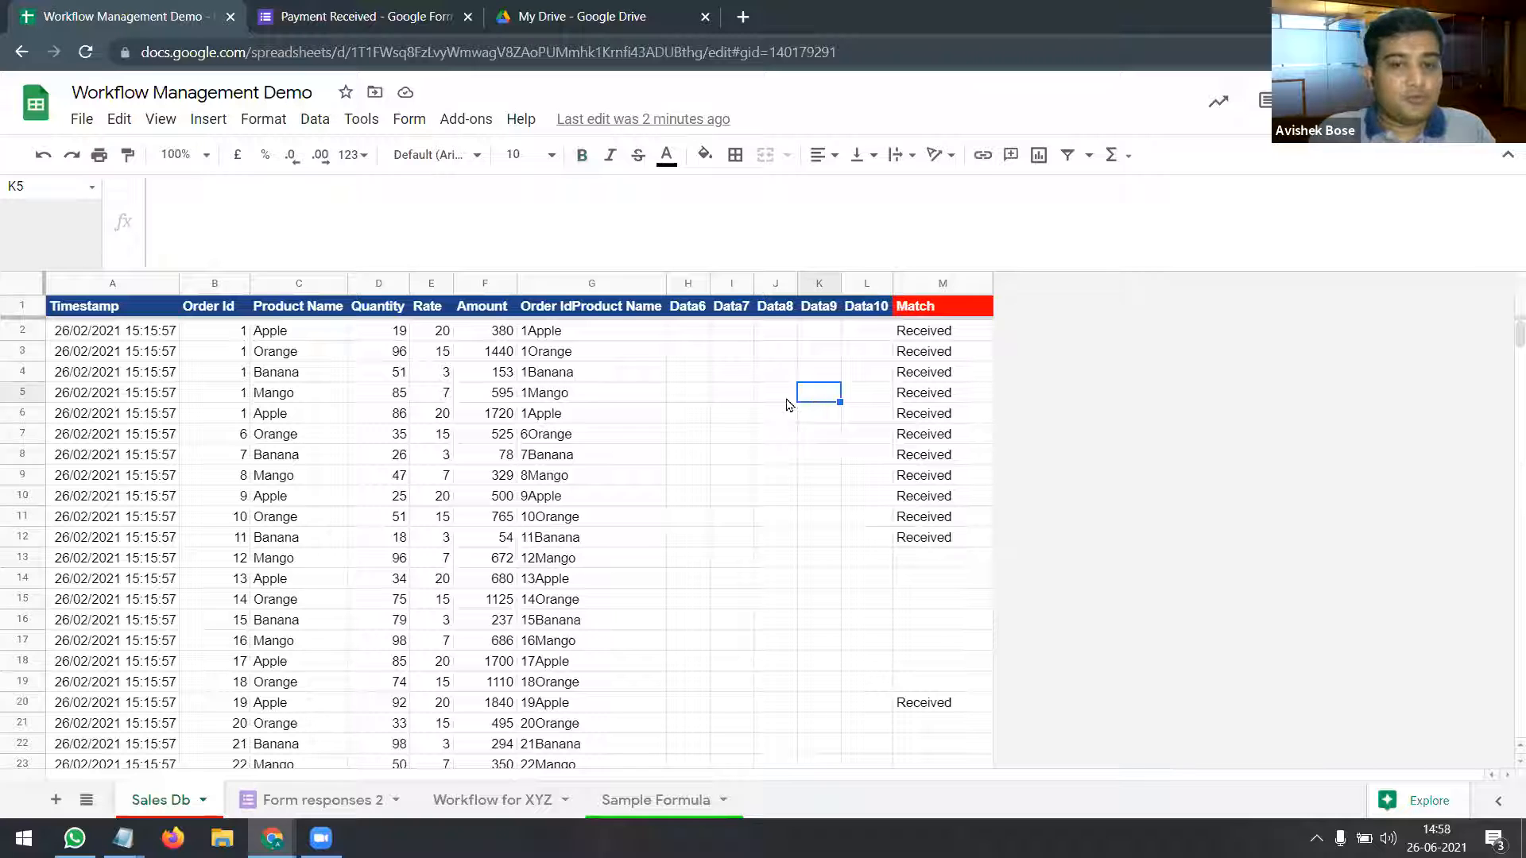
Step: Enter =COUNT(M:M) in K5, then change it to =COUNTA(M:M) so it returns 13
{"action": "type", "text": "=c"}
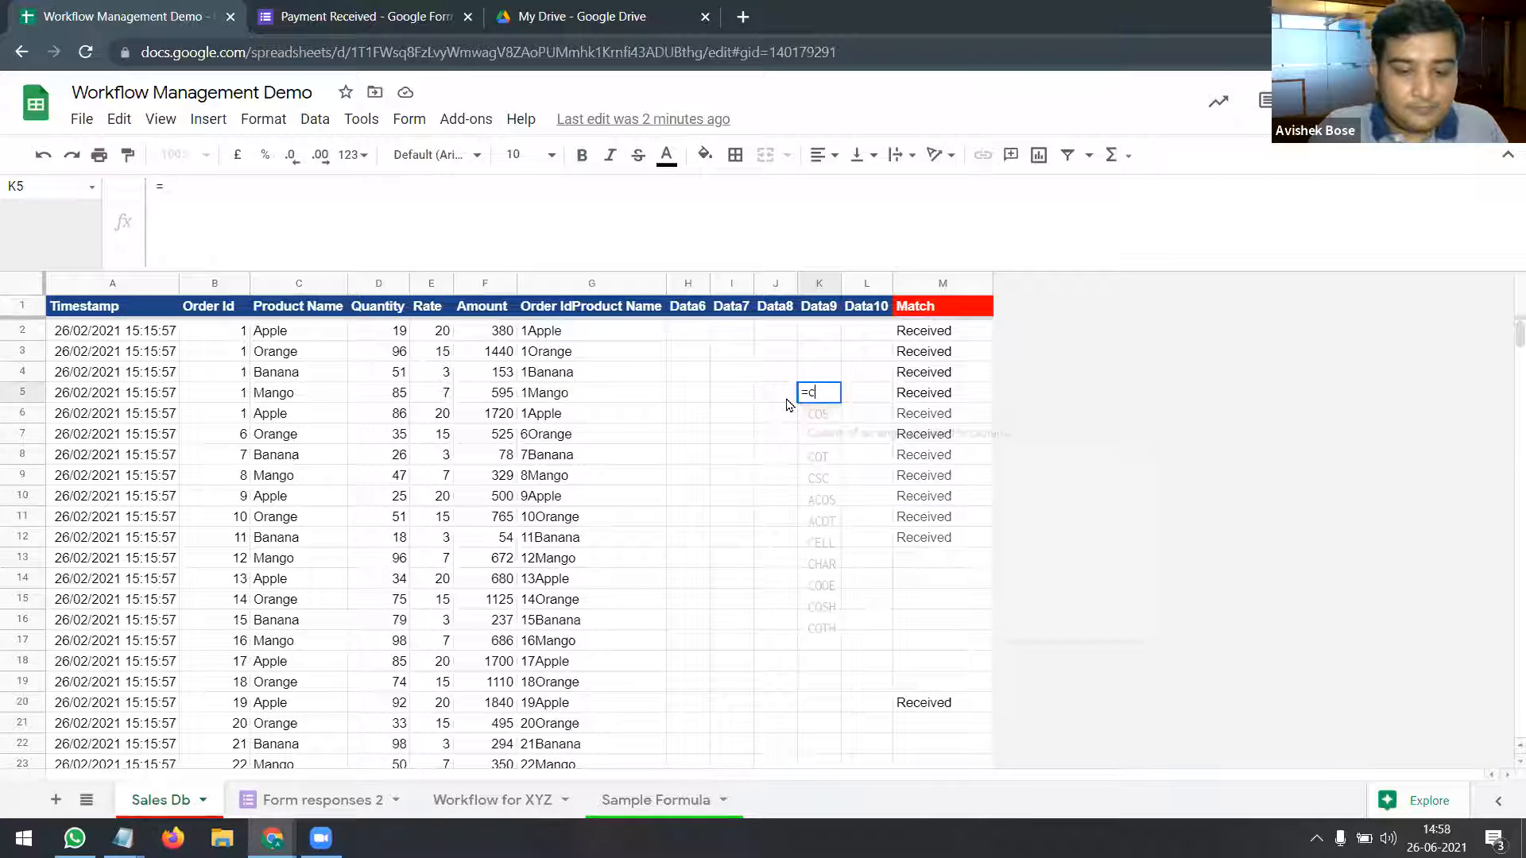
{"action": "type", "text": "ount("}
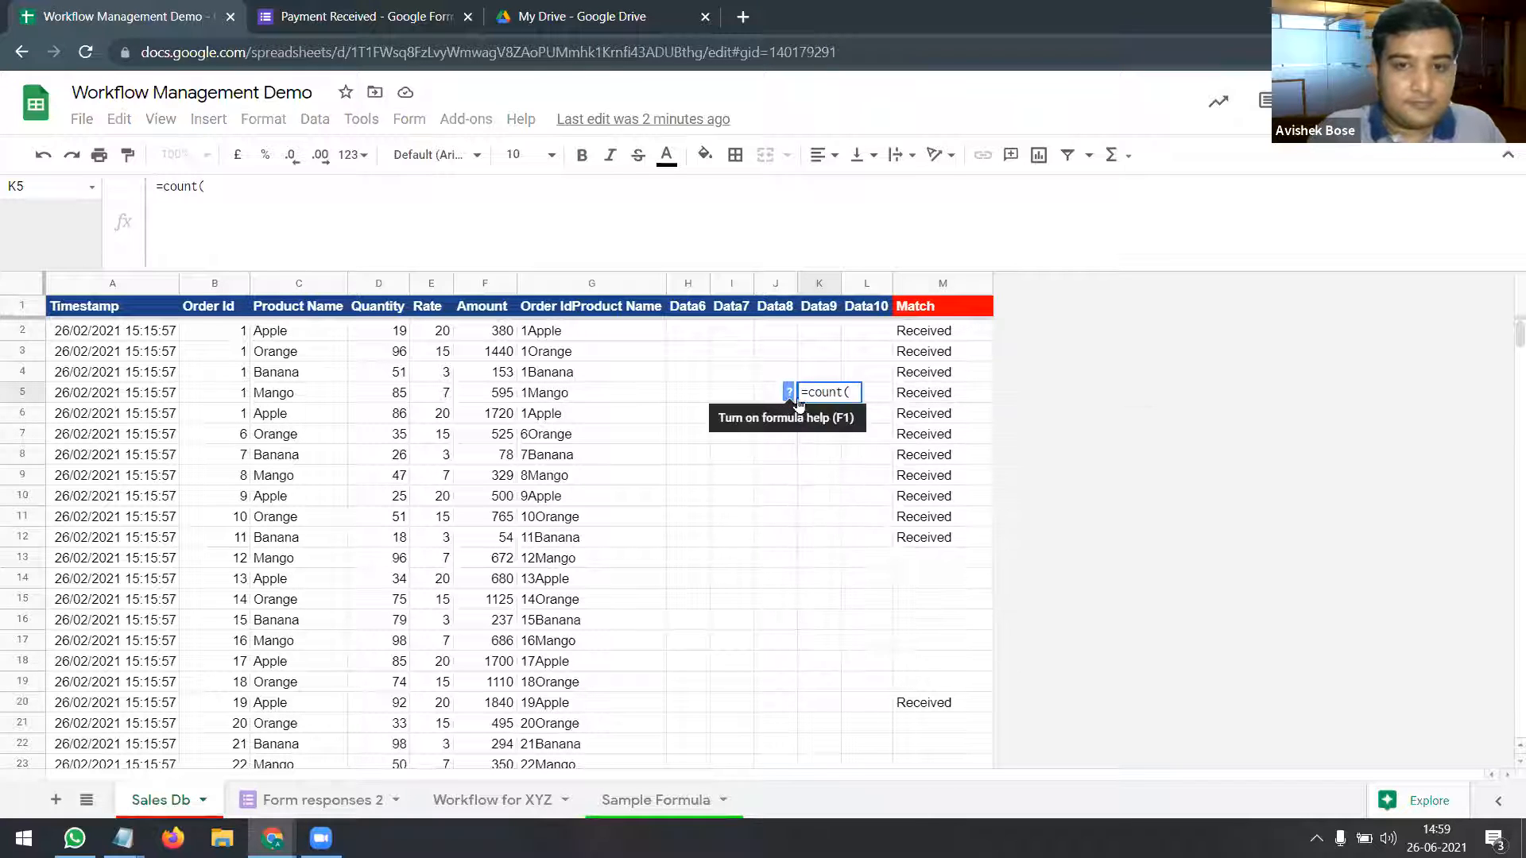
{"action": "left_click", "coordinate": [922, 283]}
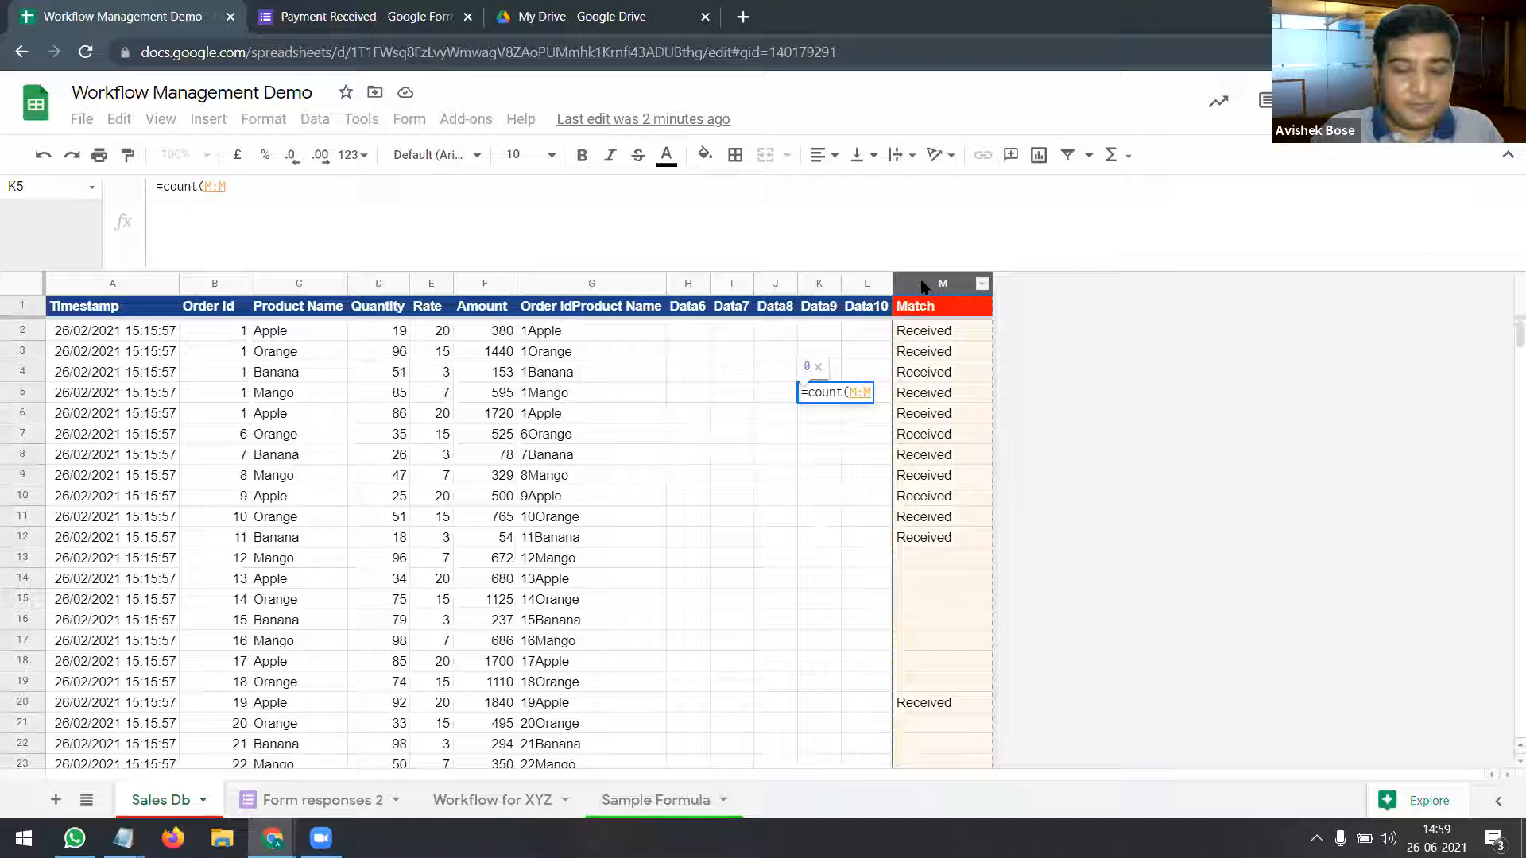
{"action": "key", "text": "Return"}
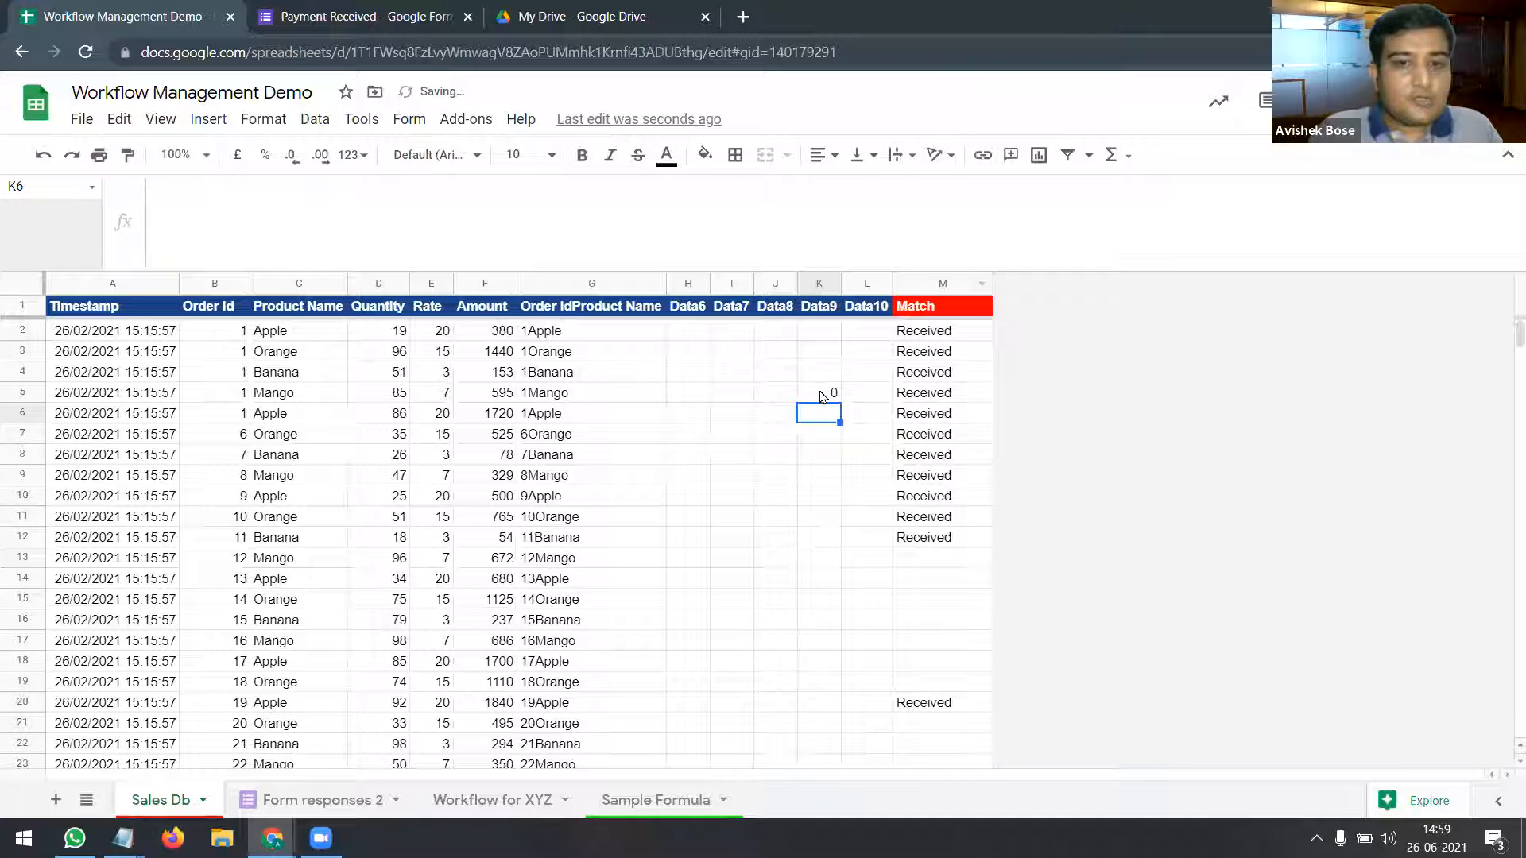
{"action": "left_click", "coordinate": [823, 396]}
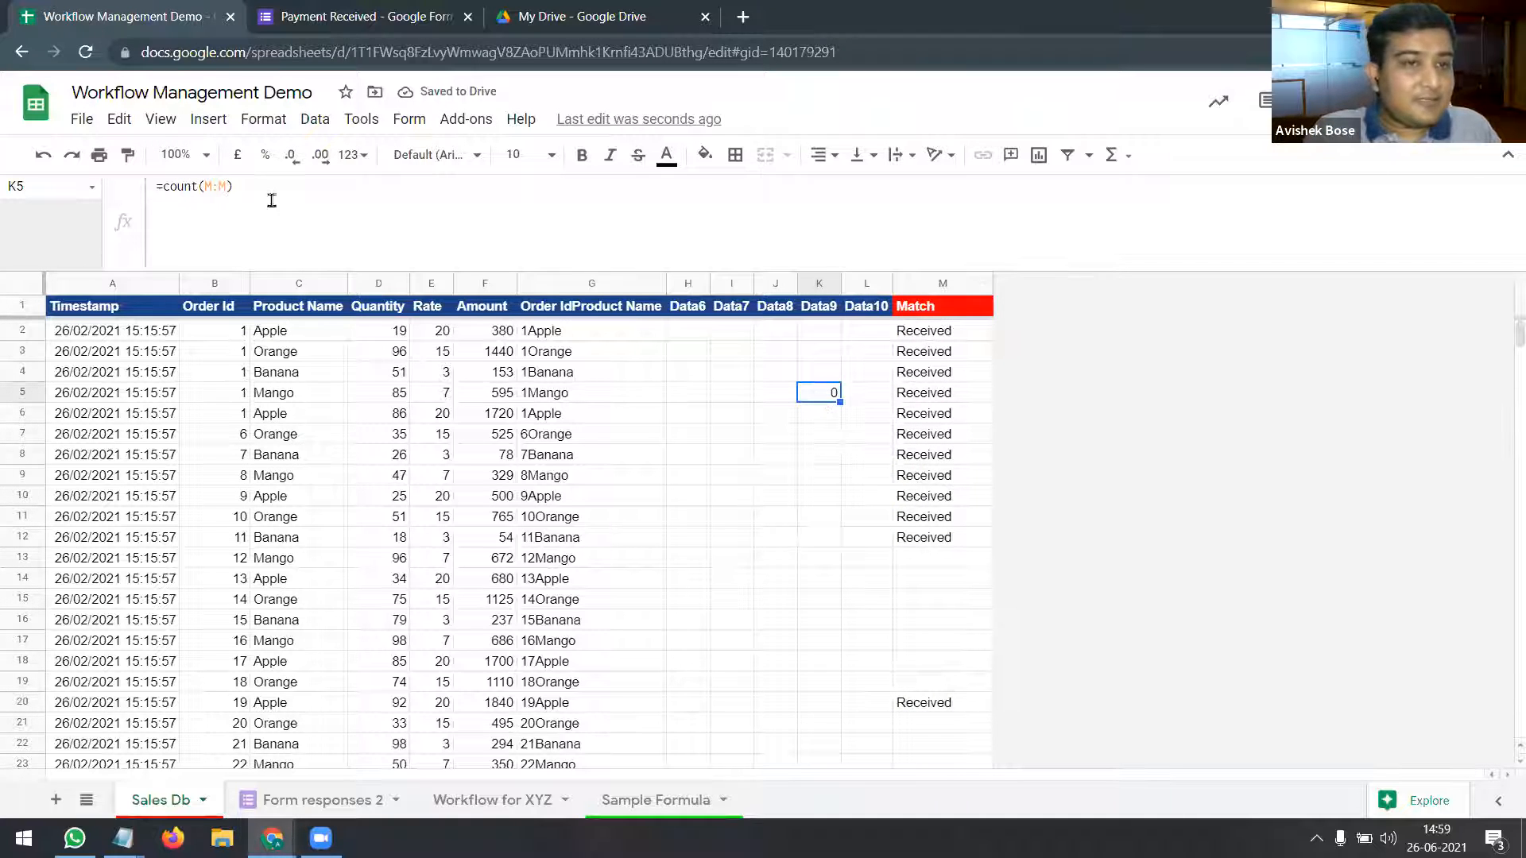
{"action": "left_click", "coordinate": [205, 189]}
{"action": "type", "text": "a"}
{"action": "key", "text": "Tab"}
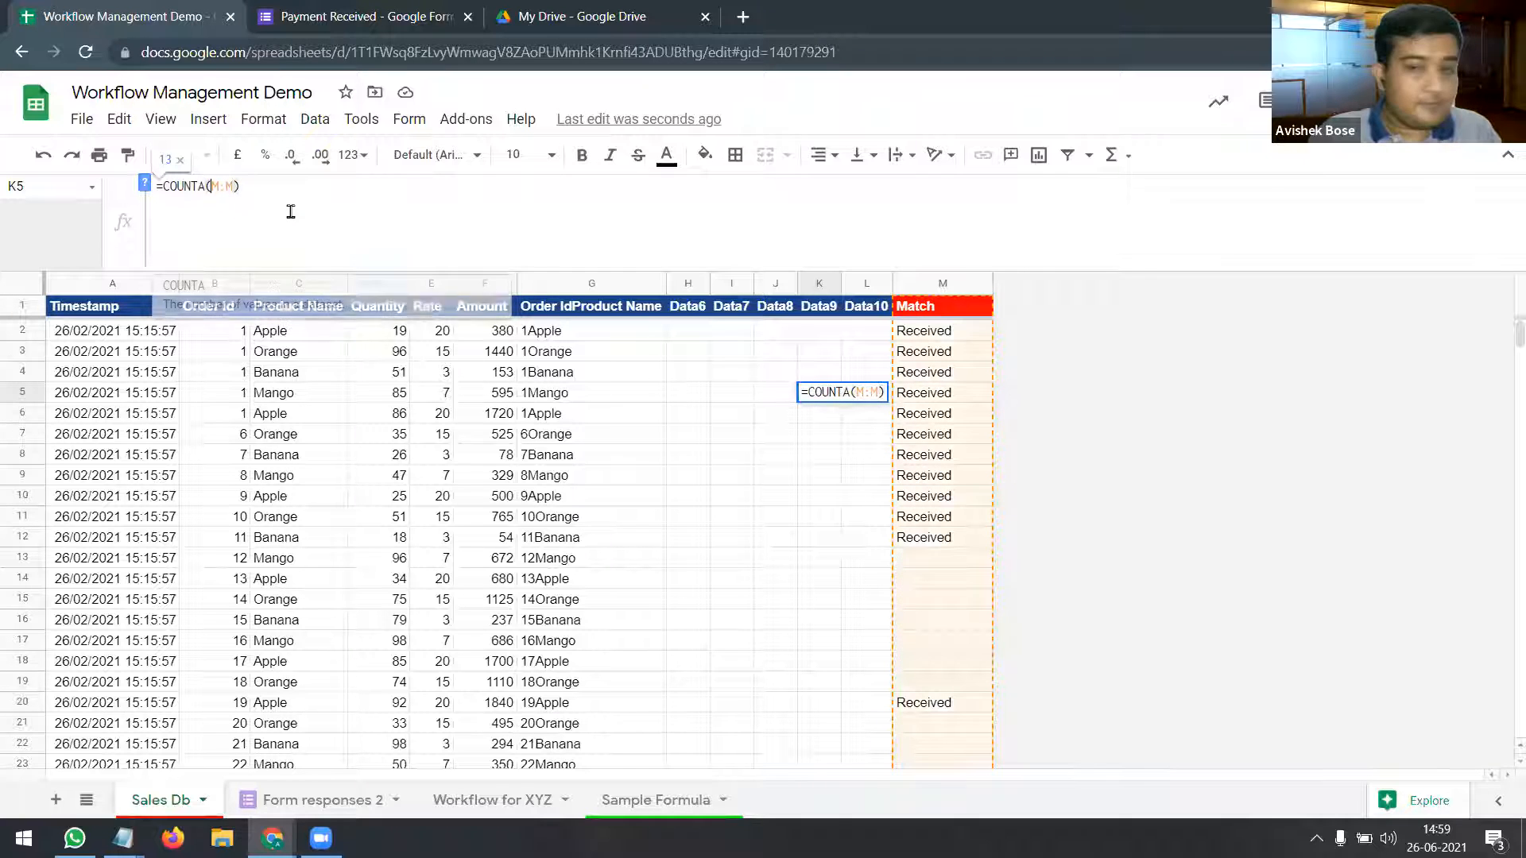
{"action": "key", "text": "Return"}
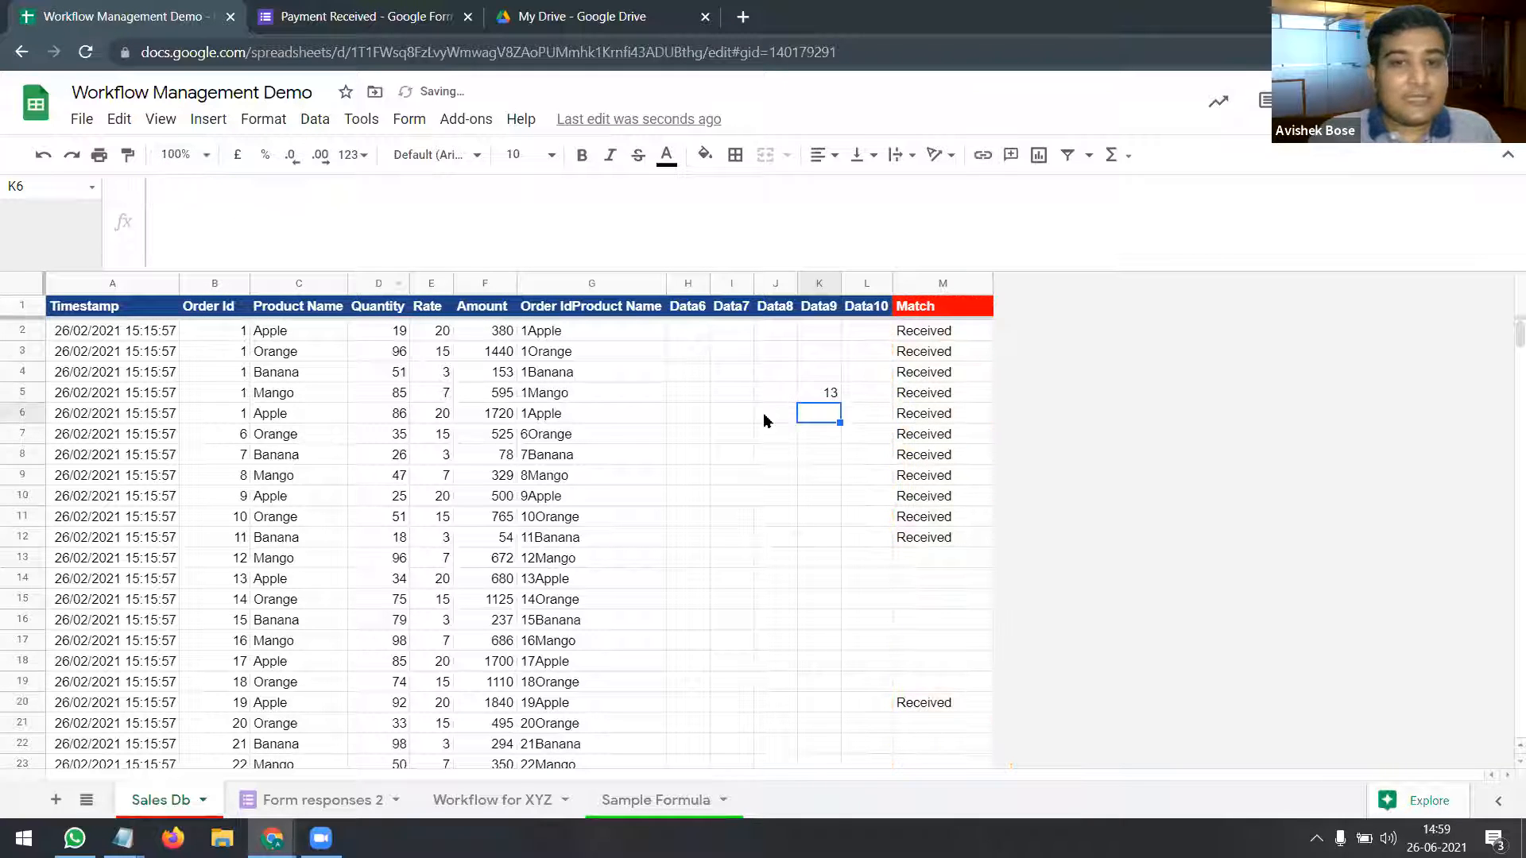
{"action": "left_click", "coordinate": [823, 398]}
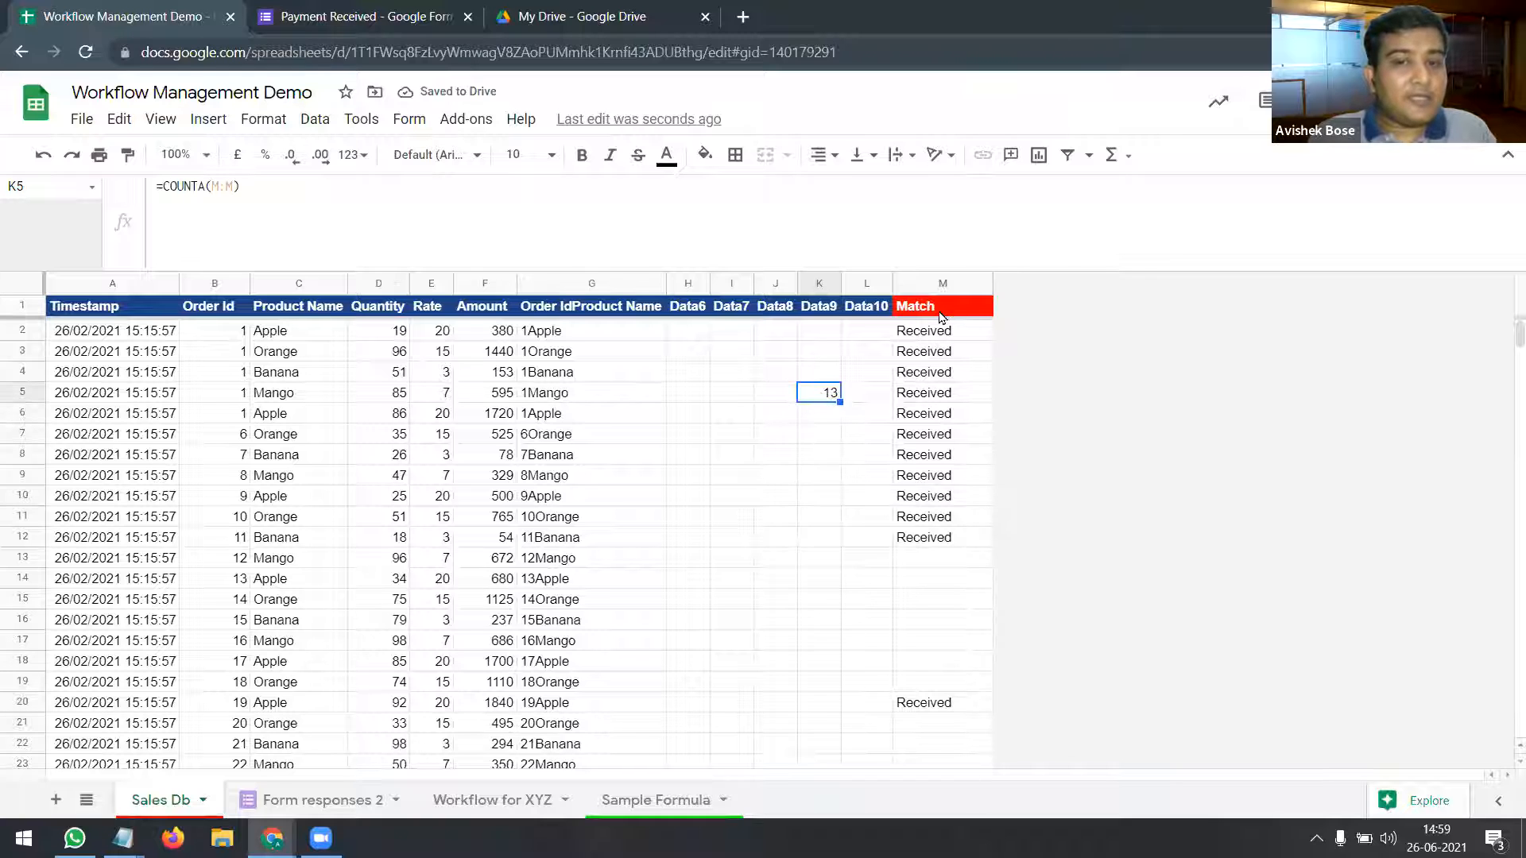
Step: Select M1:M20 to compare the status-bar count with K5, then reselect M1
{"action": "left_click_drag", "start_coordinate": [943, 310], "coordinate": [956, 713]}
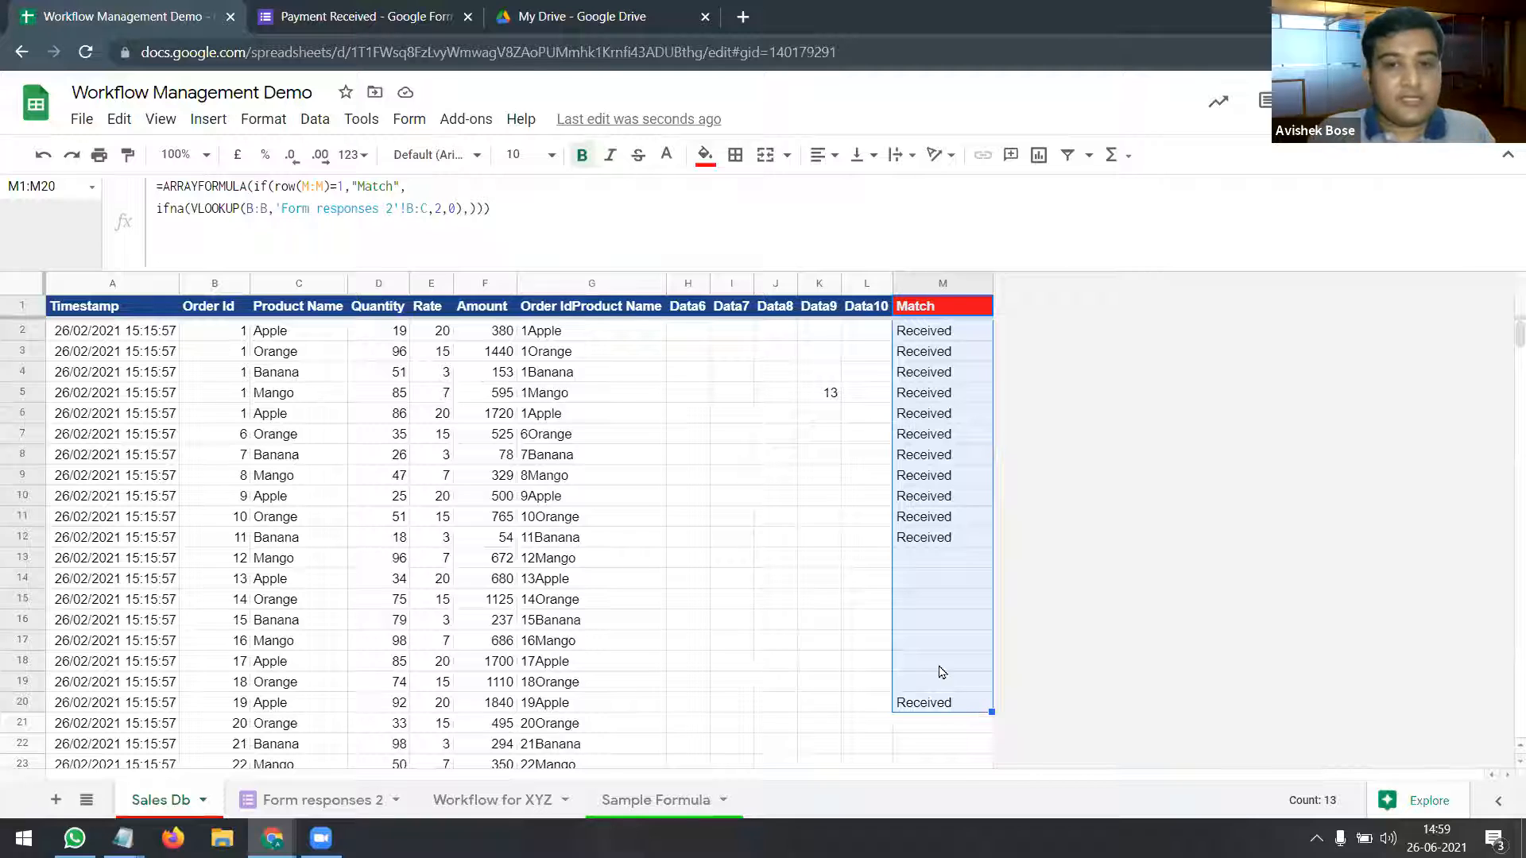
{"action": "left_click", "coordinate": [833, 397]}
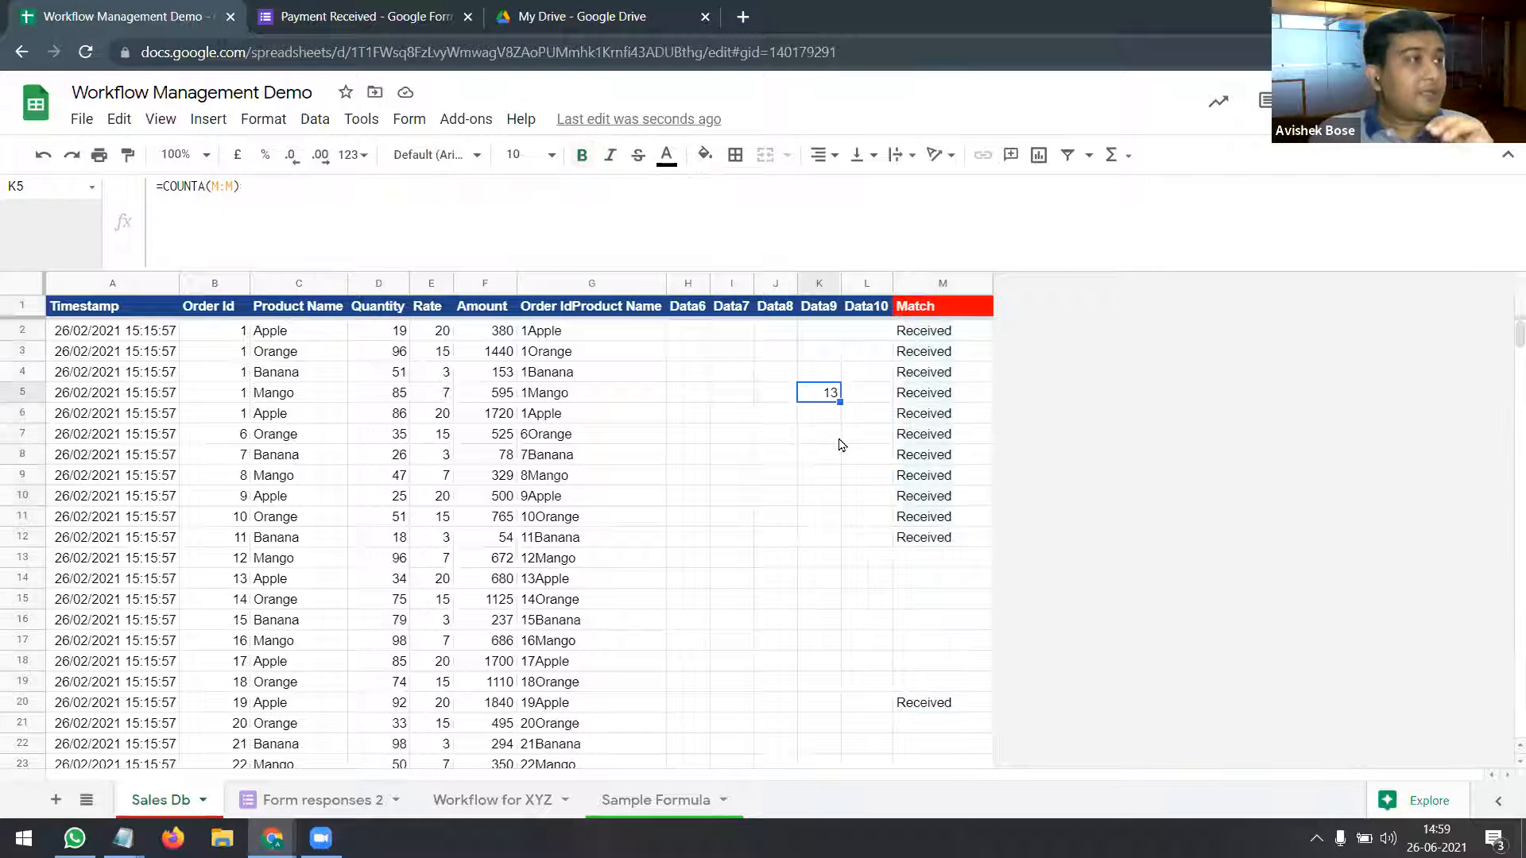
{"action": "left_click", "coordinate": [948, 310]}
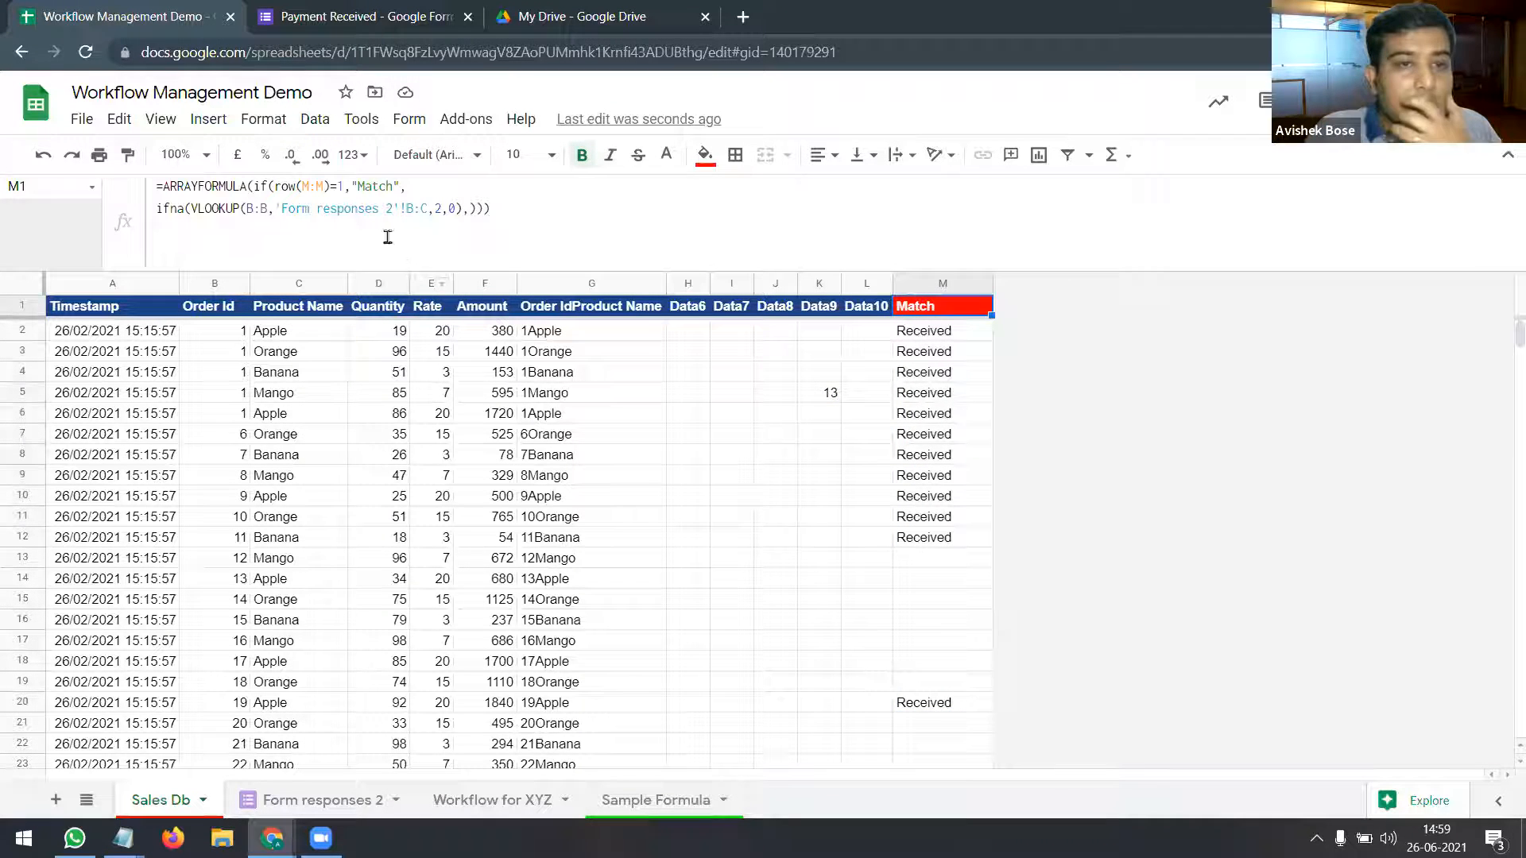
Step: Add "" as the IFNA fallback in M1's formula, then confirm K5 now counts 1000 and check blank M13
{"action": "left_click", "coordinate": [469, 208]}
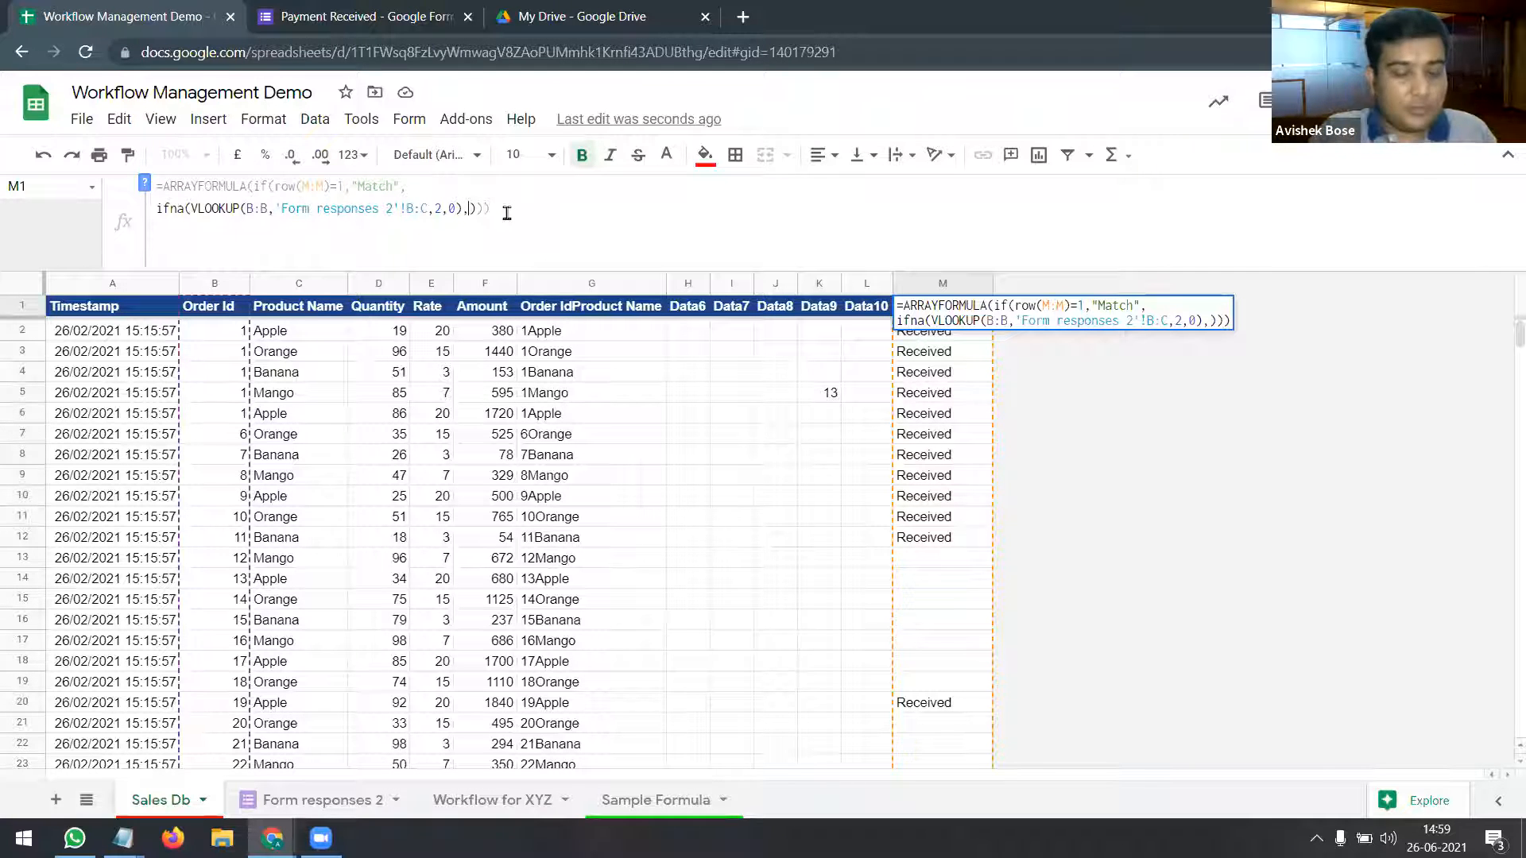
{"action": "type", "text": "\"\""}
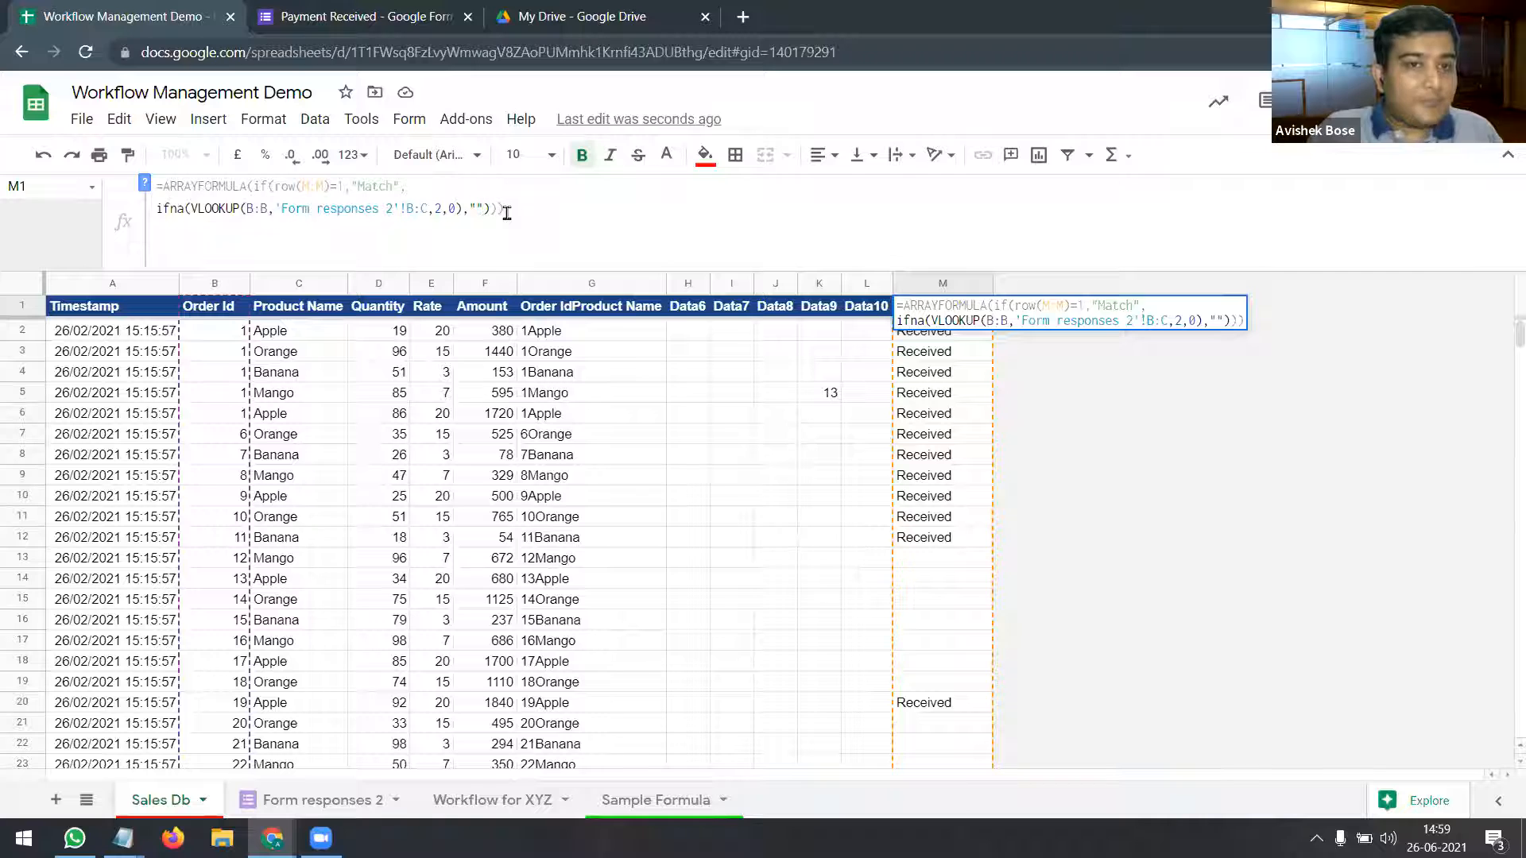
{"action": "key", "text": "Return"}
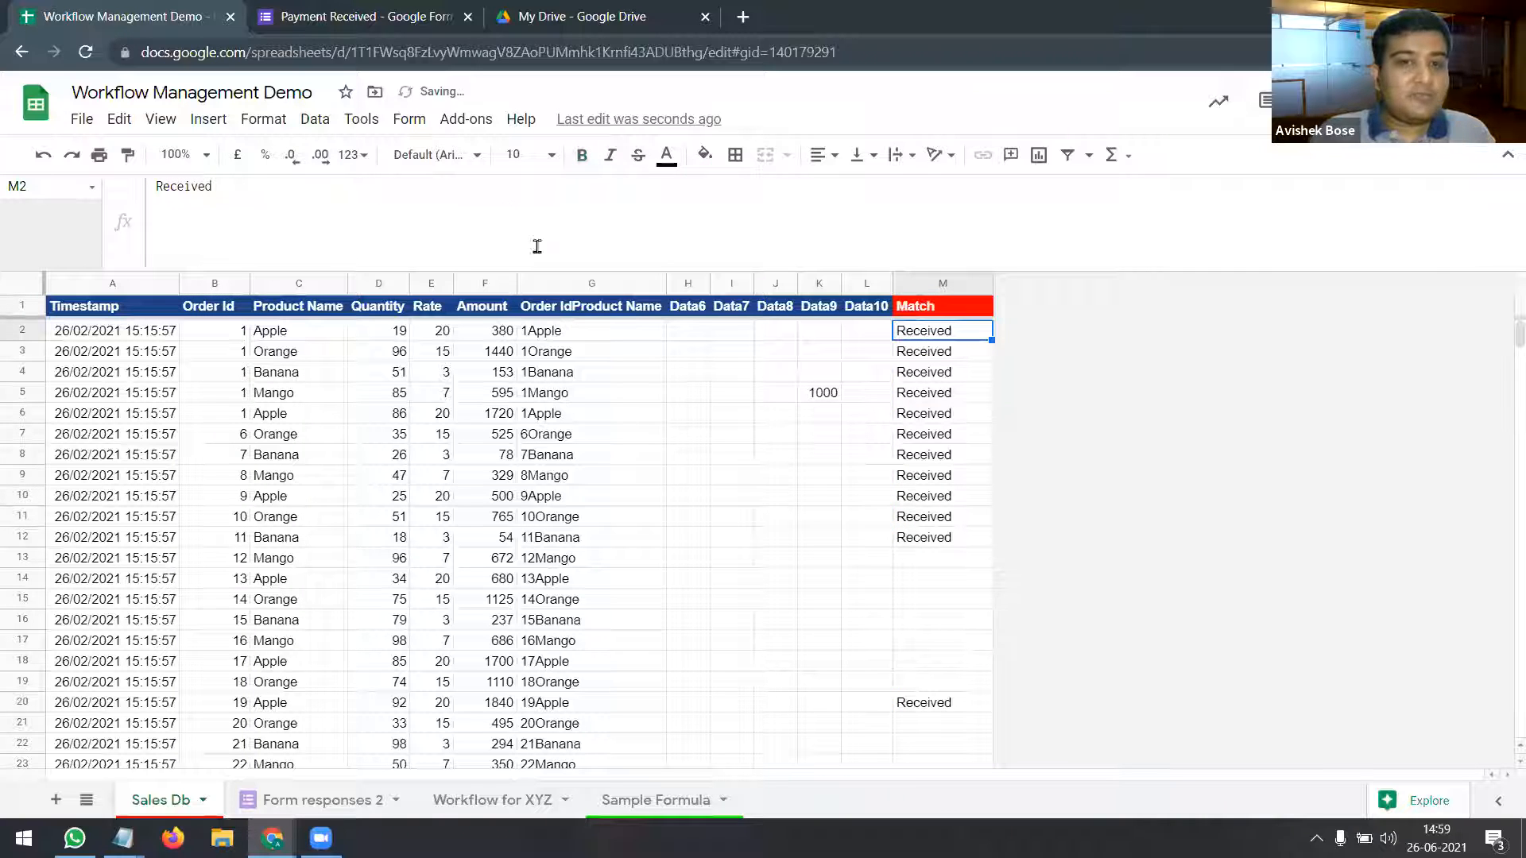
{"action": "left_click", "coordinate": [820, 394]}
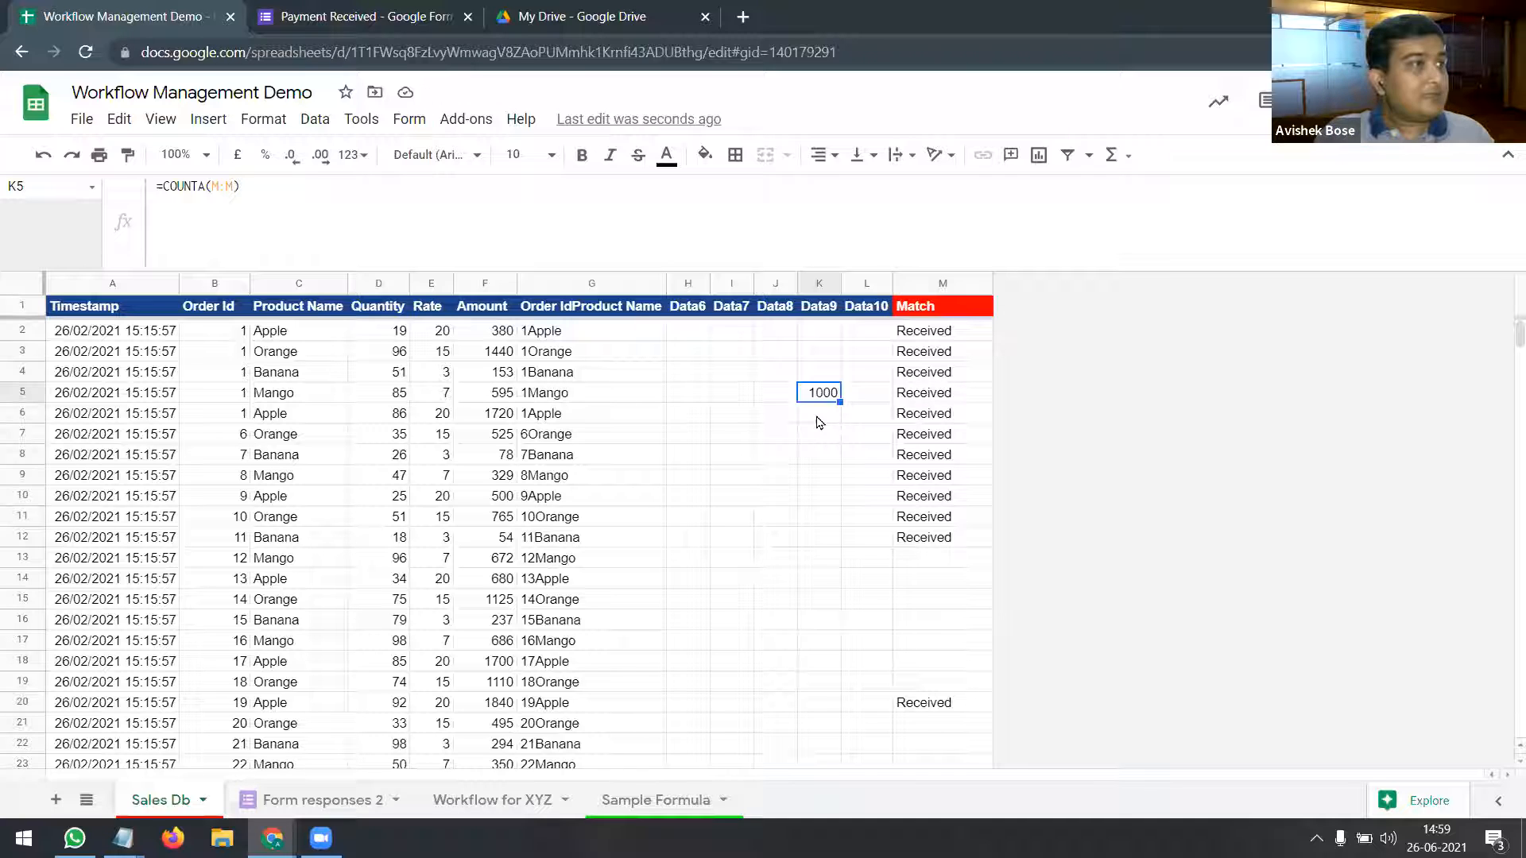
{"action": "left_click", "coordinate": [936, 565]}
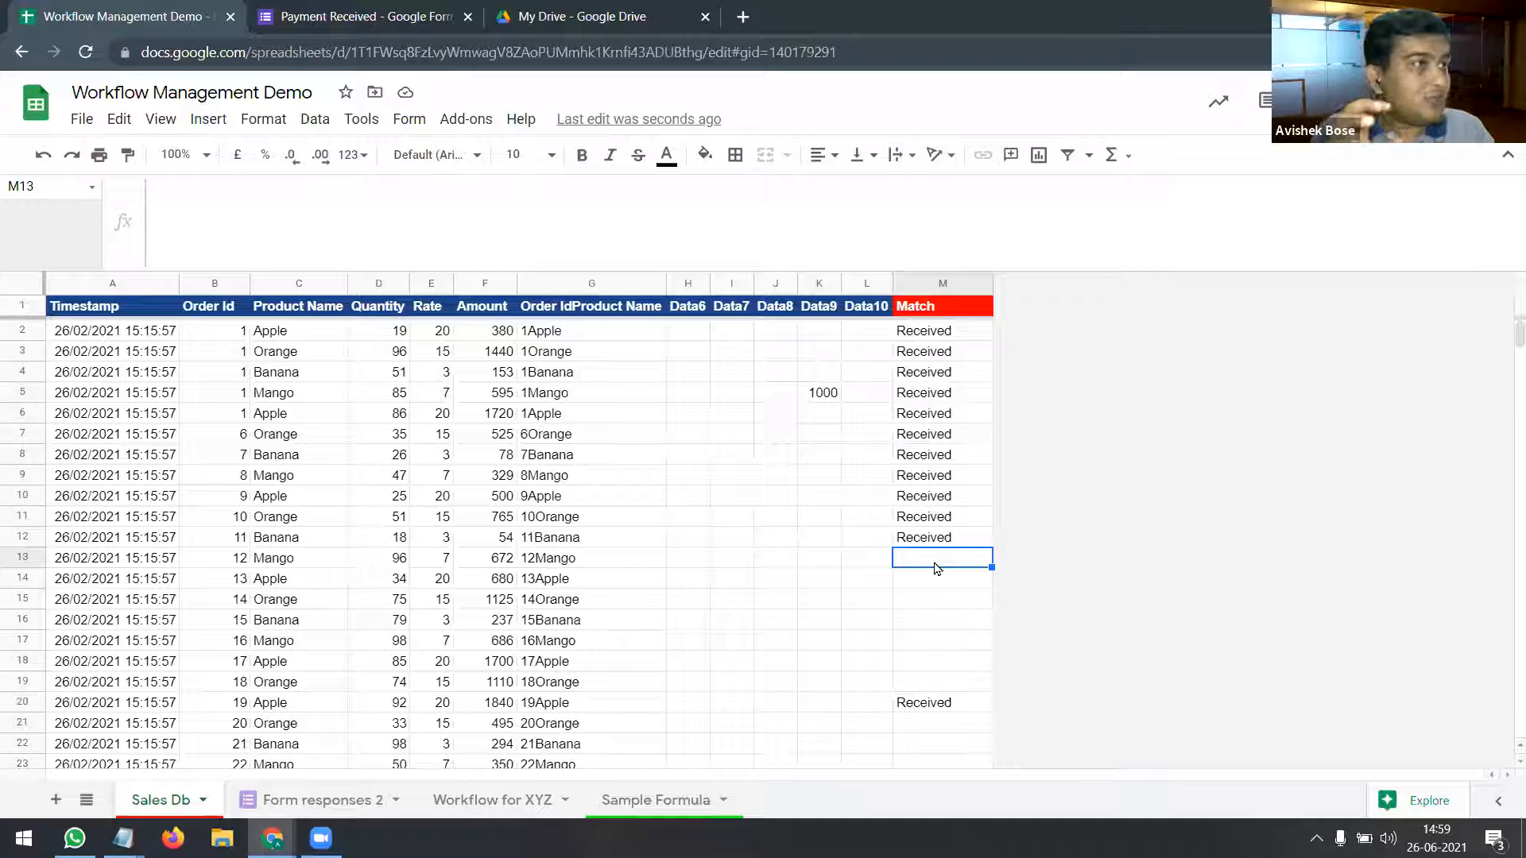
{"action": "left_click", "coordinate": [830, 401]}
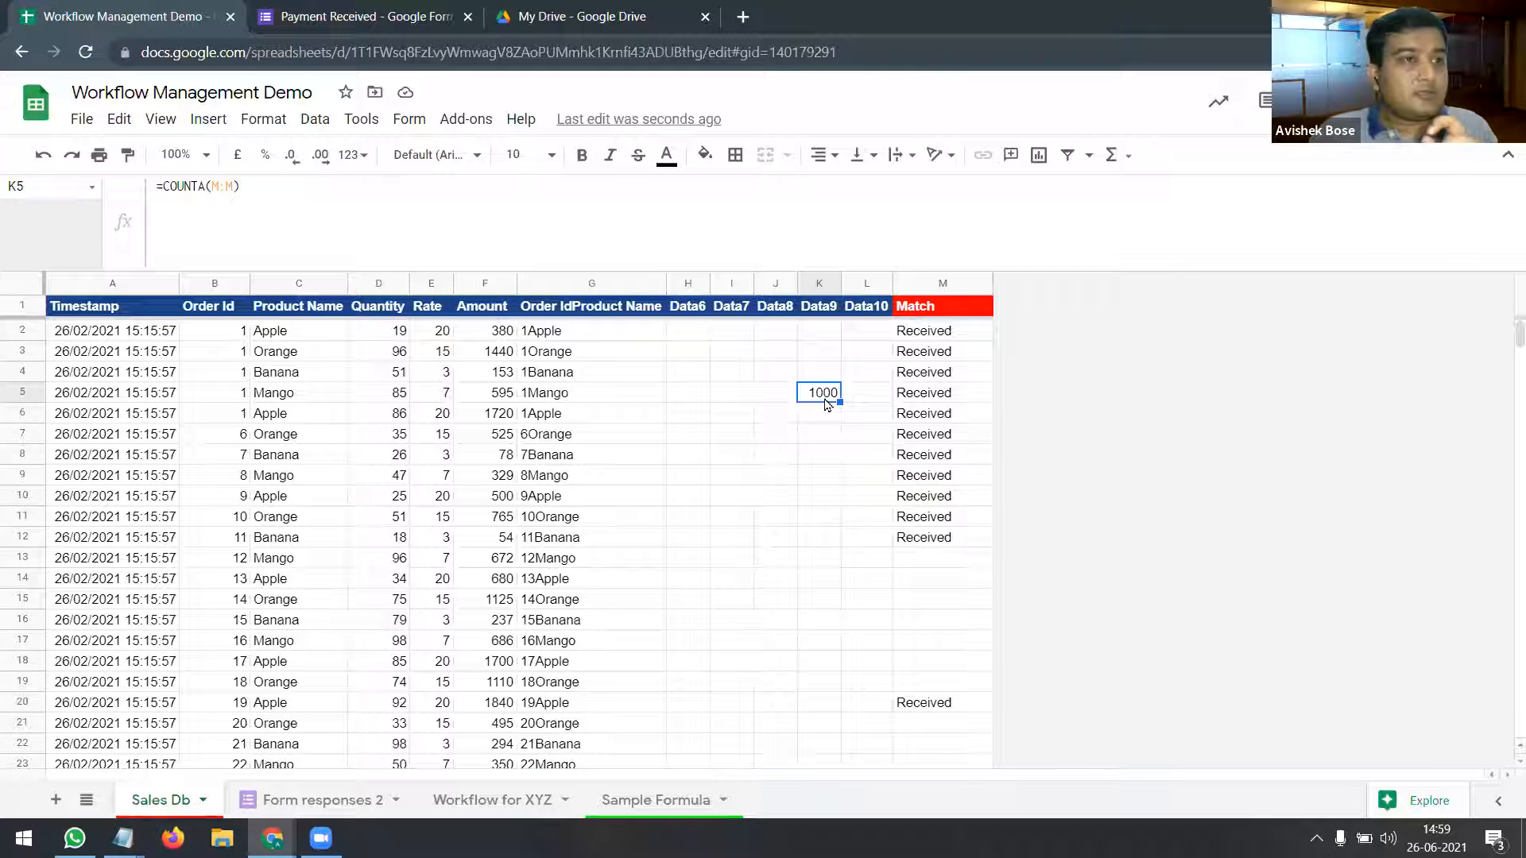
Step: Delete the "" fallback from the Match formula's IFNA and confirm M2 still reads Received
{"action": "left_click", "coordinate": [944, 312]}
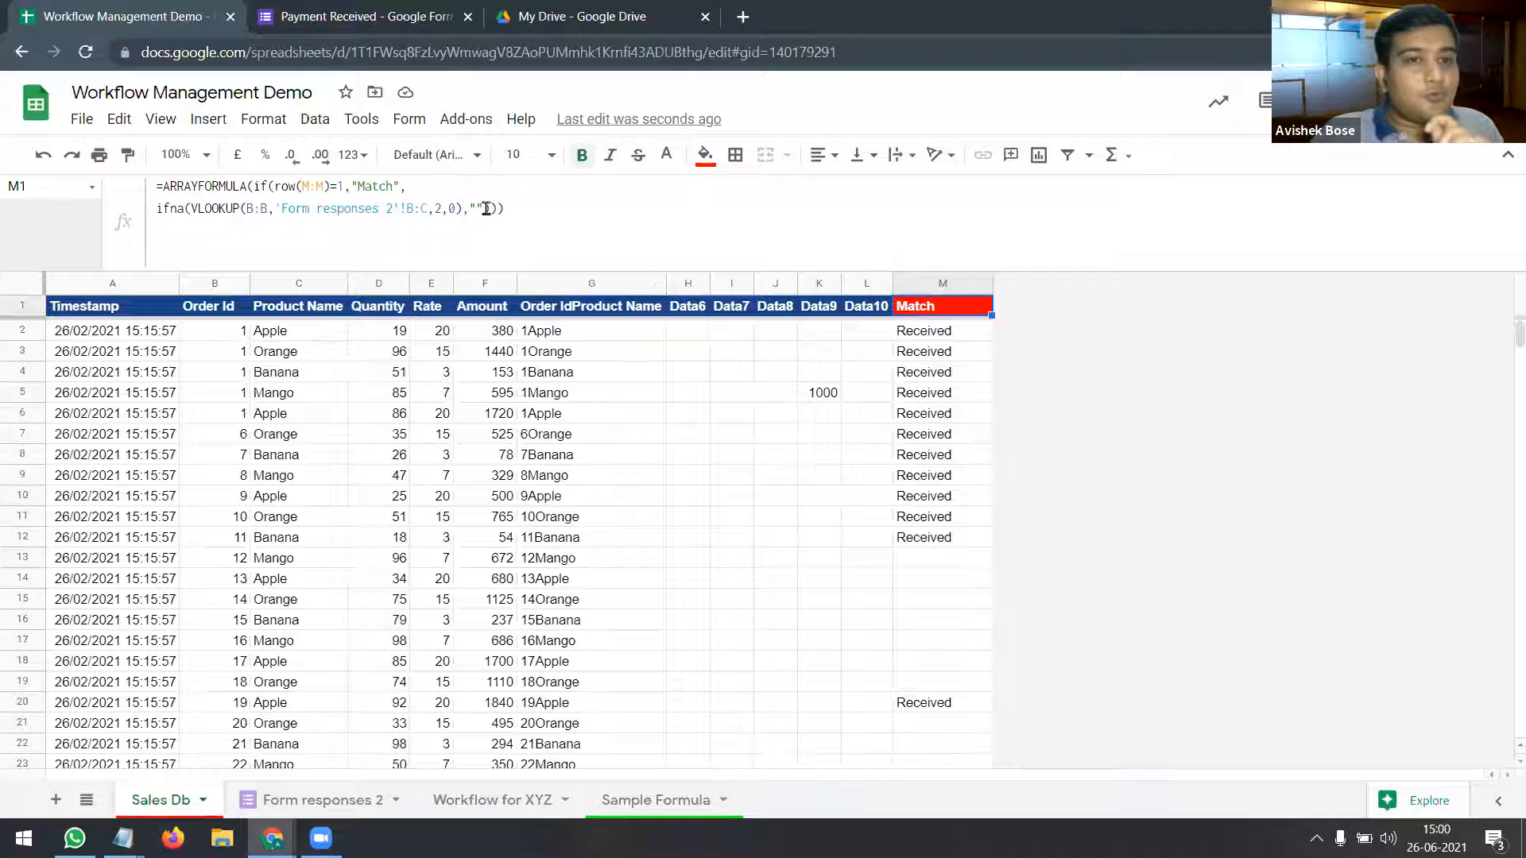
{"action": "left_click", "coordinate": [530, 208]}
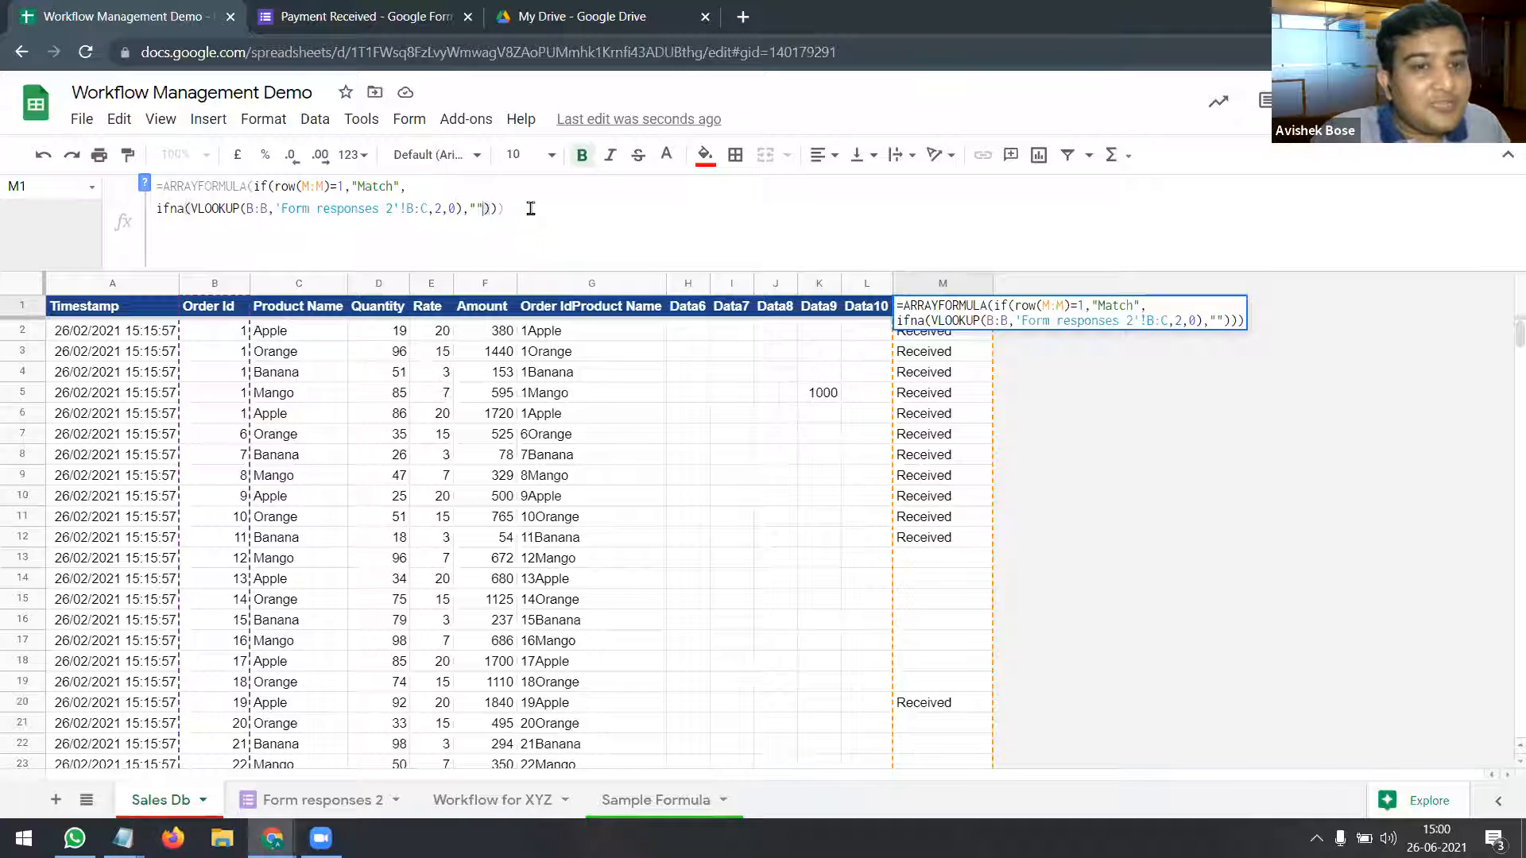
{"action": "key", "text": "BackSpace"}
{"action": "key", "text": "BackSpace"}
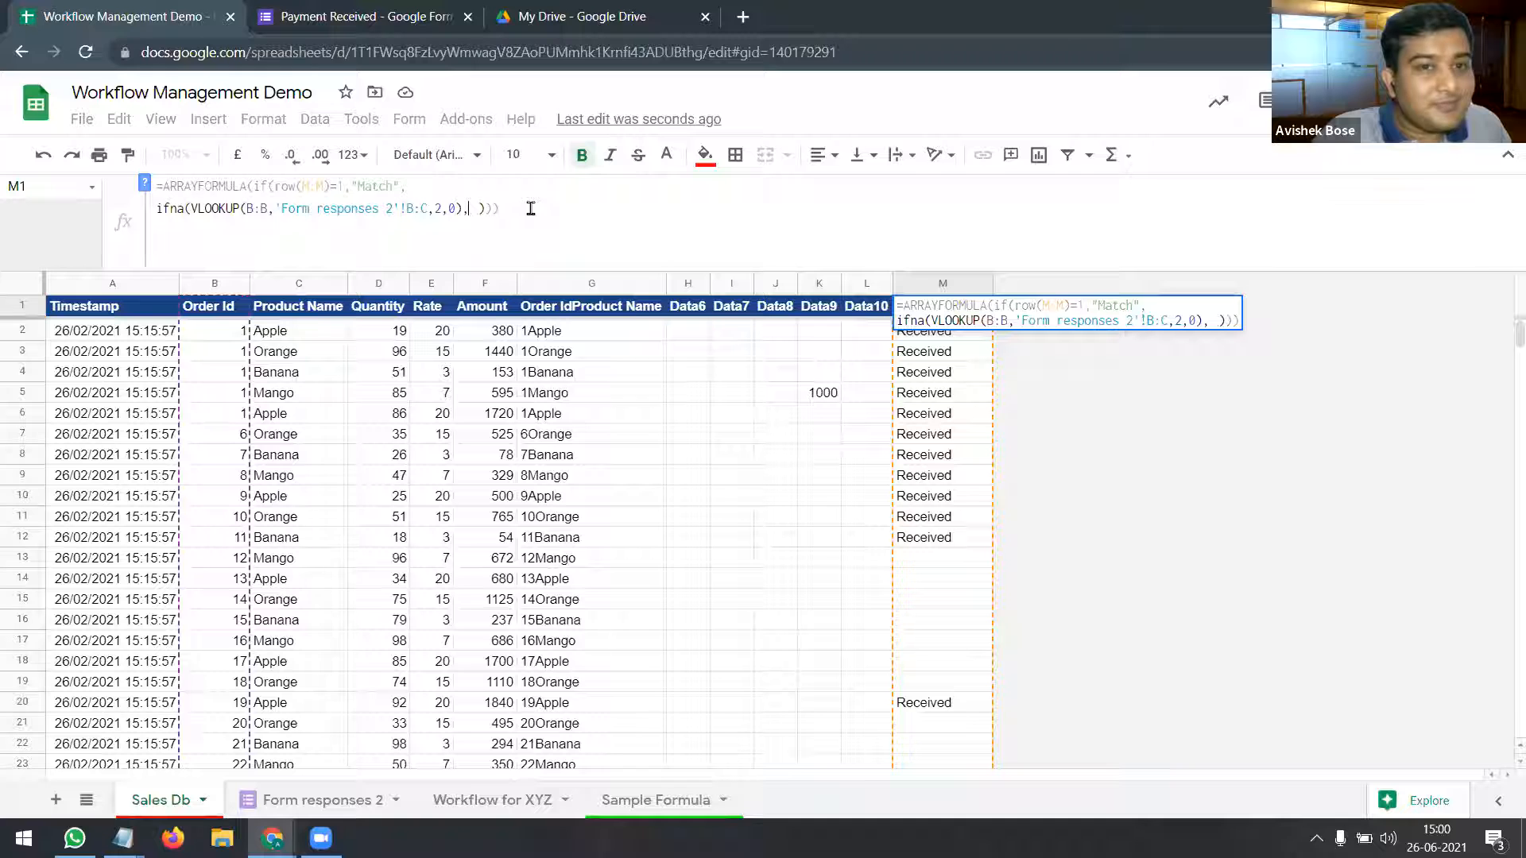
{"action": "key", "text": "Return"}
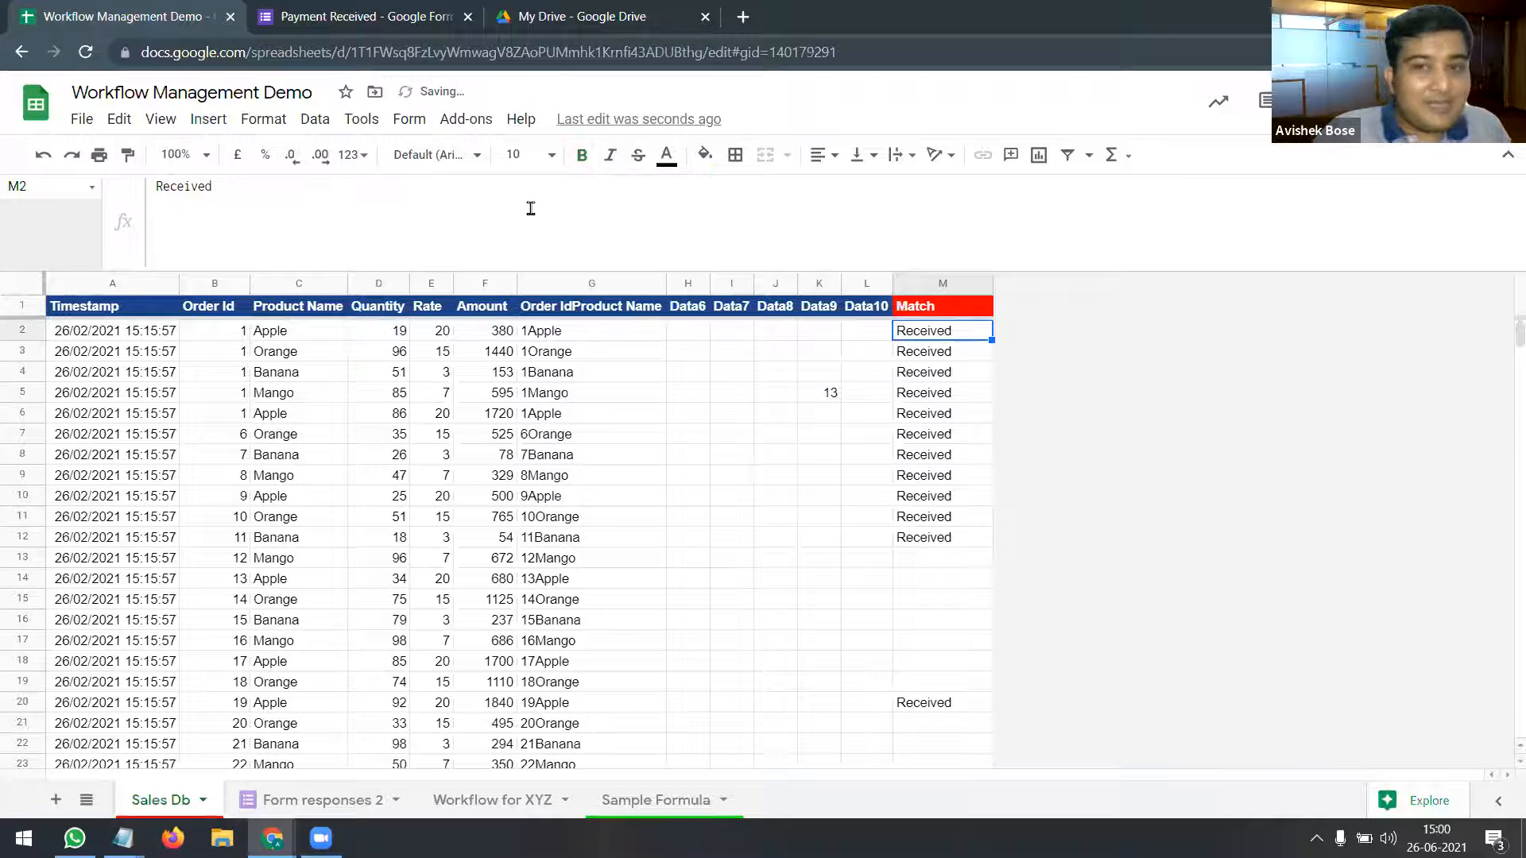
{"action": "key", "text": "Up"}
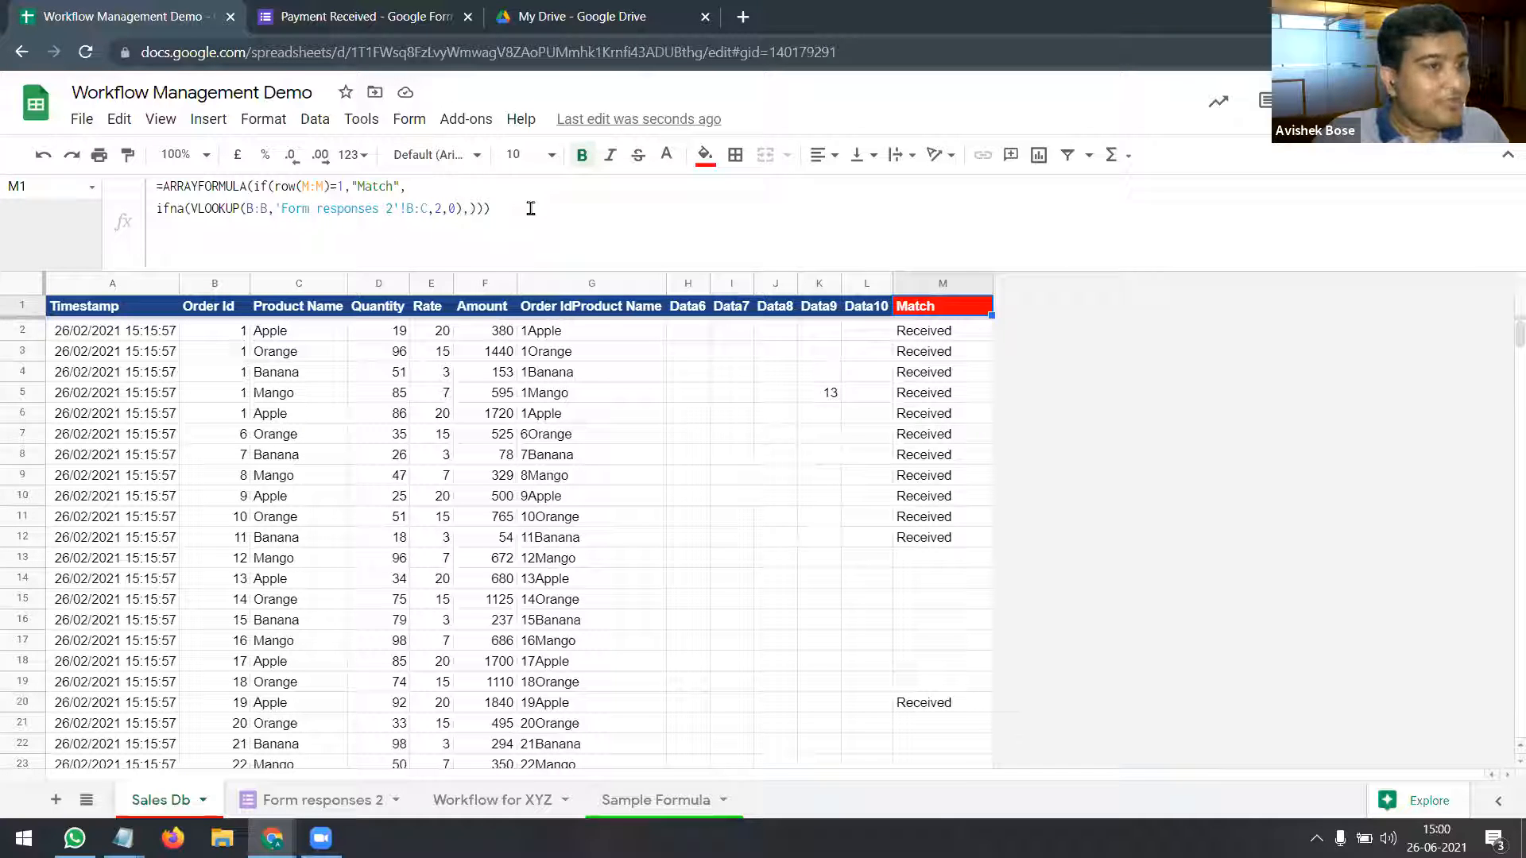
{"action": "key", "text": "Down"}
{"action": "key", "text": "Up"}
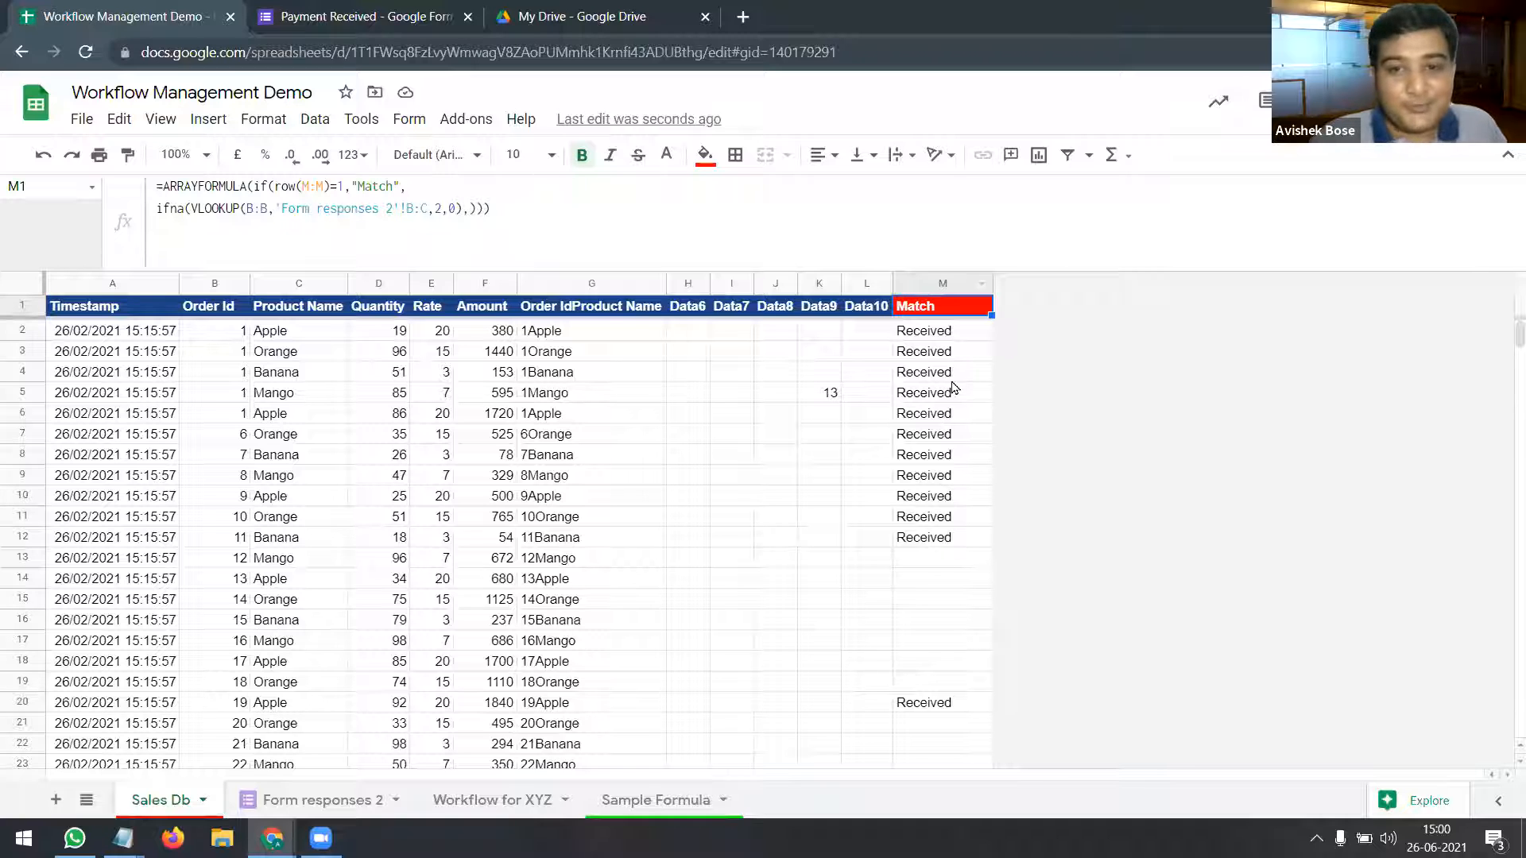
Step: Confirm K5 counts 13 again, then clear the test count from K5
{"action": "left_click", "coordinate": [830, 397]}
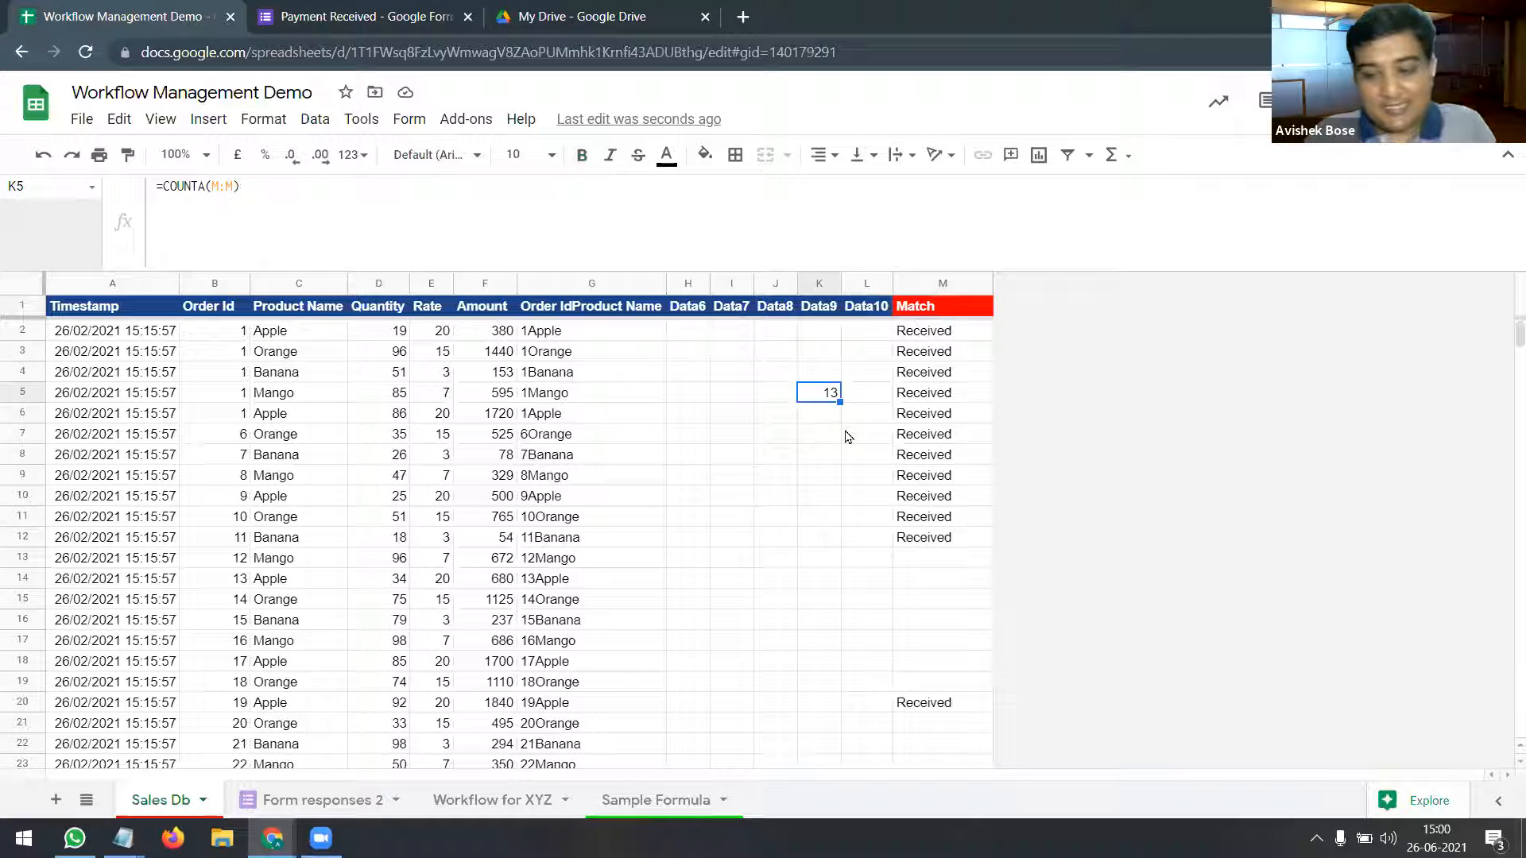
{"action": "key", "text": "Delete"}
{"action": "left_click", "coordinate": [849, 455]}
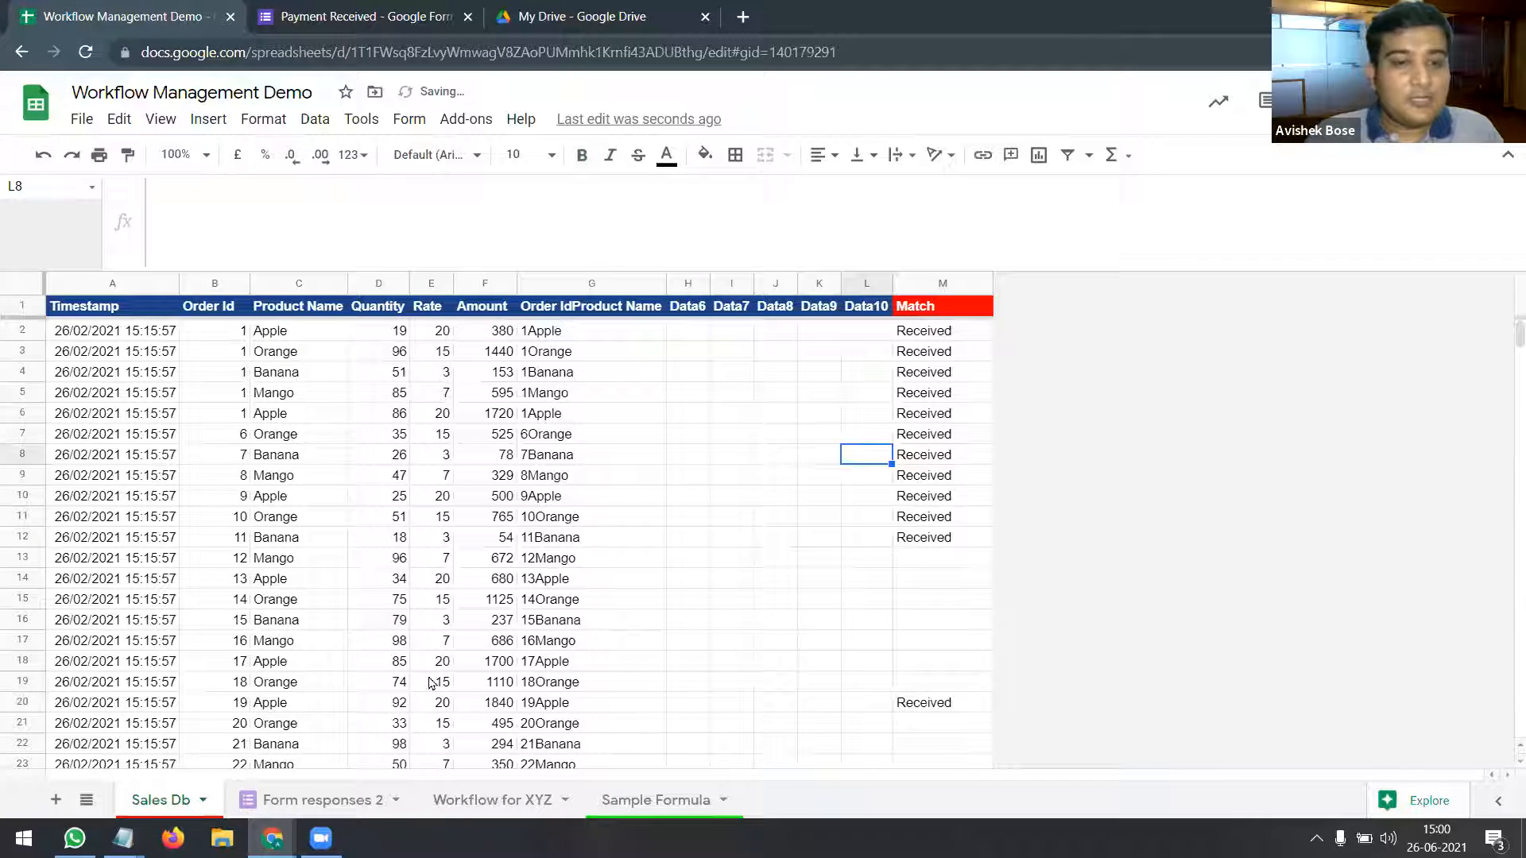
Step: Locate order 18 in Sales Db cell B19 and select its whole row
{"action": "left_click", "coordinate": [359, 806]}
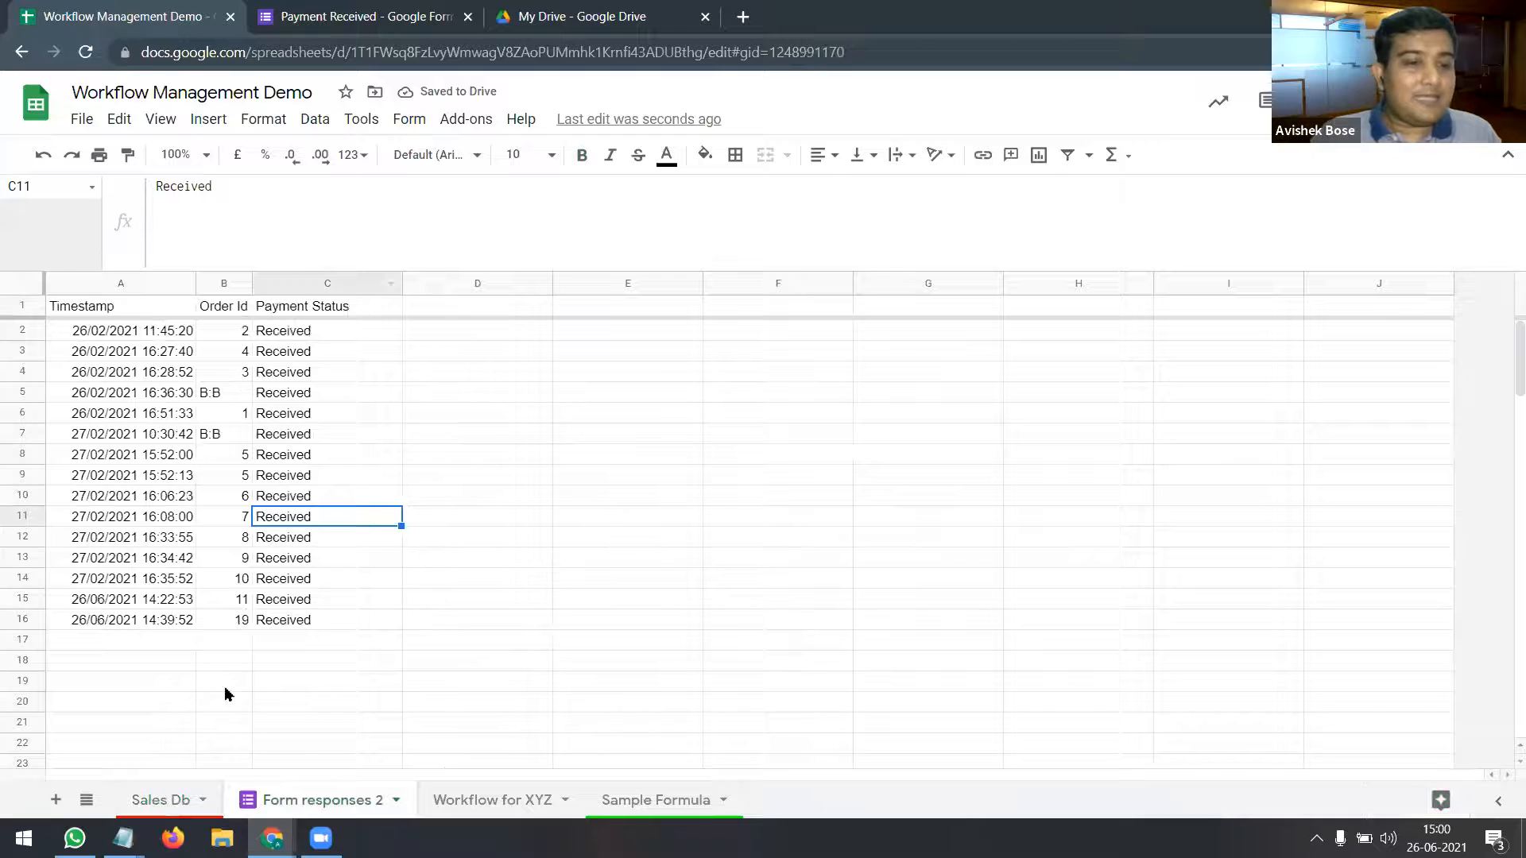
{"action": "left_click", "coordinate": [176, 800]}
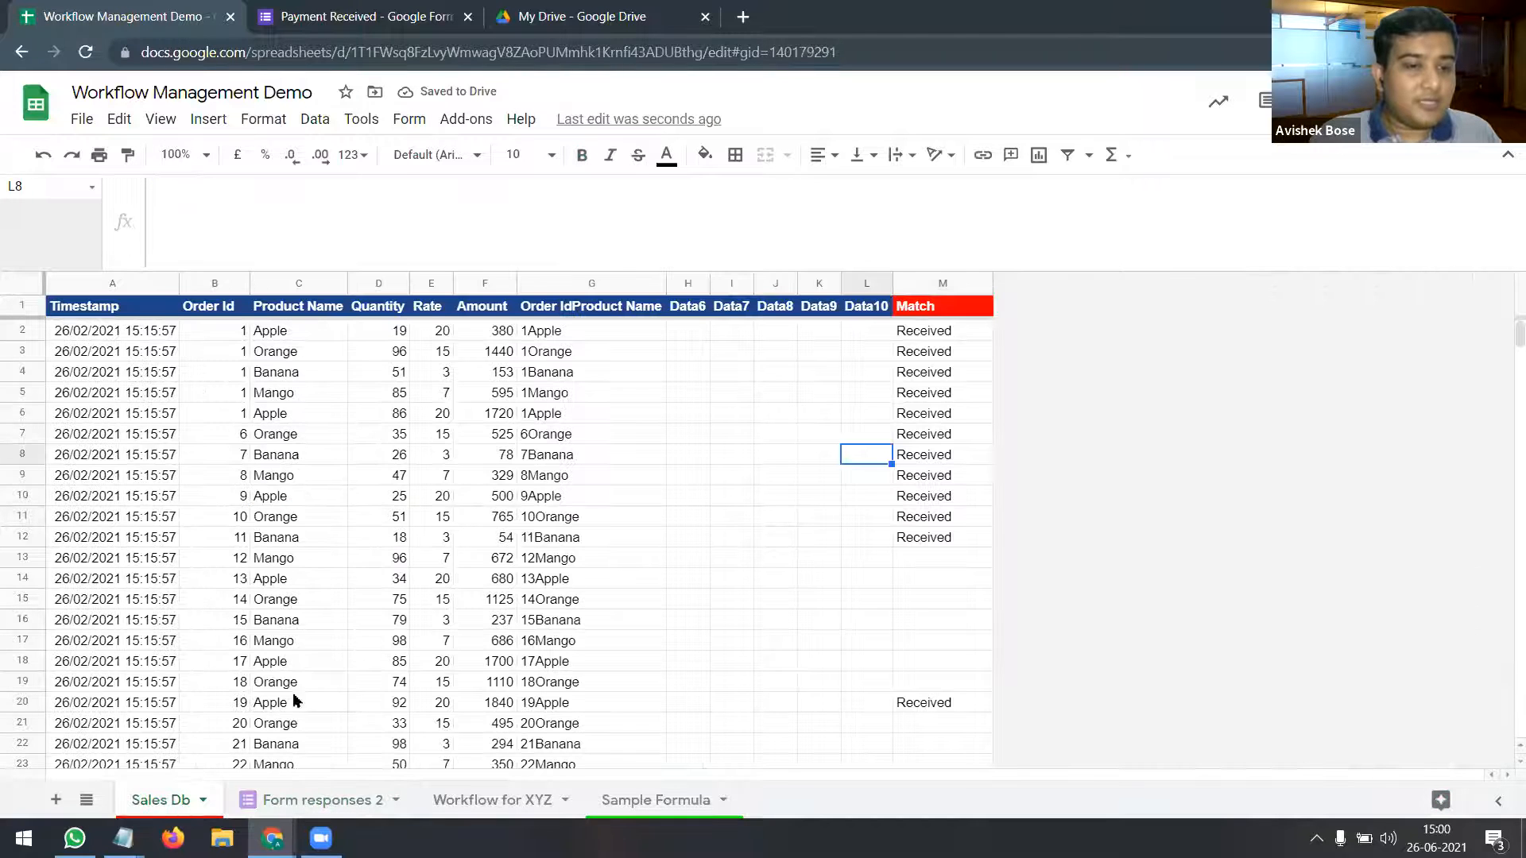
{"action": "left_click", "coordinate": [235, 688]}
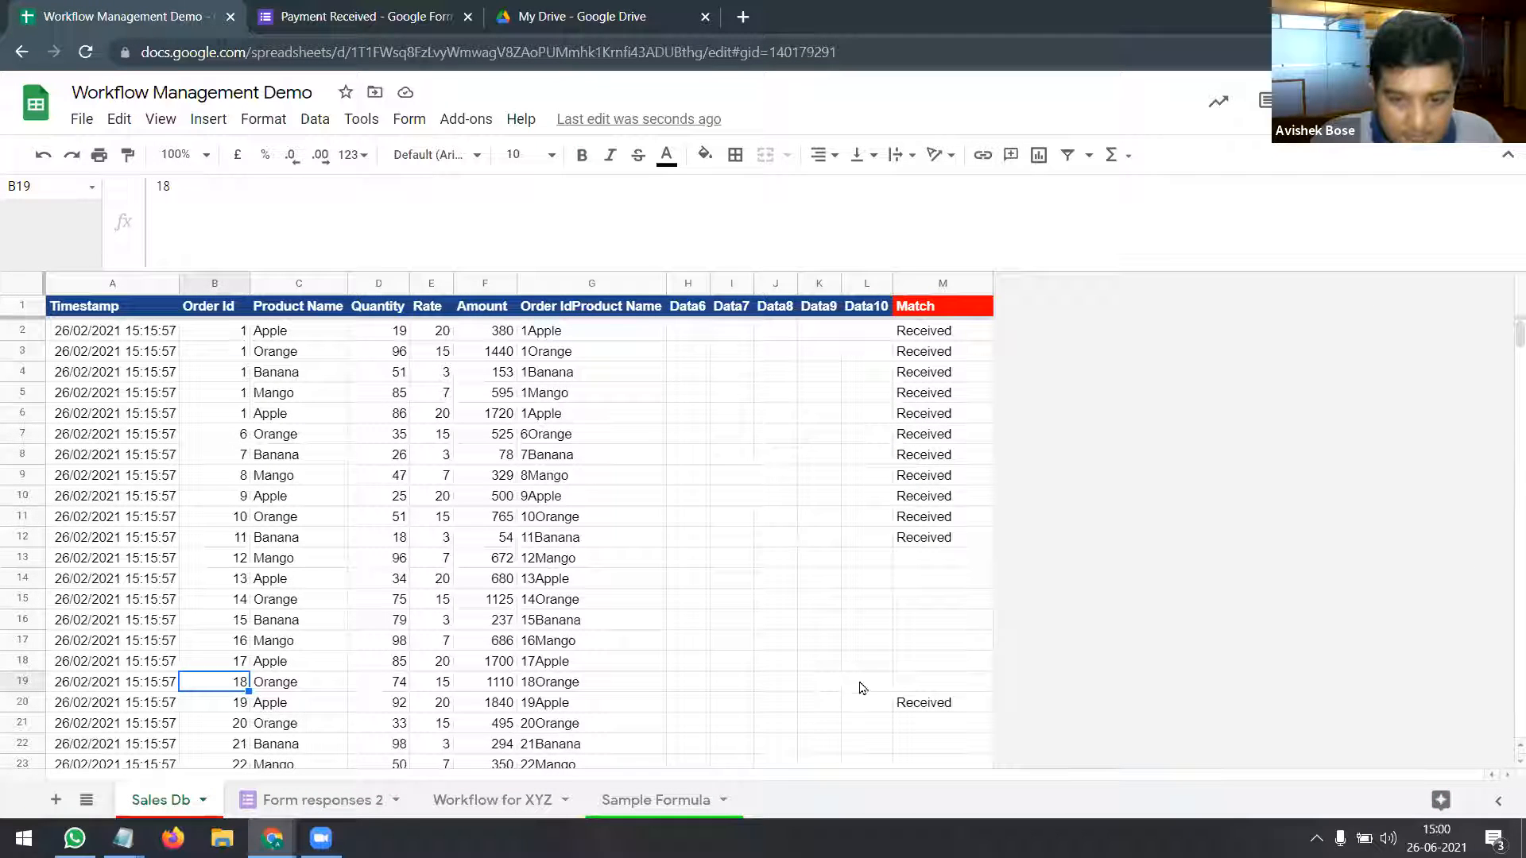
{"action": "left_click", "coordinate": [22, 681]}
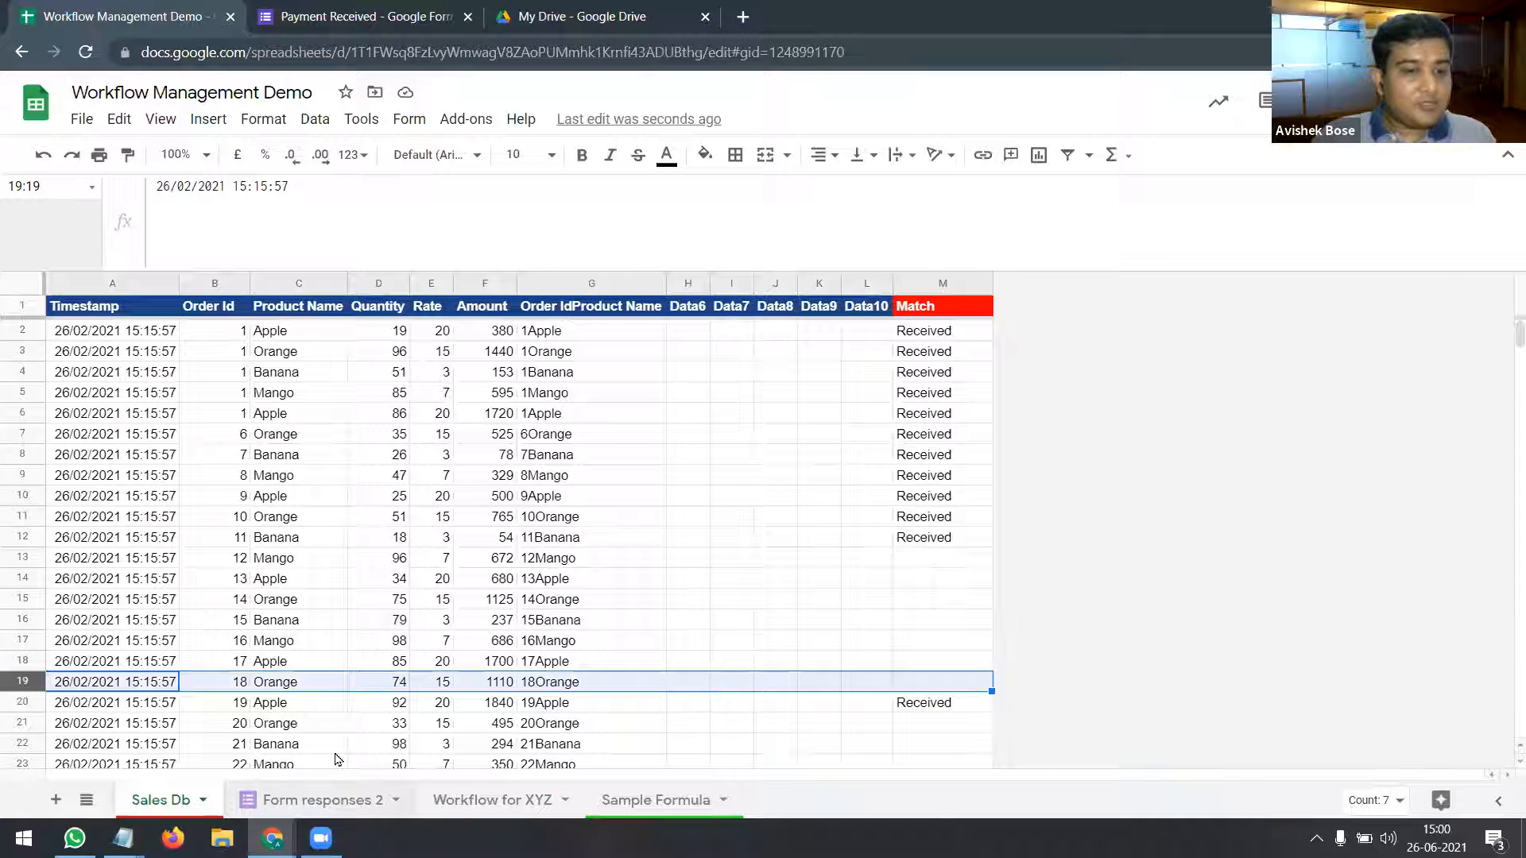
Step: Enter order 18 with status Received in Form responses 2 row 17, then check Sales Db M19
{"action": "left_click", "coordinate": [337, 801]}
{"action": "left_click", "coordinate": [235, 640]}
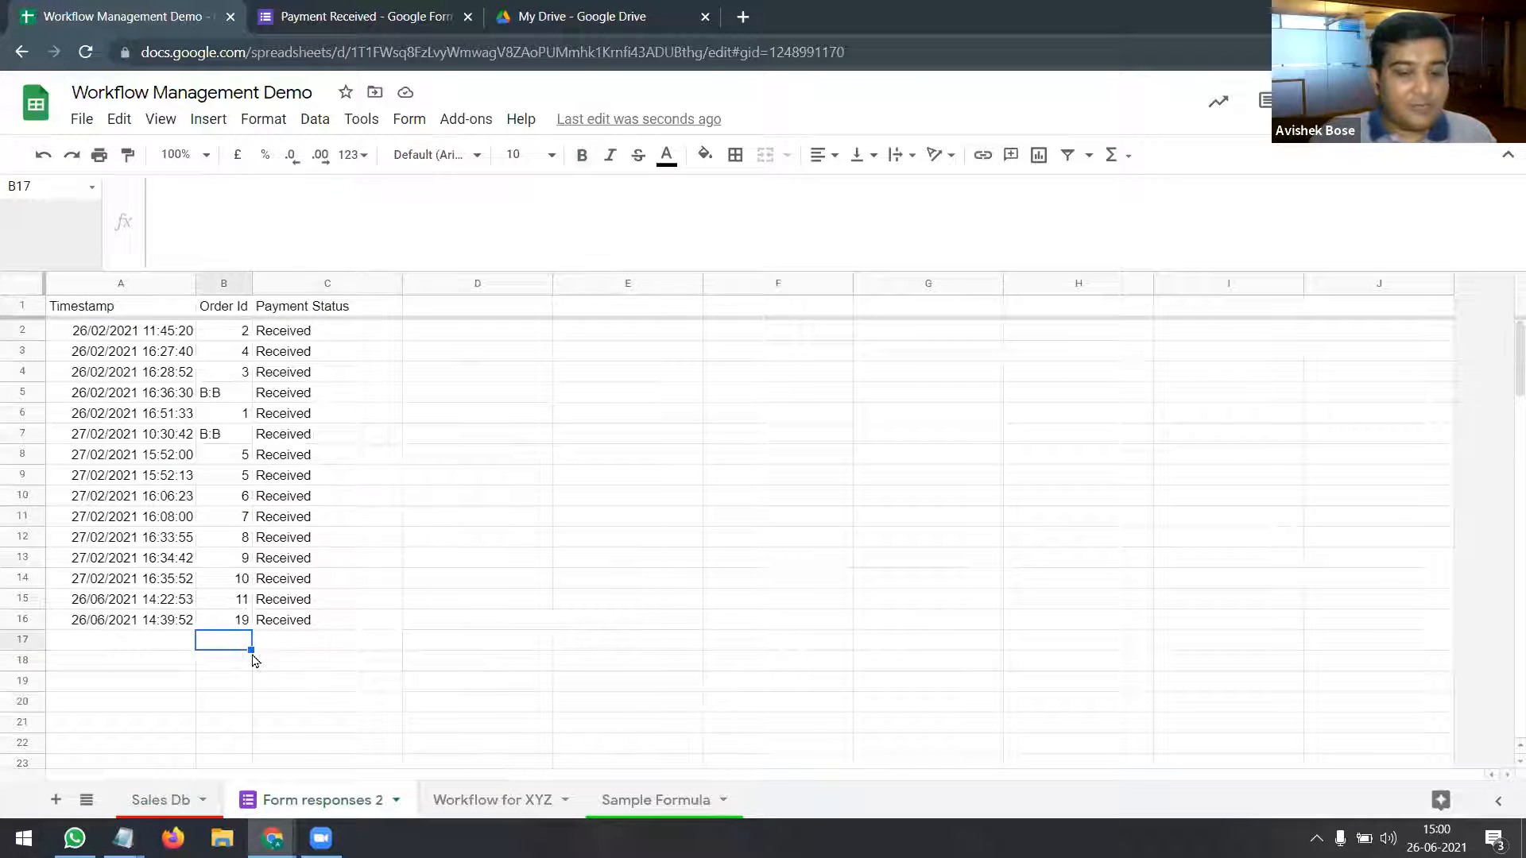
{"action": "type", "text": "18"}
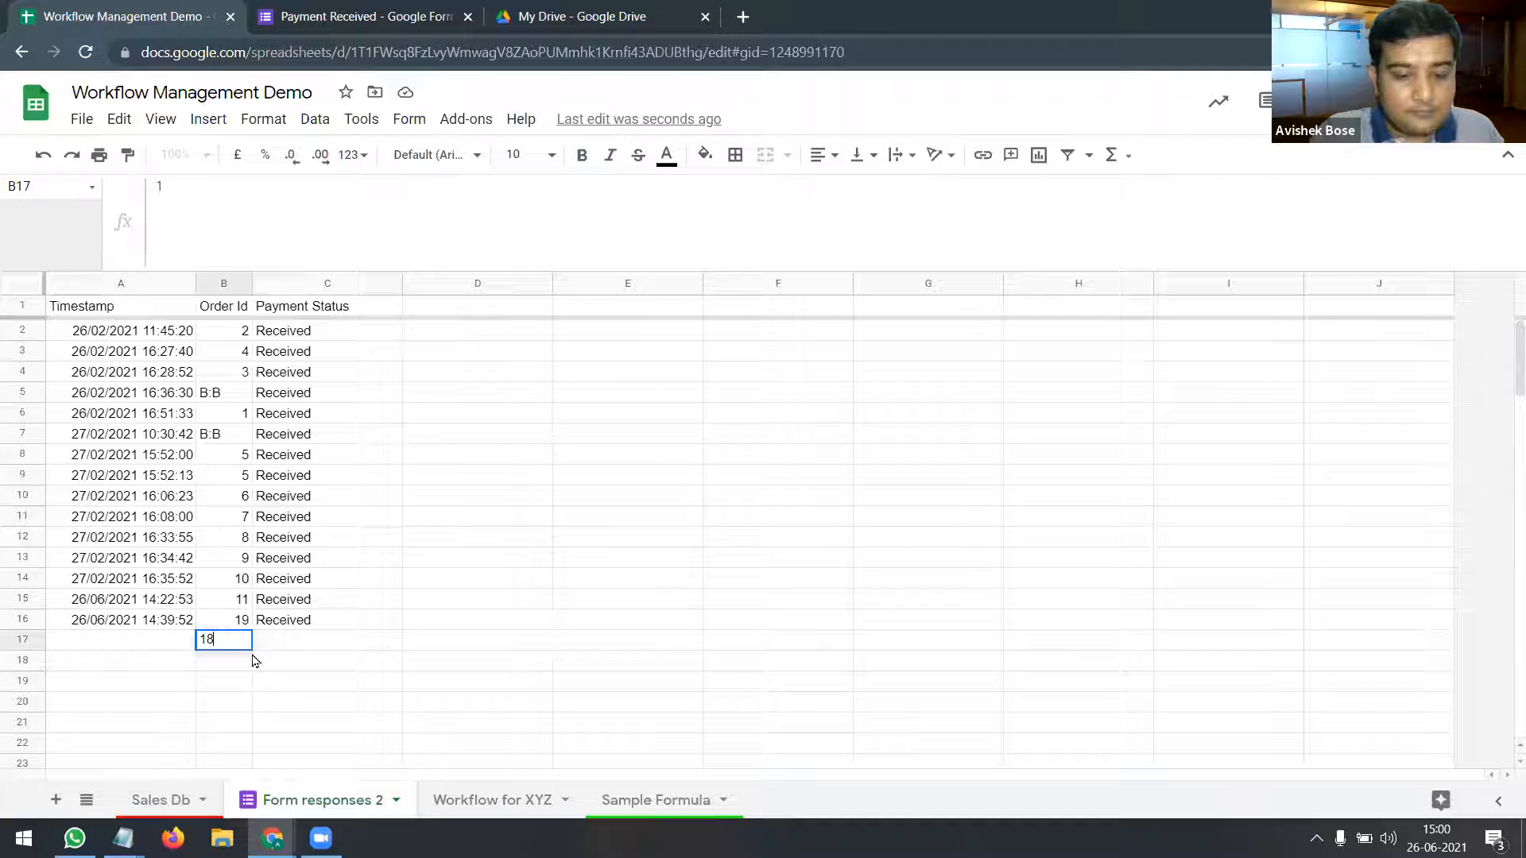
{"action": "key", "text": "Tab"}
{"action": "type", "text": "R"}
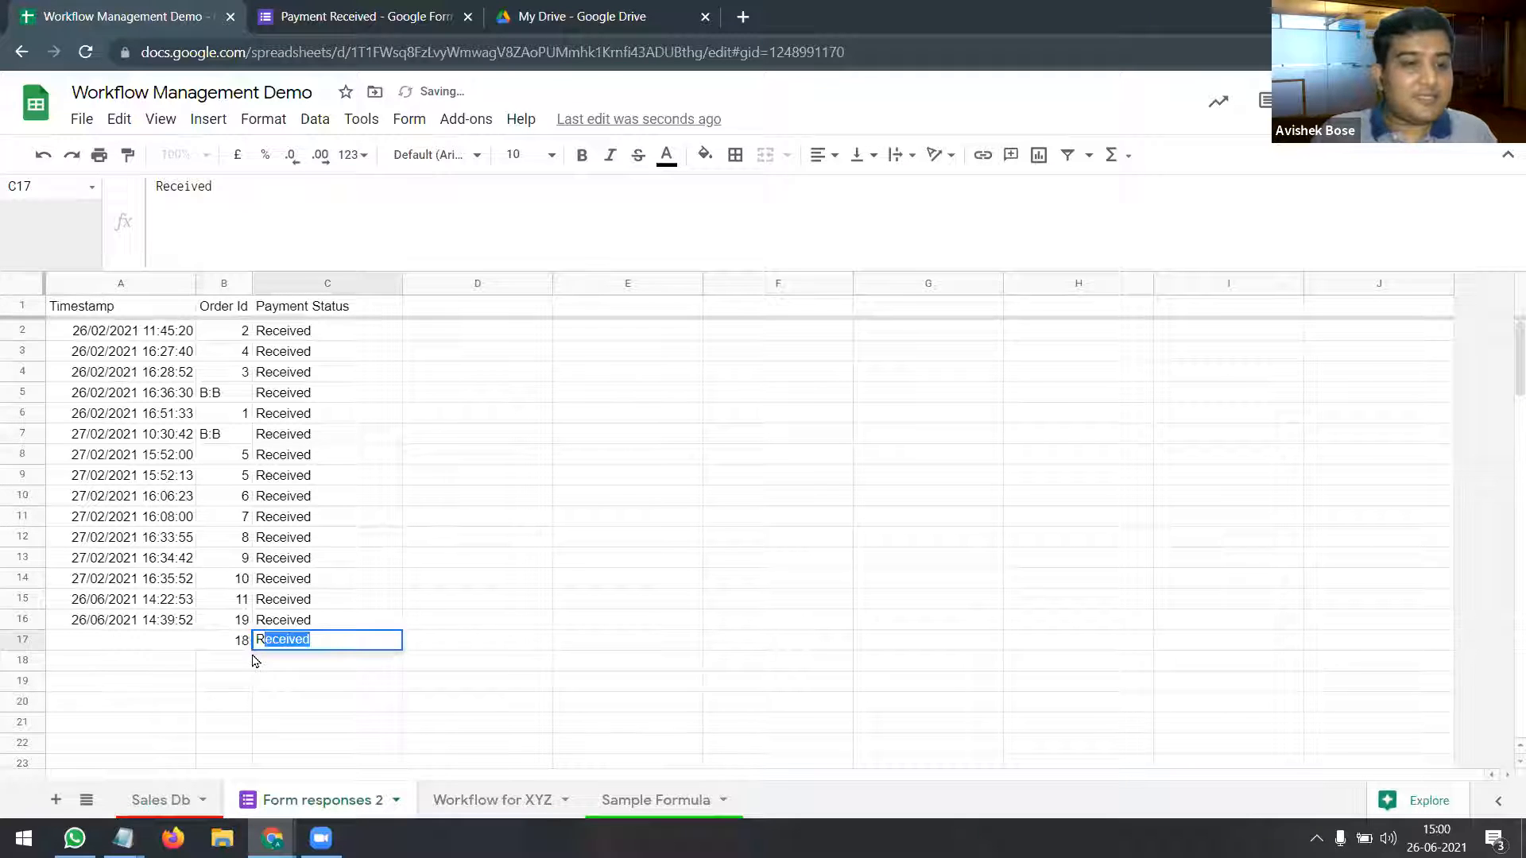
{"action": "key", "text": "Return"}
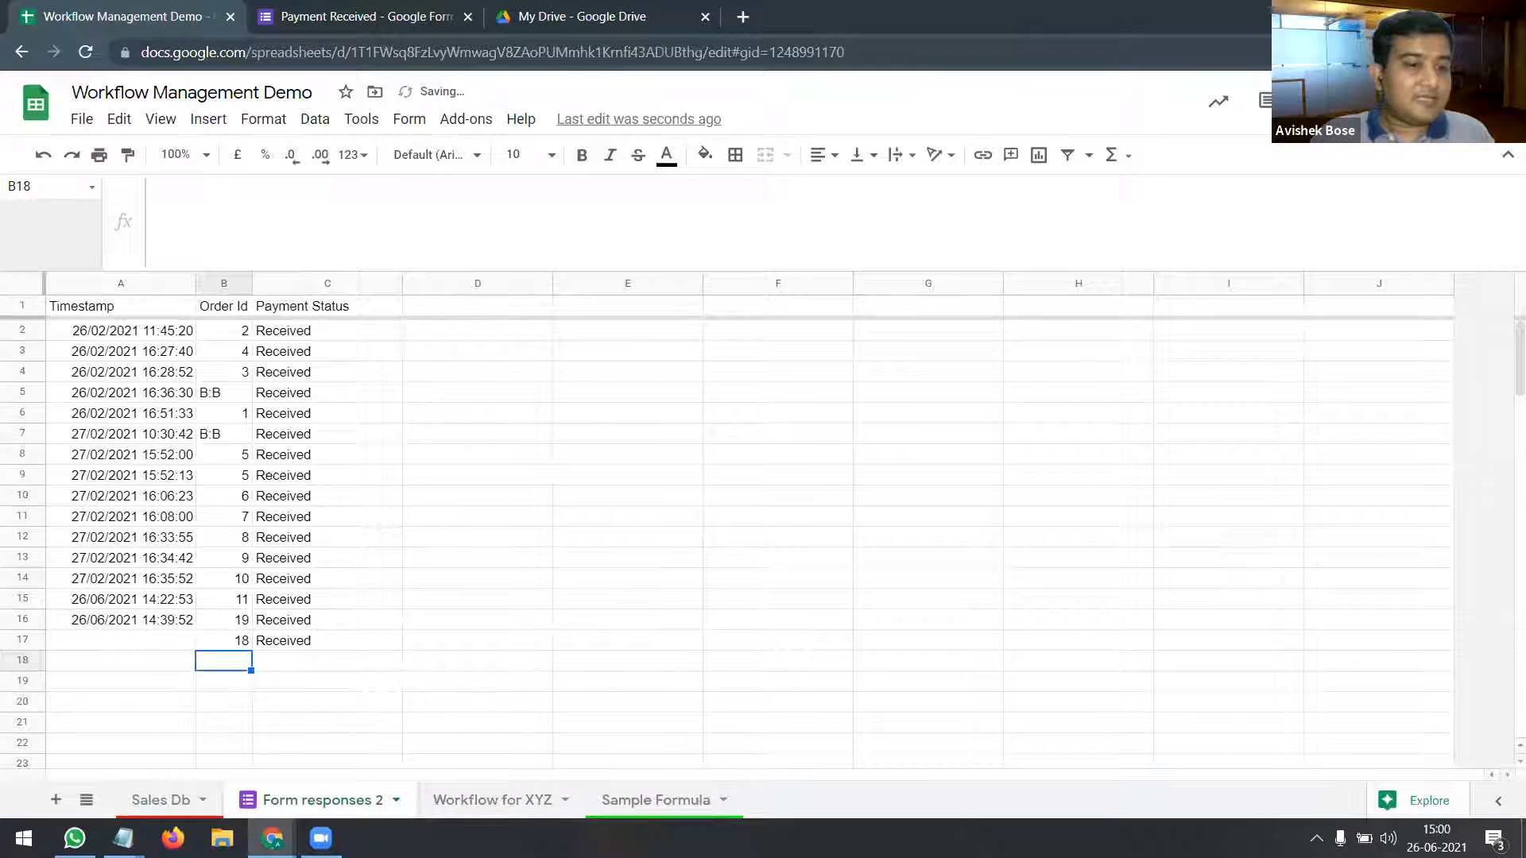
{"action": "left_click", "coordinate": [159, 800]}
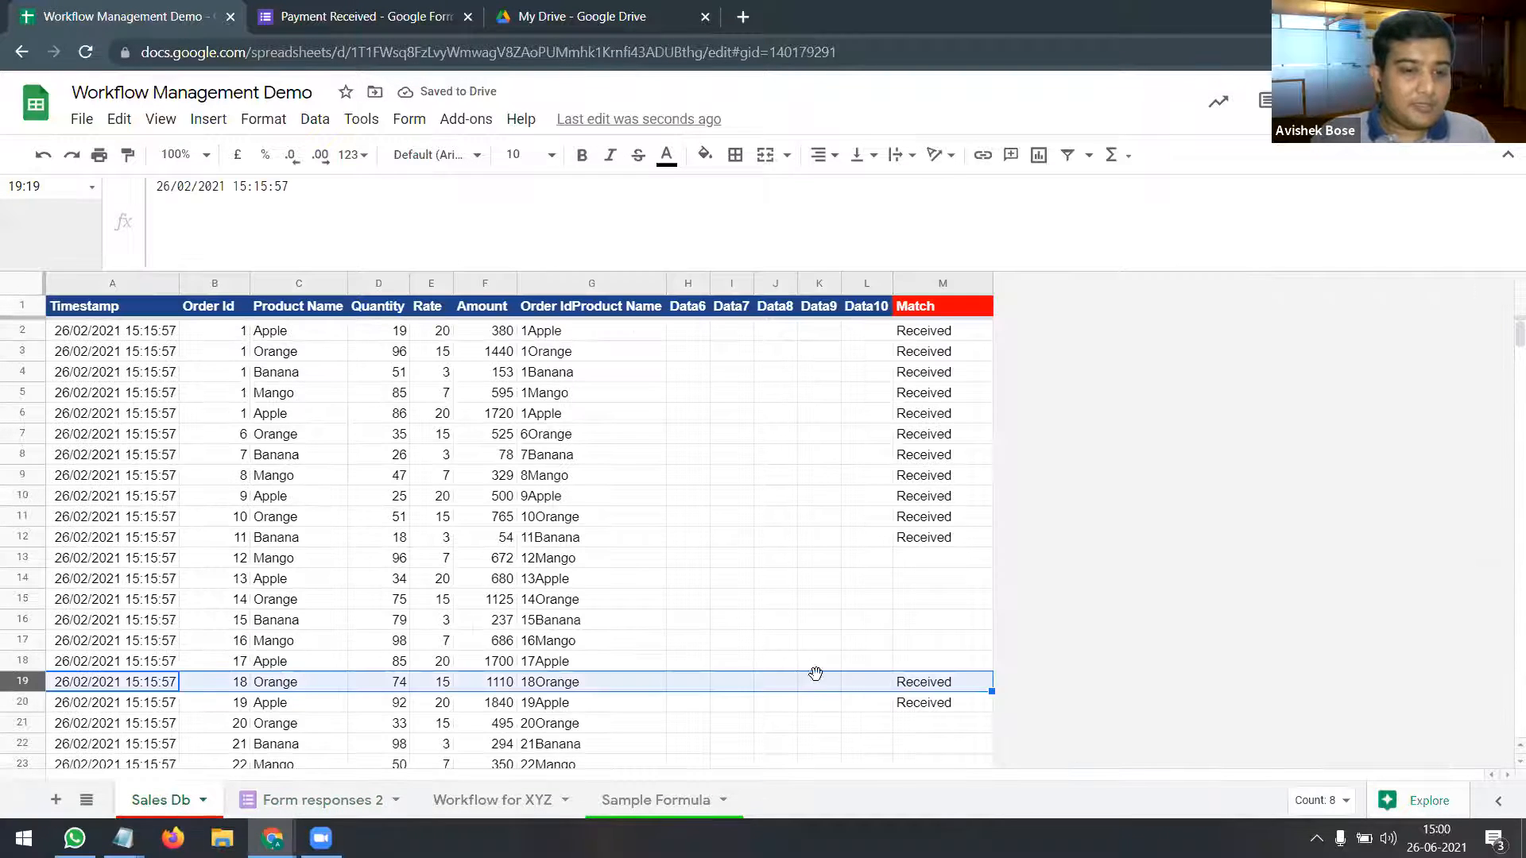
{"action": "left_click", "coordinate": [939, 688]}
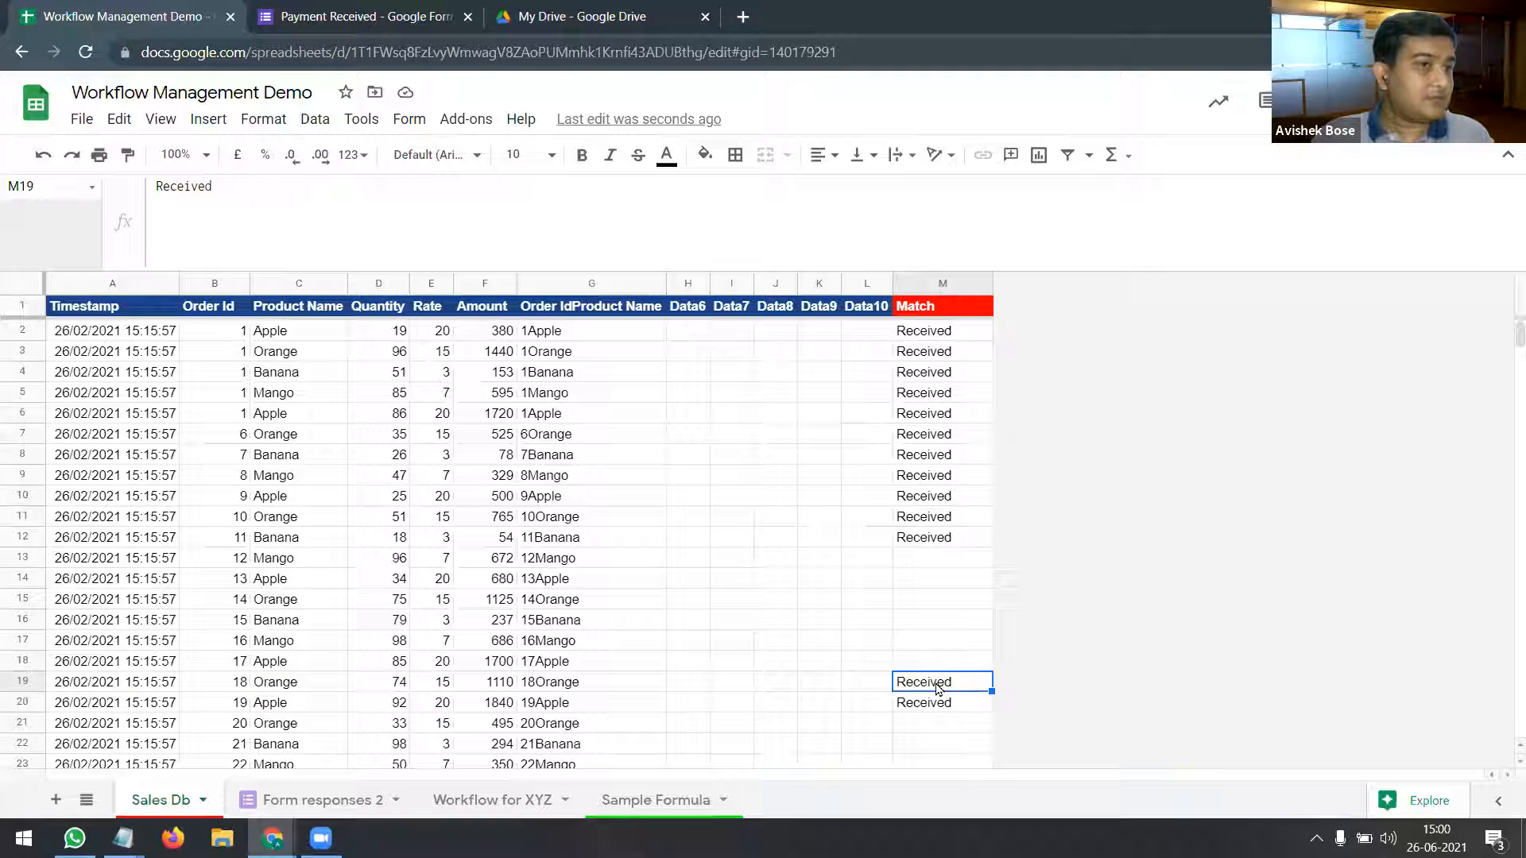
Step: Delete row 17, the order 18 test entry, from Form responses 2
{"action": "left_click", "coordinate": [338, 802]}
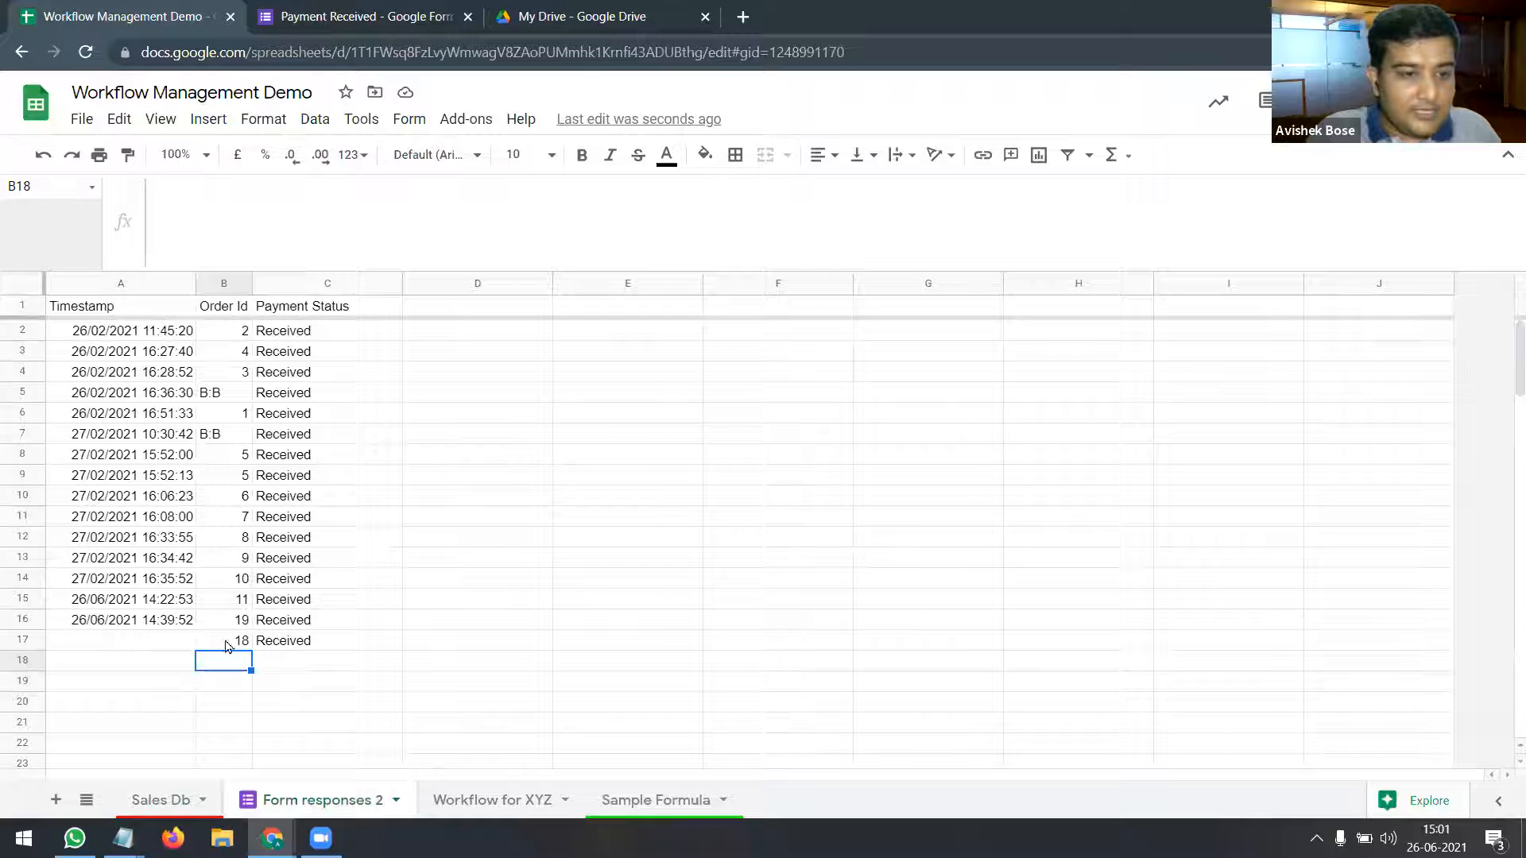
{"action": "left_click", "coordinate": [24, 639]}
{"action": "right_click", "coordinate": [24, 639]}
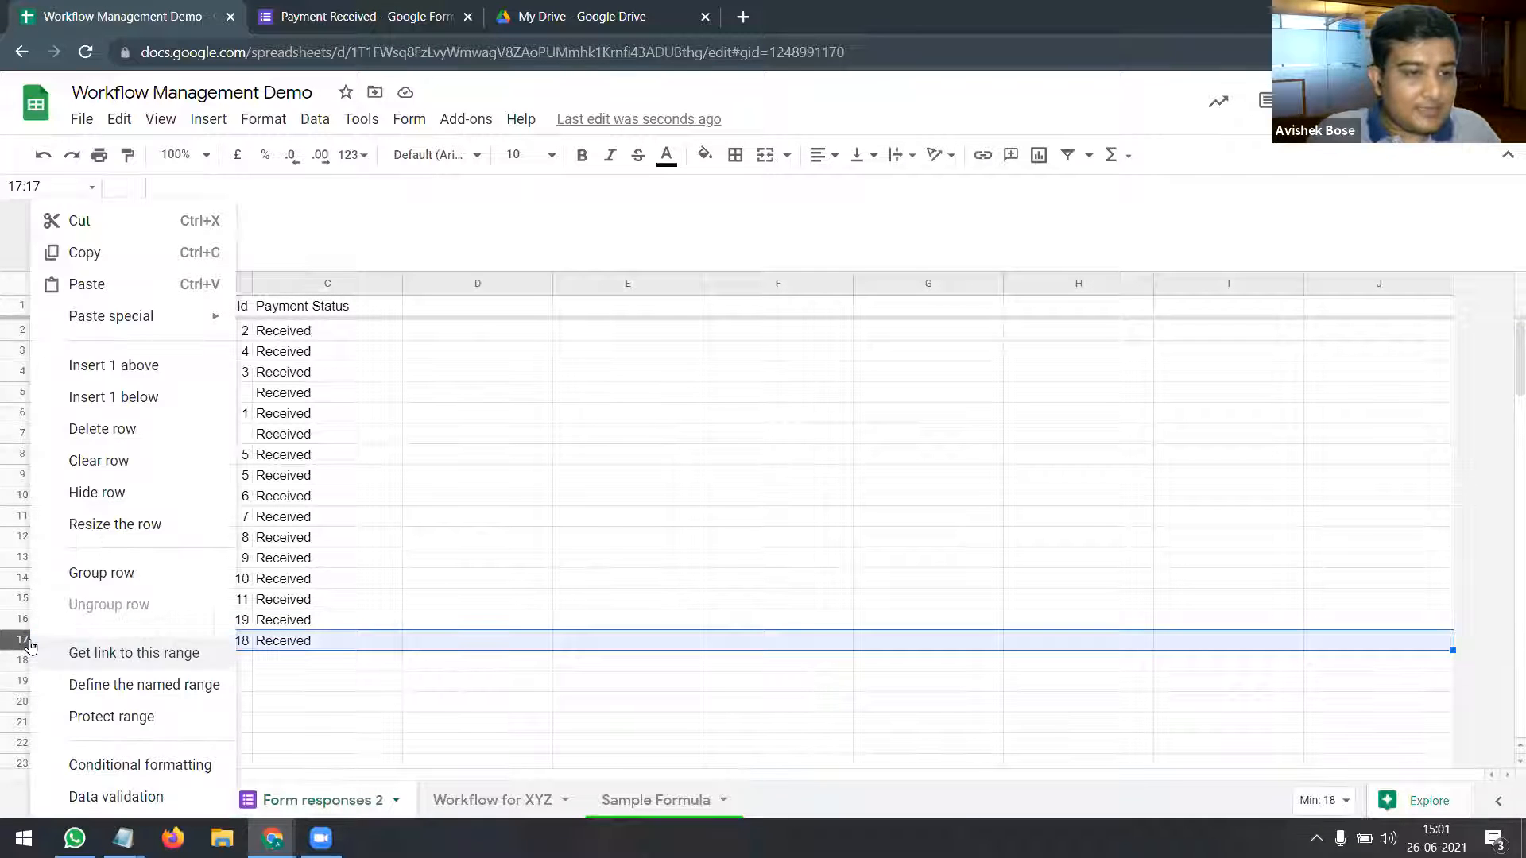
{"action": "left_click", "coordinate": [155, 432]}
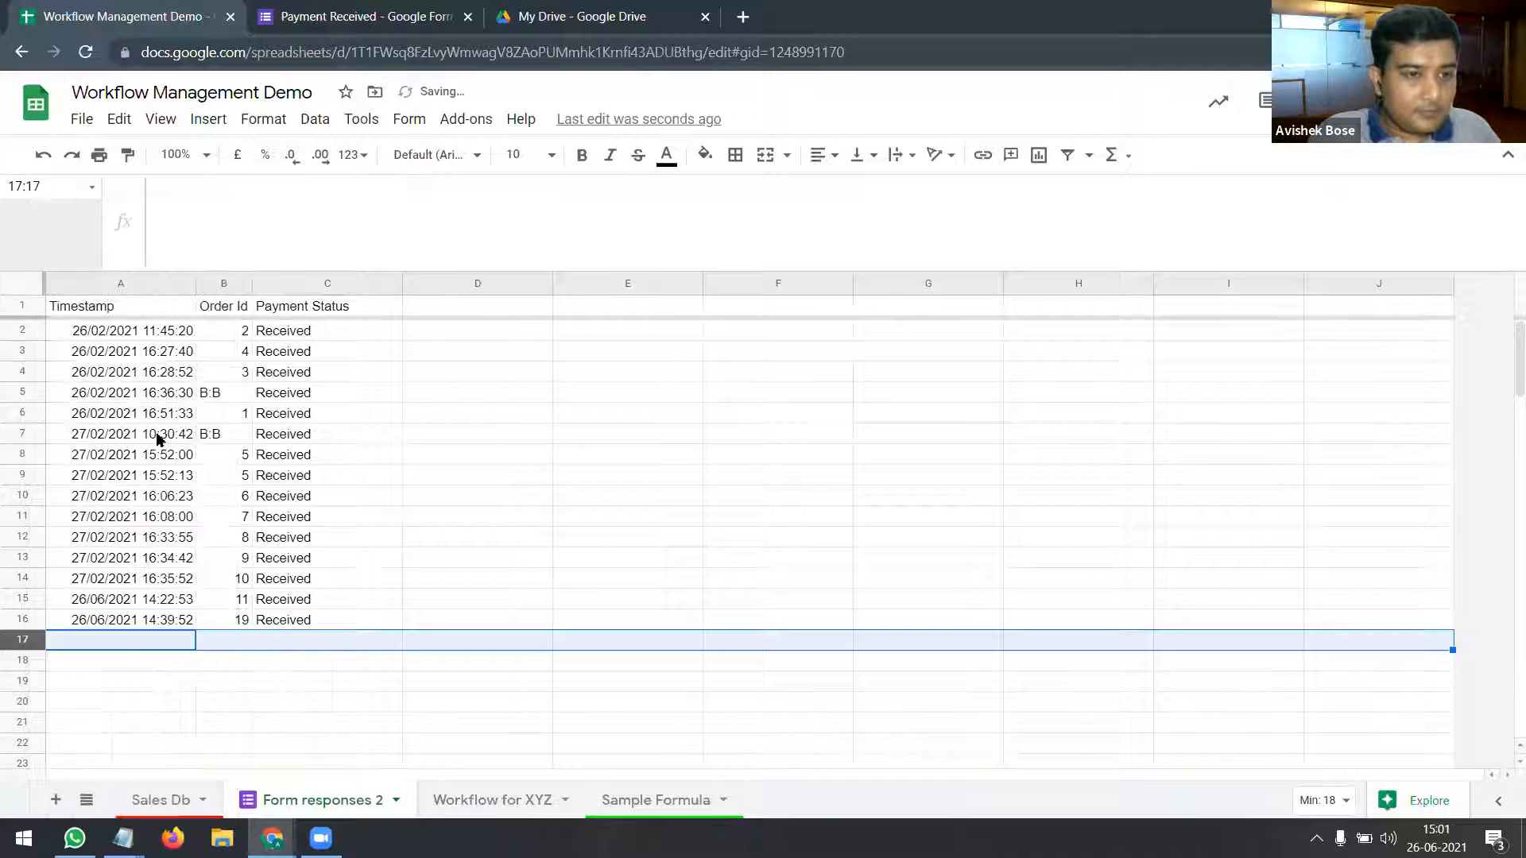
{"action": "left_click", "coordinate": [397, 642]}
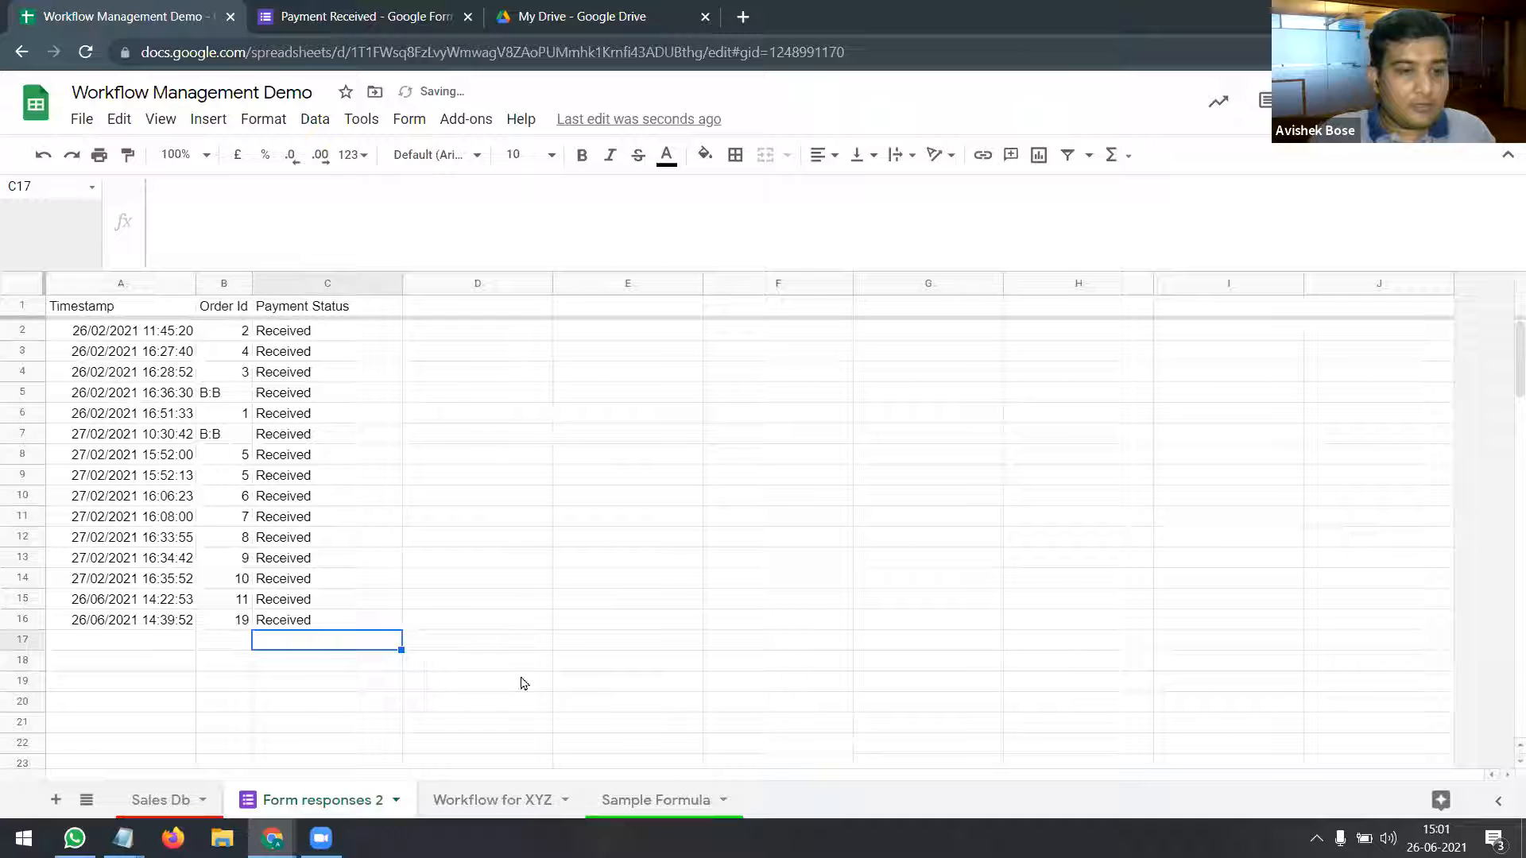
Step: Copy the Sheet Link URL from cell C4 on the Sample Formula sheet
{"action": "left_click", "coordinate": [659, 801]}
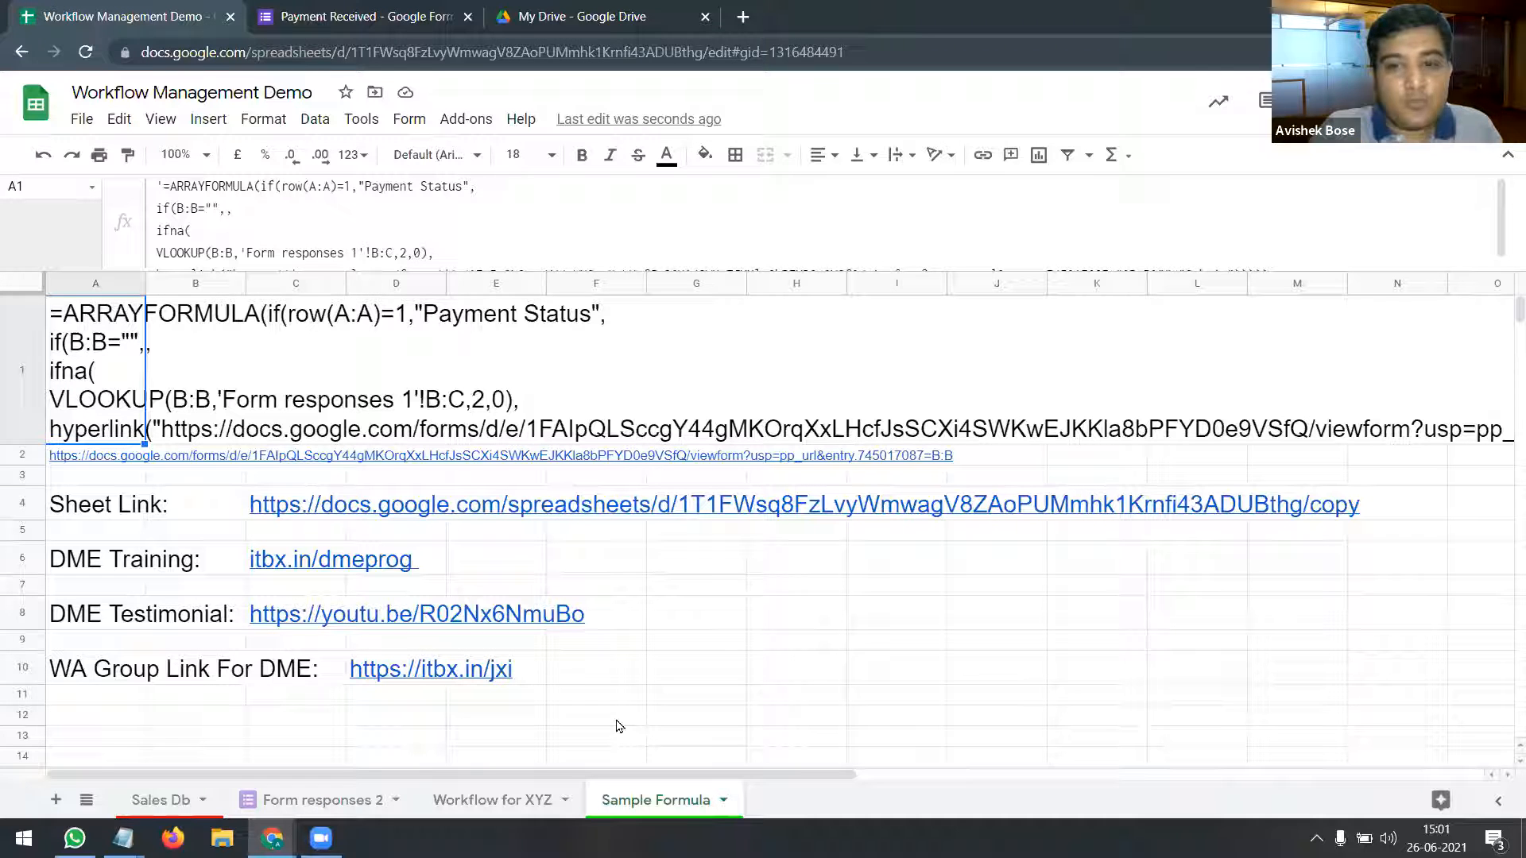
{"action": "left_click", "coordinate": [280, 515]}
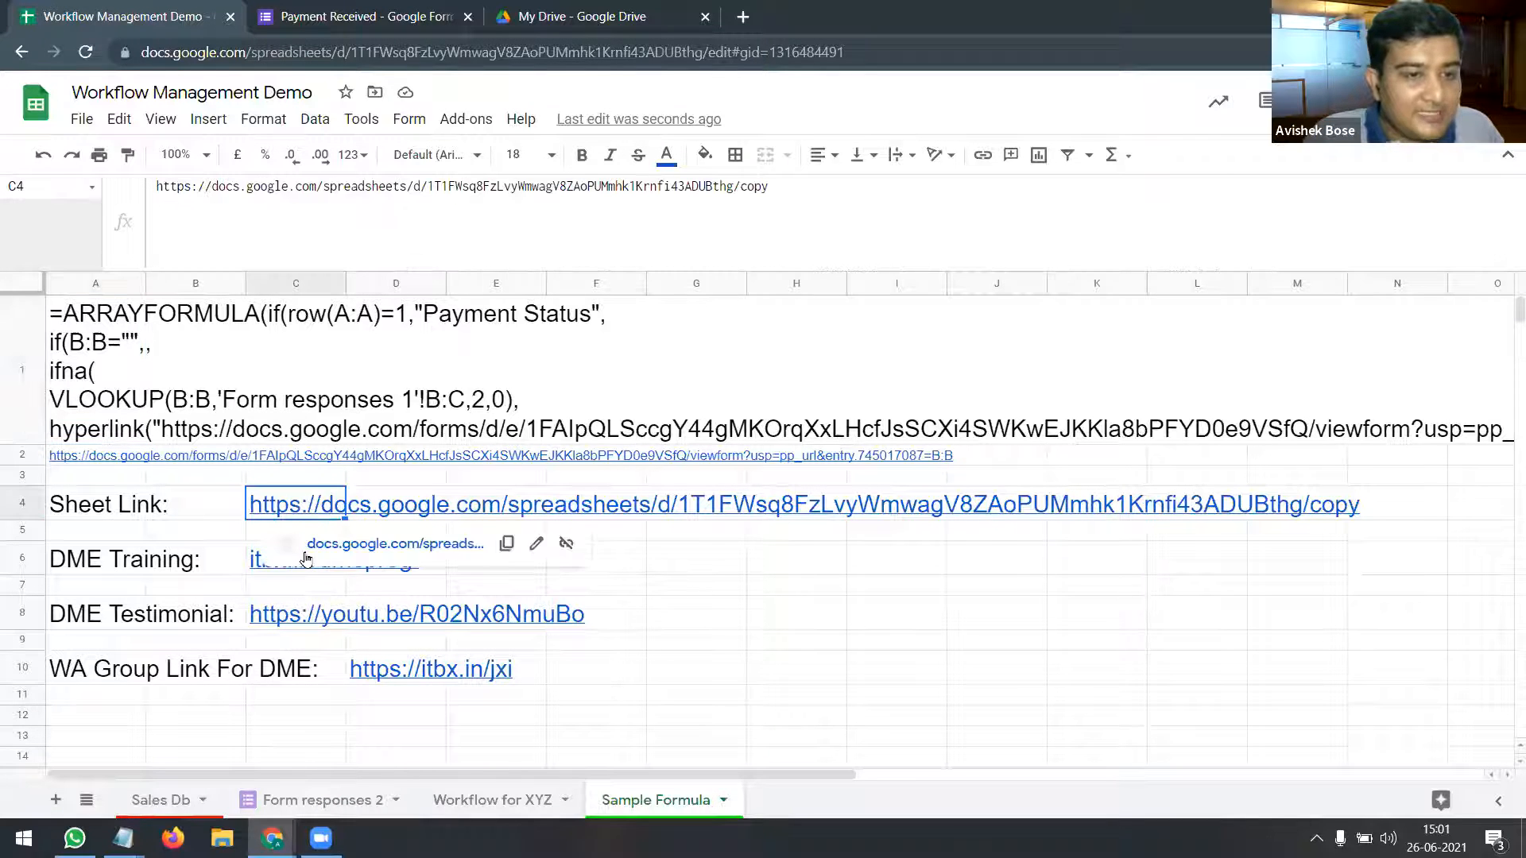
{"action": "key", "text": "ctrl+c"}
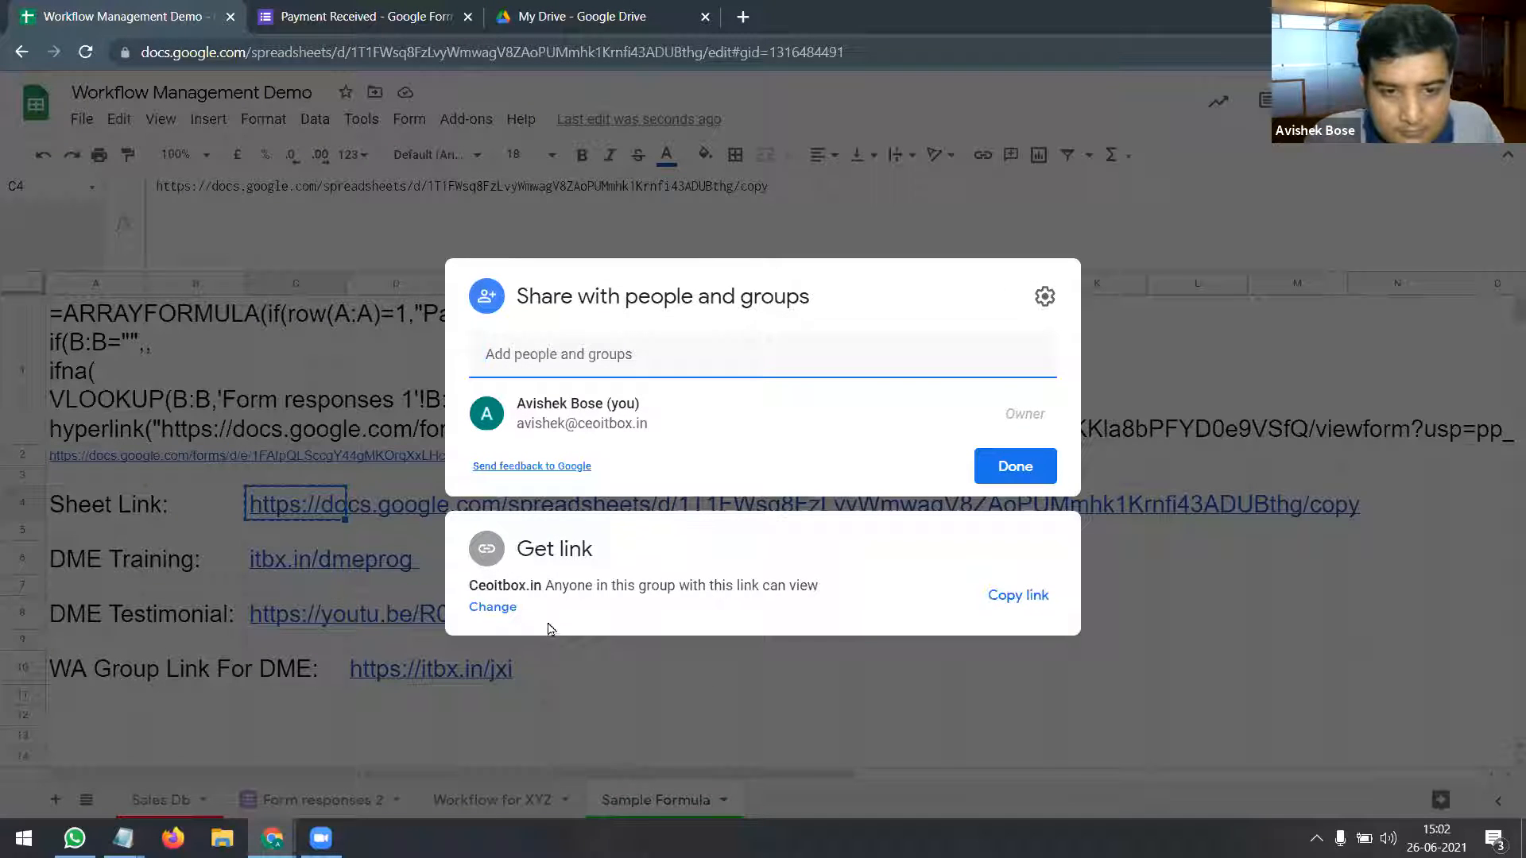
Step: Switch link sharing to 'Anyone with the link' with Viewer access and confirm
{"action": "left_click", "coordinate": [502, 607]}
{"action": "left_click", "coordinate": [618, 533]}
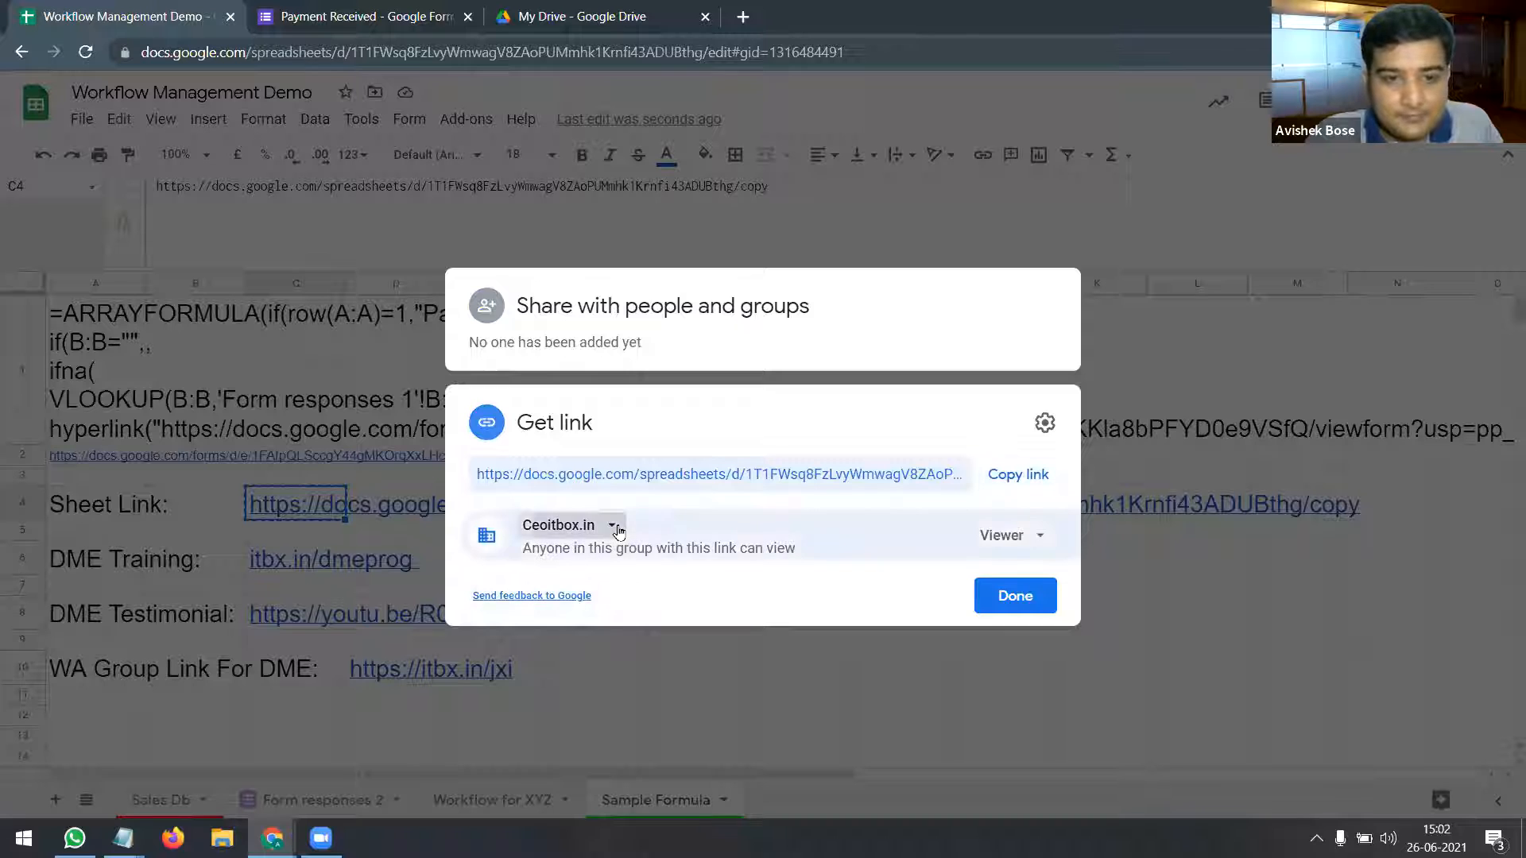
{"action": "left_click", "coordinate": [612, 695]}
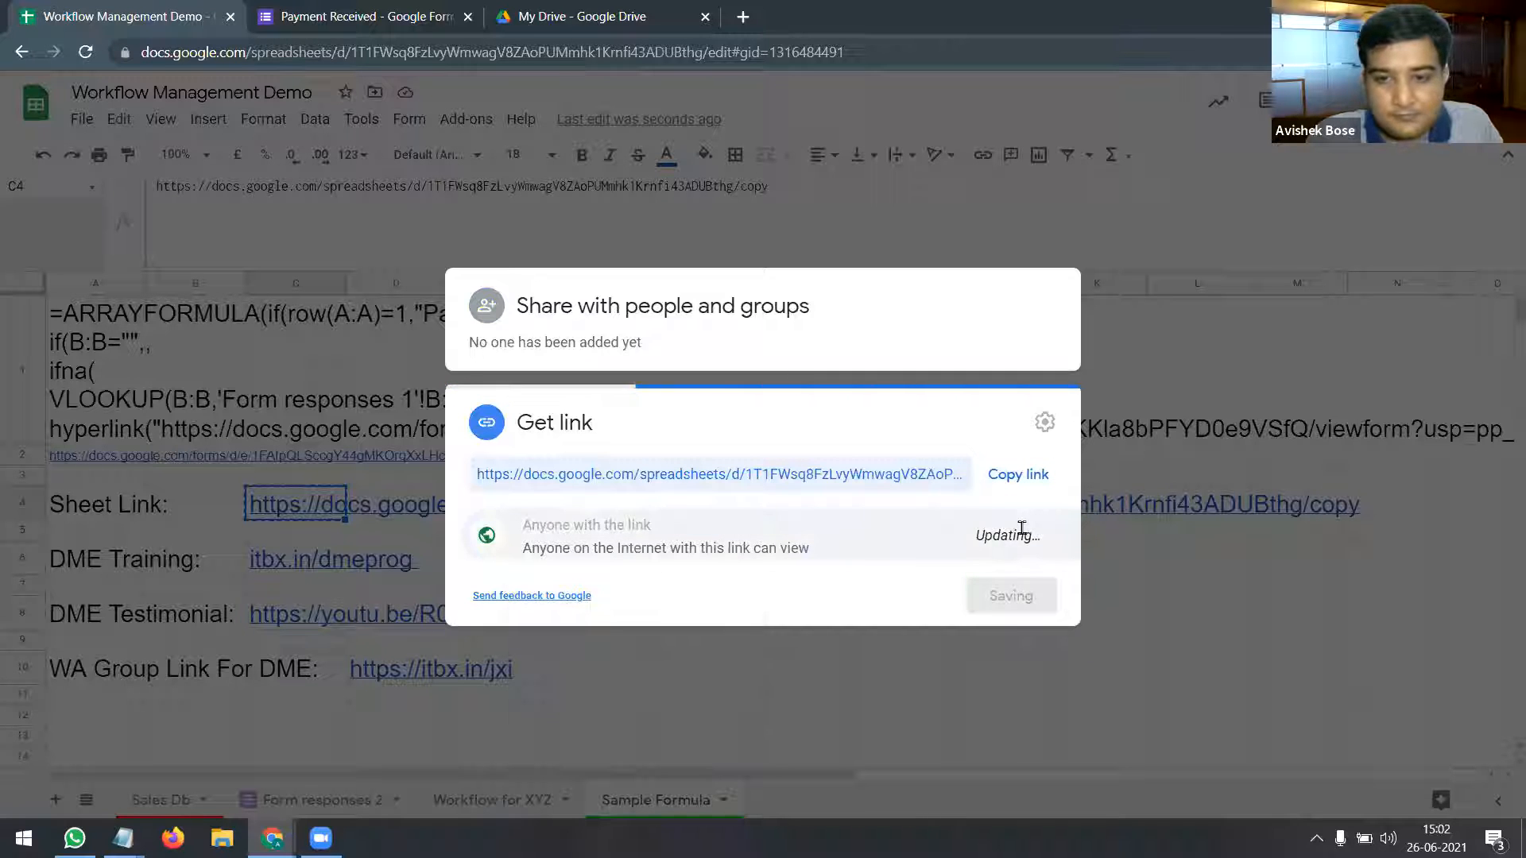
{"action": "left_click", "coordinate": [1022, 599]}
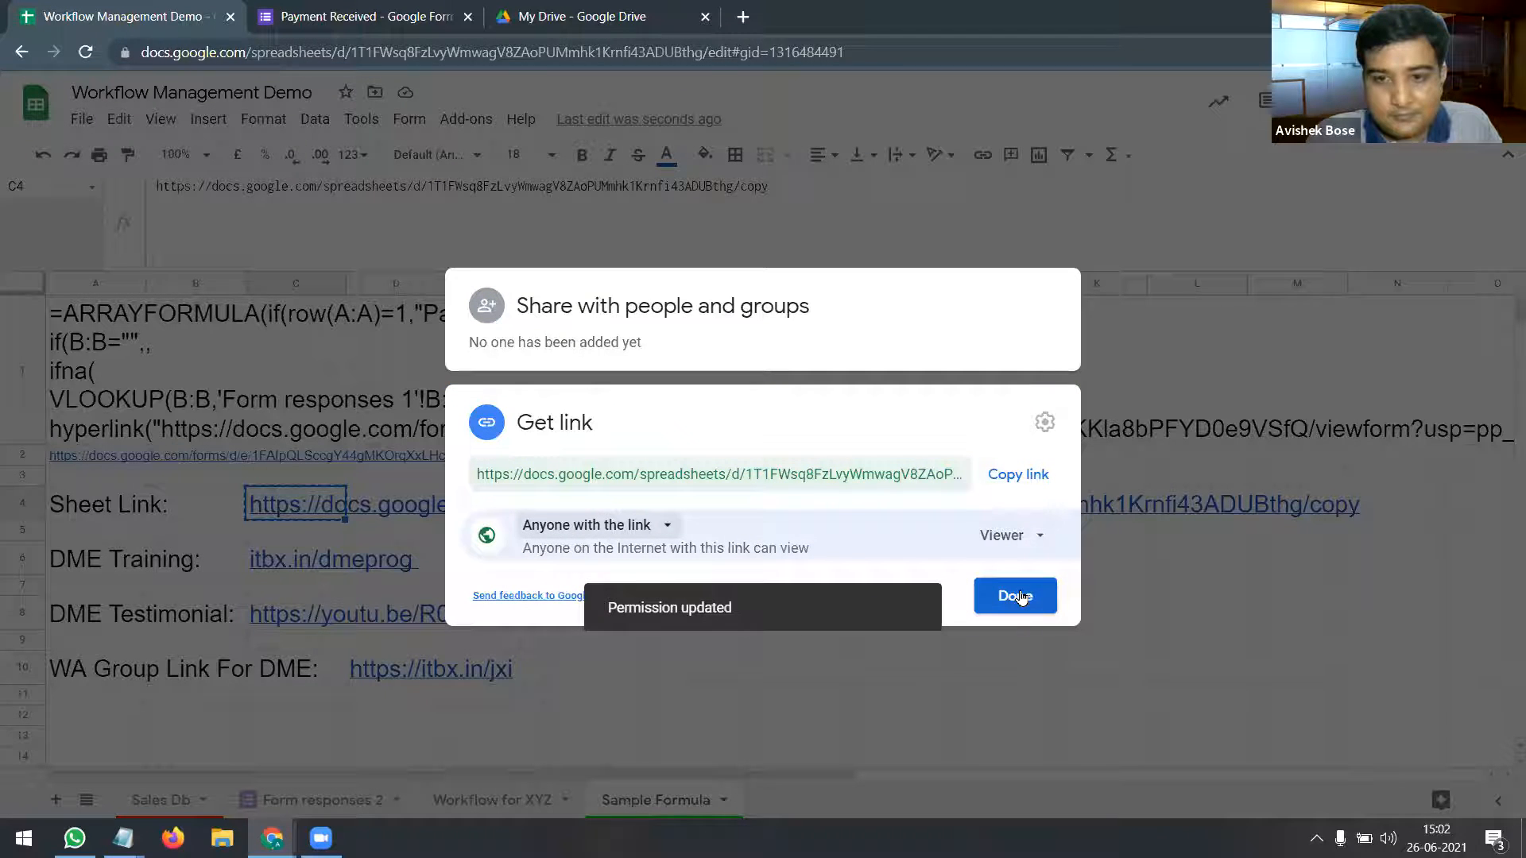
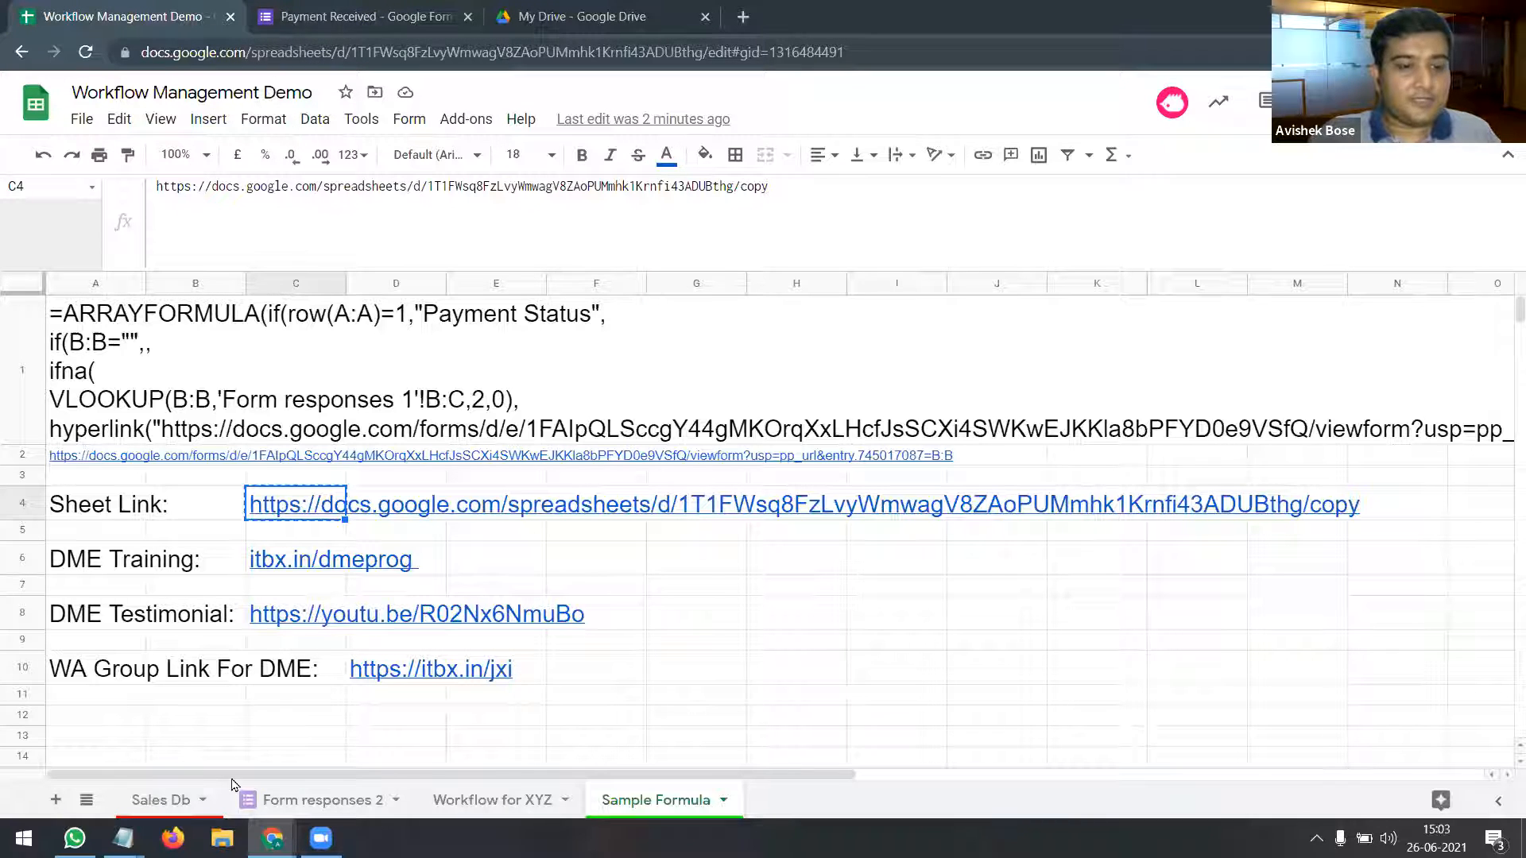
Step: Go to the Workflow for XYZ sheet, which lists orders with their Submit links
{"action": "left_click", "coordinate": [461, 803]}
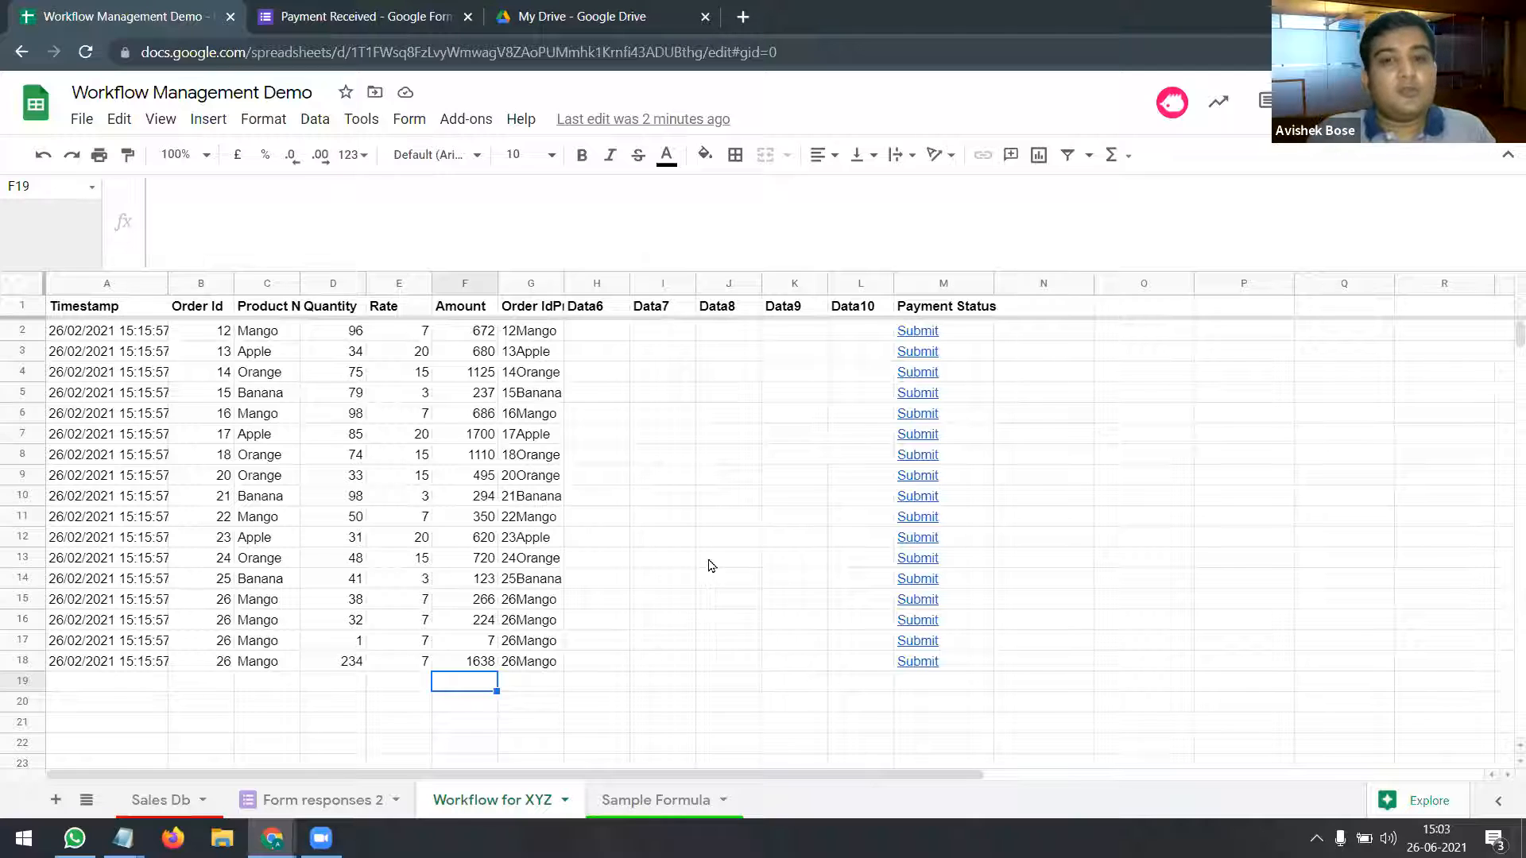
Step: Open order 21's Submit link and confirm the form shows Order Id 21 pre-filled
{"action": "left_click", "coordinate": [1024, 481]}
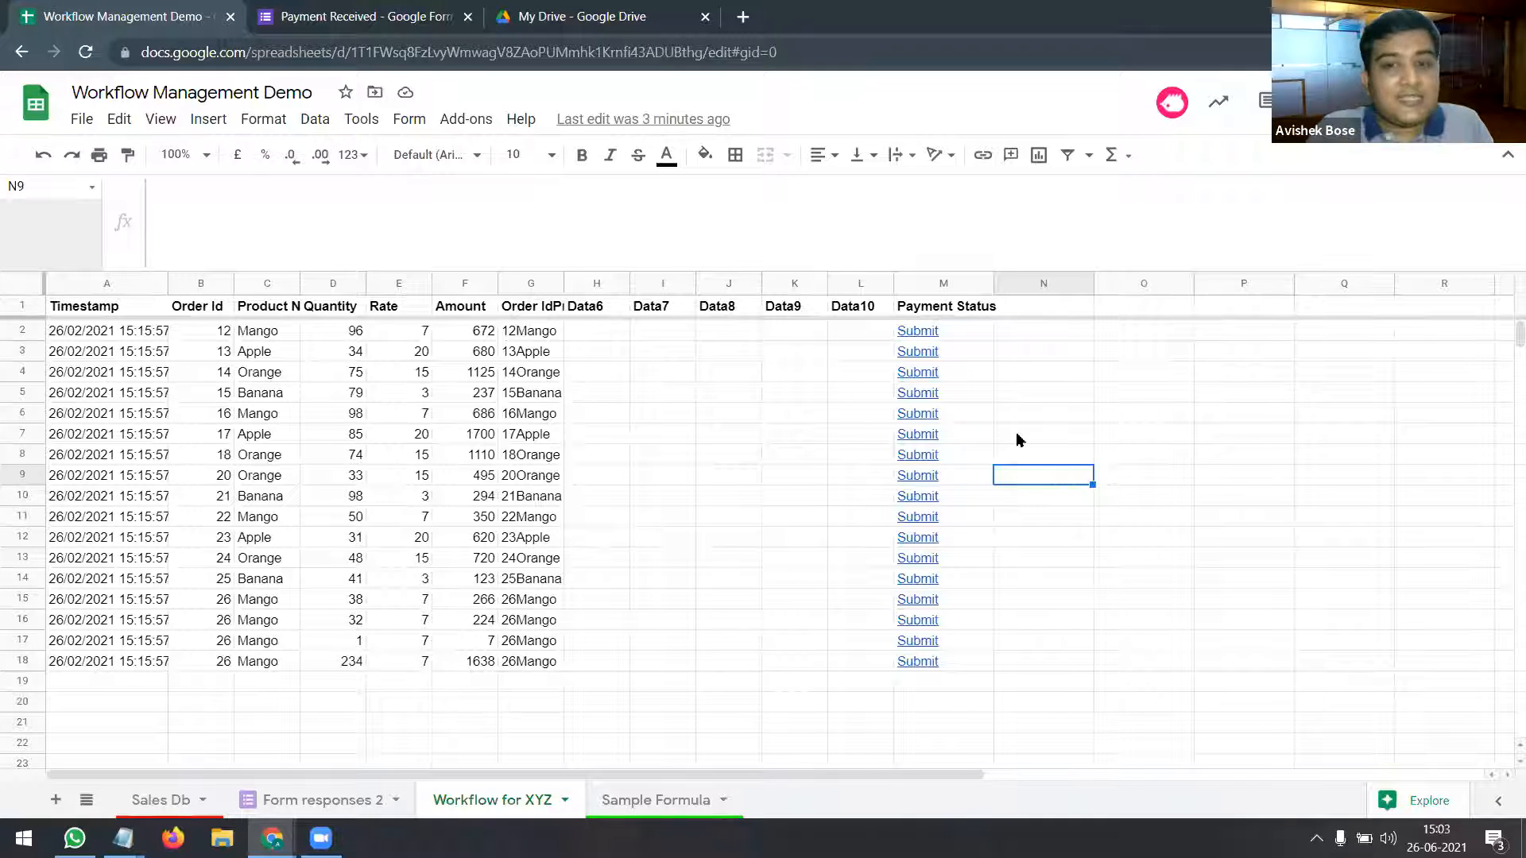
{"action": "left_click", "coordinate": [917, 494]}
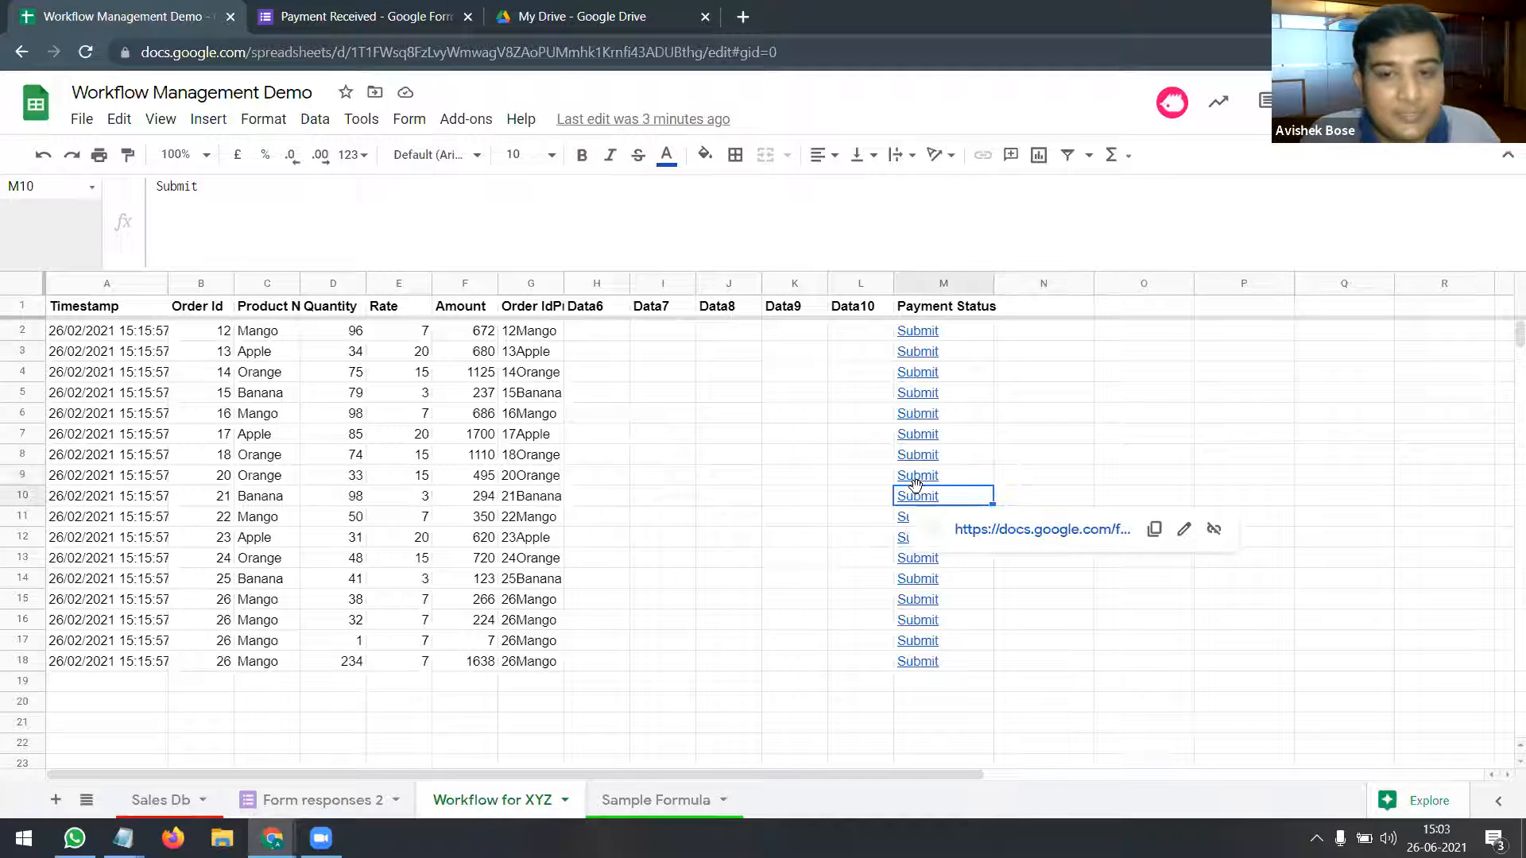
{"action": "left_click", "coordinate": [971, 530]}
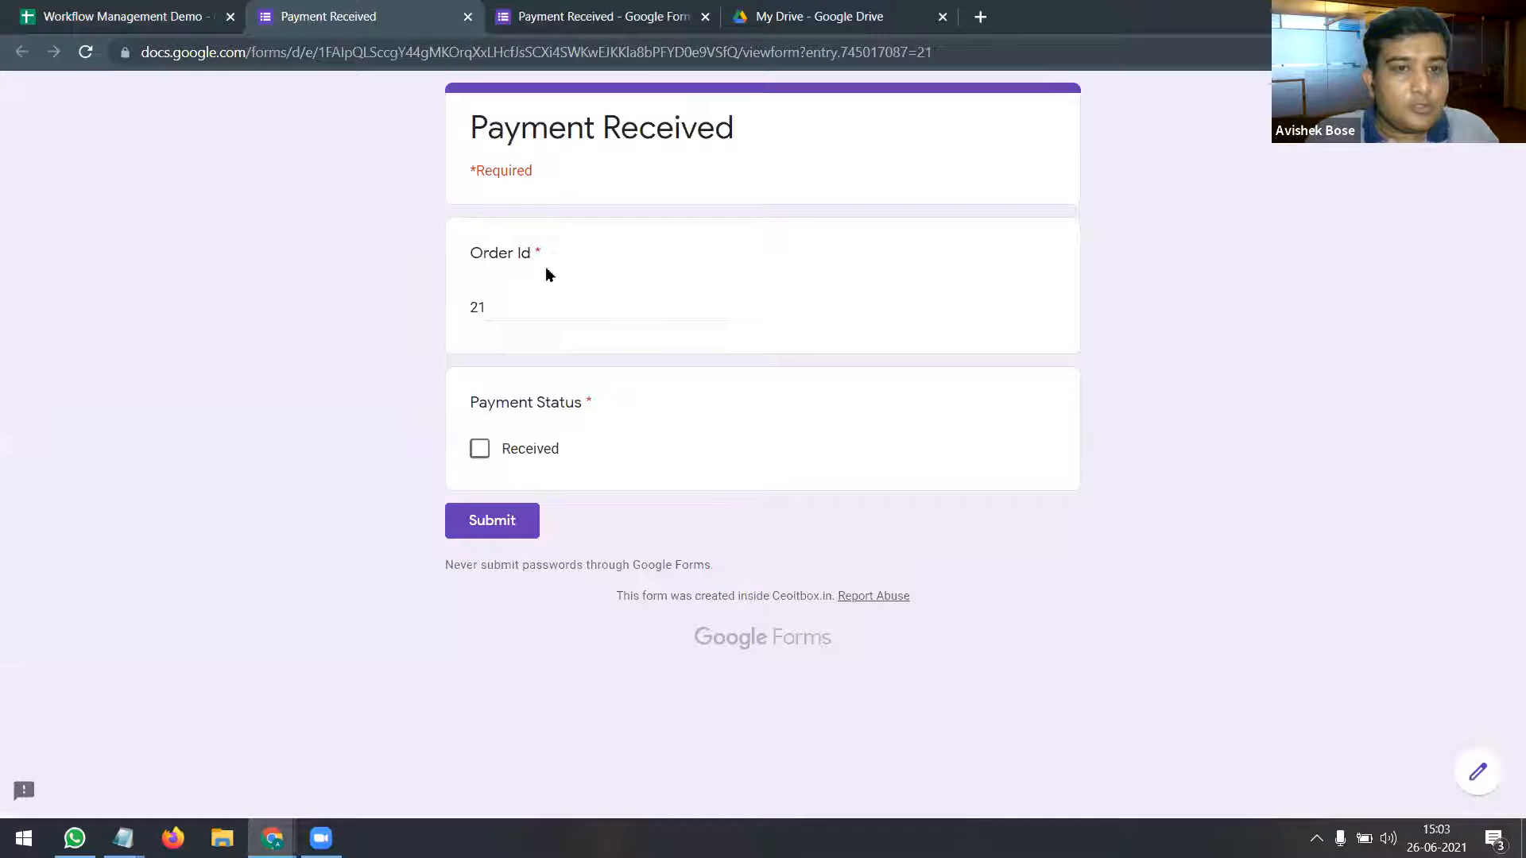
{"action": "left_click_drag", "start_coordinate": [490, 310], "coordinate": [454, 313]}
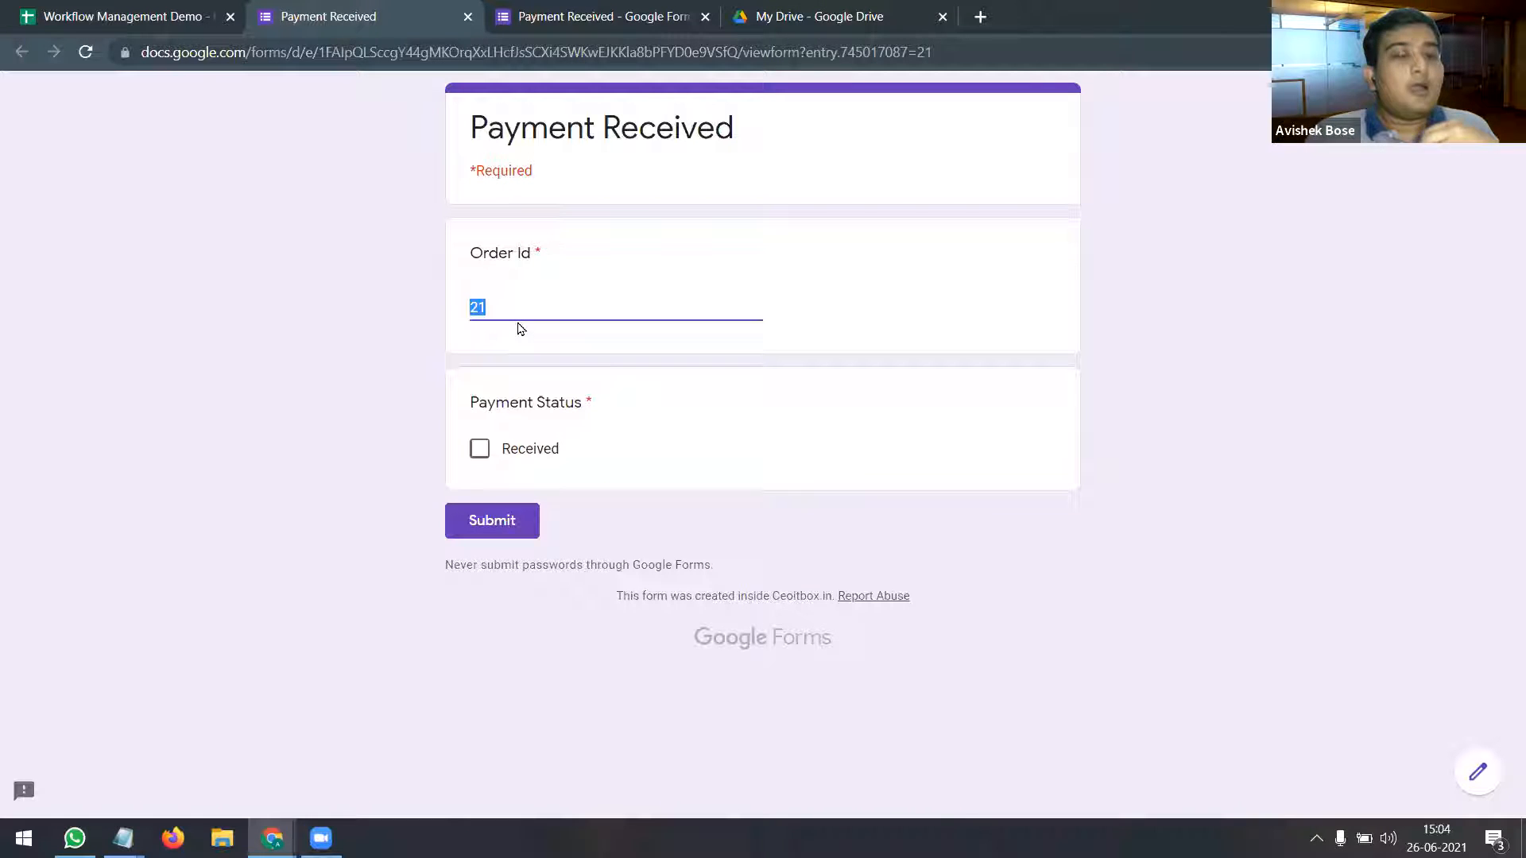
Step: Leave the unsubmitted pre-filled form and go to the Payment Received form editor
{"action": "left_click", "coordinate": [467, 17]}
{"action": "left_click", "coordinate": [845, 163]}
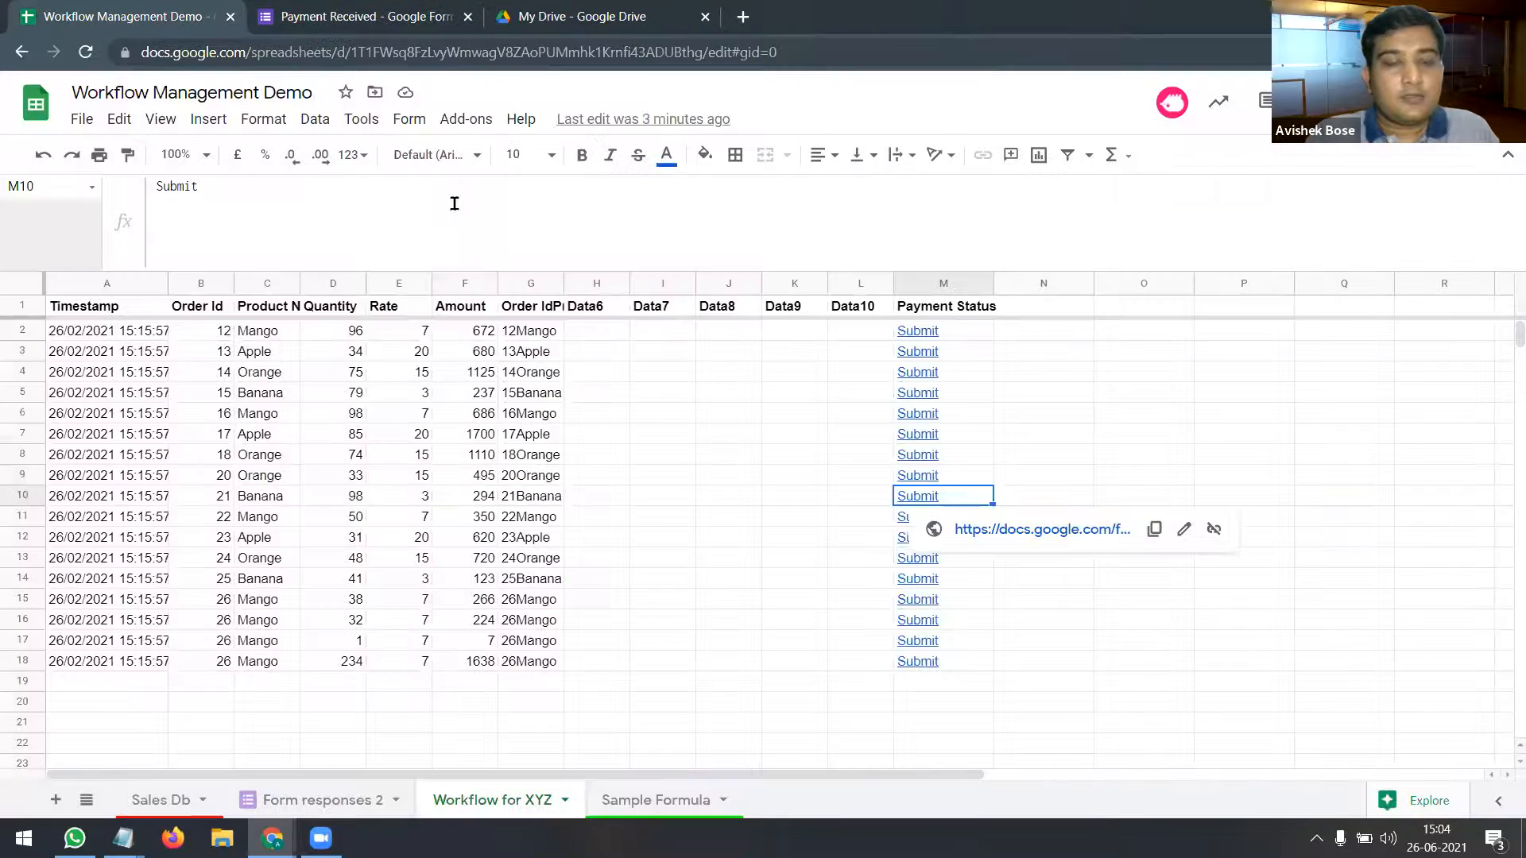
{"action": "left_click", "coordinate": [349, 16]}
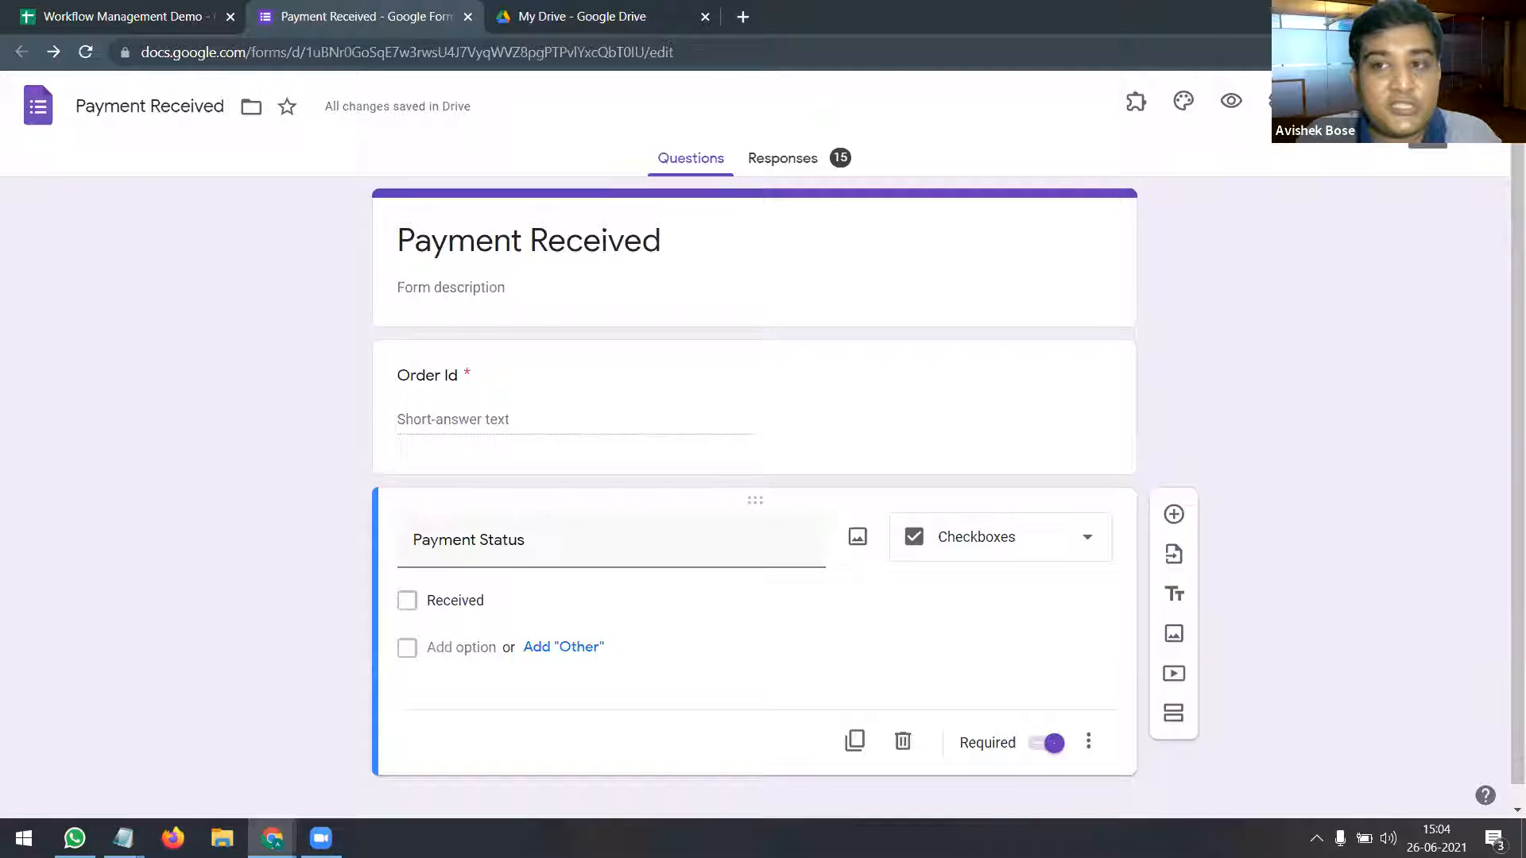
Step: Choose 'Get pre-filled link' from the Payment Received form's More menu
{"action": "left_click", "coordinate": [1488, 106]}
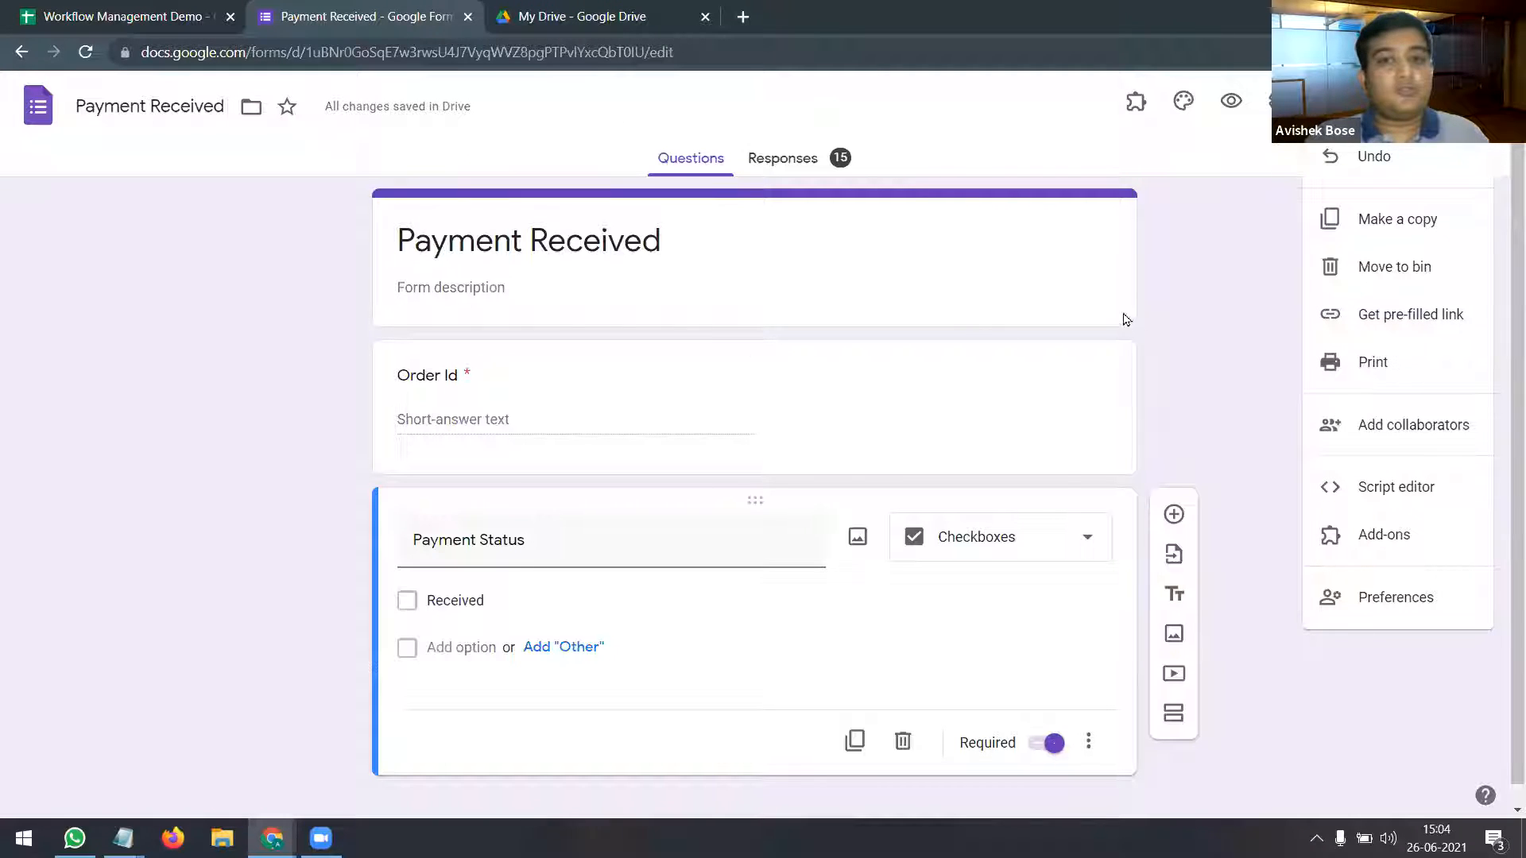
{"action": "left_click", "coordinate": [1167, 407]}
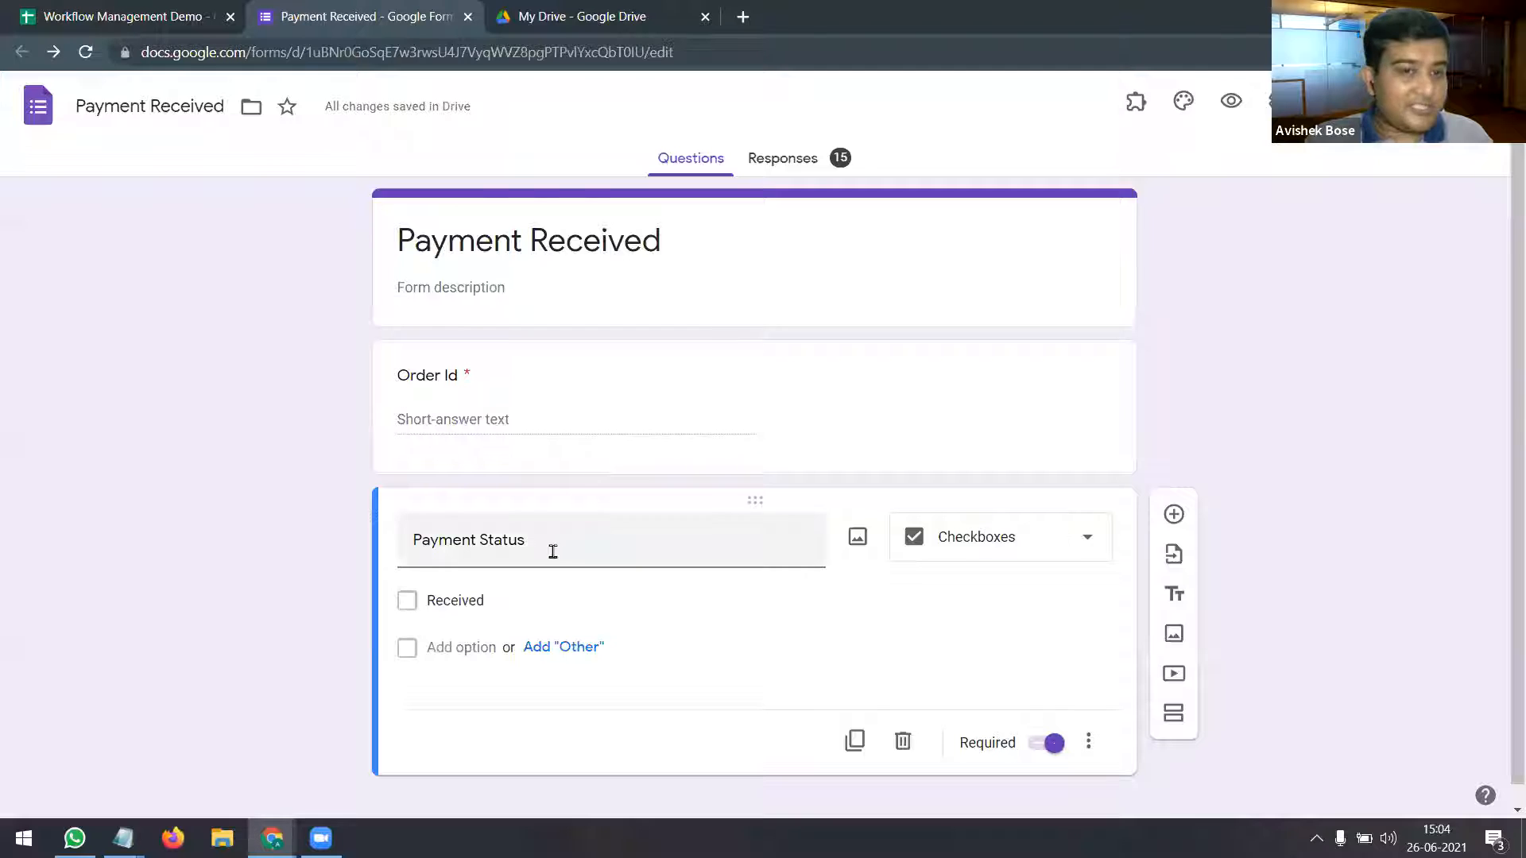
{"action": "scroll", "coordinate": [619, 580], "scroll_direction": "down", "scroll_amount": 1}
{"action": "scroll", "coordinate": [621, 583], "scroll_direction": "up", "scroll_amount": 1}
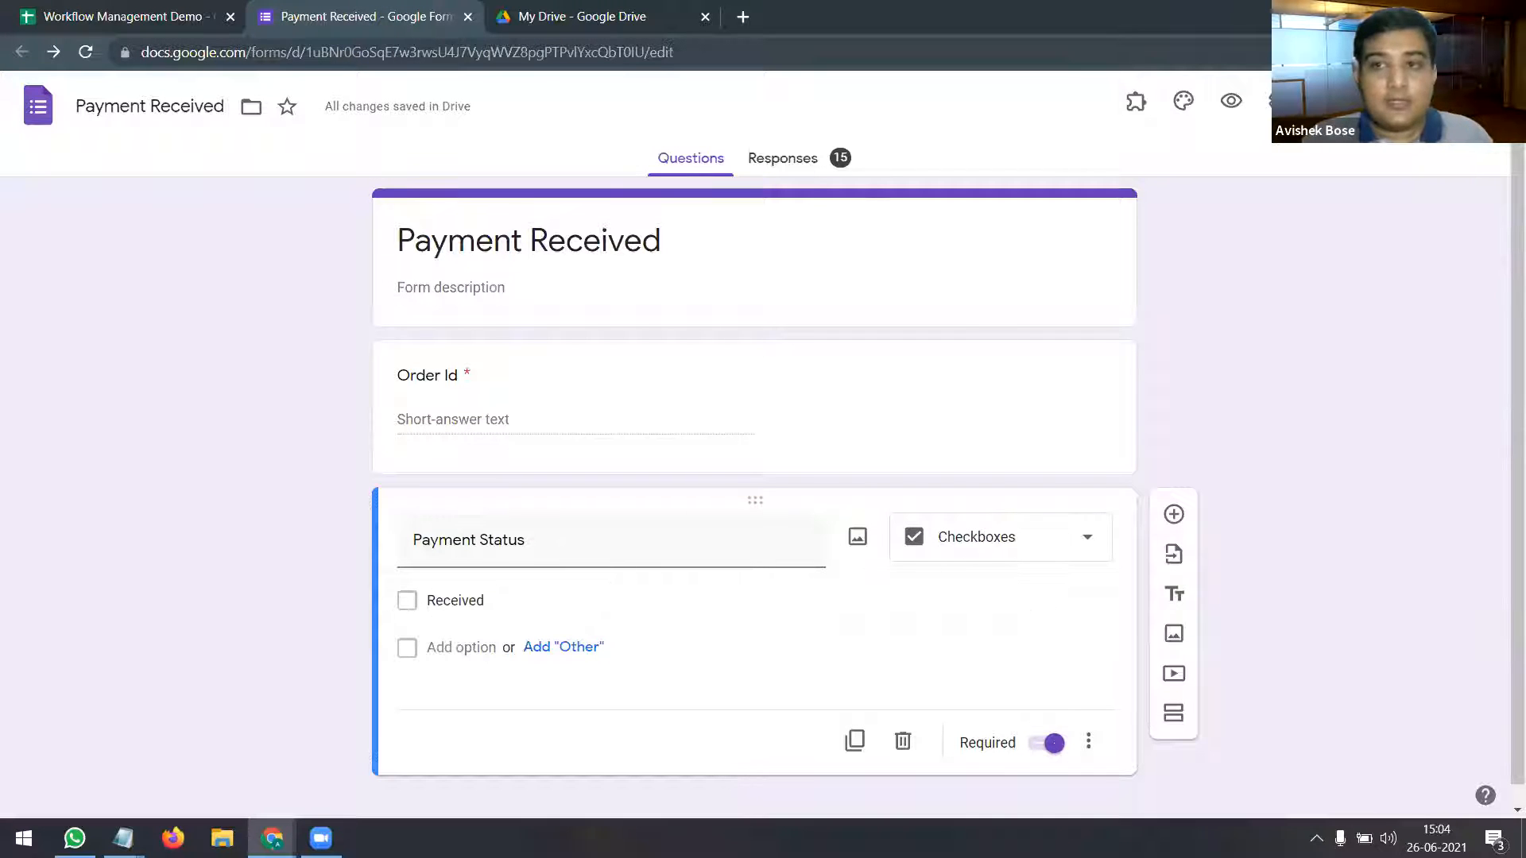
{"action": "left_click", "coordinate": [1276, 100]}
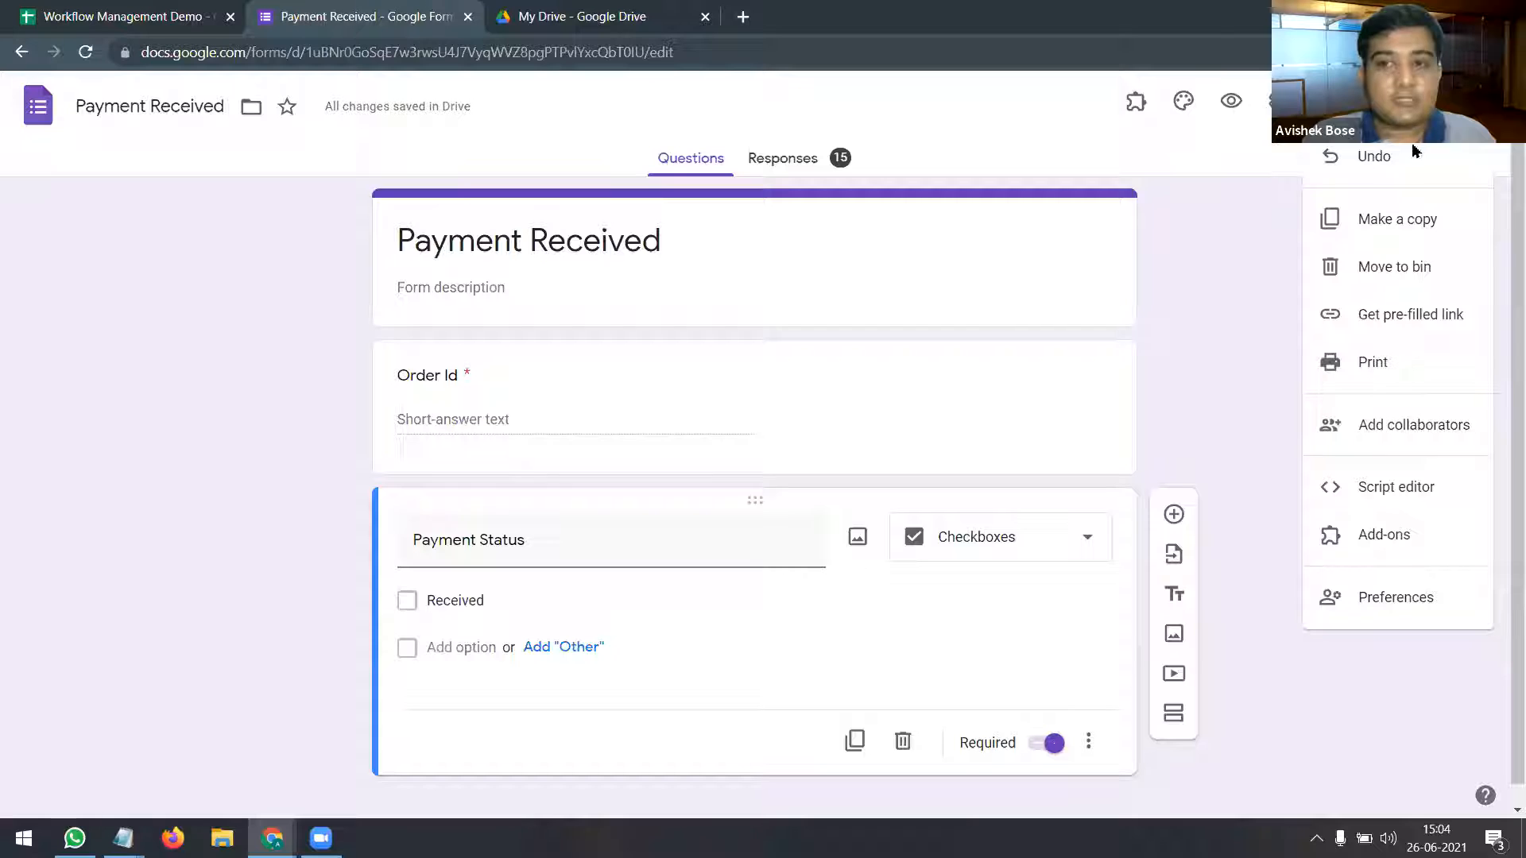
{"action": "left_click", "coordinate": [1409, 328]}
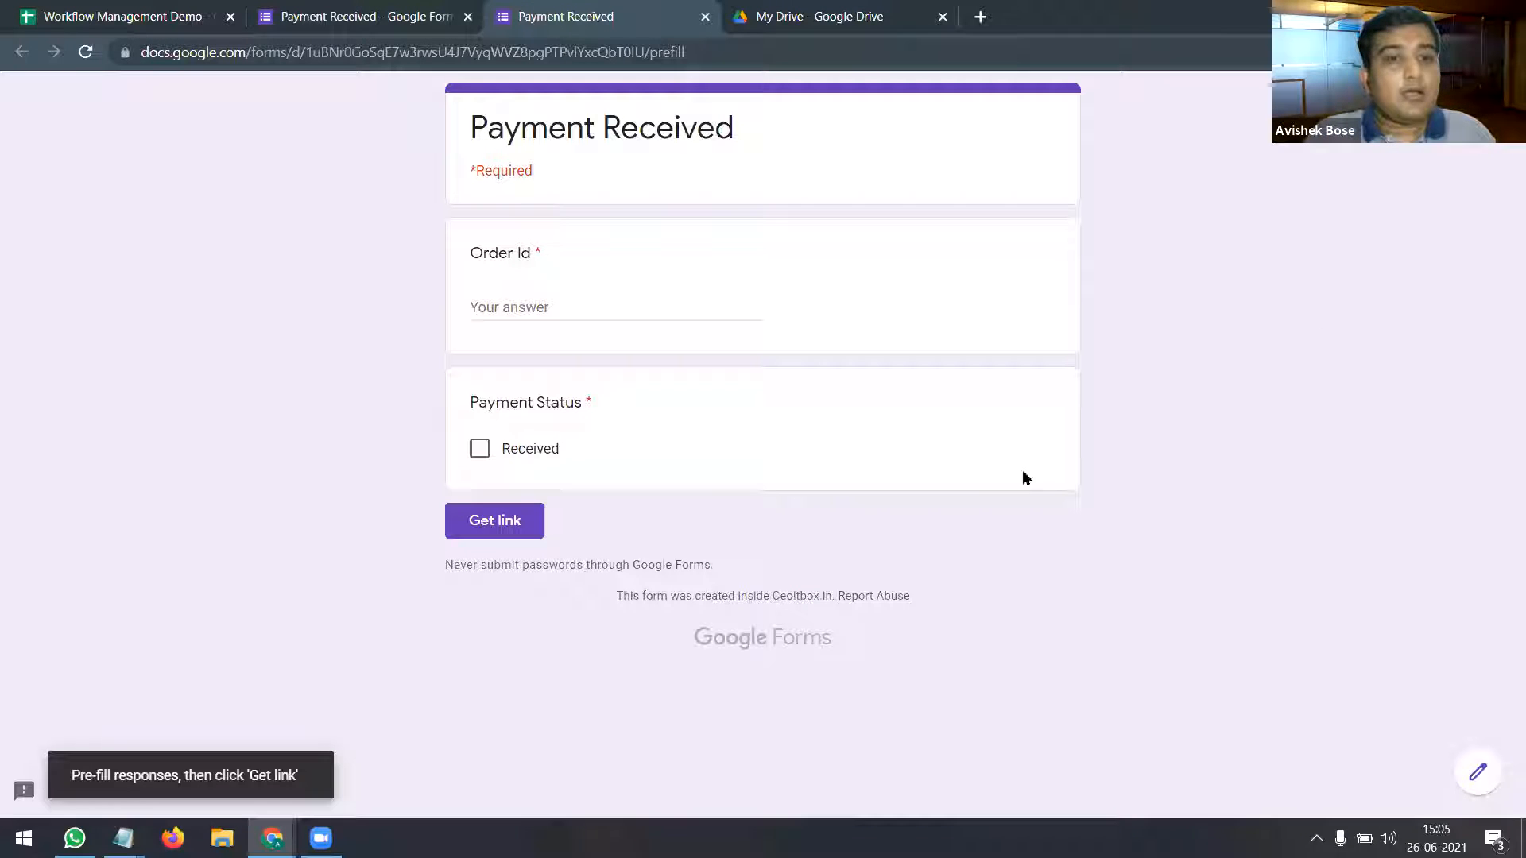
Step: Enter a sample name as Order Id, tick Received, and copy the generated pre-filled link
{"action": "left_click", "coordinate": [523, 308]}
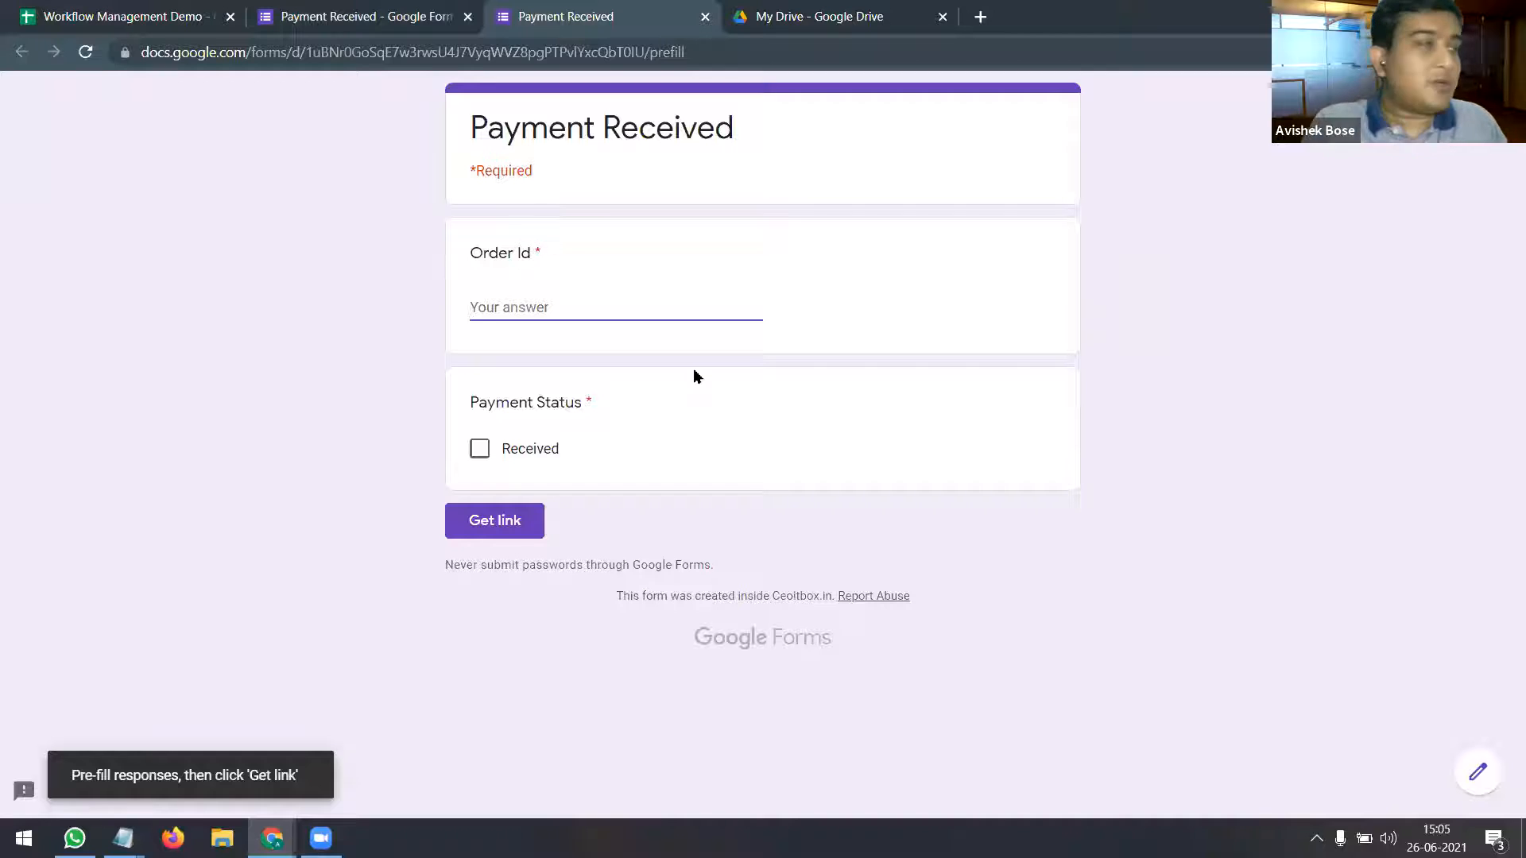
{"action": "type", "text": "Avishek"}
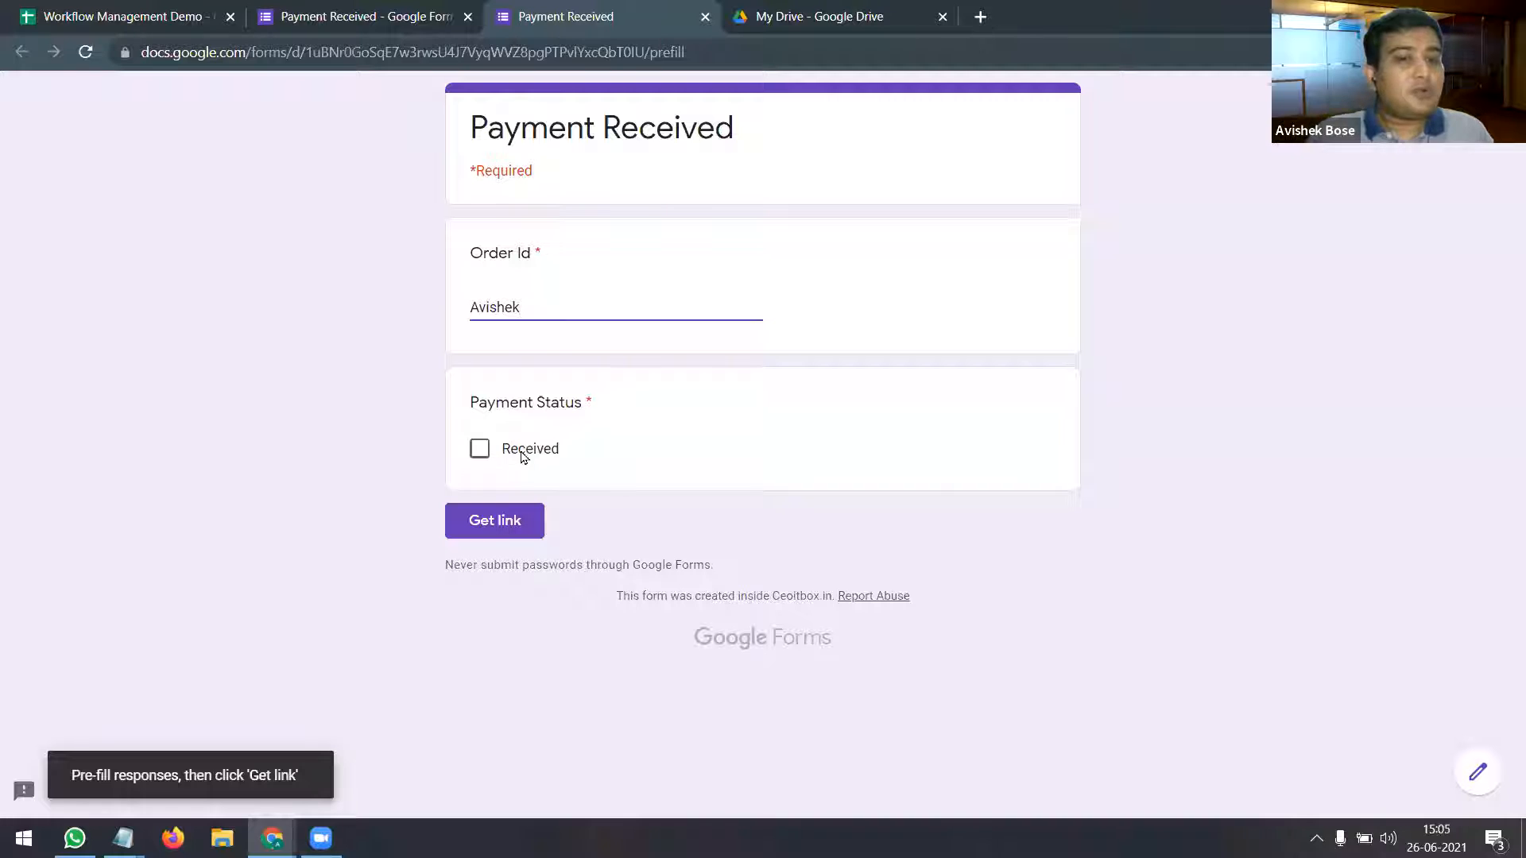
{"action": "left_click", "coordinate": [482, 452]}
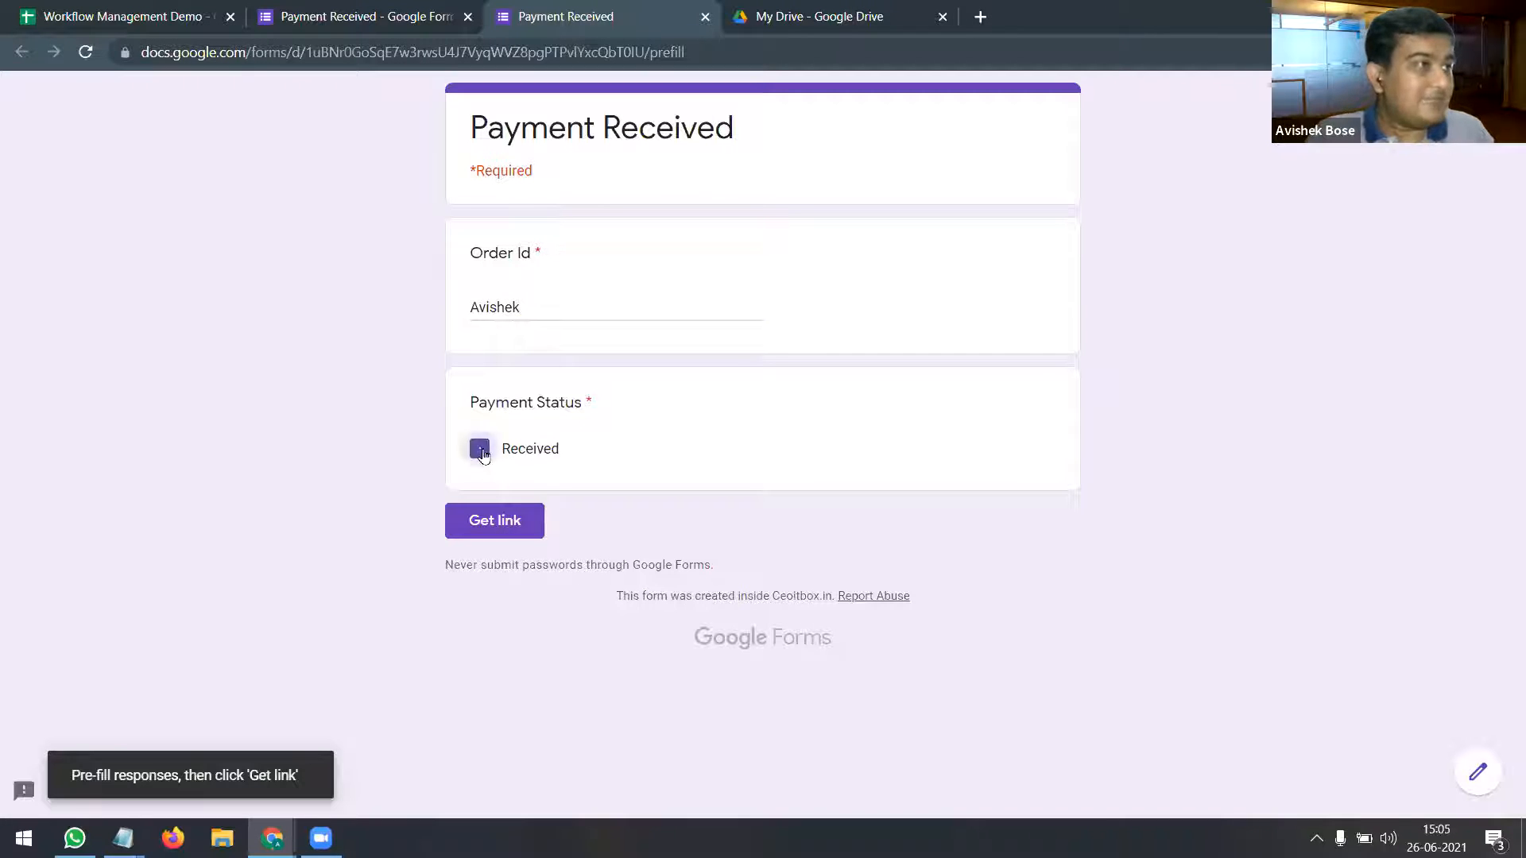
{"action": "left_click", "coordinate": [524, 530]}
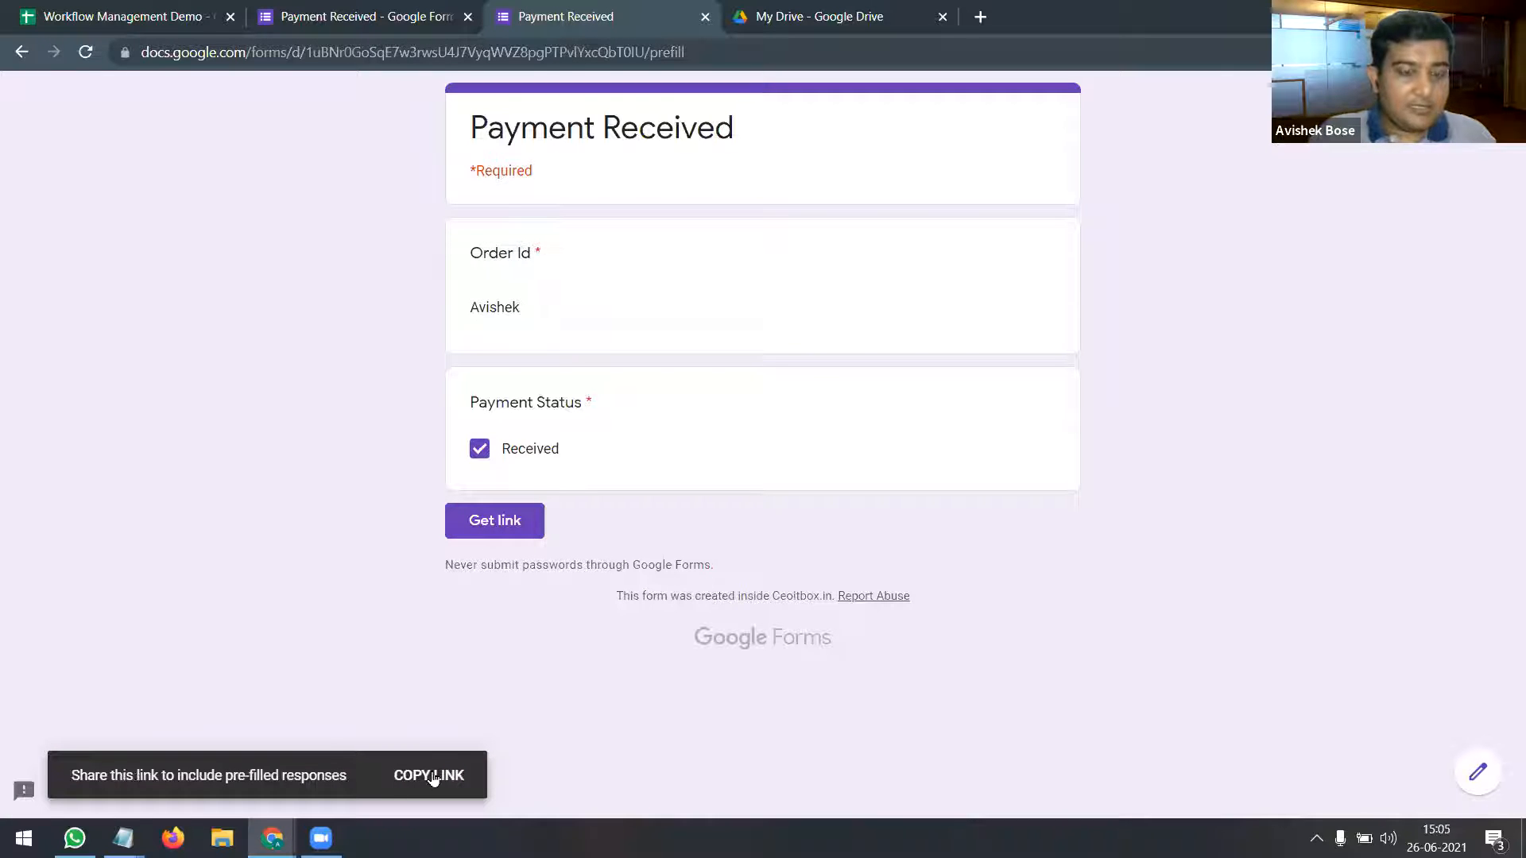
{"action": "left_click", "coordinate": [430, 776]}
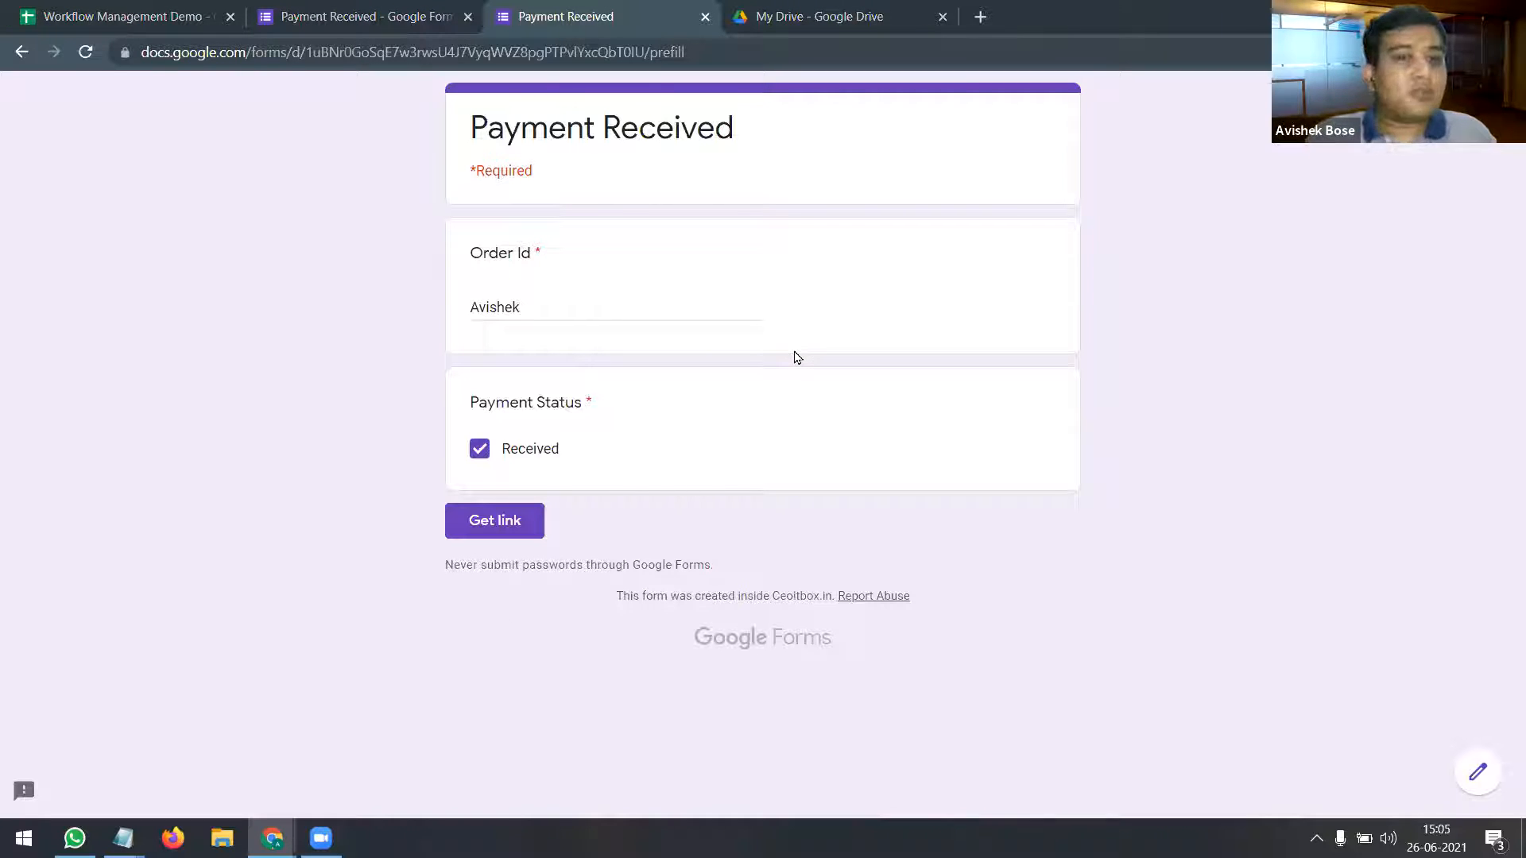
{"action": "left_click", "coordinate": [396, 19]}
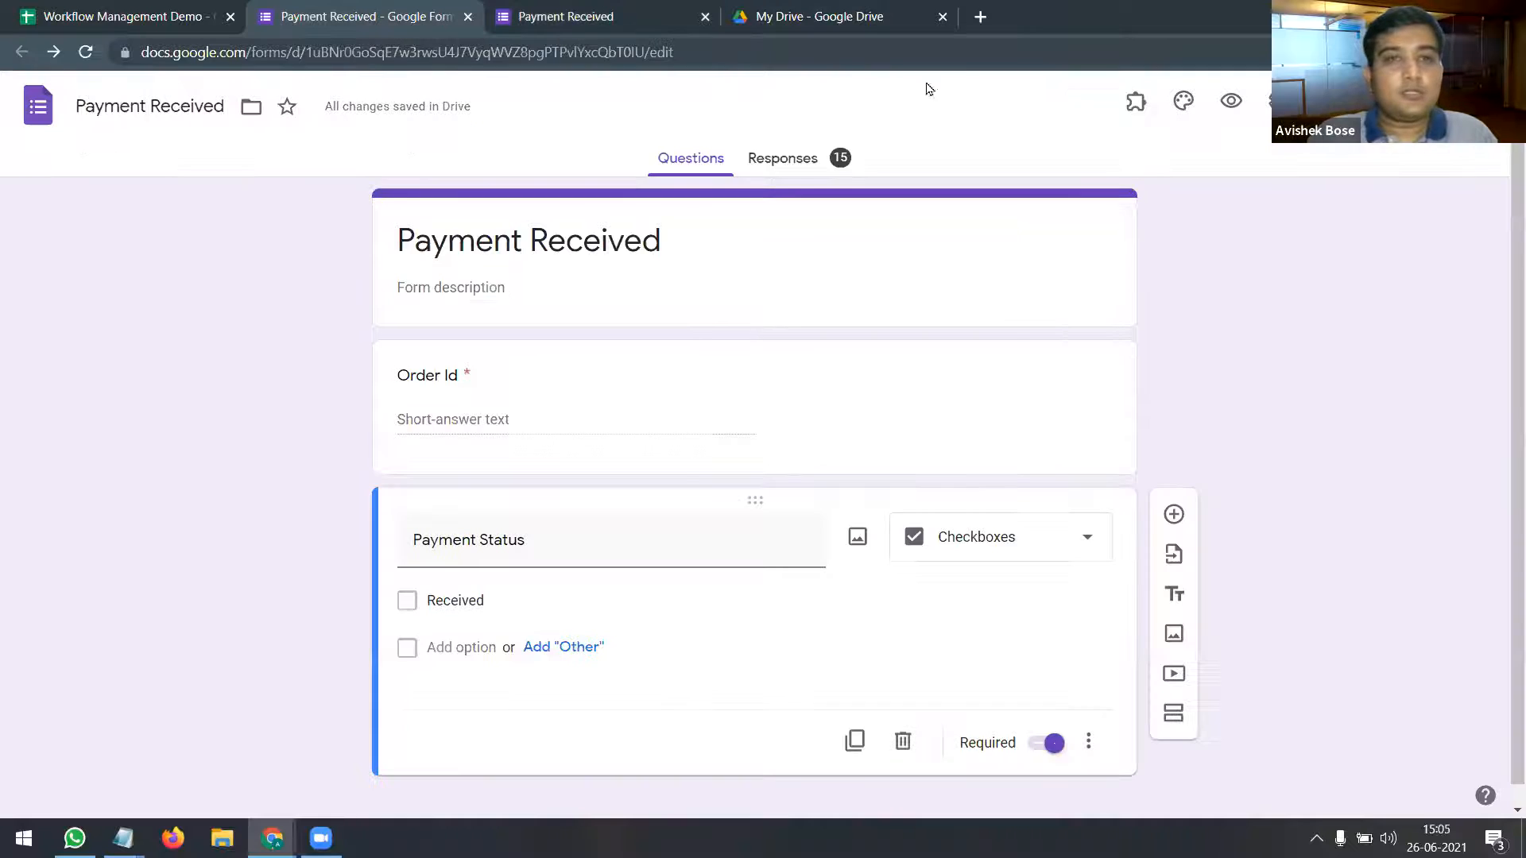
Step: Paste the copied pre-filled form link into a new untitled Notepad note, then open a blank Chrome tab
{"action": "left_click", "coordinate": [1271, 103]}
{"action": "left_click", "coordinate": [942, 663]}
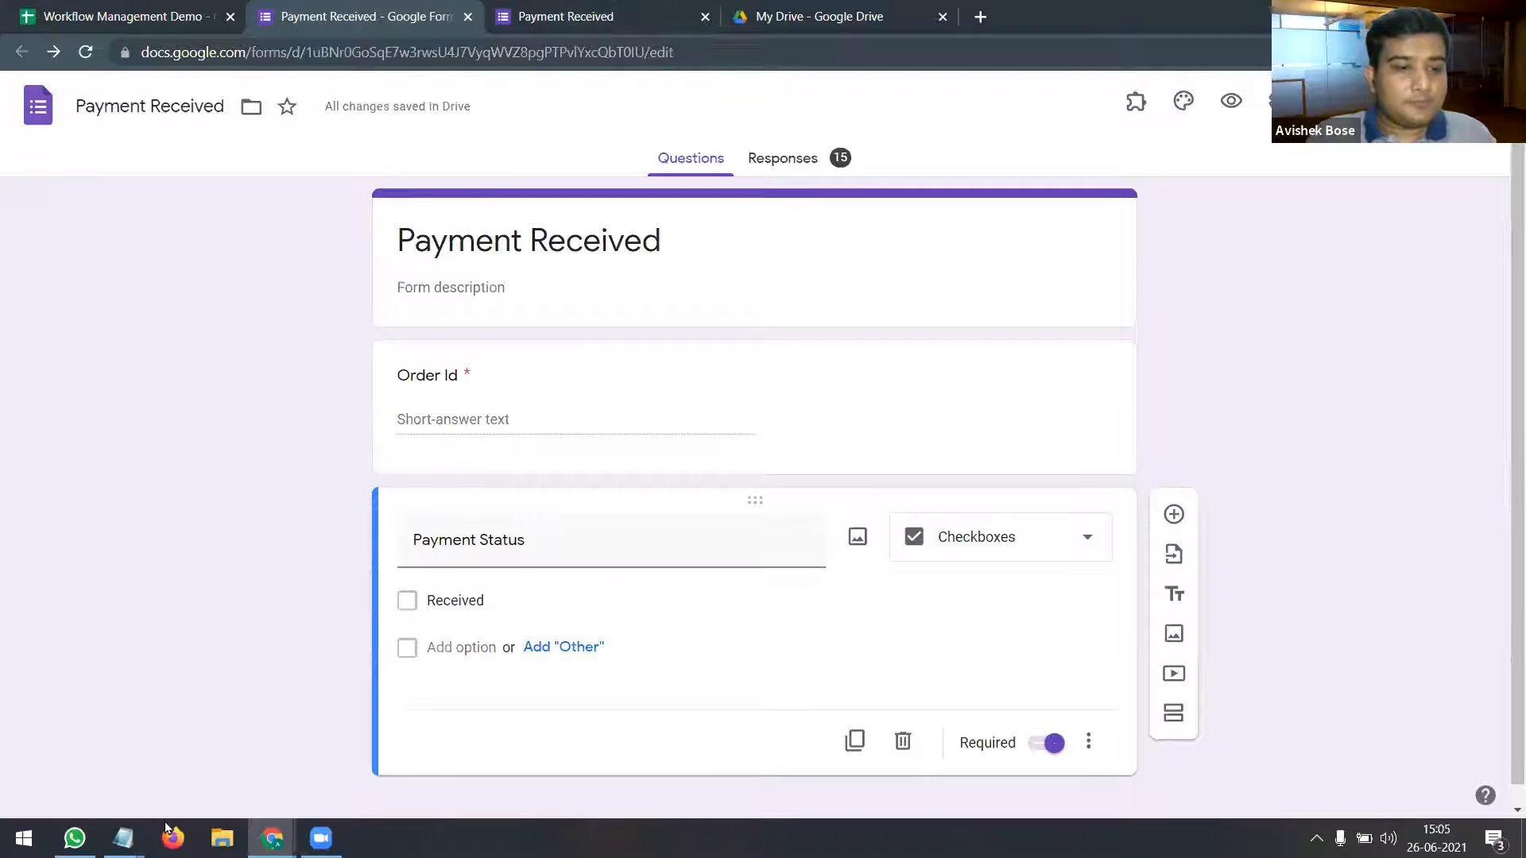
{"action": "mouse_move", "coordinate": [123, 839]}
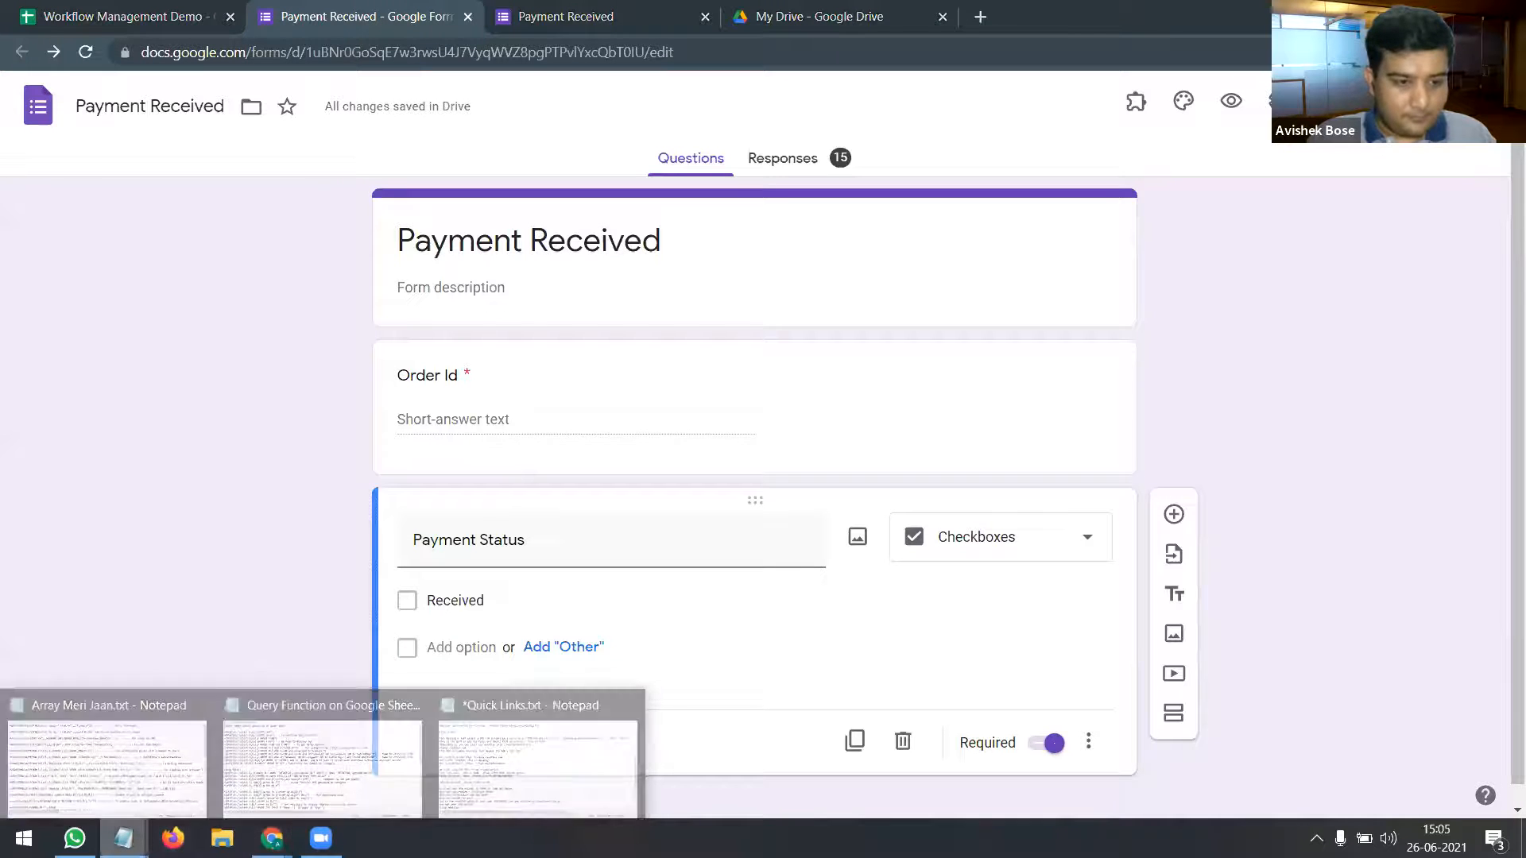
{"action": "right_click", "coordinate": [123, 839]}
{"action": "left_click", "coordinate": [119, 732]}
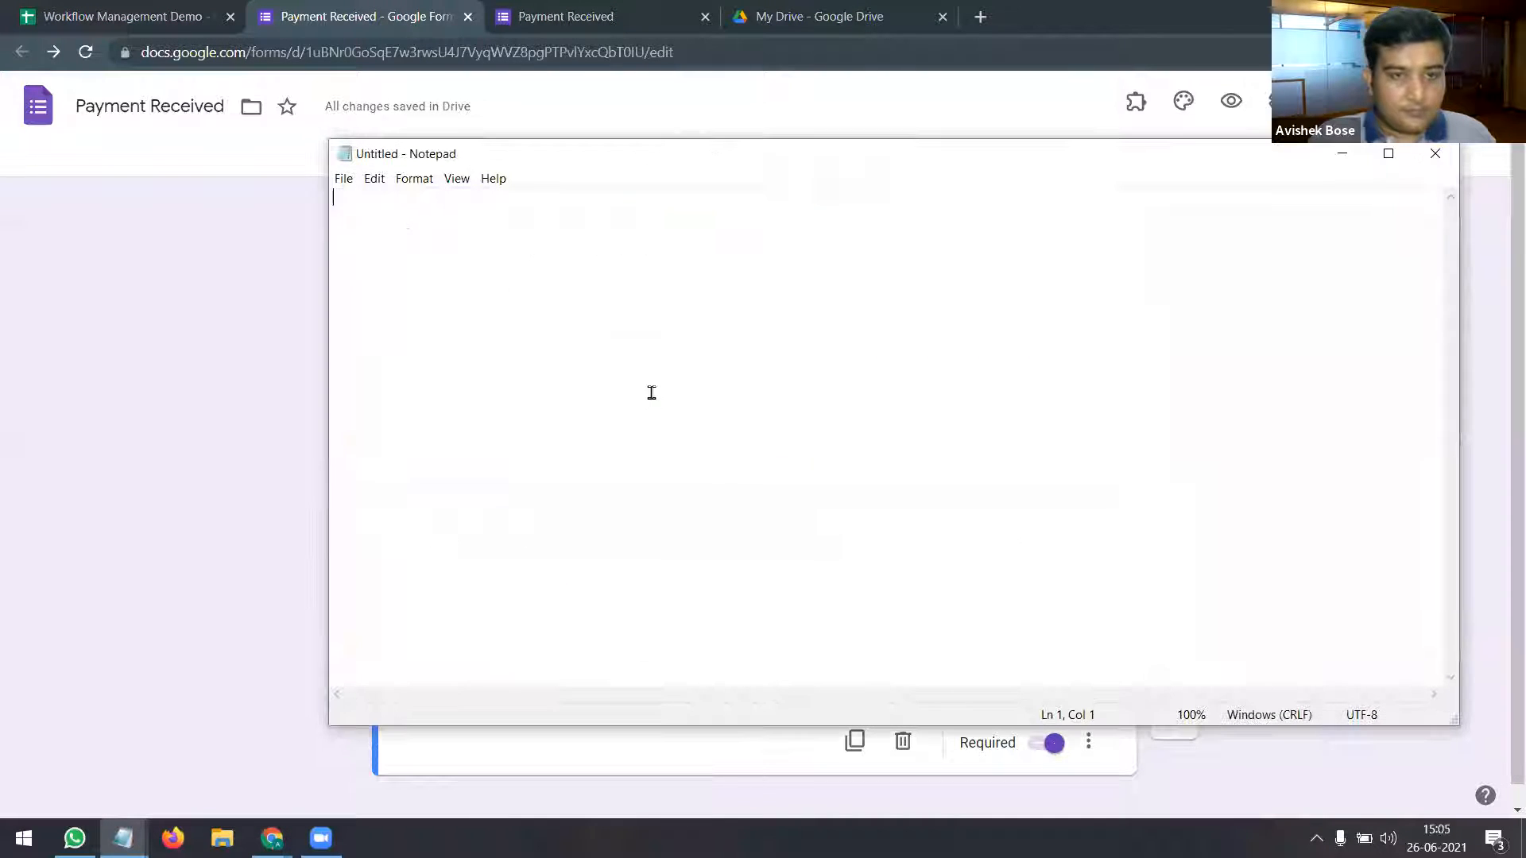
{"action": "key", "text": "ctrl+v"}
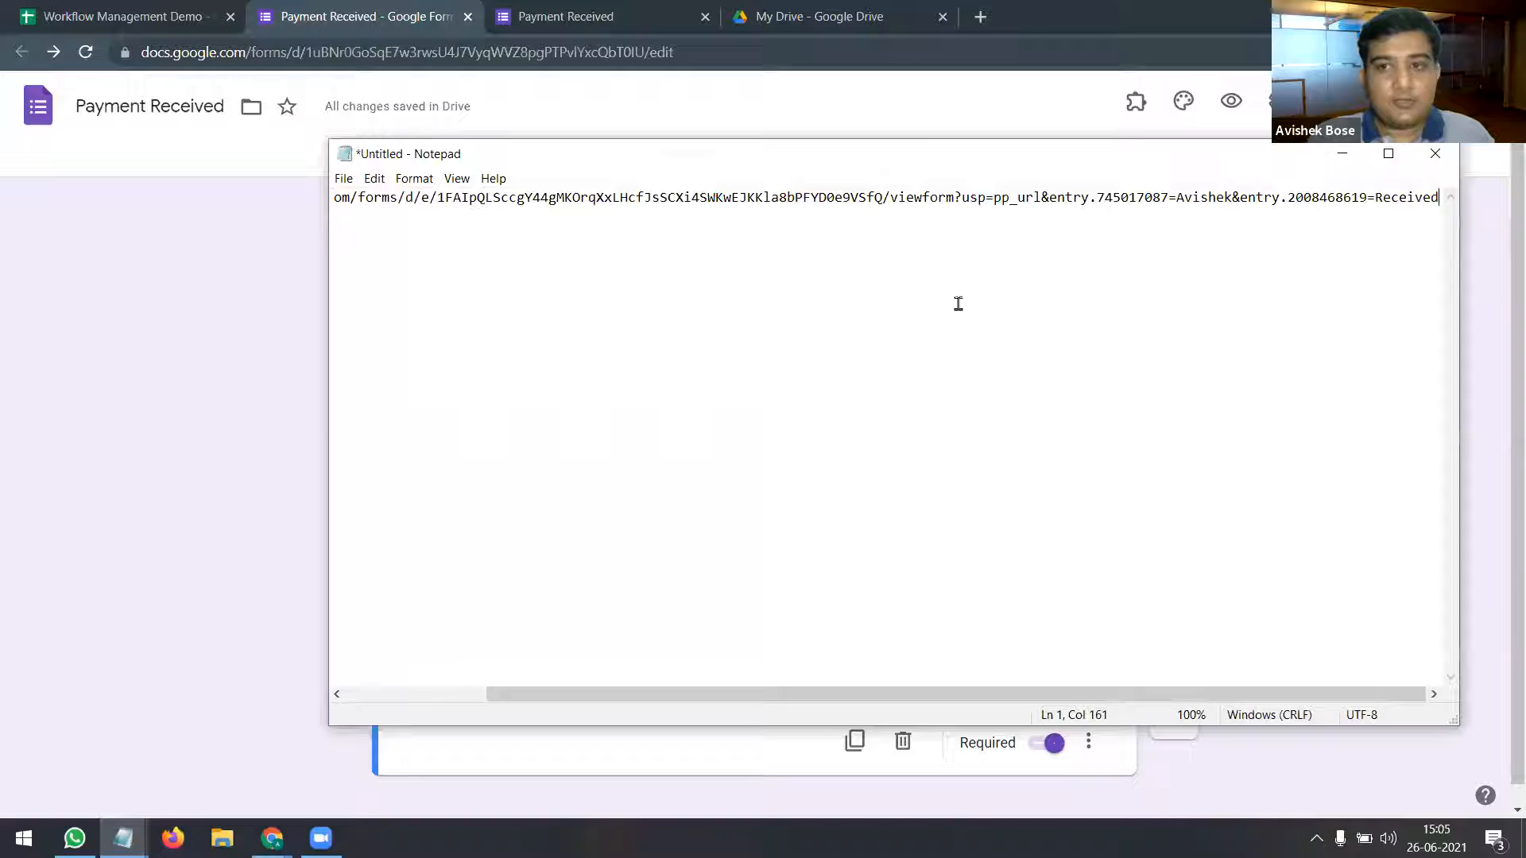
{"action": "left_click", "coordinate": [982, 17]}
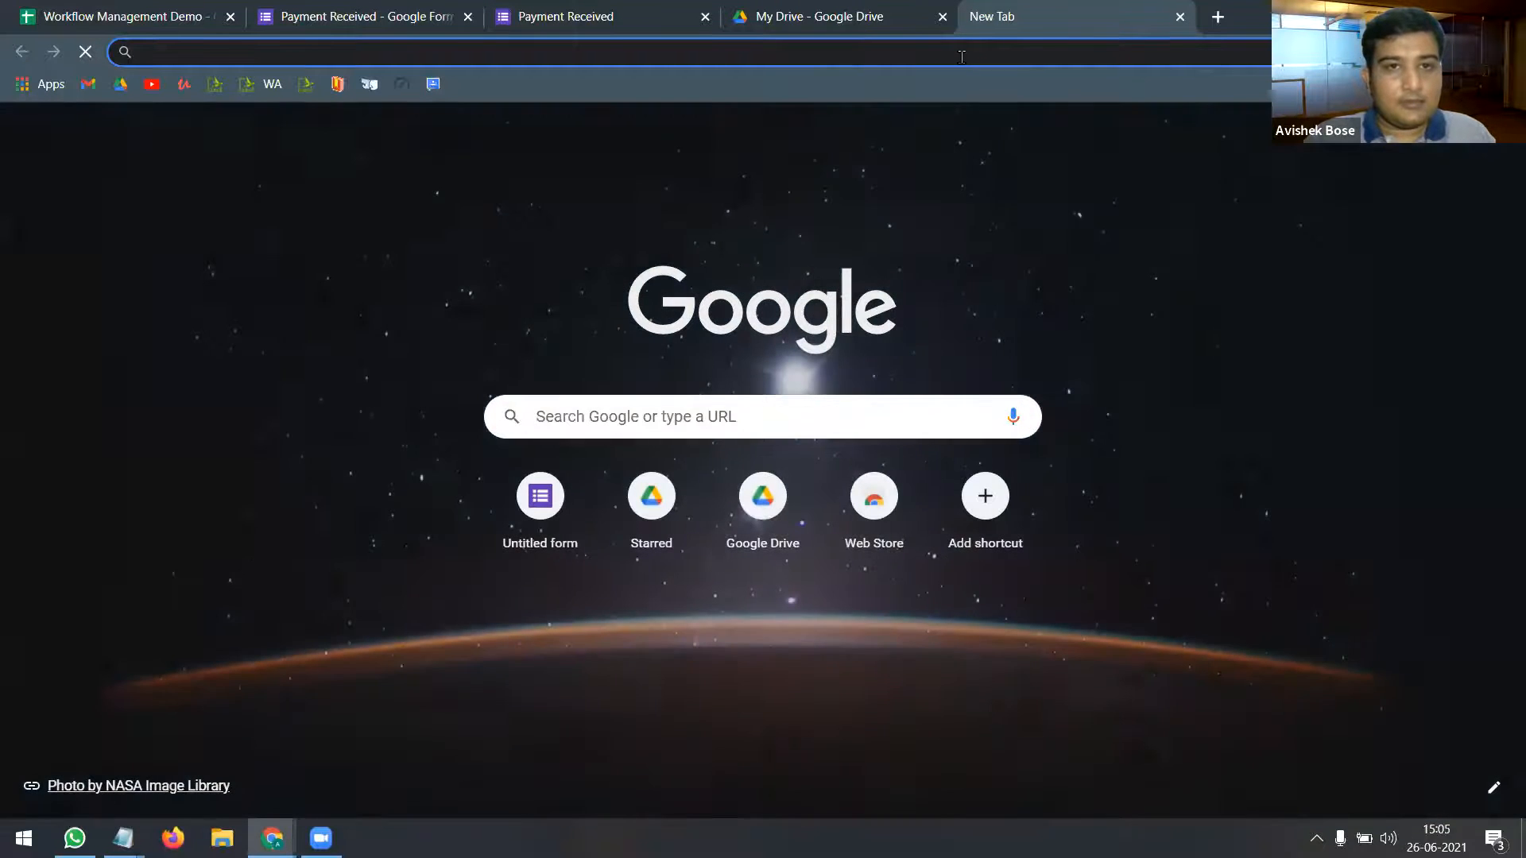
Step: Load the pasted link to see Order Id and Received pre-filled, then return to the note
{"action": "key", "text": "ctrl+v"}
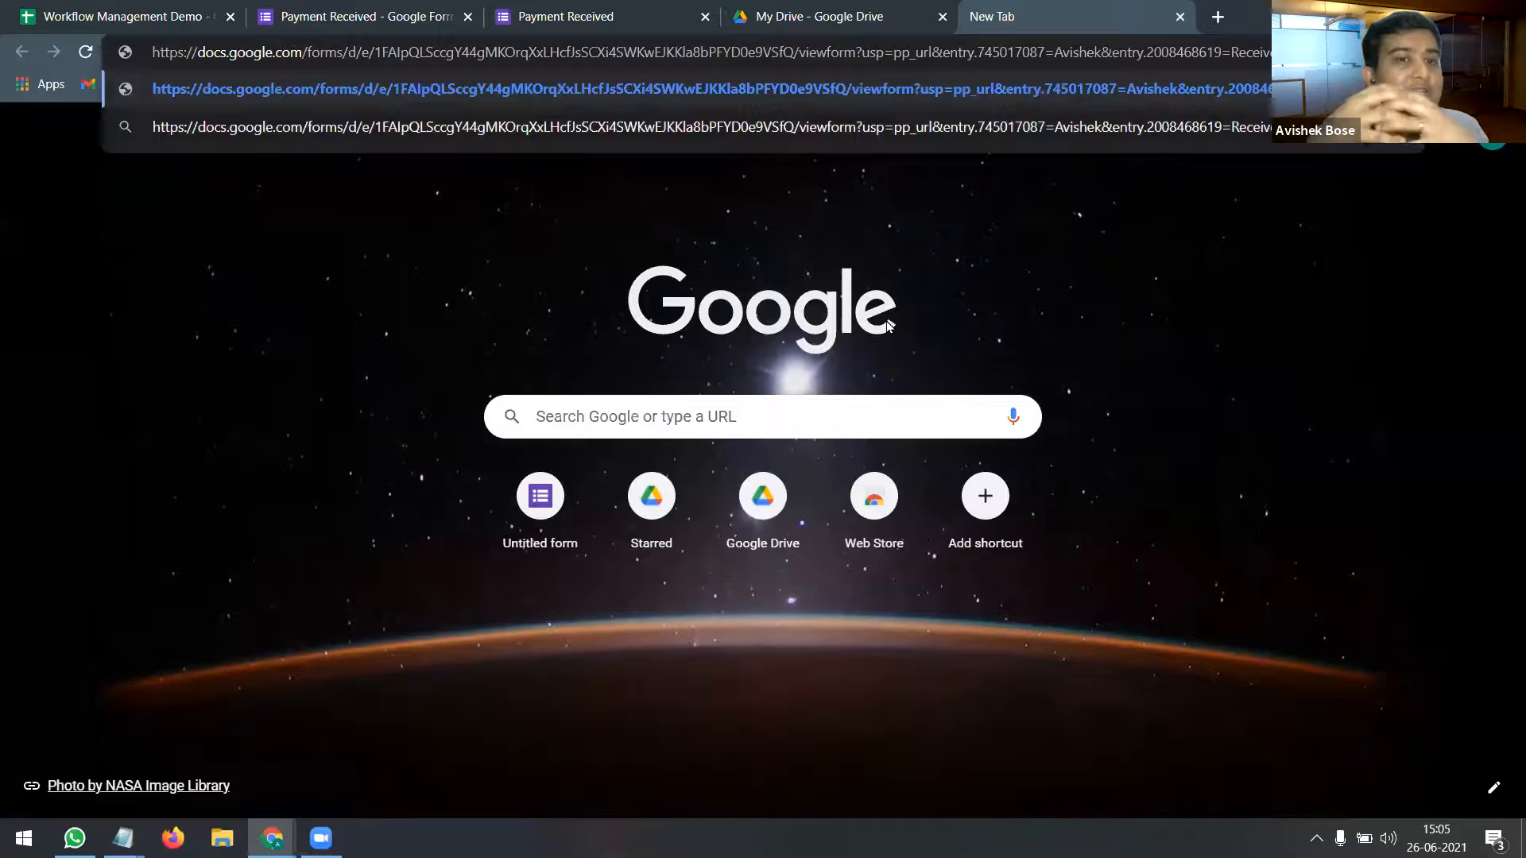
{"action": "key", "text": "Return"}
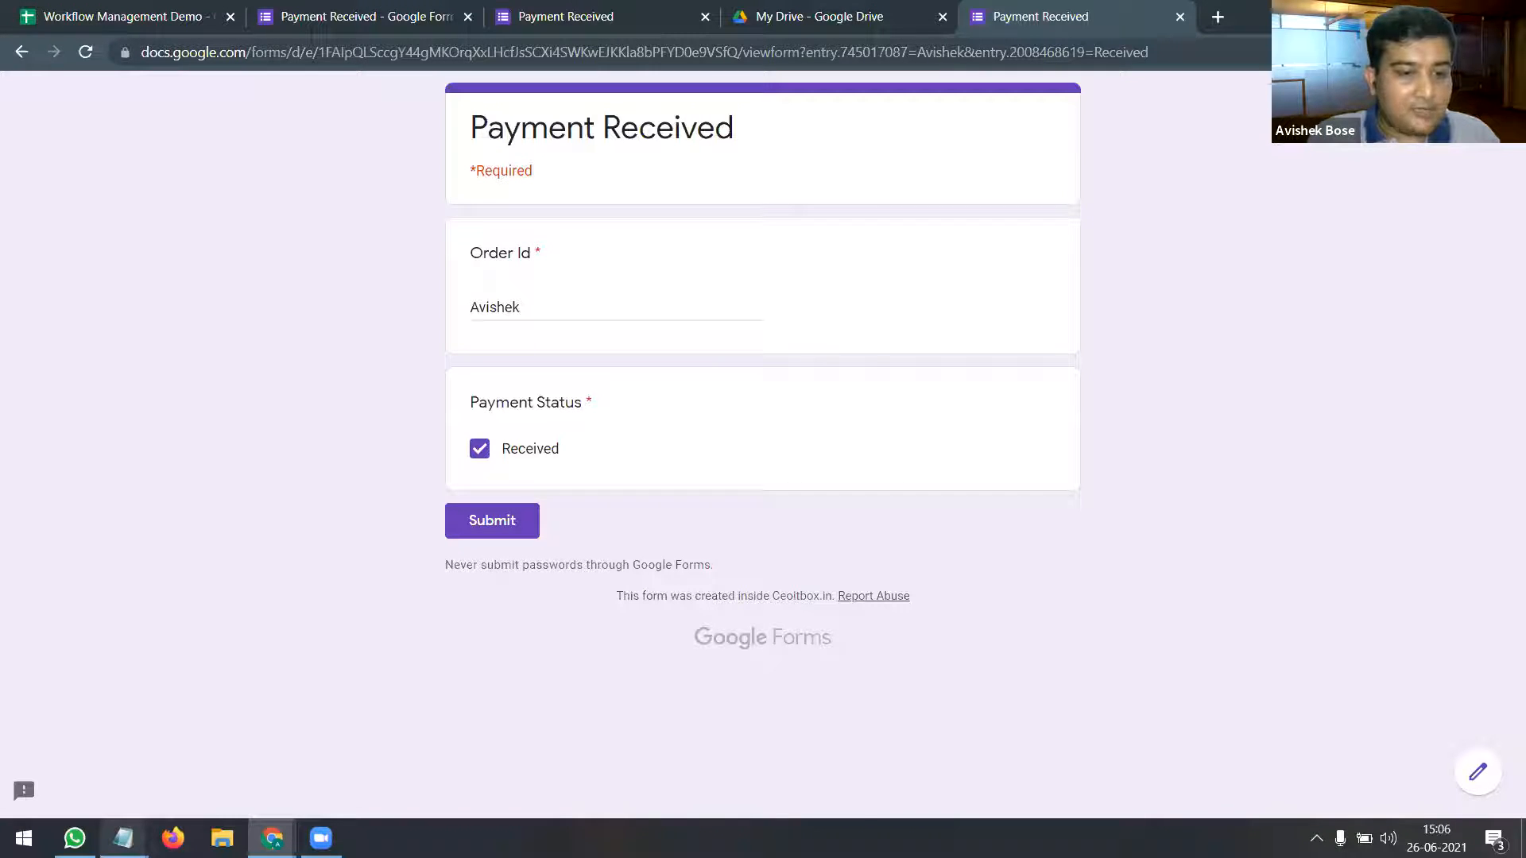
{"action": "mouse_move", "coordinate": [123, 837]}
{"action": "left_click", "coordinate": [746, 763]}
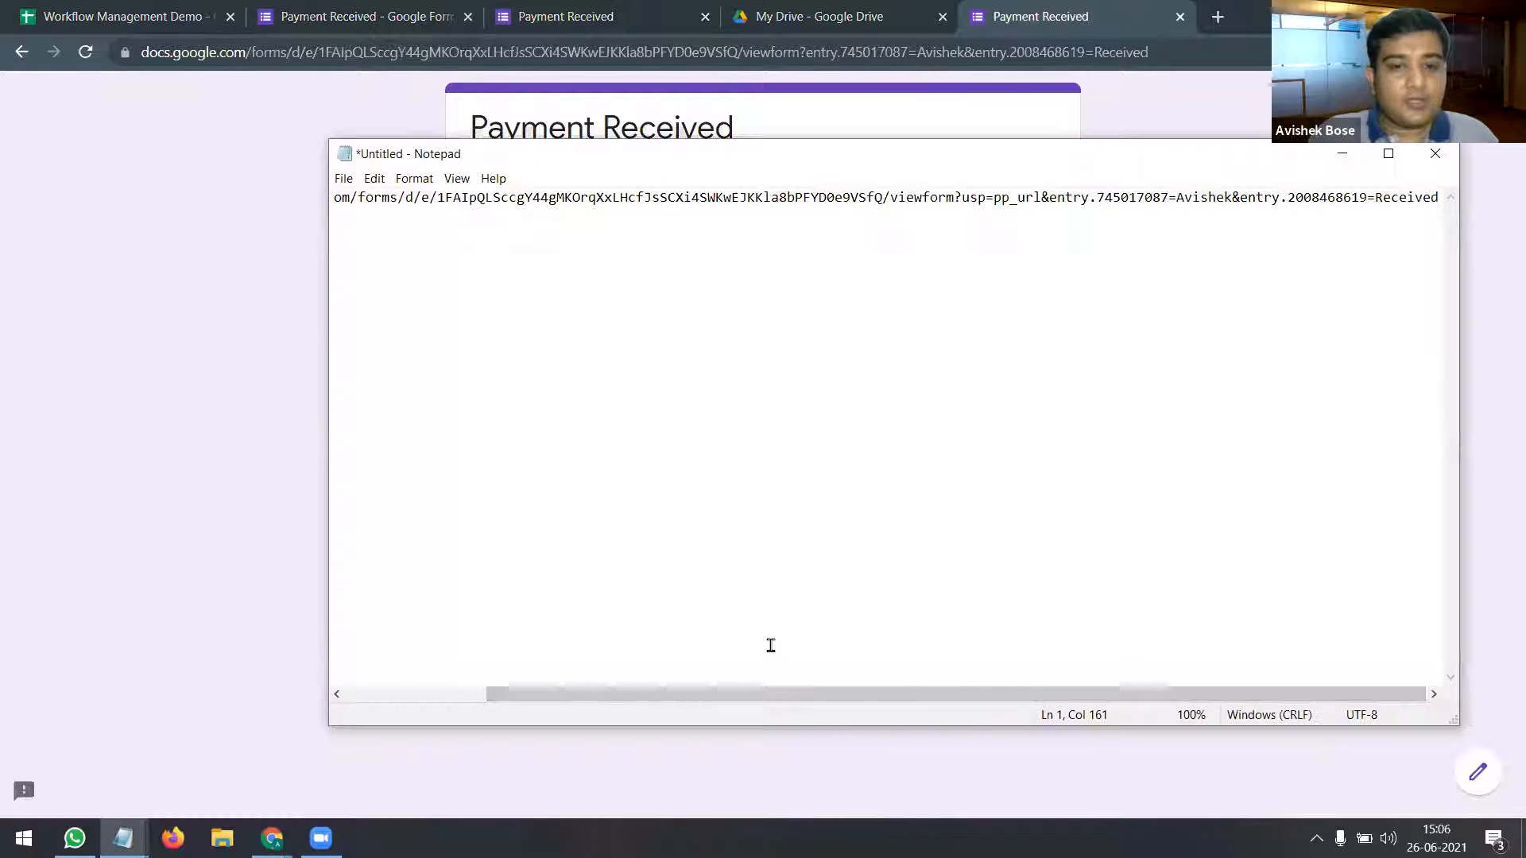
Step: Break the link after pp_url so the entry parameters start on their own line
{"action": "left_click_drag", "start_coordinate": [783, 695], "coordinate": [539, 674]}
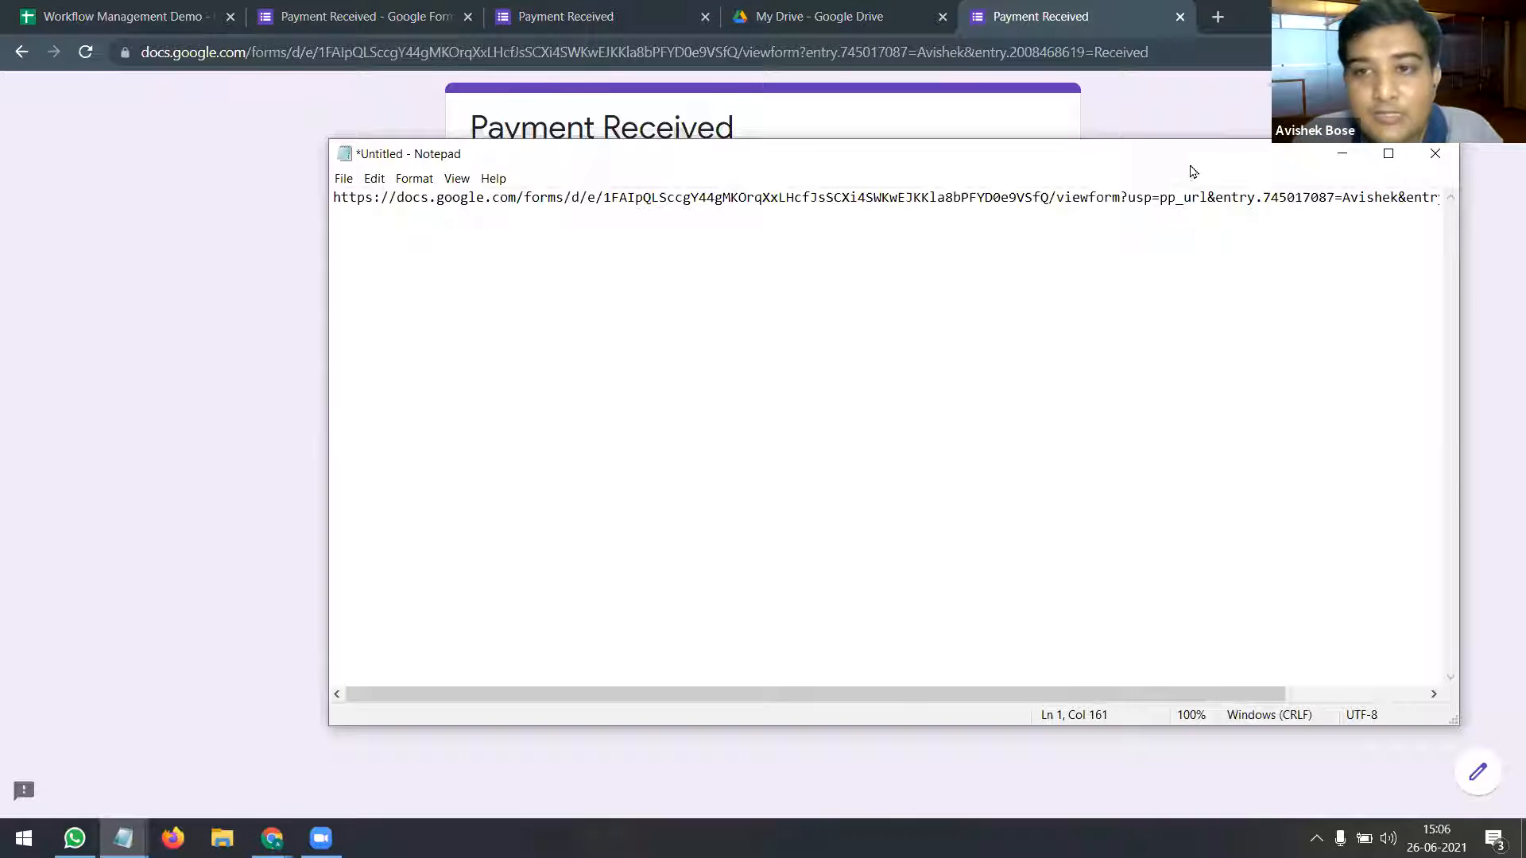
{"action": "left_click_drag", "start_coordinate": [1029, 168], "coordinate": [869, 173]}
{"action": "left_click", "coordinate": [1047, 202]}
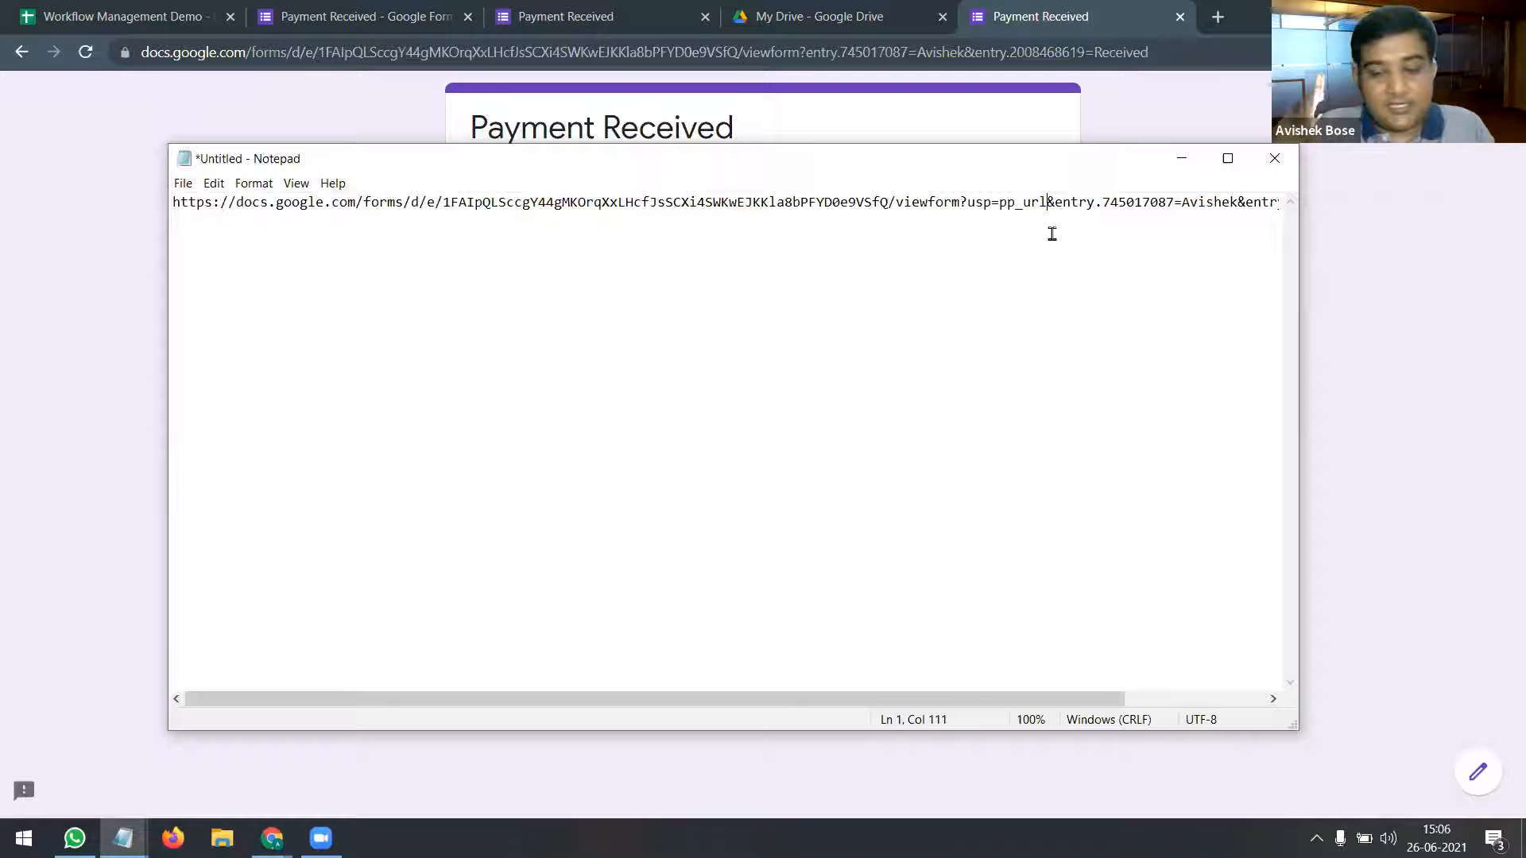
{"action": "key", "text": "Return"}
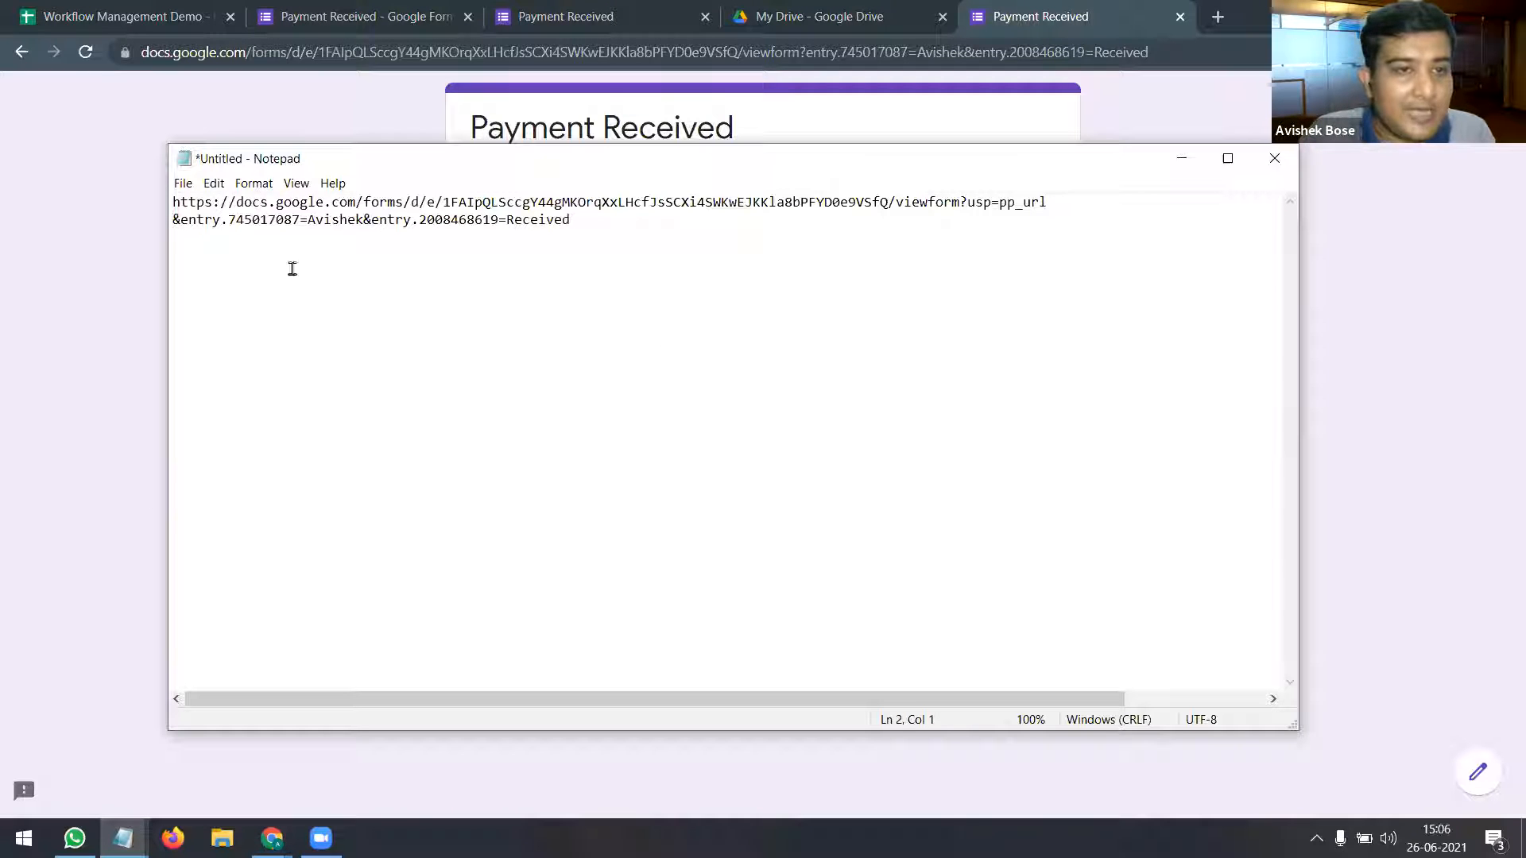
{"action": "key", "text": "Return"}
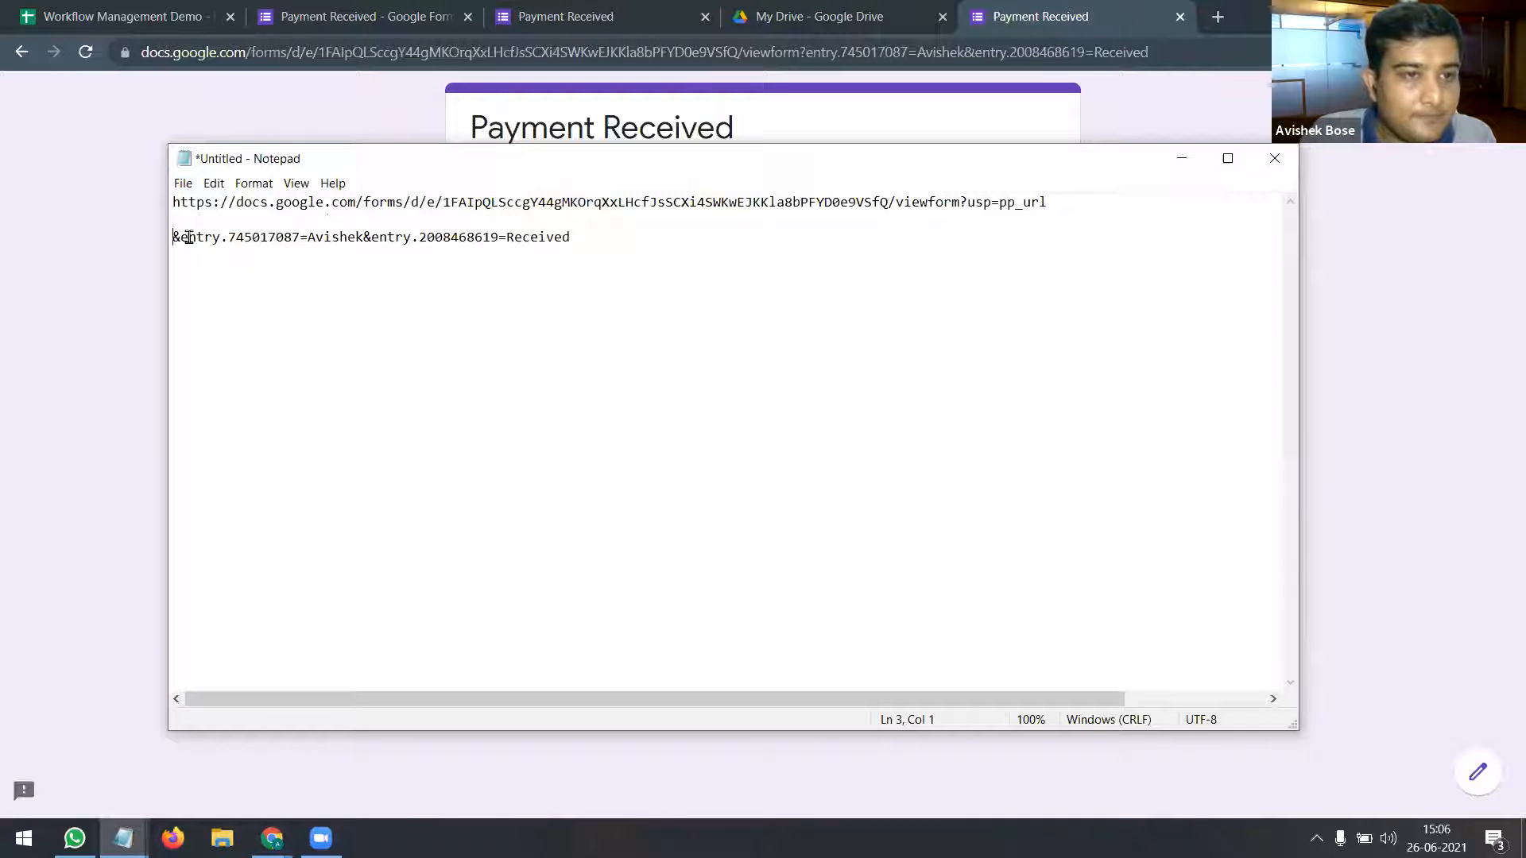
Step: Isolate the &entry.745017087 Order Id parameter and move the Payment Status entry to a new line
{"action": "left_click_drag", "start_coordinate": [173, 236], "coordinate": [234, 238]}
{"action": "left_click", "coordinate": [299, 237]}
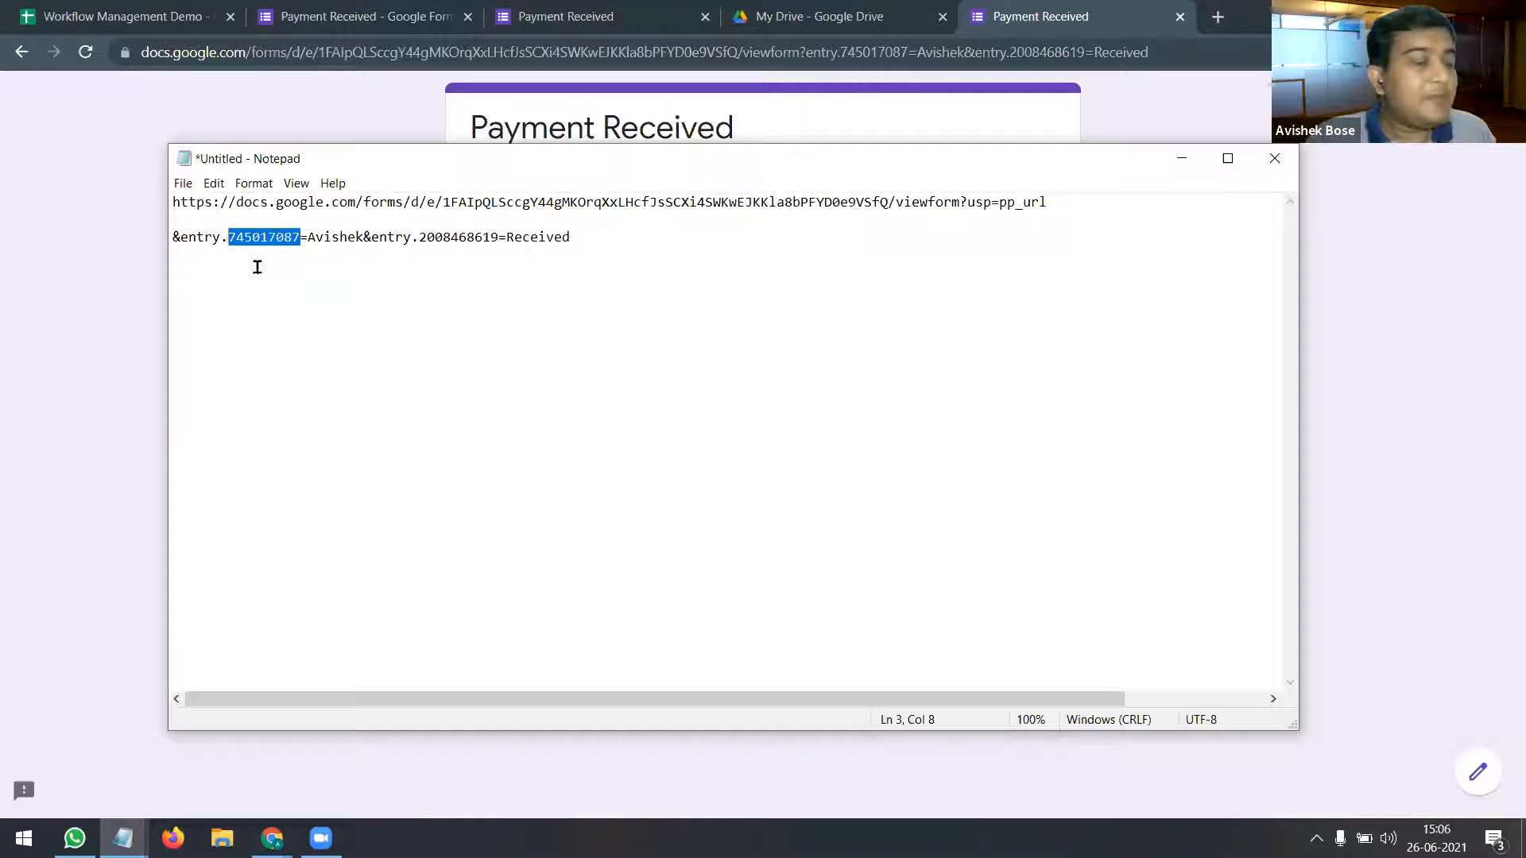
{"action": "left_click", "coordinate": [264, 237]}
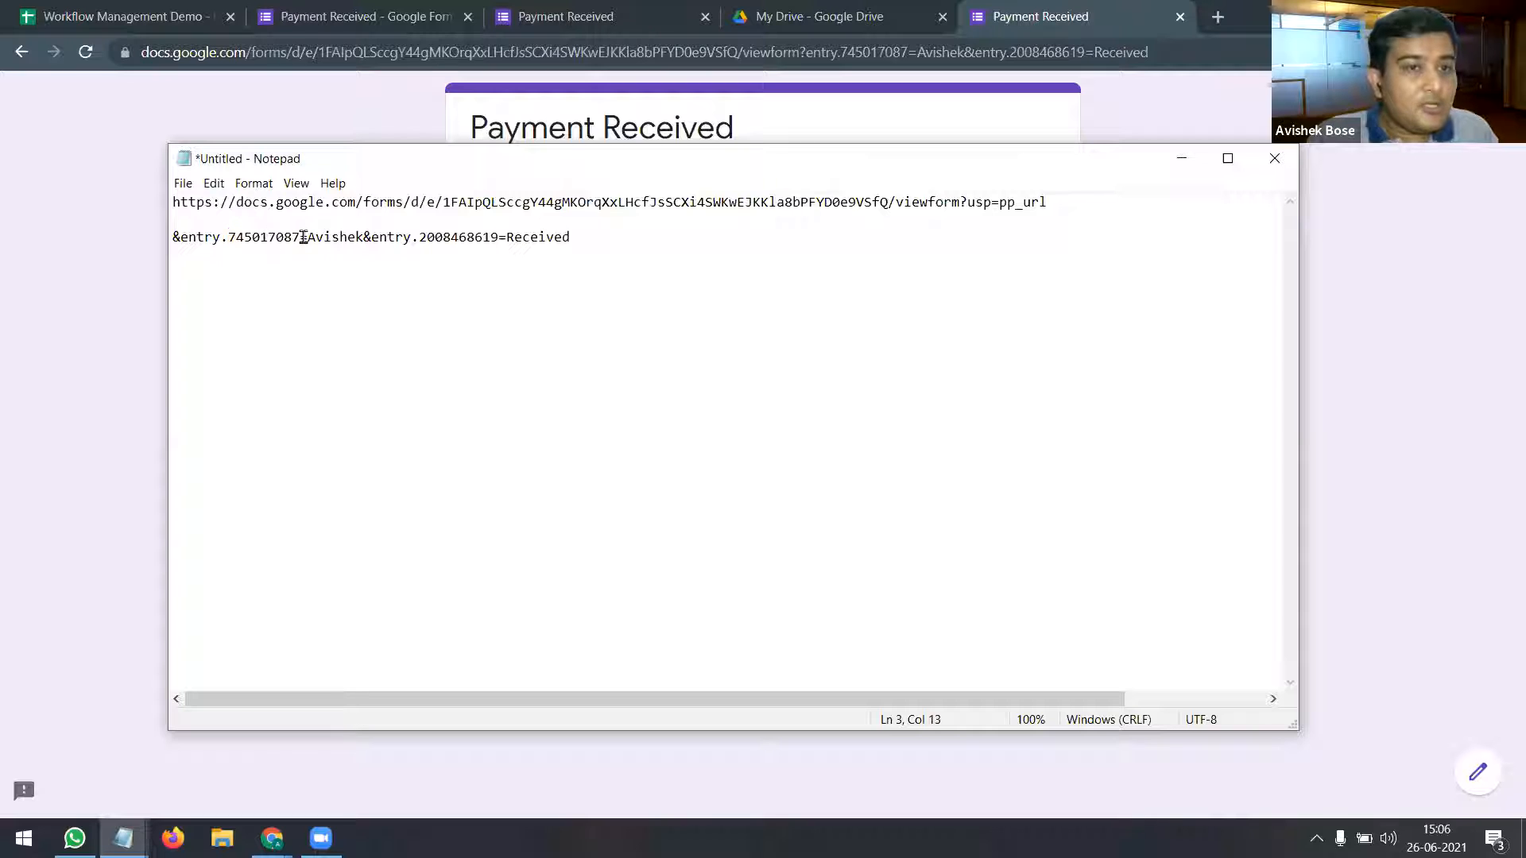
{"action": "left_click_drag", "start_coordinate": [303, 236], "coordinate": [174, 237]}
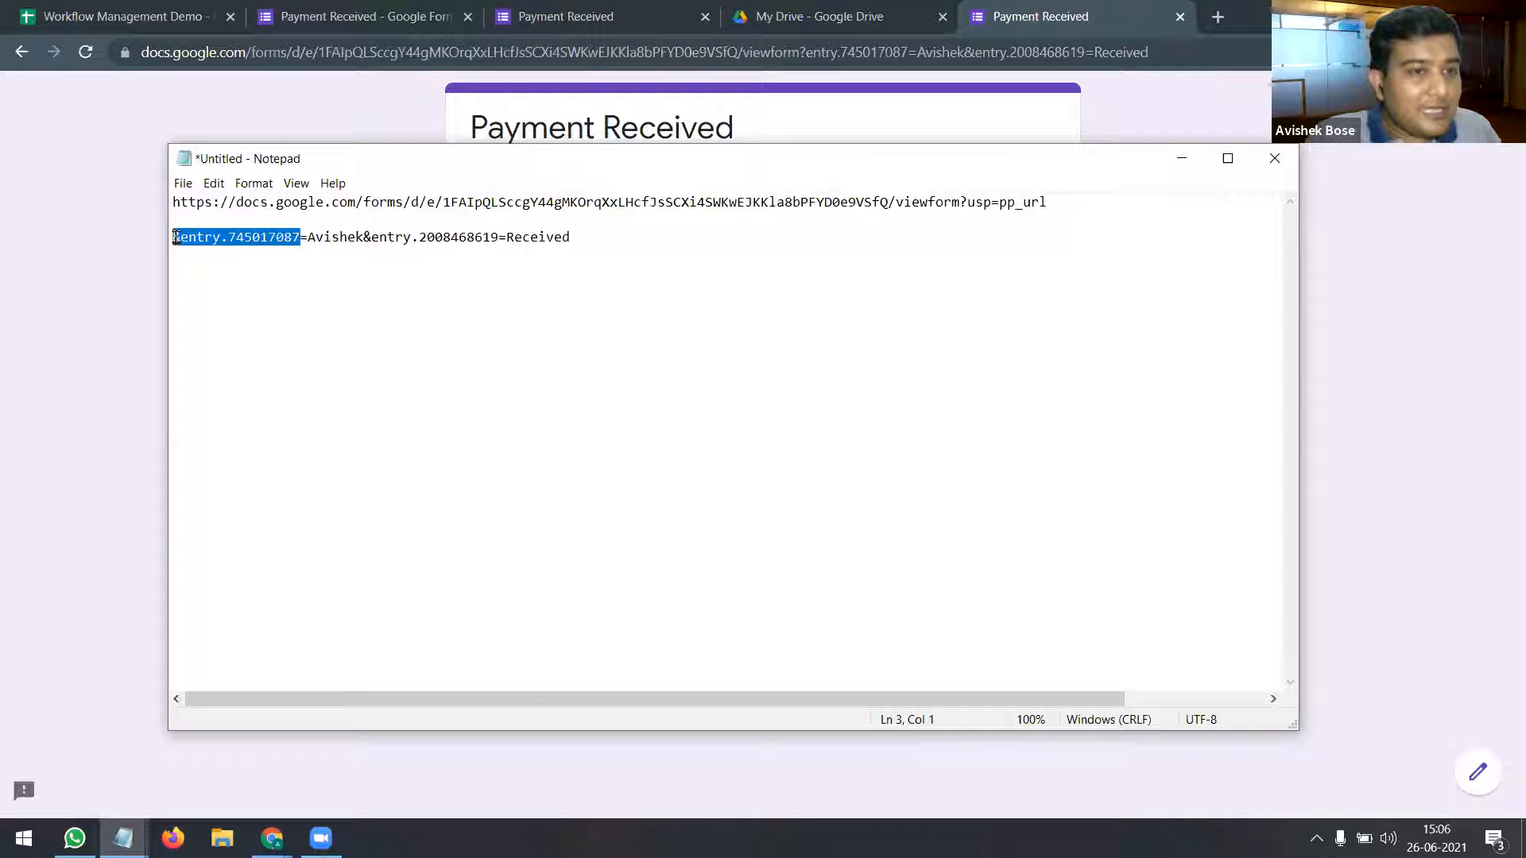
{"action": "left_click", "coordinate": [212, 236]}
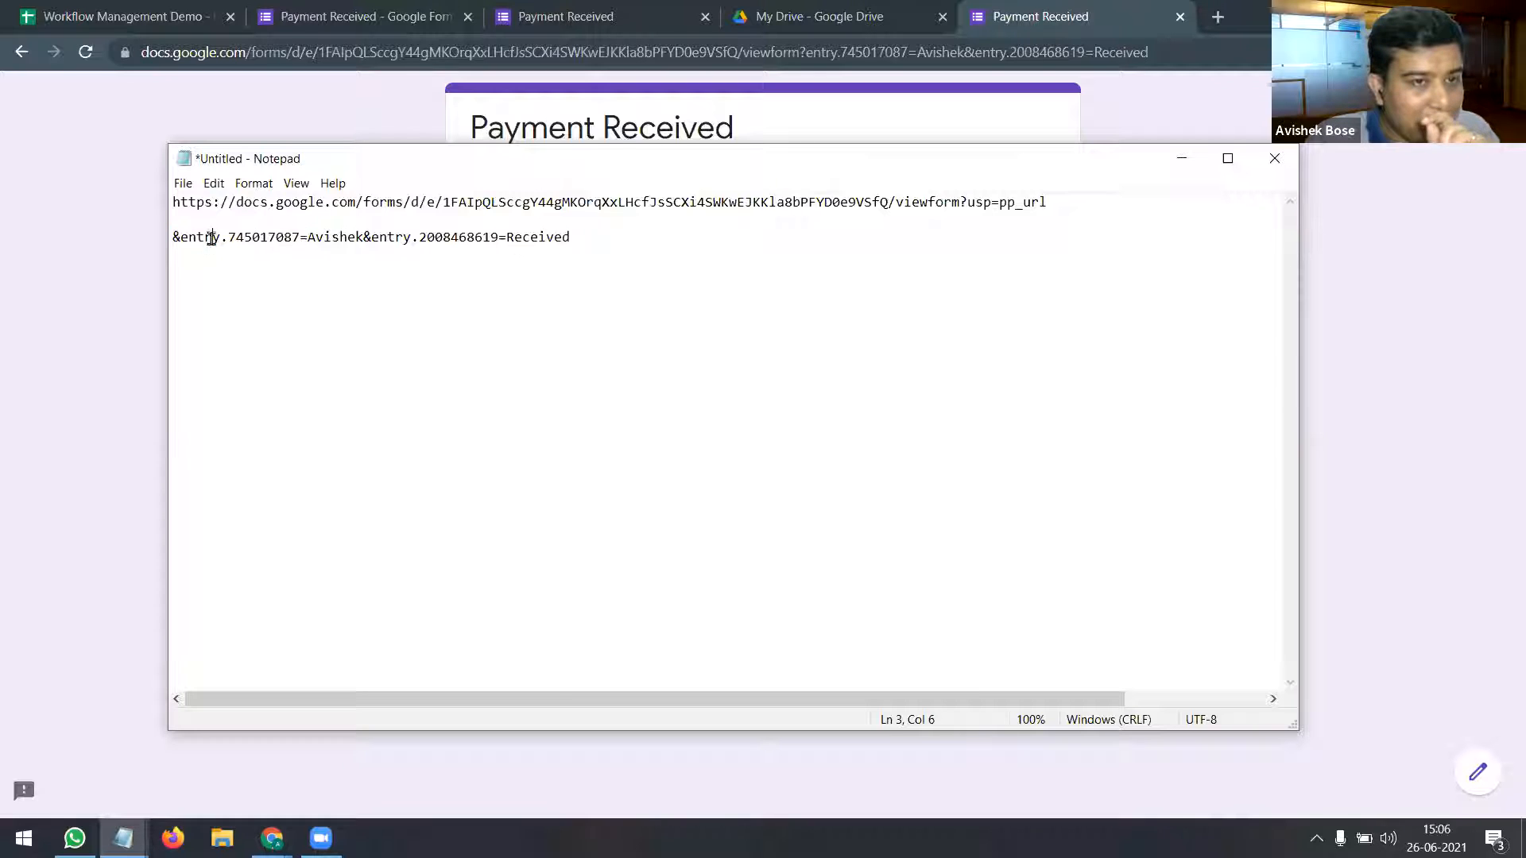
{"action": "left_click_drag", "start_coordinate": [299, 237], "coordinate": [244, 237]}
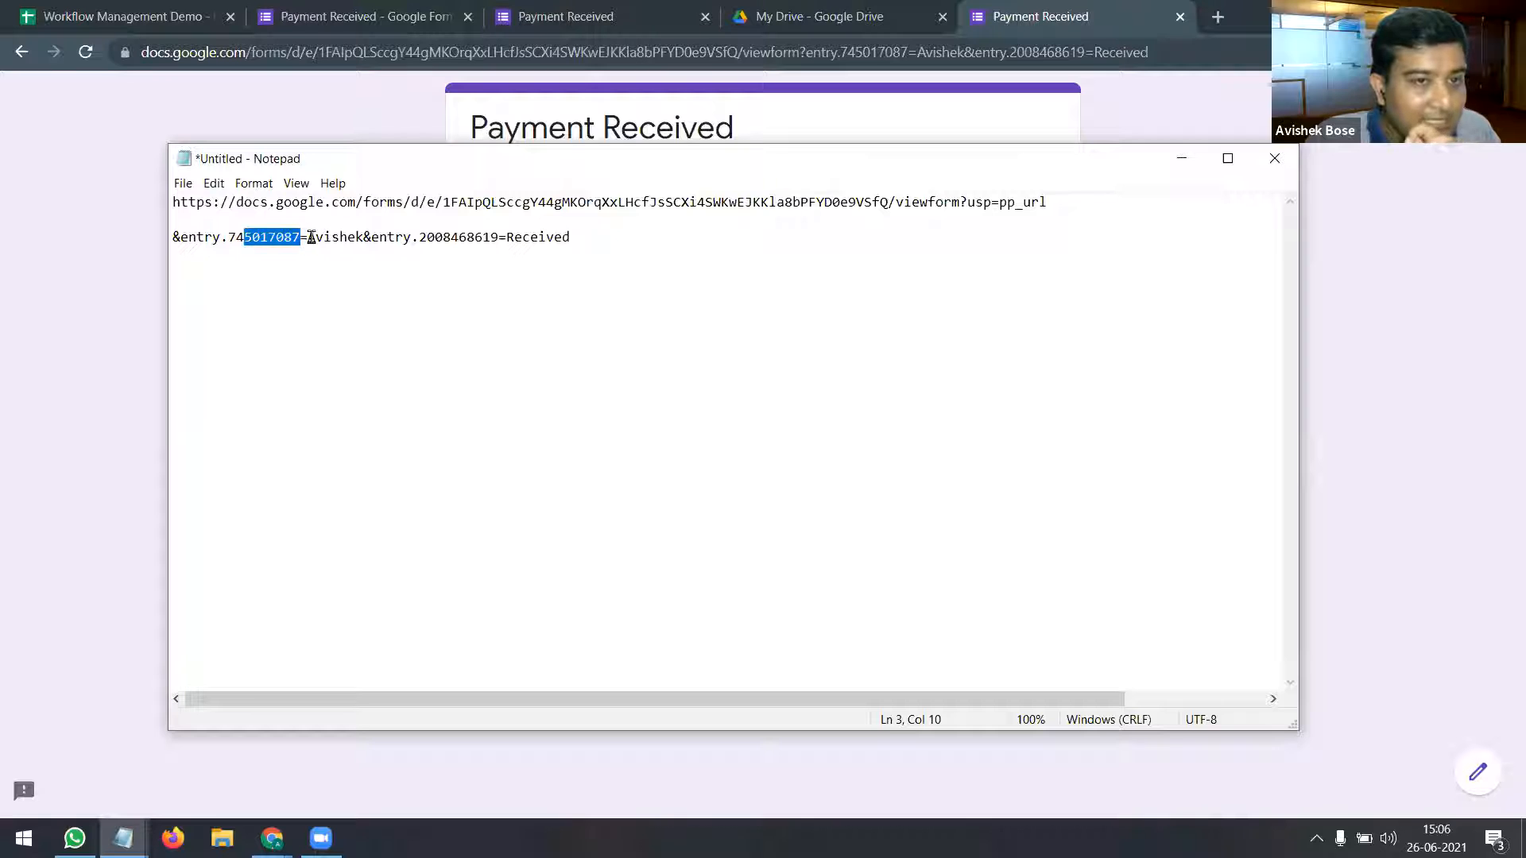
{"action": "left_click", "coordinate": [310, 236]}
{"action": "left_click_drag", "start_coordinate": [363, 237], "coordinate": [310, 240]}
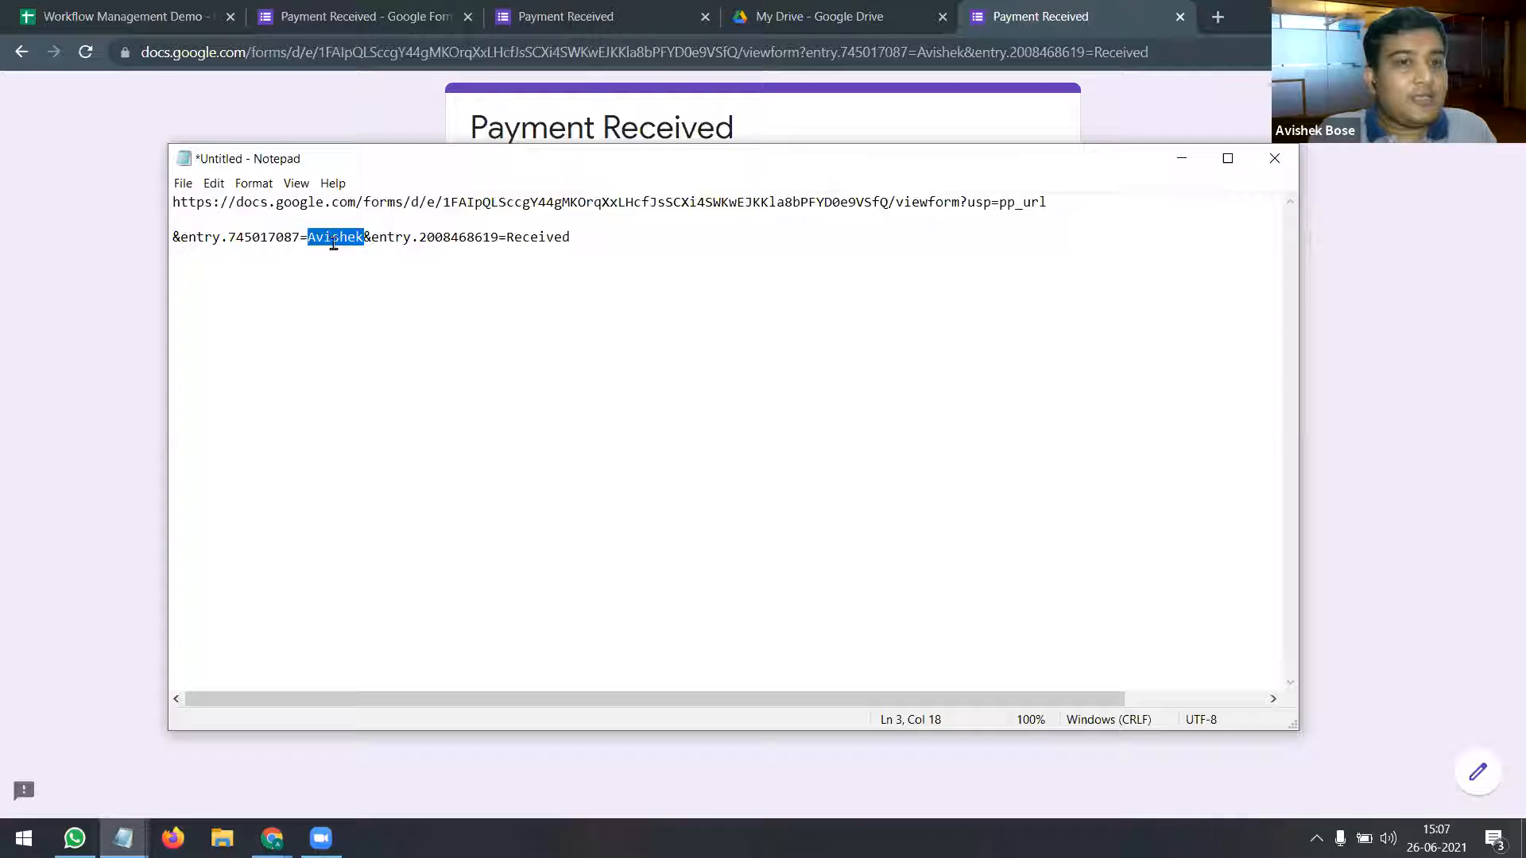
{"action": "left_click", "coordinate": [367, 238]}
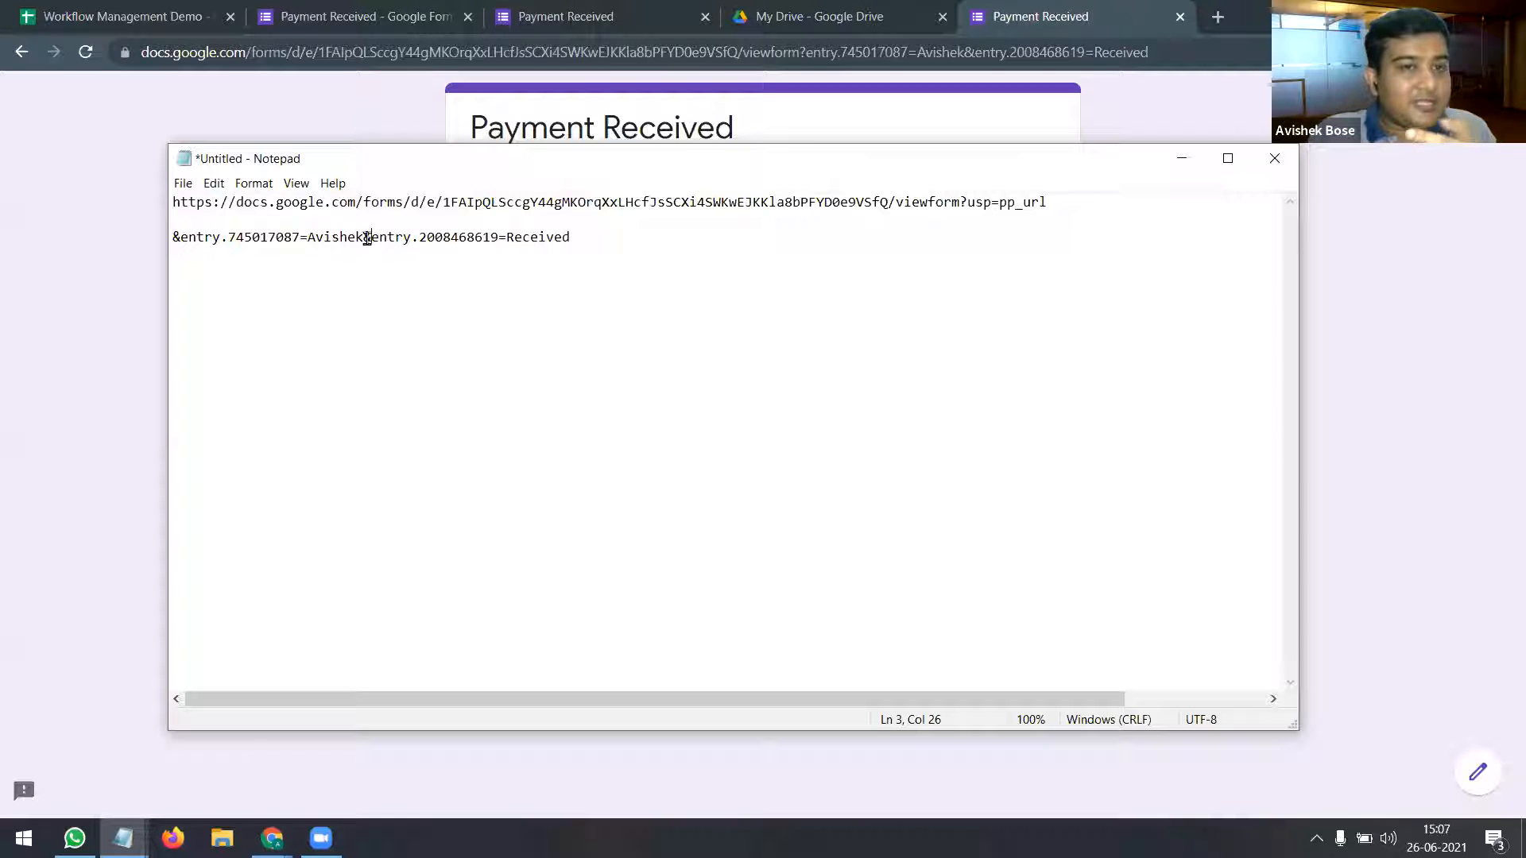
{"action": "key", "text": "Return"}
{"action": "key", "text": "Return"}
Step: Pick out the entry.2008468619 number and its Received value, then return to the pre-fill page
{"action": "left_click_drag", "start_coordinate": [308, 272], "coordinate": [228, 272]}
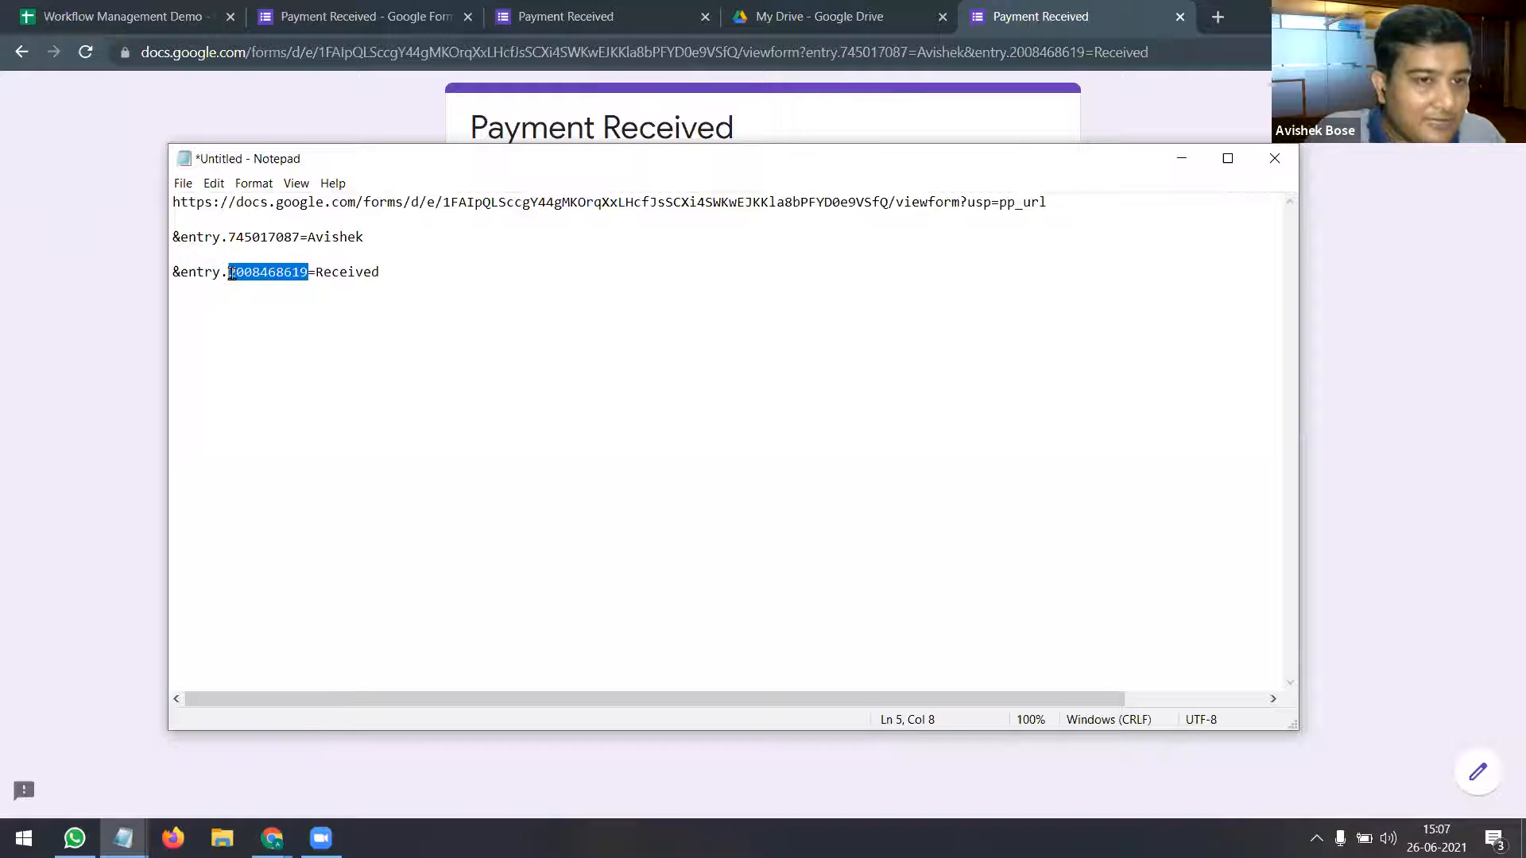
{"action": "left_click", "coordinate": [317, 274]}
{"action": "left_click_drag", "start_coordinate": [388, 273], "coordinate": [318, 274]}
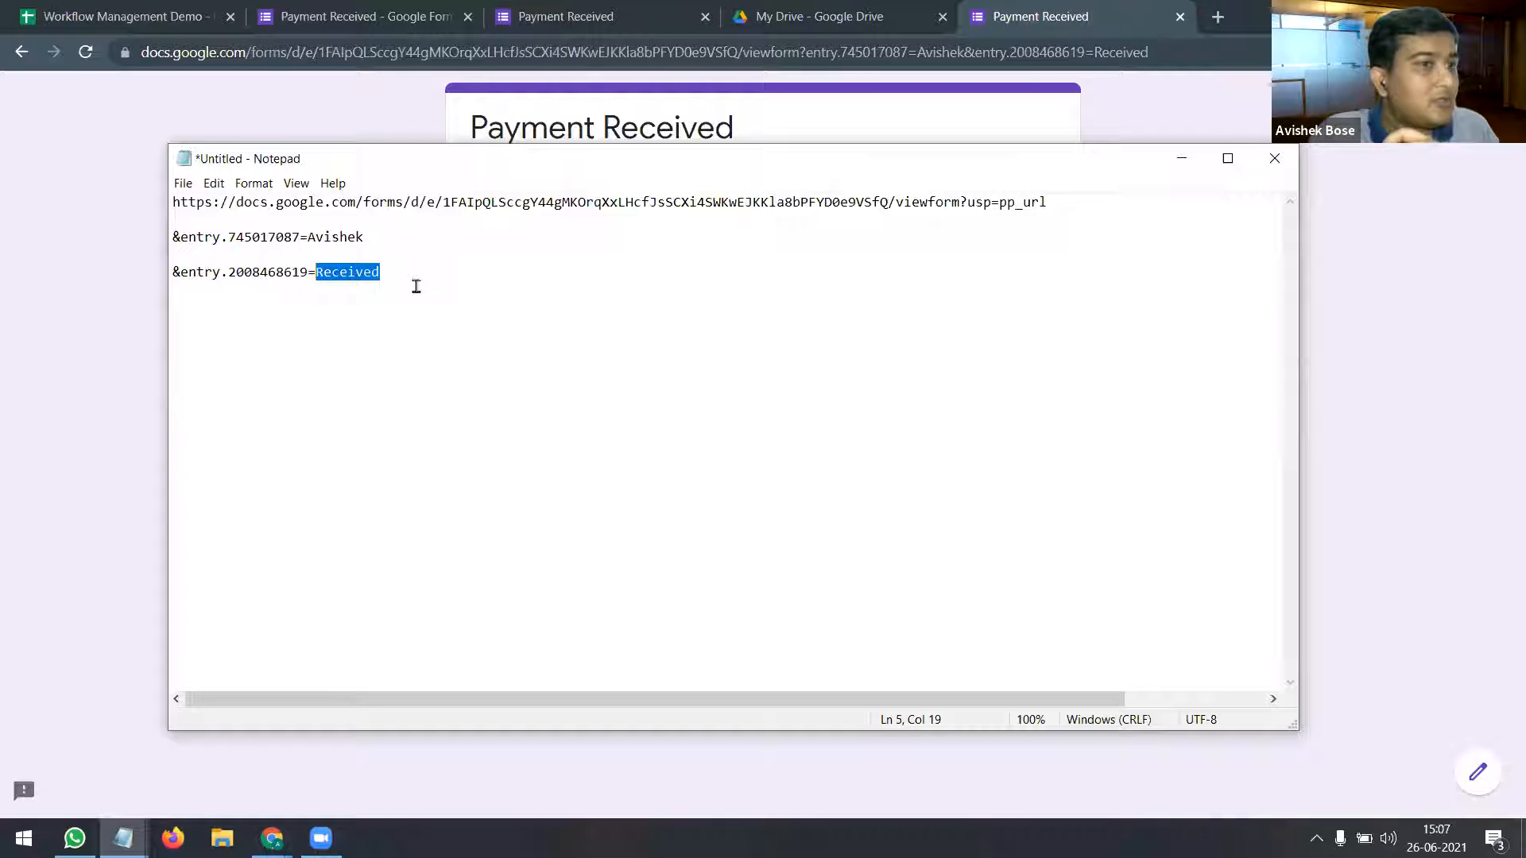
{"action": "left_click", "coordinate": [564, 17]}
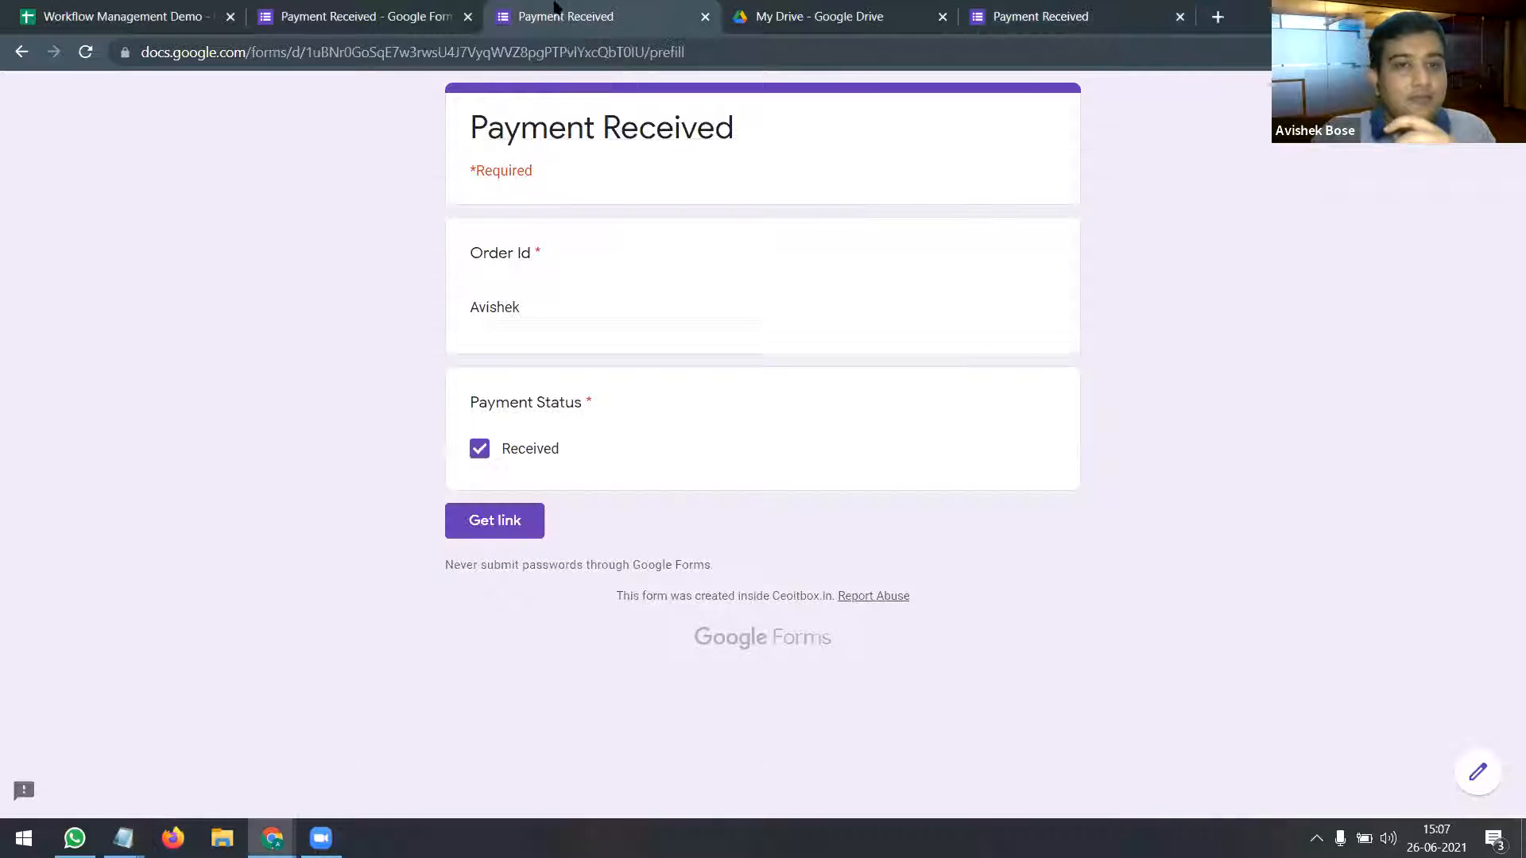
Step: Copy the pre-filled response link again and bring the Notepad note forward
{"action": "left_click", "coordinate": [499, 524]}
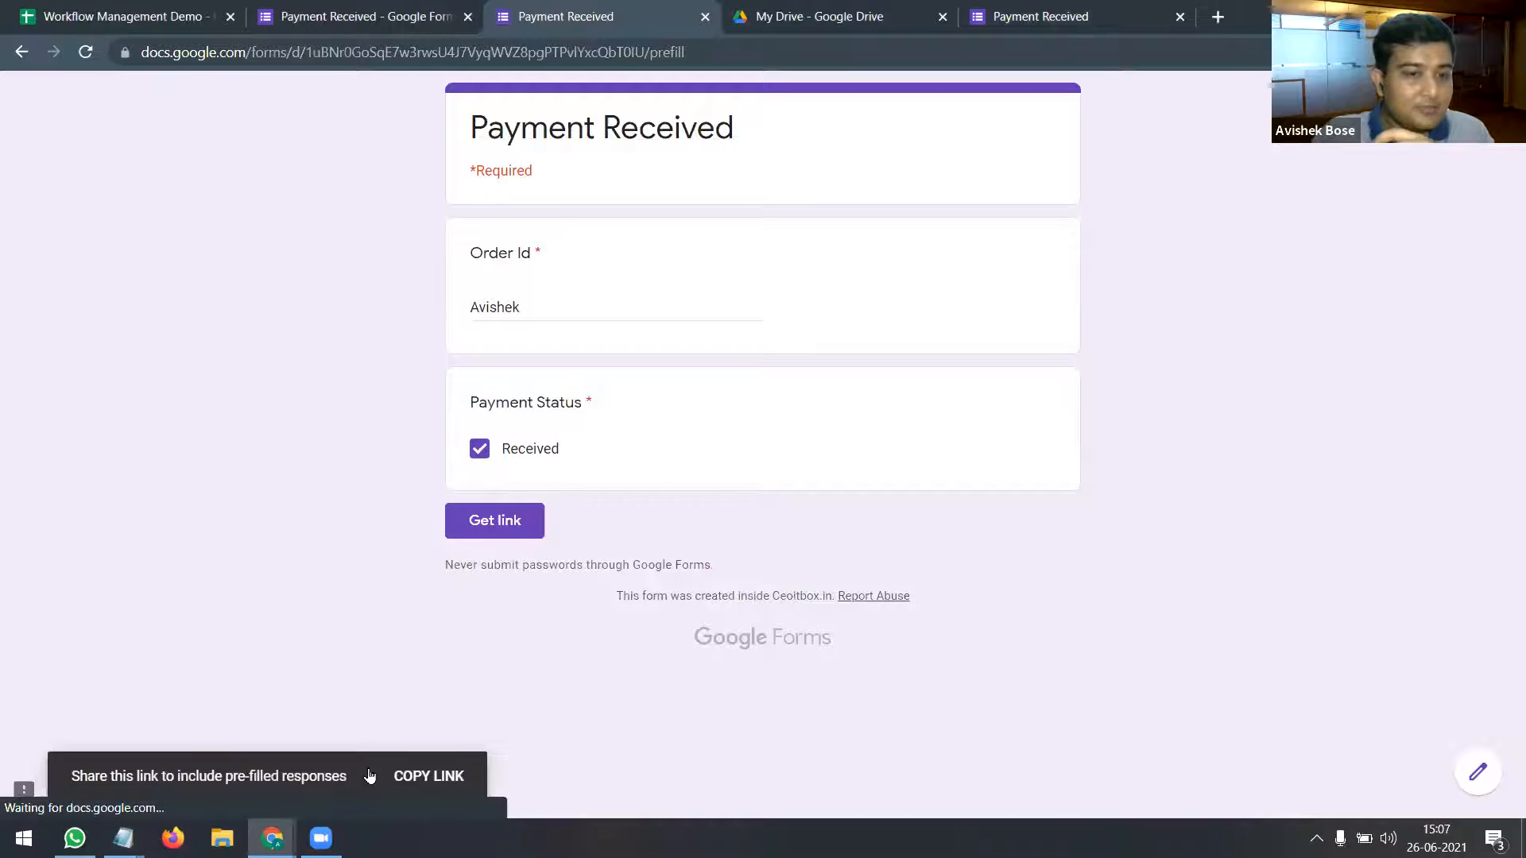
{"action": "left_click", "coordinate": [442, 779]}
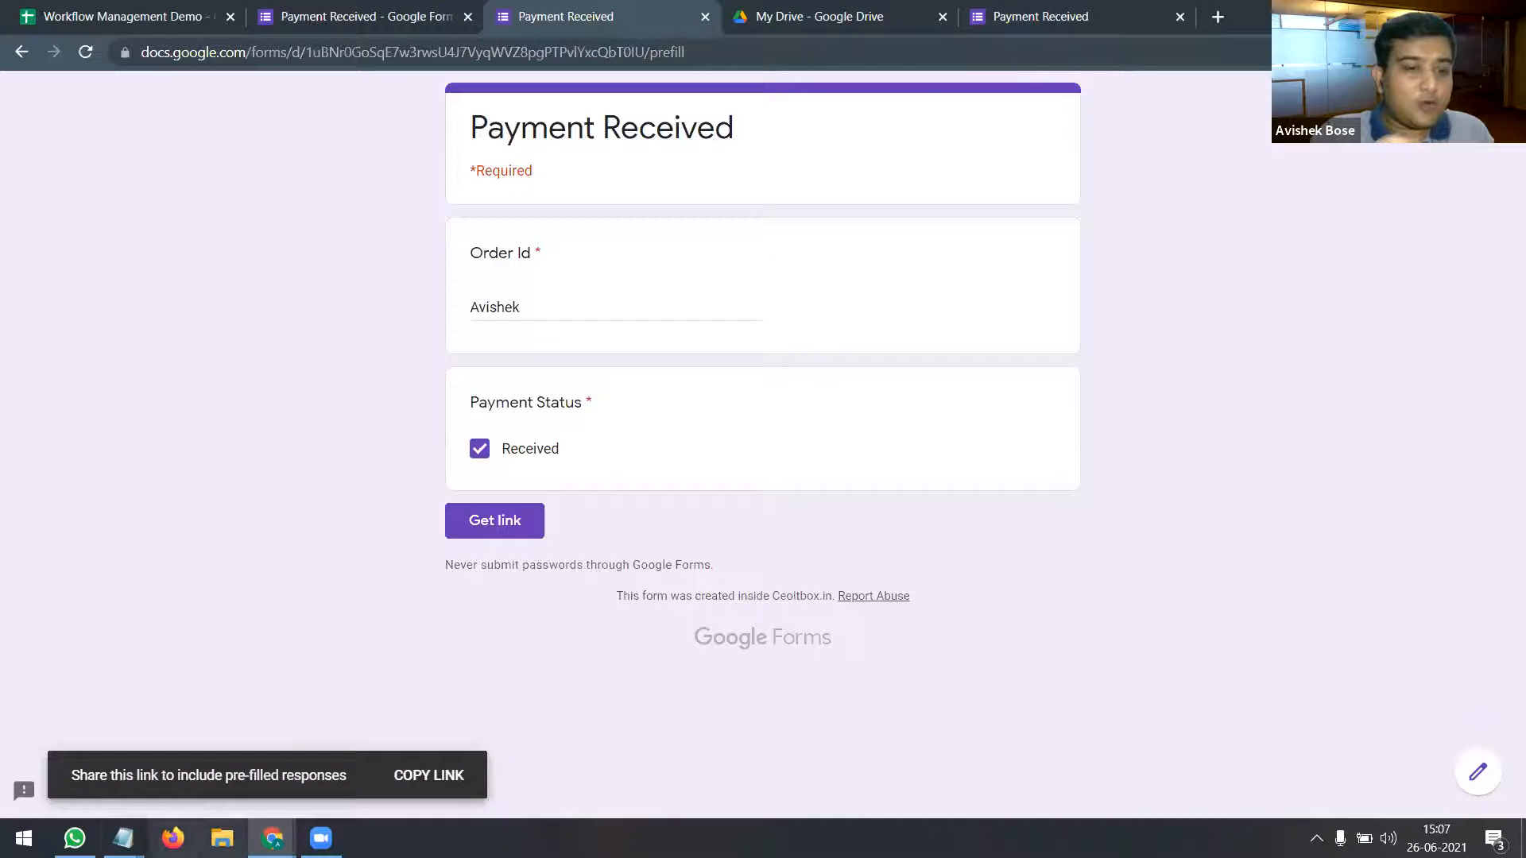
{"action": "mouse_move", "coordinate": [123, 838]}
{"action": "left_click", "coordinate": [676, 759]}
Step: Select the sample Order Id value in the note, then the order IDs in column B
{"action": "left_click", "coordinate": [448, 285]}
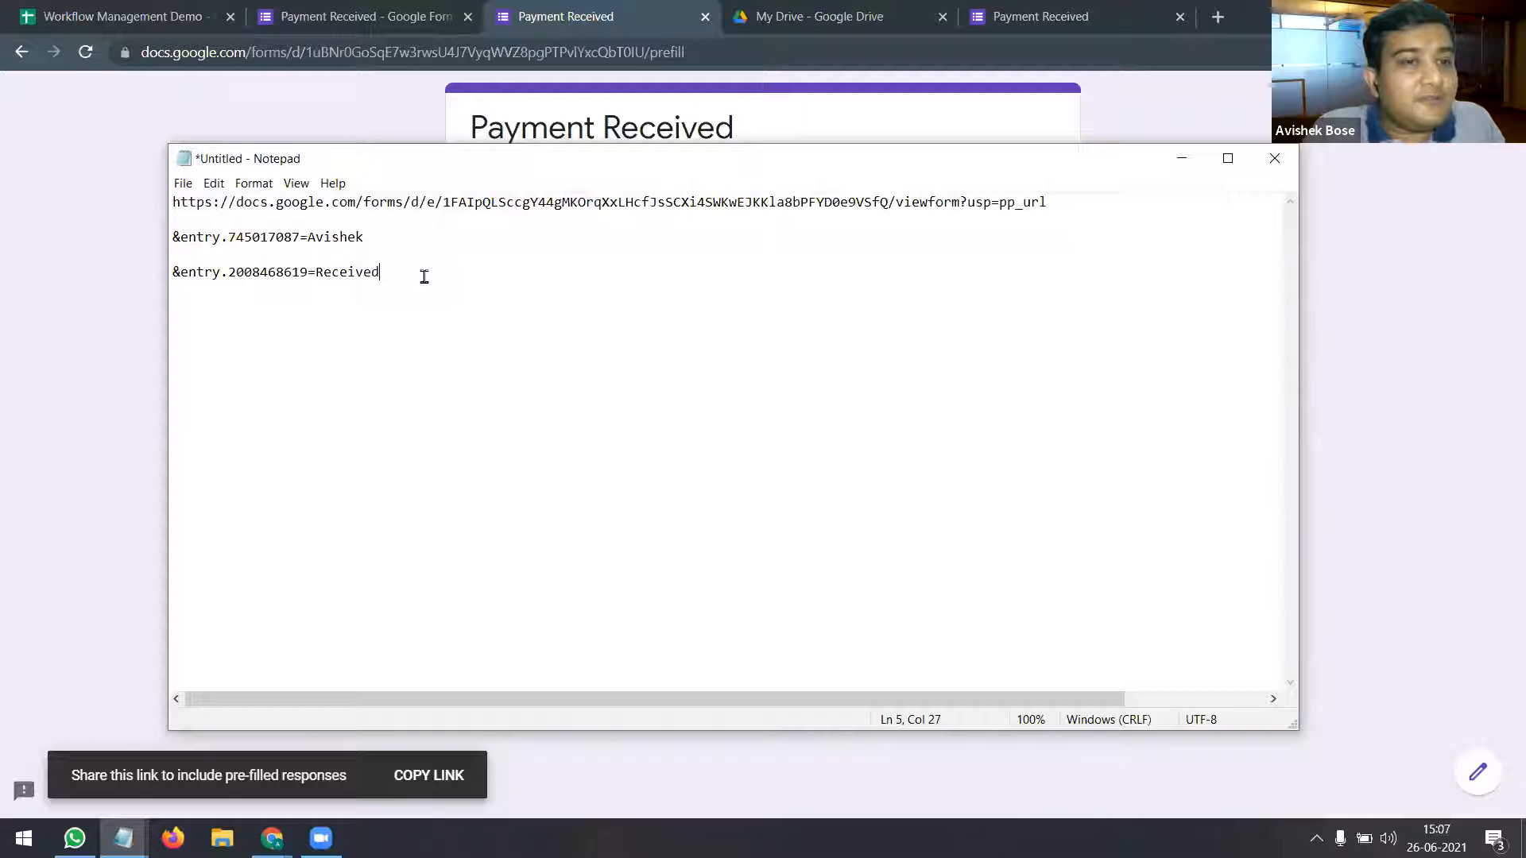
{"action": "left_click_drag", "start_coordinate": [365, 241], "coordinate": [308, 238]}
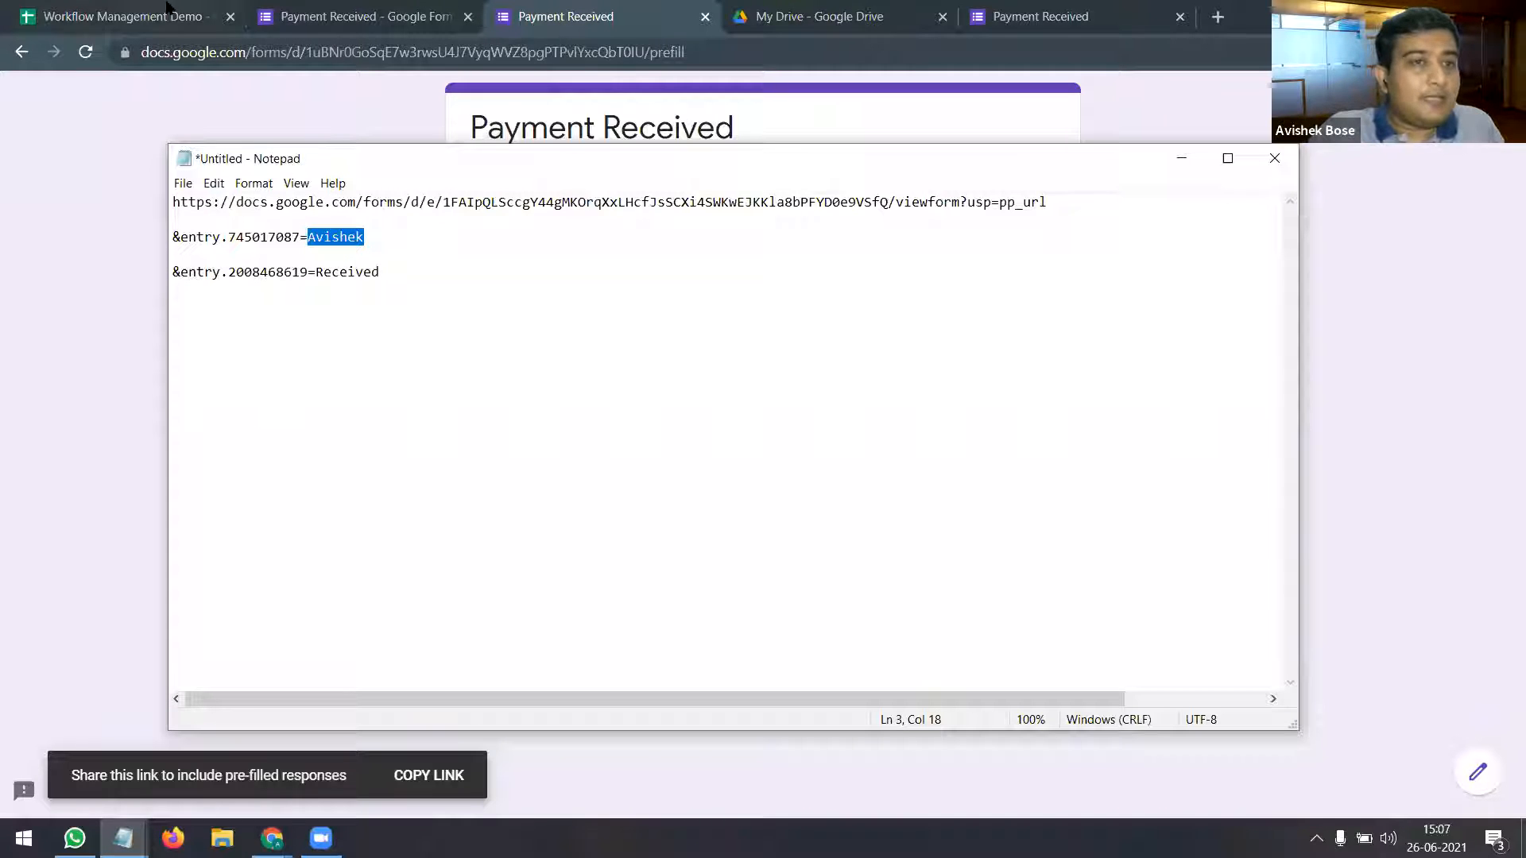
{"action": "left_click", "coordinate": [128, 16]}
{"action": "left_click_drag", "start_coordinate": [212, 333], "coordinate": [222, 660]}
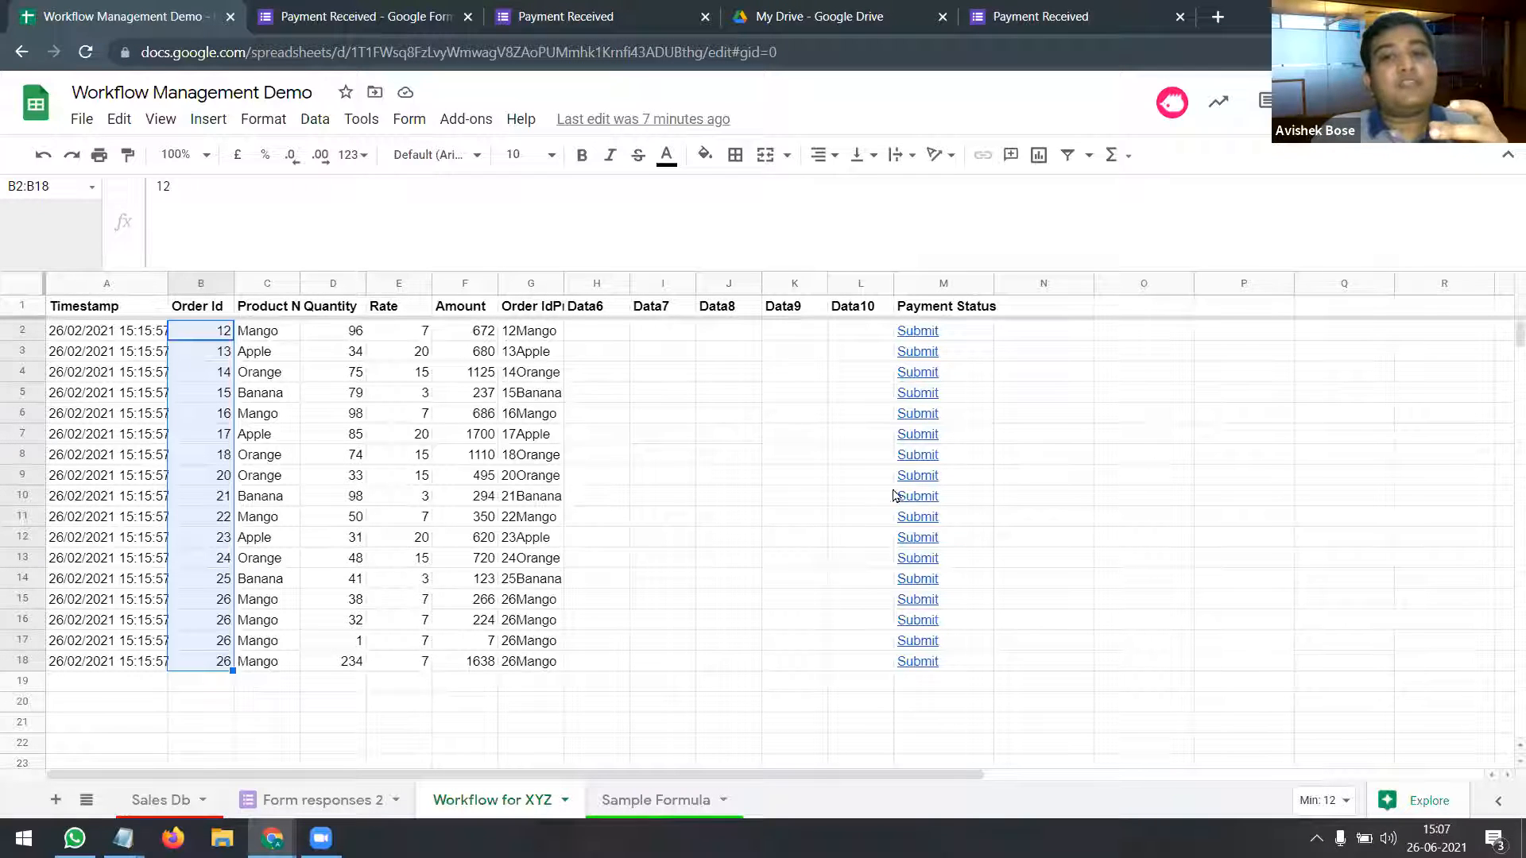
Step: Switch to the Payment Received form editor tab in Chrome
{"action": "left_click", "coordinate": [366, 14]}
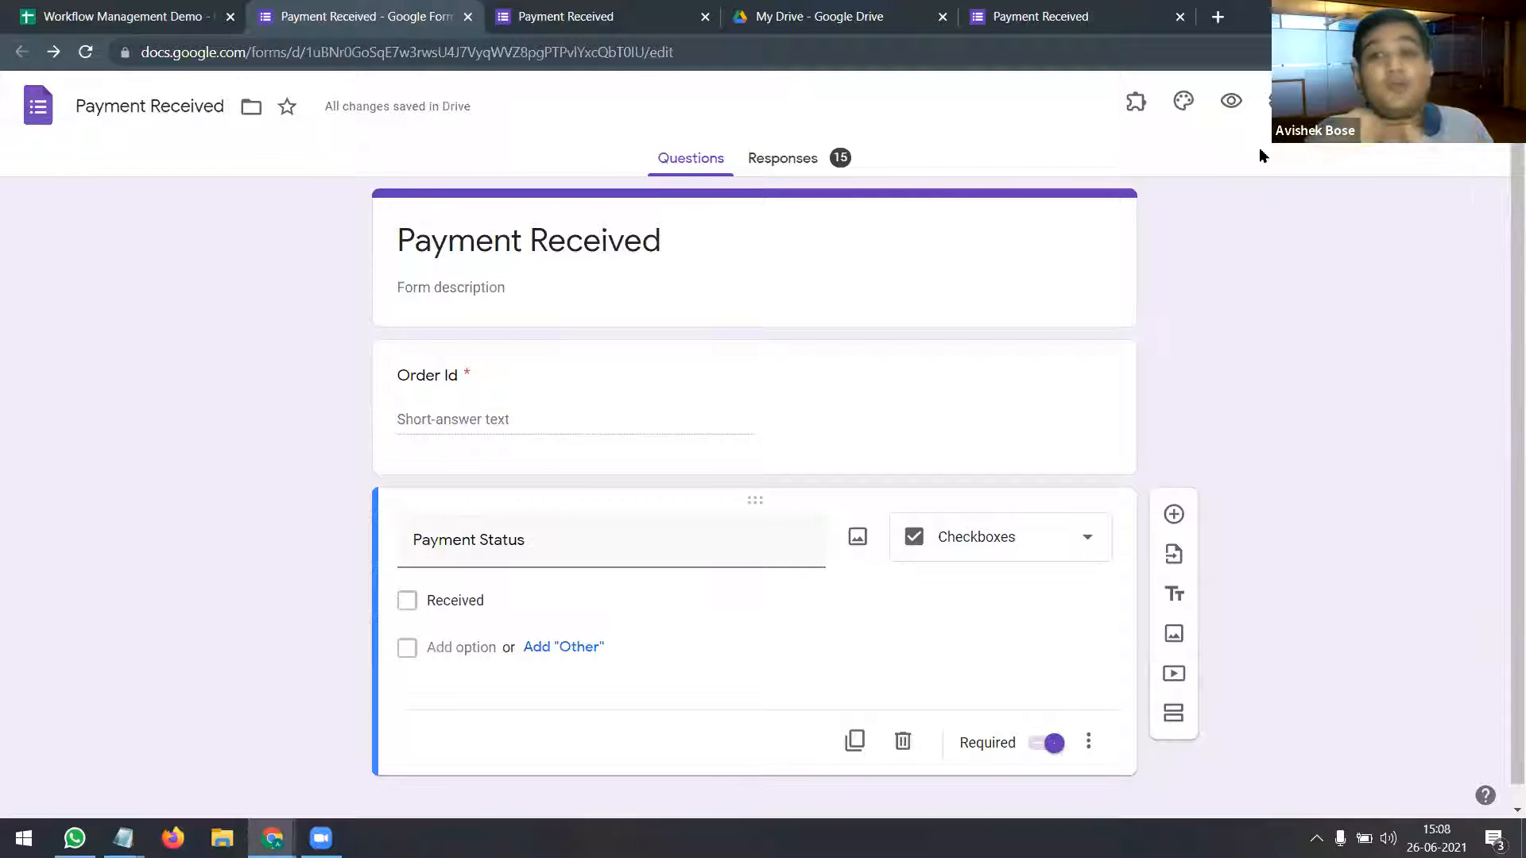
Step: Copy the form's shortened forms.gle link from the Send dialog
{"action": "left_click", "coordinate": [1365, 103]}
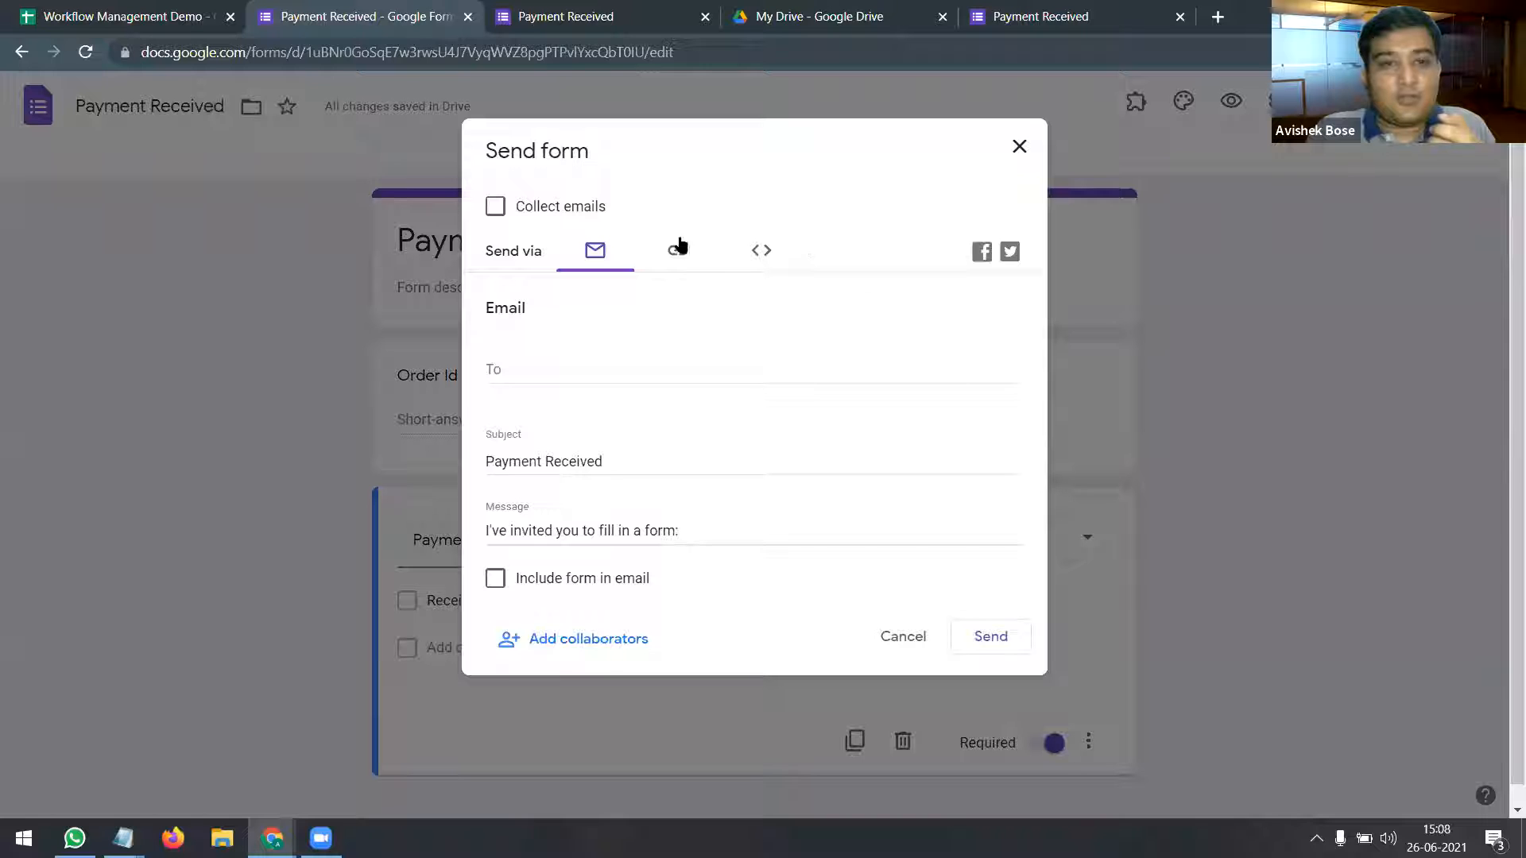
{"action": "left_click", "coordinate": [677, 250]}
{"action": "left_click", "coordinate": [495, 379]}
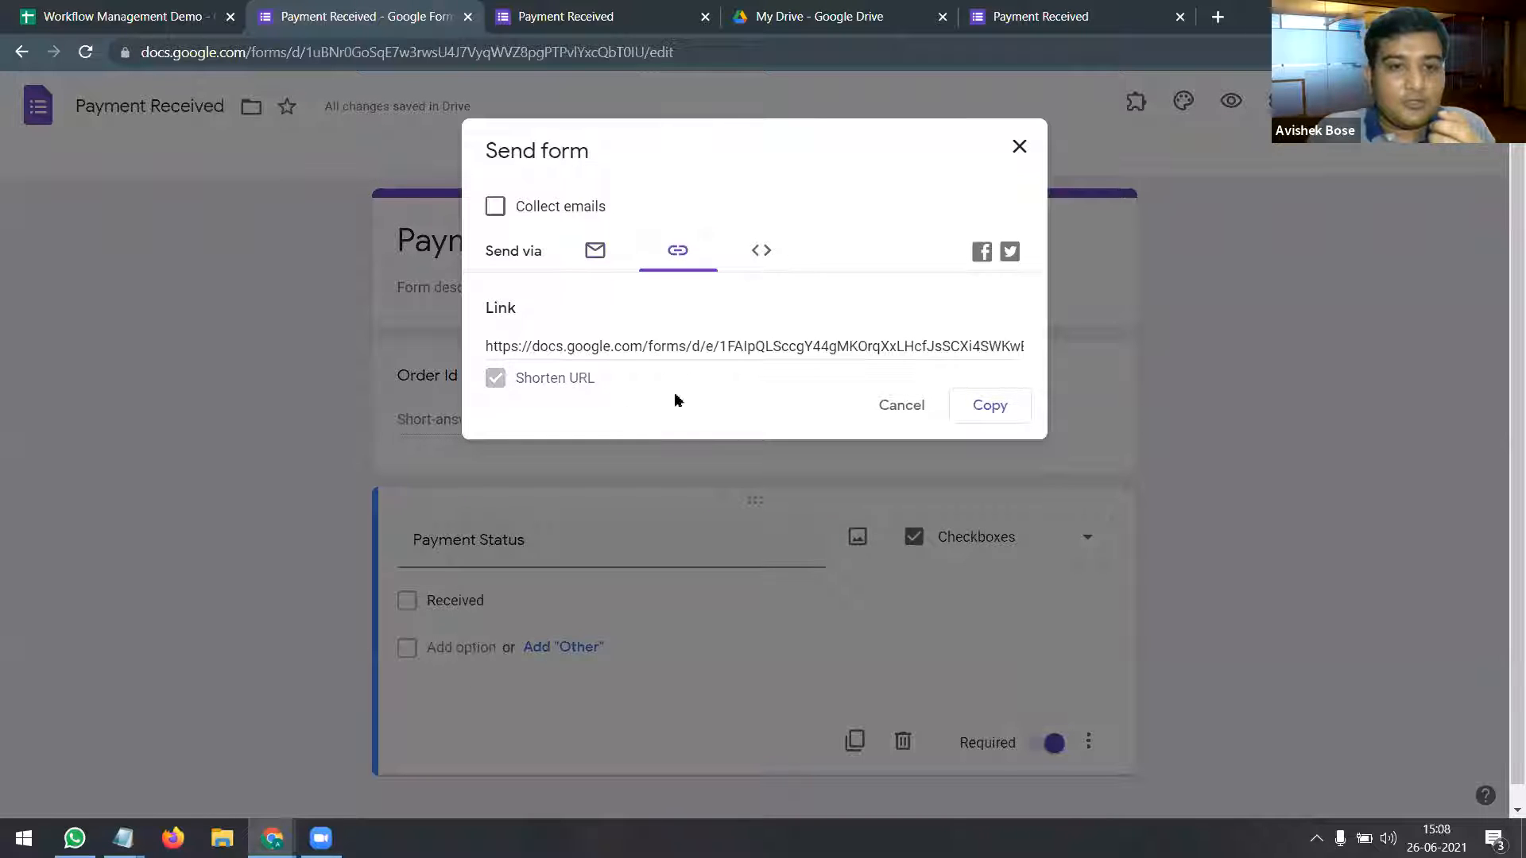
{"action": "left_click", "coordinate": [988, 409]}
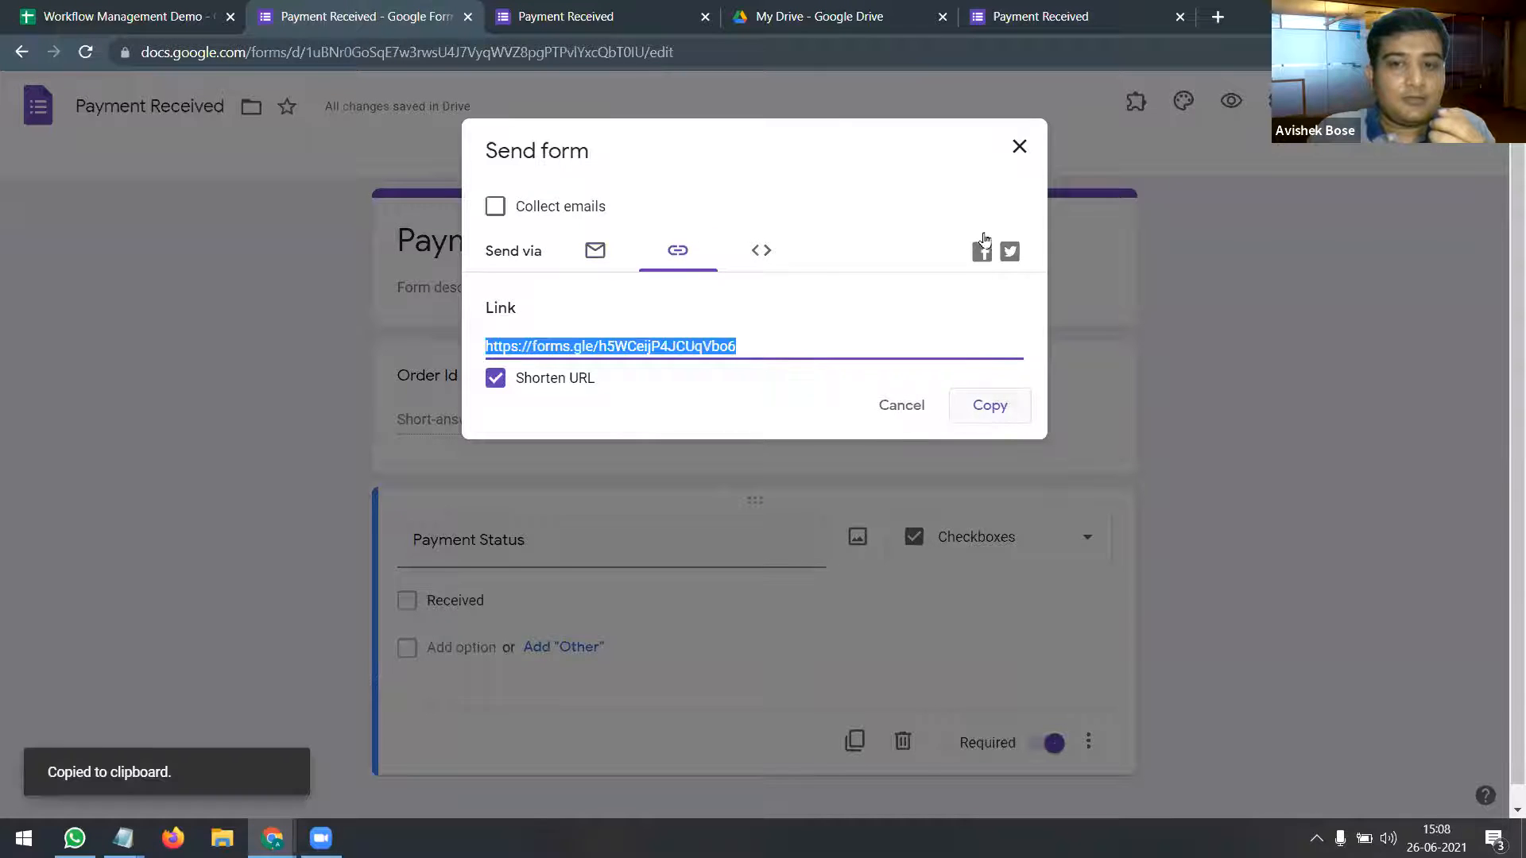
{"action": "left_click", "coordinate": [1019, 146]}
Step: Paste the short form link into cell O1 of the Workflow for XYZ sheet
{"action": "left_click", "coordinate": [147, 11]}
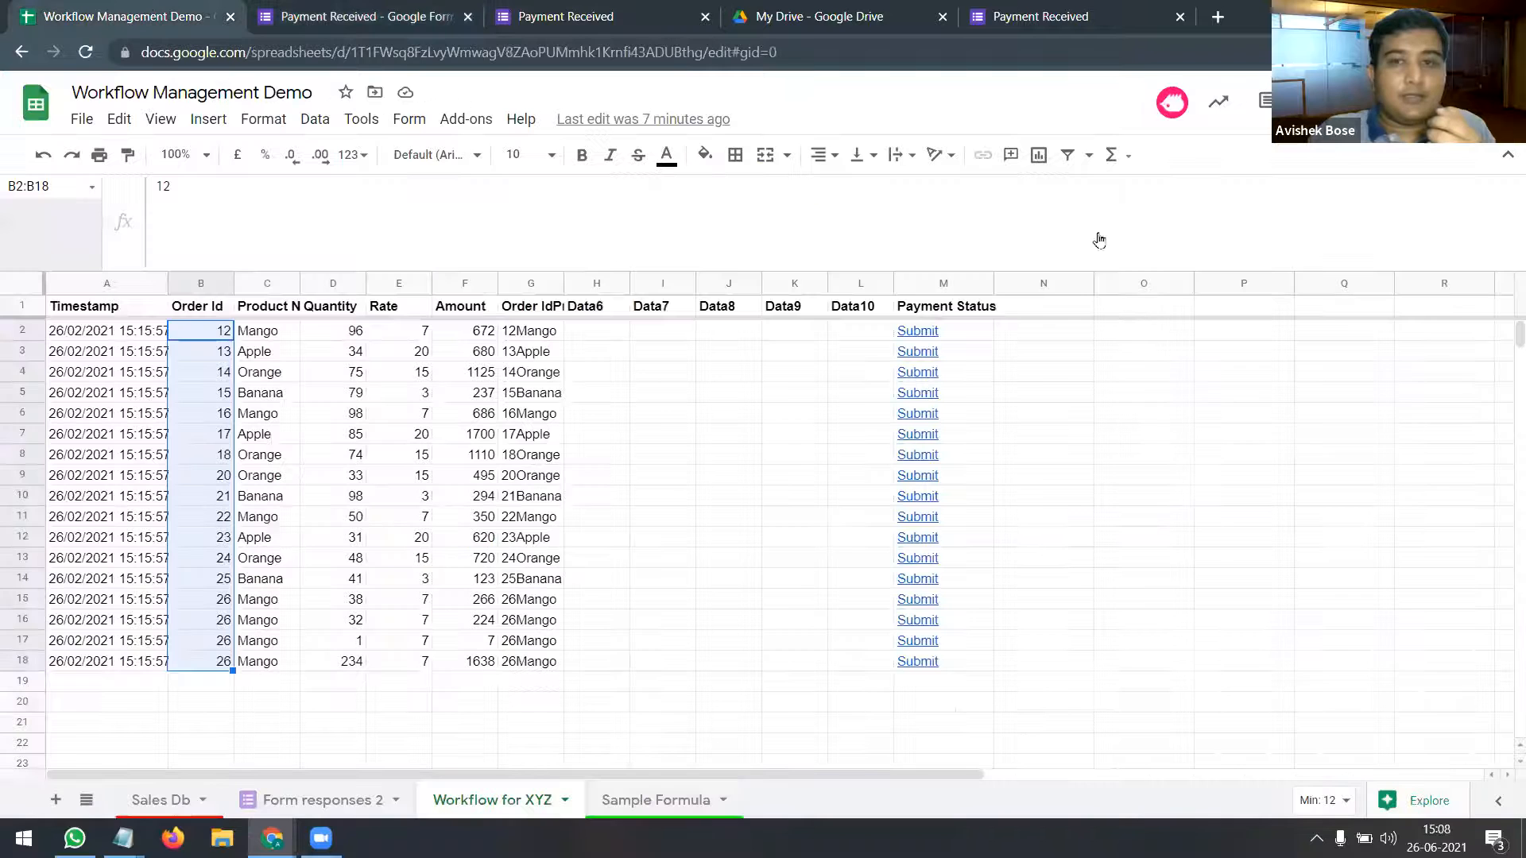
{"action": "left_click", "coordinate": [1128, 308]}
{"action": "key", "text": "ctrl+v"}
{"action": "left_click", "coordinate": [1126, 349]}
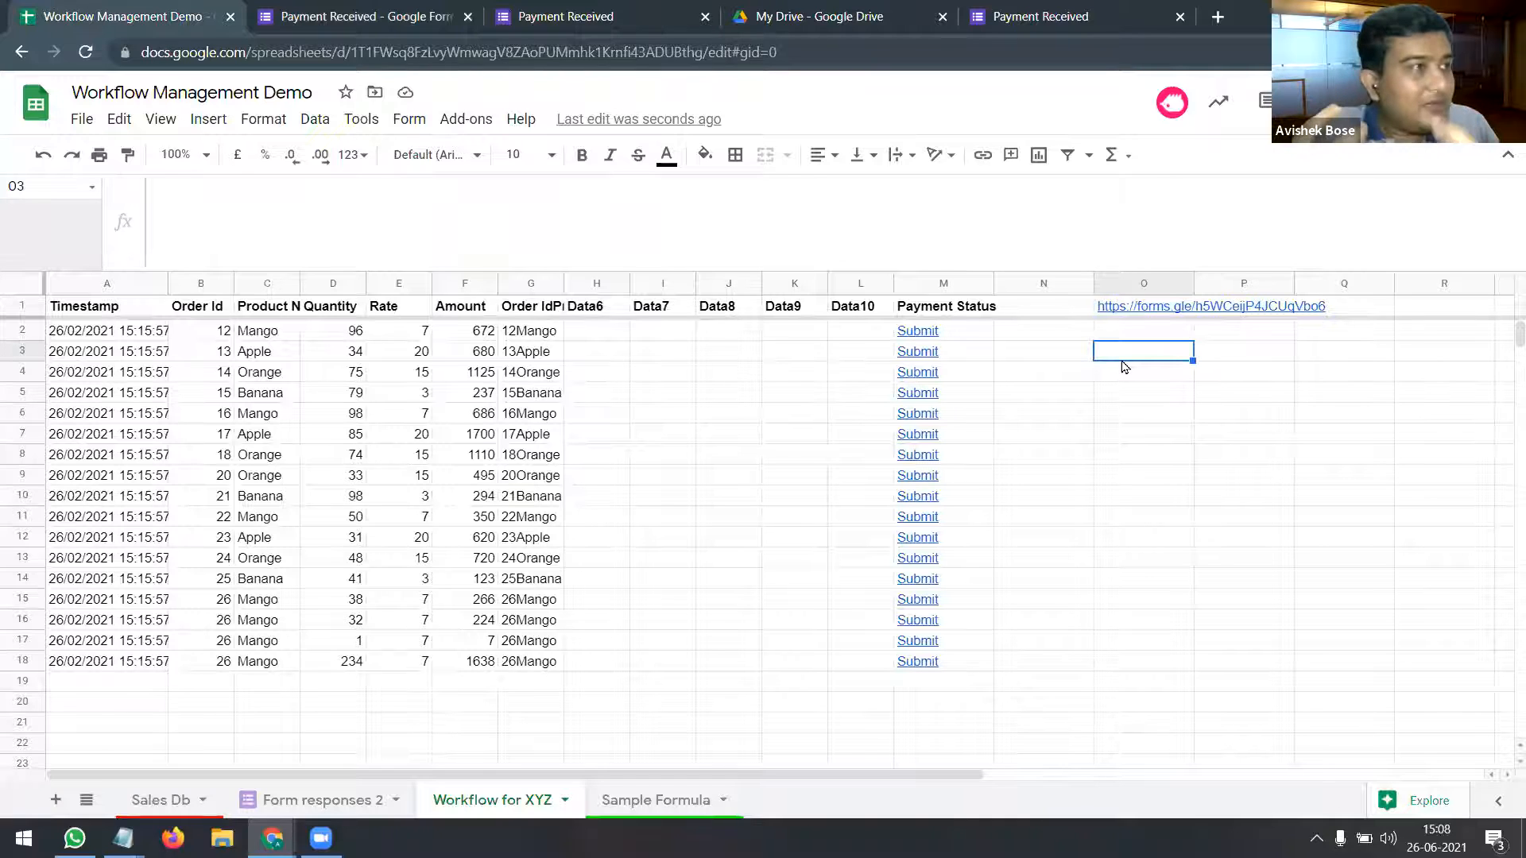
{"action": "left_click", "coordinate": [1148, 316]}
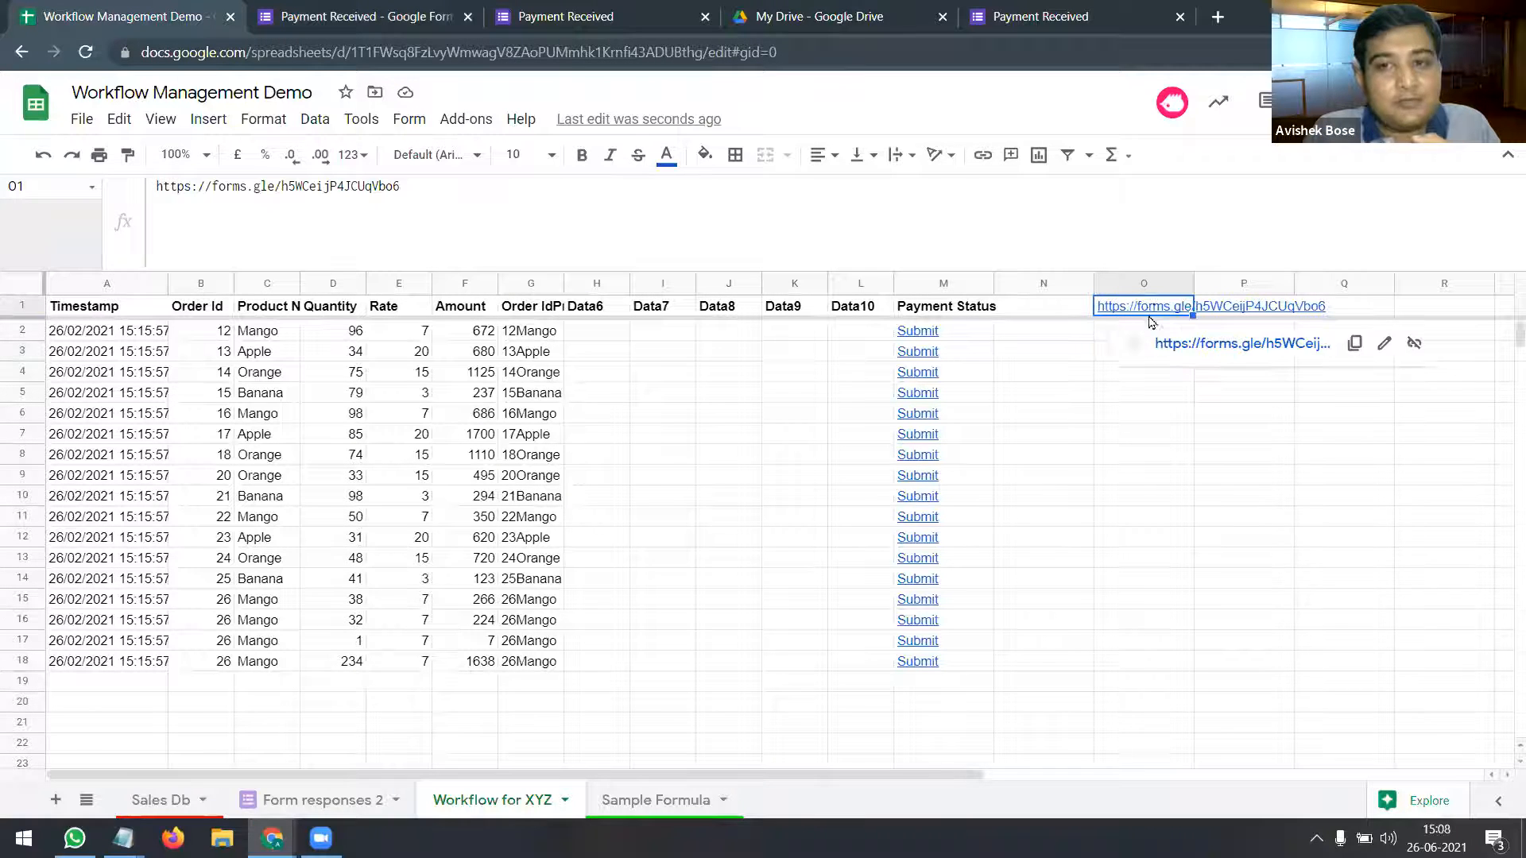
Step: Submit a test Payment Received response for Order Id 45 marked Received, then close the form
{"action": "left_click", "coordinate": [1163, 344]}
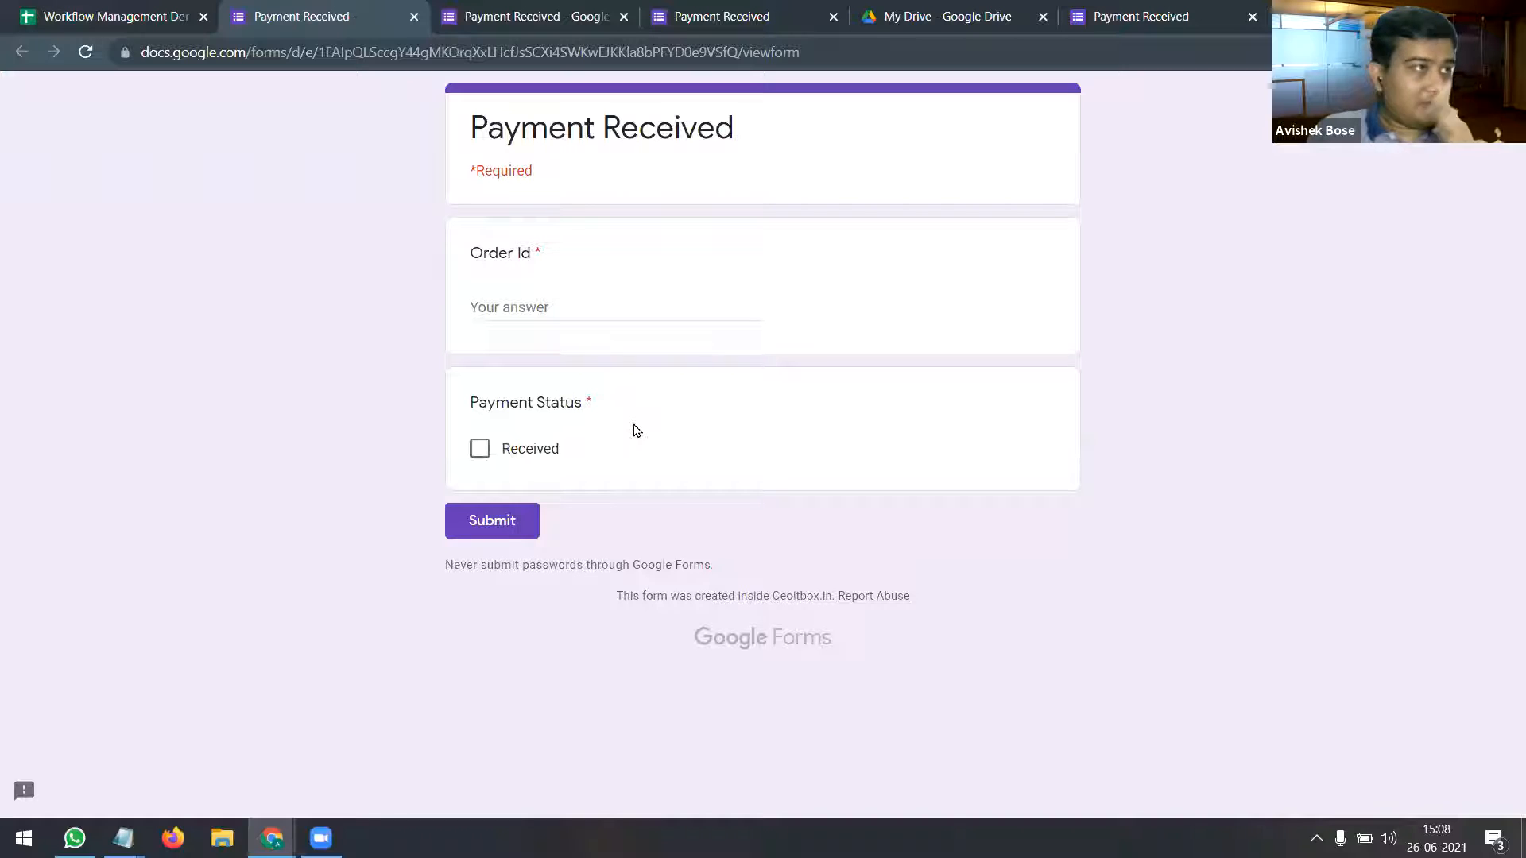
{"action": "left_click", "coordinate": [532, 309]}
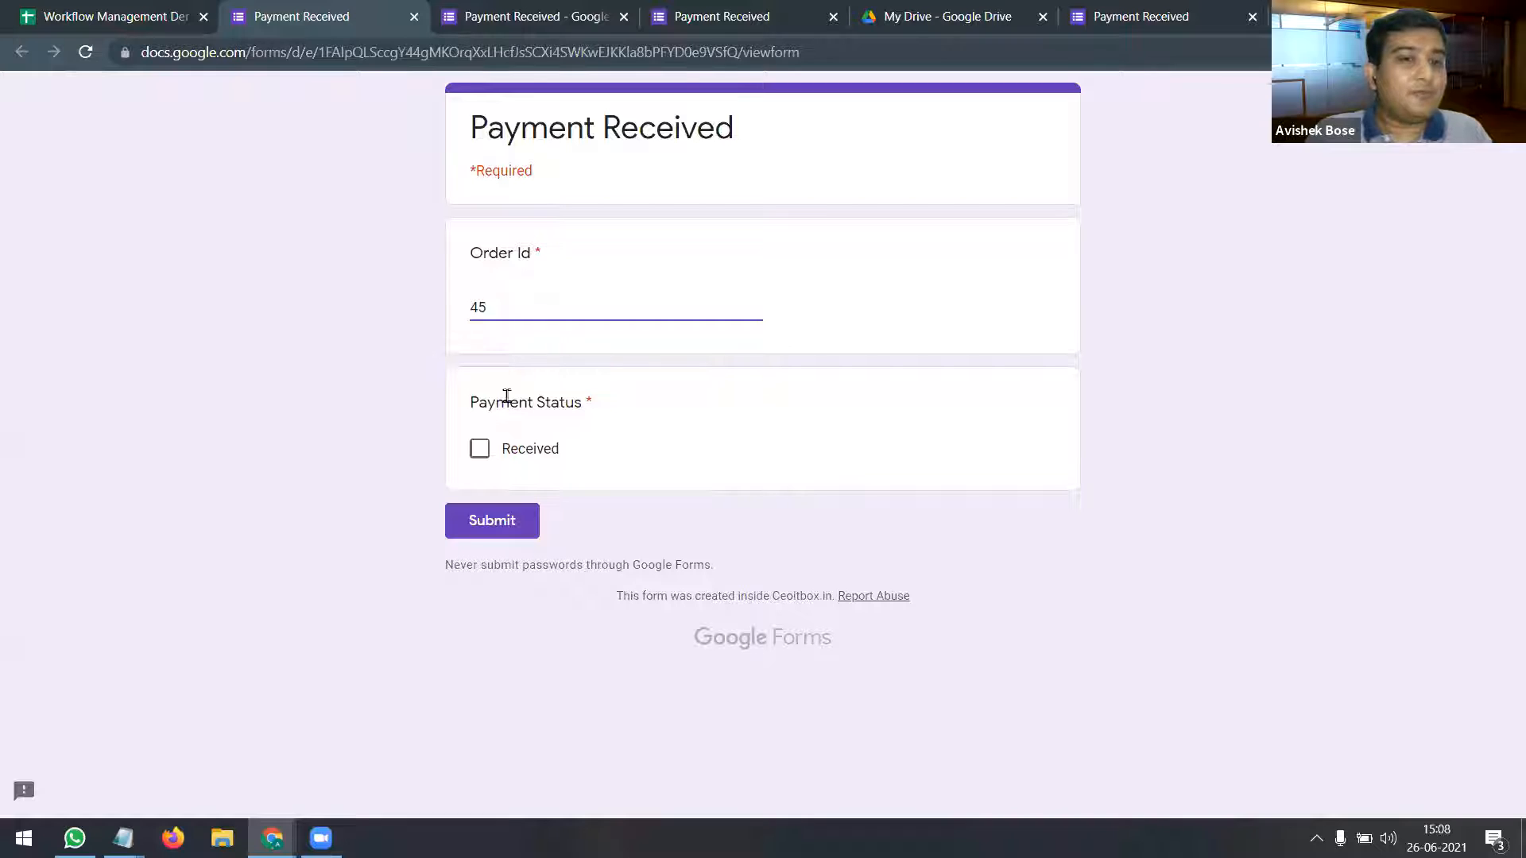
{"action": "left_click", "coordinate": [486, 453]}
{"action": "left_click", "coordinate": [520, 521]}
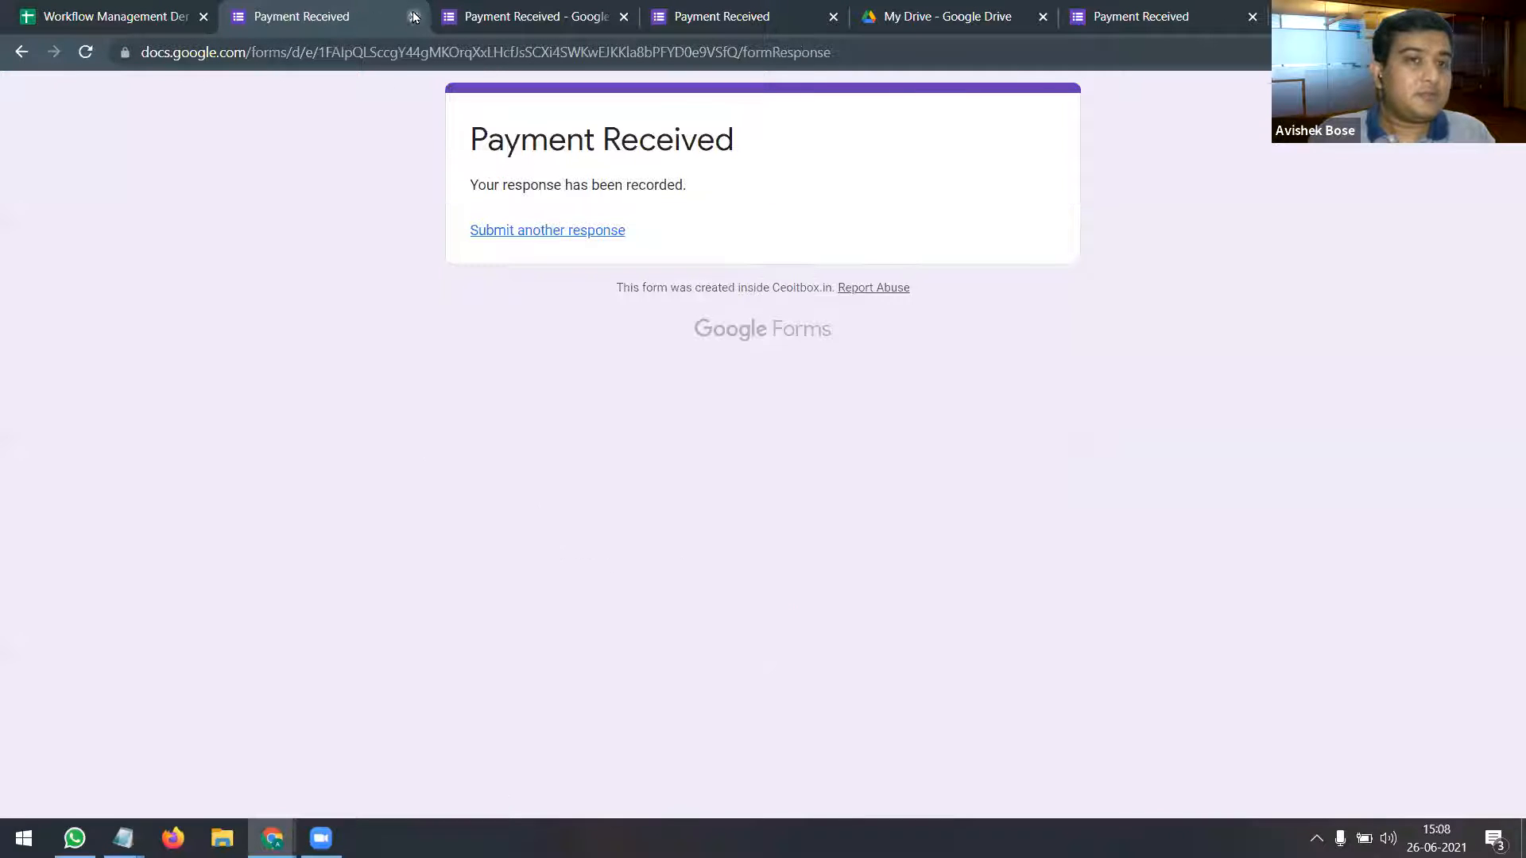
{"action": "key", "text": "ctrl+w"}
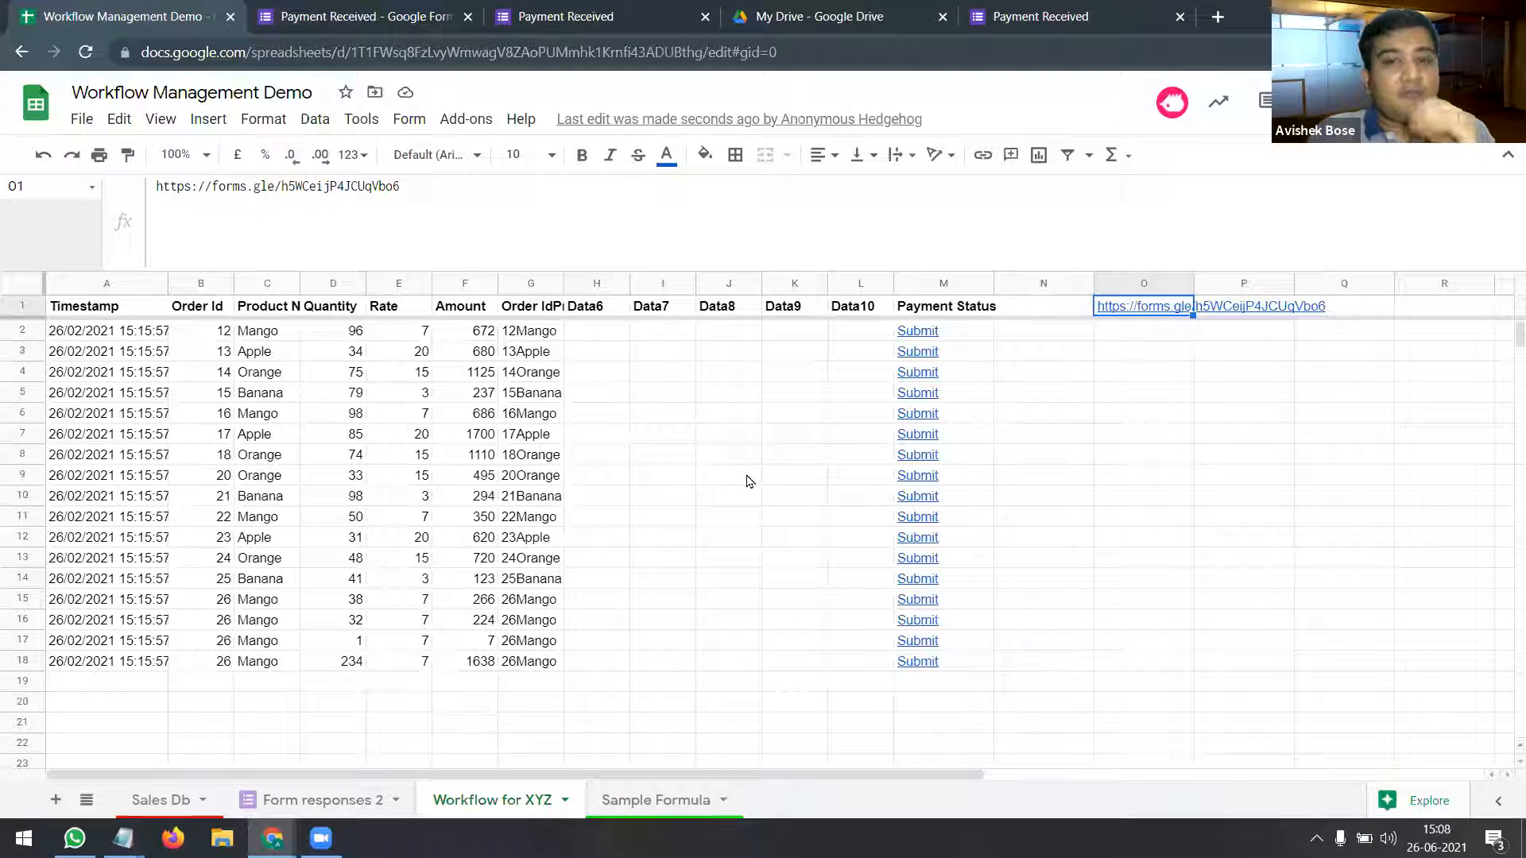
{"action": "mouse_move", "coordinate": [914, 380]}
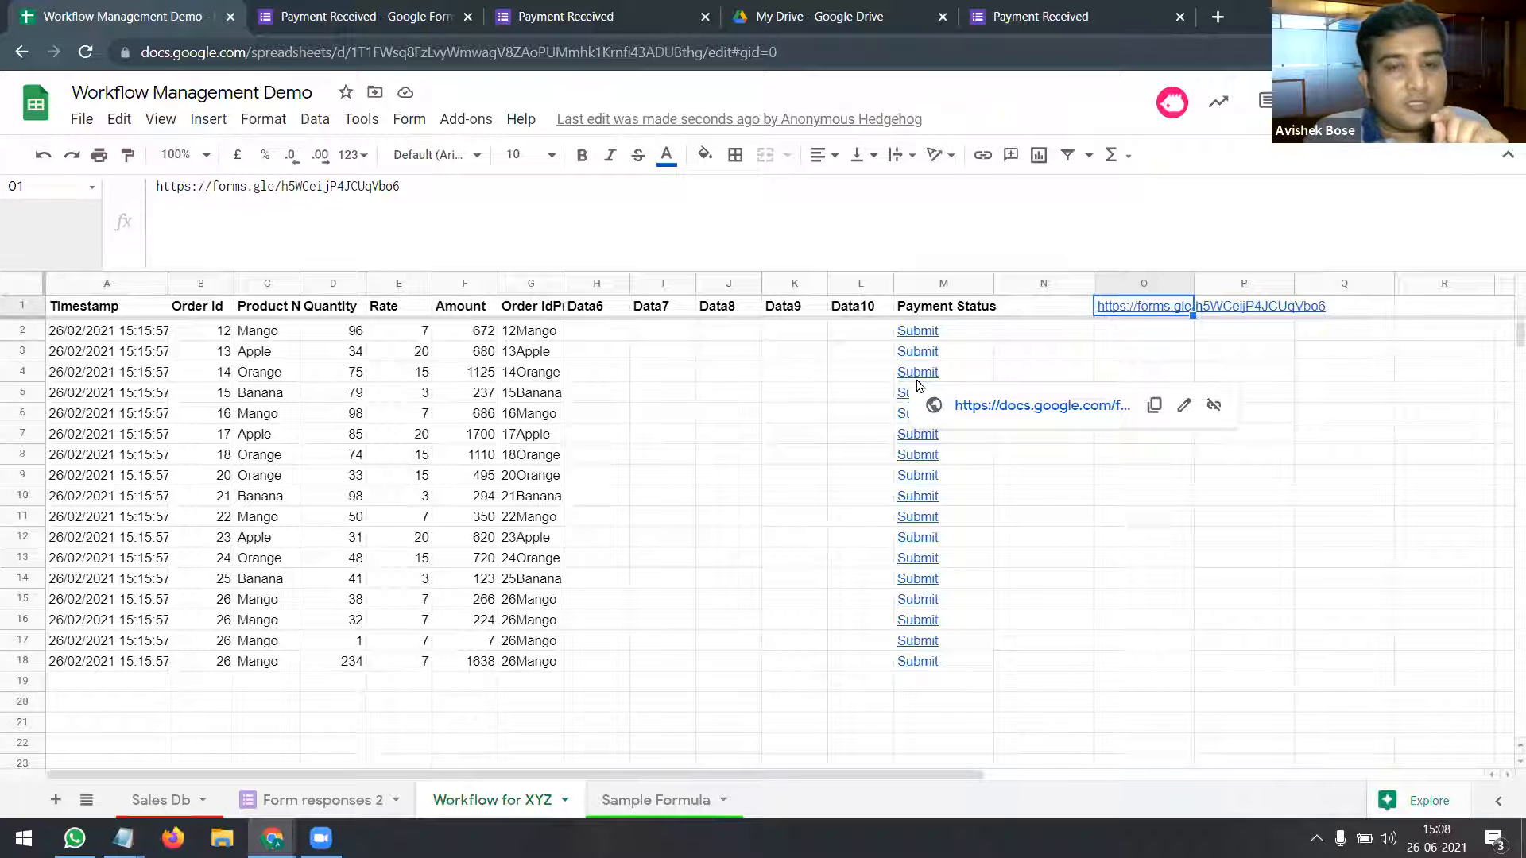
{"action": "left_click", "coordinate": [922, 370]}
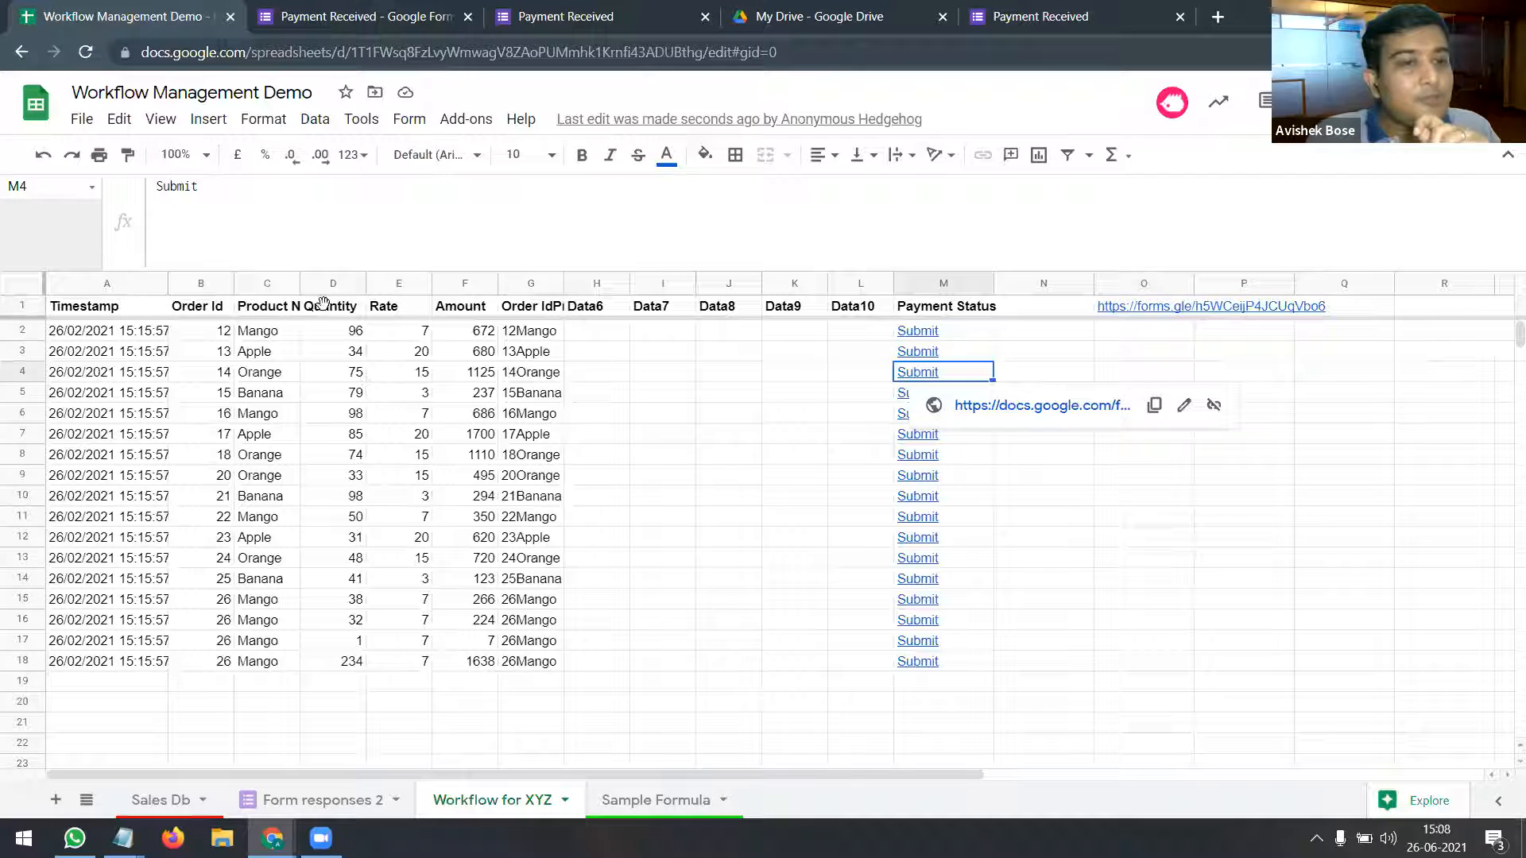
{"action": "left_click_drag", "start_coordinate": [222, 355], "coordinate": [224, 401]}
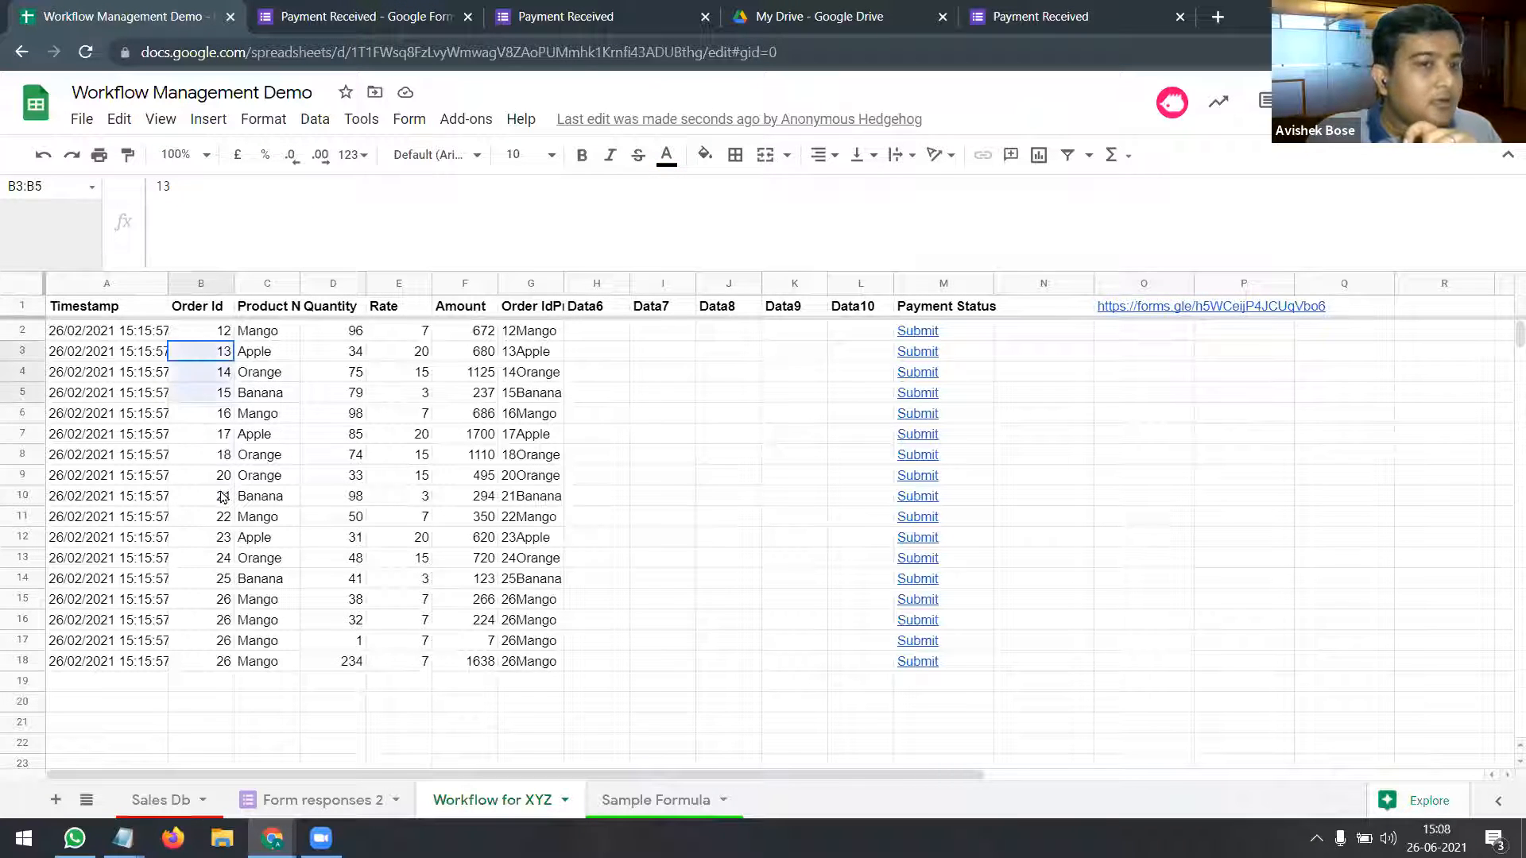
{"action": "left_click_drag", "start_coordinate": [224, 497], "coordinate": [224, 496]}
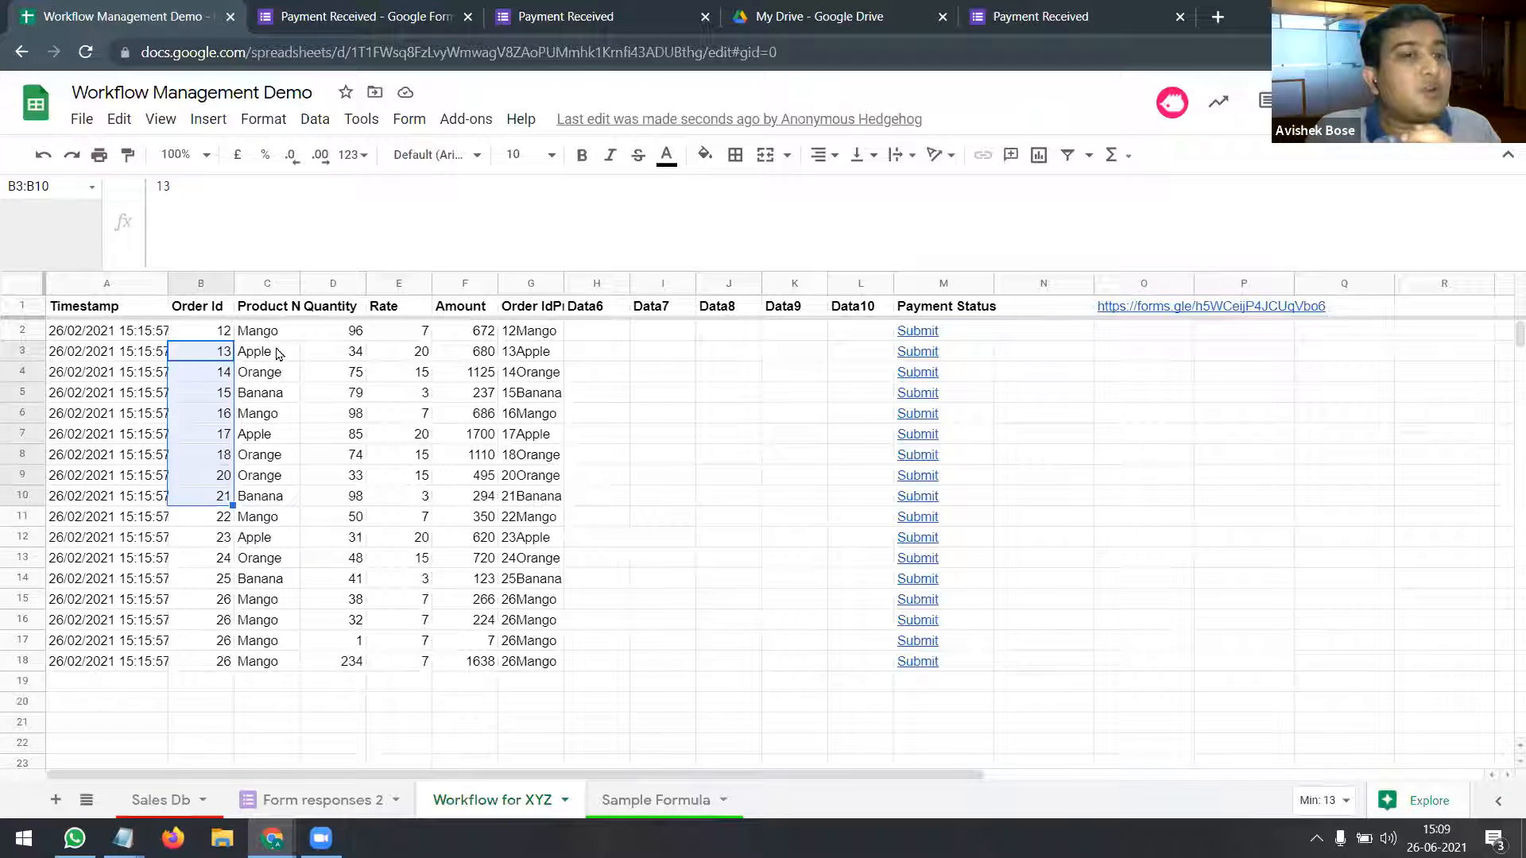
{"action": "left_click_drag", "start_coordinate": [274, 355], "coordinate": [278, 437]}
{"action": "left_click_drag", "start_coordinate": [469, 372], "coordinate": [489, 408]}
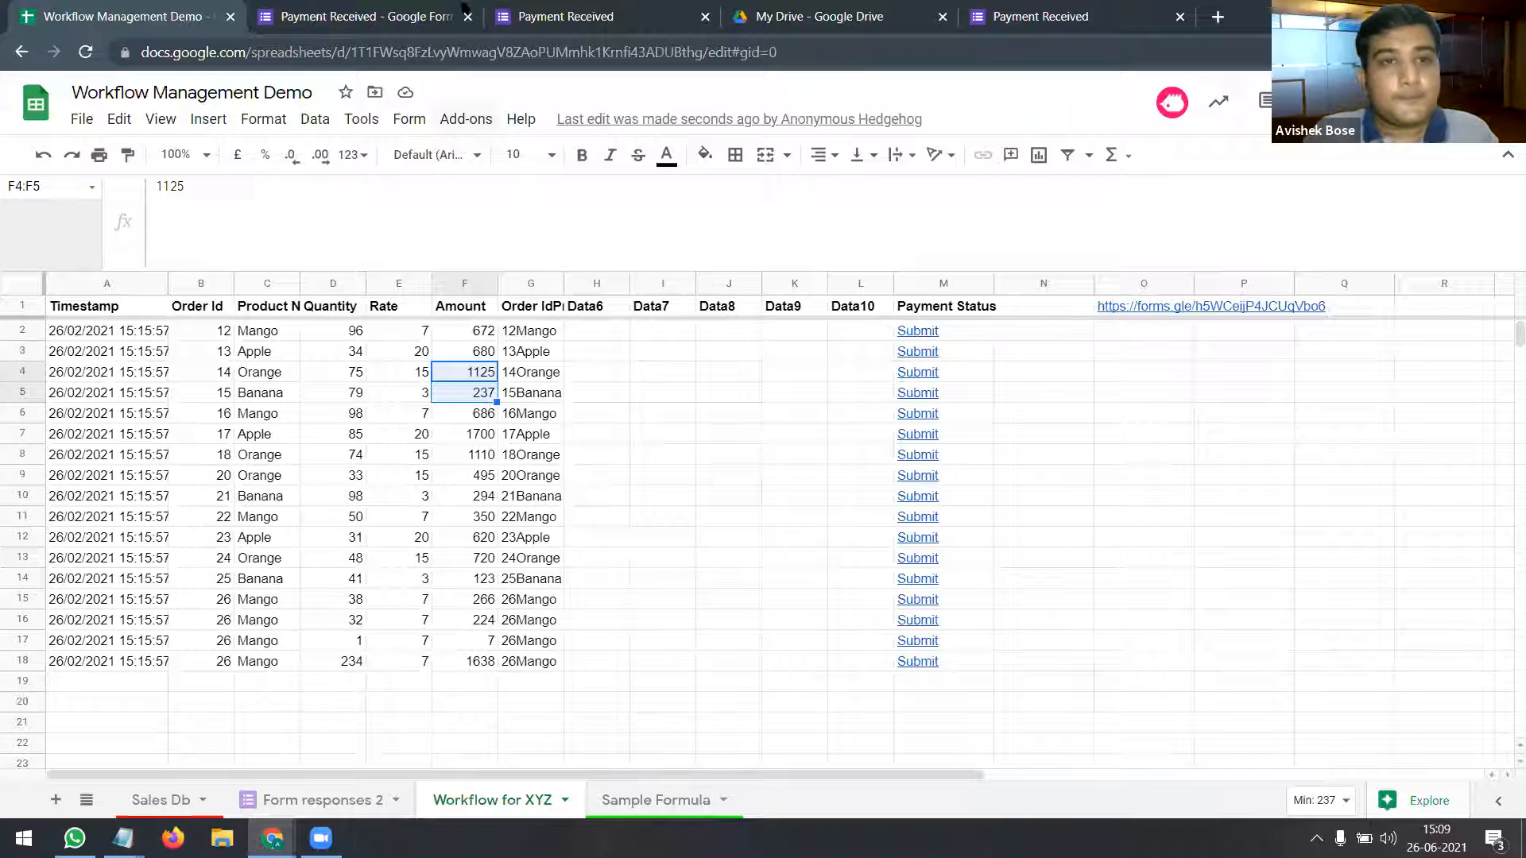
Step: Close the prefilled form preview and My Drive tabs, keeping the Payment Received form editor
{"action": "left_click", "coordinate": [429, 14]}
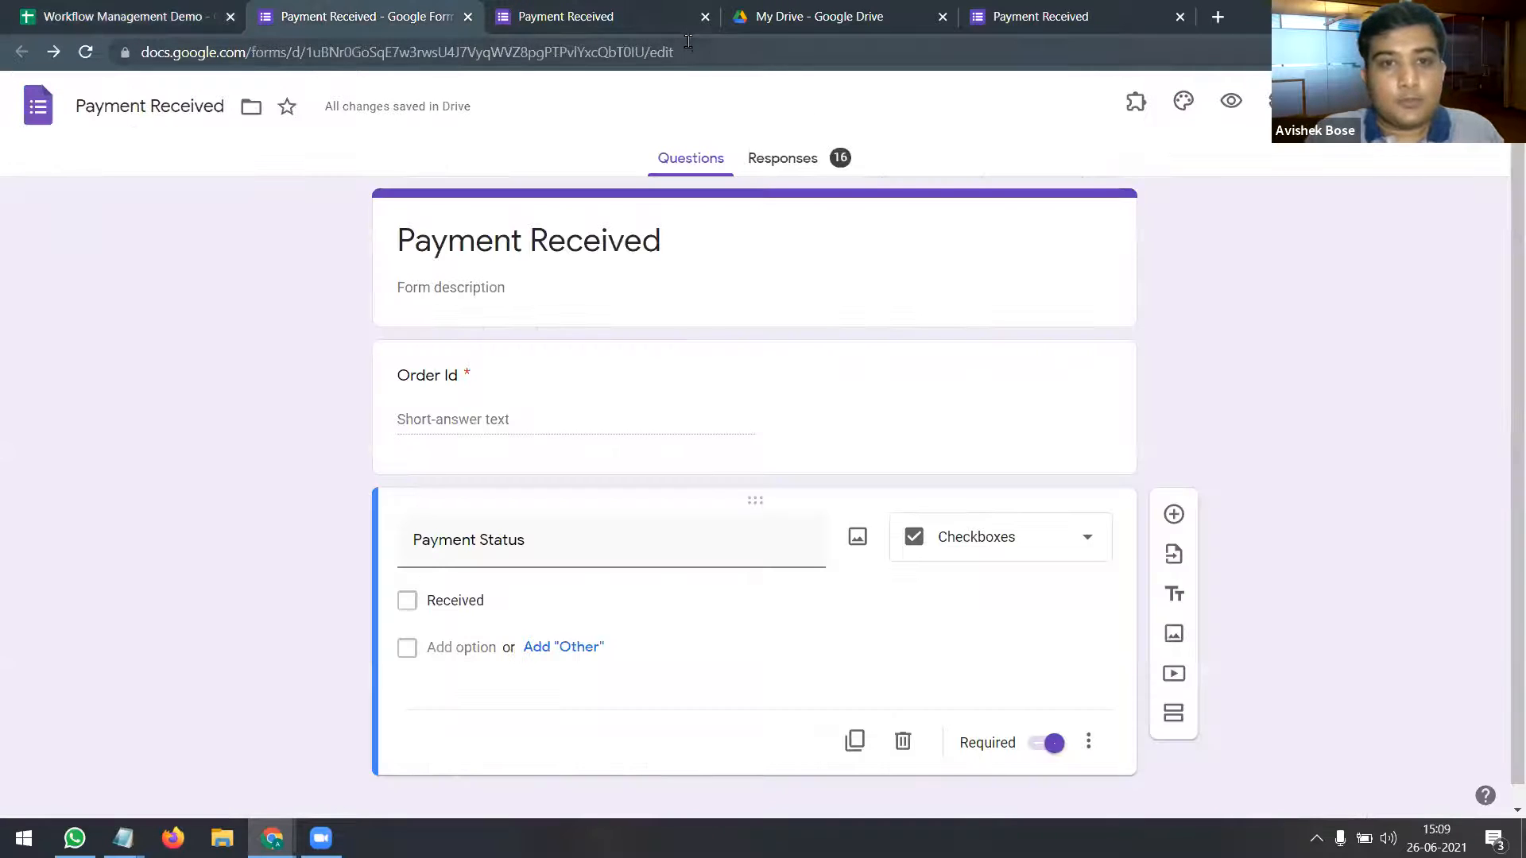
{"action": "left_click", "coordinate": [597, 16]}
{"action": "left_click", "coordinate": [704, 17]}
{"action": "left_click", "coordinate": [836, 17]}
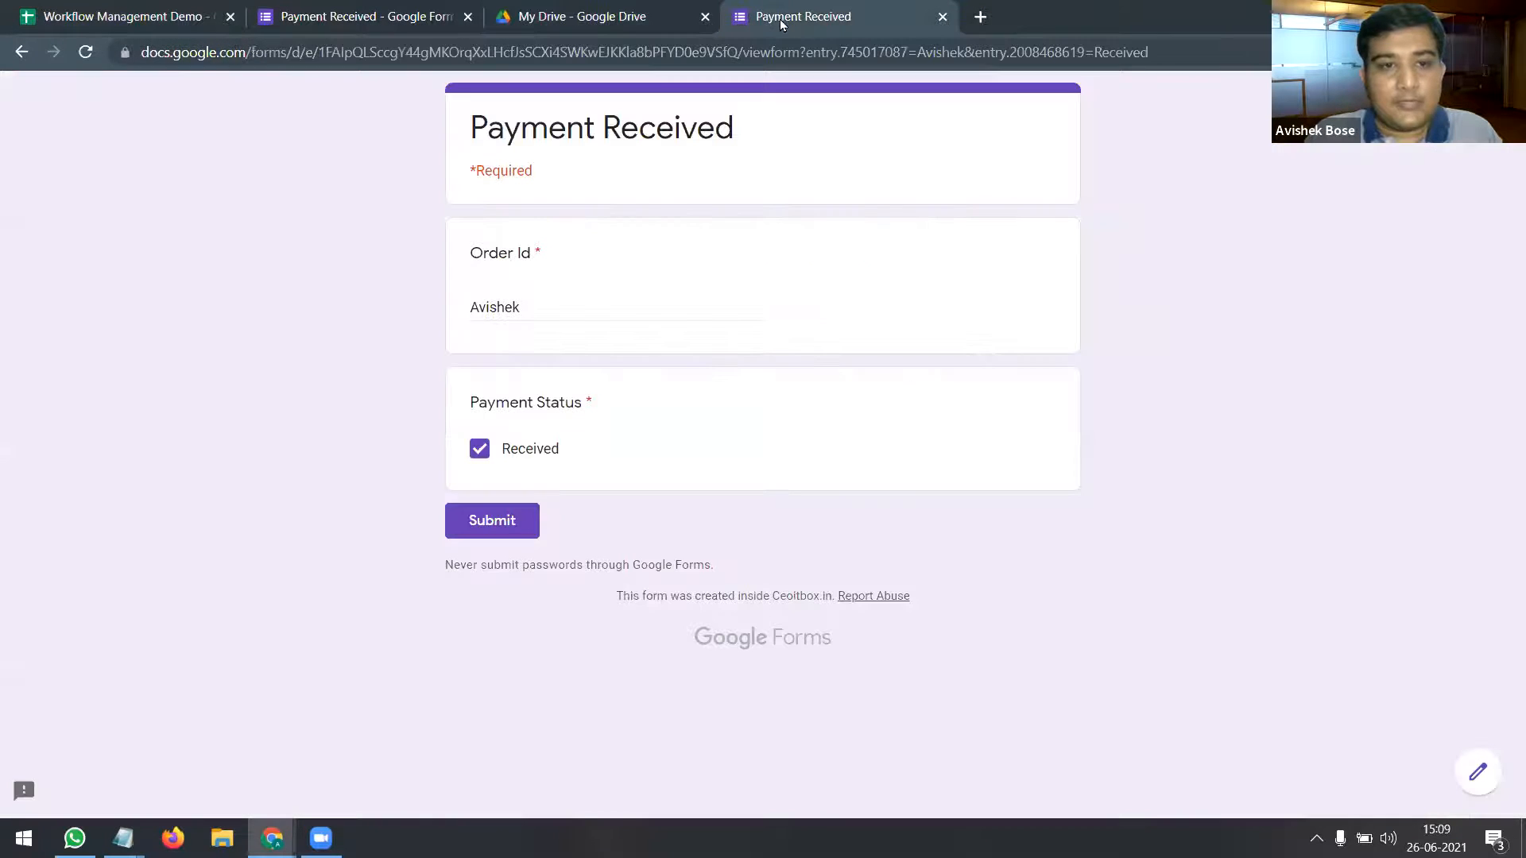
{"action": "left_click", "coordinate": [943, 16]}
{"action": "mouse_move", "coordinate": [123, 838]}
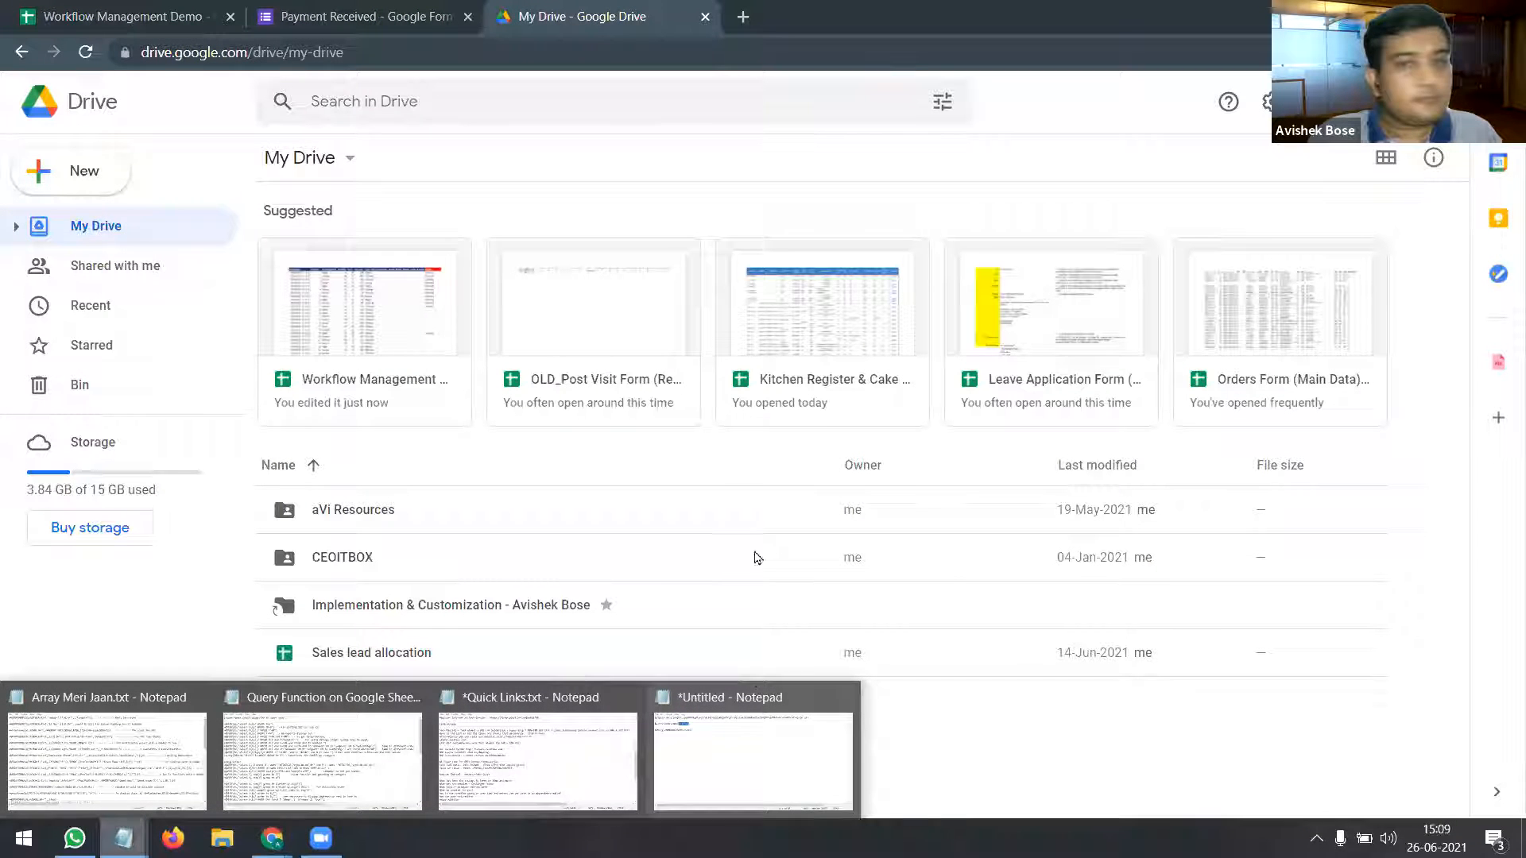
{"action": "left_click", "coordinate": [705, 16]}
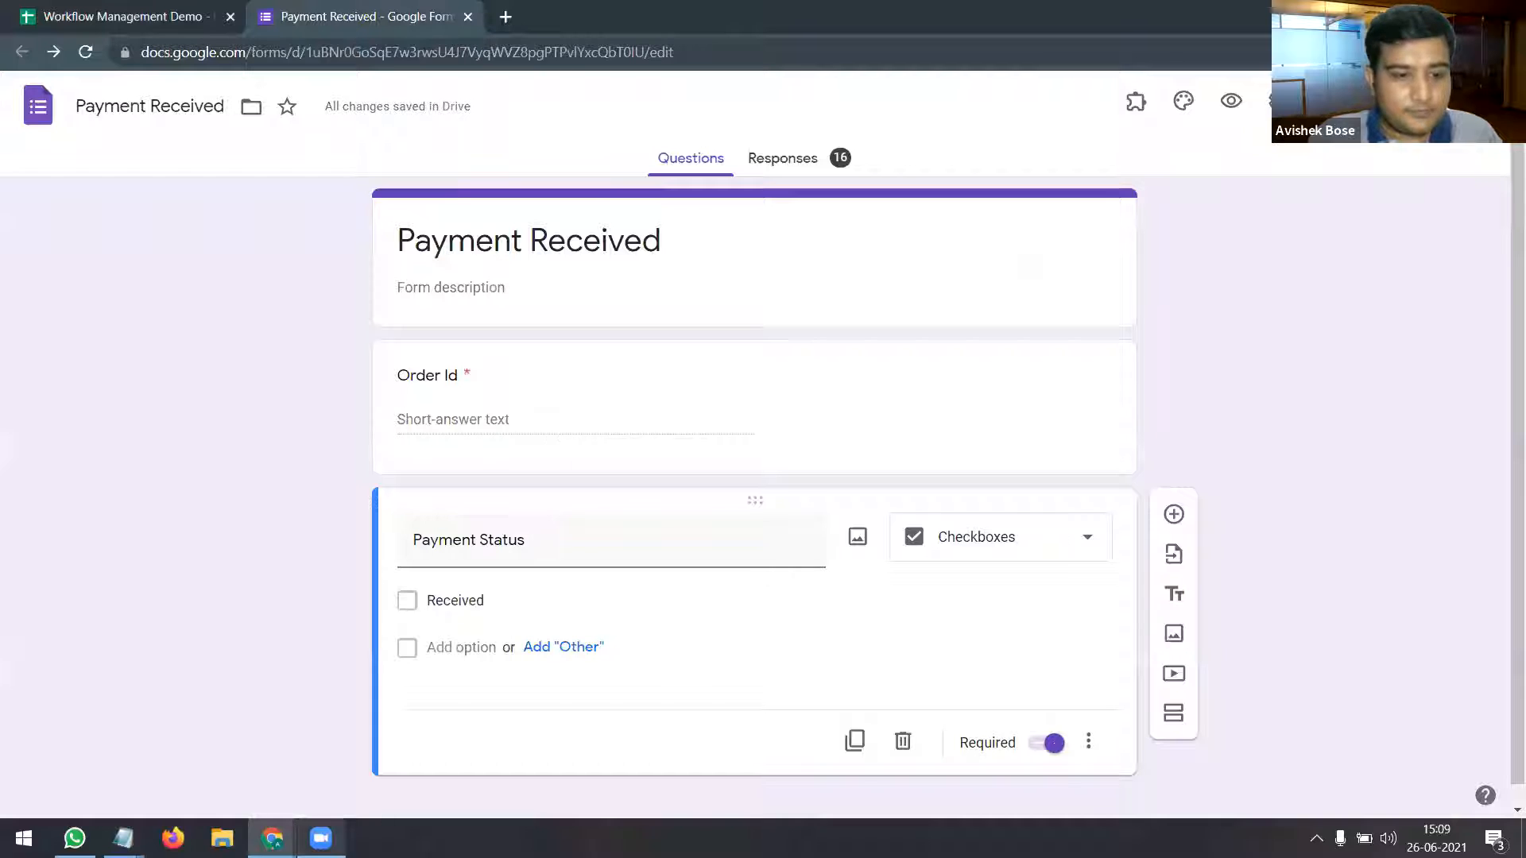
Step: Replace the sample Order Id value in the Notepad link with B2
{"action": "mouse_move", "coordinate": [123, 839]}
{"action": "left_click", "coordinate": [732, 764]}
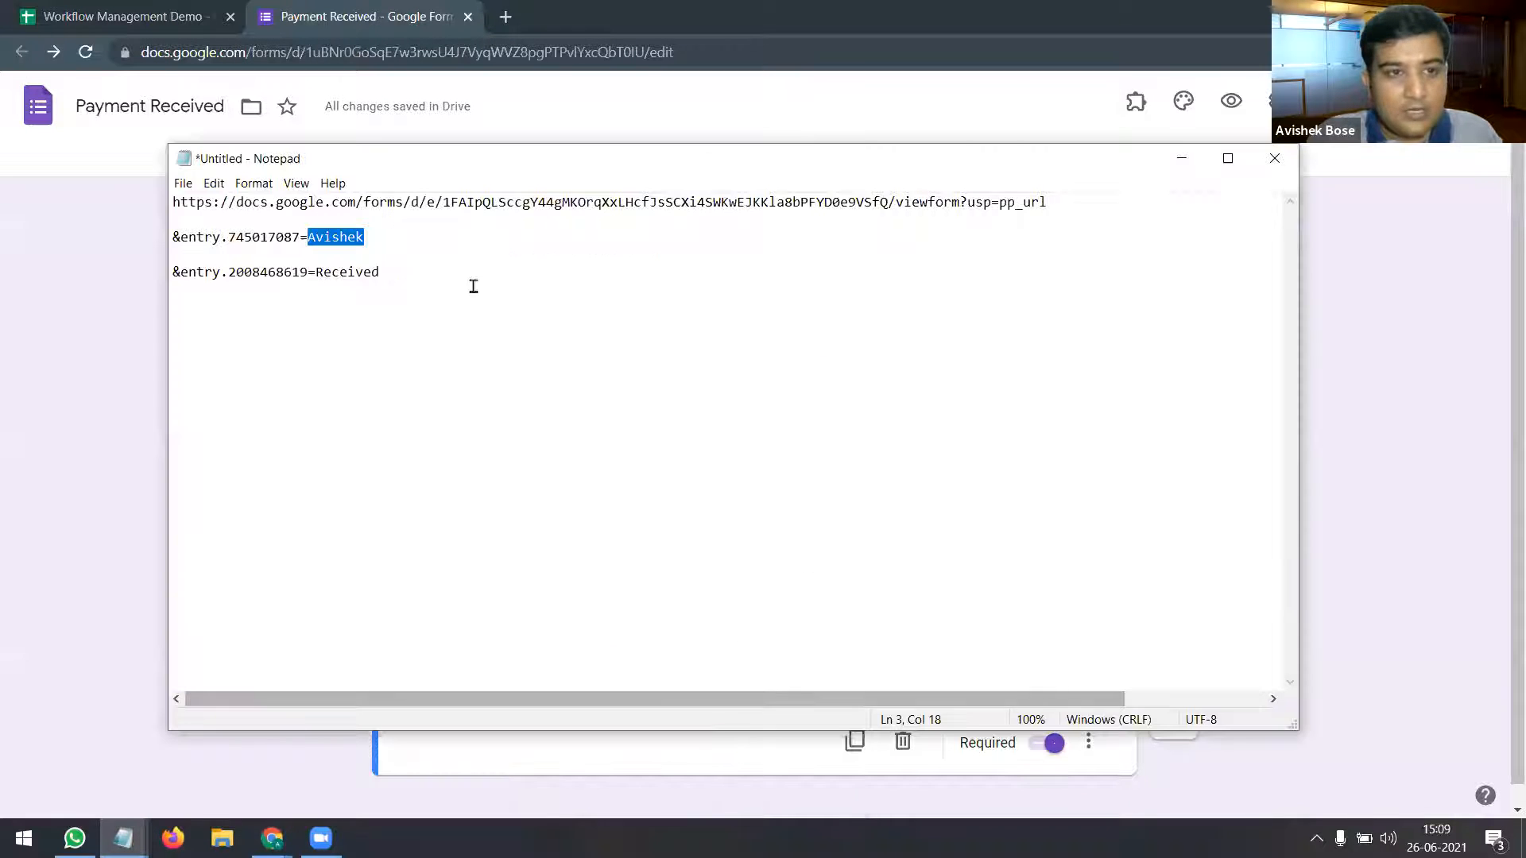
{"action": "left_click", "coordinate": [372, 236]}
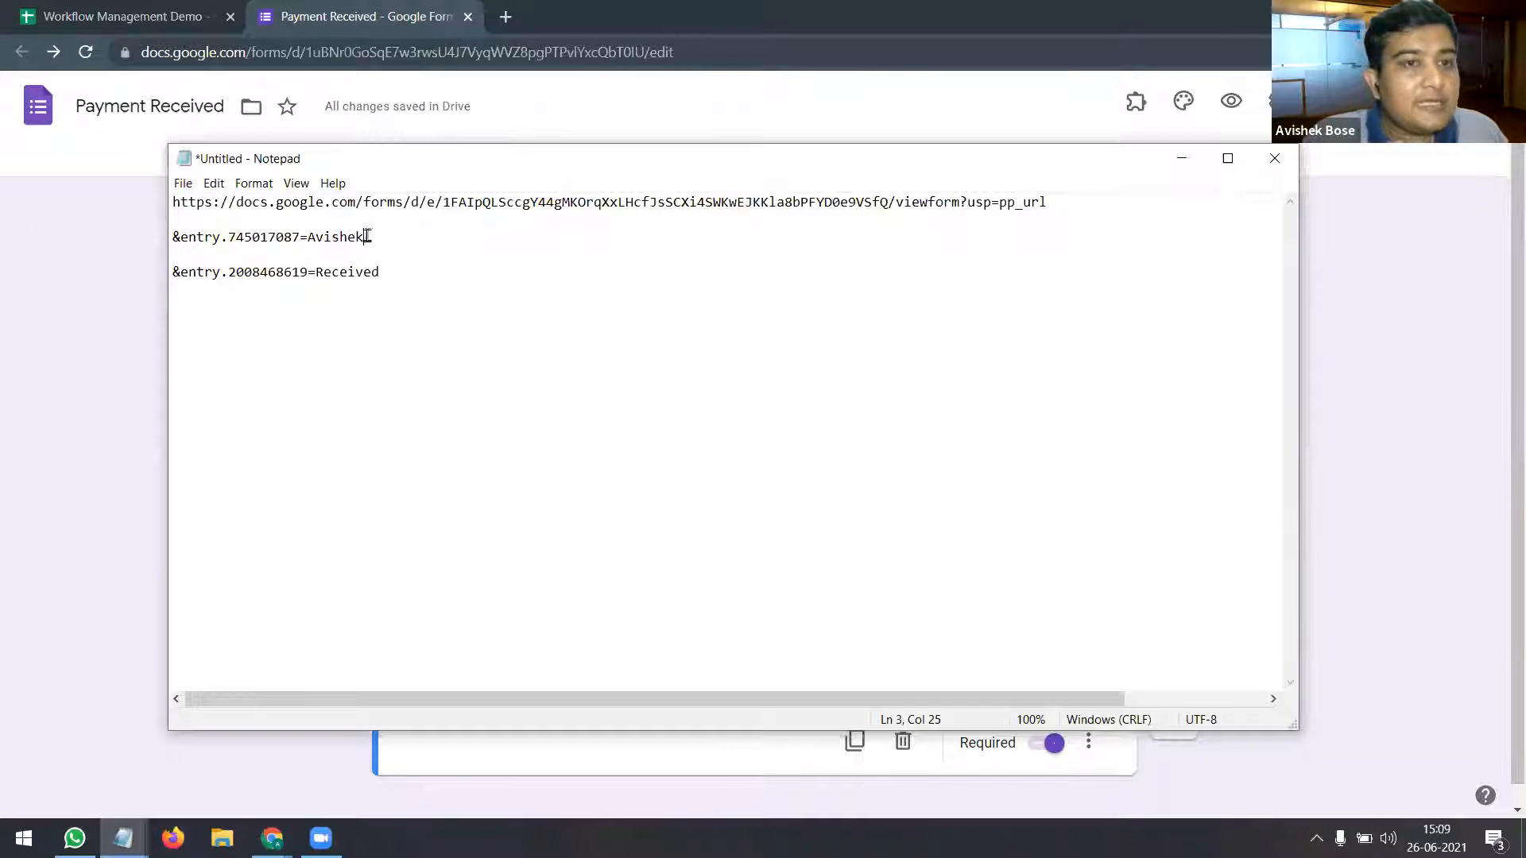
{"action": "left_click_drag", "start_coordinate": [364, 237], "coordinate": [307, 239]}
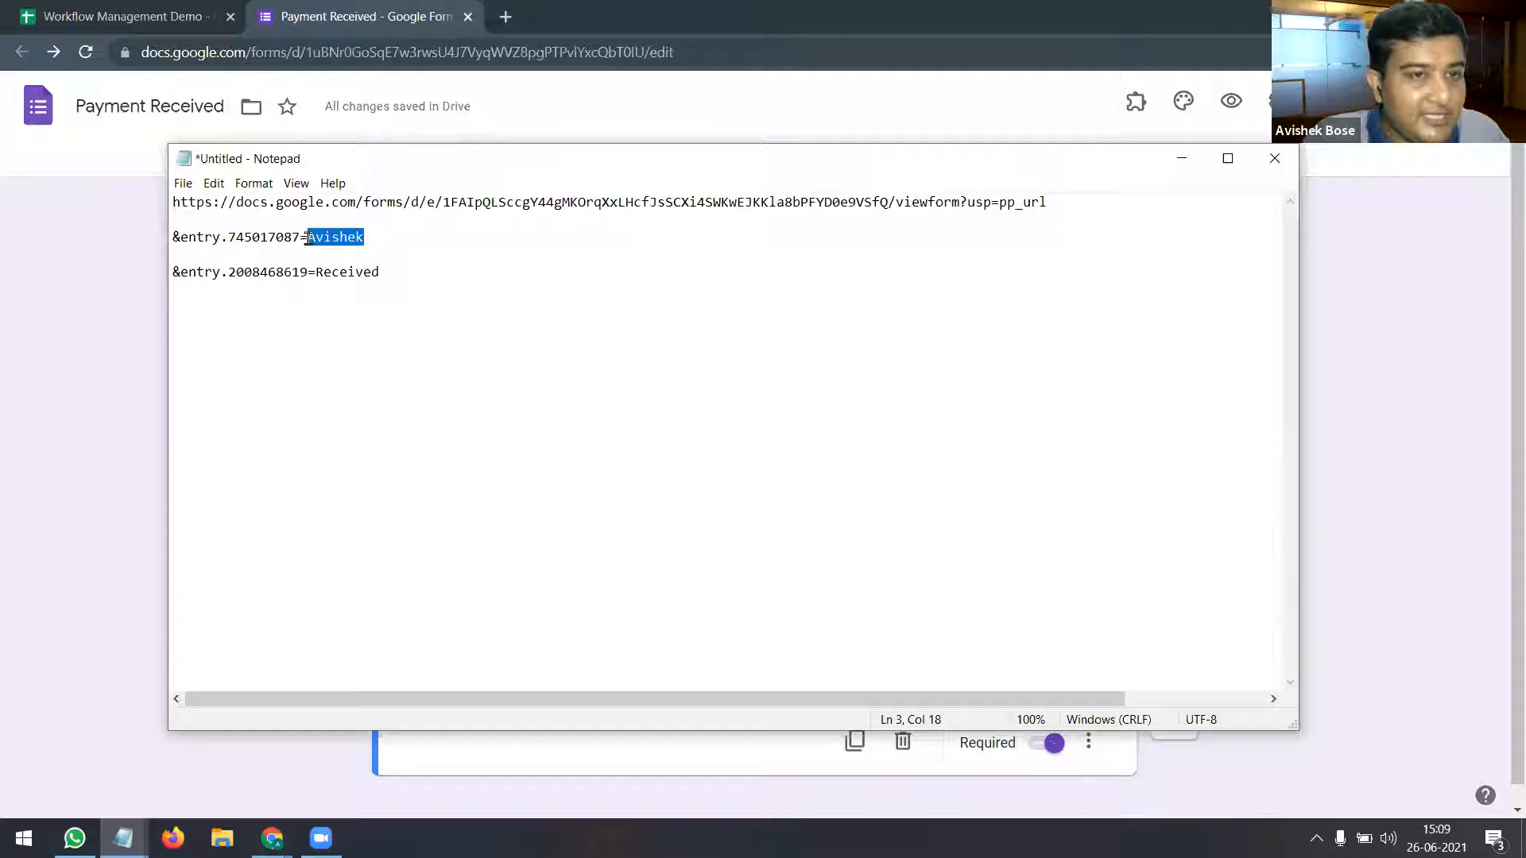
{"action": "left_click", "coordinate": [134, 10]}
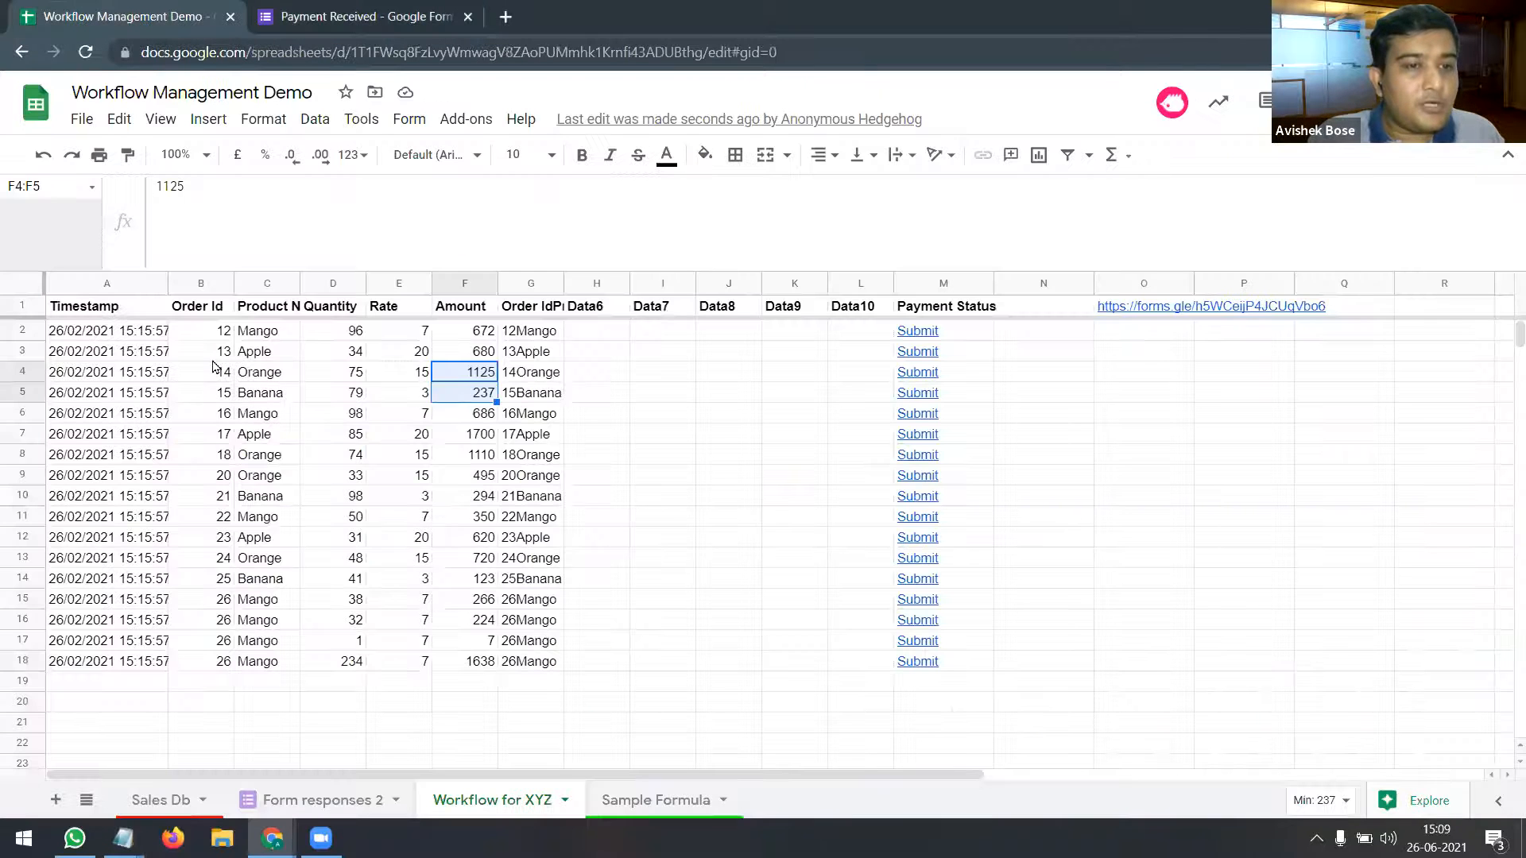
{"action": "left_click", "coordinate": [209, 334]}
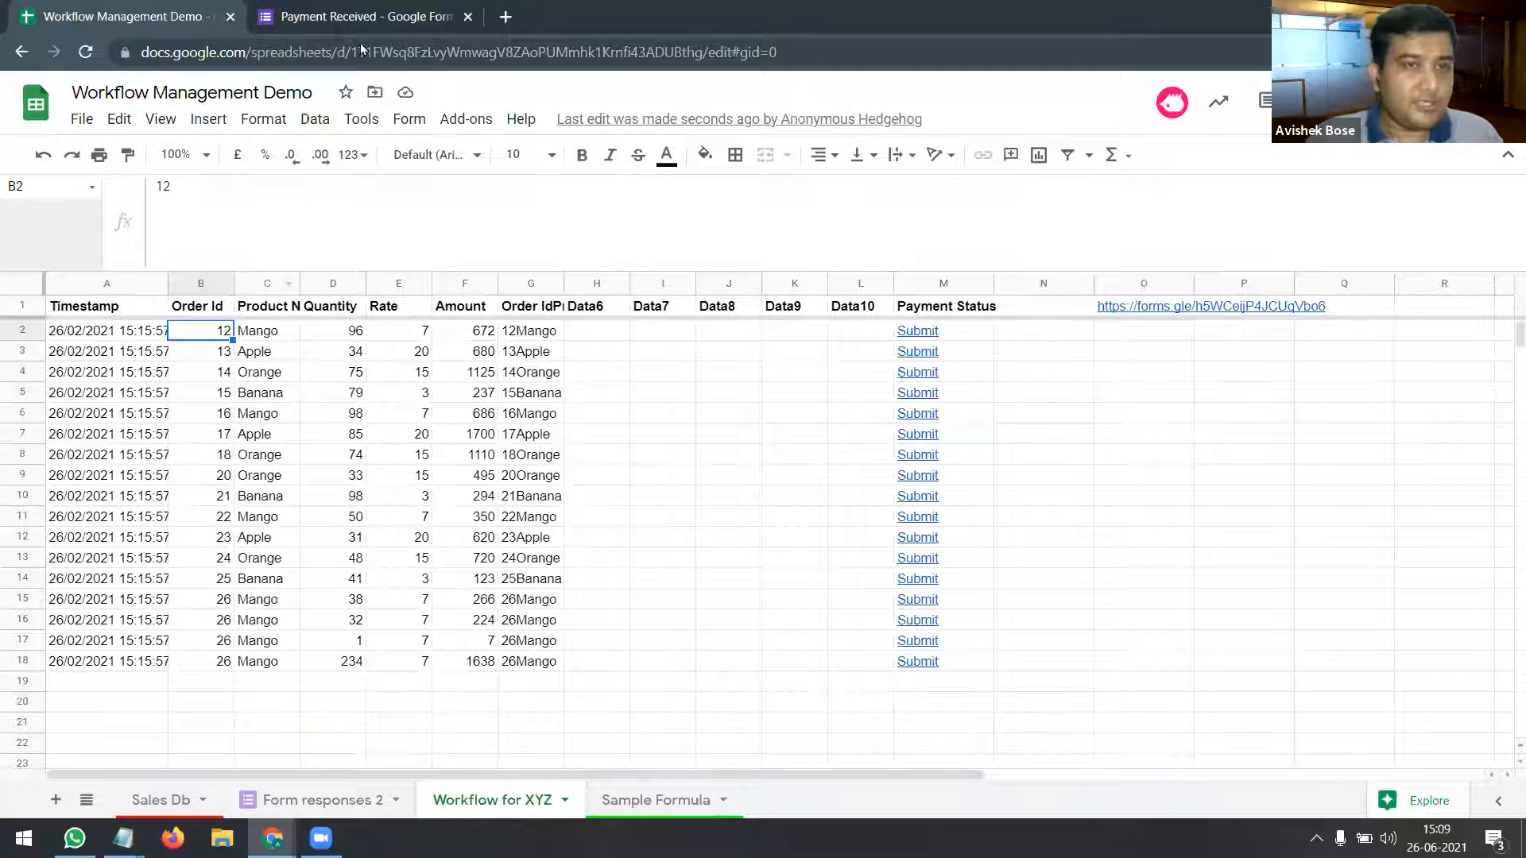
{"action": "mouse_move", "coordinate": [123, 837]}
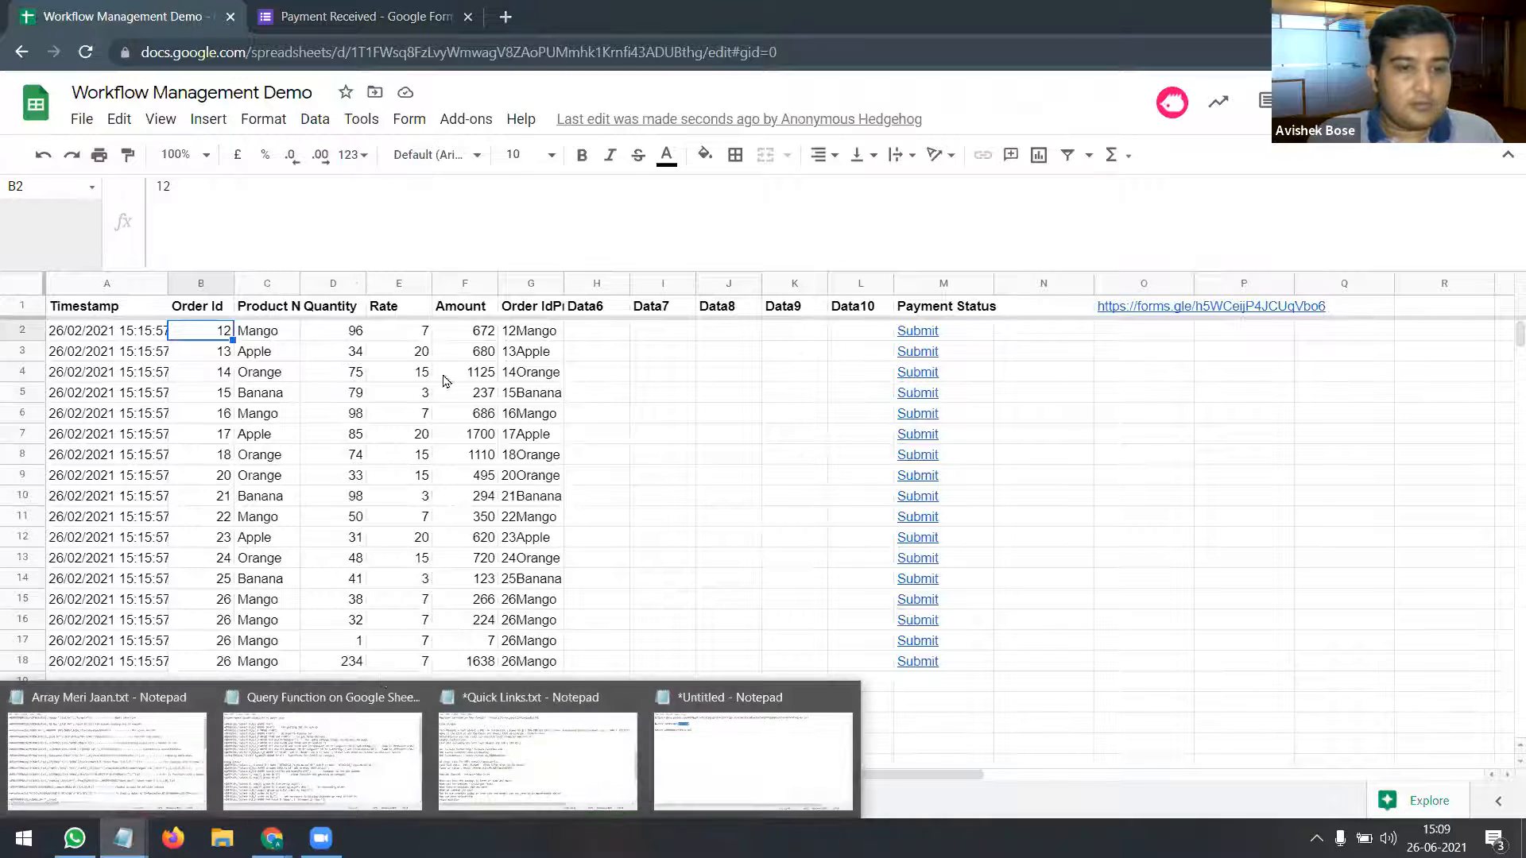
{"action": "left_click", "coordinate": [801, 742]}
{"action": "type", "text": "B"}
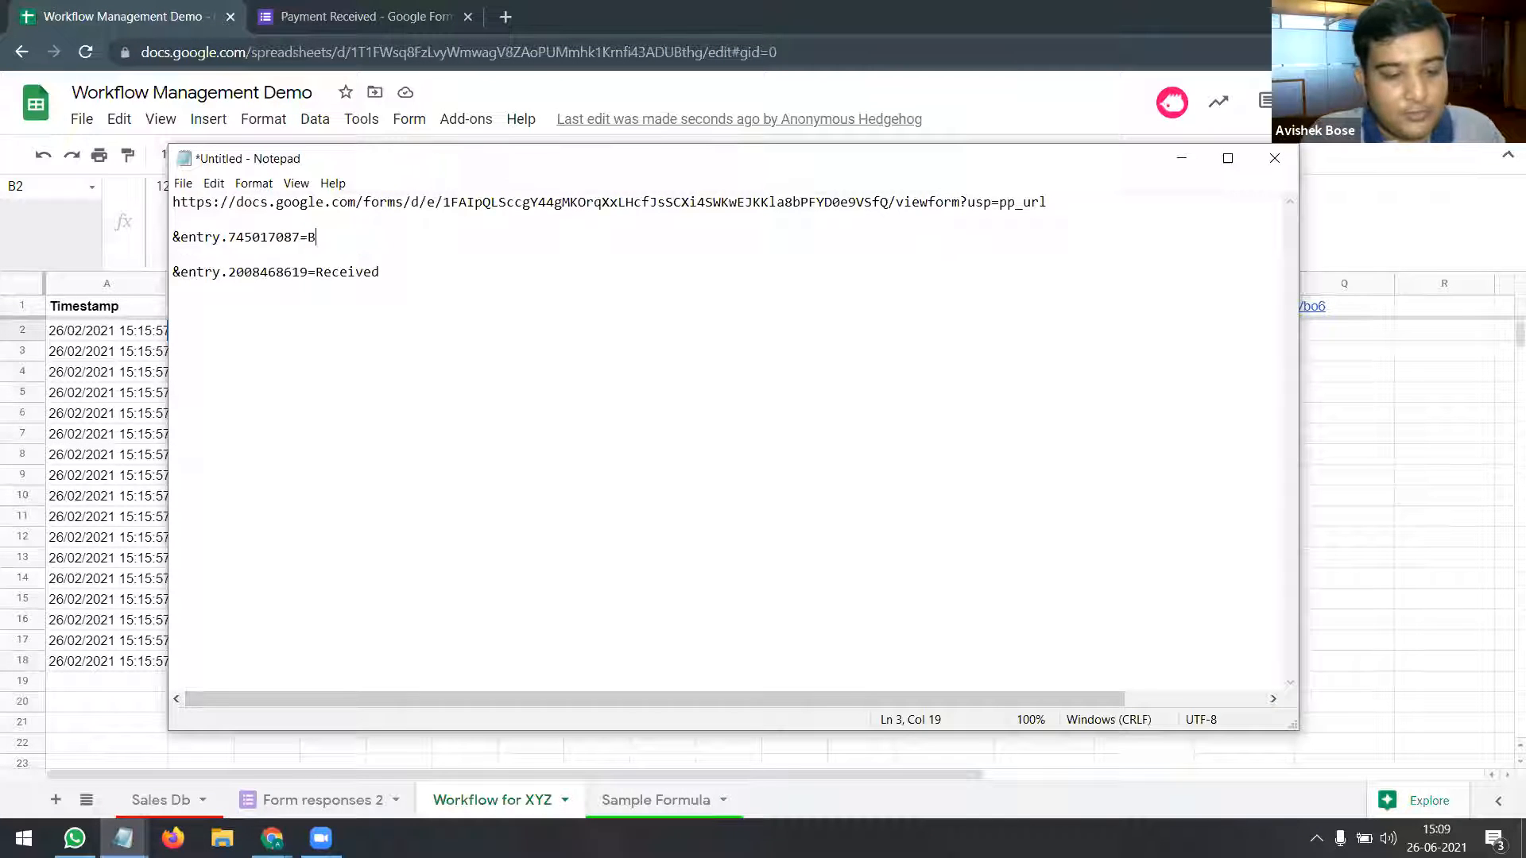
{"action": "type", "text": "2"}
Step: Delete the blank lines between the link parts and select the whole prefilled link
{"action": "left_click", "coordinate": [395, 272]}
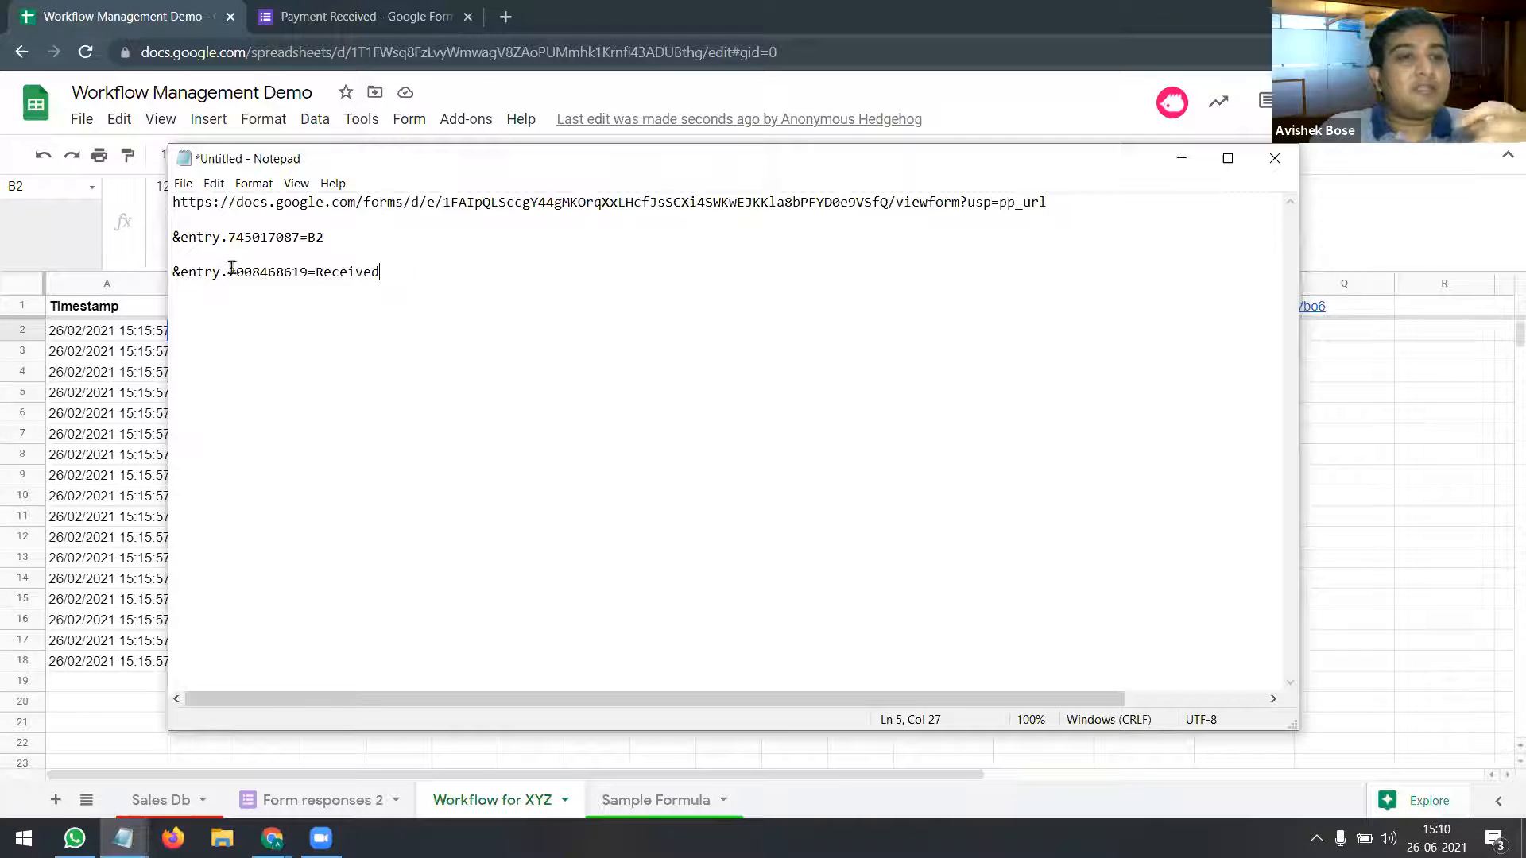
{"action": "left_click", "coordinate": [208, 222]}
{"action": "left_click", "coordinate": [205, 255]}
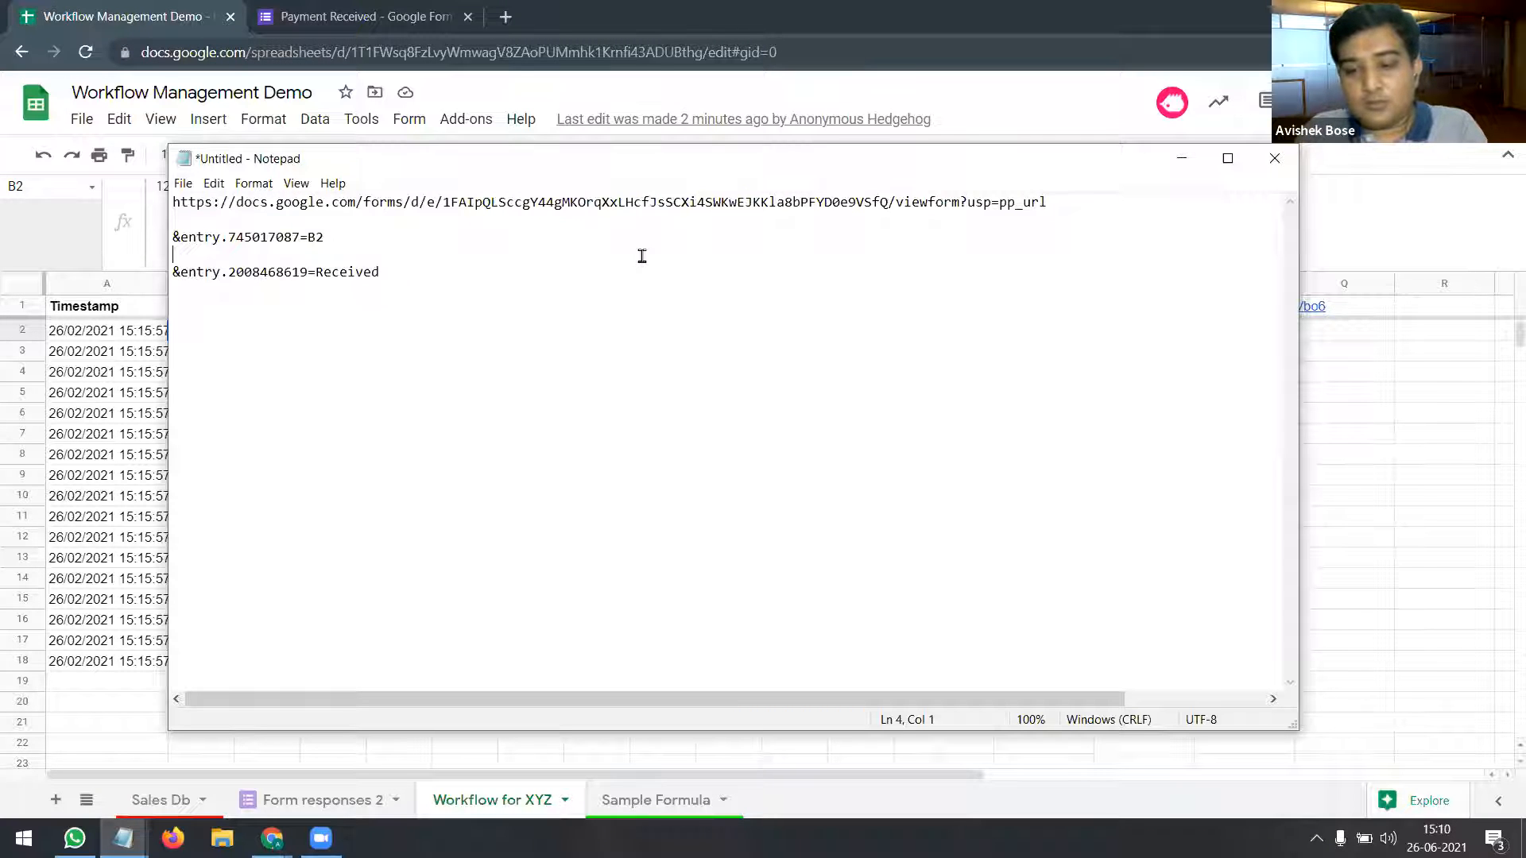
{"action": "key", "text": "Delete"}
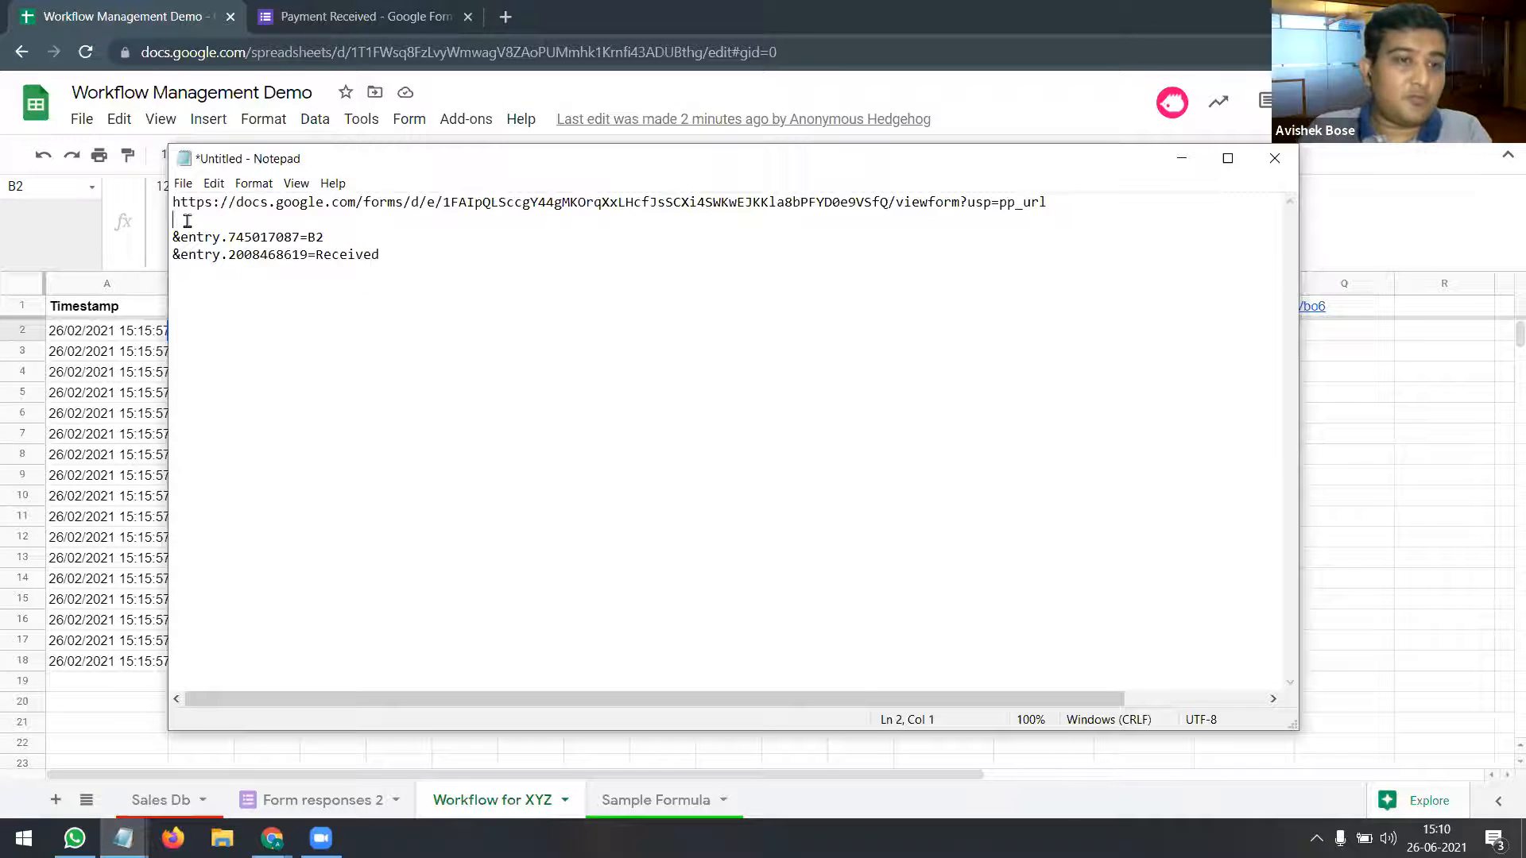
{"action": "key", "text": "Delete"}
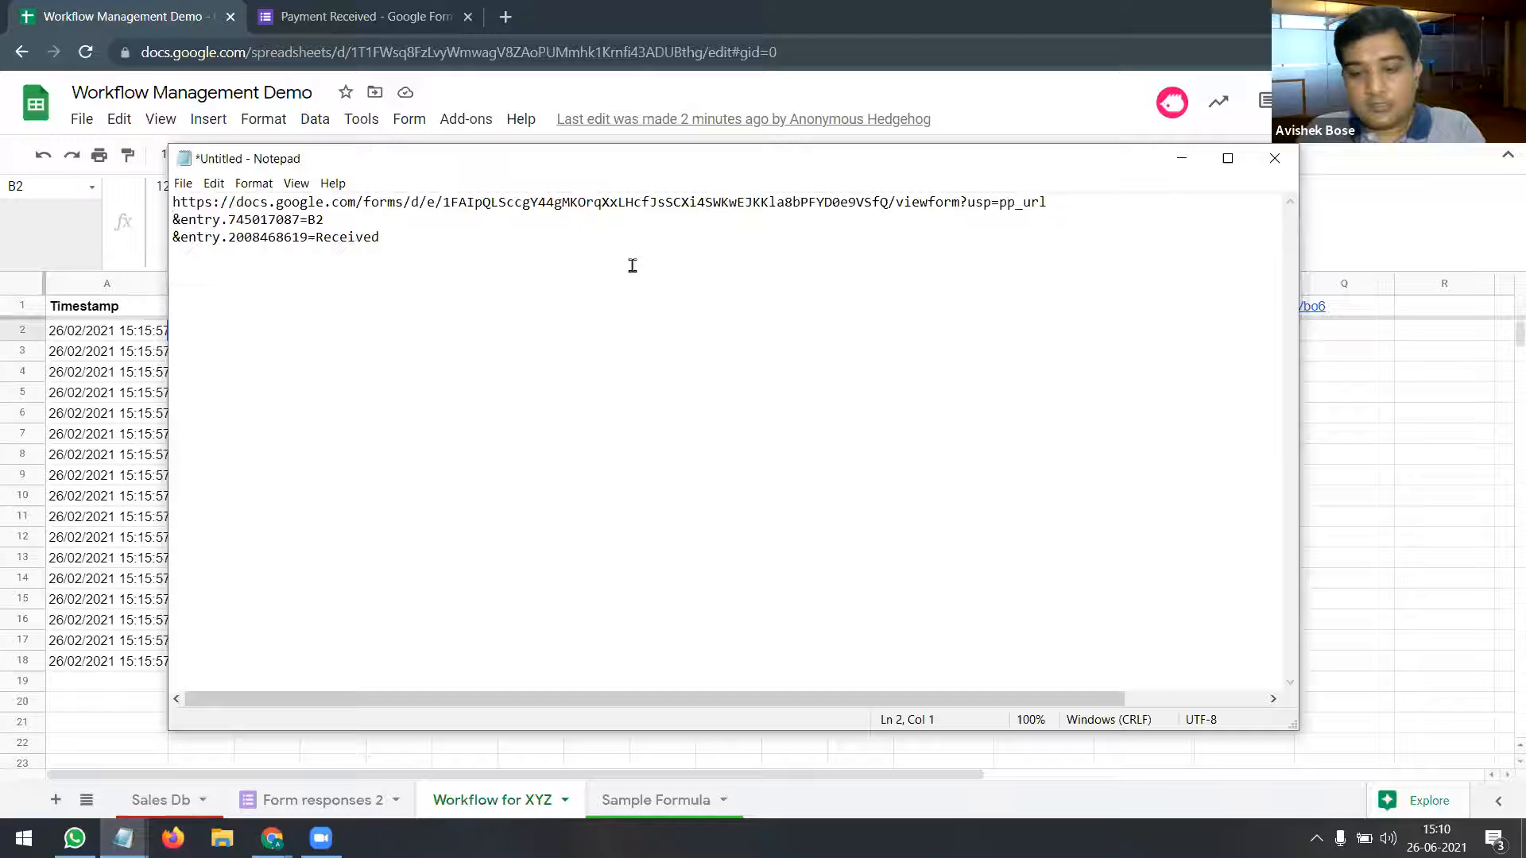
{"action": "left_click_drag", "start_coordinate": [387, 239], "coordinate": [163, 211]}
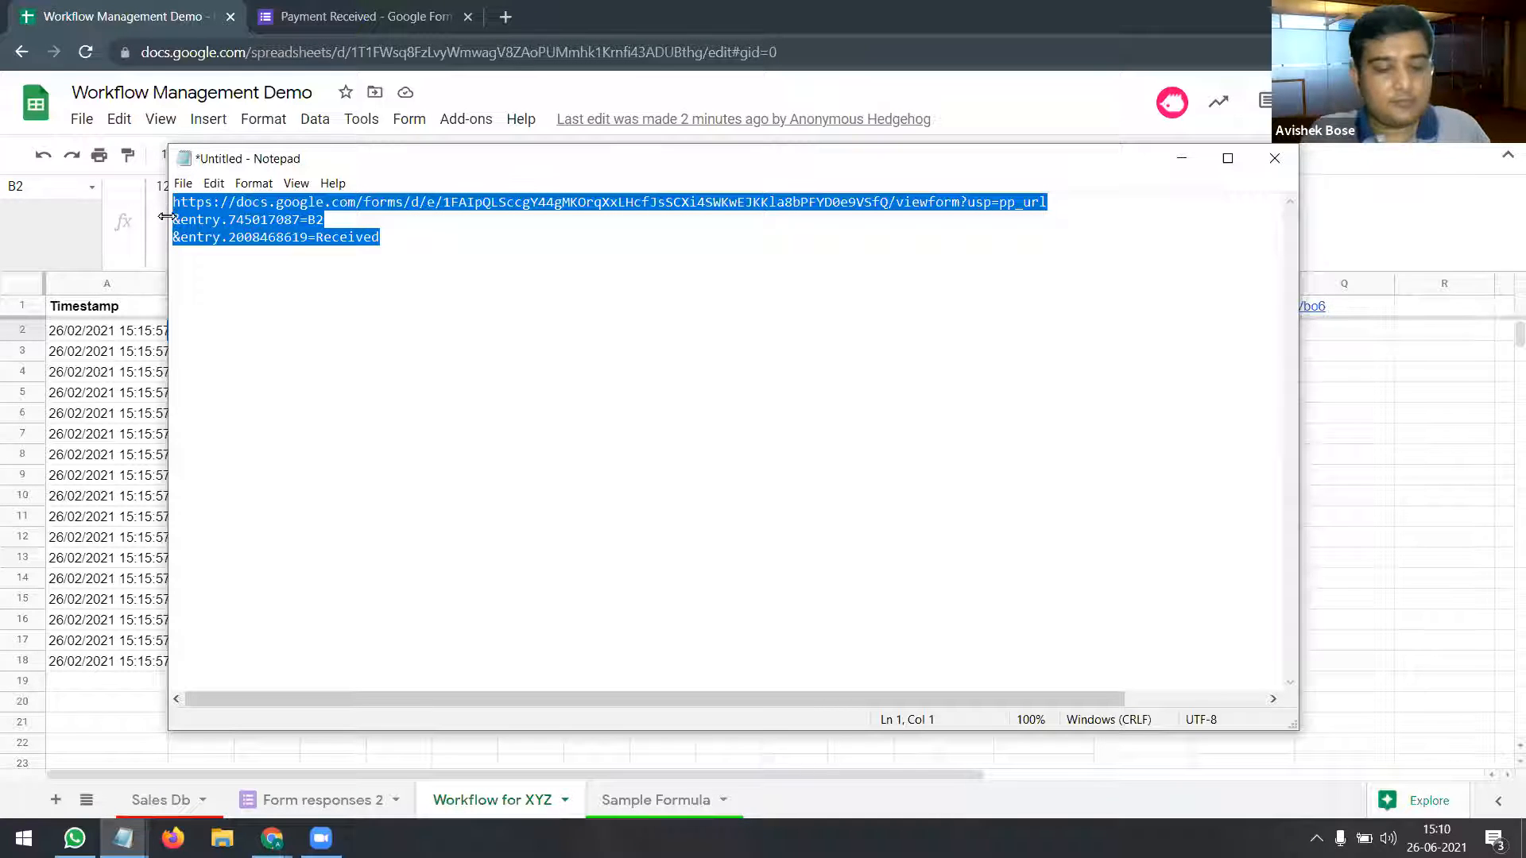
{"action": "left_click", "coordinate": [137, 752]}
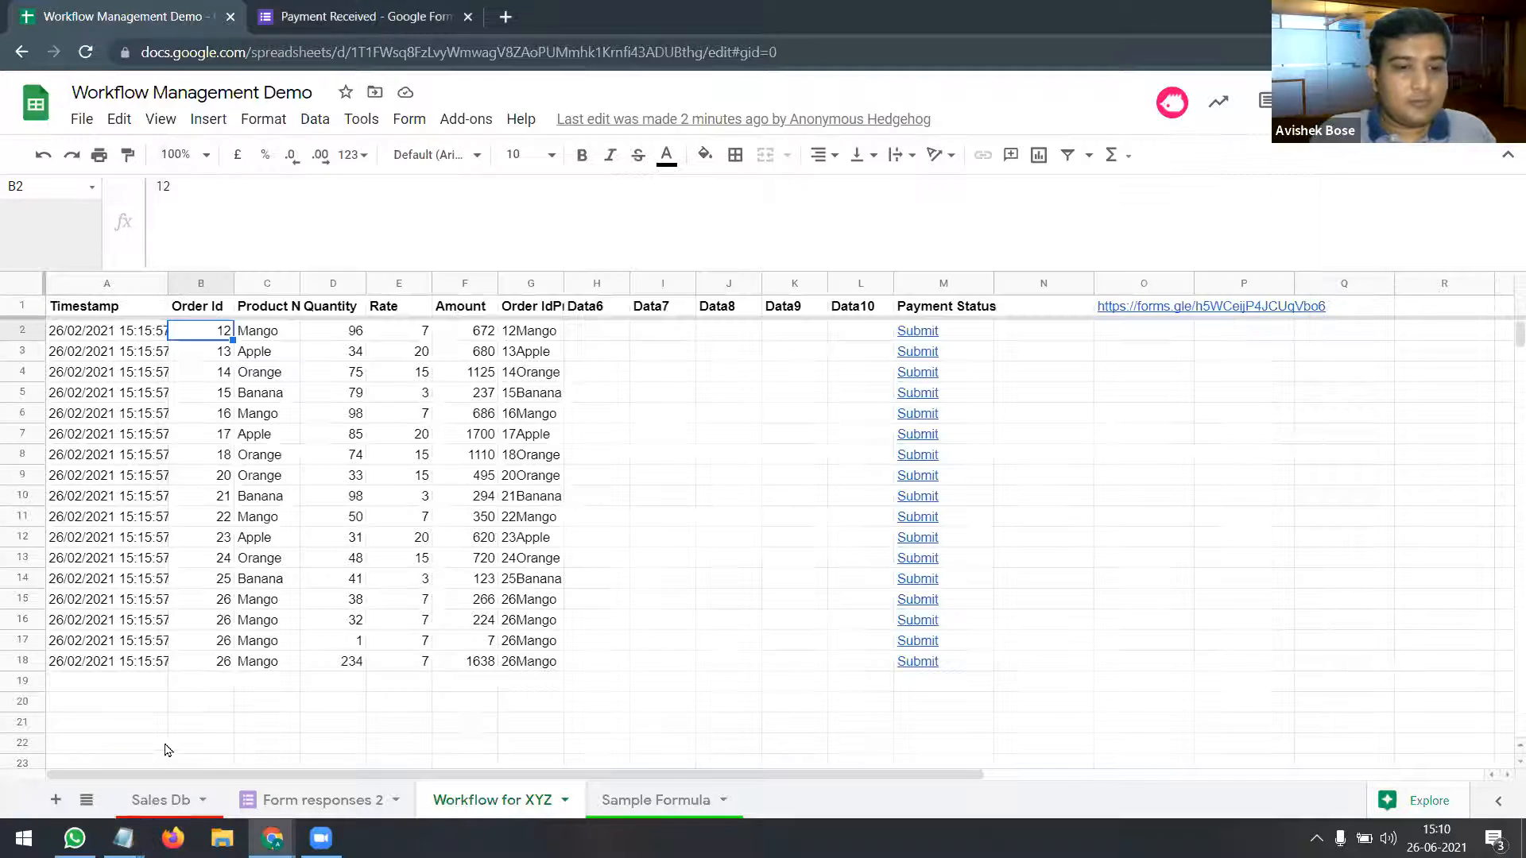
Step: Paste the prefilled link over M1's old form URL, join its lines, and commit the formula
{"action": "left_click", "coordinate": [949, 310]}
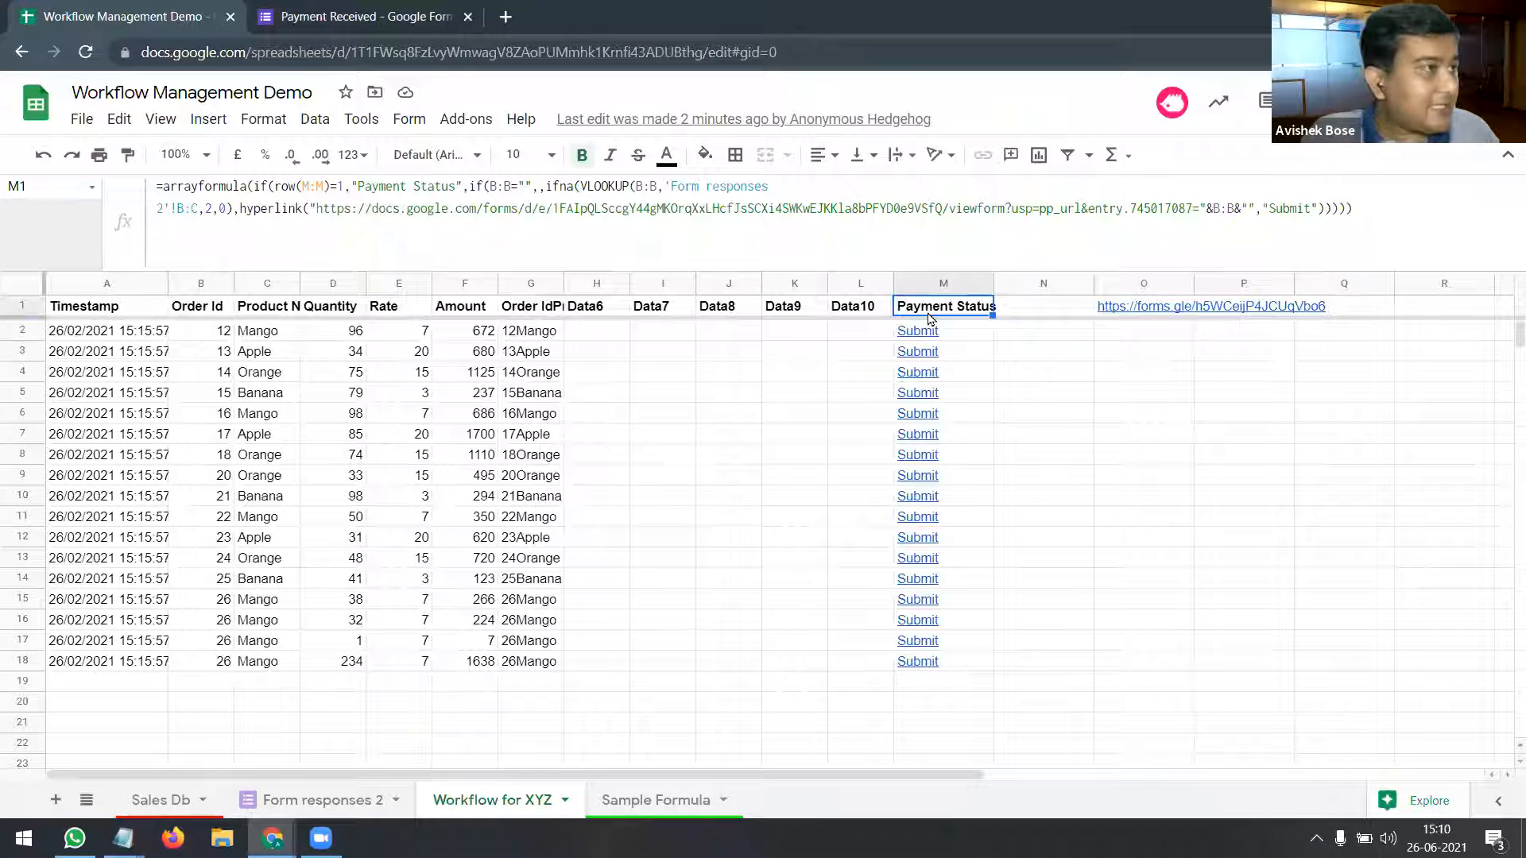
{"action": "left_click", "coordinate": [1201, 208]}
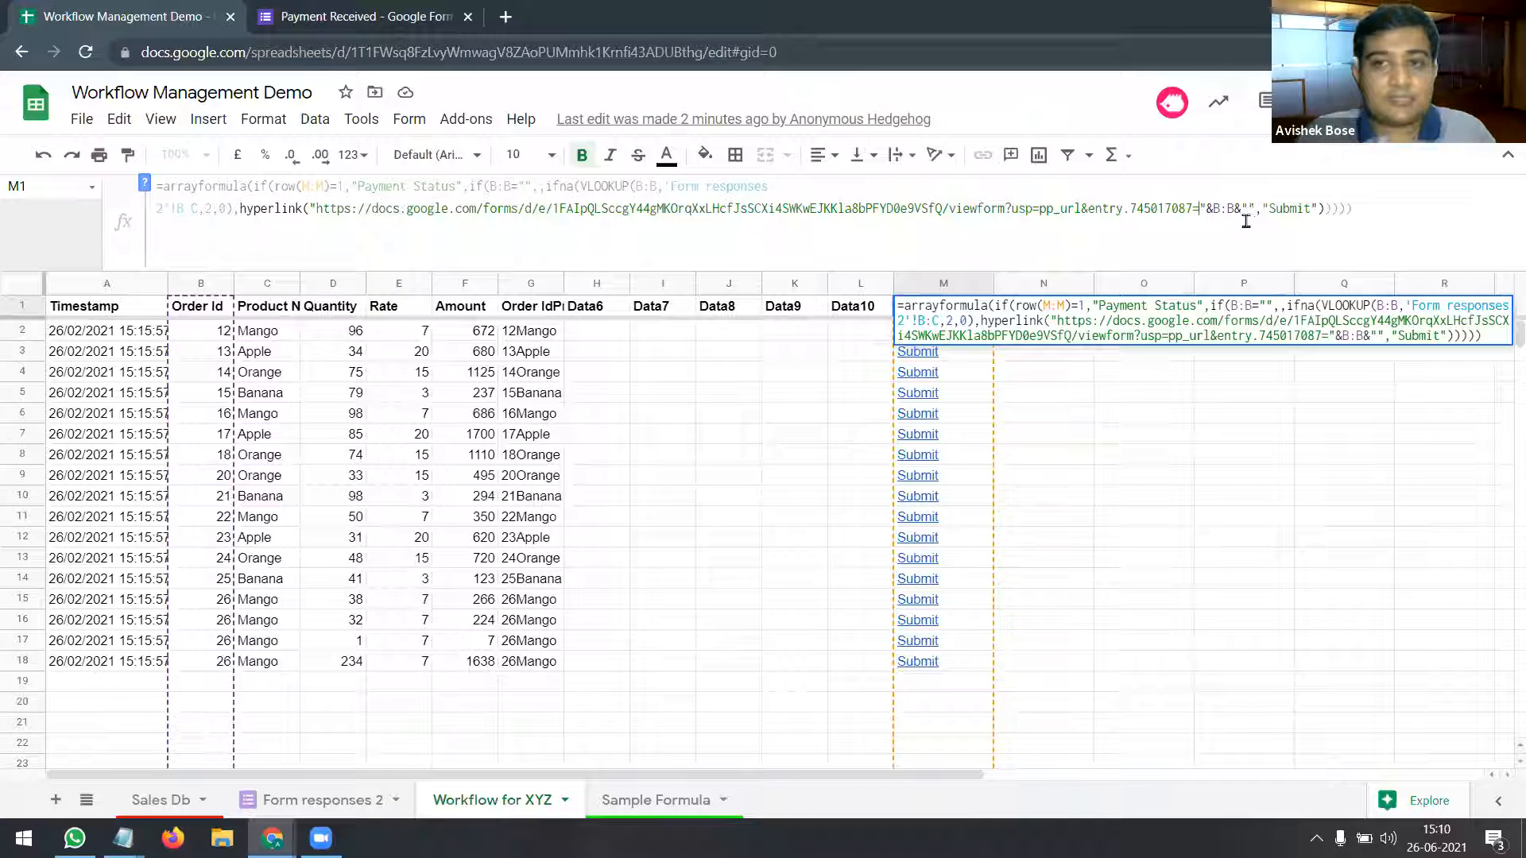
{"action": "left_click_drag", "start_coordinate": [1247, 208], "coordinate": [601, 210]}
{"action": "left_click_drag", "start_coordinate": [395, 238], "coordinate": [318, 210]}
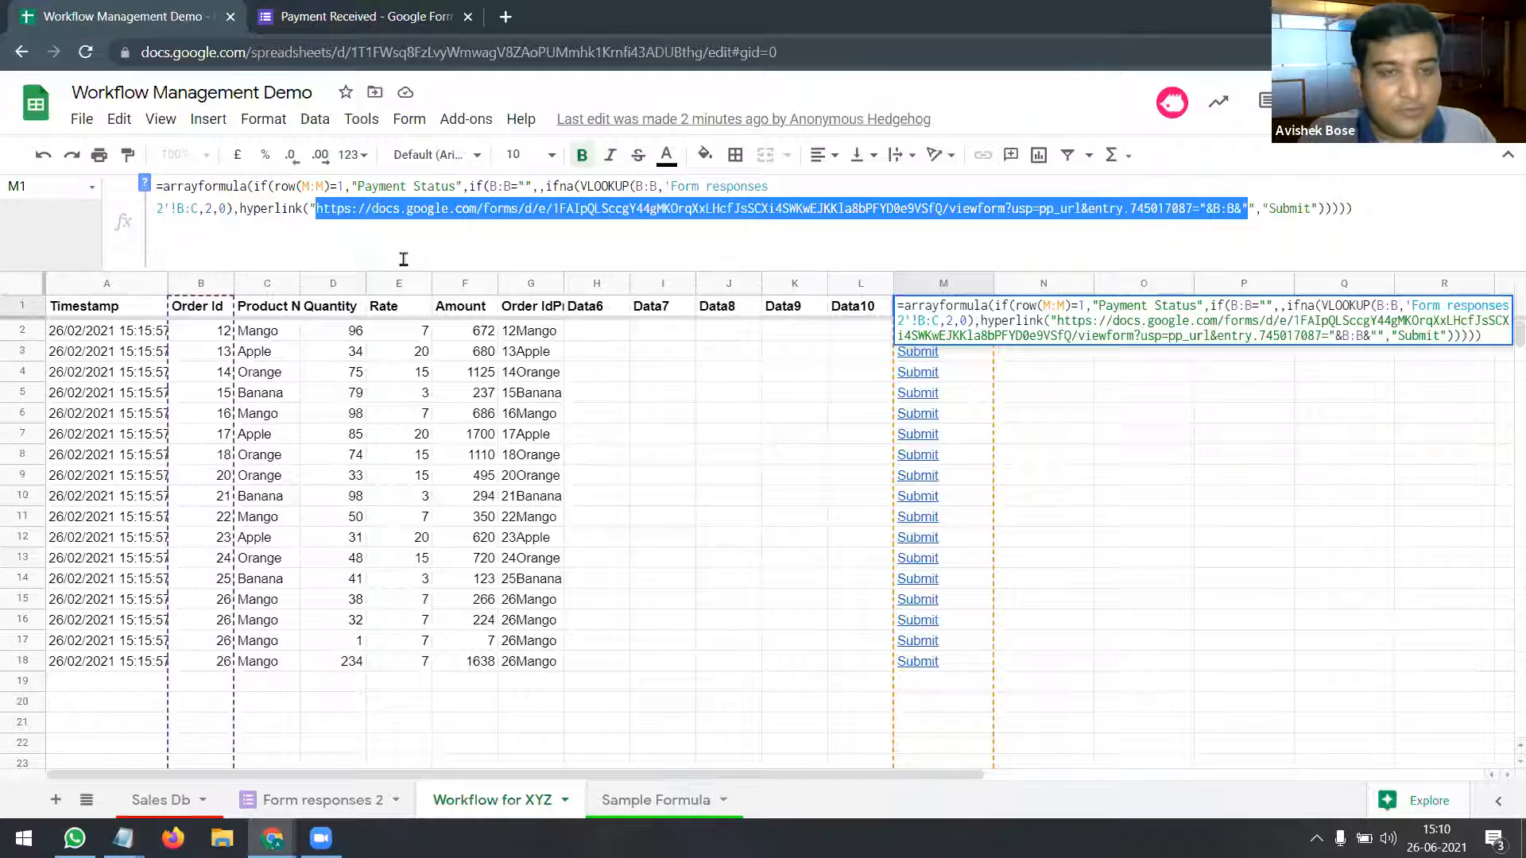
{"action": "key", "text": "ctrl+v"}
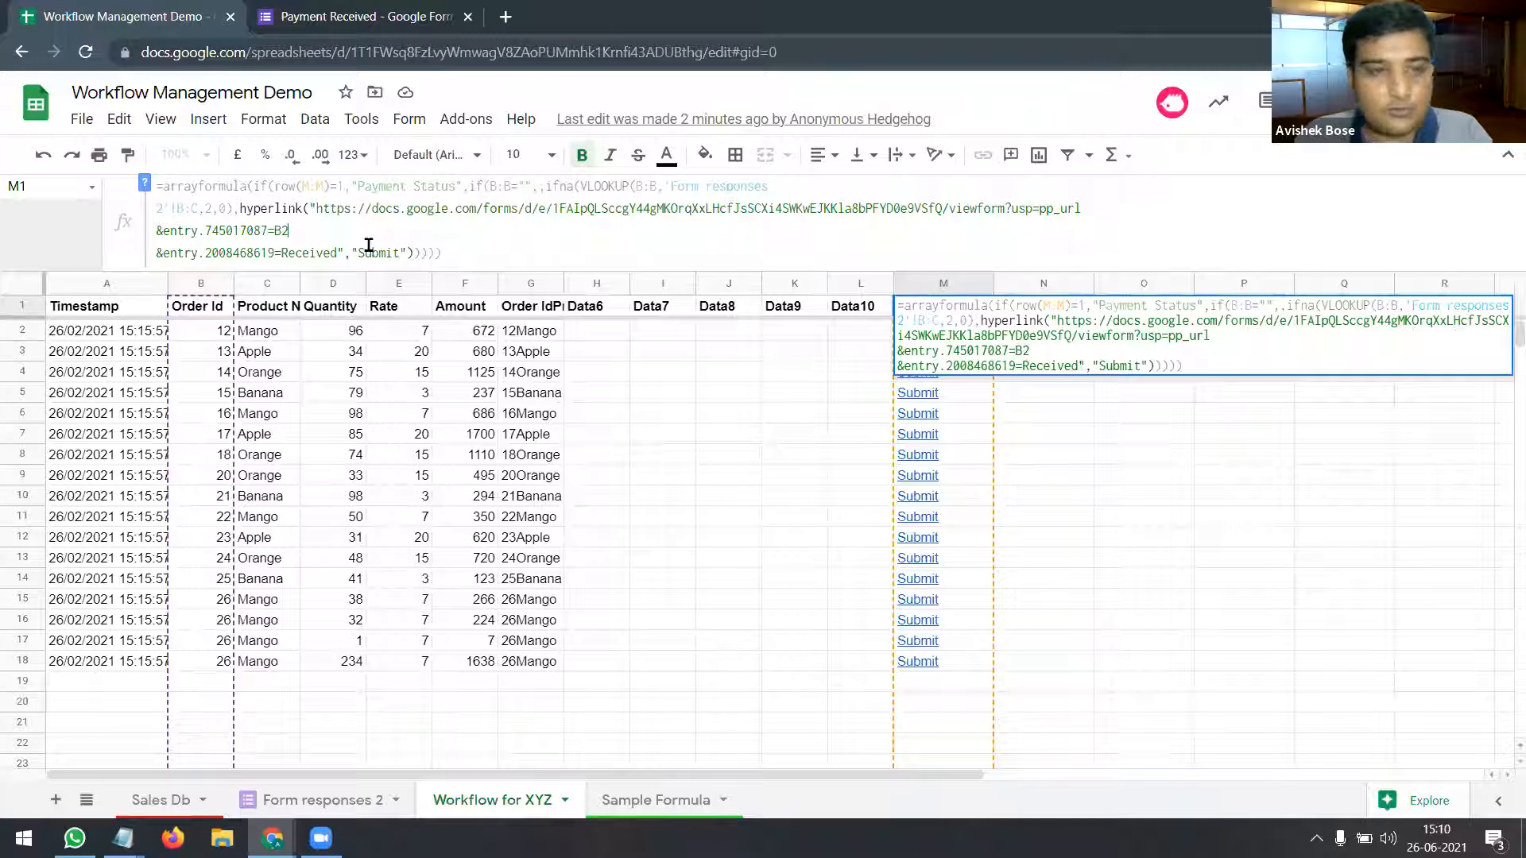
{"action": "key", "text": "Delete"}
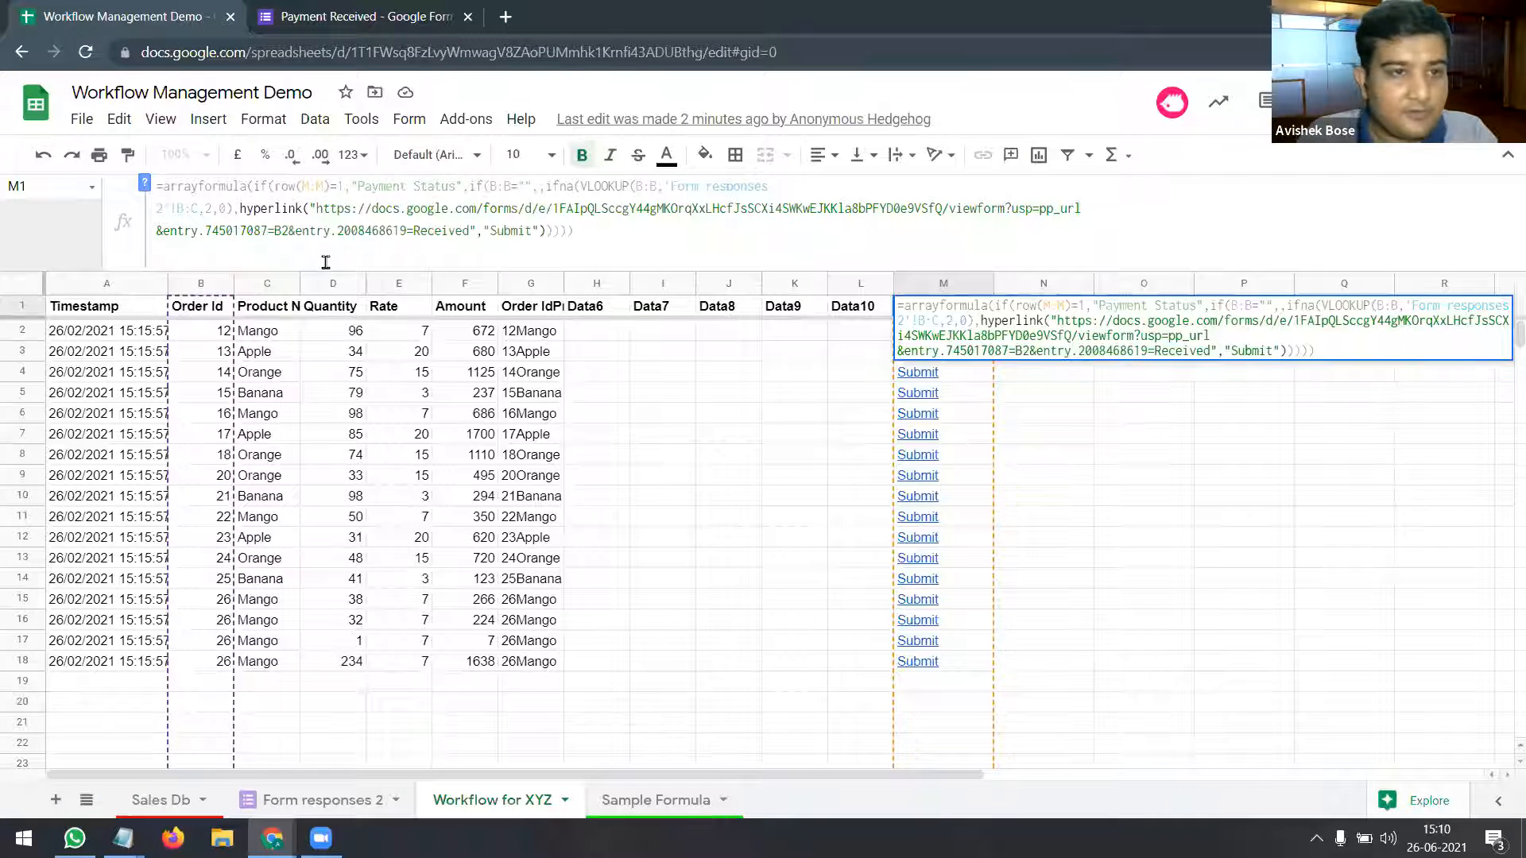
{"action": "left_click", "coordinate": [1101, 207]}
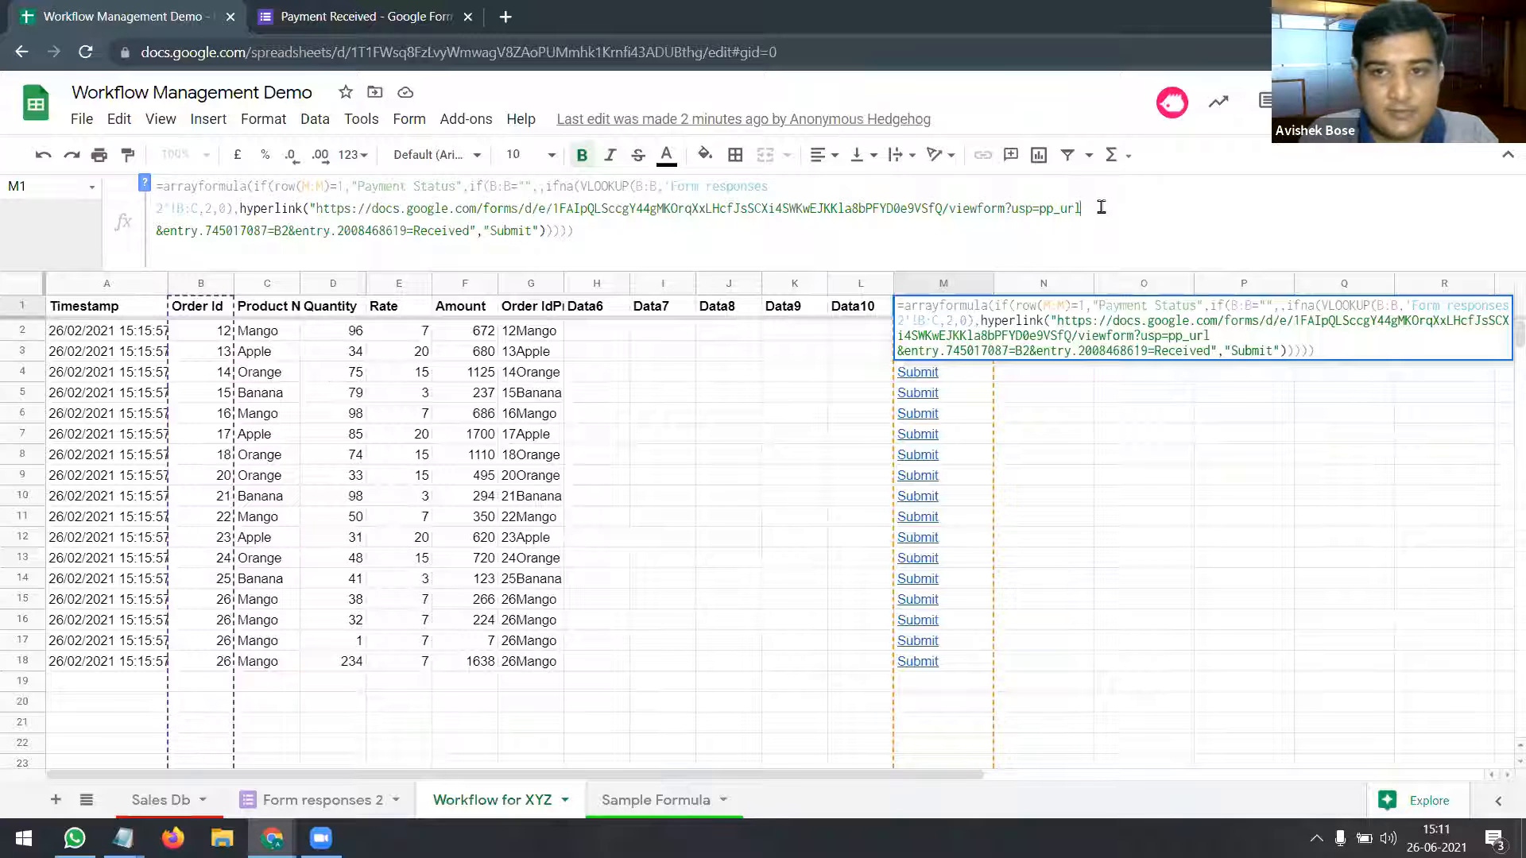
{"action": "key", "text": "Delete"}
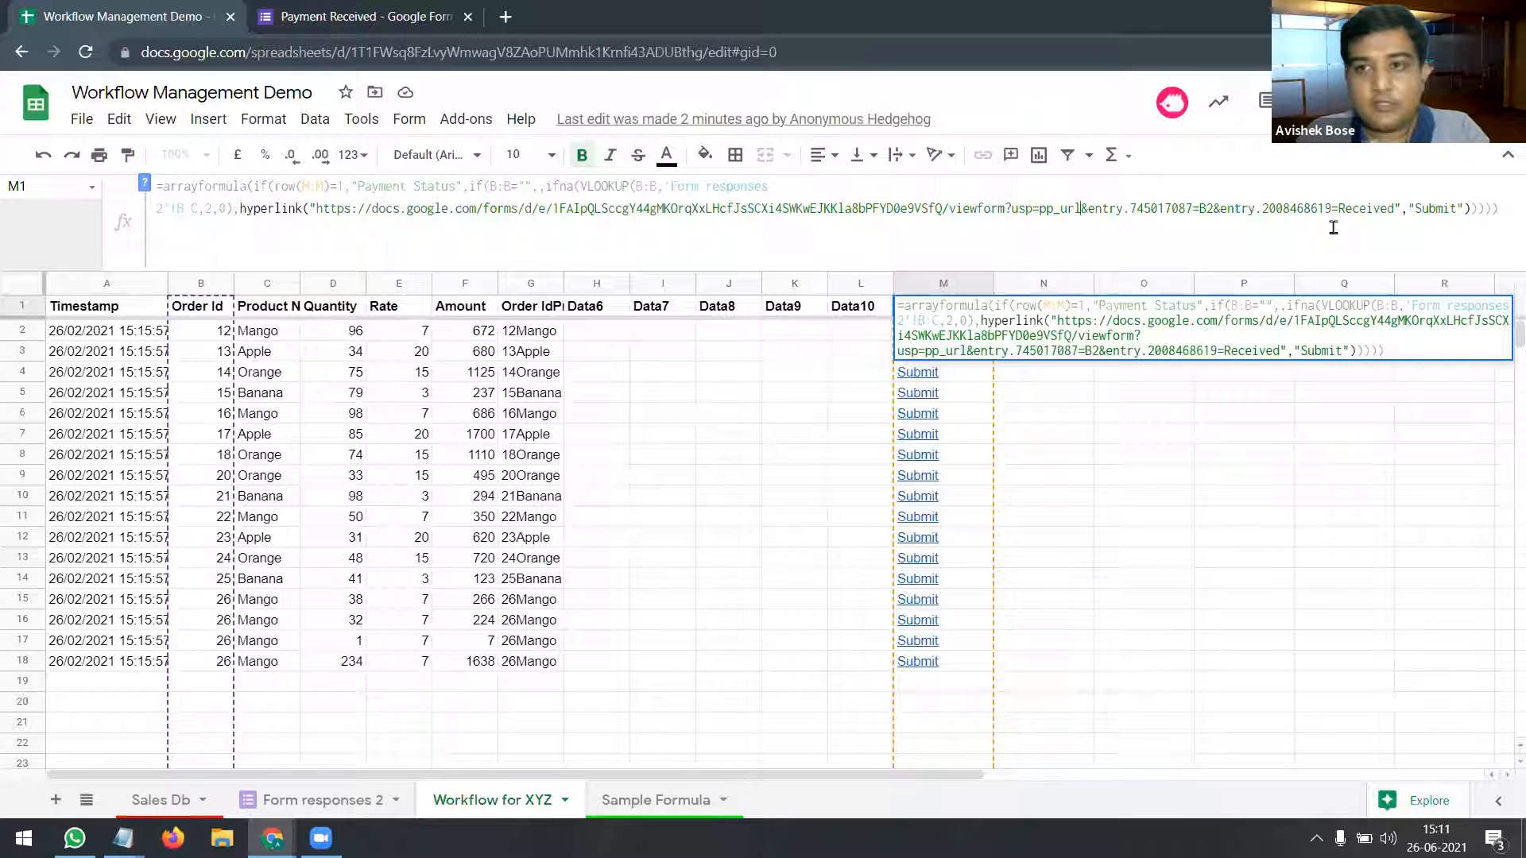
{"action": "left_click", "coordinate": [1502, 207]}
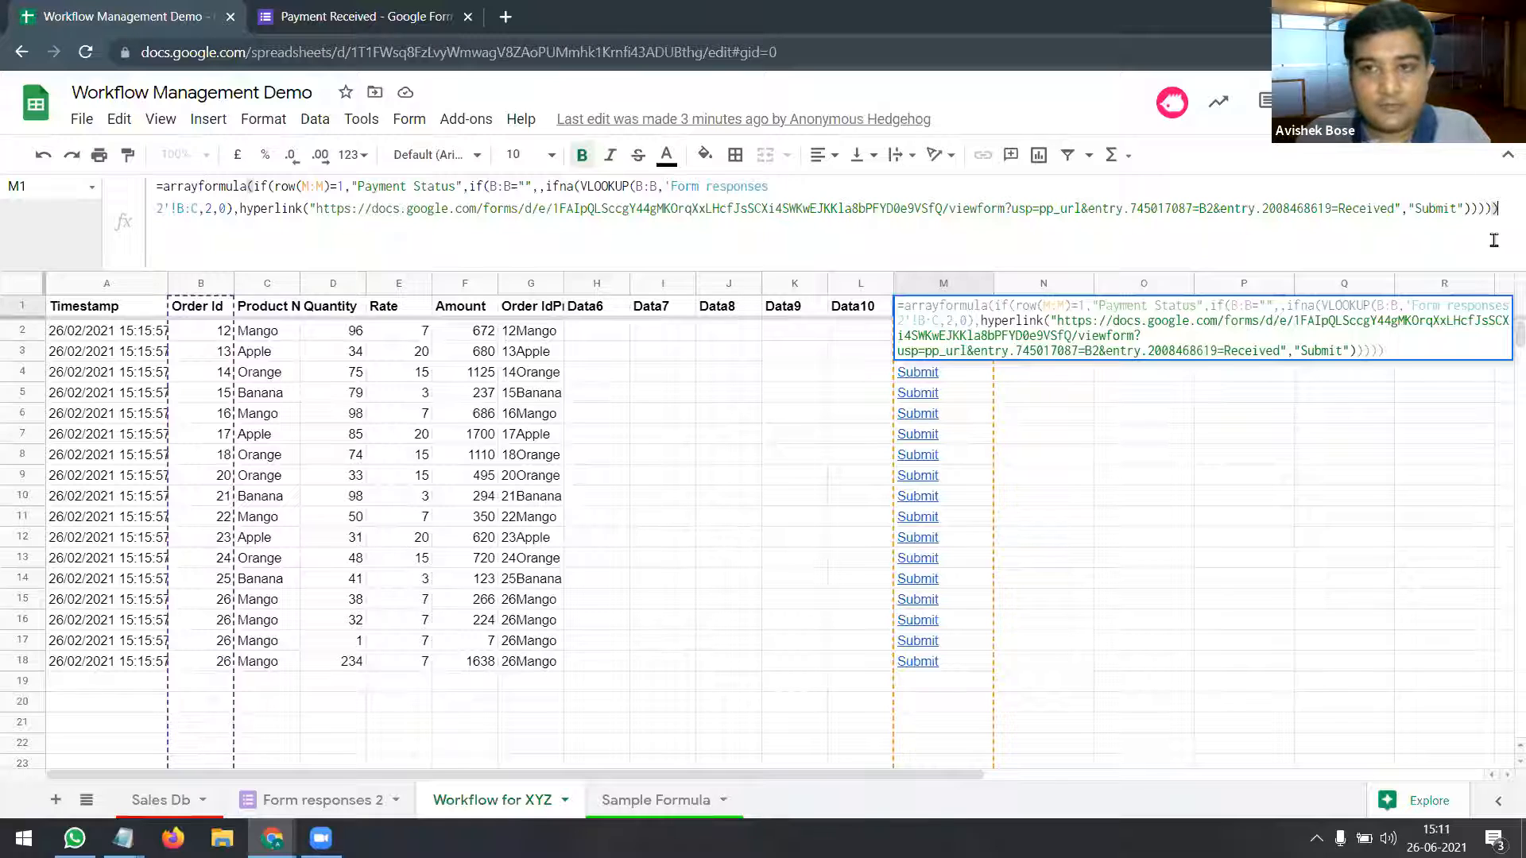
{"action": "key", "text": "Return"}
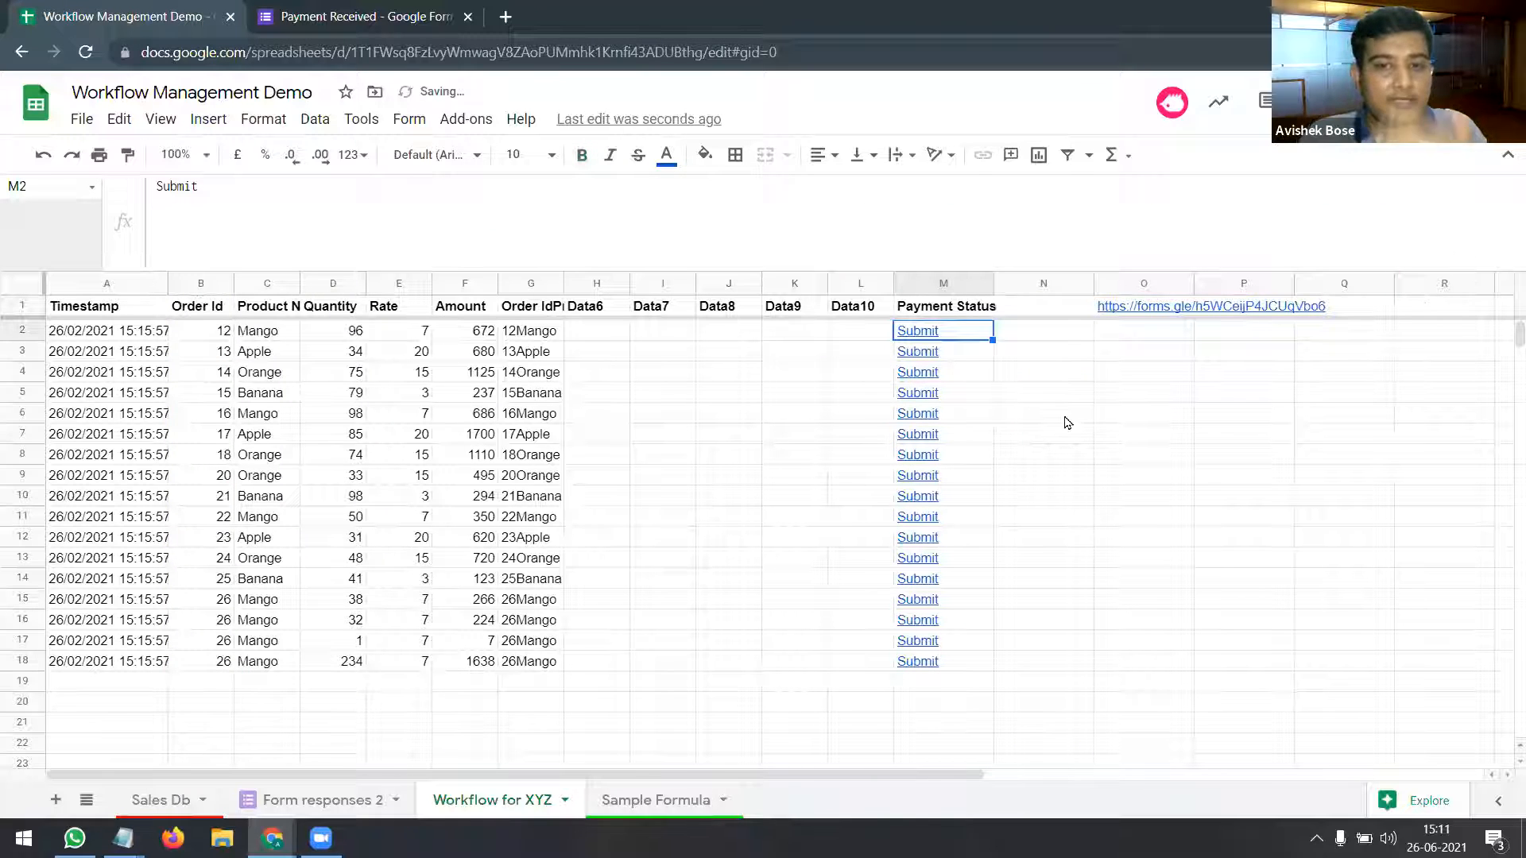
Step: Inspect several Submit links and M1's formula, then switch to the Sample Formula sheet
{"action": "left_click", "coordinate": [931, 402]}
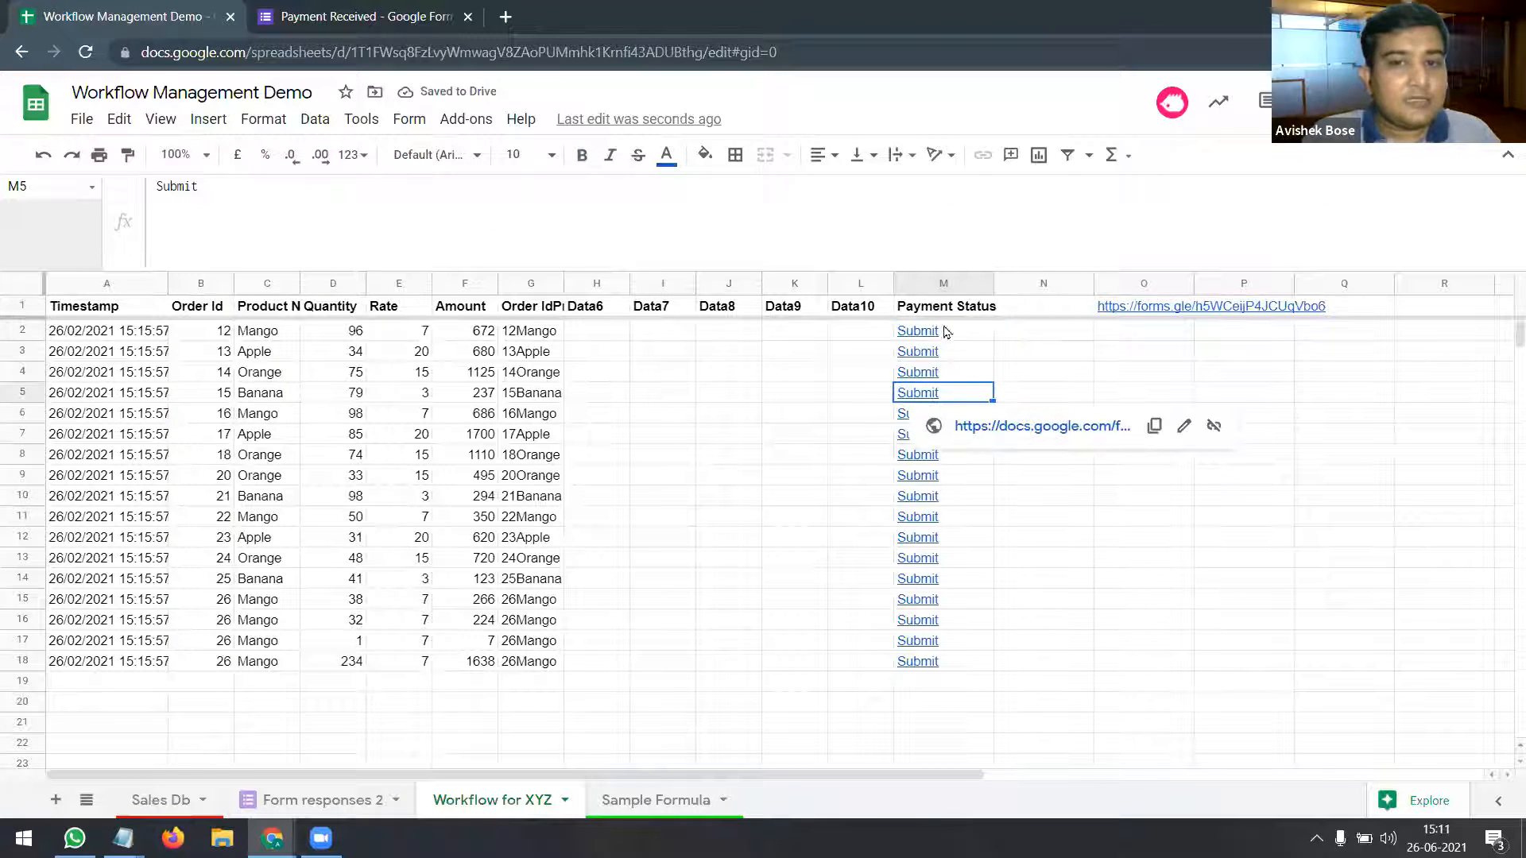
{"action": "left_click", "coordinate": [928, 662]}
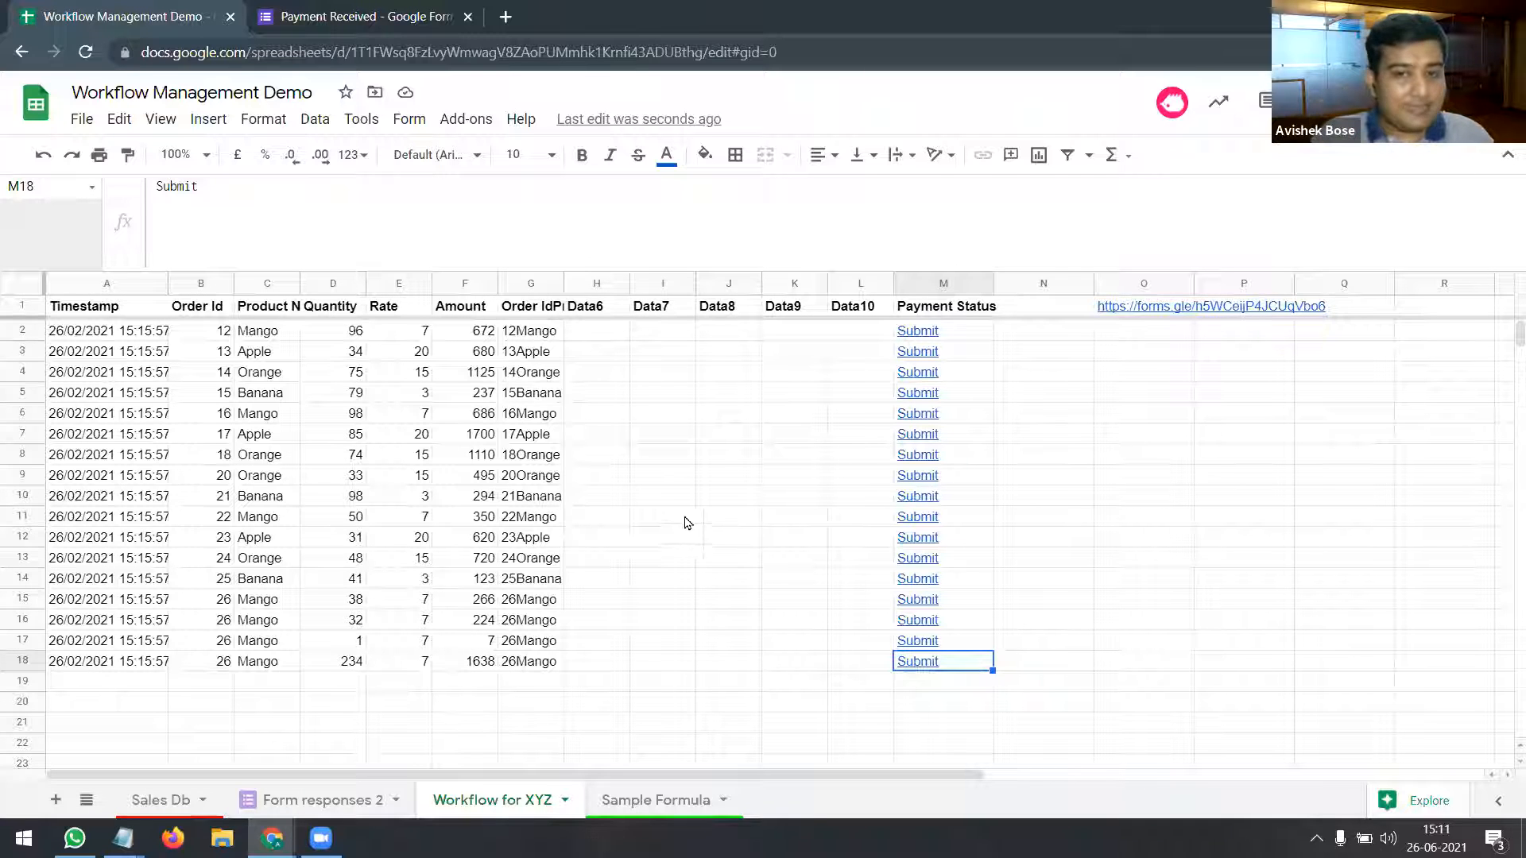
{"action": "left_click", "coordinate": [946, 396]}
{"action": "left_click_drag", "start_coordinate": [950, 398], "coordinate": [74, 664]}
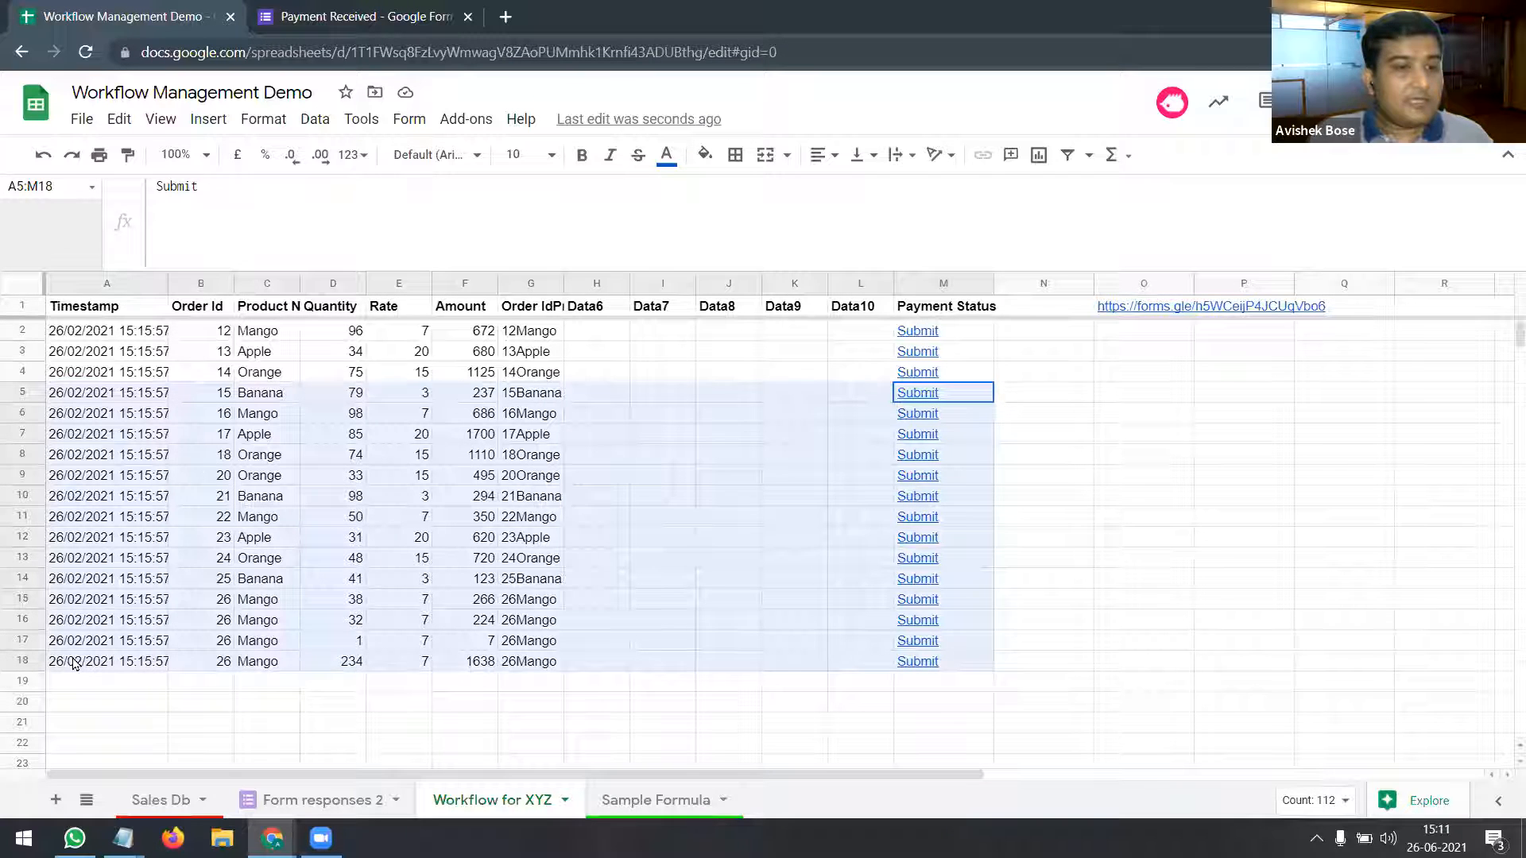
{"action": "left_click", "coordinate": [89, 665]}
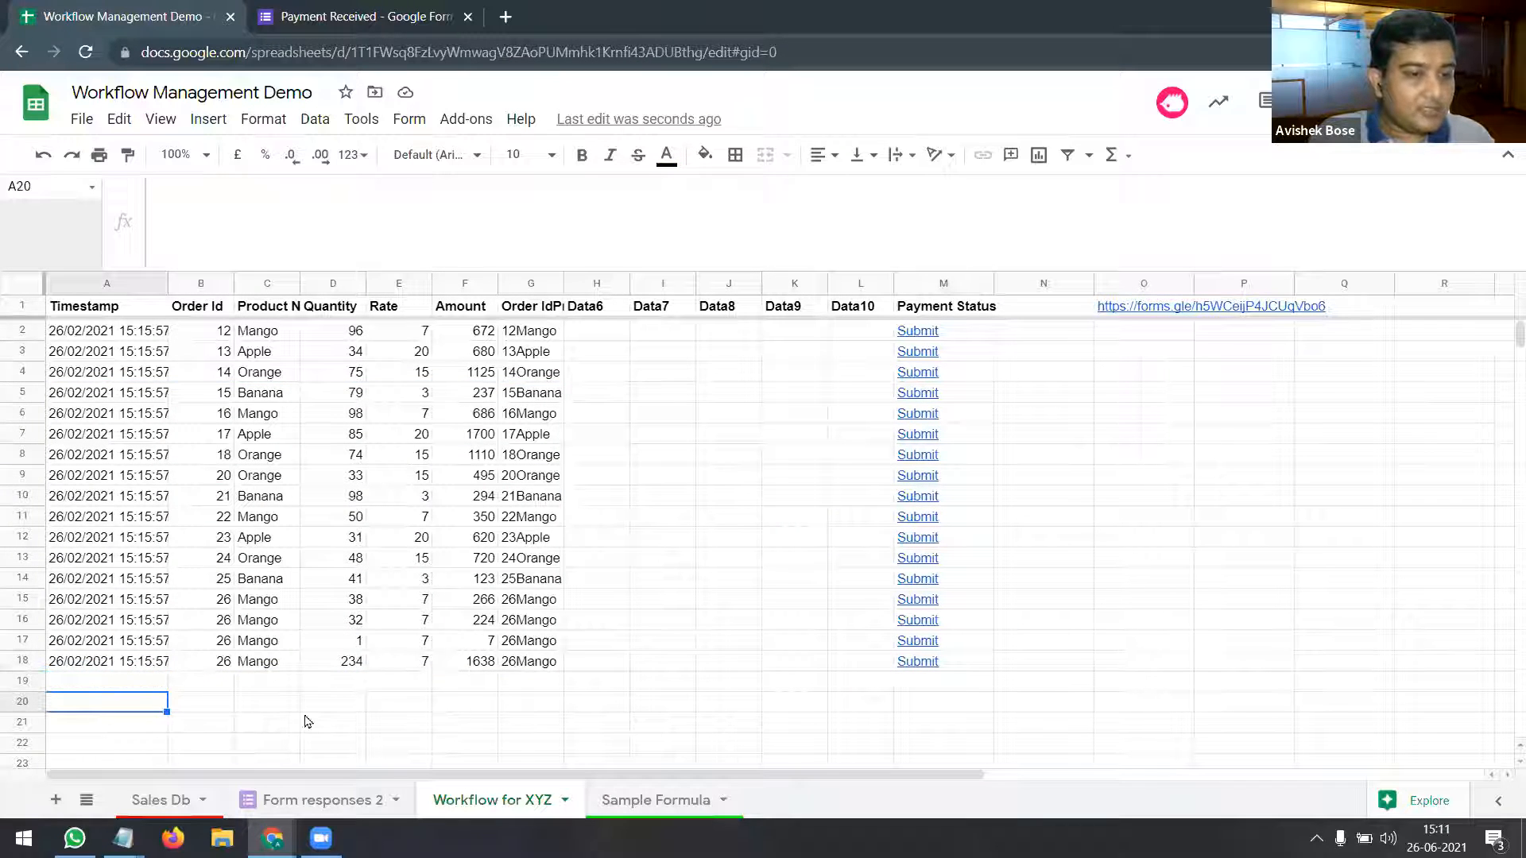
{"action": "left_click", "coordinate": [921, 681]}
{"action": "left_click", "coordinate": [929, 723]}
{"action": "left_click", "coordinate": [933, 743]}
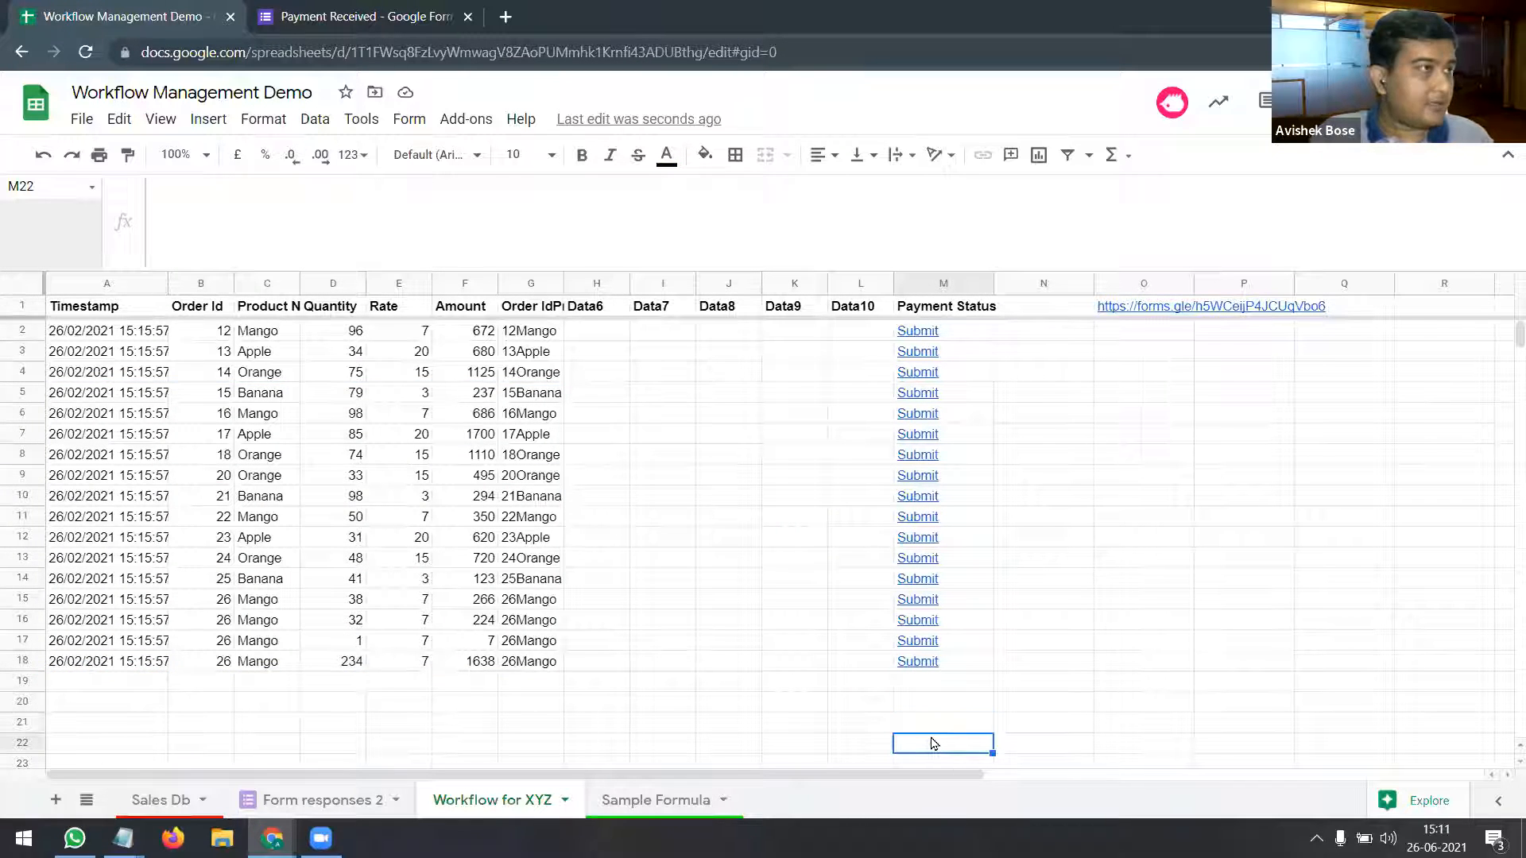
{"action": "left_click", "coordinate": [926, 310]}
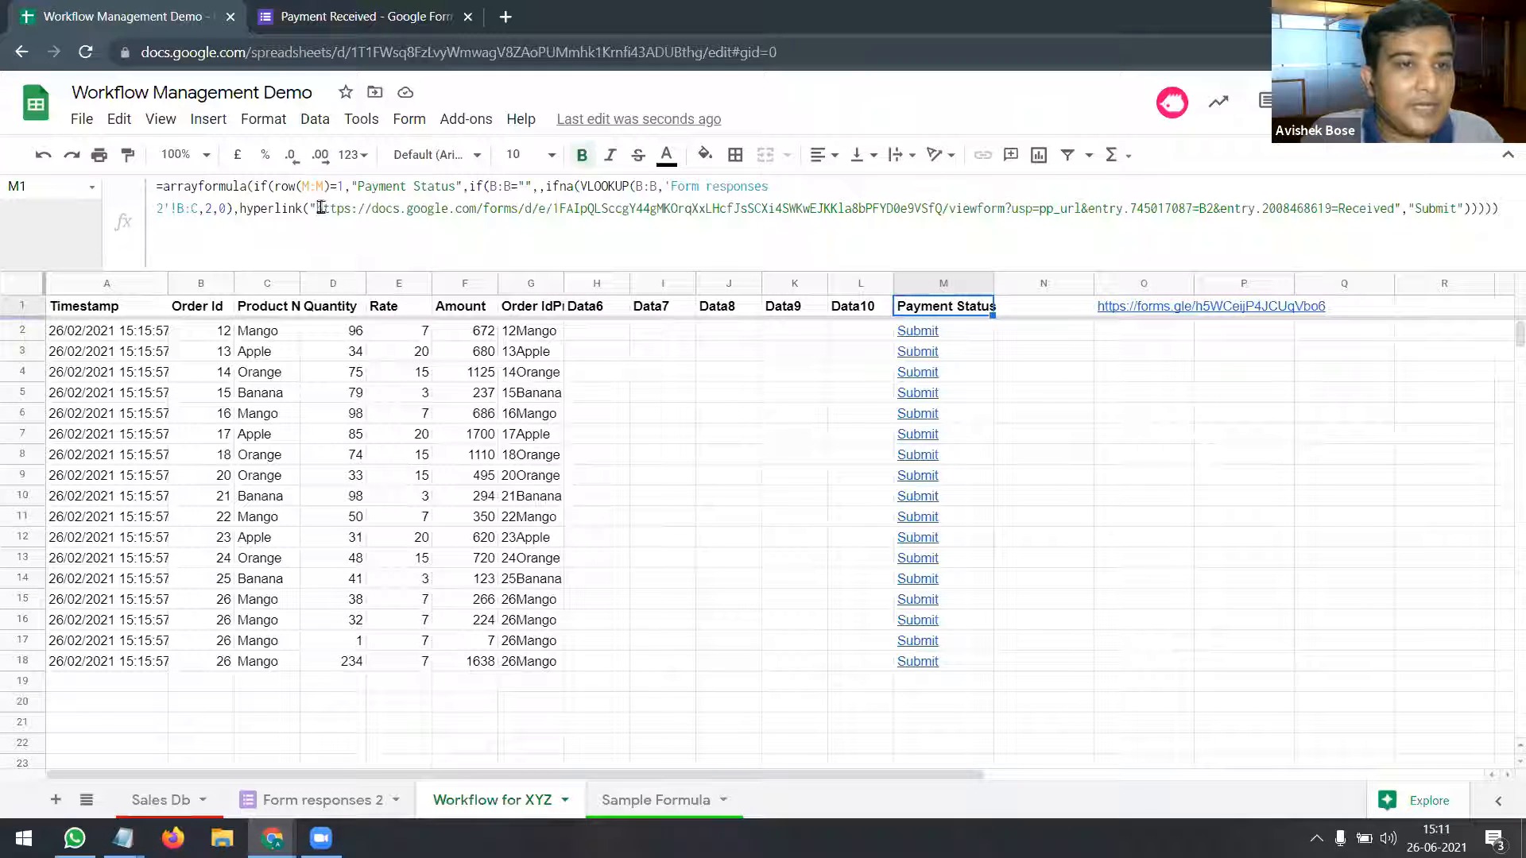
{"action": "left_click", "coordinate": [616, 802]}
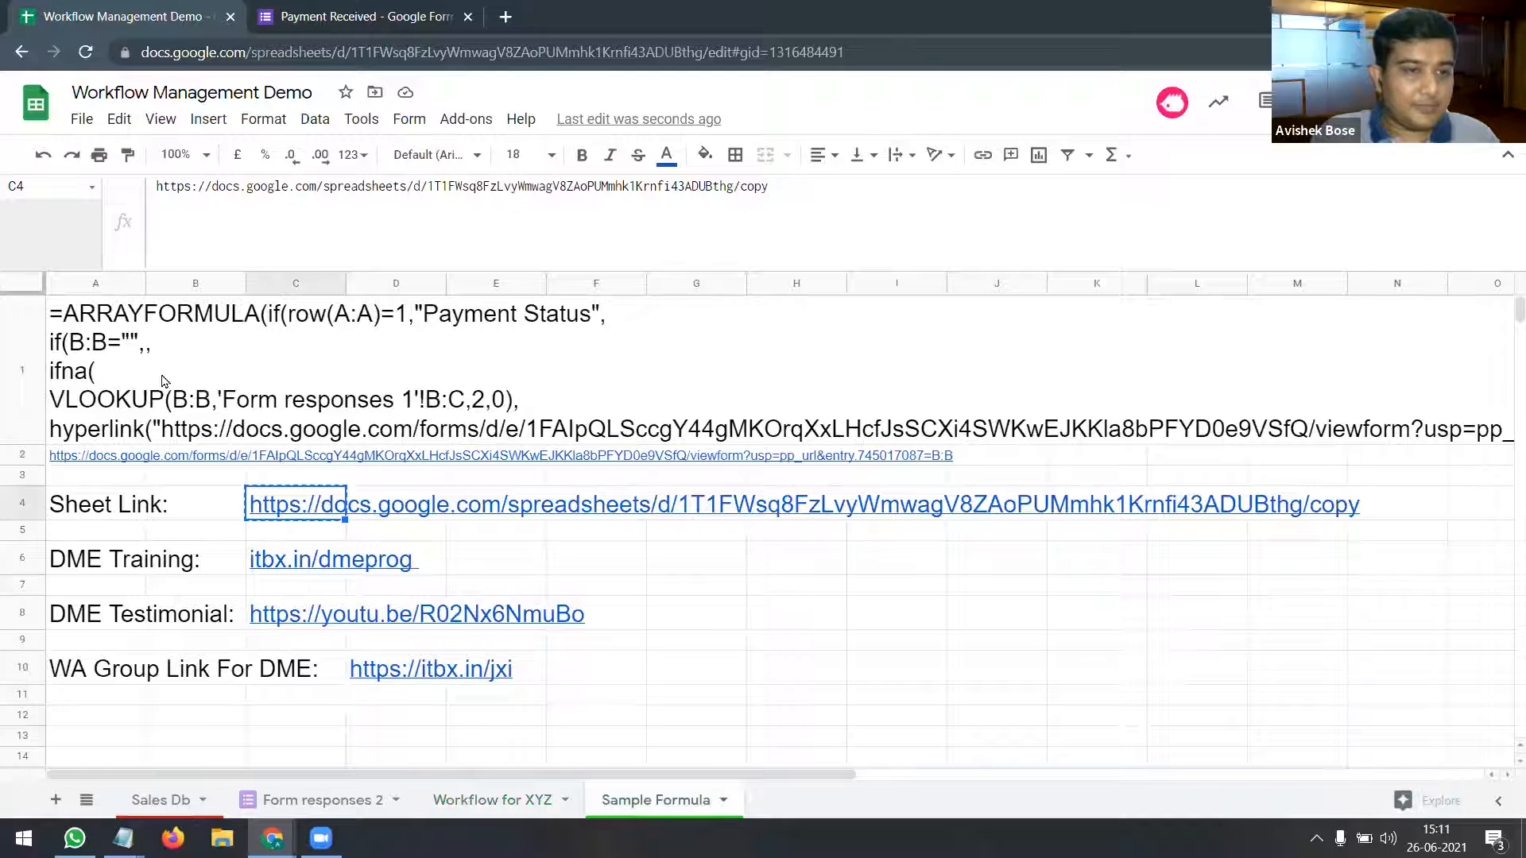
{"action": "left_click", "coordinate": [104, 375]}
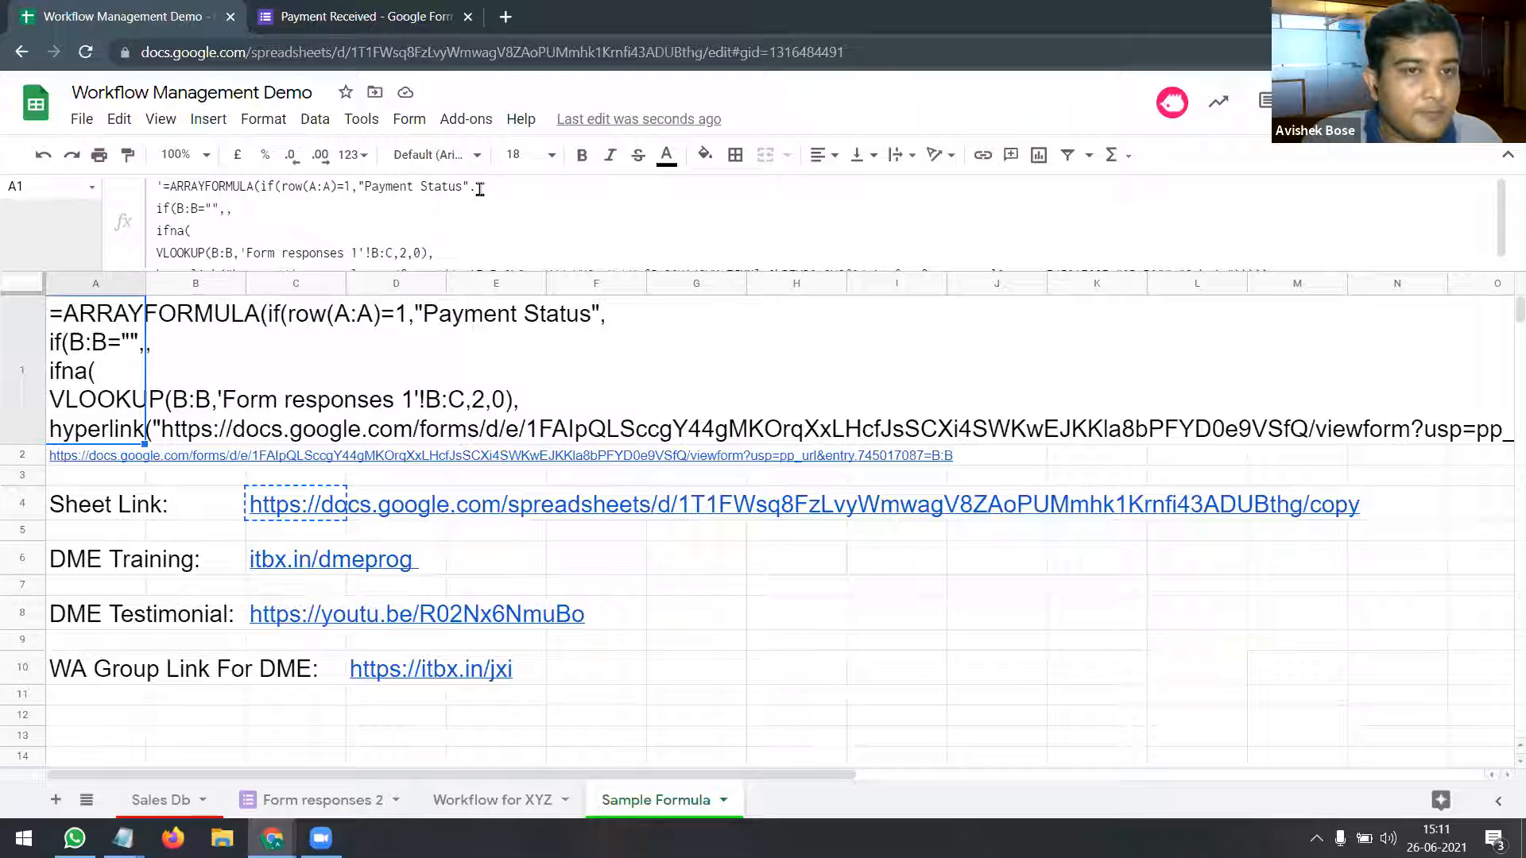
{"action": "left_click_drag", "start_coordinate": [263, 188], "coordinate": [357, 189]}
{"action": "left_click_drag", "start_coordinate": [475, 189], "coordinate": [358, 187]}
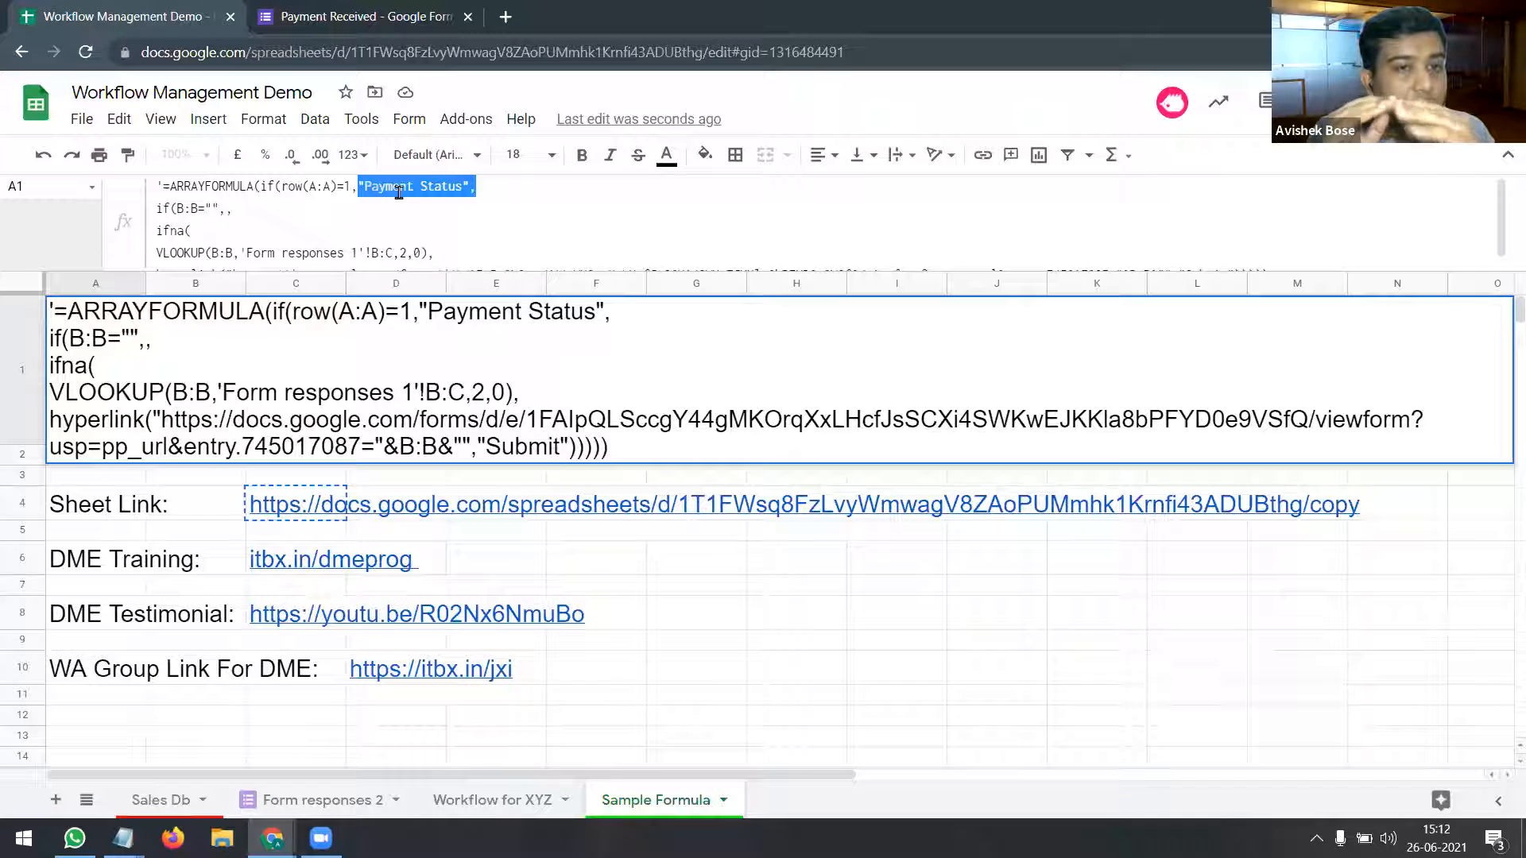
{"action": "left_click", "coordinate": [245, 211]}
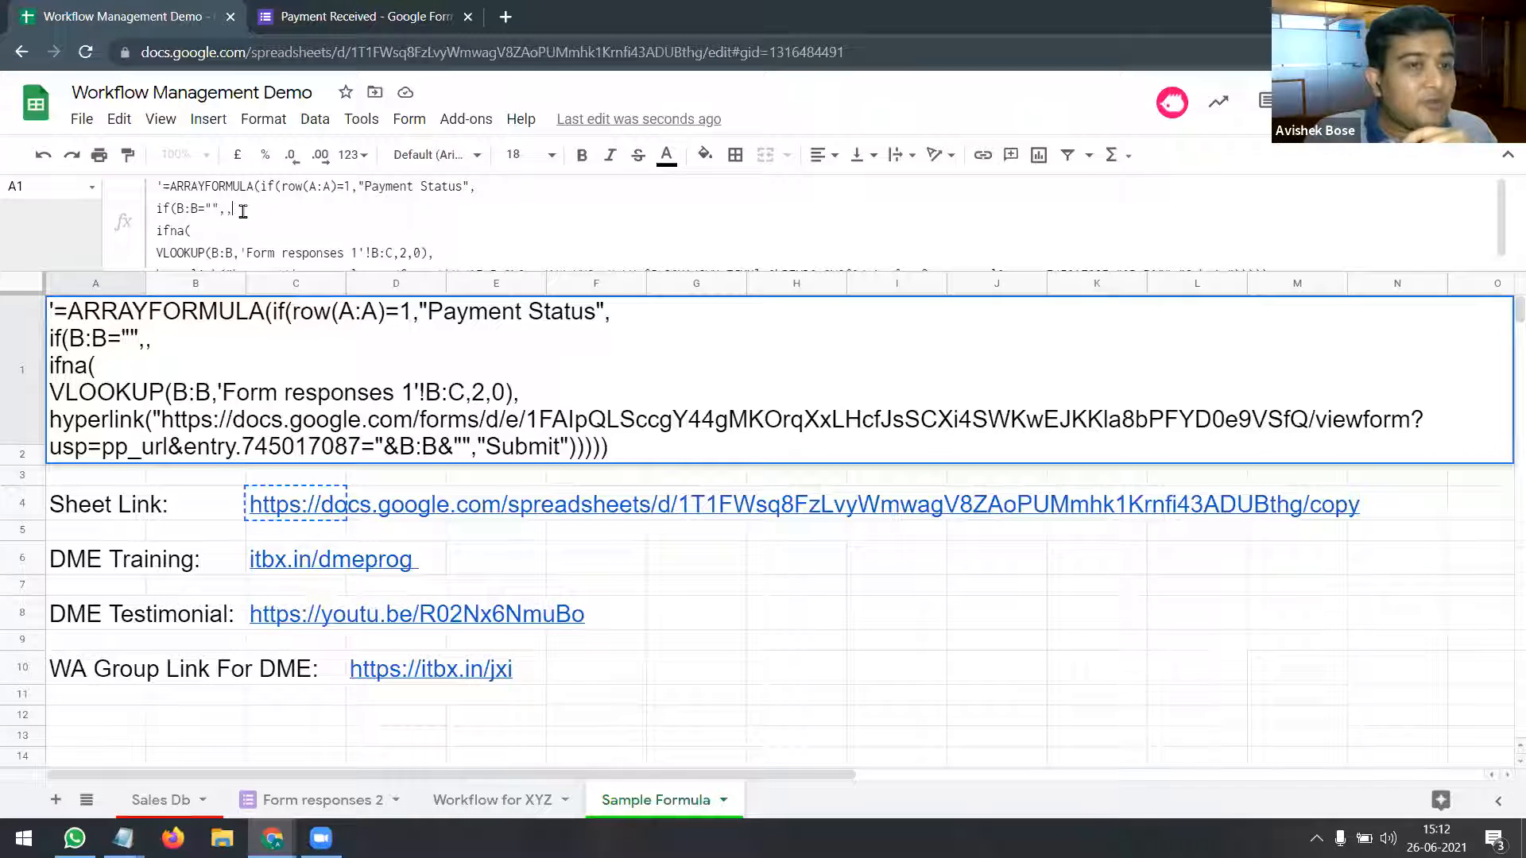
{"action": "left_click_drag", "start_coordinate": [243, 211], "coordinate": [155, 210]}
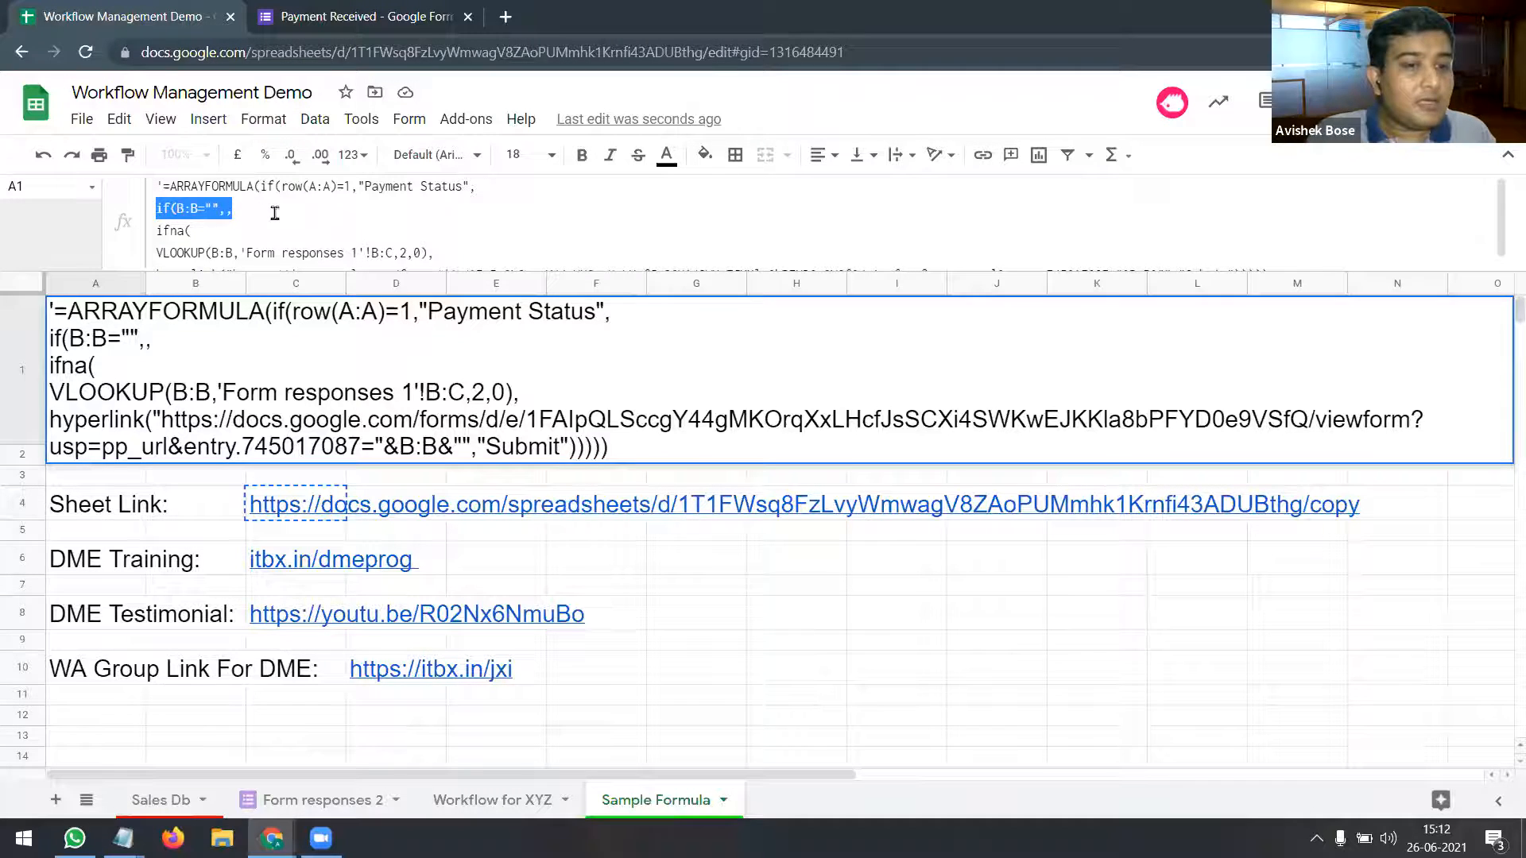
{"action": "key", "text": "Escape"}
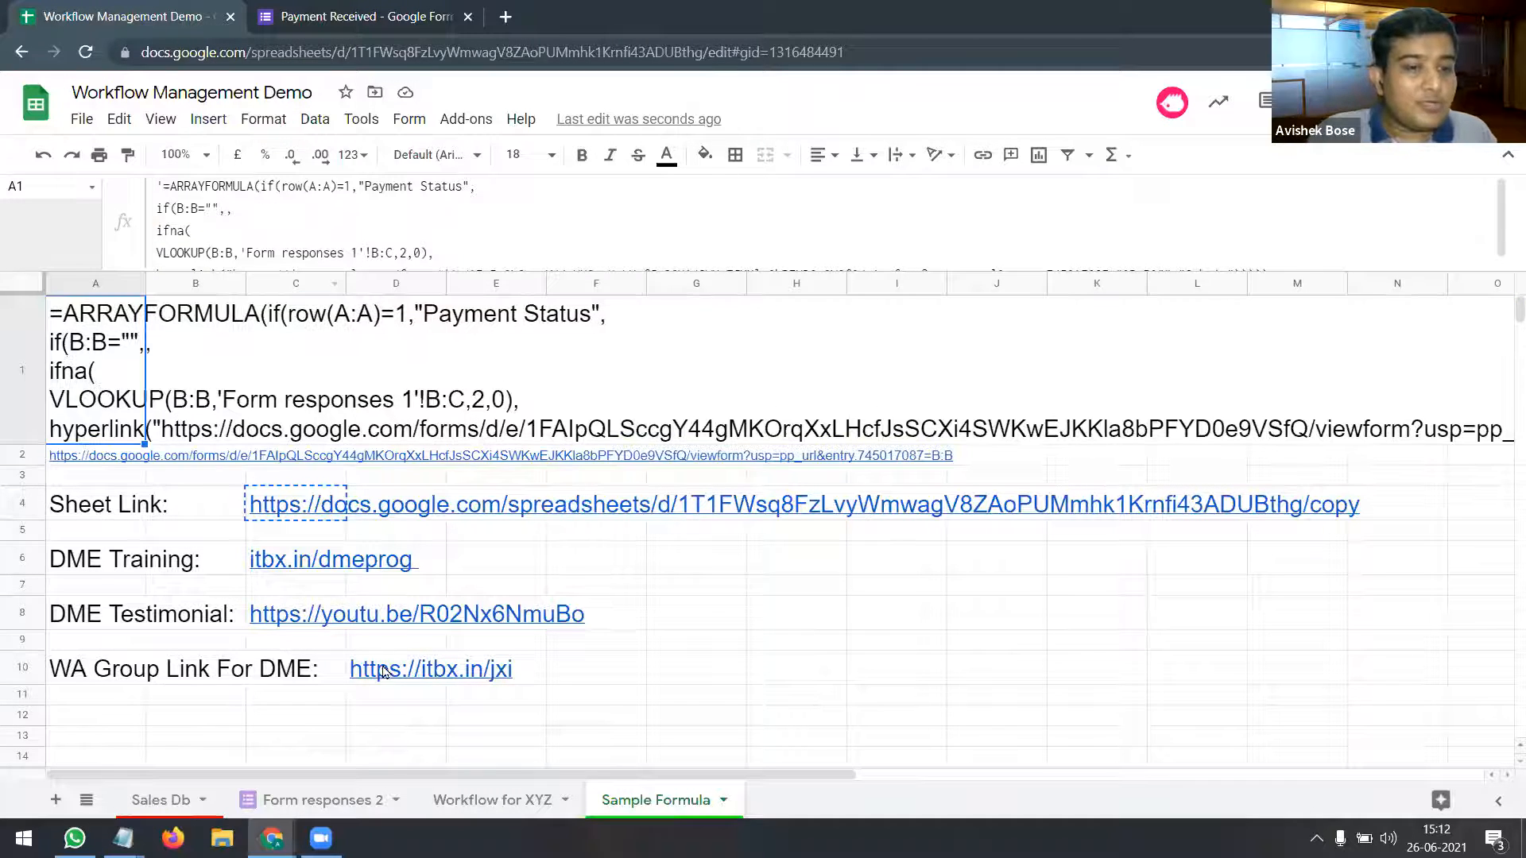
Step: Glance at Form responses 2, then step through Order Ids 12 to 26 on Workflow for XYZ
{"action": "left_click", "coordinate": [329, 810]}
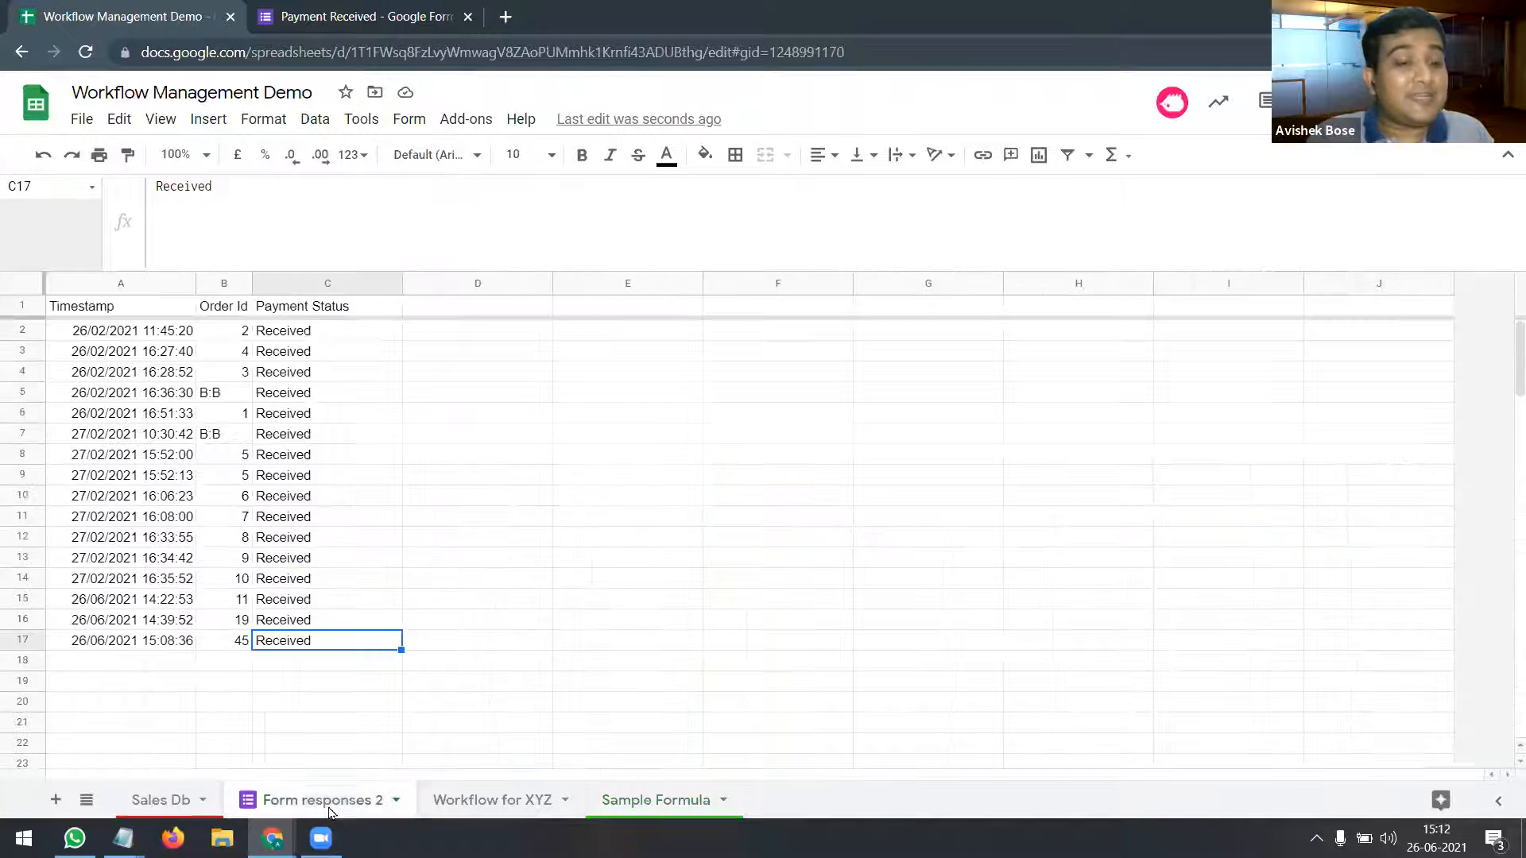
{"action": "left_click", "coordinate": [490, 800]}
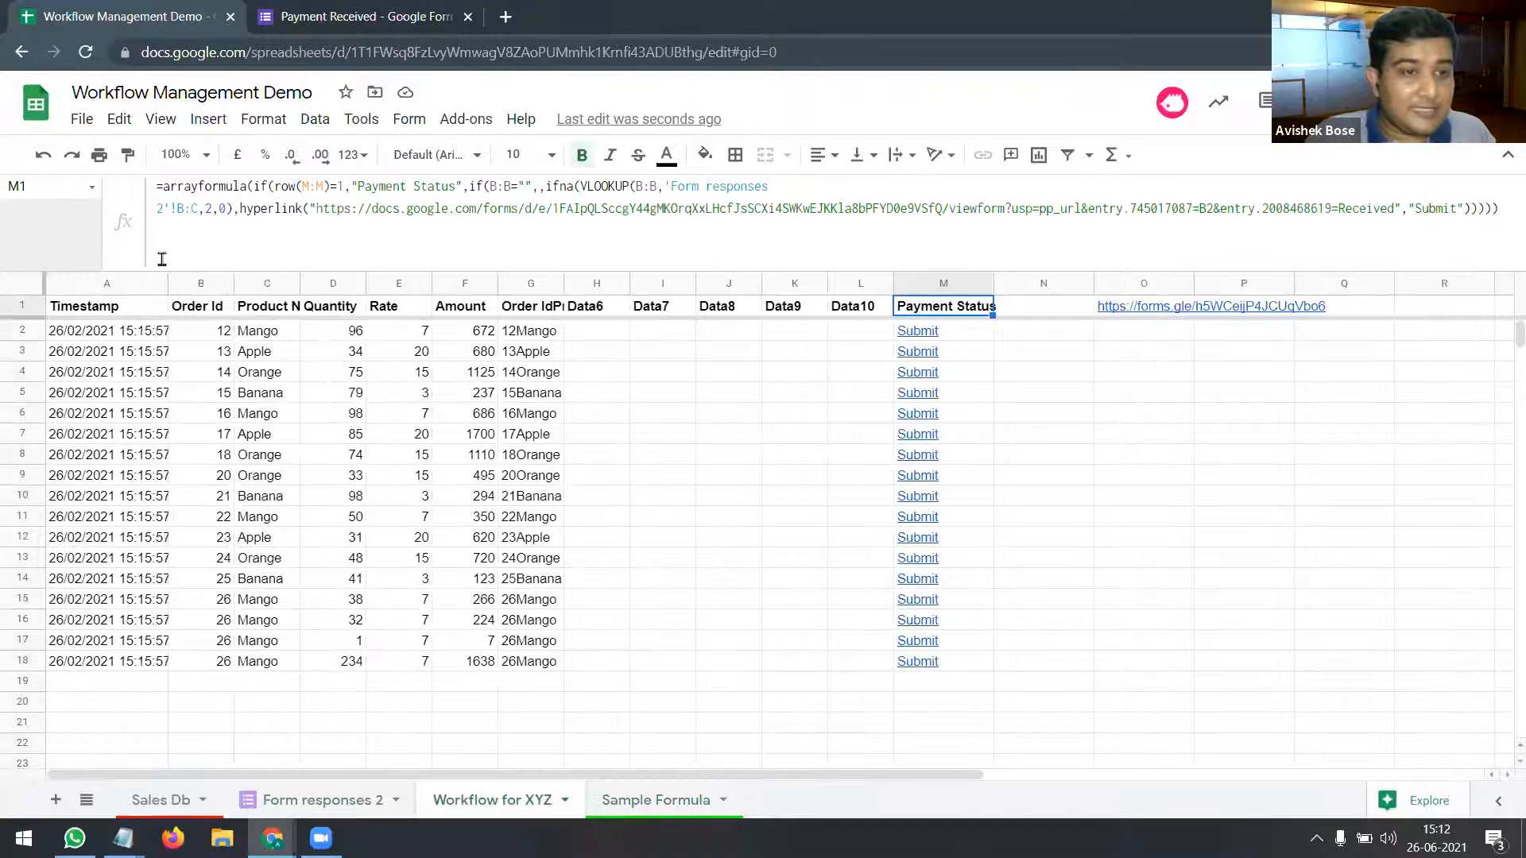
{"action": "left_click", "coordinate": [205, 285]}
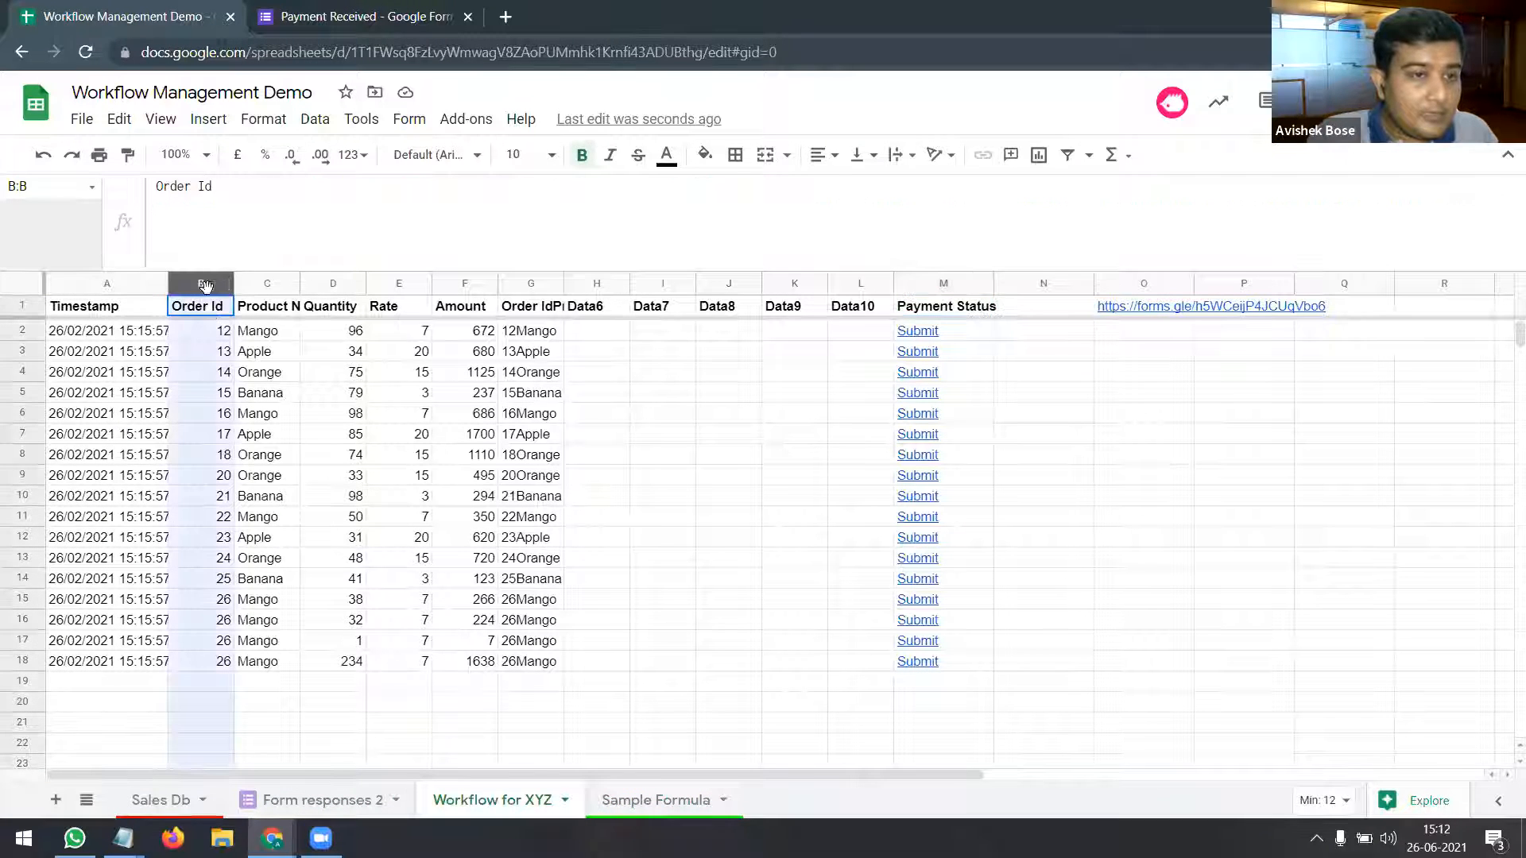
{"action": "left_click", "coordinate": [215, 334]}
{"action": "left_click", "coordinate": [214, 357]}
{"action": "left_click", "coordinate": [214, 397]}
{"action": "left_click", "coordinate": [213, 459]}
{"action": "left_click", "coordinate": [209, 542]}
{"action": "left_click", "coordinate": [216, 602]}
{"action": "left_click", "coordinate": [214, 664]}
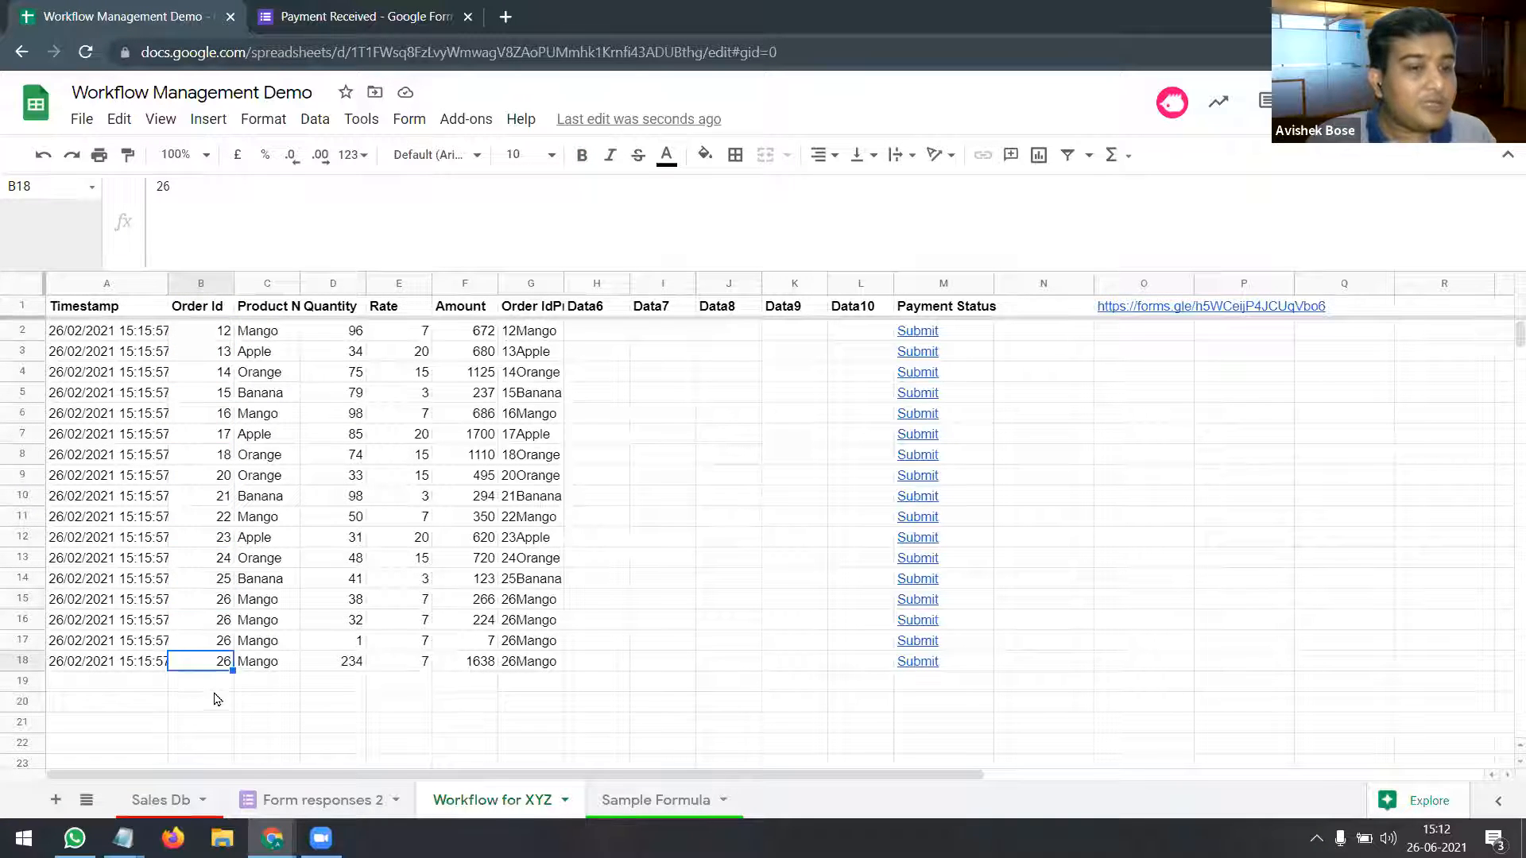
{"action": "left_click", "coordinate": [215, 688]}
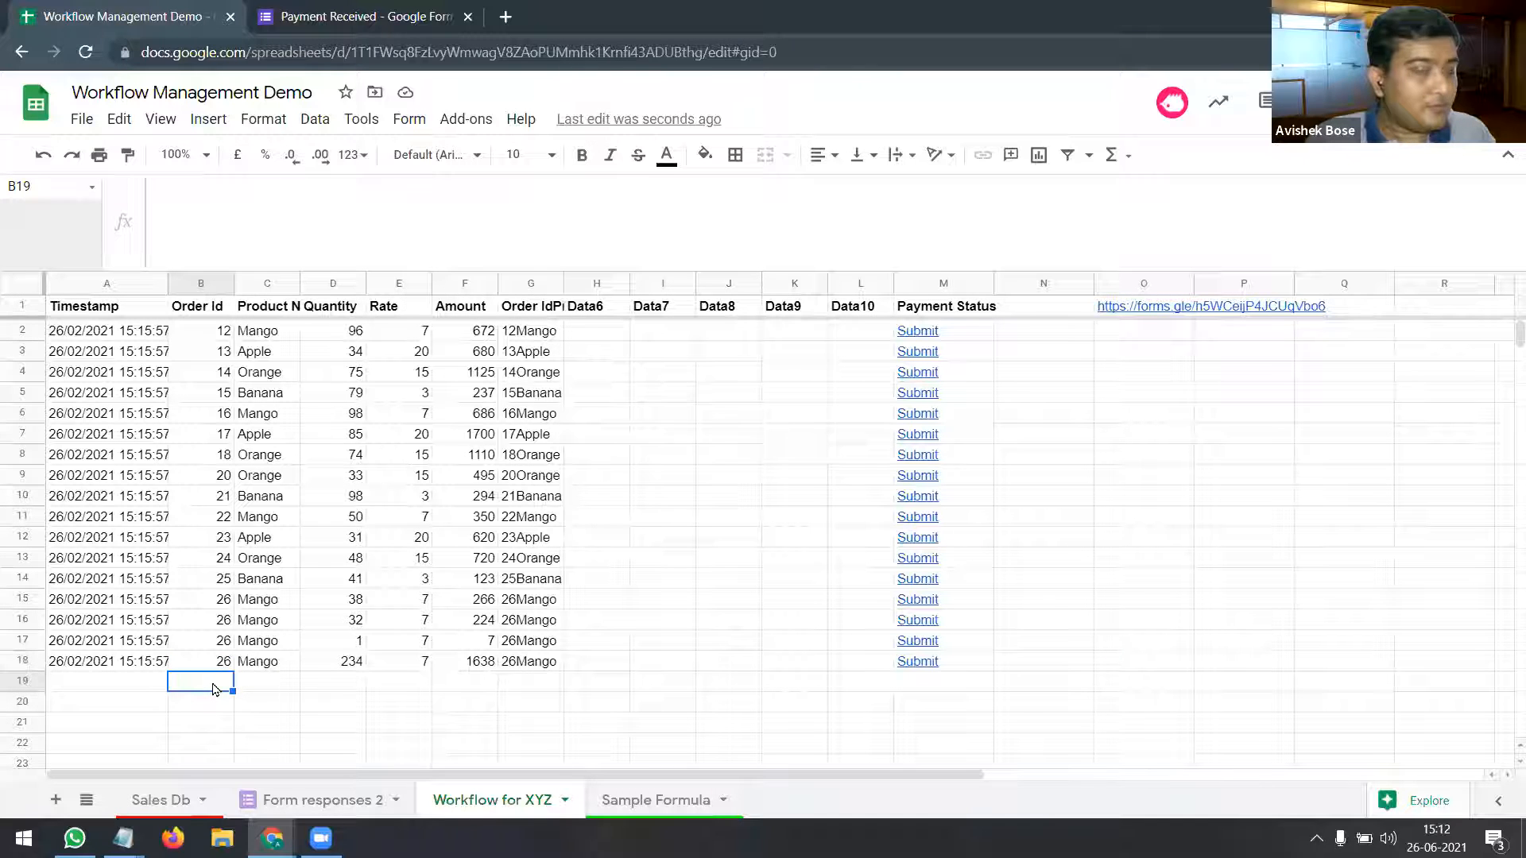
Step: Trial-edit the blank-order condition in A1's sample formula, then cancel with Escape
{"action": "left_click", "coordinate": [929, 685]}
{"action": "left_click", "coordinate": [647, 801]}
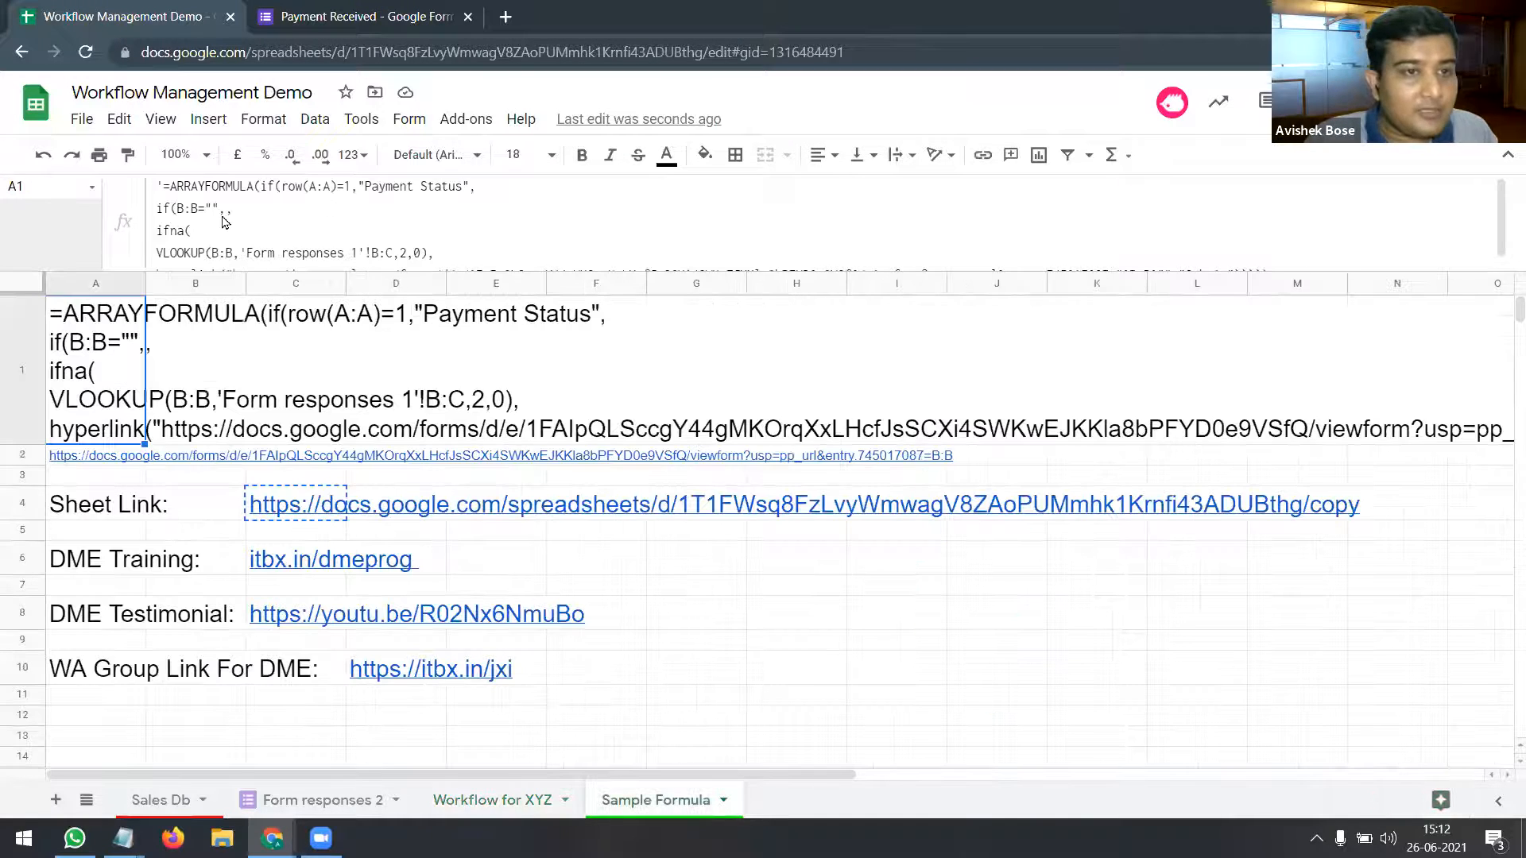
{"action": "left_click_drag", "start_coordinate": [231, 212], "coordinate": [157, 211]}
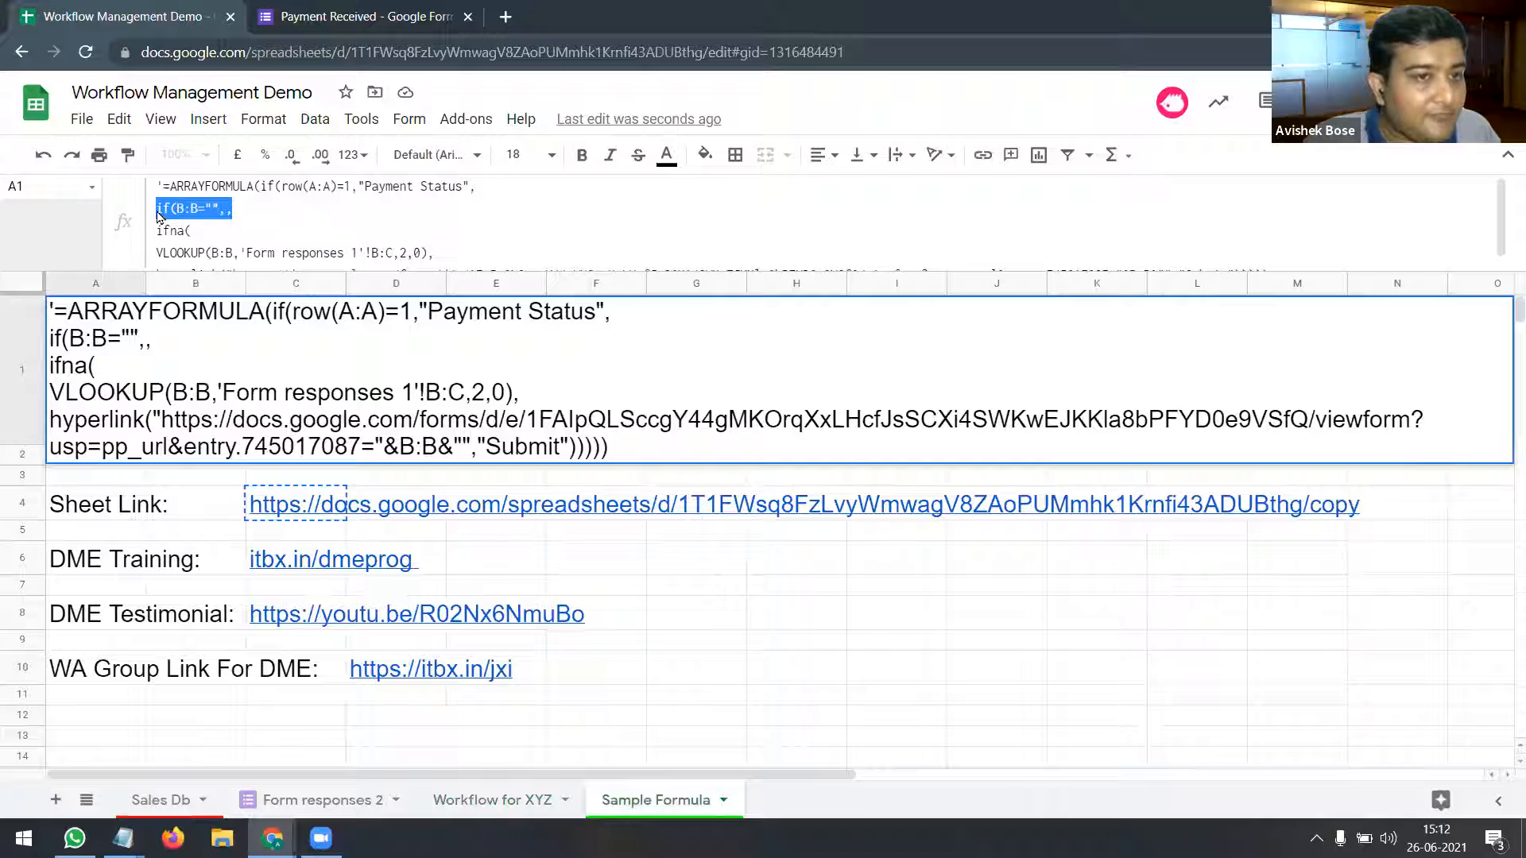
{"action": "left_click", "coordinate": [241, 213]}
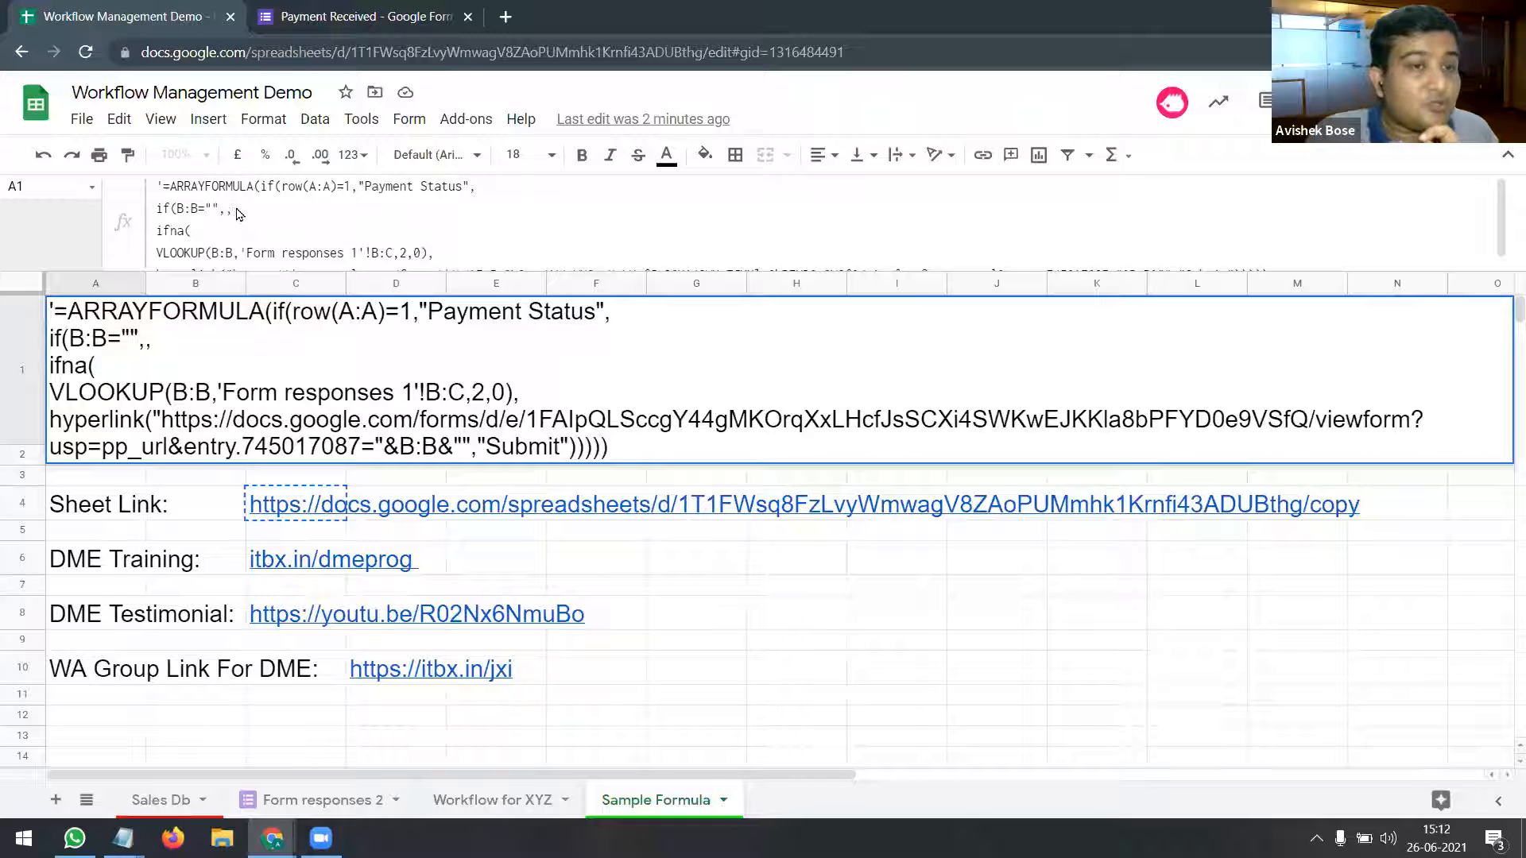
{"action": "left_click_drag", "start_coordinate": [233, 211], "coordinate": [200, 216]}
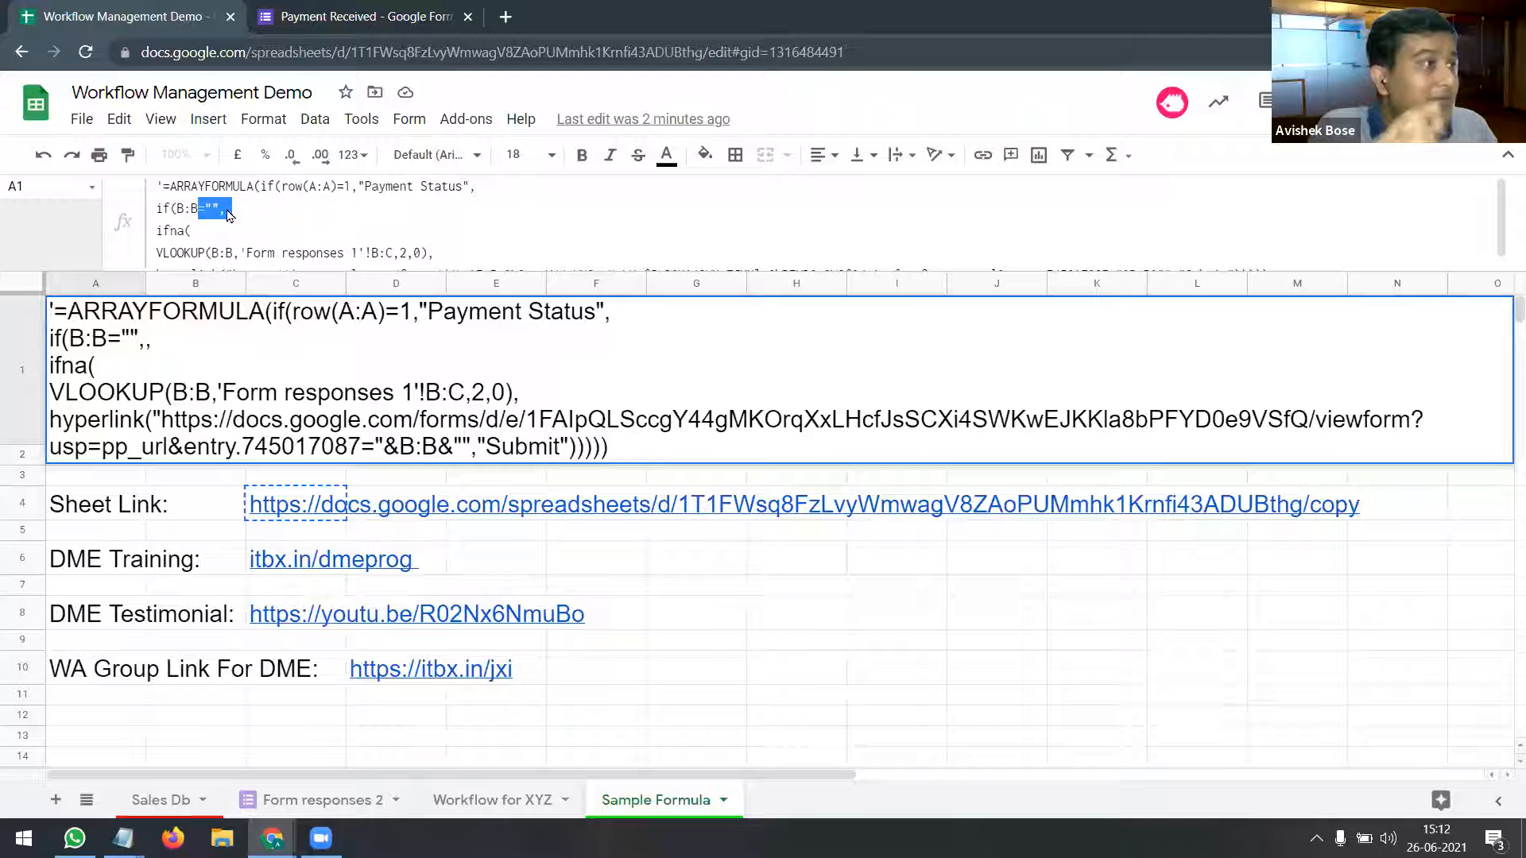
{"action": "left_click", "coordinate": [227, 212]}
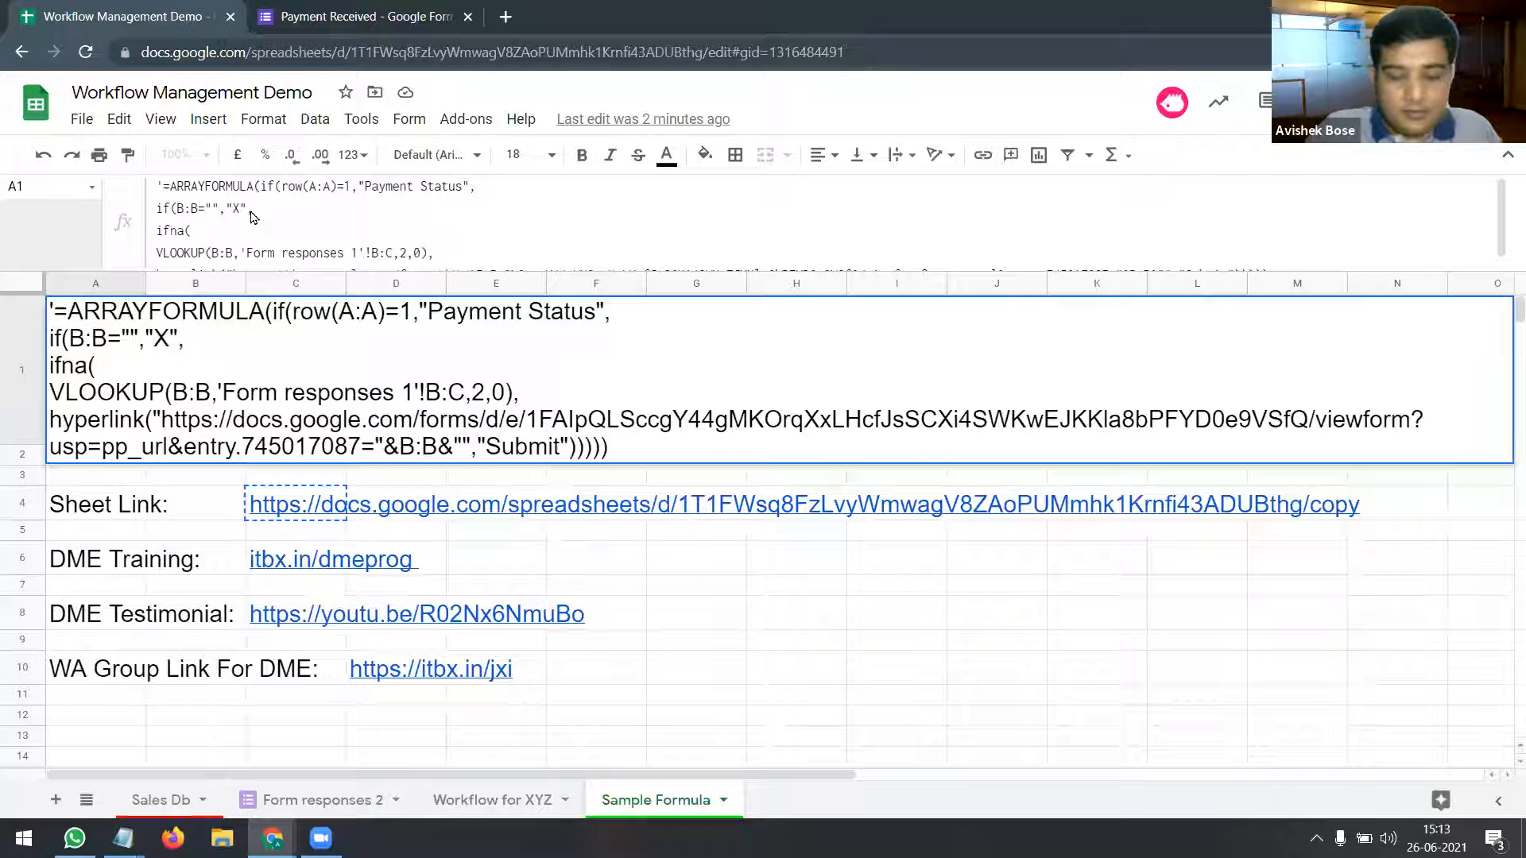
{"action": "key", "text": "Escape"}
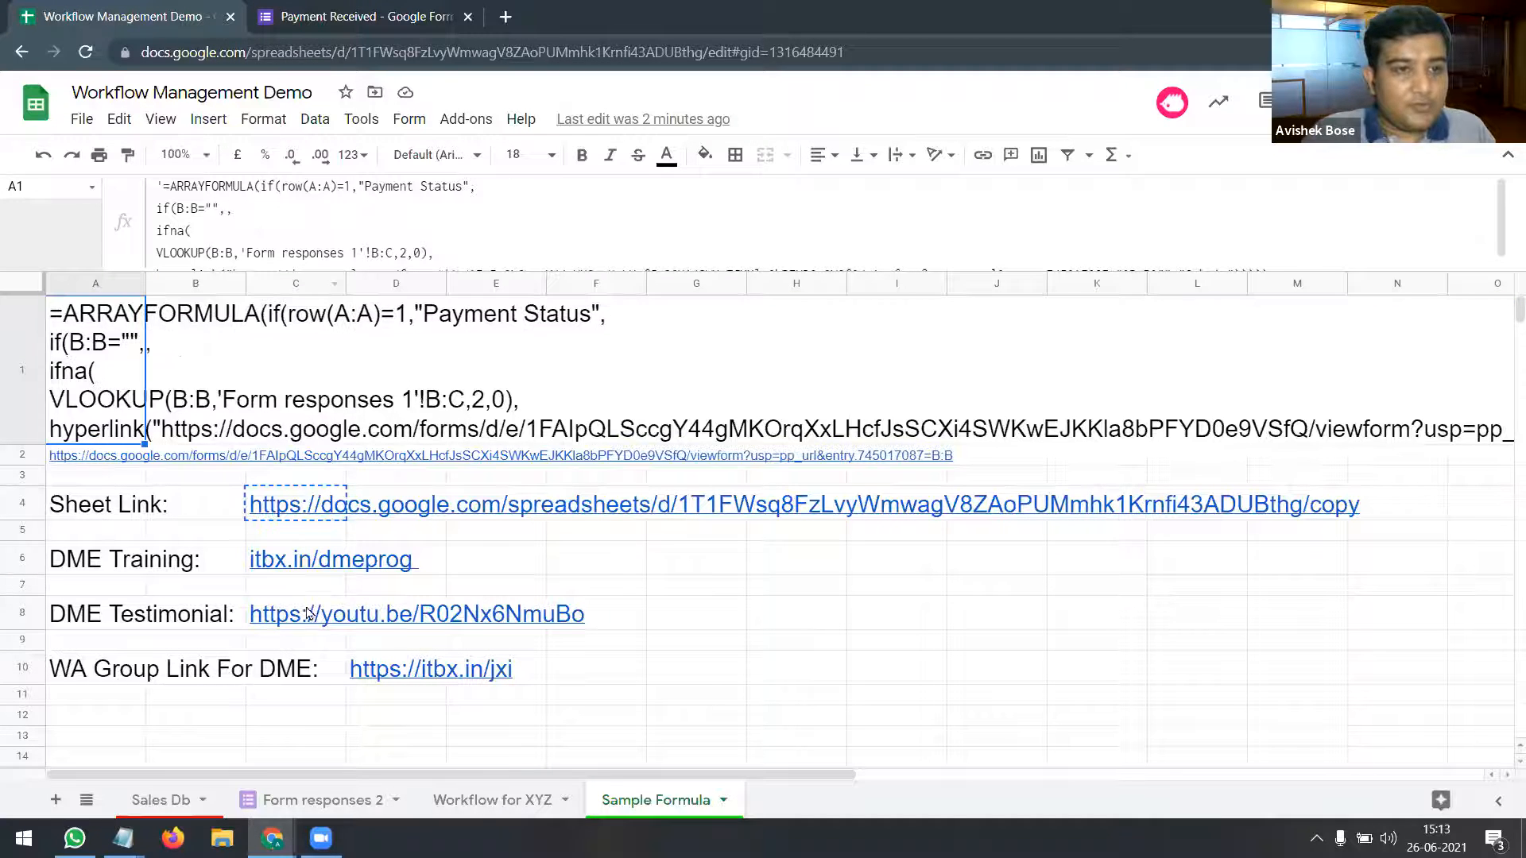
Step: Add "X" as the blank-row result in M1's Payment Status formula
{"action": "left_click", "coordinate": [445, 804]}
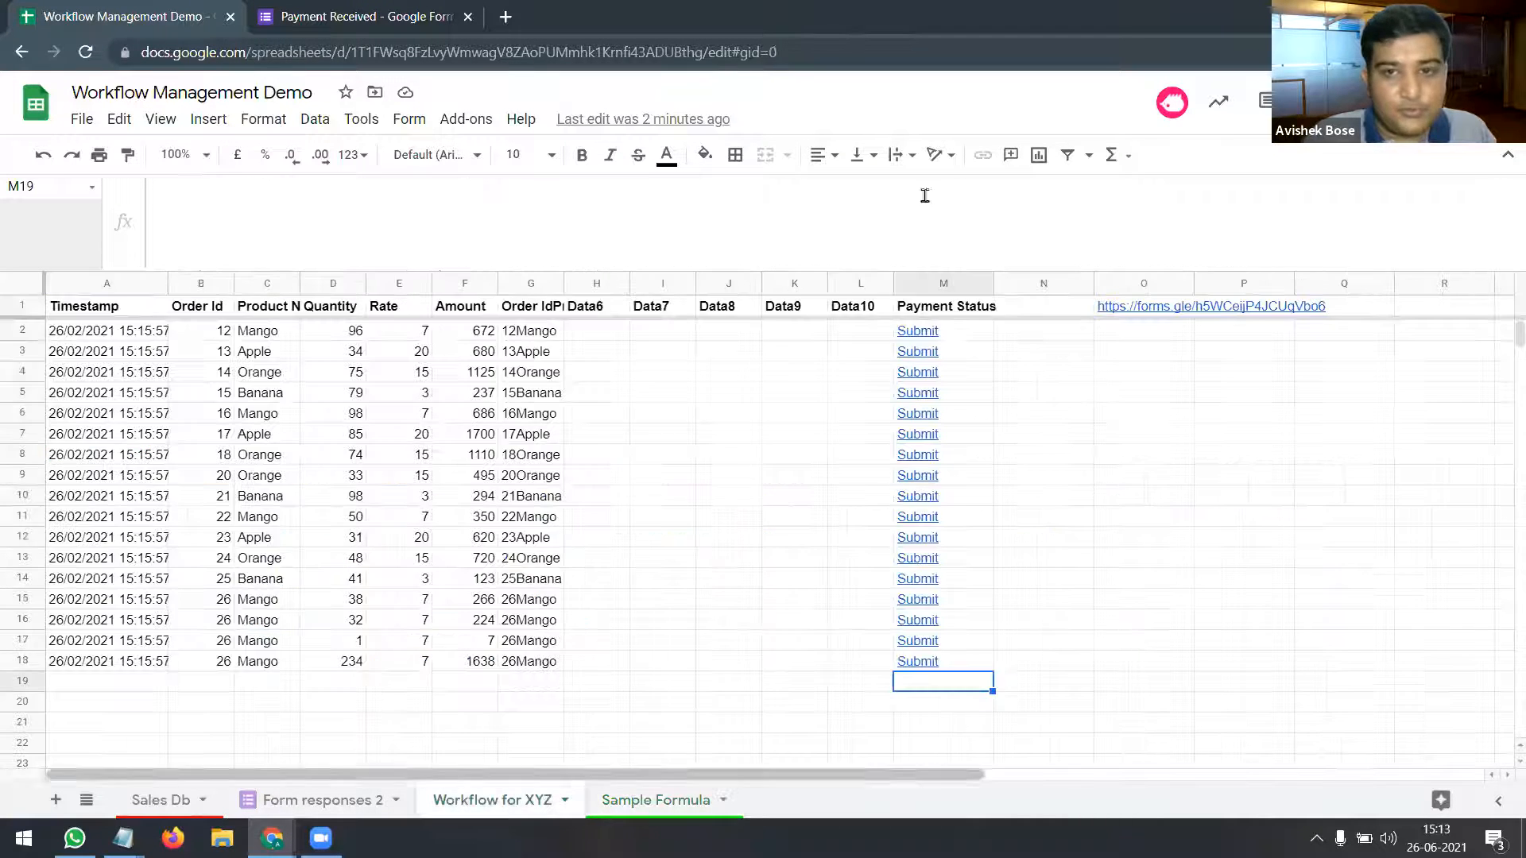
{"action": "left_click", "coordinate": [920, 314]}
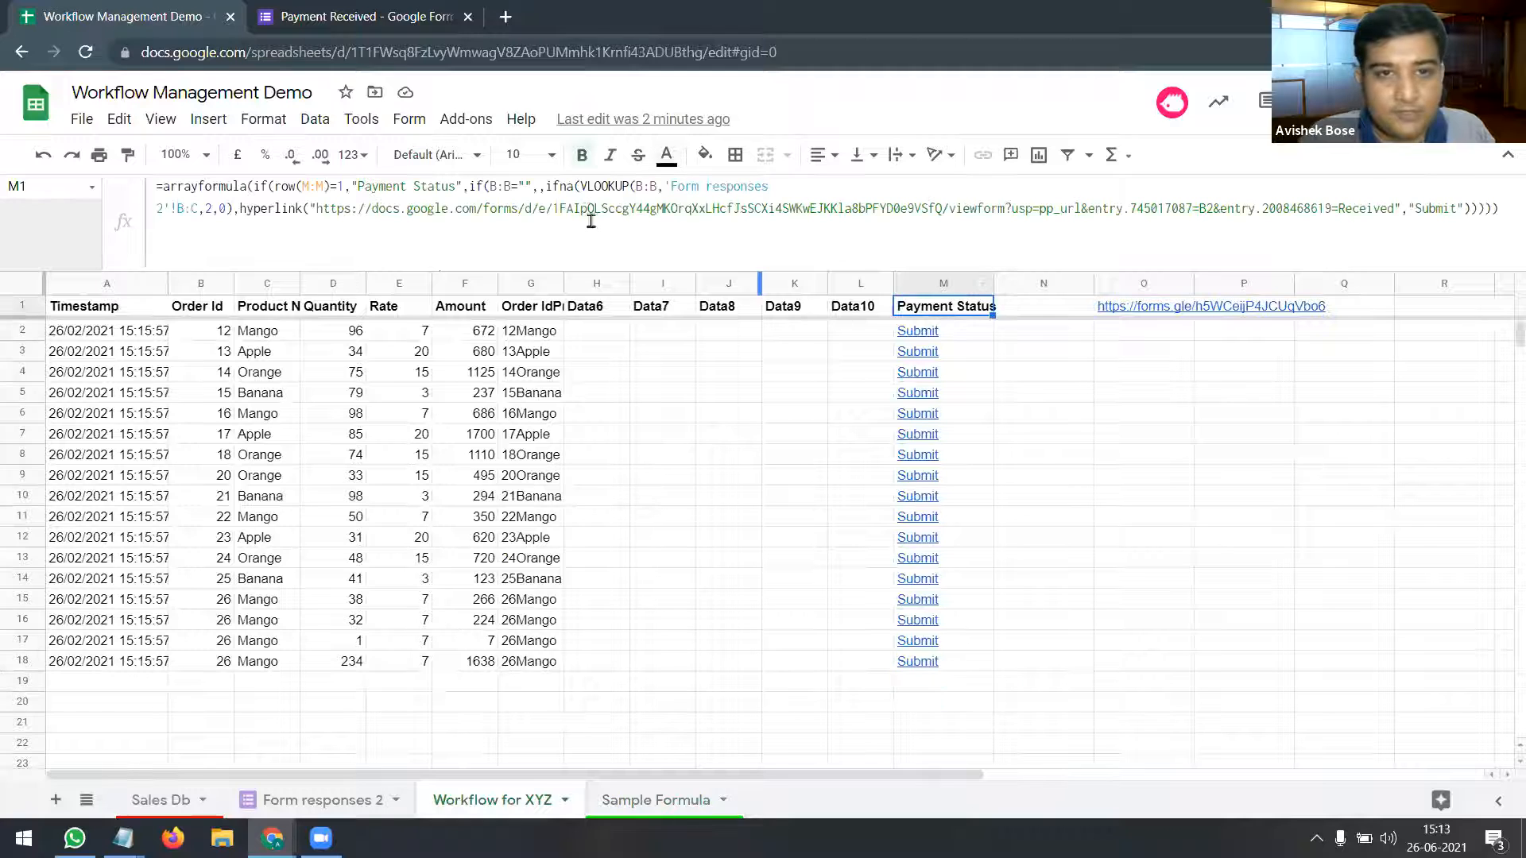
{"action": "left_click", "coordinate": [539, 186]}
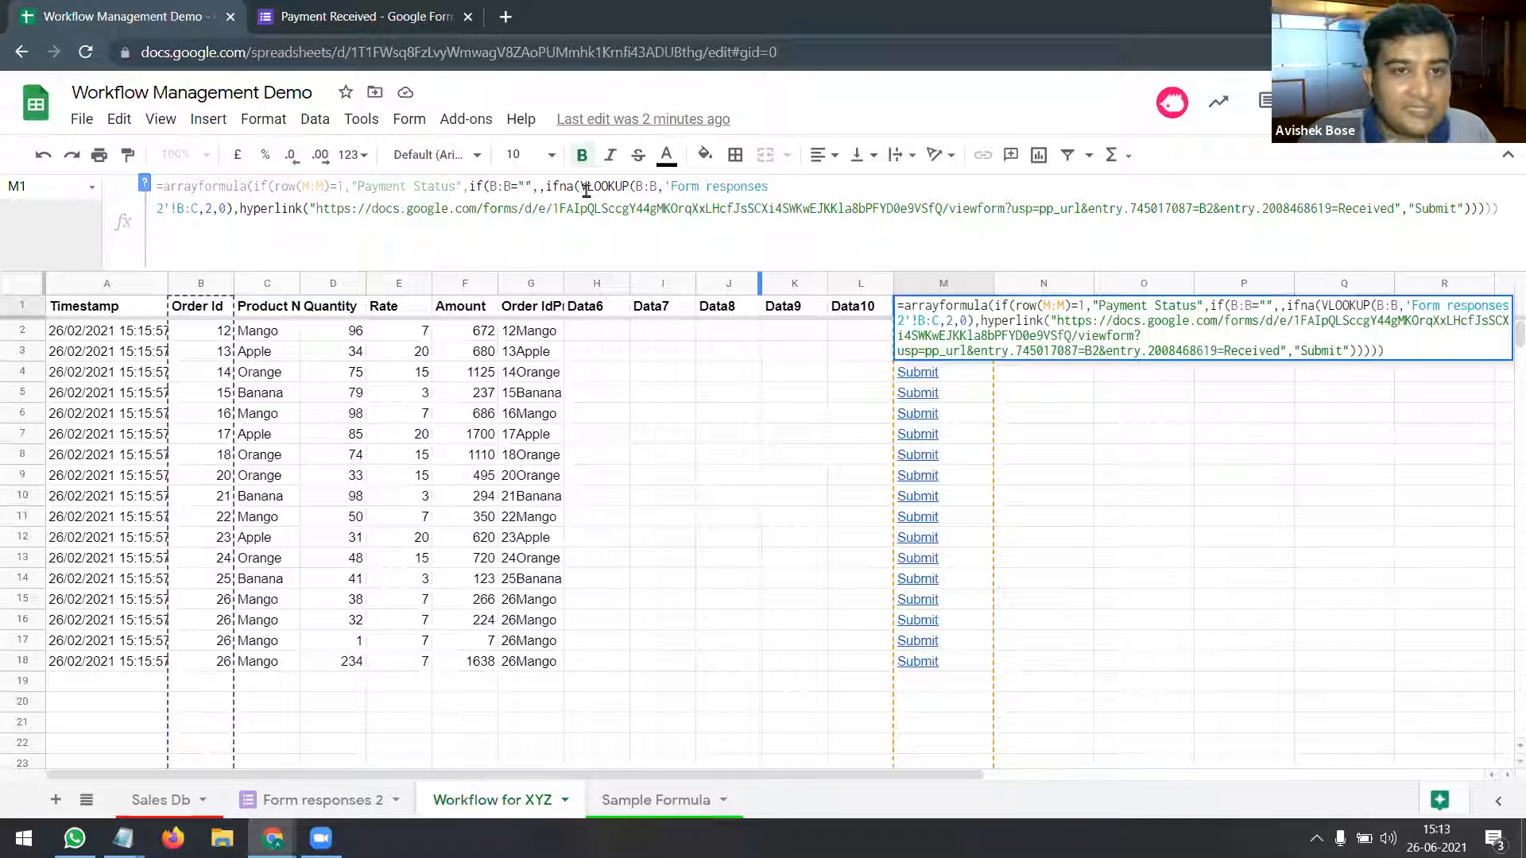
{"action": "type", "text": "\""}
{"action": "type", "text": "X\""}
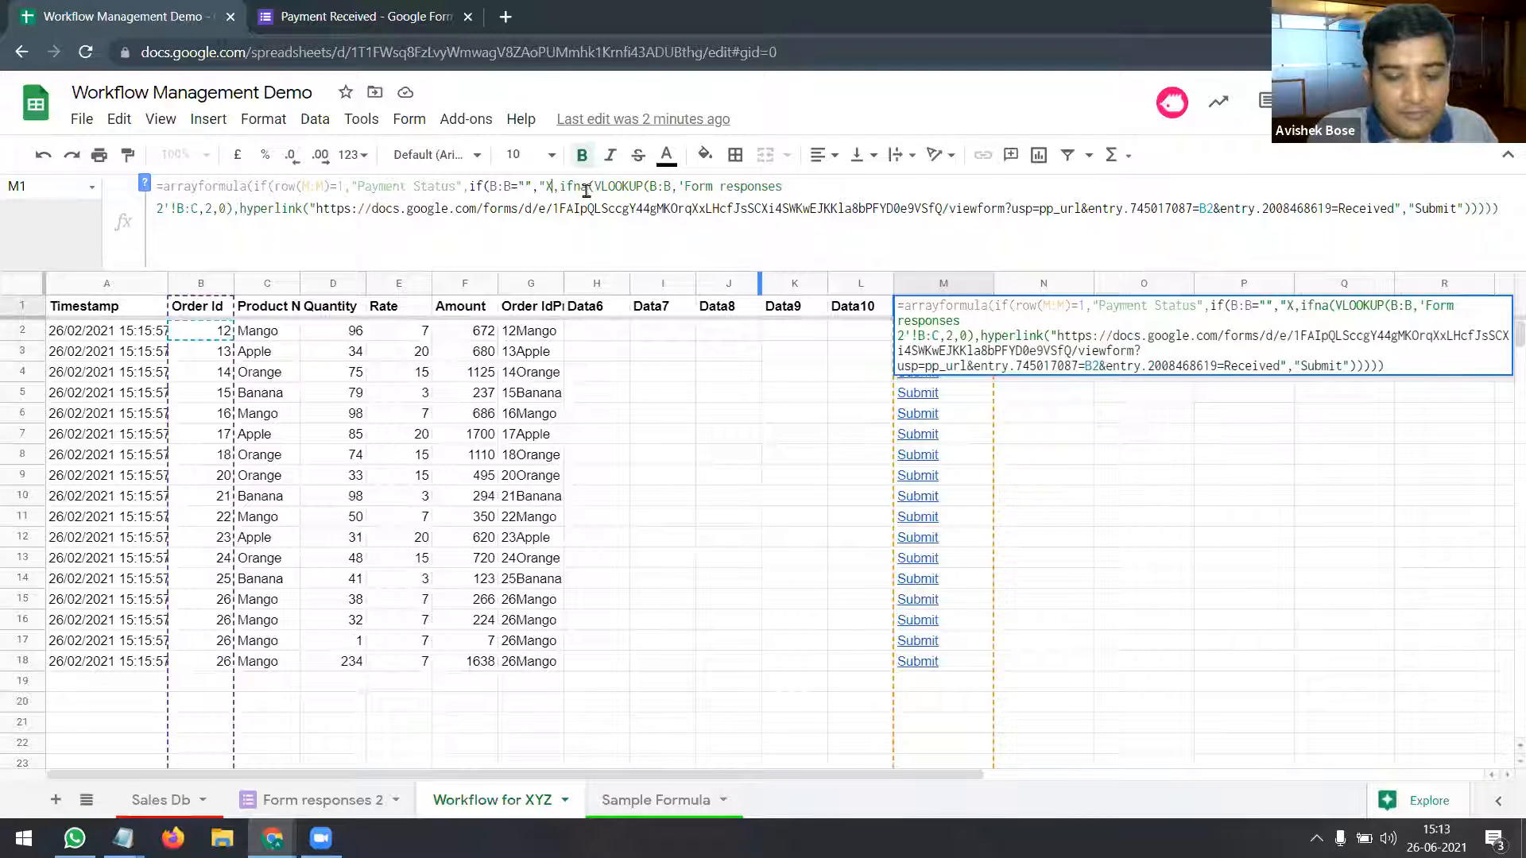
{"action": "key", "text": "Return"}
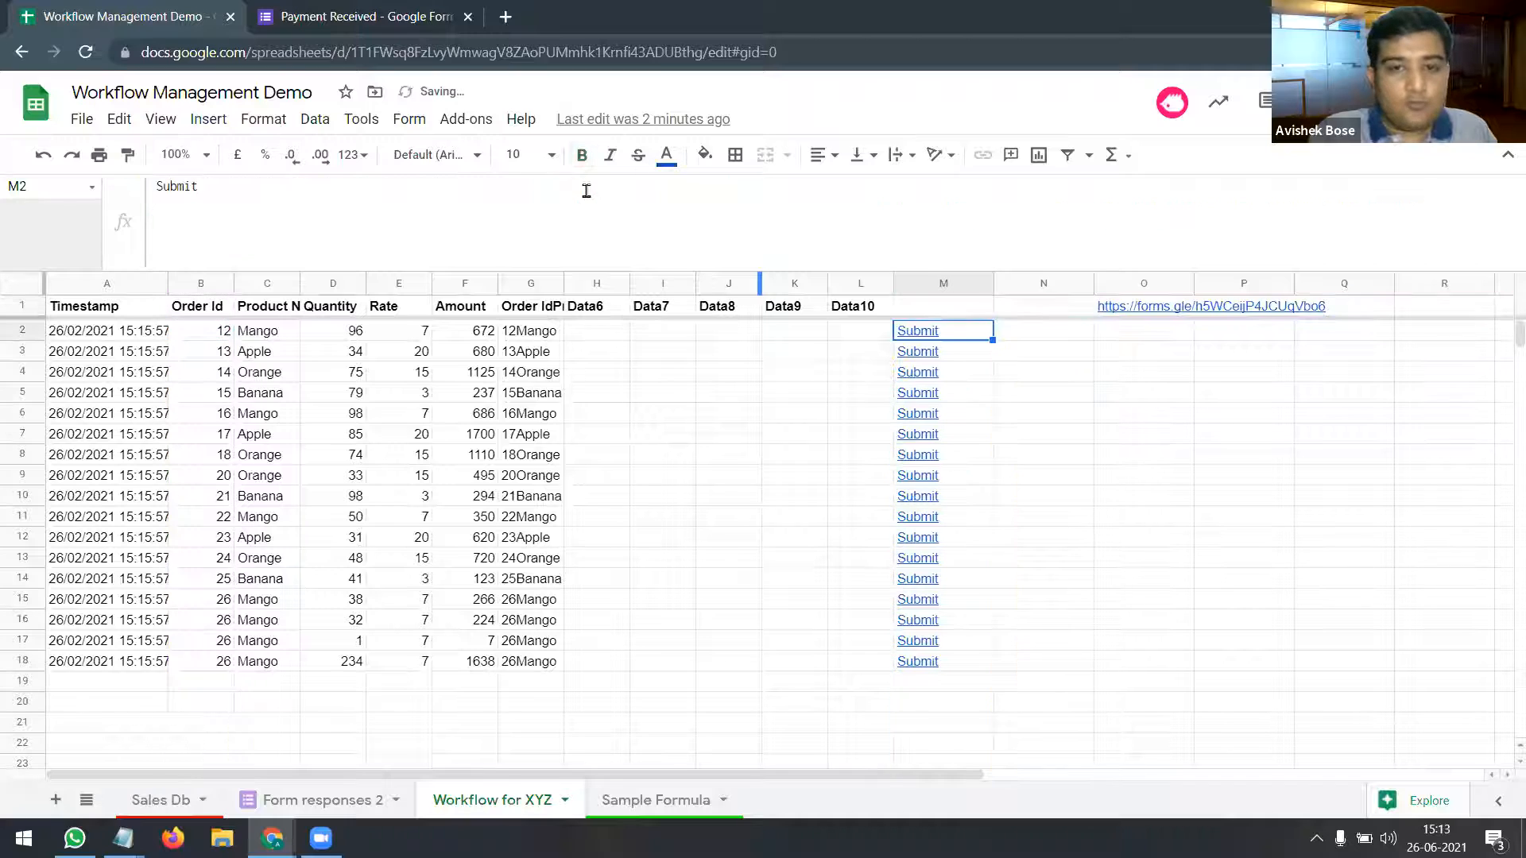
Step: Check the X values in empty Payment Status rows, then undo the change
{"action": "scroll", "coordinate": [962, 683], "scroll_direction": "down", "scroll_amount": 4}
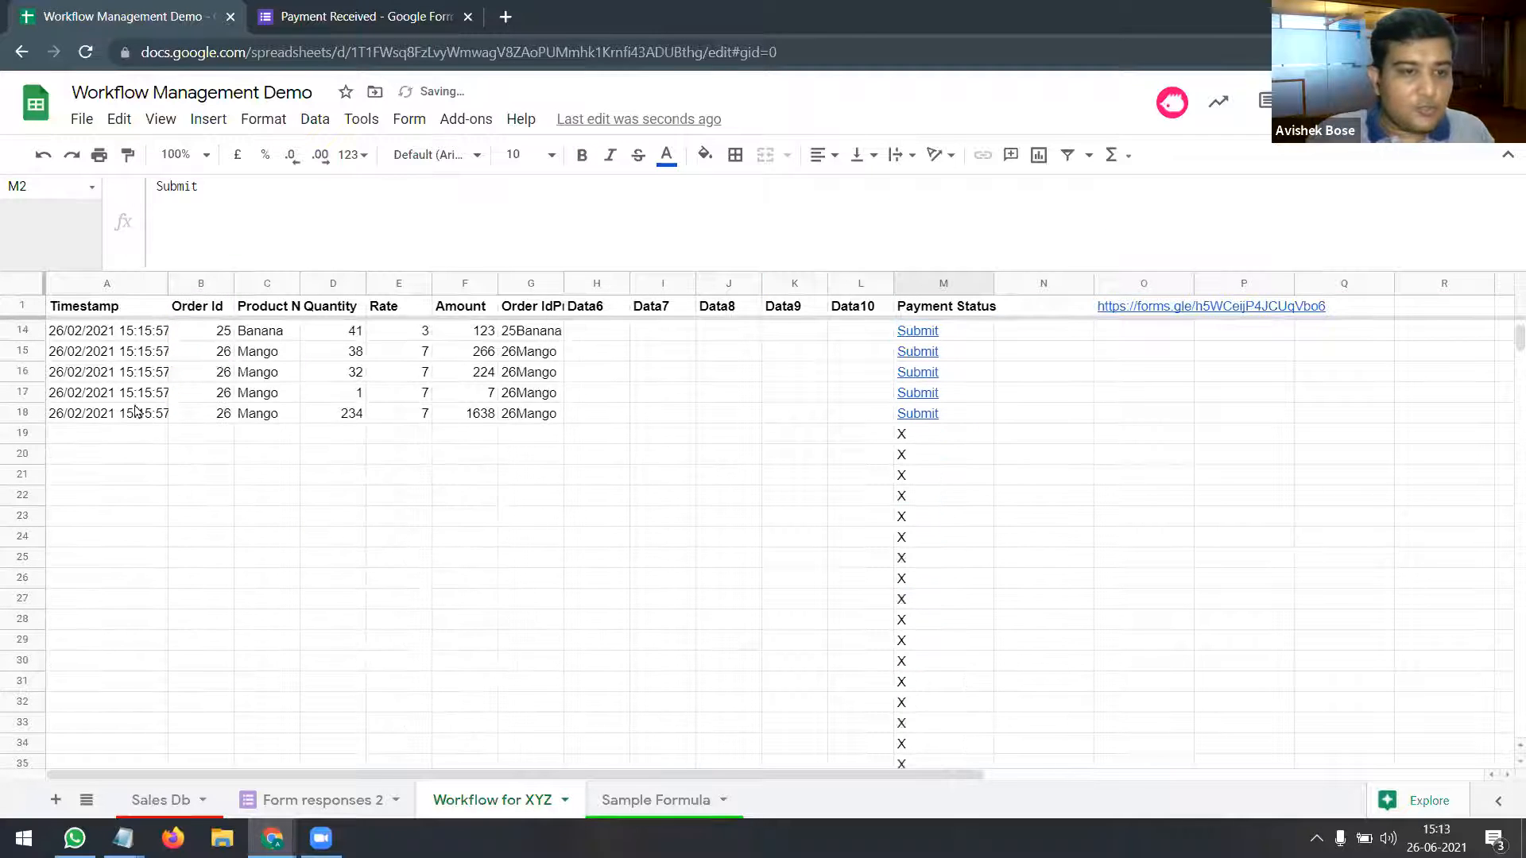
{"action": "left_click", "coordinate": [219, 436]}
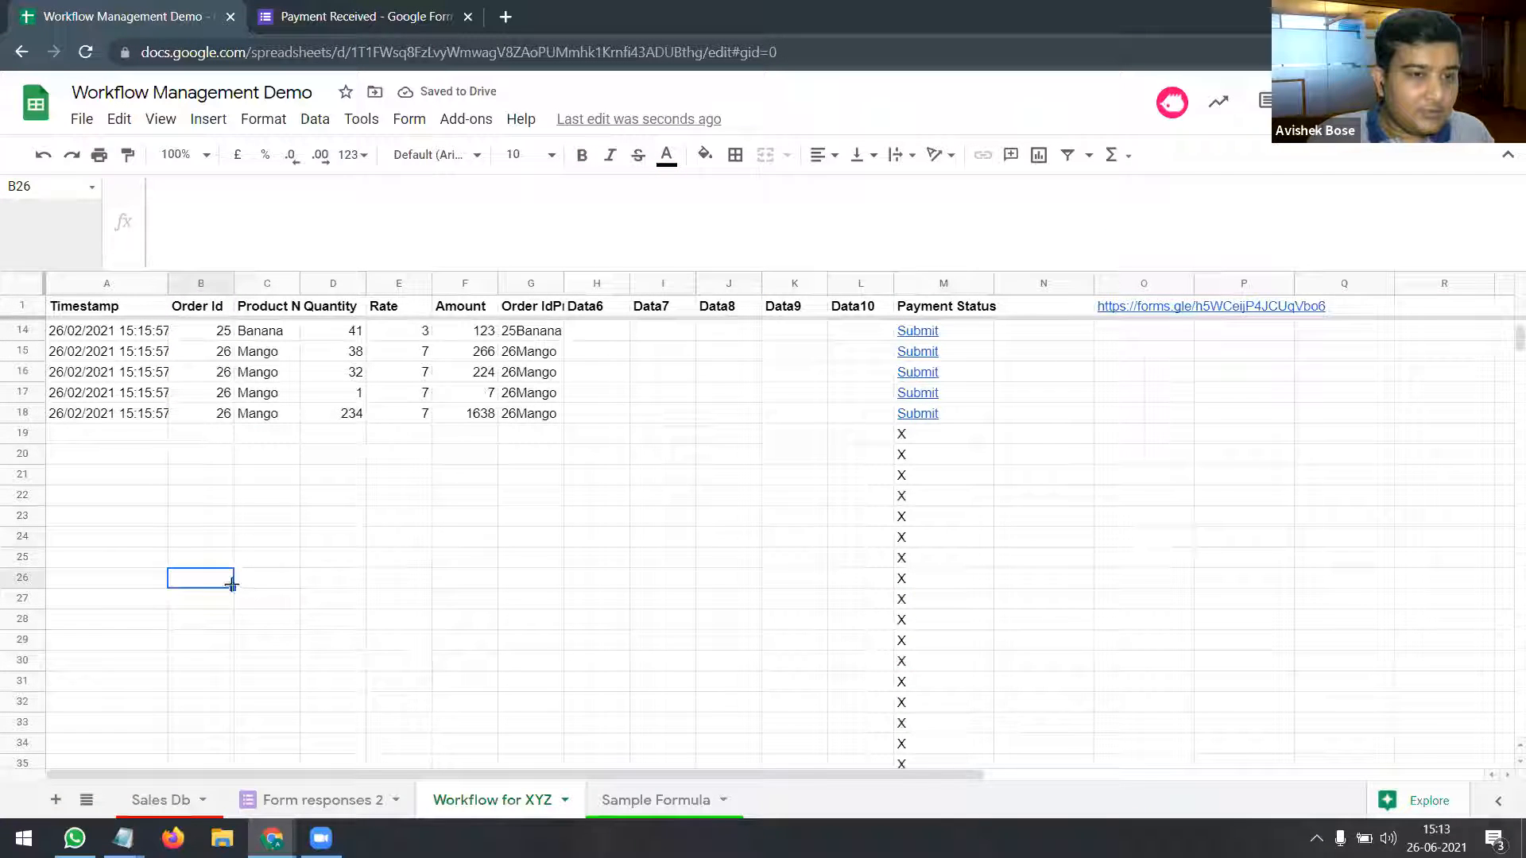
{"action": "left_click", "coordinate": [926, 441]}
{"action": "left_click", "coordinate": [925, 517]}
{"action": "left_click", "coordinate": [927, 642]}
{"action": "scroll", "coordinate": [927, 648], "scroll_direction": "up", "scroll_amount": 4}
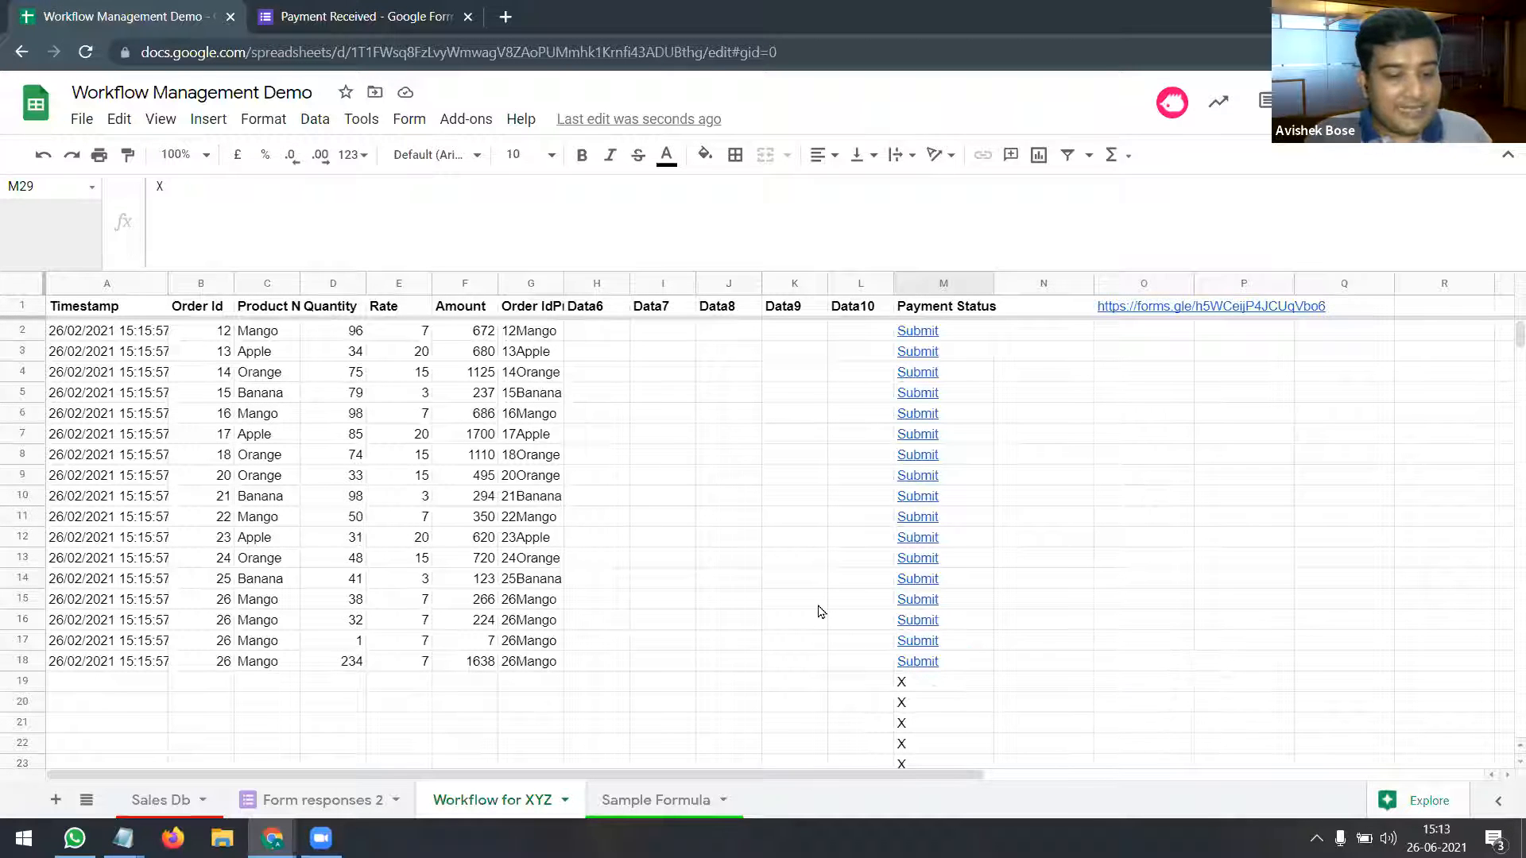
{"action": "key", "text": "ctrl+z"}
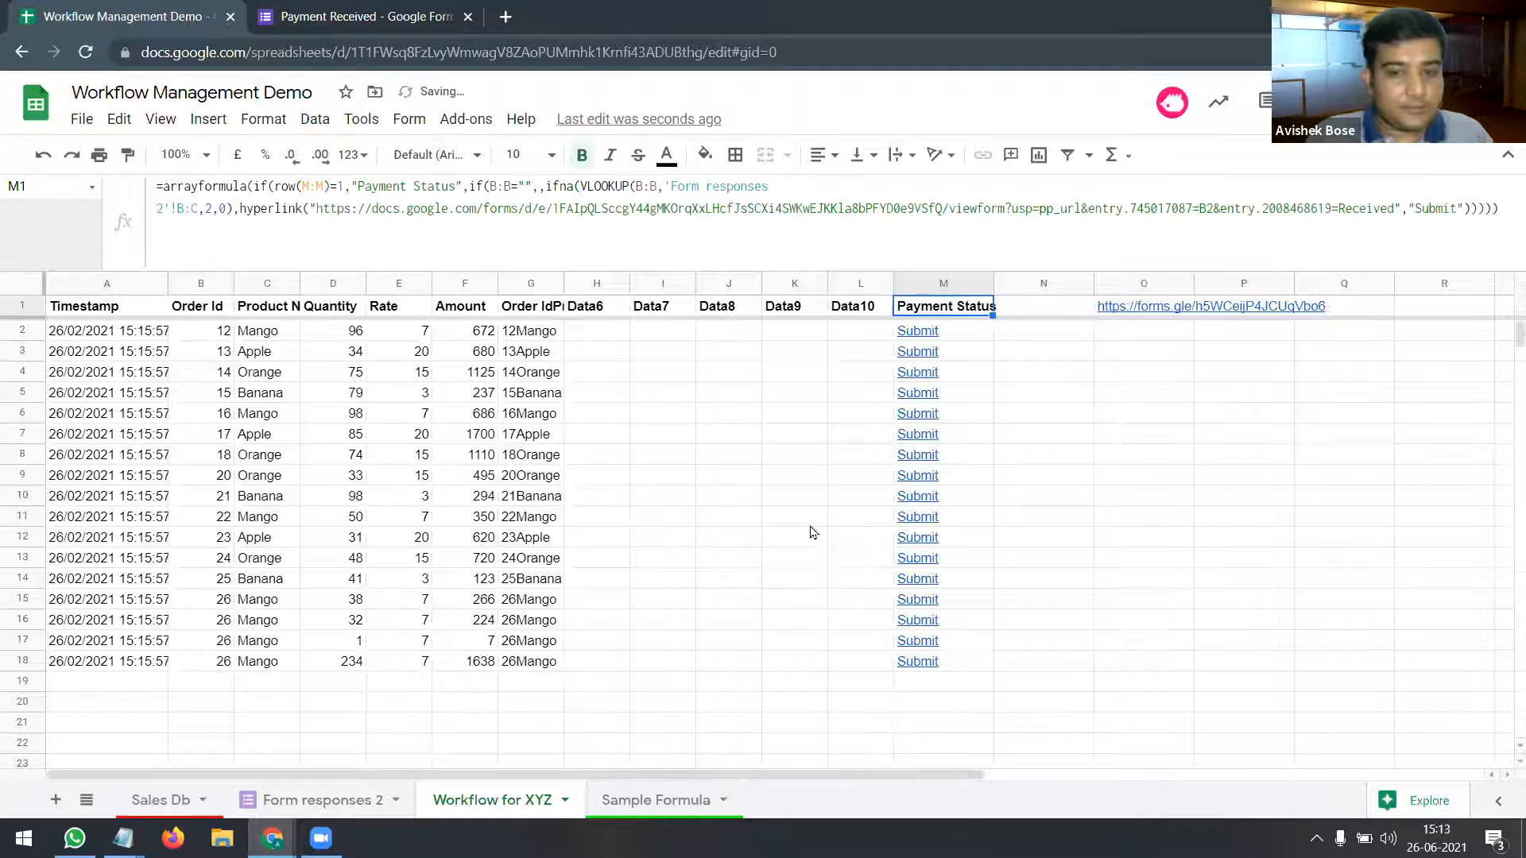
Step: Walk through A1's ARRAYFORMULA parts: if, ifna, VLOOKUP on Form responses 1, and hyperlink
{"action": "left_click", "coordinate": [629, 804]}
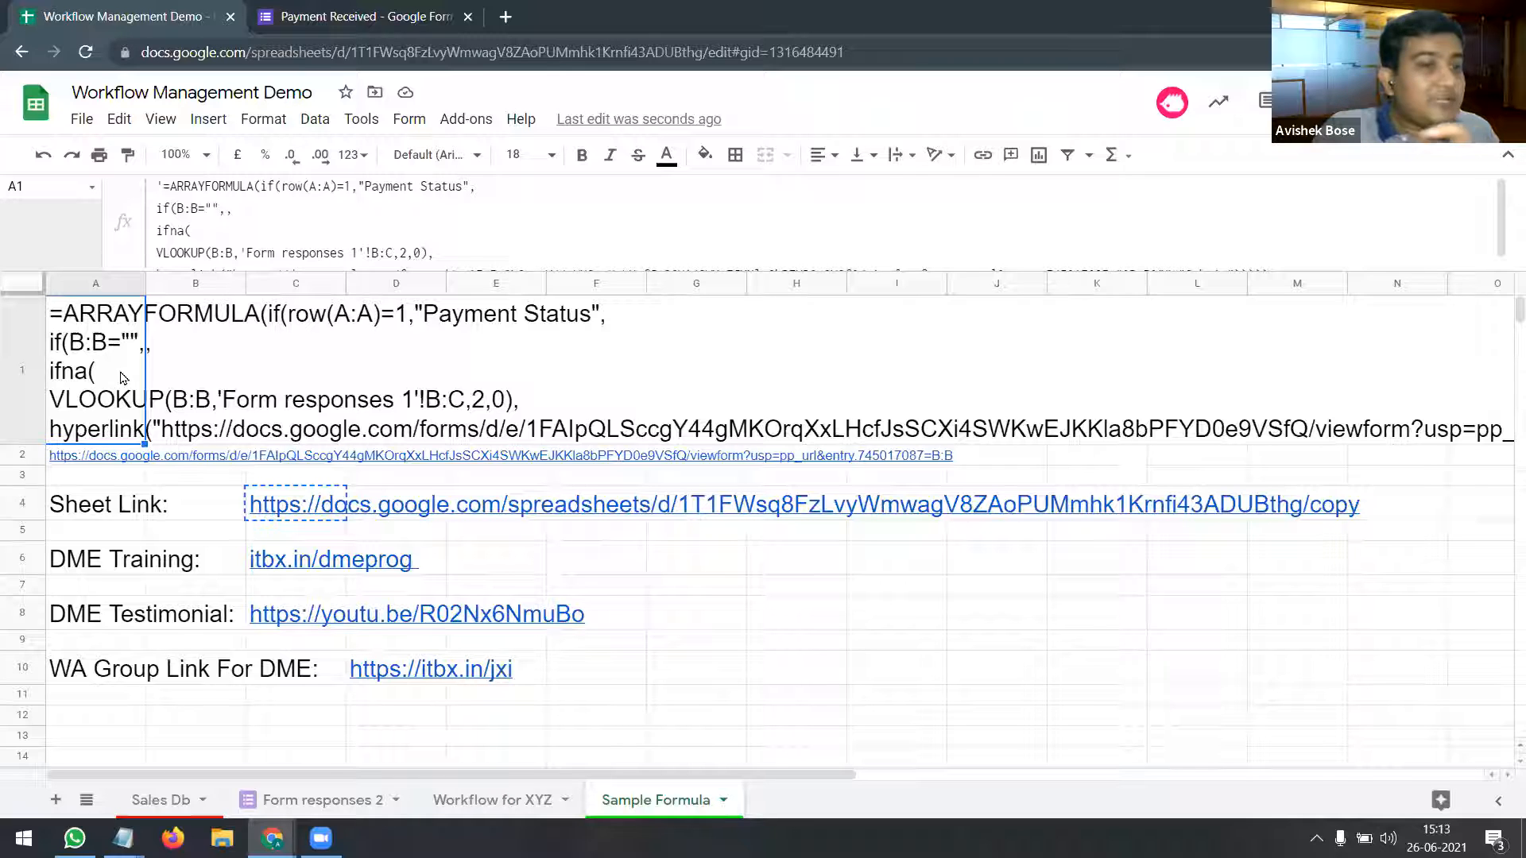
{"action": "triple_click", "coordinate": [57, 342]}
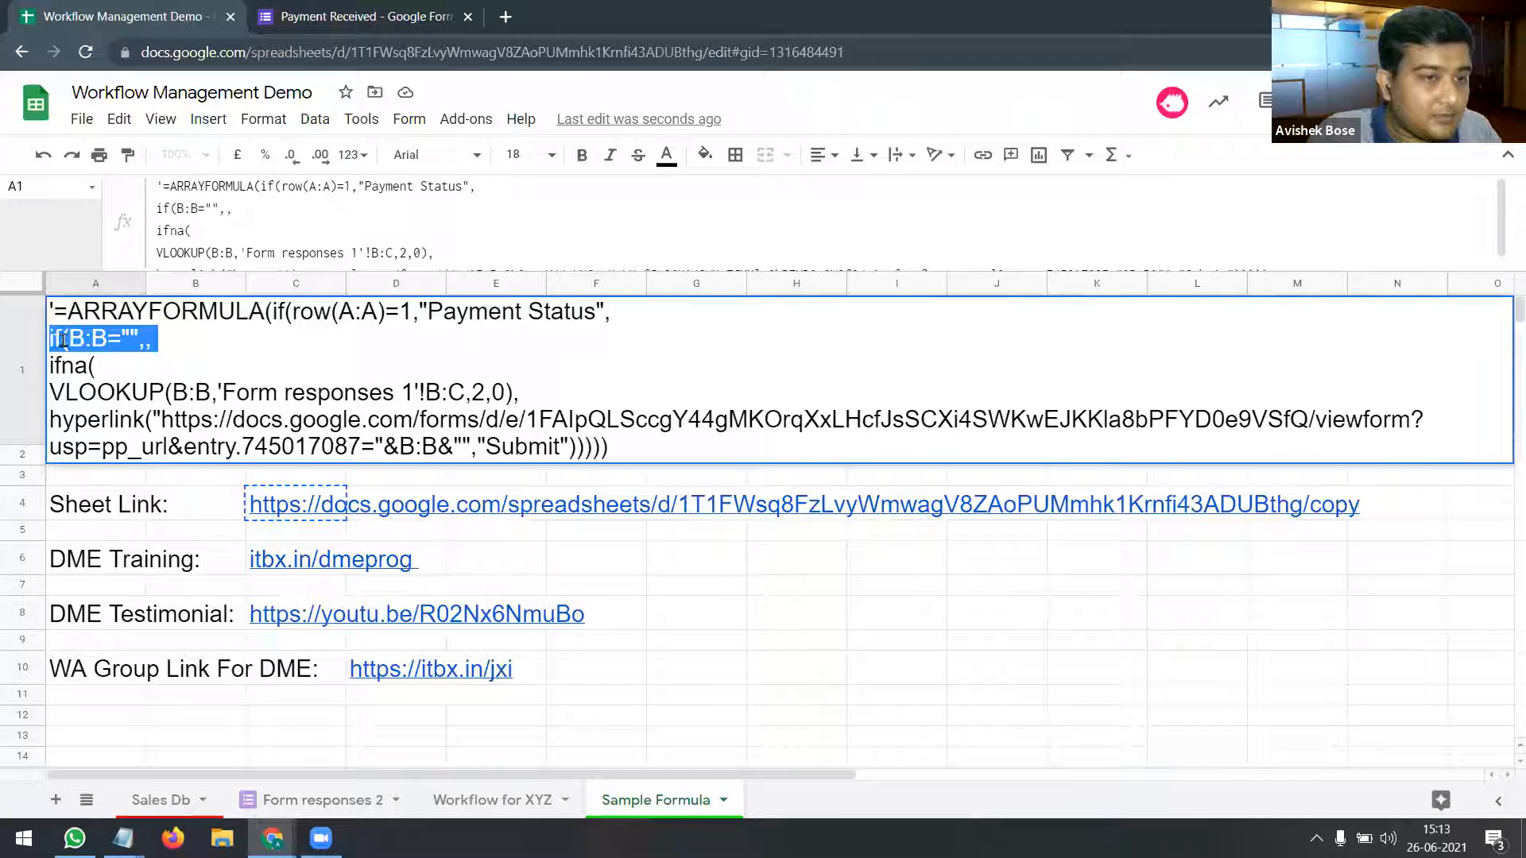
{"action": "left_click", "coordinate": [93, 367]}
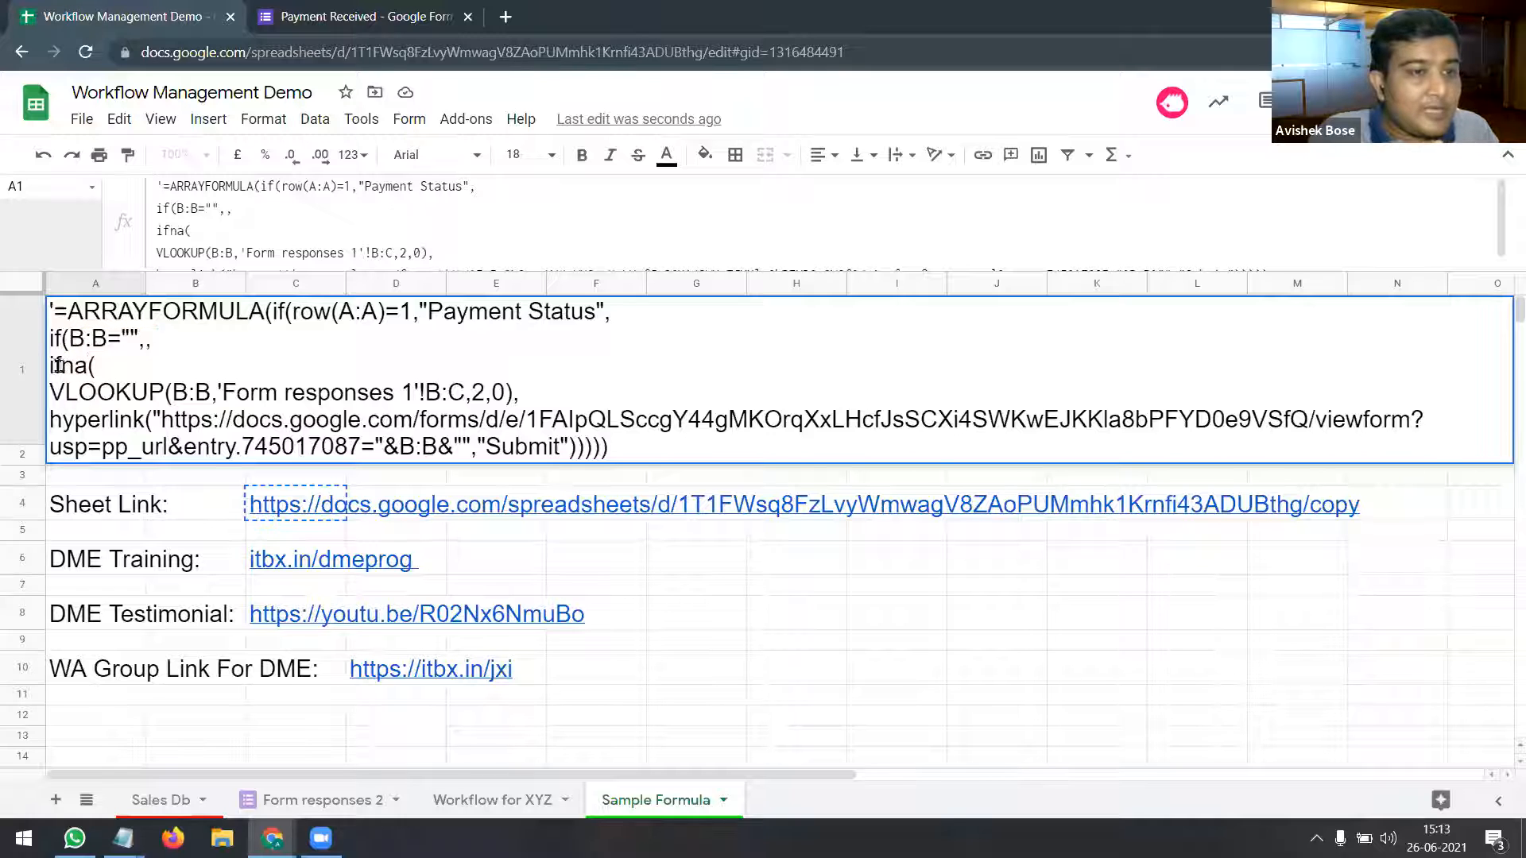
{"action": "left_click_drag", "start_coordinate": [50, 365], "coordinate": [95, 367]}
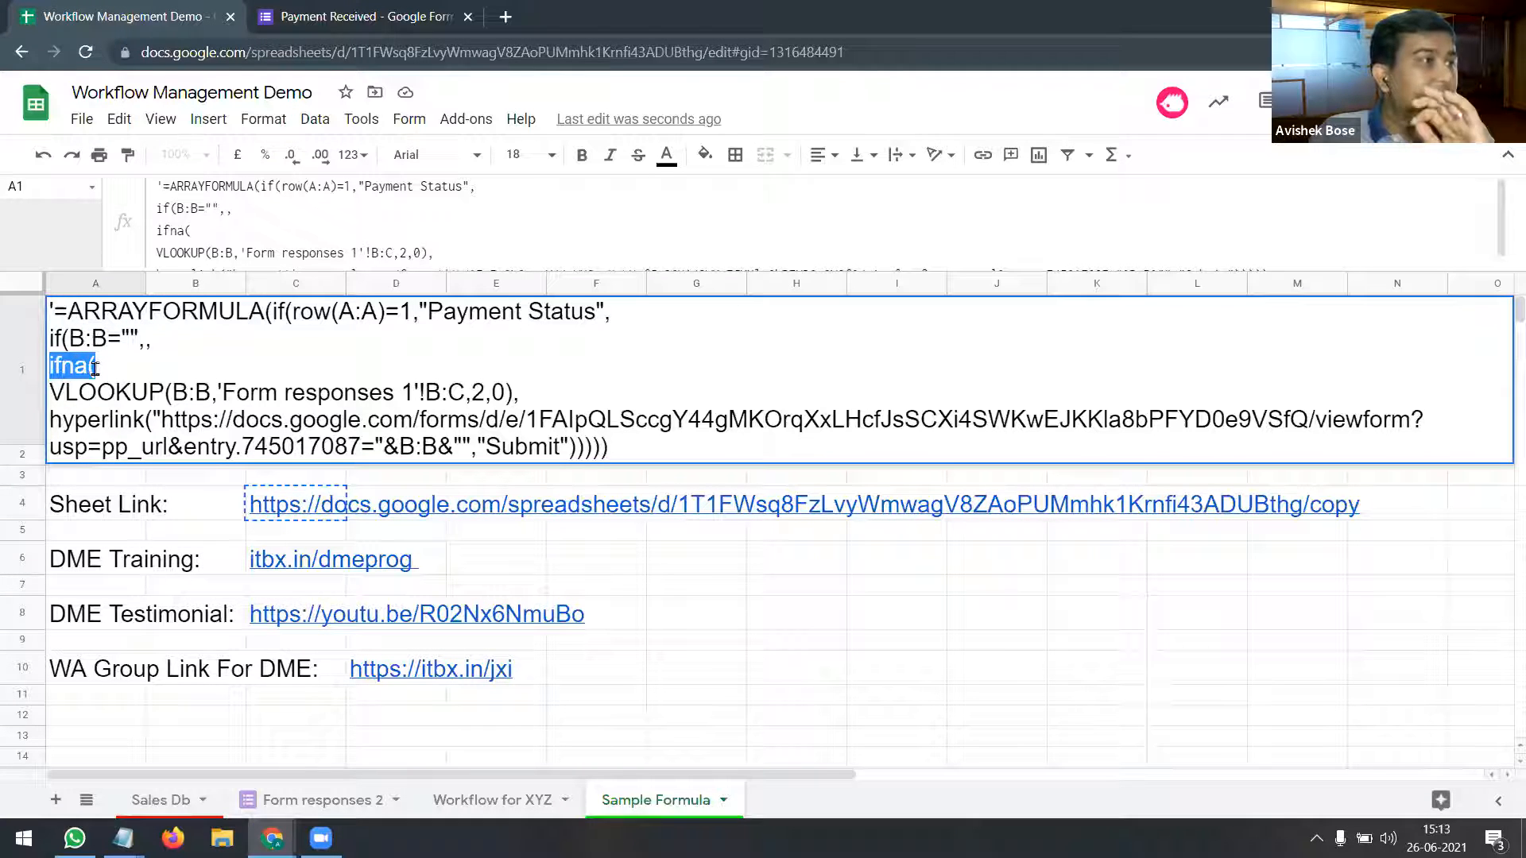
{"action": "left_click", "coordinate": [50, 391]}
{"action": "left_click_drag", "start_coordinate": [51, 392], "coordinate": [512, 391]}
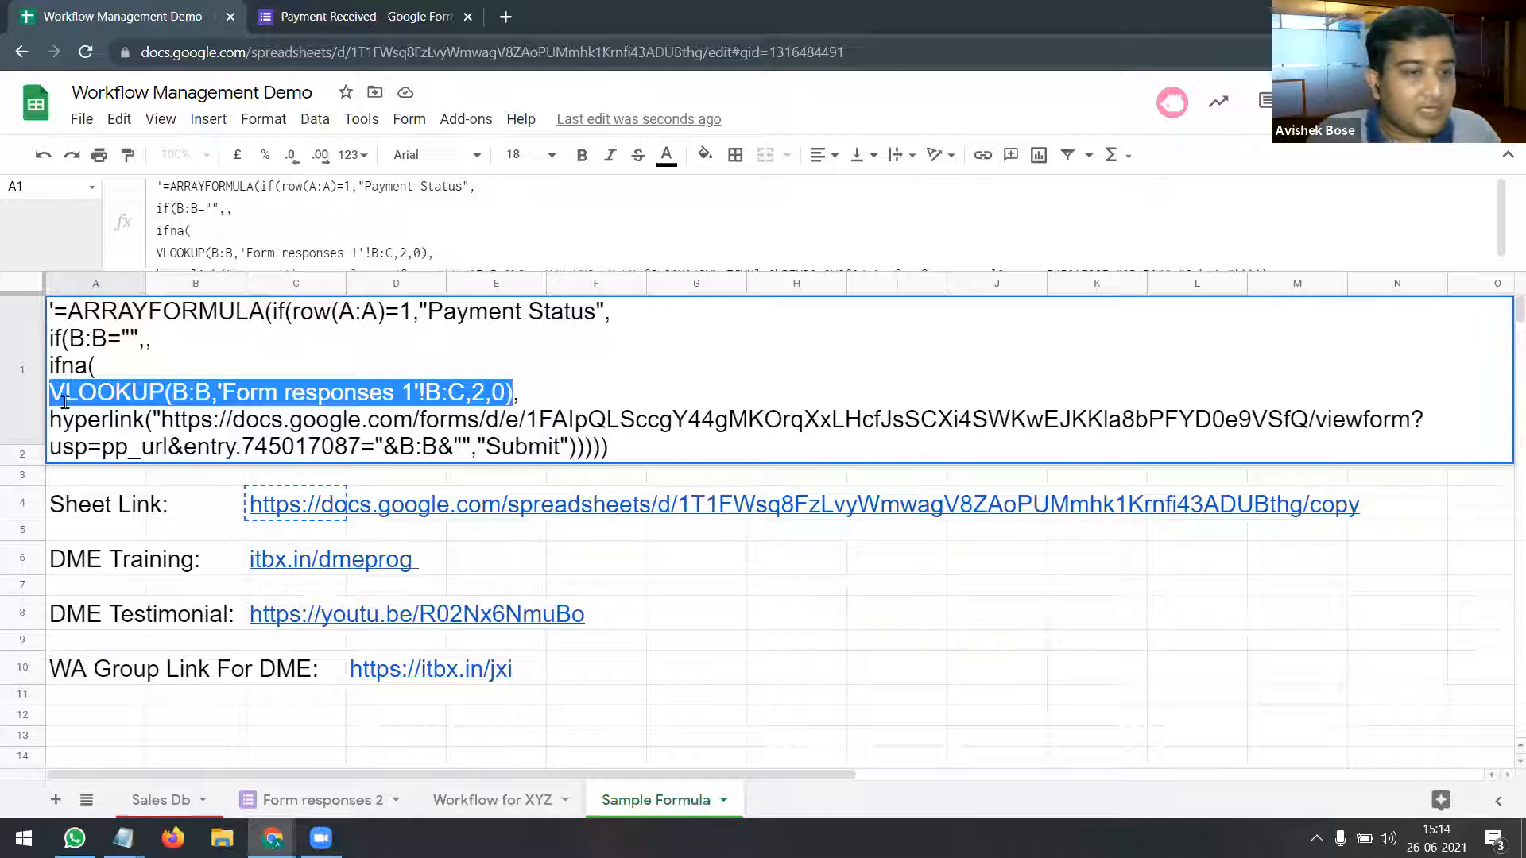
{"action": "left_click_drag", "start_coordinate": [50, 419], "coordinate": [578, 449]}
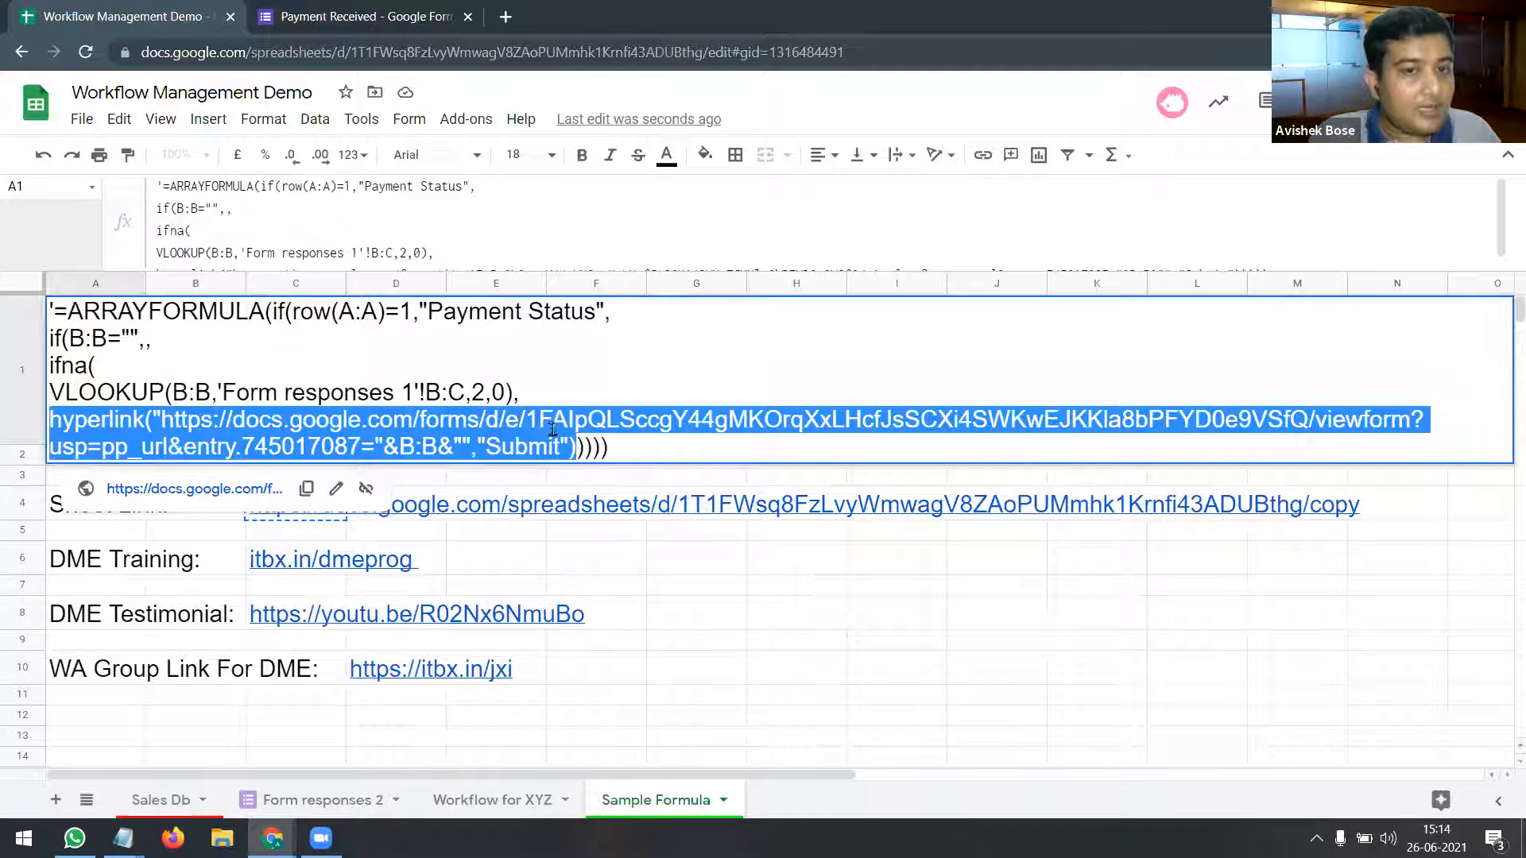
{"action": "left_click", "coordinate": [519, 395]}
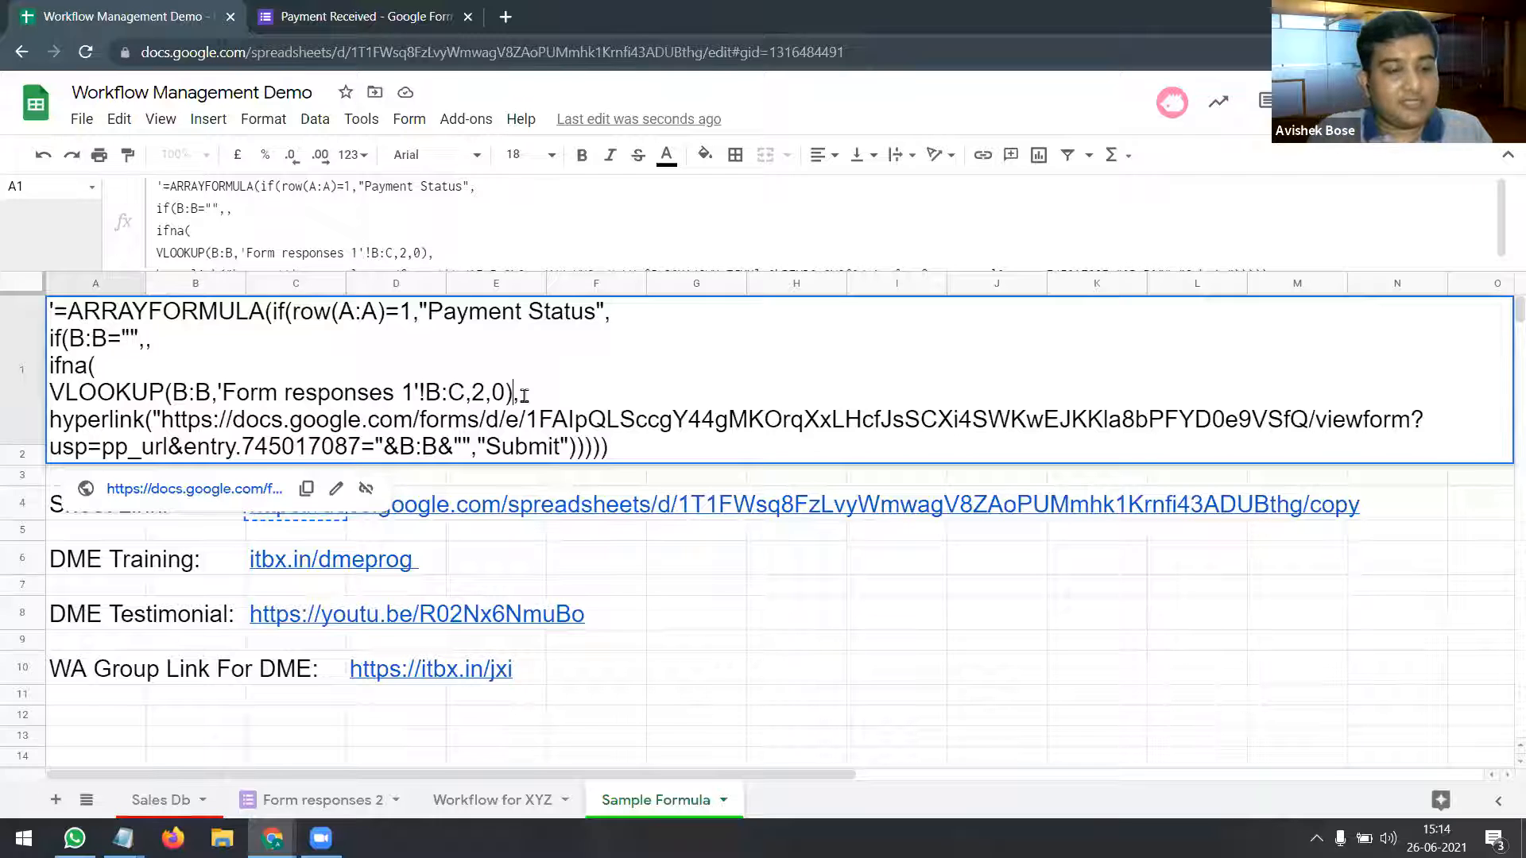
{"action": "key", "text": "Escape"}
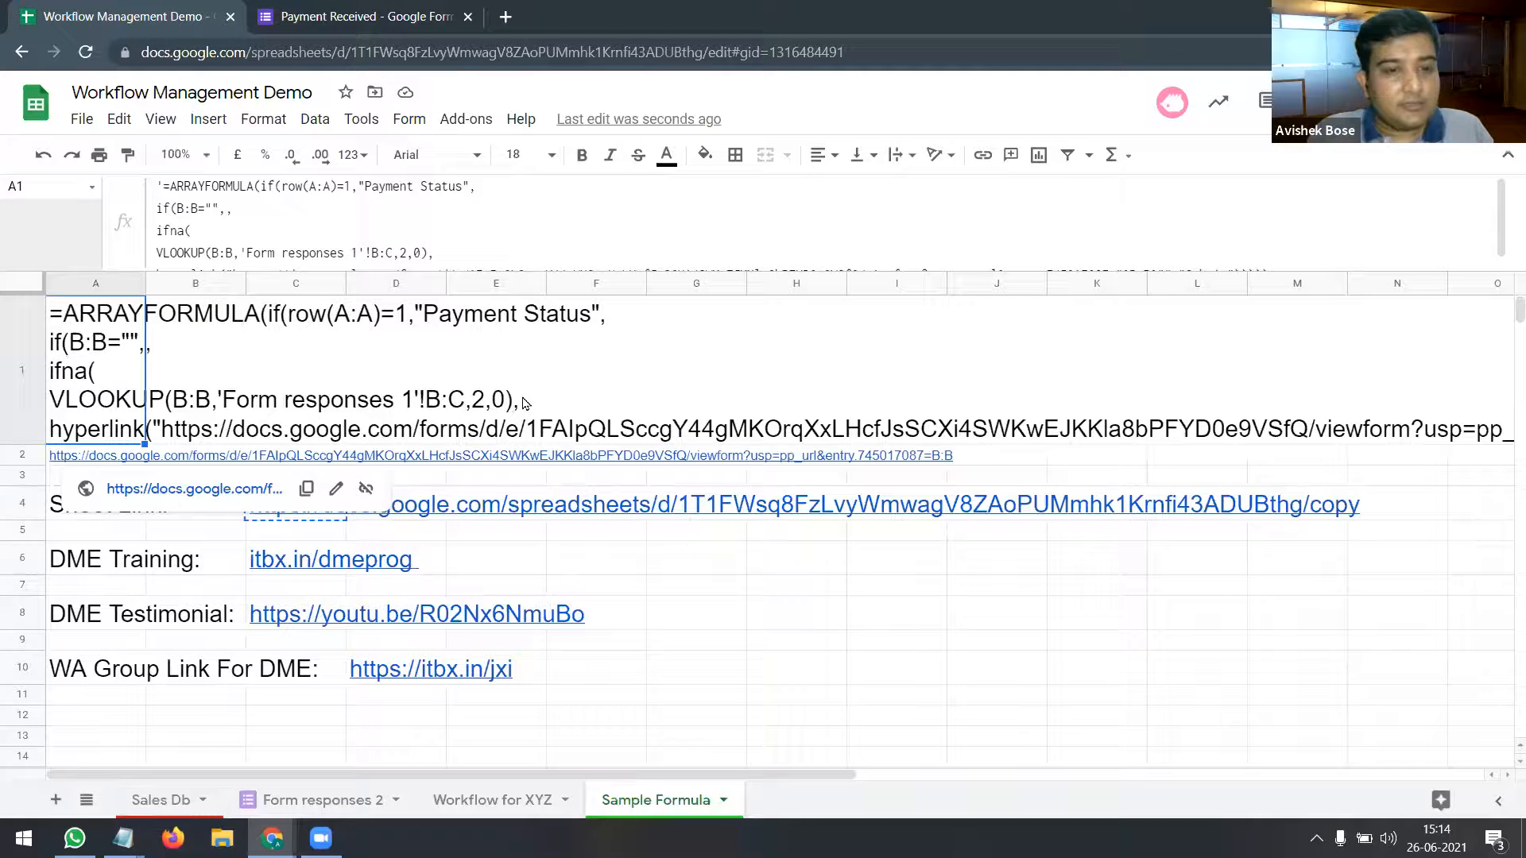
Step: Reselect the sample formula in A1 and cancel the pending copy
{"action": "left_click", "coordinate": [657, 621]}
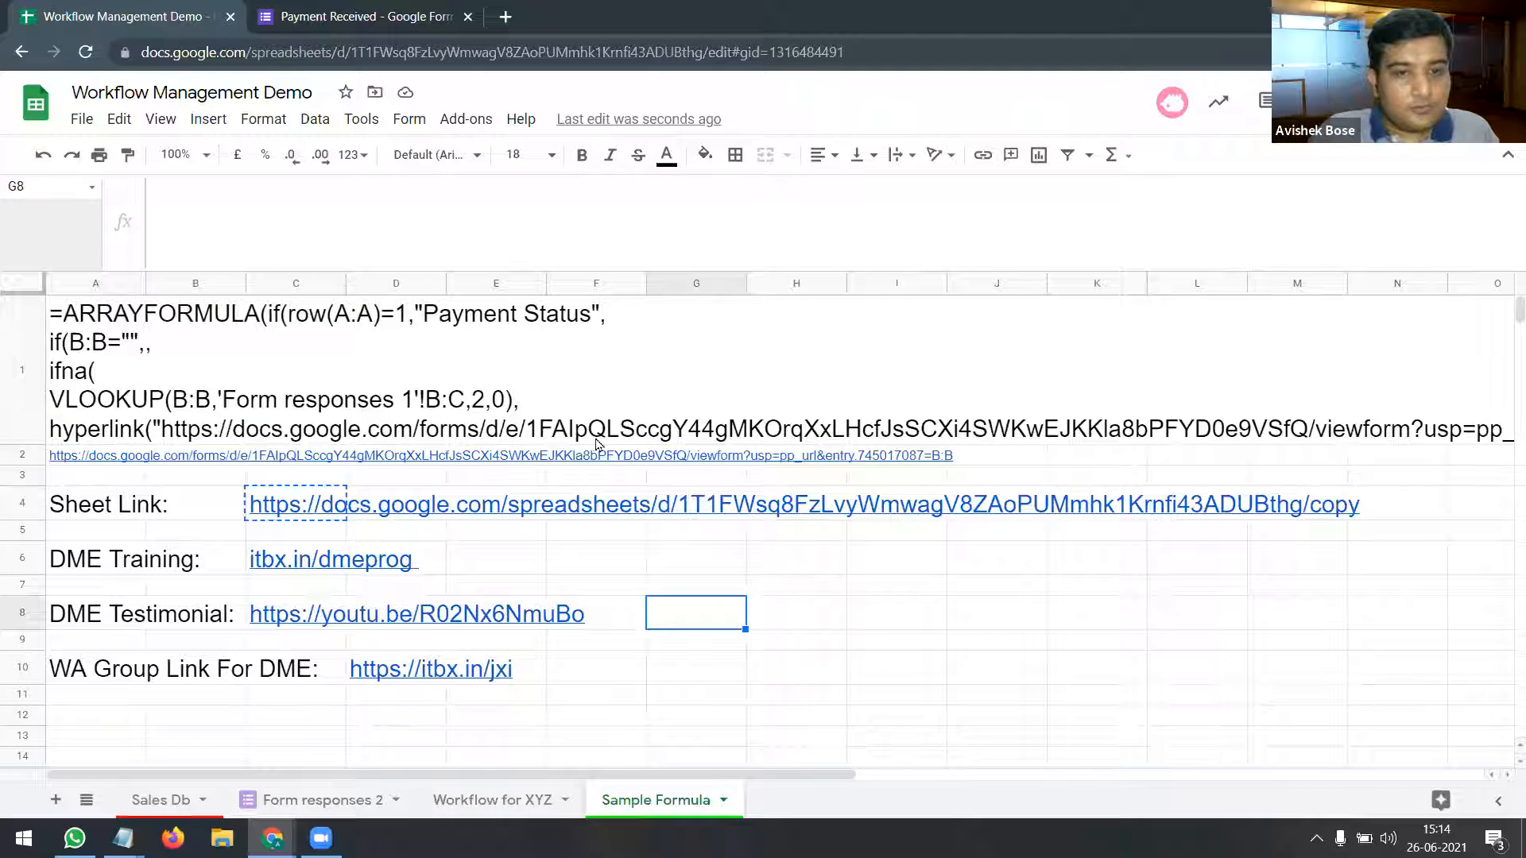
{"action": "left_click", "coordinate": [866, 614]}
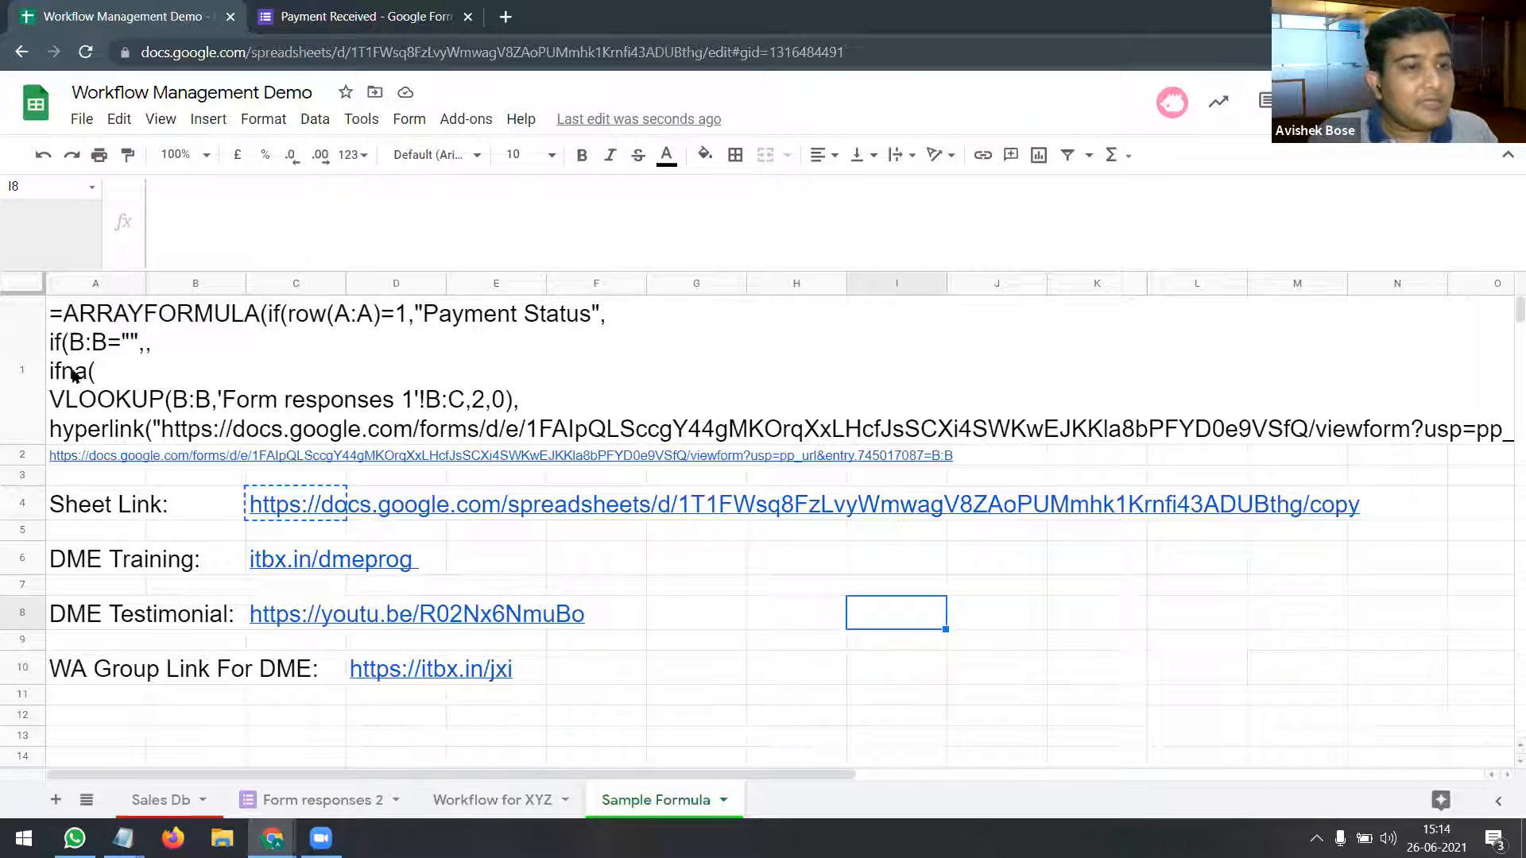
{"action": "left_click", "coordinate": [97, 375]}
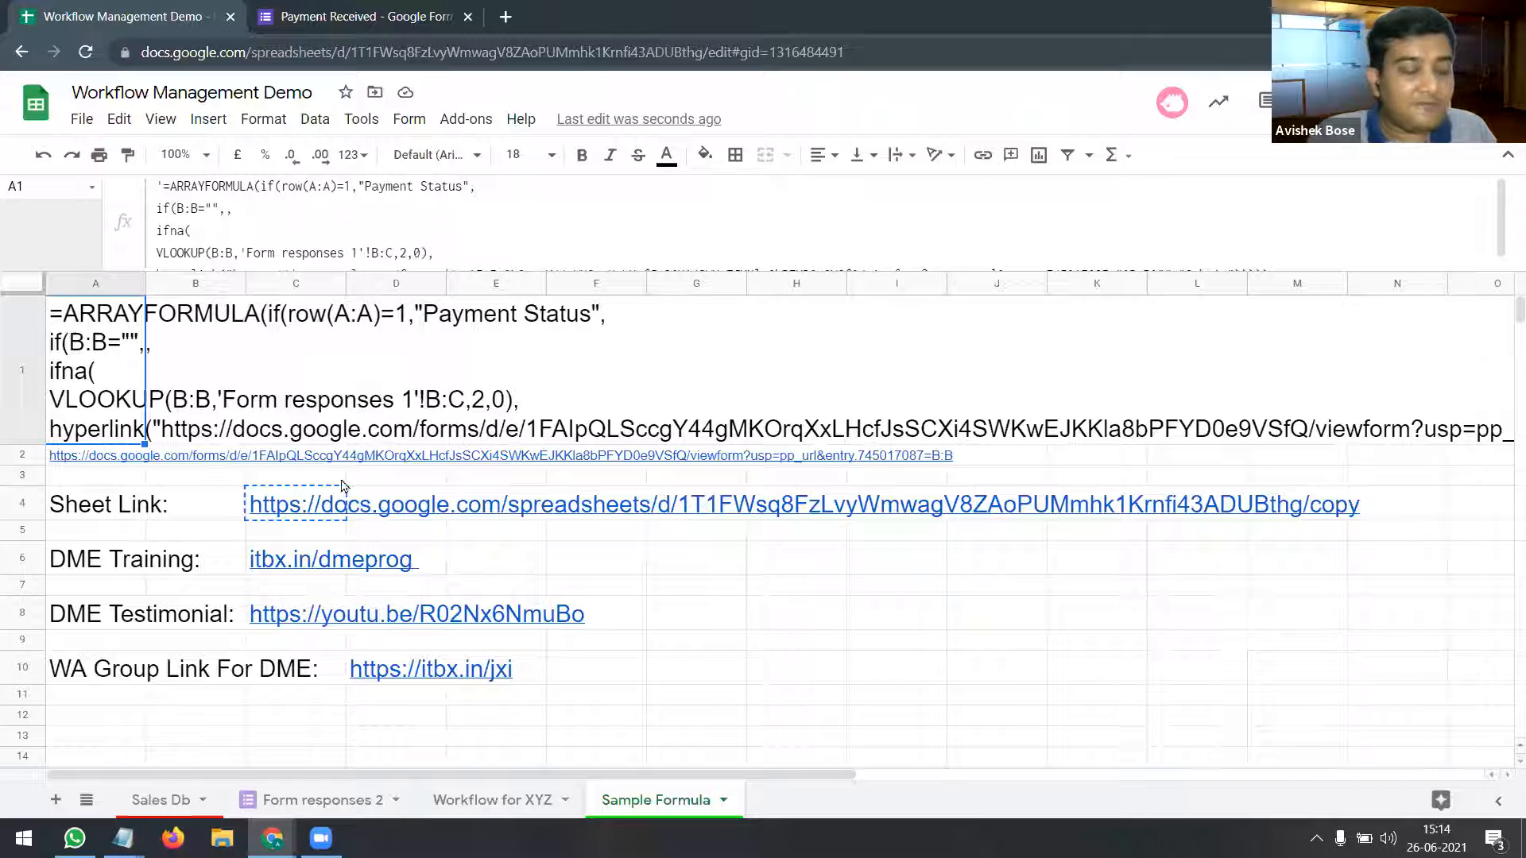
{"action": "key", "text": "Escape"}
Step: Enter =HYPERLINK("drive.google.com") in cell J6
{"action": "left_click", "coordinate": [836, 570]}
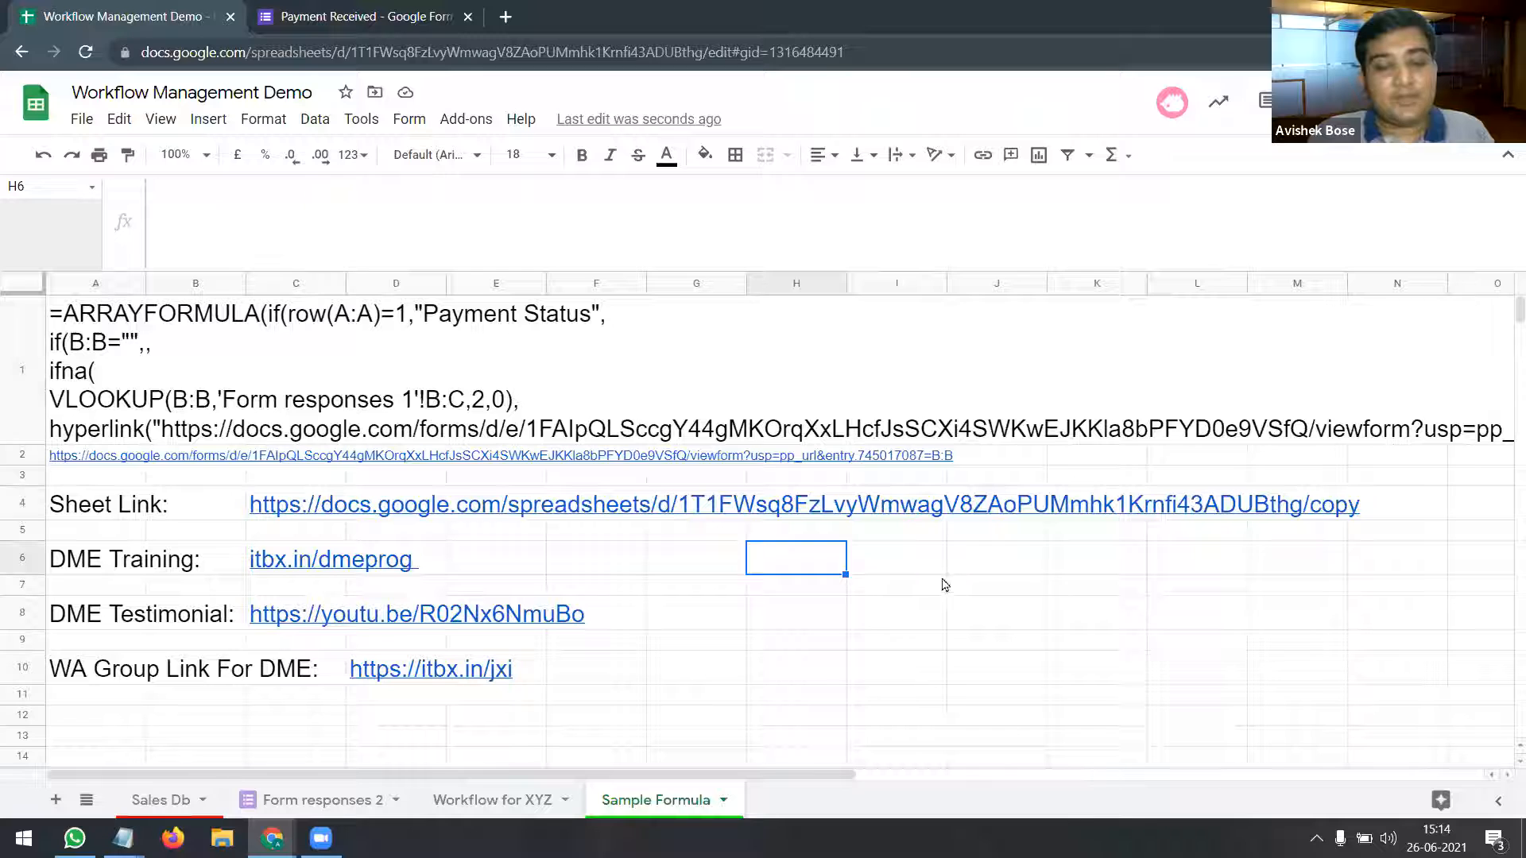
{"action": "left_click", "coordinate": [1022, 566]}
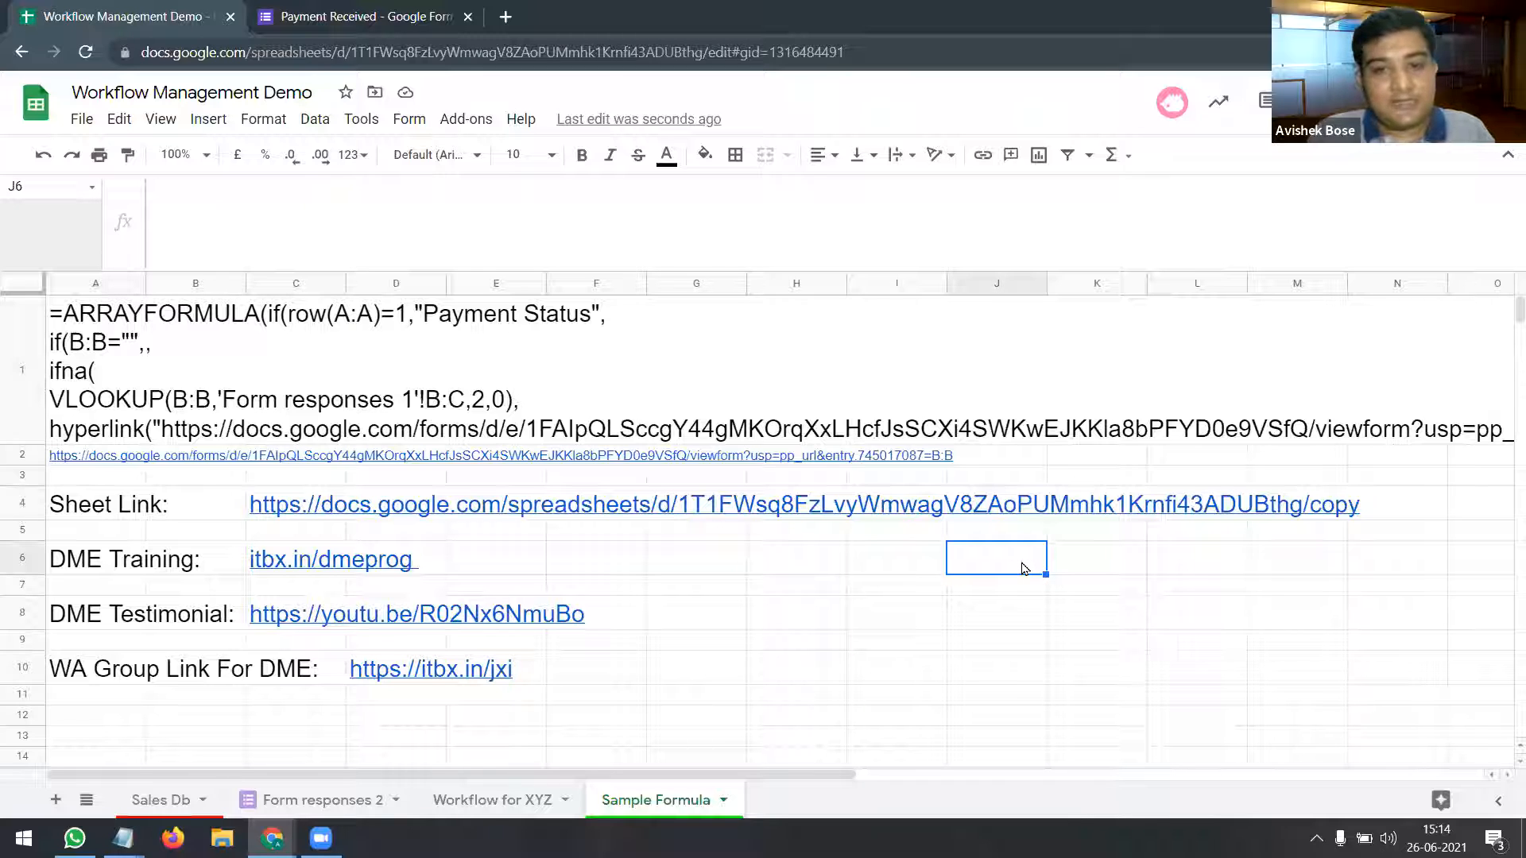
{"action": "type", "text": "="}
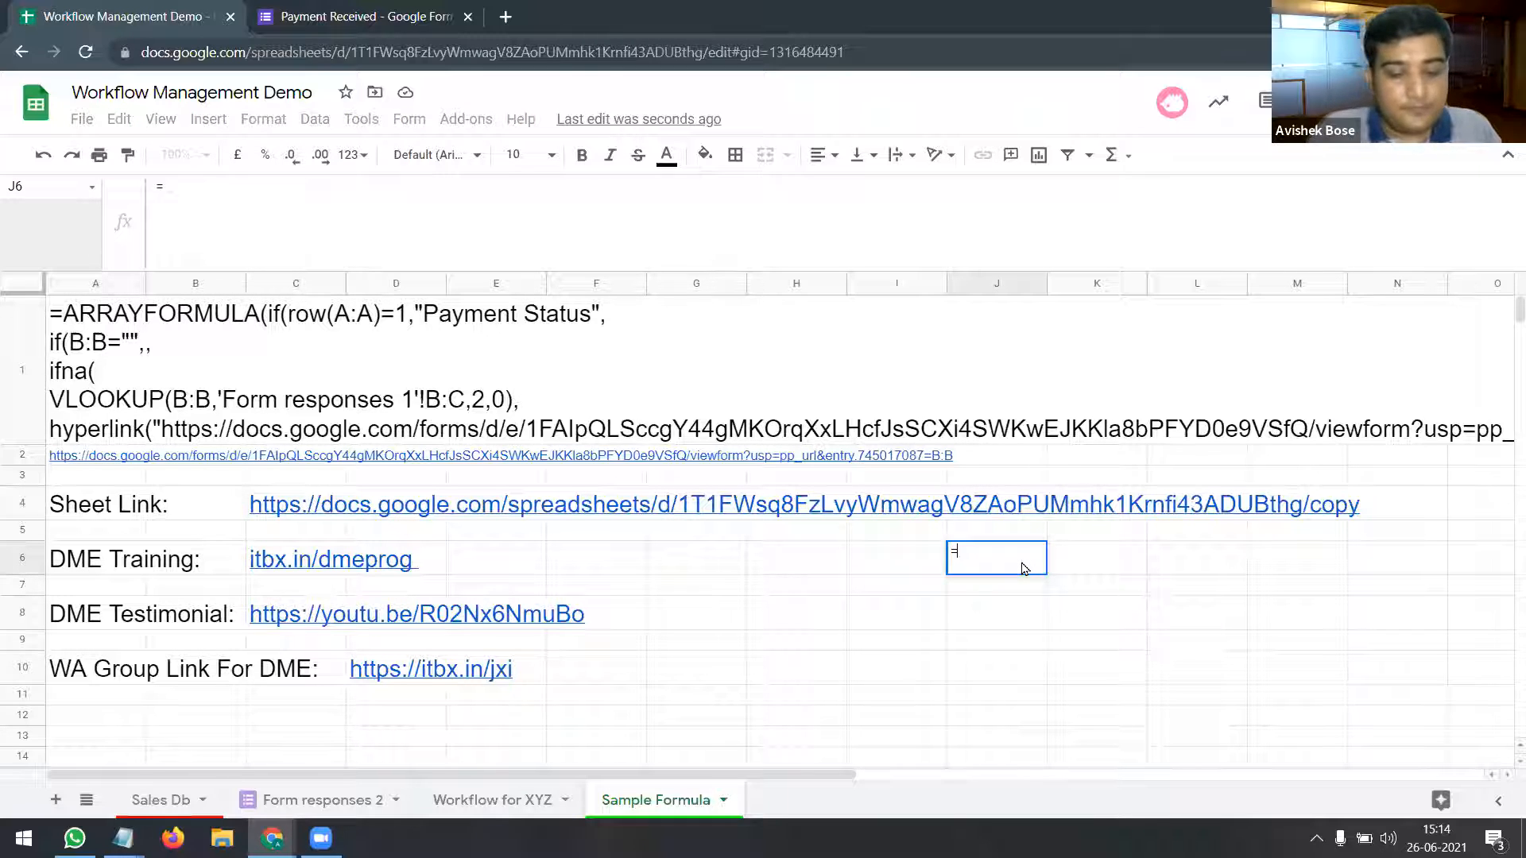
{"action": "type", "text": "hyp"}
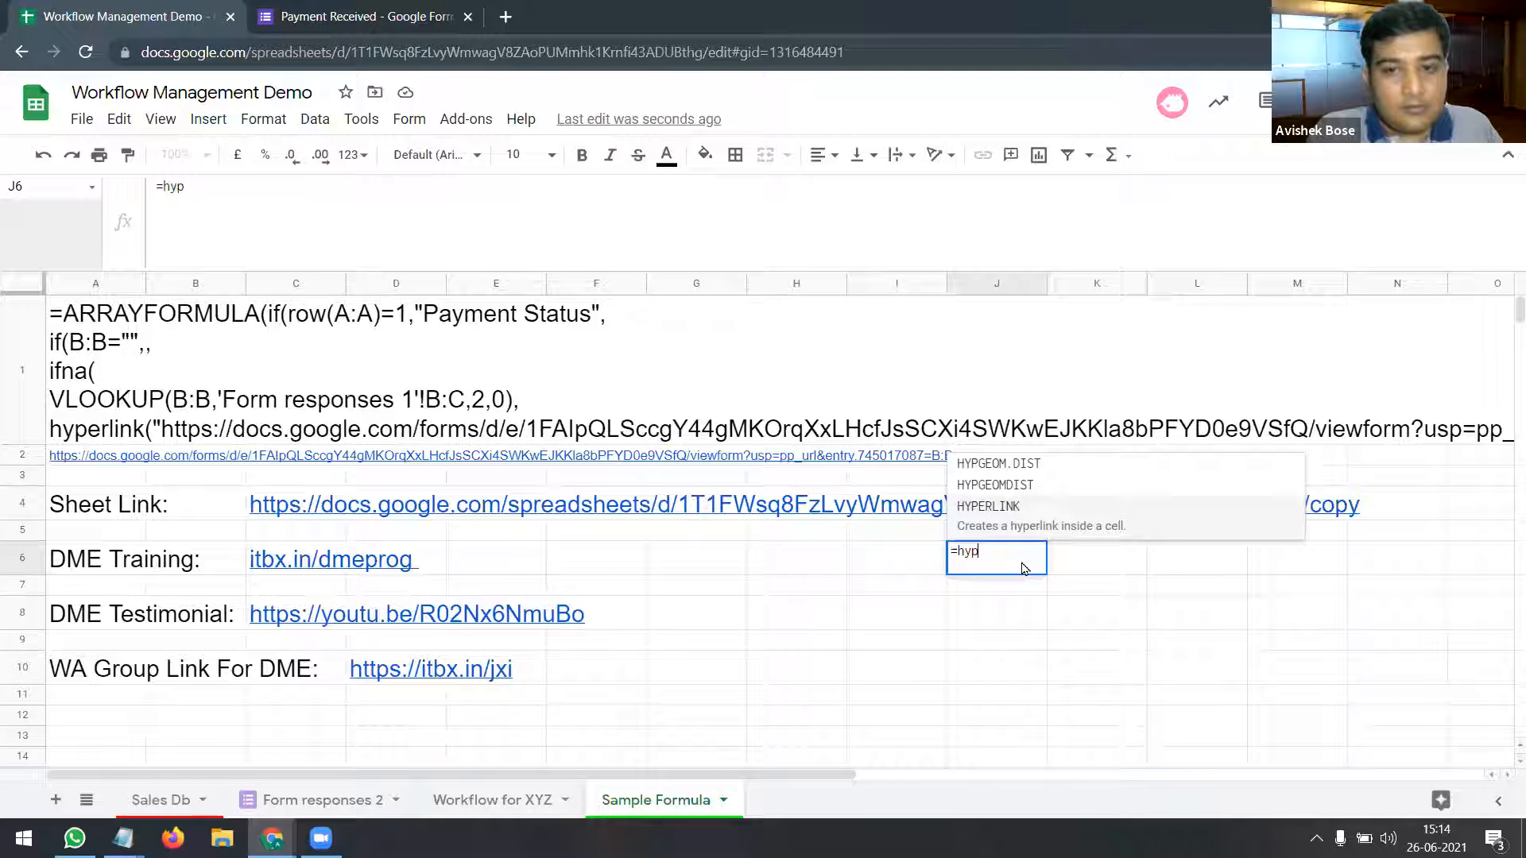
{"action": "key", "text": "Tab"}
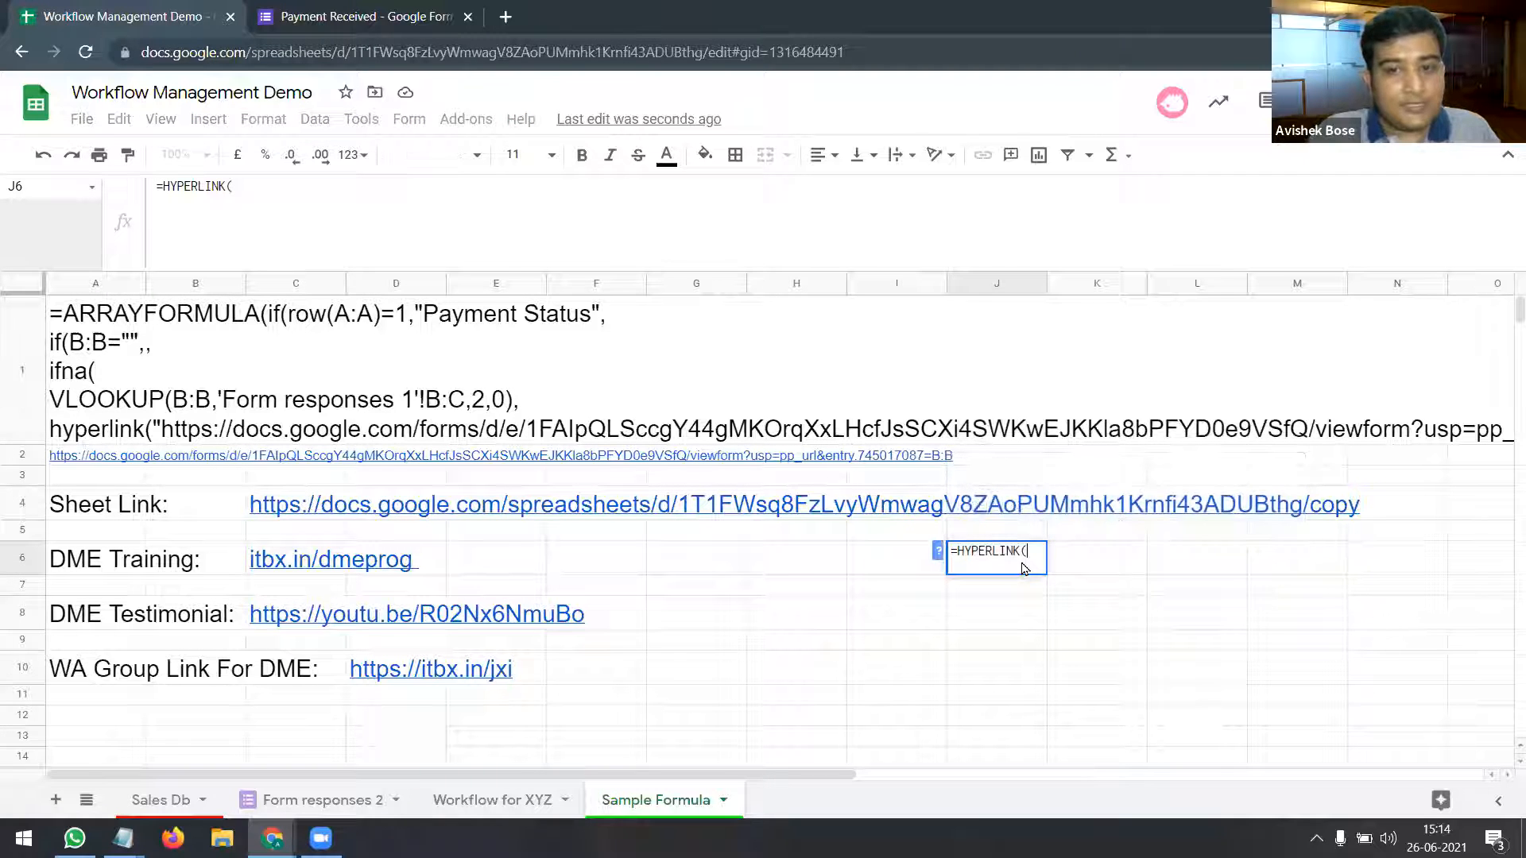
{"action": "type", "text": "\""}
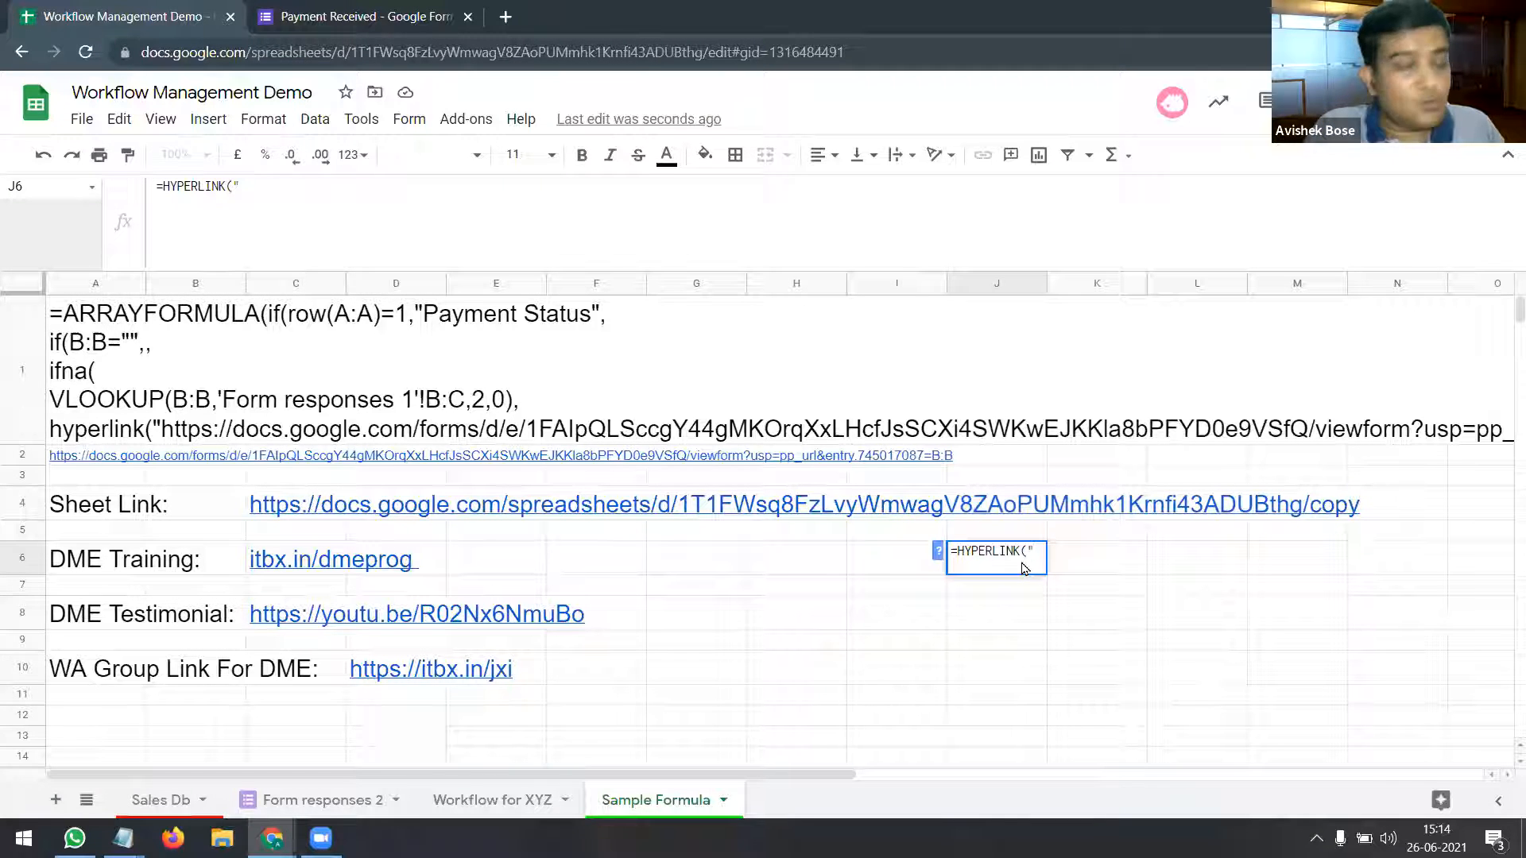
{"action": "type", "text": "dr"}
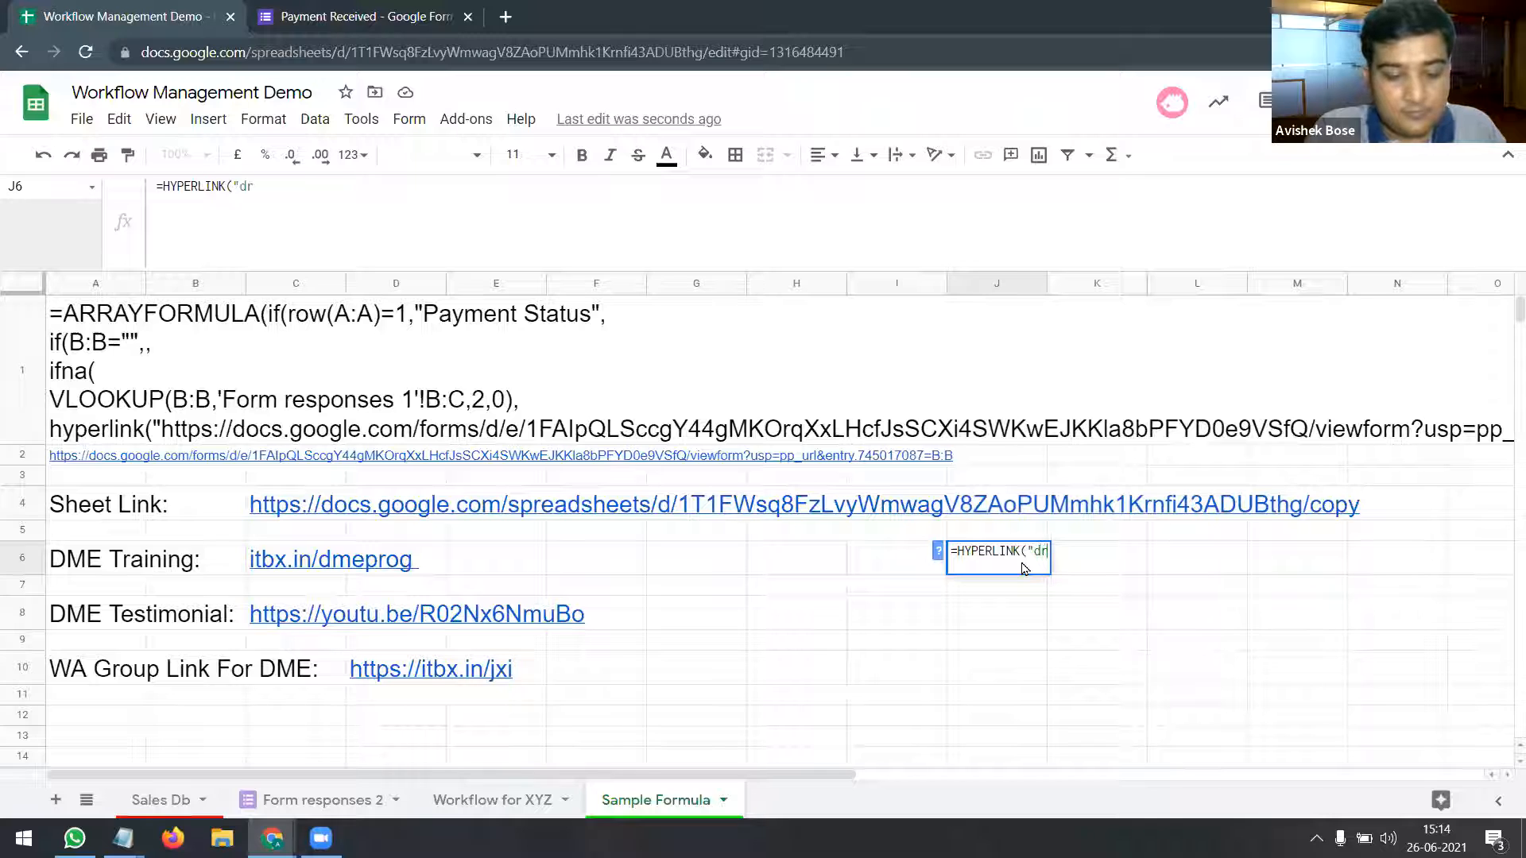
{"action": "type", "text": "ive.google.com"}
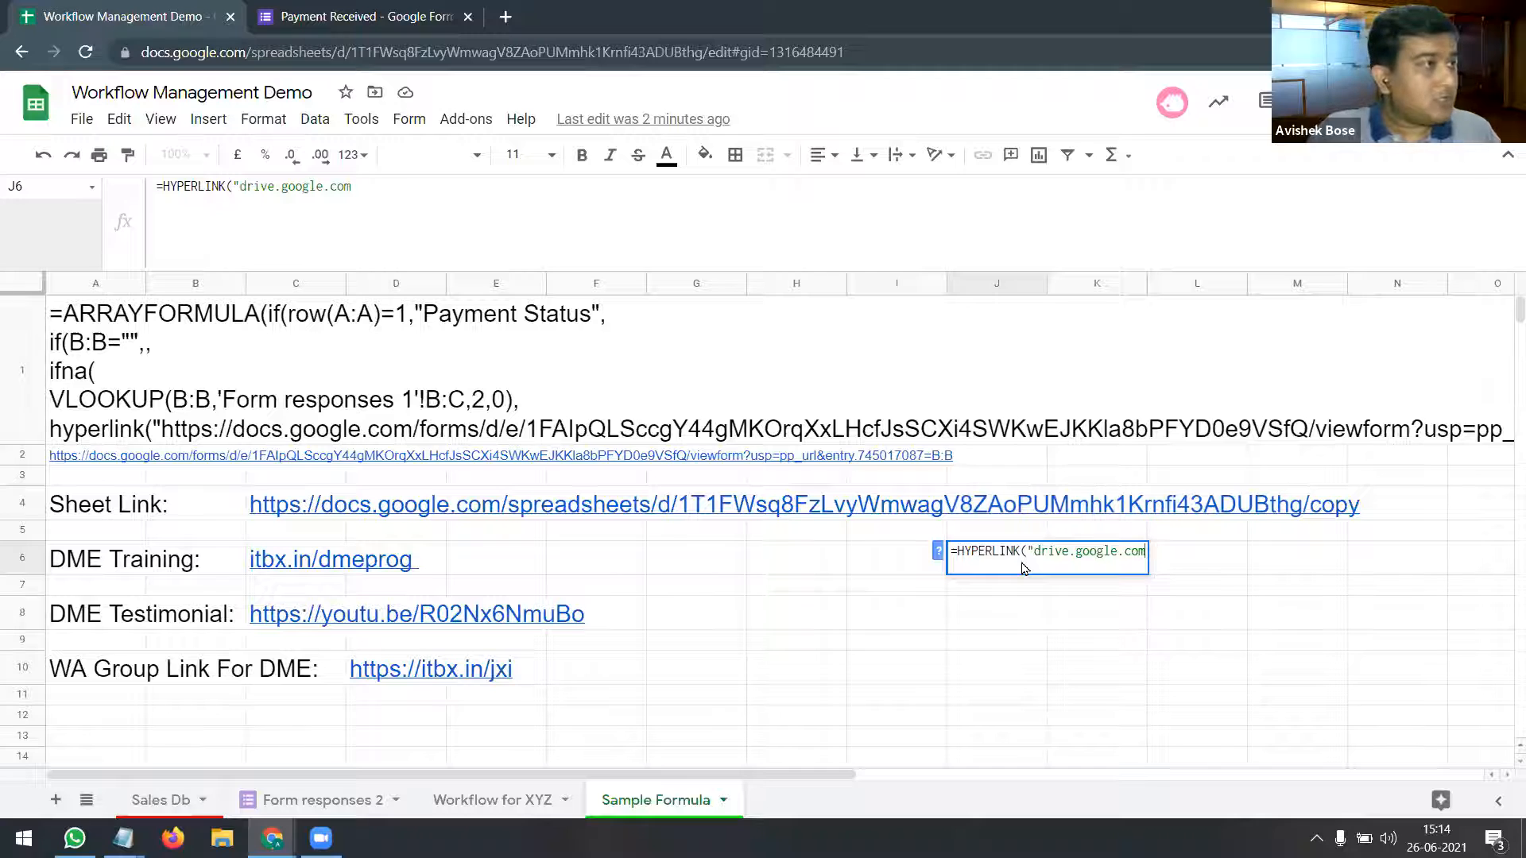
{"action": "type", "text": "\""}
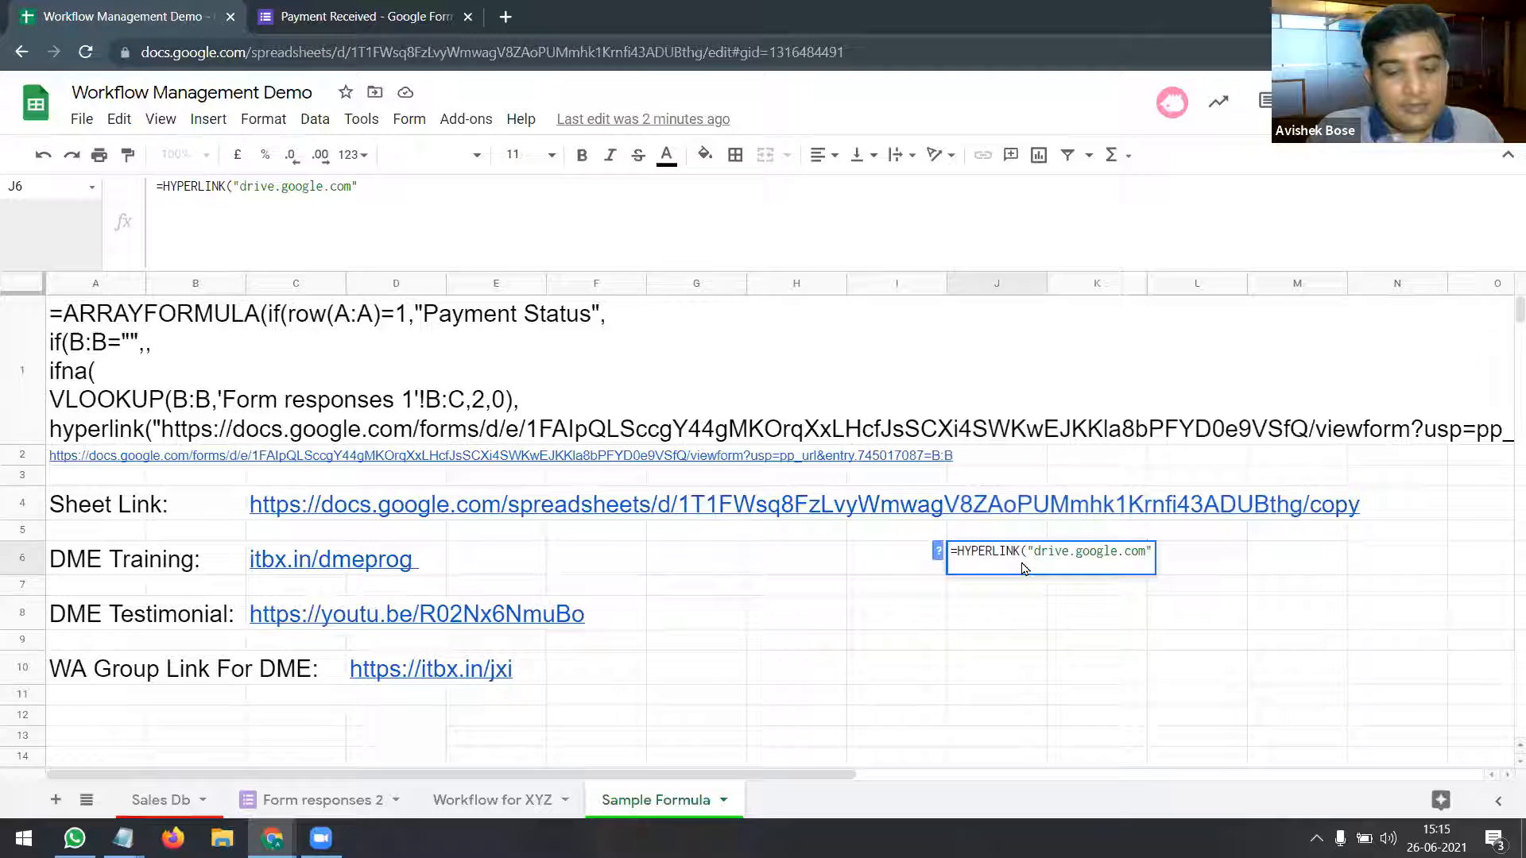
{"action": "type", "text": ")"}
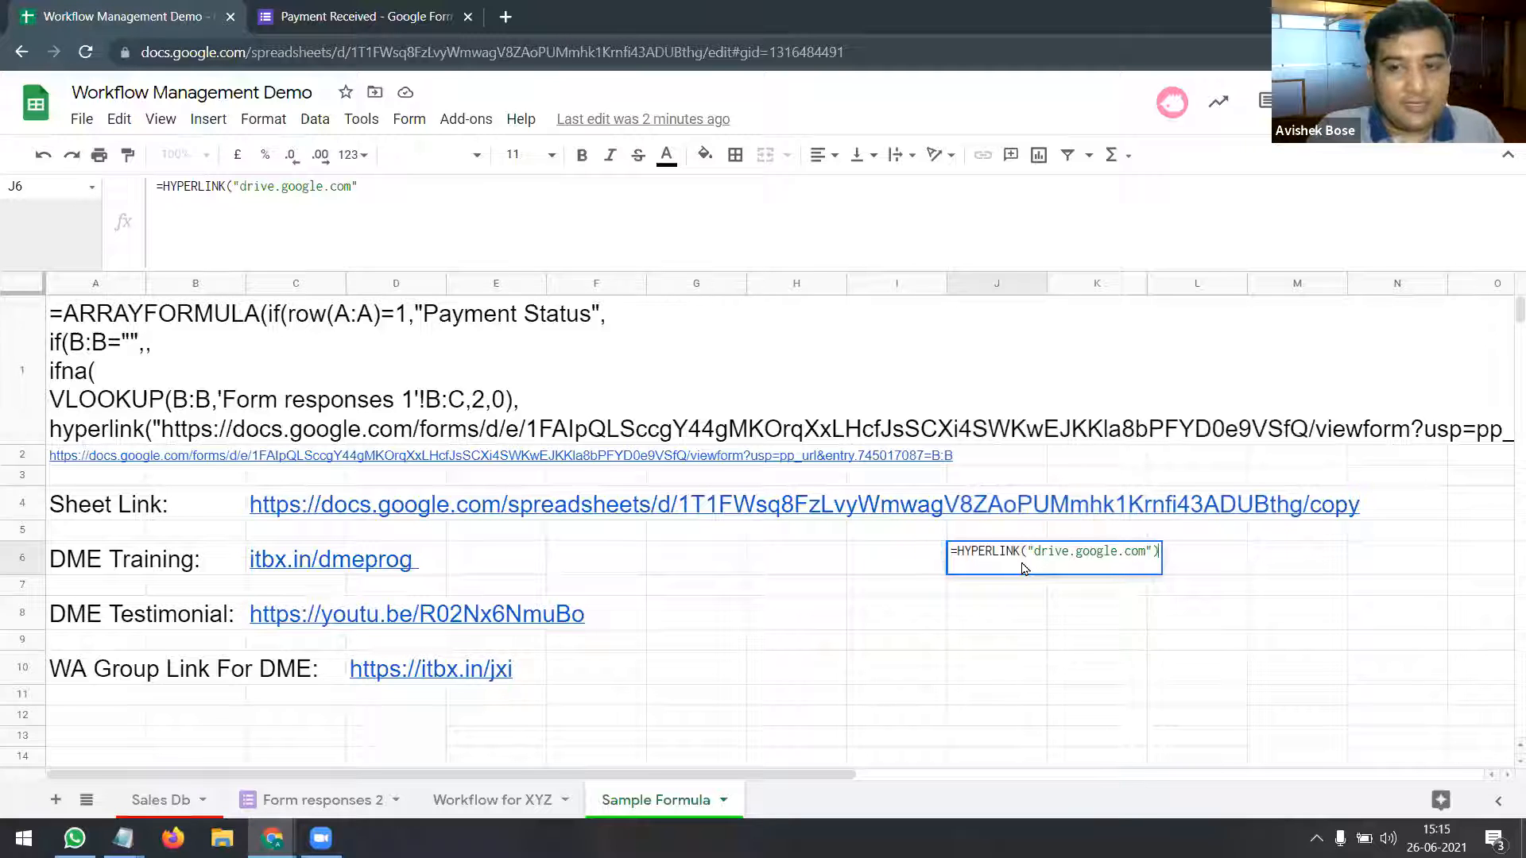
{"action": "key", "text": "Return"}
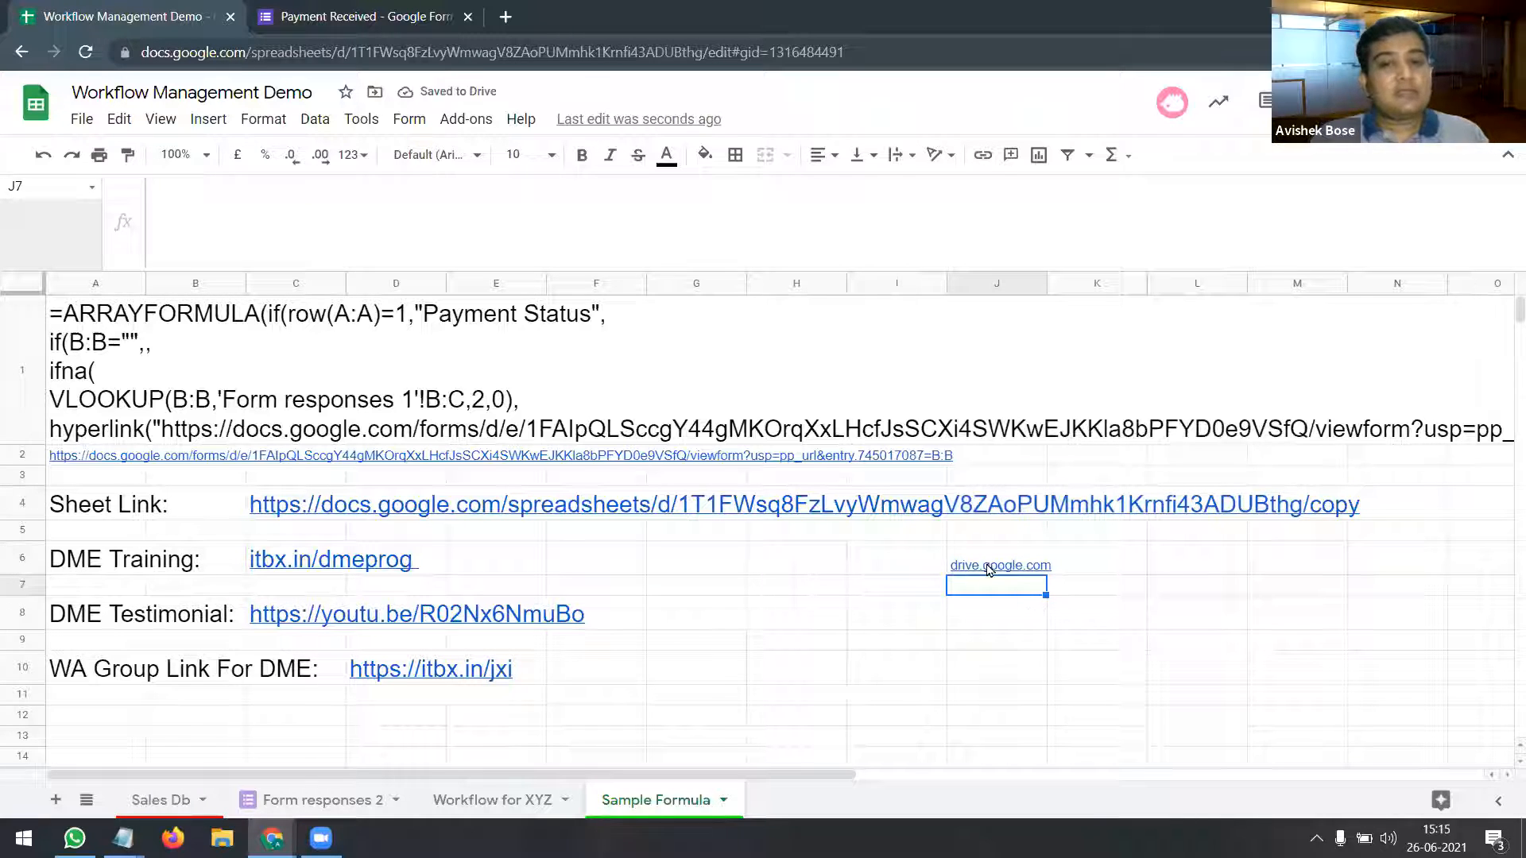
Step: Follow J6's link to open My Drive, then close that tab
{"action": "left_click", "coordinate": [992, 566]}
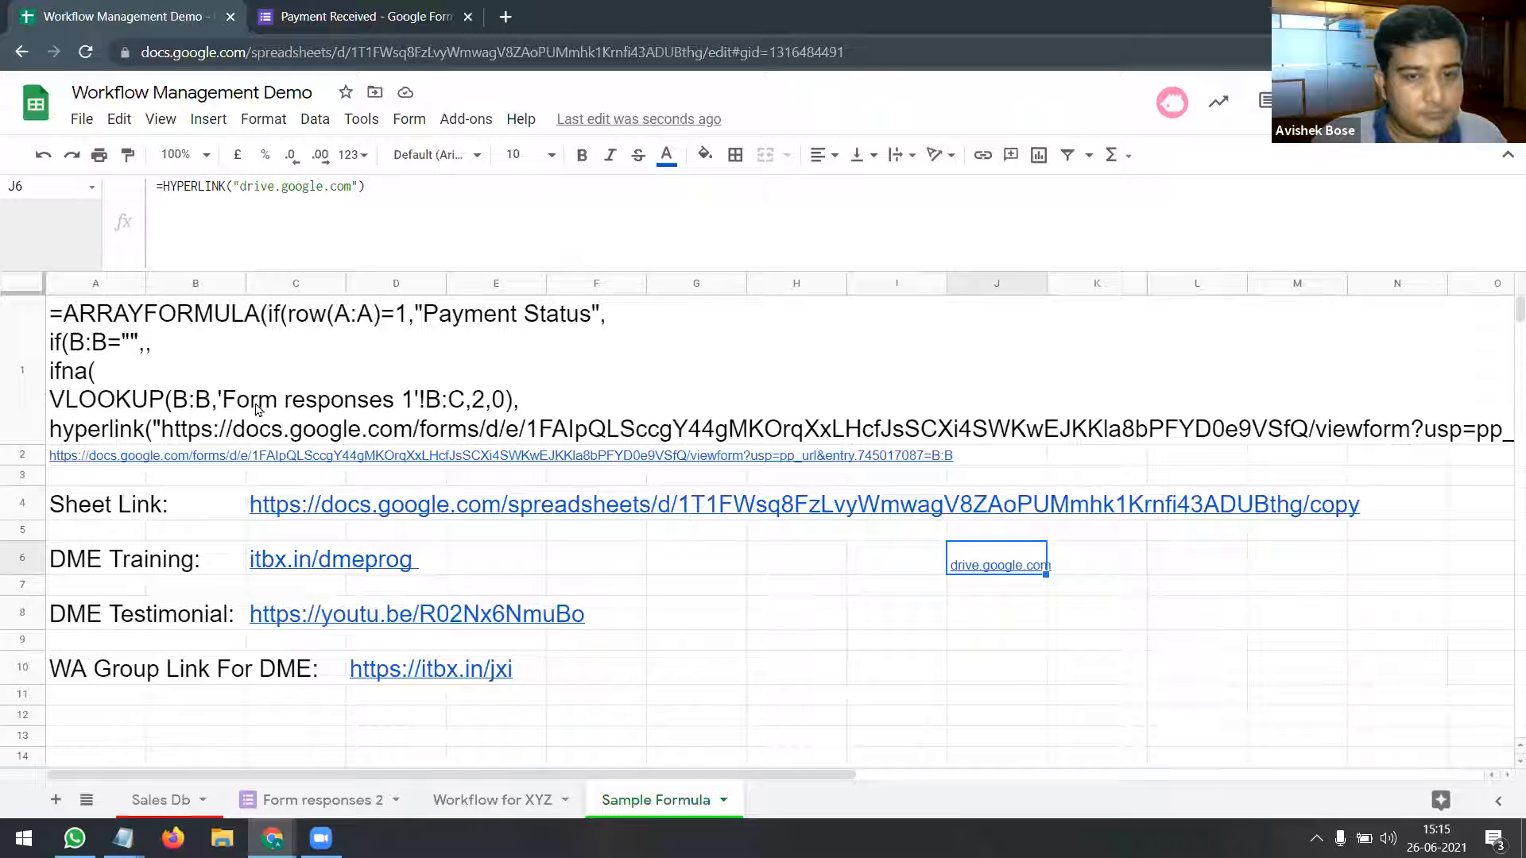
{"action": "mouse_move", "coordinate": [1001, 570]}
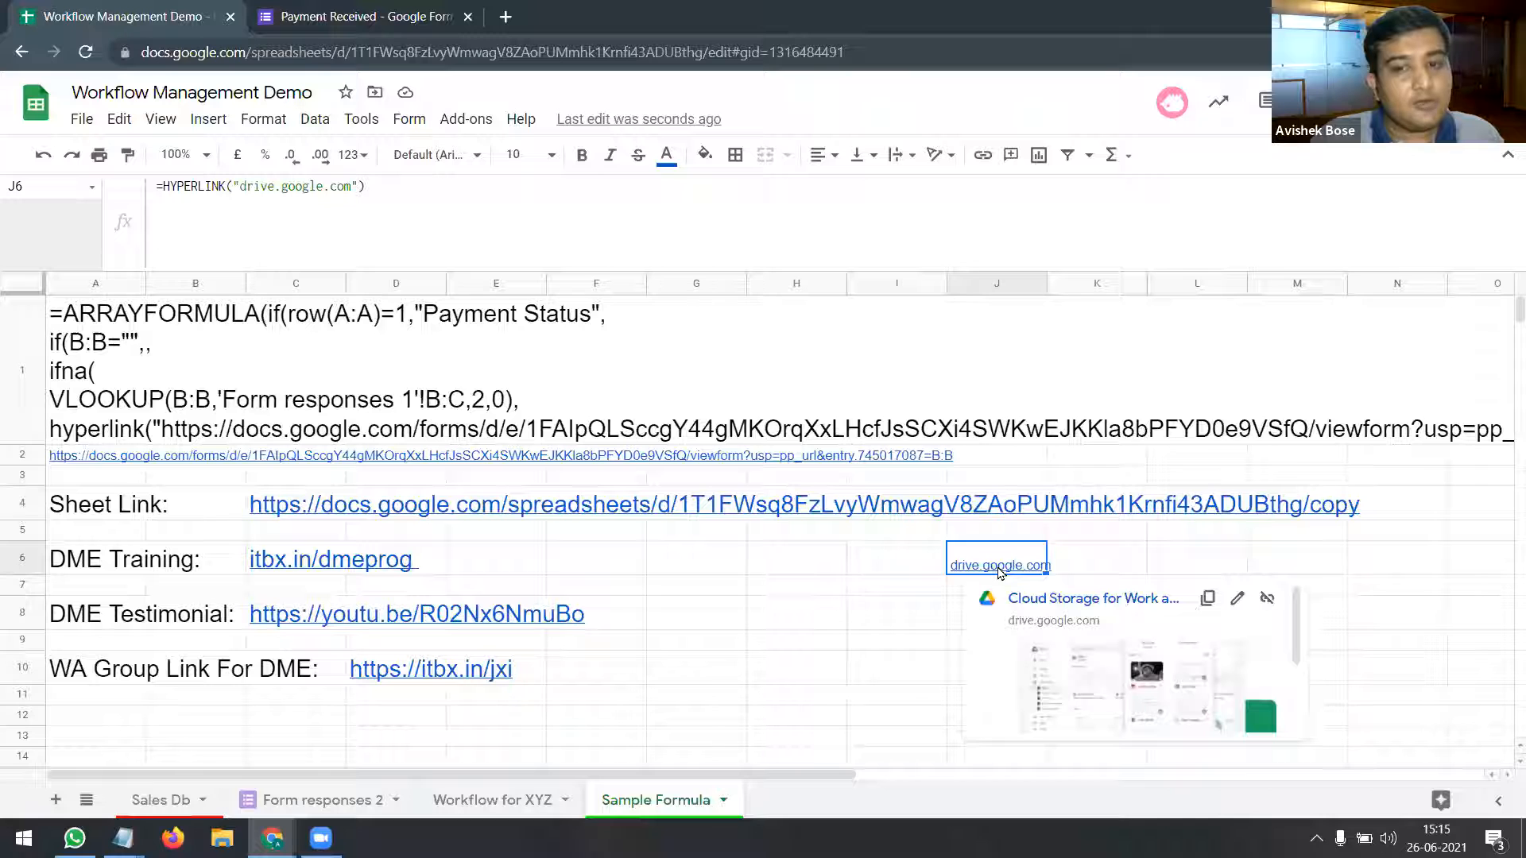
{"action": "left_click", "coordinate": [1030, 598]}
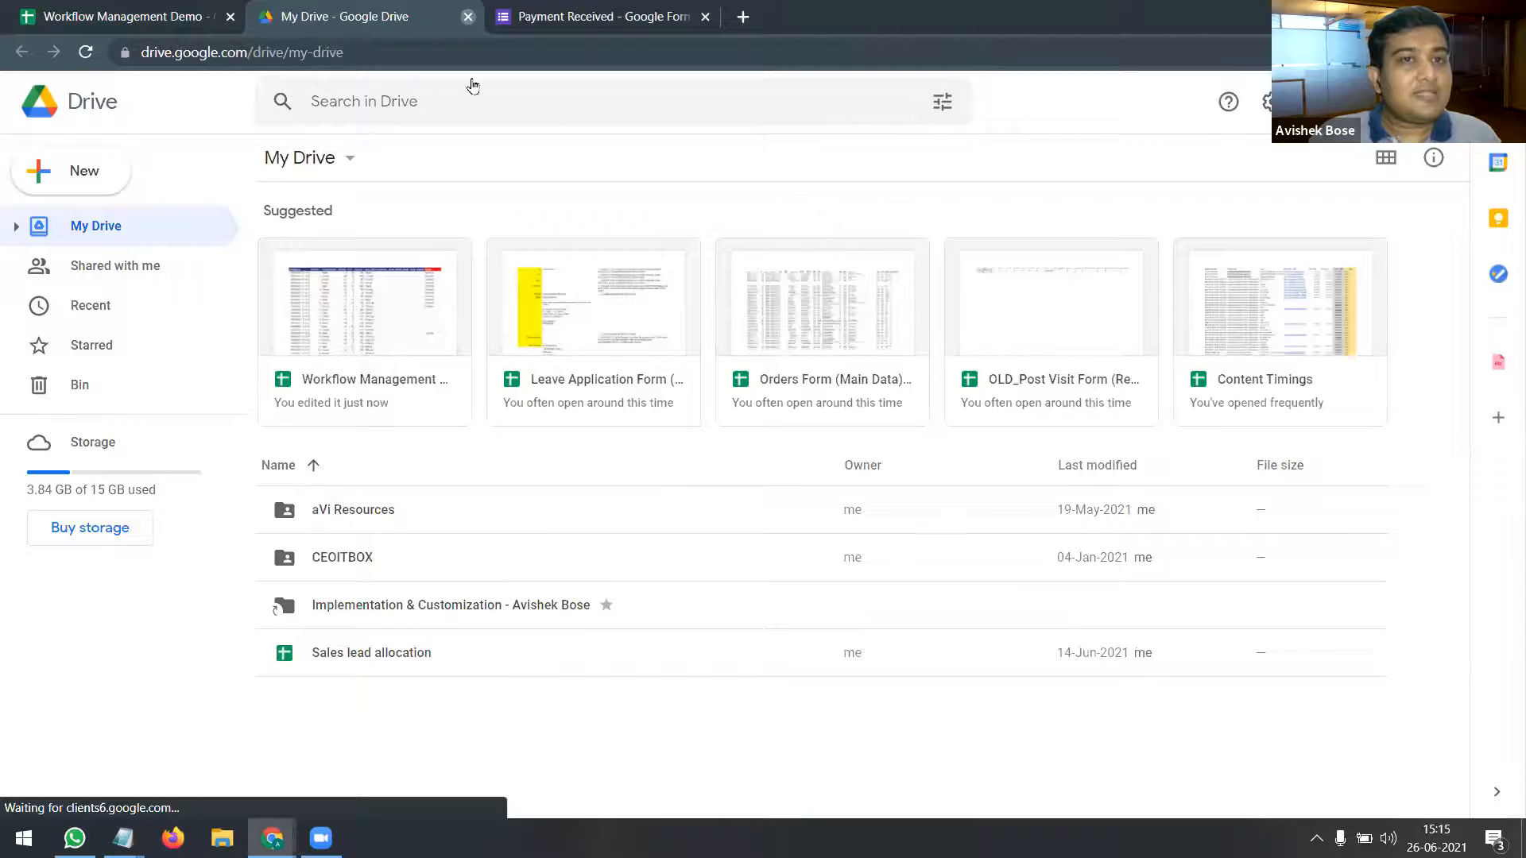
{"action": "left_click", "coordinate": [468, 16]}
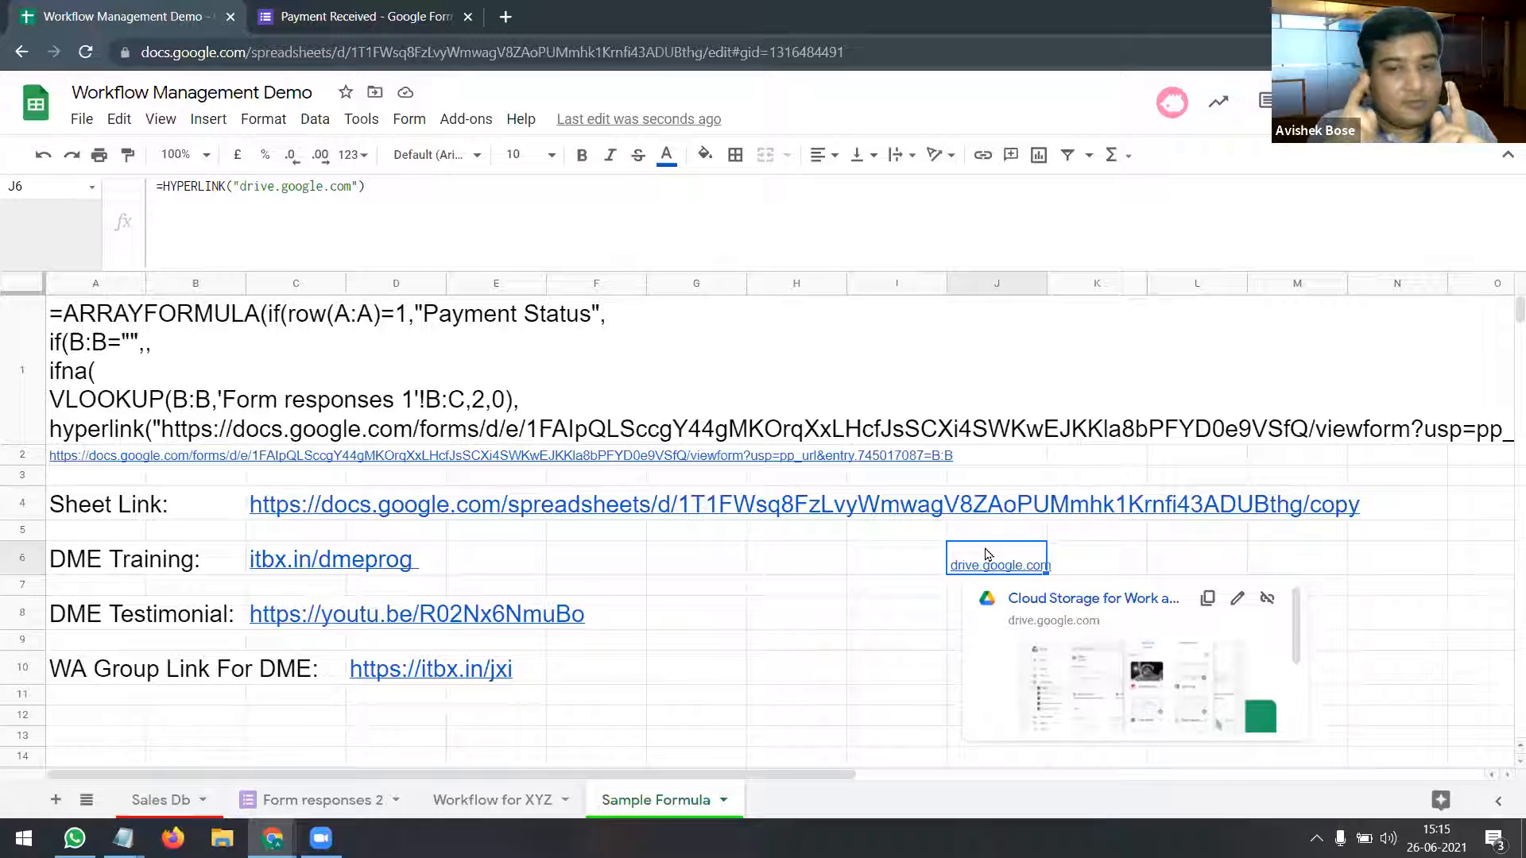
Step: Change J6's formula to =HYPERLINK("drive.google.com","Click Here")
{"action": "left_click", "coordinate": [357, 188]}
{"action": "type", "text": ","}
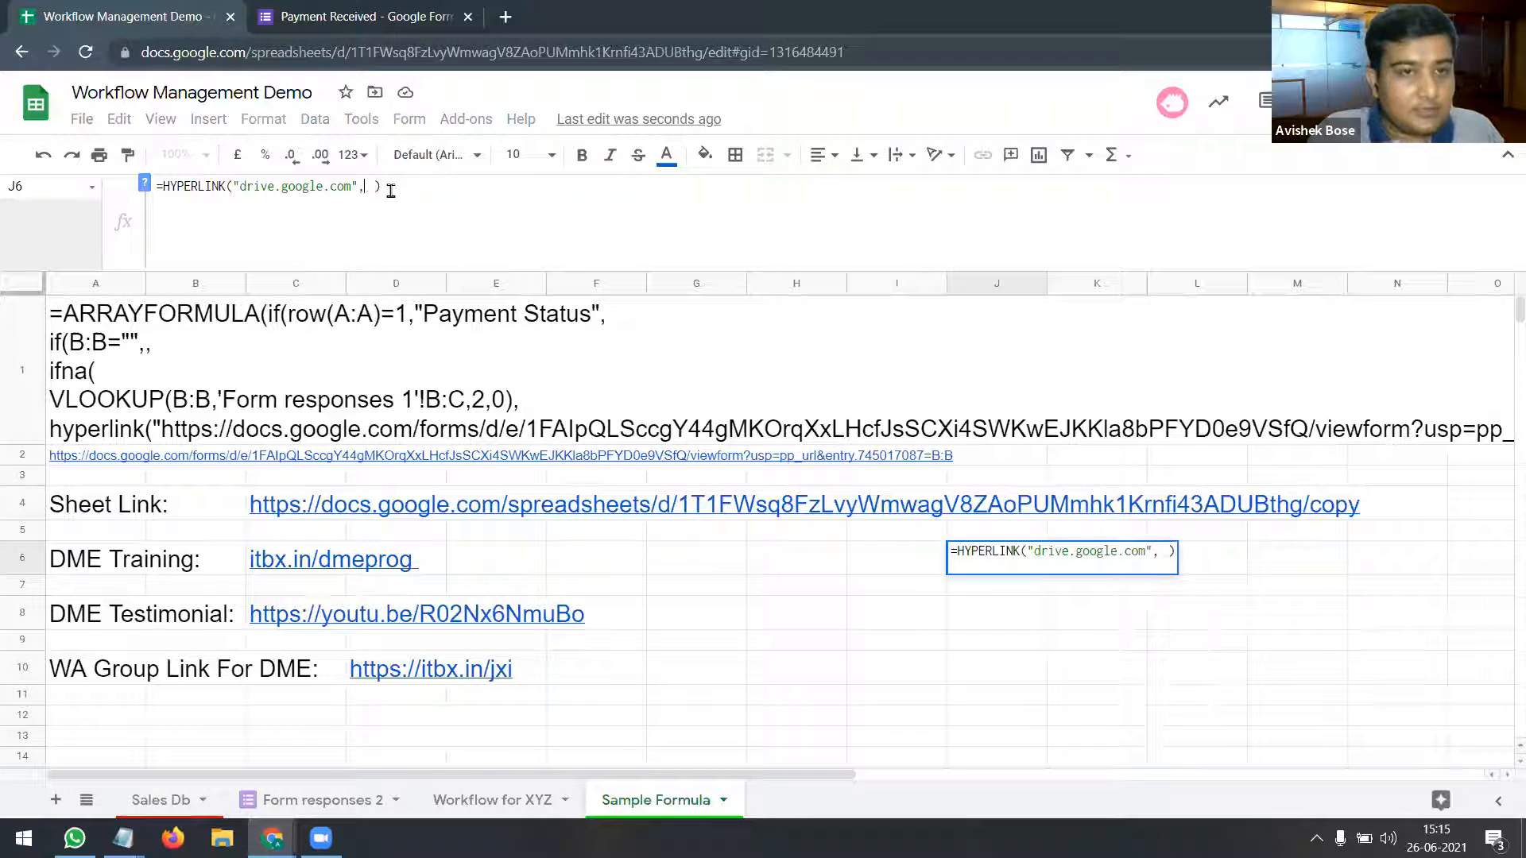
{"action": "key", "text": "BackSpace"}
{"action": "type", "text": "\""}
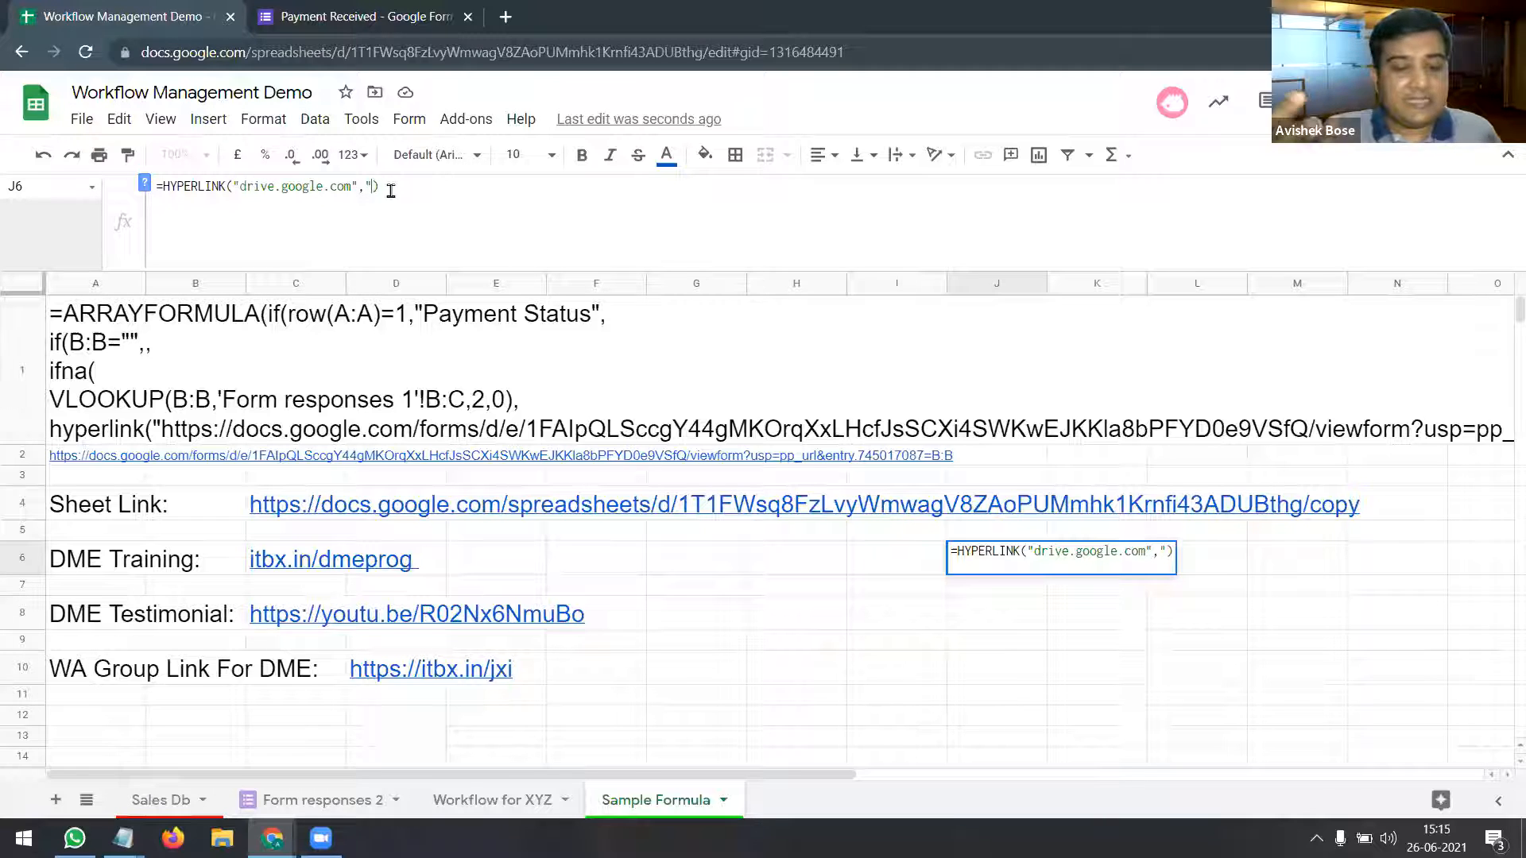
{"action": "type", "text": "Click He"}
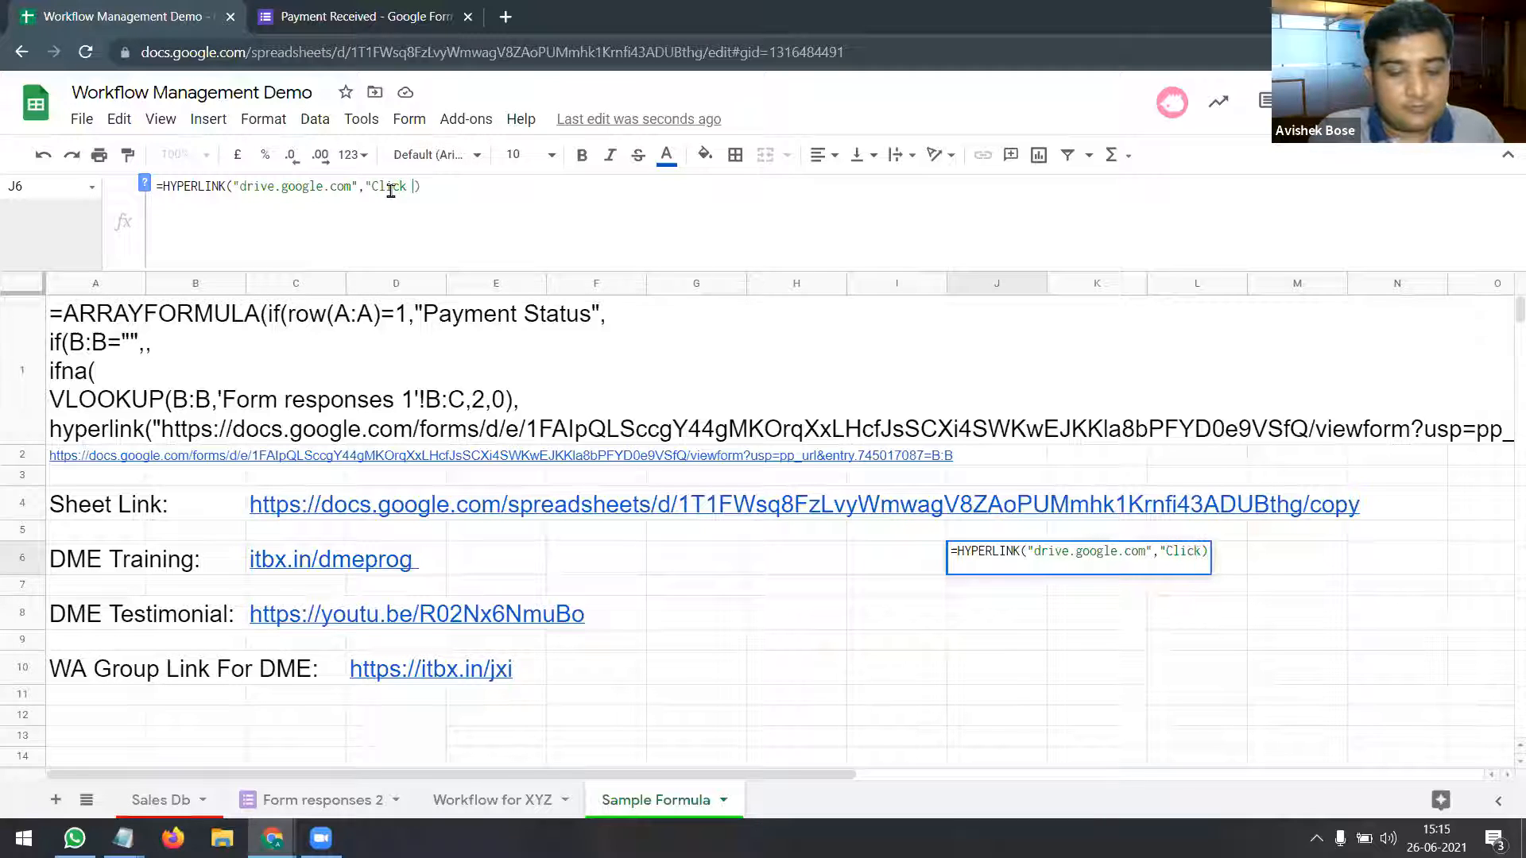
{"action": "type", "text": "re\""}
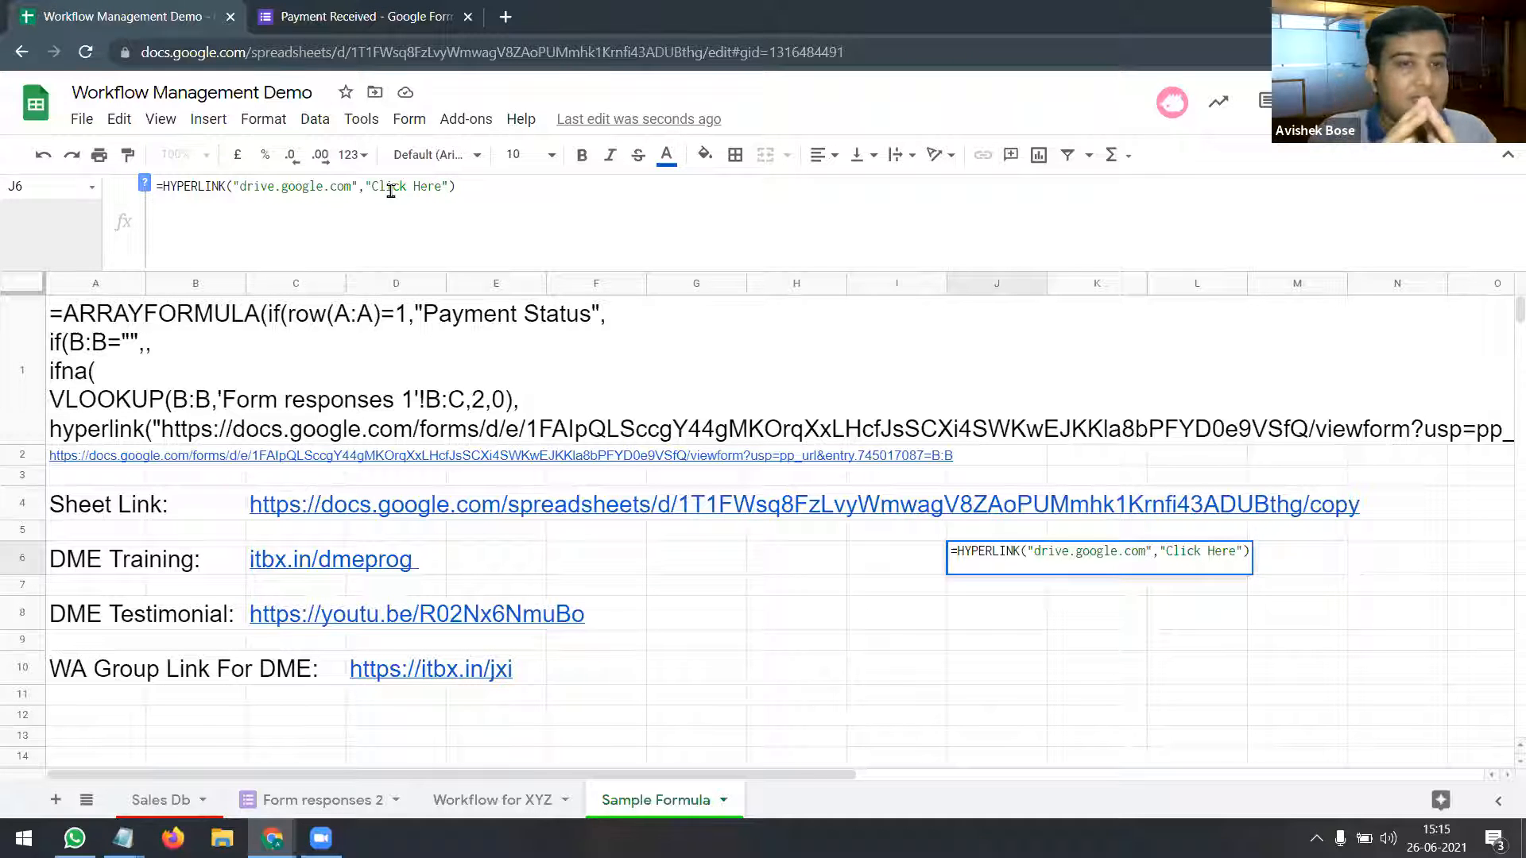
{"action": "key", "text": "Return"}
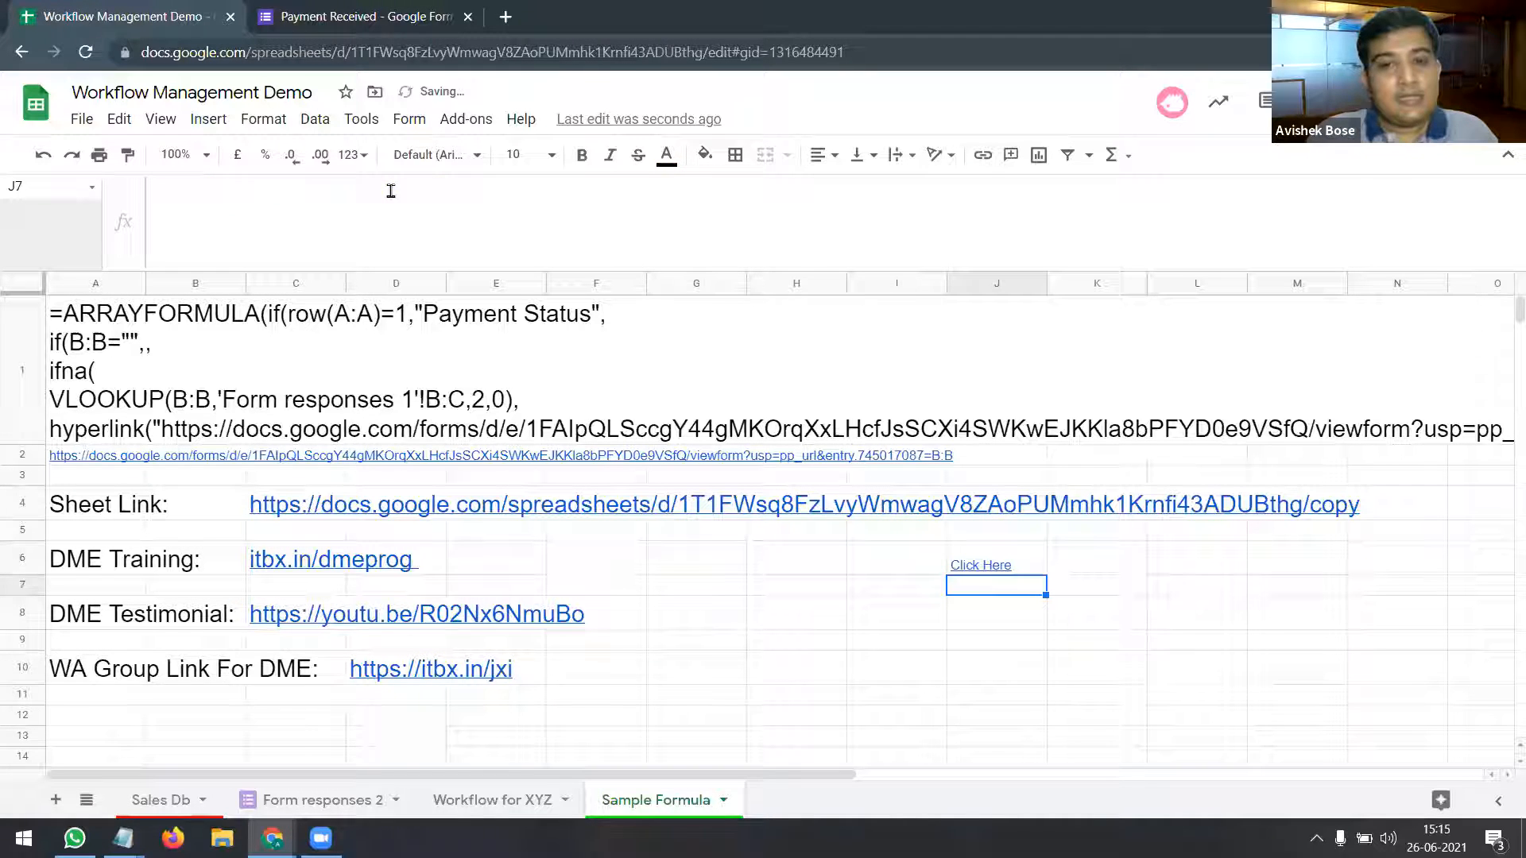
Step: Follow J6's Click Here link to open My Drive in a new tab
{"action": "left_click", "coordinate": [1014, 566]}
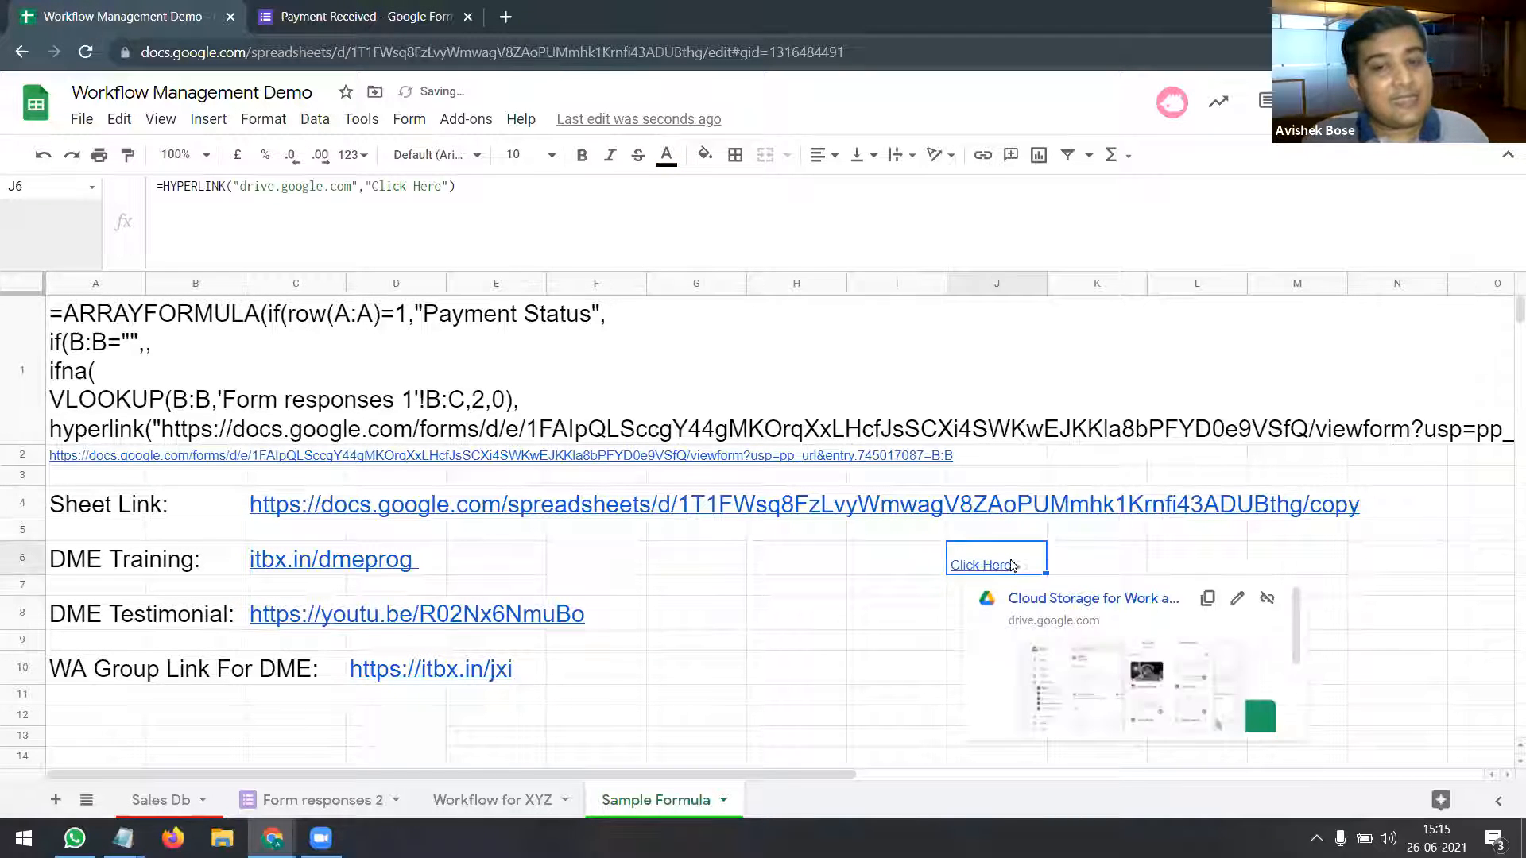
{"action": "left_click", "coordinate": [865, 673]}
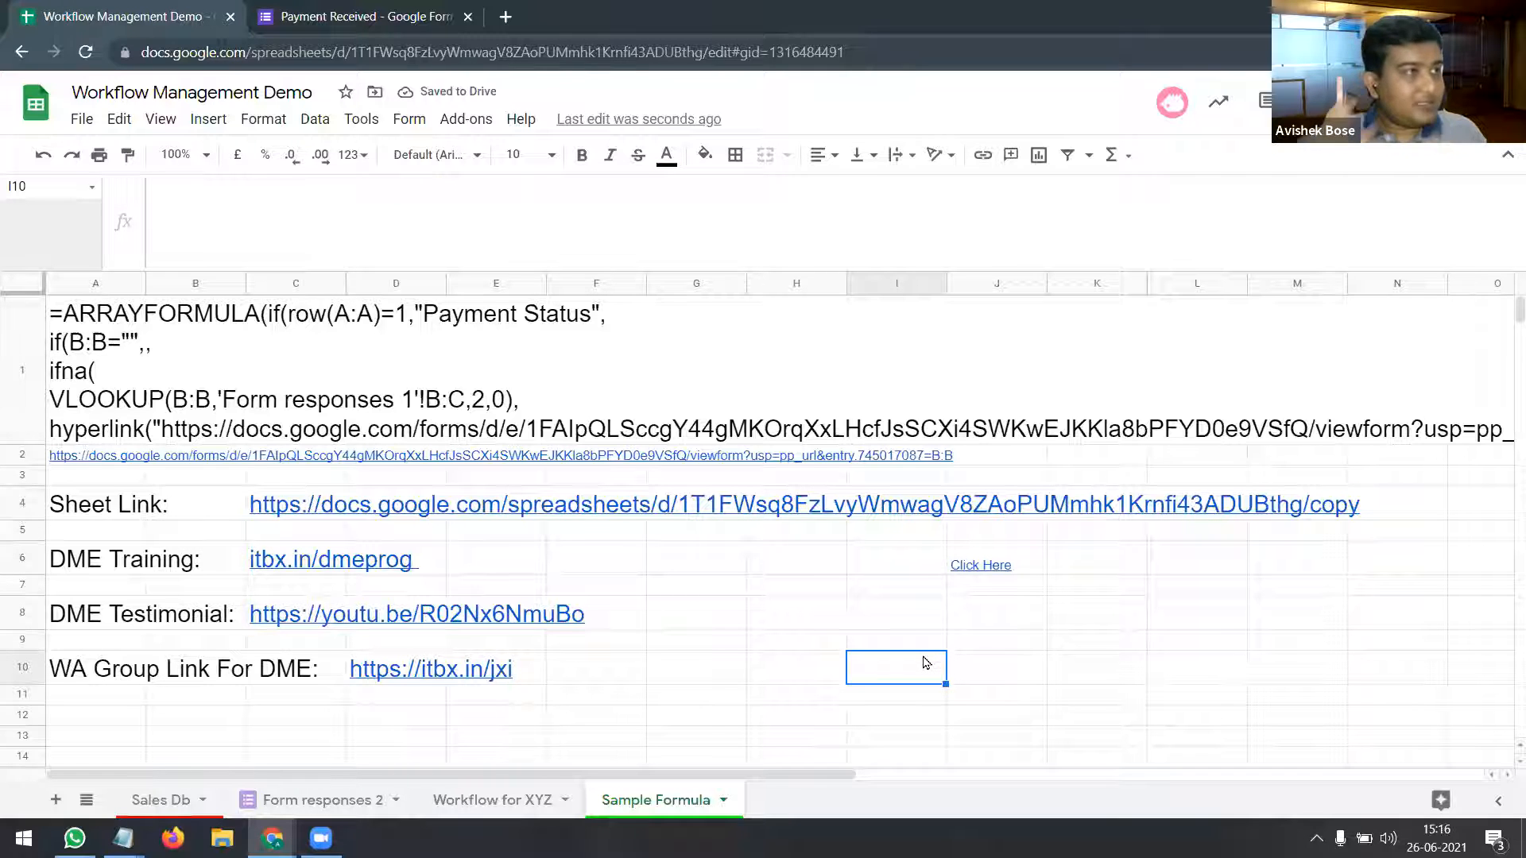
{"action": "left_click", "coordinate": [983, 565]}
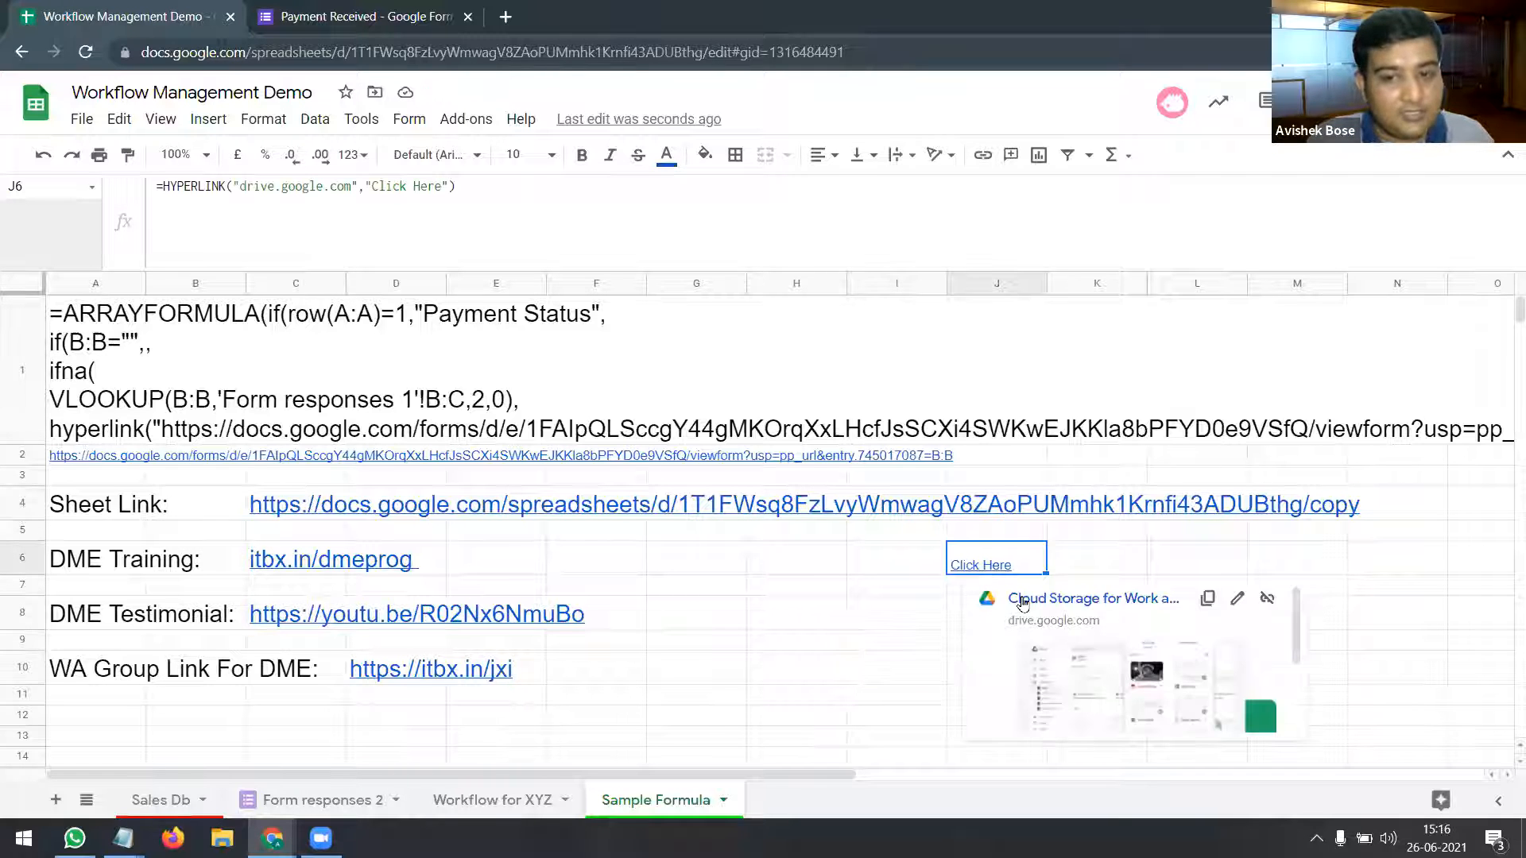
{"action": "left_click", "coordinate": [1023, 599]}
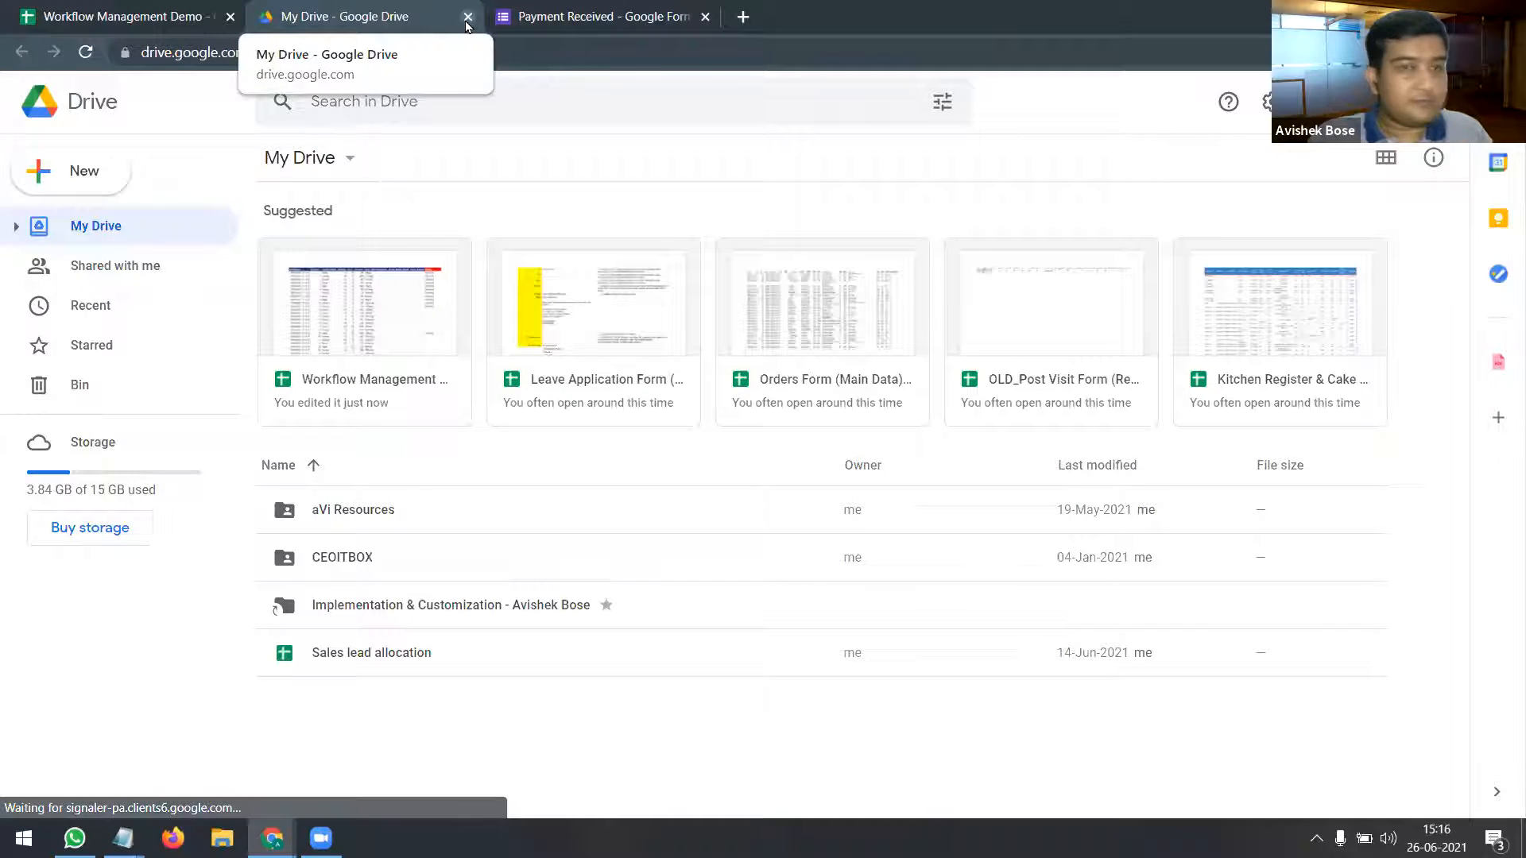
Step: Close the Drive tab and replace drive.google.com in J6's HYPERLINK with the pre-filled form URL
{"action": "key", "text": "ctrl+w"}
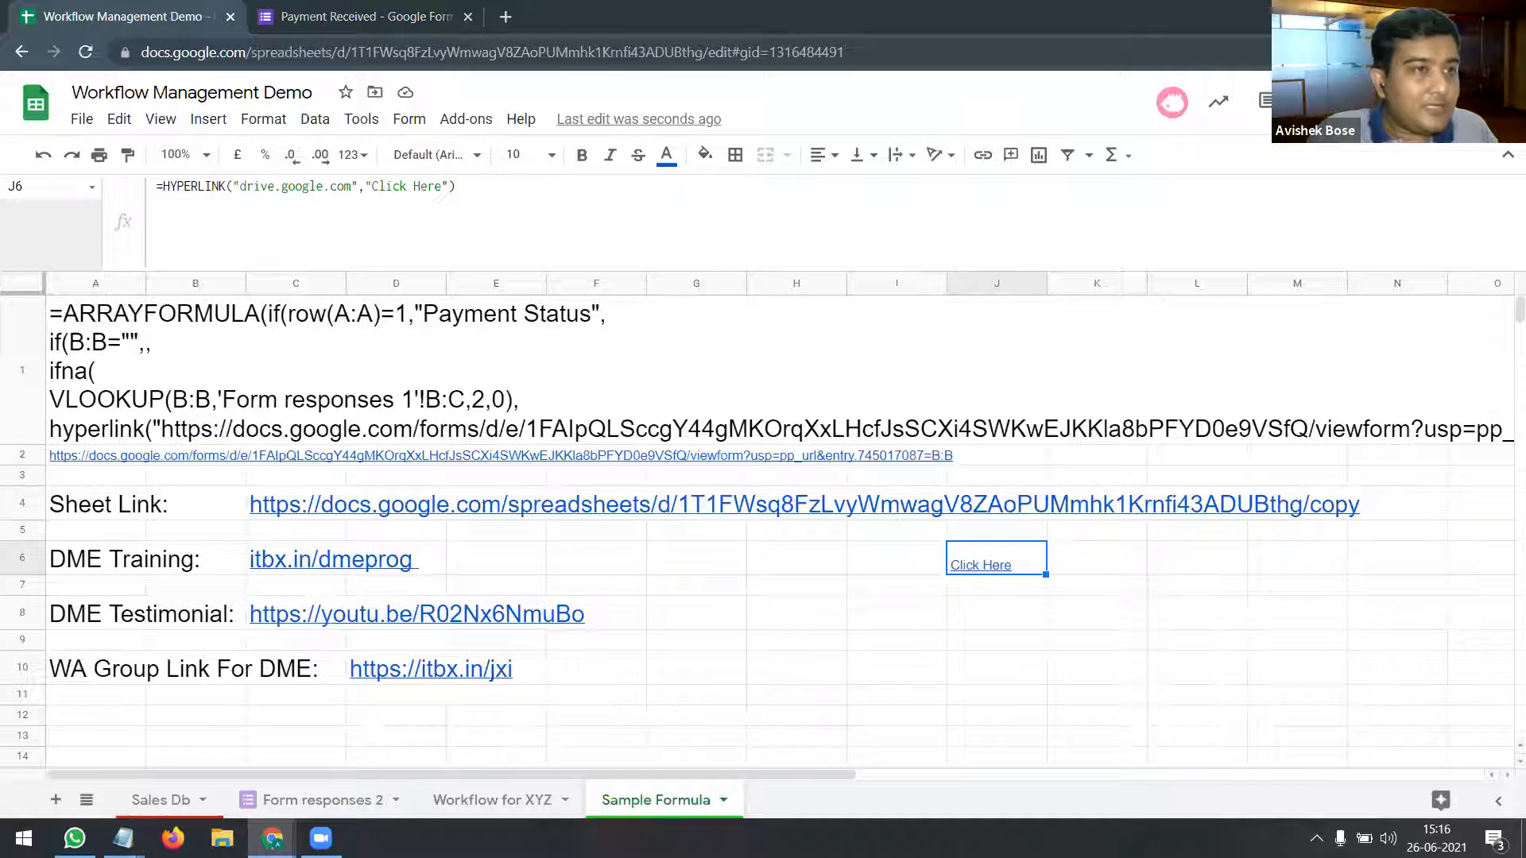
{"action": "left_click", "coordinate": [999, 619]}
{"action": "left_click", "coordinate": [999, 569]}
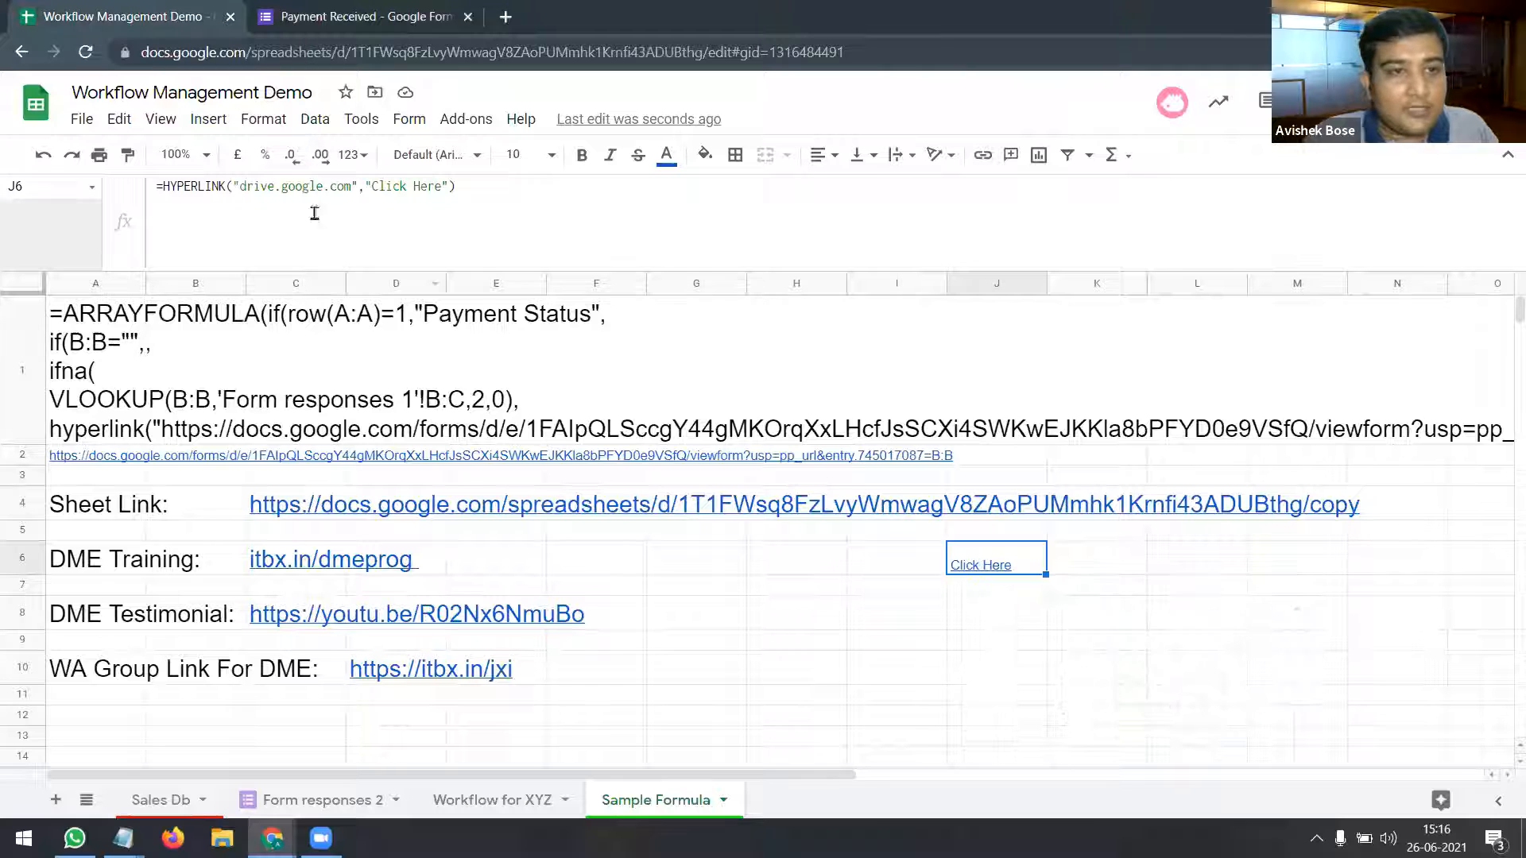
{"action": "left_click_drag", "start_coordinate": [240, 189], "coordinate": [352, 189]}
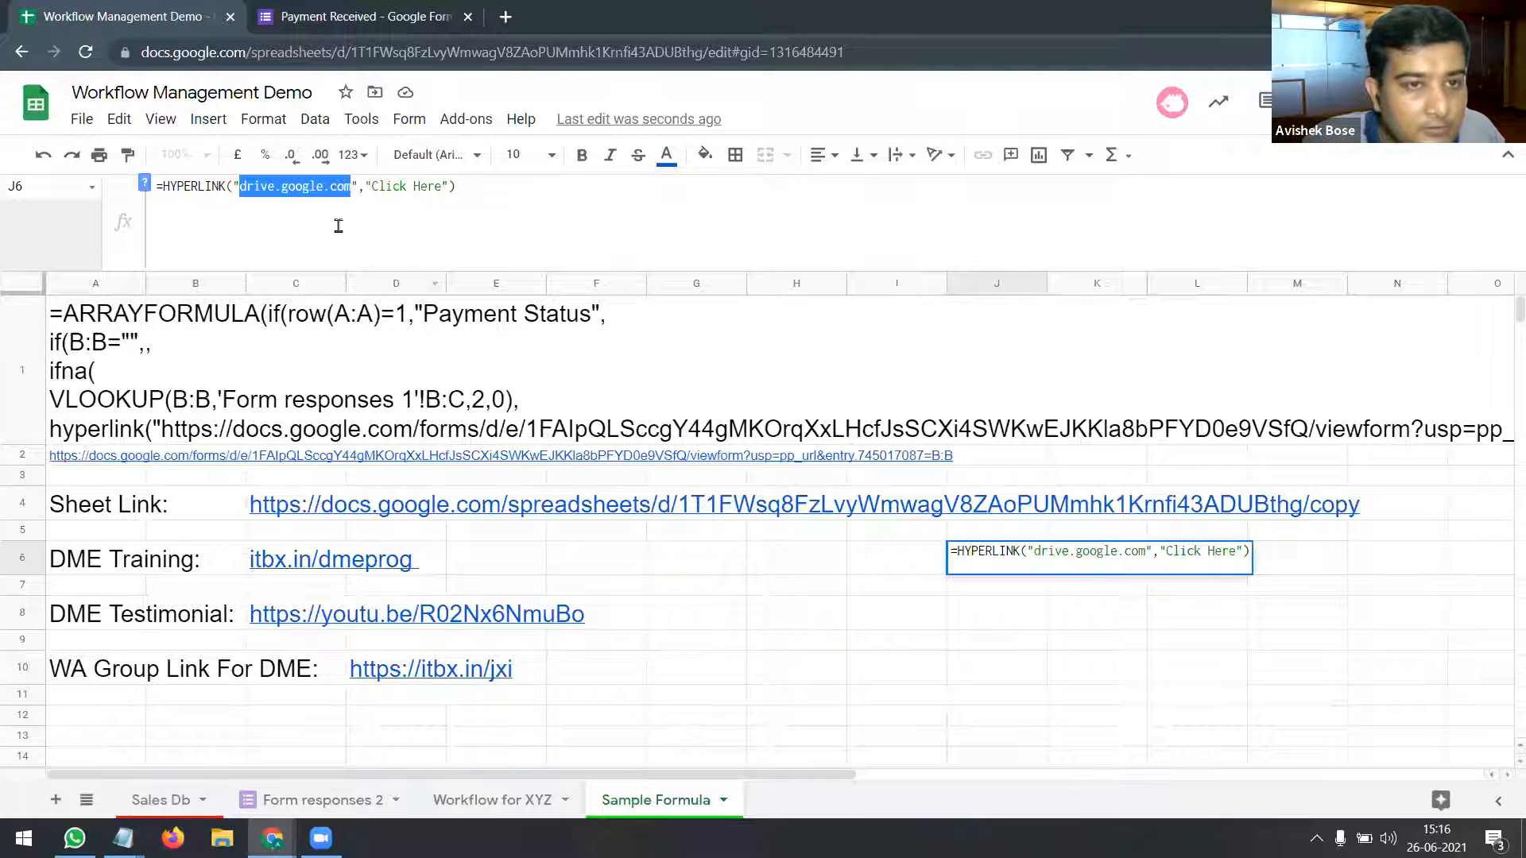
{"action": "type", "text": "https://docs.google.com/forms/d/e/1FAIpQLSccgY44gMKOrqXxLHcfJsSCXi4SWKwEJKKla8bPFYD0e9VSfQ/viewform?usp=pp_url&entry.745017087=Avishek&entry.2008468619=Received"}
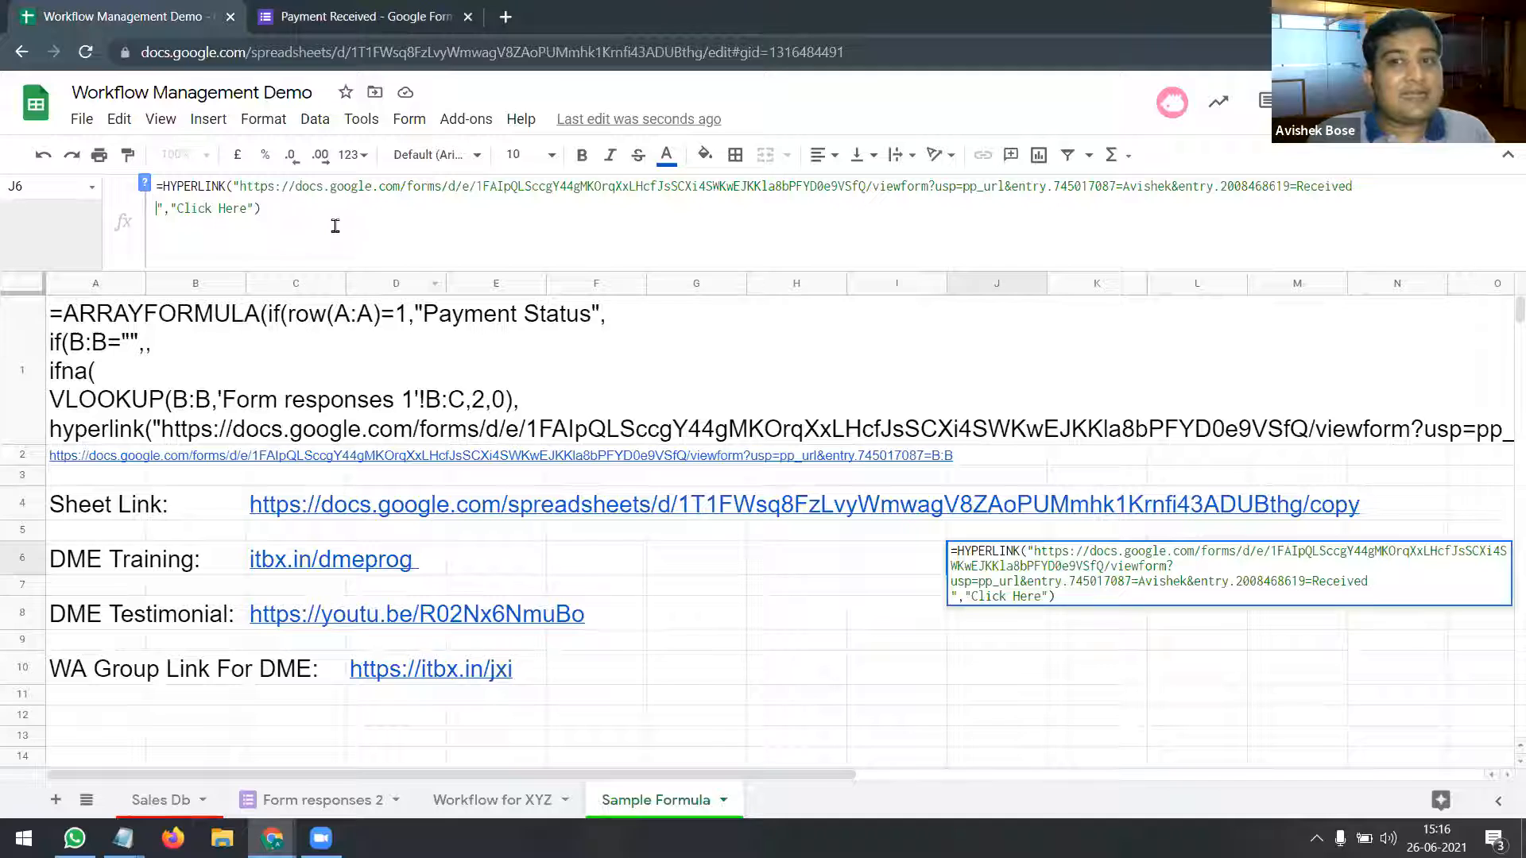
{"action": "key", "text": "Return"}
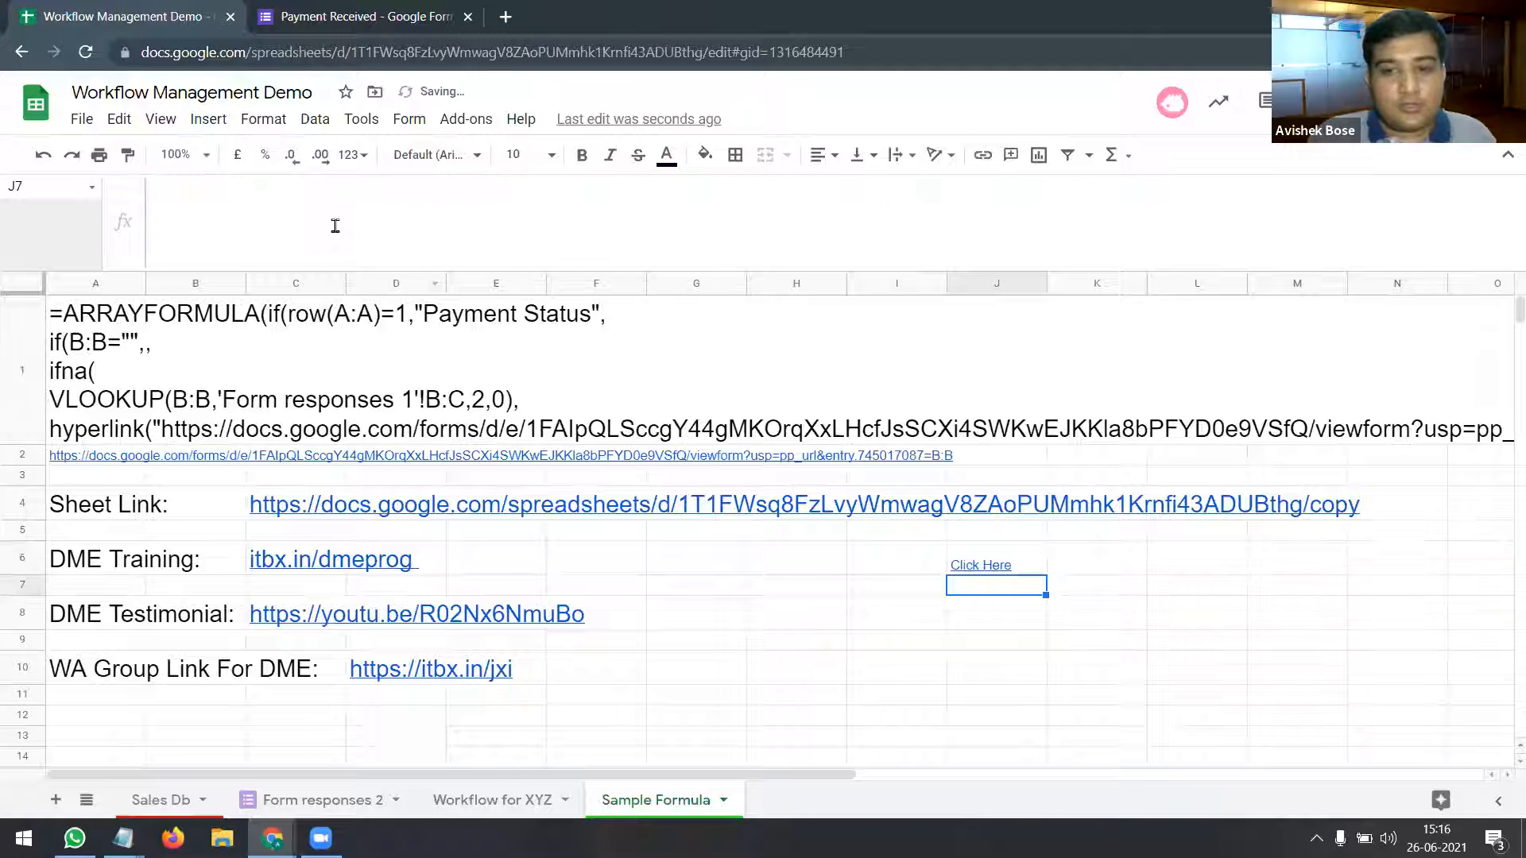
Step: Open J6's link to confirm the Payment Received form shows Received ticked, then close it
{"action": "left_click", "coordinate": [973, 567]}
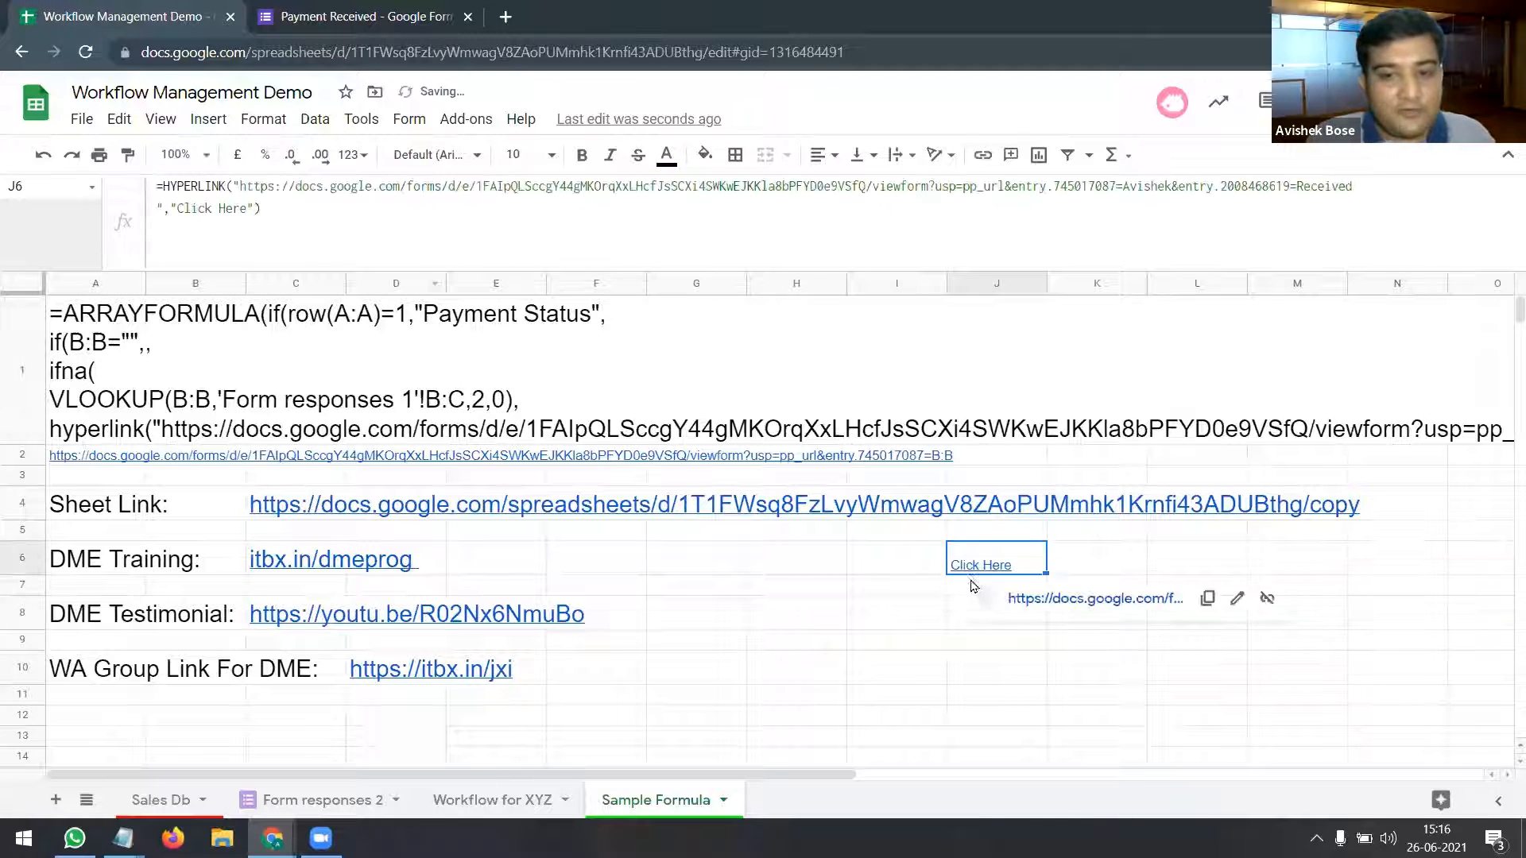
{"action": "left_click", "coordinate": [1050, 601]}
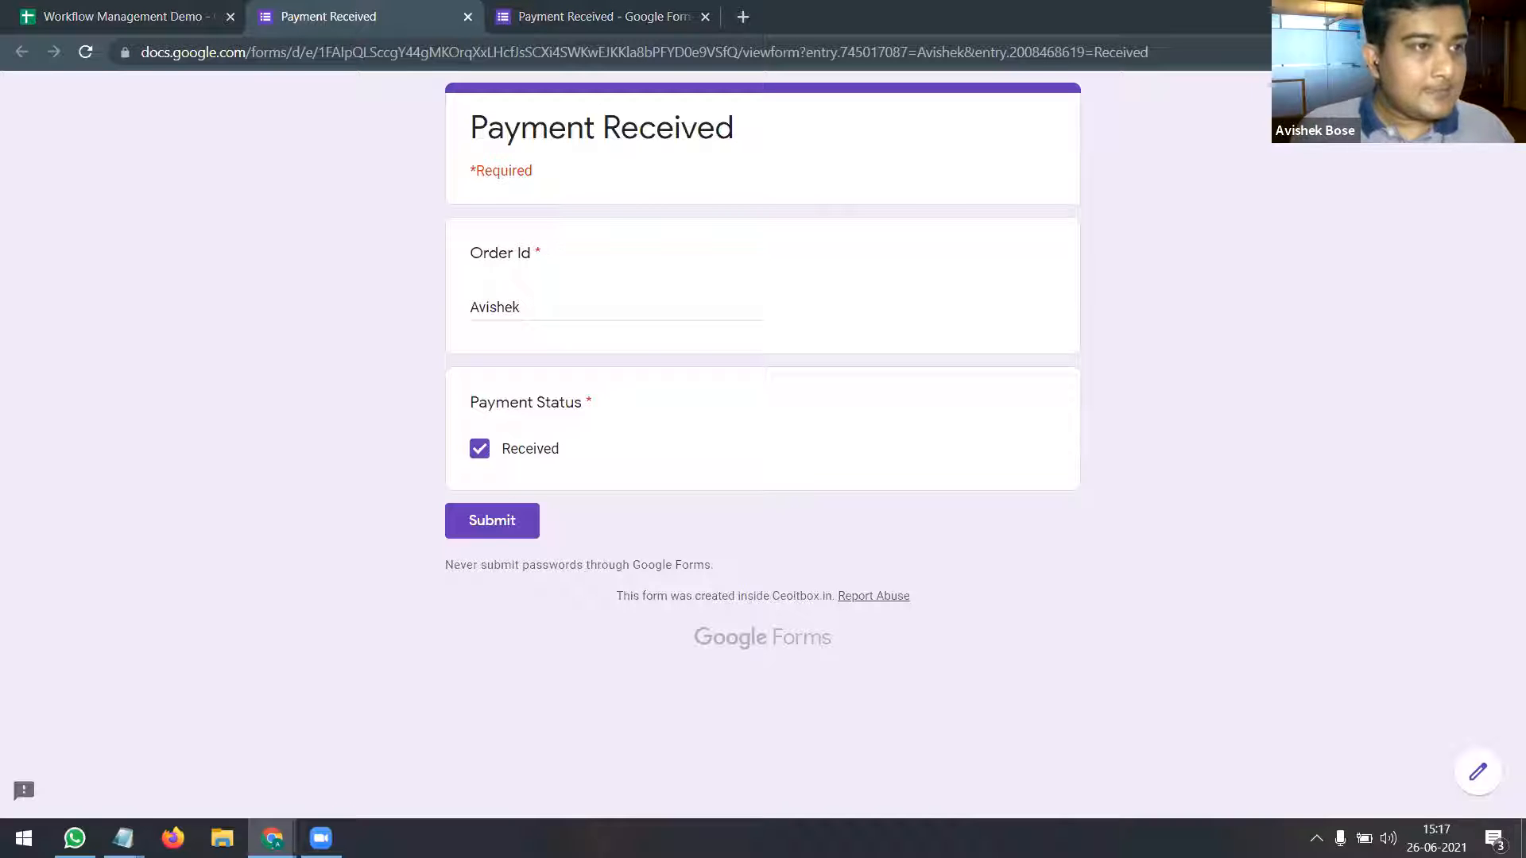
{"action": "left_click", "coordinate": [468, 17]}
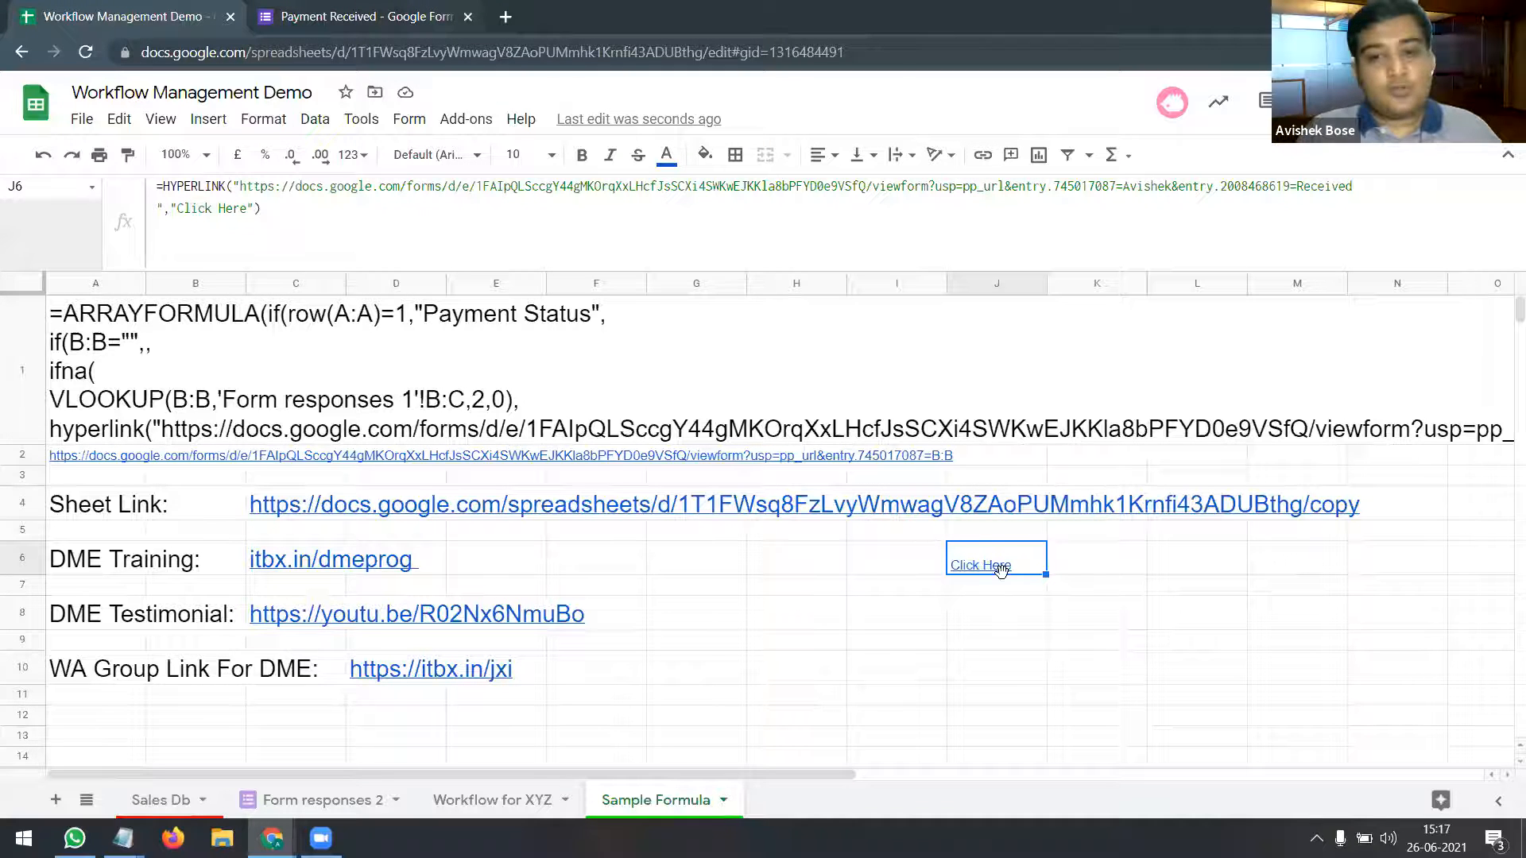
Step: On Workflow for XYZ, look through the column B Order Ids and the M1 Payment Status arrayformula
{"action": "mouse_move", "coordinate": [985, 571]}
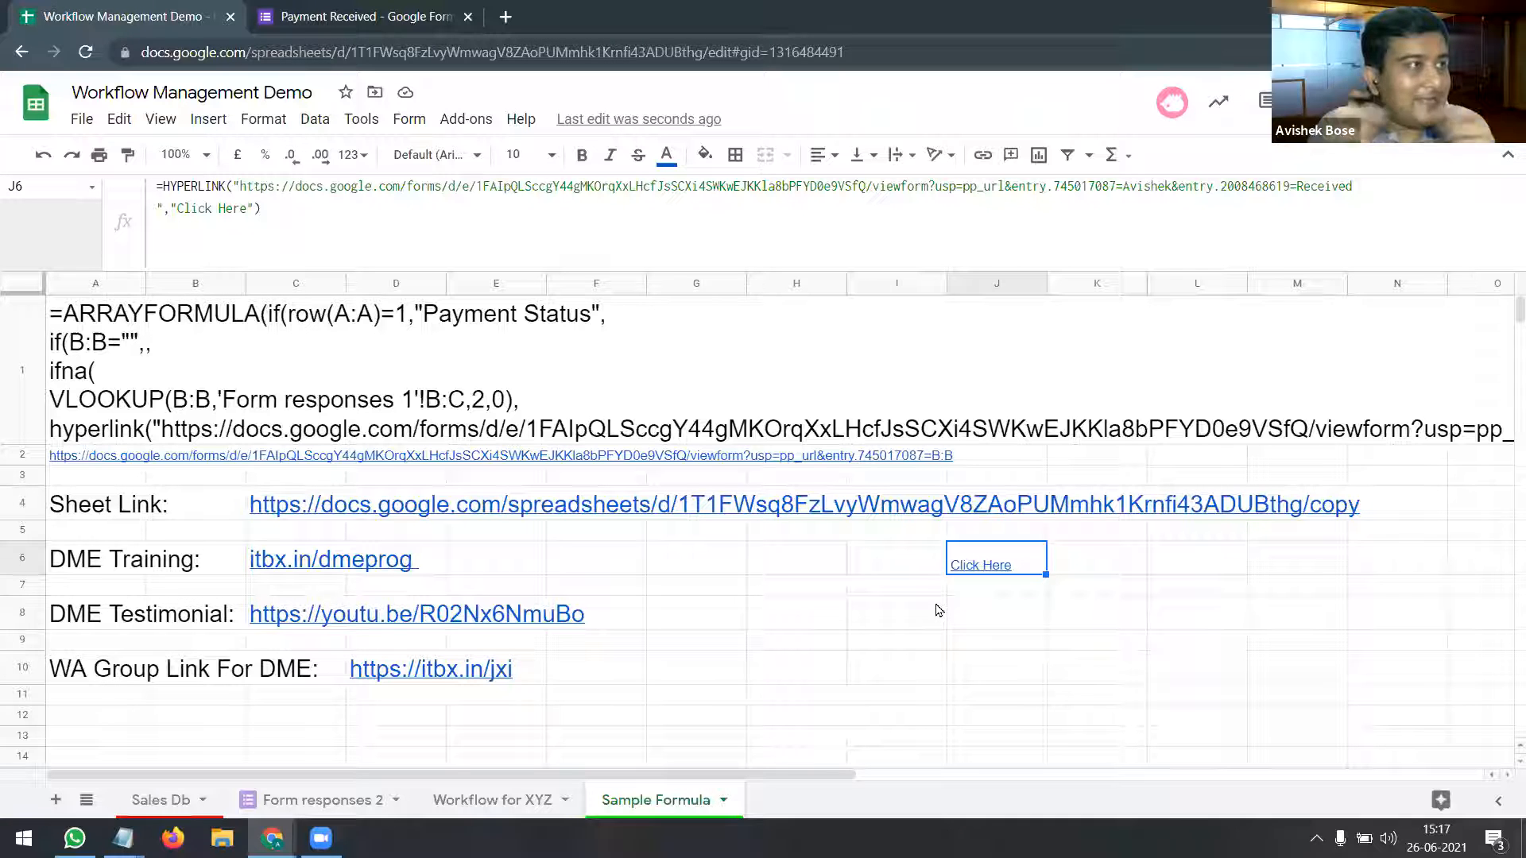
{"action": "left_click", "coordinate": [496, 806]}
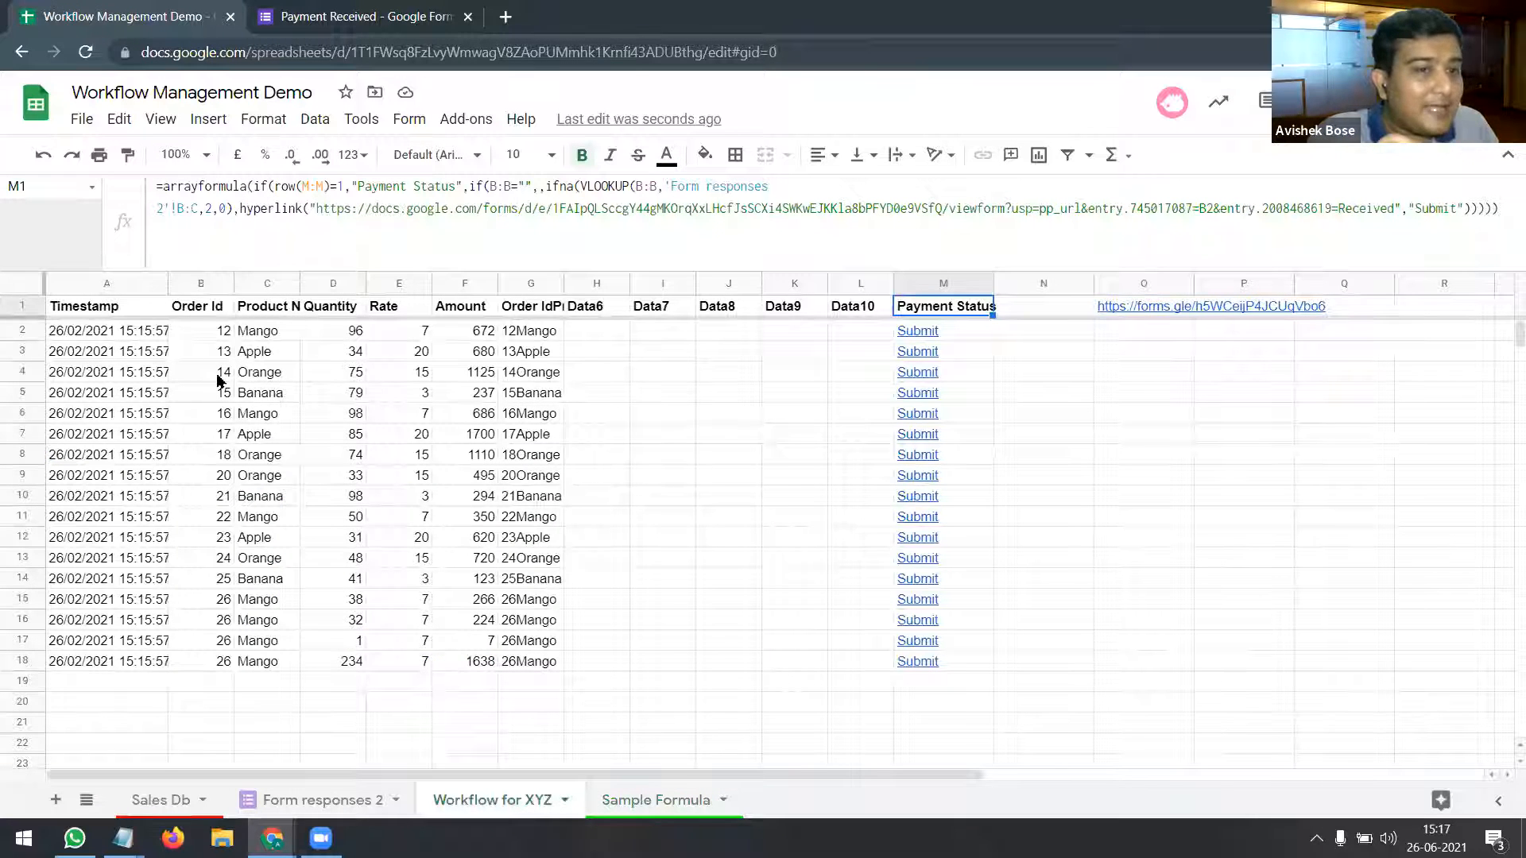
{"action": "left_click", "coordinate": [219, 333]}
{"action": "key", "text": "Down"}
{"action": "key", "text": "Down"}
{"action": "key", "text": "Down"}
{"action": "left_click", "coordinate": [214, 437]}
{"action": "left_click", "coordinate": [211, 474]}
{"action": "left_click", "coordinate": [214, 515]}
{"action": "left_click", "coordinate": [216, 560]}
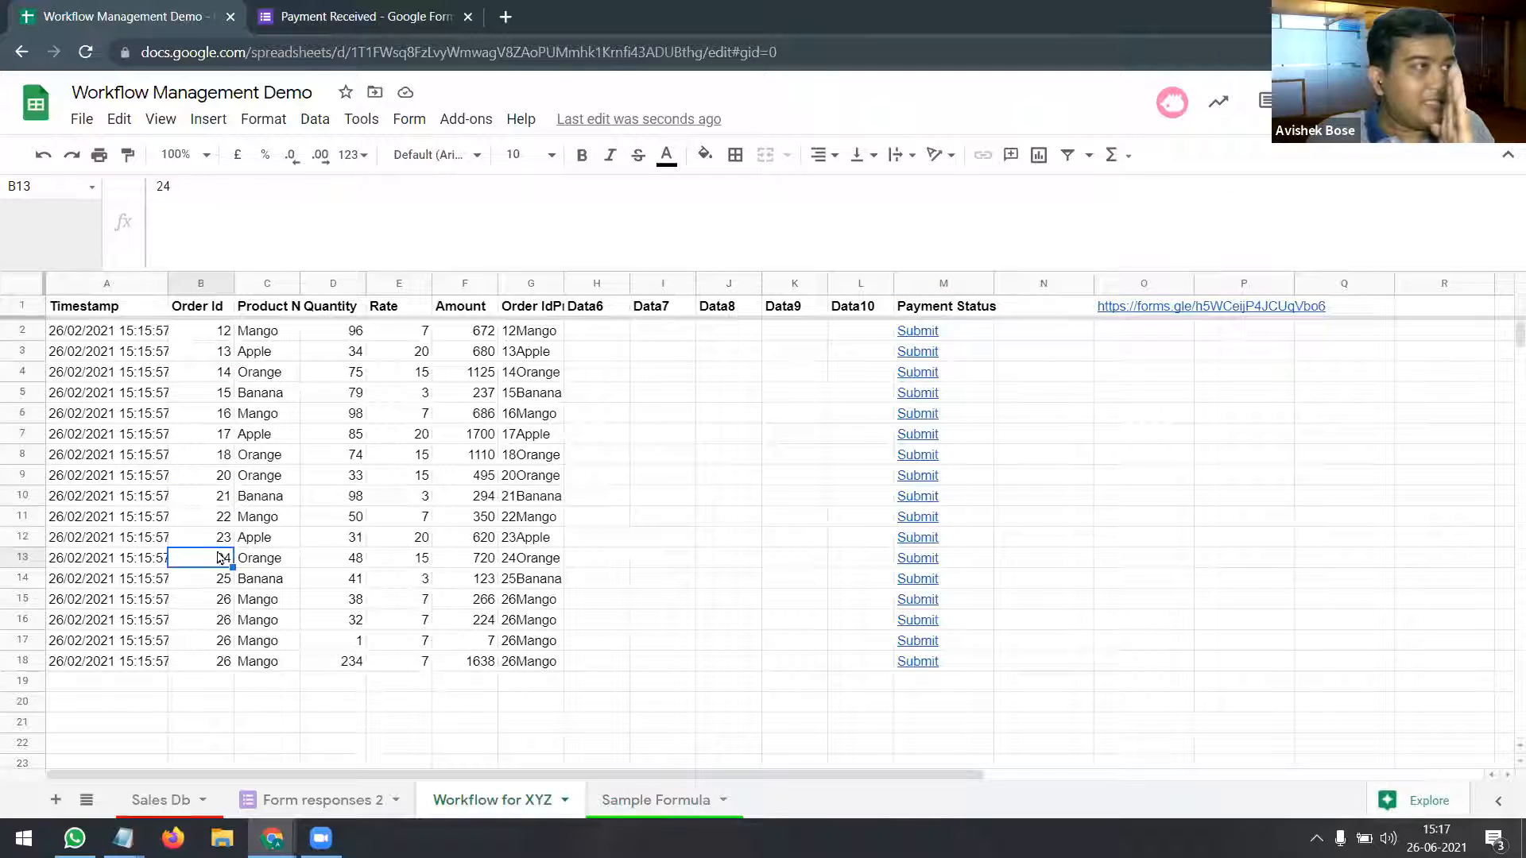
{"action": "left_click", "coordinate": [957, 300]}
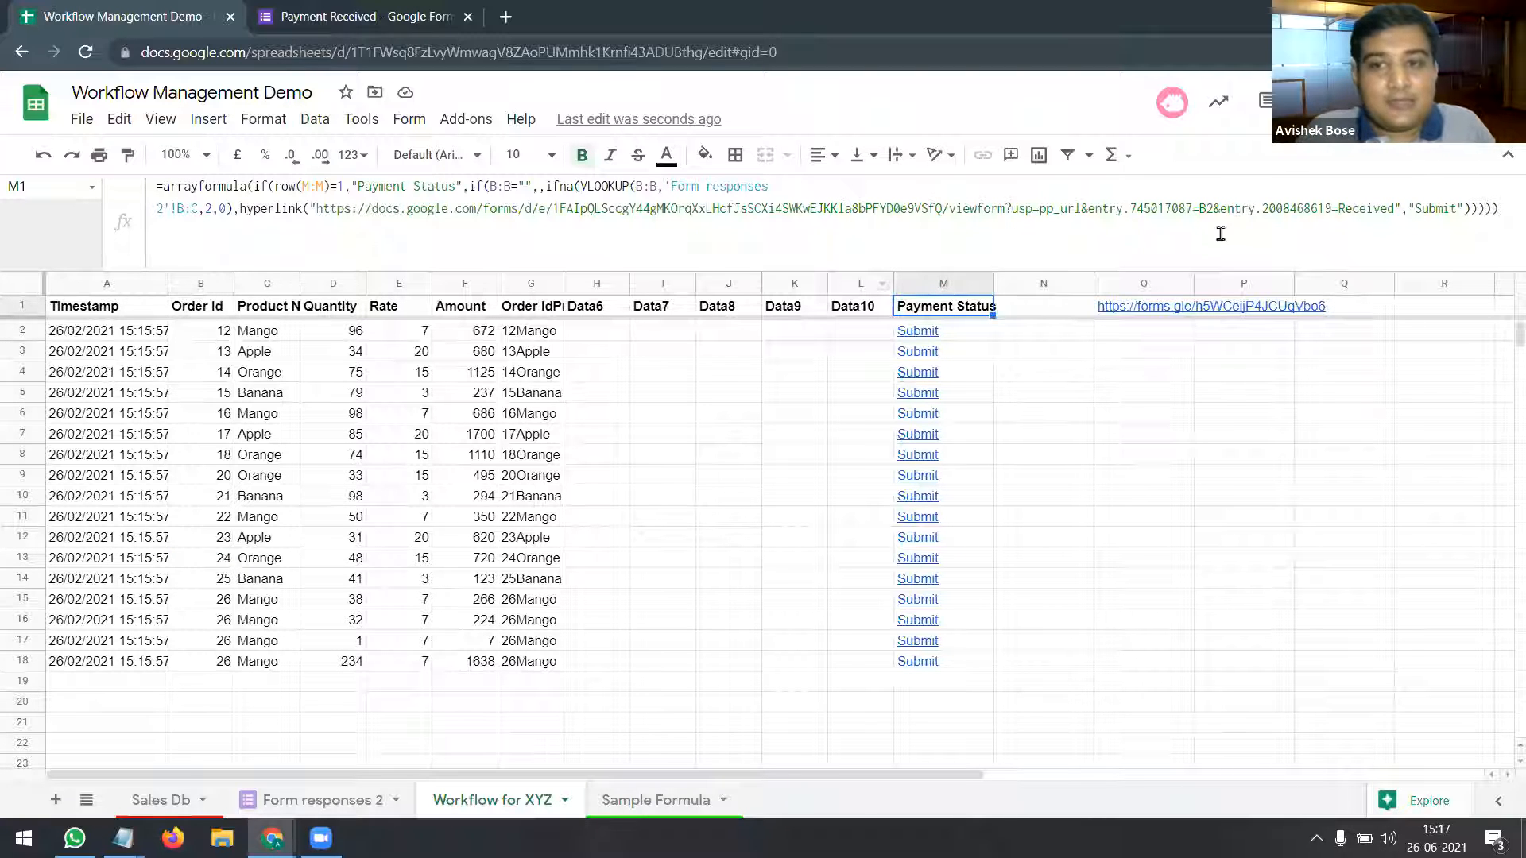
Step: Compare with the Order Id entry parameter in Sample Formula's J6 link, leaving it unchanged
{"action": "left_click", "coordinate": [634, 804]}
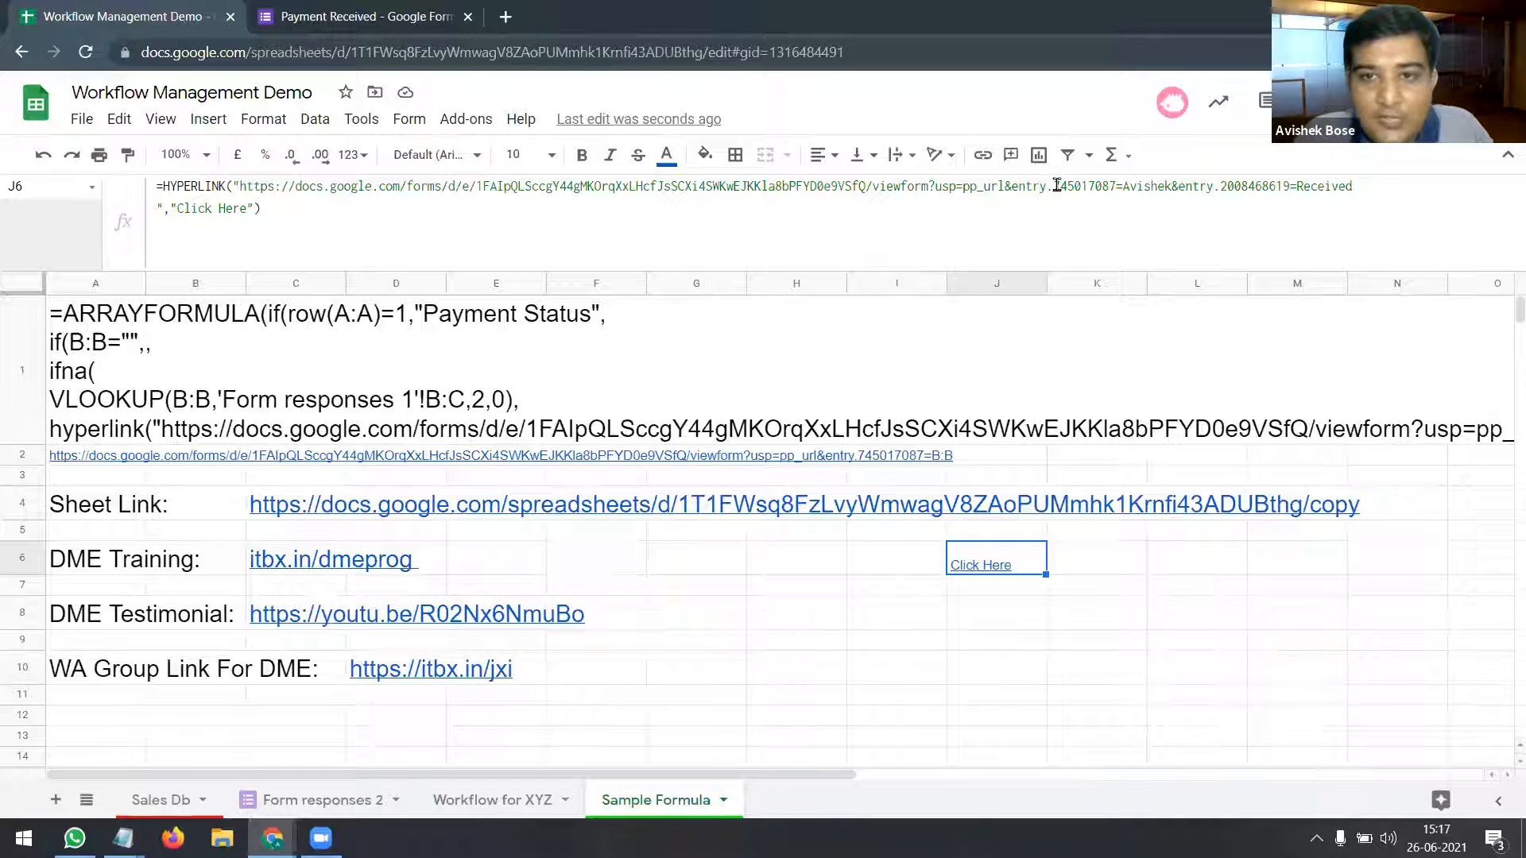
{"action": "left_click_drag", "start_coordinate": [1053, 186], "coordinate": [1125, 186]}
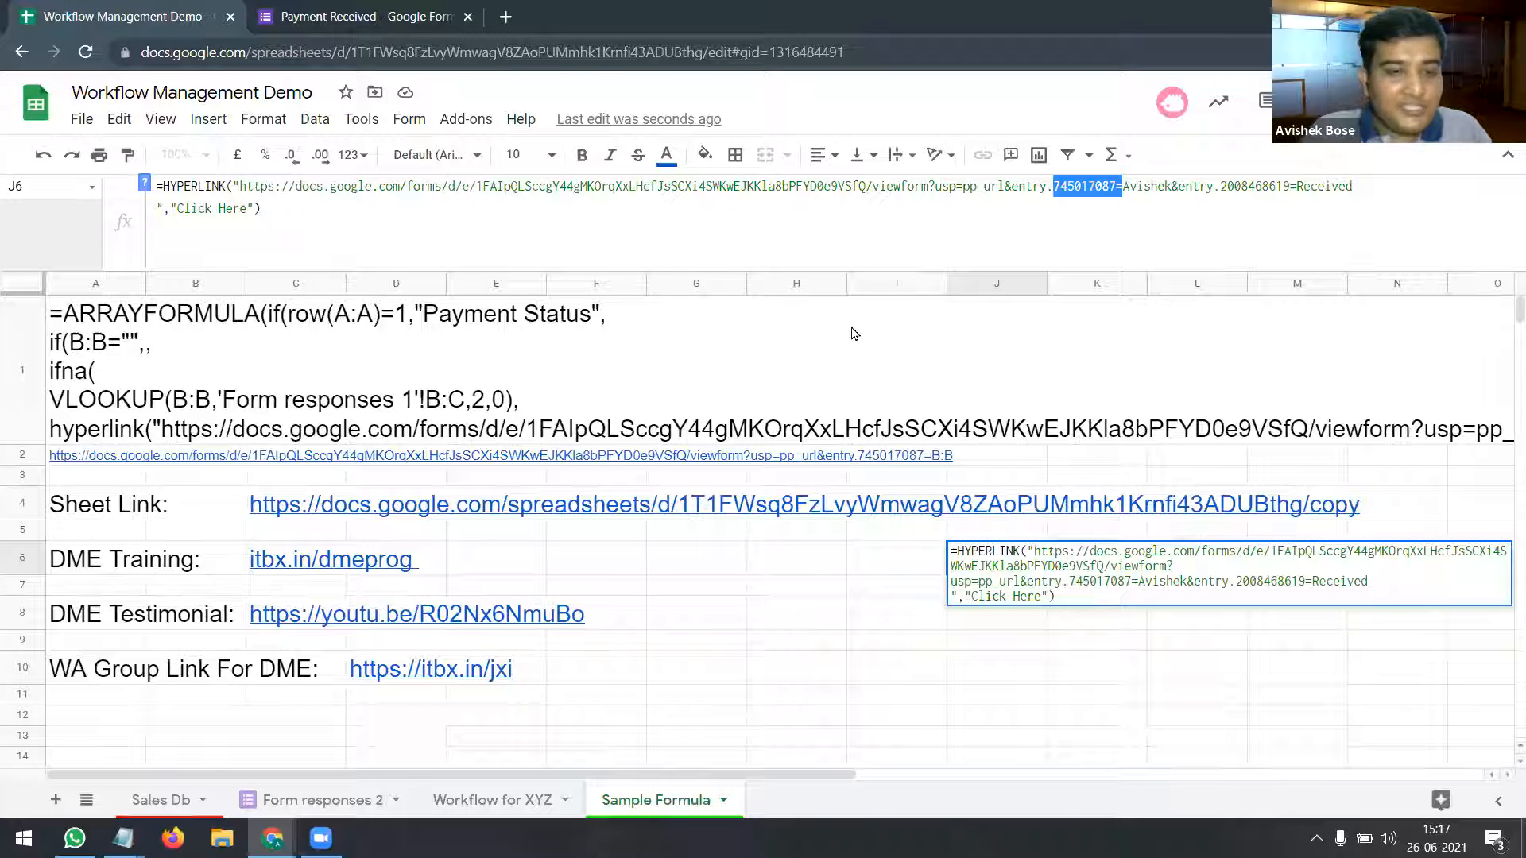
{"action": "key", "text": "Escape"}
{"action": "left_click", "coordinate": [505, 809]}
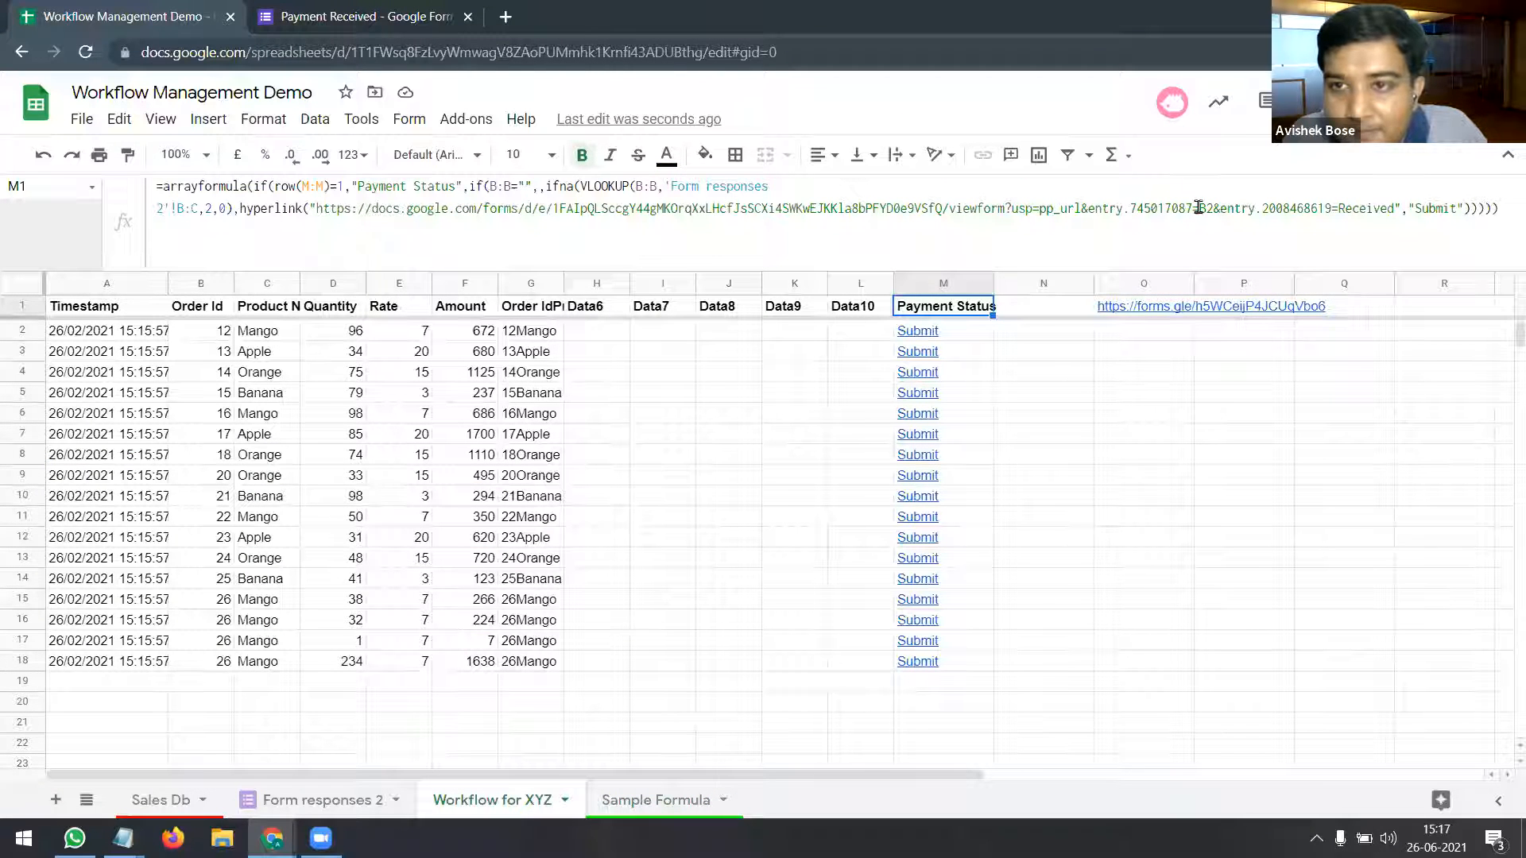
Step: Check M1's B2 reference, then open row 4's Submit link showing Order Id pre-filled as 'B2'
{"action": "left_click", "coordinate": [1216, 208]}
{"action": "double_click", "coordinate": [1214, 208]}
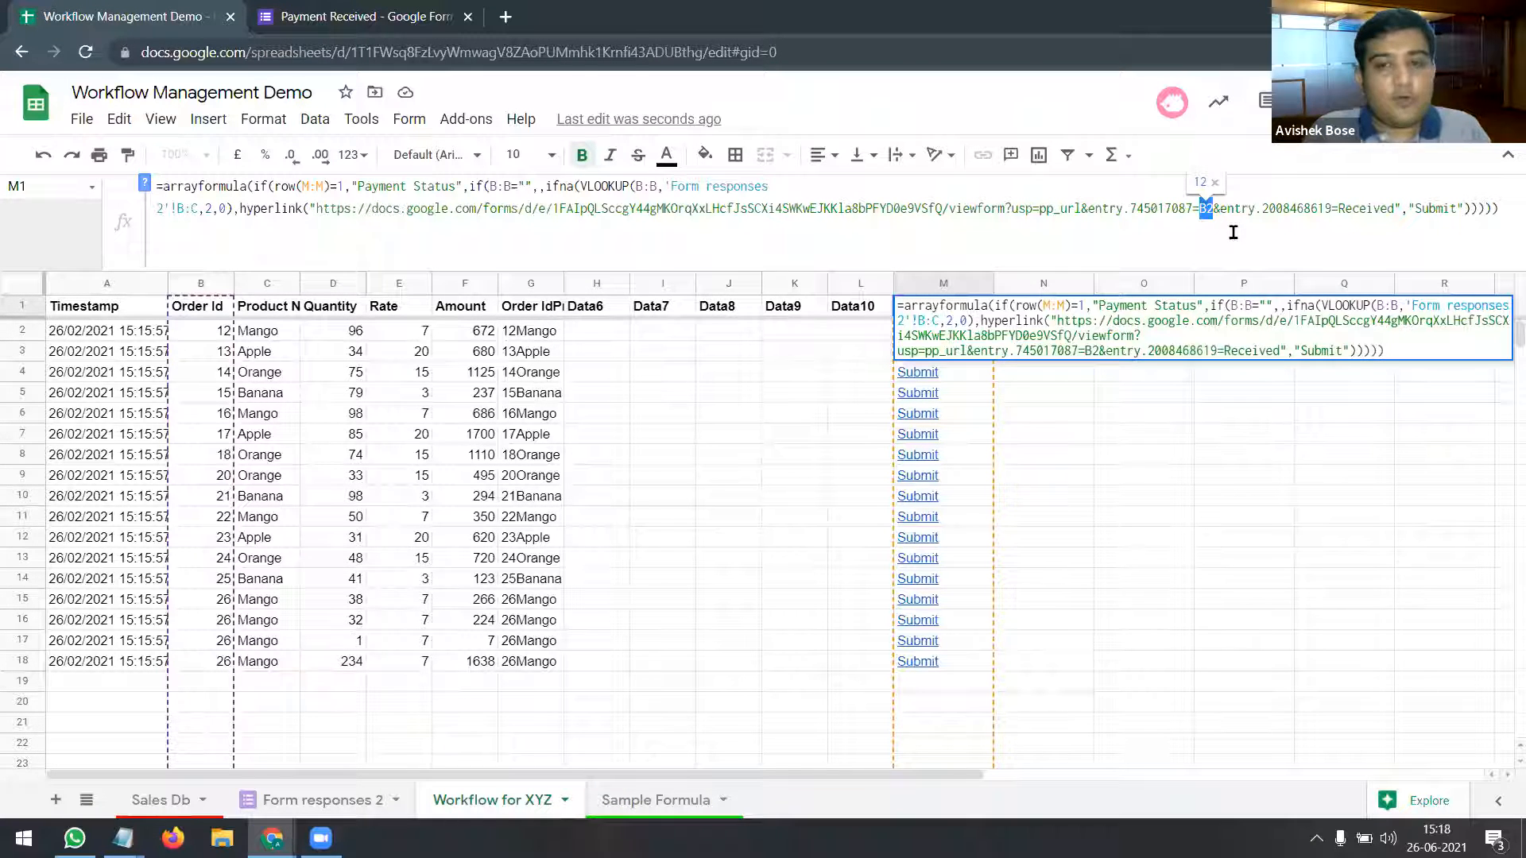
{"action": "key", "text": "Return"}
{"action": "left_click", "coordinate": [947, 372]}
{"action": "left_click", "coordinate": [993, 407]}
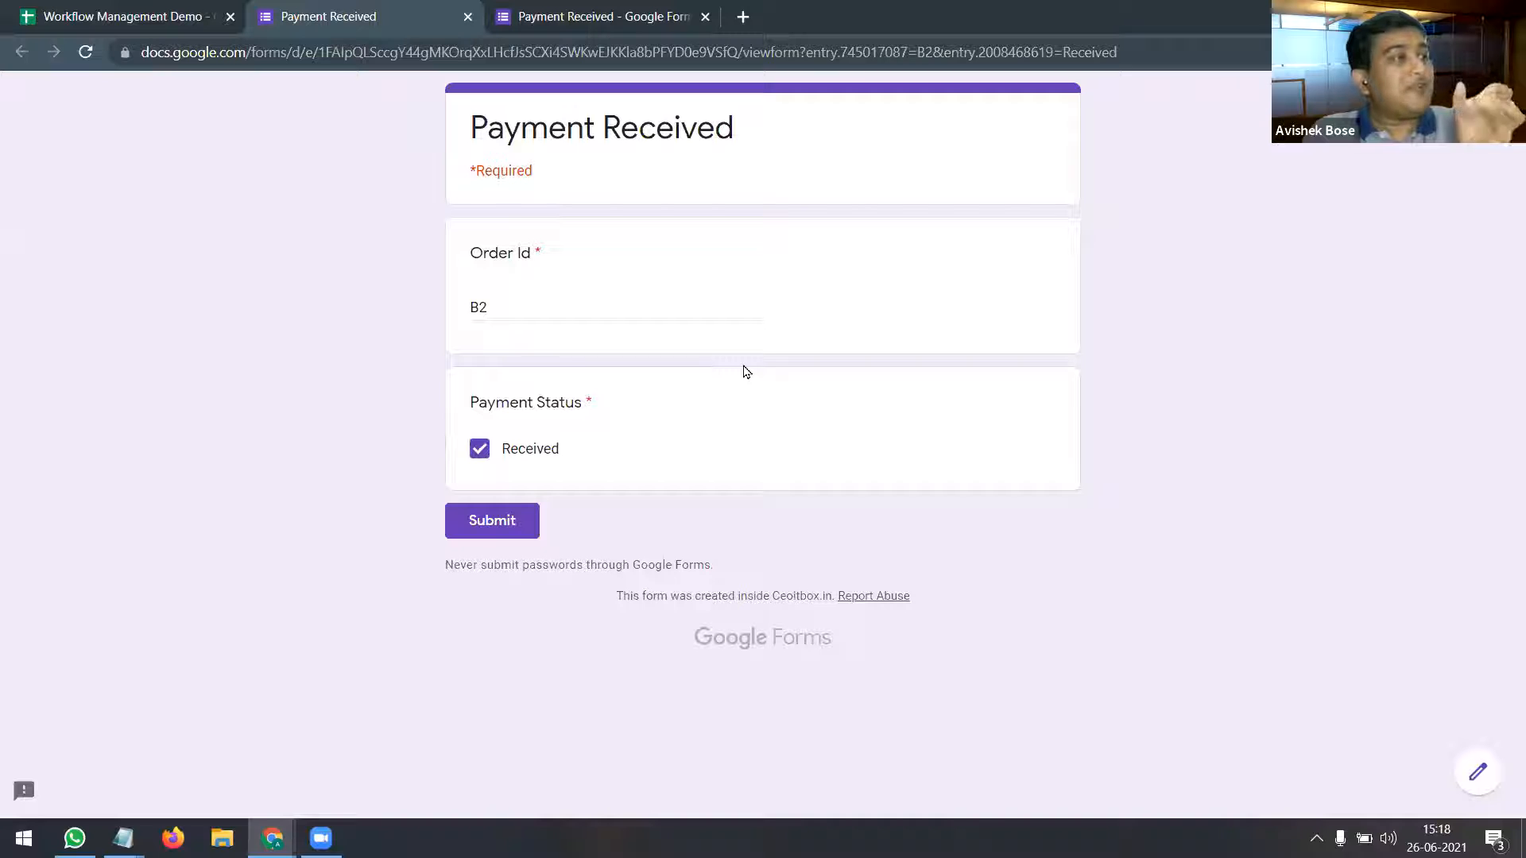
{"action": "left_click", "coordinate": [467, 16]}
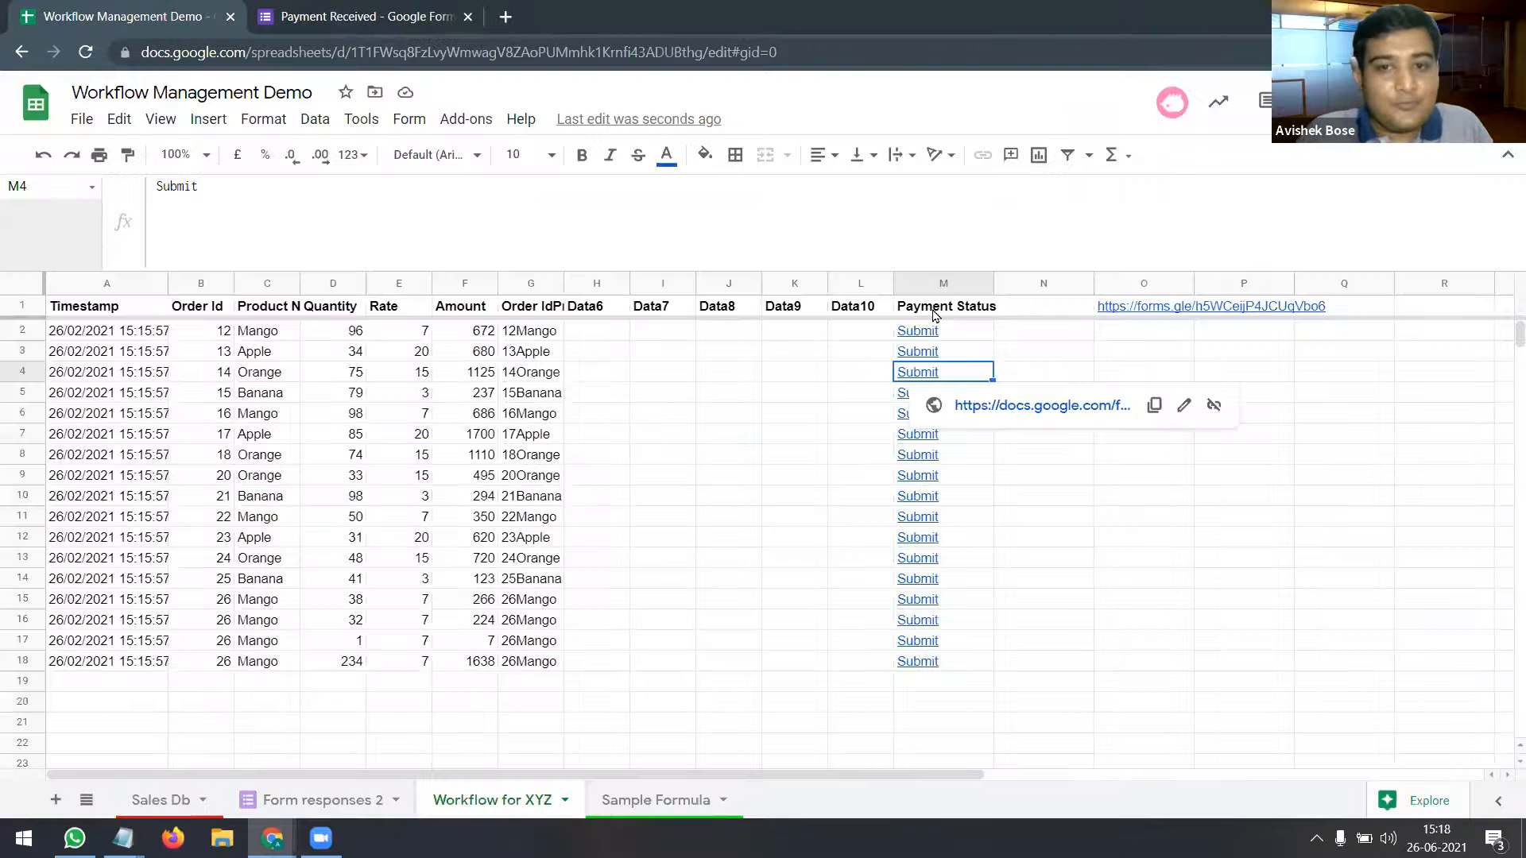
Step: Change M1's entry.745017087 value to "&B2:B&" so each Submit link carries its row's Order Id
{"action": "left_click", "coordinate": [922, 310]}
{"action": "left_click", "coordinate": [1199, 208]}
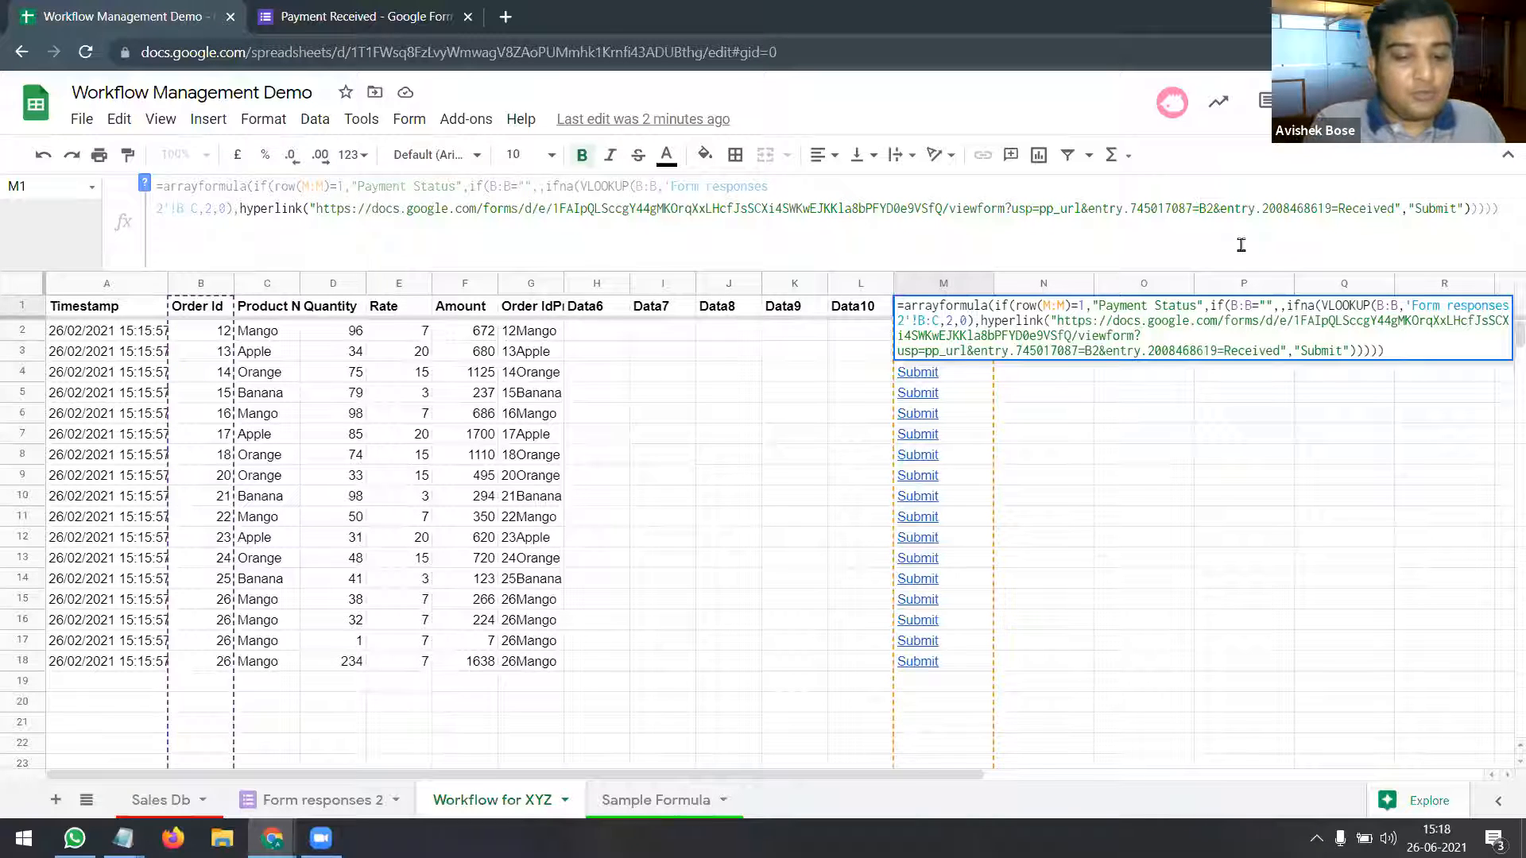
{"action": "type", "text": "&"}
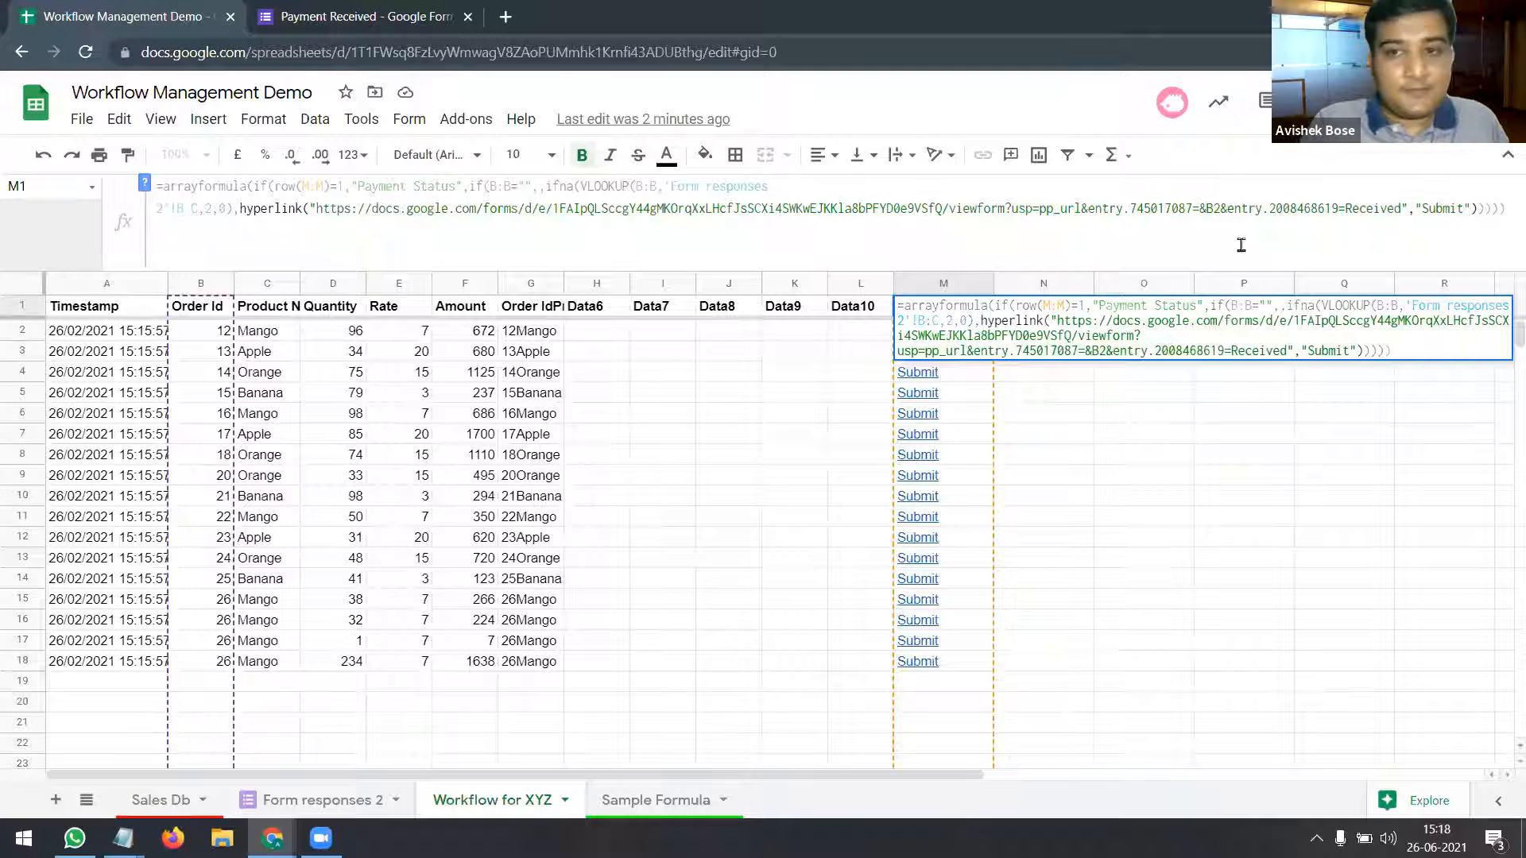
{"action": "key", "text": "BackSpace"}
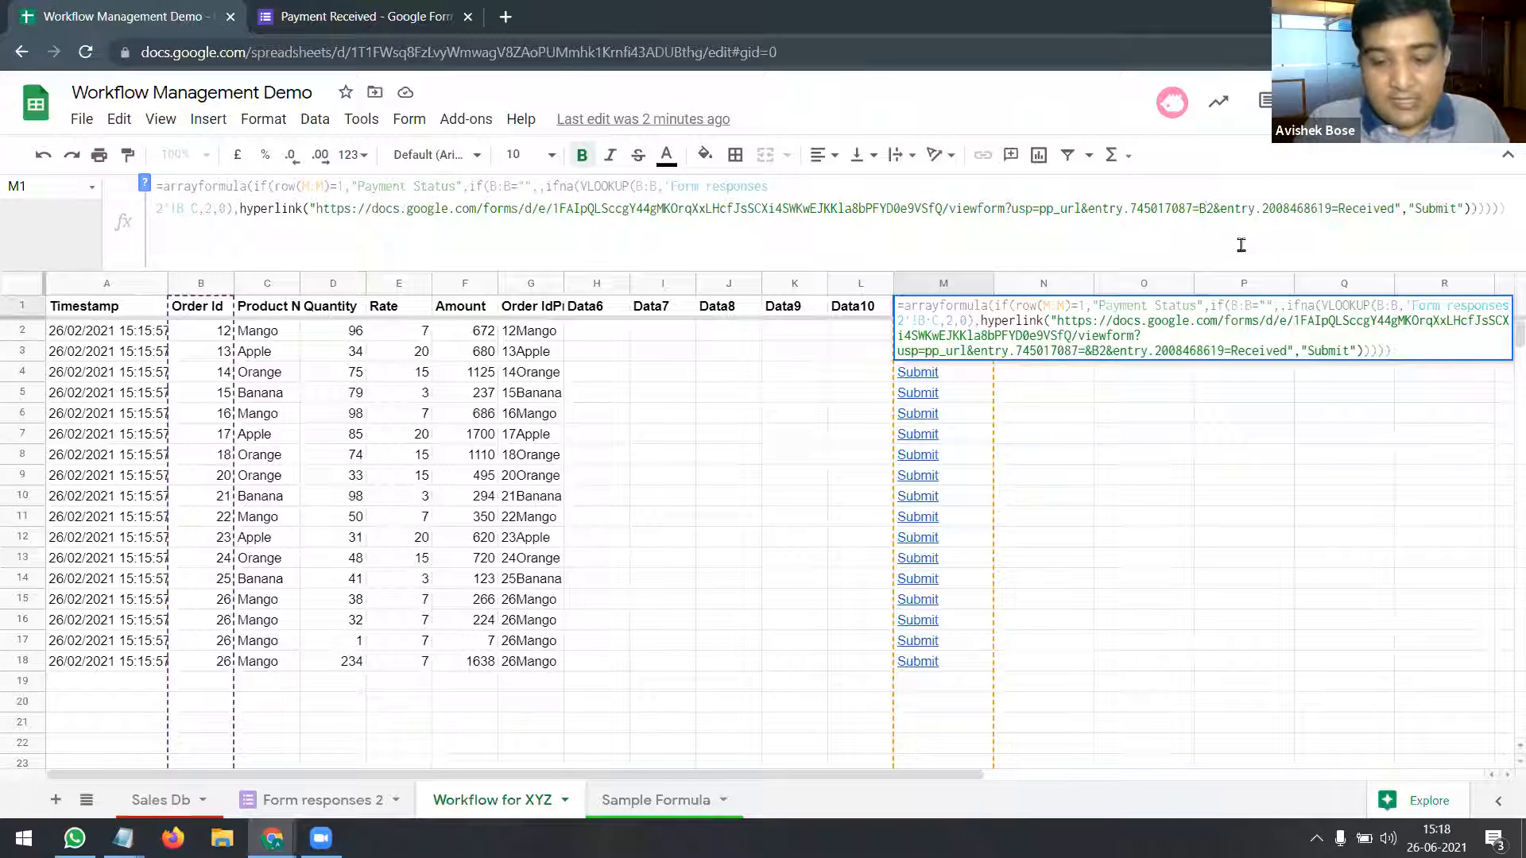
{"action": "type", "text": "\"&"}
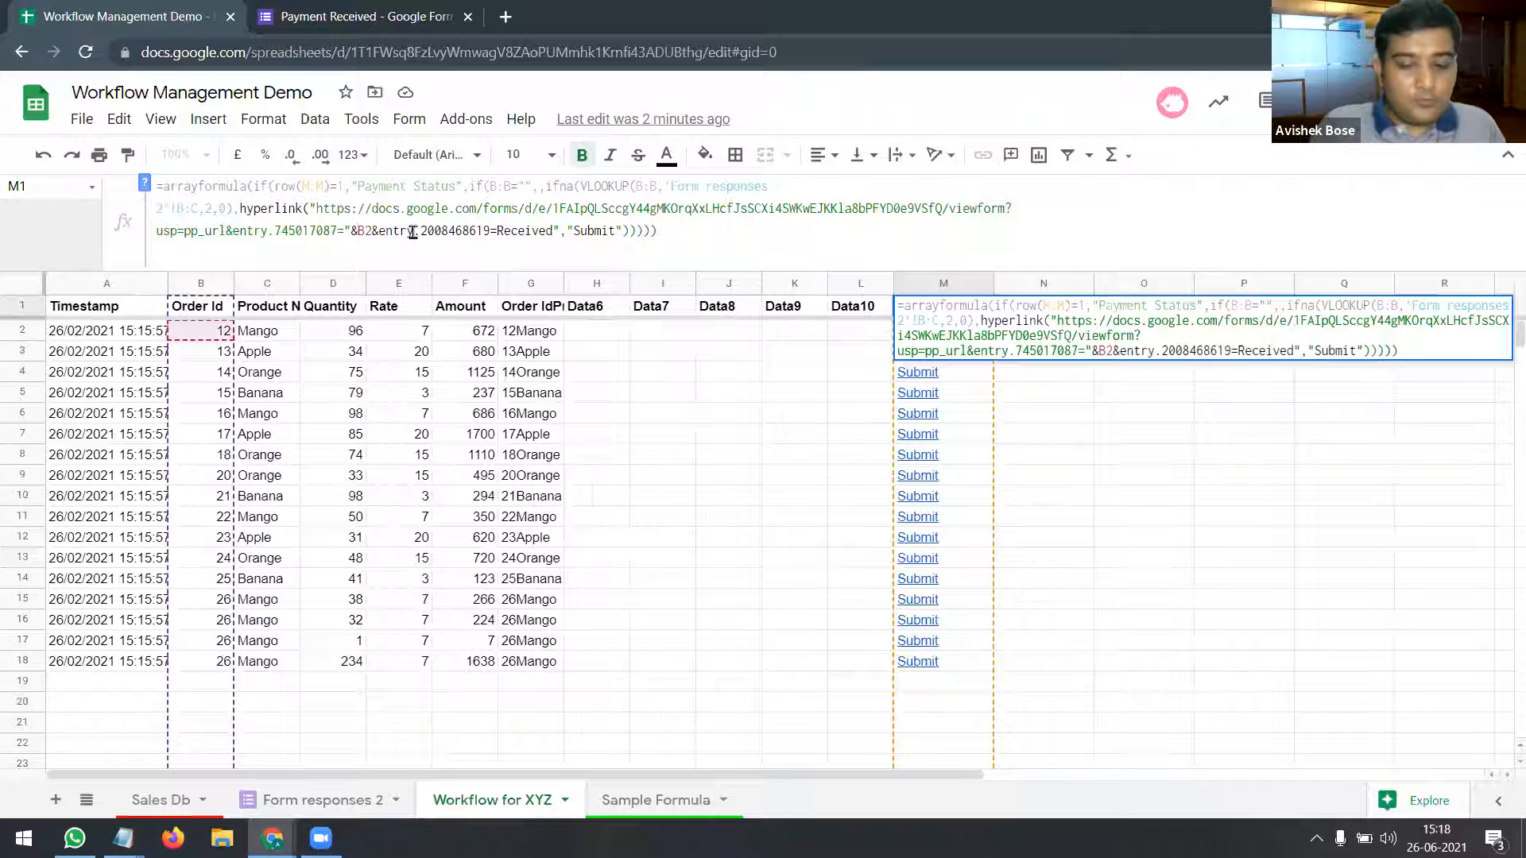
{"action": "type", "text": ":B"}
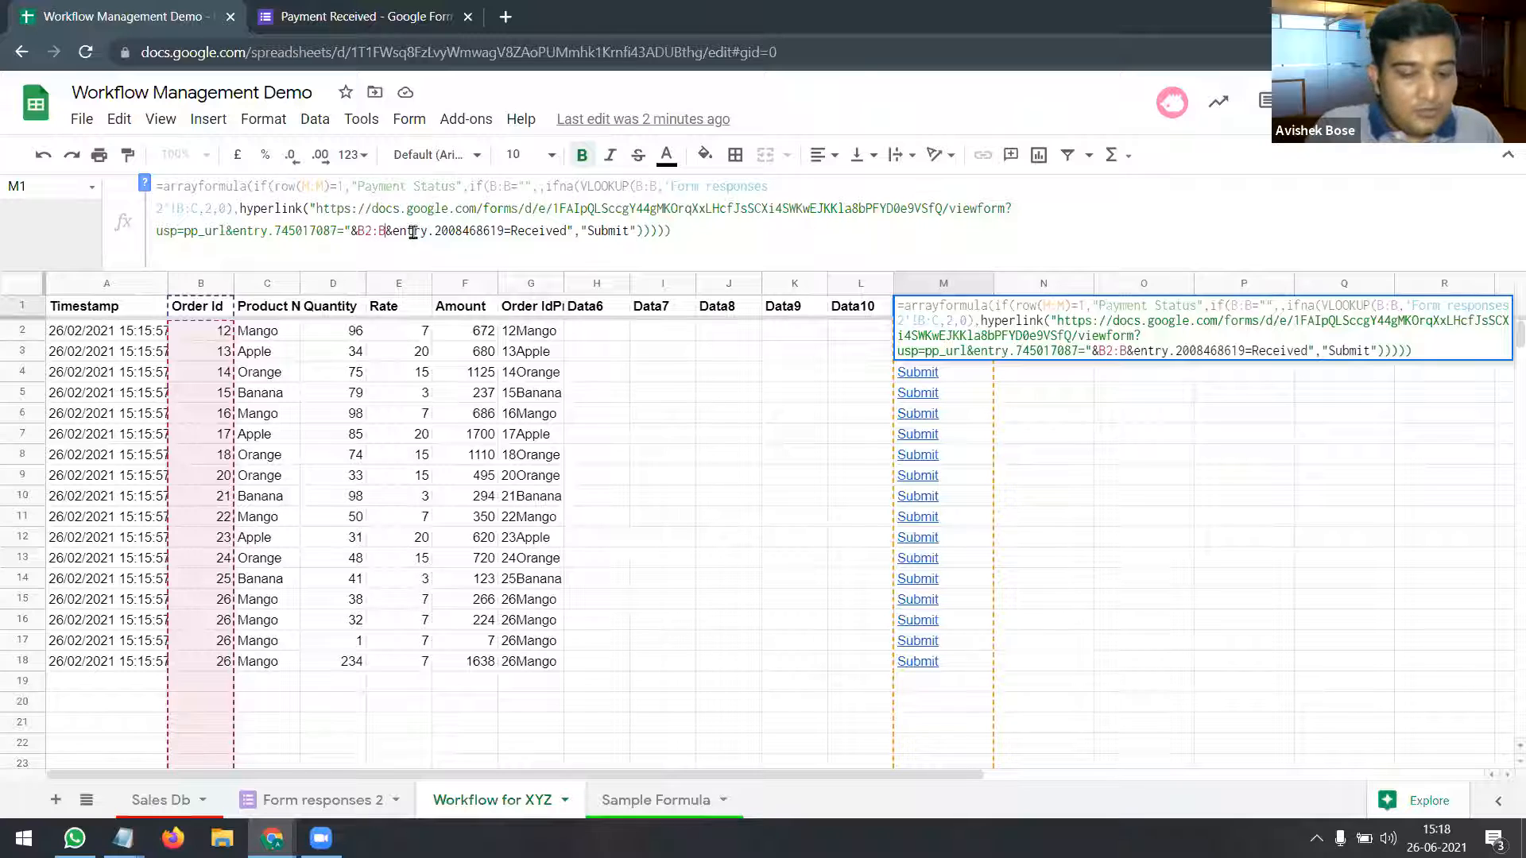
{"action": "type", "text": "&entry.745017087=\"&B2:B&"}
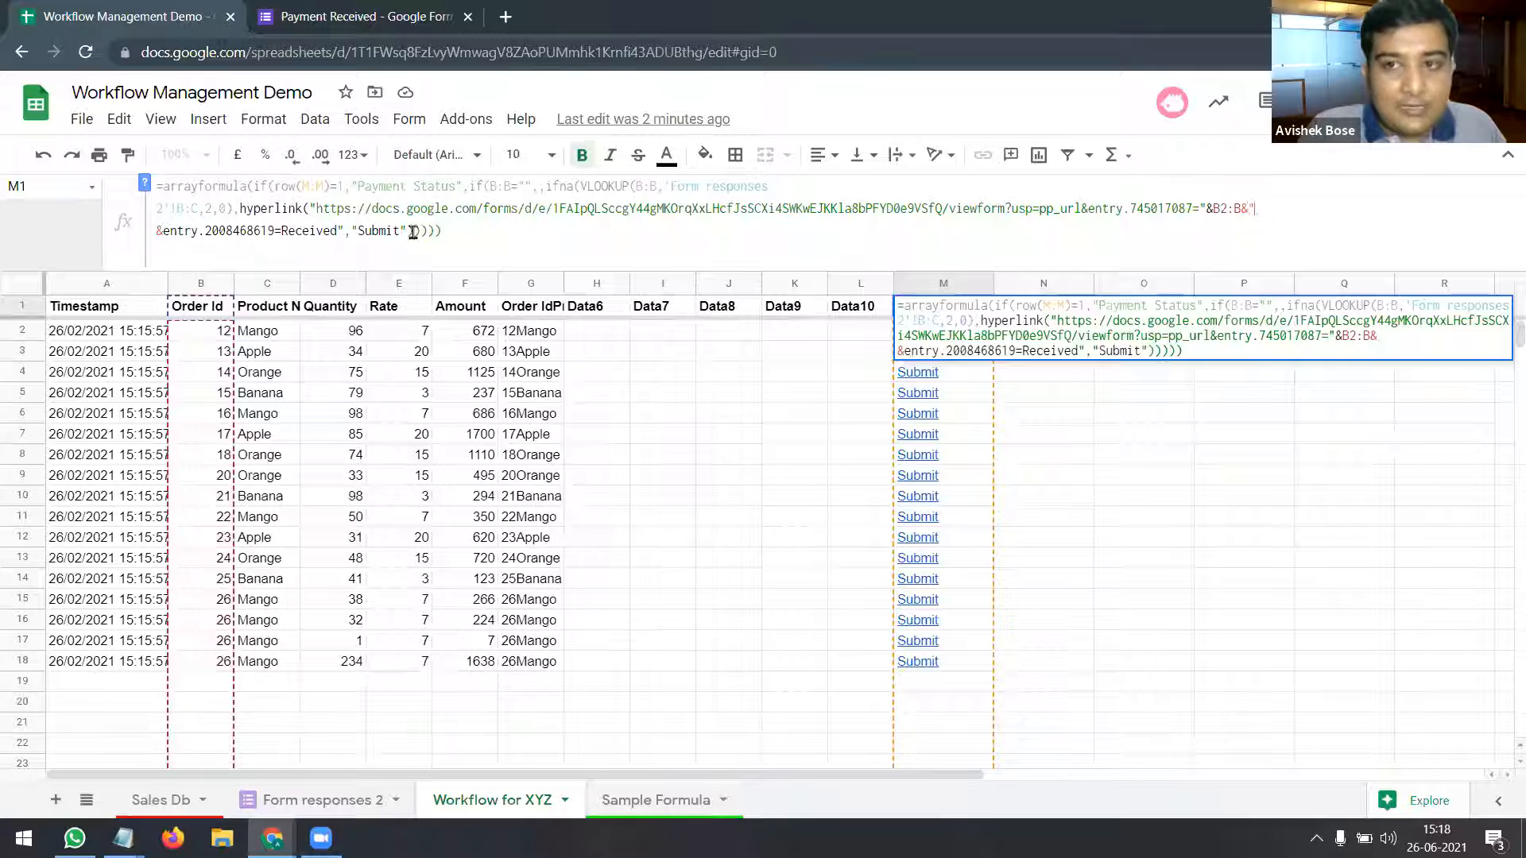
{"action": "type", "text": "\""}
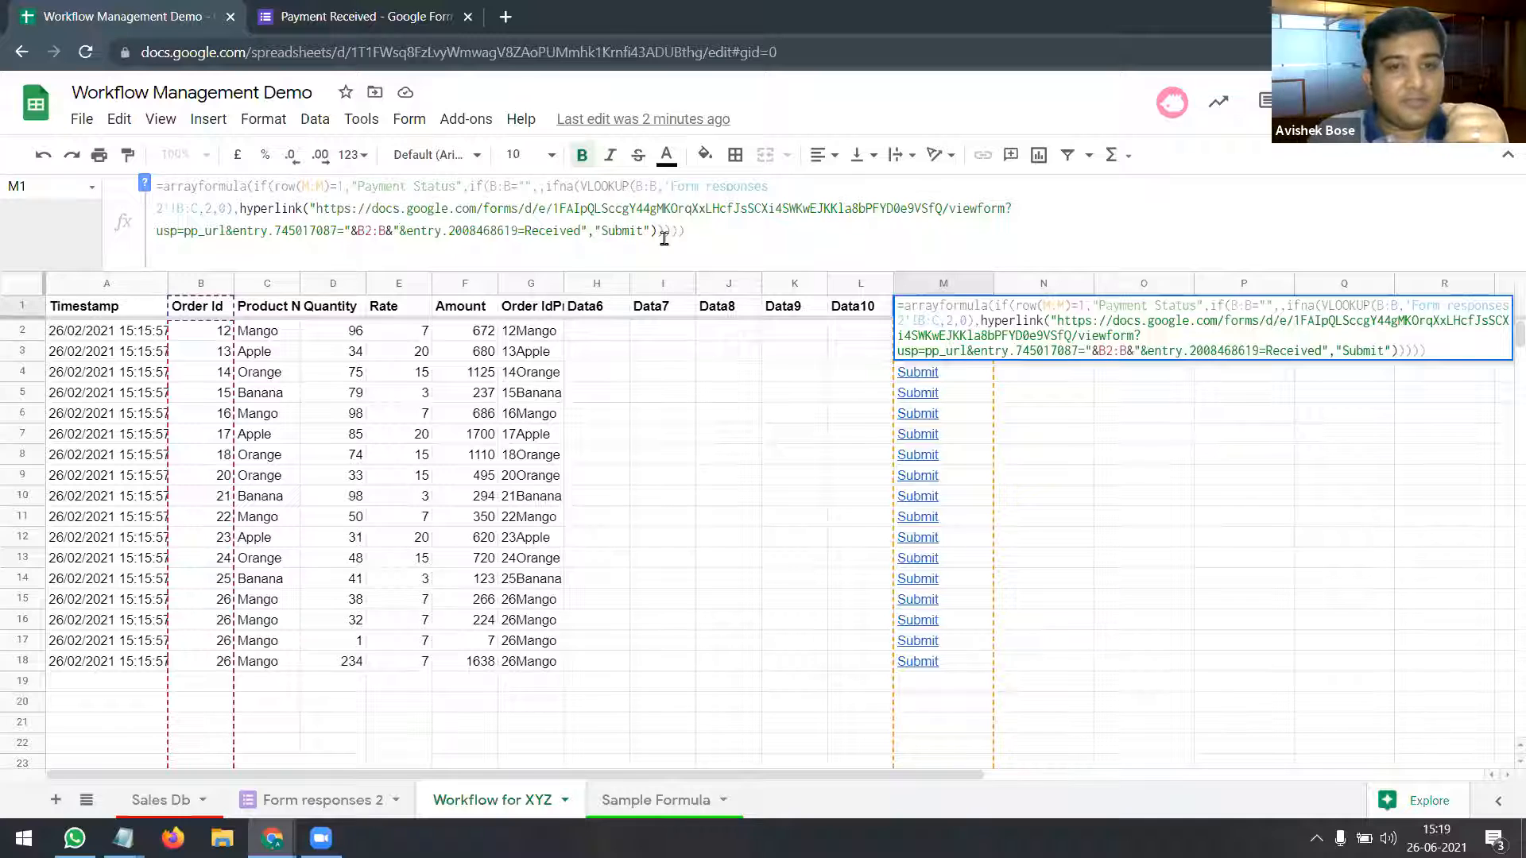
{"action": "left_click", "coordinate": [758, 235]}
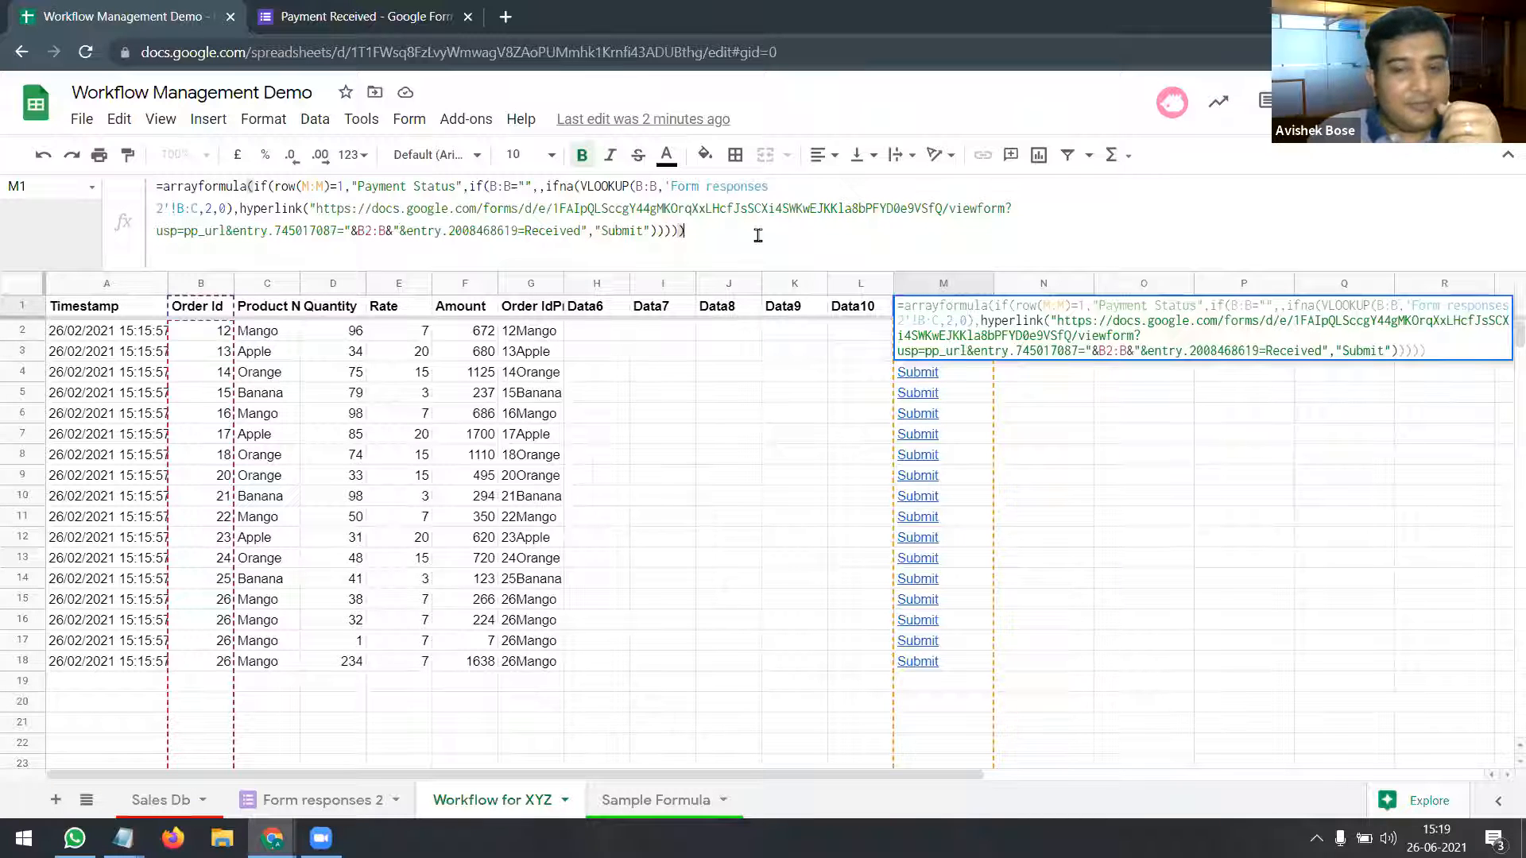
{"action": "key", "text": "Return"}
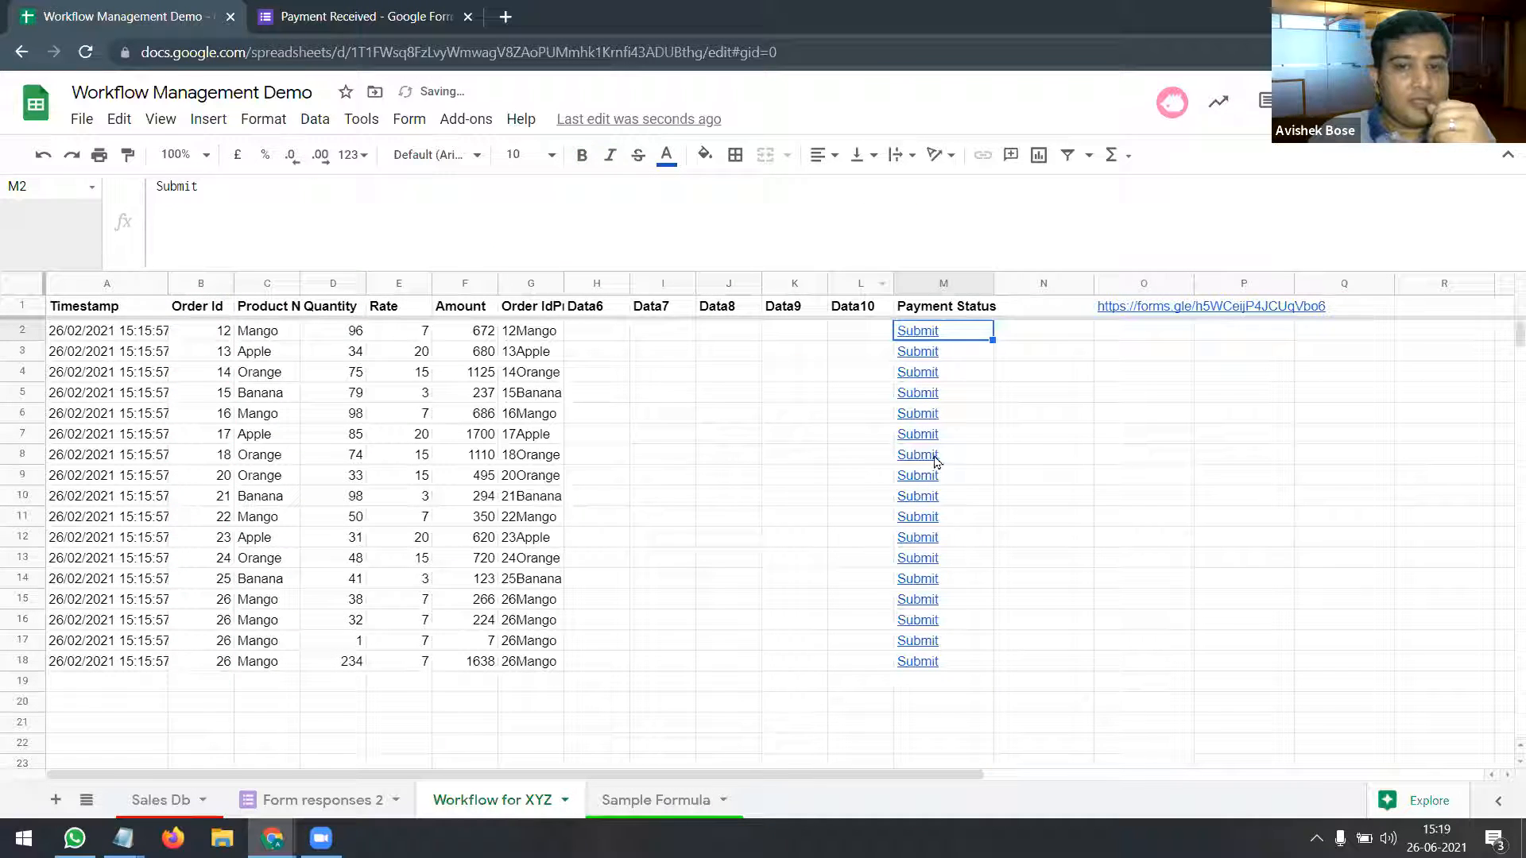
Step: Open order 20's Submit link and submit the pre-filled form marked Received
{"action": "left_click", "coordinate": [931, 461]}
{"action": "left_click", "coordinate": [1020, 490]}
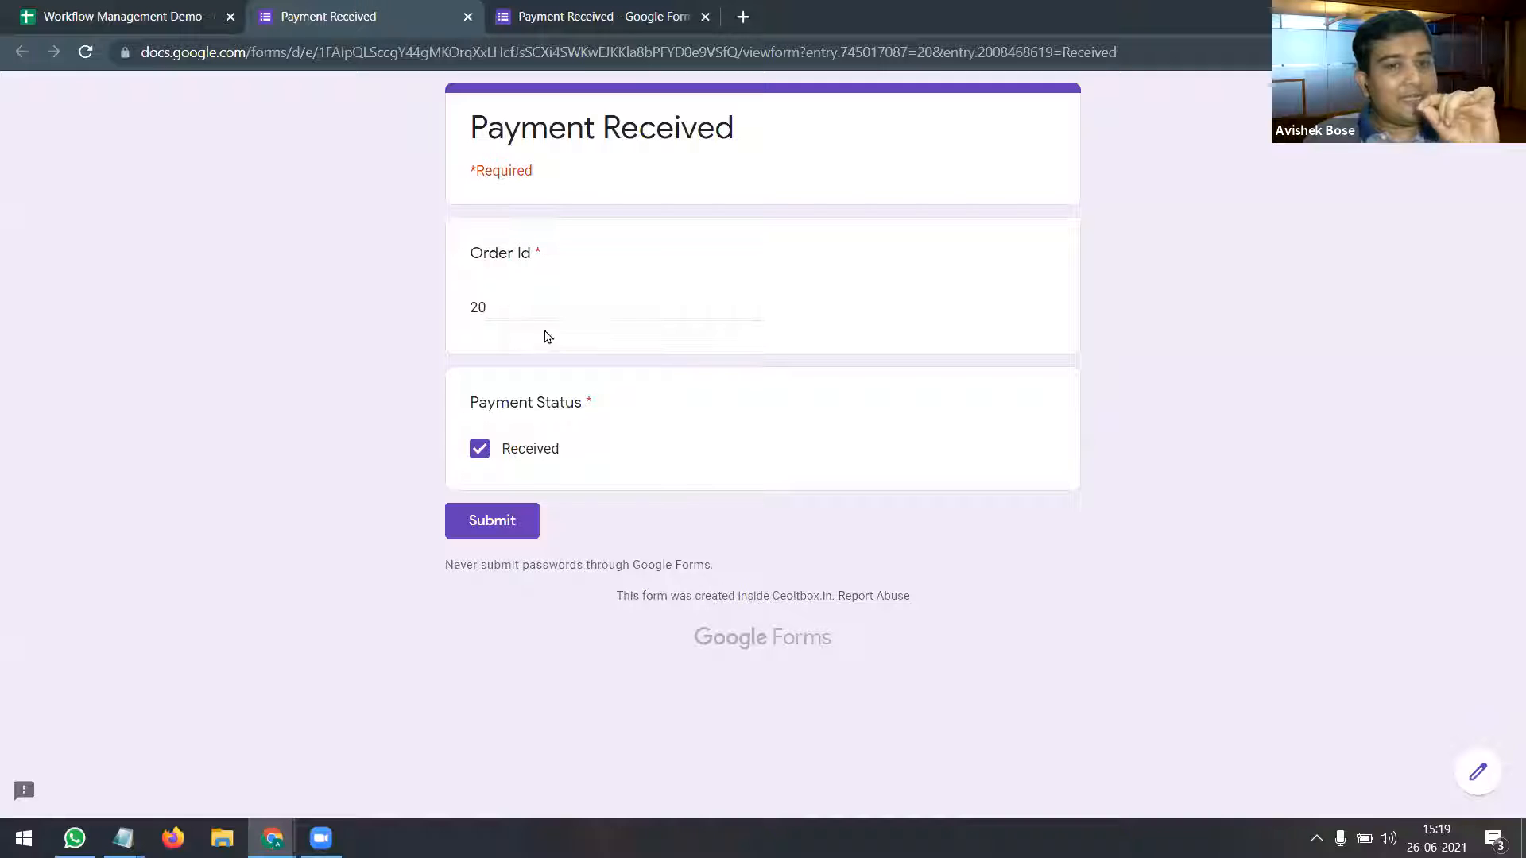
{"action": "double_click", "coordinate": [476, 307]}
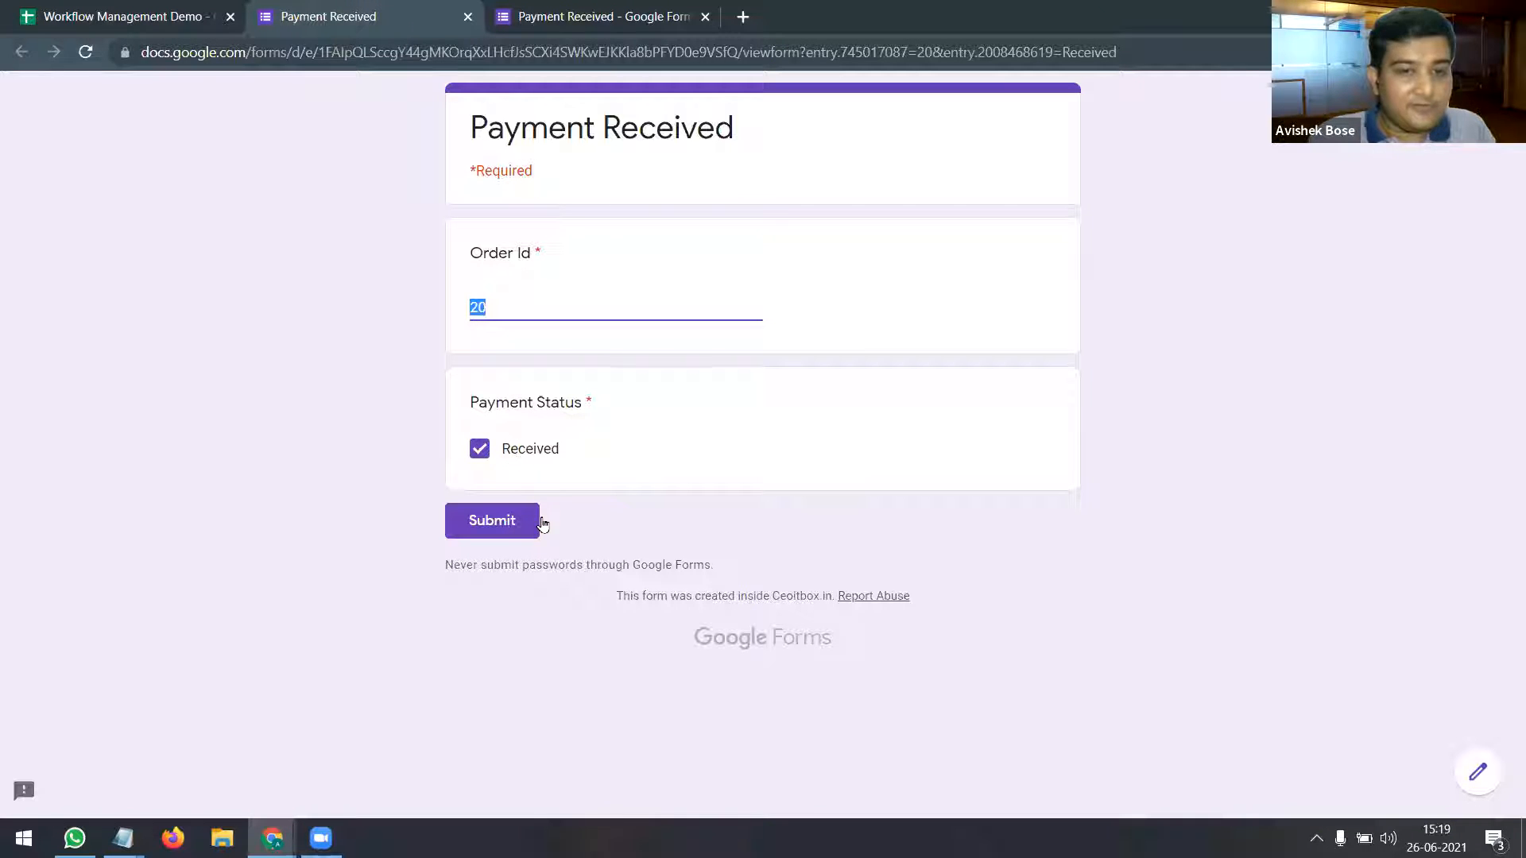
{"action": "left_click", "coordinate": [517, 524]}
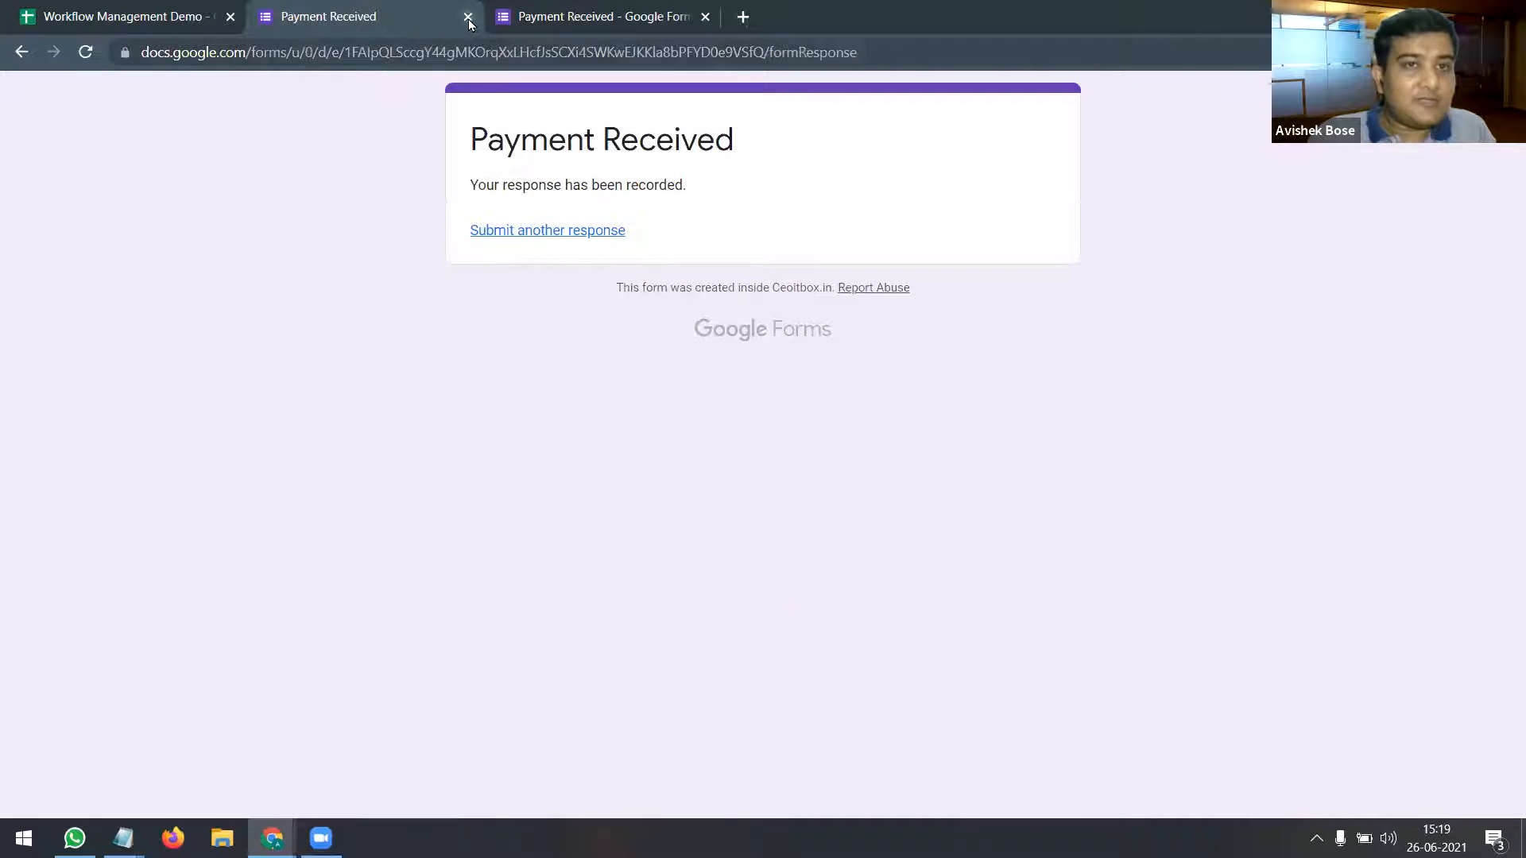
{"action": "left_click", "coordinate": [468, 17]}
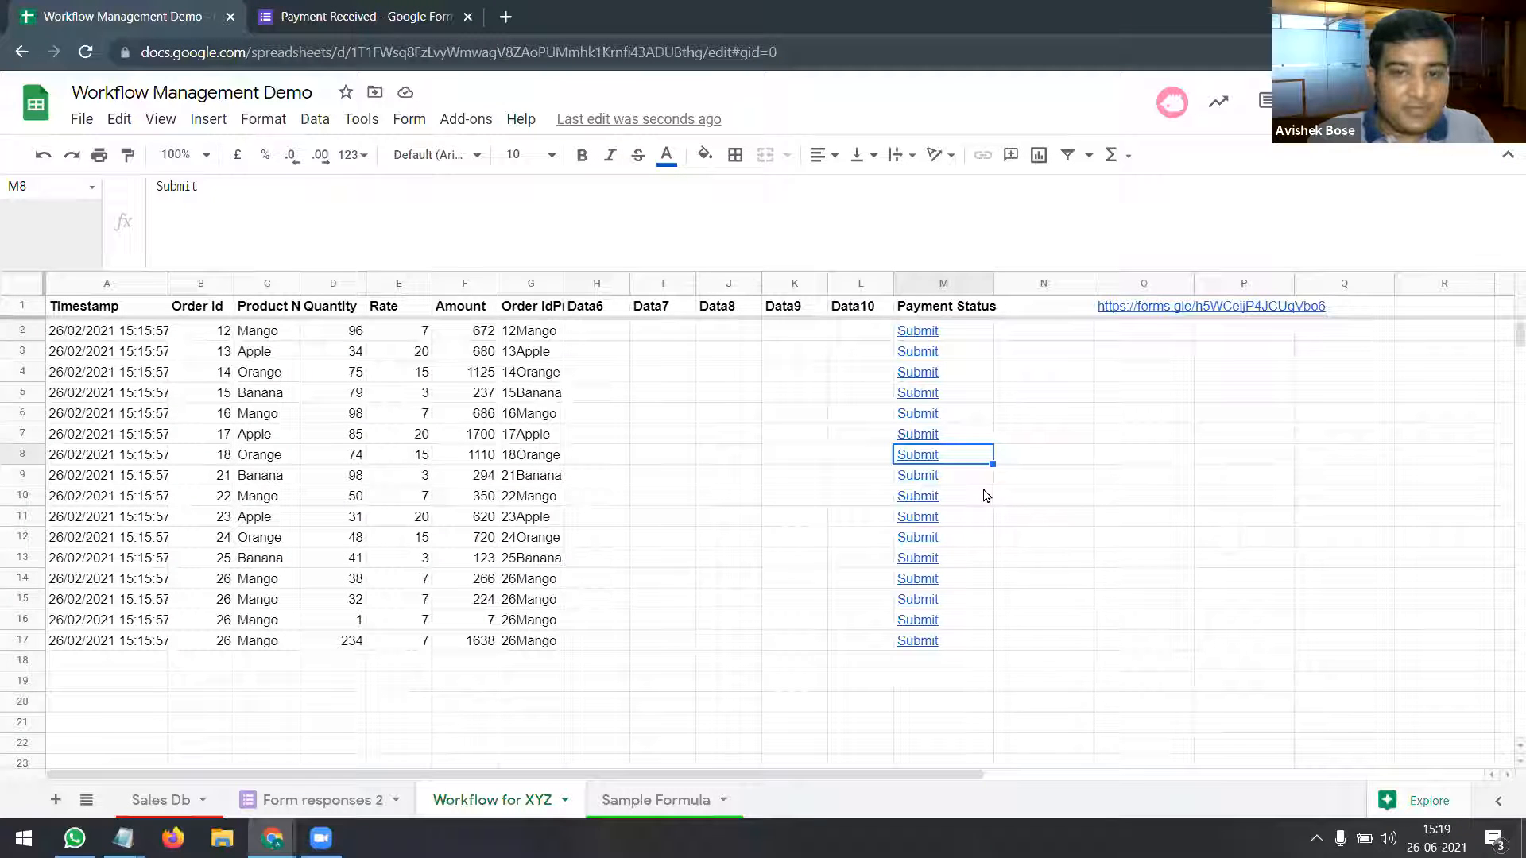
Step: Check the new order 20 Received row in Form responses 2, then return to Workflow for XYZ
{"action": "left_click", "coordinate": [969, 475]}
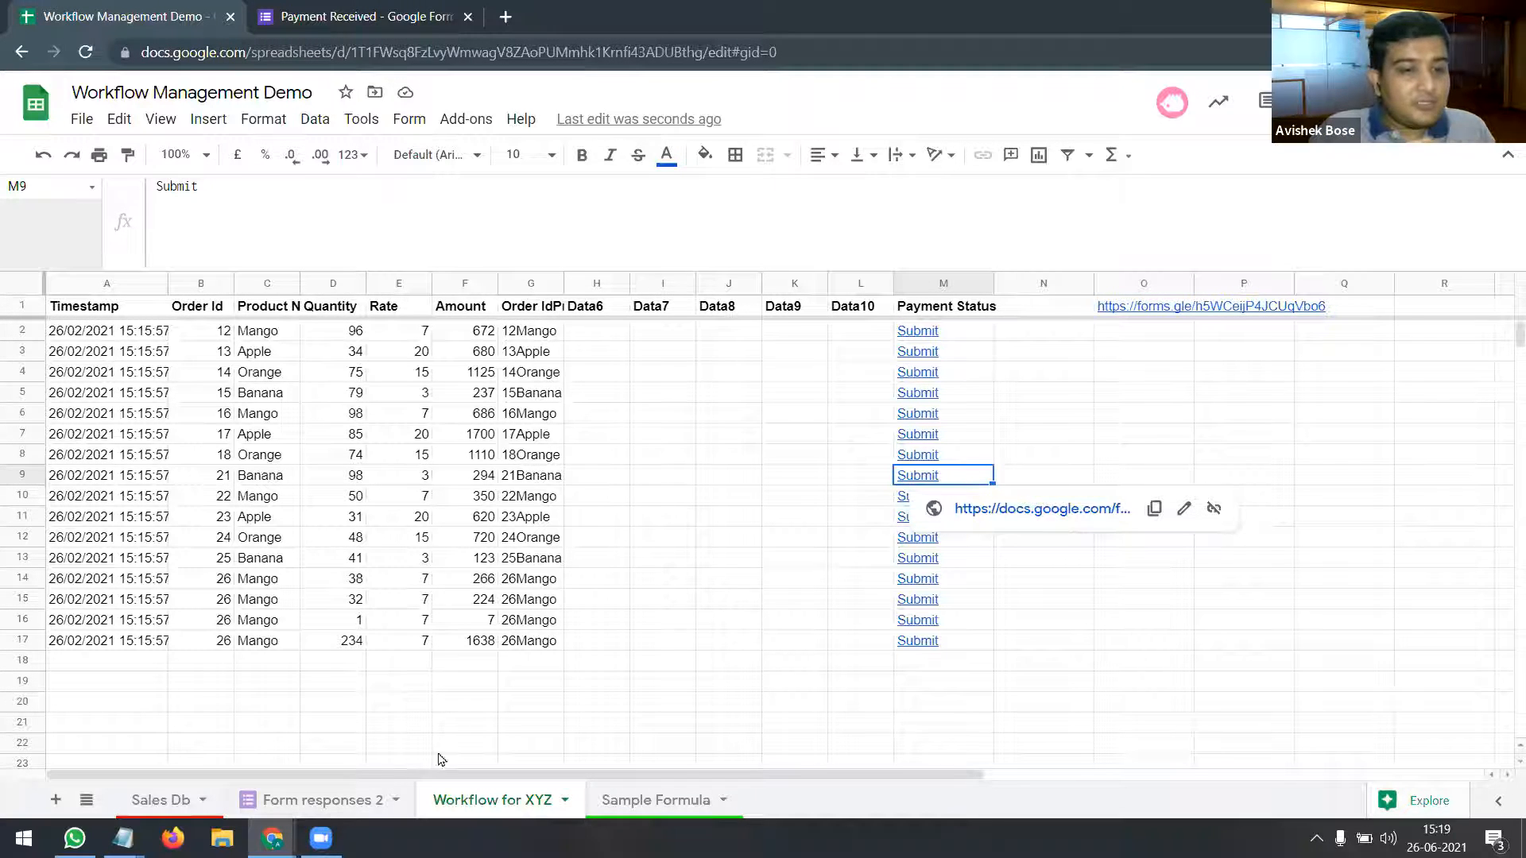
{"action": "left_click", "coordinate": [374, 799]}
{"action": "left_click", "coordinate": [228, 665]}
{"action": "key", "text": "Right"}
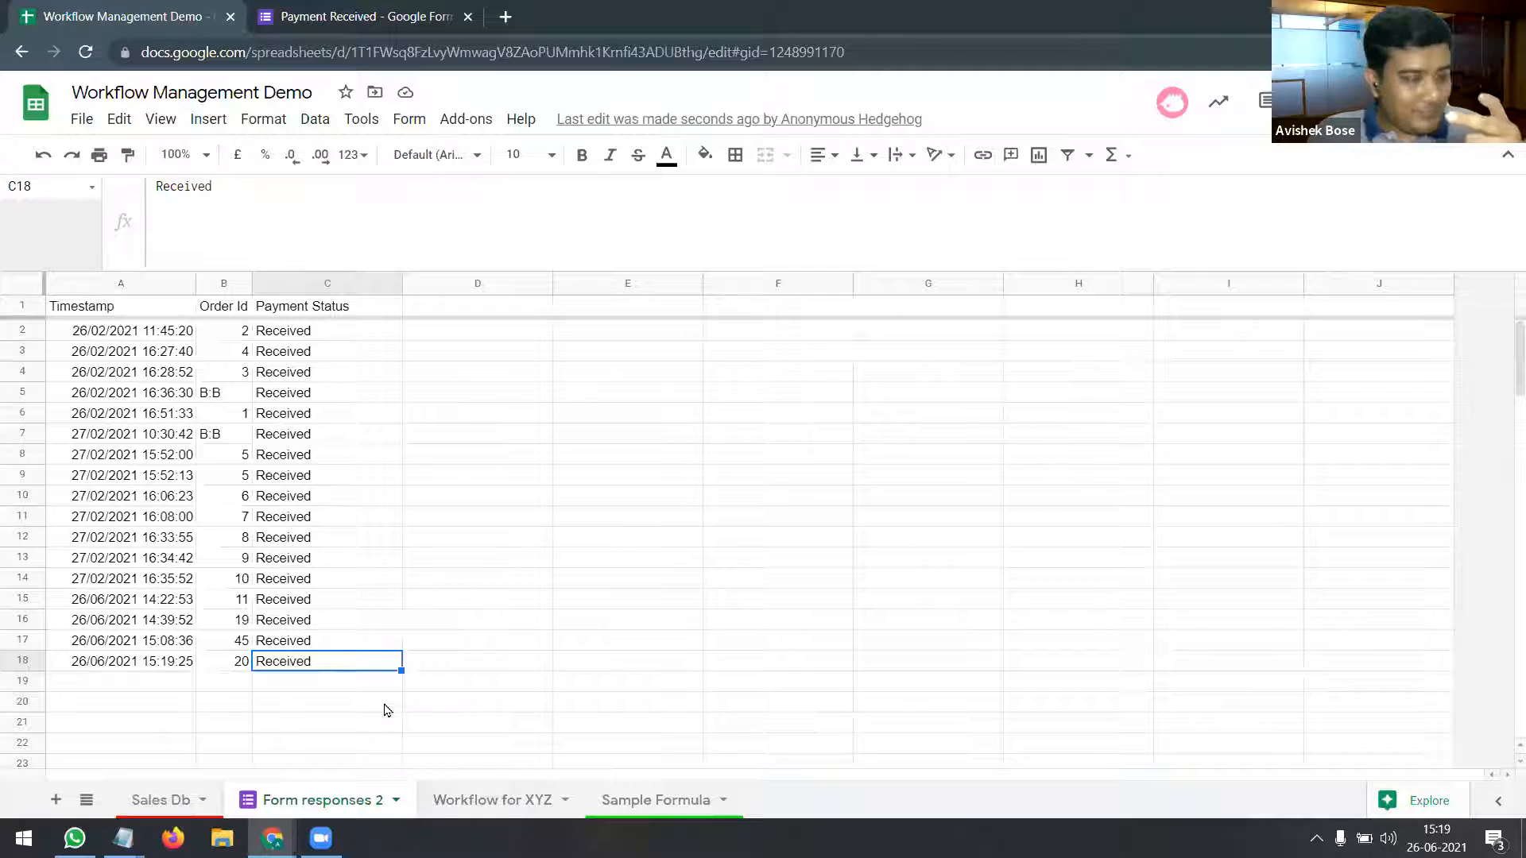
{"action": "left_click", "coordinate": [475, 799]}
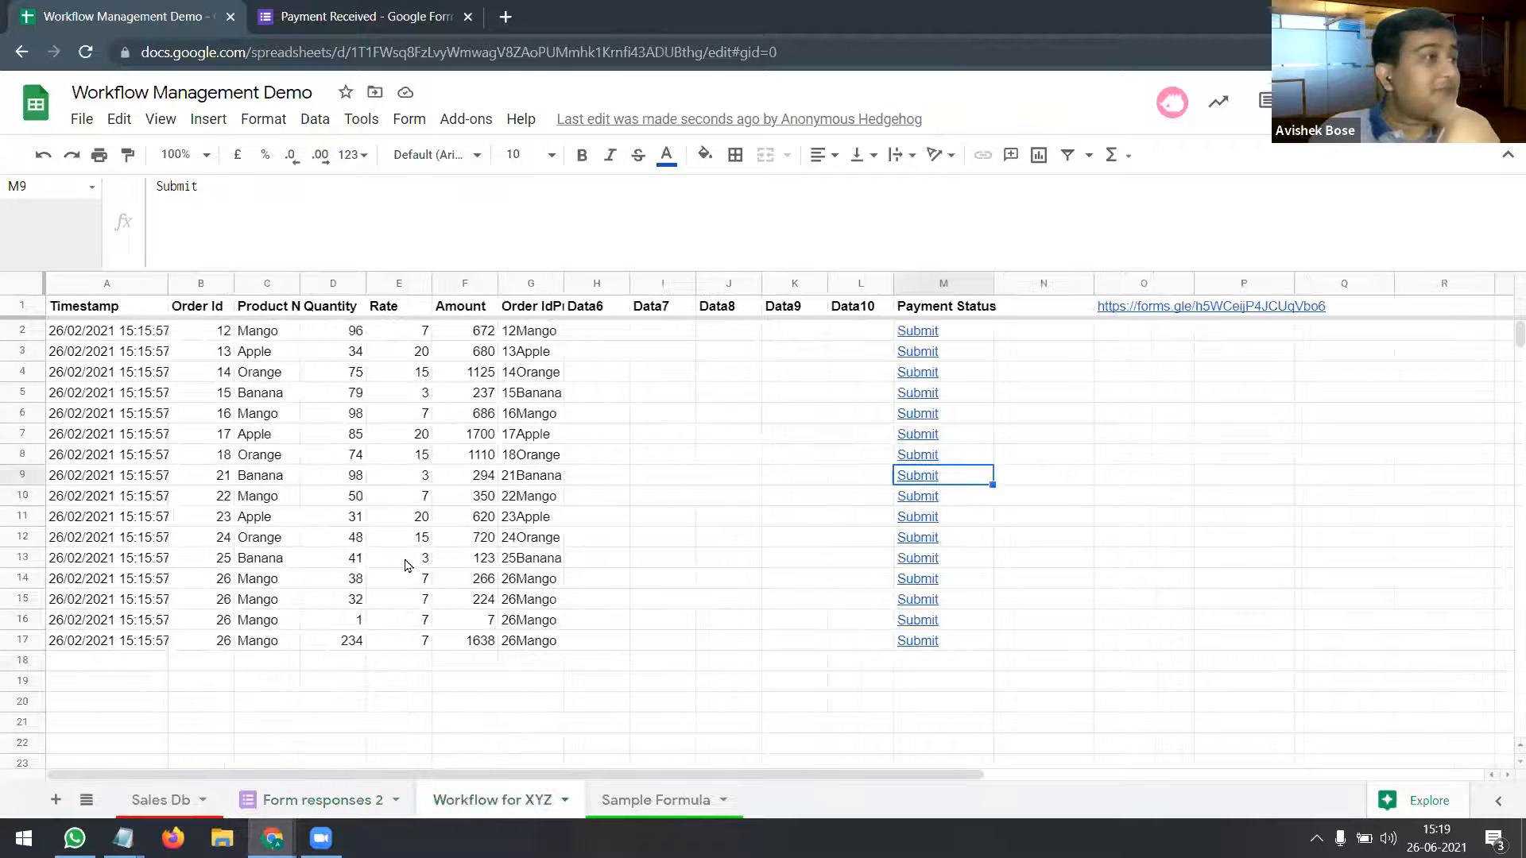
Step: Select A1 on Workflow for XYZ and highlight the IMPORTRANGE source arguments of its QUERY
{"action": "left_click", "coordinate": [111, 284]}
{"action": "left_click", "coordinate": [117, 309]}
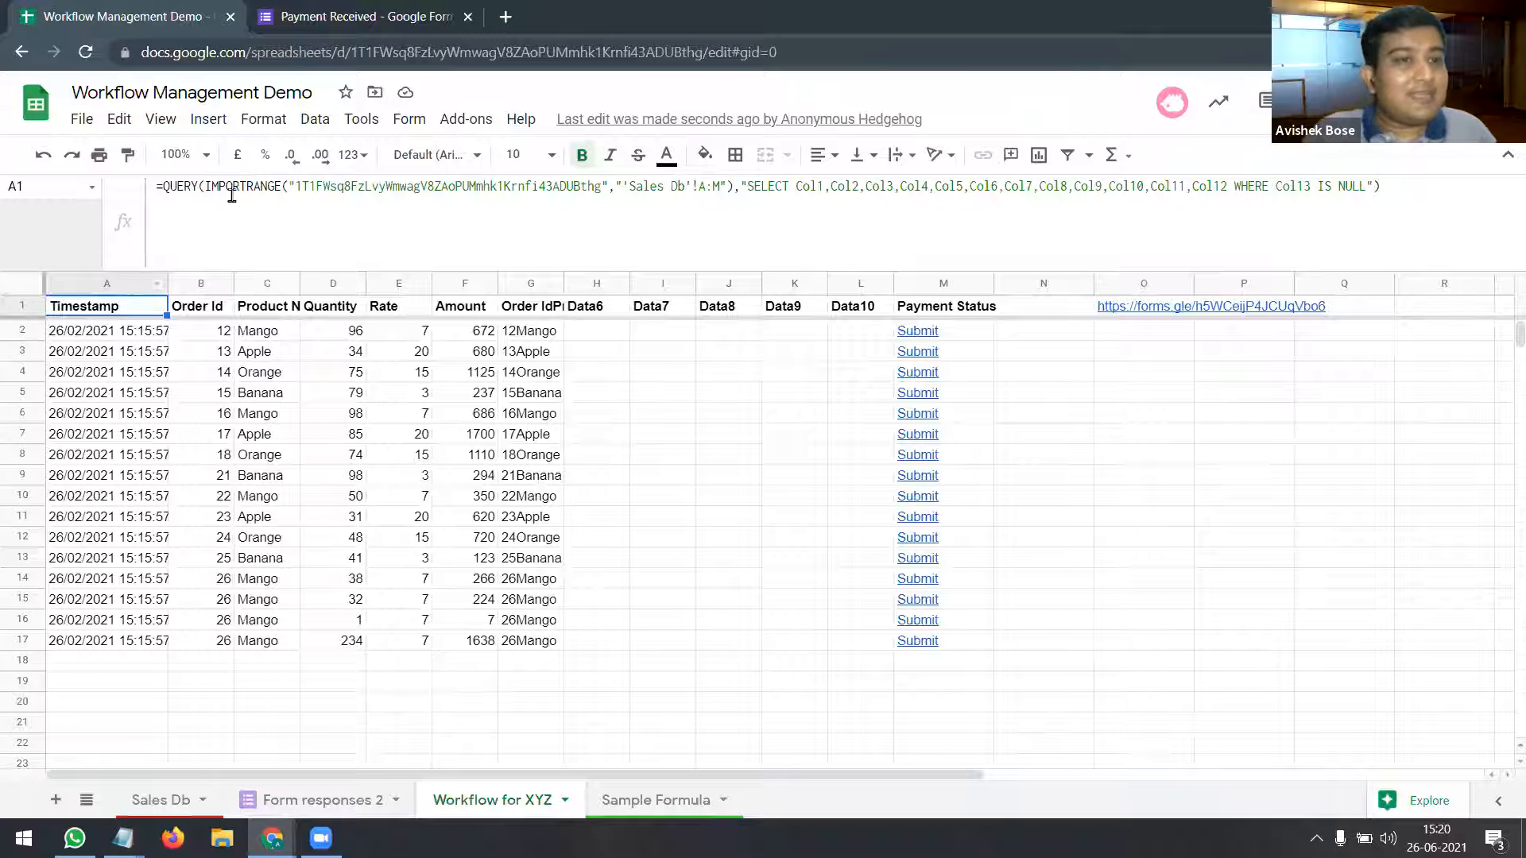
{"action": "left_click_drag", "start_coordinate": [289, 187], "coordinate": [732, 191]}
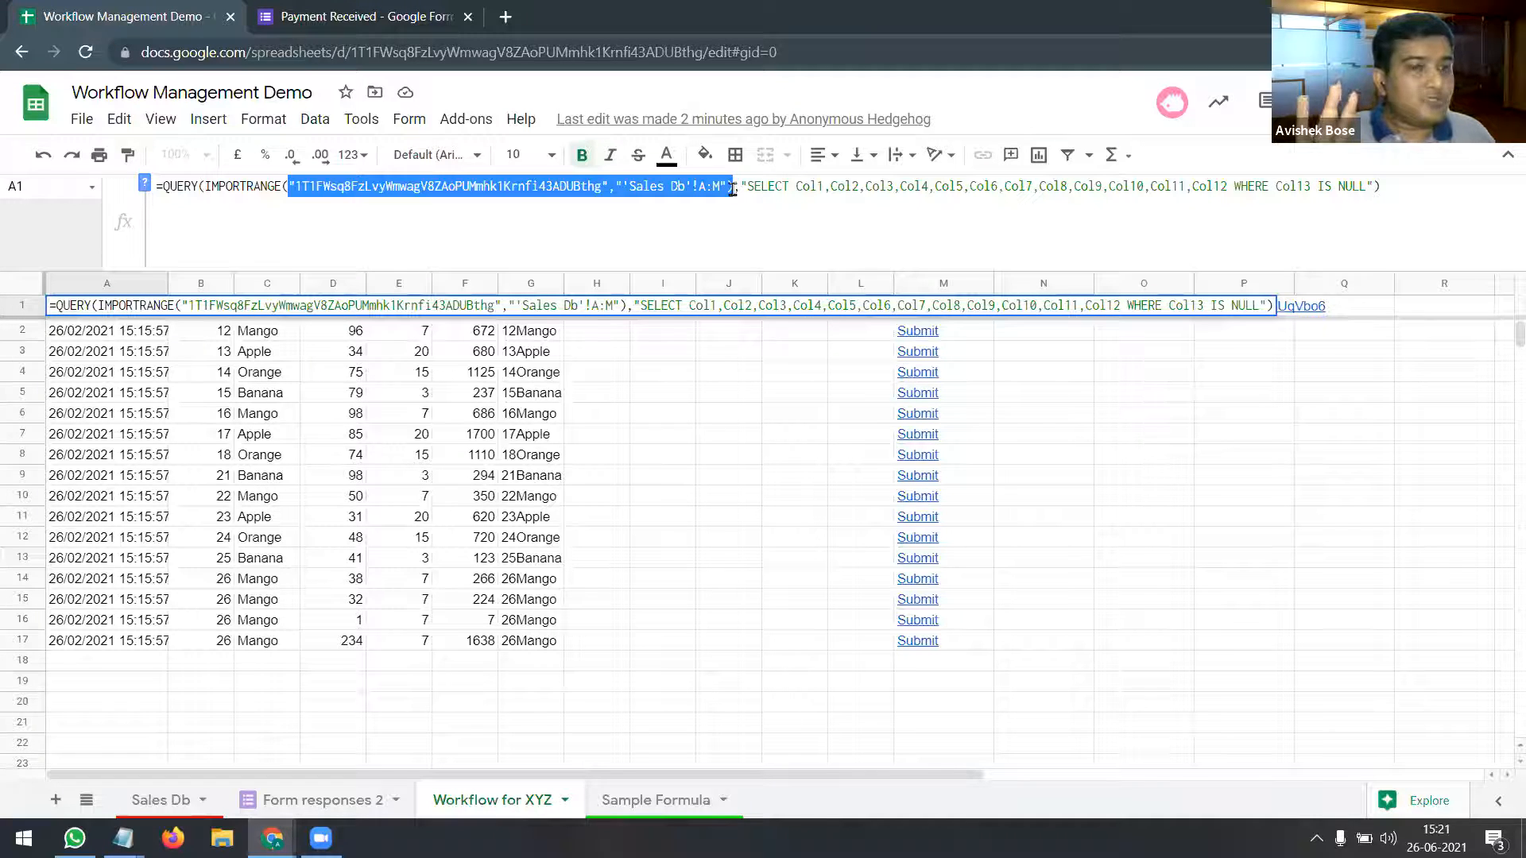
Step: Break the A1 QUERY formula onto separate lines for IMPORTRANGE and the SELECT clause
{"action": "left_click", "coordinate": [746, 194]}
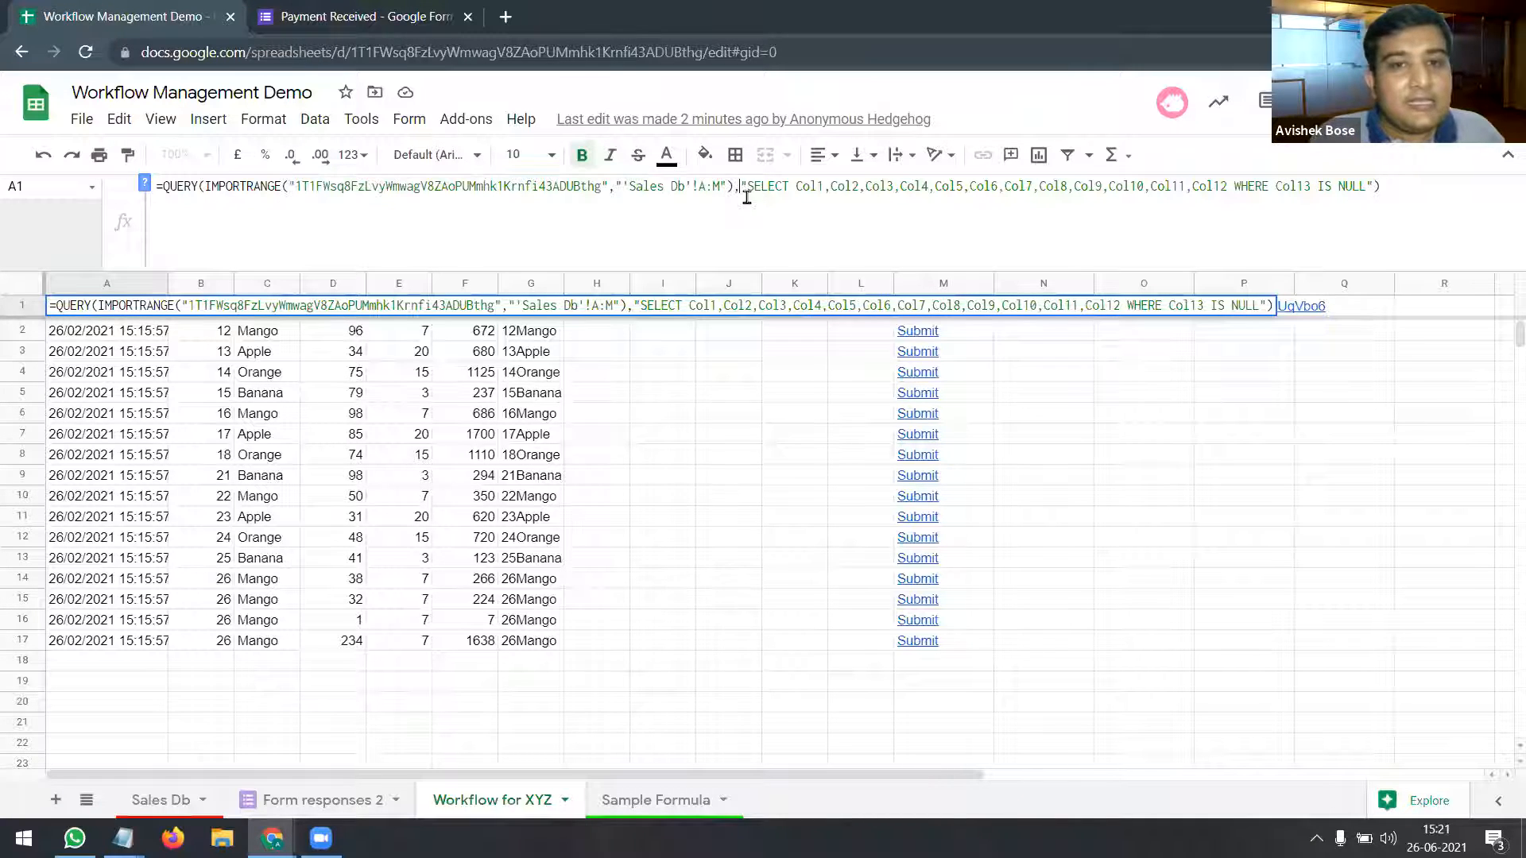
{"action": "left_click", "coordinate": [196, 191]}
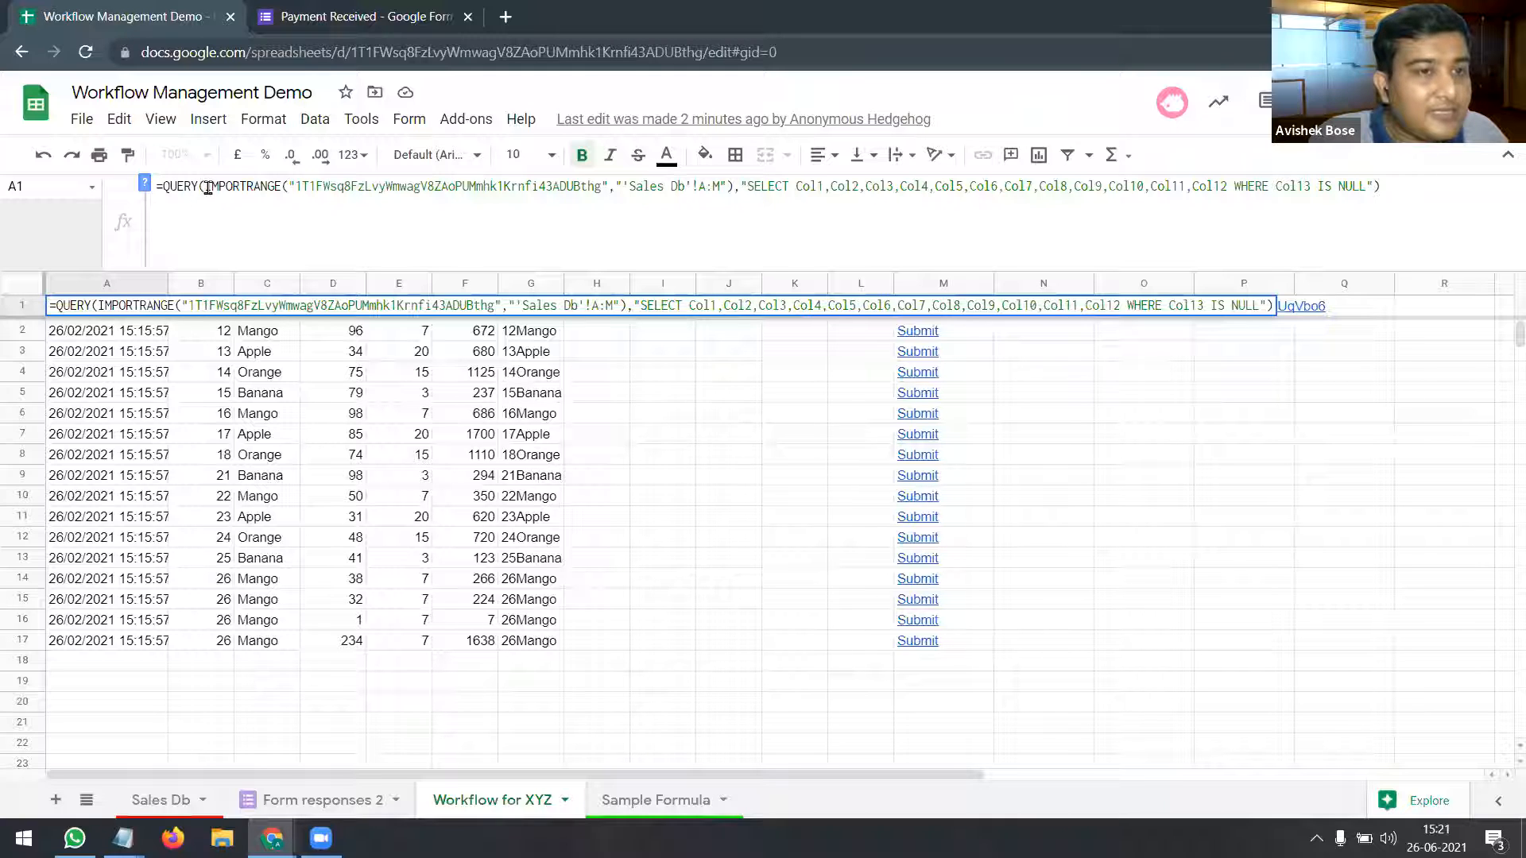
{"action": "left_click_drag", "start_coordinate": [190, 187], "coordinate": [165, 188]}
{"action": "left_click", "coordinate": [207, 187]}
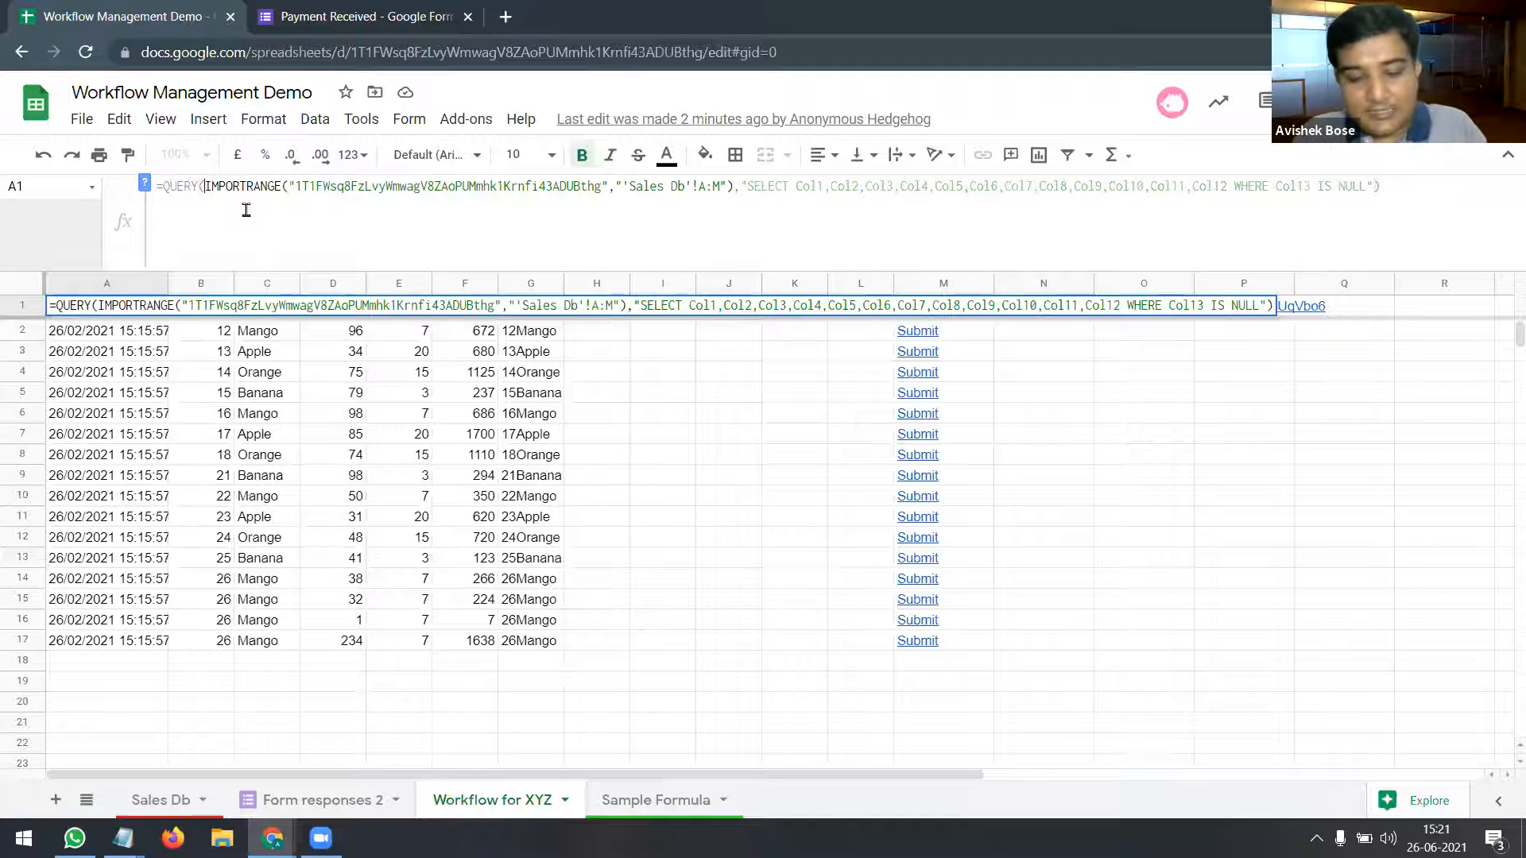
{"action": "key", "text": "ctrl+Return"}
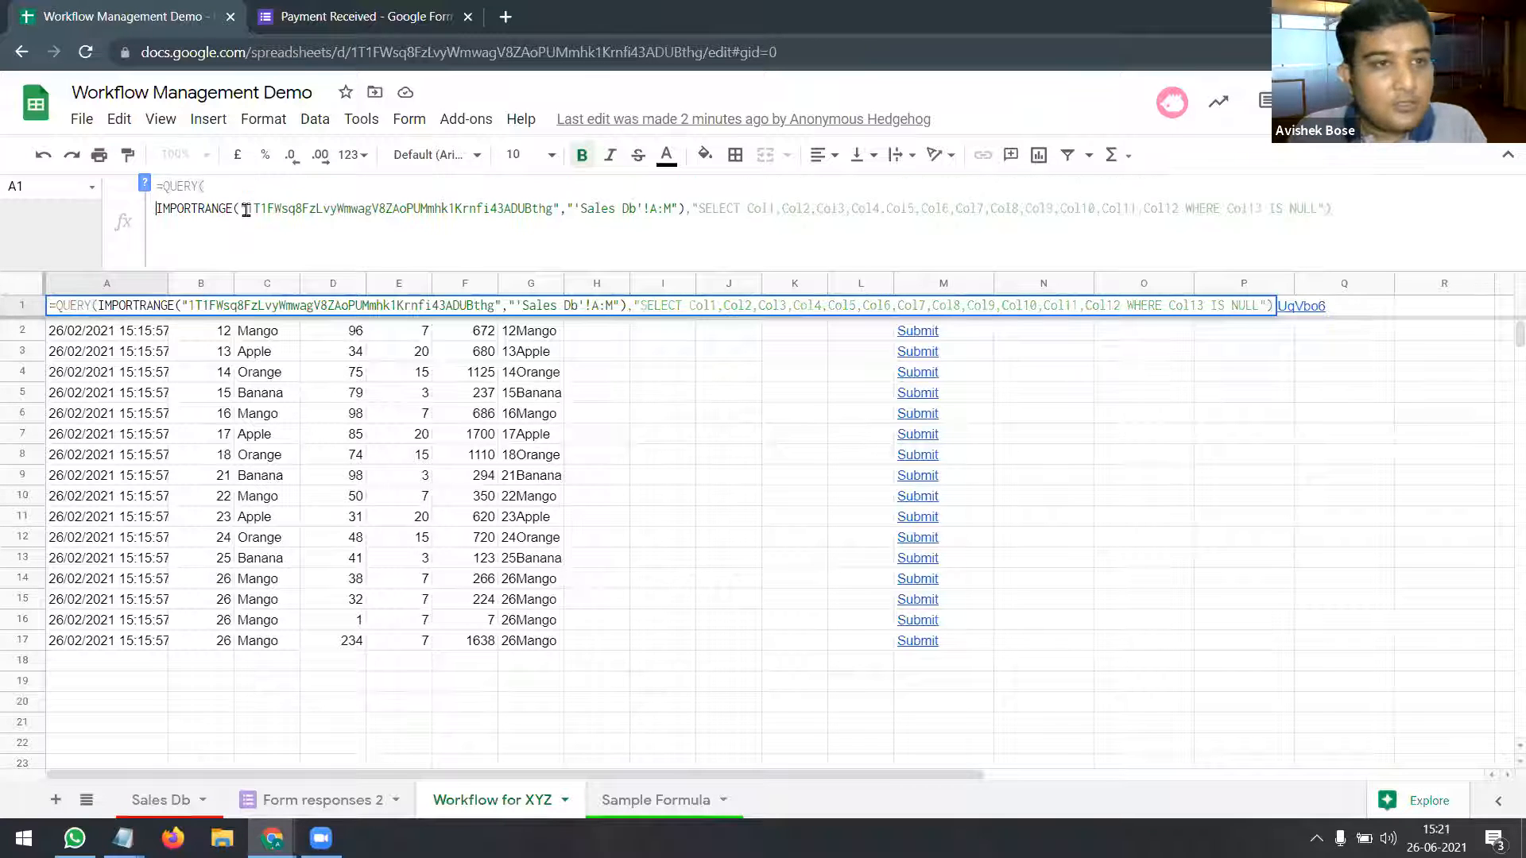
{"action": "left_click", "coordinate": [697, 208]}
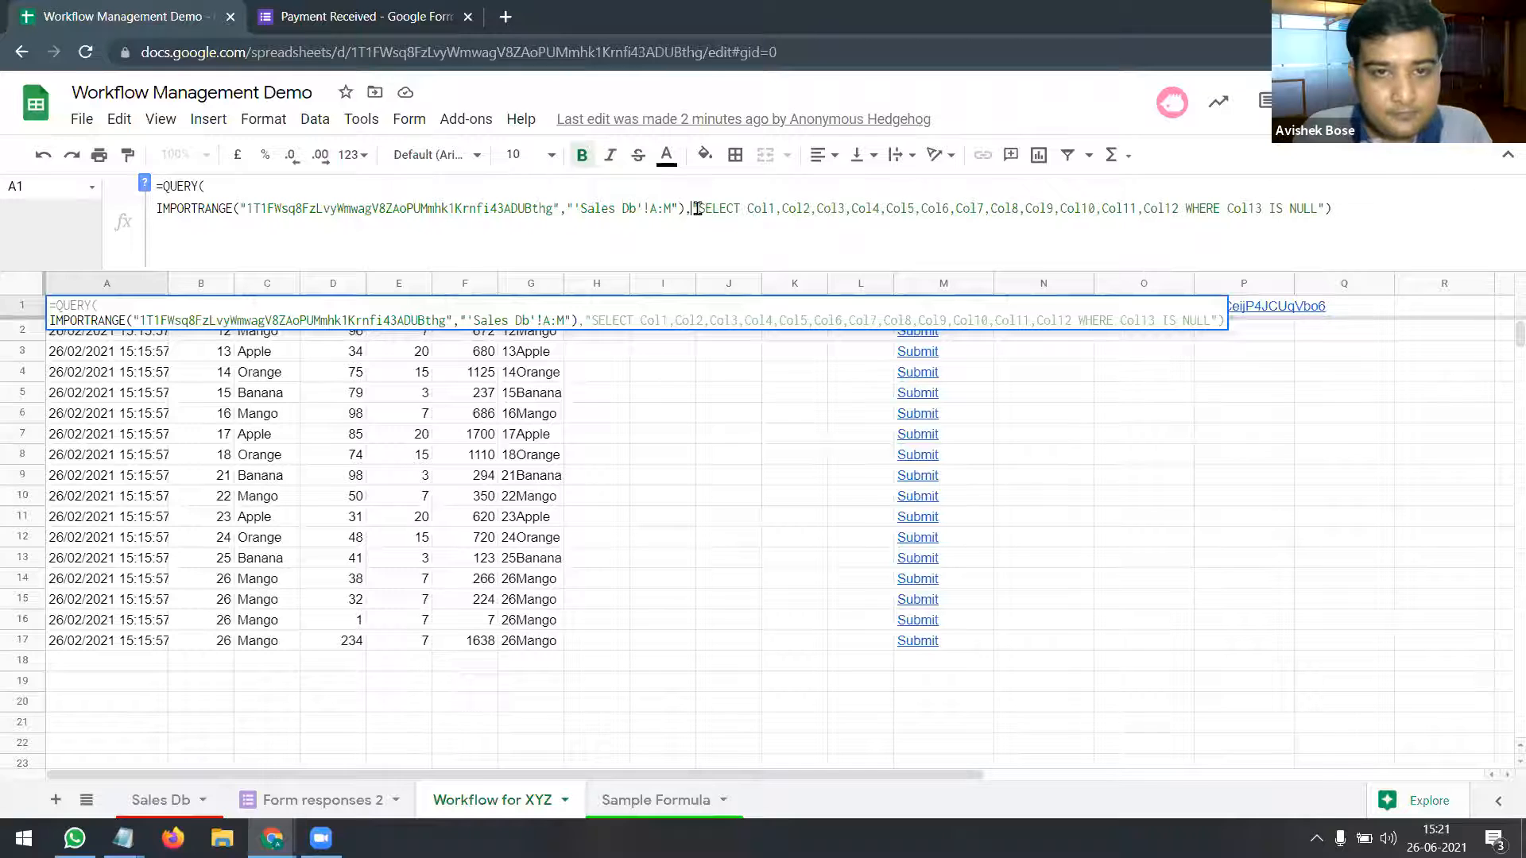
{"action": "key", "text": "ctrl+Return"}
{"action": "key", "text": "ctrl+Return"}
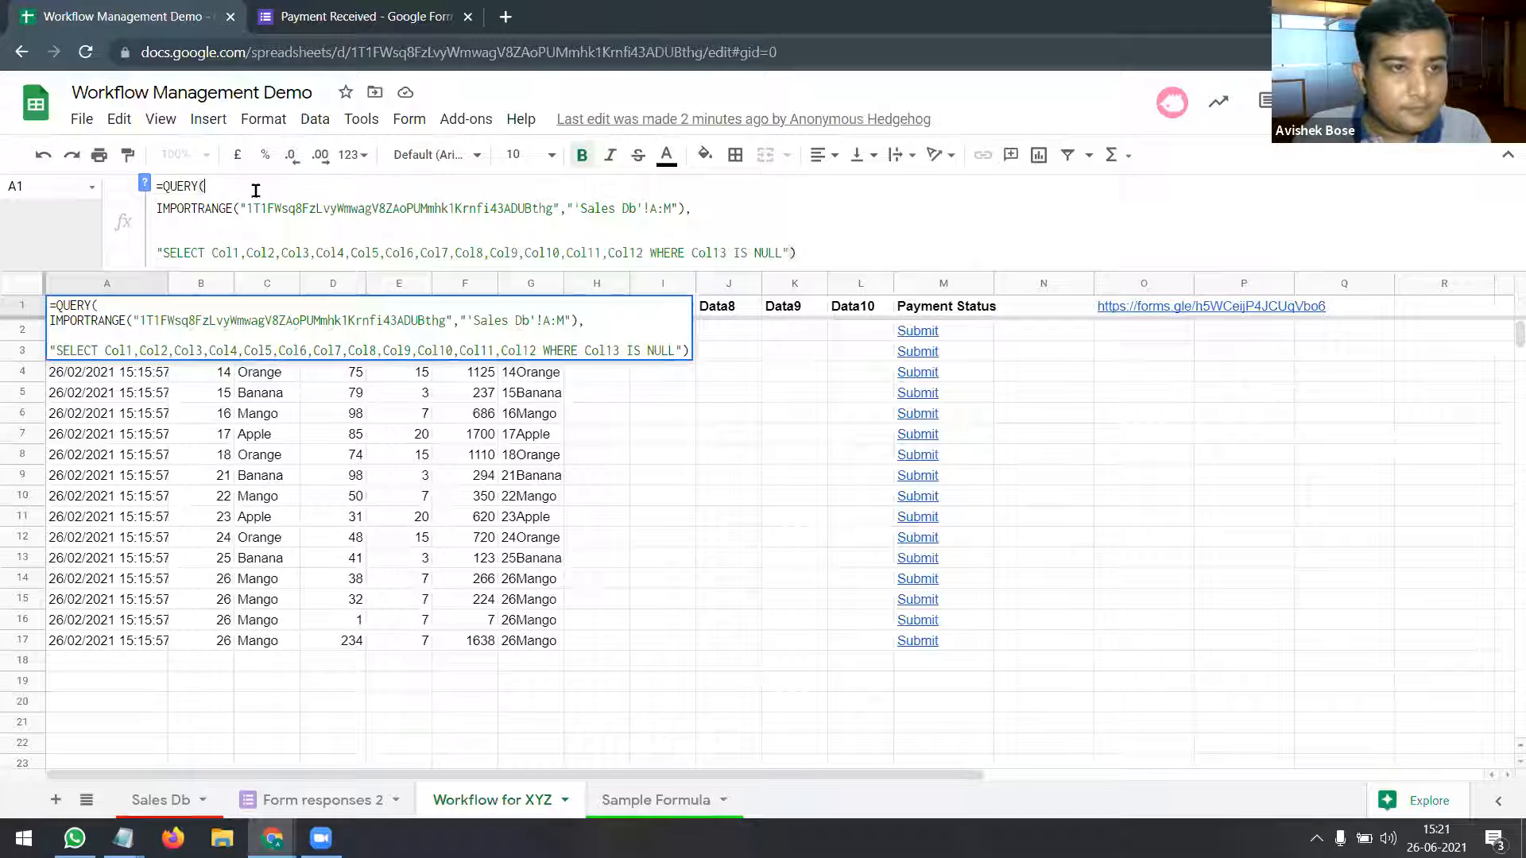
{"action": "key", "text": "ctrl+Return"}
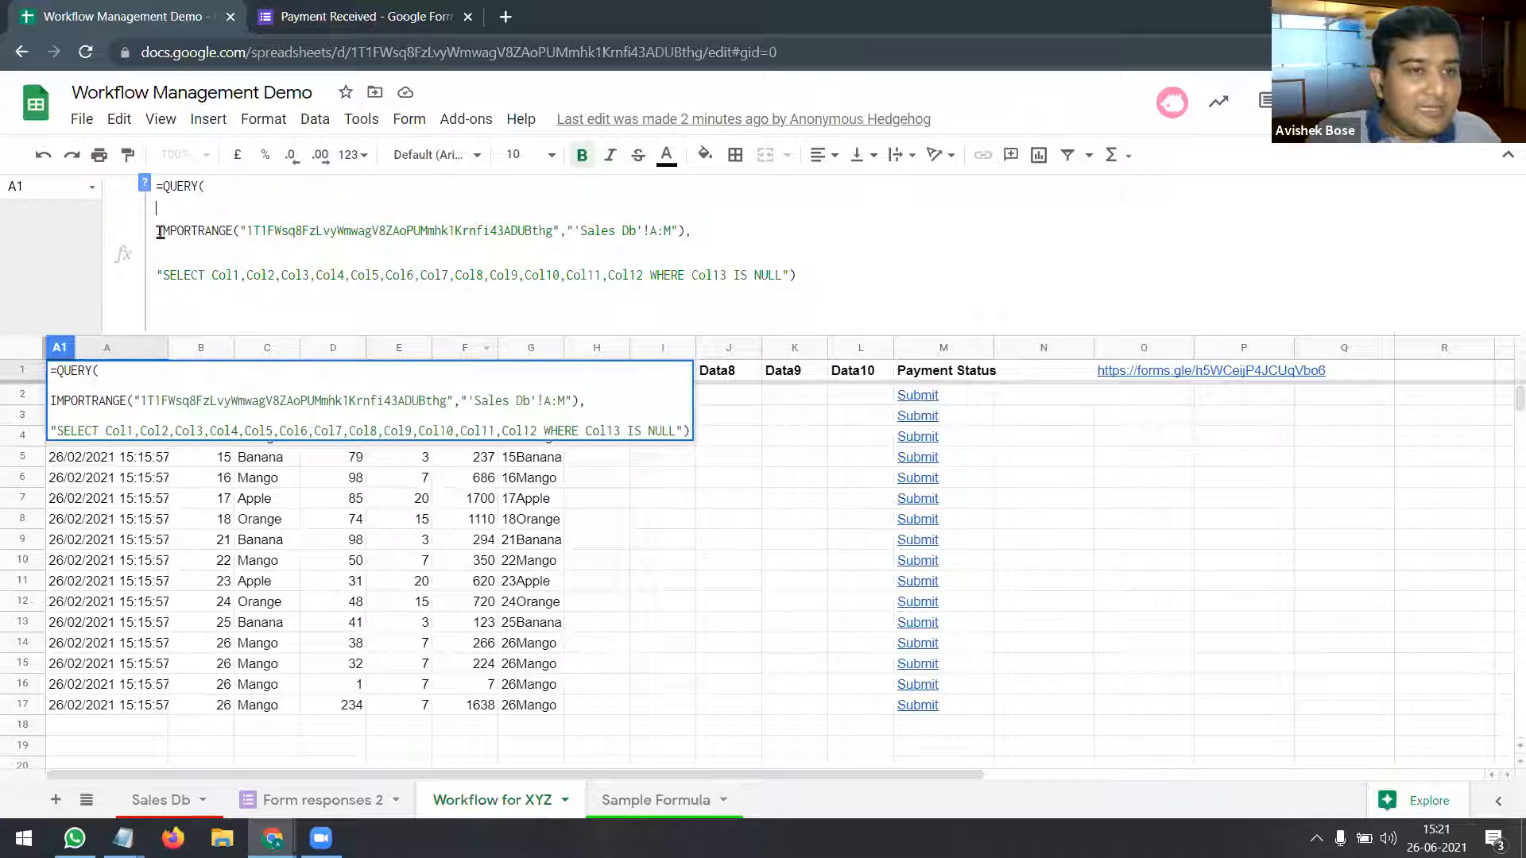
{"action": "left_click_drag", "start_coordinate": [316, 231], "coordinate": [708, 224]}
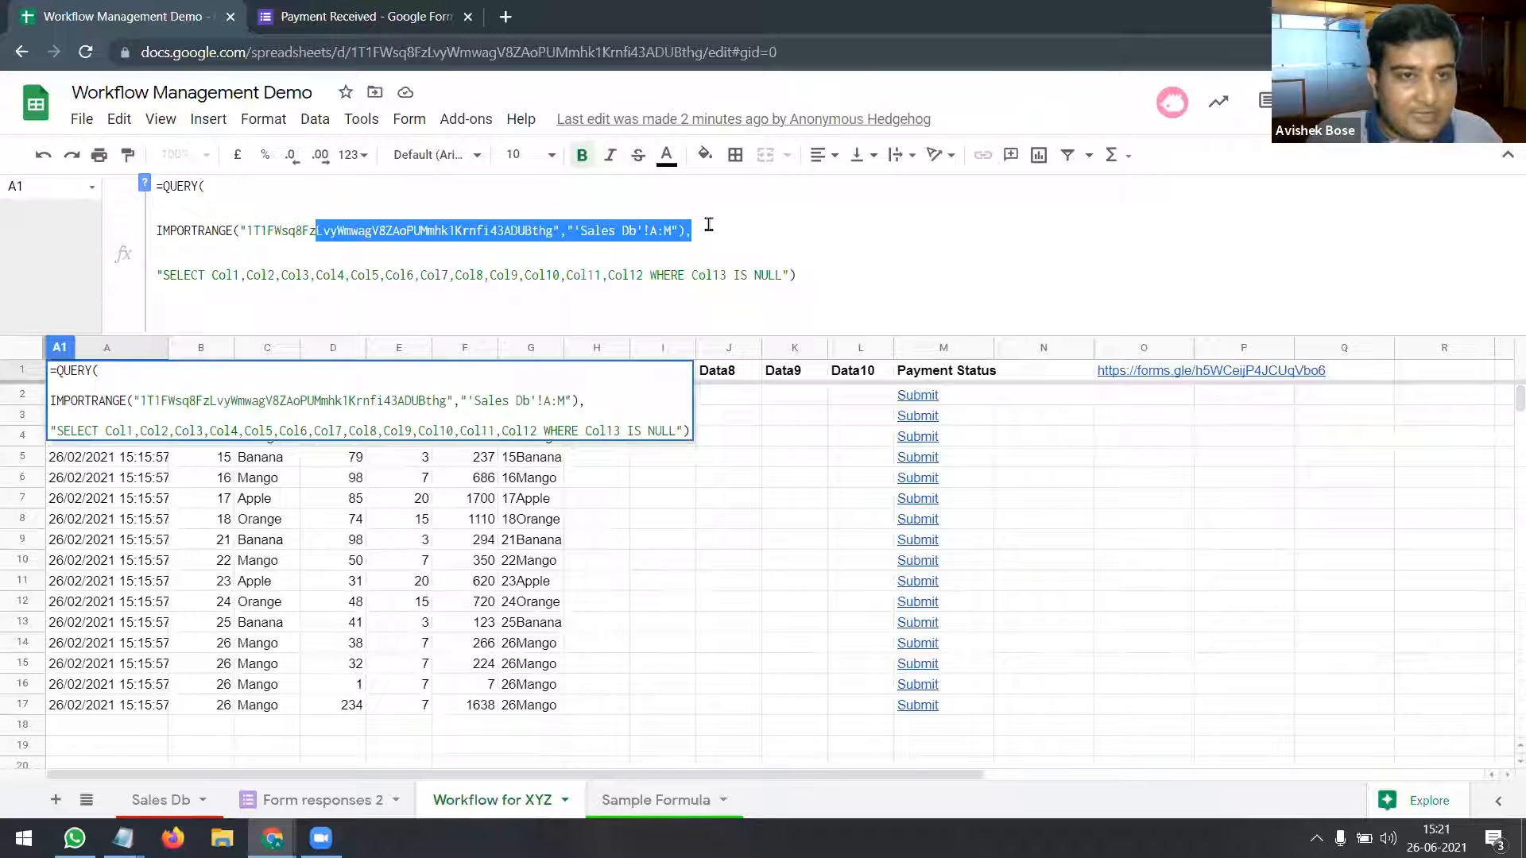
{"action": "left_click", "coordinate": [701, 228]}
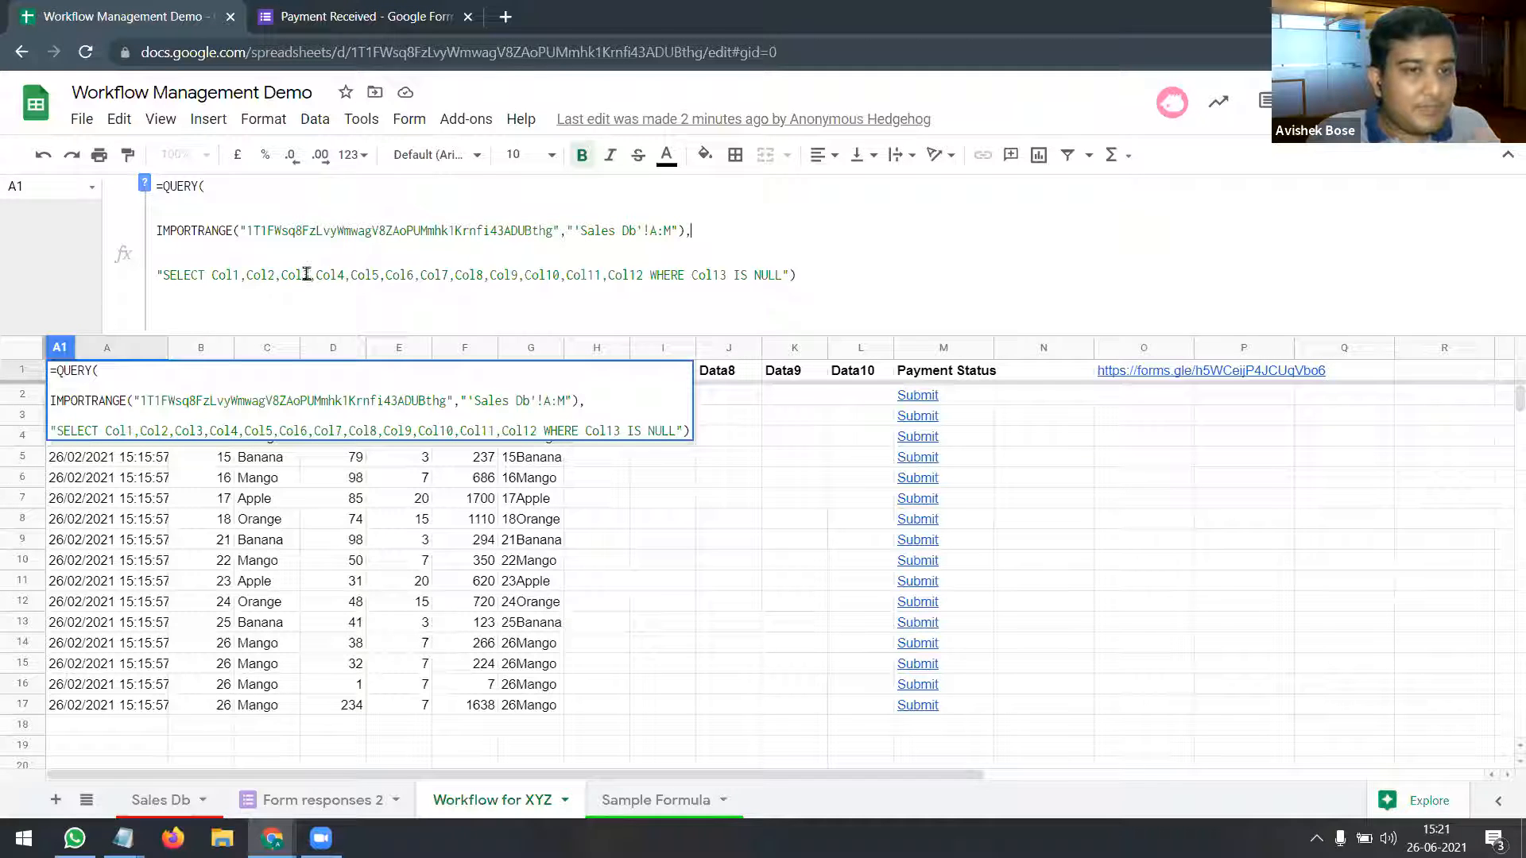
Step: Delete Col10, Col11 and Col12 from the SELECT list, leaving columns J–L empty
{"action": "left_click", "coordinate": [162, 275]}
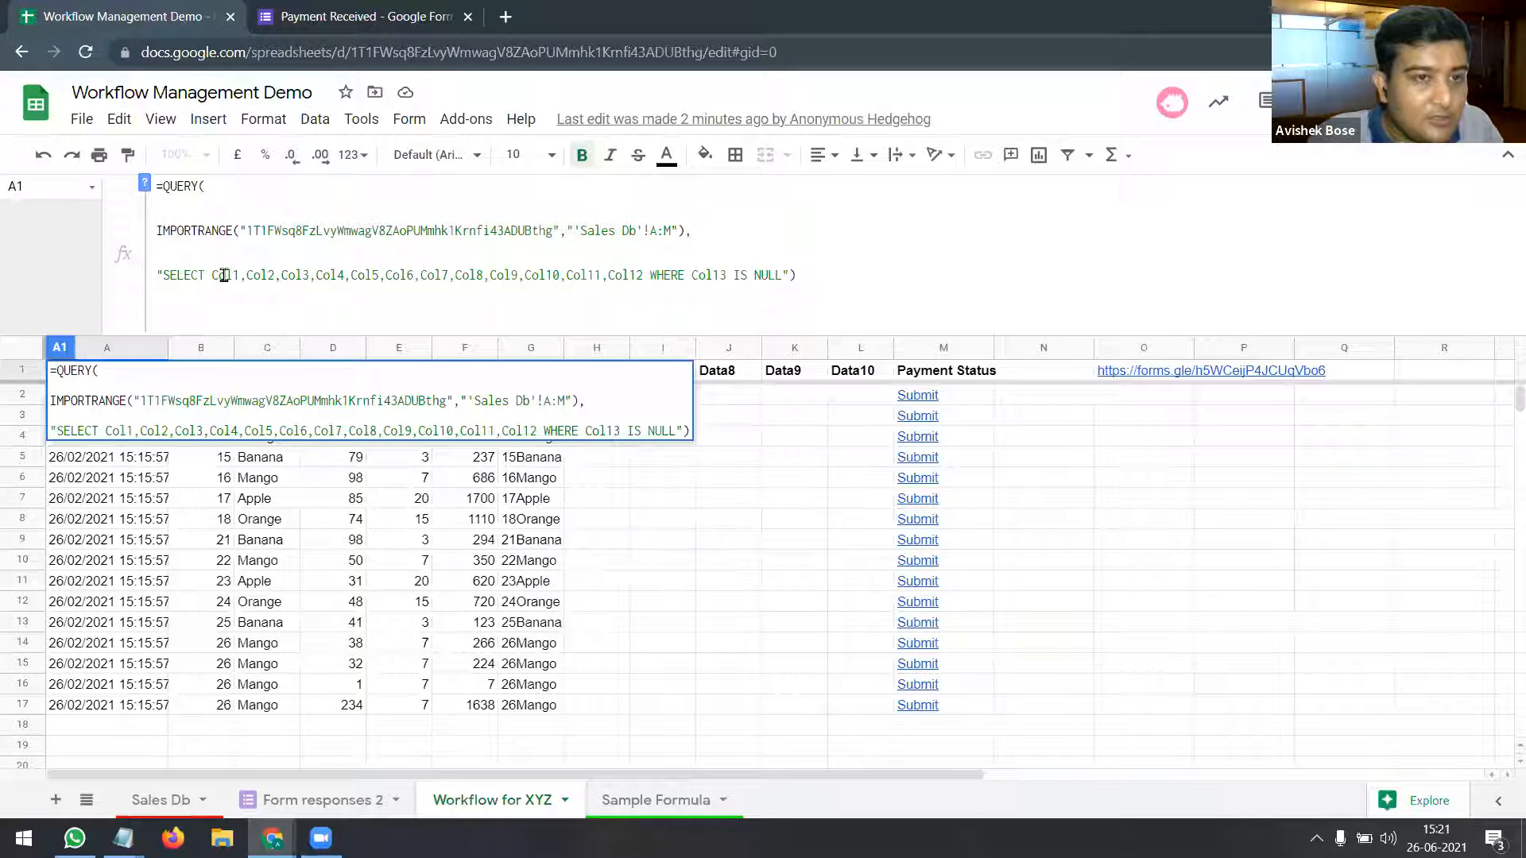
{"action": "double_click", "coordinate": [260, 275]}
{"action": "double_click", "coordinate": [295, 275]}
{"action": "double_click", "coordinate": [330, 275]}
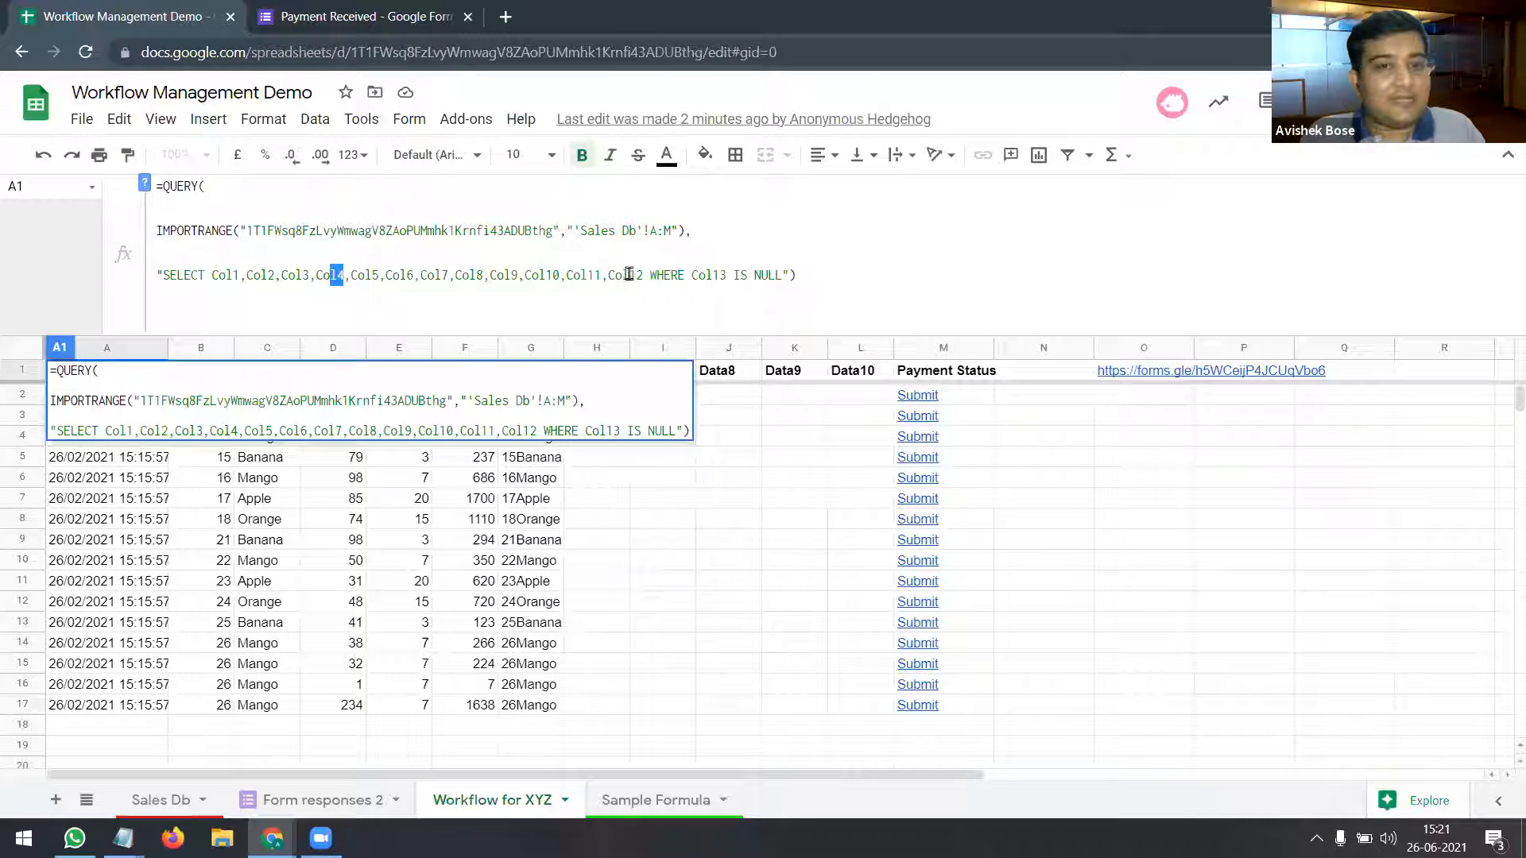
{"action": "left_click_drag", "start_coordinate": [653, 275], "coordinate": [518, 275]}
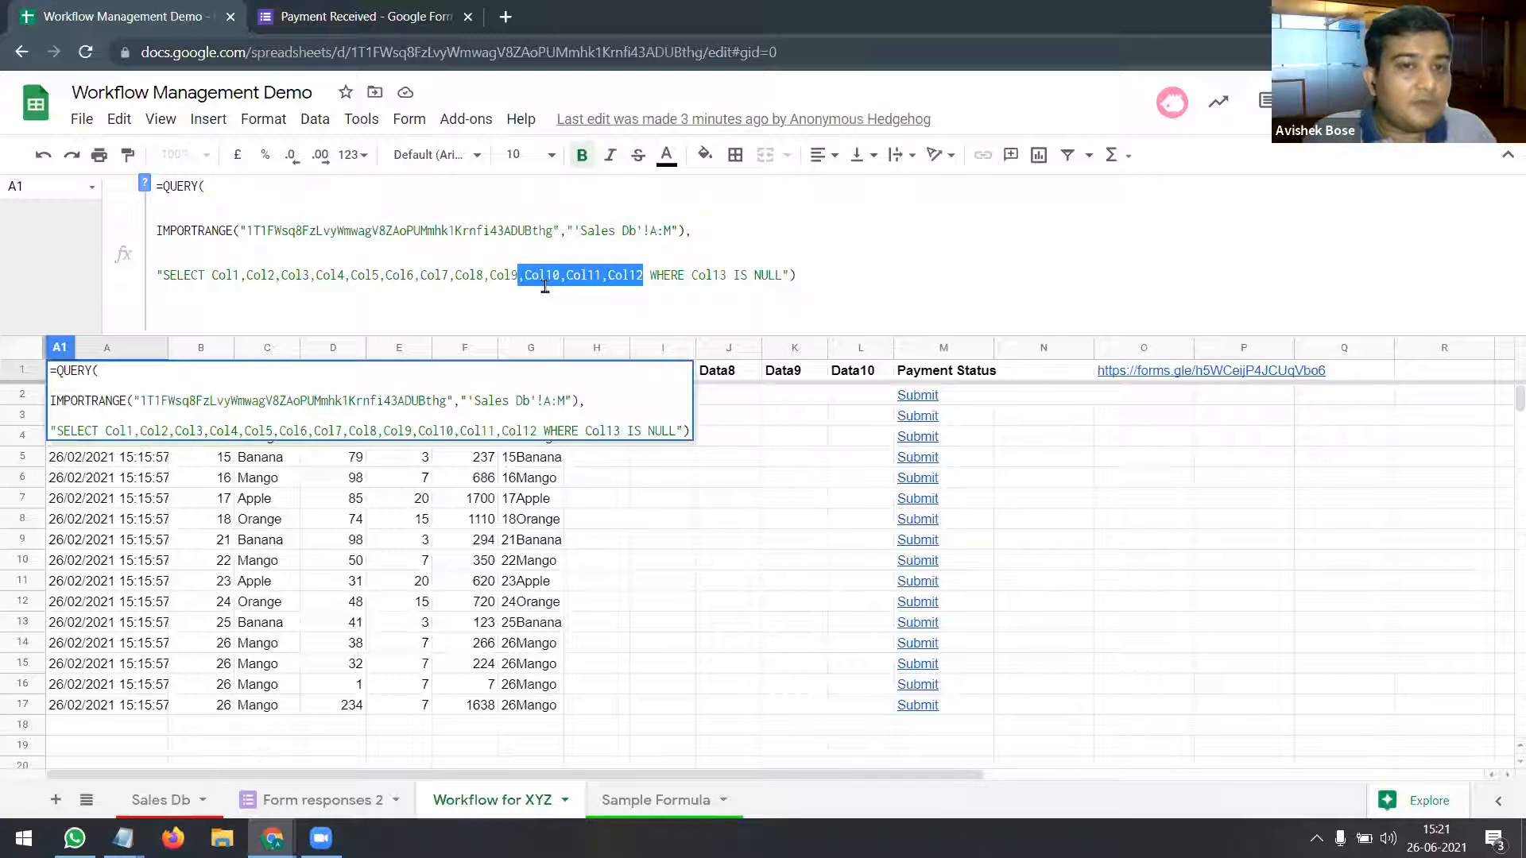
{"action": "key", "text": "BackSpace"}
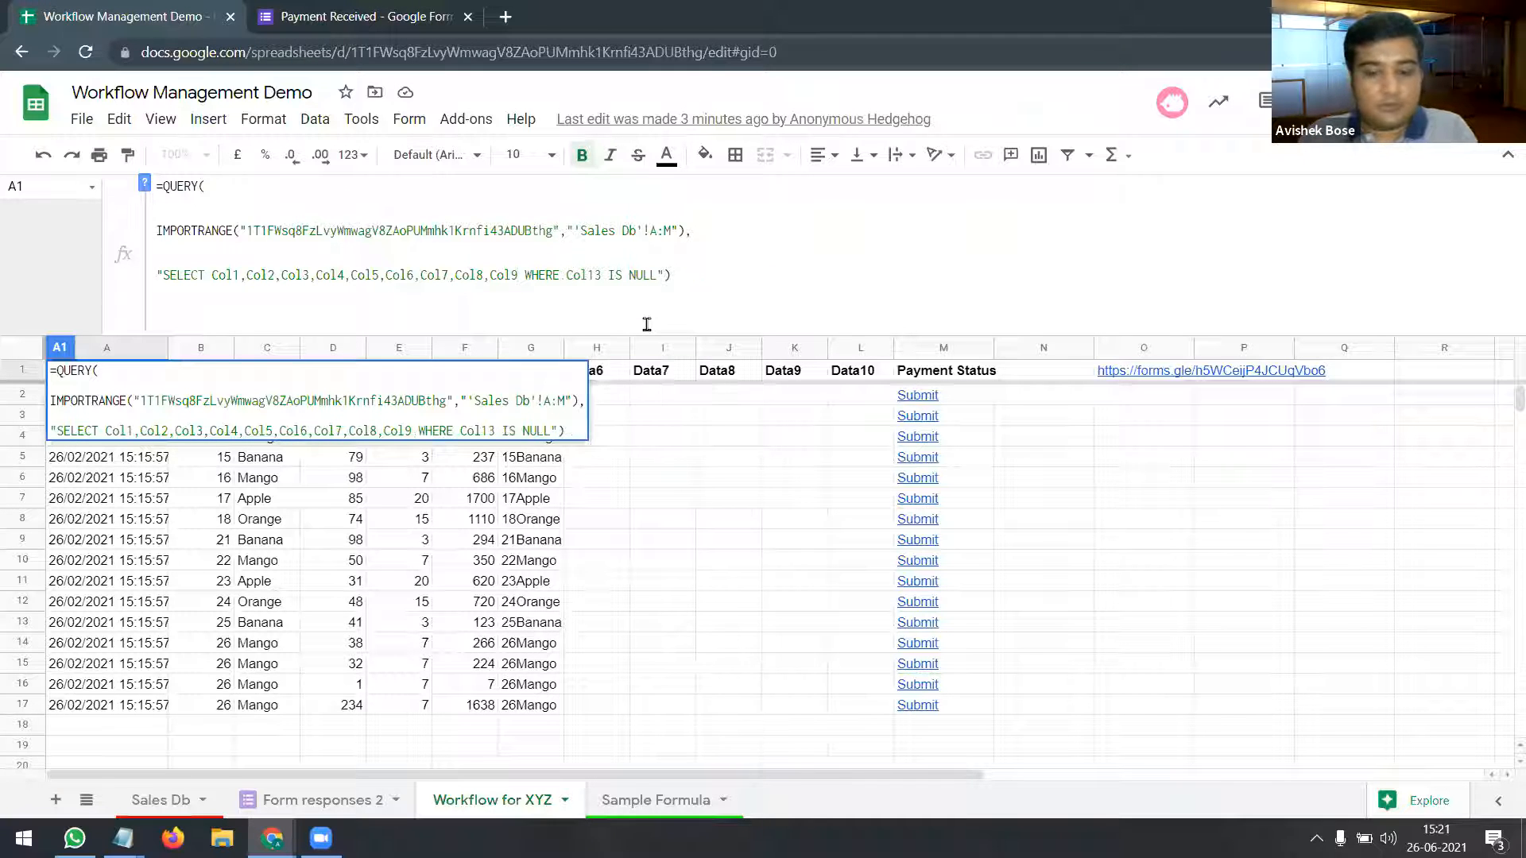
{"action": "key", "text": "Return"}
{"action": "left_click_drag", "start_coordinate": [731, 396], "coordinate": [836, 658]}
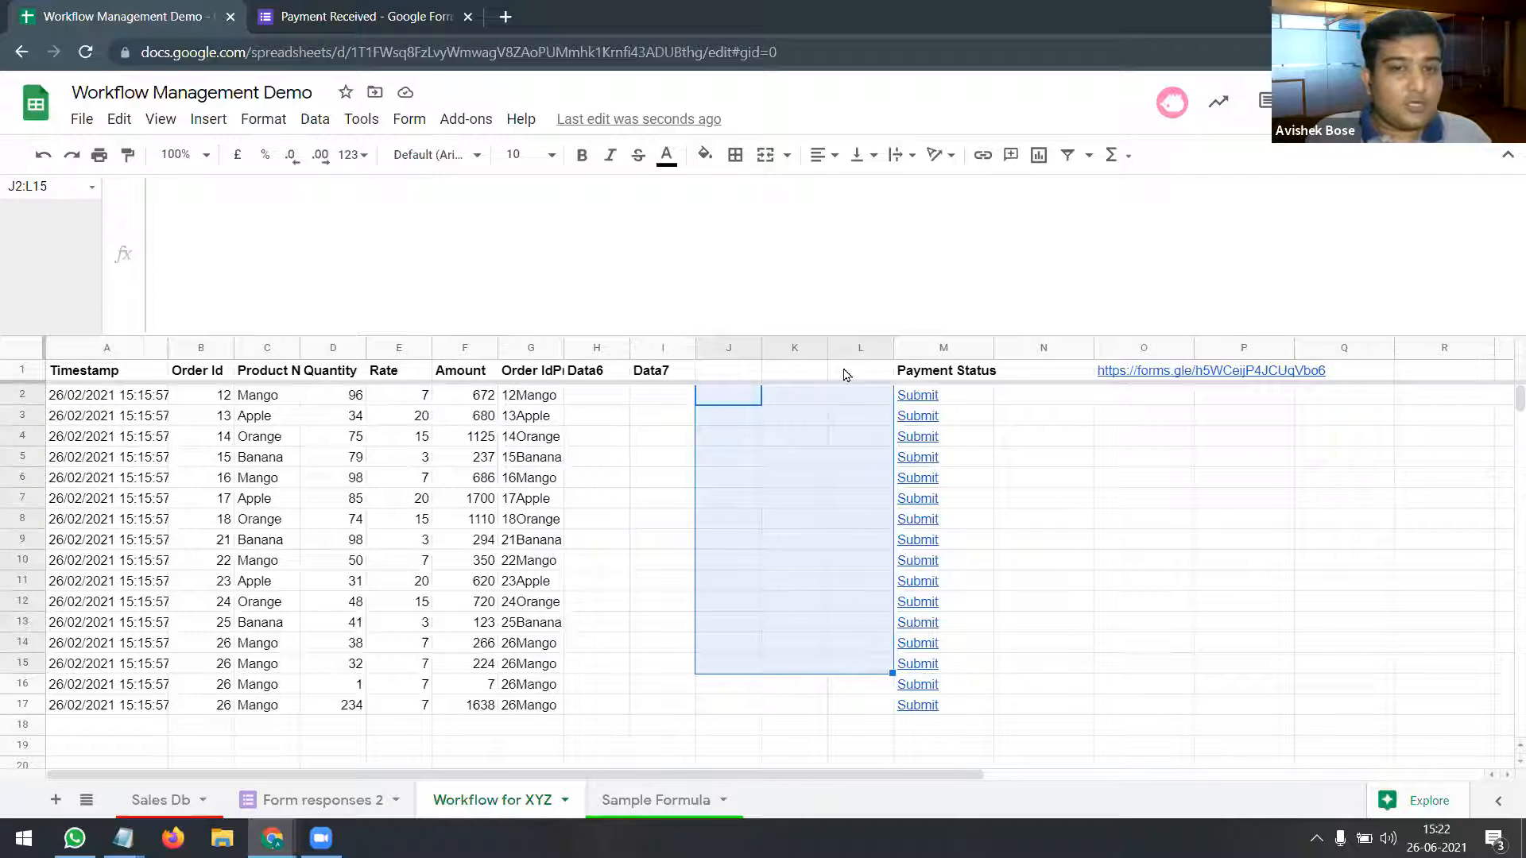
Step: Check the empty J1:L1 headers and the Quantity and Rate columns against the A1 query
{"action": "left_click_drag", "start_coordinate": [846, 374], "coordinate": [723, 374]}
{"action": "left_click", "coordinate": [104, 375]}
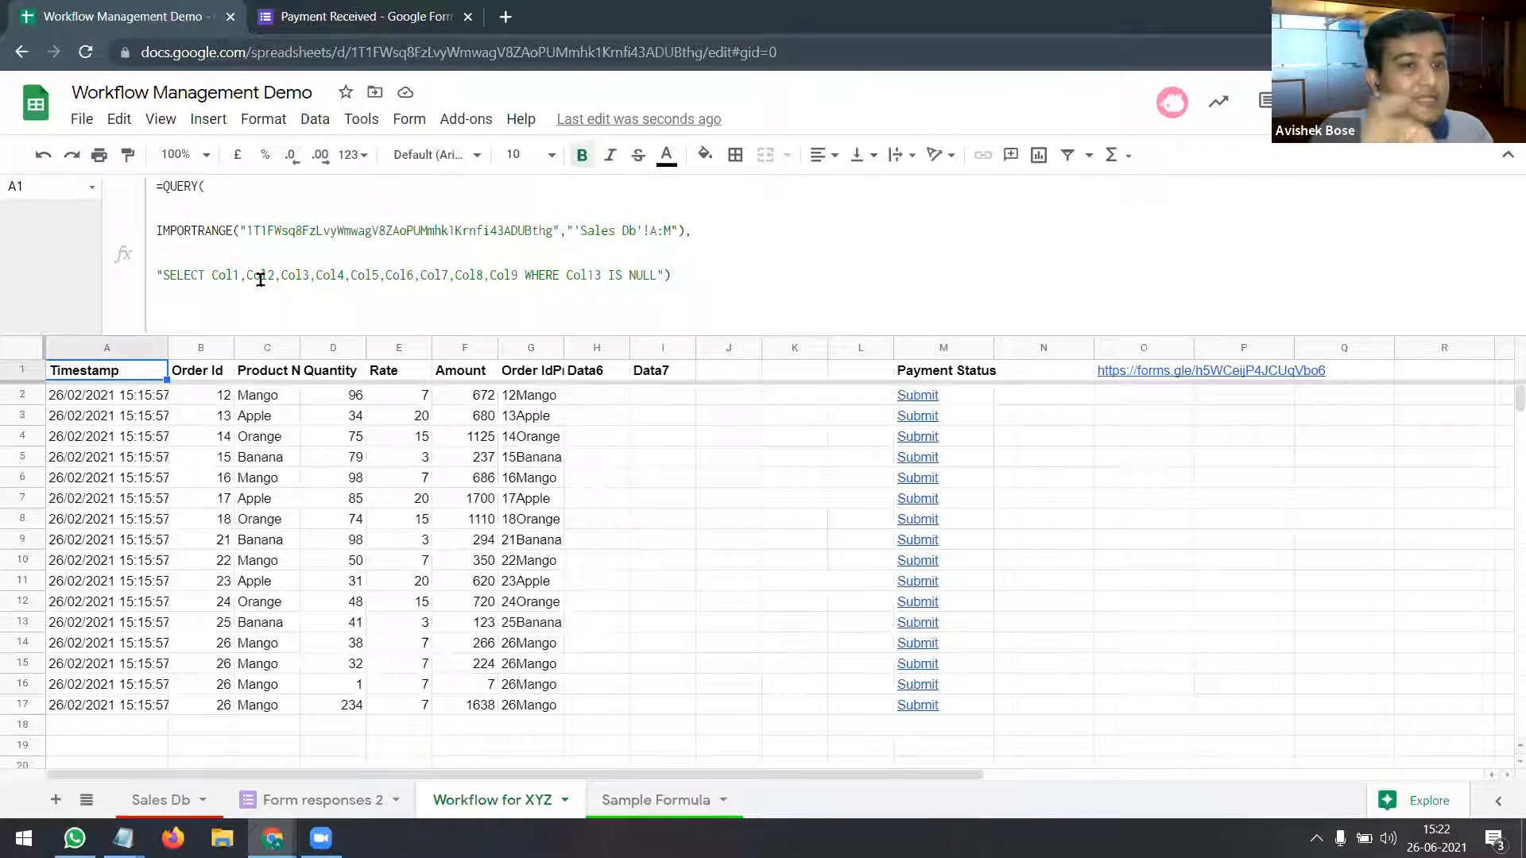
{"action": "left_click", "coordinate": [342, 377]}
{"action": "left_click", "coordinate": [413, 374]}
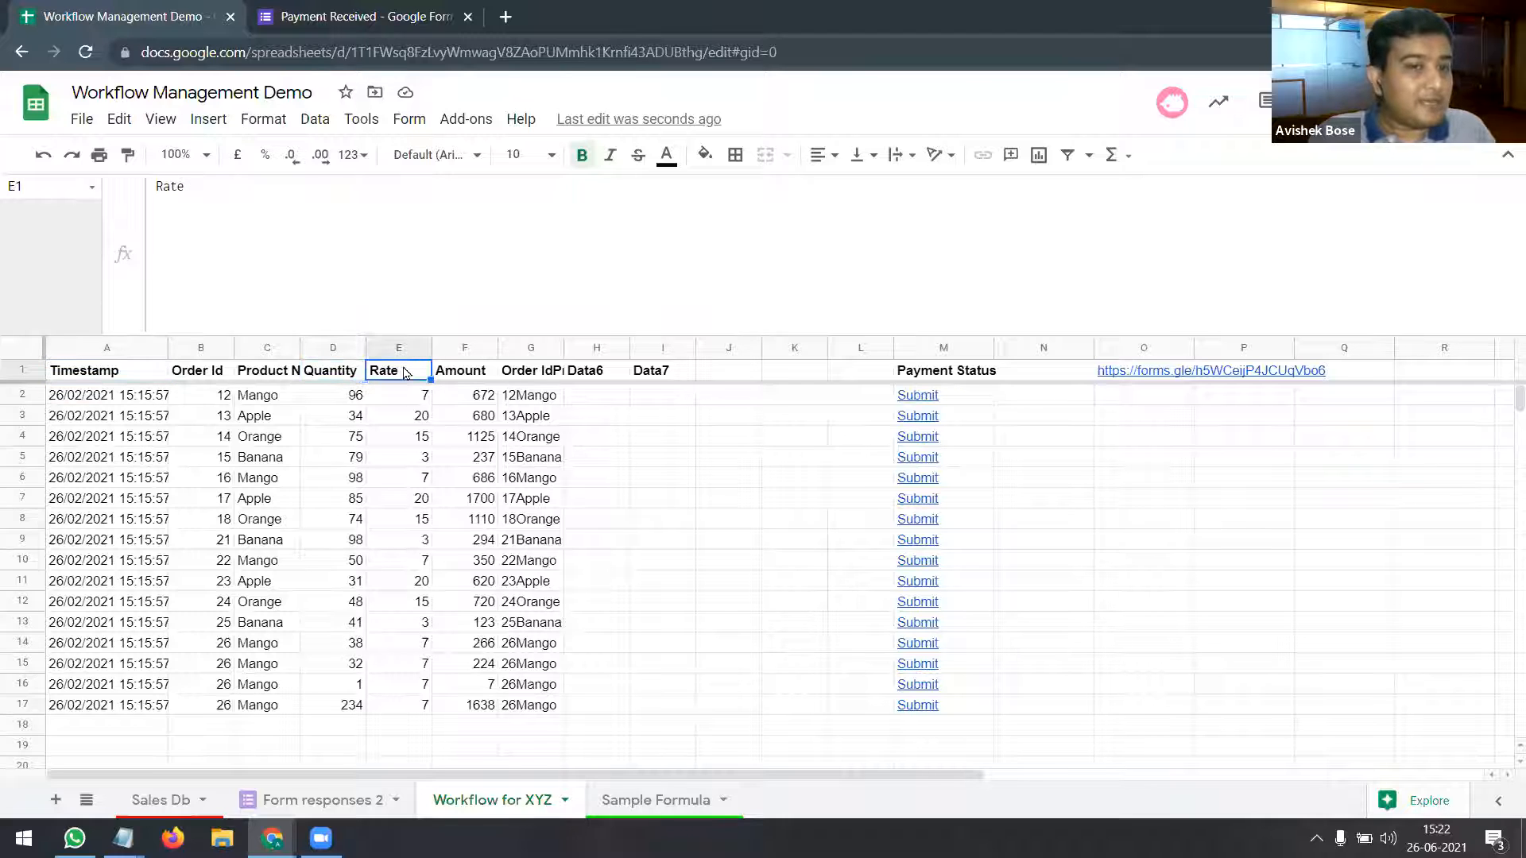
{"action": "left_click", "coordinate": [80, 375]}
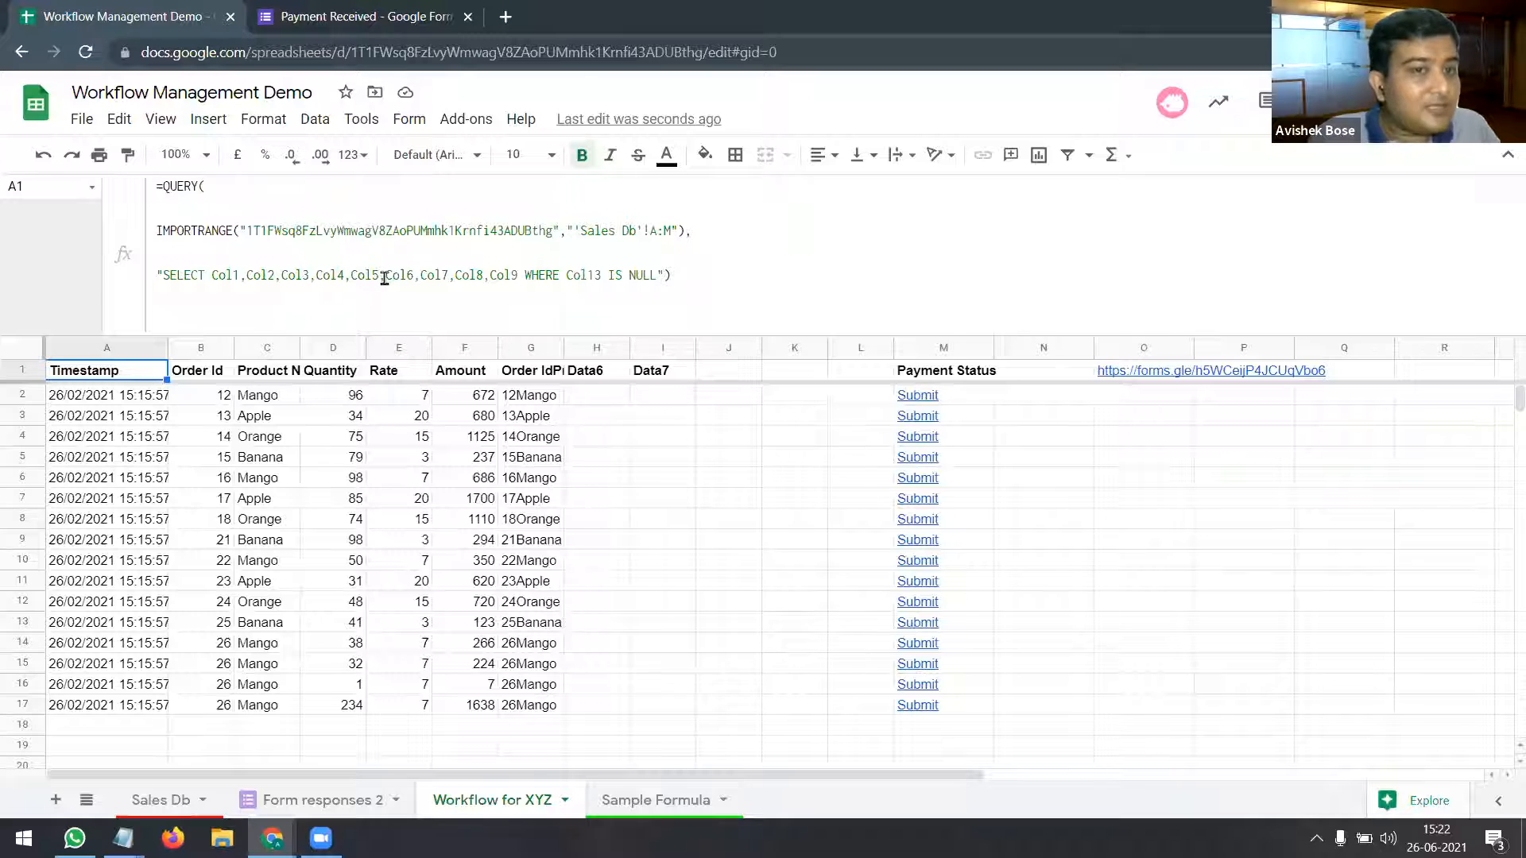
Step: Reorder the SELECT list to Col1,Col2,Col3,Col5,Col4 so Rate comes before Quantity
{"action": "left_click_drag", "start_coordinate": [344, 275], "coordinate": [339, 275]}
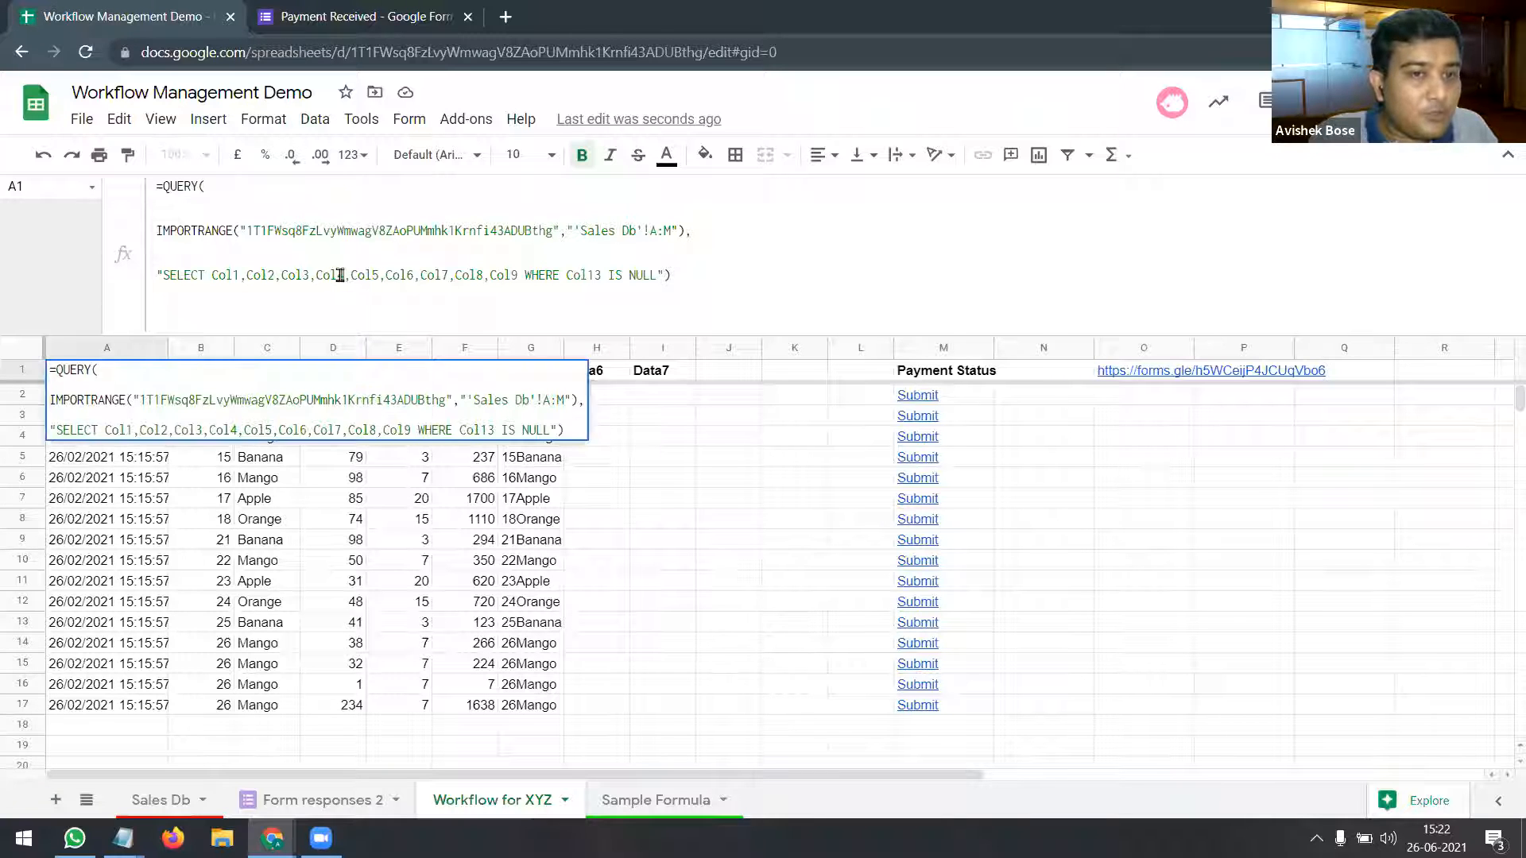
{"action": "type", "text": "5"}
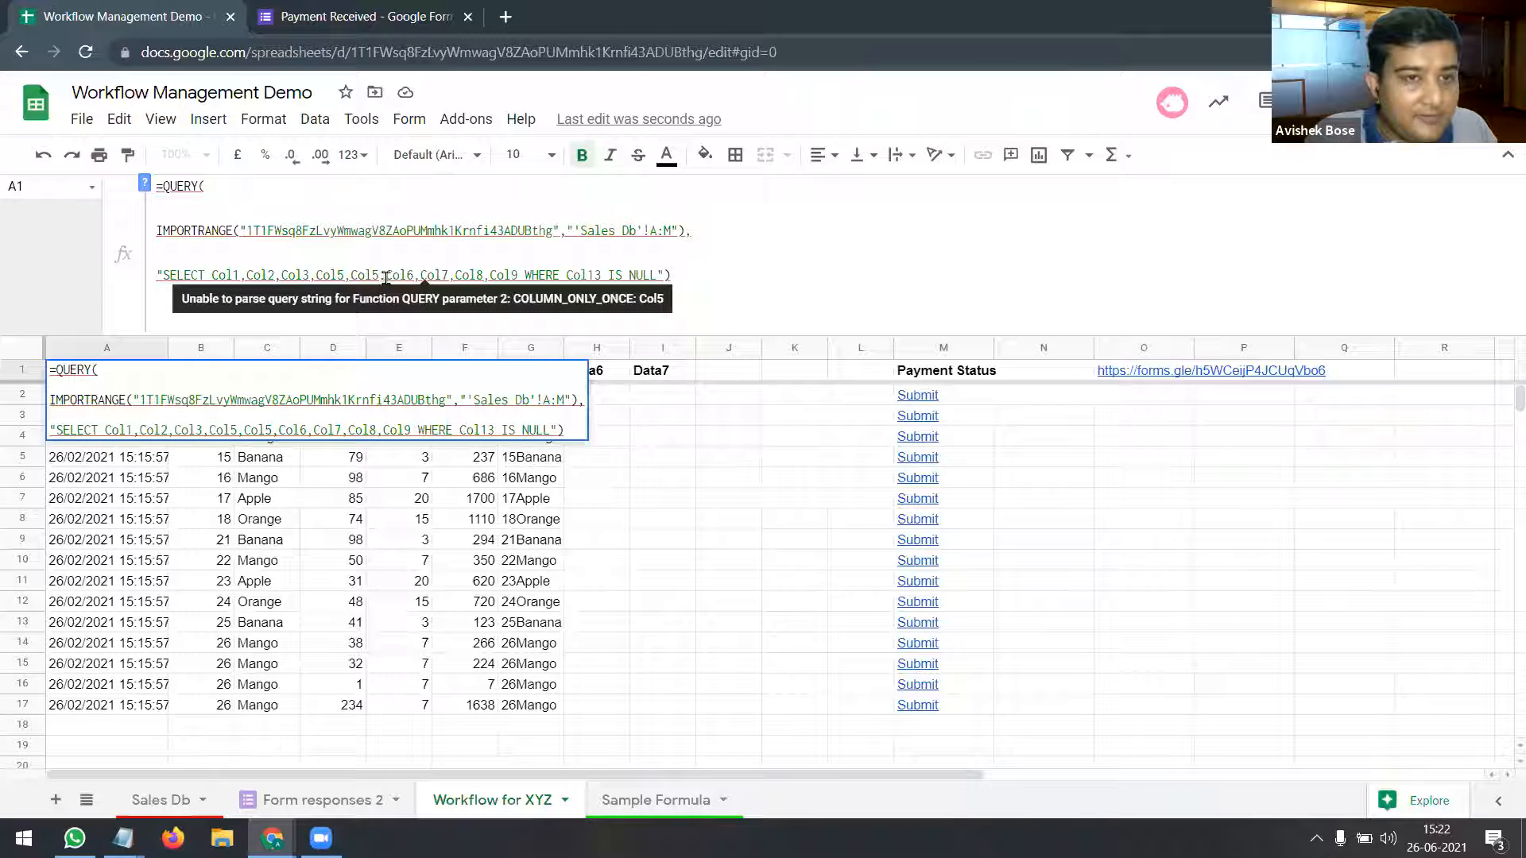
{"action": "key", "text": "BackSpace"}
{"action": "type", "text": "4"}
{"action": "key", "text": "Return"}
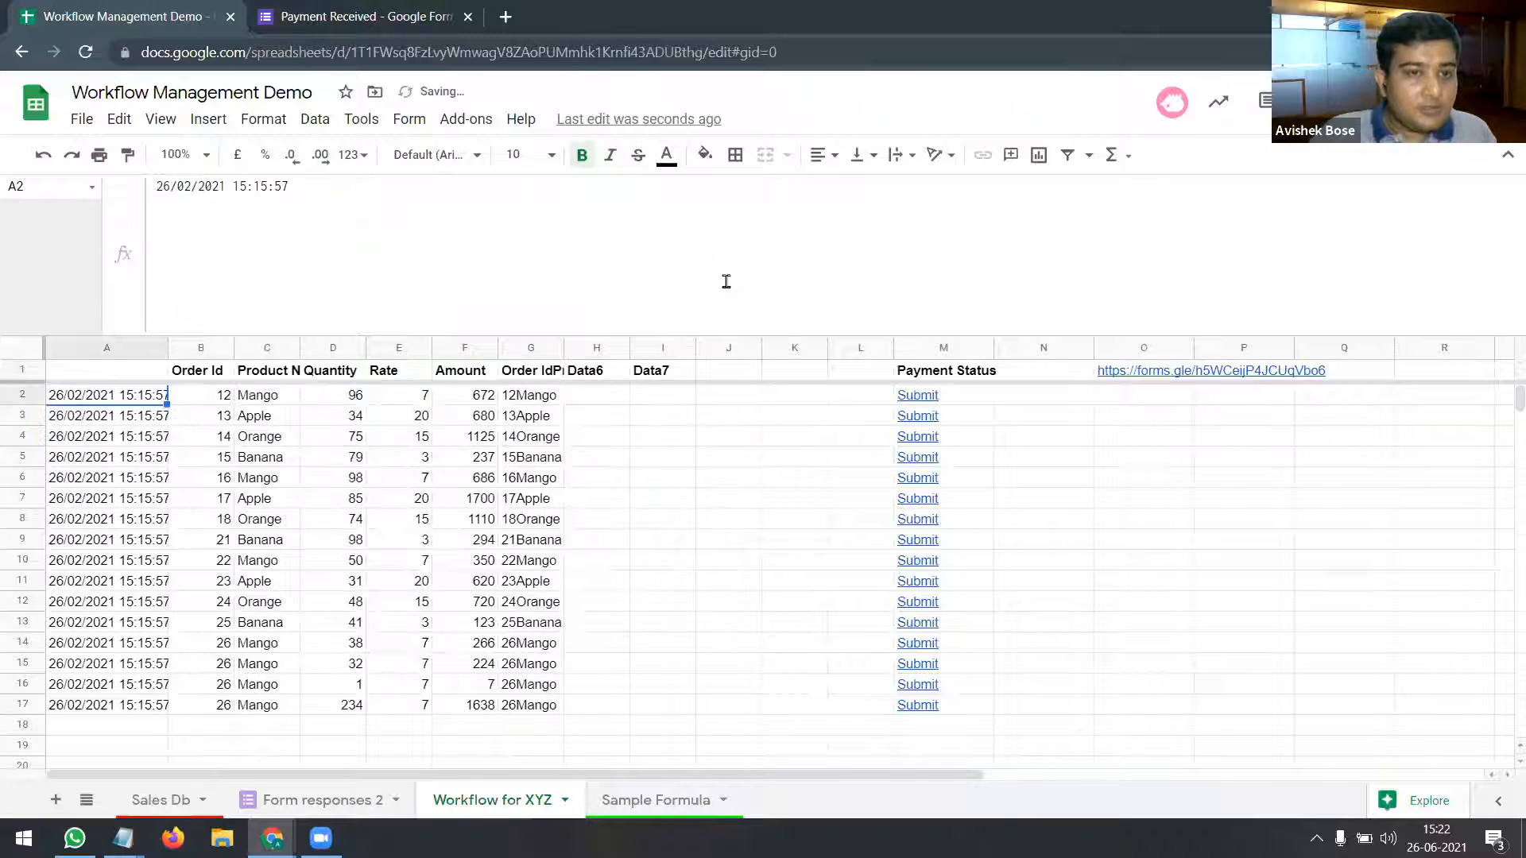
{"action": "left_click", "coordinate": [340, 371]}
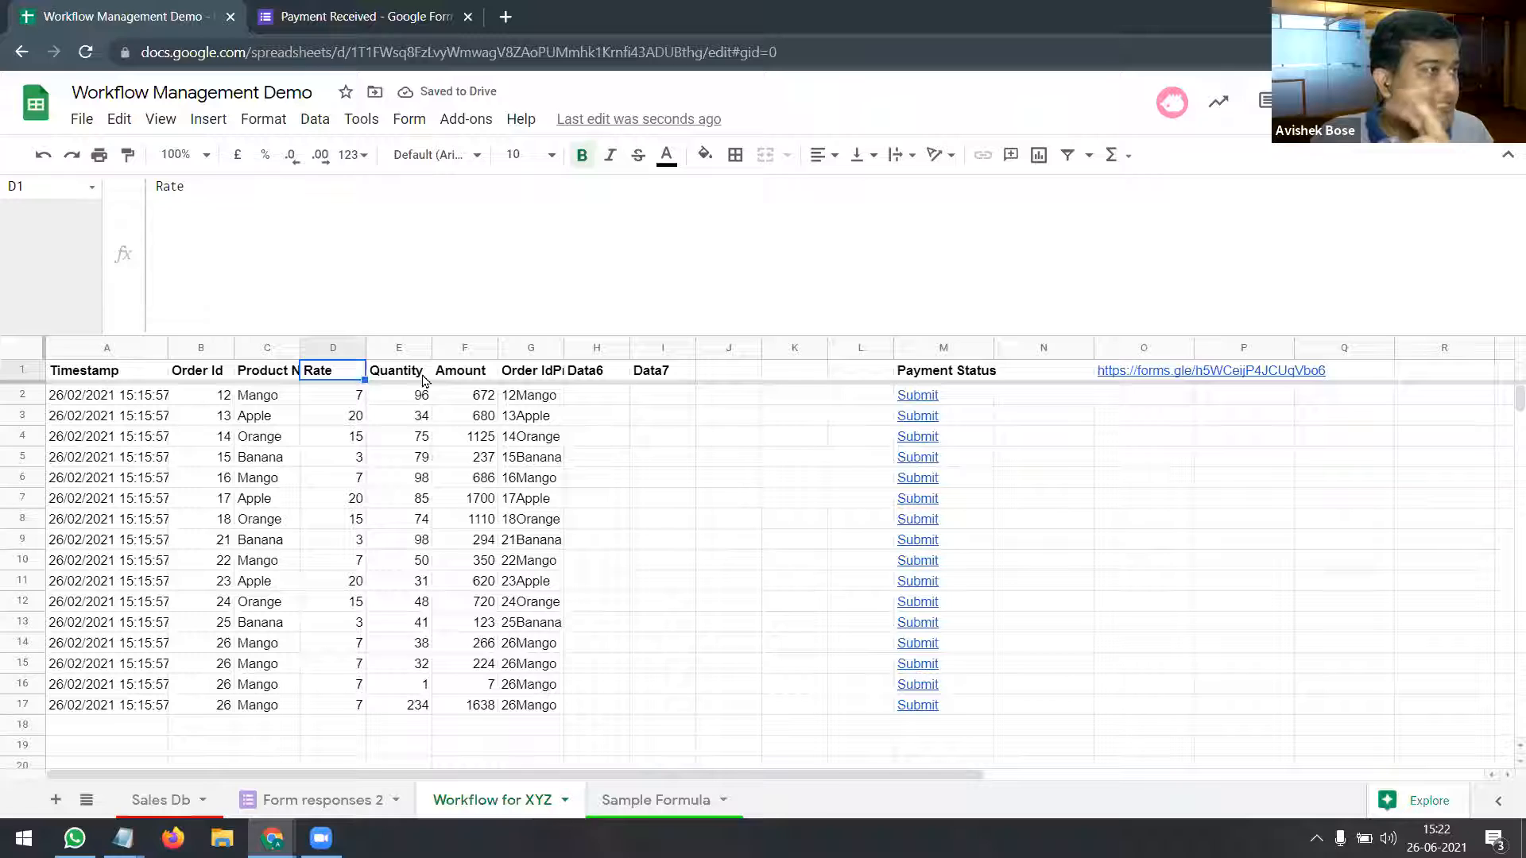
Step: Review the query's IMPORTRANGE and WHERE parts without editing, then go to Sales Db
{"action": "left_click", "coordinate": [147, 377]}
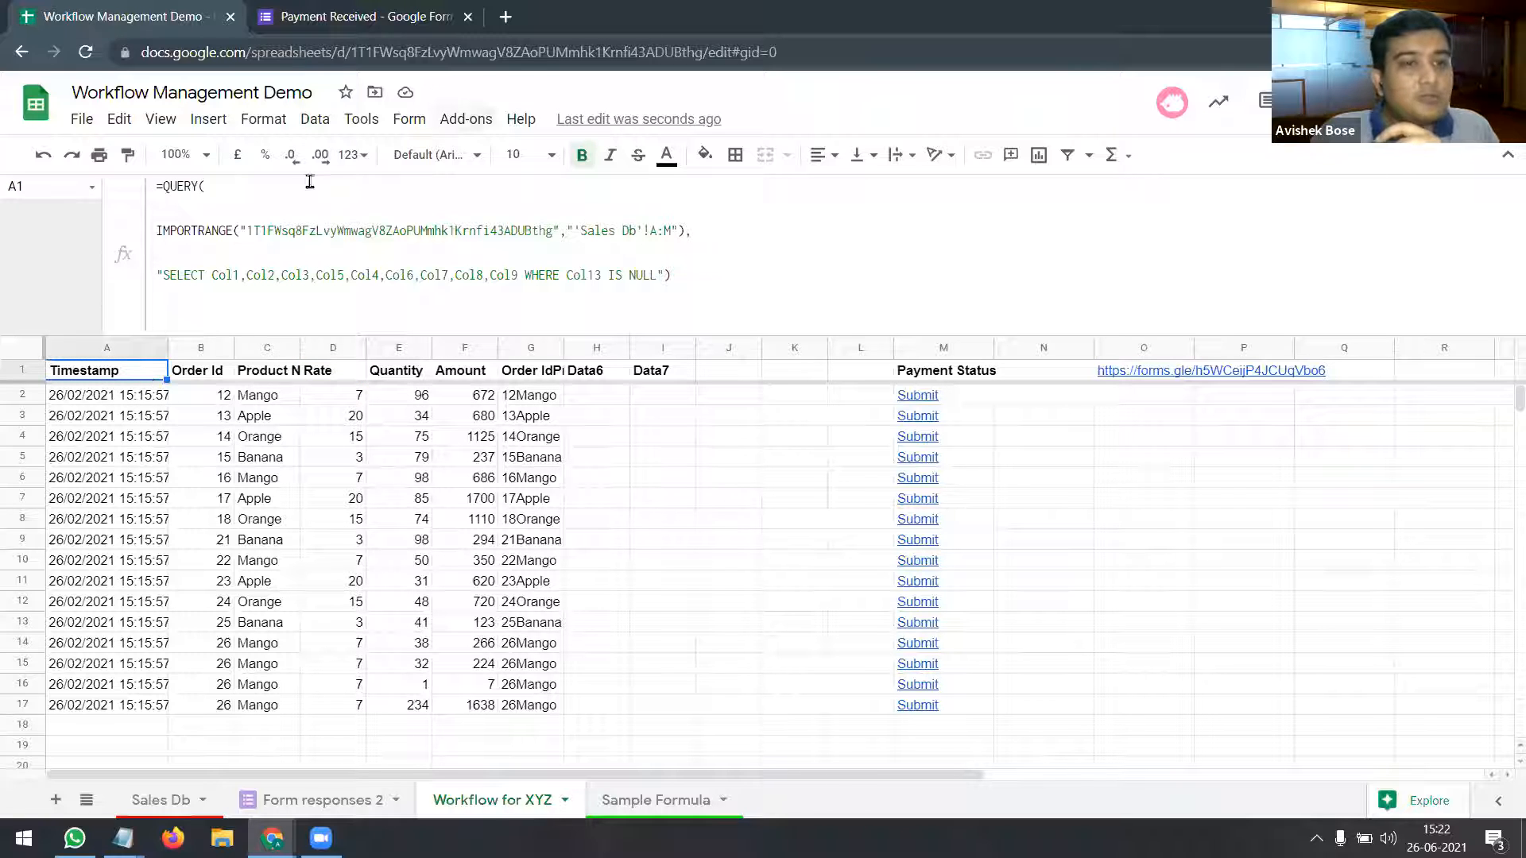
{"action": "left_click_drag", "start_coordinate": [694, 232], "coordinate": [156, 232]}
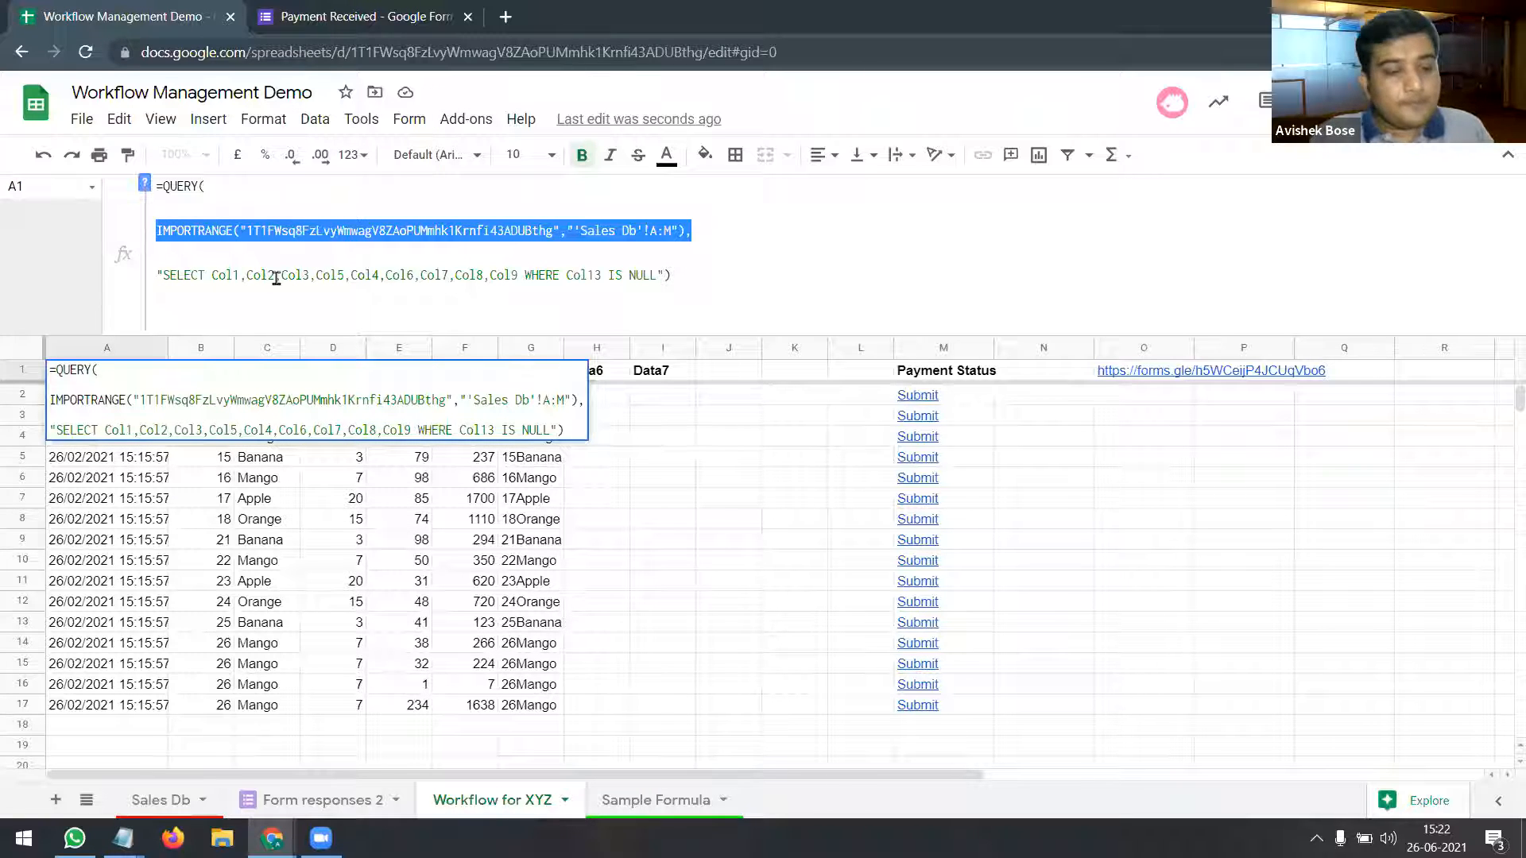
{"action": "key", "text": "Escape"}
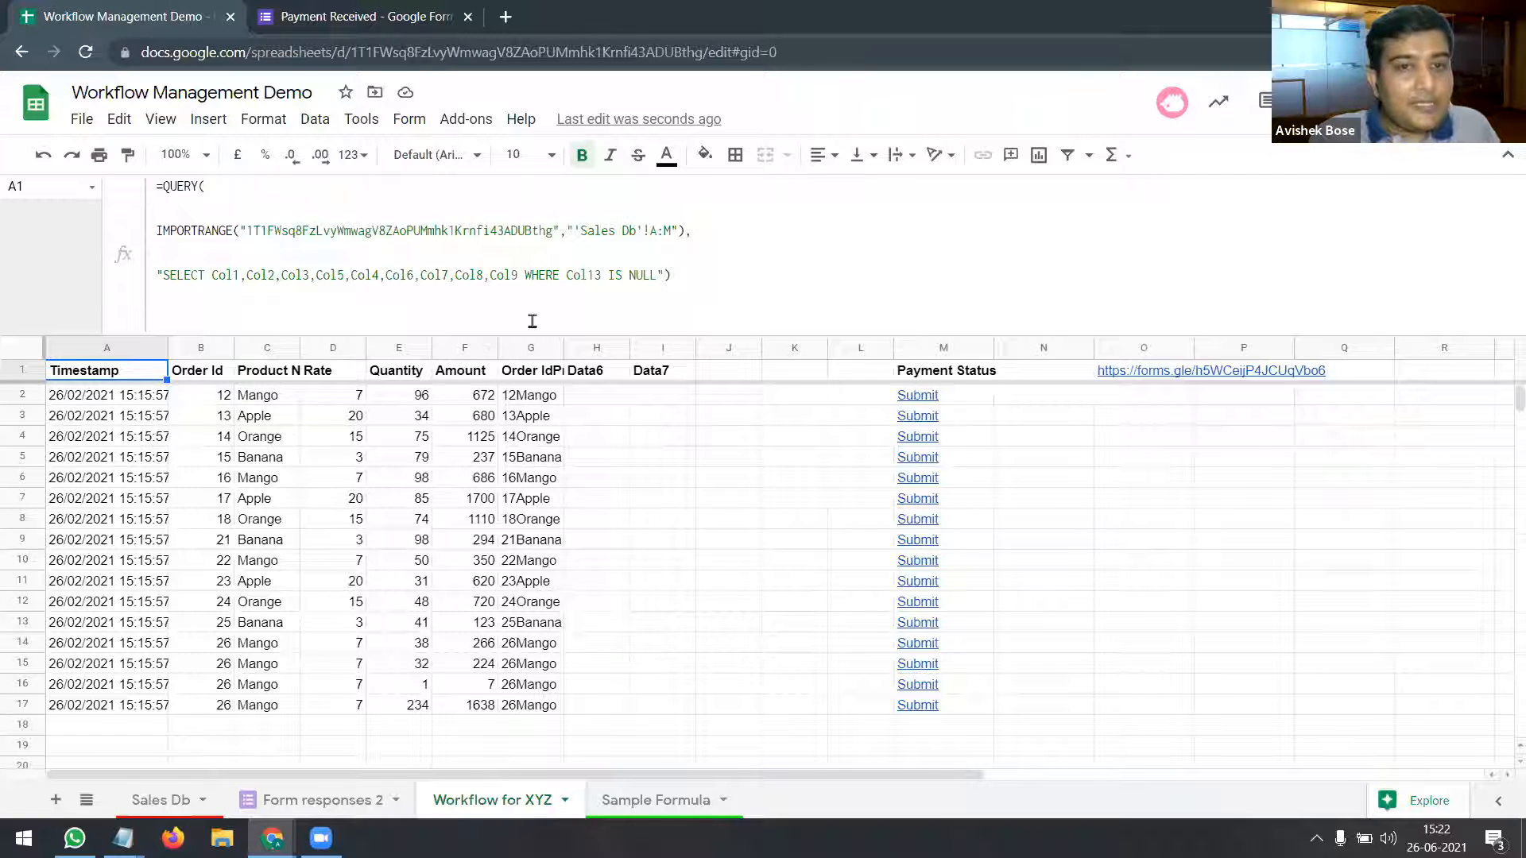
{"action": "left_click", "coordinate": [524, 275]}
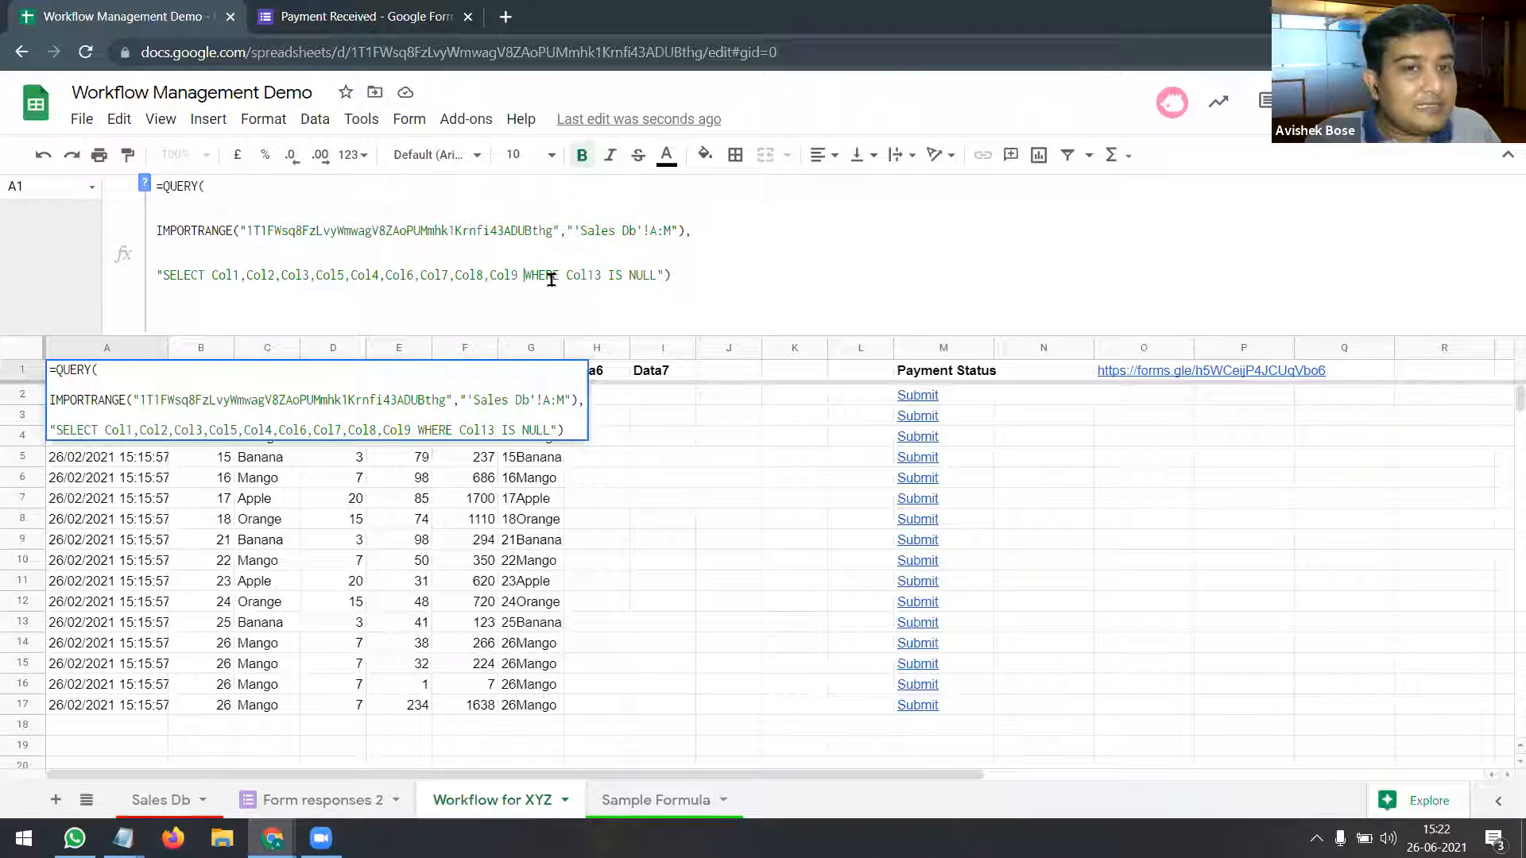
{"action": "key", "text": "Escape"}
{"action": "left_click", "coordinate": [161, 799]}
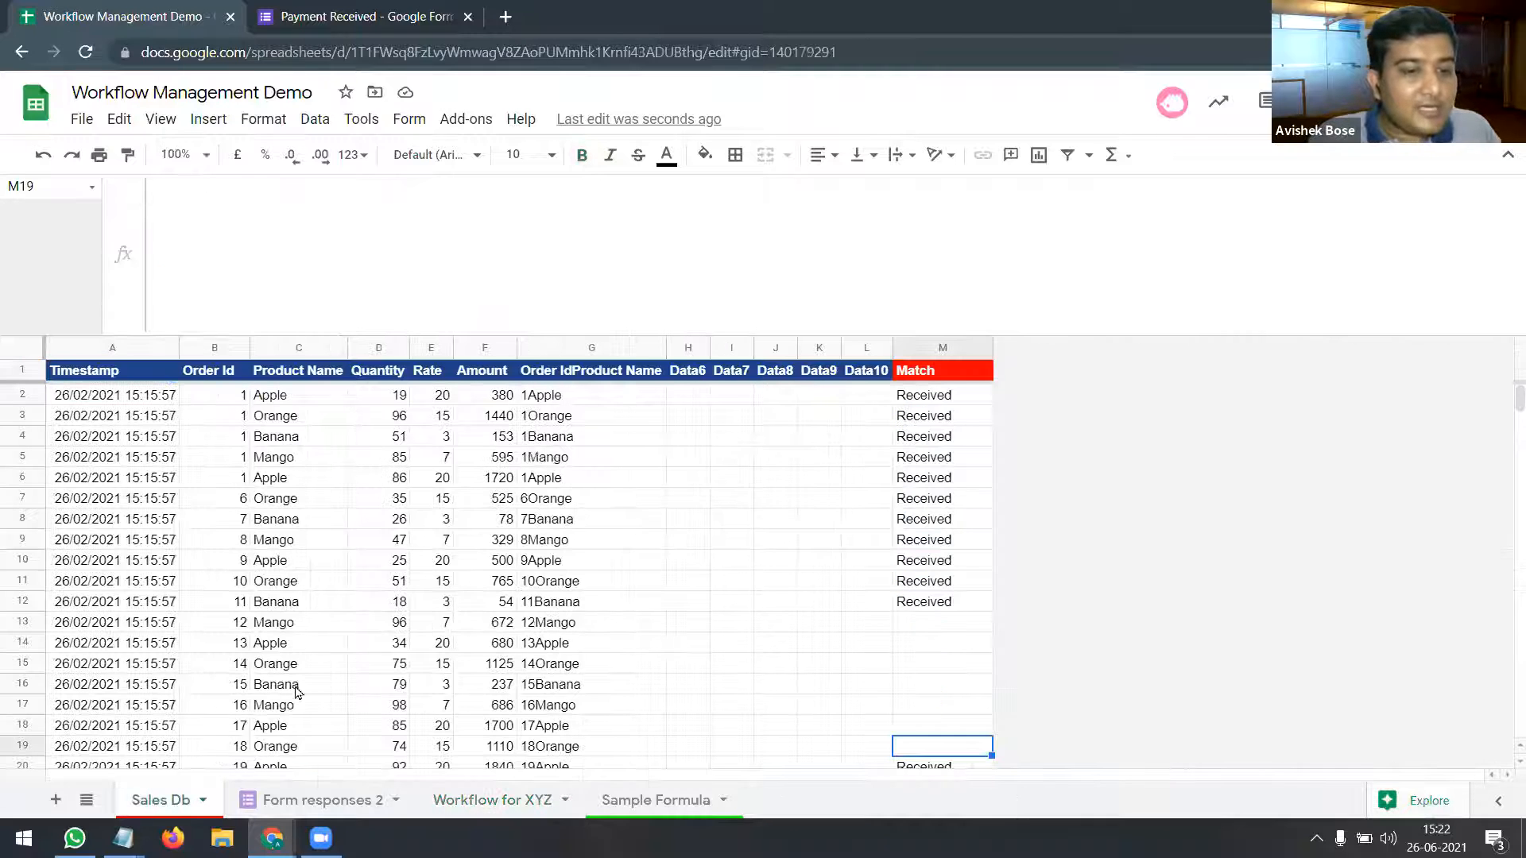
{"action": "left_click", "coordinate": [905, 372]}
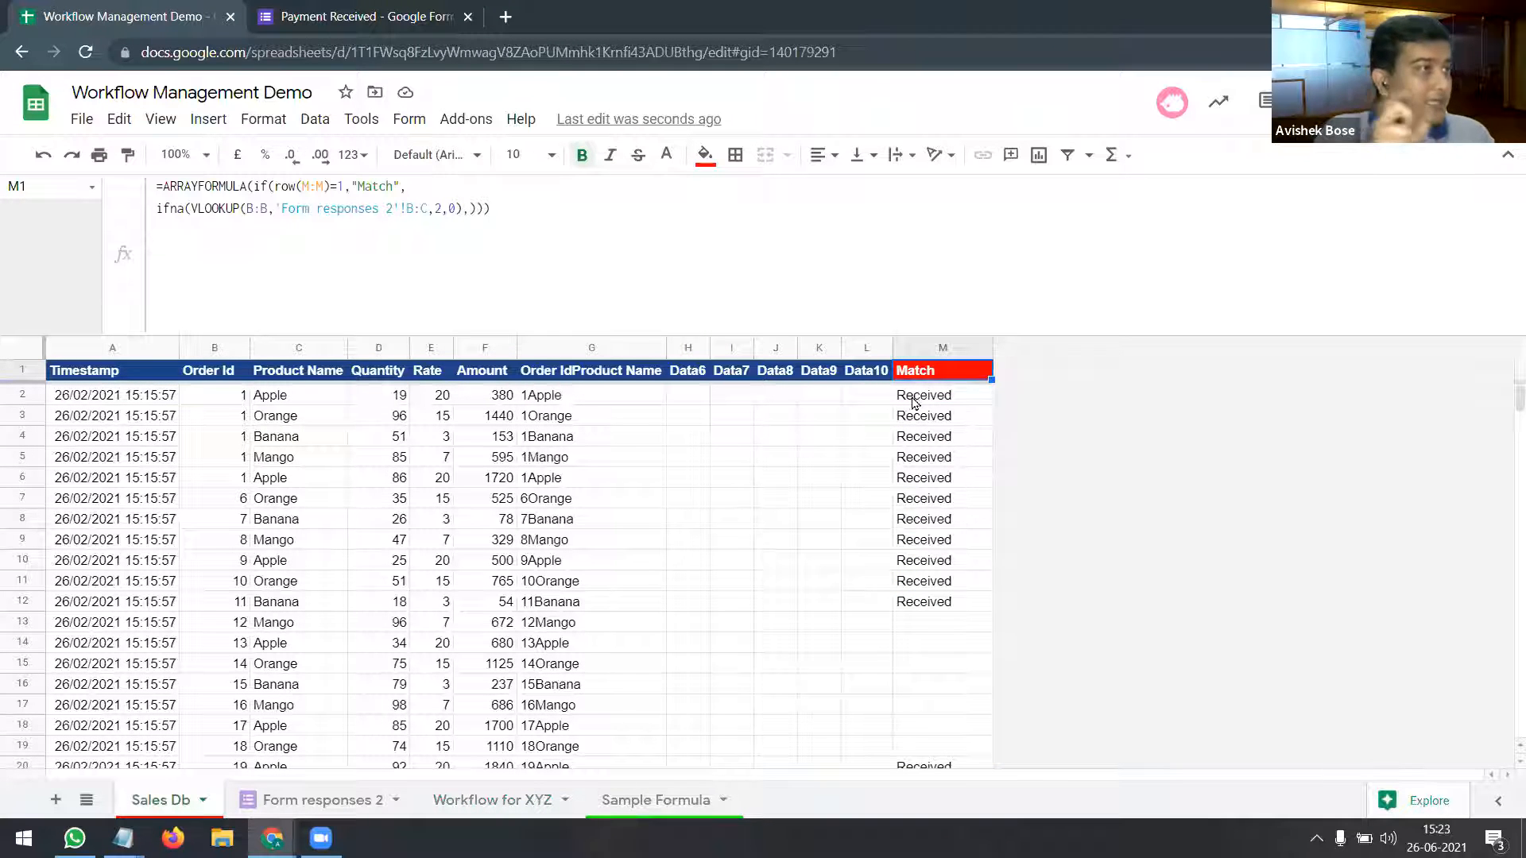
{"action": "left_click", "coordinate": [347, 800]}
{"action": "left_click", "coordinate": [173, 802]}
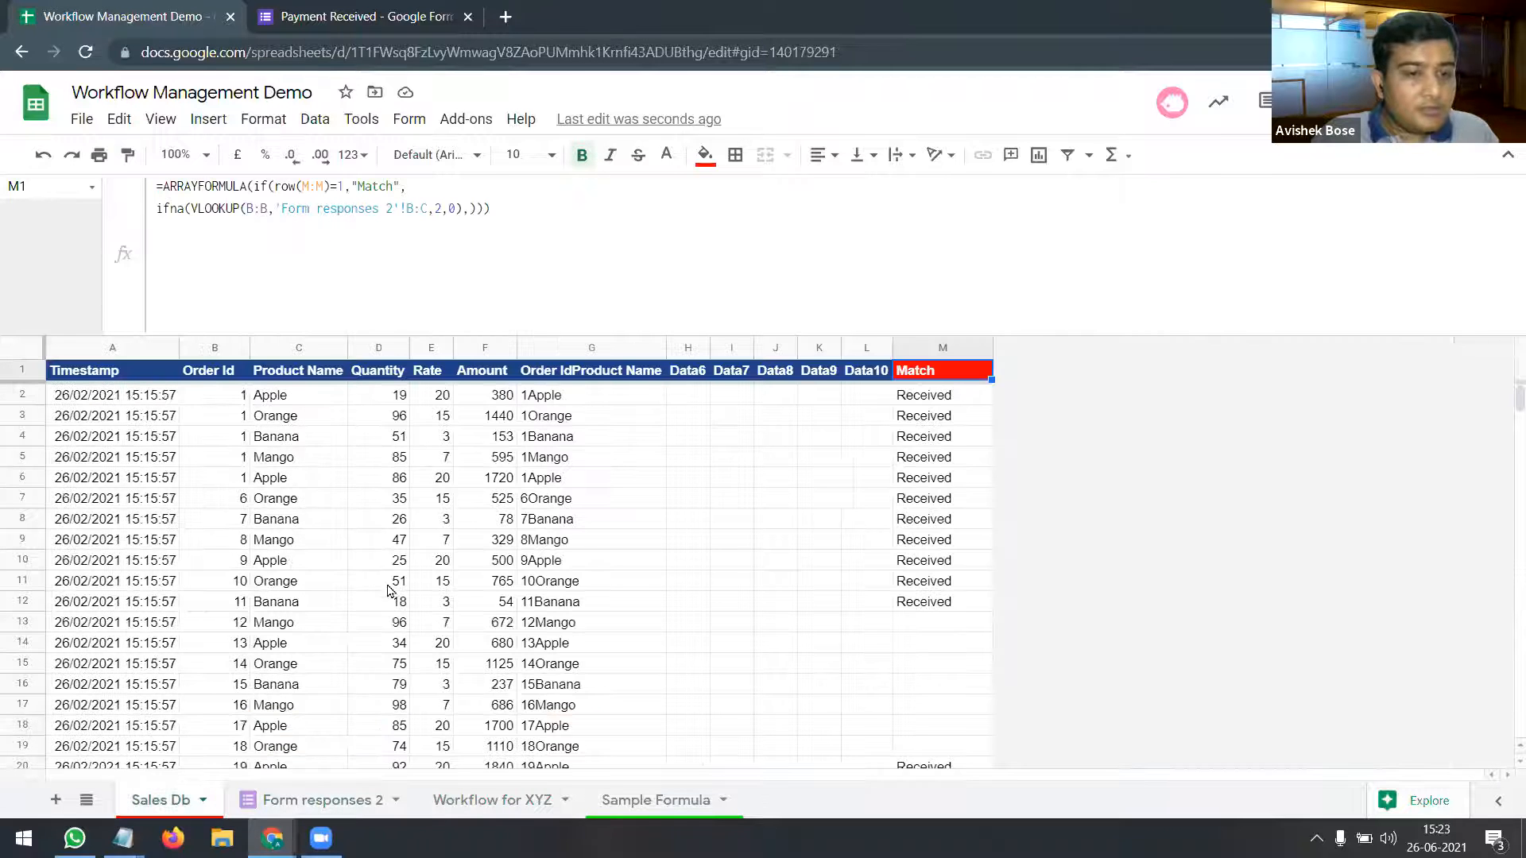
{"action": "left_click_drag", "start_coordinate": [954, 402], "coordinate": [962, 617]}
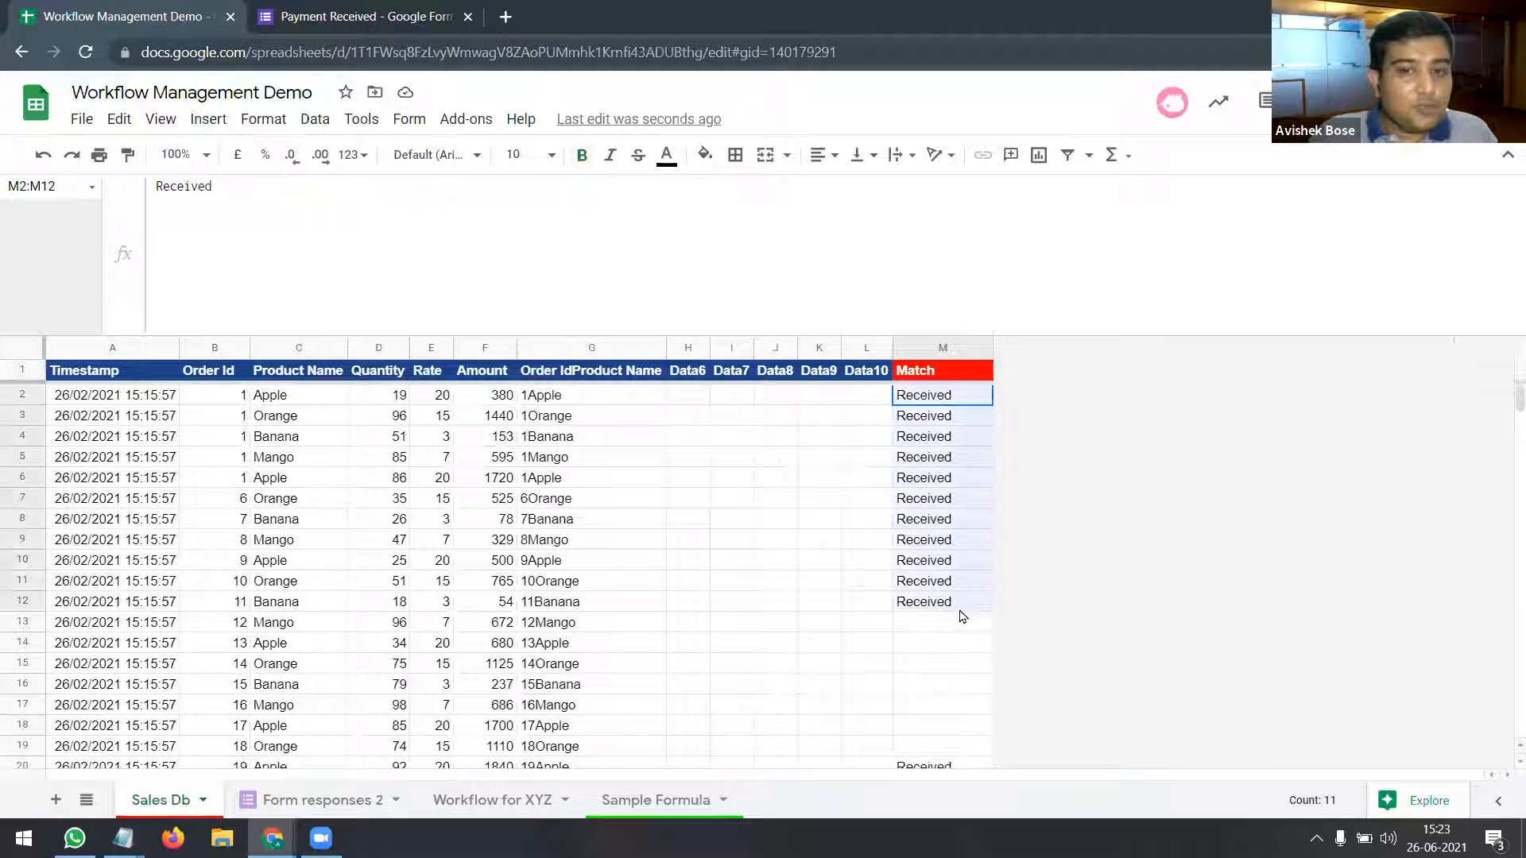
{"action": "scroll", "coordinate": [568, 601], "scroll_direction": "down", "scroll_amount": 3}
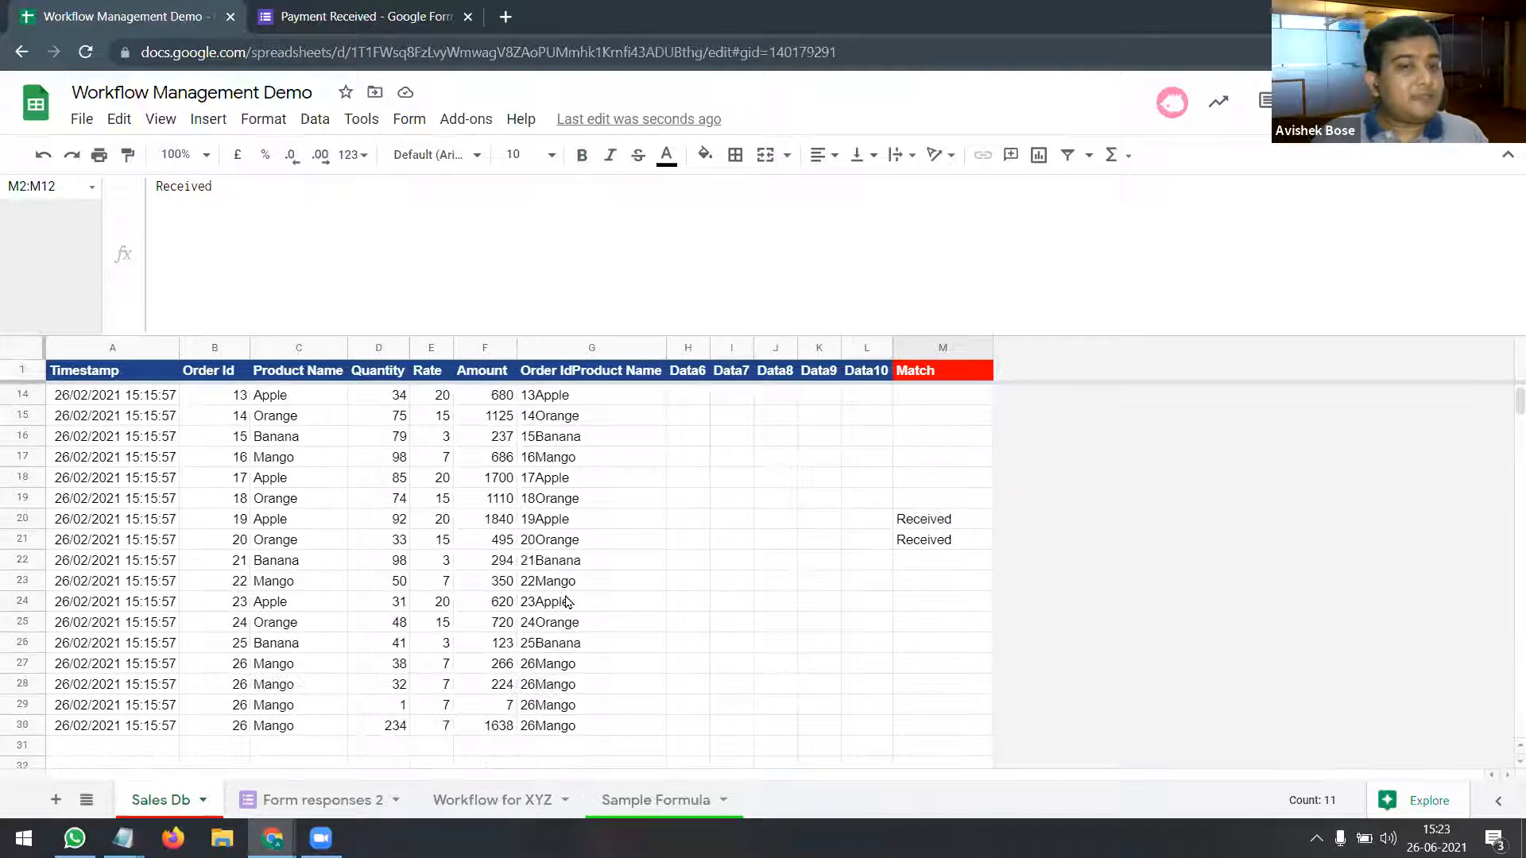
{"action": "scroll", "coordinate": [568, 602], "scroll_direction": "up", "scroll_amount": 4}
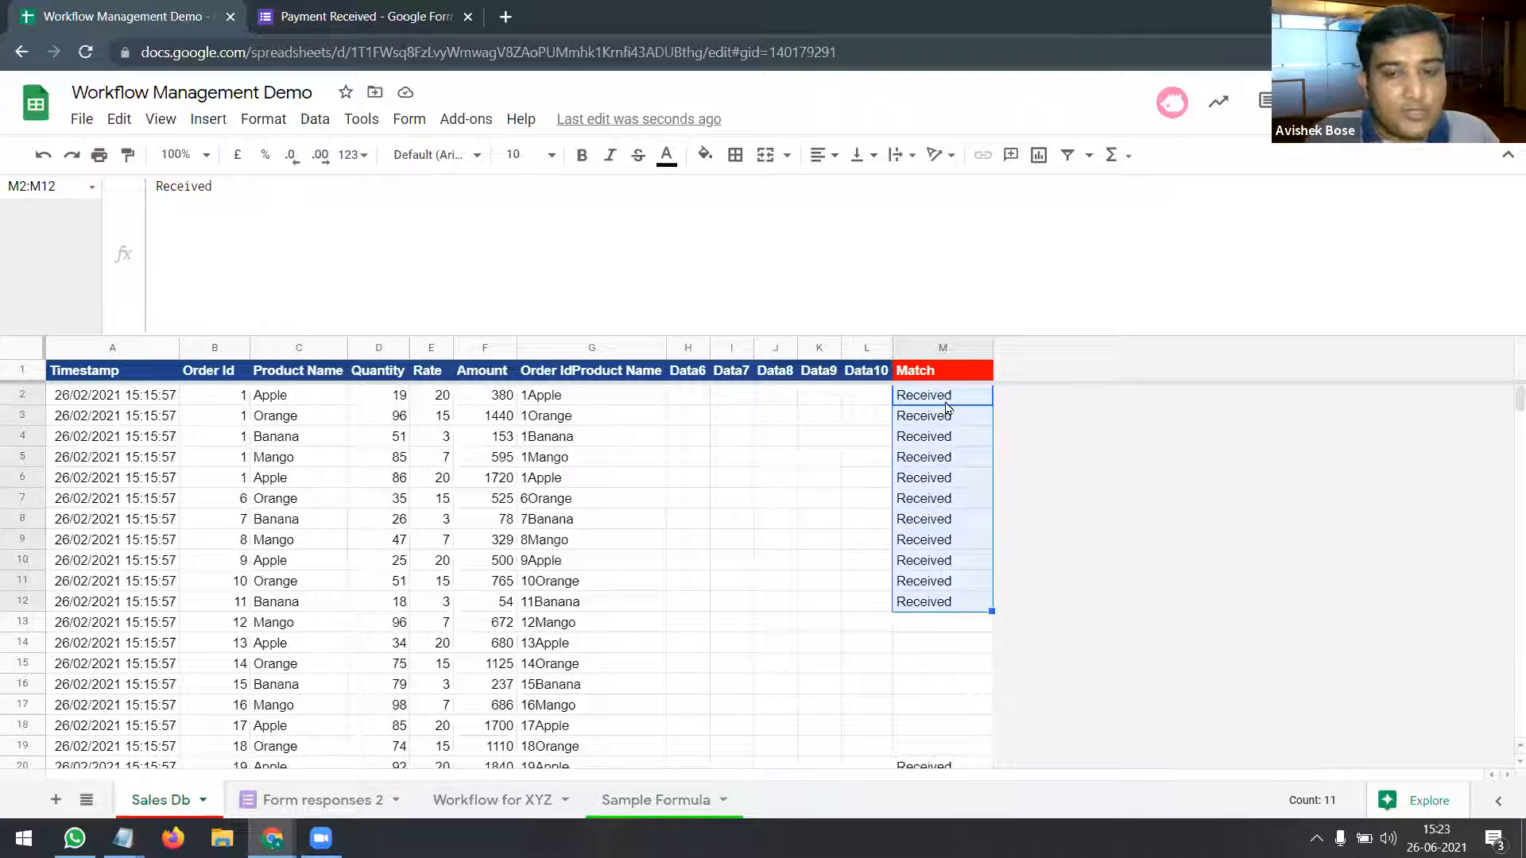
{"action": "left_click", "coordinate": [943, 377]}
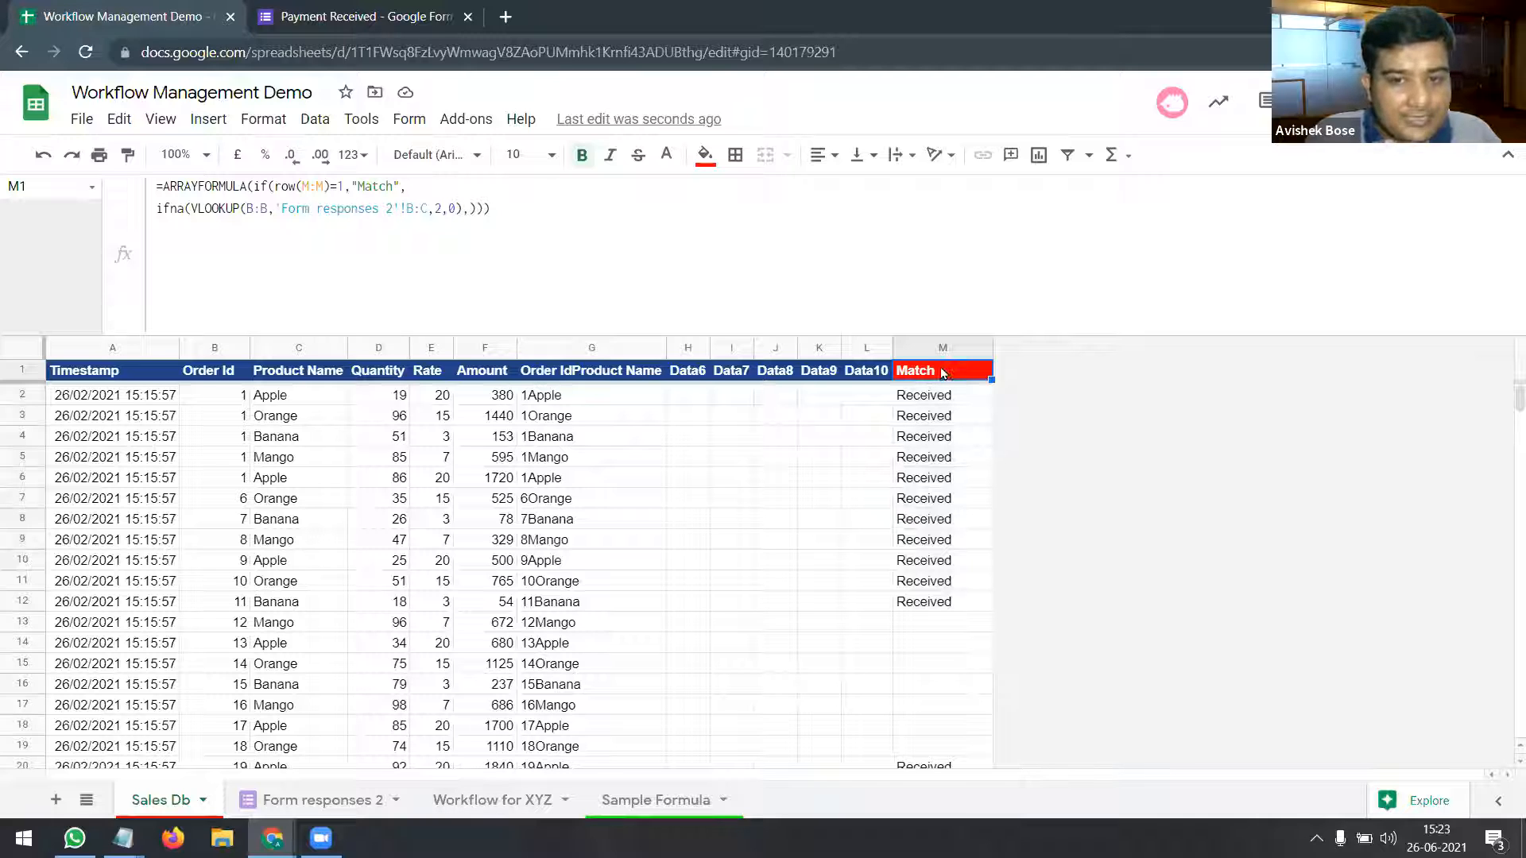
{"action": "left_click_drag", "start_coordinate": [943, 372], "coordinate": [138, 375]}
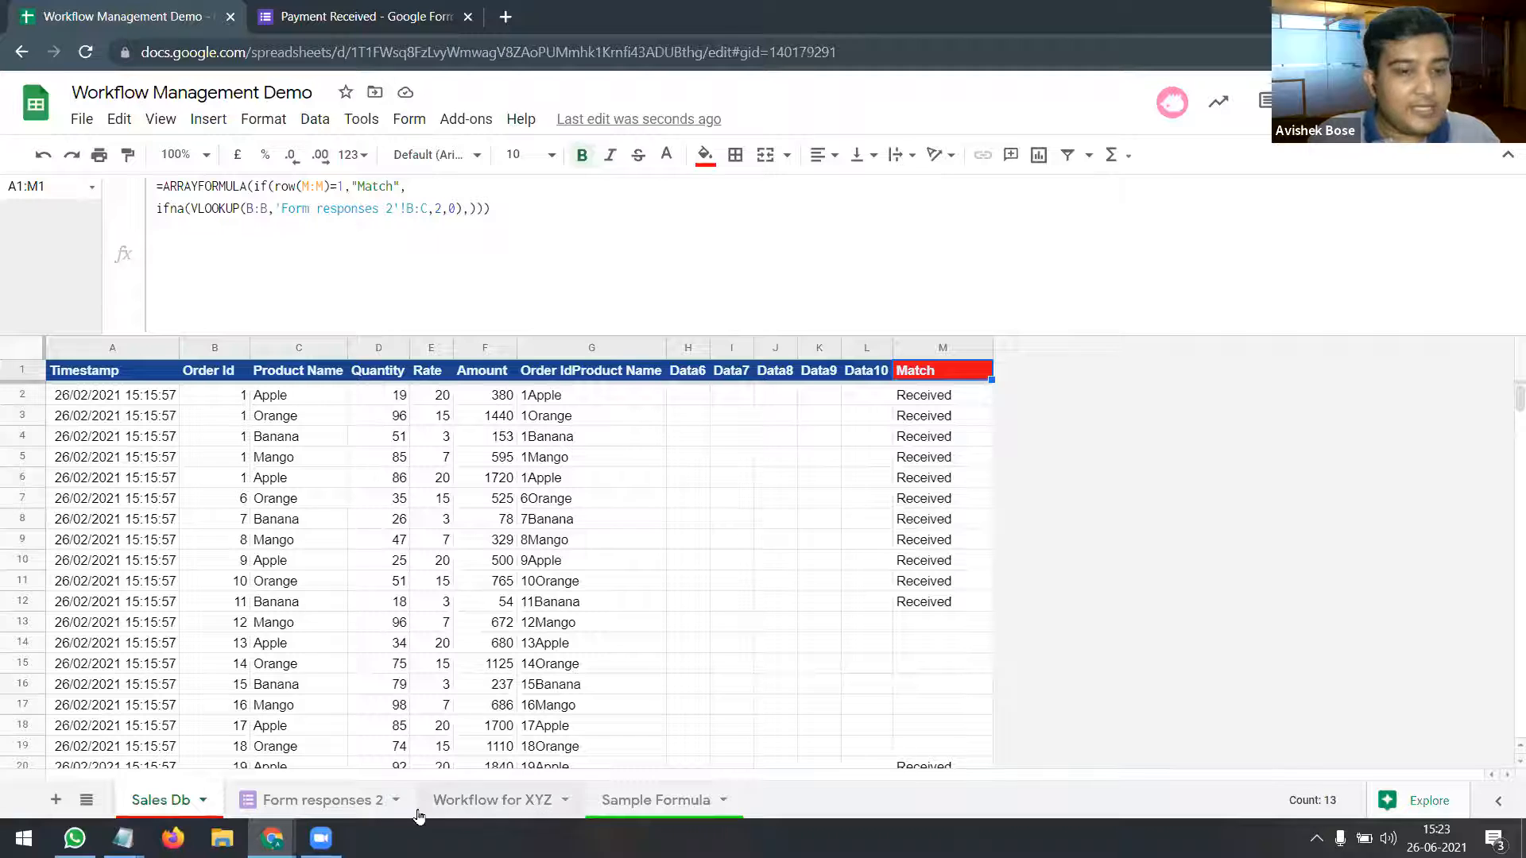
Step: On Workflow for XYZ, highlight the query's WHERE Col13 IS NULL condition without editing
{"action": "left_click", "coordinate": [479, 803]}
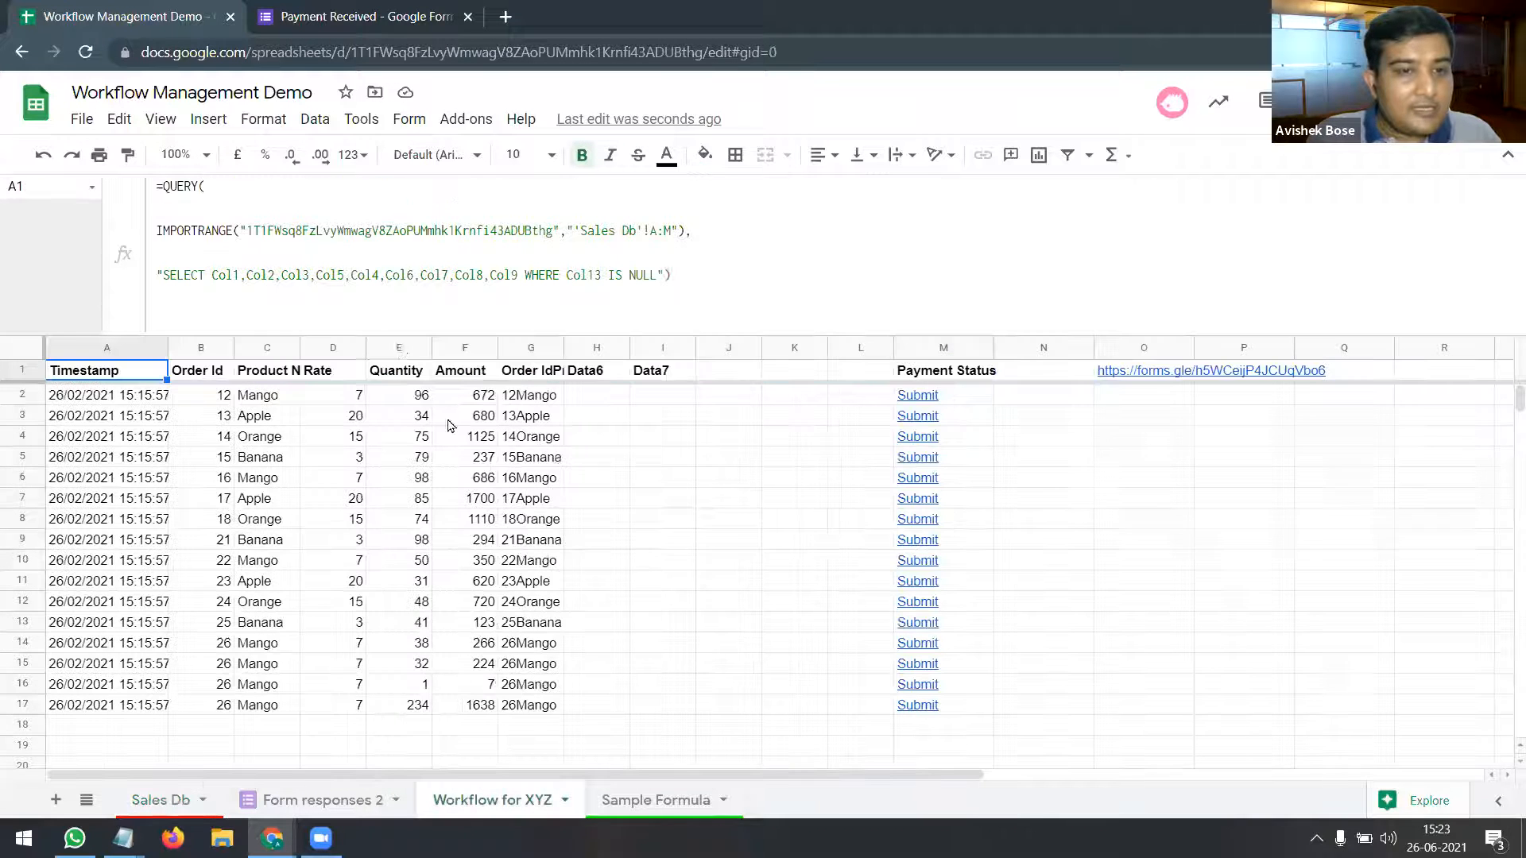
{"action": "left_click", "coordinate": [526, 276]}
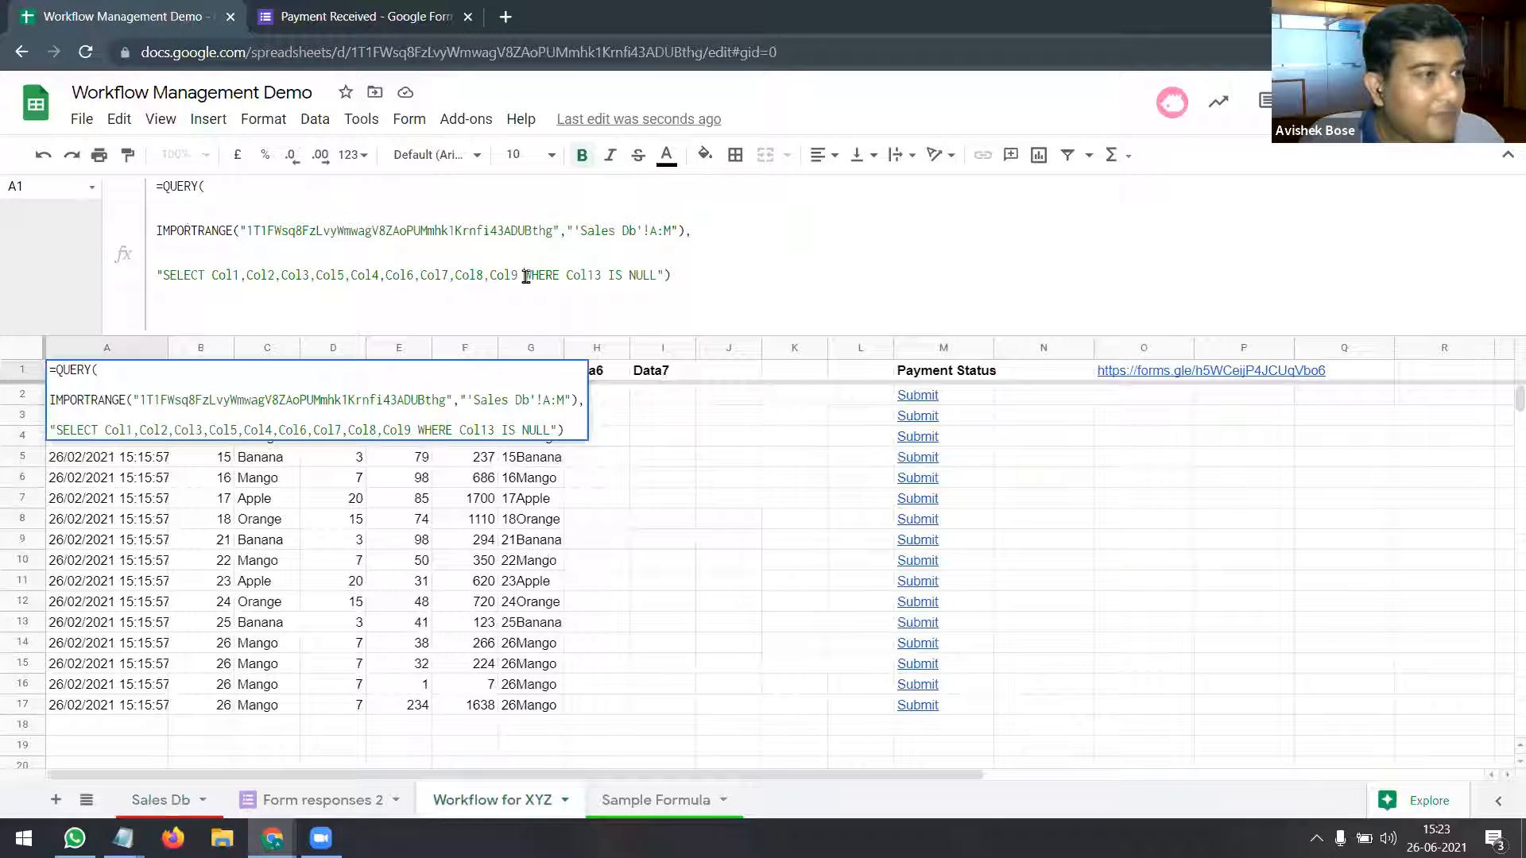
{"action": "left_click_drag", "start_coordinate": [526, 276], "coordinate": [653, 279]}
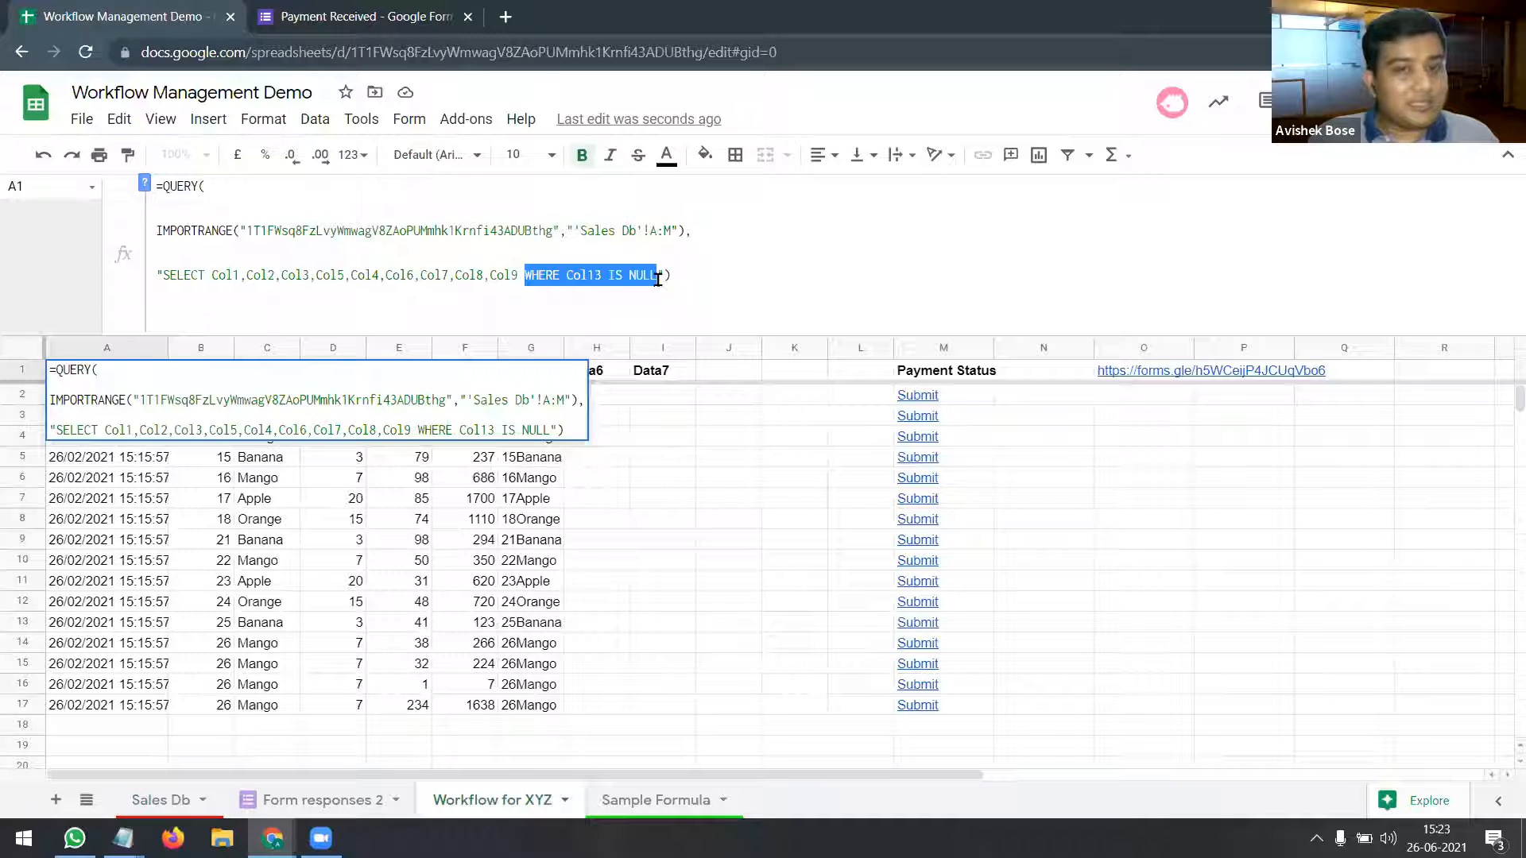
{"action": "key", "text": "Escape"}
Step: Check Sales Db's Match column (Received in M11, blank M13, M15, M16), then return to Workflow for XYZ
{"action": "left_click", "coordinate": [181, 800]}
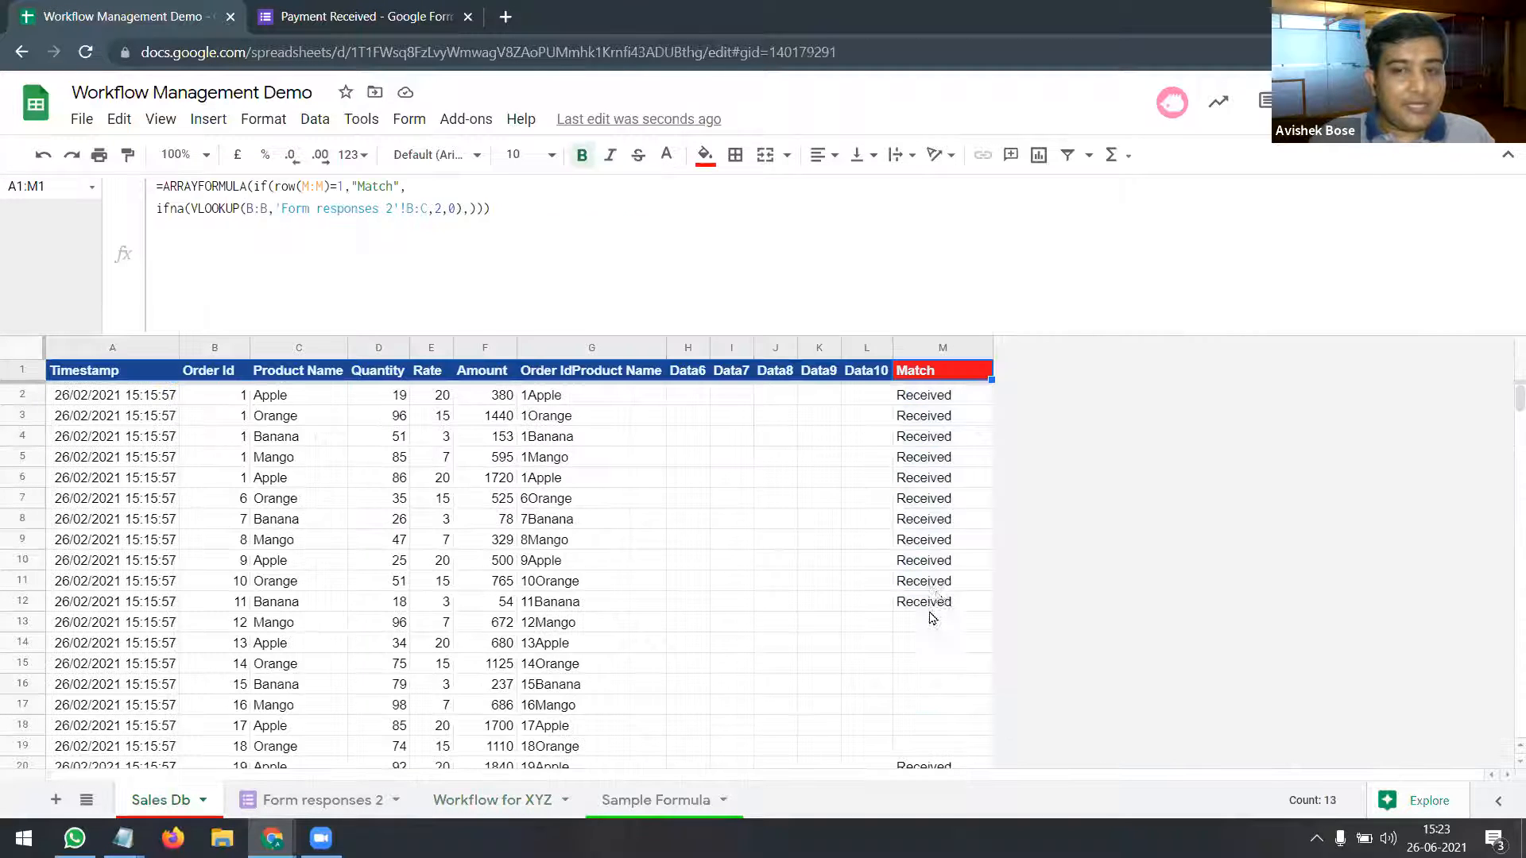
{"action": "left_click", "coordinate": [937, 582]}
{"action": "left_click", "coordinate": [933, 623]}
{"action": "left_click", "coordinate": [926, 660]}
{"action": "left_click", "coordinate": [933, 684]}
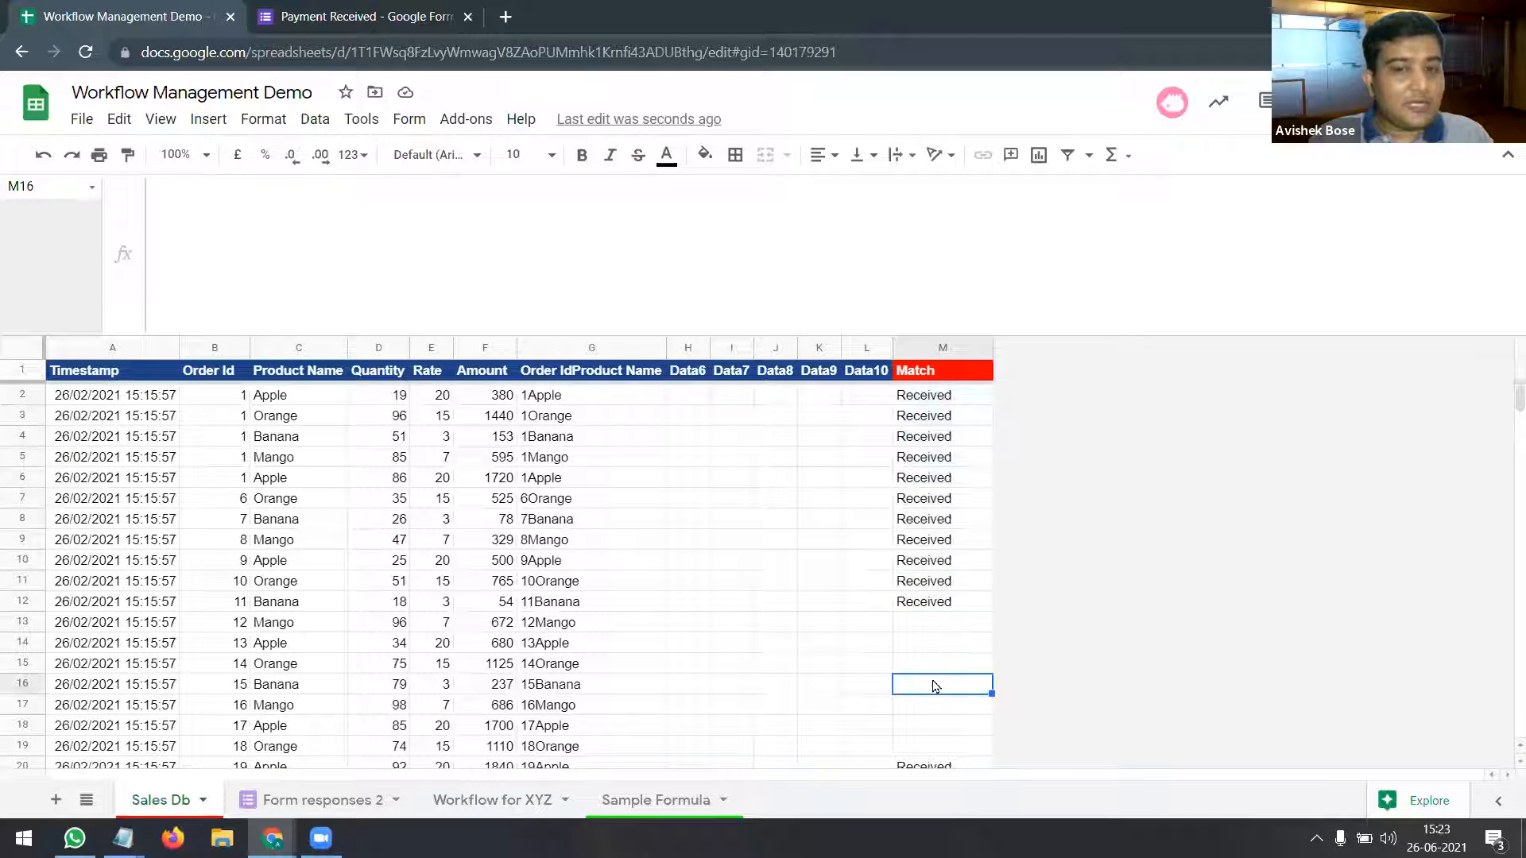
{"action": "left_click", "coordinate": [496, 800]}
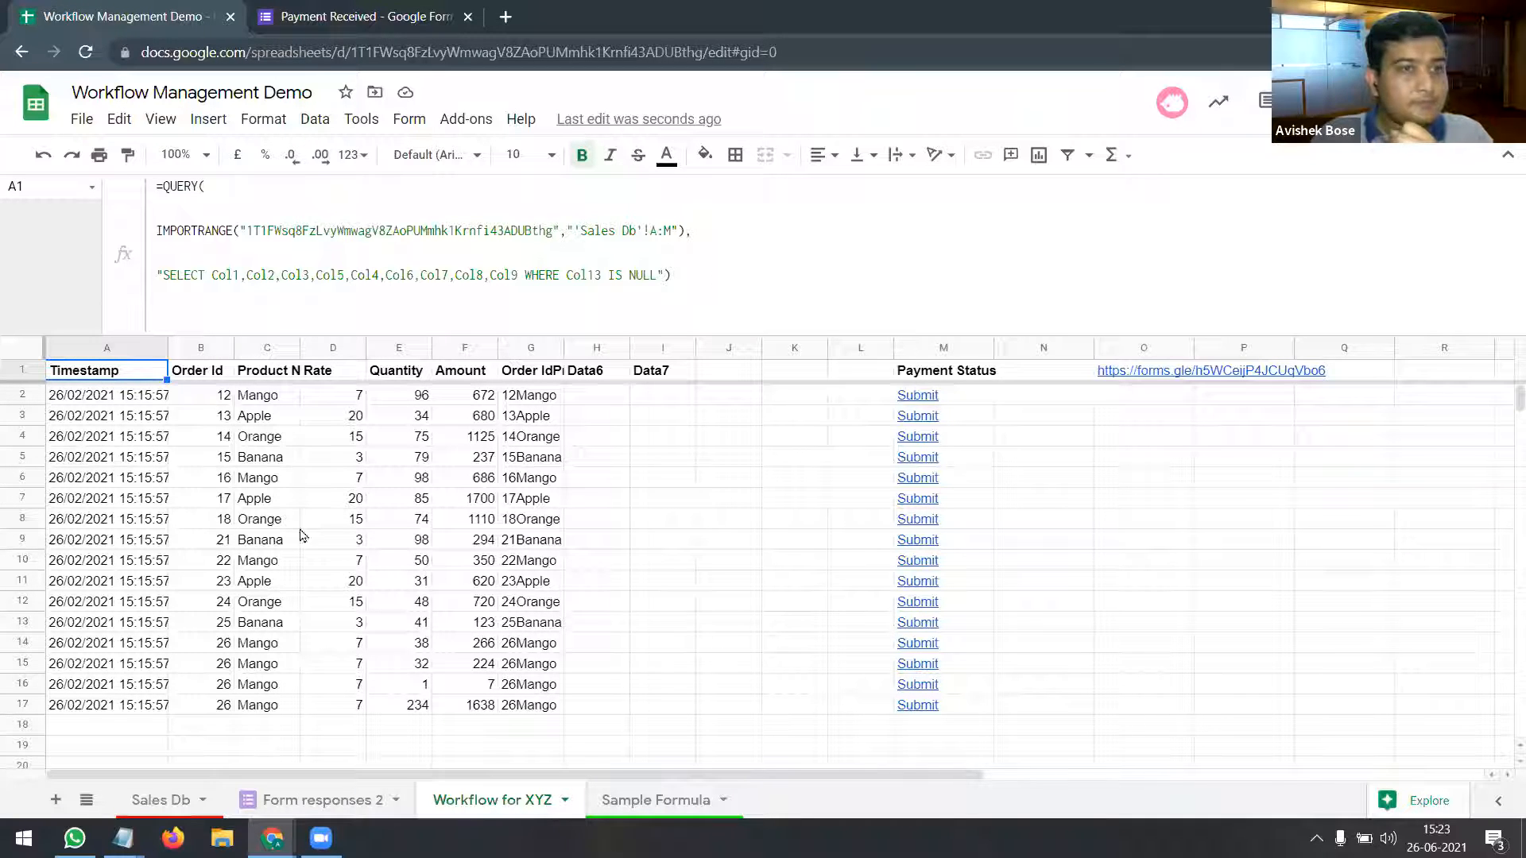
Step: Pull the DME Training - Day 3 presentation out into its own window
{"action": "left_click", "coordinate": [716, 284]}
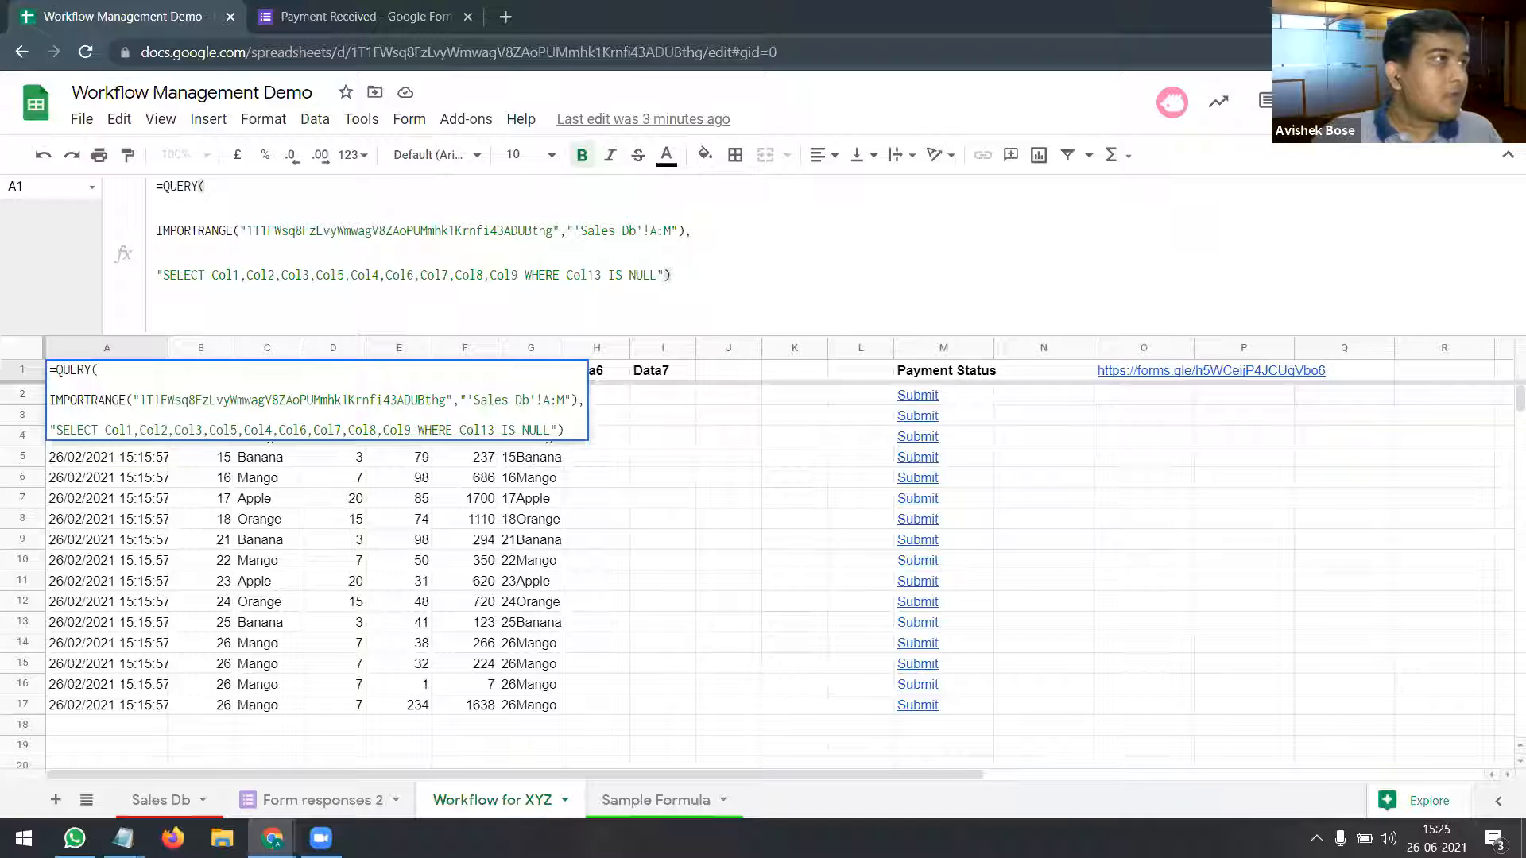
{"action": "left_click_drag", "start_coordinate": [523, 6], "coordinate": [791, 64]}
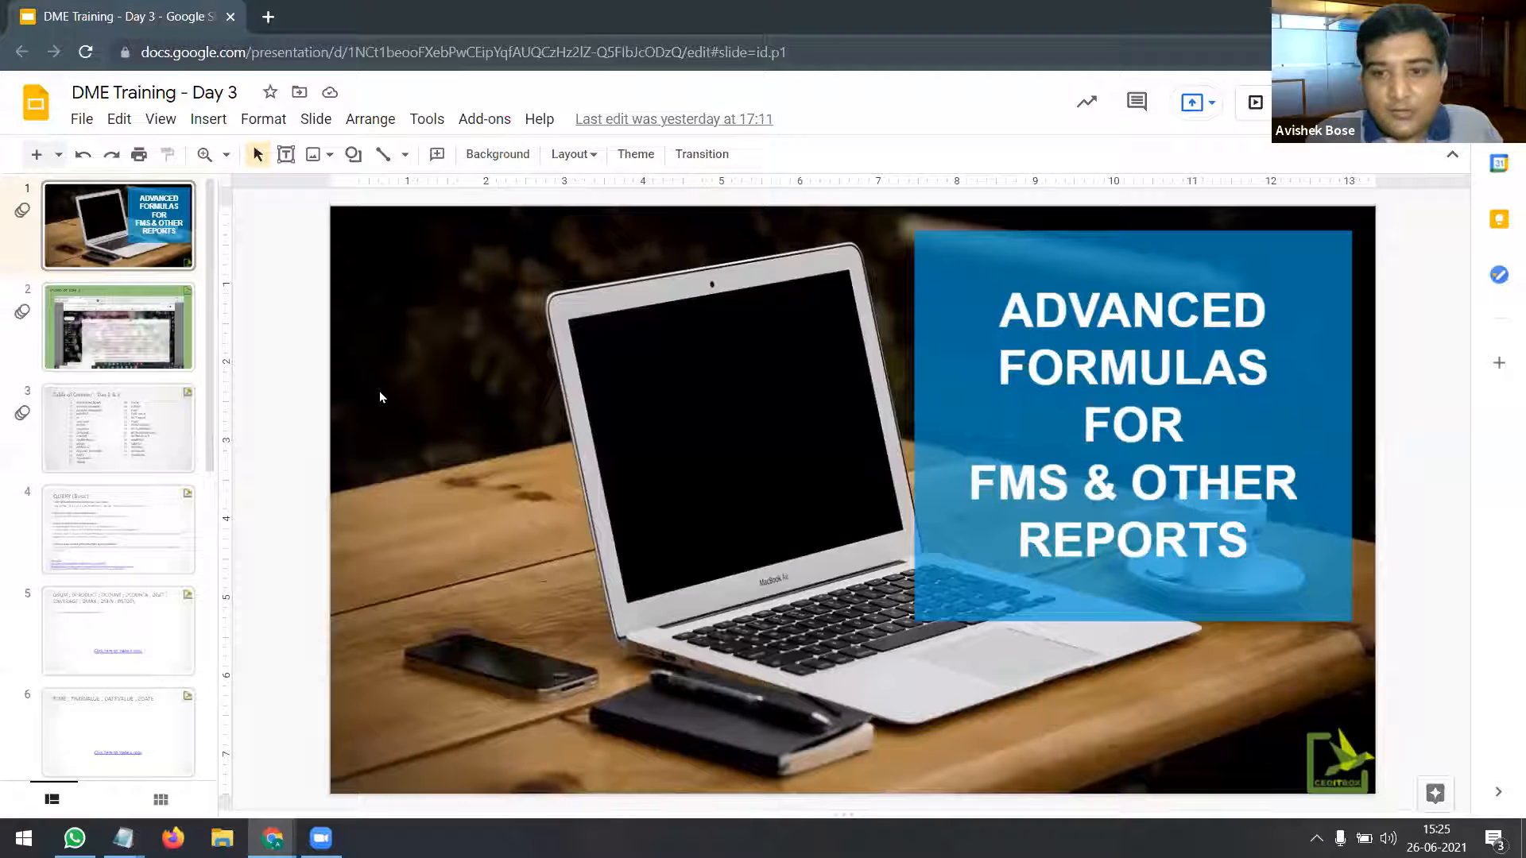
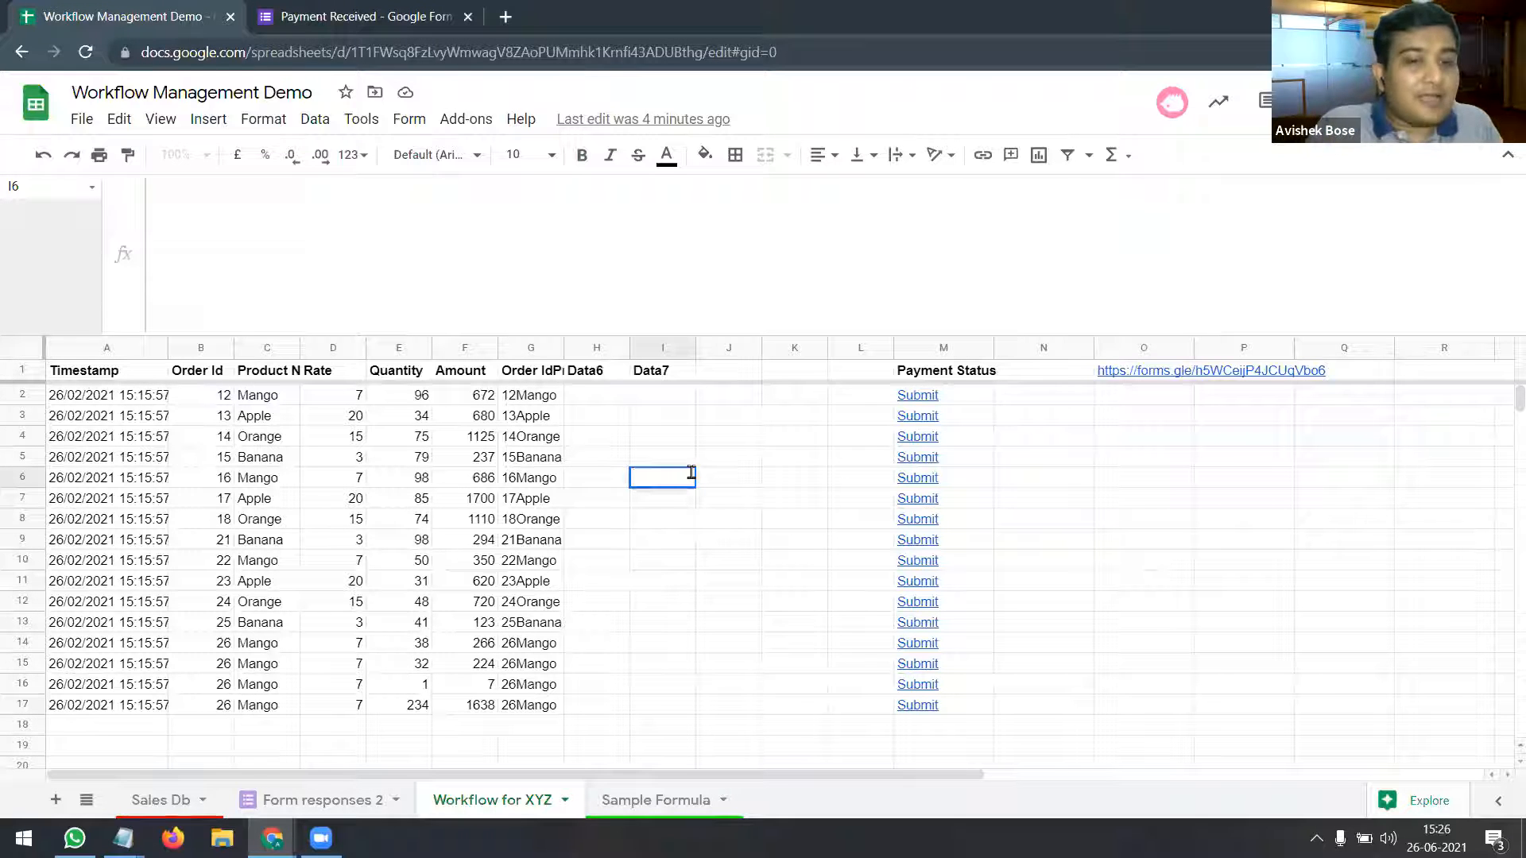
Step: Copy the DME Training link itbx.in/dmeprog from Sample Formula C6 and open it in a new tab
{"action": "left_click", "coordinate": [680, 799]}
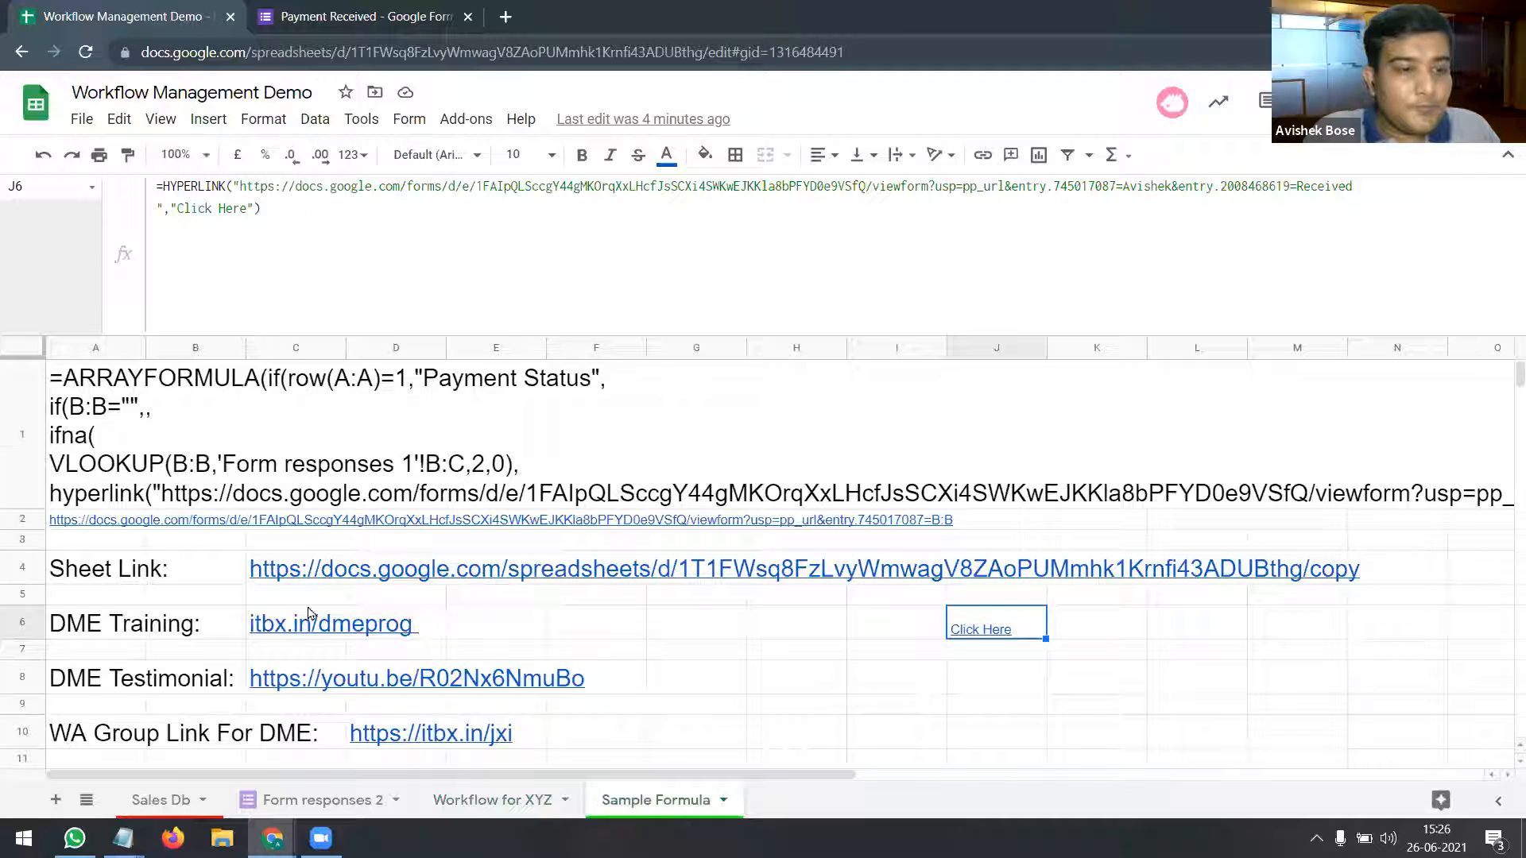
{"action": "left_click", "coordinate": [278, 636]}
{"action": "key", "text": "ctrl+c"}
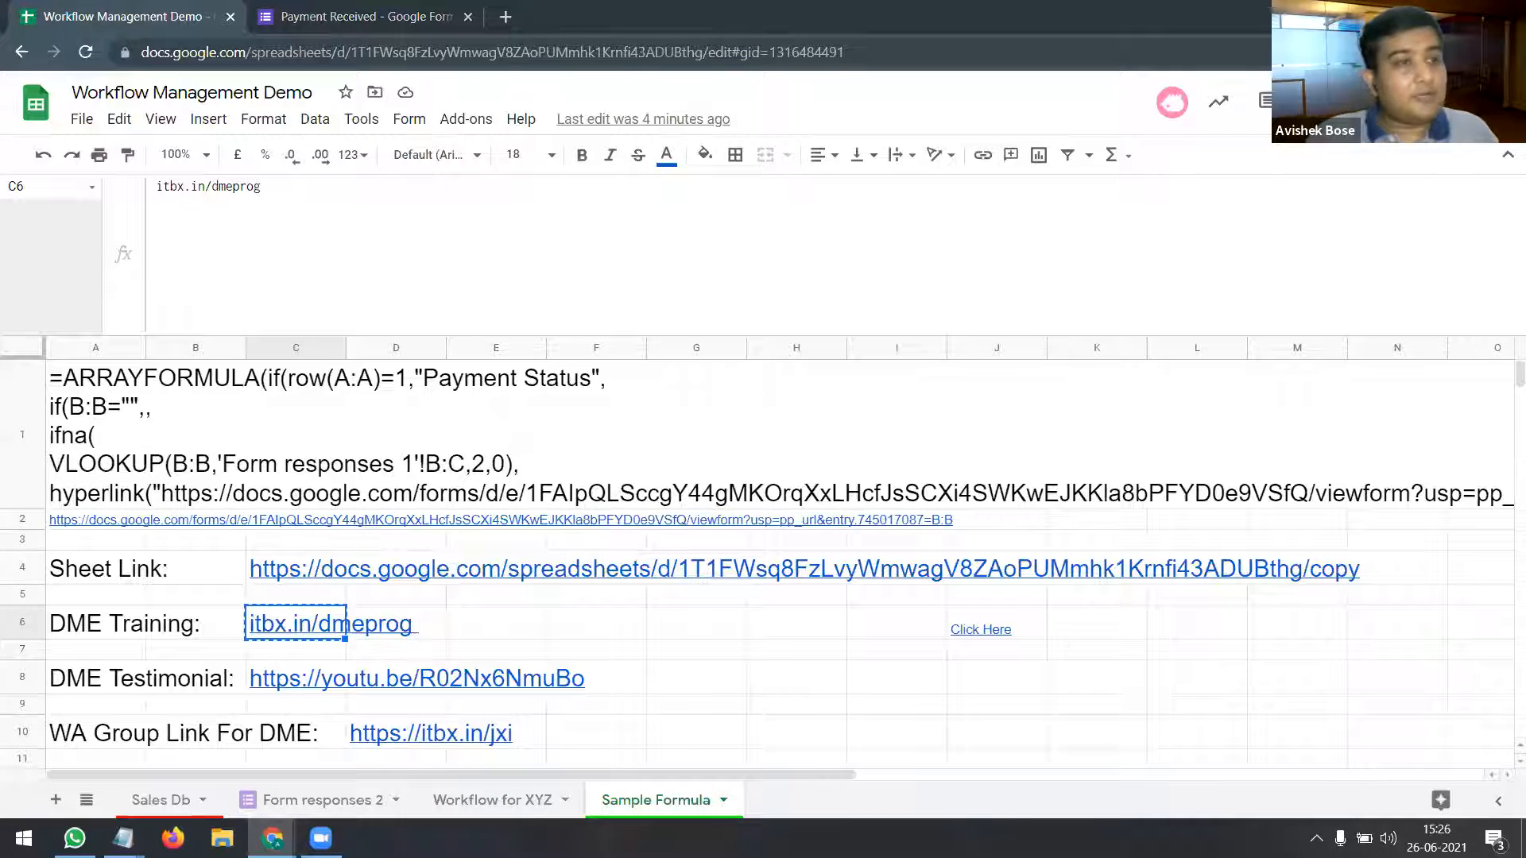
{"action": "mouse_move", "coordinate": [321, 627]}
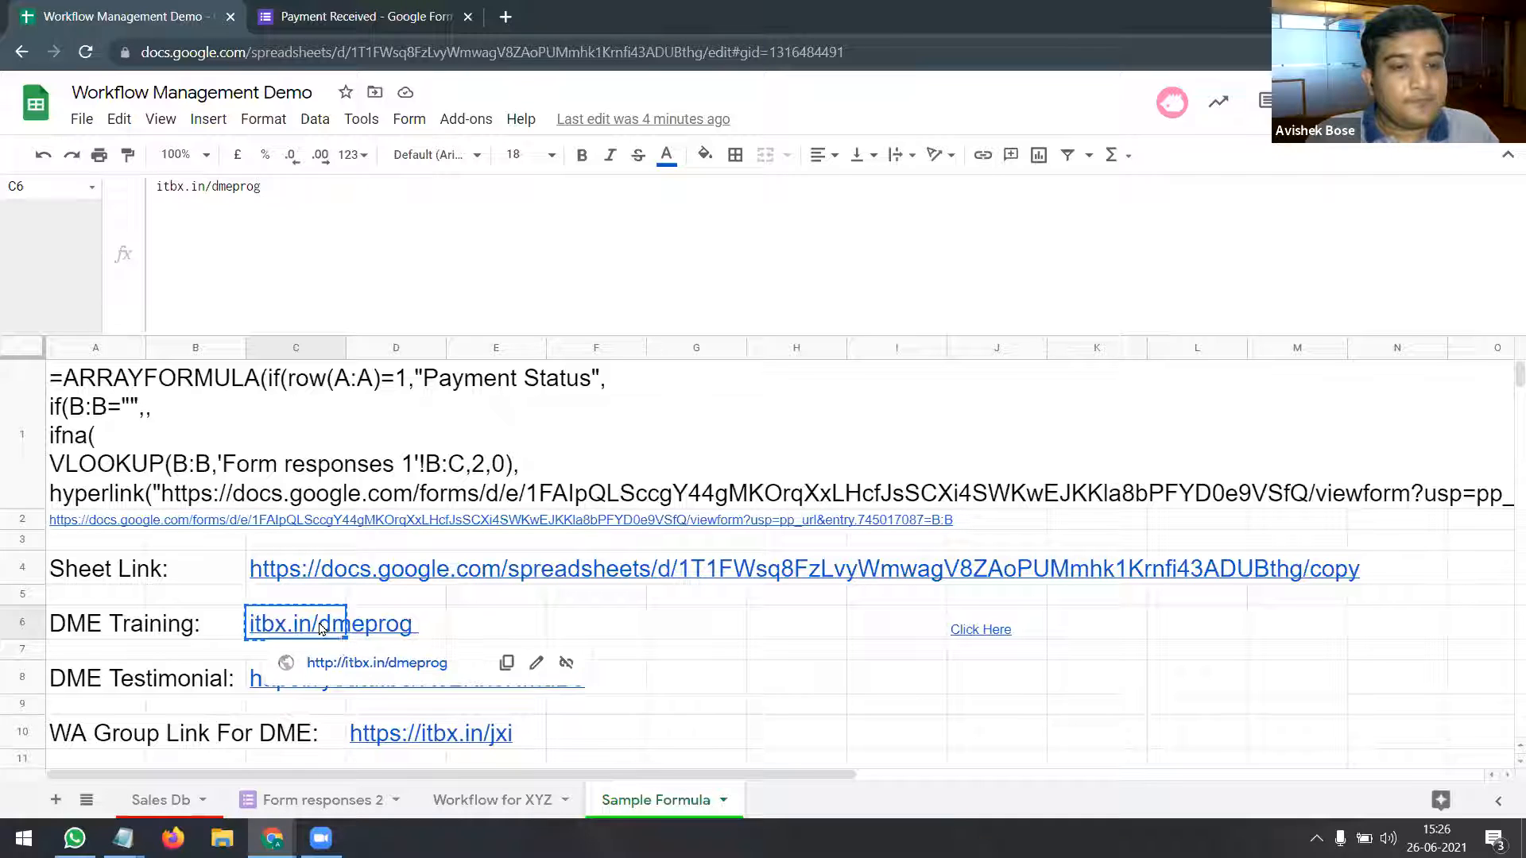
{"action": "left_click", "coordinate": [354, 665]}
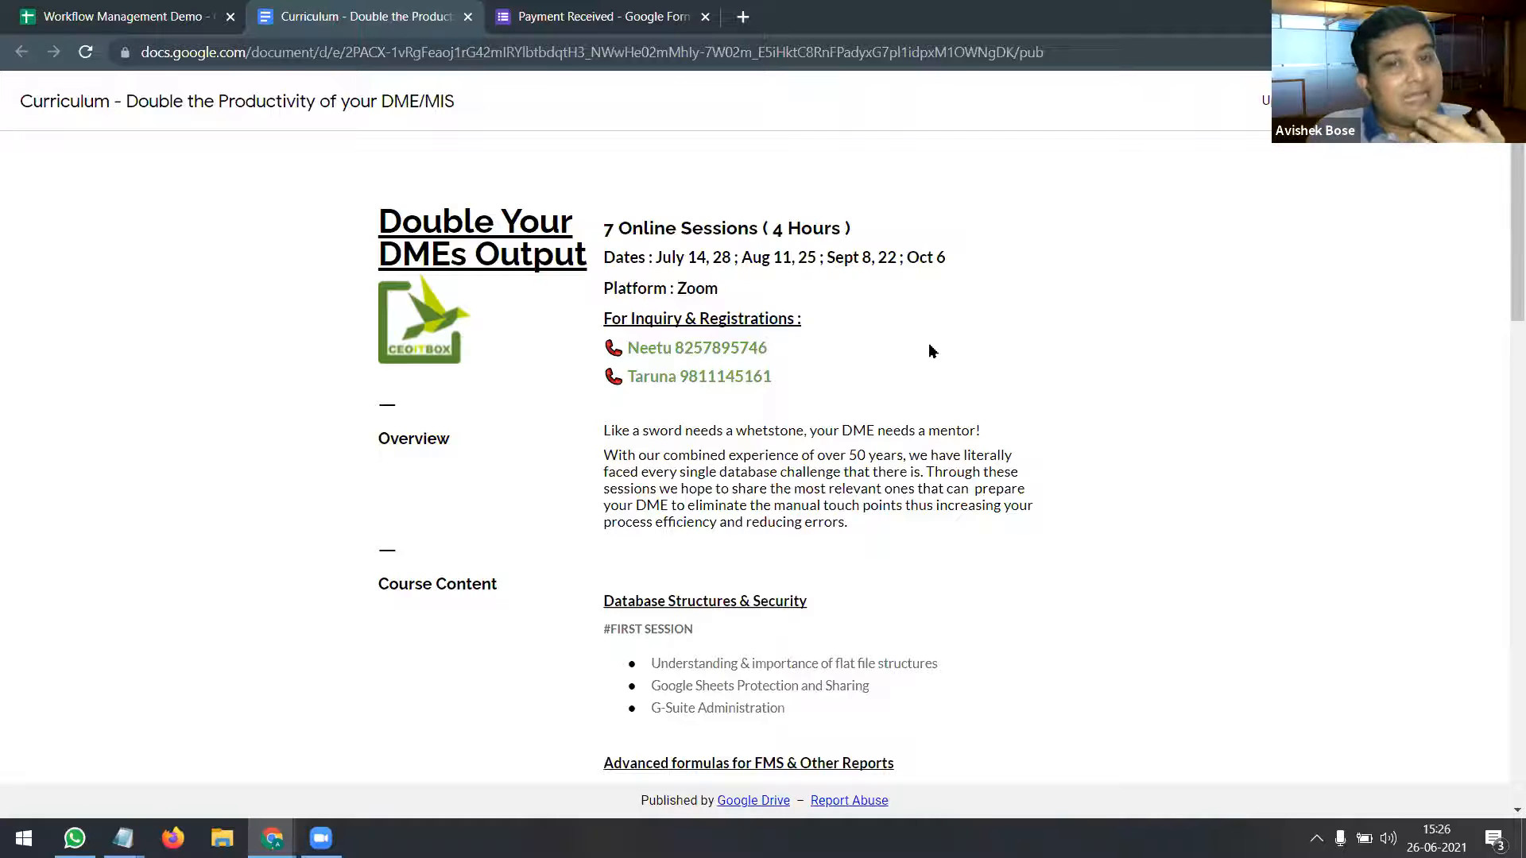
Step: Highlight the importance of the flat file and the G-Suite Administration topic in the curriculum
{"action": "scroll", "coordinate": [931, 350], "scroll_direction": "down", "scroll_amount": 4}
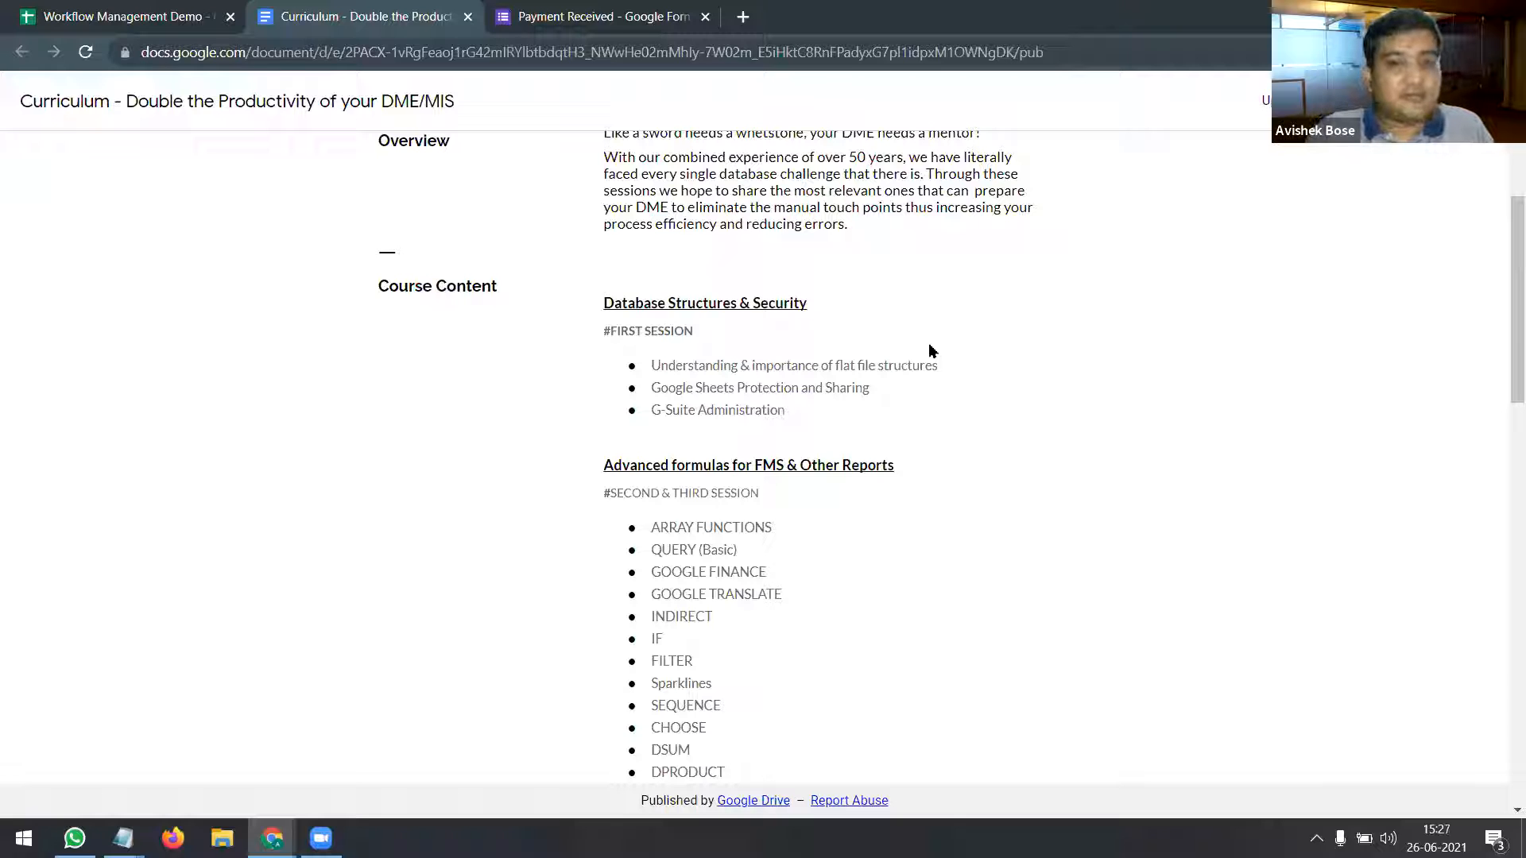
{"action": "scroll", "coordinate": [932, 351], "scroll_direction": "down", "scroll_amount": 4}
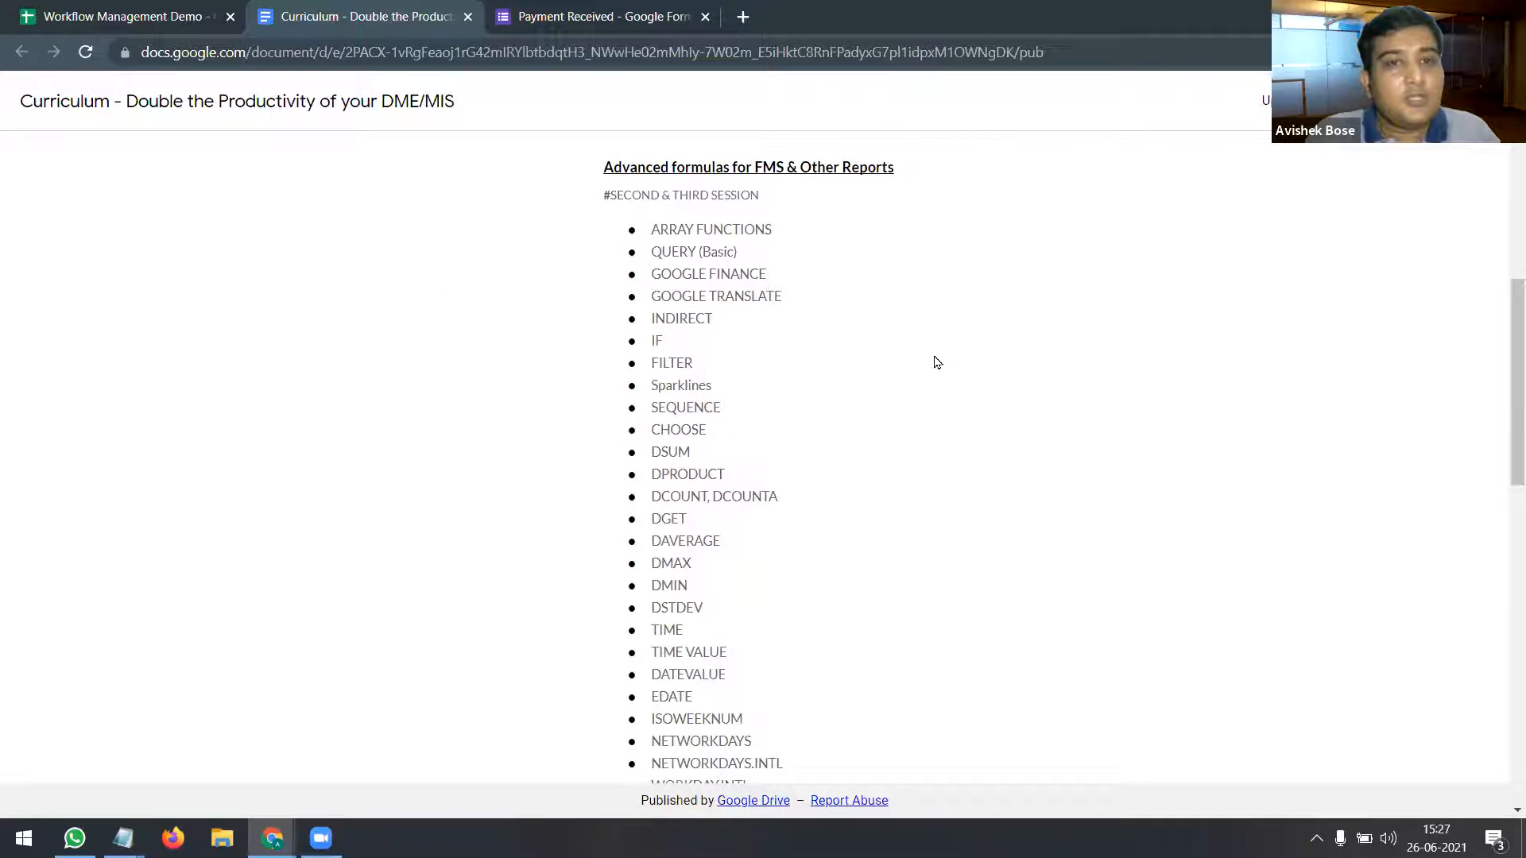
{"action": "scroll", "coordinate": [935, 362], "scroll_direction": "up", "scroll_amount": 3}
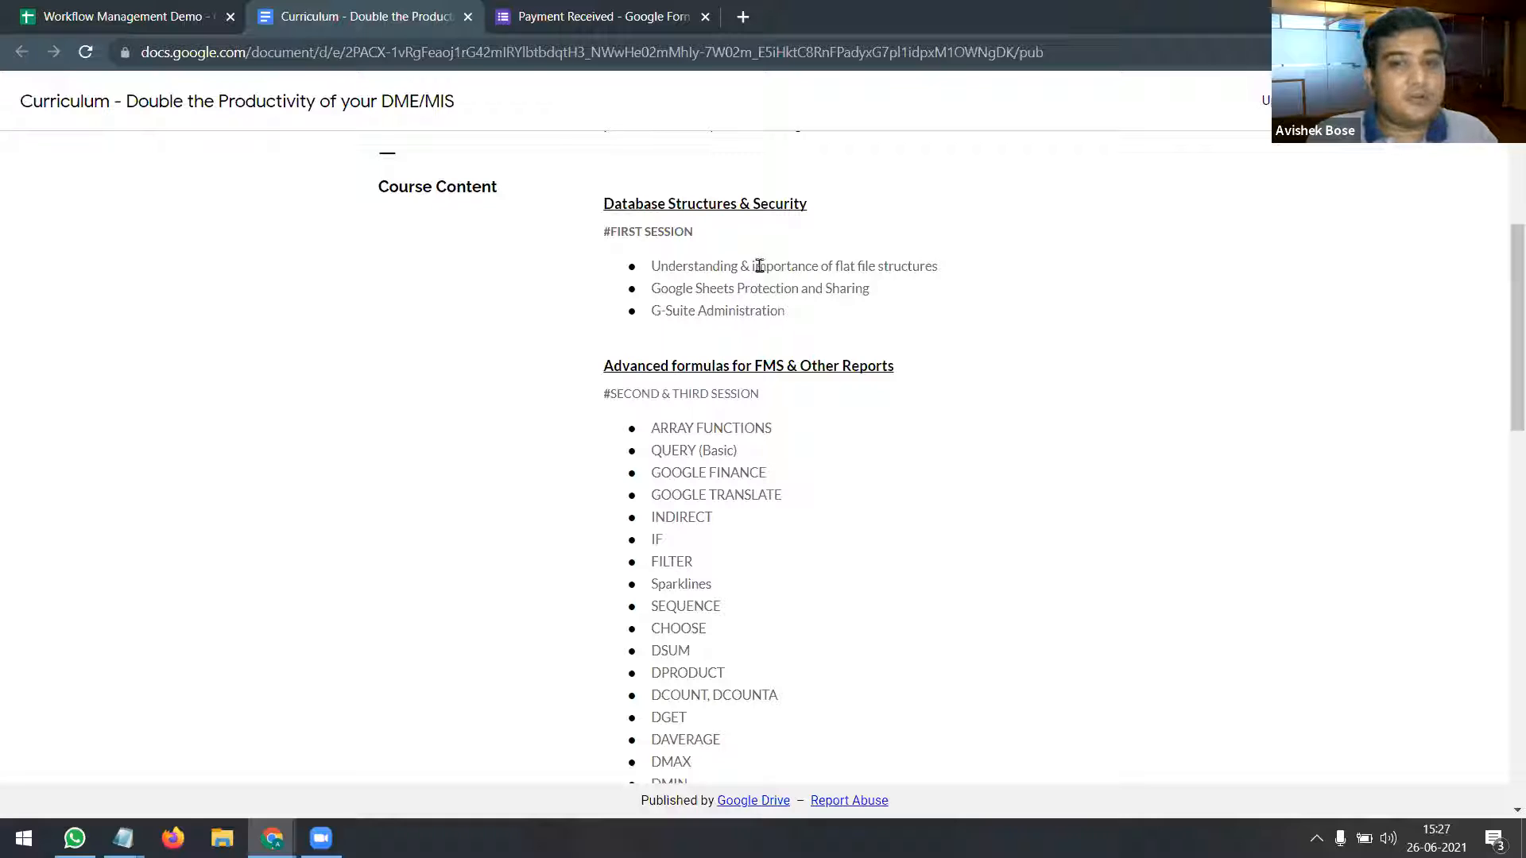
{"action": "left_click_drag", "start_coordinate": [756, 266], "coordinate": [879, 267]}
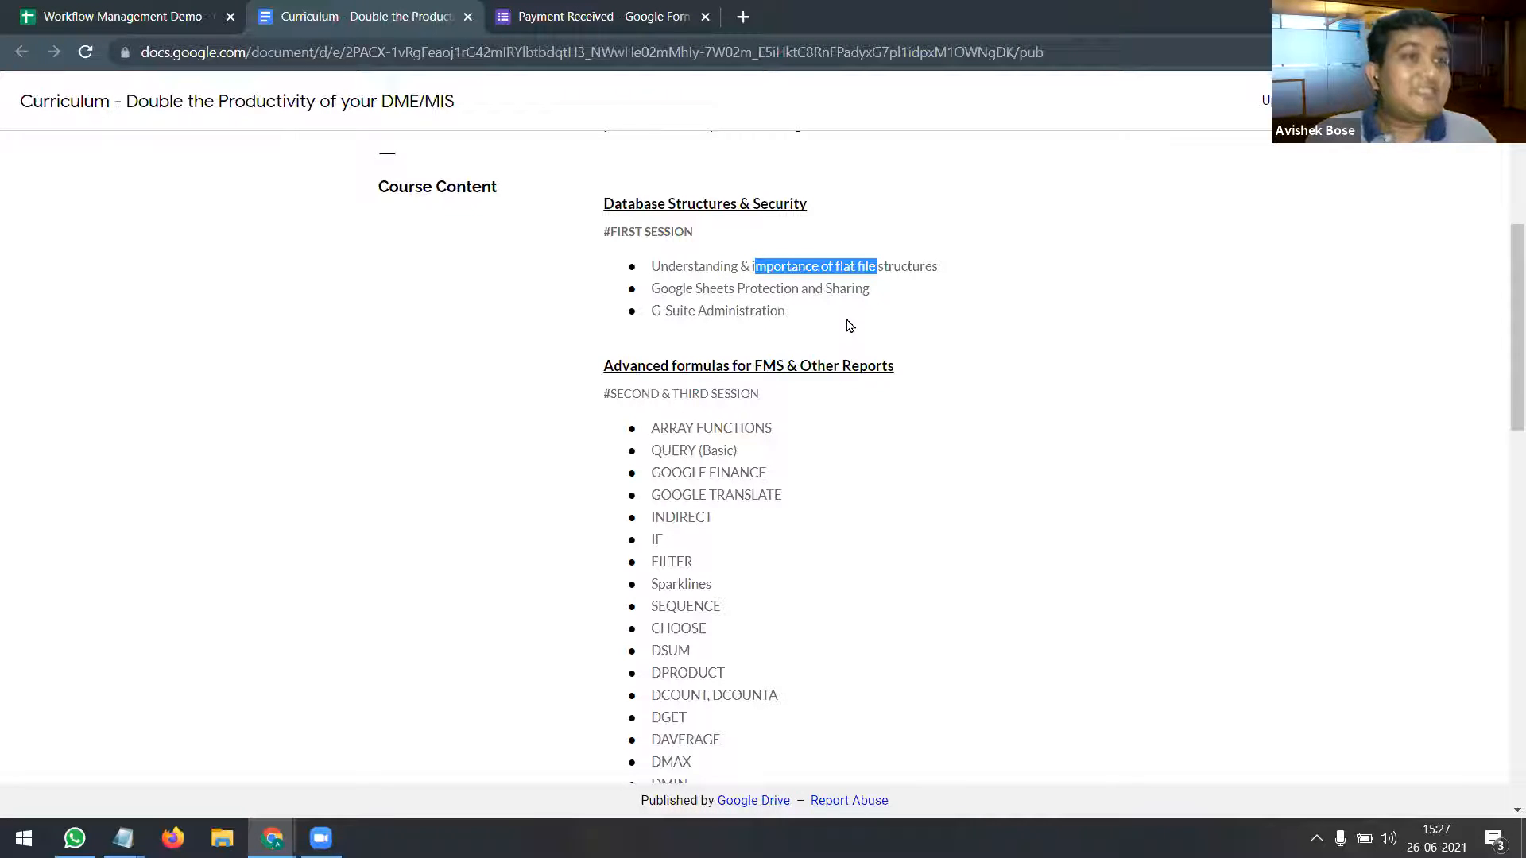
{"action": "left_click_drag", "start_coordinate": [786, 311], "coordinate": [661, 312]}
Step: Highlight the Advanced formulas function list, from ARRAY FUNCTIONS to EOMONTH
{"action": "scroll", "coordinate": [950, 340], "scroll_direction": "down", "scroll_amount": 3}
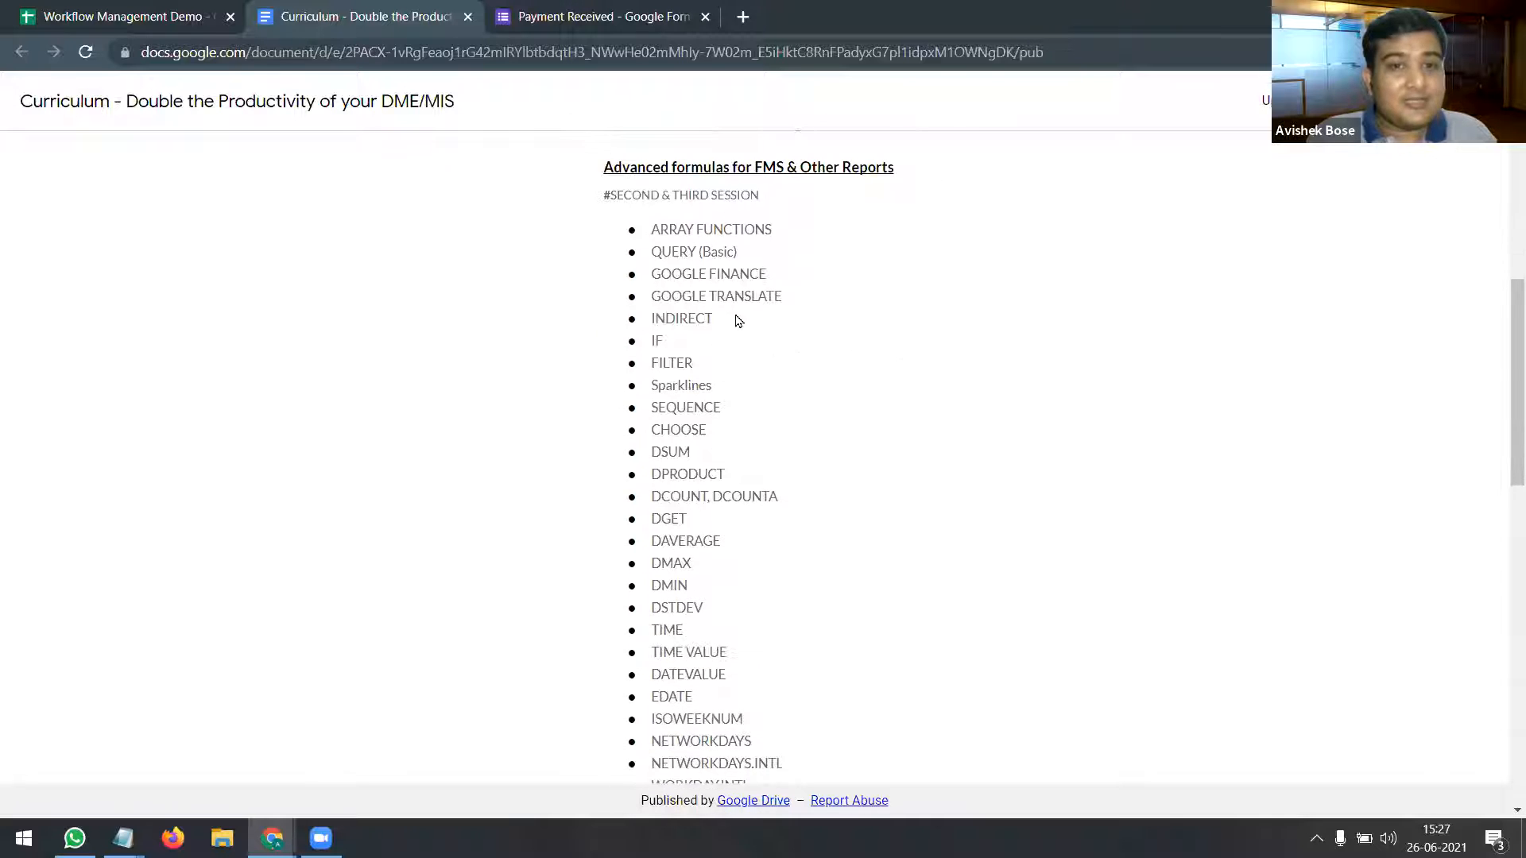
{"action": "left_click_drag", "start_coordinate": [673, 230], "coordinate": [761, 589]}
{"action": "scroll", "coordinate": [755, 477], "scroll_direction": "down", "scroll_amount": 3}
{"action": "scroll", "coordinate": [753, 484], "scroll_direction": "down", "scroll_amount": 1}
{"action": "scroll", "coordinate": [1009, 440], "scroll_direction": "up", "scroll_amount": 5}
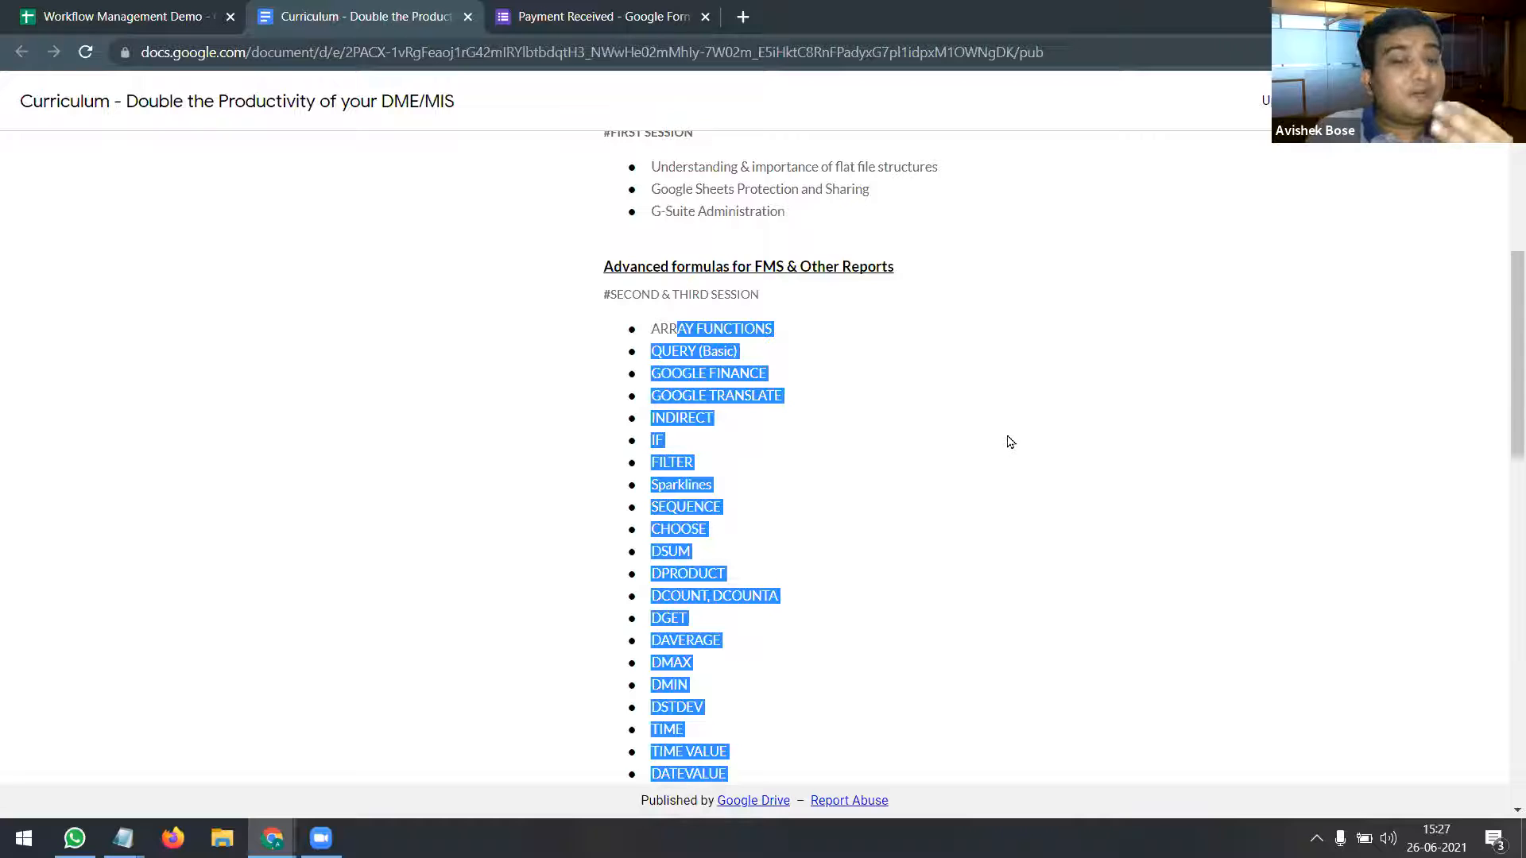
Step: Highlight the Addons session topics and the FMS bullets further down
{"action": "scroll", "coordinate": [1004, 434], "scroll_direction": "down", "scroll_amount": 3}
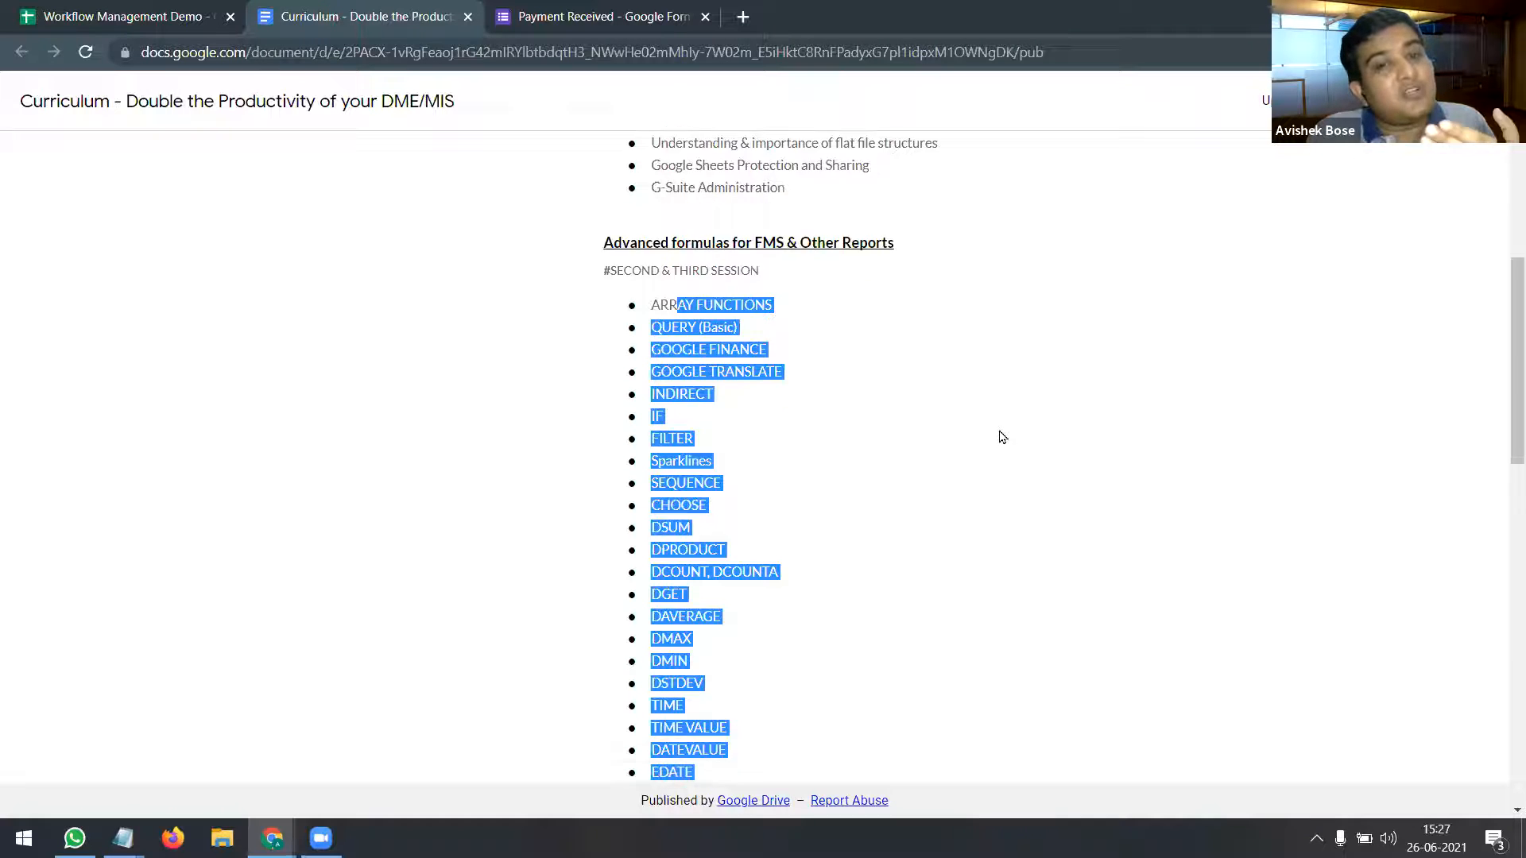
{"action": "scroll", "coordinate": [1001, 437], "scroll_direction": "down", "scroll_amount": 4}
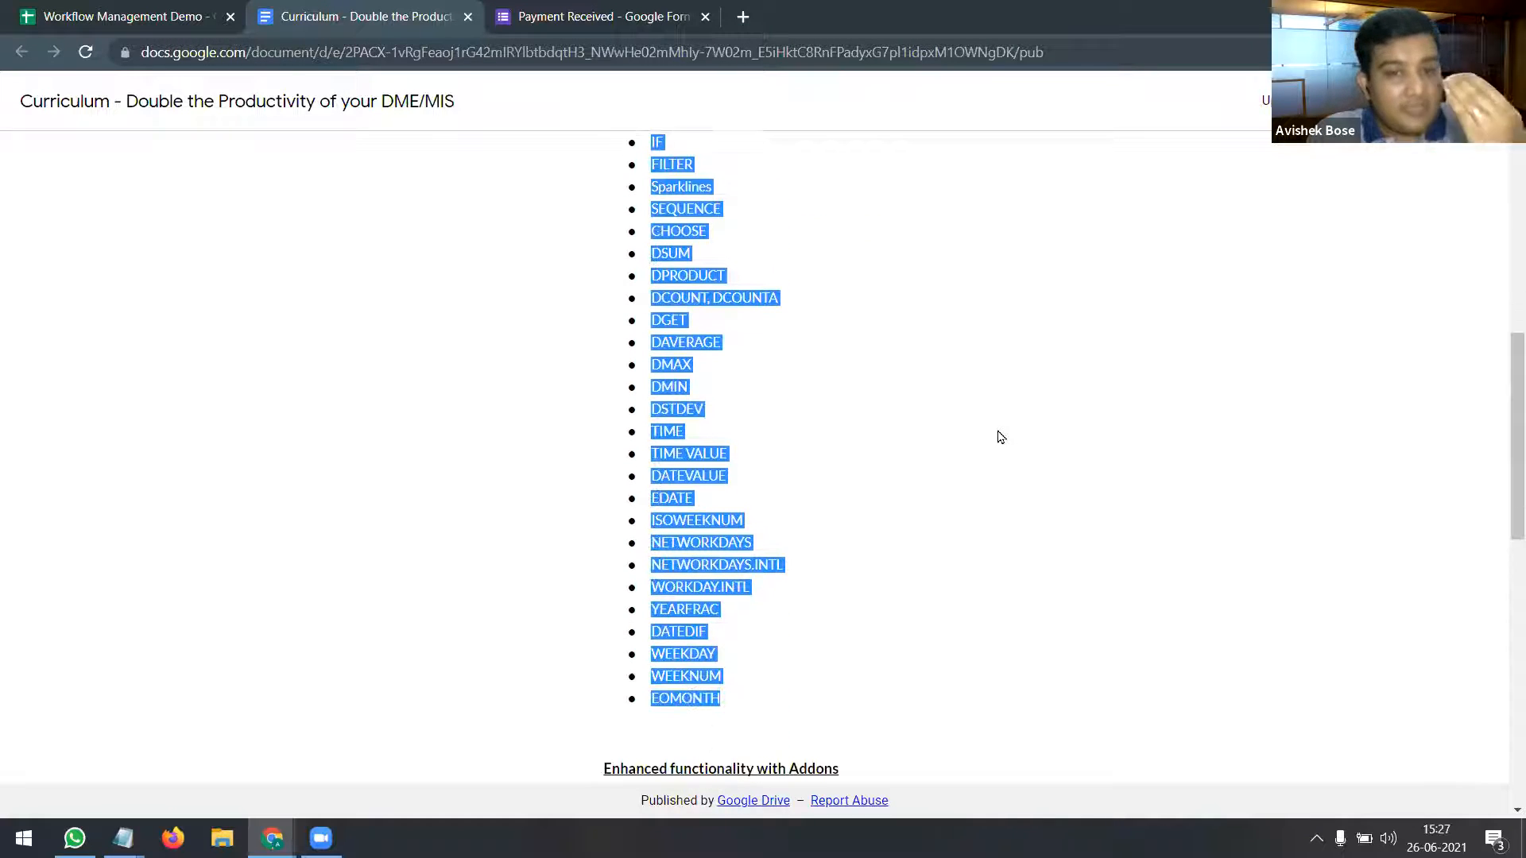
{"action": "scroll", "coordinate": [1000, 436], "scroll_direction": "down", "scroll_amount": 5}
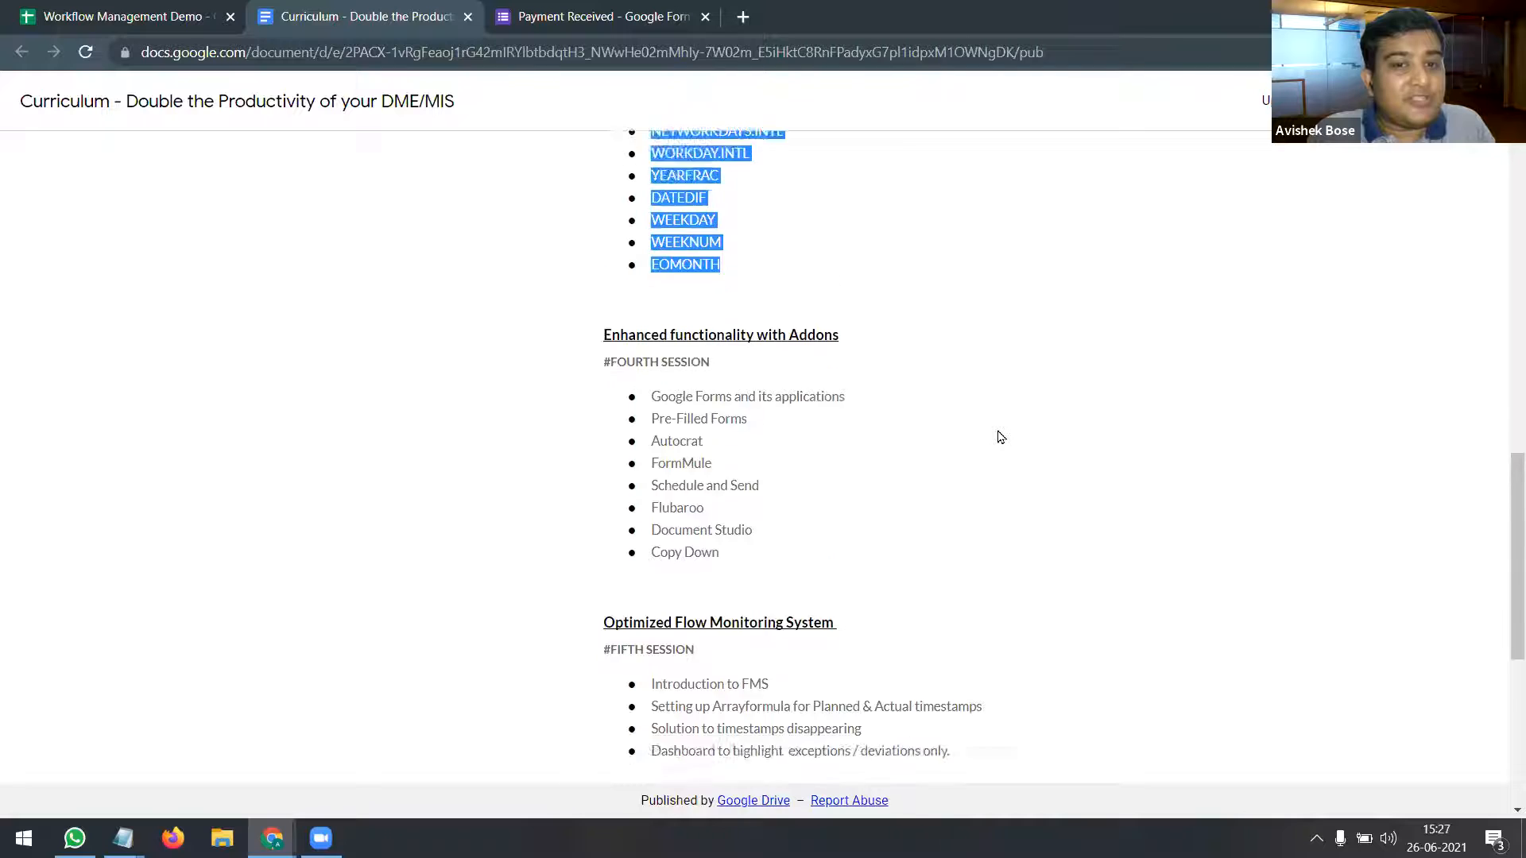
{"action": "left_click_drag", "start_coordinate": [661, 235], "coordinate": [816, 407]}
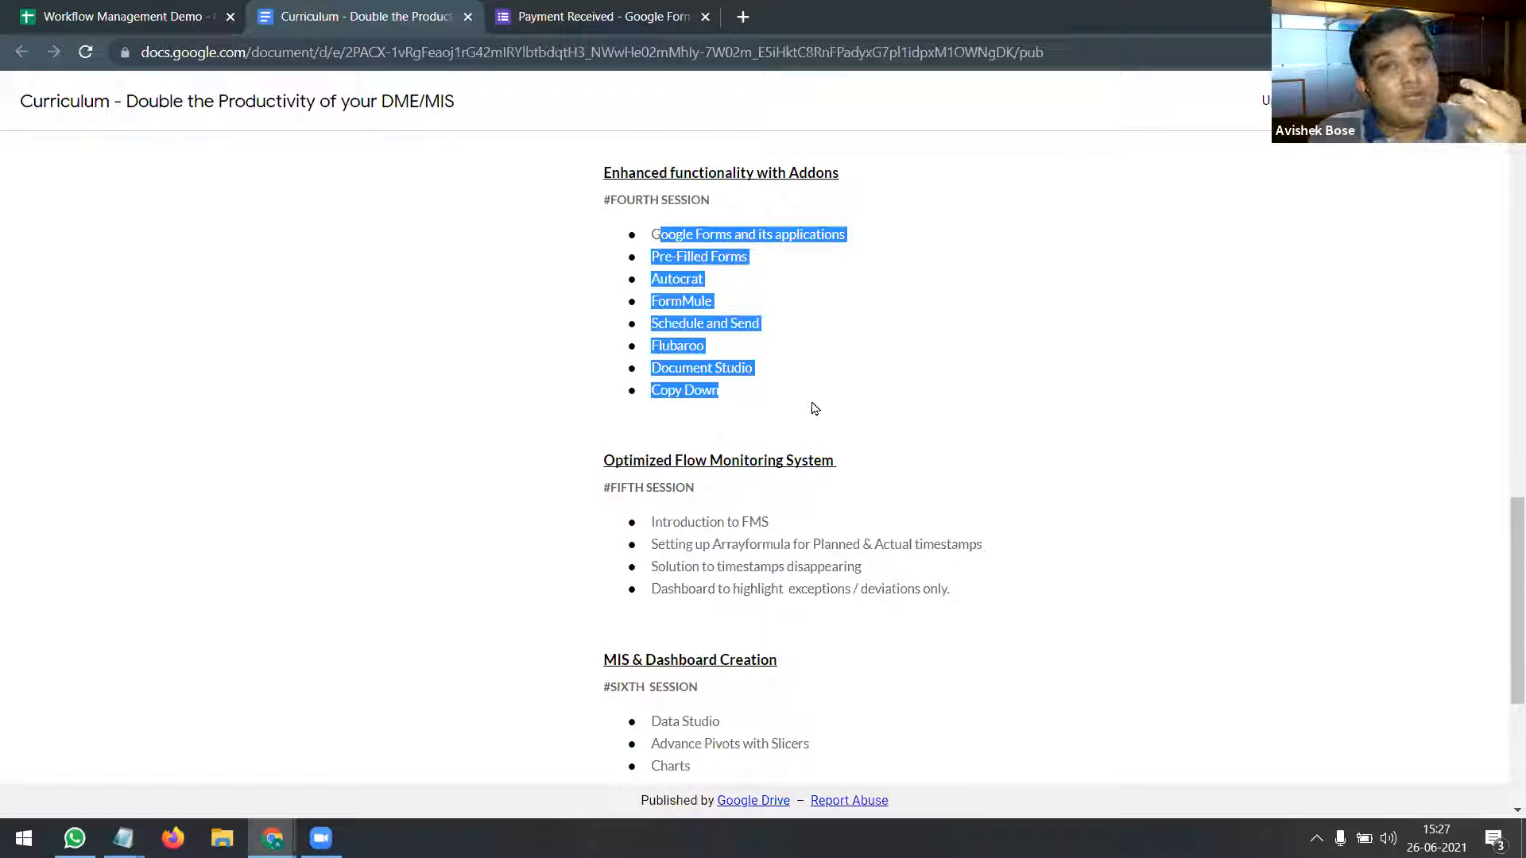
{"action": "scroll", "coordinate": [813, 408], "scroll_direction": "down", "scroll_amount": 2}
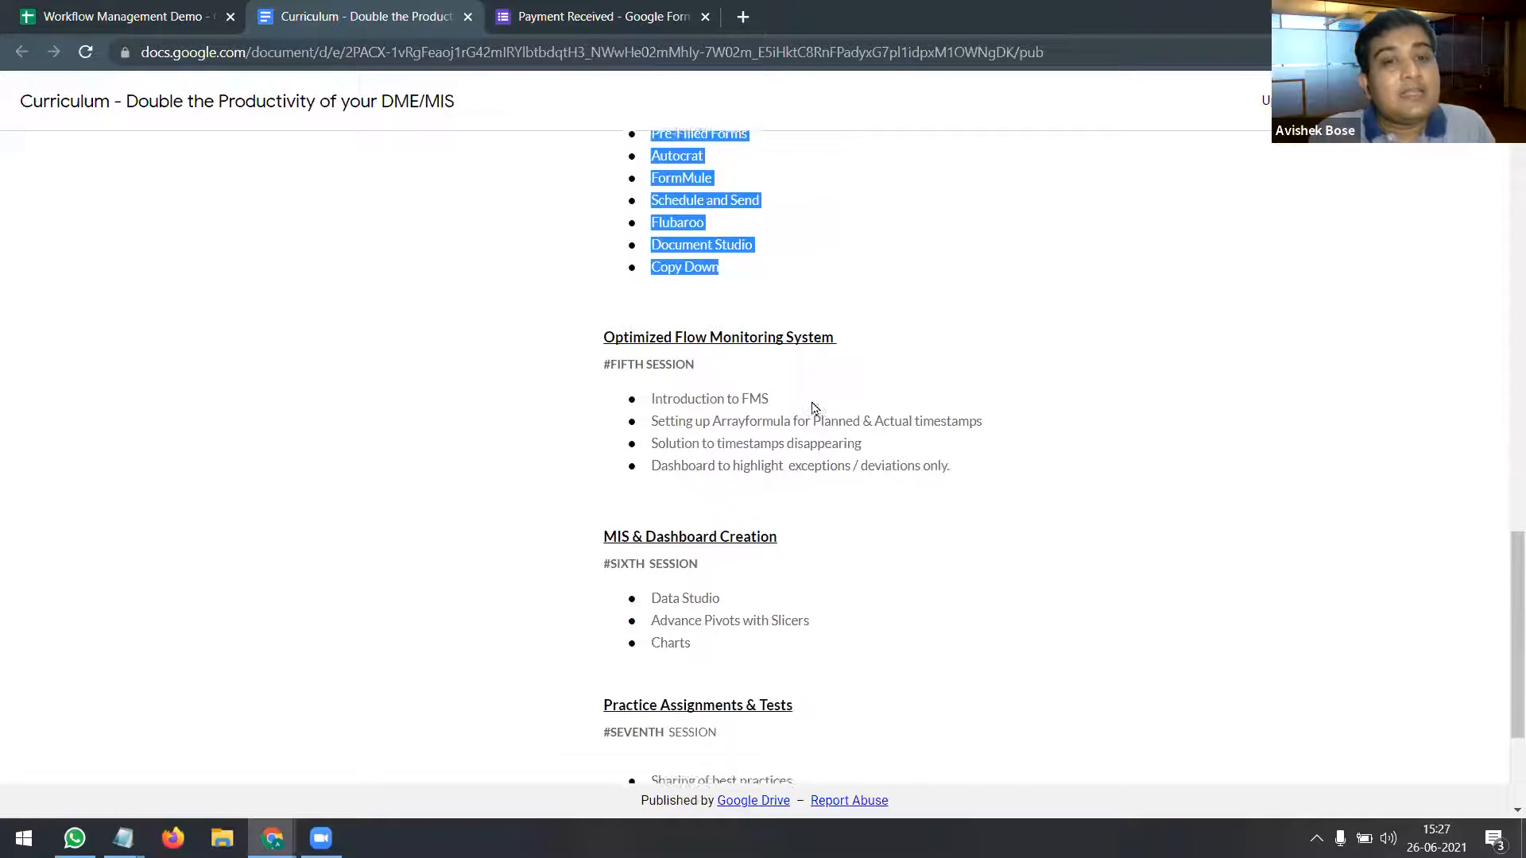
{"action": "left_click_drag", "start_coordinate": [653, 324], "coordinate": [956, 406]}
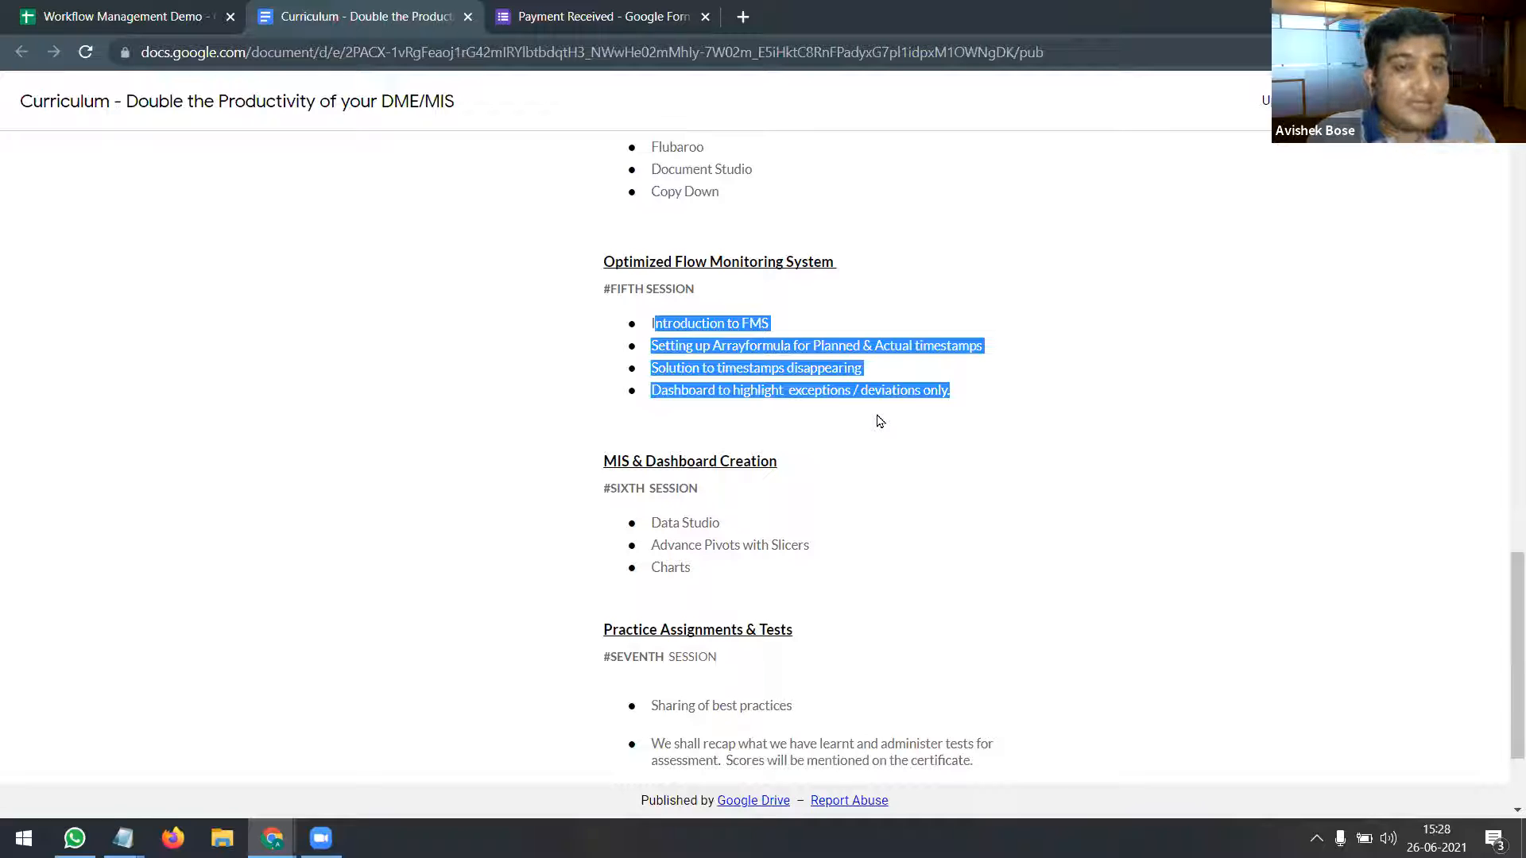
Step: Highlight the Data Studio topic and the best practices and recap topics
{"action": "scroll", "coordinate": [879, 420], "scroll_direction": "down", "scroll_amount": 2}
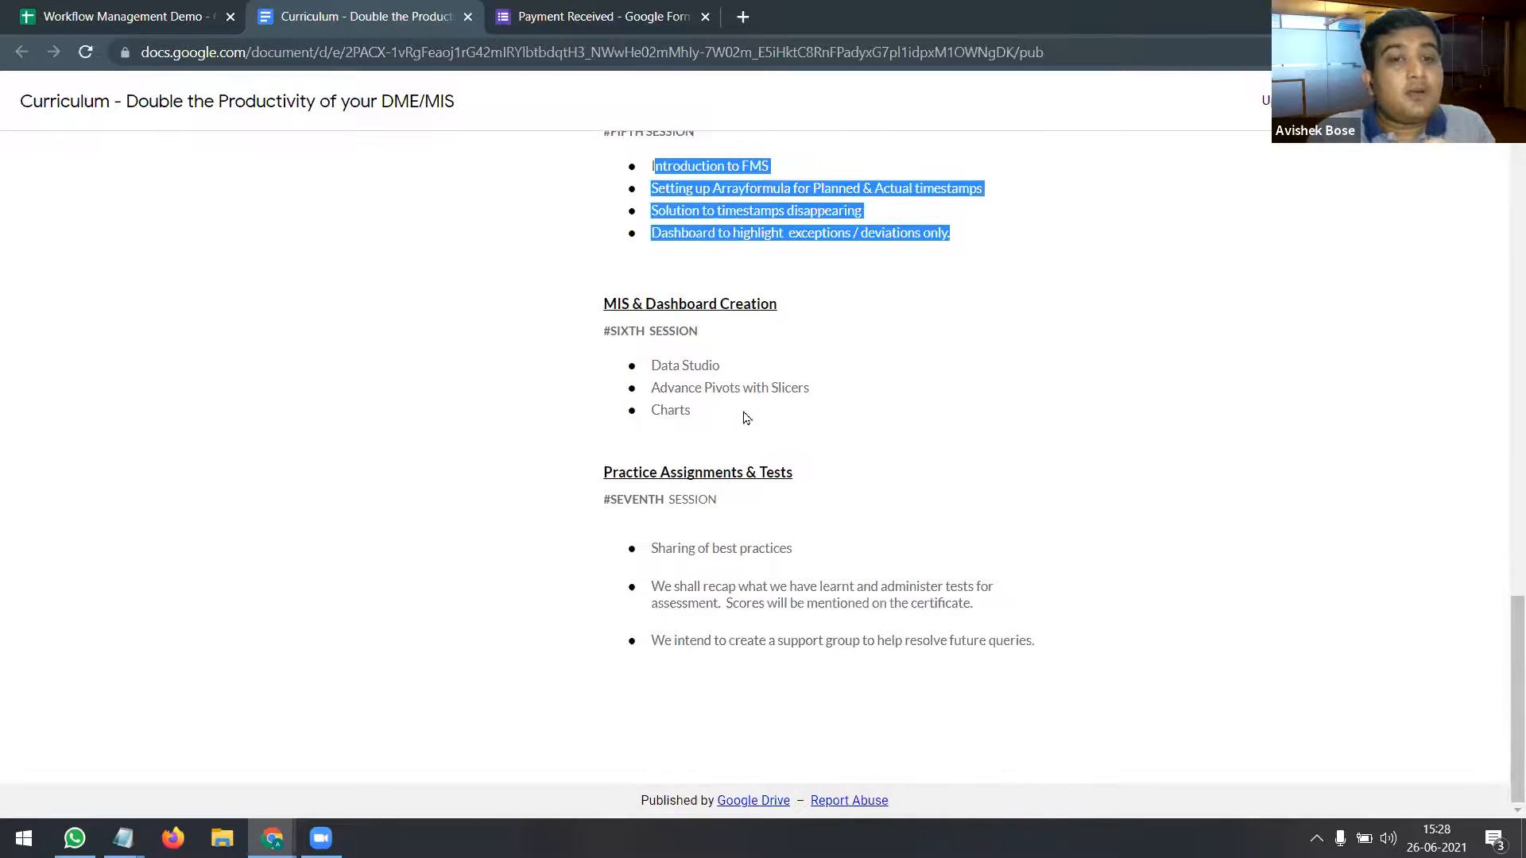
{"action": "left_click_drag", "start_coordinate": [660, 366], "coordinate": [766, 371]}
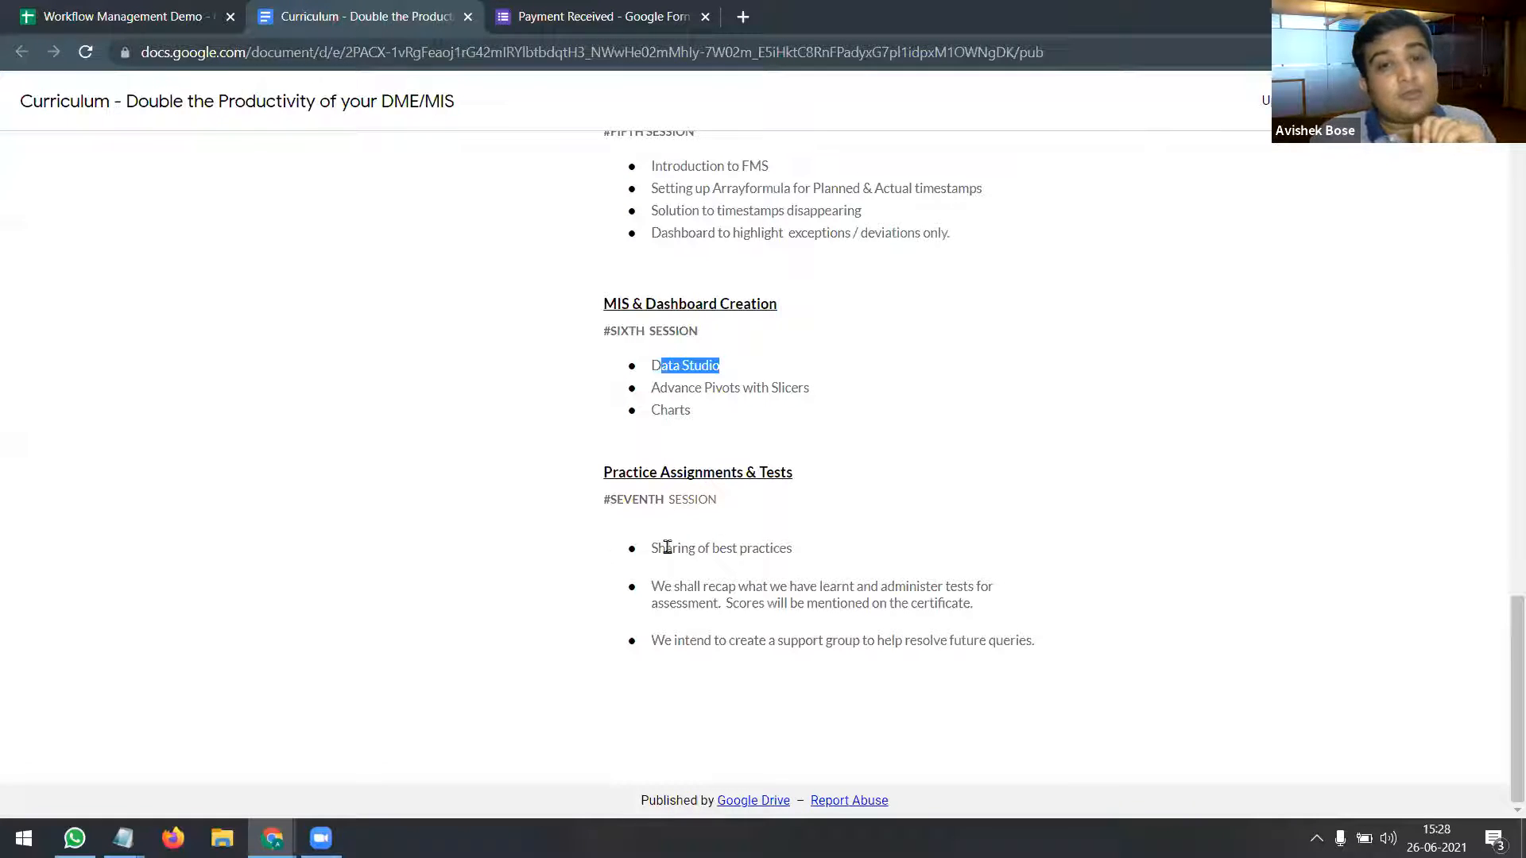
{"action": "left_click_drag", "start_coordinate": [667, 548], "coordinate": [757, 580]}
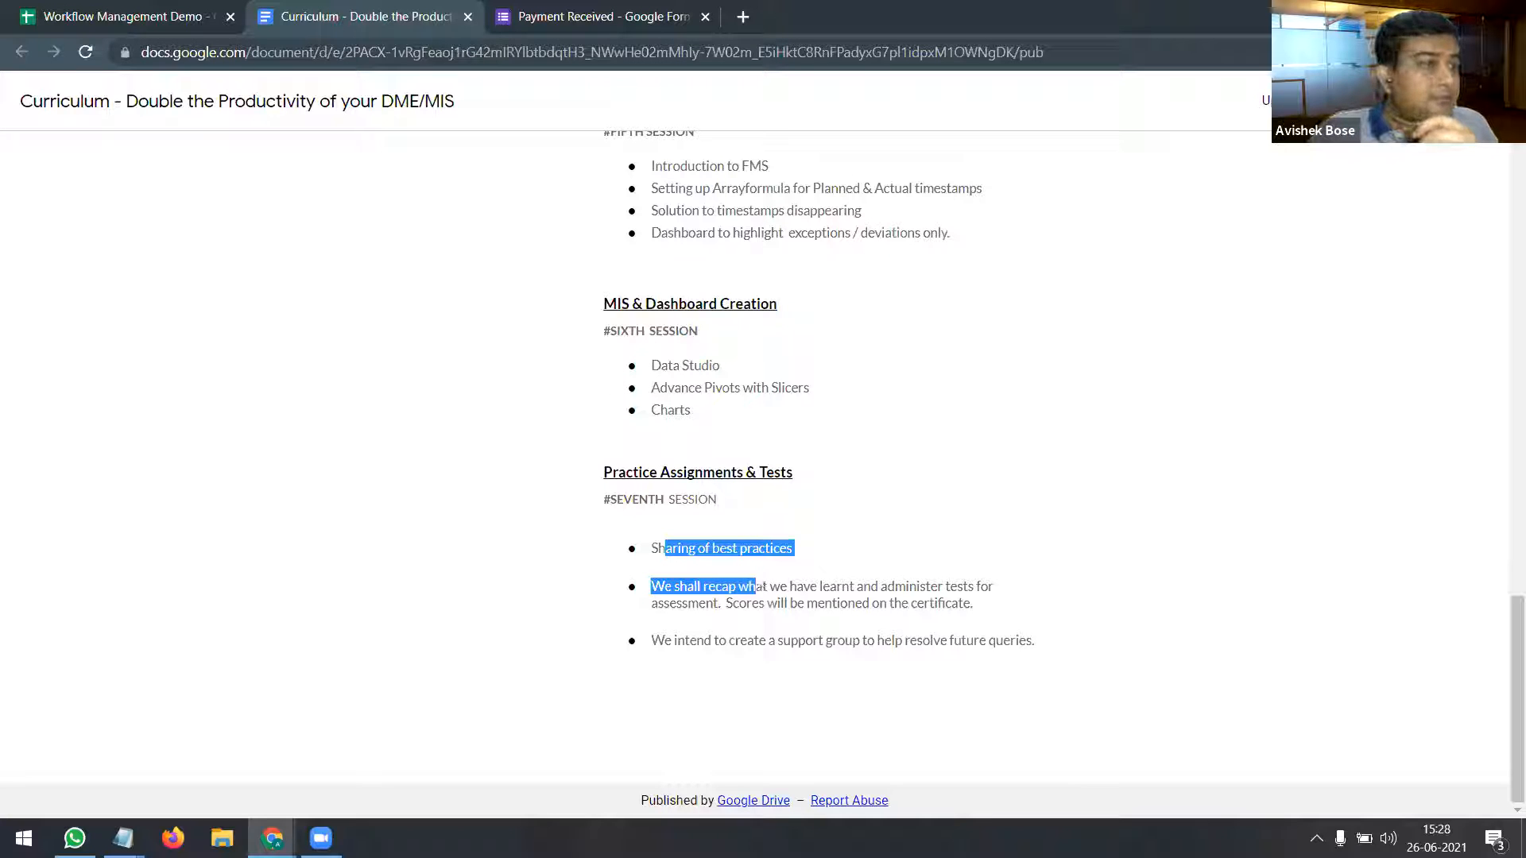
Step: Close the curriculum page and copy the DME Testimonial link from C8
{"action": "left_click", "coordinate": [467, 17]}
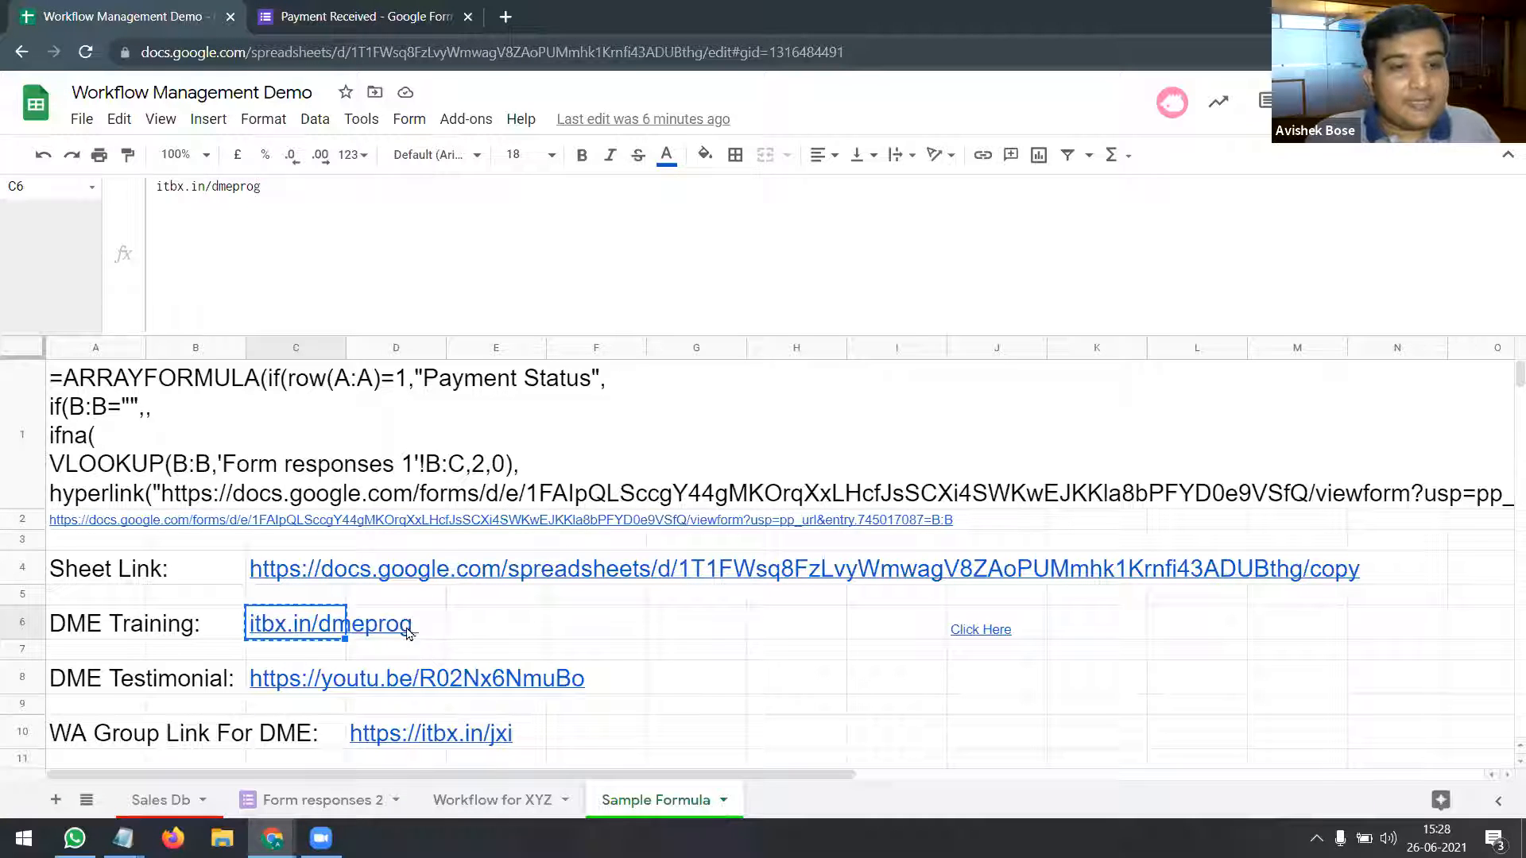
{"action": "left_click", "coordinate": [312, 690]}
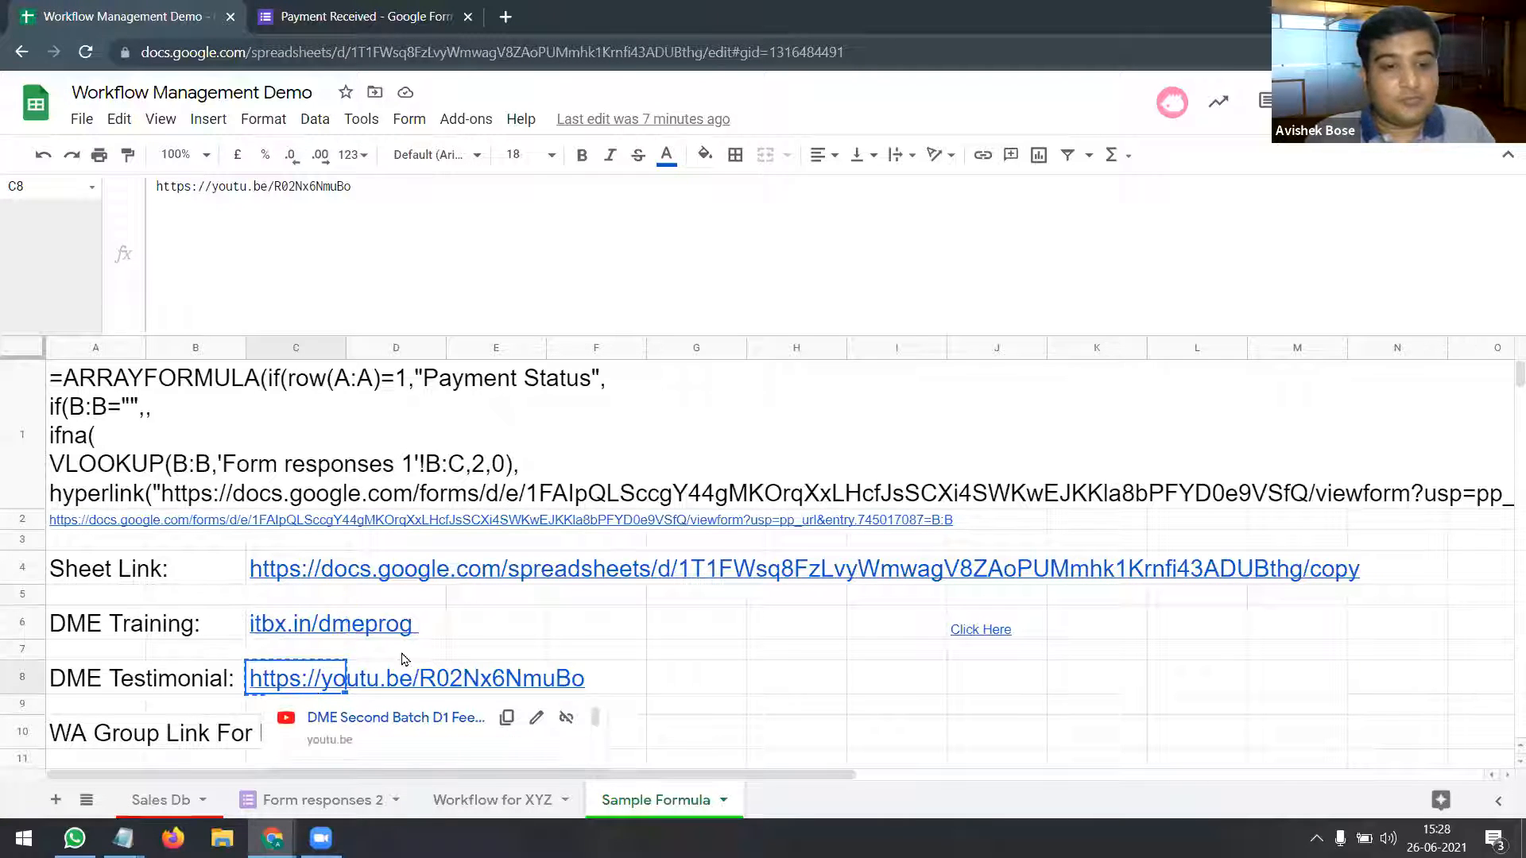
{"action": "key", "text": "ctrl+c"}
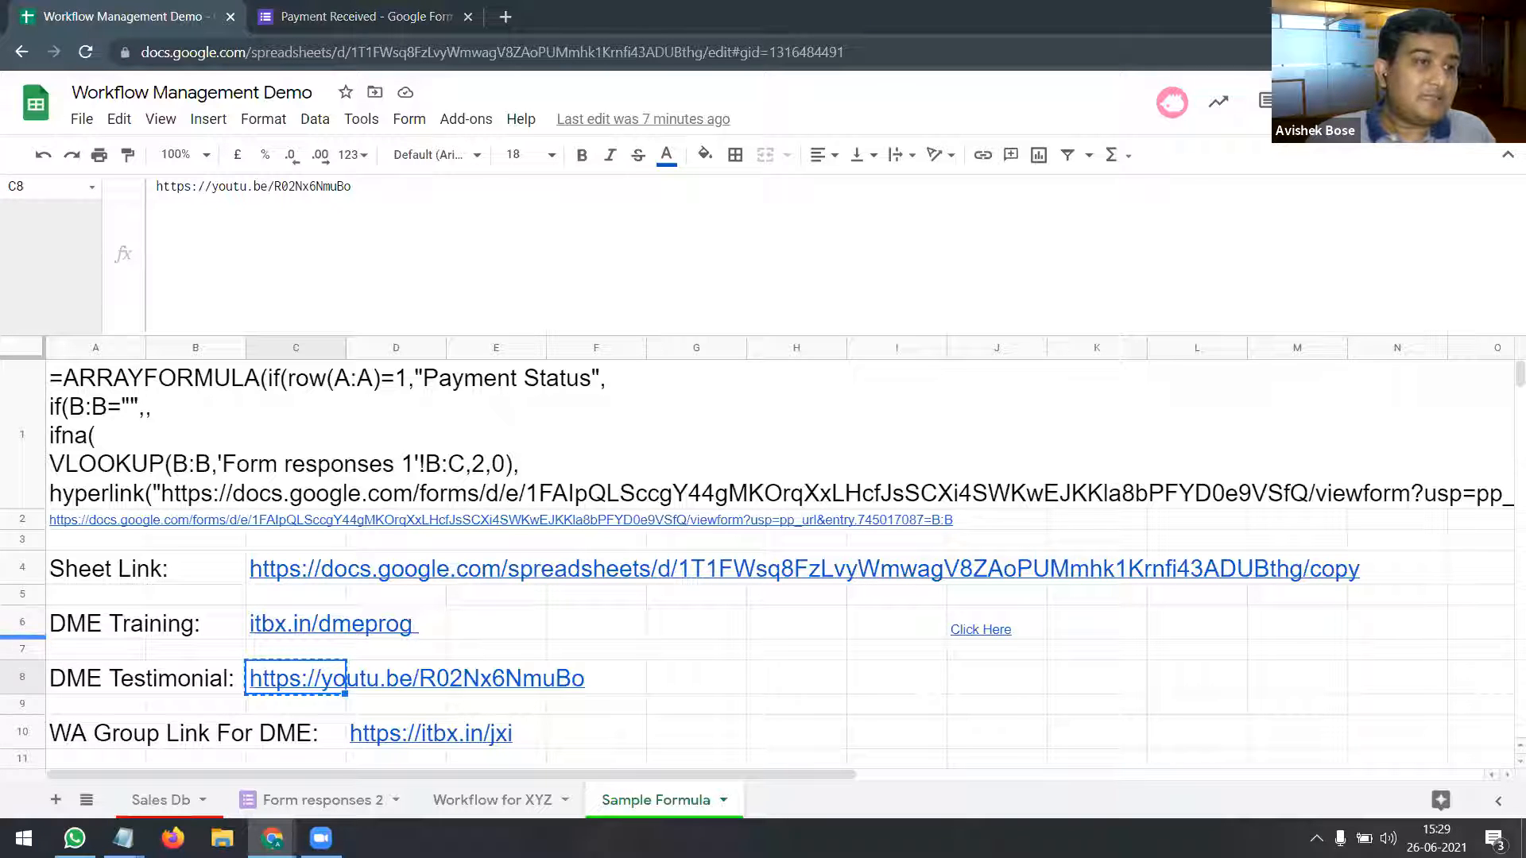
{"action": "scroll", "coordinate": [686, 619], "scroll_direction": "down", "scroll_amount": 2}
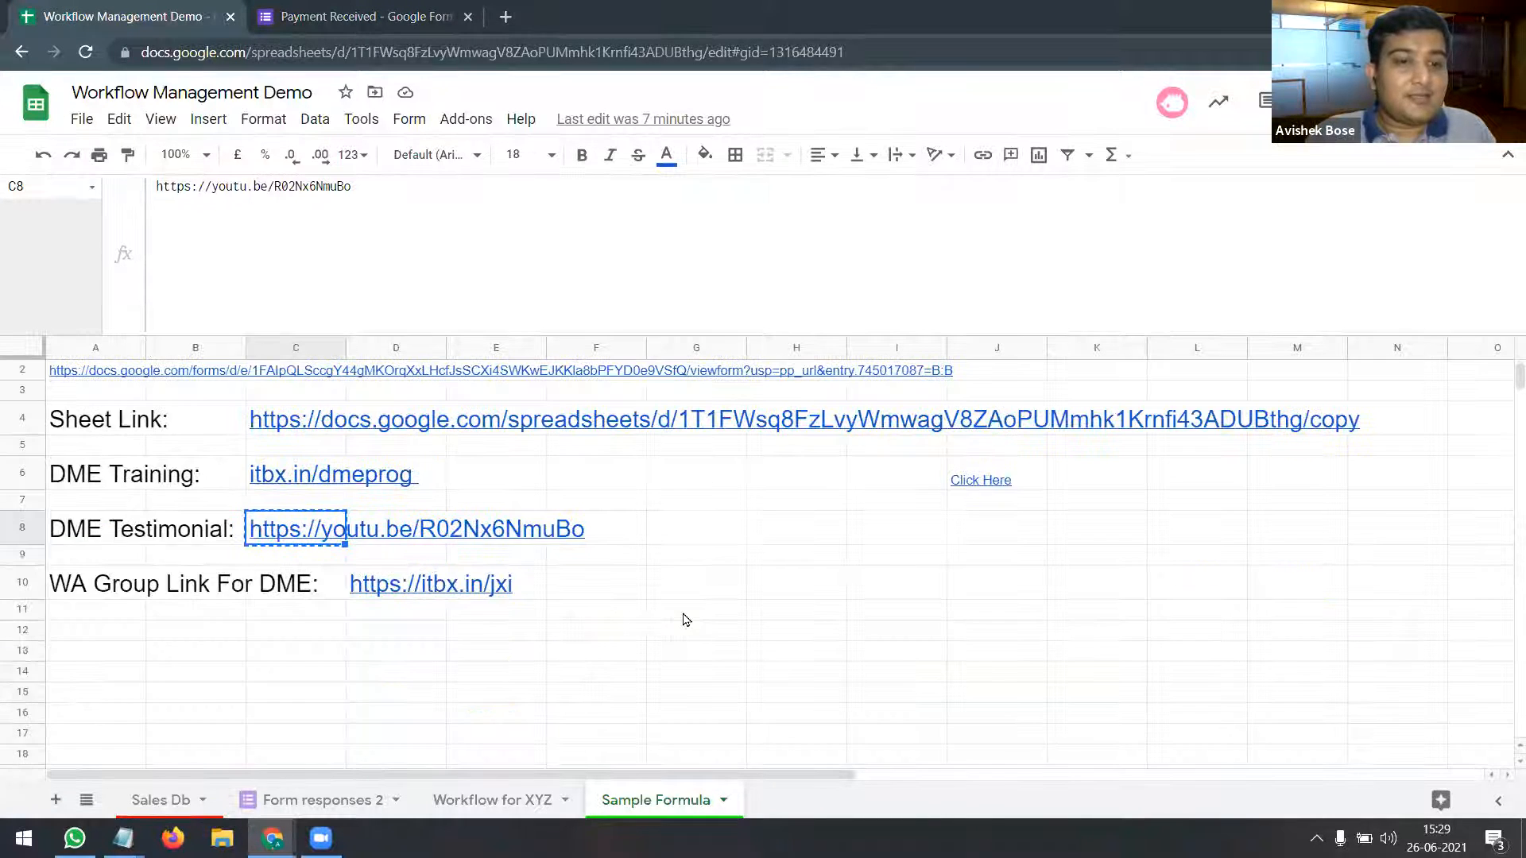
{"action": "scroll", "coordinate": [686, 619], "scroll_direction": "up", "scroll_amount": 2}
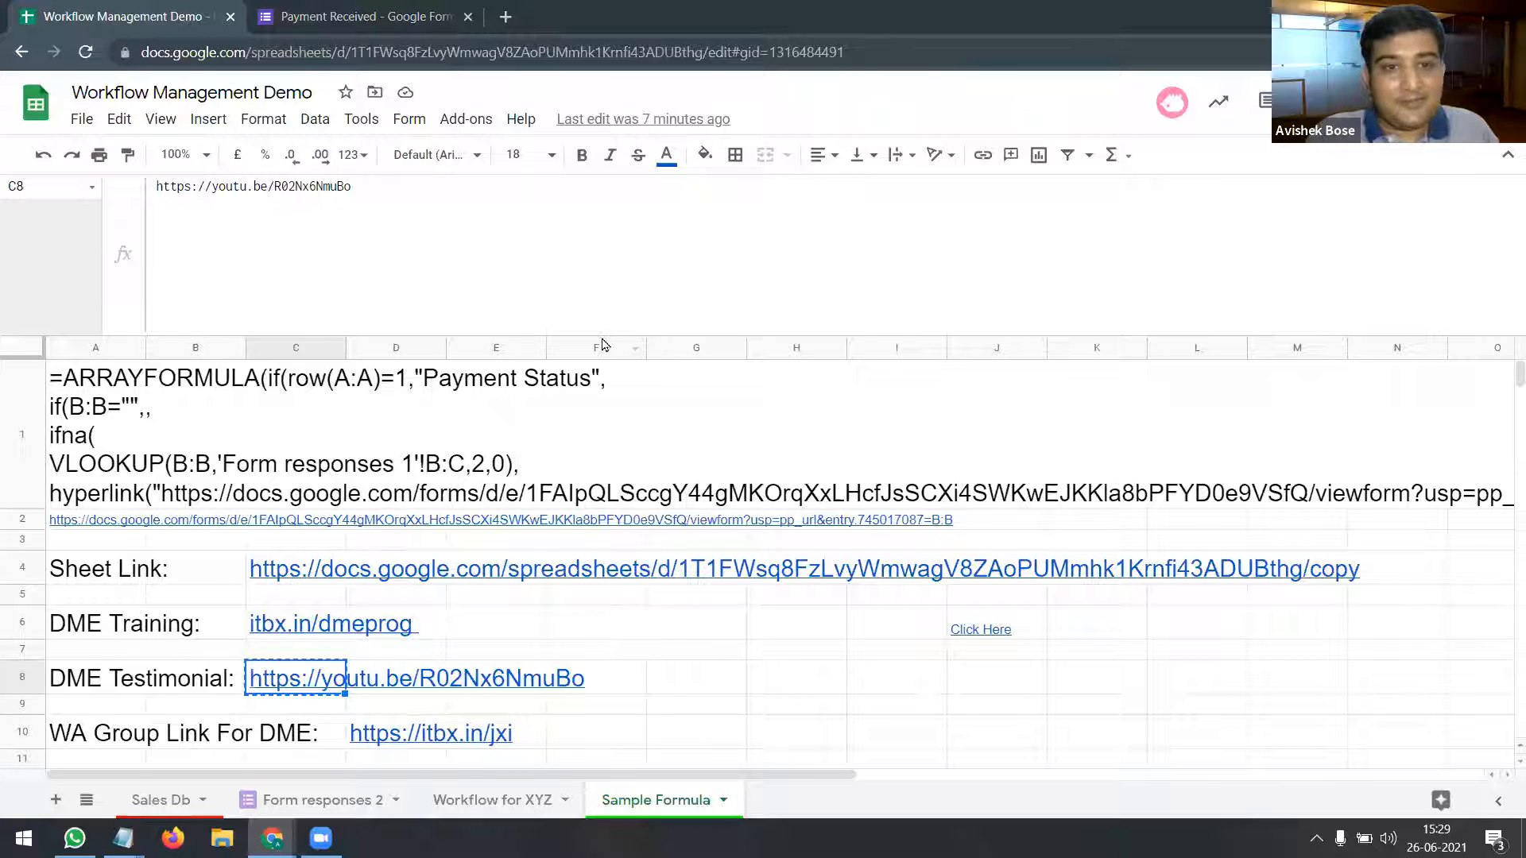
{"action": "left_click_drag", "start_coordinate": [603, 331], "coordinate": [603, 199]}
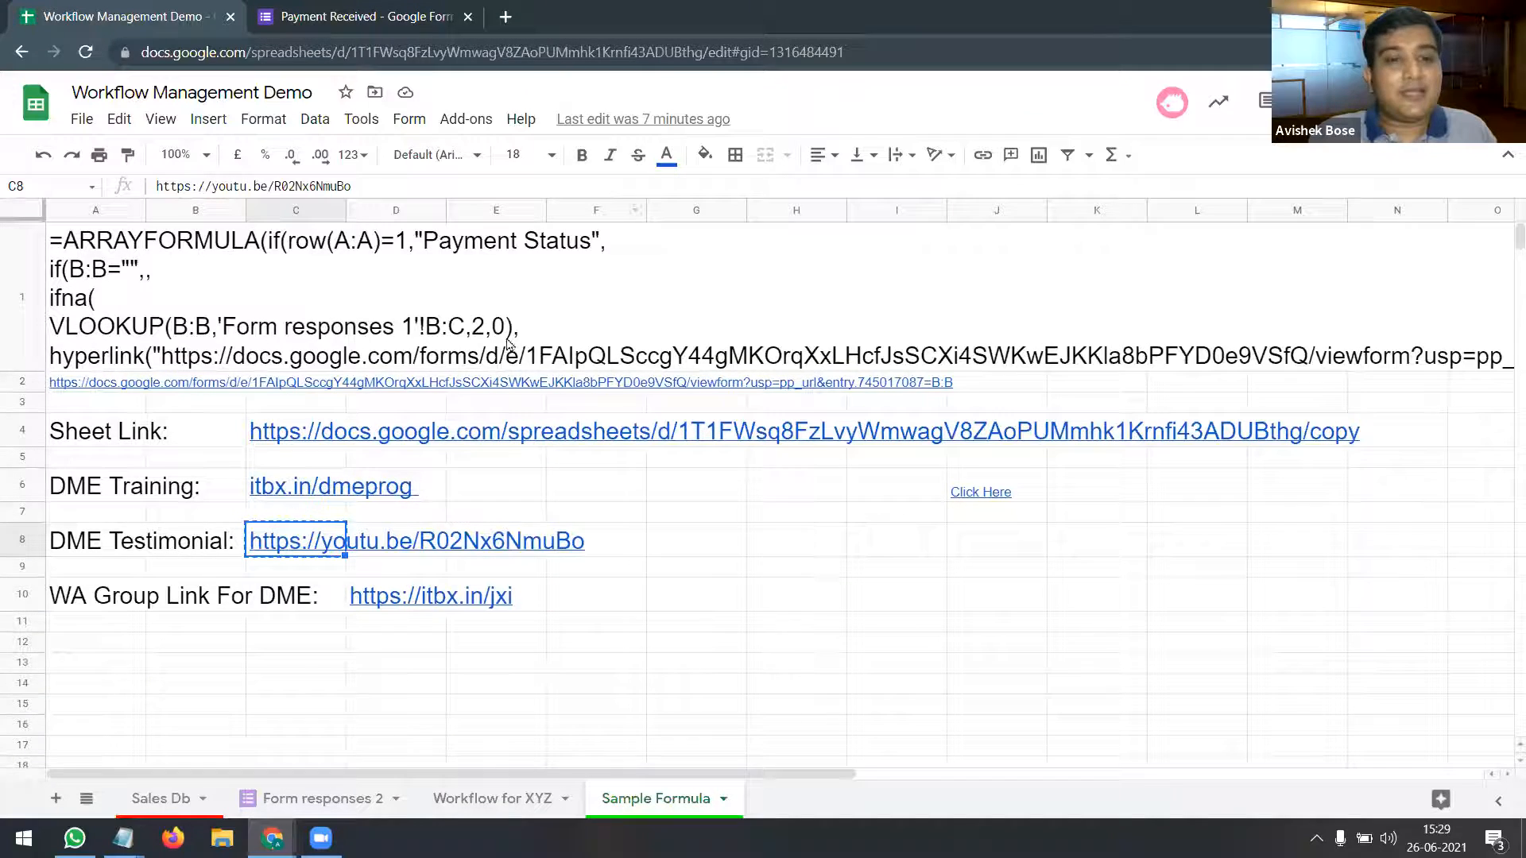
Step: Glance at the Payment Received form, then return to the Workflow for XYZ order sheet
{"action": "left_click", "coordinate": [370, 22]}
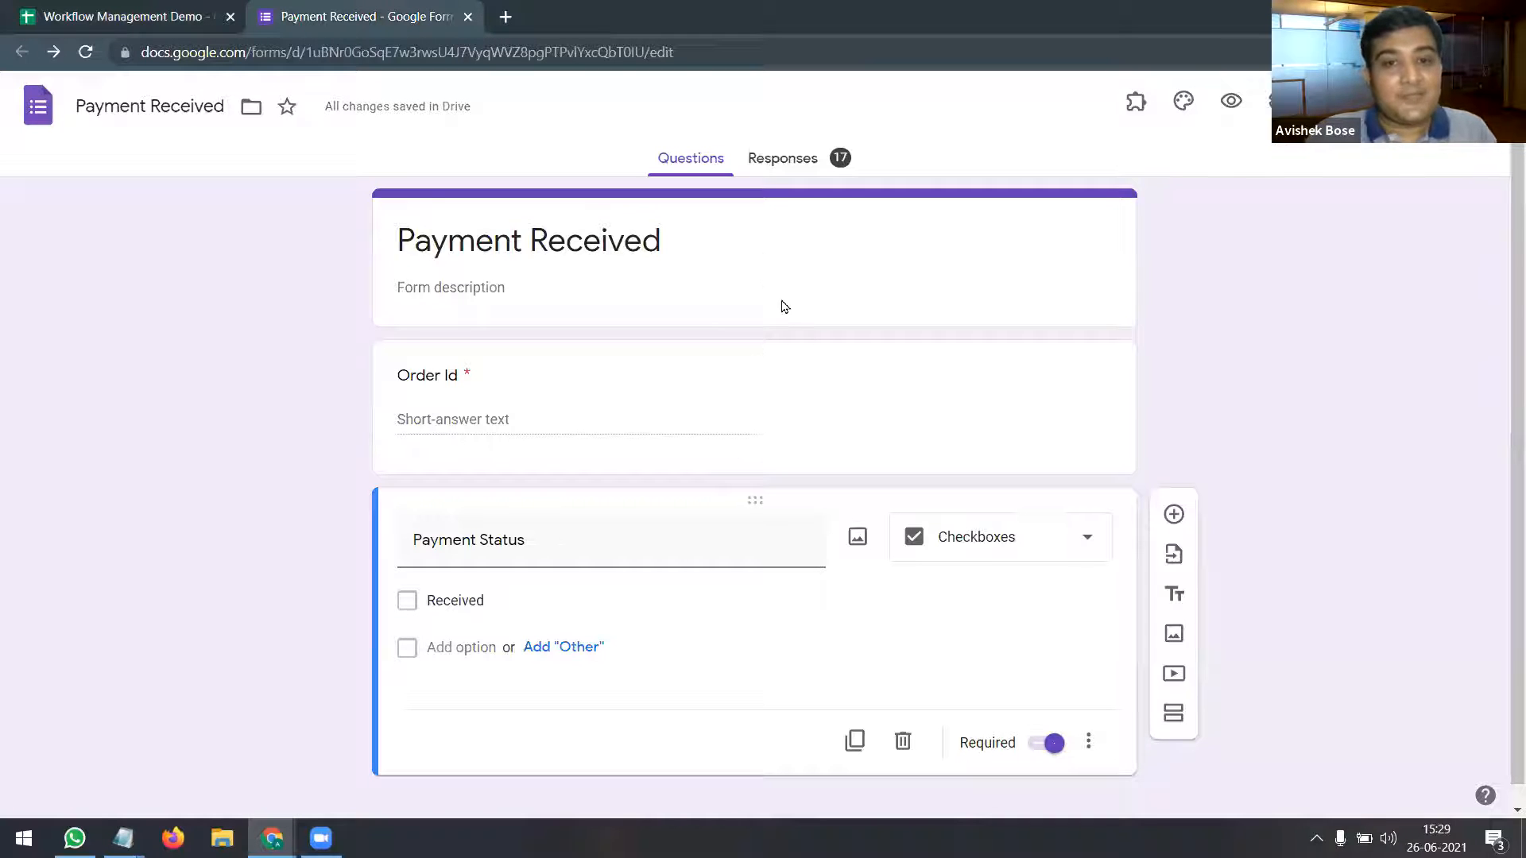
{"action": "left_click", "coordinate": [144, 21]}
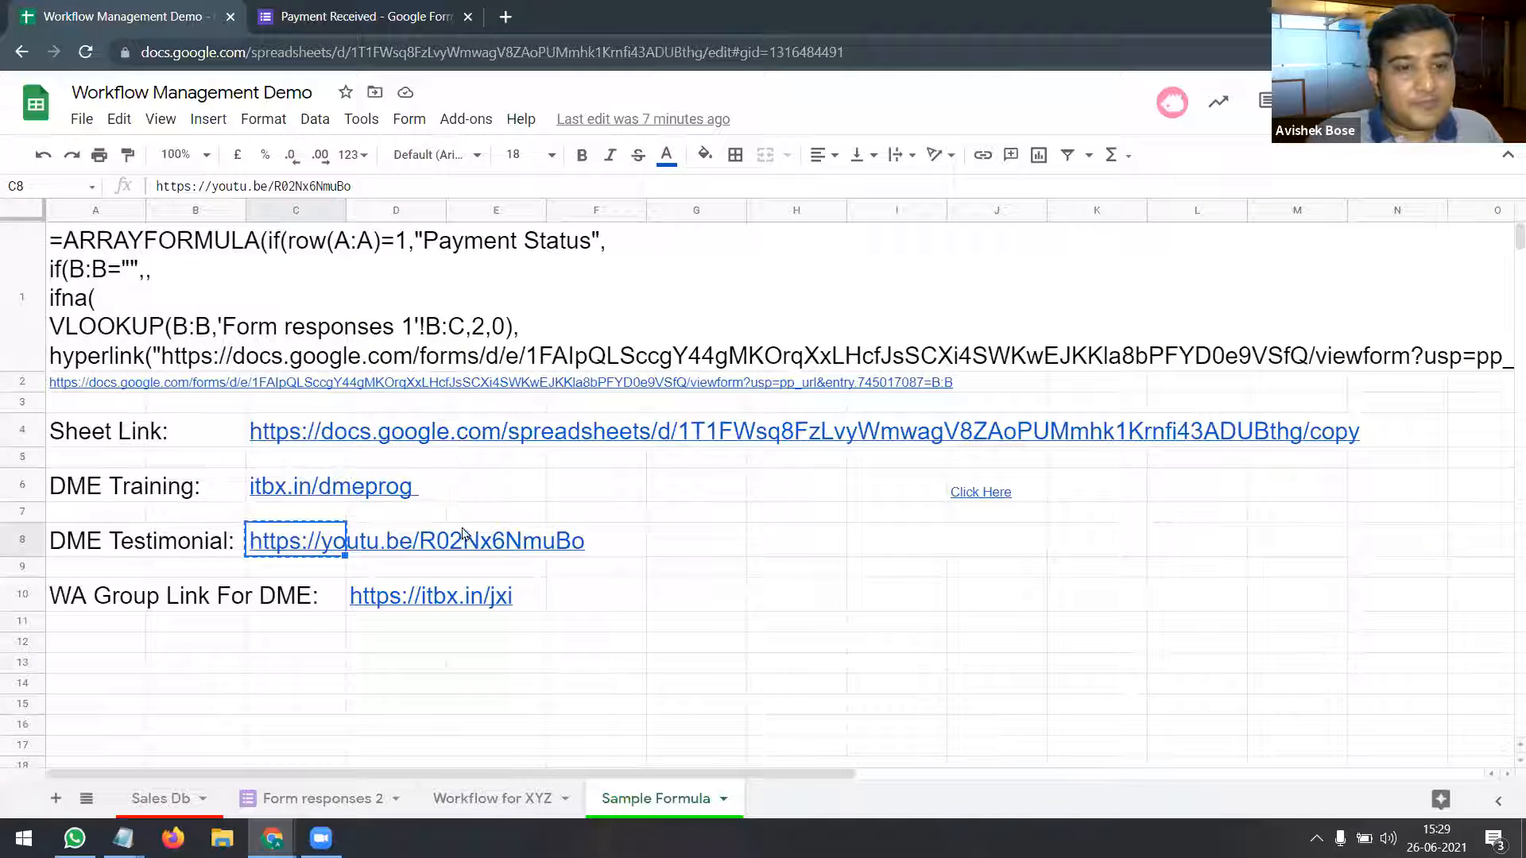
{"action": "left_click", "coordinate": [487, 798]}
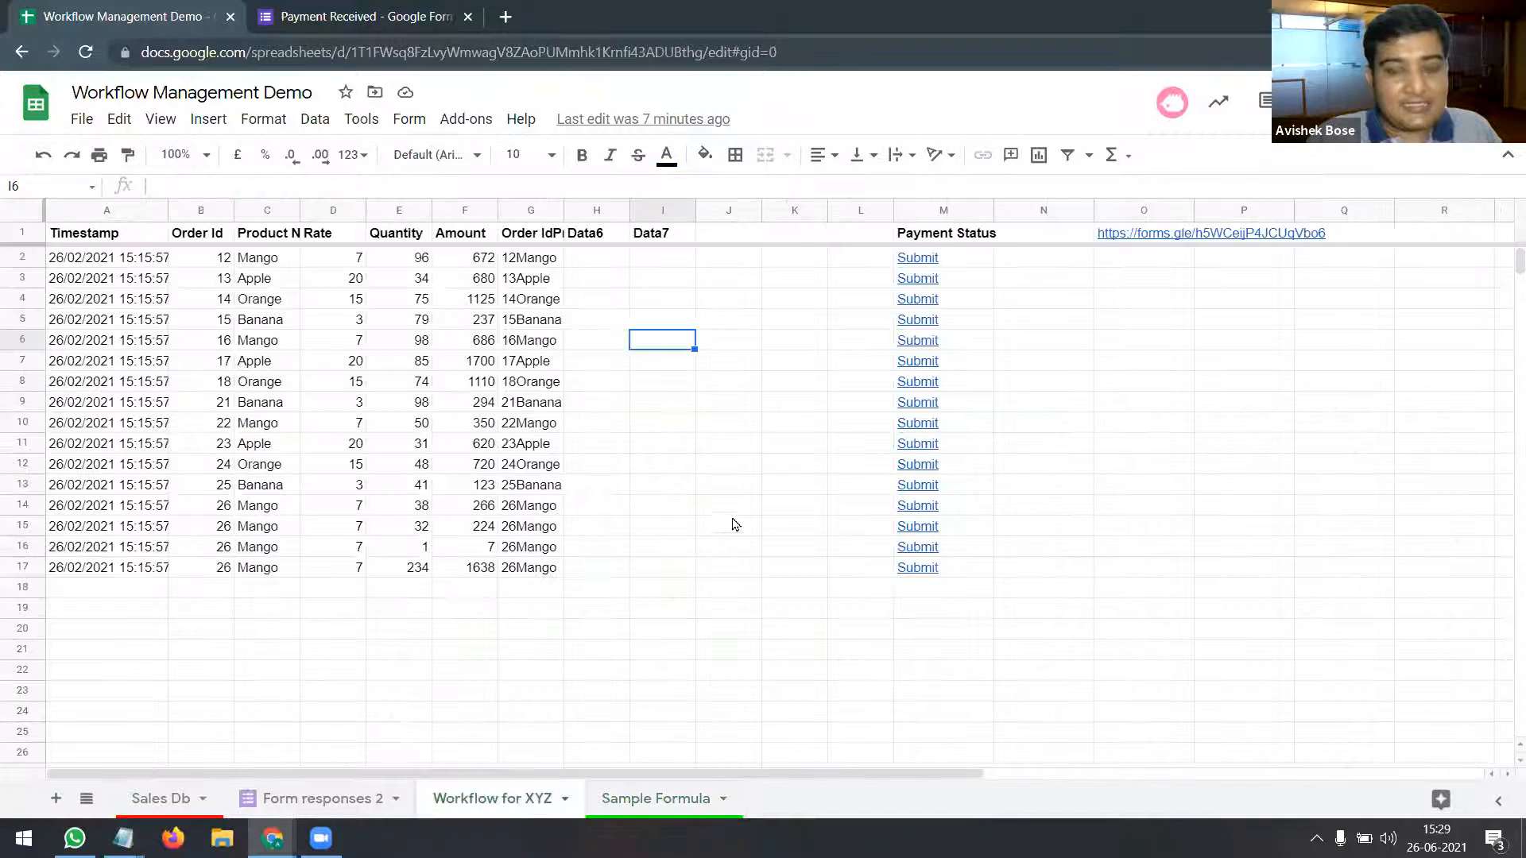
Step: Inspect the full multi-line QUERY formula that lists the pending orders
{"action": "left_click", "coordinate": [918, 239]}
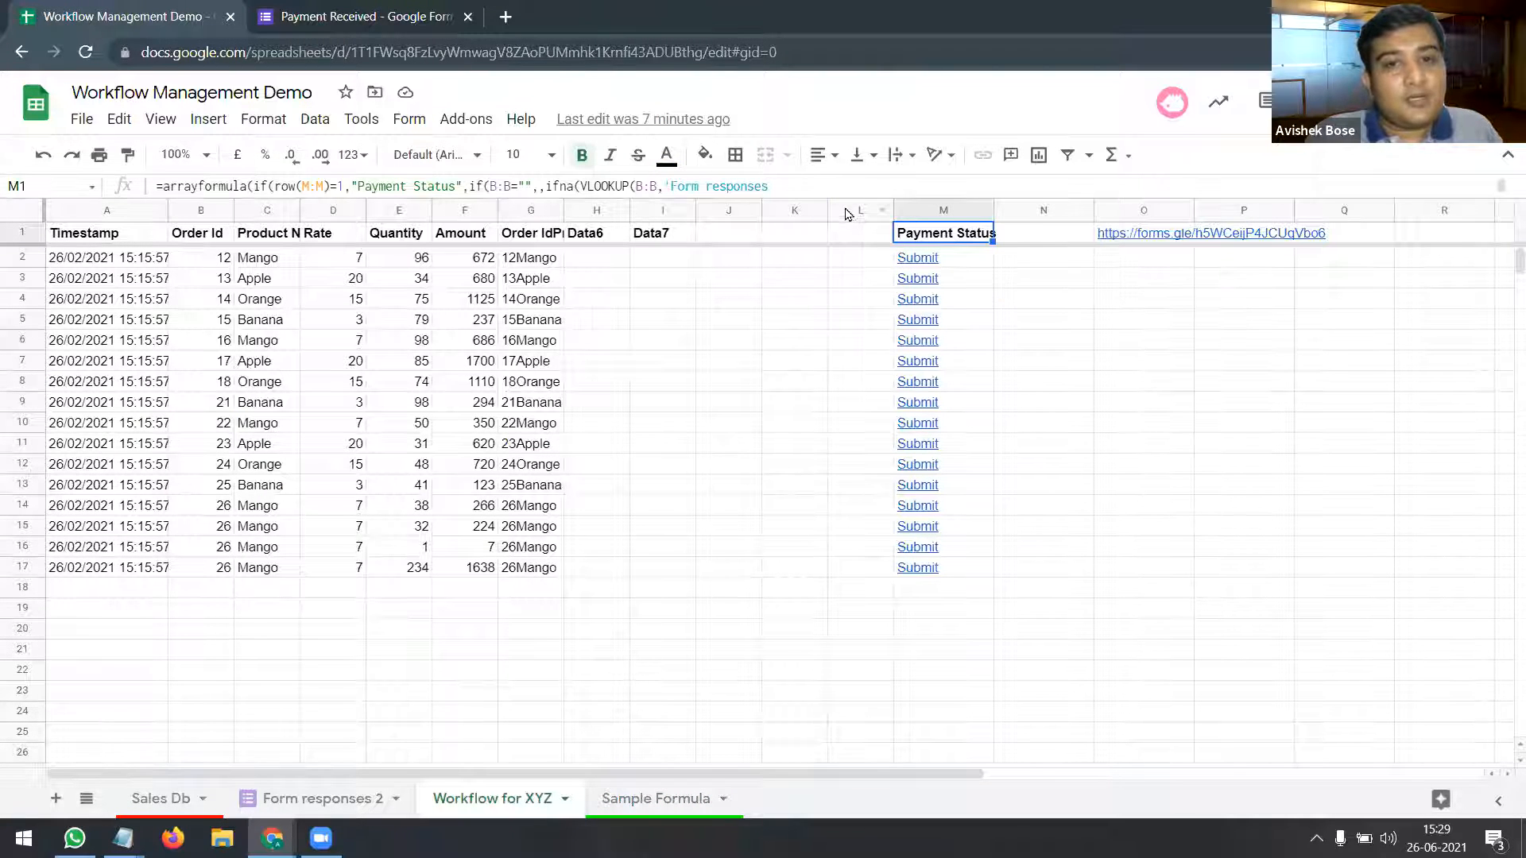
{"action": "left_click", "coordinate": [109, 235]}
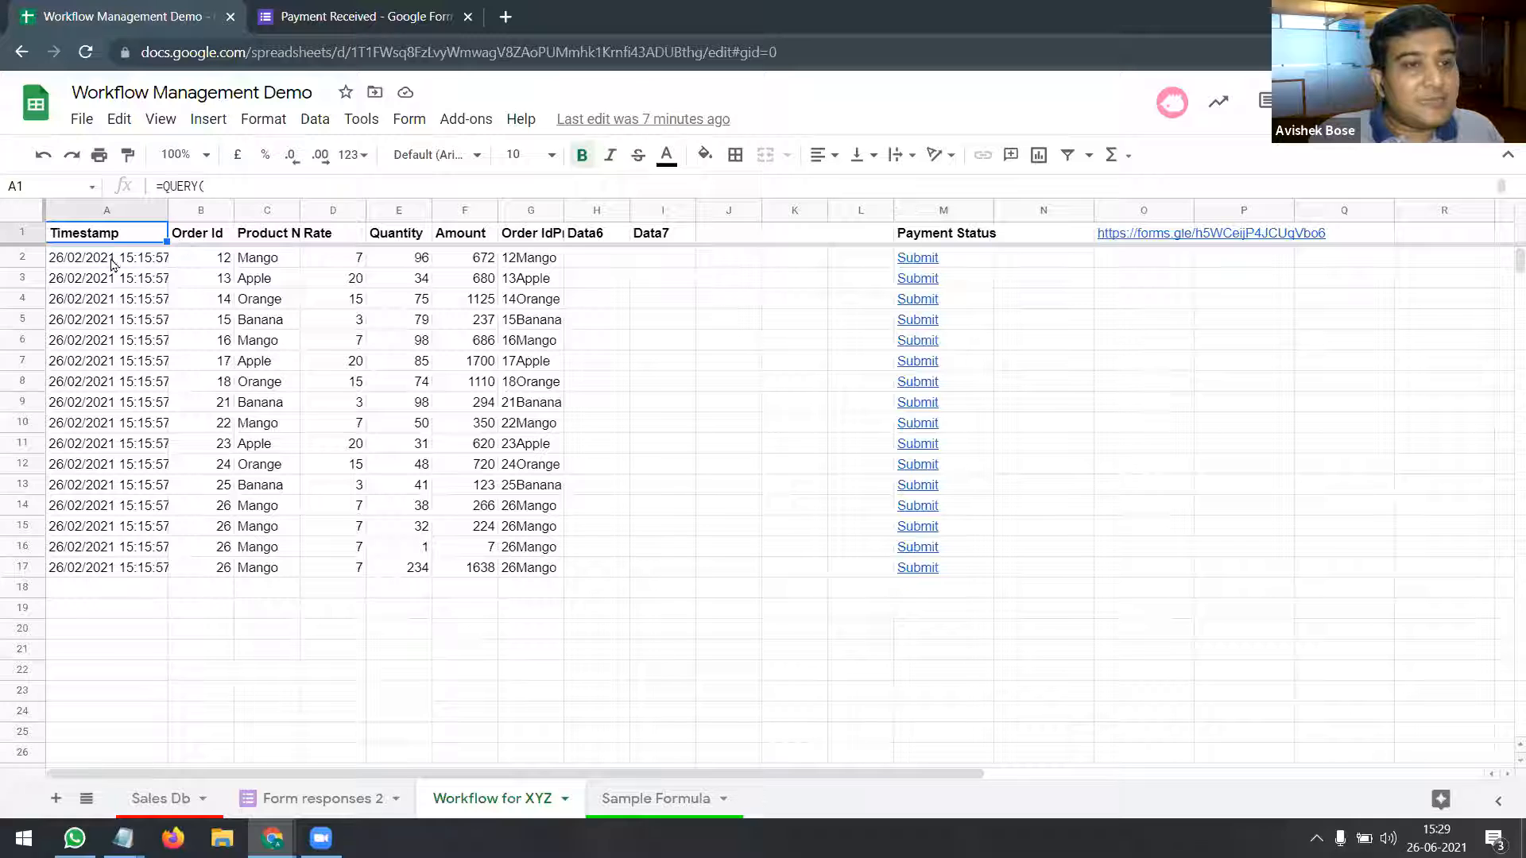
{"action": "left_click_drag", "start_coordinate": [266, 195], "coordinate": [277, 342]}
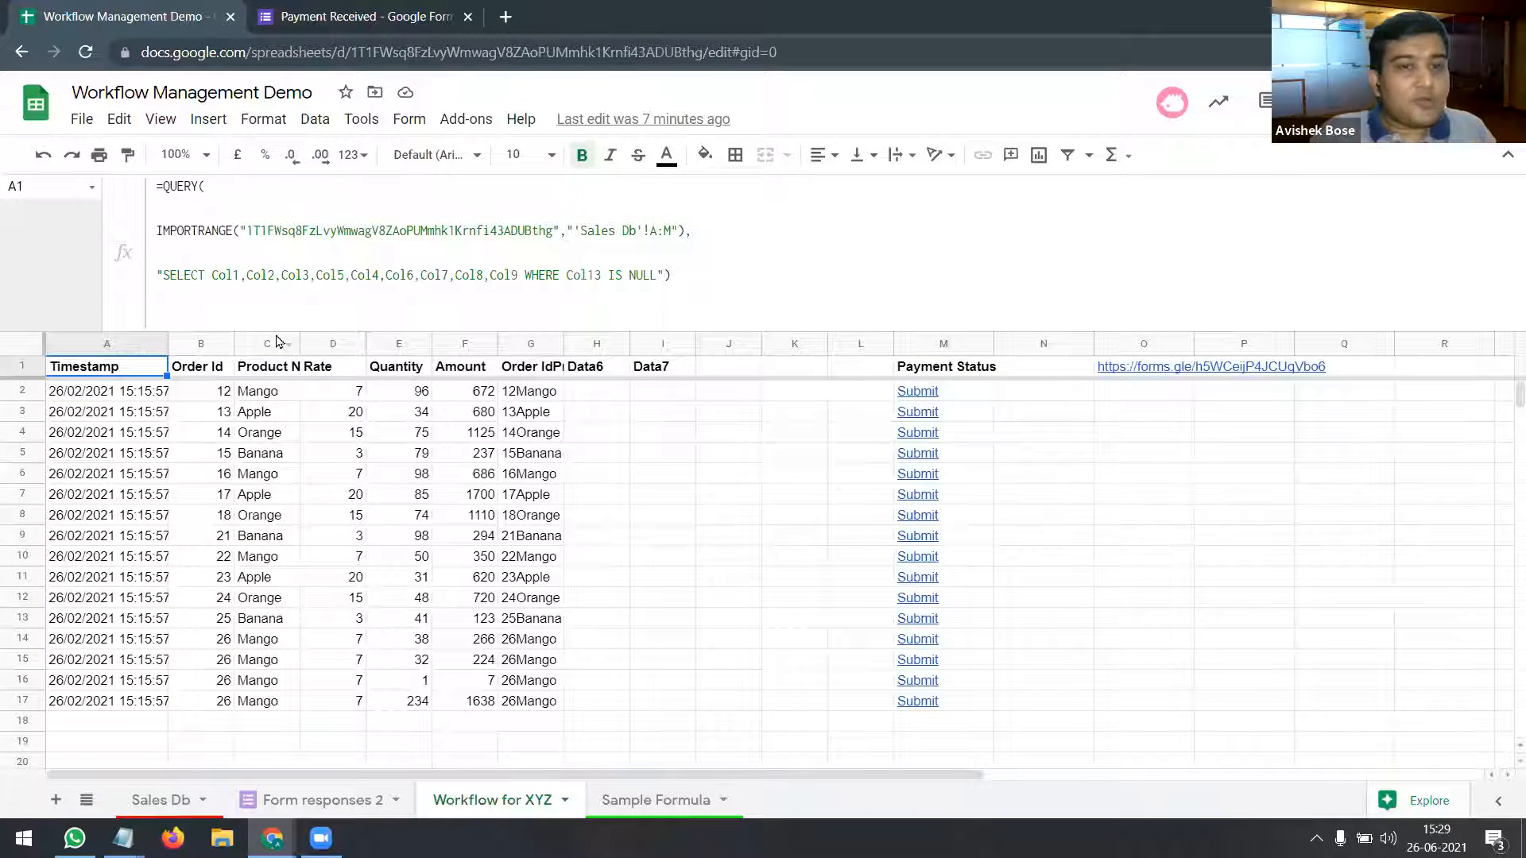
{"action": "left_click", "coordinate": [820, 498]}
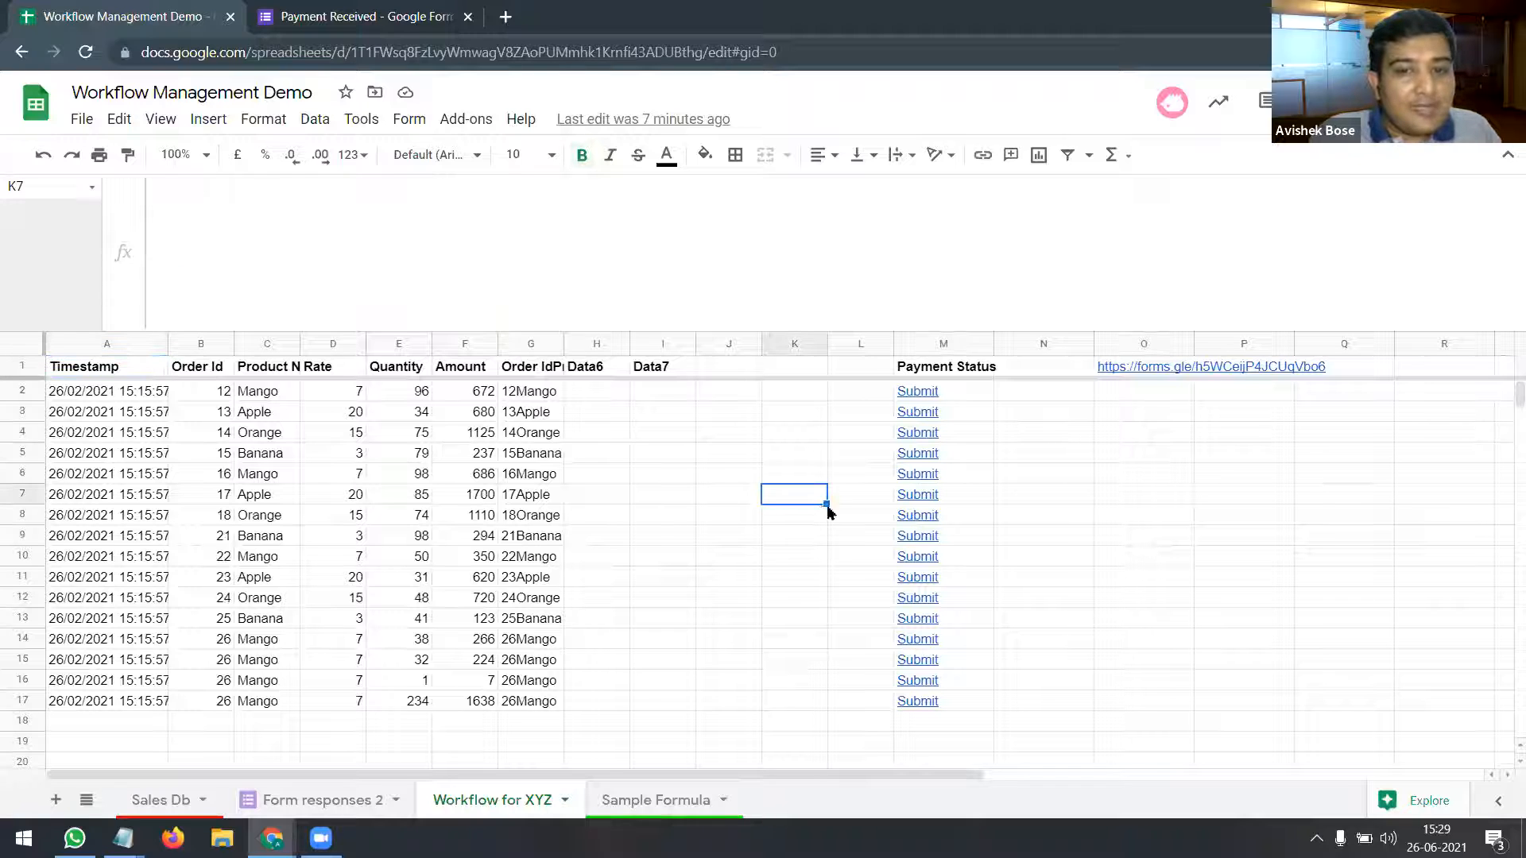
Step: Submit the pre-filled Payment Received form for order 21 from its Submit link
{"action": "left_click", "coordinate": [914, 522]}
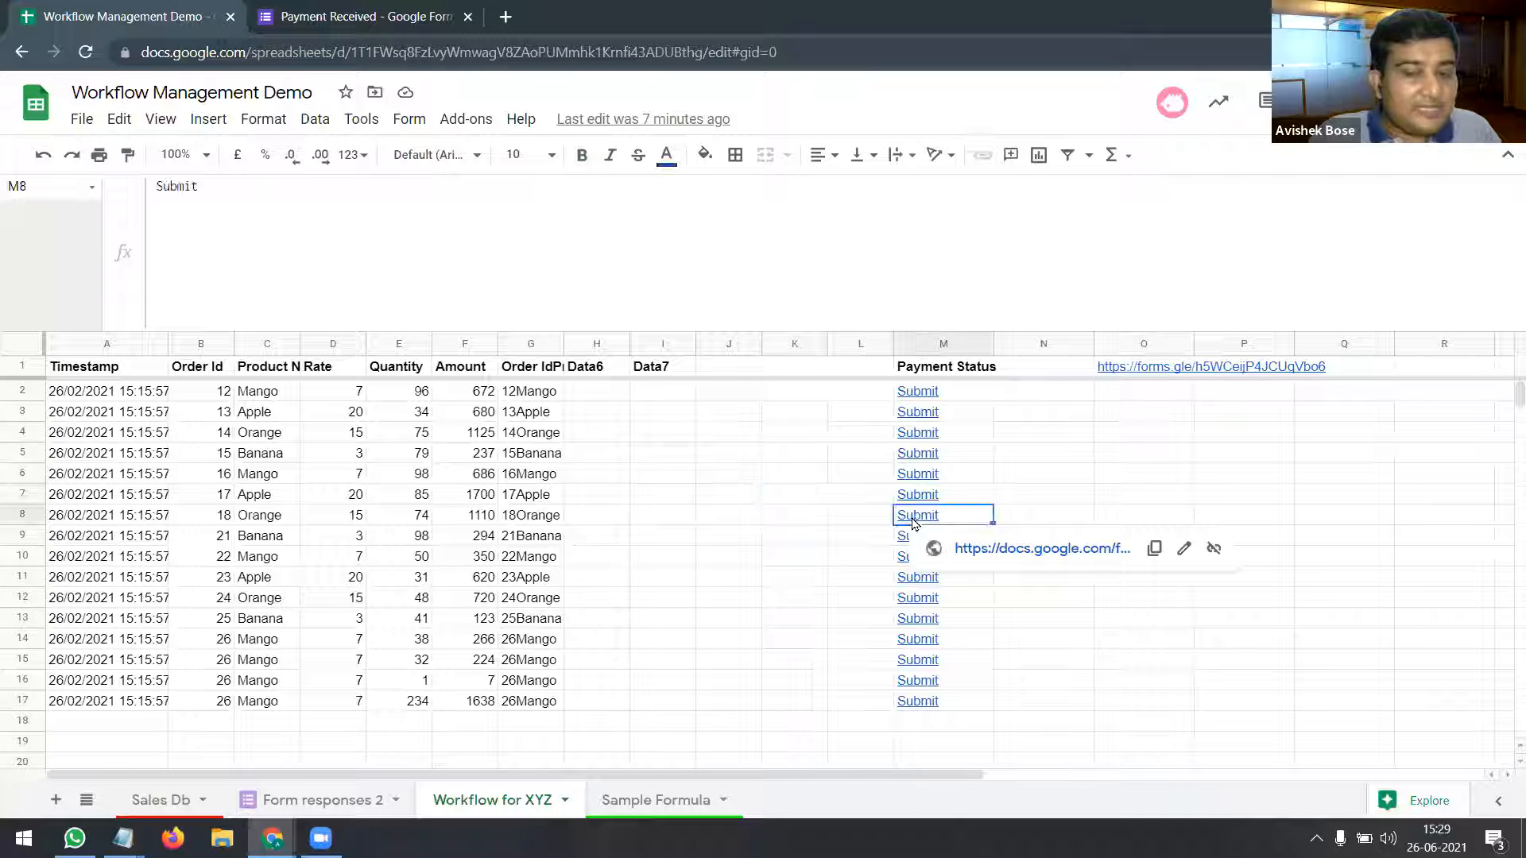
{"action": "left_click", "coordinate": [995, 553]}
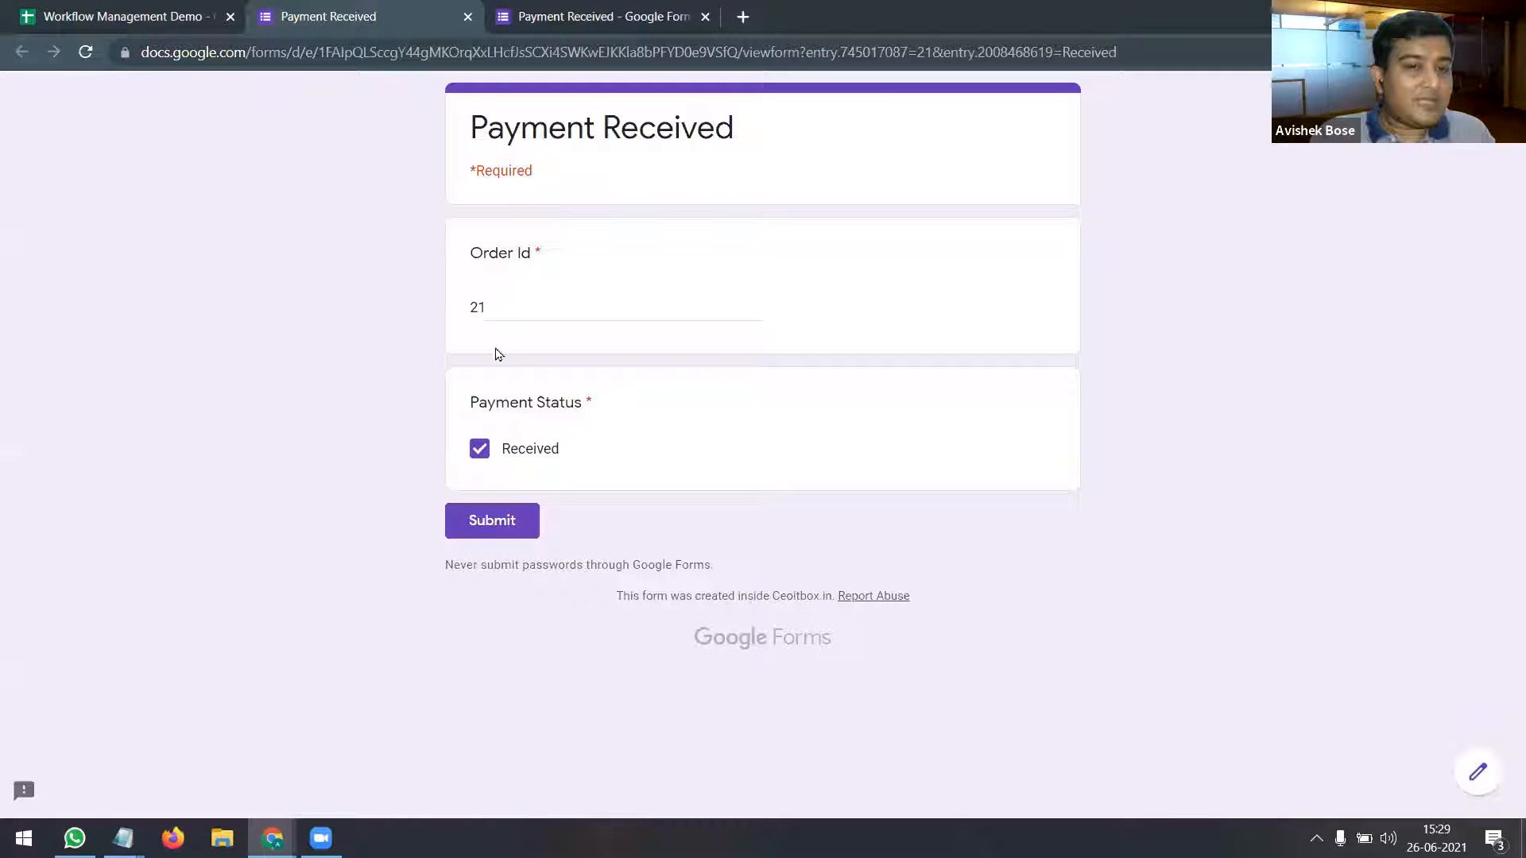
{"action": "left_click", "coordinate": [511, 522]}
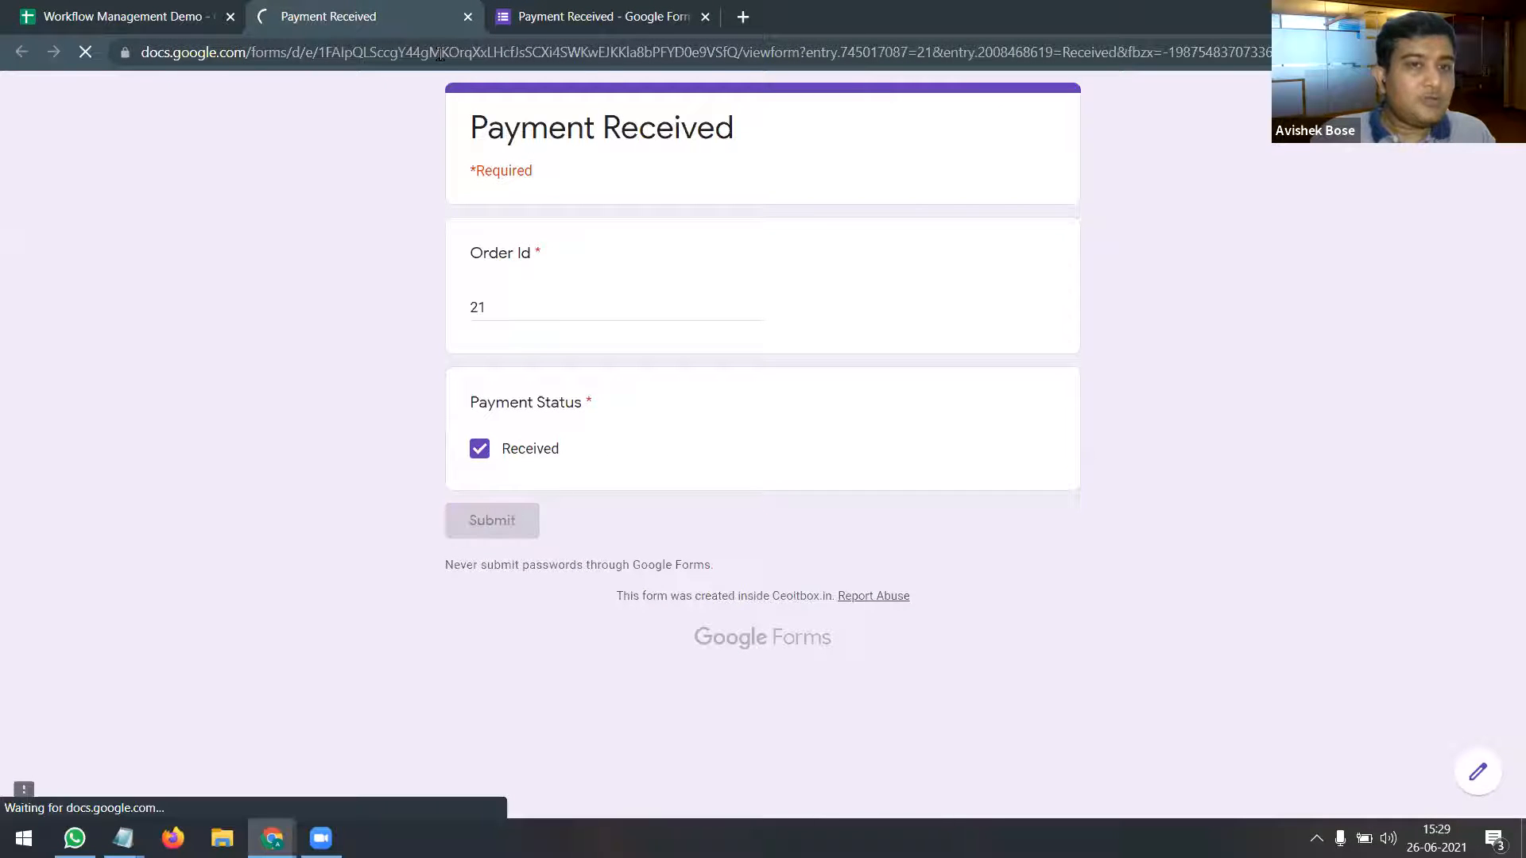
{"action": "left_click", "coordinate": [468, 16]}
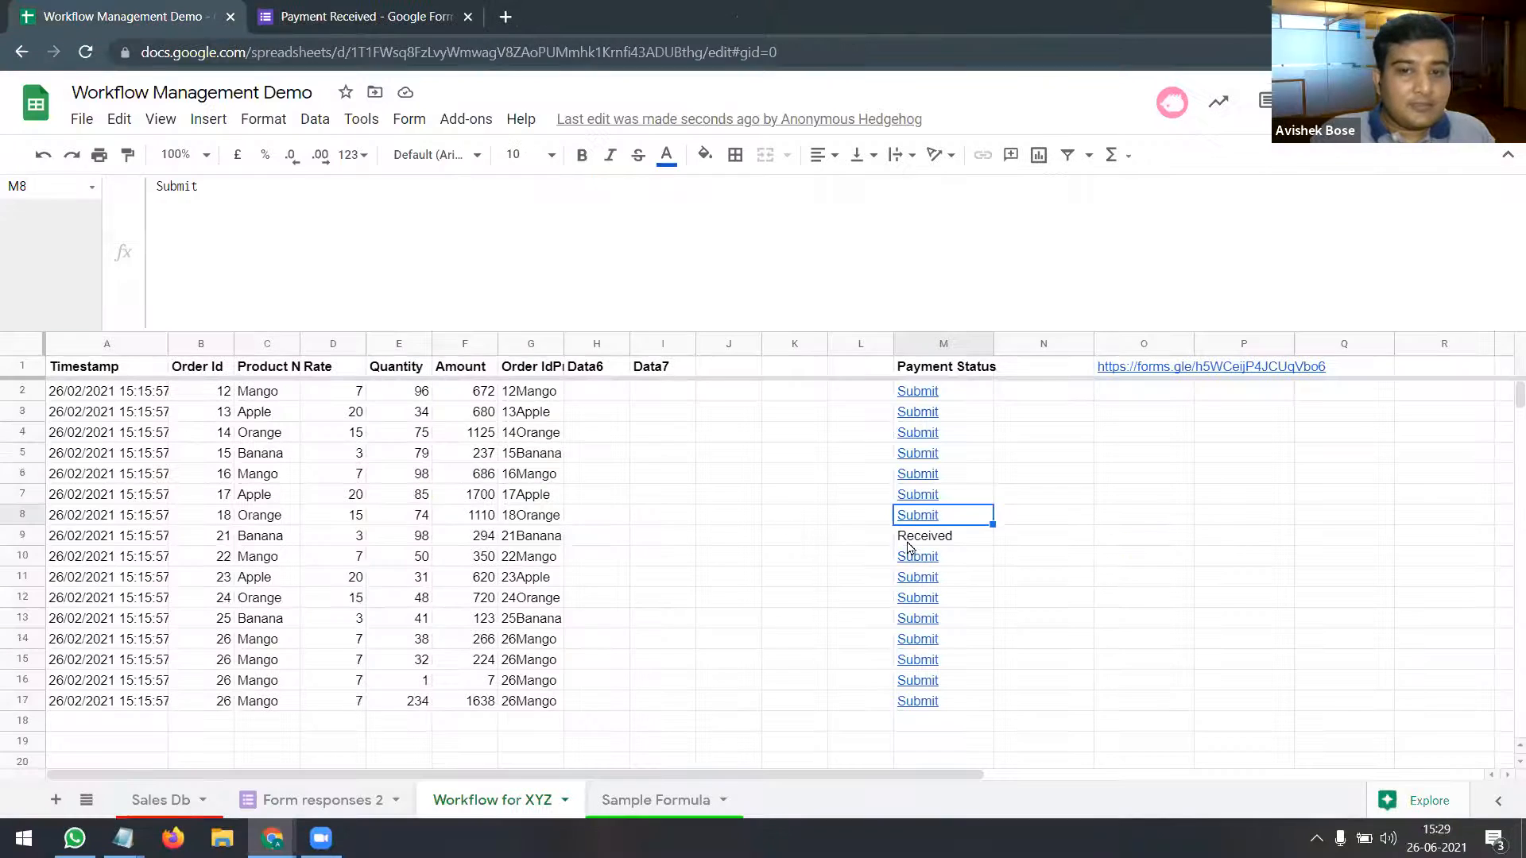
Step: Confirm order 21 is gone from row 9 and shows Received in Sales Db's Match column
{"action": "left_click", "coordinate": [916, 539]}
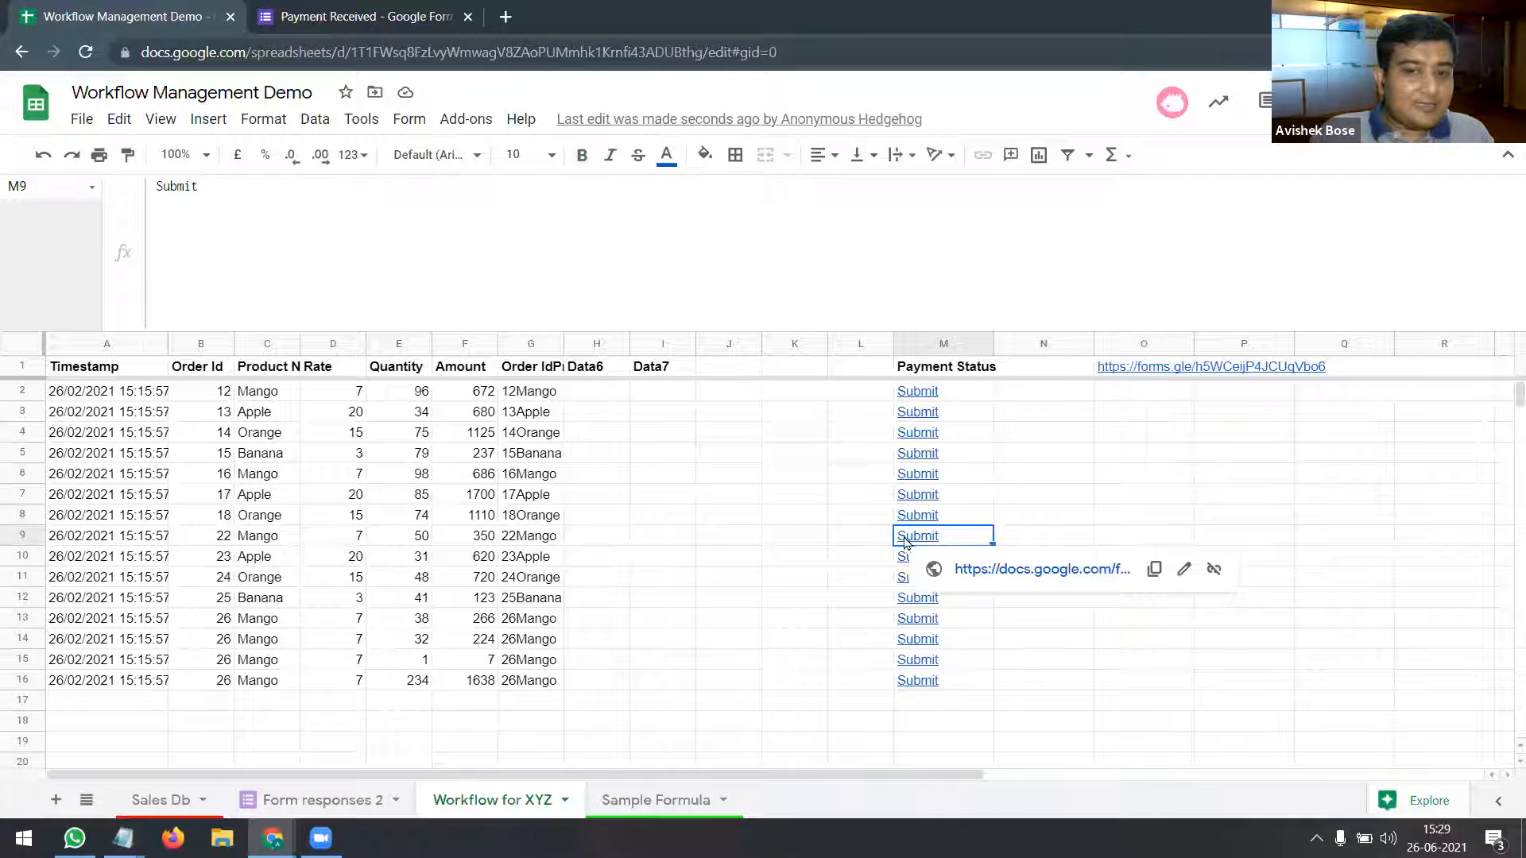
{"action": "left_click", "coordinate": [23, 536]}
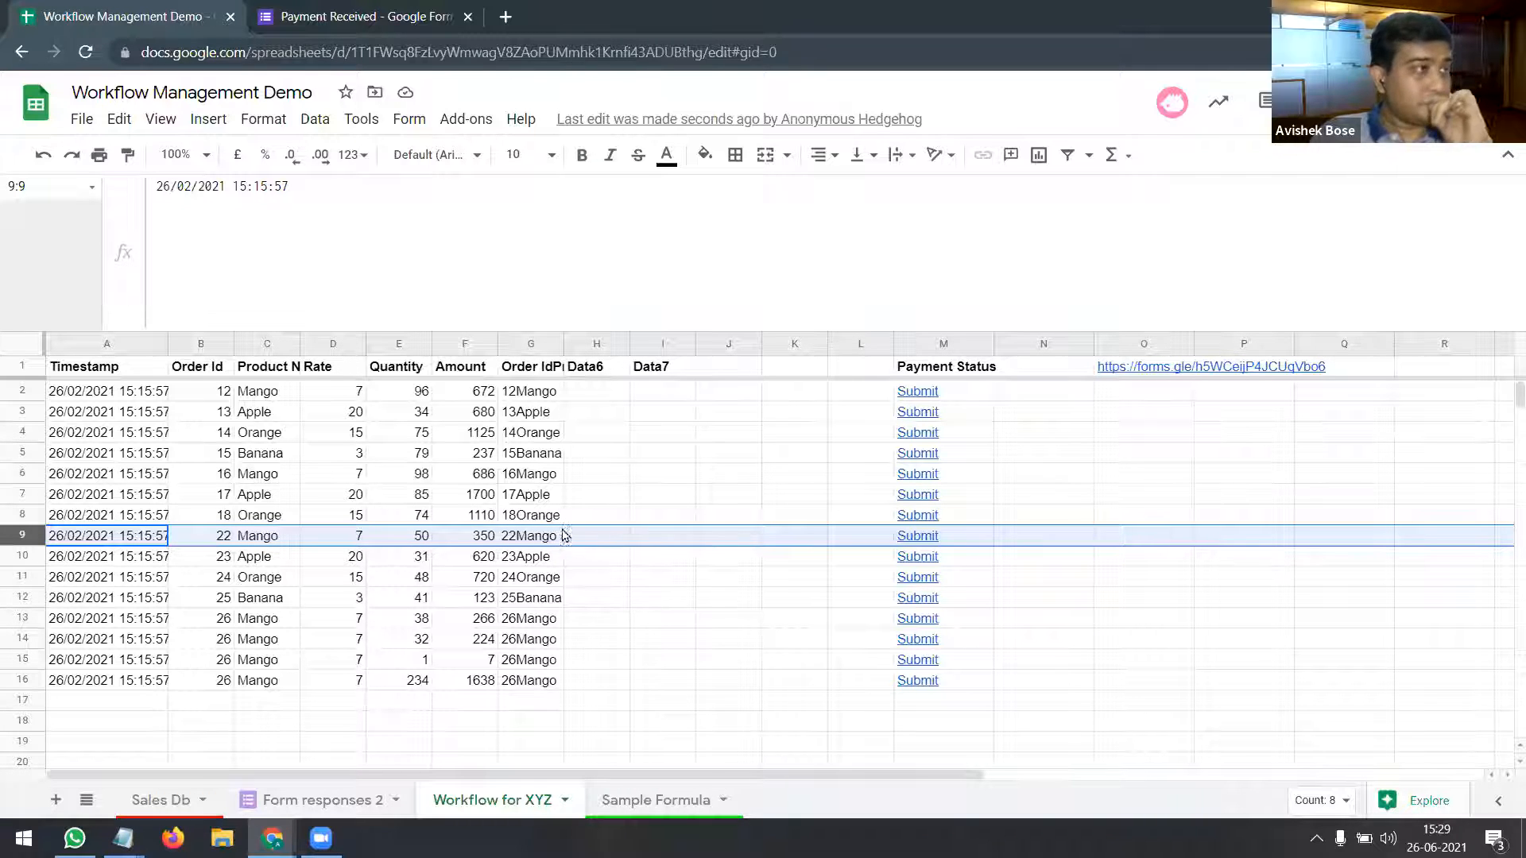
{"action": "left_click", "coordinate": [188, 807]}
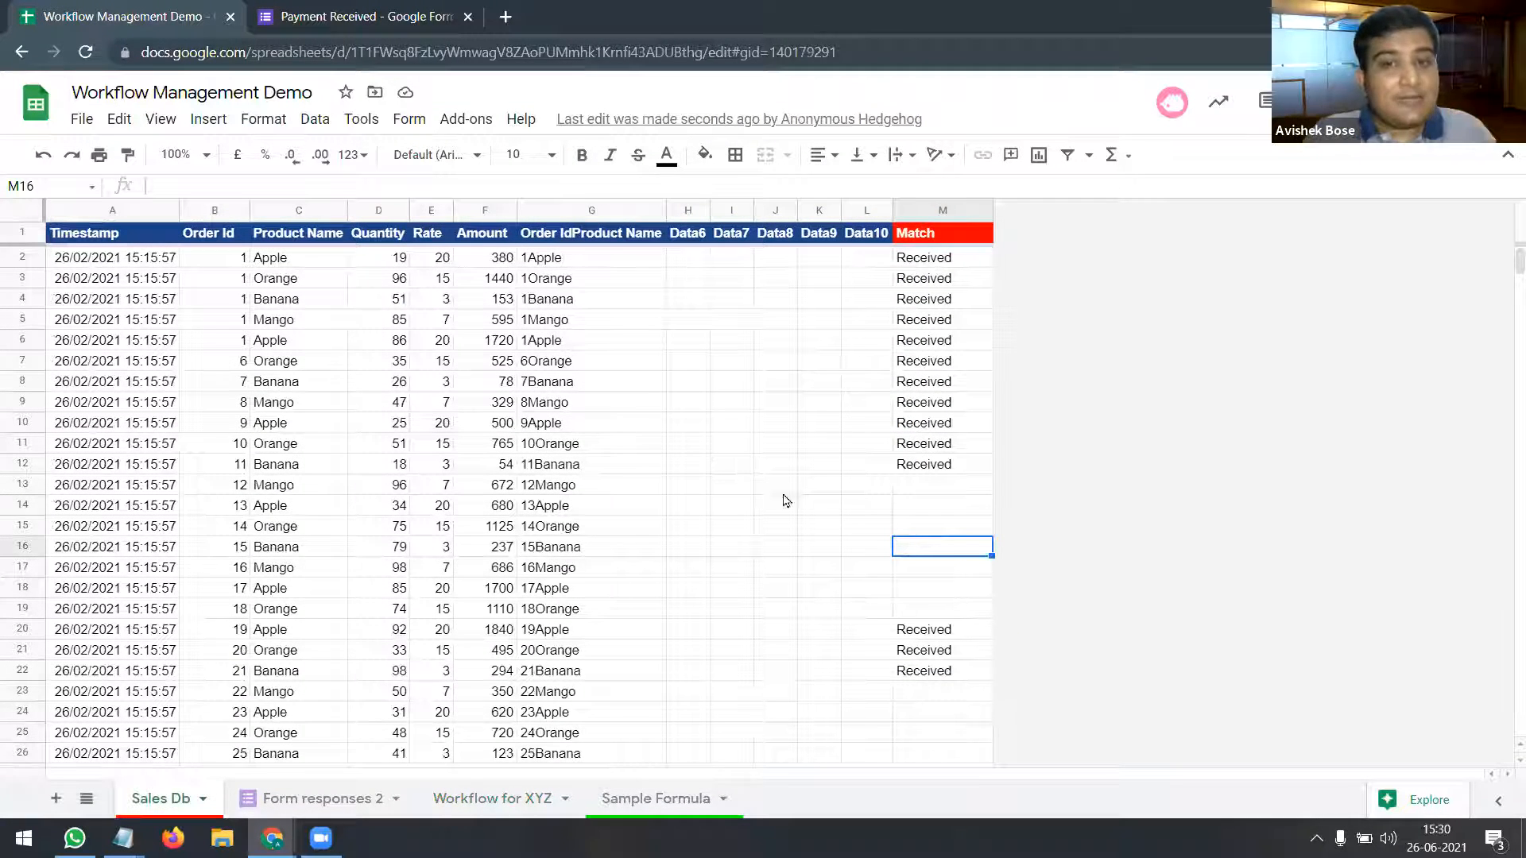
{"action": "scroll", "coordinate": [830, 516], "scroll_direction": "down", "scroll_amount": 3}
{"action": "left_click", "coordinate": [921, 468]}
{"action": "left_click", "coordinate": [913, 548]}
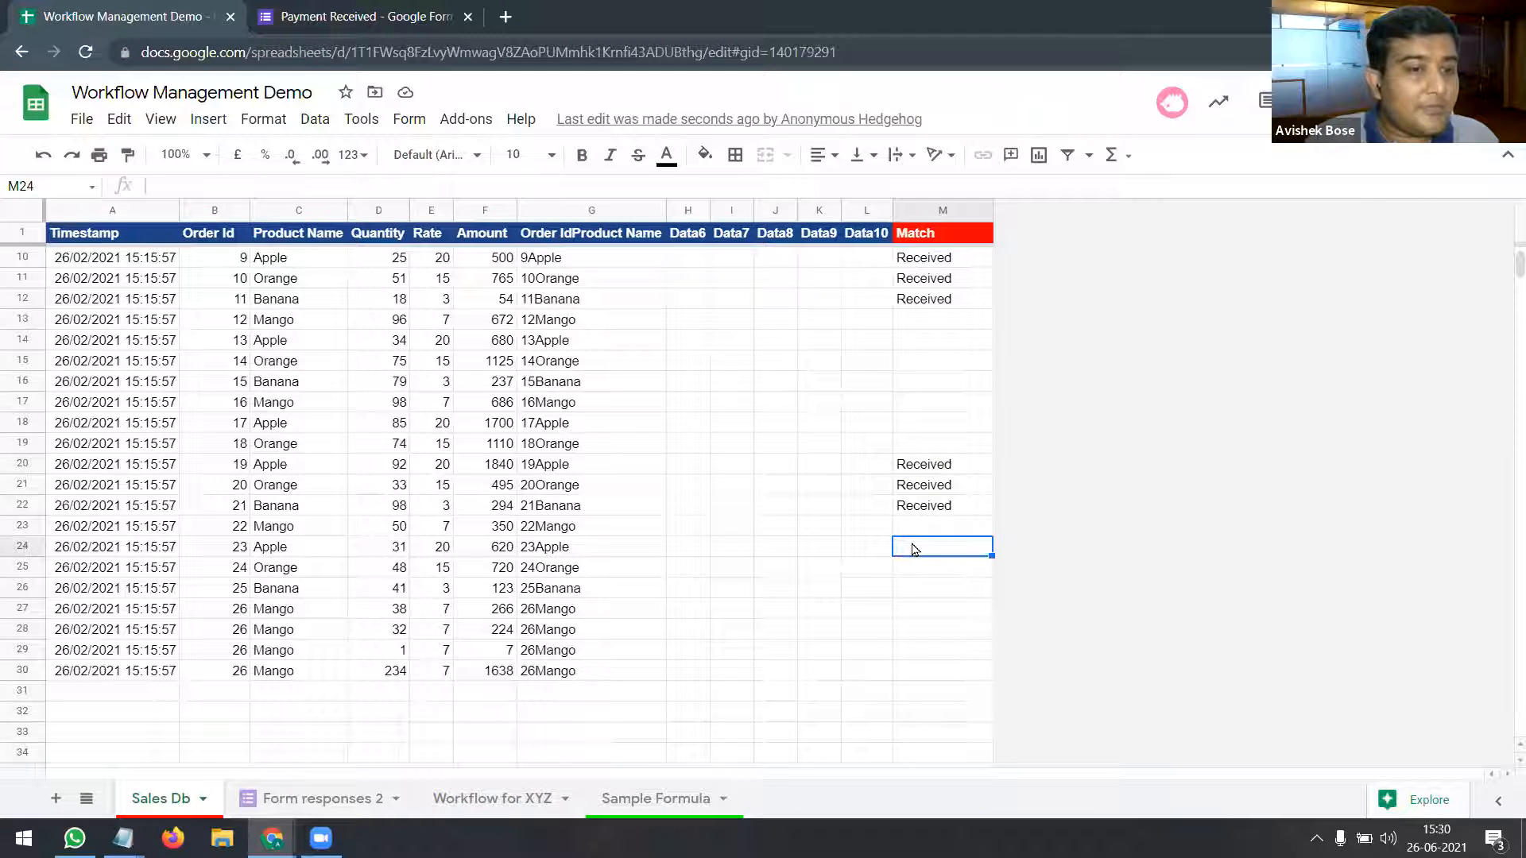
{"action": "left_click", "coordinate": [924, 513]}
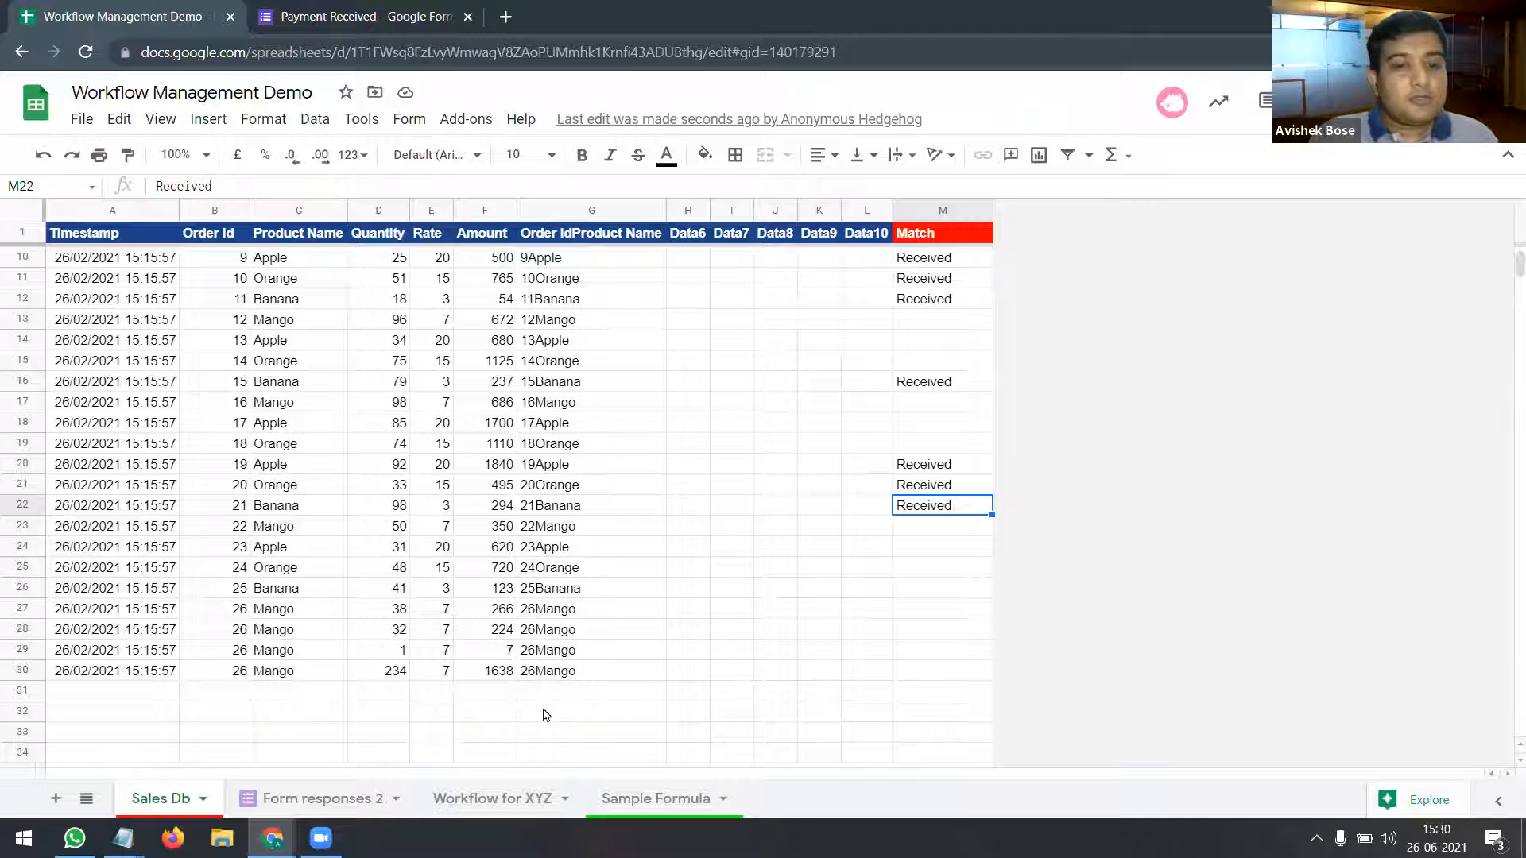
{"action": "left_click", "coordinate": [506, 800]}
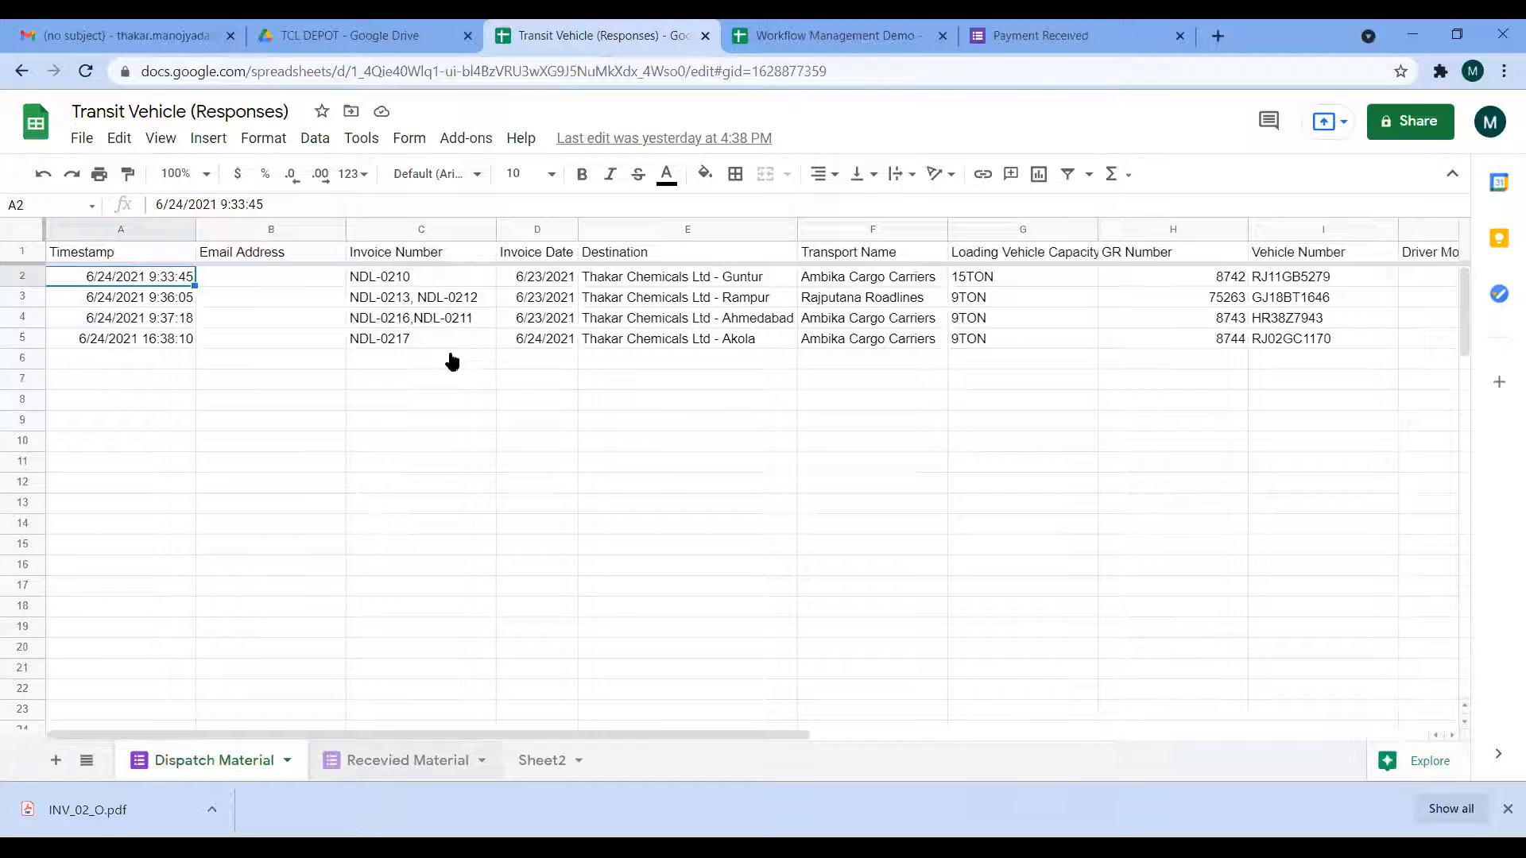
Step: Inspect the Rampur receipt row for invoices NDL-0212 and NDL-0213, then open the Form menu
{"action": "left_click", "coordinate": [419, 763]}
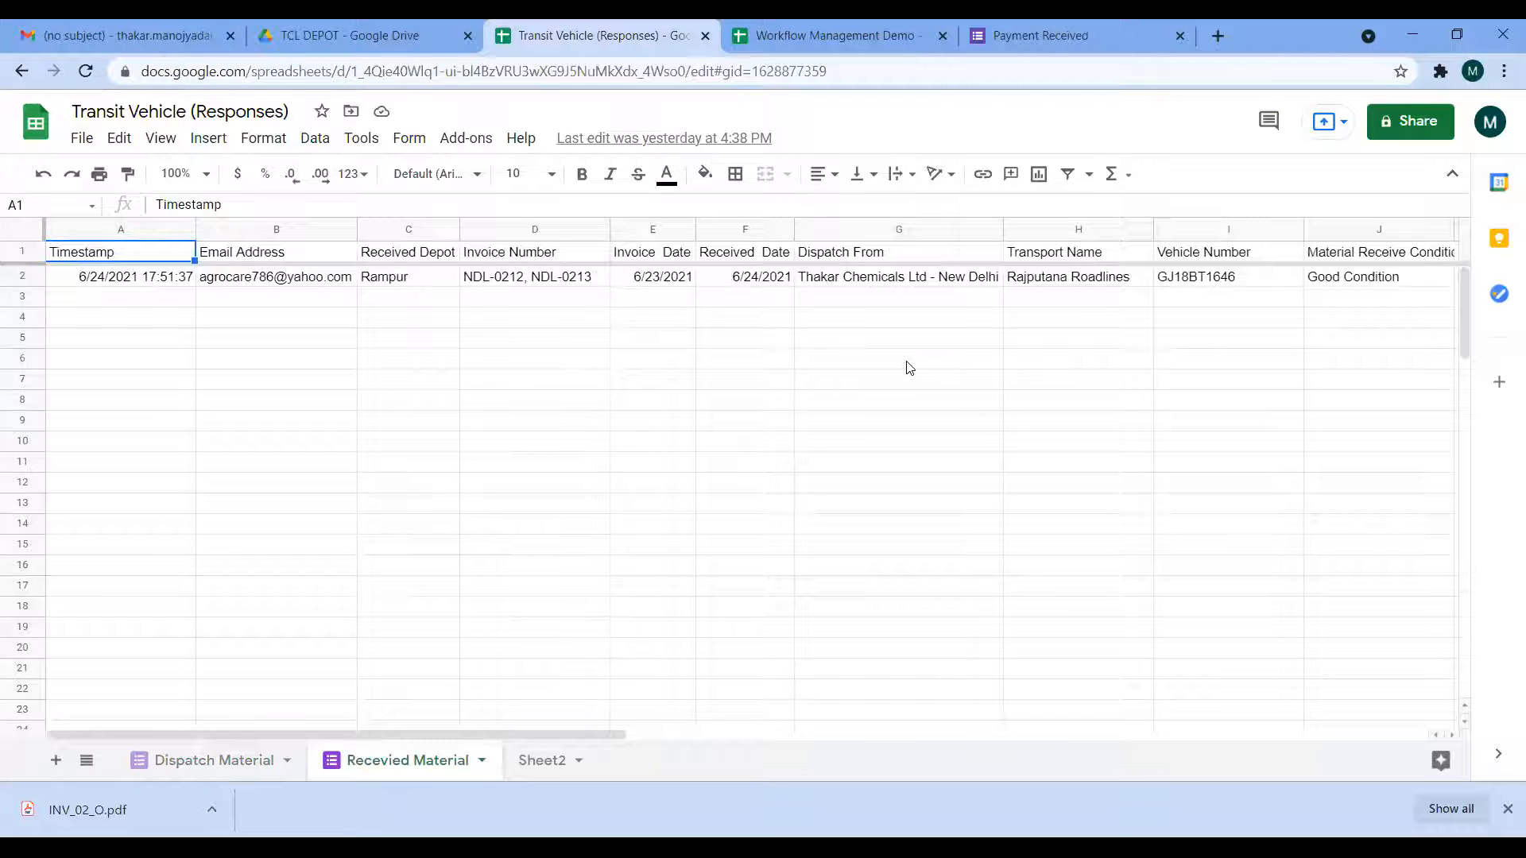
{"action": "left_click", "coordinate": [1037, 304]}
{"action": "key", "text": "Up"}
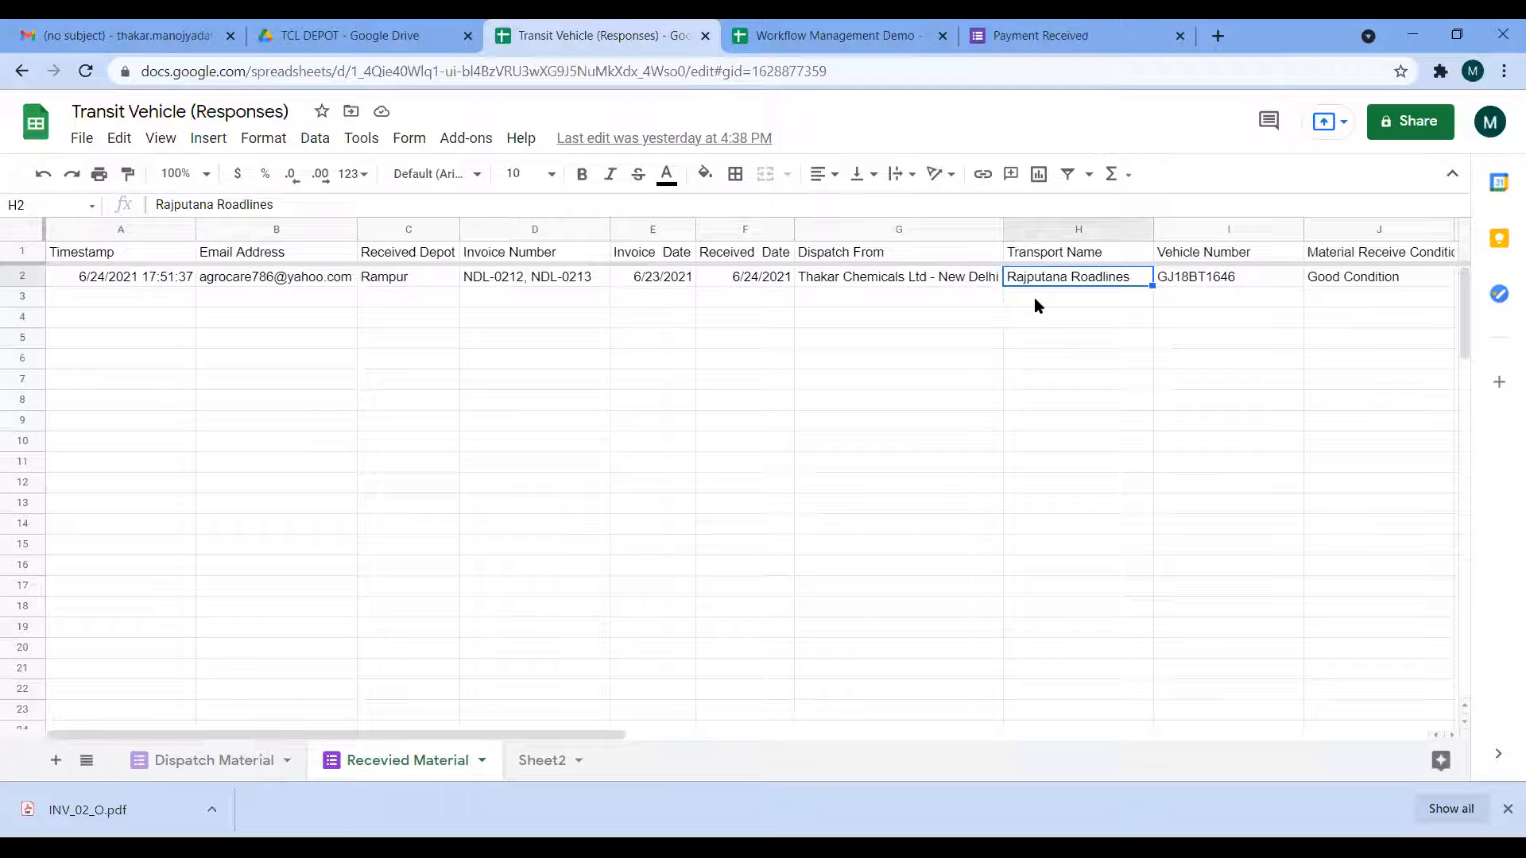
{"action": "key", "text": "Right"}
{"action": "key", "text": "Right"}
{"action": "key", "text": "Right"}
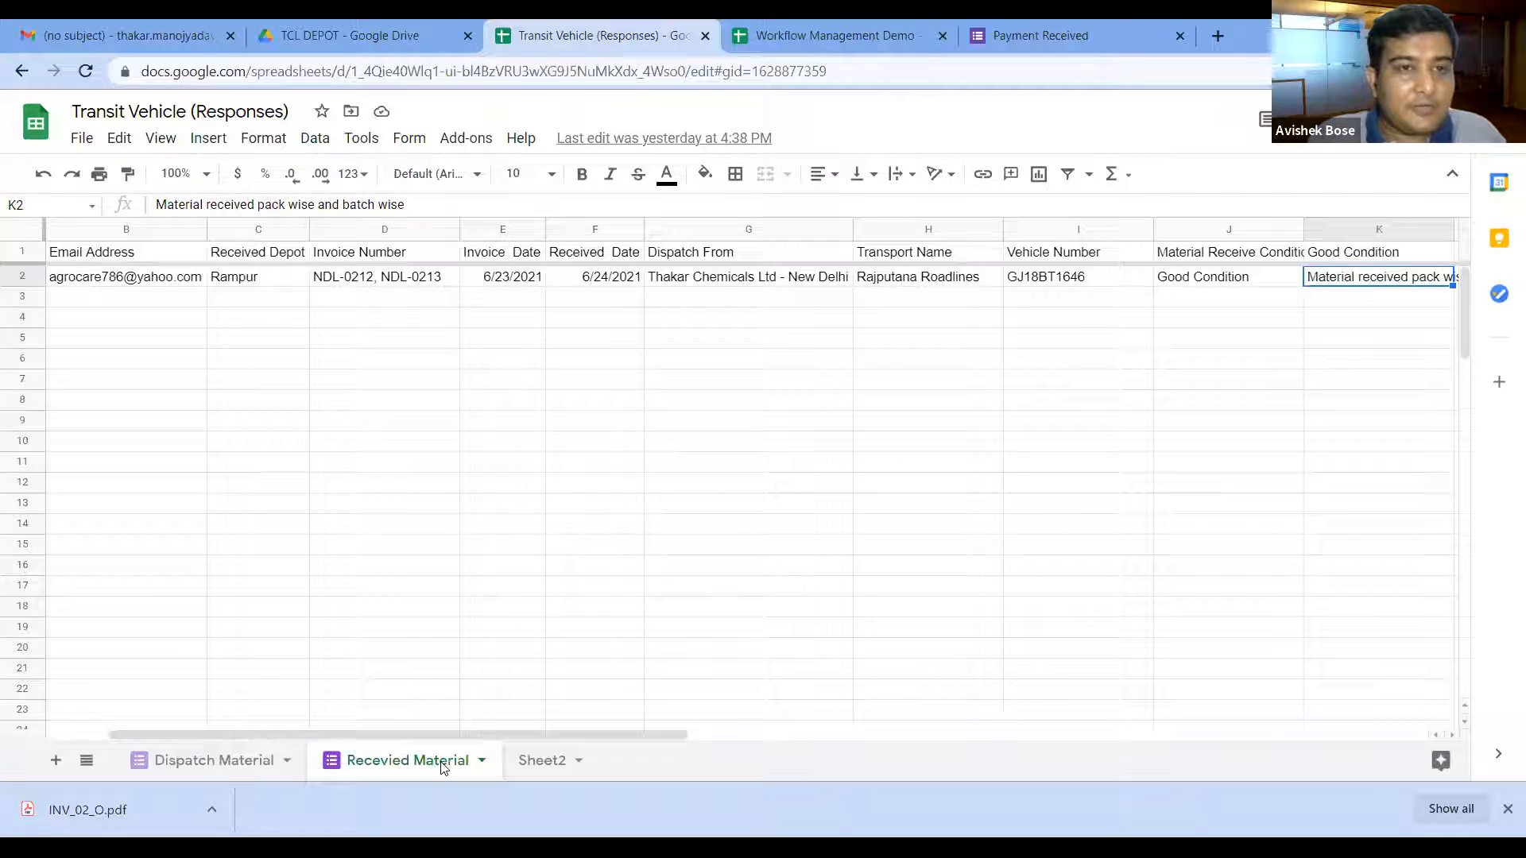
{"action": "left_click", "coordinate": [410, 141]}
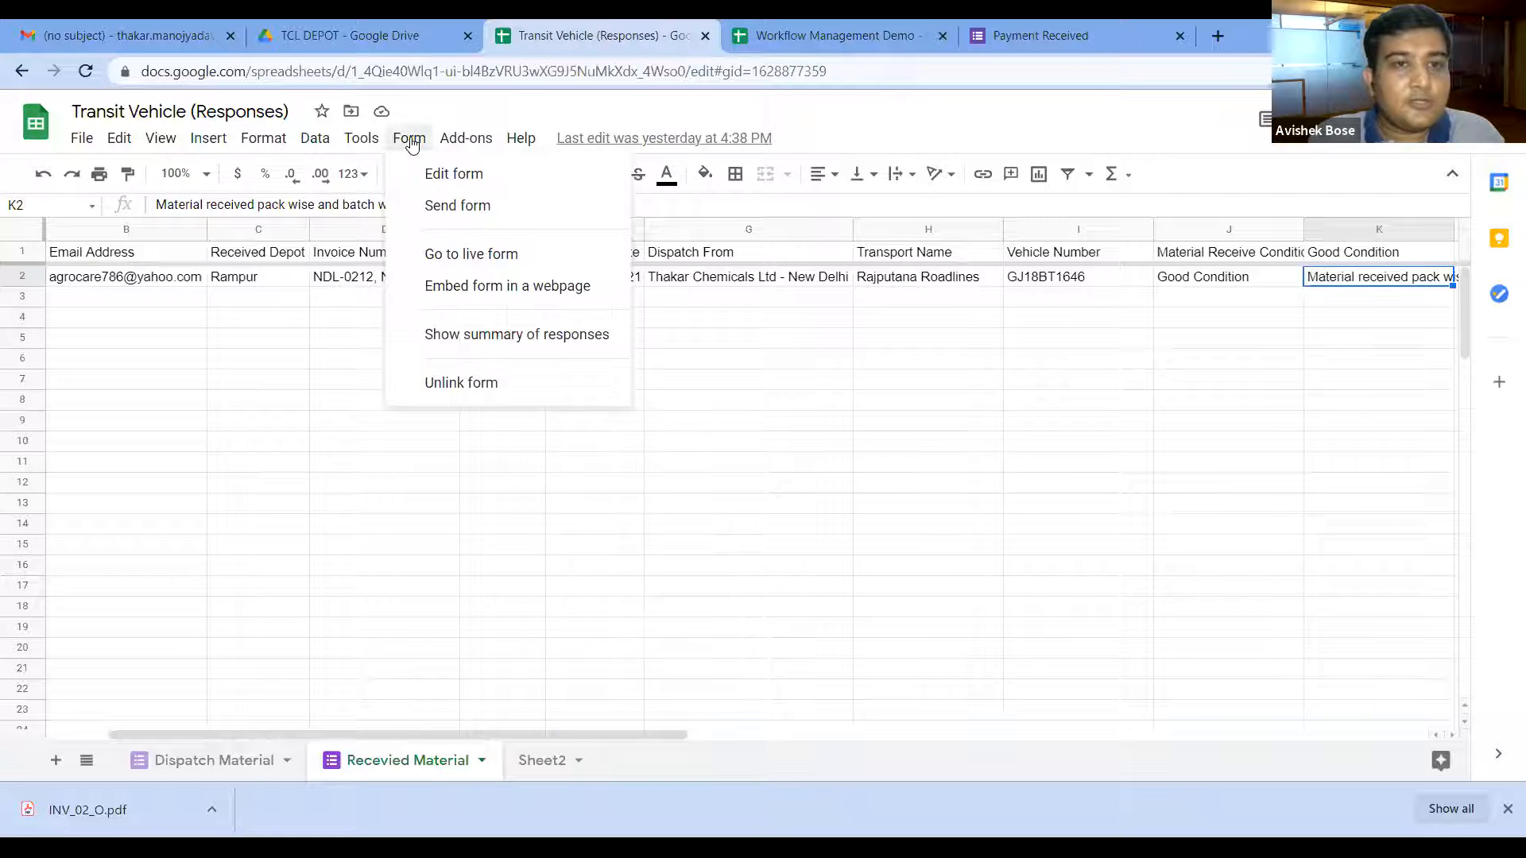
Step: Edit the Received Vehicle form, review its depot, invoice, date, vehicle and condition questions, and open More
{"action": "left_click", "coordinate": [447, 179]}
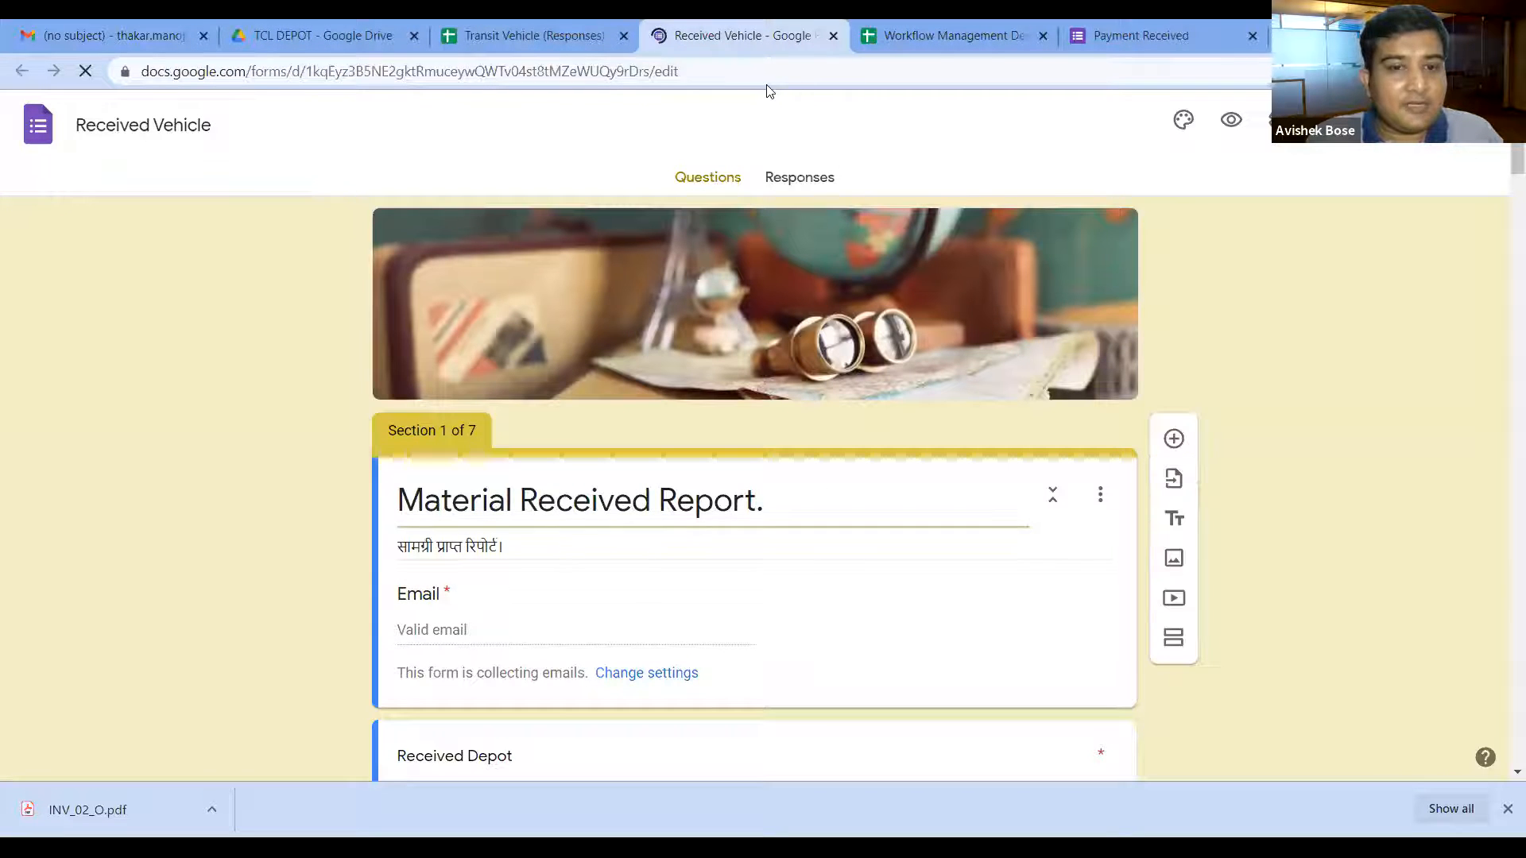
{"action": "scroll", "coordinate": [668, 499], "scroll_direction": "down", "scroll_amount": 9}
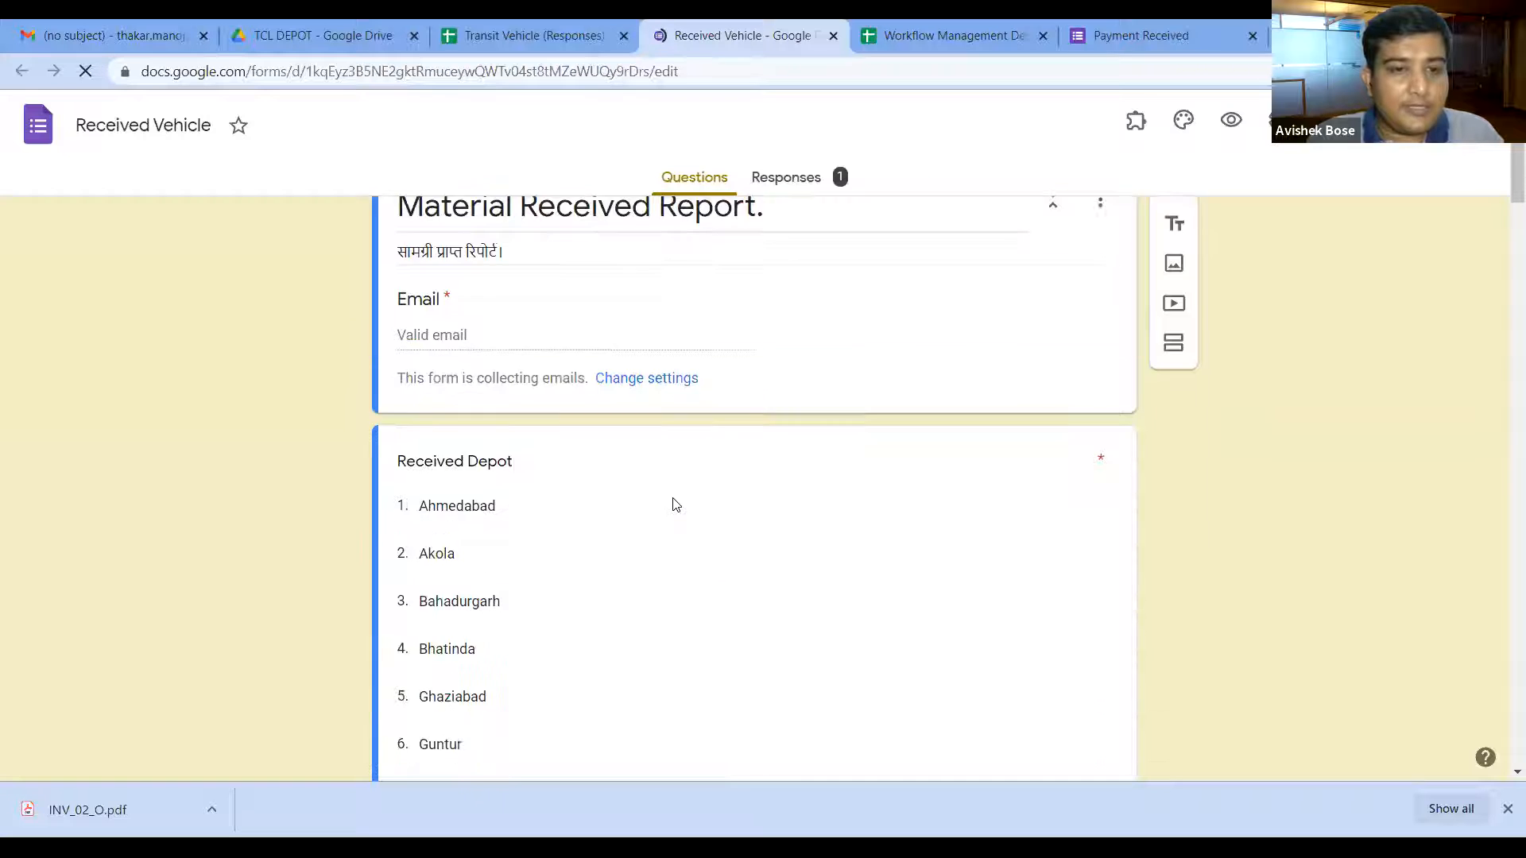
{"action": "scroll", "coordinate": [674, 498], "scroll_direction": "down", "scroll_amount": 20}
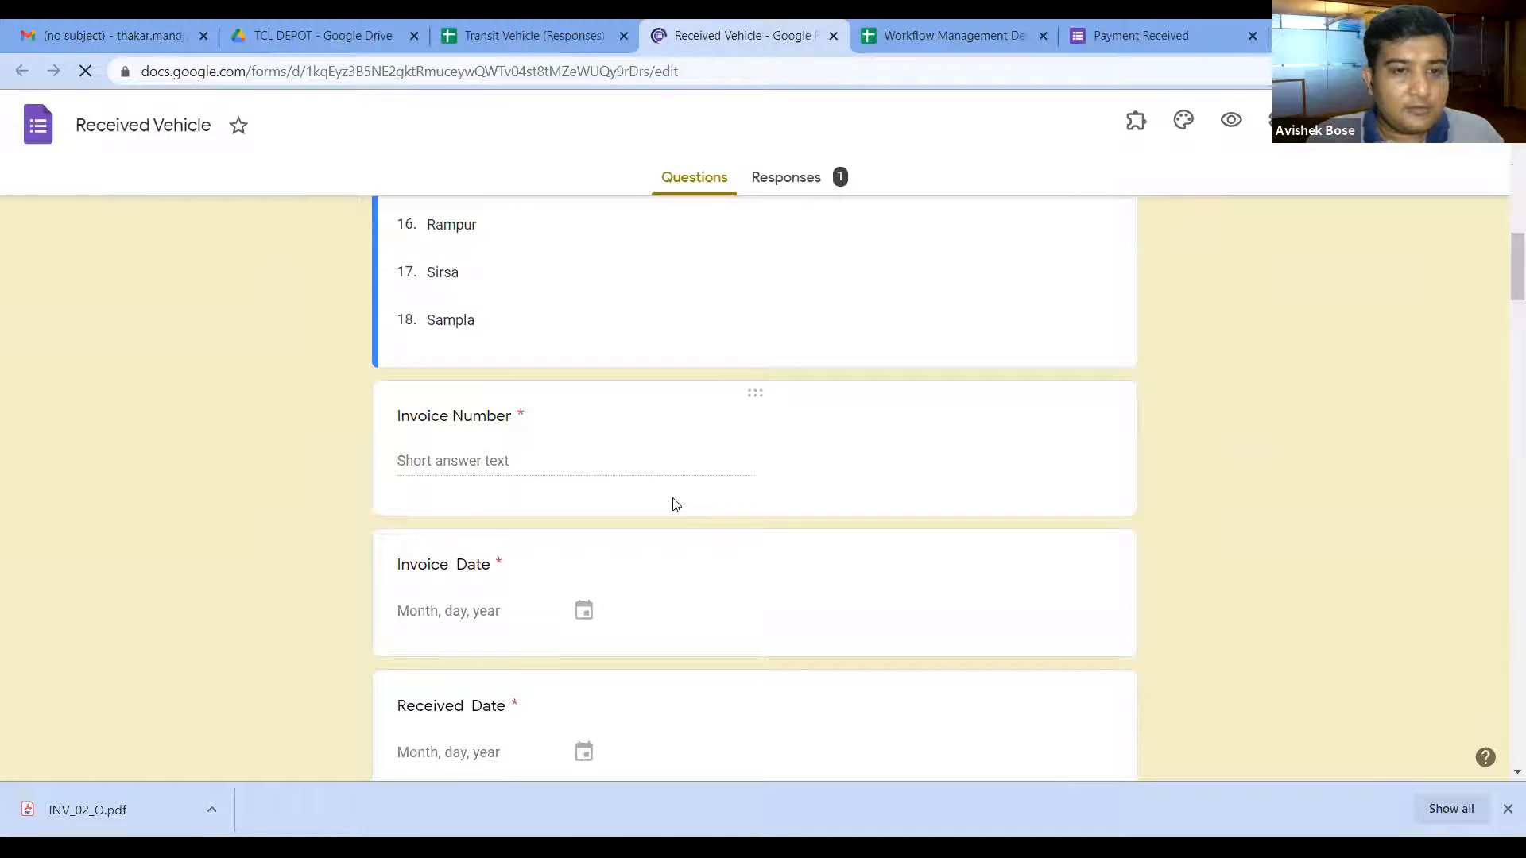
{"action": "scroll", "coordinate": [674, 505], "scroll_direction": "down", "scroll_amount": 7}
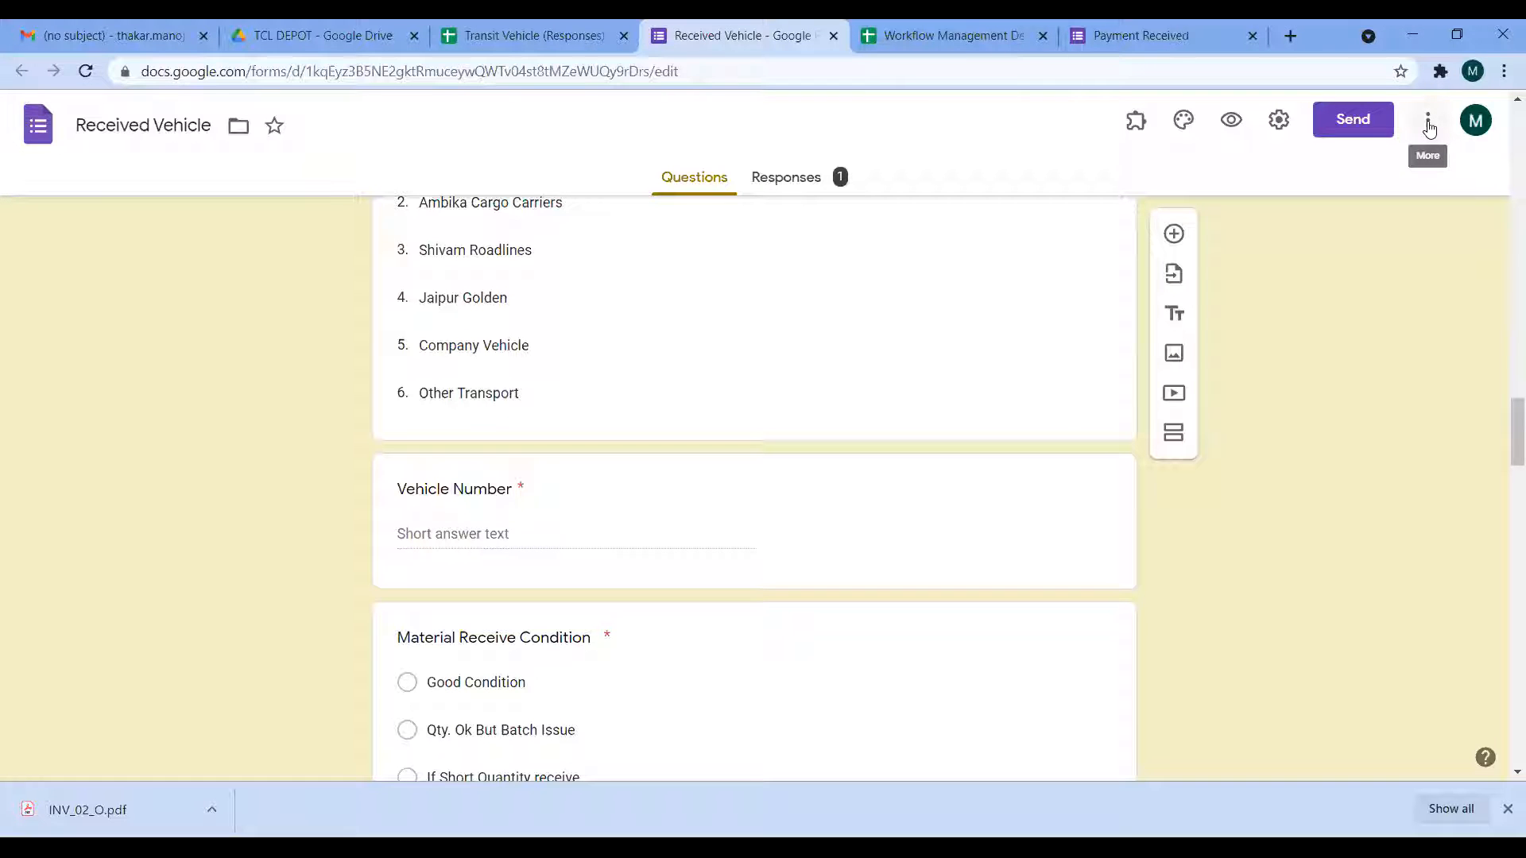
{"action": "left_click", "coordinate": [1428, 128]}
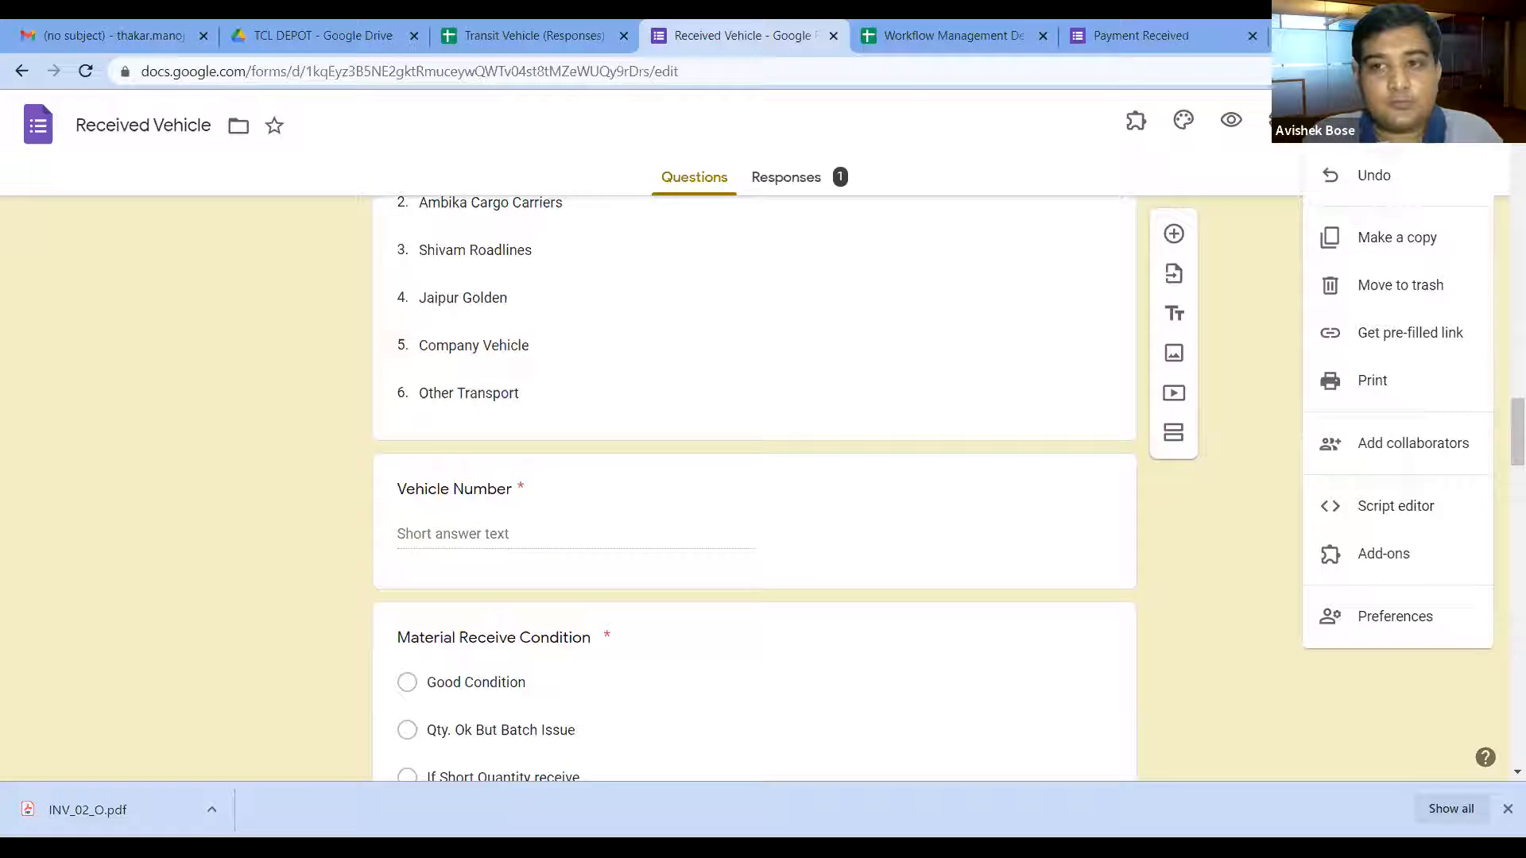
Step: Open the Material Received Report's pre-filled link page, then go back to the Transit Vehicle responses
{"action": "left_click", "coordinate": [1386, 340]}
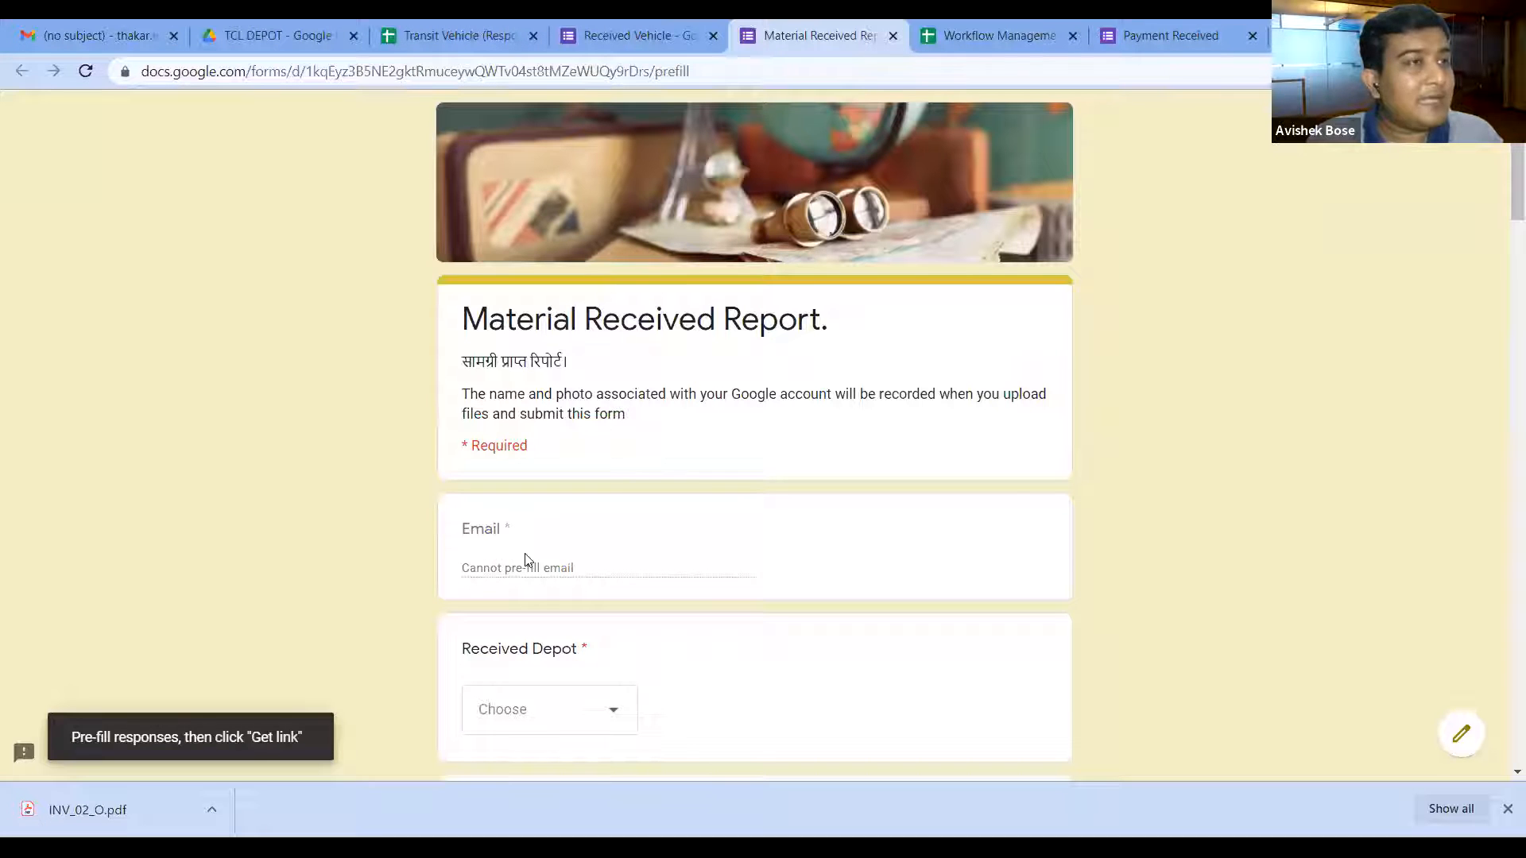
{"action": "left_click", "coordinate": [578, 567]}
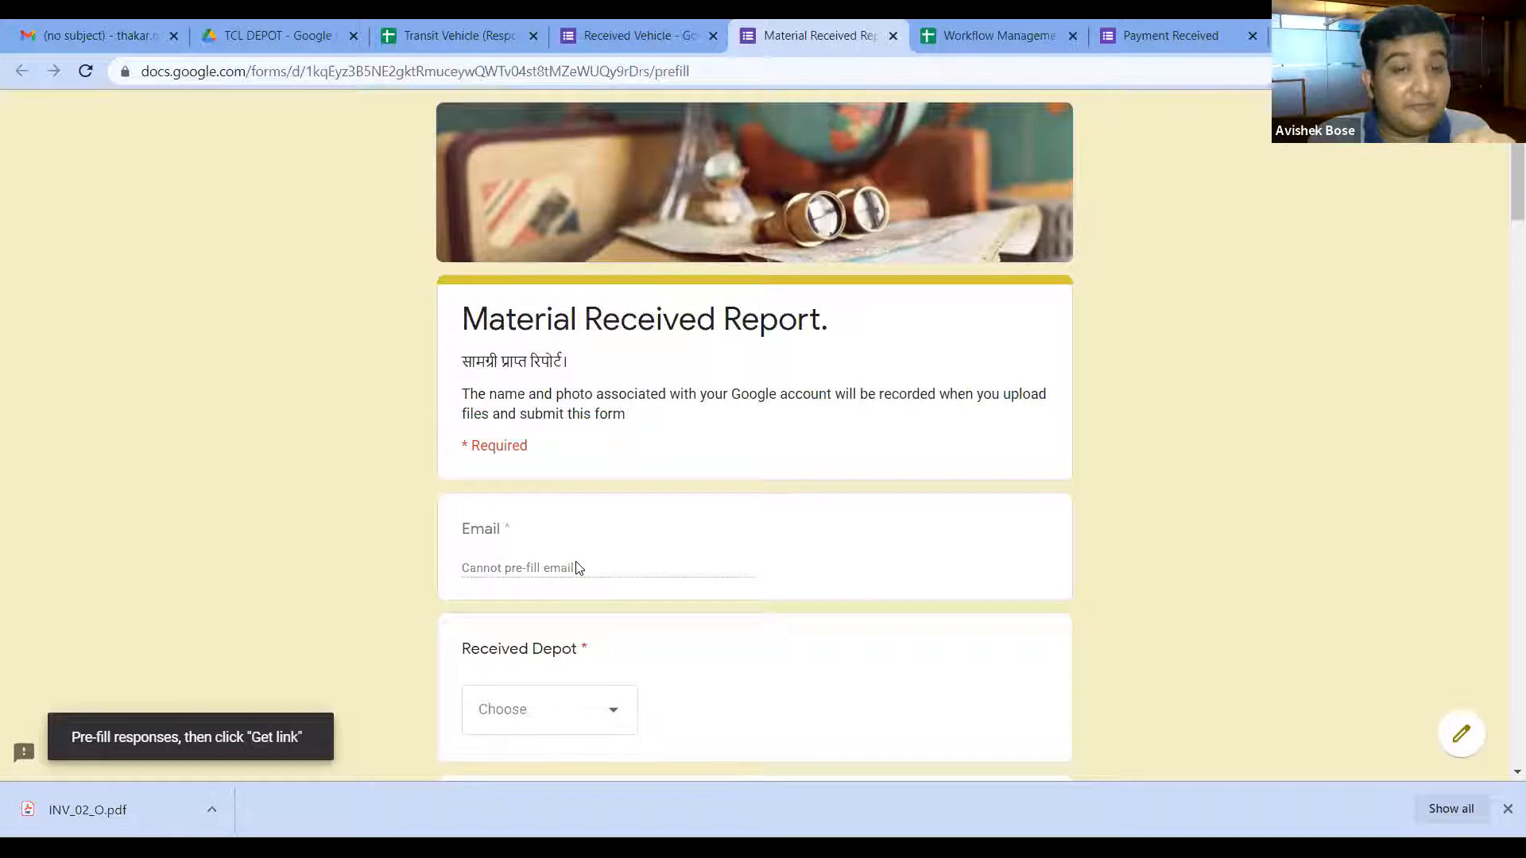
{"action": "scroll", "coordinate": [592, 560], "scroll_direction": "down", "scroll_amount": 2}
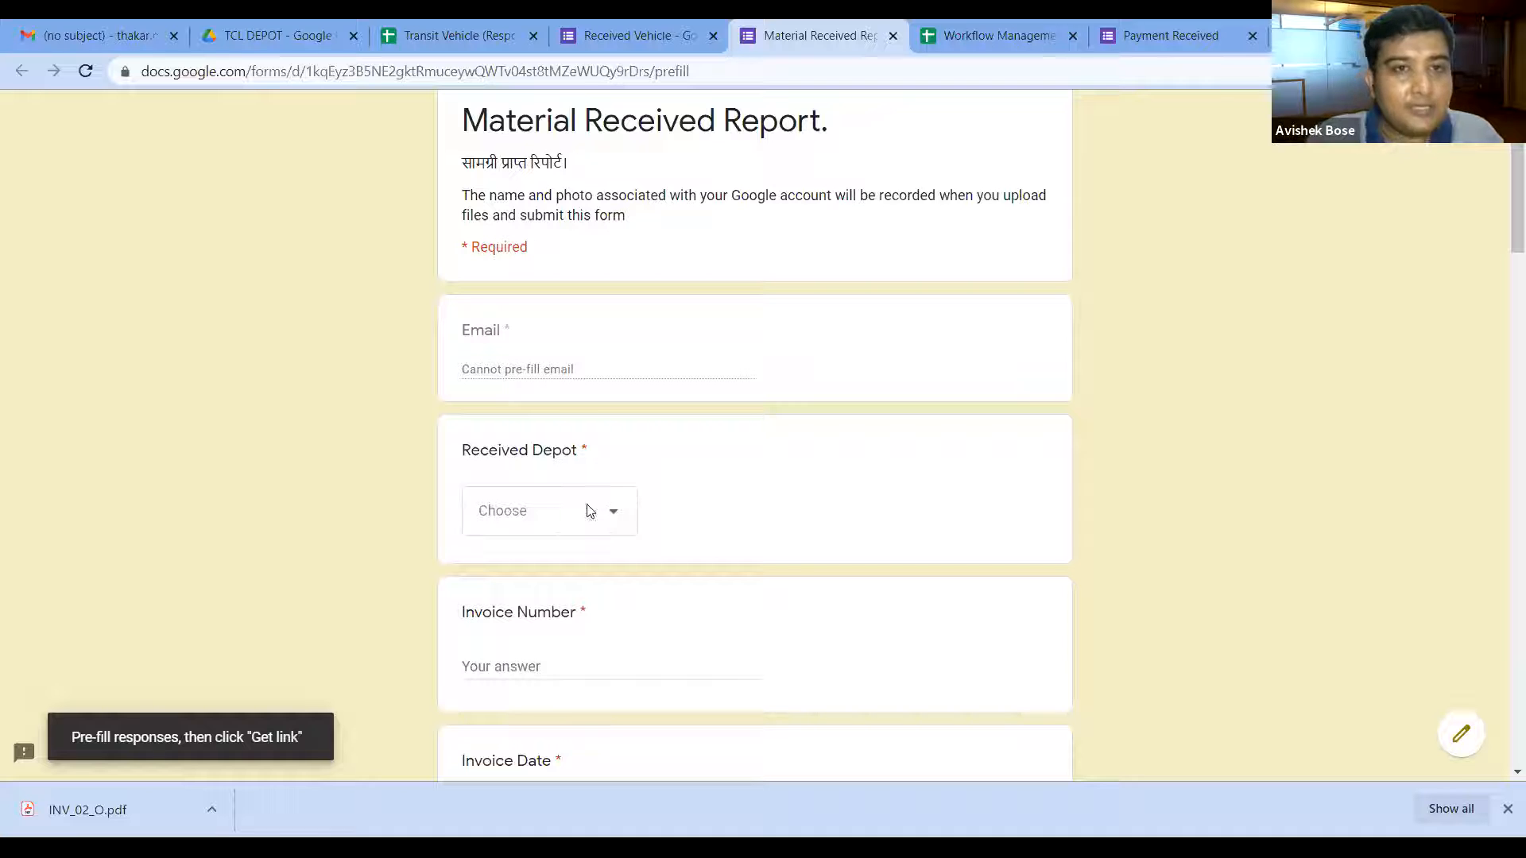
{"action": "left_click", "coordinate": [472, 38]}
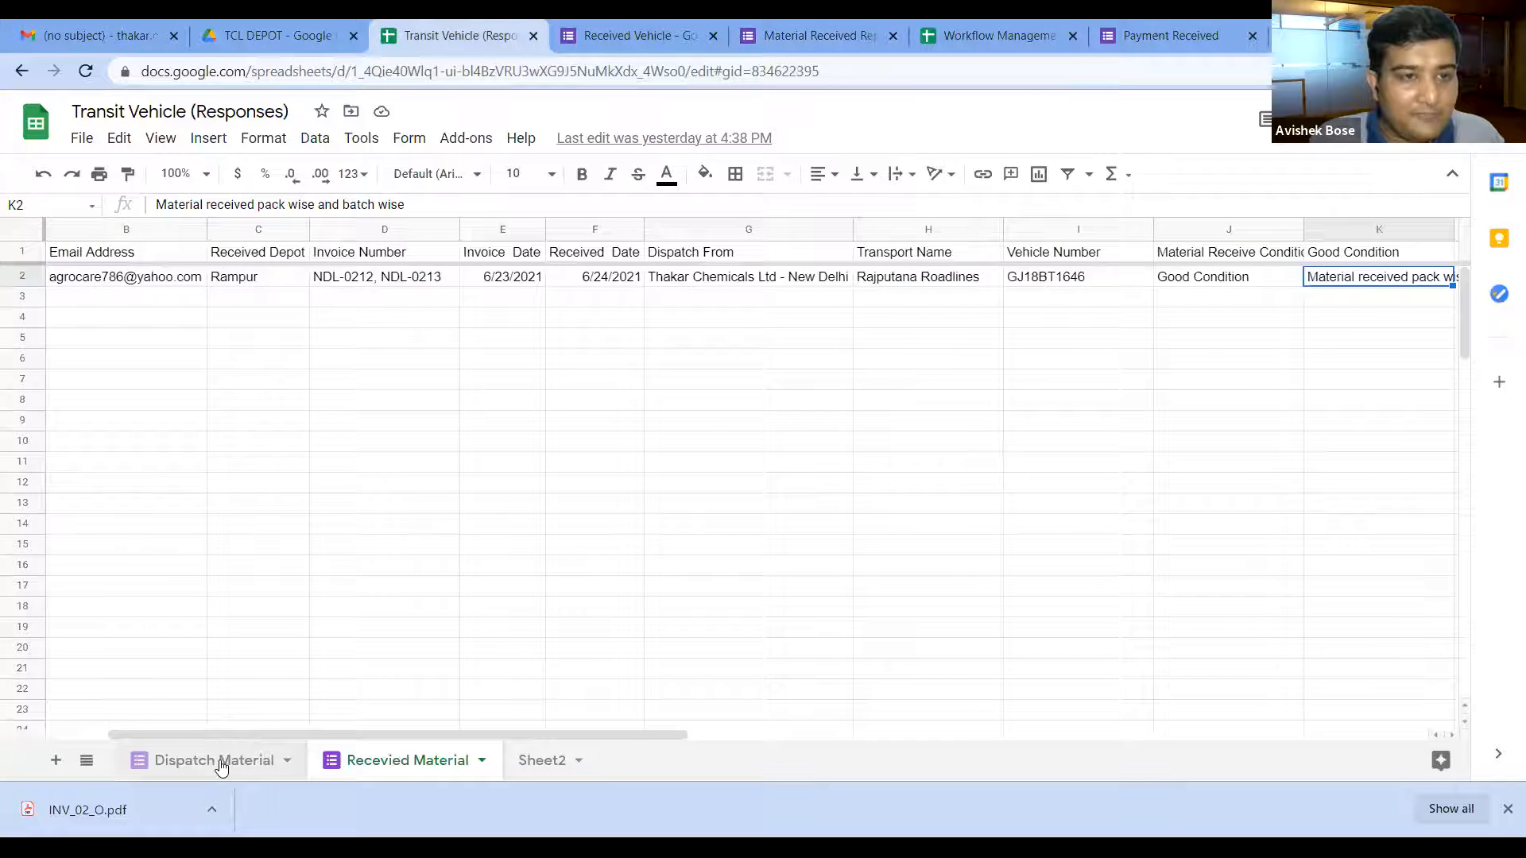
{"action": "left_click", "coordinate": [219, 760]}
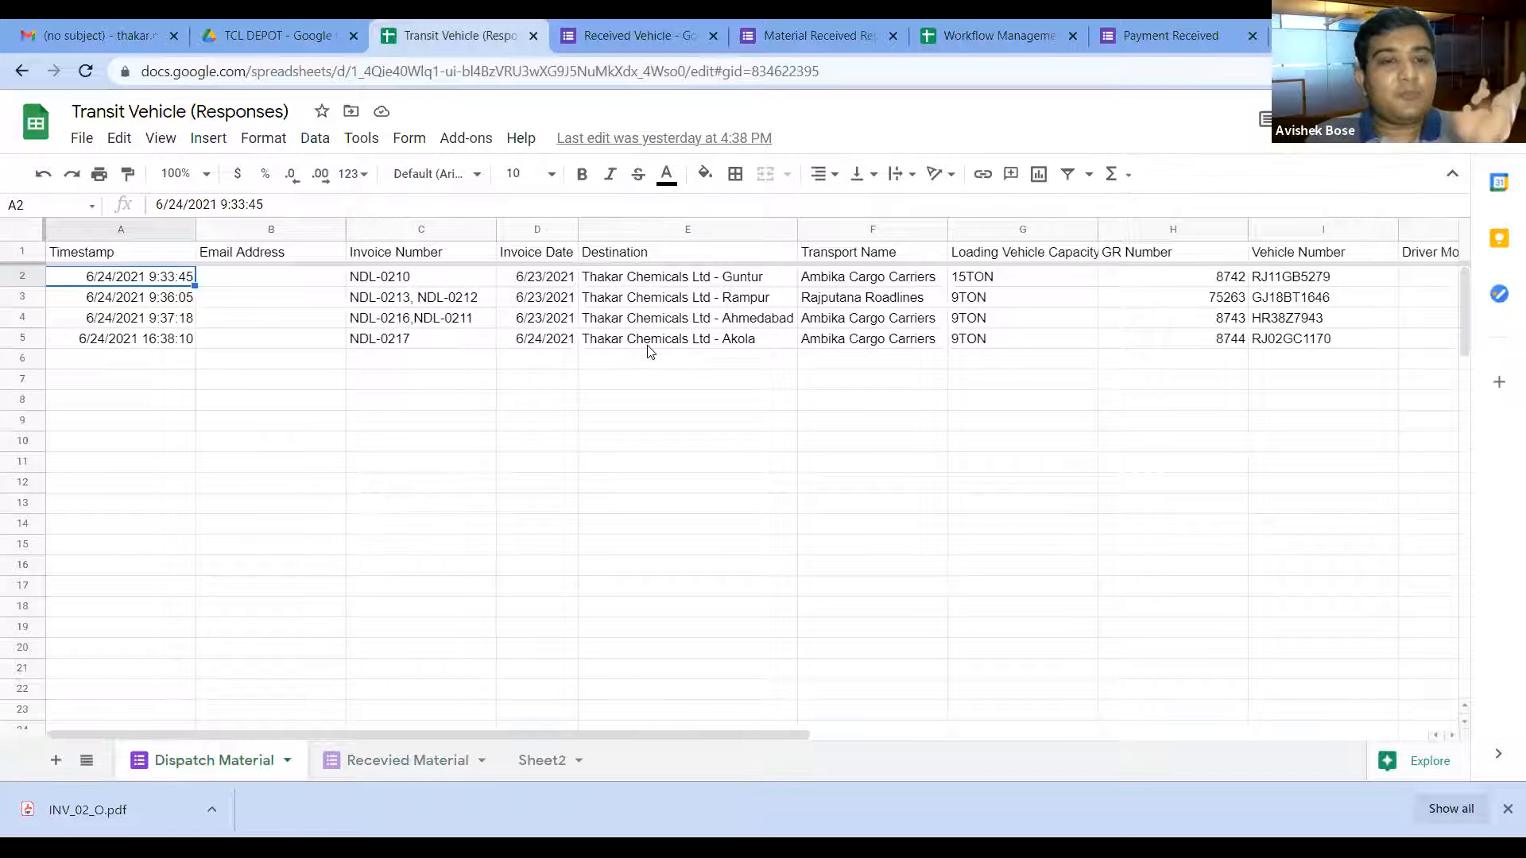
{"action": "left_click", "coordinate": [424, 258]}
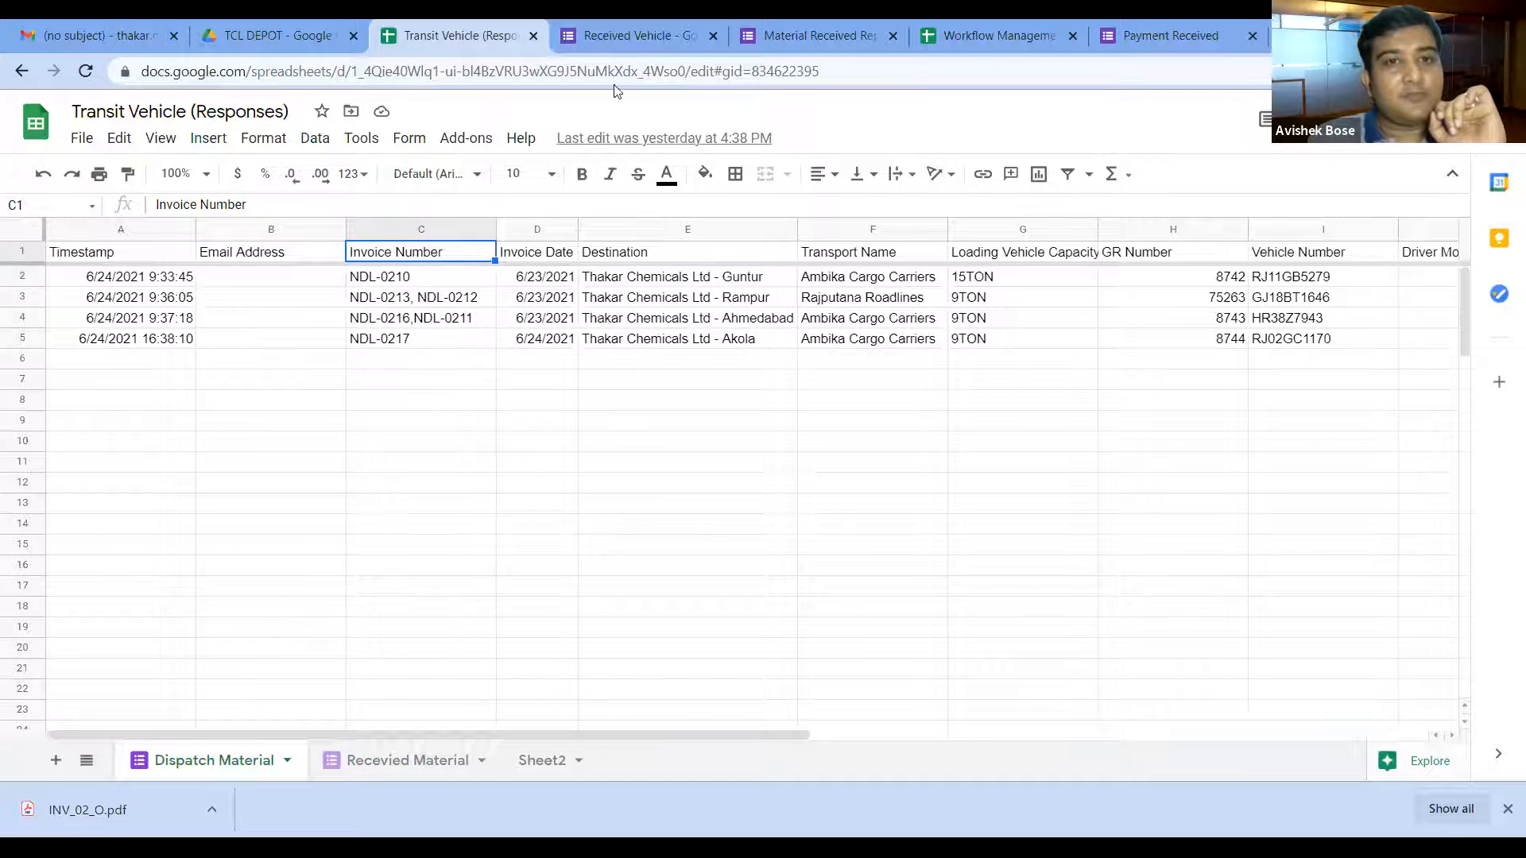
{"action": "left_click", "coordinate": [822, 36]}
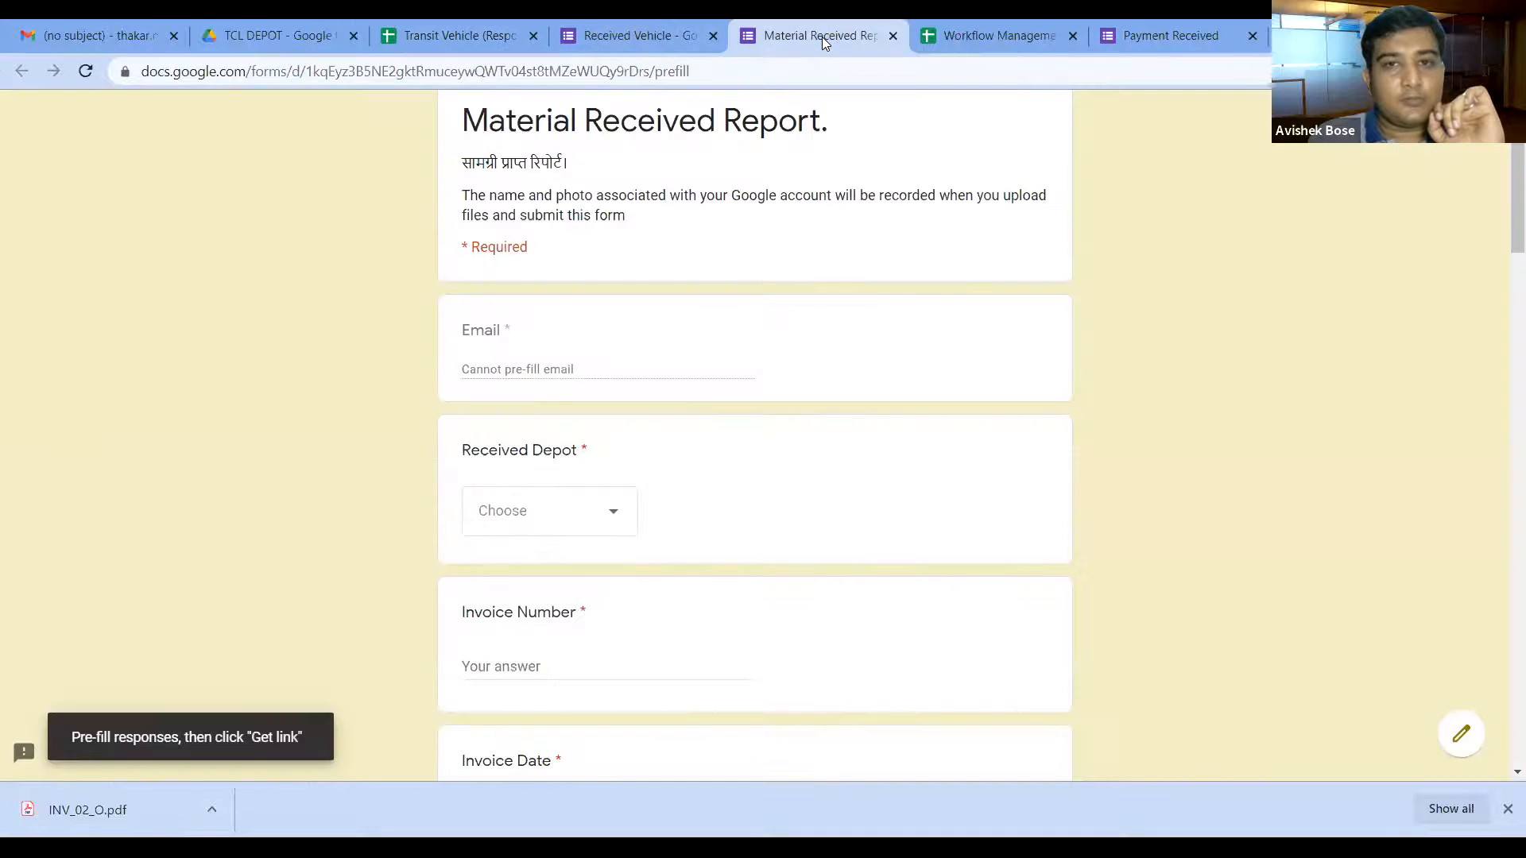
{"action": "scroll", "coordinate": [632, 528], "scroll_direction": "down", "scroll_amount": 3}
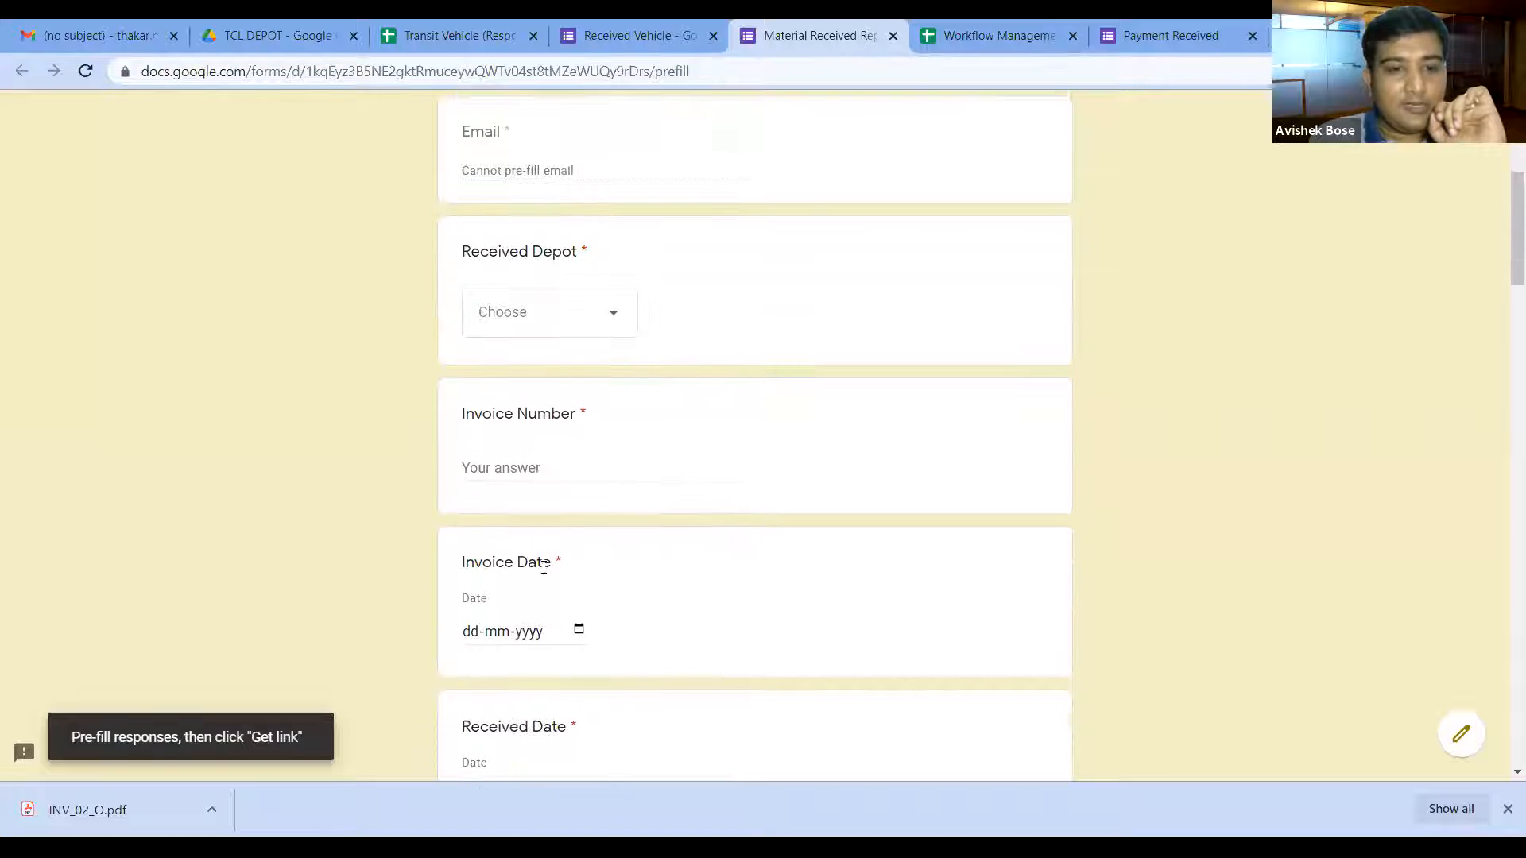
{"action": "left_click", "coordinate": [458, 34]}
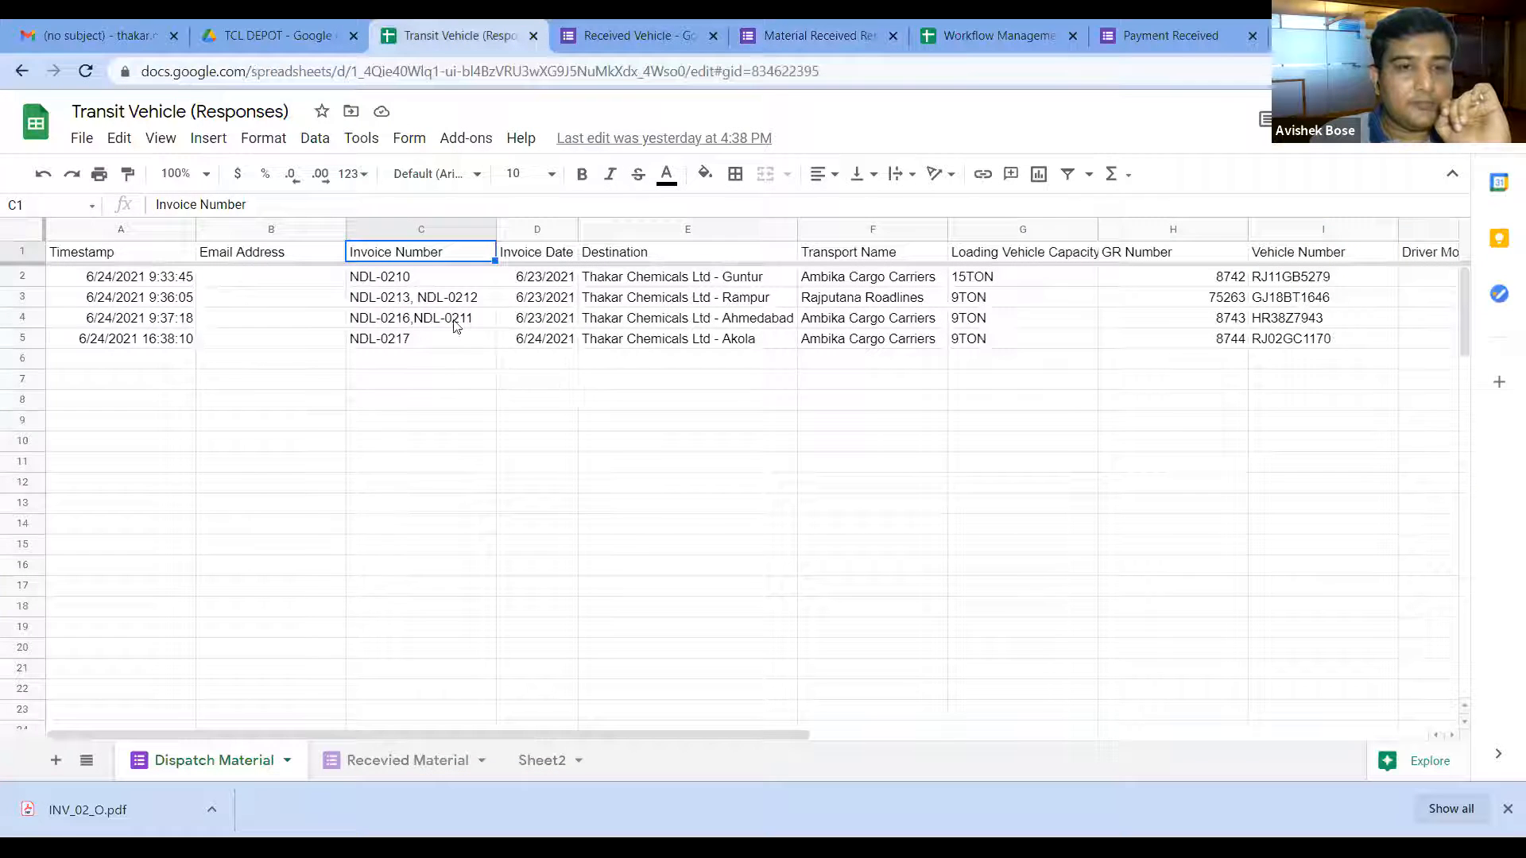
{"action": "left_click", "coordinate": [409, 280]}
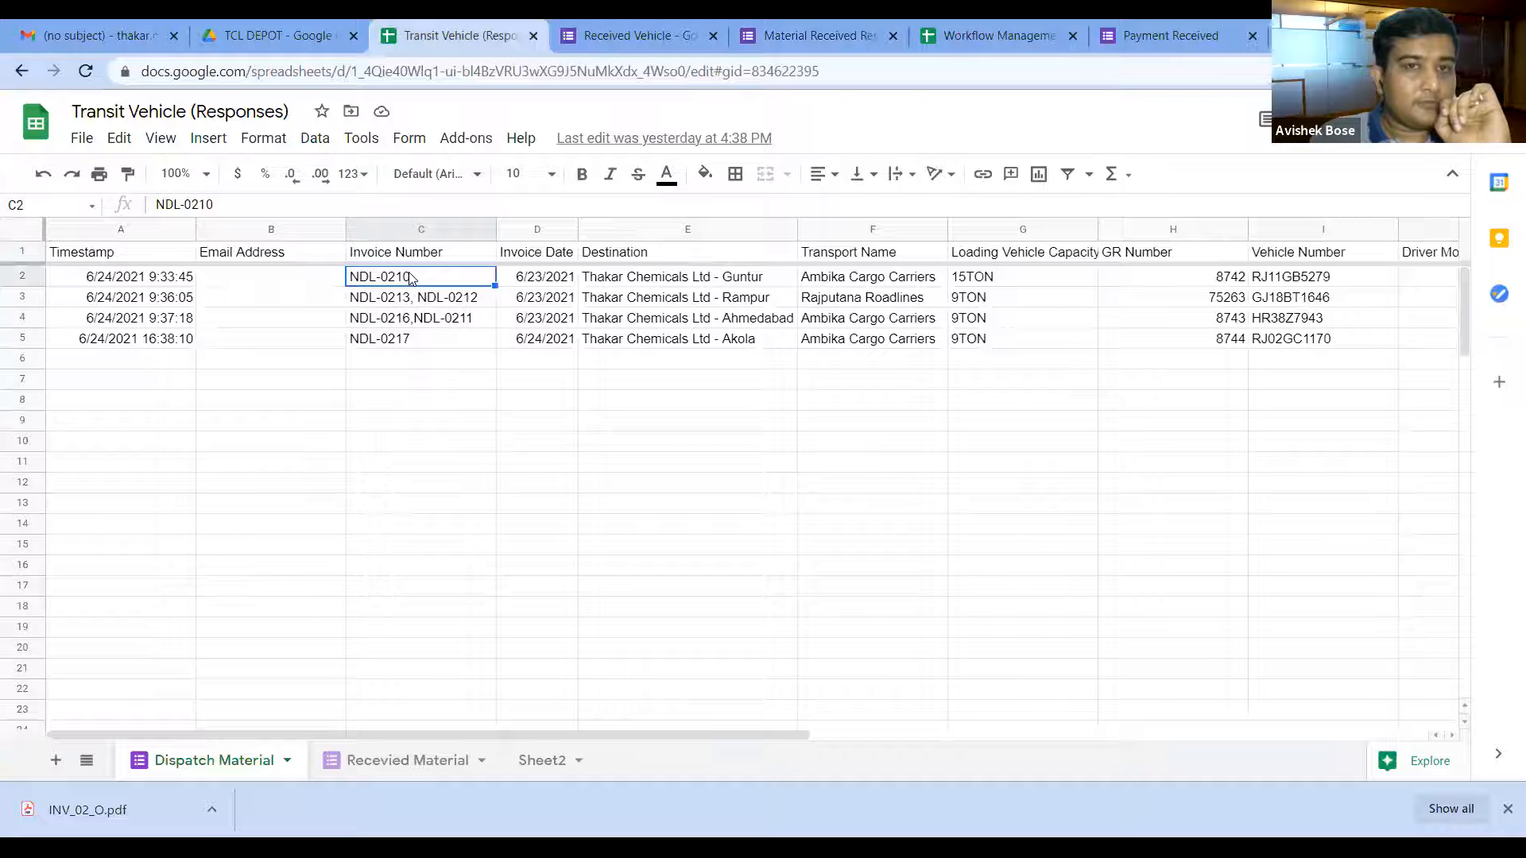
{"action": "left_click", "coordinate": [794, 35]}
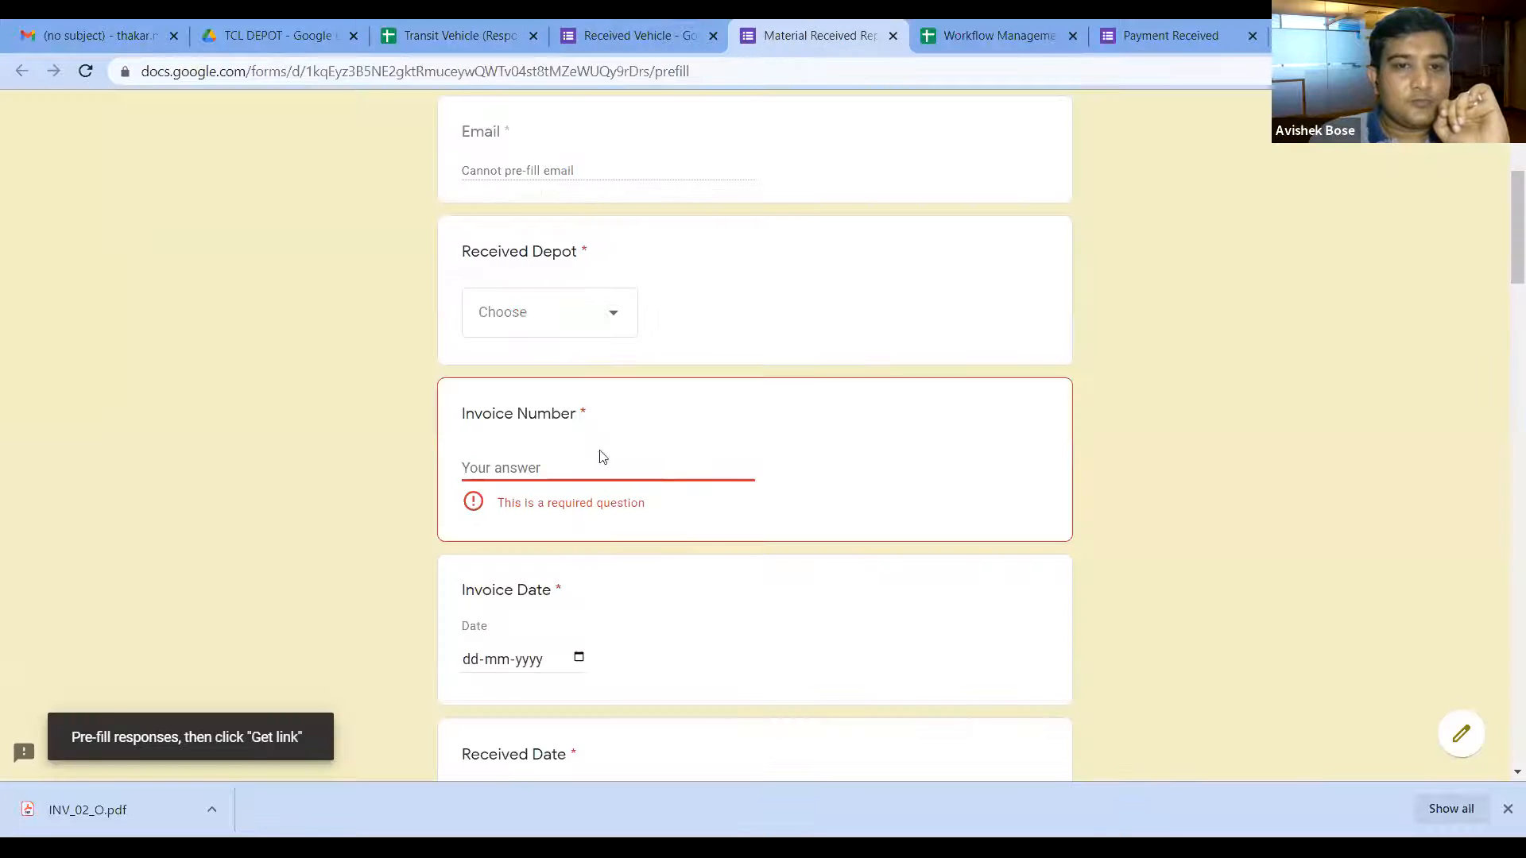
Step: Pre-fill Invoice Number C2, then check the first response row's invoice date in the sheet
{"action": "type", "text": "C2"}
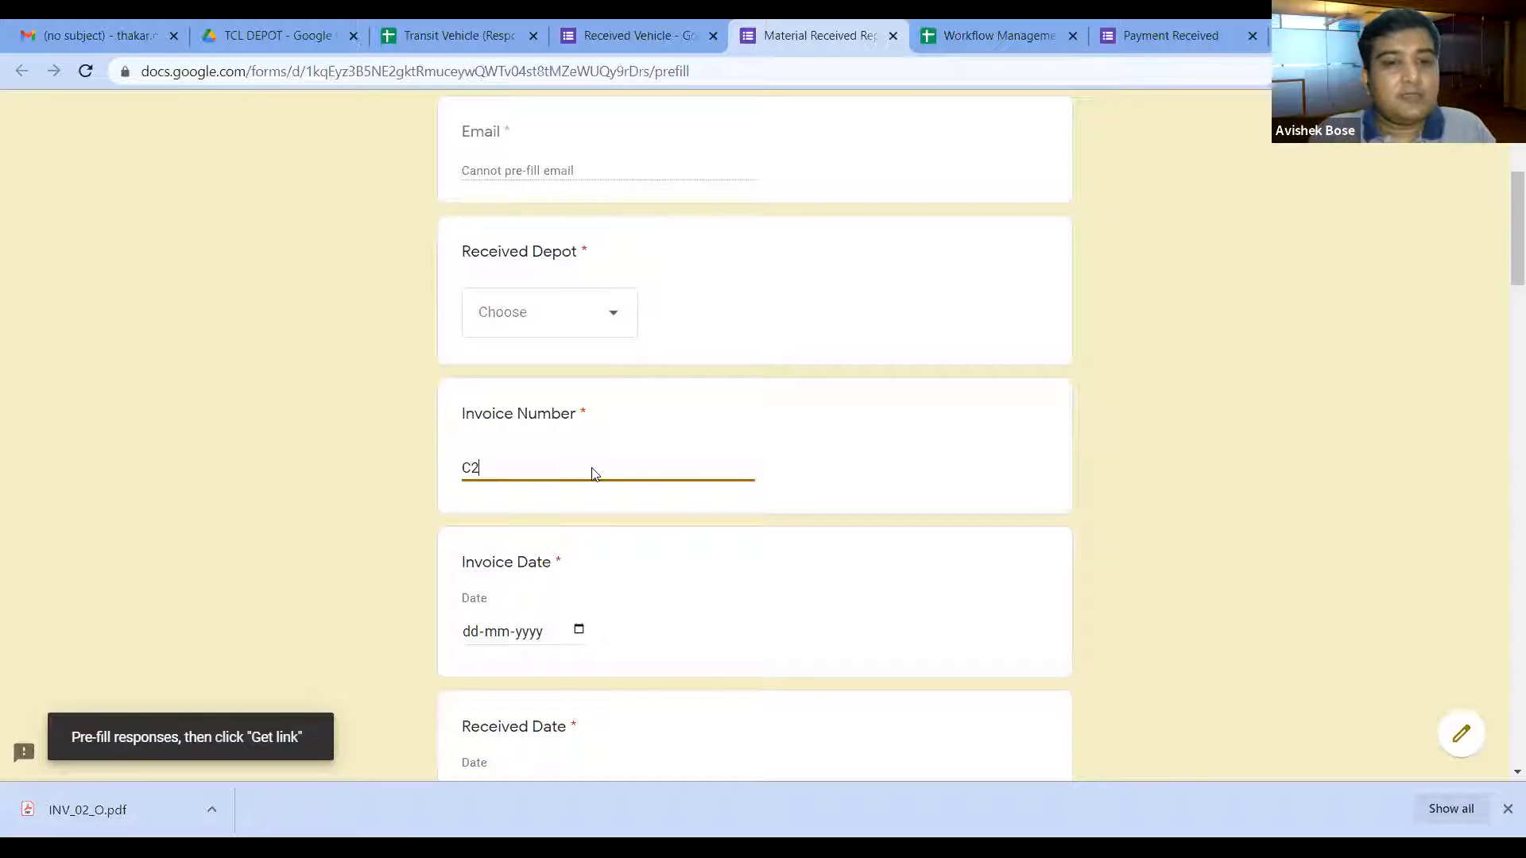
{"action": "scroll", "coordinate": [681, 521], "scroll_direction": "down", "scroll_amount": 1}
{"action": "left_click", "coordinate": [578, 535]}
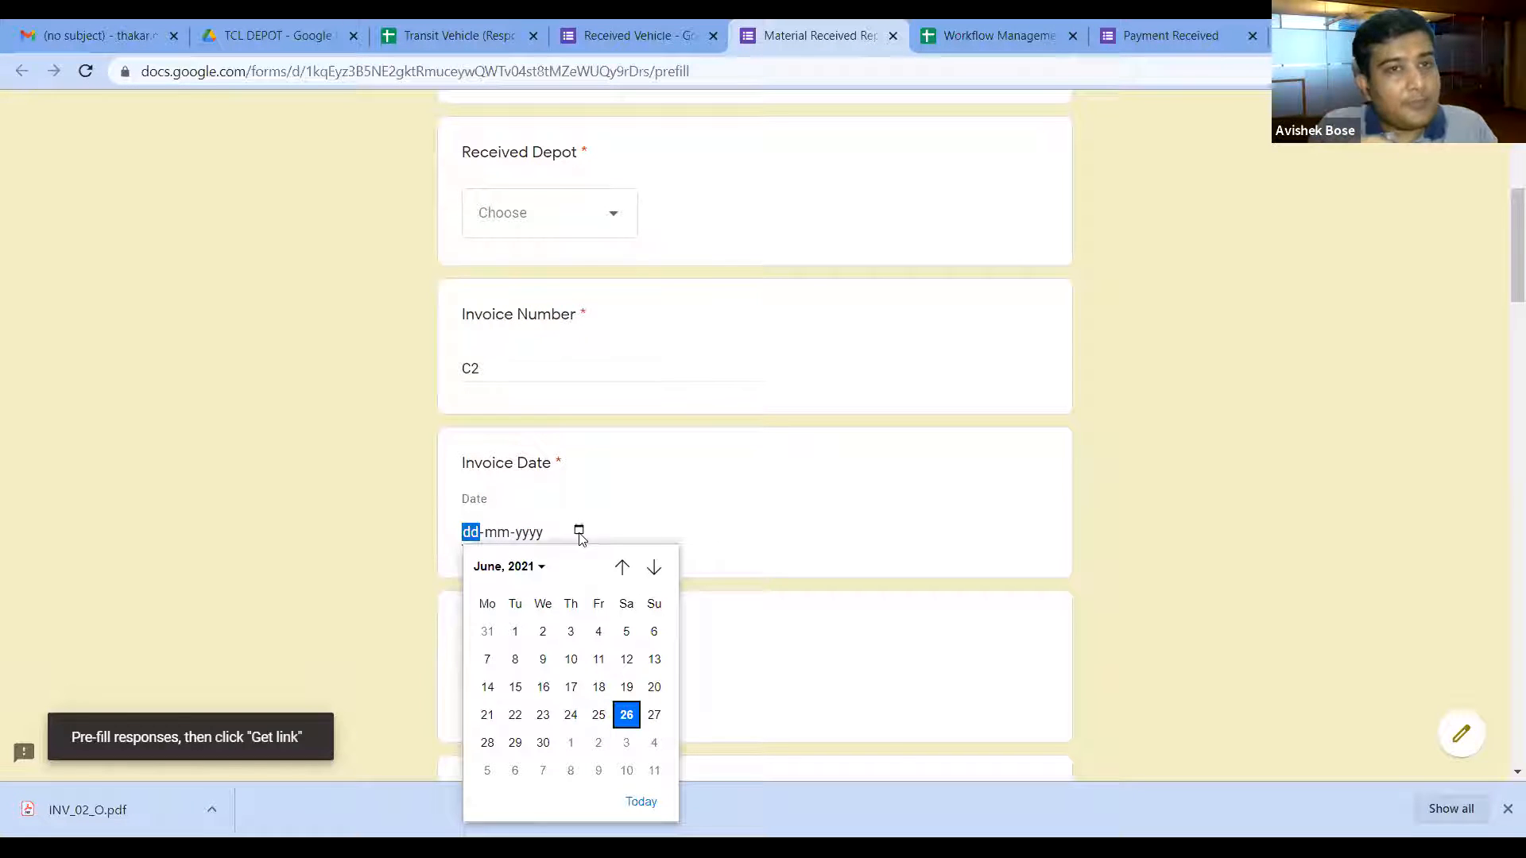
{"action": "left_click", "coordinate": [449, 40]}
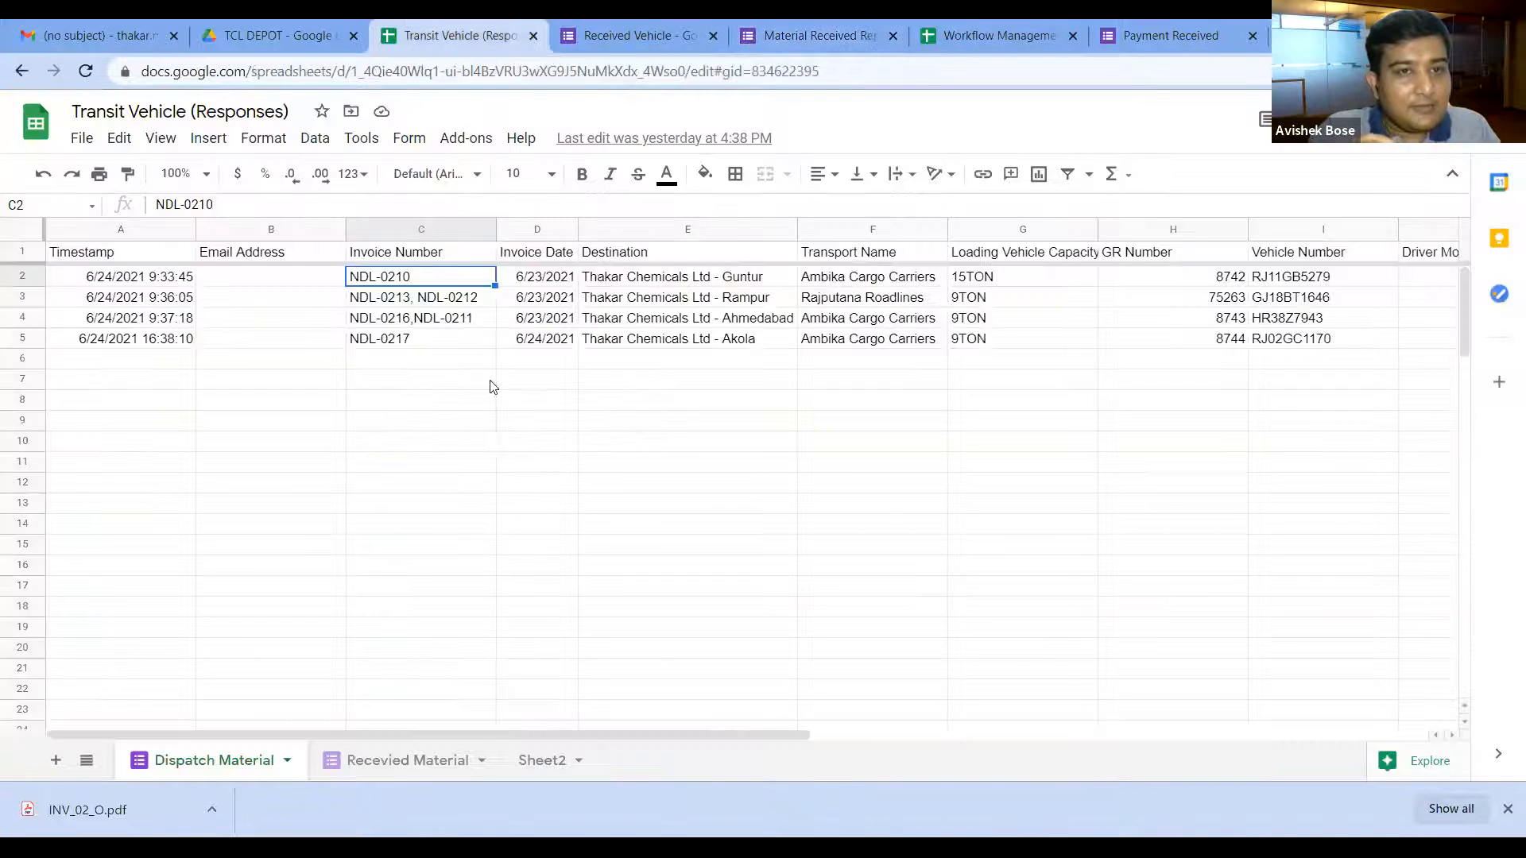
{"action": "left_click", "coordinate": [546, 284]}
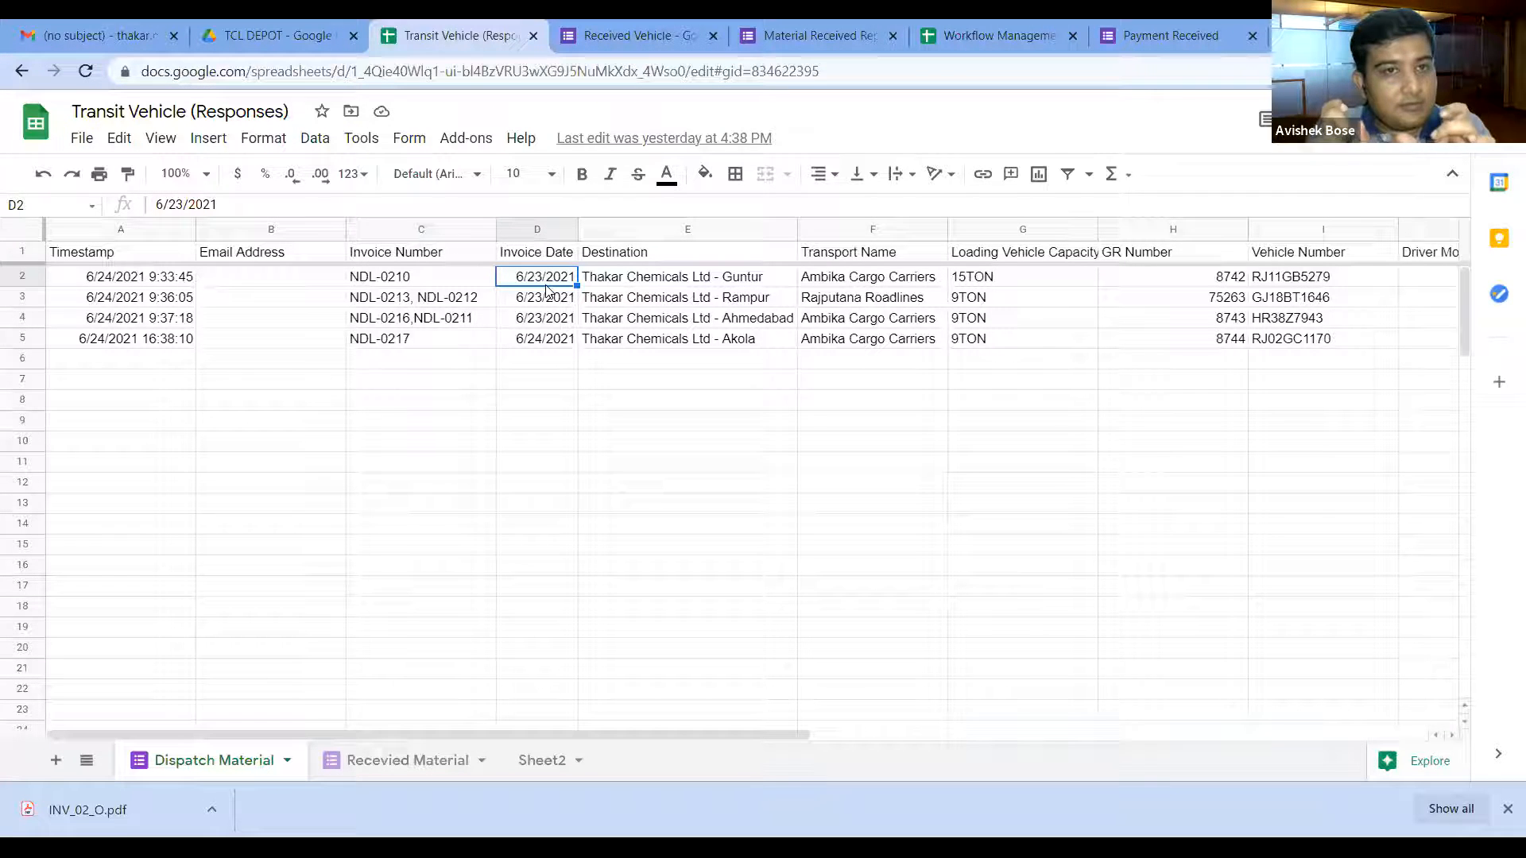
Step: Set the pre-filled Invoice Date to 27 June 2021 and cross-check the first row's destination and transport name
{"action": "left_click", "coordinate": [766, 27]}
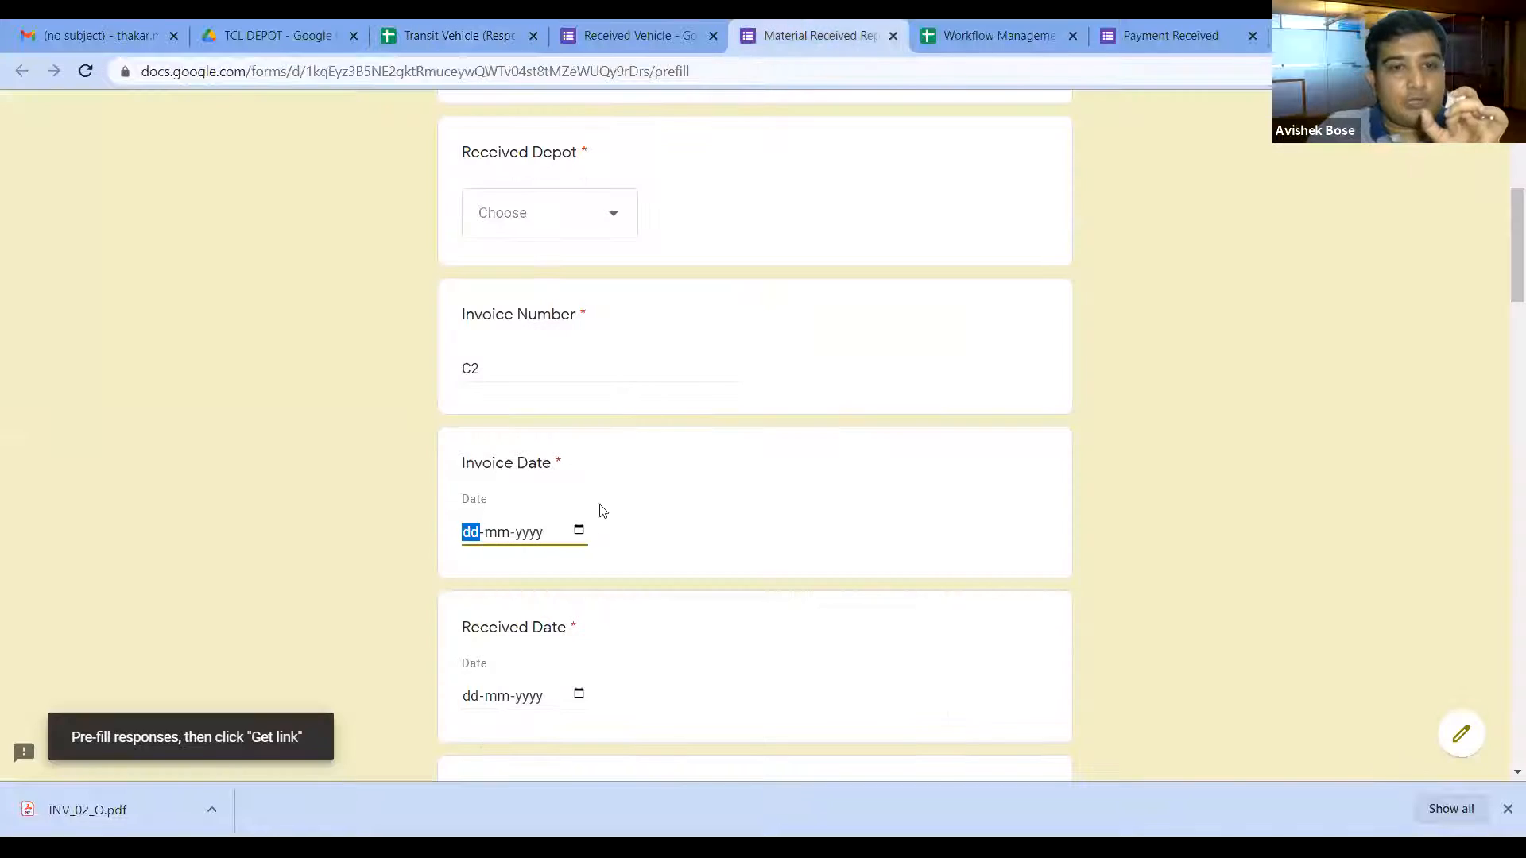
{"action": "left_click", "coordinate": [579, 530]}
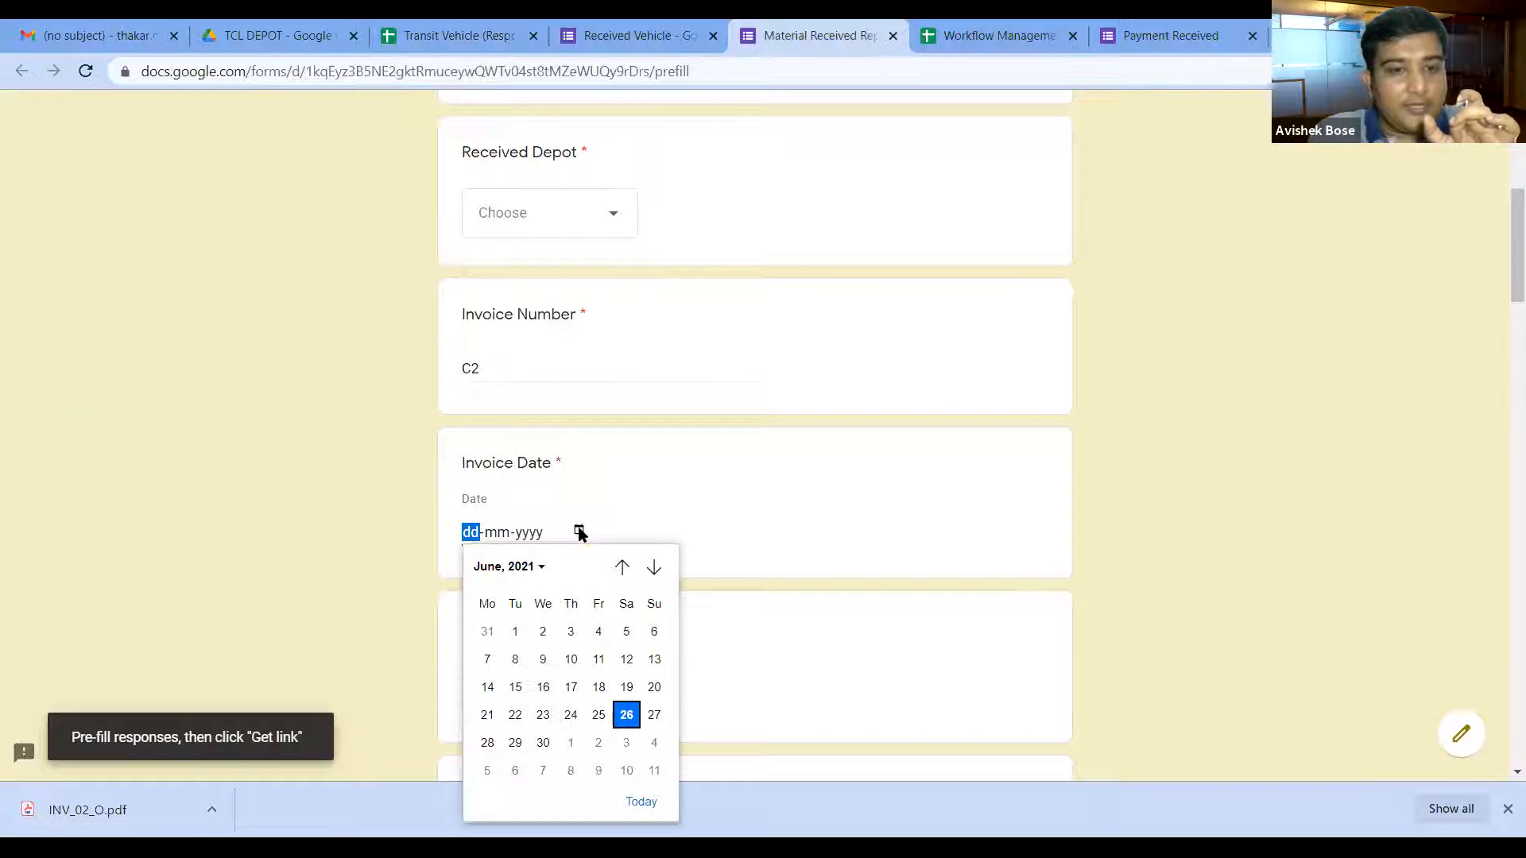
{"action": "left_click", "coordinate": [654, 714]}
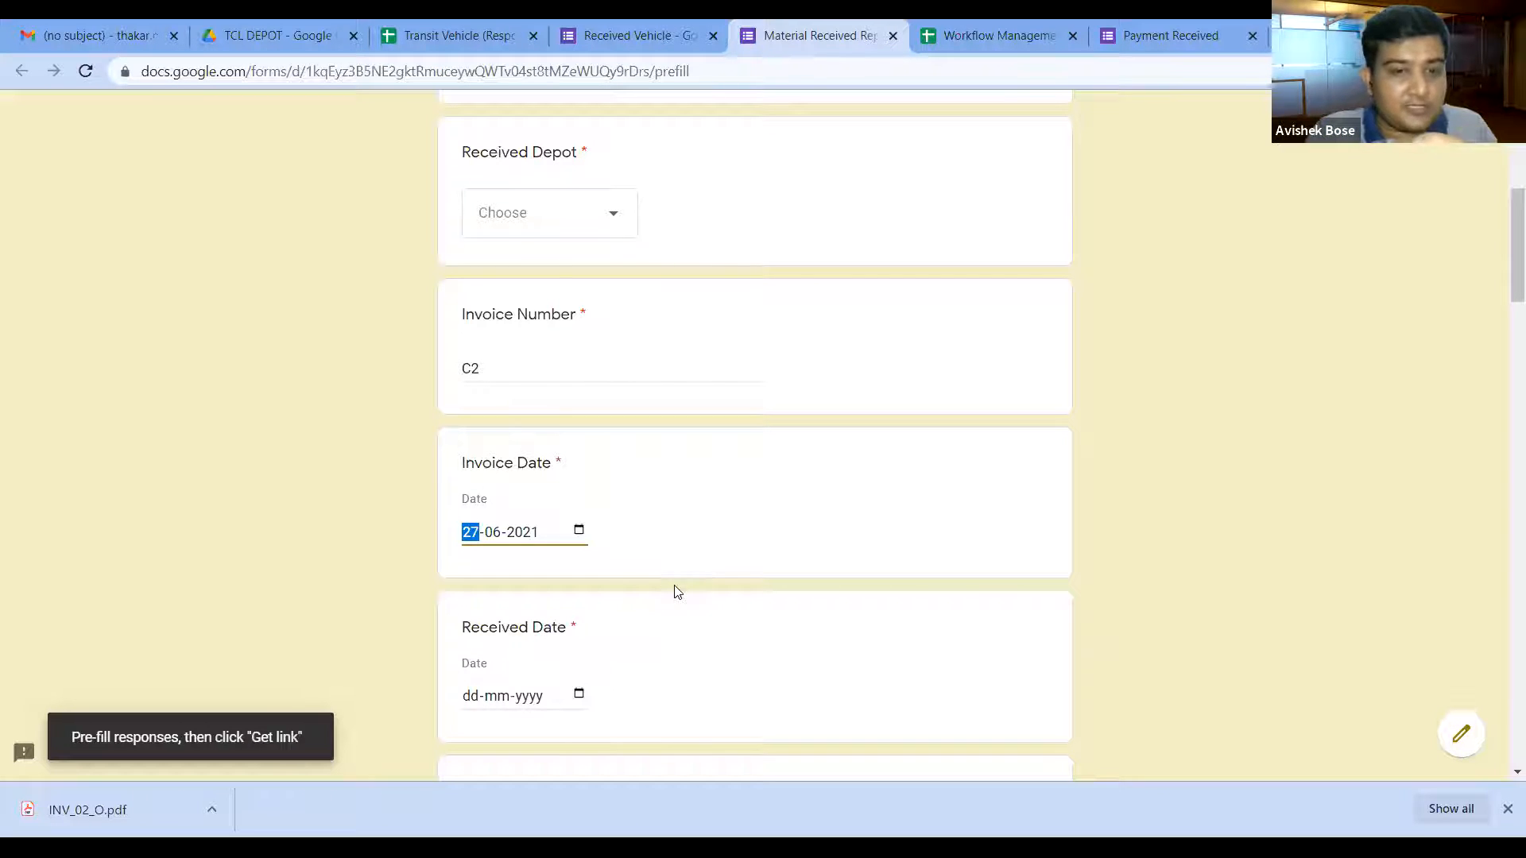
{"action": "left_click", "coordinate": [451, 36]}
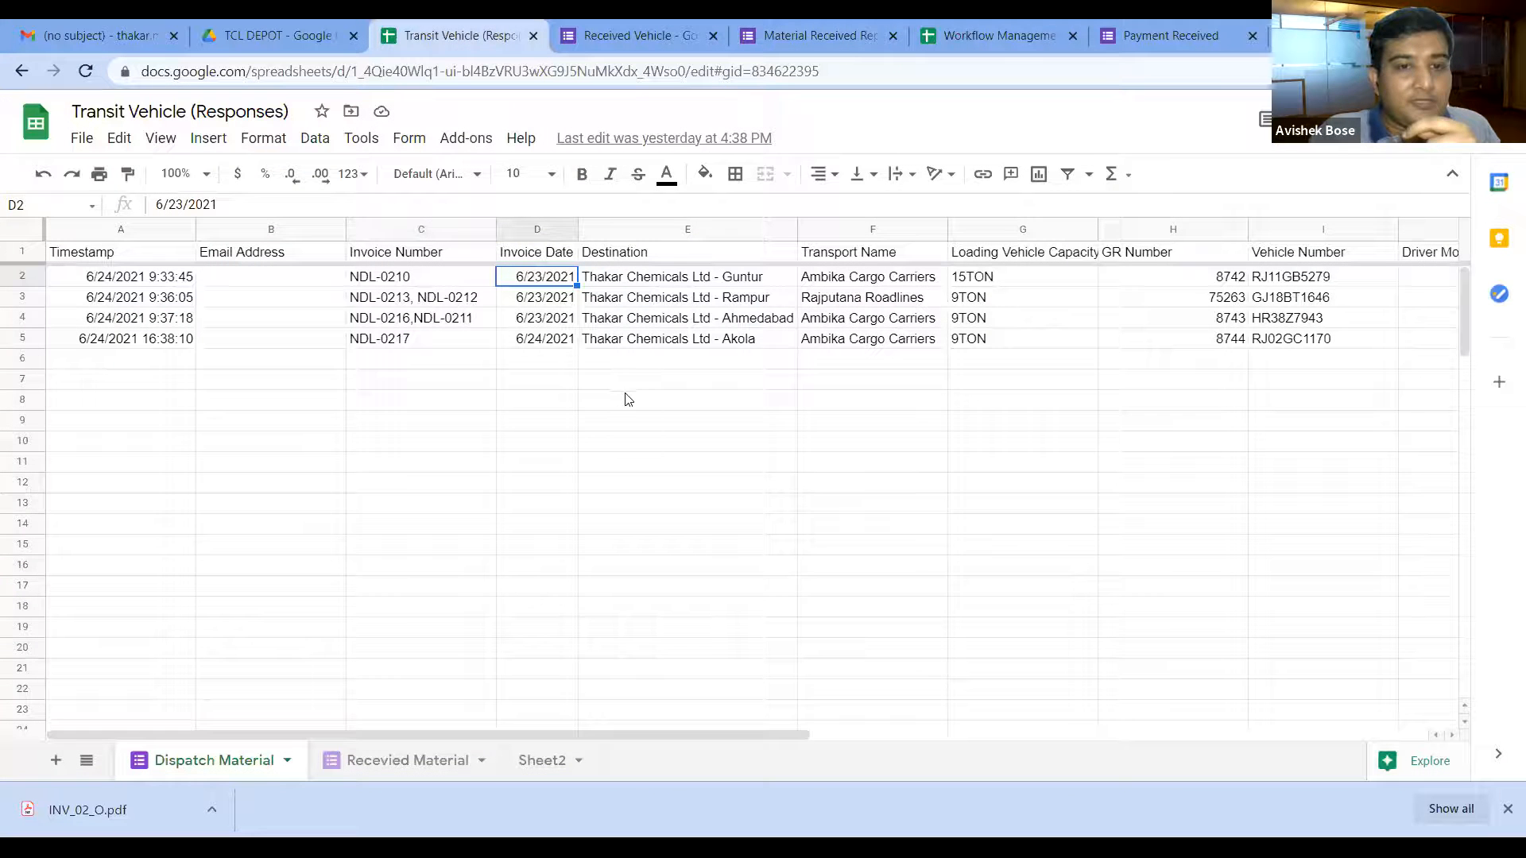
{"action": "left_click", "coordinate": [710, 284]}
{"action": "left_click", "coordinate": [857, 287]}
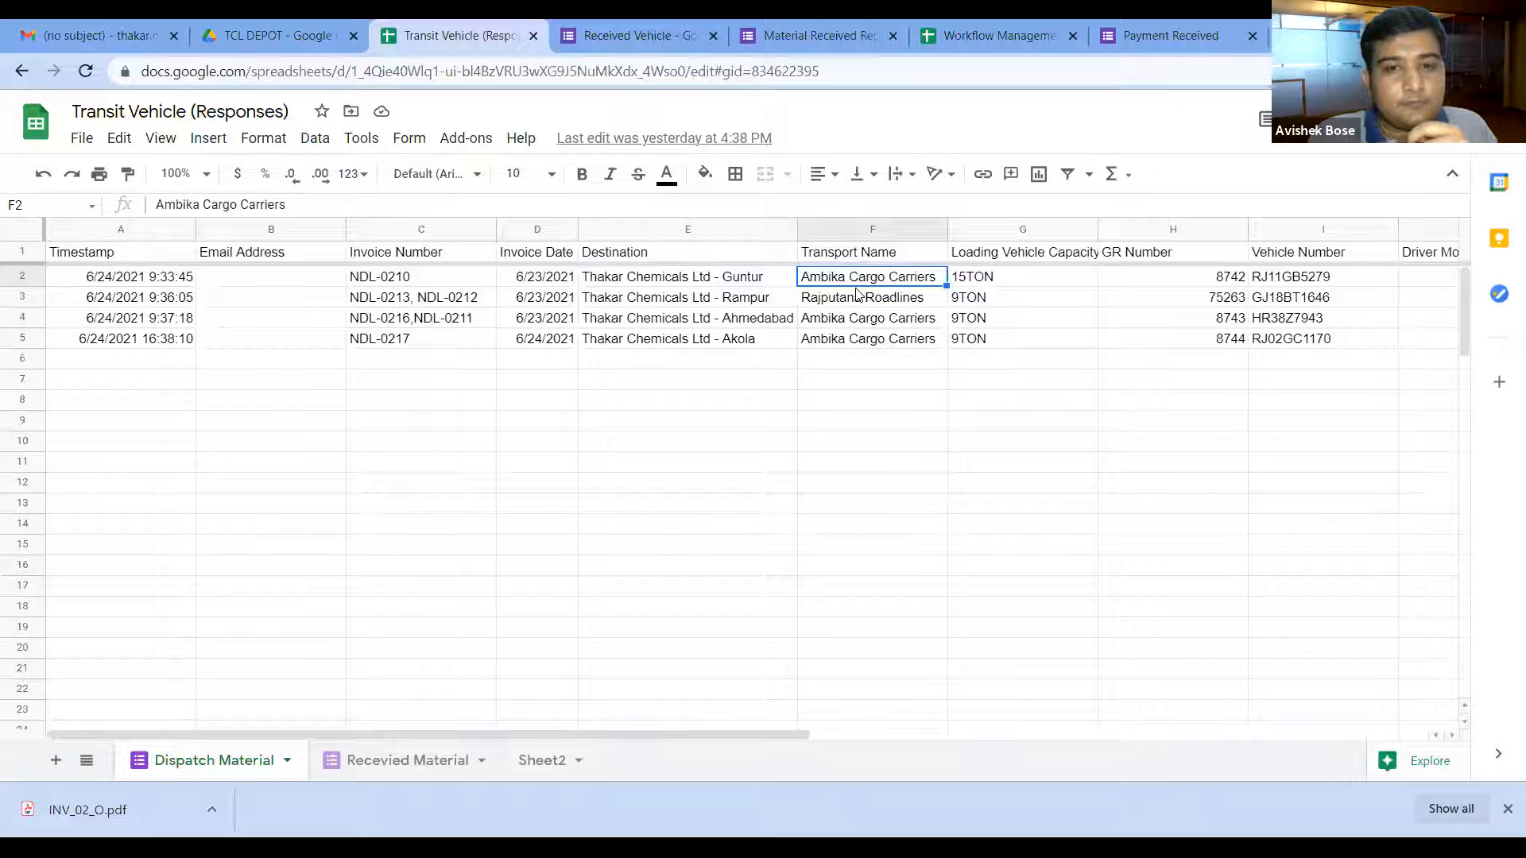
{"action": "left_click", "coordinate": [798, 27]}
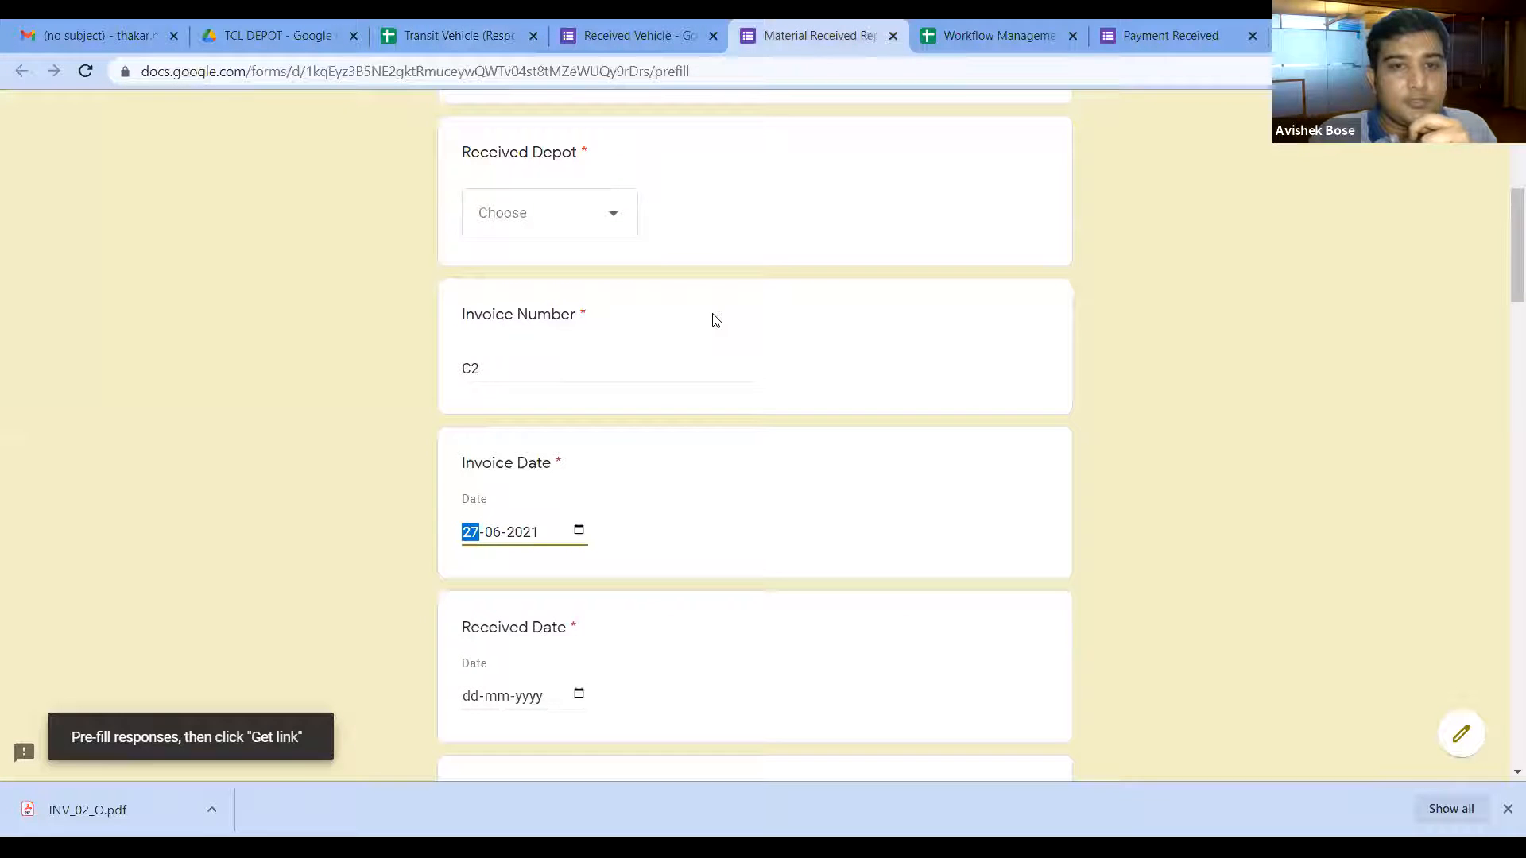
Step: Check row 5's Akola destination in the sheet, then pre-fill Dispatch From as Thakar Chemicals Ltd - Ahmedabad
{"action": "scroll", "coordinate": [630, 517], "scroll_direction": "down", "scroll_amount": 5}
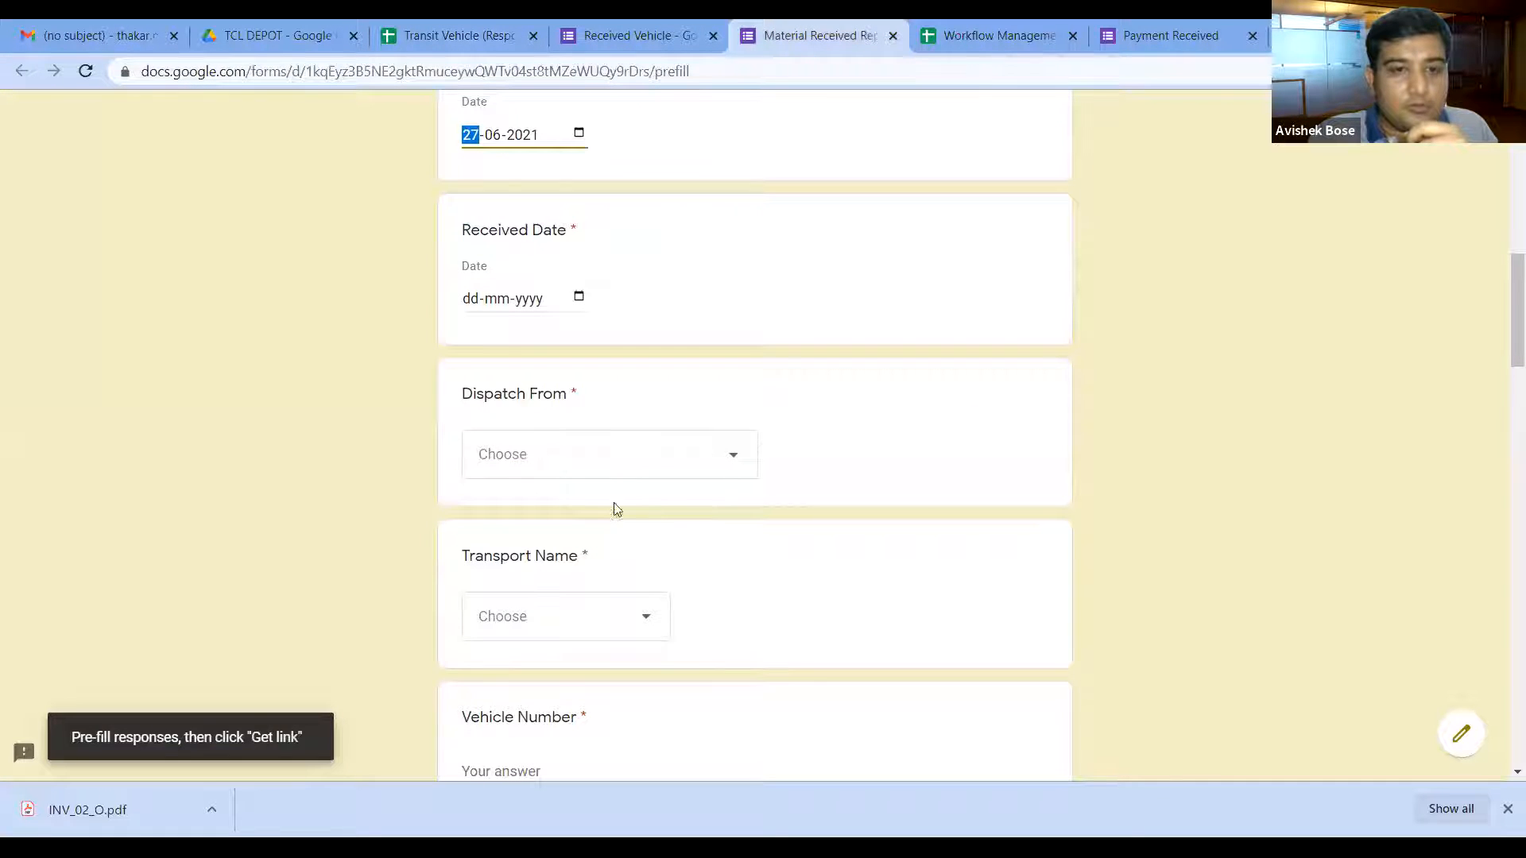
{"action": "left_click", "coordinate": [433, 29]}
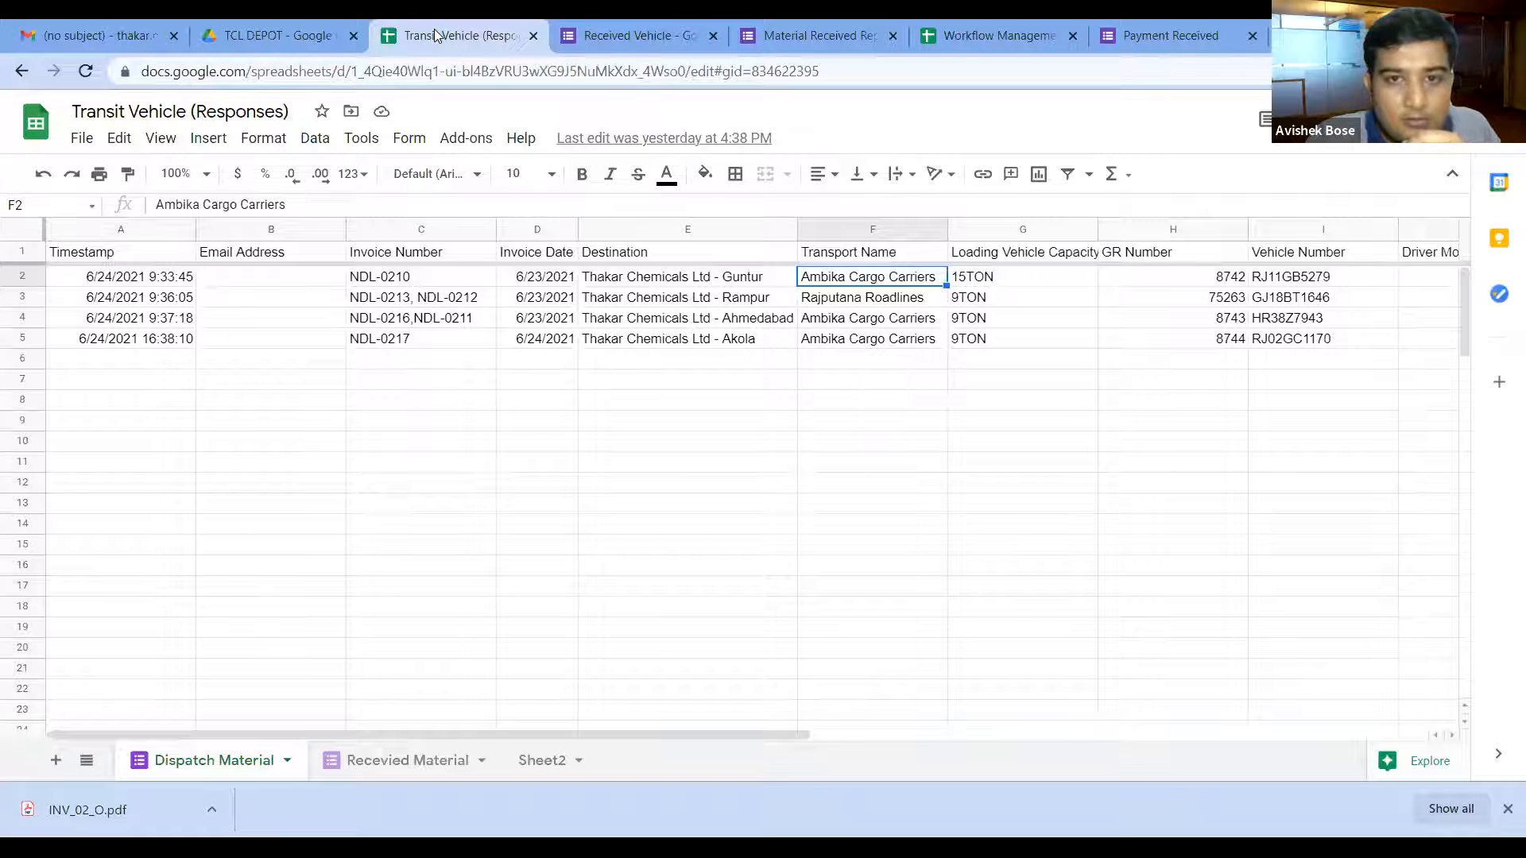
{"action": "left_click", "coordinate": [844, 40]}
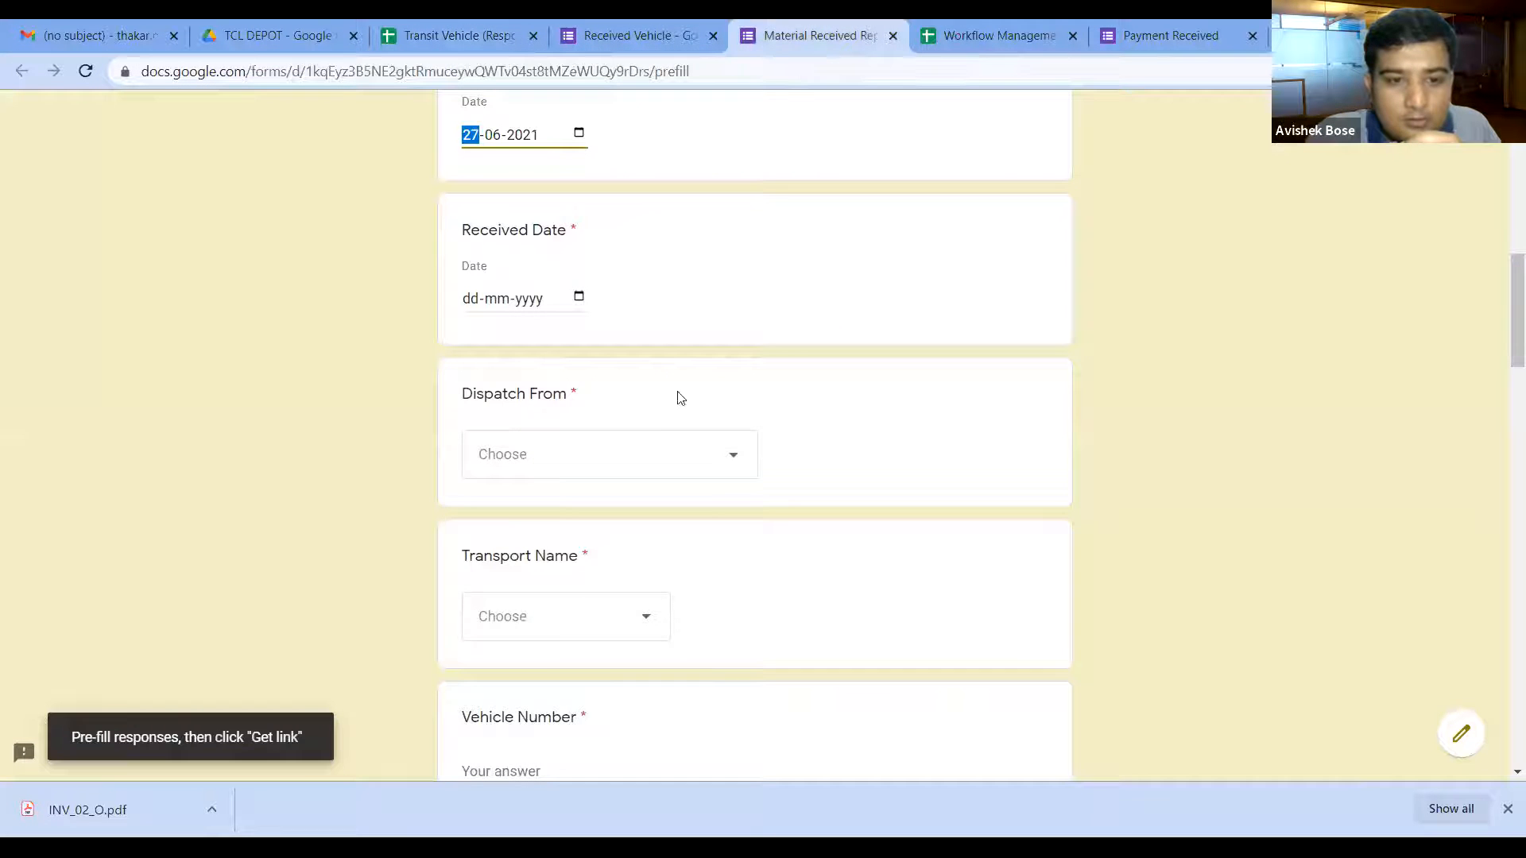
{"action": "scroll", "coordinate": [671, 447], "scroll_direction": "down", "scroll_amount": 3}
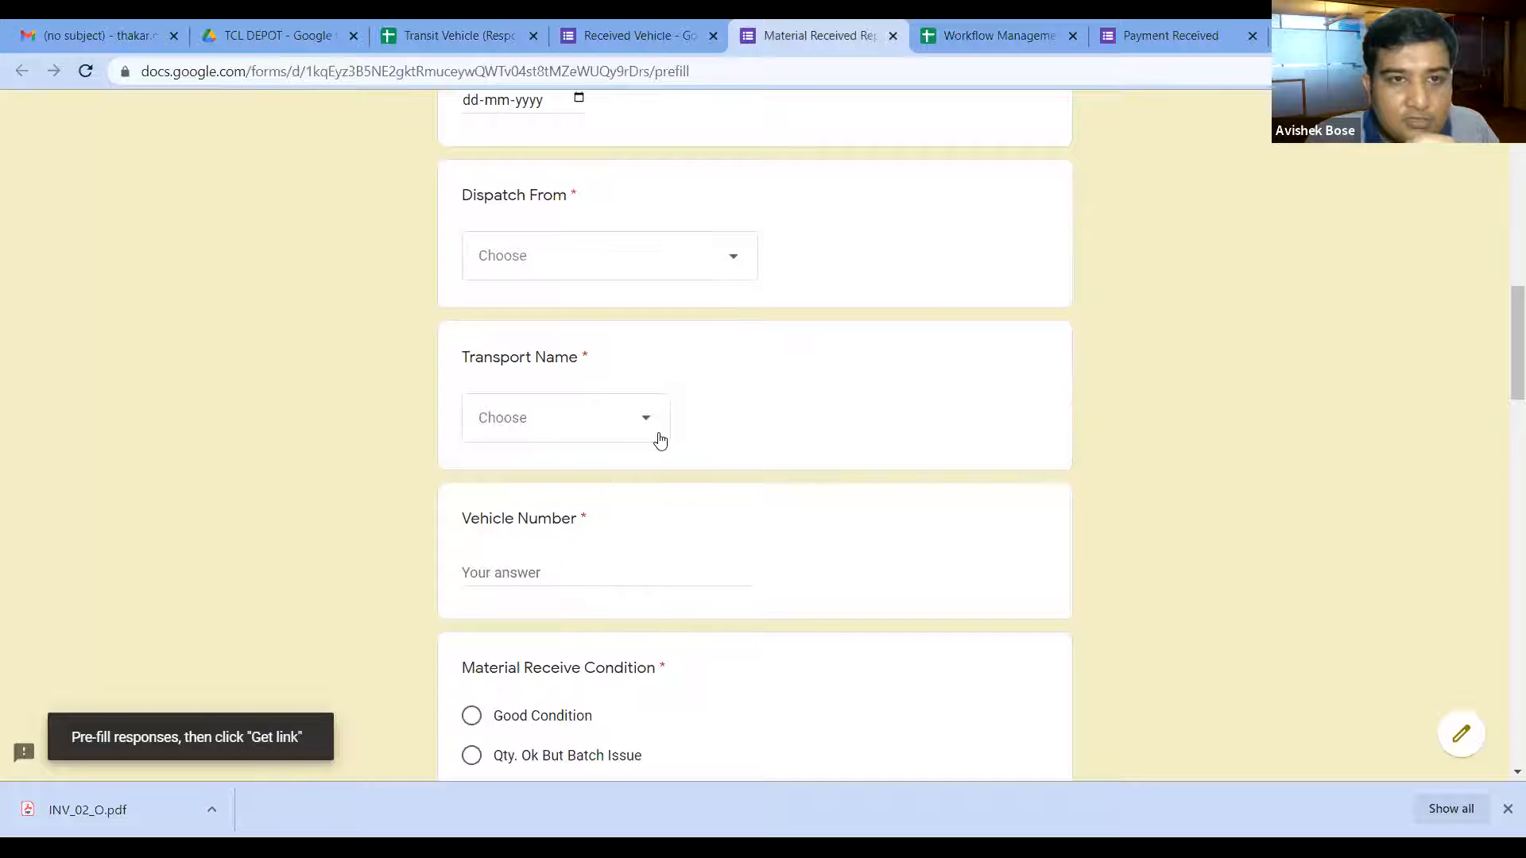
{"action": "scroll", "coordinate": [660, 440], "scroll_direction": "up", "scroll_amount": 1}
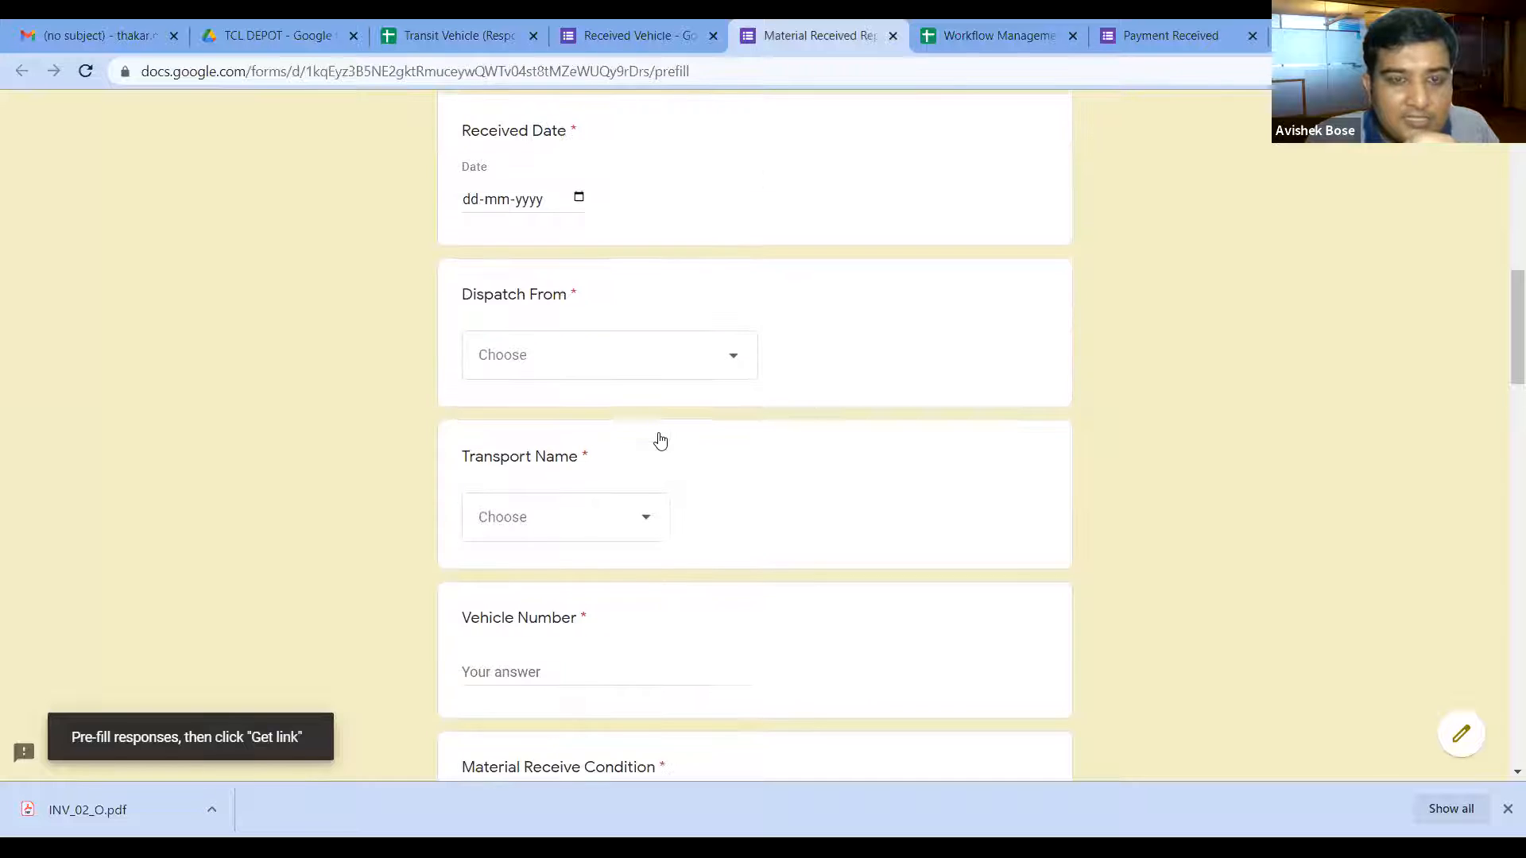
{"action": "left_click", "coordinate": [734, 360]}
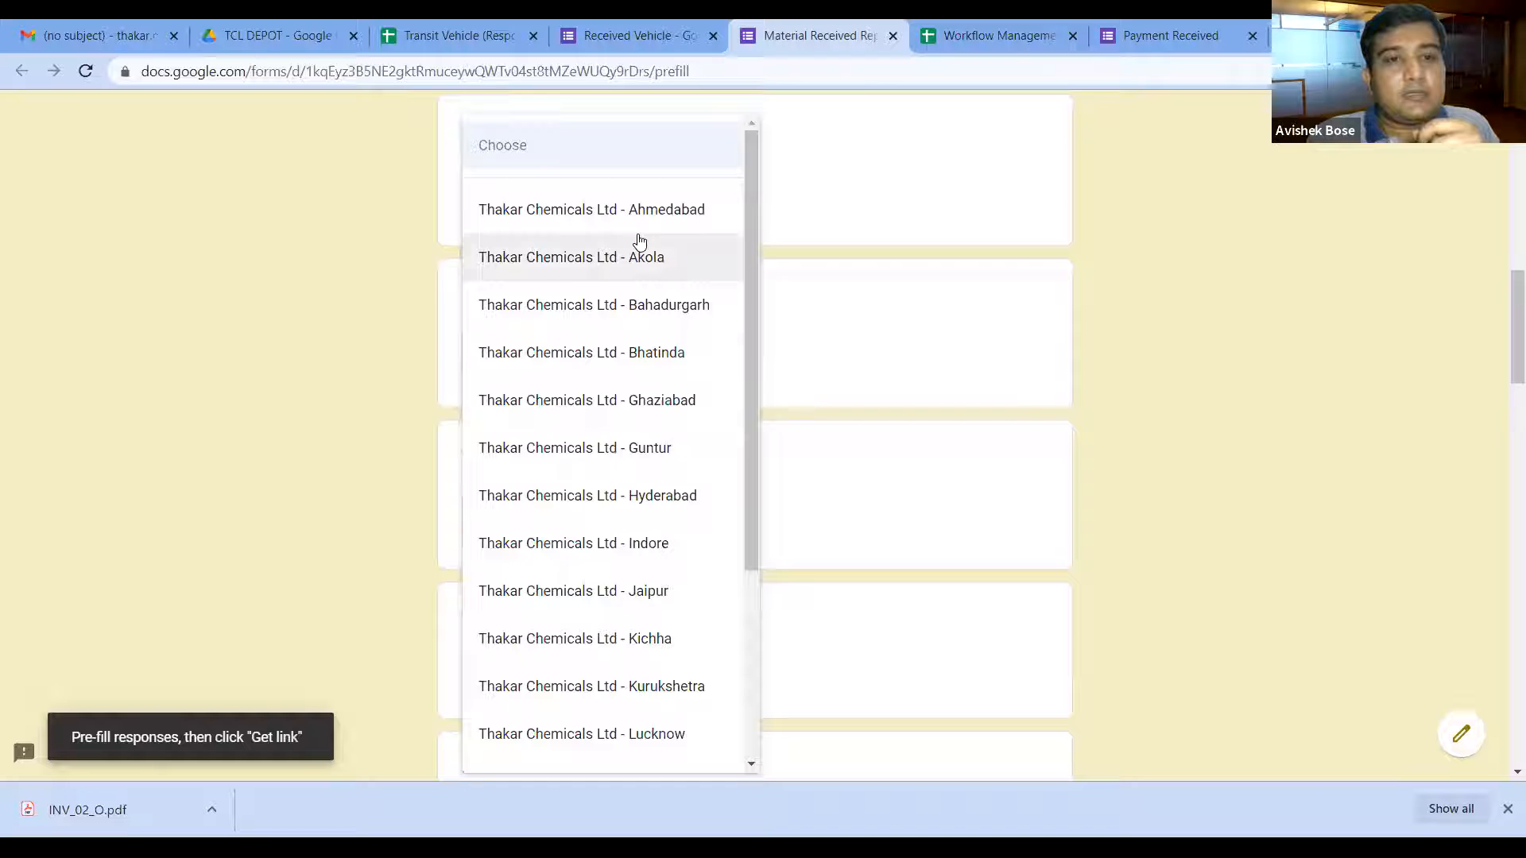
{"action": "left_click", "coordinate": [450, 36]}
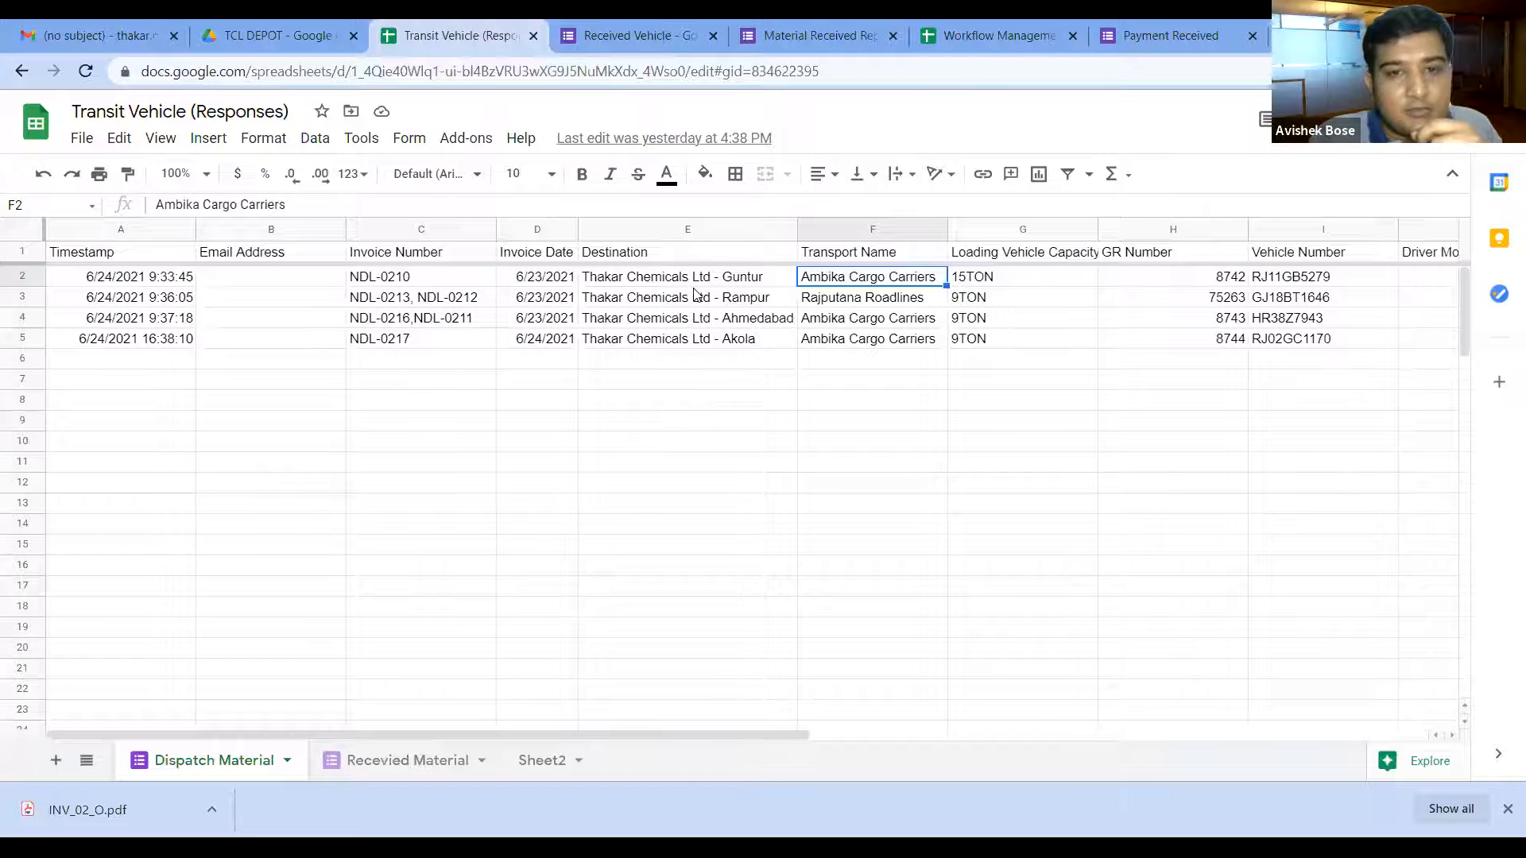
{"action": "key", "text": "Left"}
{"action": "left_click", "coordinate": [696, 338]}
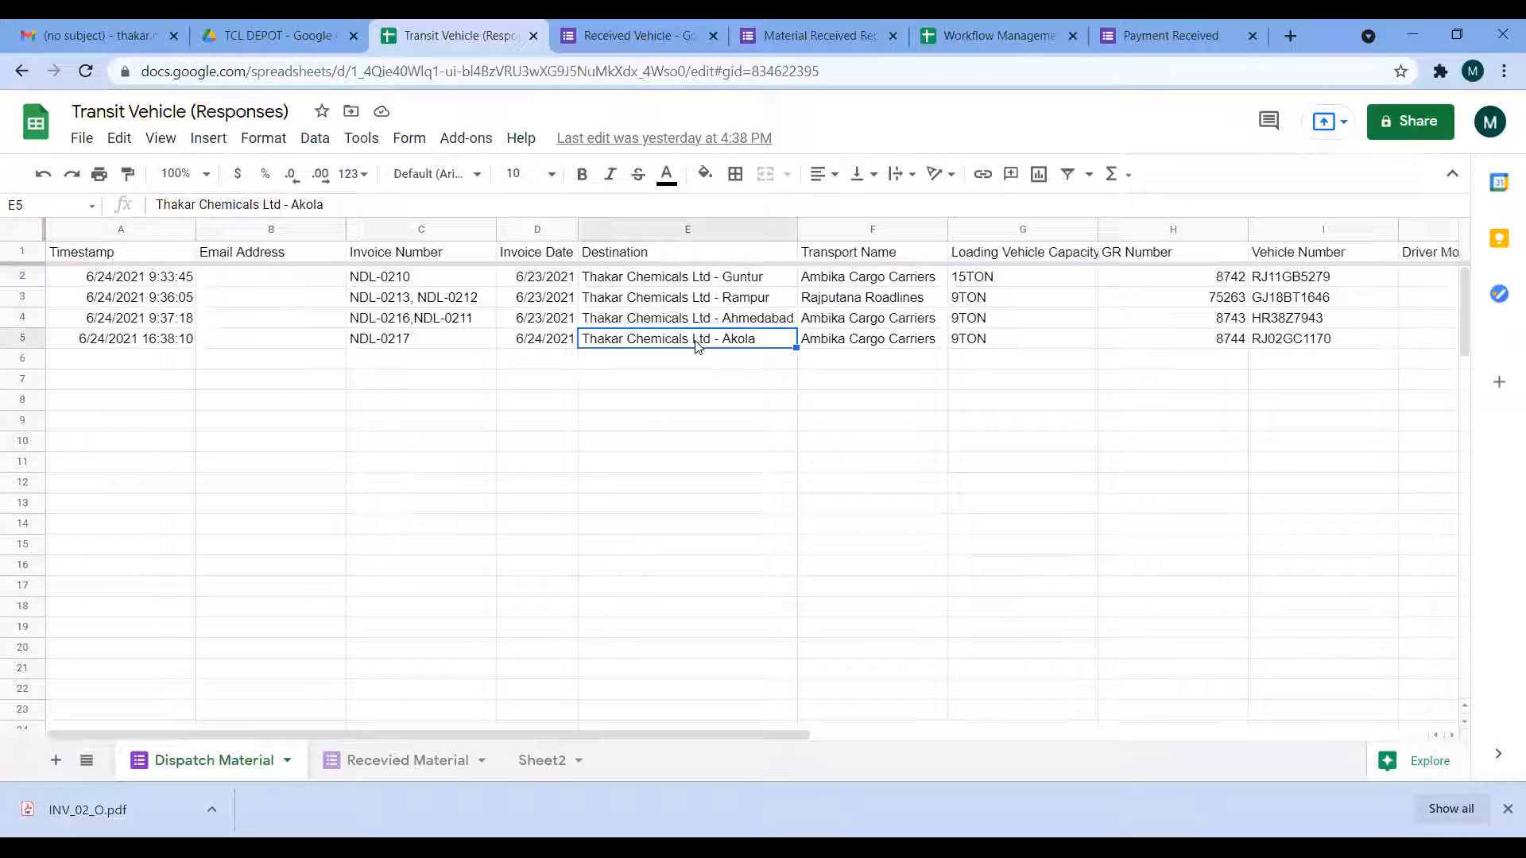
{"action": "left_click", "coordinate": [809, 35]}
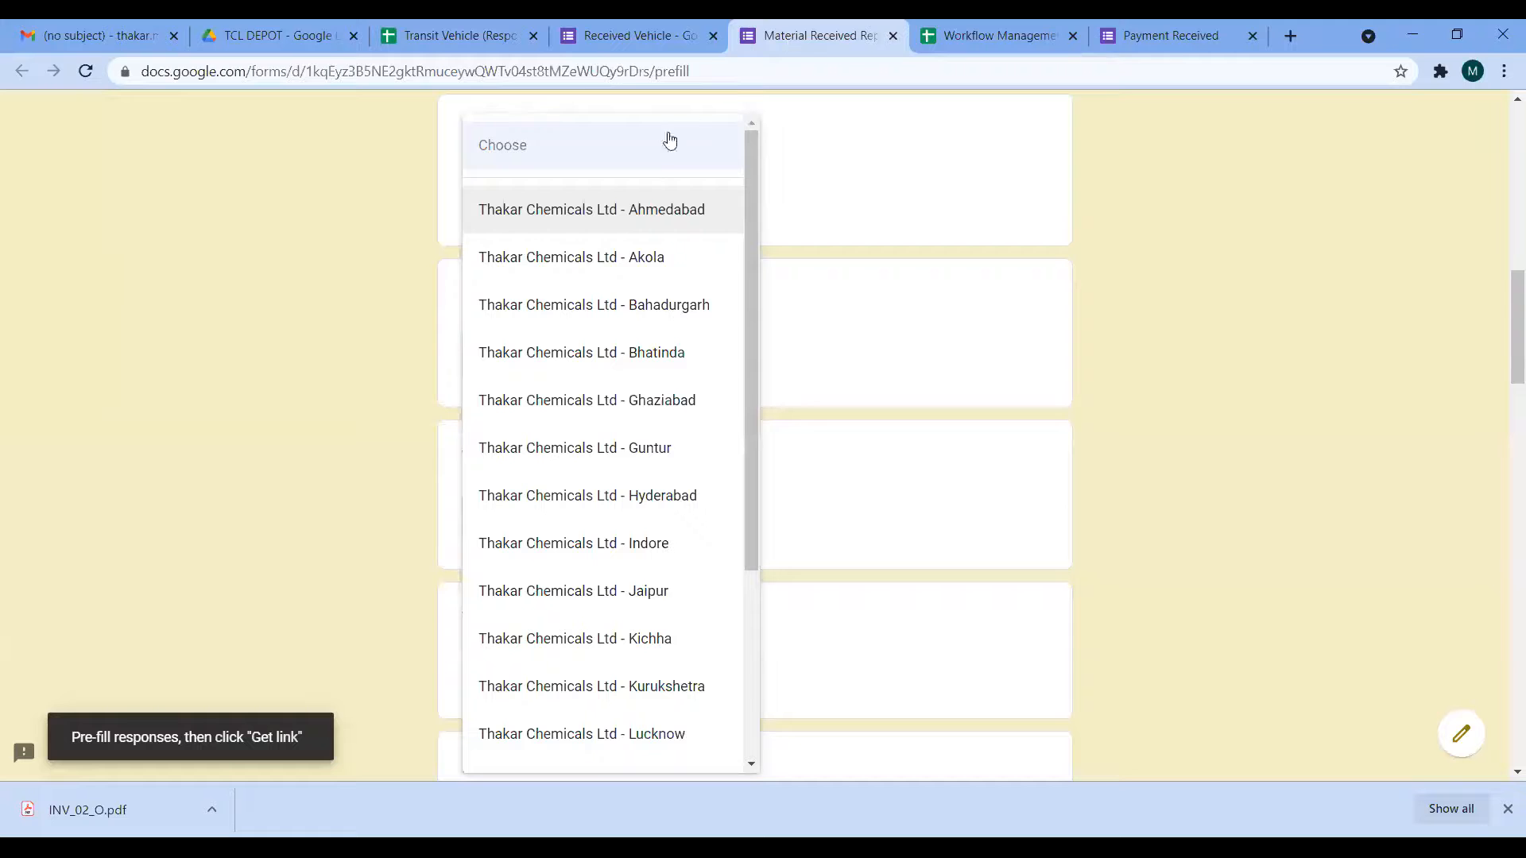
{"action": "left_click", "coordinate": [657, 213]}
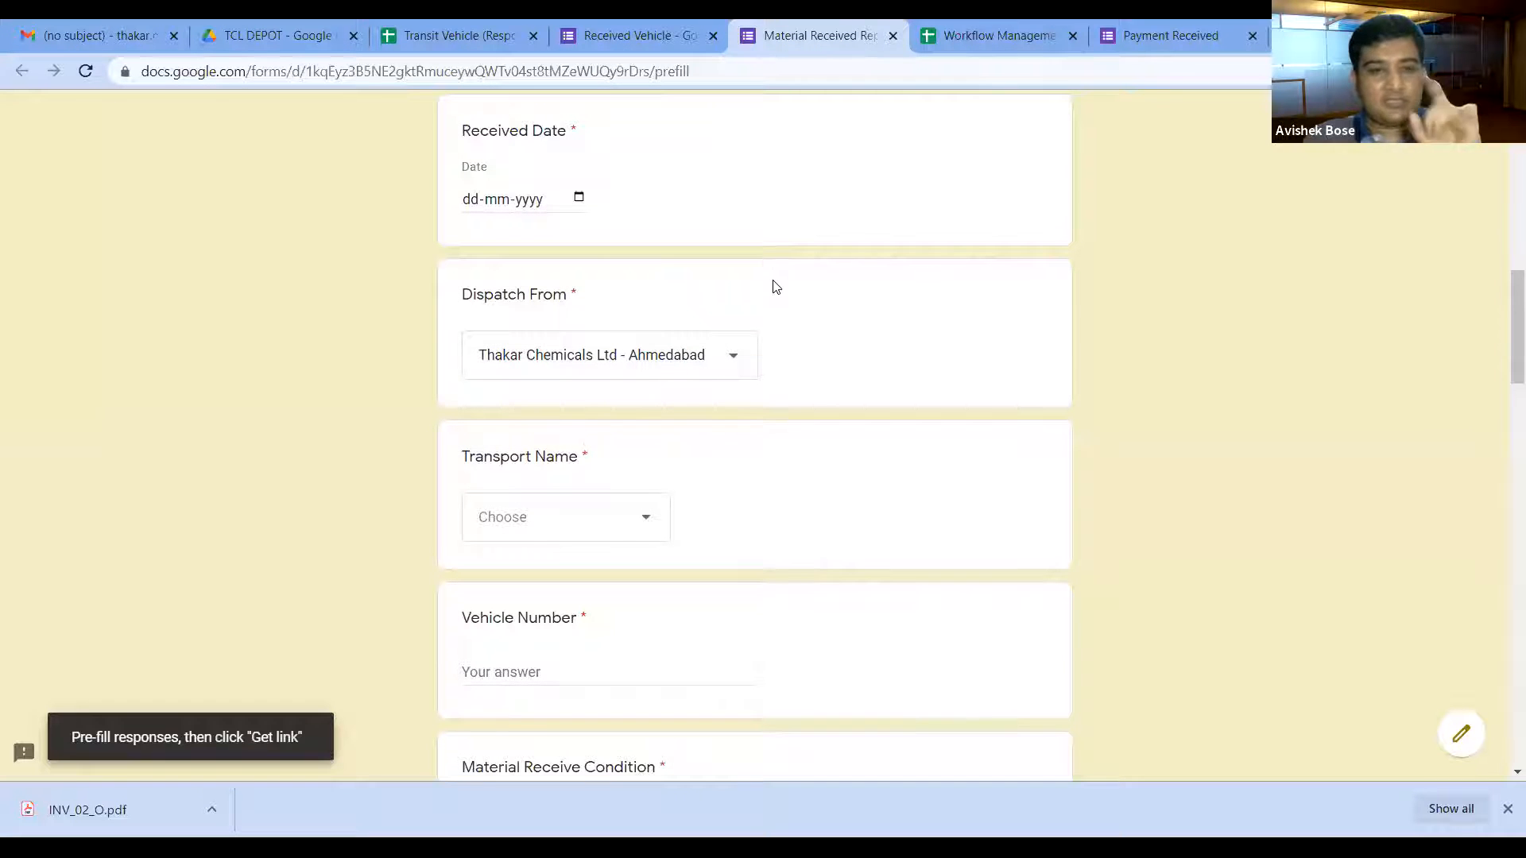
Step: Pre-fill Transport Name as Ambika Cargo Carriers, then return to the Transit Vehicle responses sheet
{"action": "scroll", "coordinate": [788, 314], "scroll_direction": "down", "scroll_amount": 1}
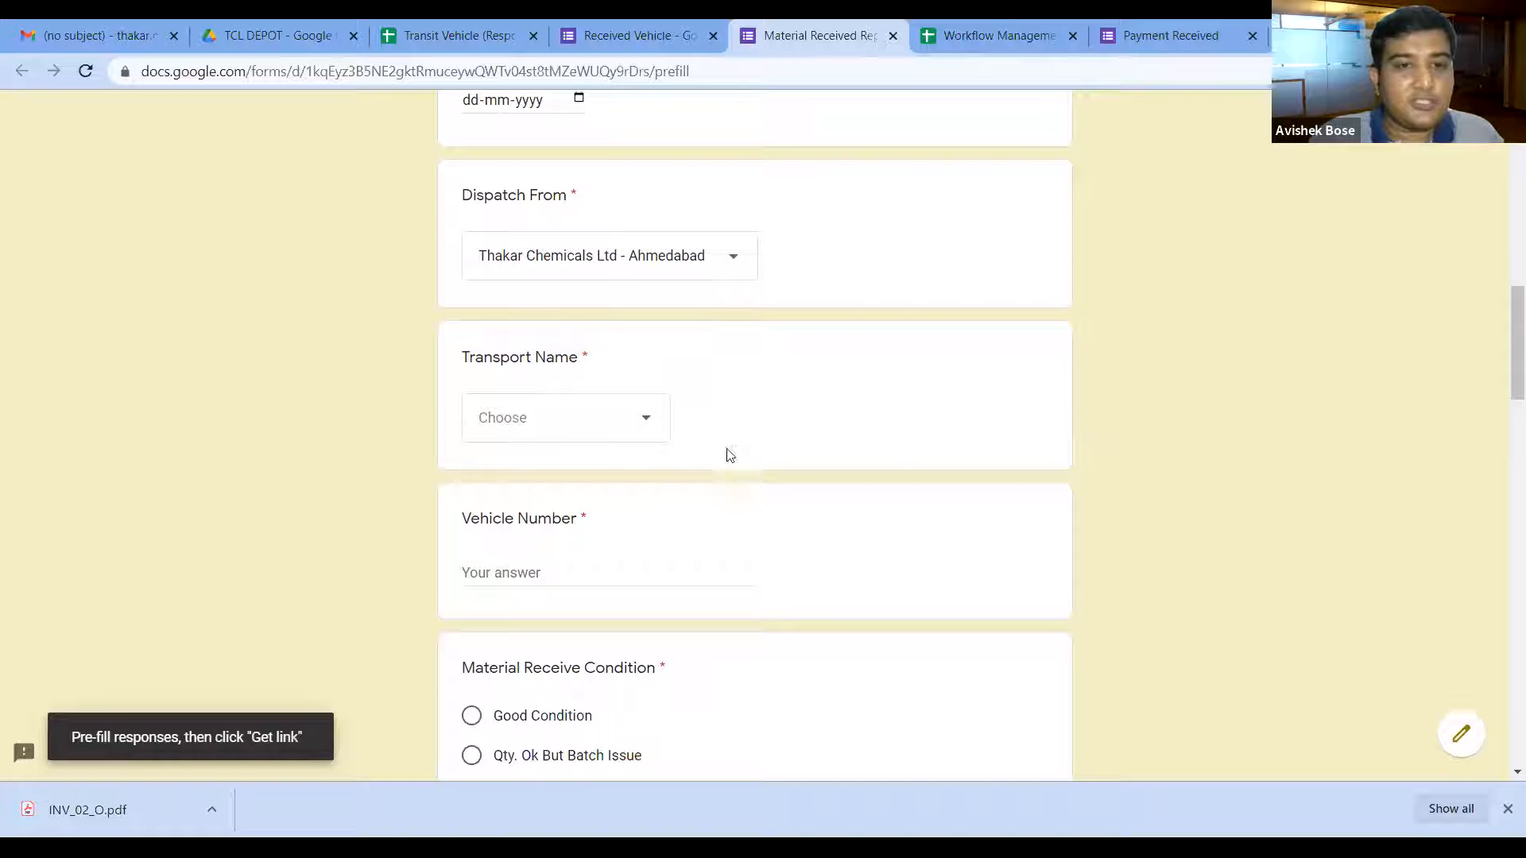
{"action": "left_click", "coordinate": [644, 425]}
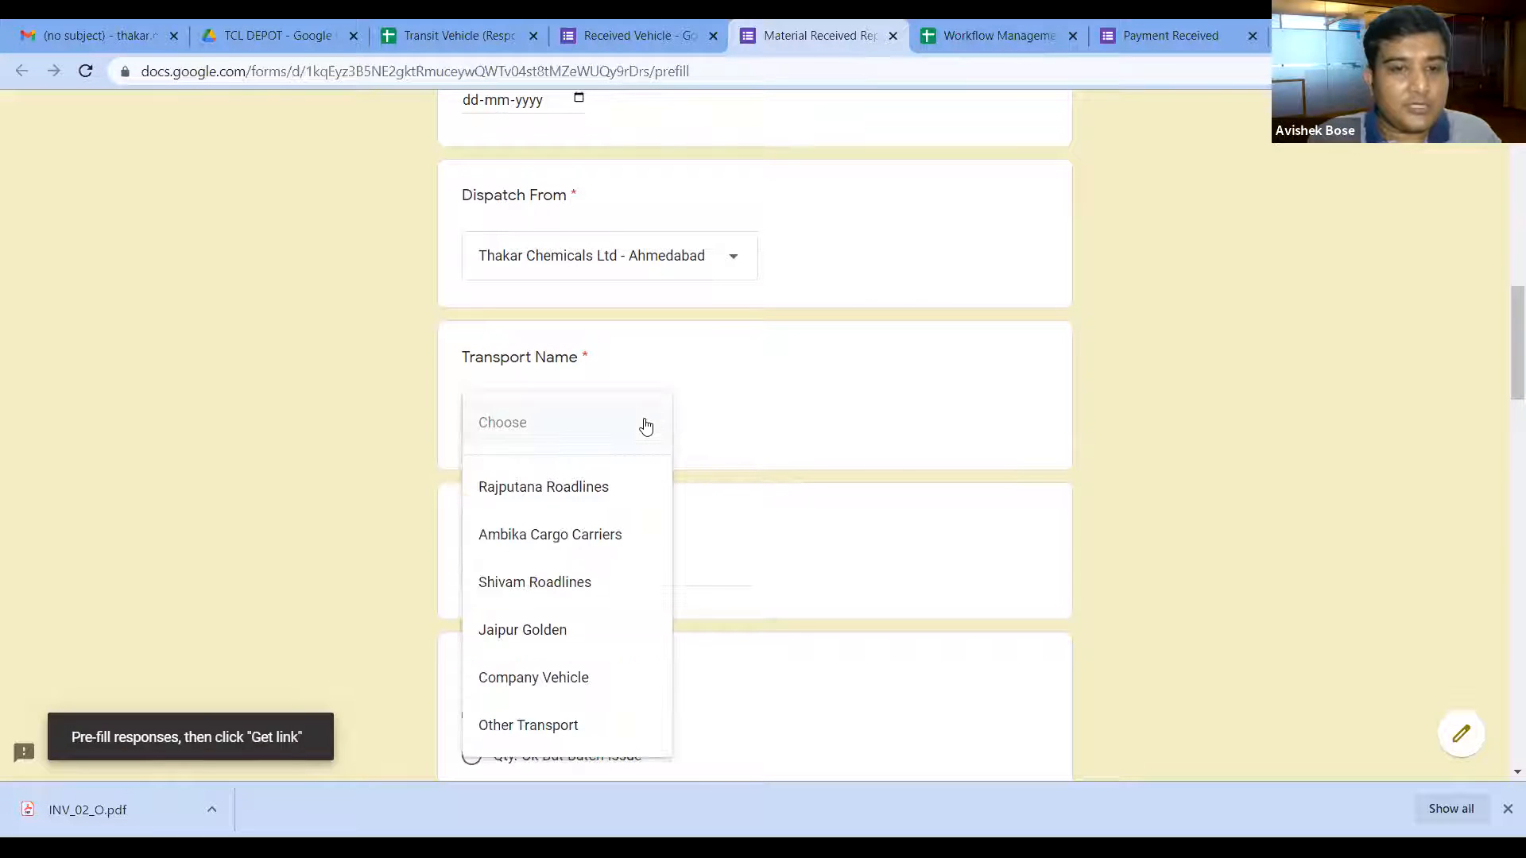
{"action": "left_click", "coordinate": [603, 543]}
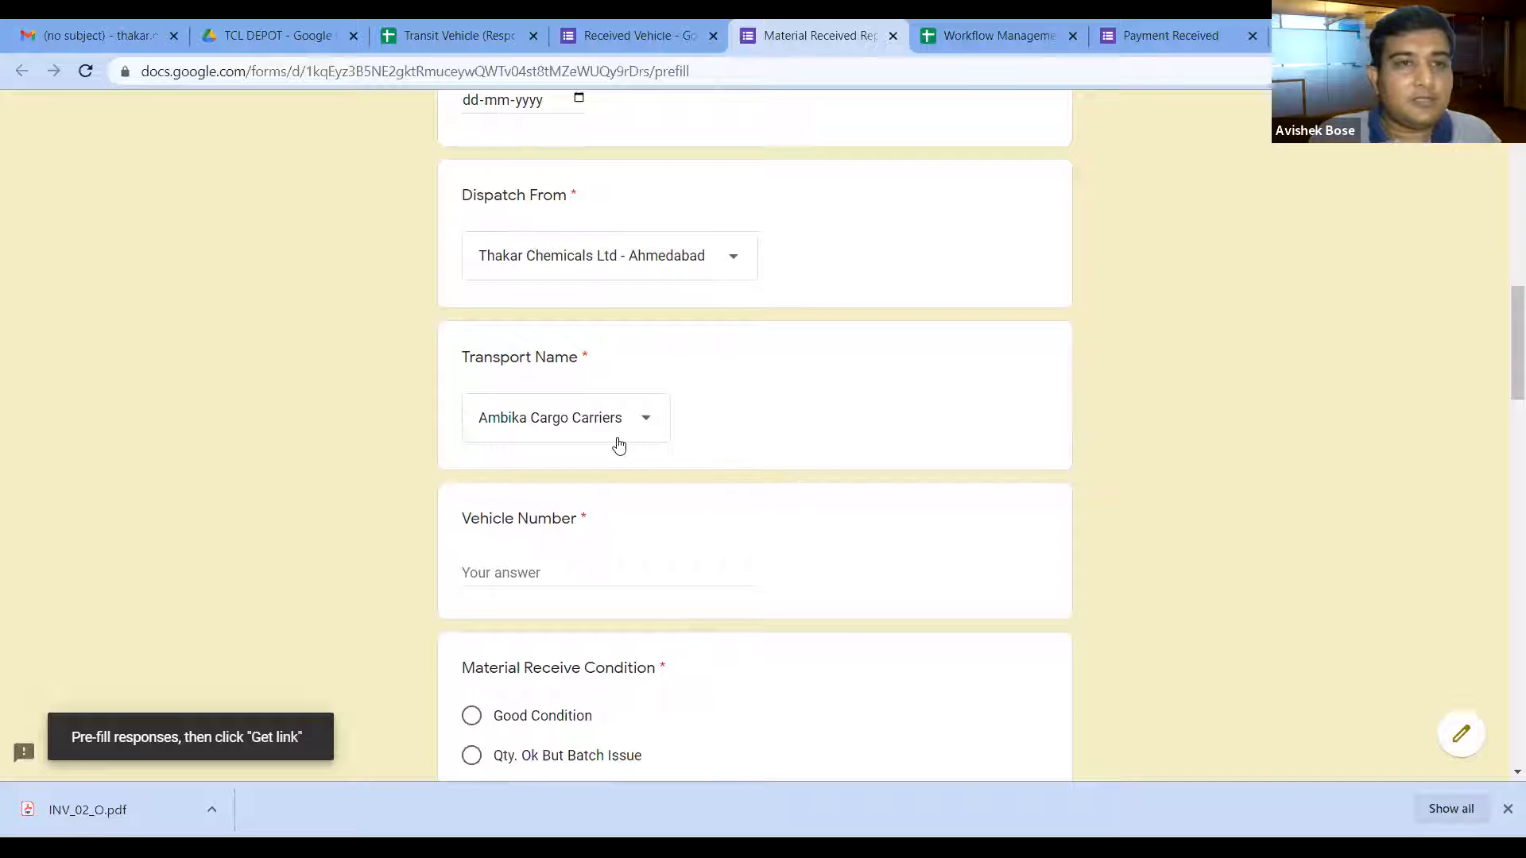
{"action": "left_click", "coordinate": [459, 36]}
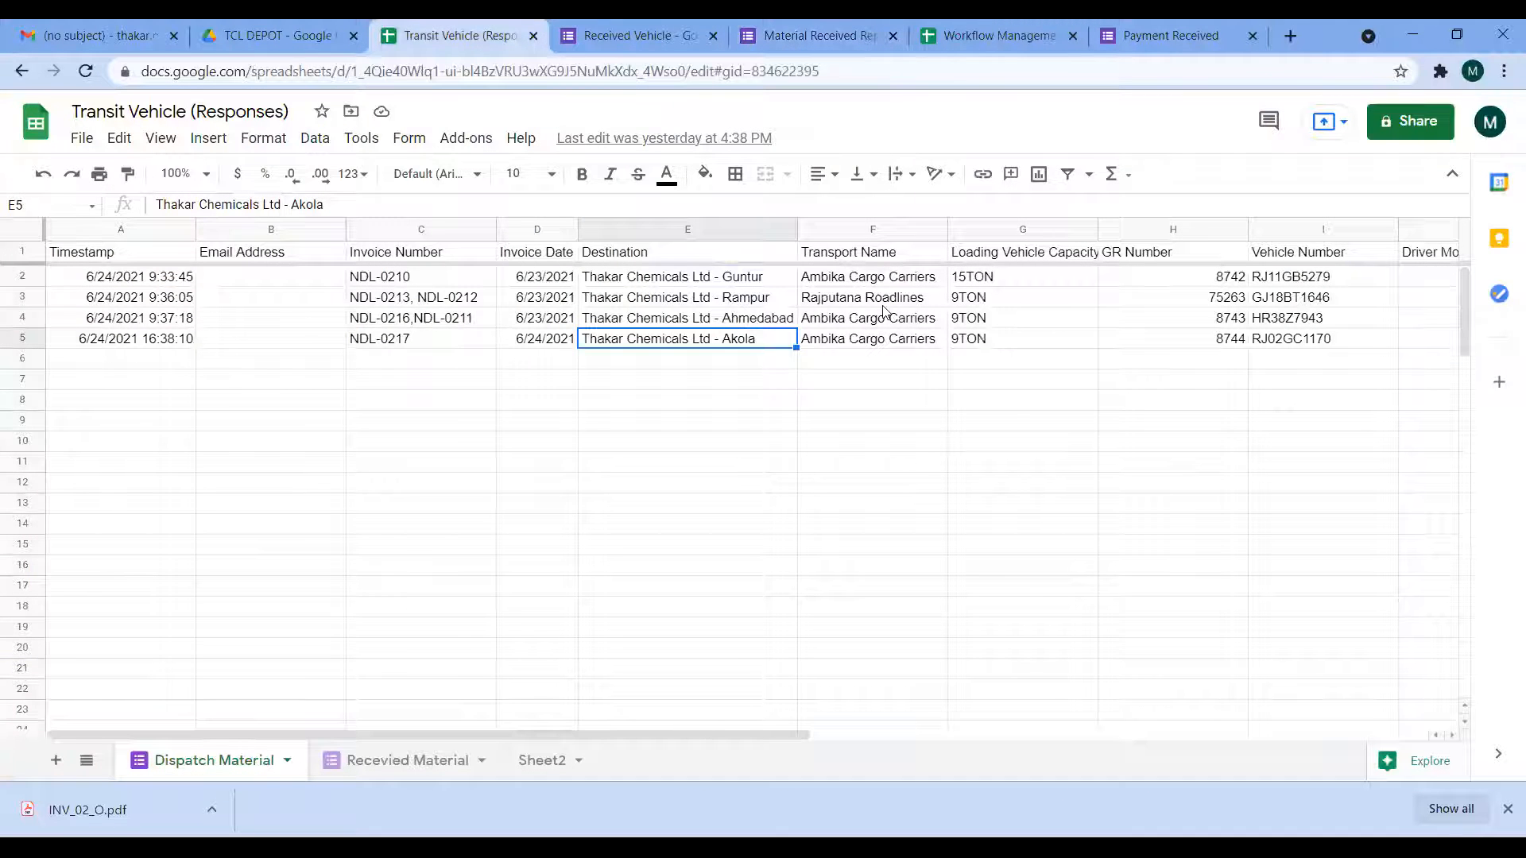
{"action": "key", "text": "Right"}
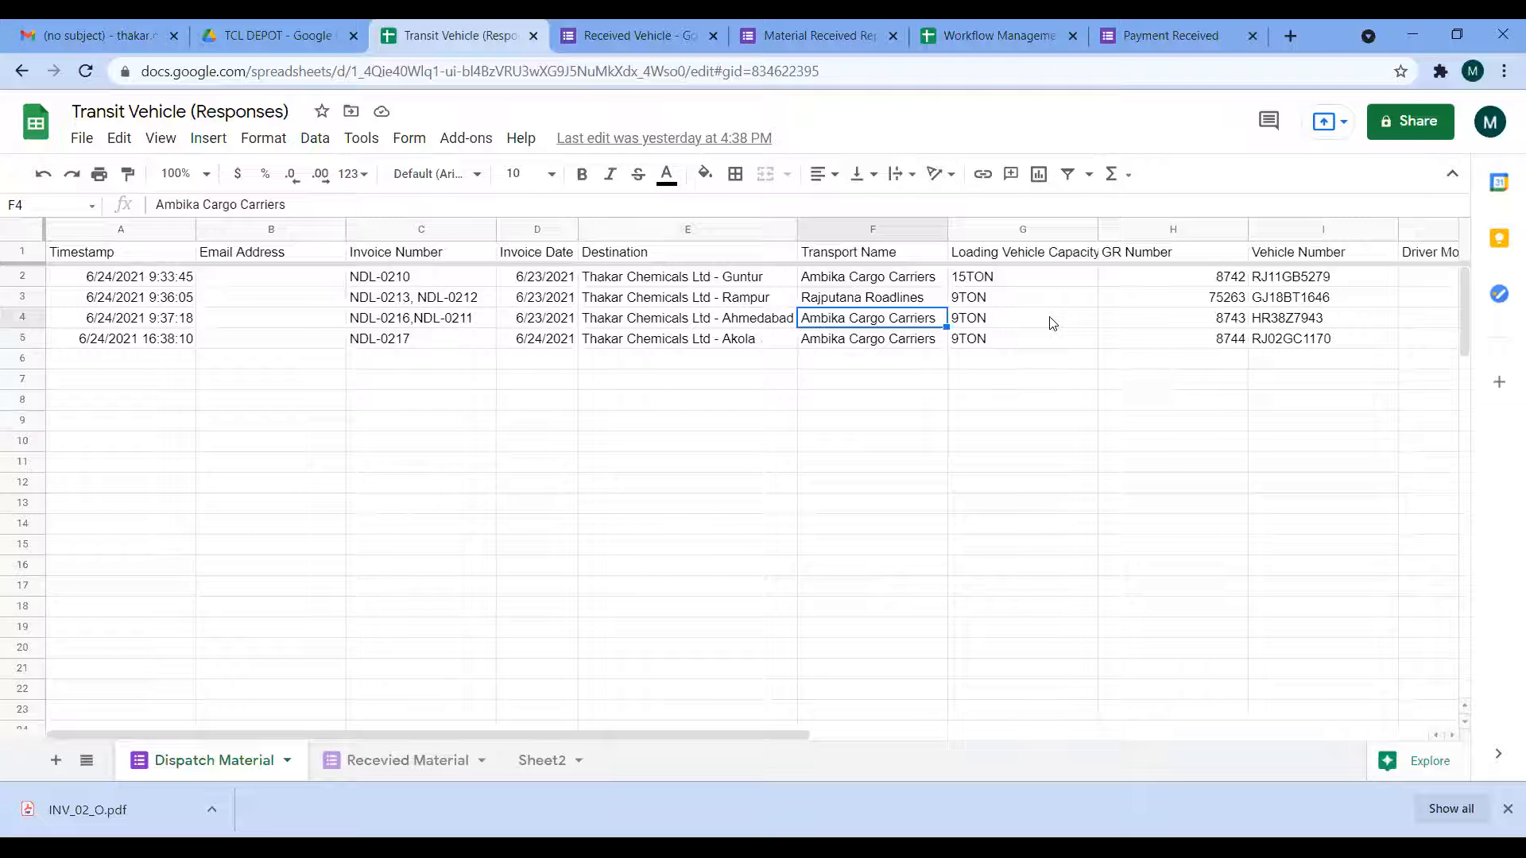
{"action": "left_click", "coordinate": [1017, 340]}
{"action": "left_click", "coordinate": [1292, 285]}
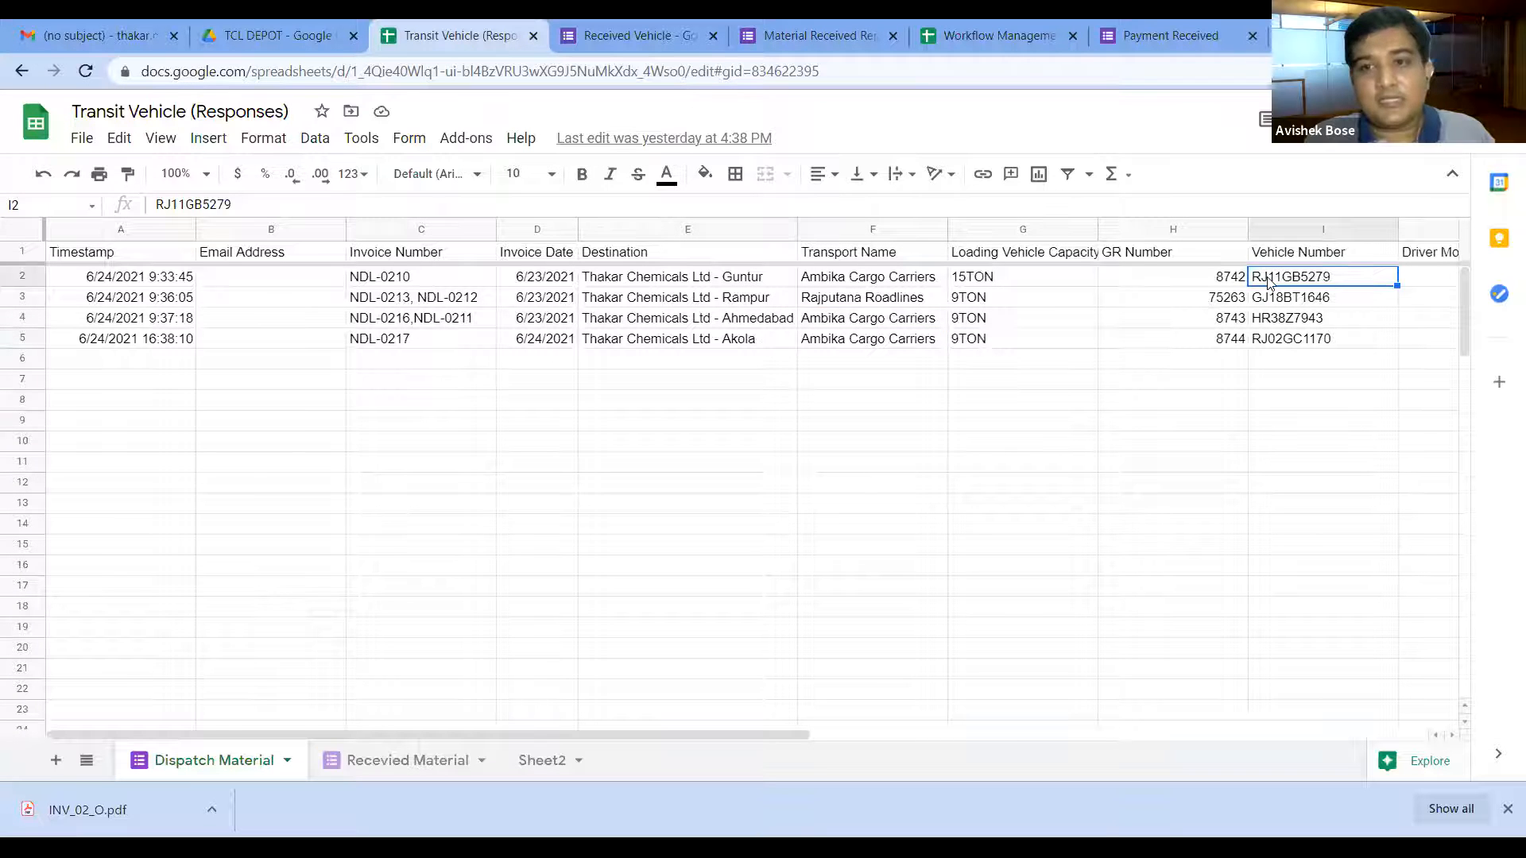
{"action": "key", "text": "Left"}
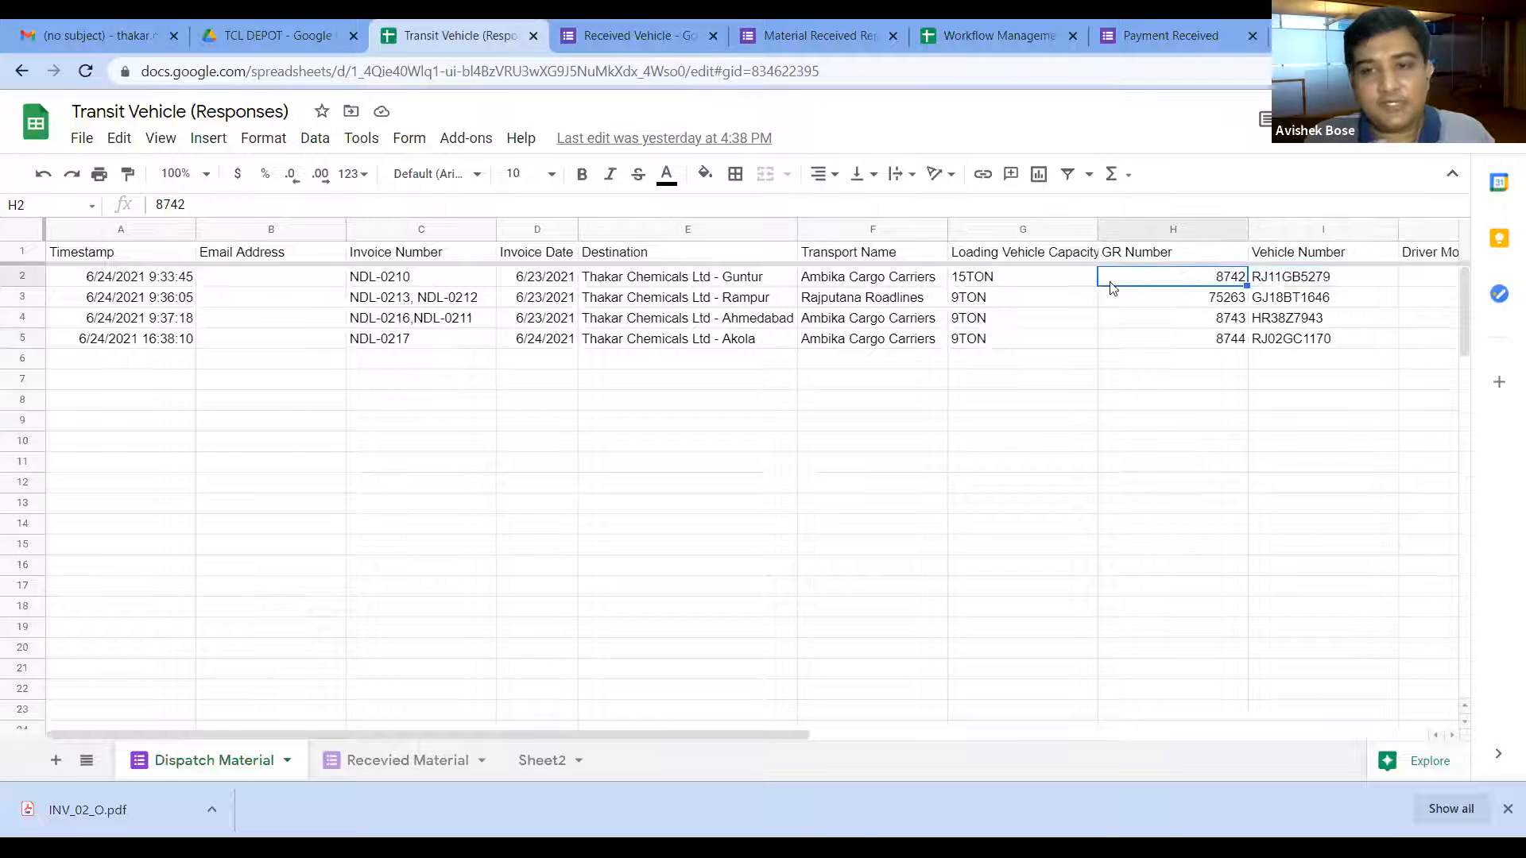
{"action": "left_click", "coordinate": [823, 46]}
{"action": "left_click", "coordinate": [407, 38]}
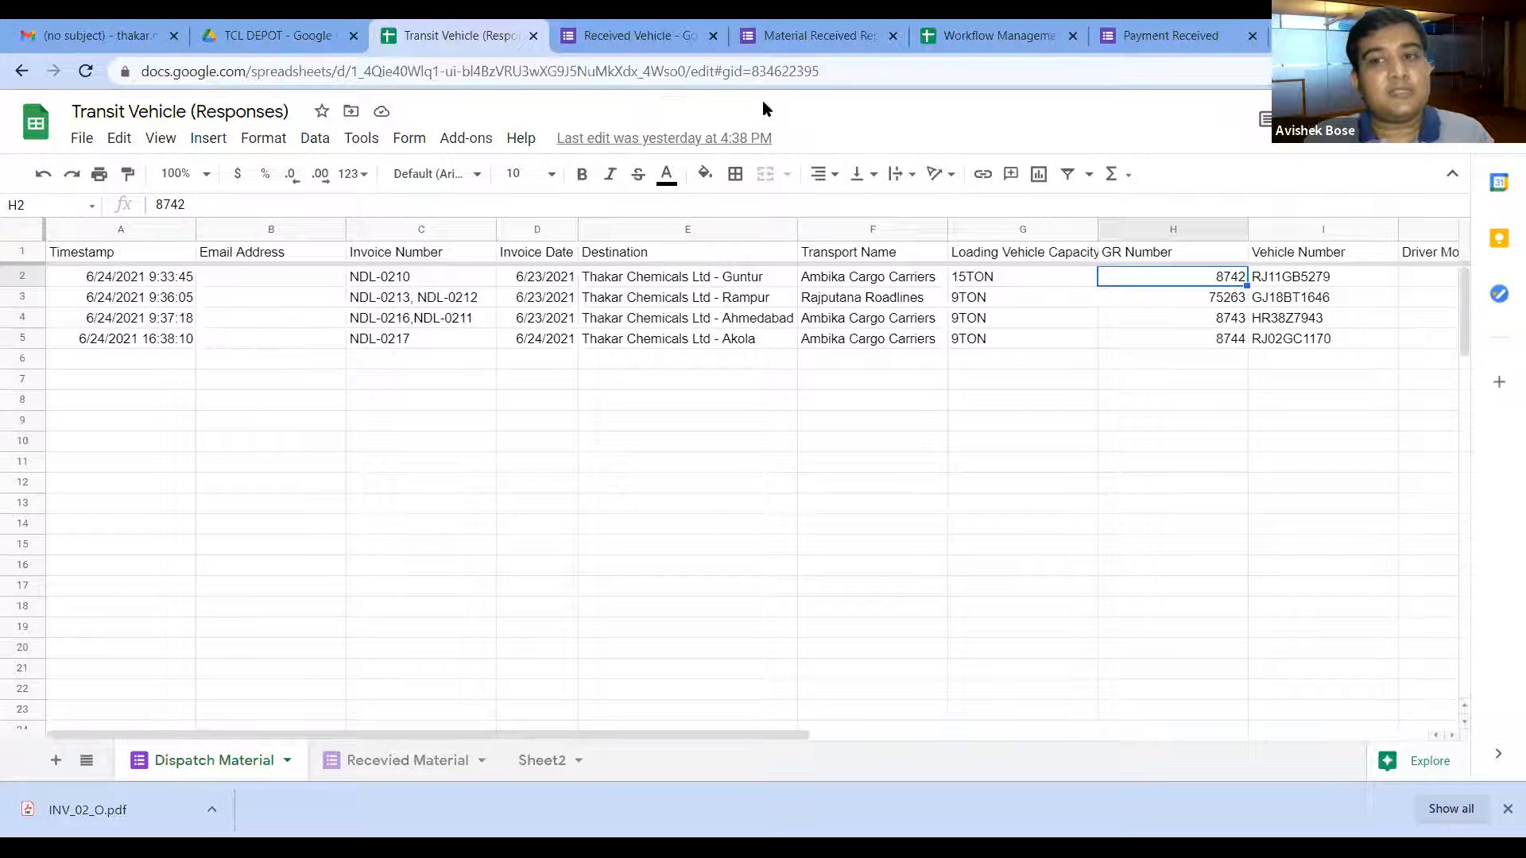
Step: Enter I2 as the Vehicle Number and generate the Material Received Report's pre-filled link
{"action": "left_click", "coordinate": [798, 39]}
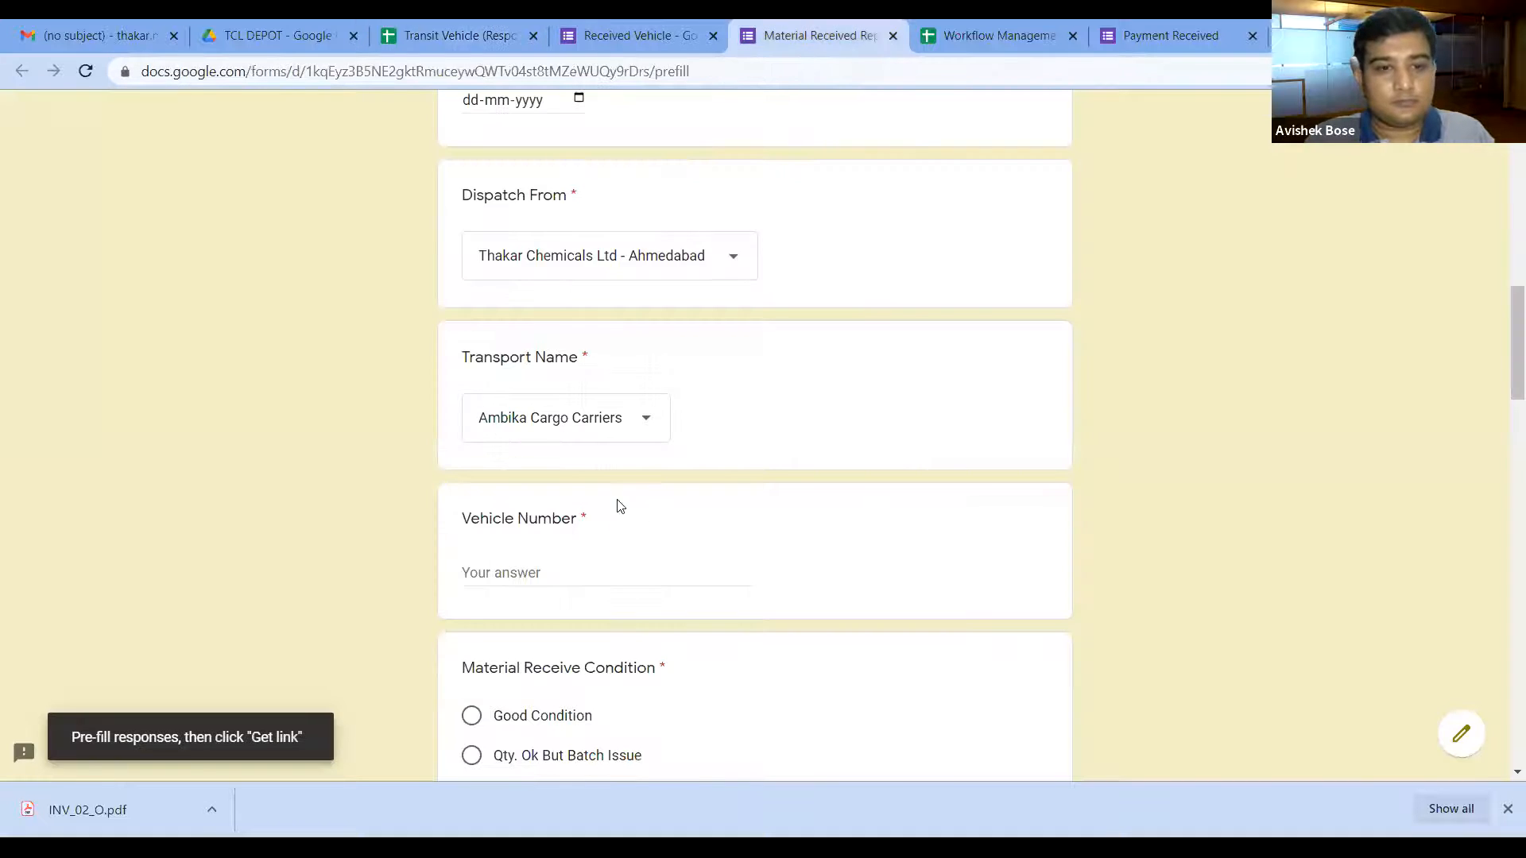
{"action": "scroll", "coordinate": [627, 525], "scroll_direction": "down", "scroll_amount": 3}
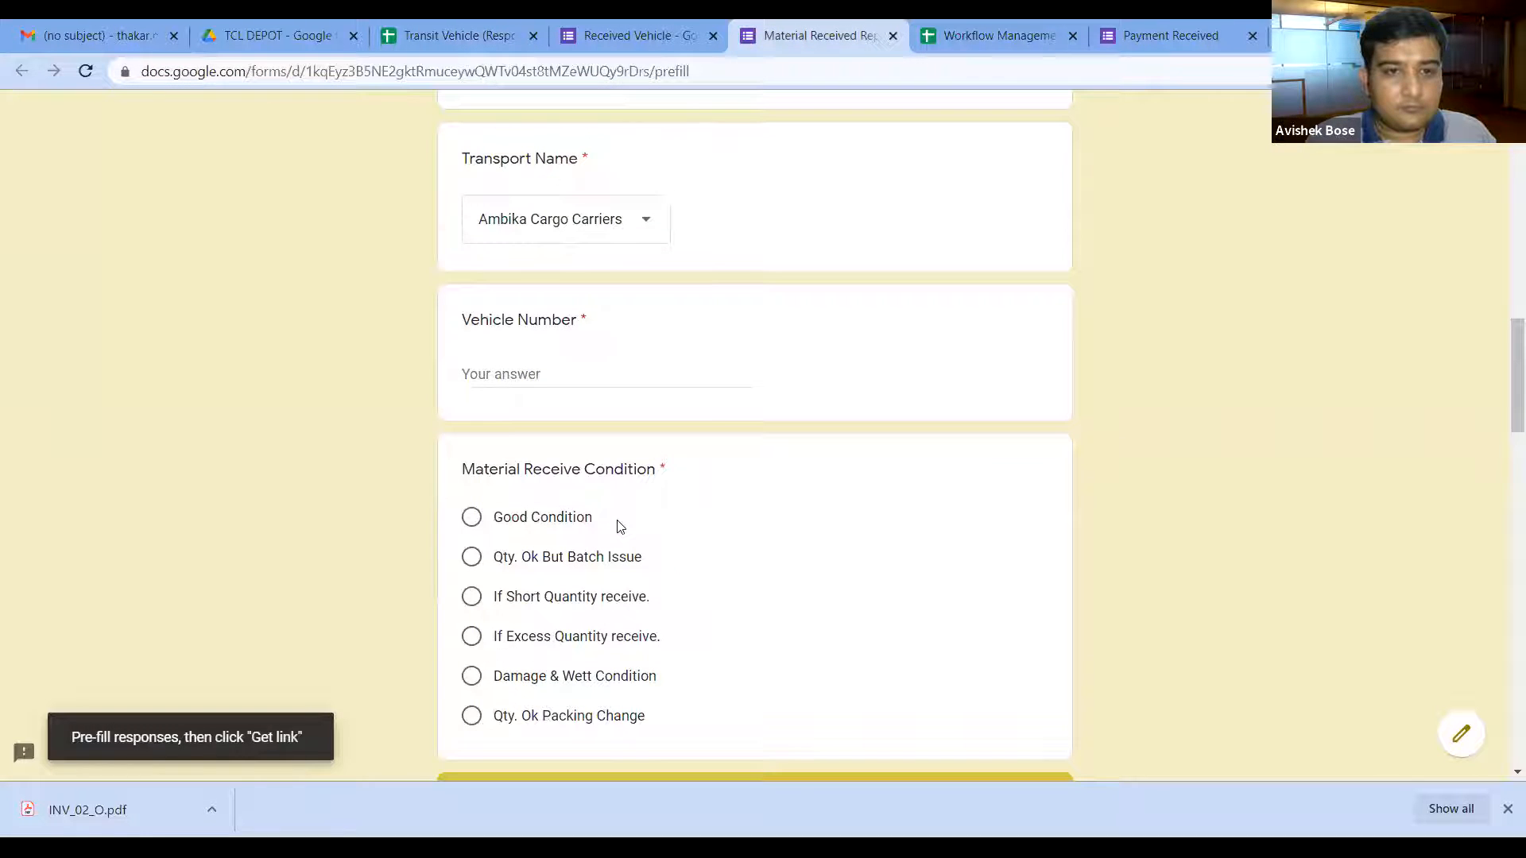
{"action": "left_click", "coordinate": [522, 367]}
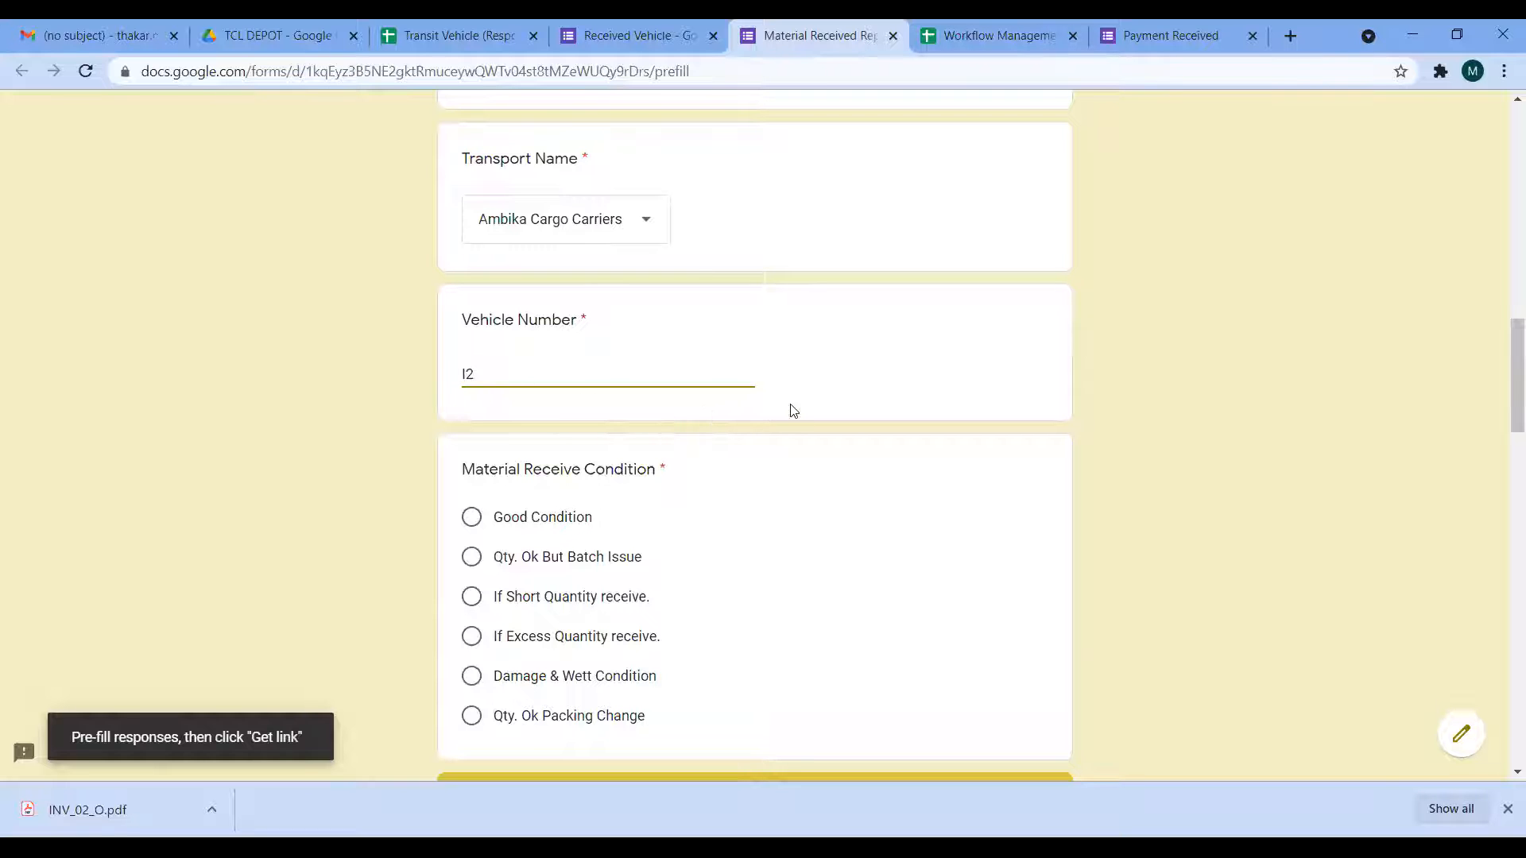
{"action": "scroll", "coordinate": [761, 410], "scroll_direction": "down", "scroll_amount": 3}
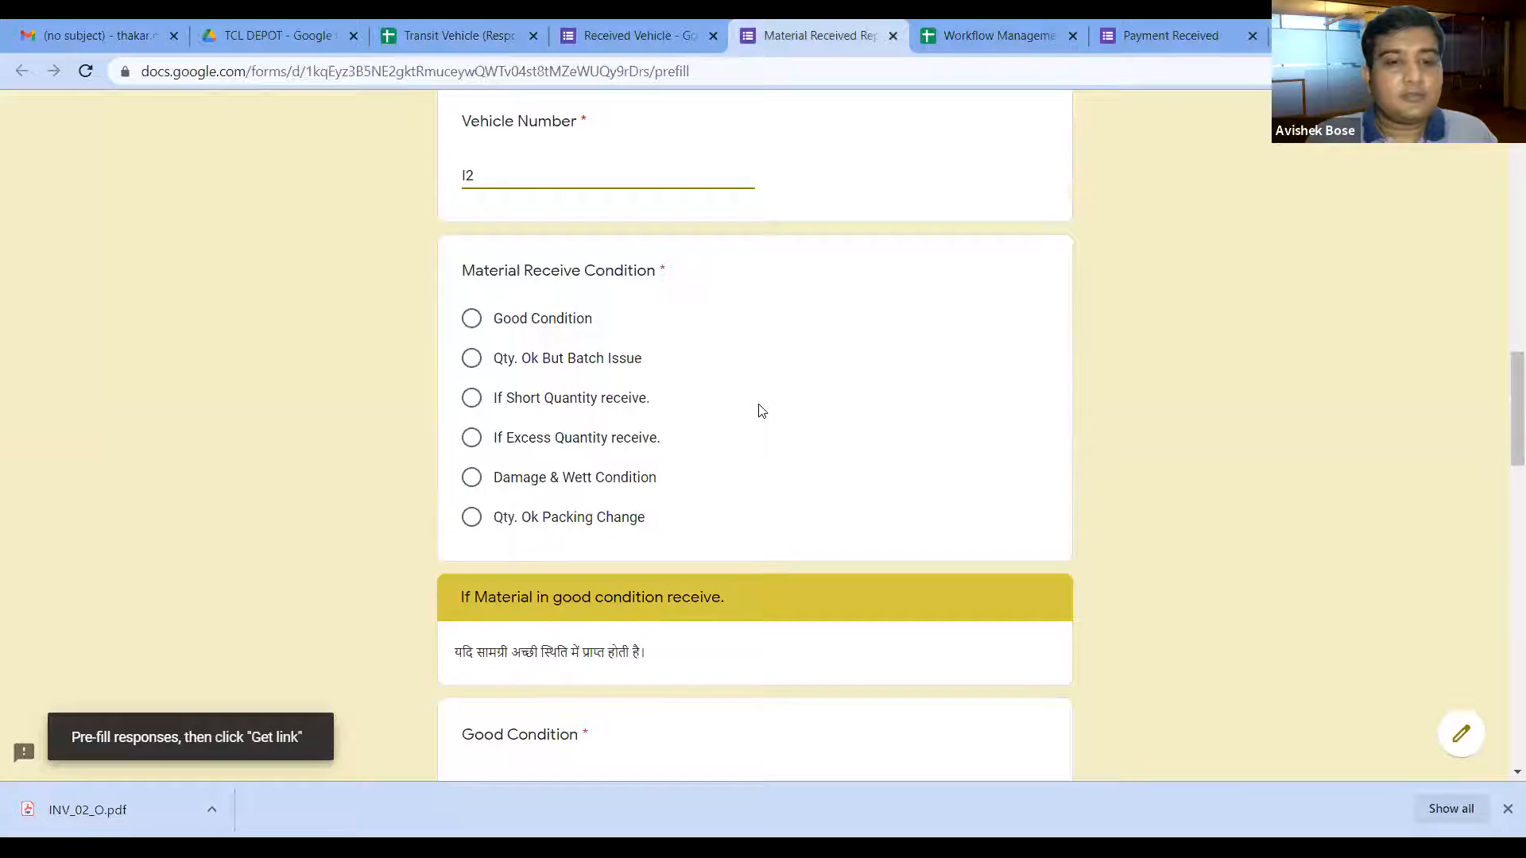
{"action": "scroll", "coordinate": [761, 410], "scroll_direction": "down", "scroll_amount": 3}
{"action": "scroll", "coordinate": [758, 404], "scroll_direction": "up", "scroll_amount": 8}
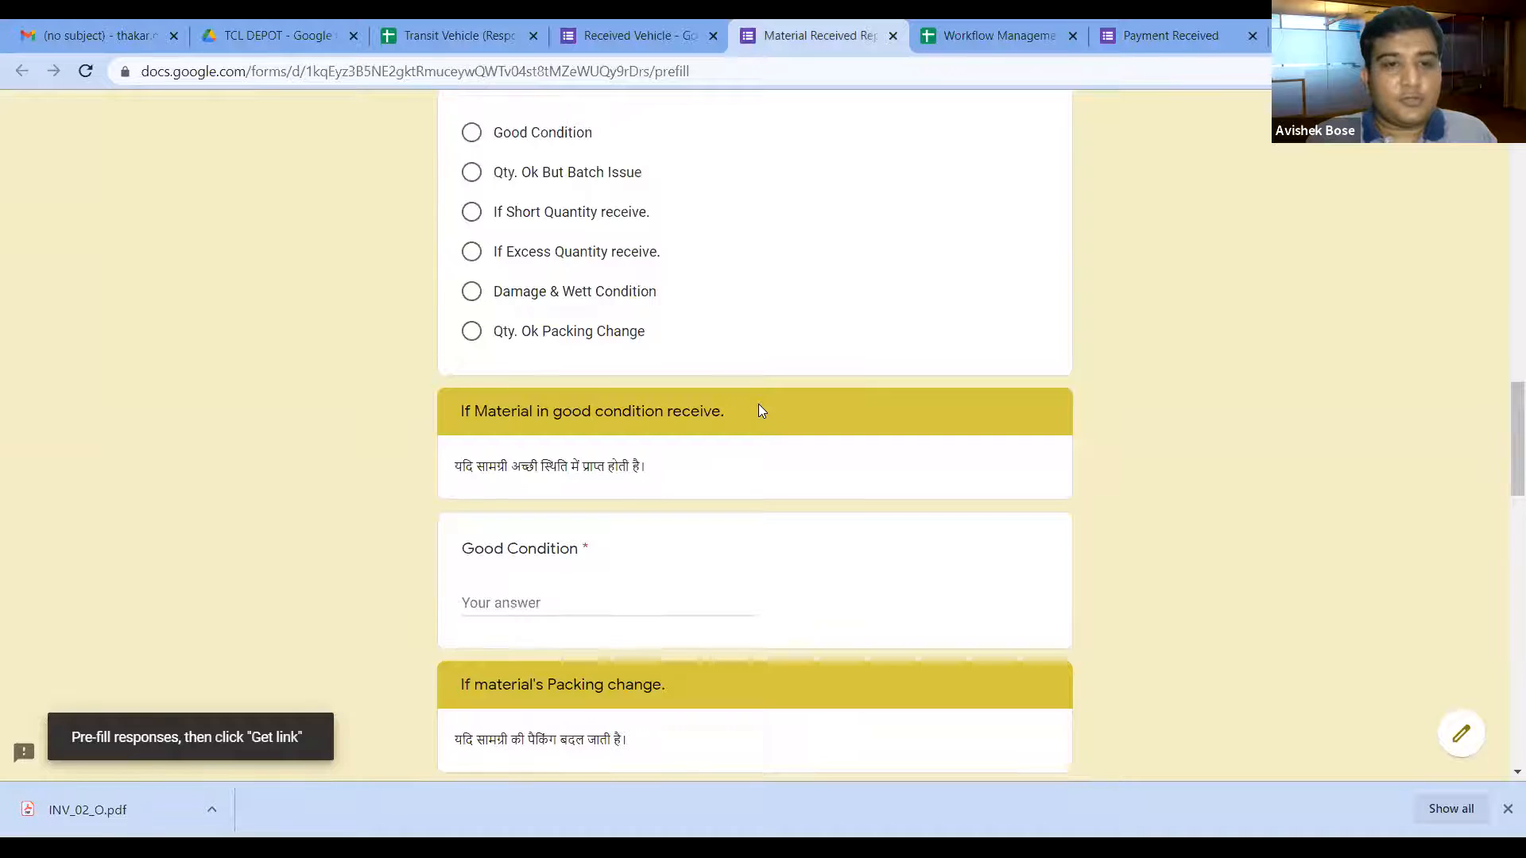
{"action": "scroll", "coordinate": [761, 411], "scroll_direction": "up", "scroll_amount": 1}
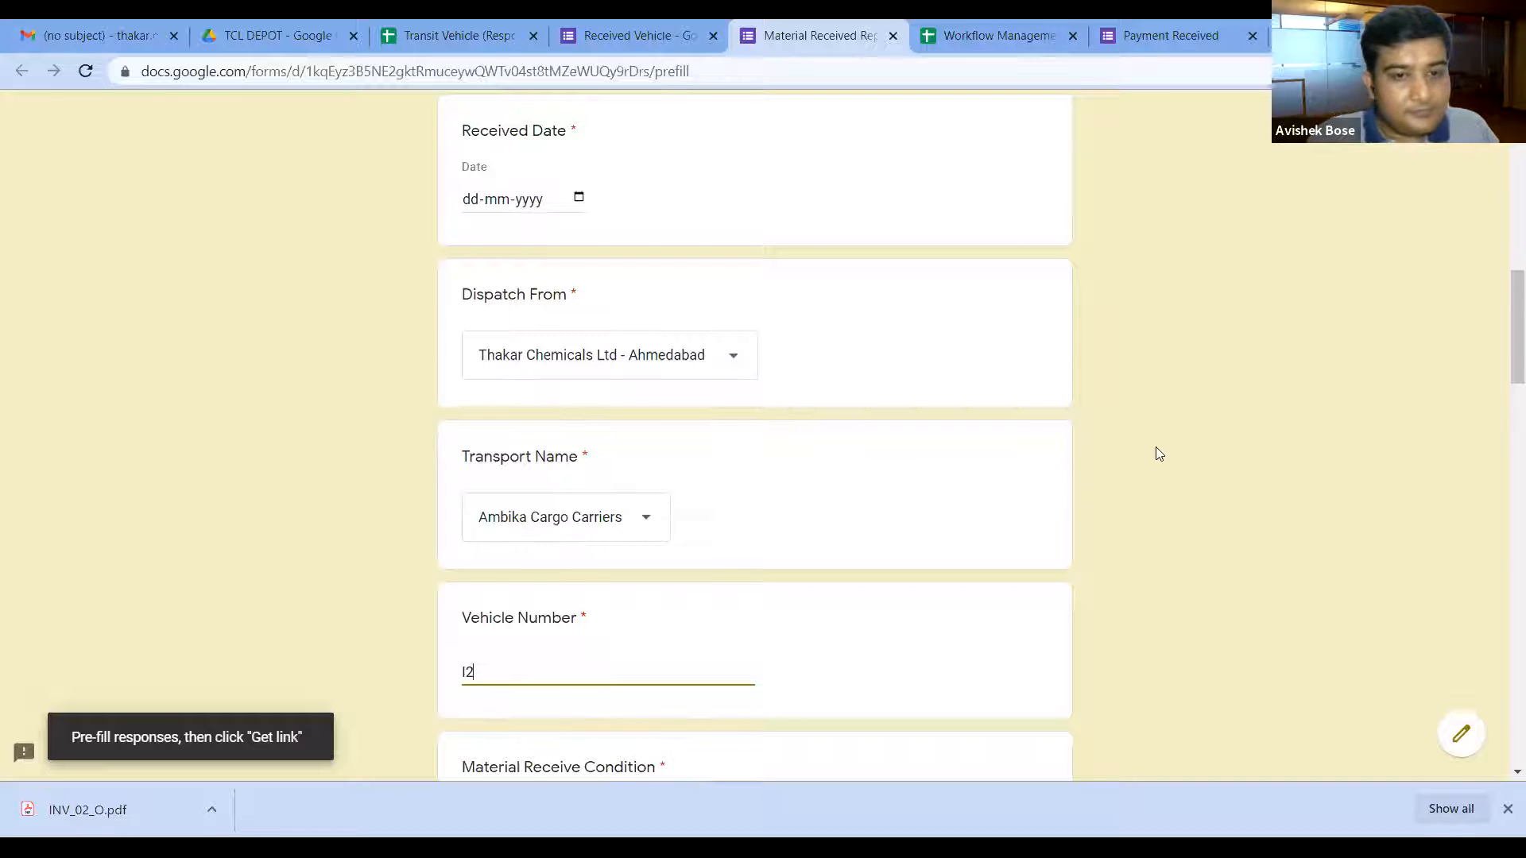
{"action": "scroll", "coordinate": [1153, 453], "scroll_direction": "down", "scroll_amount": 3}
{"action": "scroll", "coordinate": [1147, 467], "scroll_direction": "down", "scroll_amount": 15}
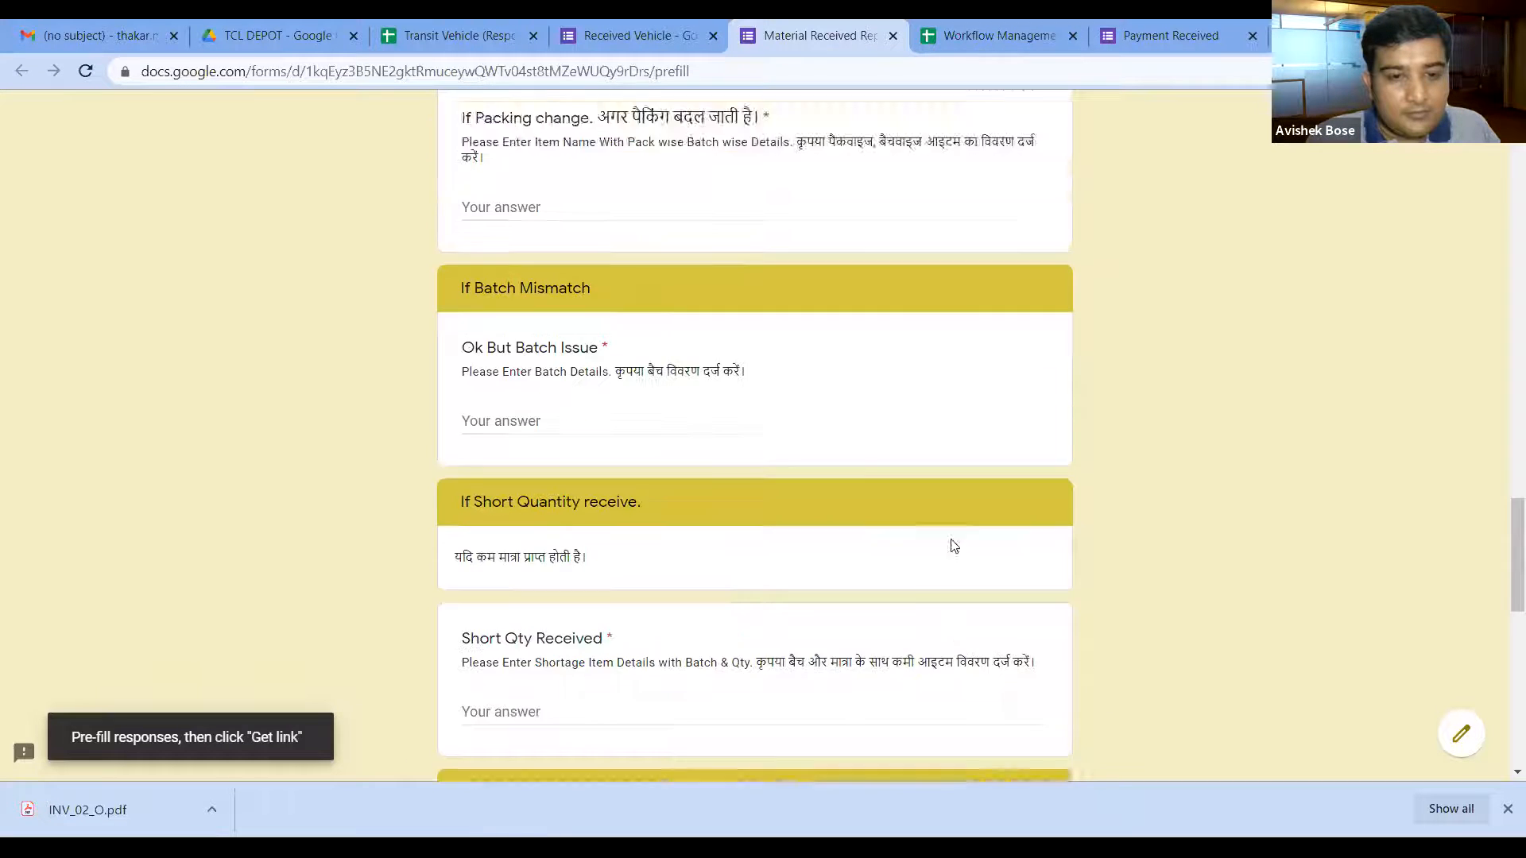
{"action": "scroll", "coordinate": [914, 544], "scroll_direction": "down", "scroll_amount": 9}
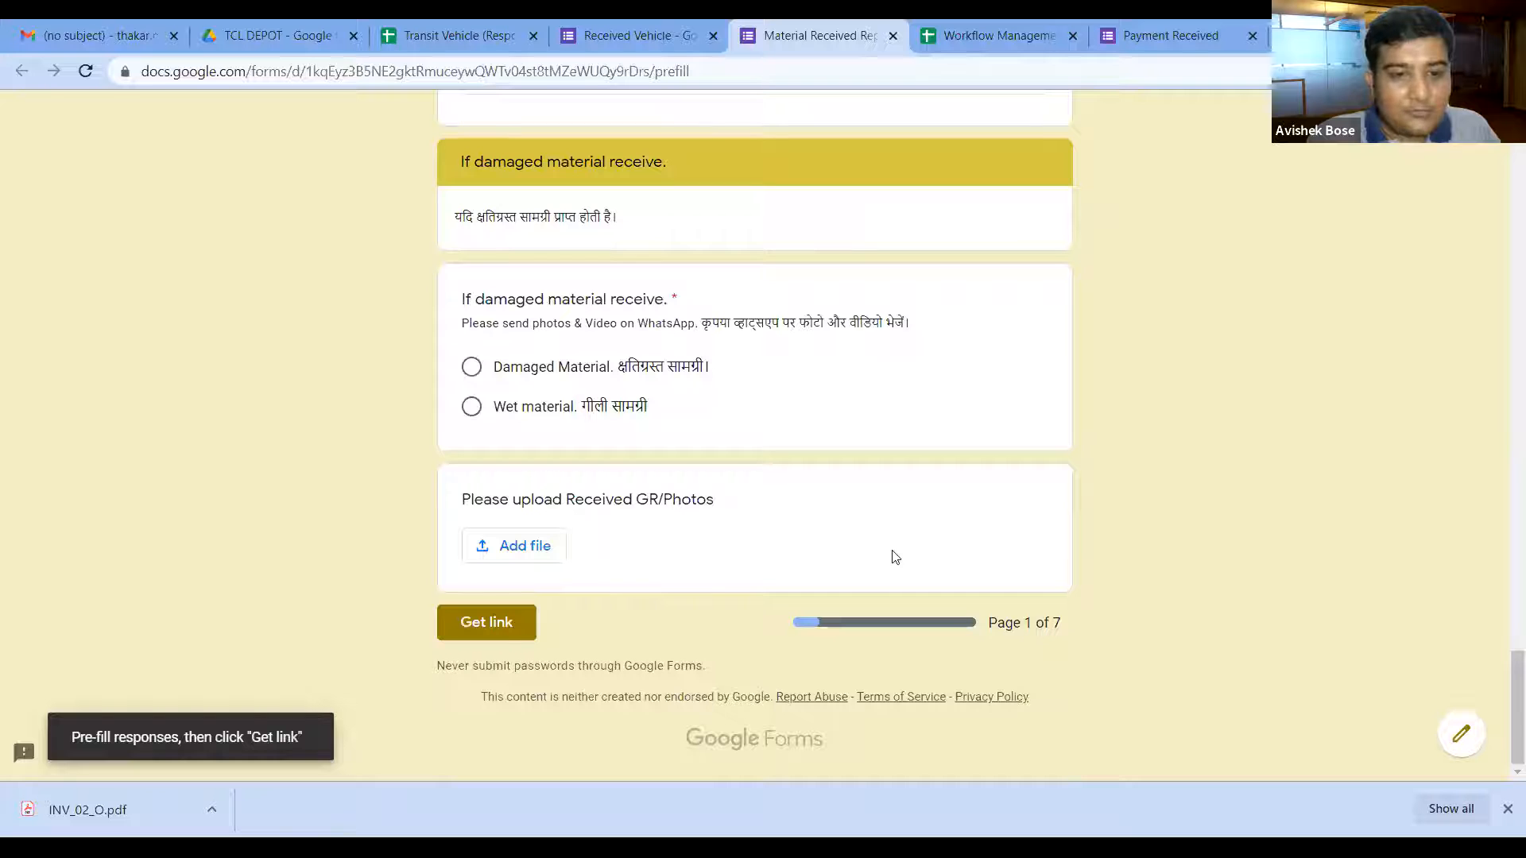
{"action": "left_click", "coordinate": [506, 642]}
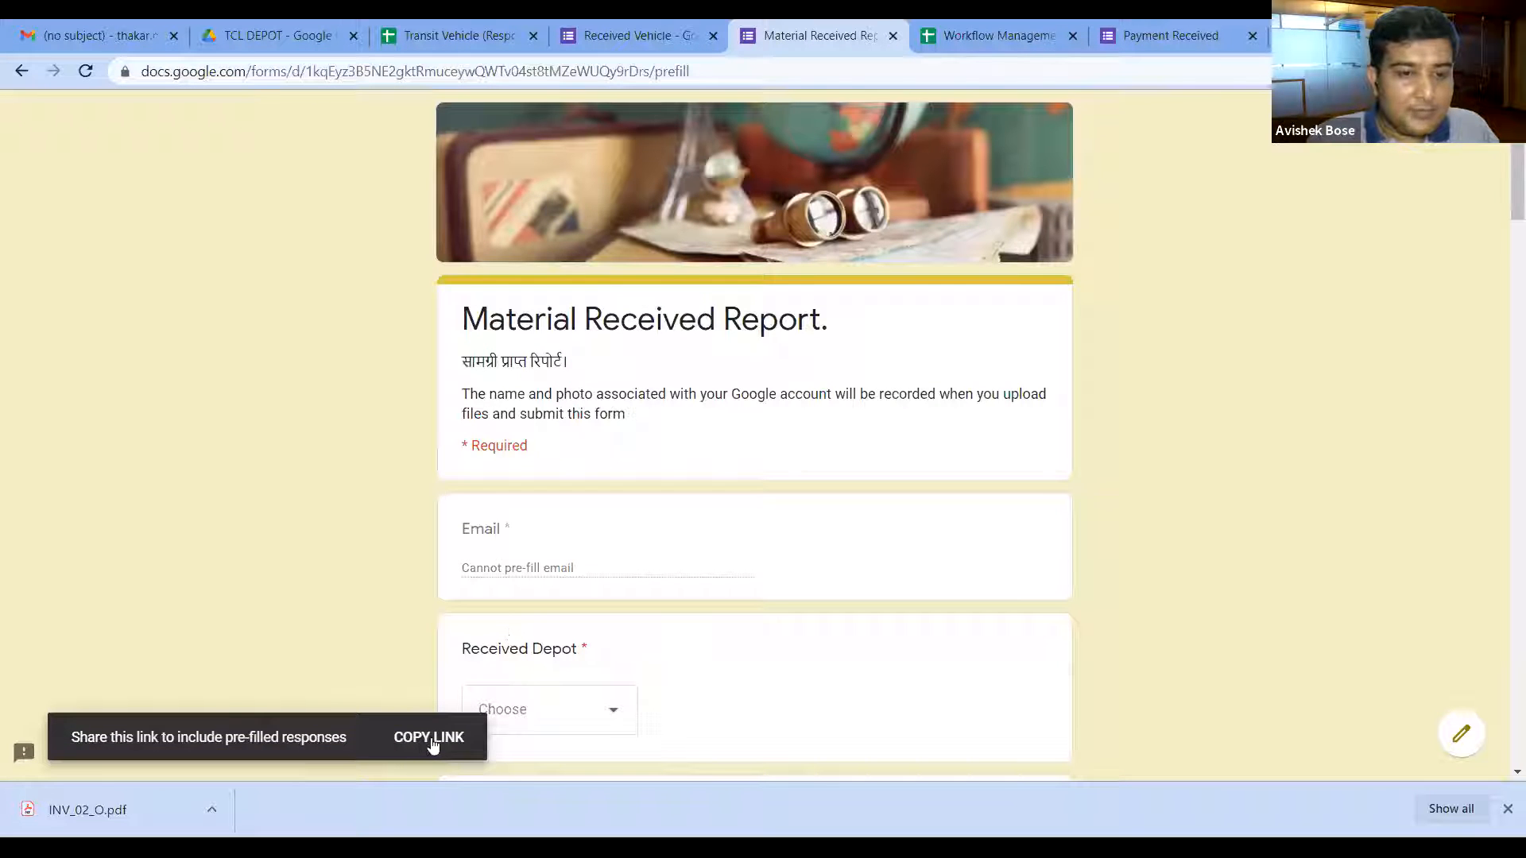
Step: Copy the pre-filled link and go back to the Transit Vehicle (Responses) spreadsheet
{"action": "left_click", "coordinate": [429, 741]}
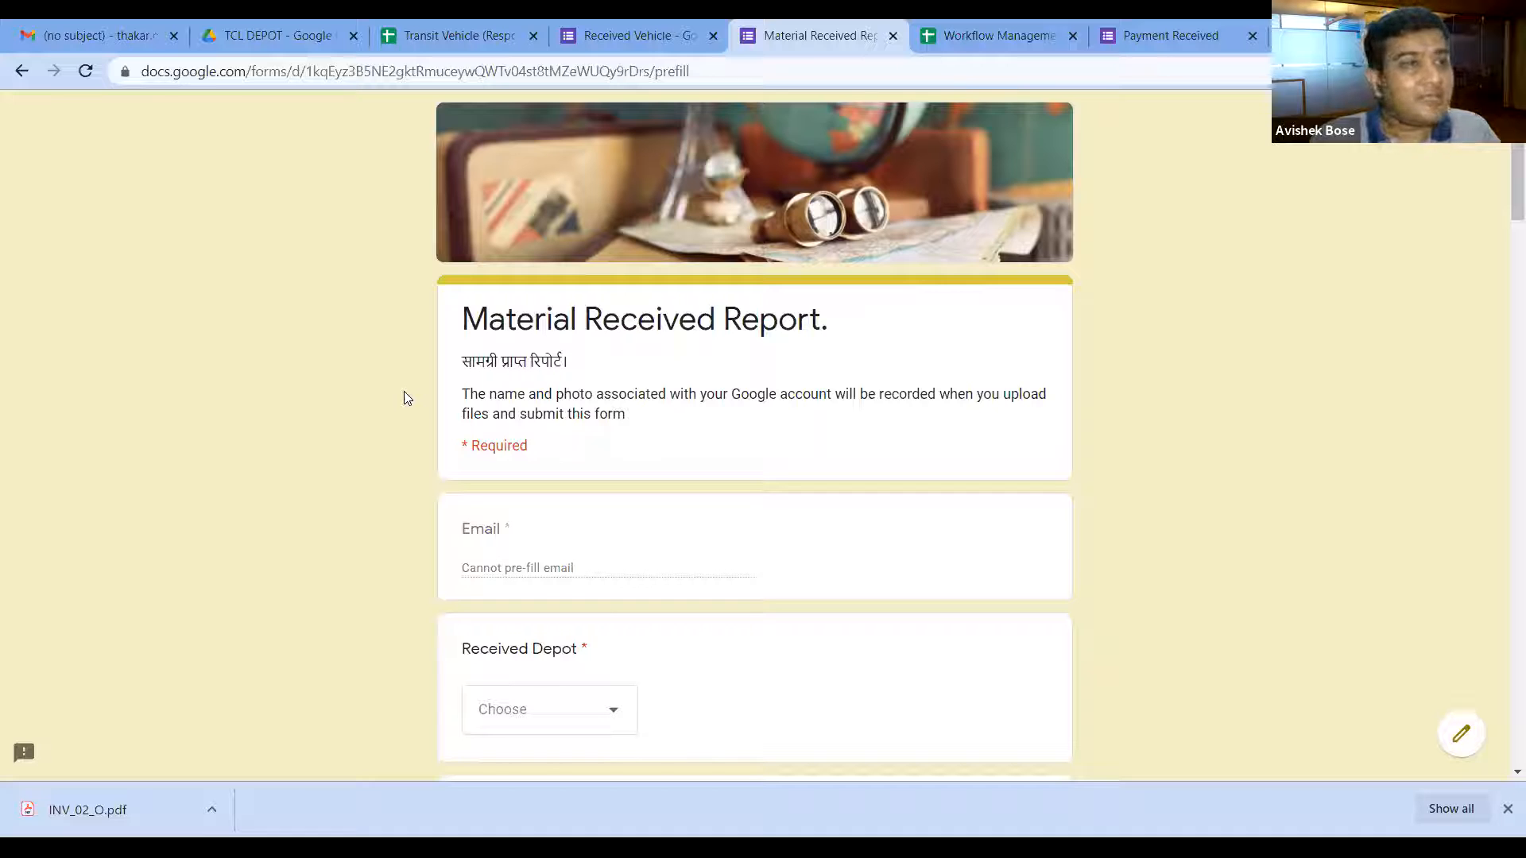
{"action": "left_click", "coordinate": [491, 37]}
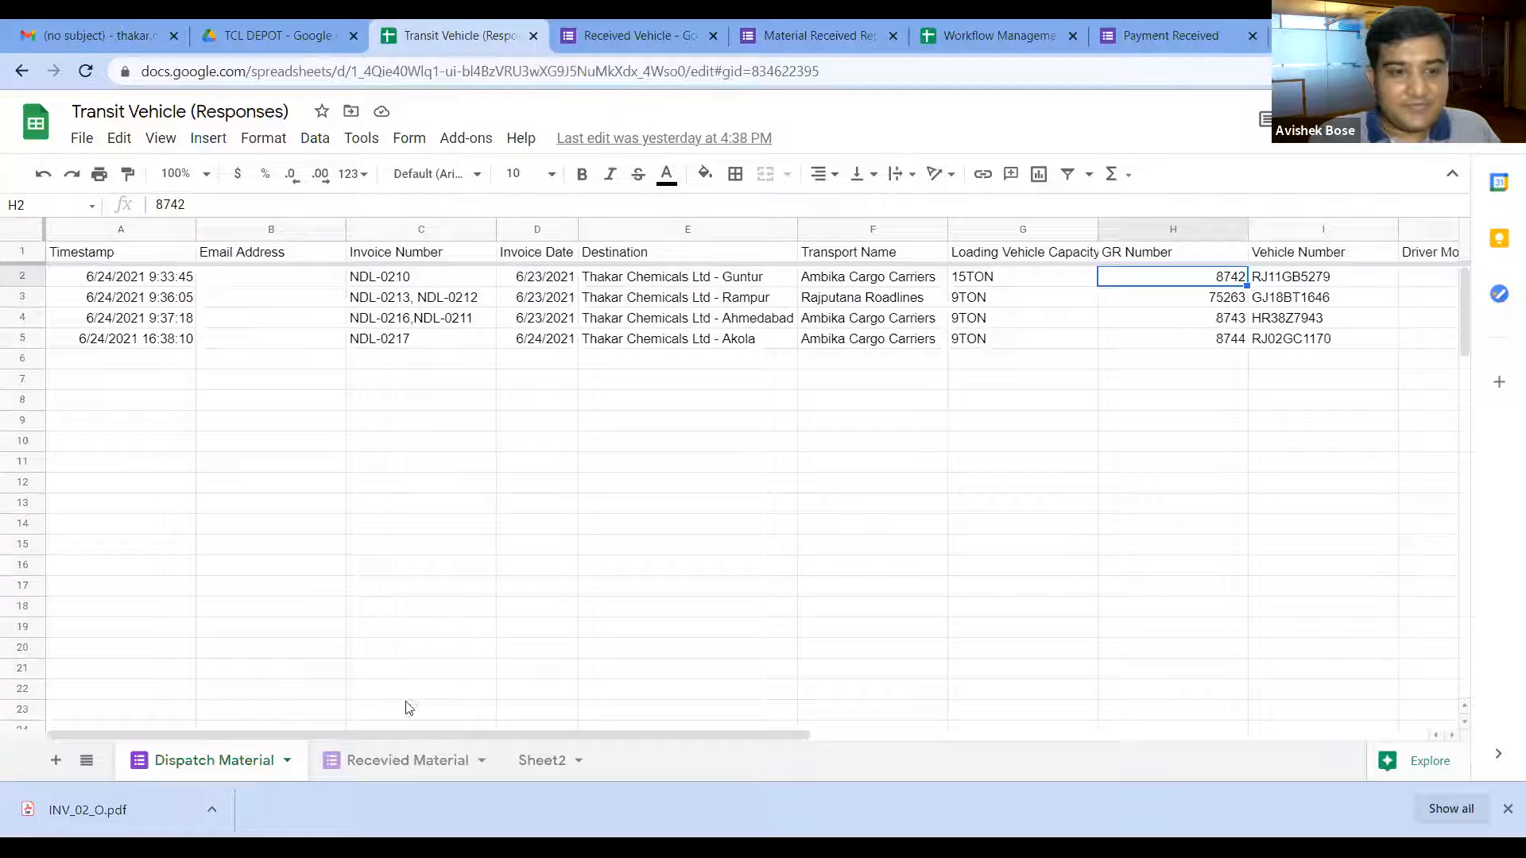
Step: Open the Recevied Material sheet showing the Rampur receipt for invoices NDL-0212 and NDL-0213
{"action": "left_click", "coordinate": [420, 766]}
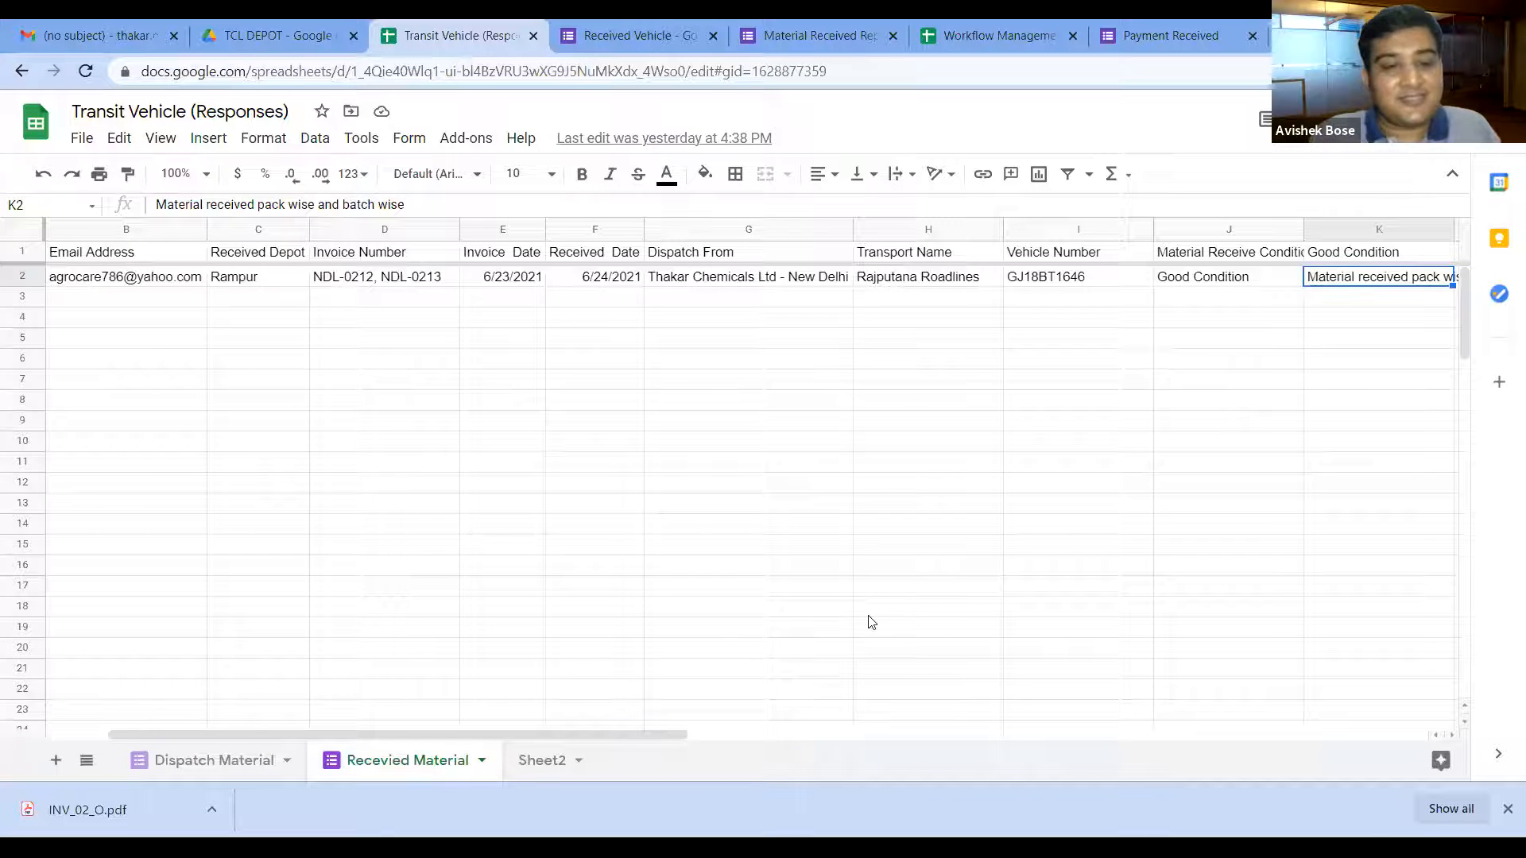
Step: Change the Received Vehicle form's Invoice Date question type from Date to Short answer
{"action": "left_click", "coordinate": [655, 43]}
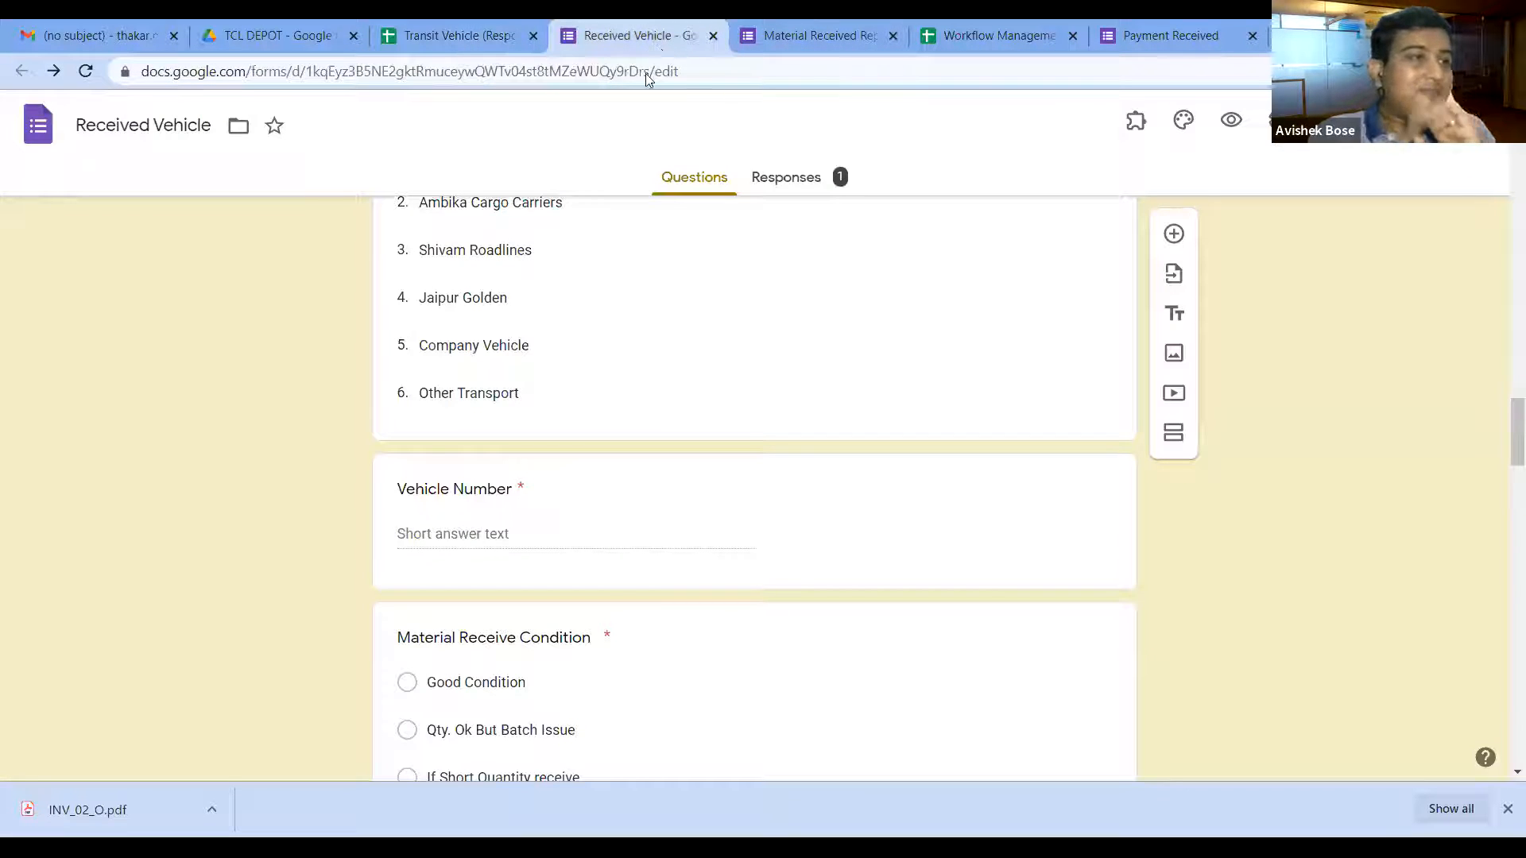
{"action": "scroll", "coordinate": [591, 380], "scroll_direction": "up", "scroll_amount": 1}
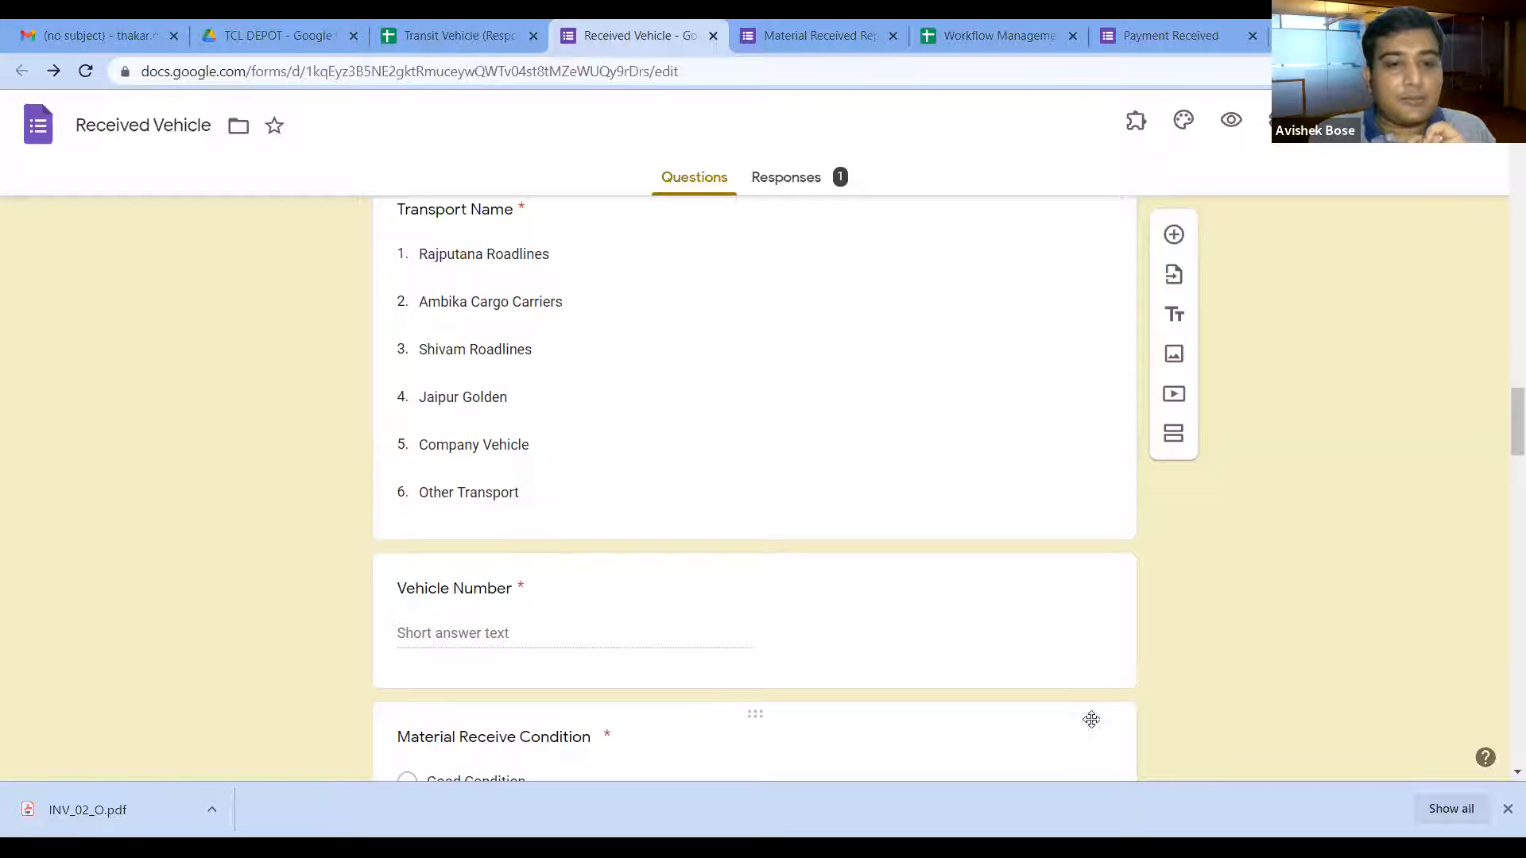
{"action": "scroll", "coordinate": [1089, 720], "scroll_direction": "up", "scroll_amount": 1}
{"action": "scroll", "coordinate": [1091, 725], "scroll_direction": "up", "scroll_amount": 7}
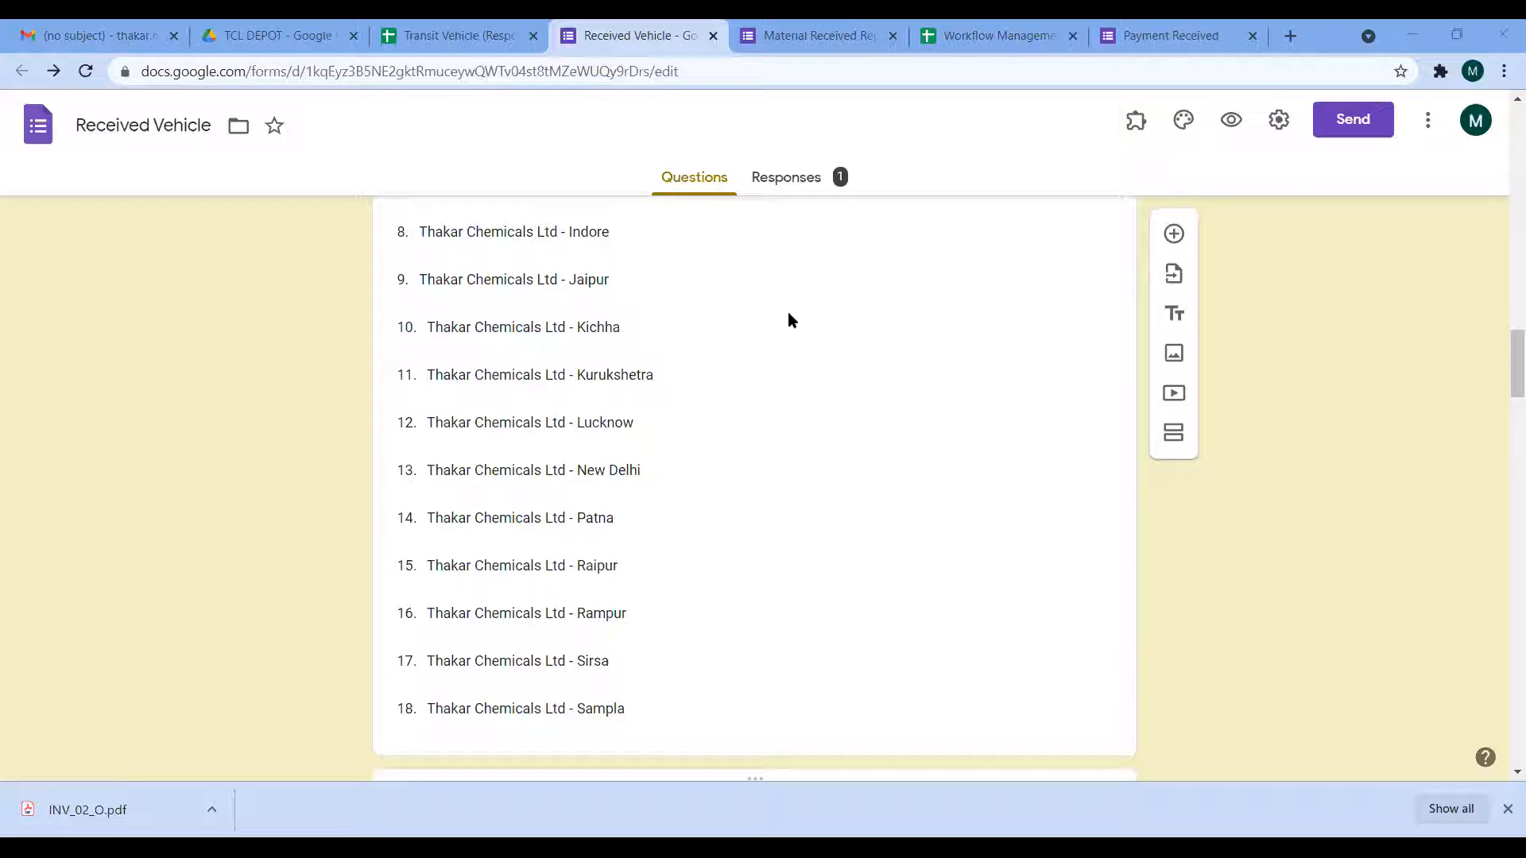
{"action": "scroll", "coordinate": [1505, 355], "scroll_direction": "up", "scroll_amount": 5}
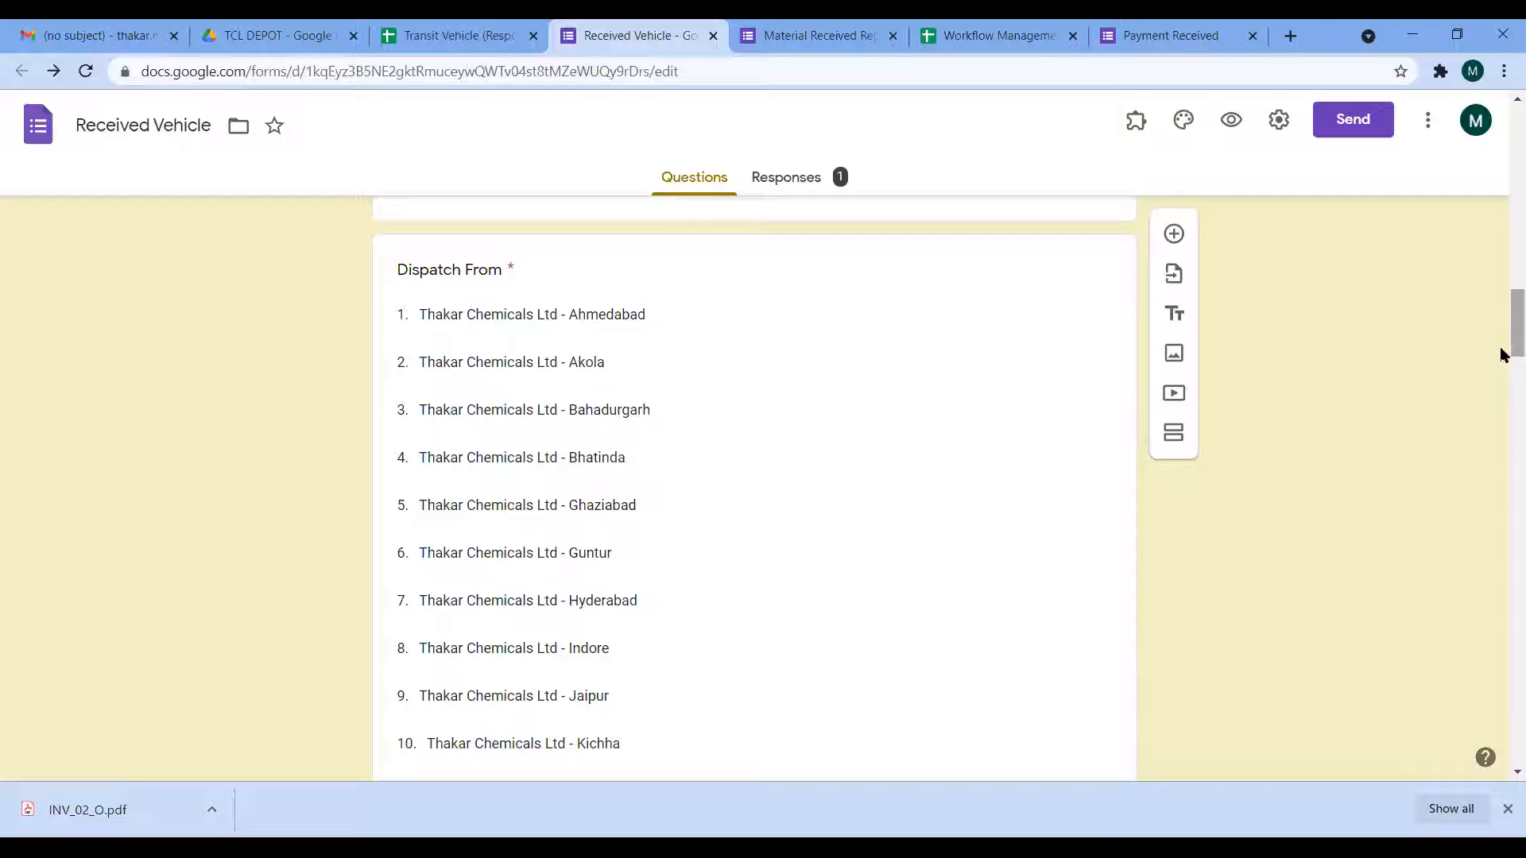
{"action": "scroll", "coordinate": [1501, 334], "scroll_direction": "up", "scroll_amount": 3}
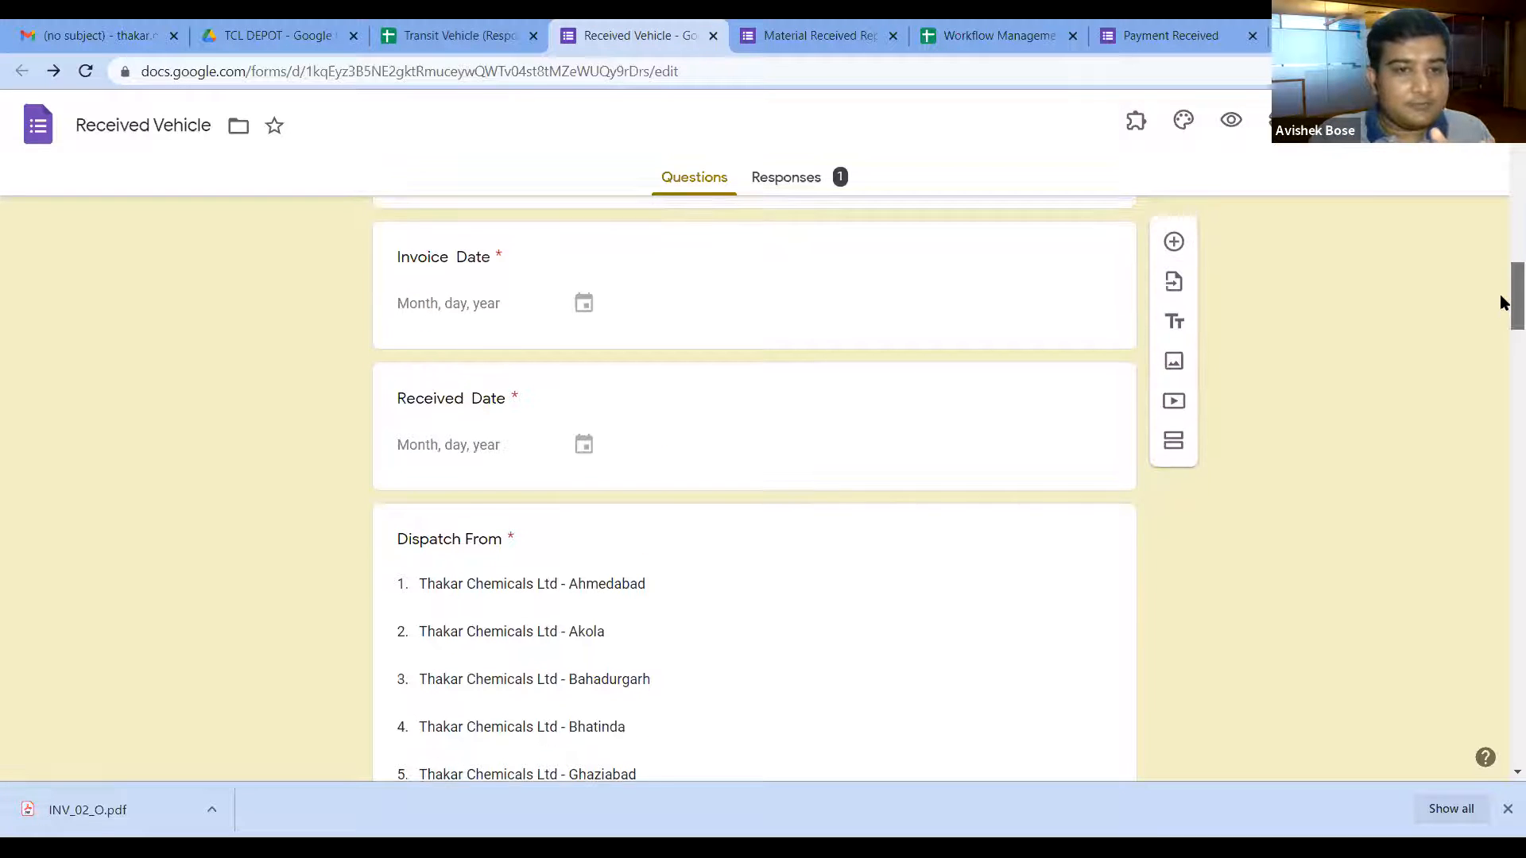
{"action": "scroll", "coordinate": [1502, 302], "scroll_direction": "up", "scroll_amount": 2}
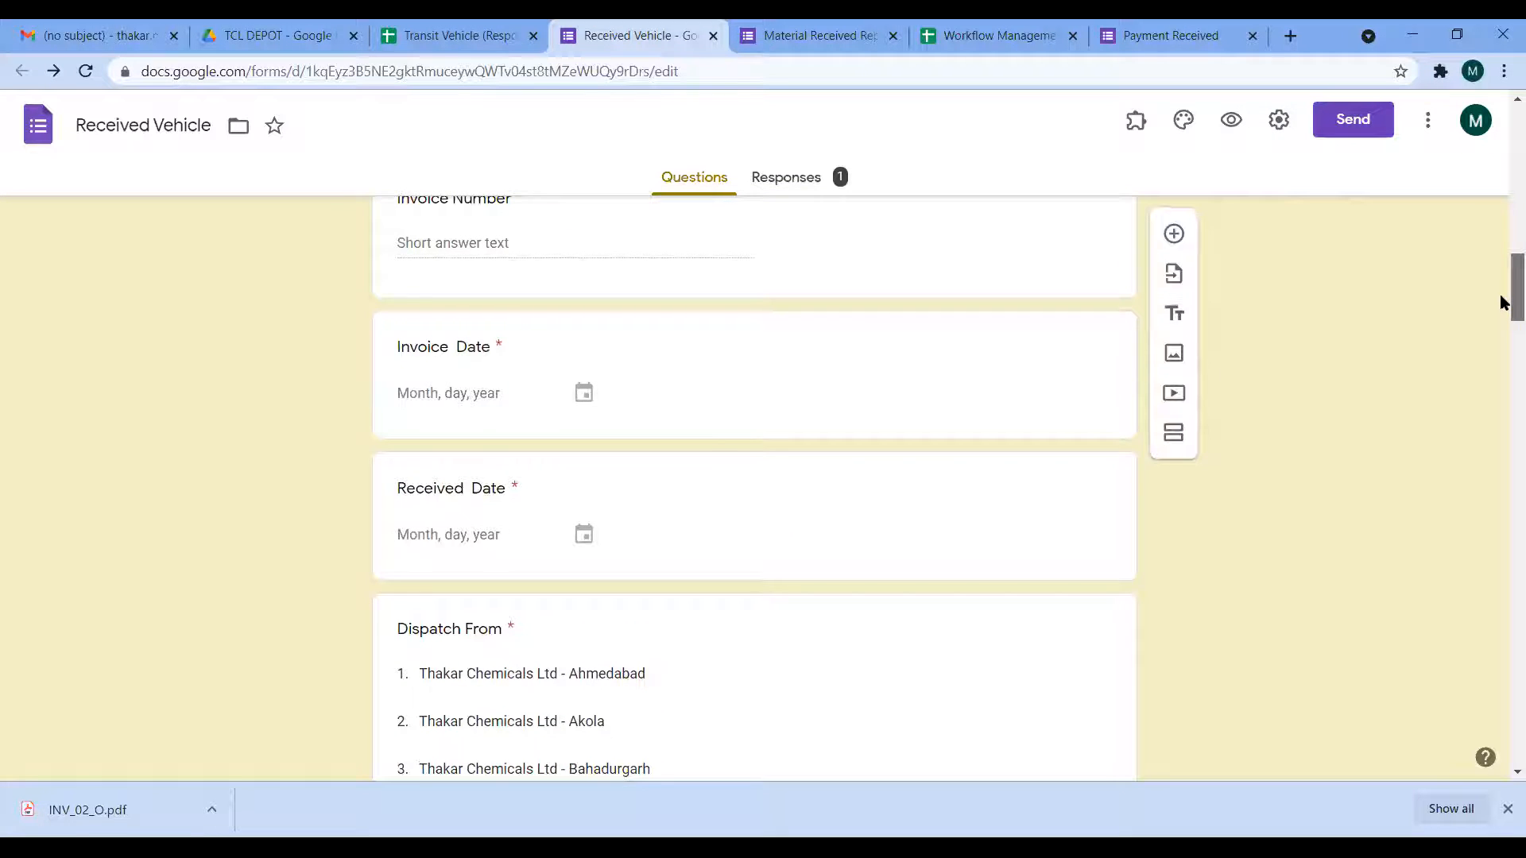
{"action": "left_click", "coordinate": [704, 401]}
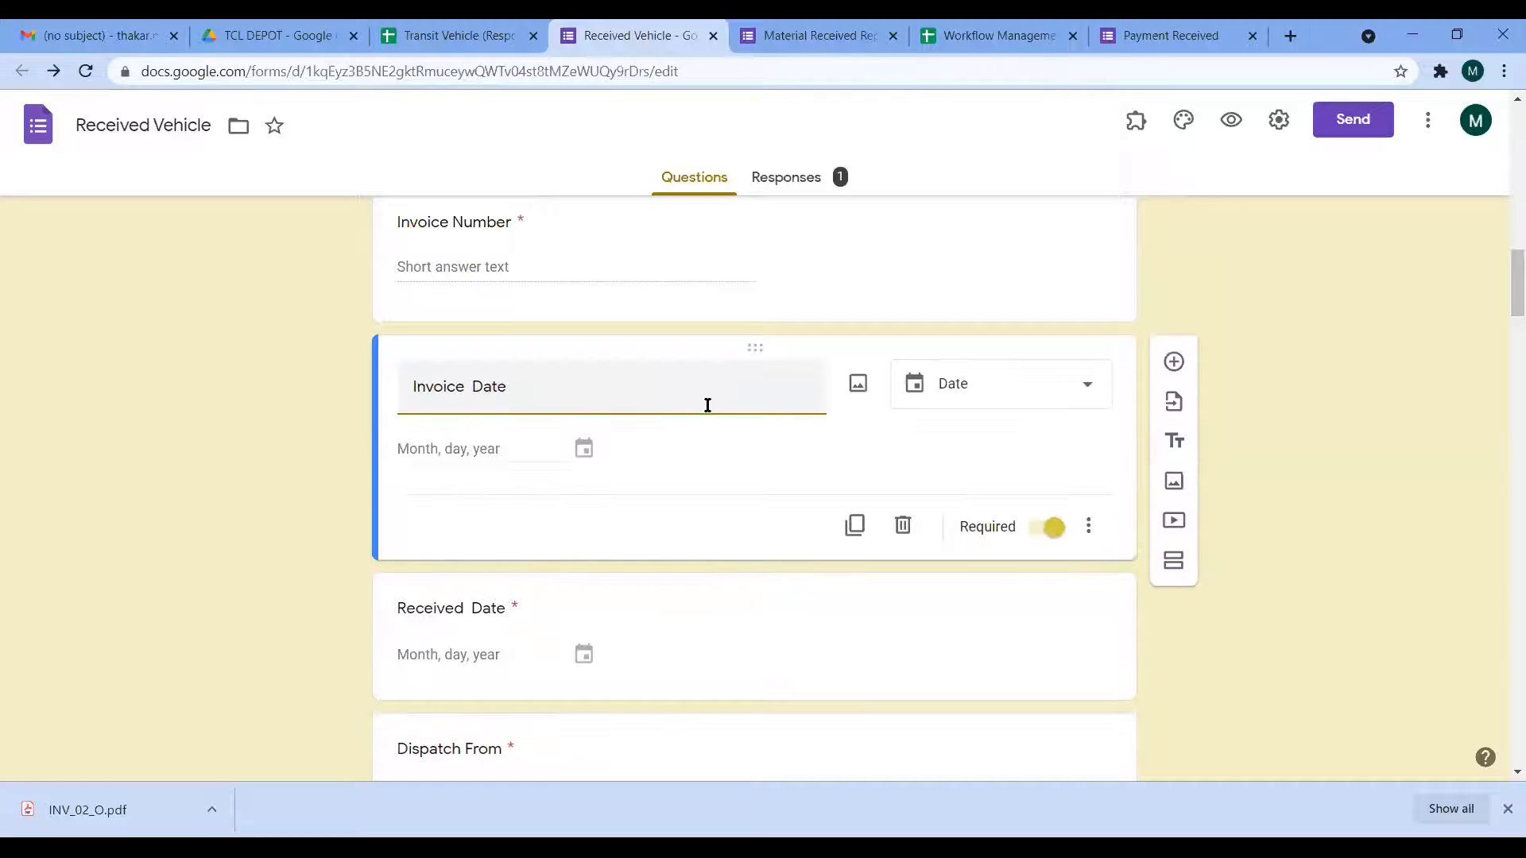
{"action": "left_click", "coordinate": [1076, 398]}
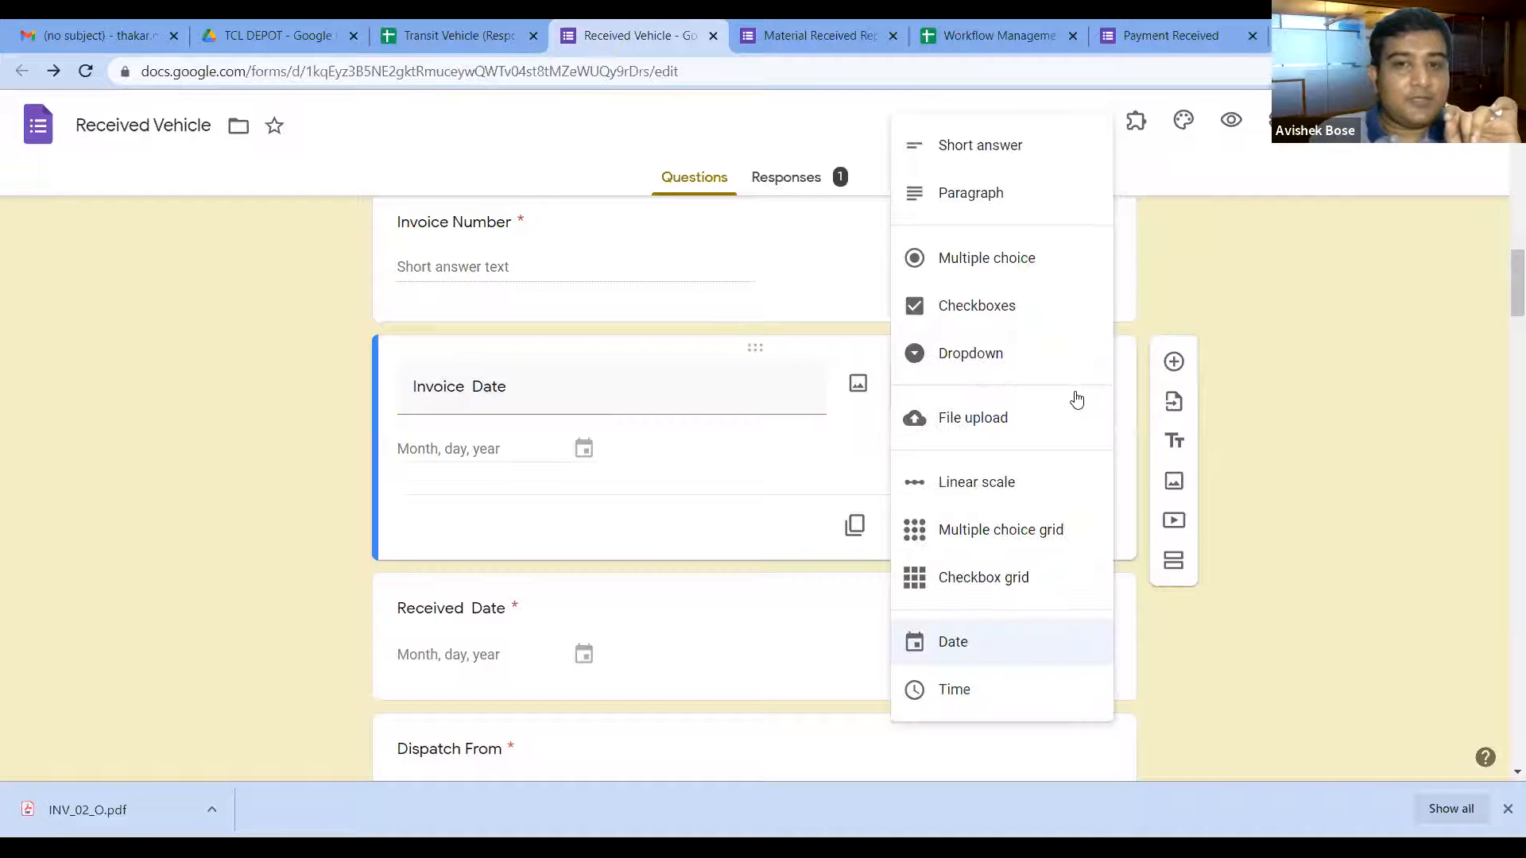
{"action": "left_click", "coordinate": [1022, 154]}
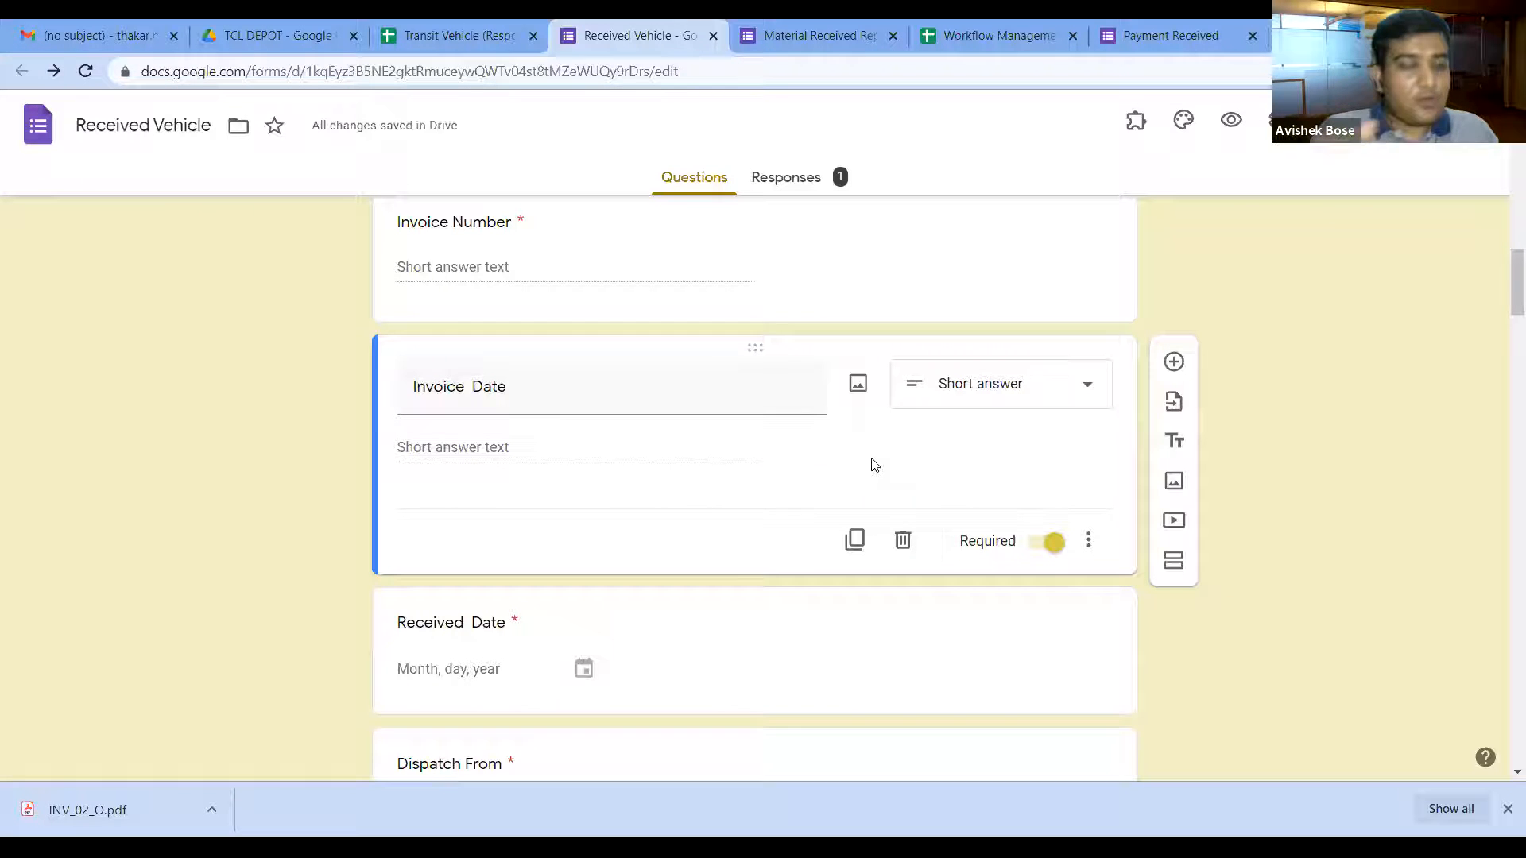
{"action": "left_click", "coordinate": [462, 35]}
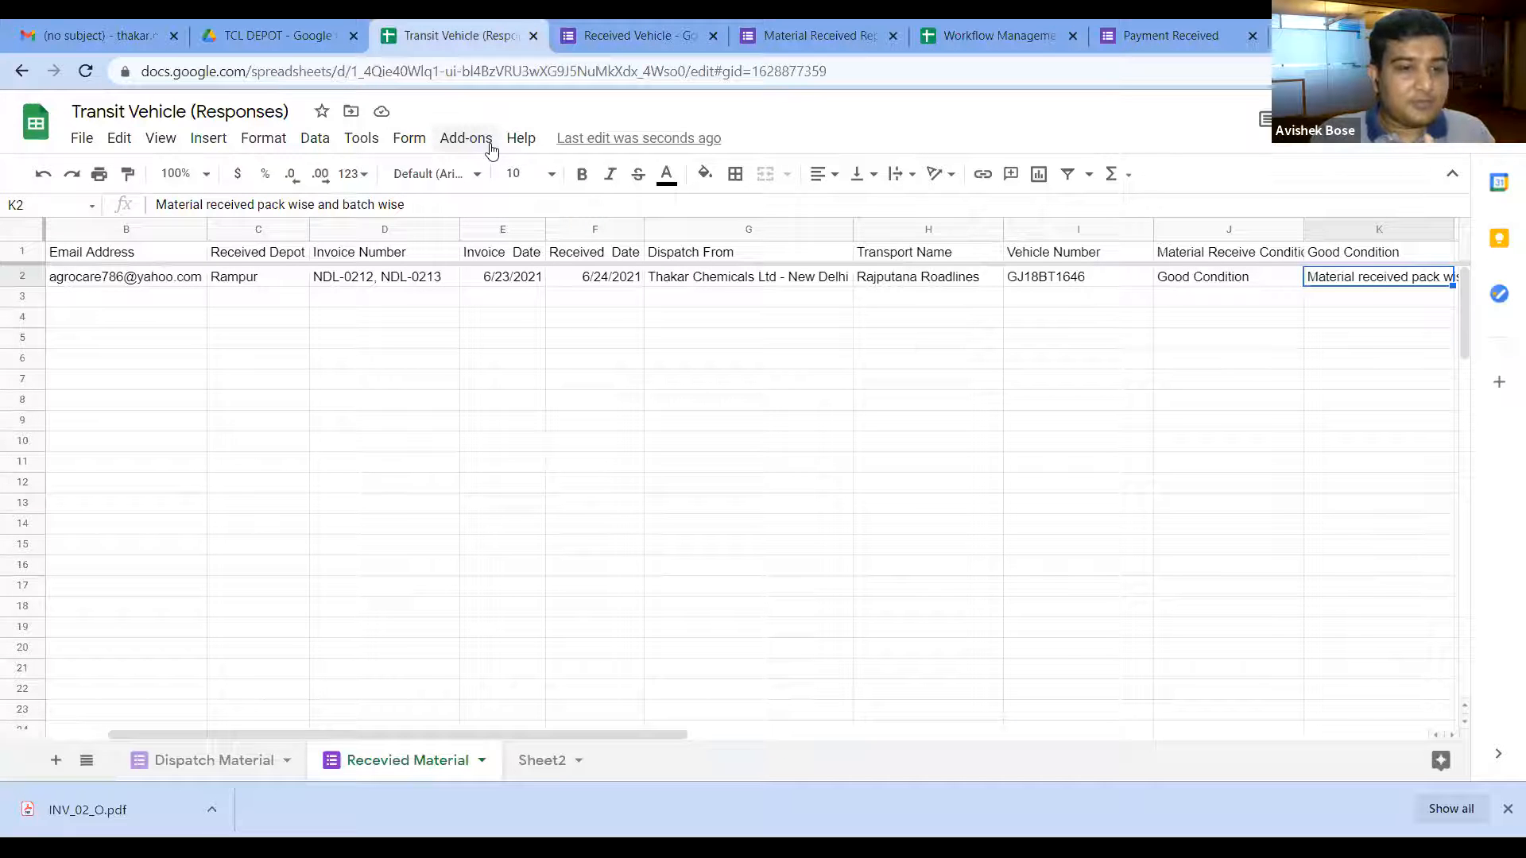
Step: Check the D2 invoice date on Dispatch Material, then close the Material Received Report pre-fill page
{"action": "left_click", "coordinate": [238, 759]}
{"action": "left_click", "coordinate": [537, 281]}
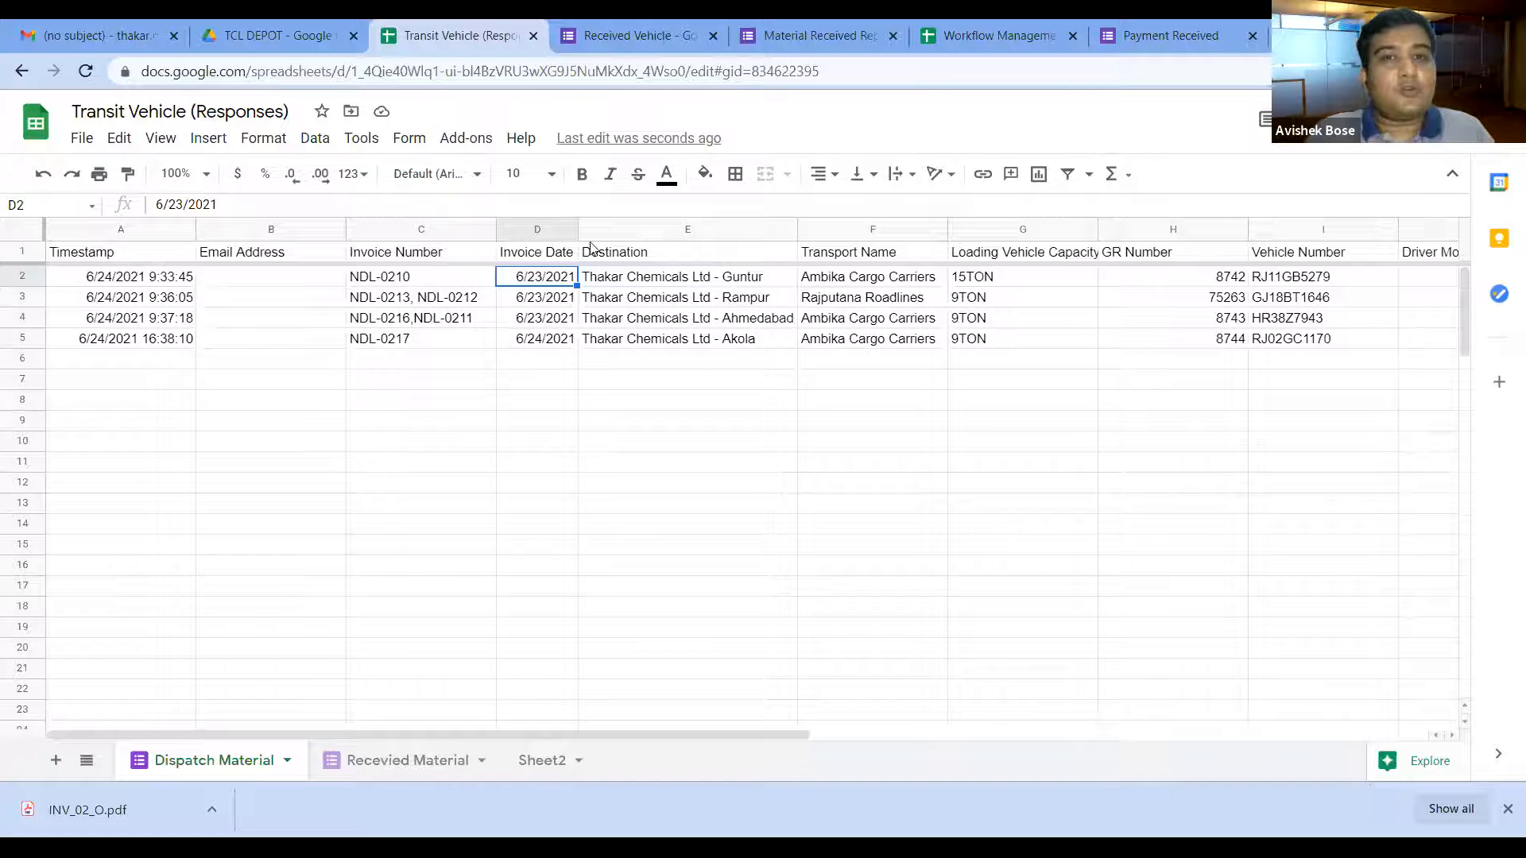
{"action": "left_click", "coordinate": [785, 24]}
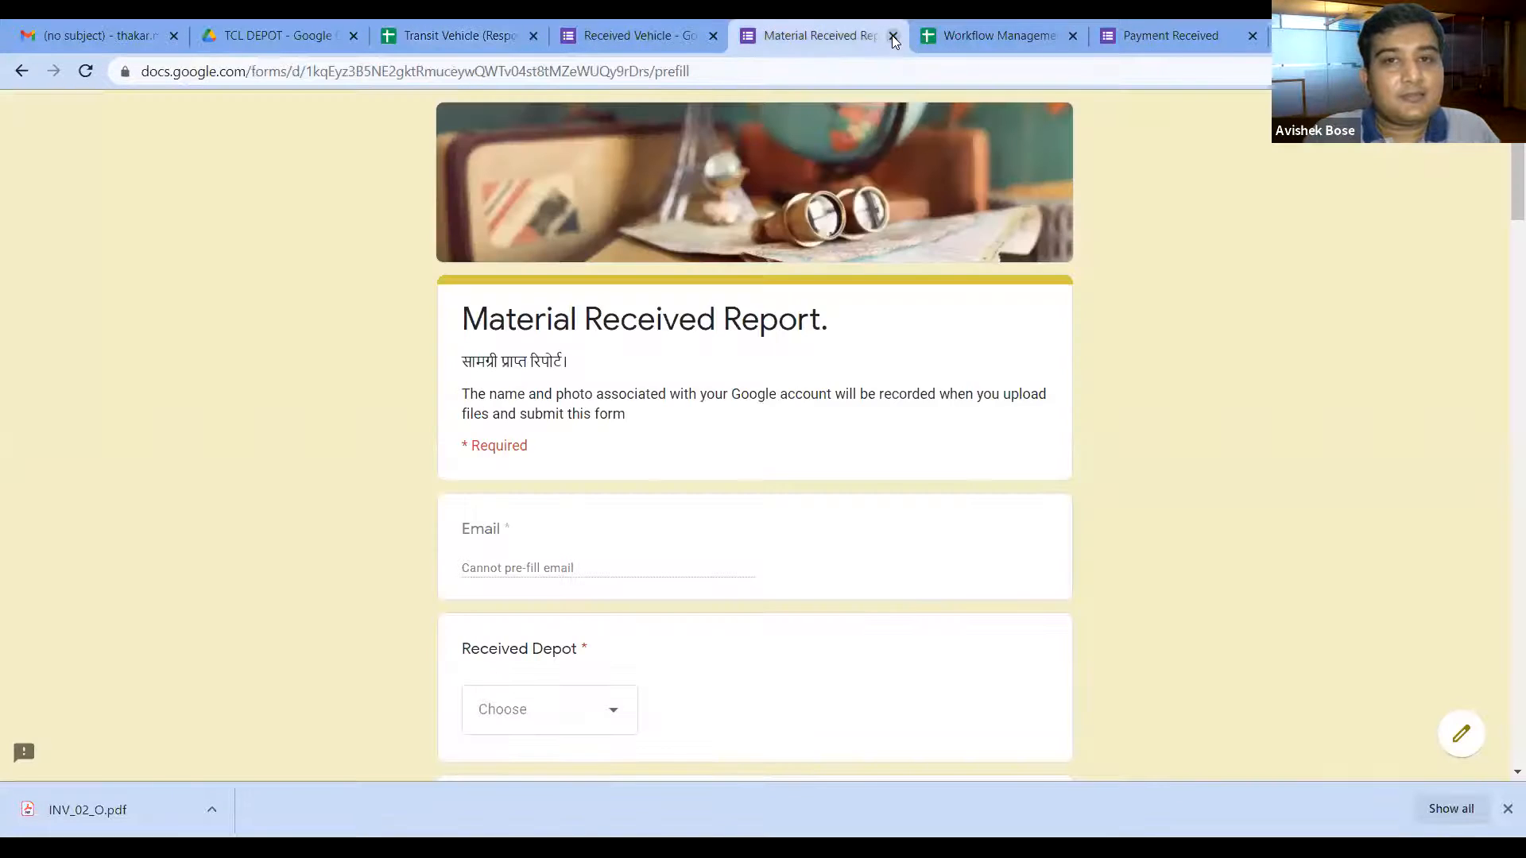
{"action": "left_click", "coordinate": [892, 35]}
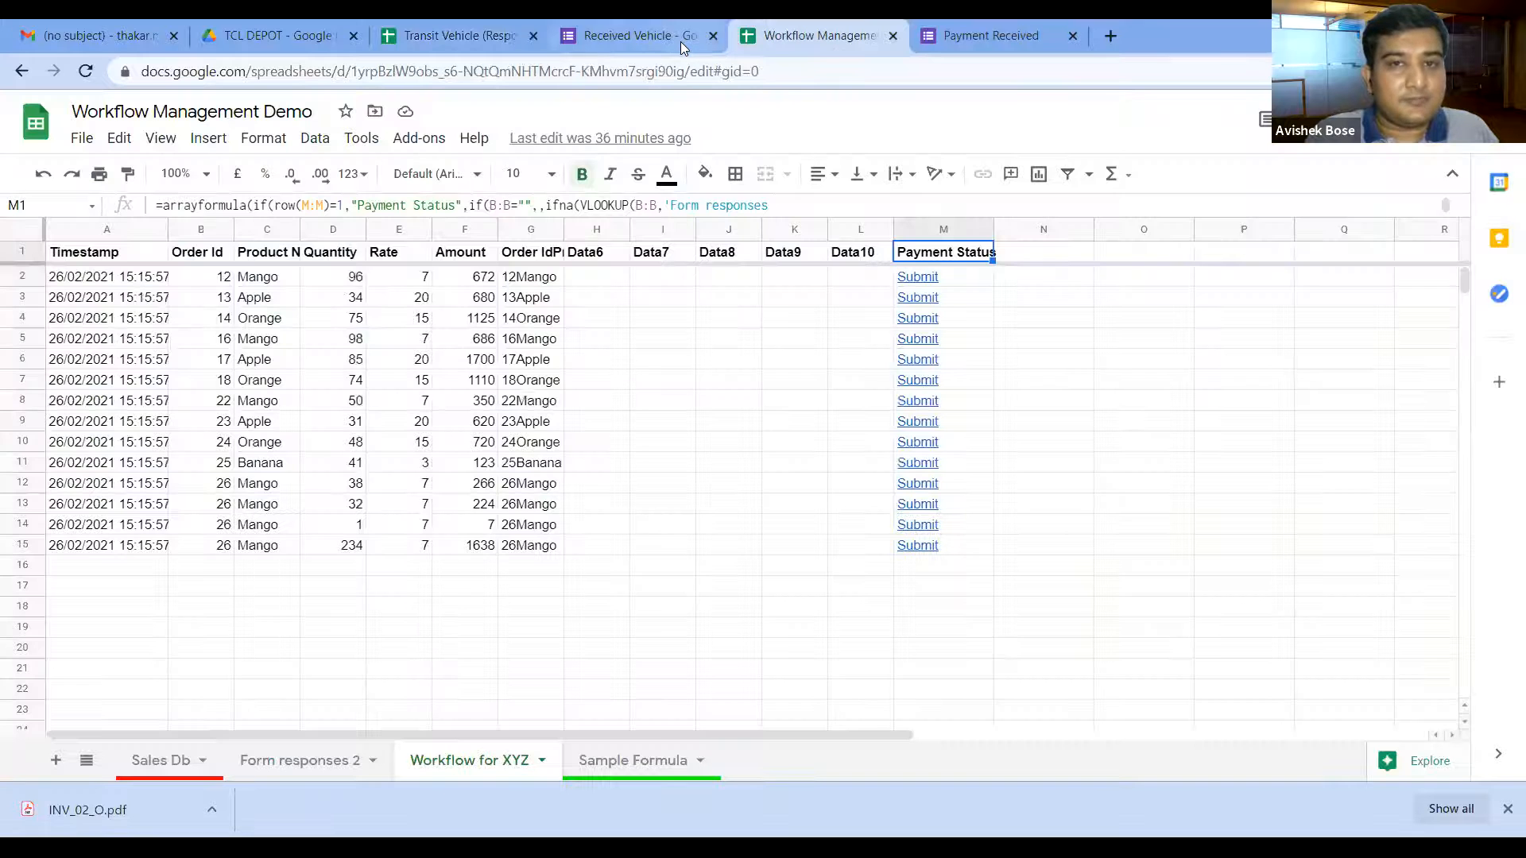
Step: Switch between the Received Vehicle form editor and the responses spreadsheet to compare invoice dates
{"action": "left_click", "coordinate": [671, 37]}
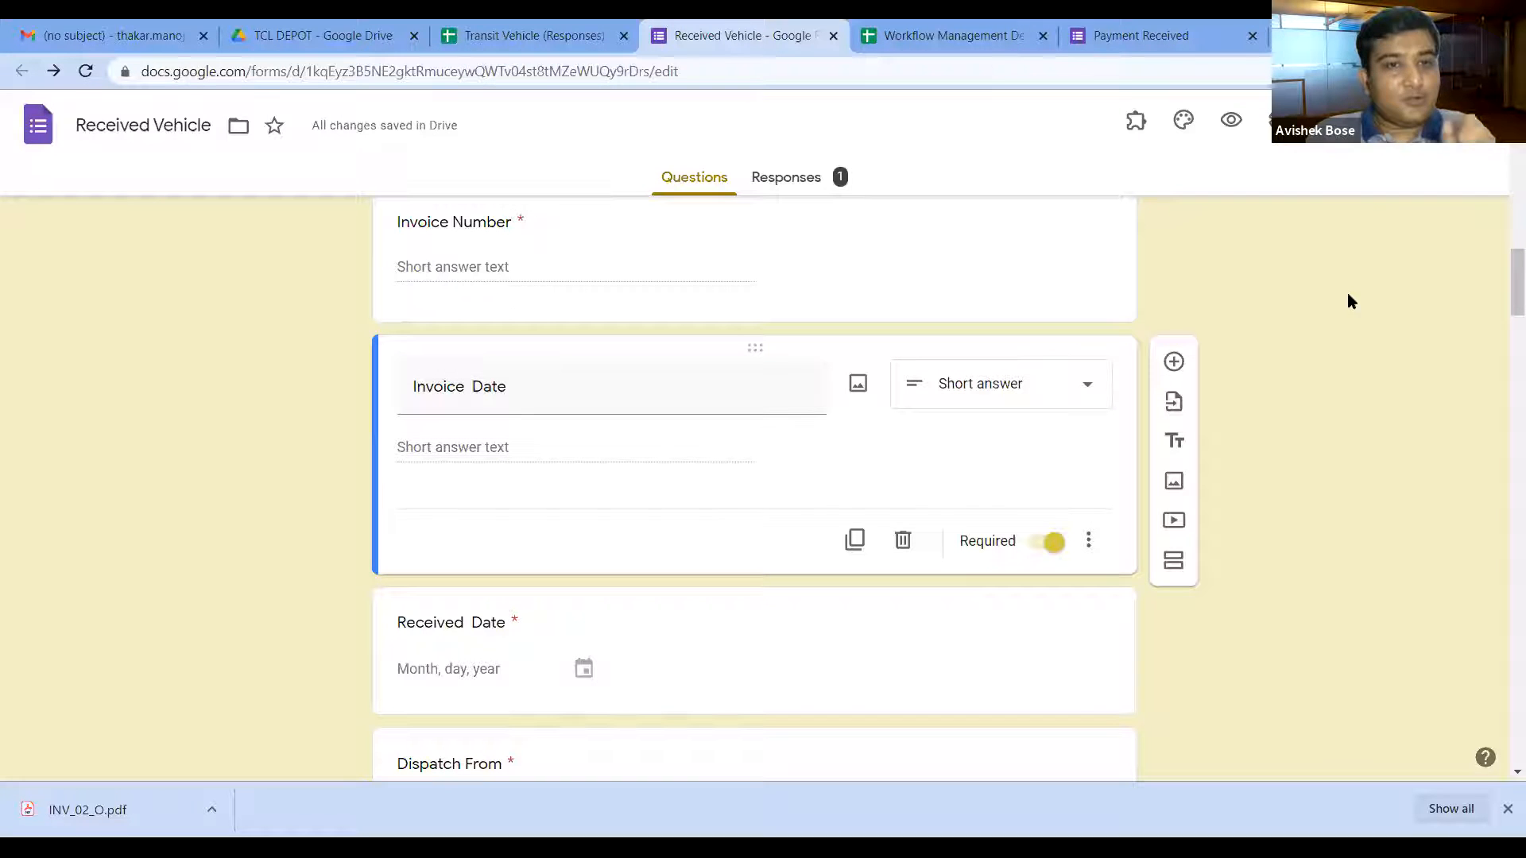
{"action": "left_click", "coordinate": [576, 39]}
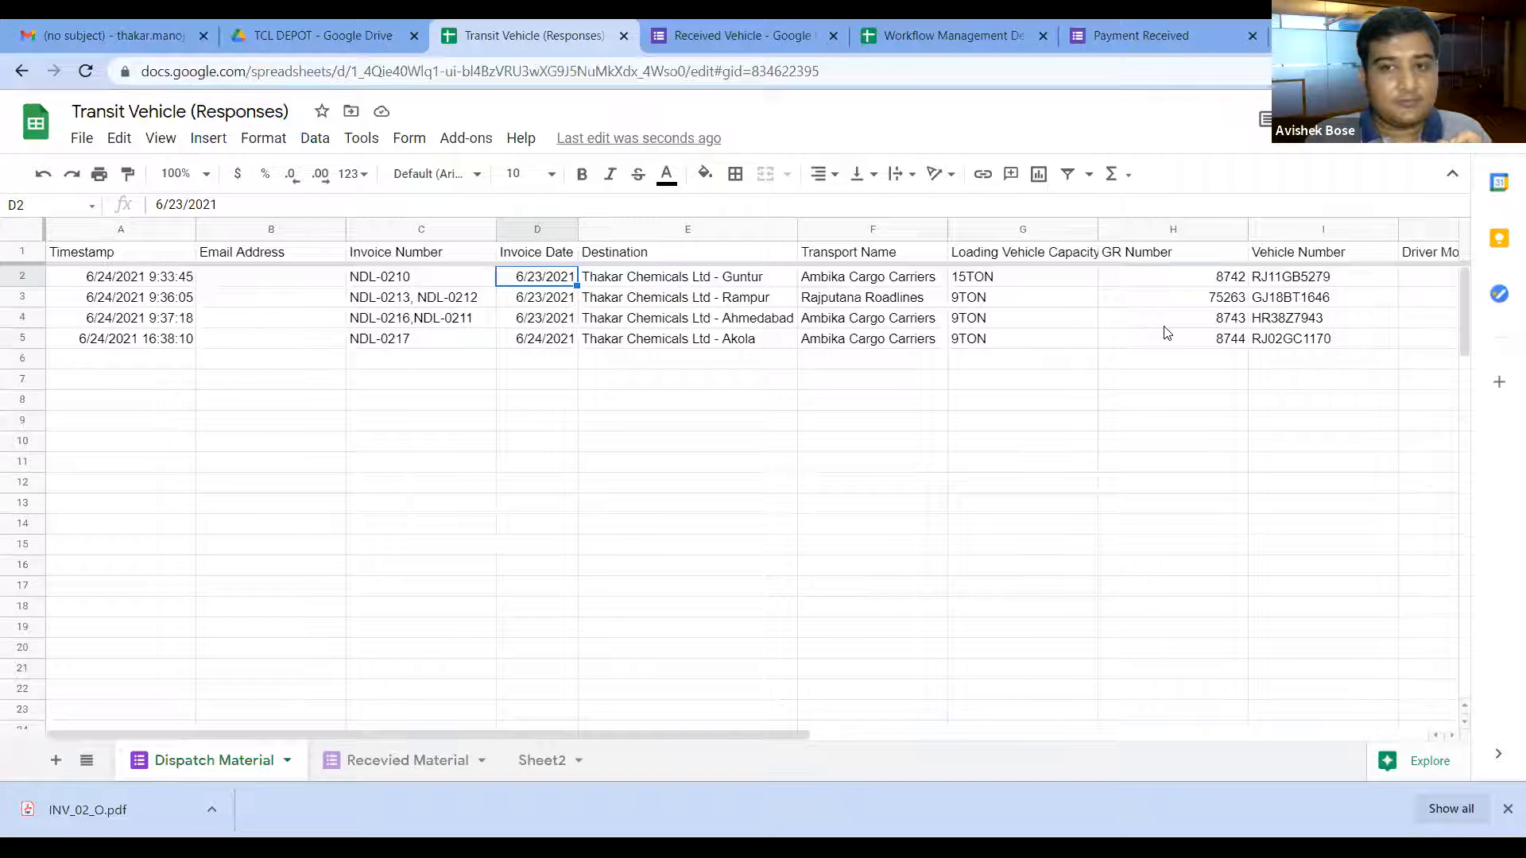
{"action": "left_click", "coordinate": [761, 39]}
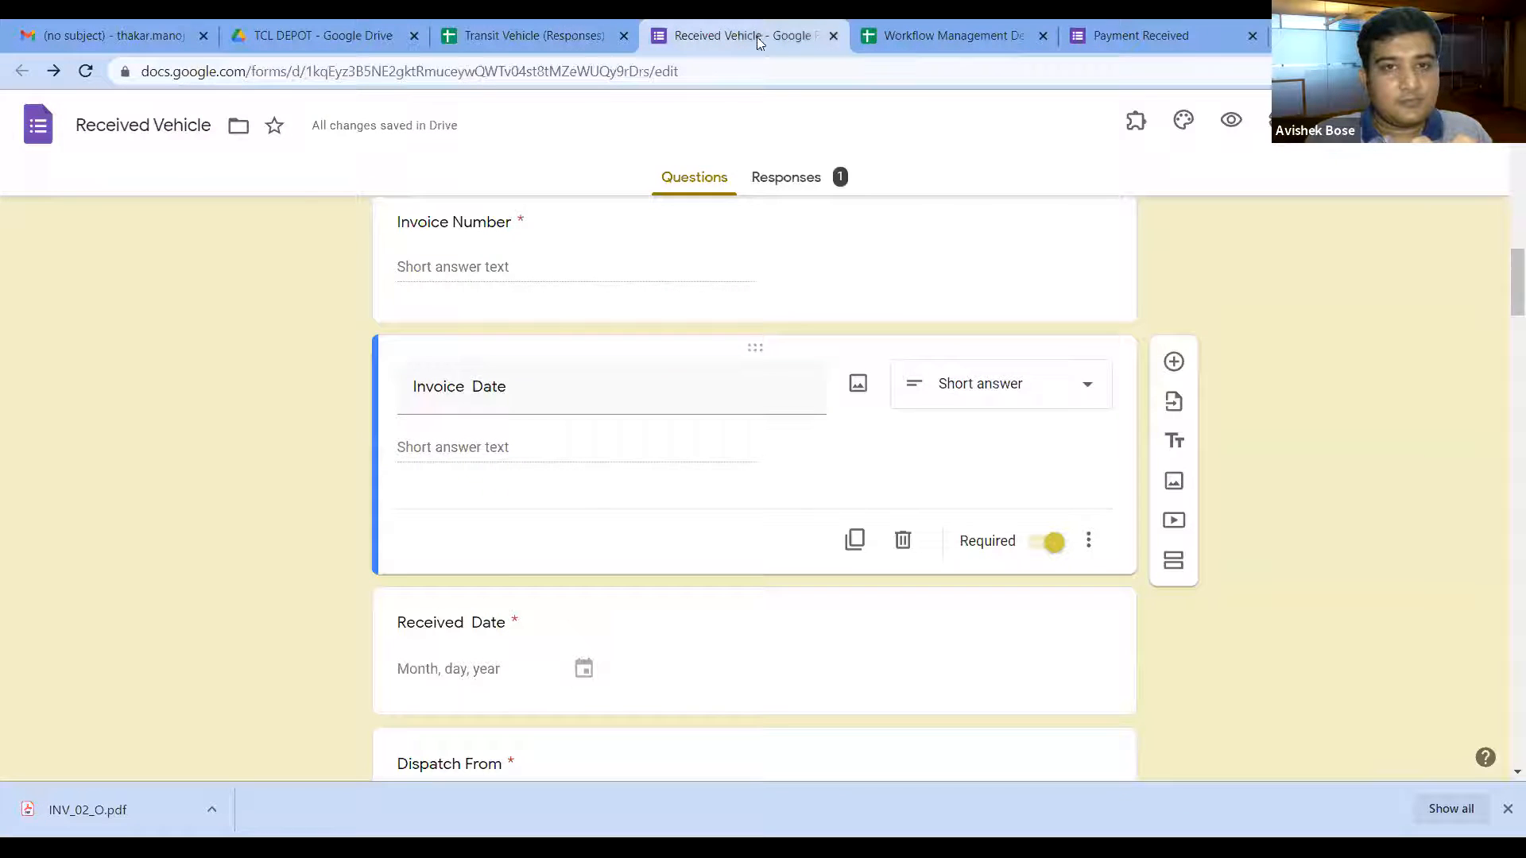
Step: Duplicate the Vehicle Number question and rename the copy to GR Number
{"action": "scroll", "coordinate": [824, 558], "scroll_direction": "down", "scroll_amount": 8}
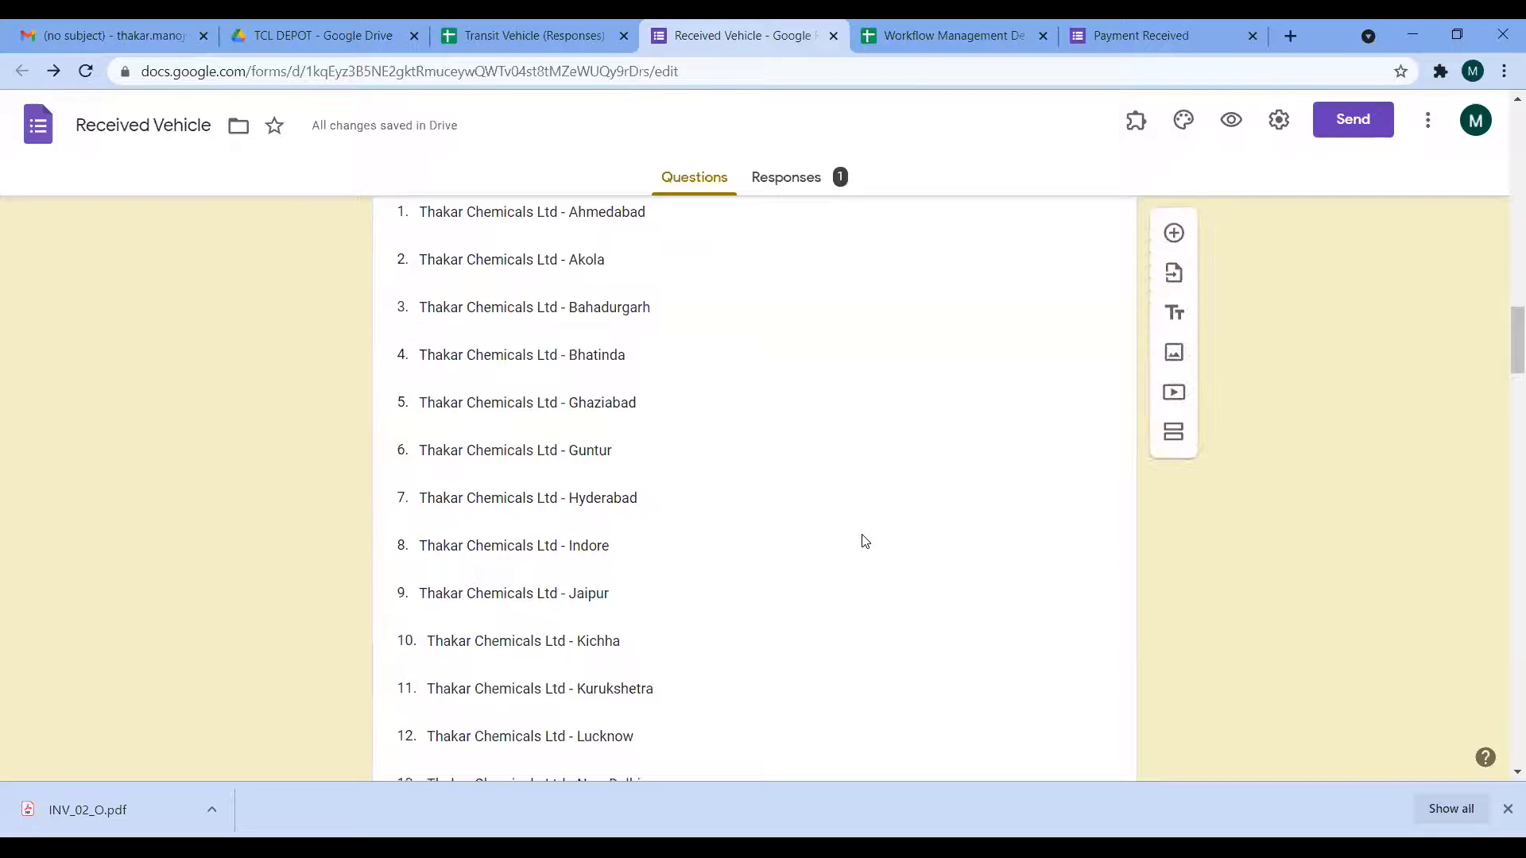
{"action": "scroll", "coordinate": [872, 477], "scroll_direction": "down", "scroll_amount": 11}
{"action": "scroll", "coordinate": [874, 525], "scroll_direction": "down", "scroll_amount": 1}
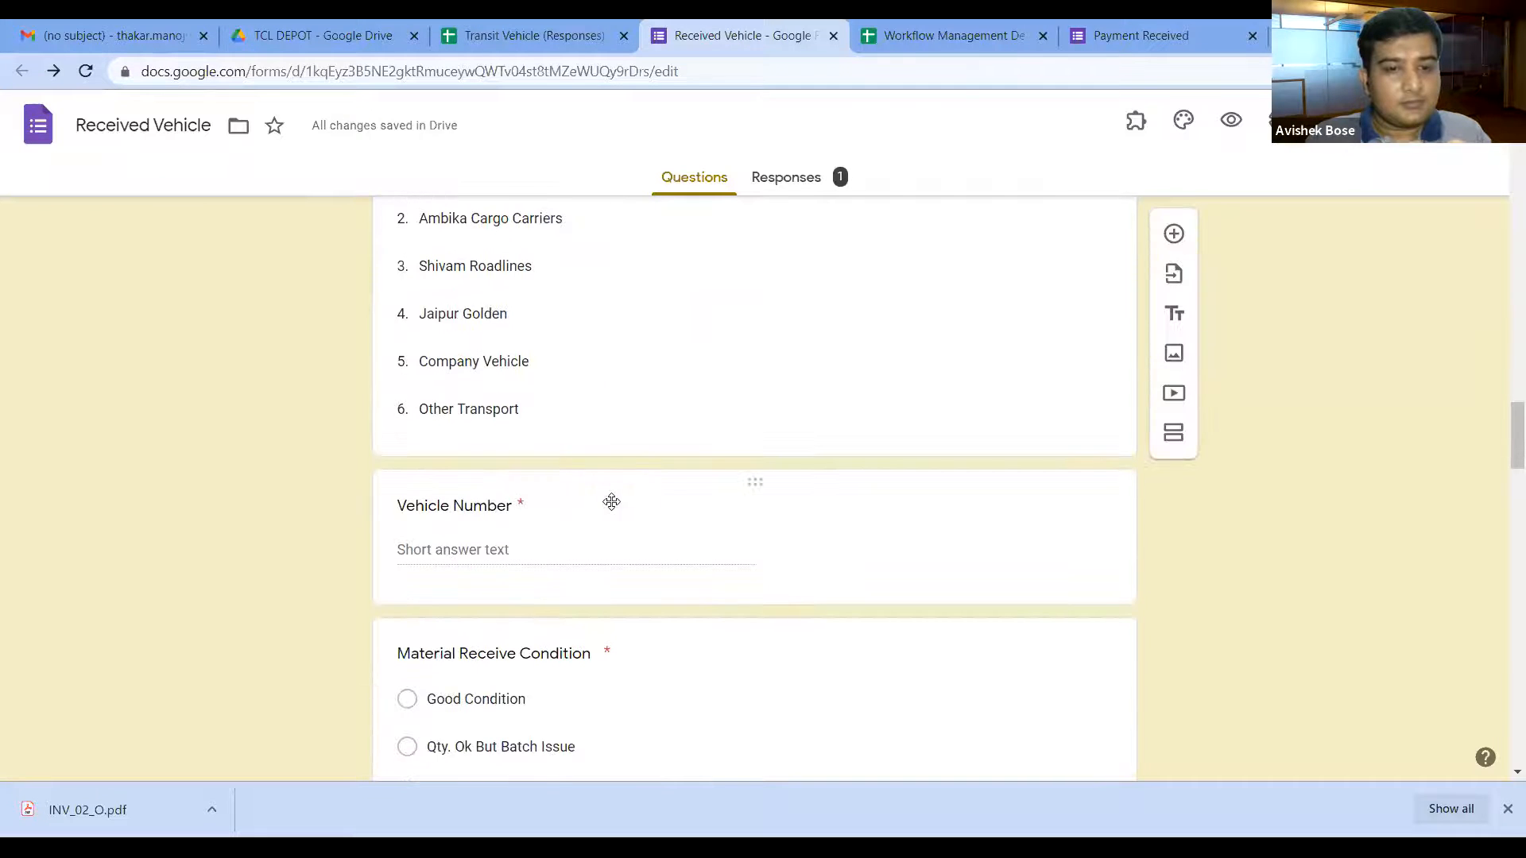
{"action": "left_click", "coordinate": [1048, 479]}
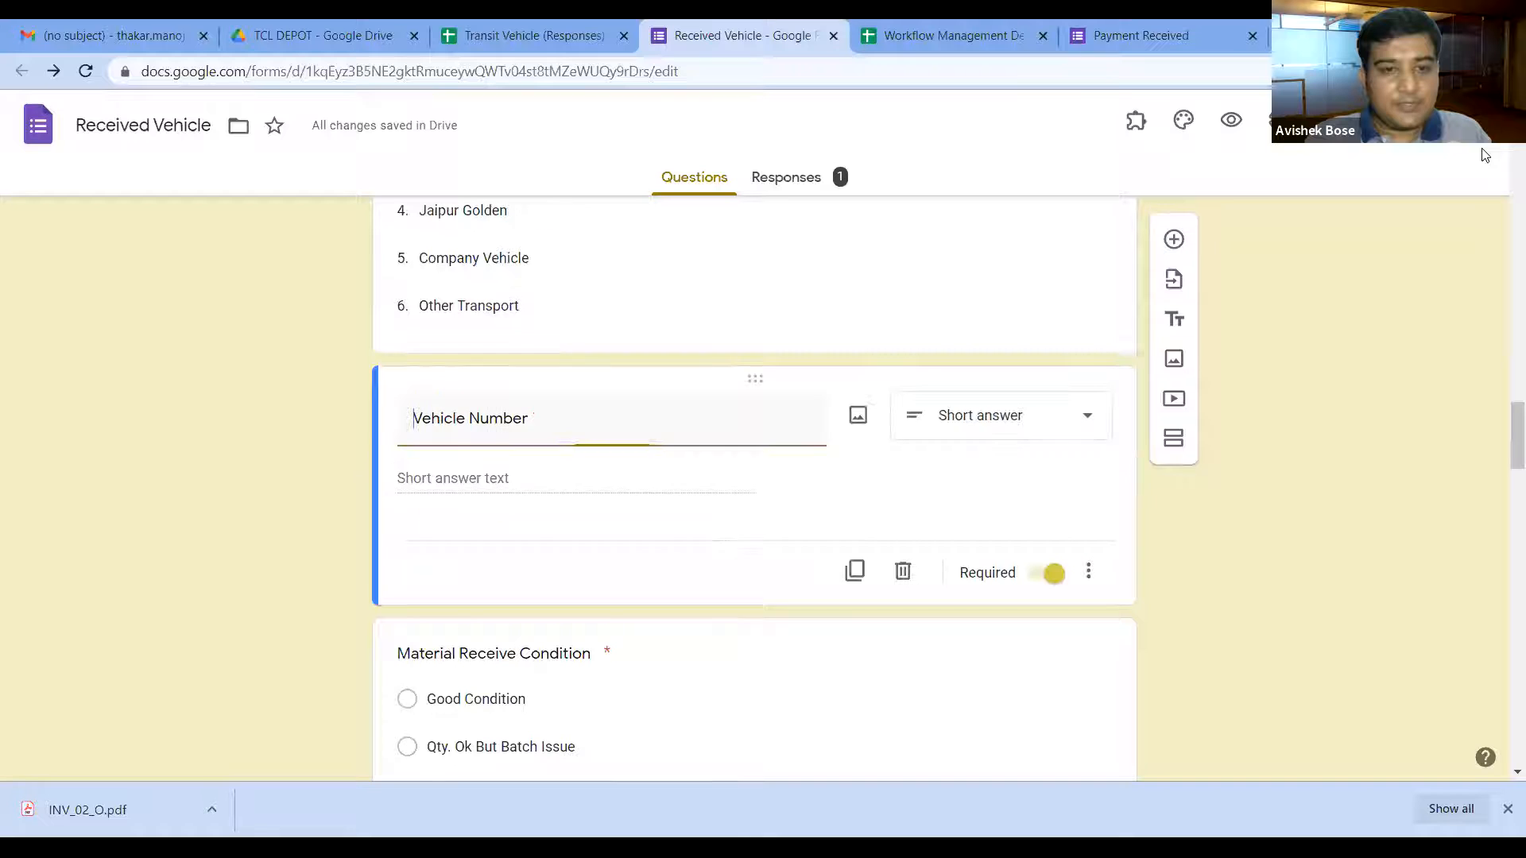
{"action": "left_click", "coordinate": [856, 571]}
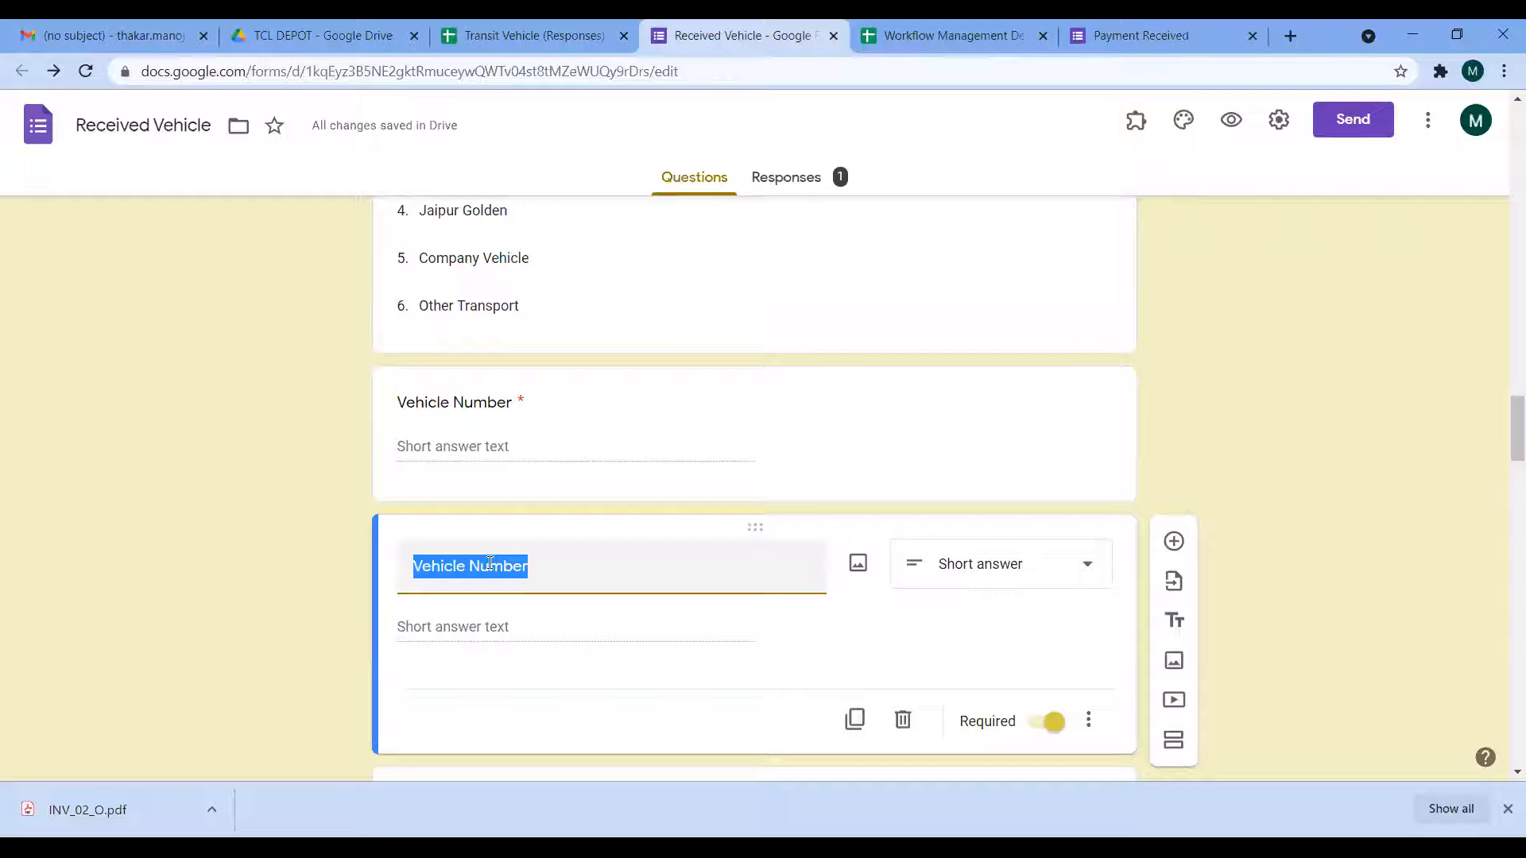
{"action": "type", "text": "GR Nu"}
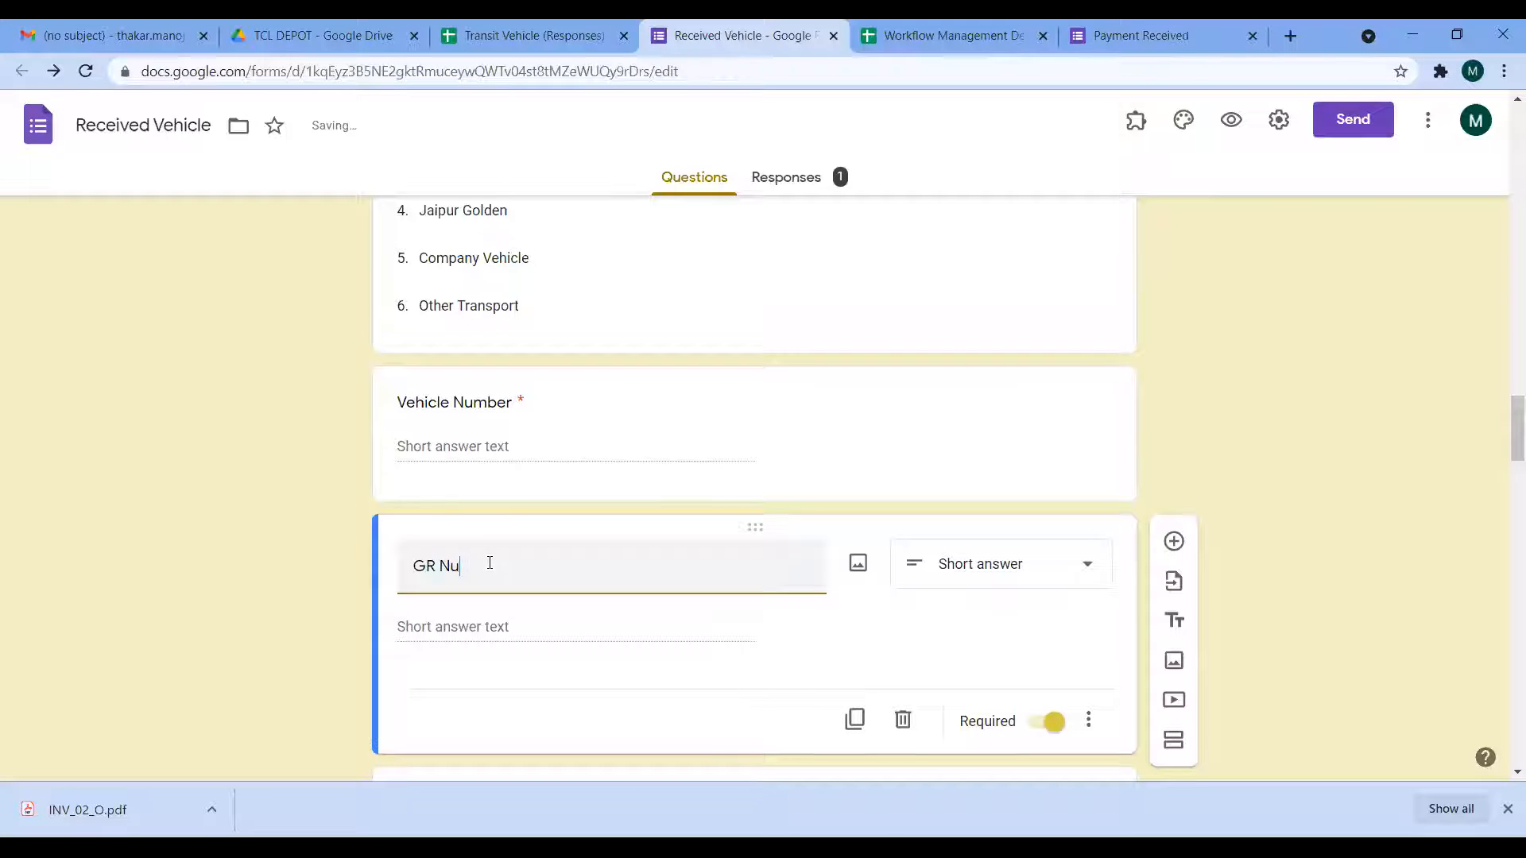
{"action": "type", "text": "mber"}
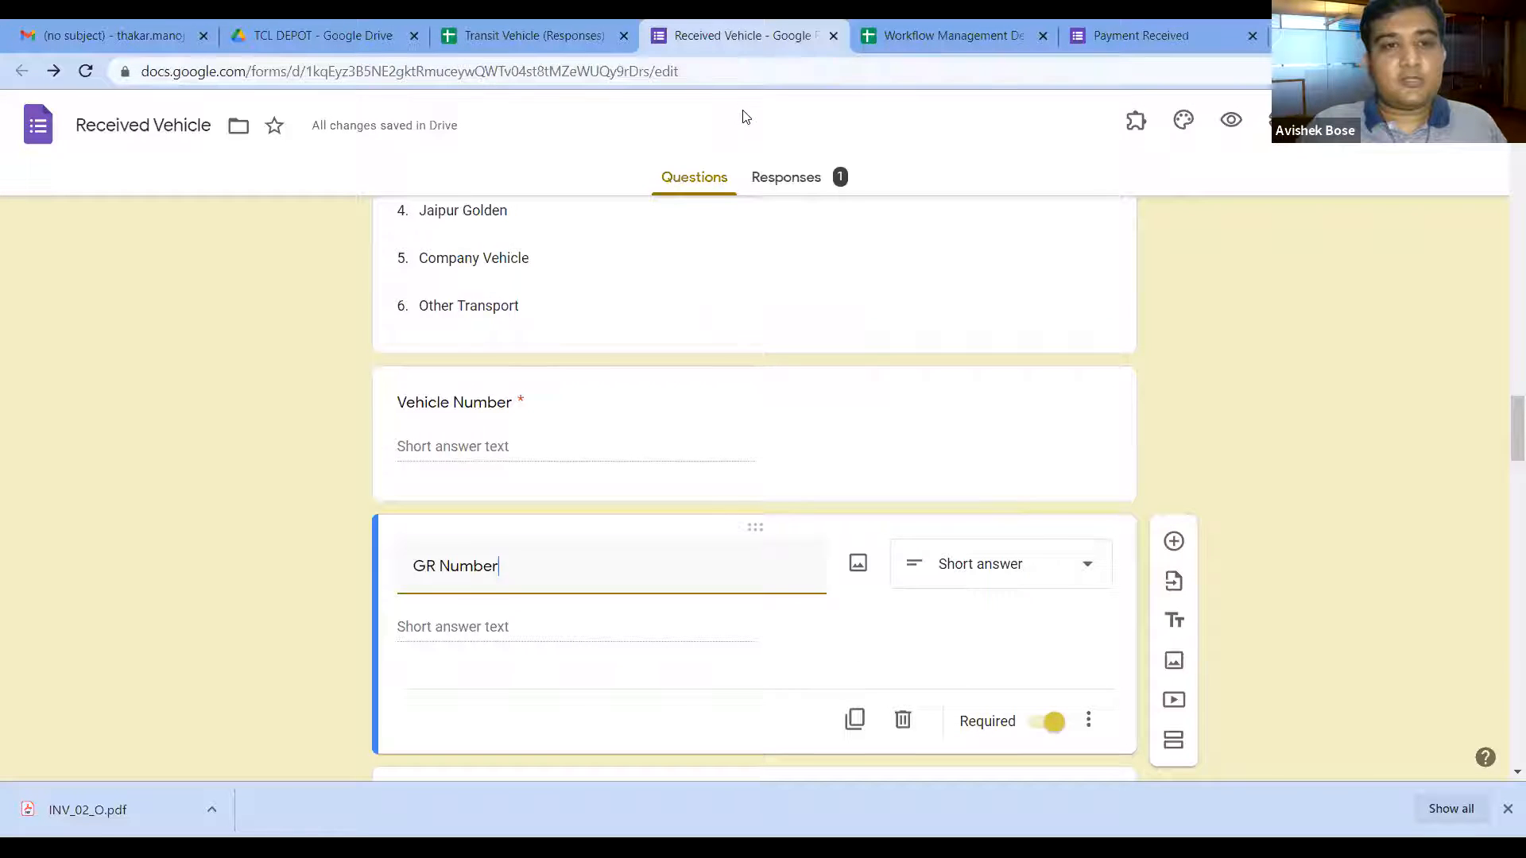
{"action": "left_click", "coordinate": [513, 25]}
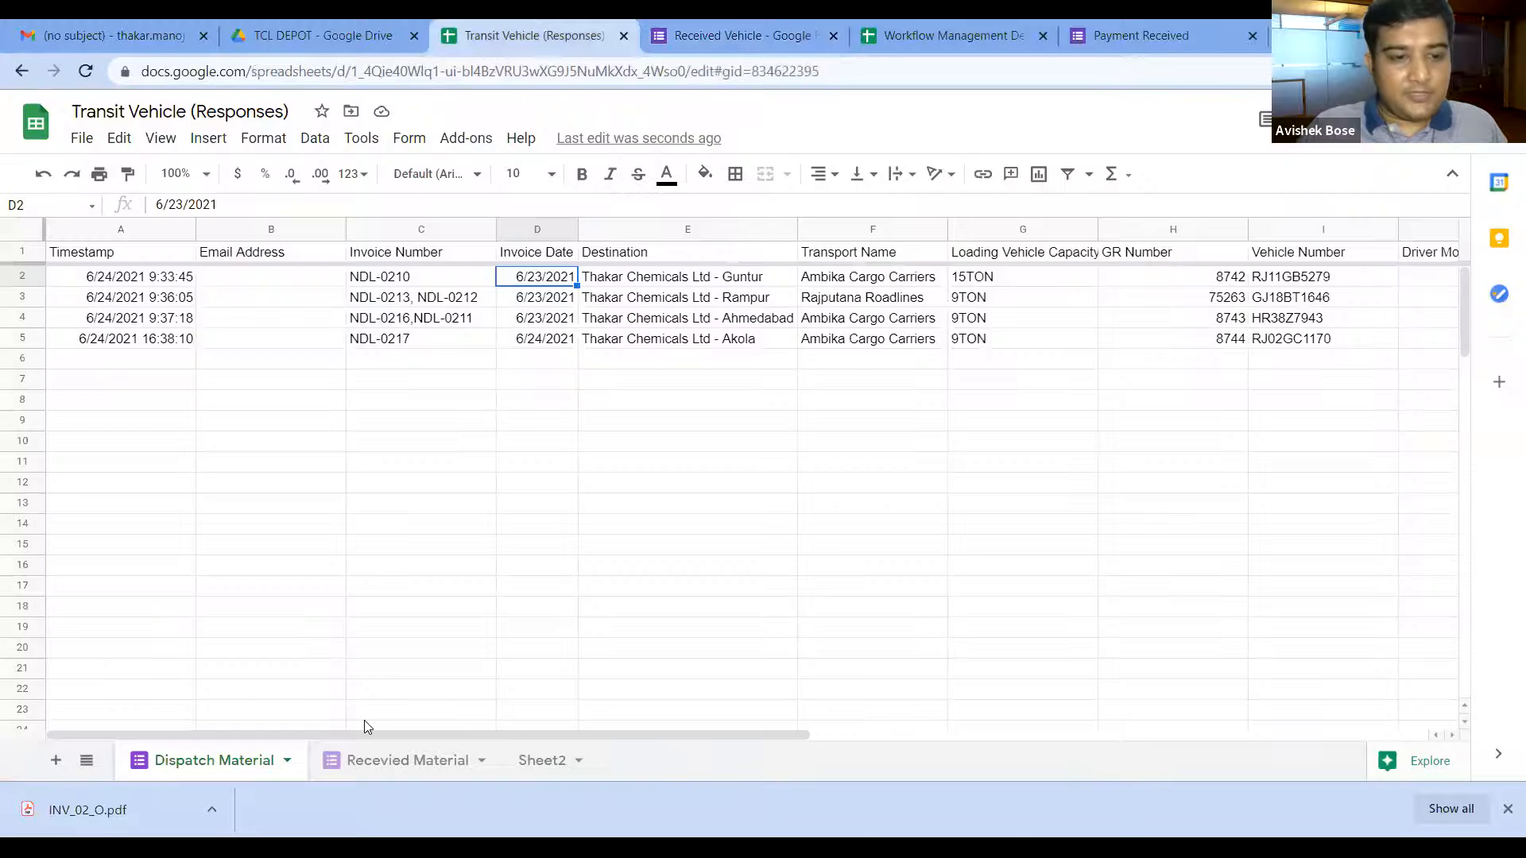
Step: In Received Material, drag the GR Number column (R) left so it sits before Vehicle Number
{"action": "left_click", "coordinate": [377, 758]}
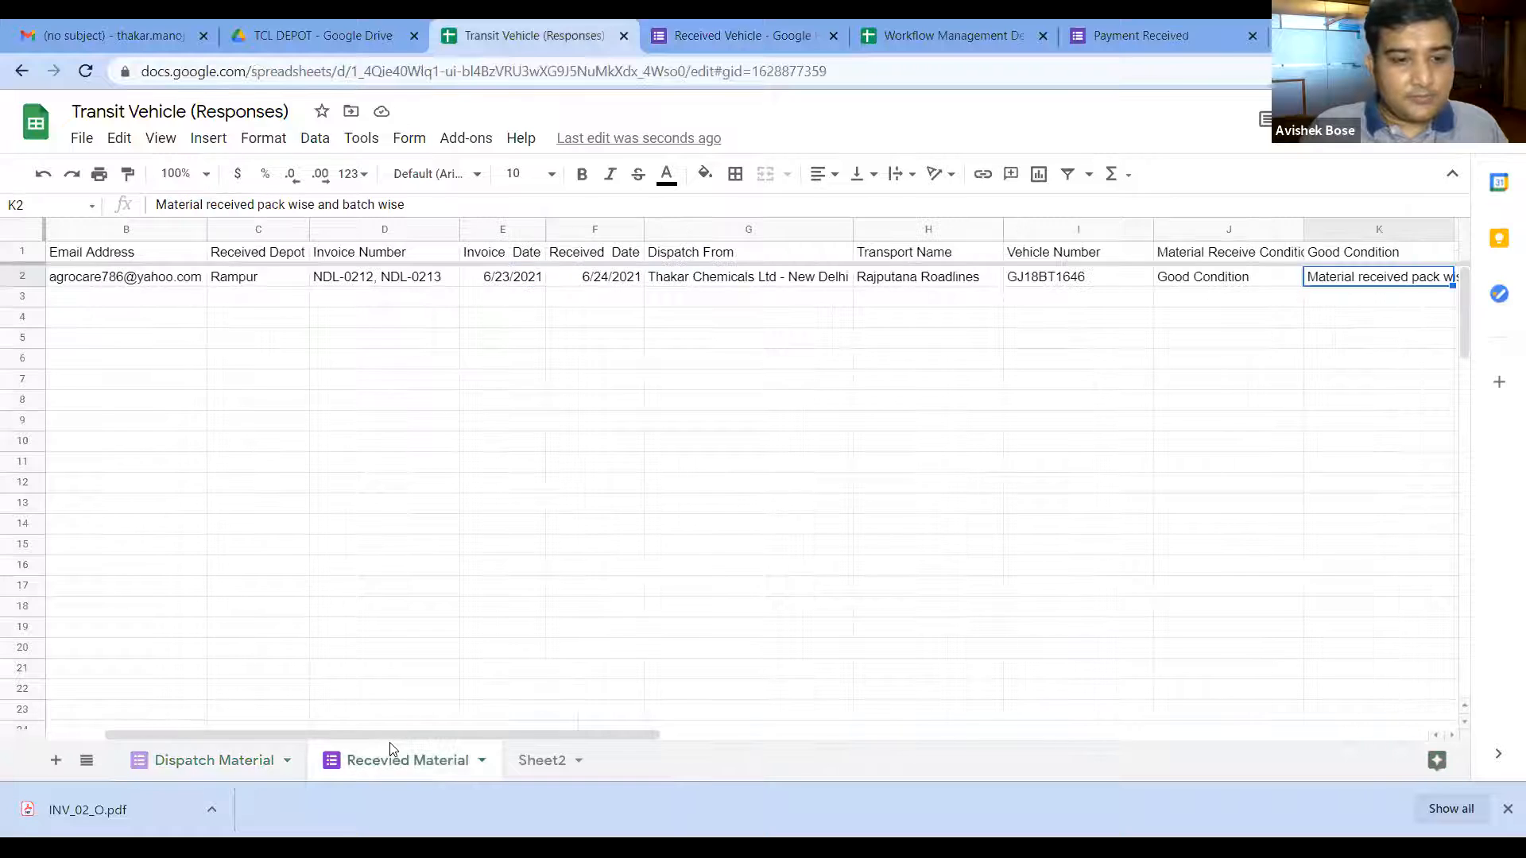
{"action": "left_click_drag", "start_coordinate": [428, 735], "coordinate": [987, 736]}
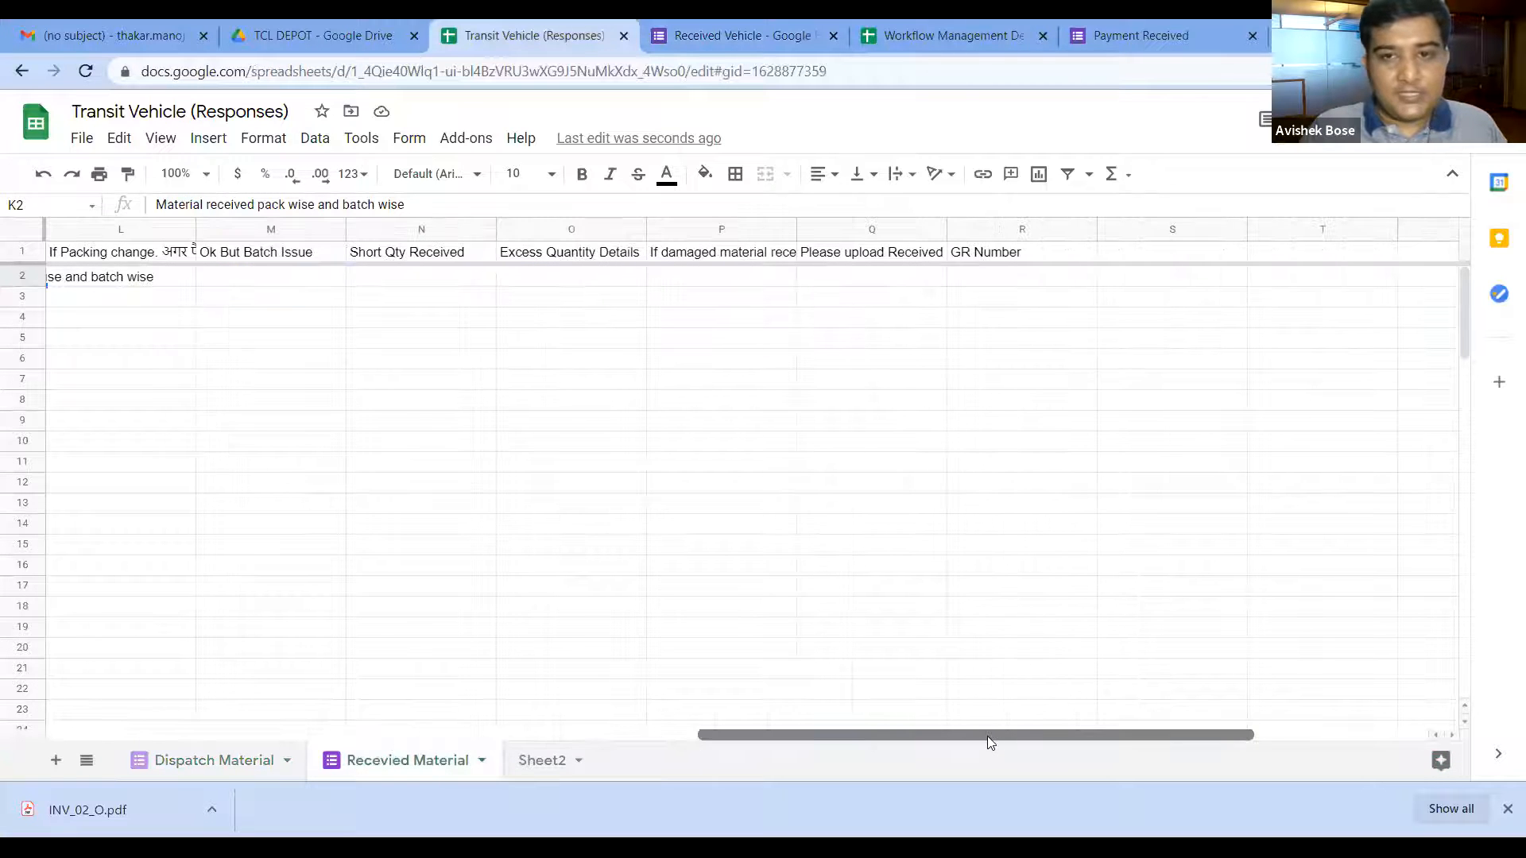
{"action": "left_click", "coordinate": [1004, 258]}
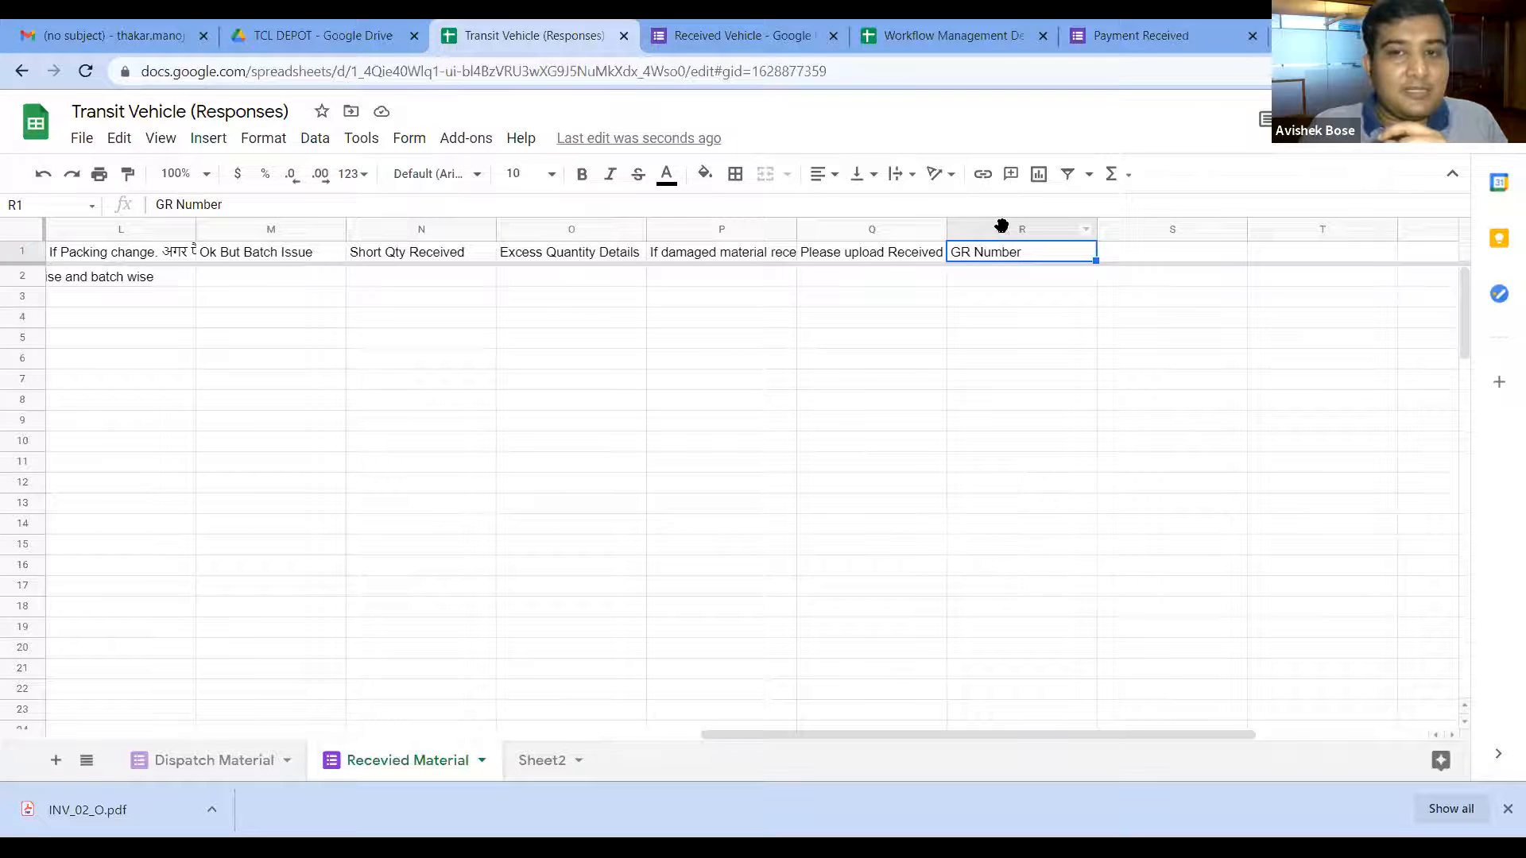
{"action": "left_click", "coordinate": [1001, 226]}
{"action": "mouse_move", "coordinate": [1003, 228]}
{"action": "left_mouse_down"}
{"action": "mouse_move", "coordinate": [397, 246]}
{"action": "mouse_move", "coordinate": [181, 274]}
{"action": "mouse_move", "coordinate": [1118, 282]}
{"action": "mouse_move", "coordinate": [1187, 269]}
{"action": "left_mouse_up"}
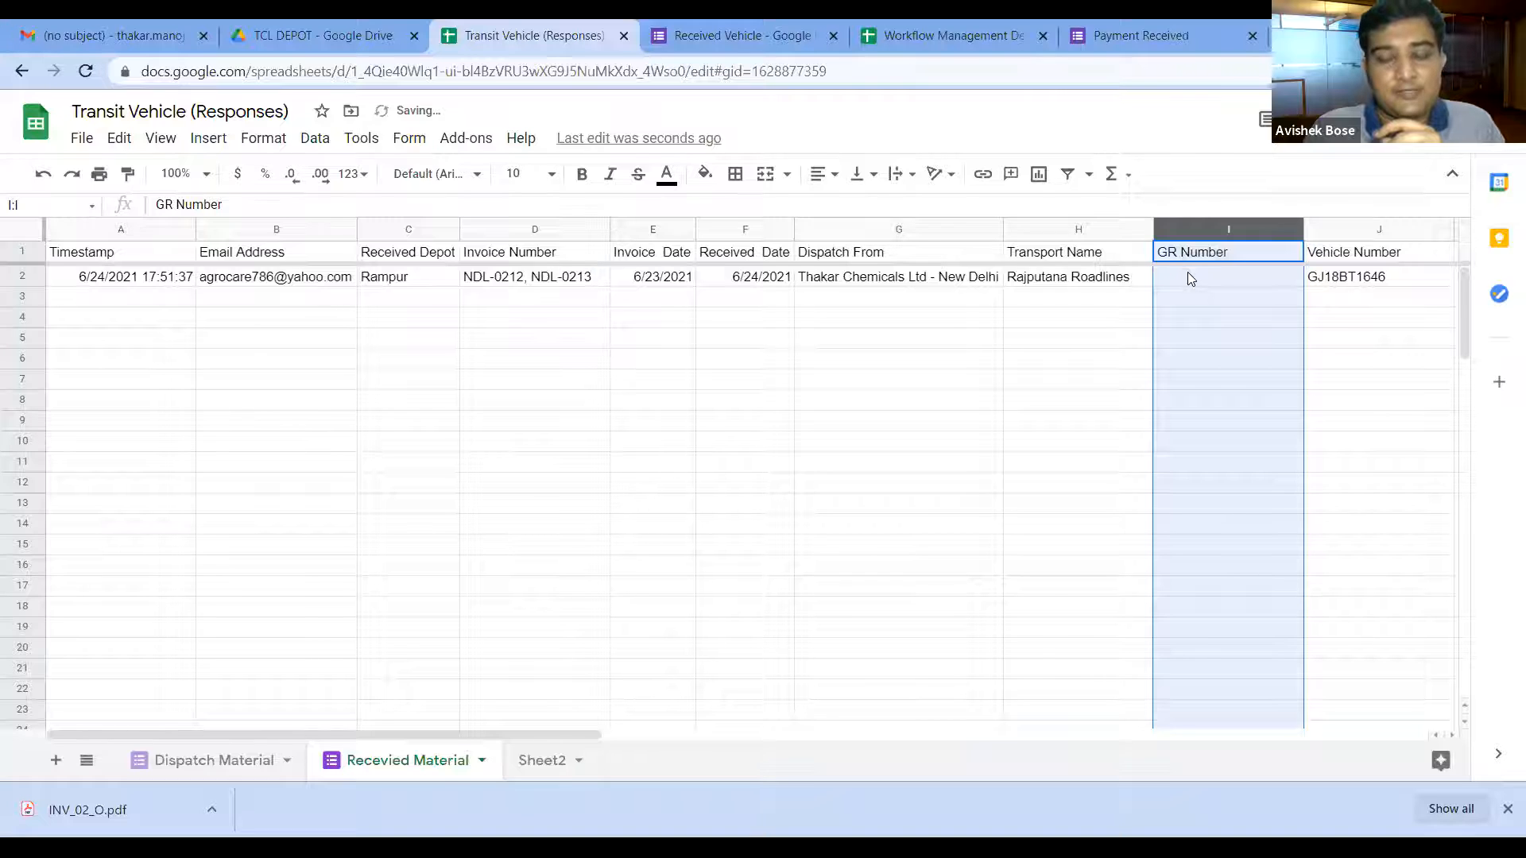
{"action": "left_click", "coordinate": [1193, 283]}
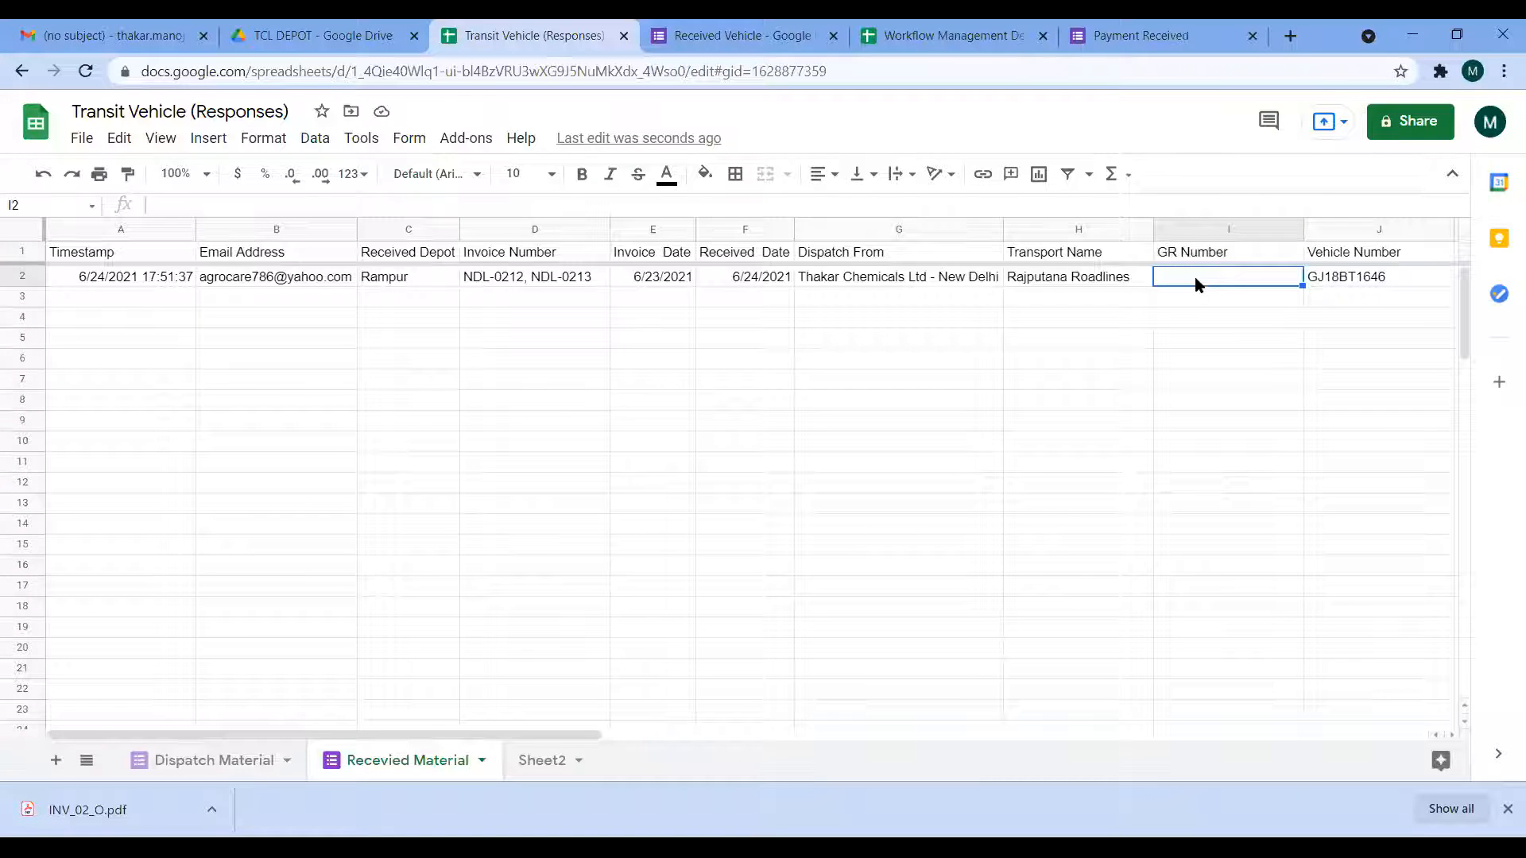
{"action": "left_click", "coordinate": [792, 35]}
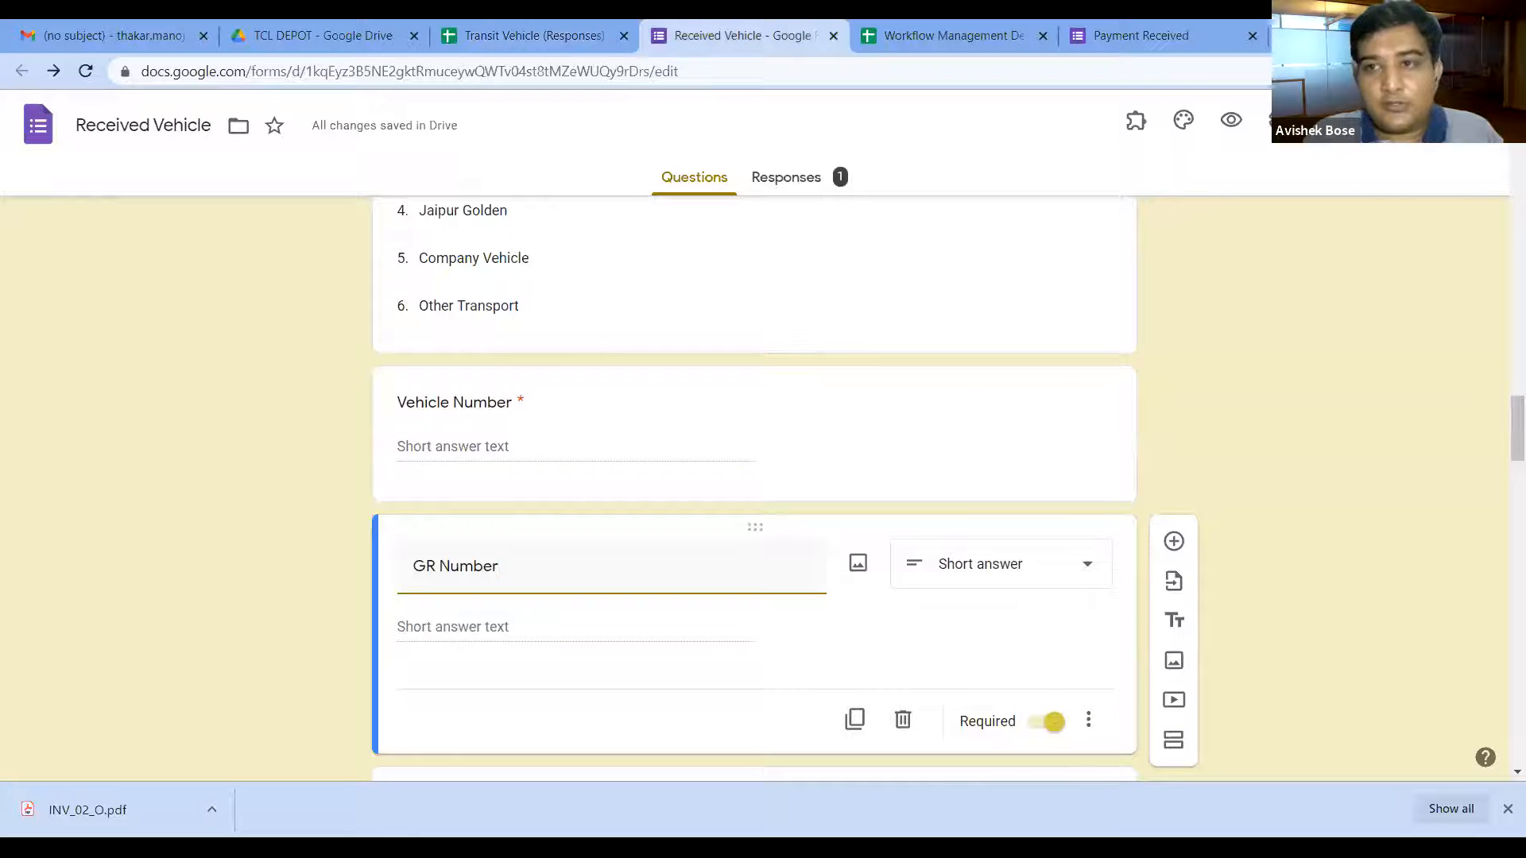
Step: Open the form's pre-filled link page and enter B2 as Invoice Number and C2 as Invoice Date
{"action": "left_click", "coordinate": [1428, 121]}
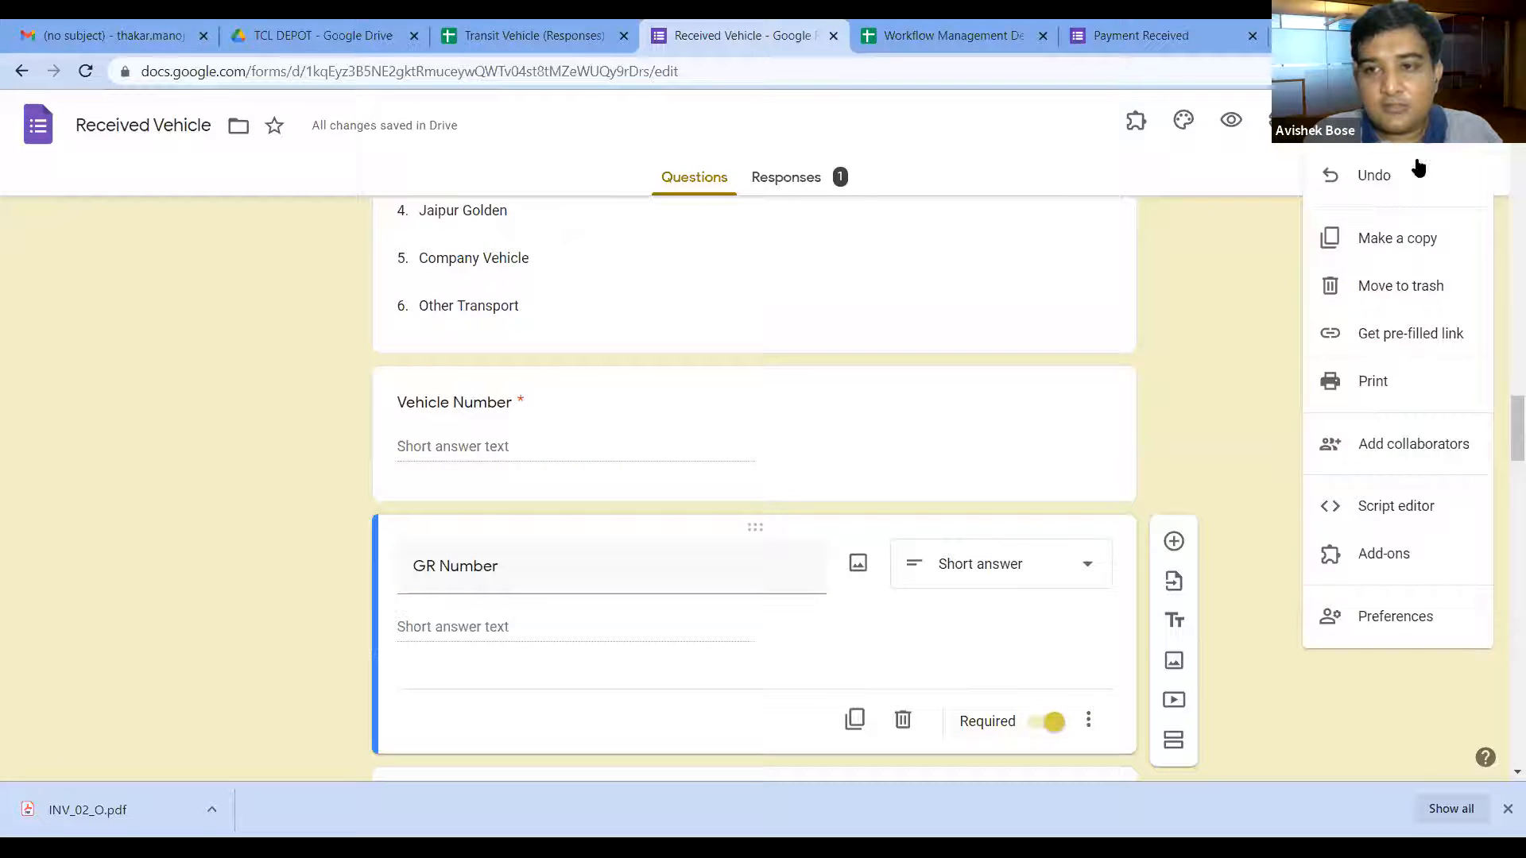
{"action": "left_click", "coordinate": [1381, 337]}
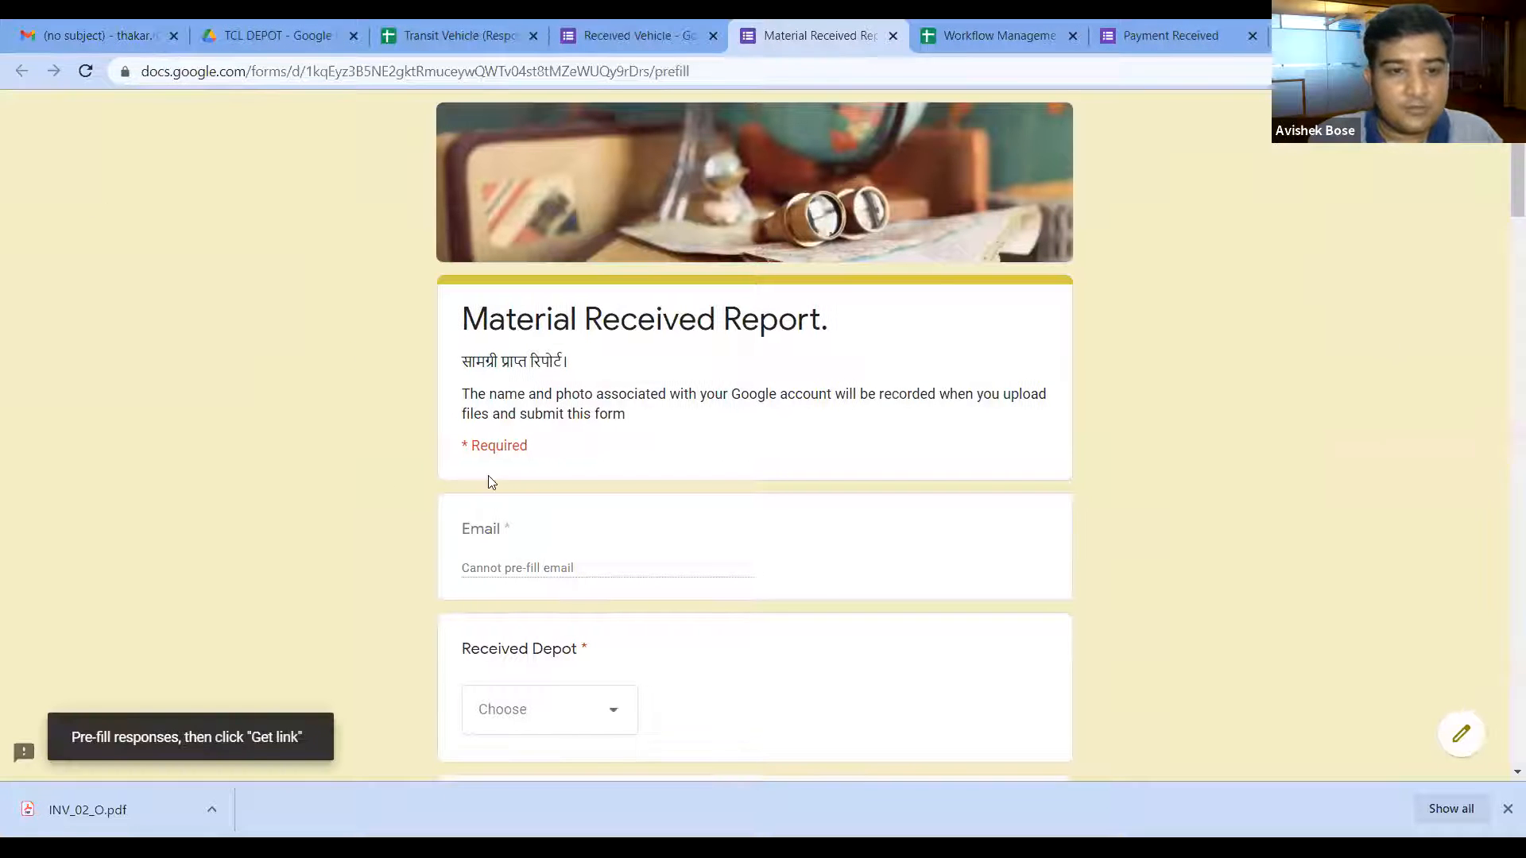
{"action": "scroll", "coordinate": [647, 504], "scroll_direction": "down", "scroll_amount": 3}
{"action": "scroll", "coordinate": [651, 506], "scroll_direction": "down", "scroll_amount": 1}
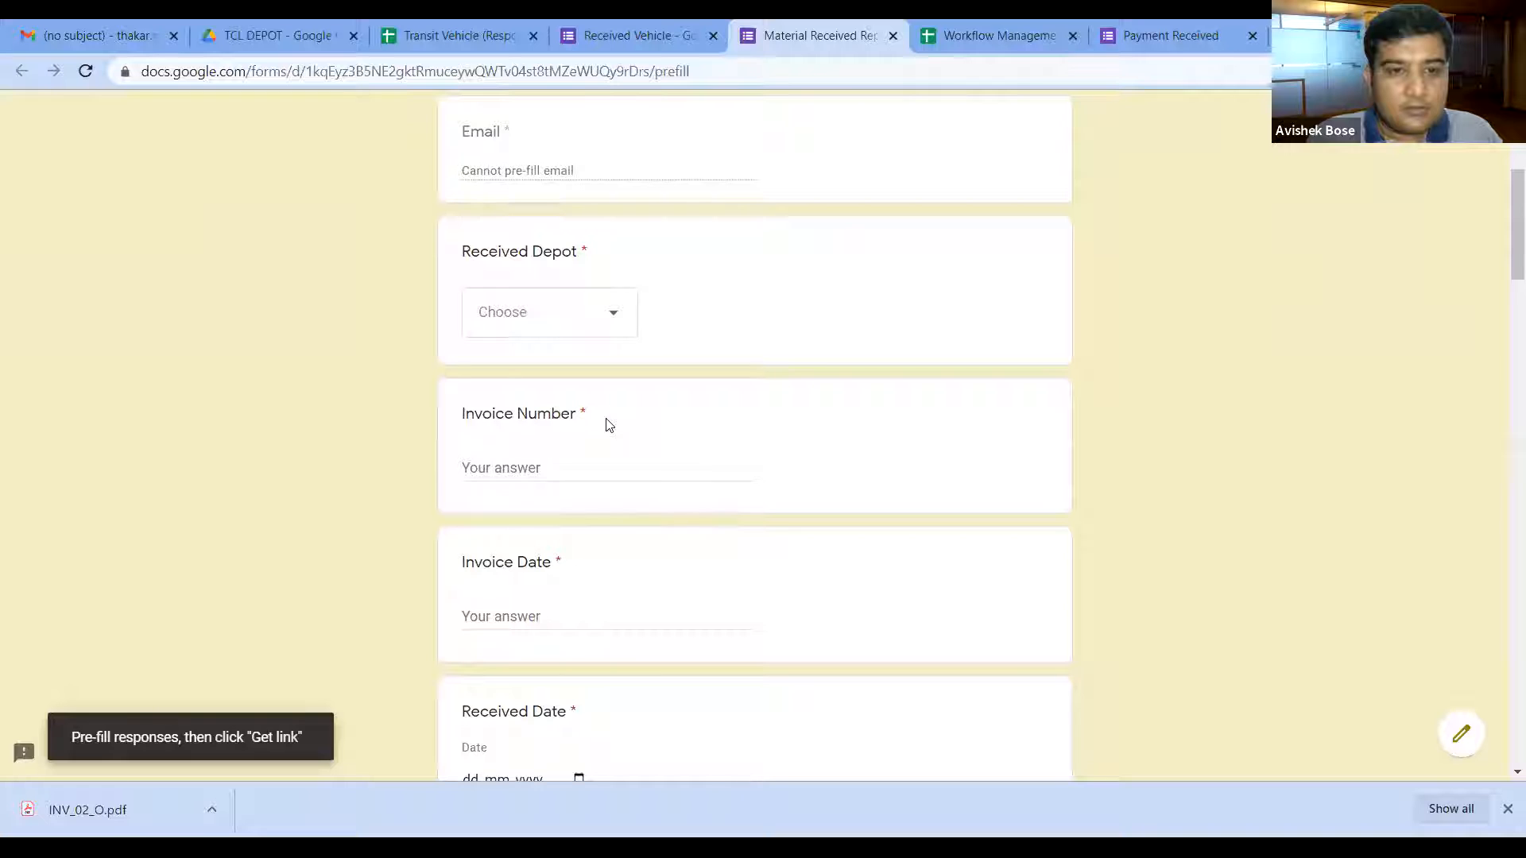
{"action": "left_click", "coordinate": [511, 467]}
{"action": "type", "text": "B"}
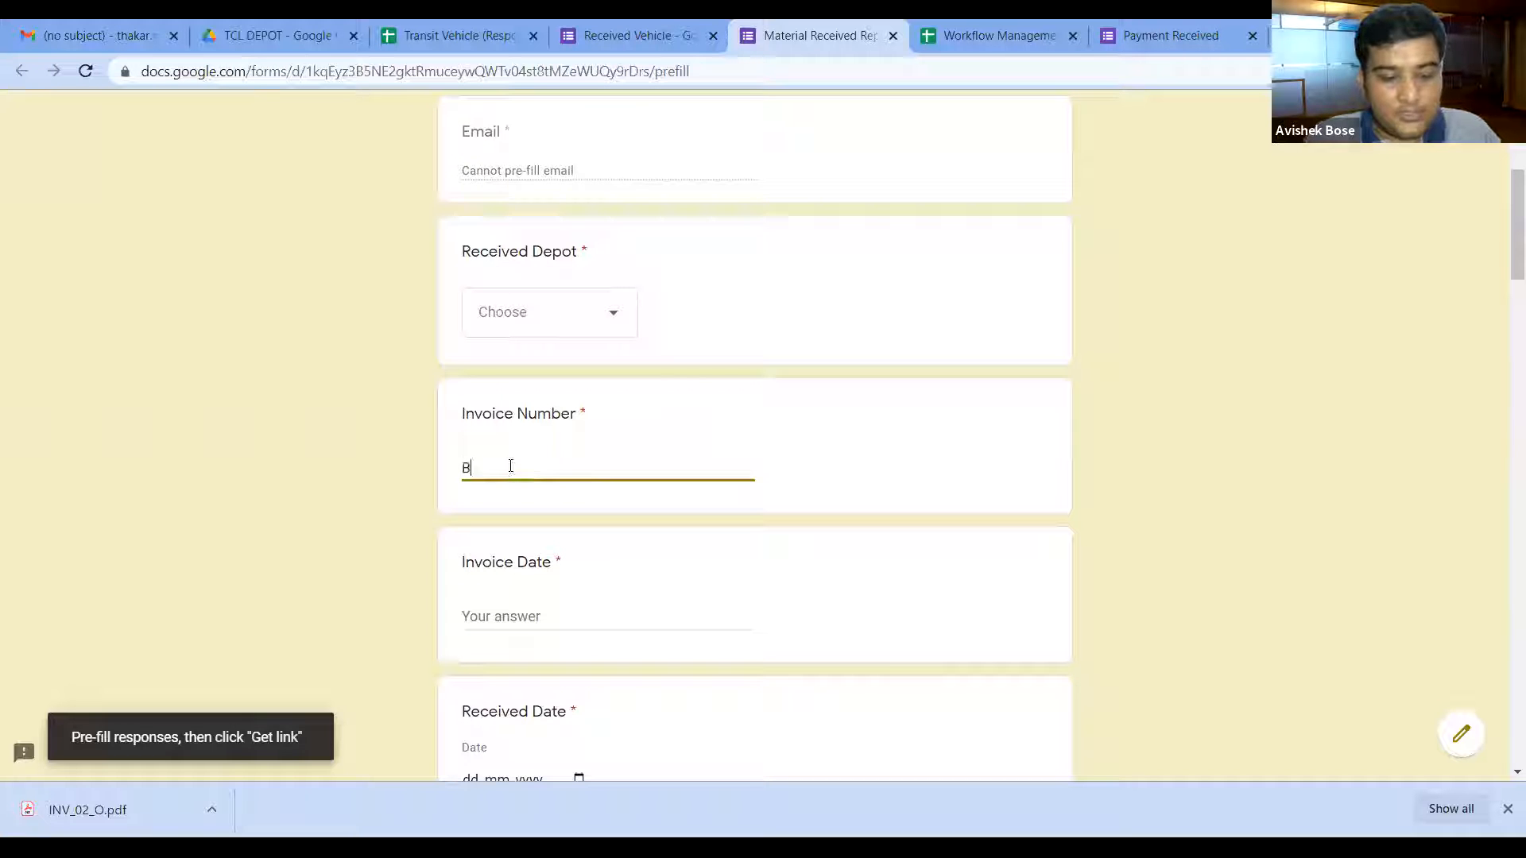
{"action": "type", "text": "2"}
{"action": "left_click", "coordinate": [523, 613]}
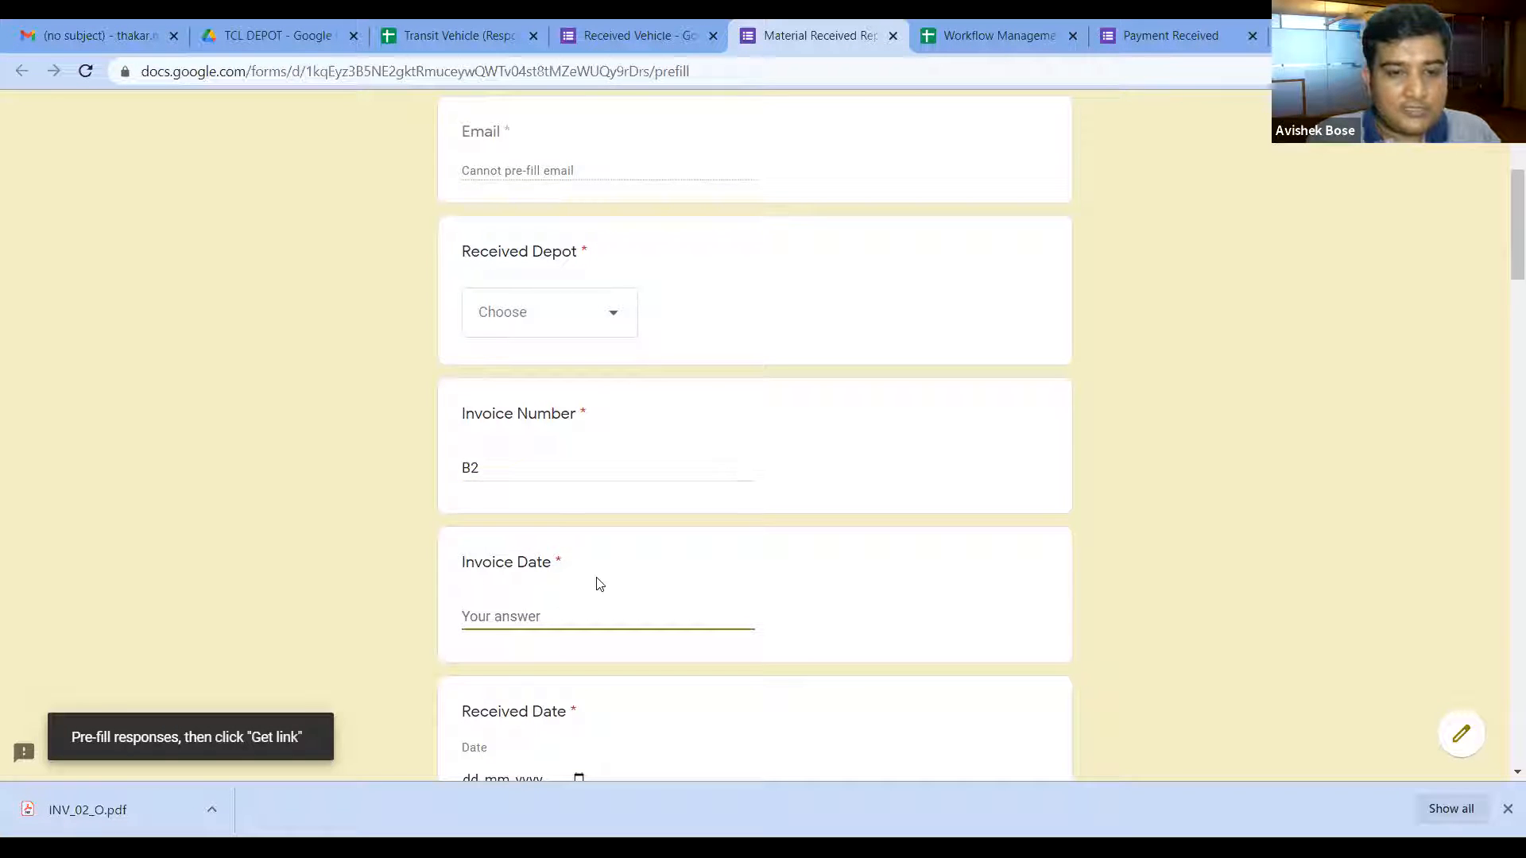
{"action": "type", "text": "C2"}
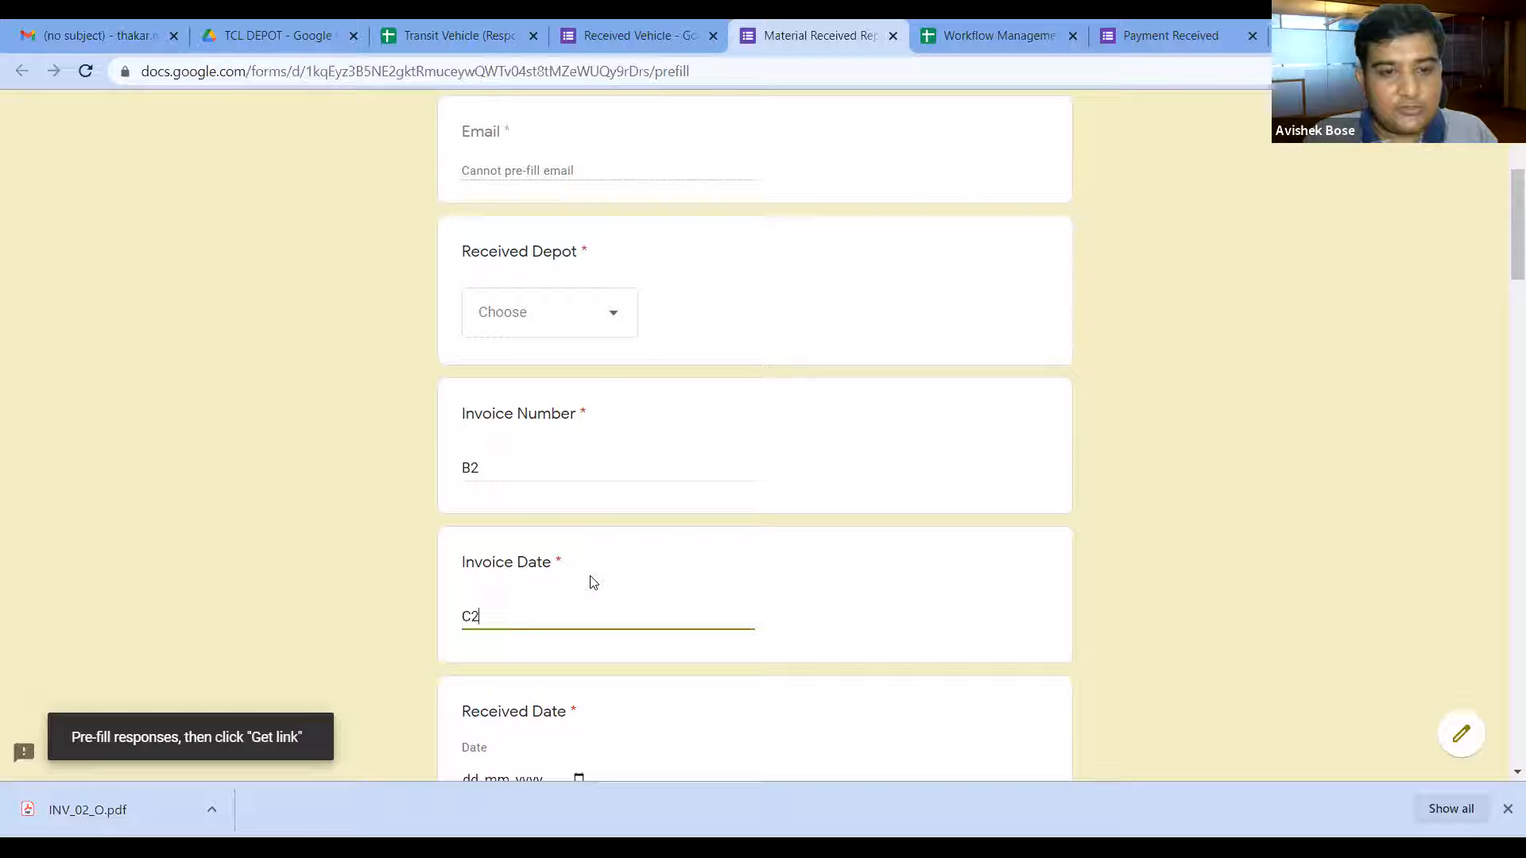
Step: After checking the Dispatch Material columns, correct Invoice Number to C2 and Invoice Date to D2
{"action": "left_click", "coordinate": [453, 35]}
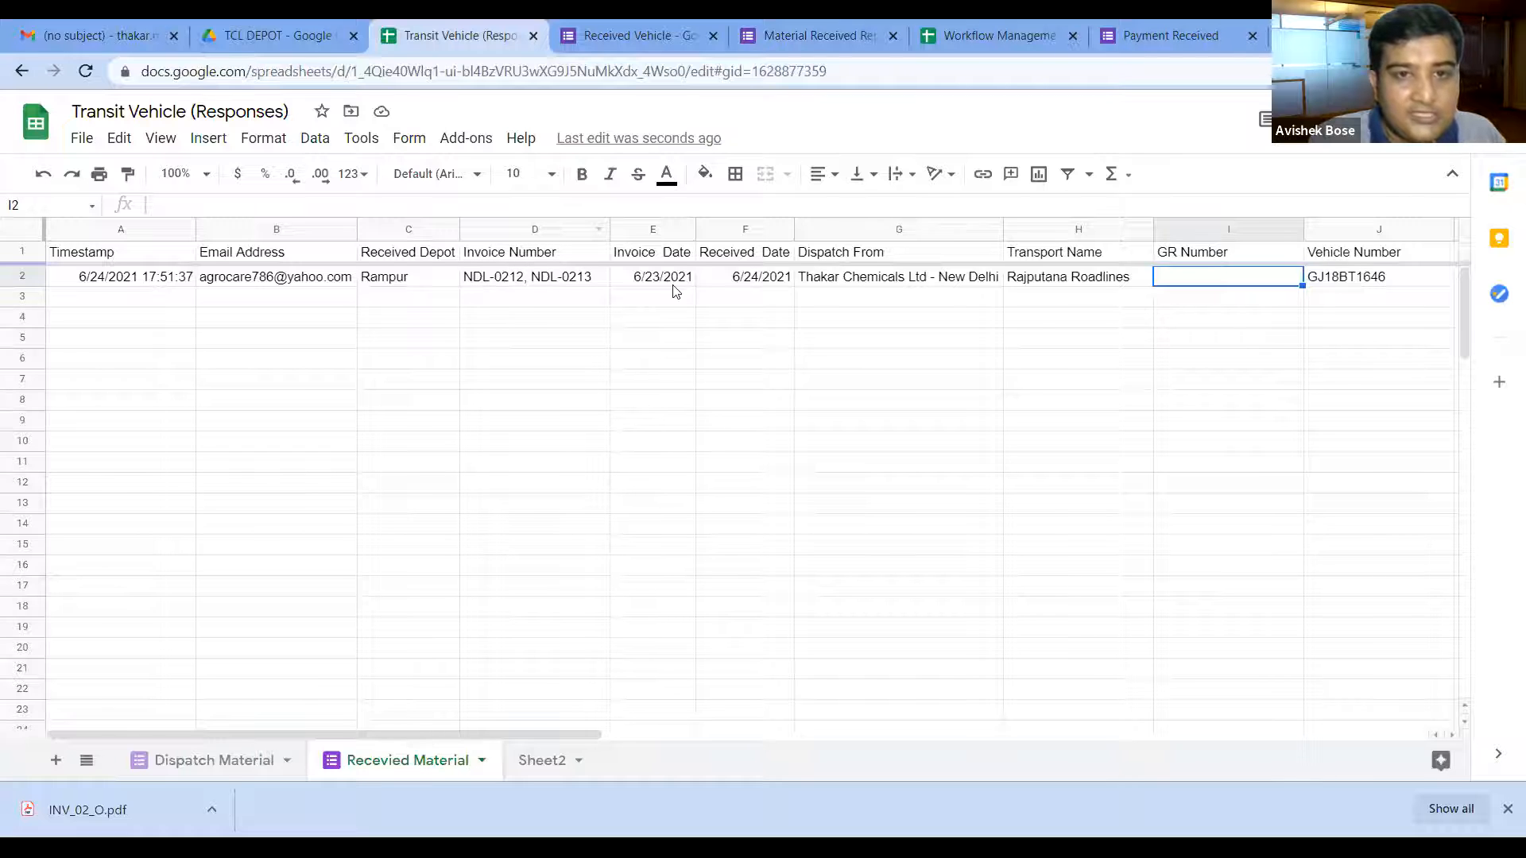
{"action": "left_click", "coordinate": [215, 766]}
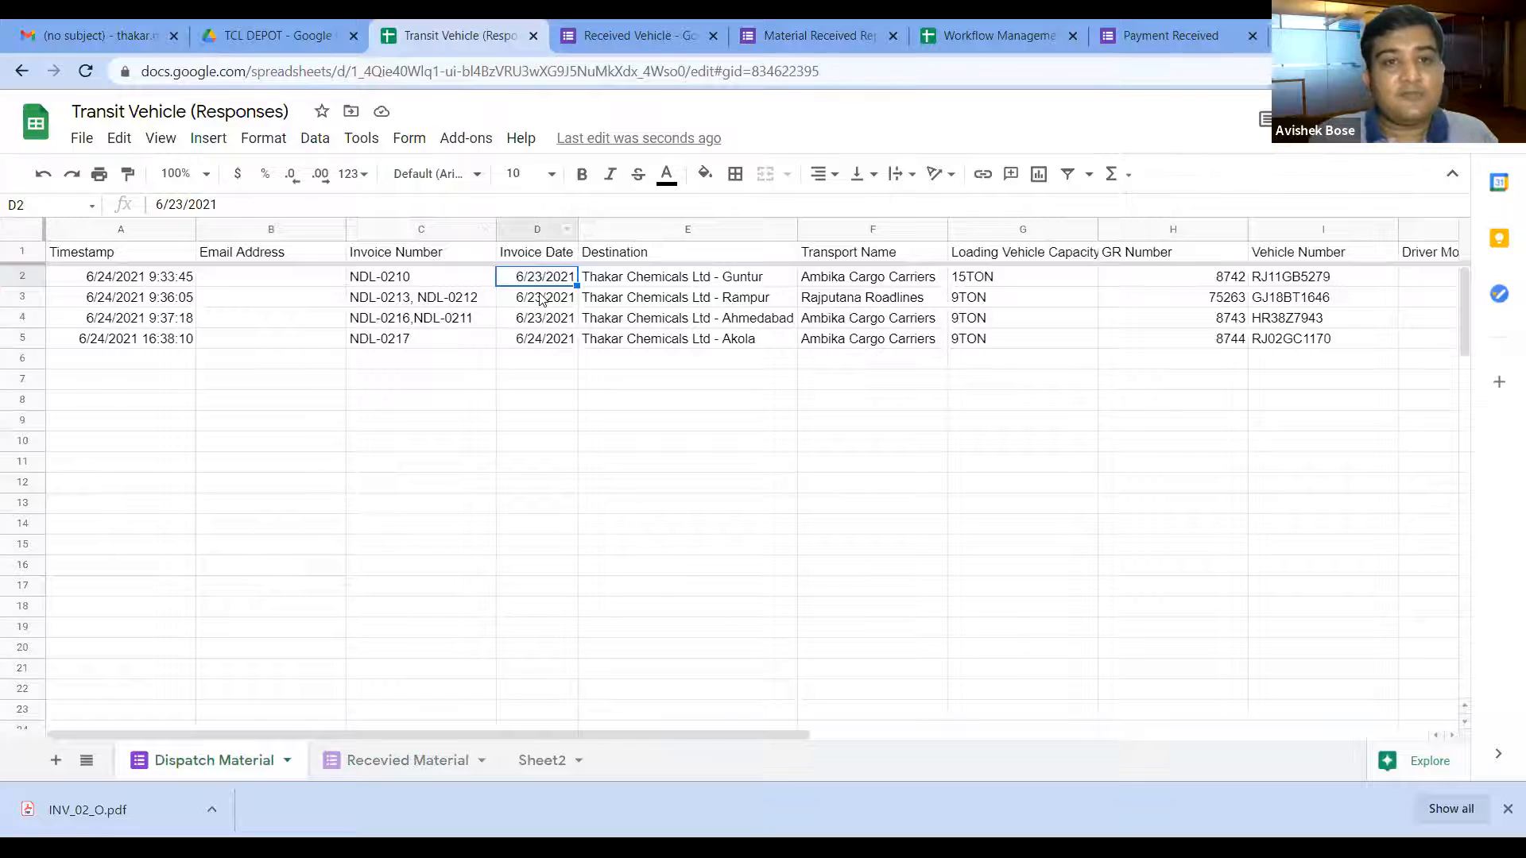
{"action": "left_click", "coordinate": [829, 46]}
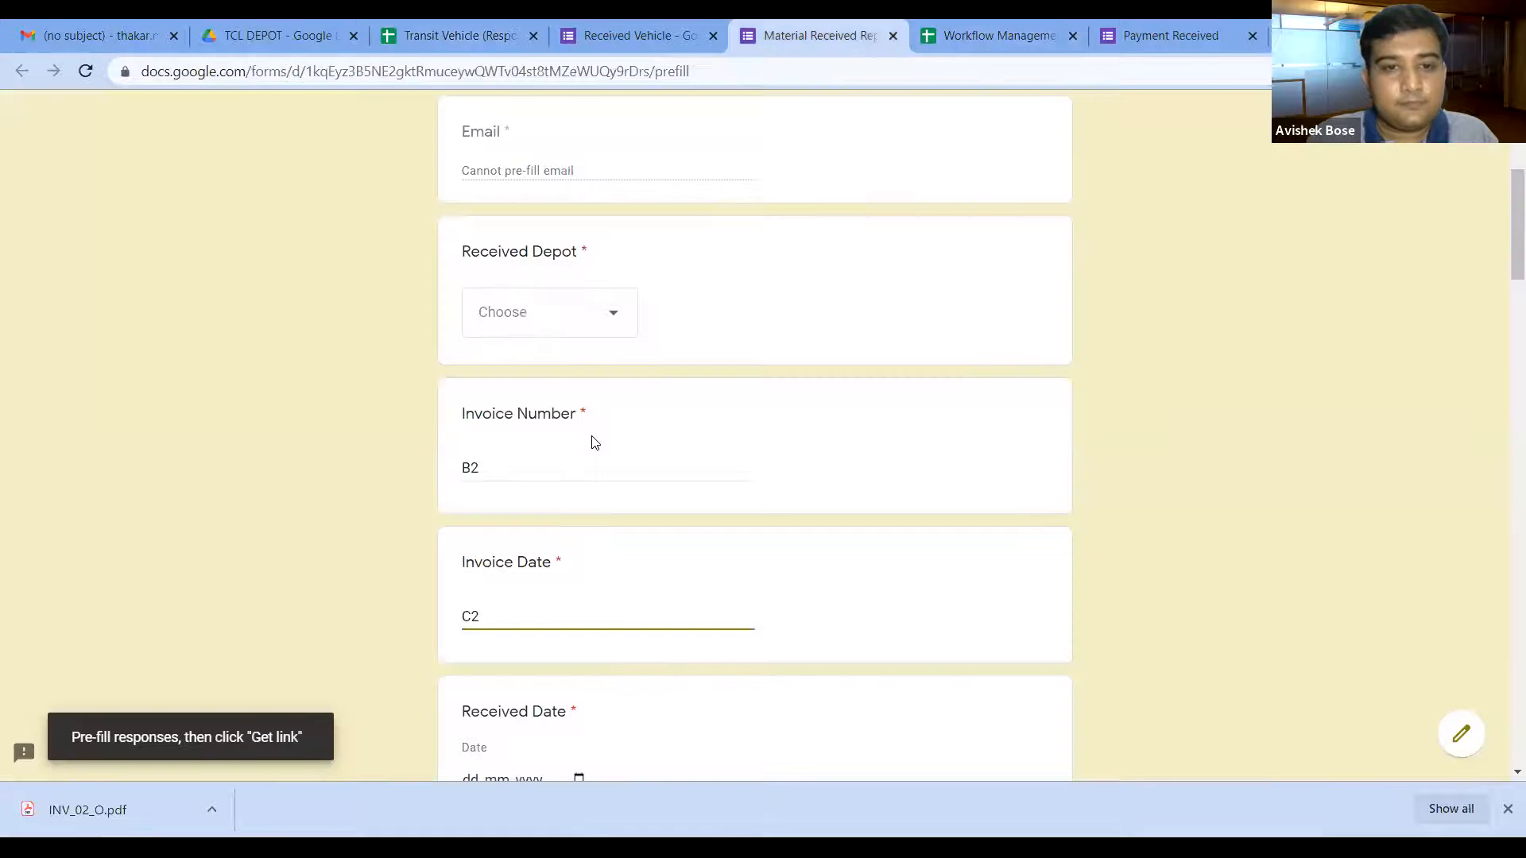
{"action": "left_click_drag", "start_coordinate": [472, 466], "coordinate": [417, 472]}
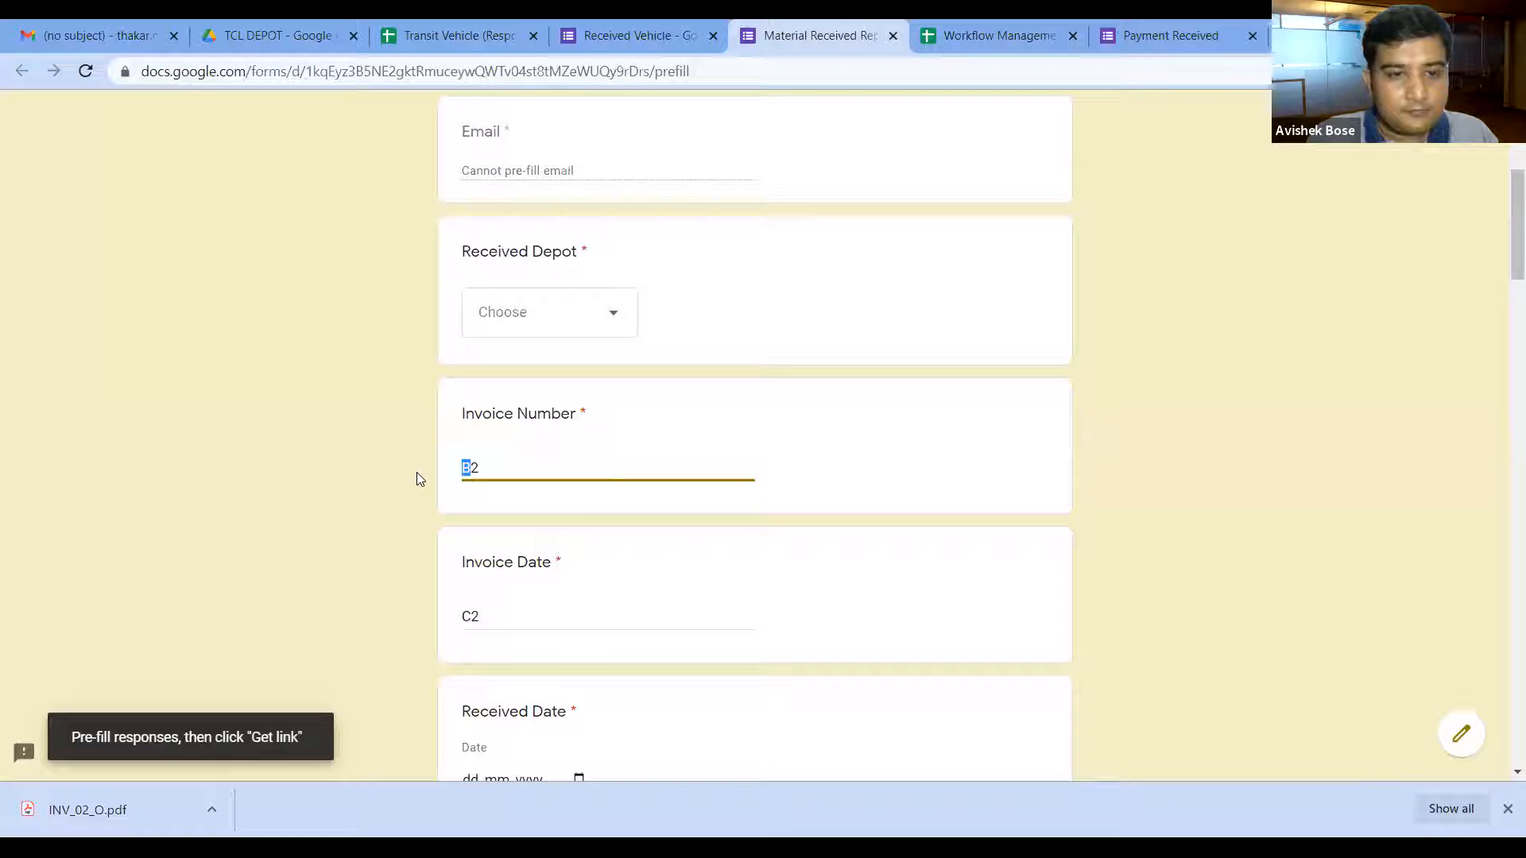
{"action": "type", "text": "C"}
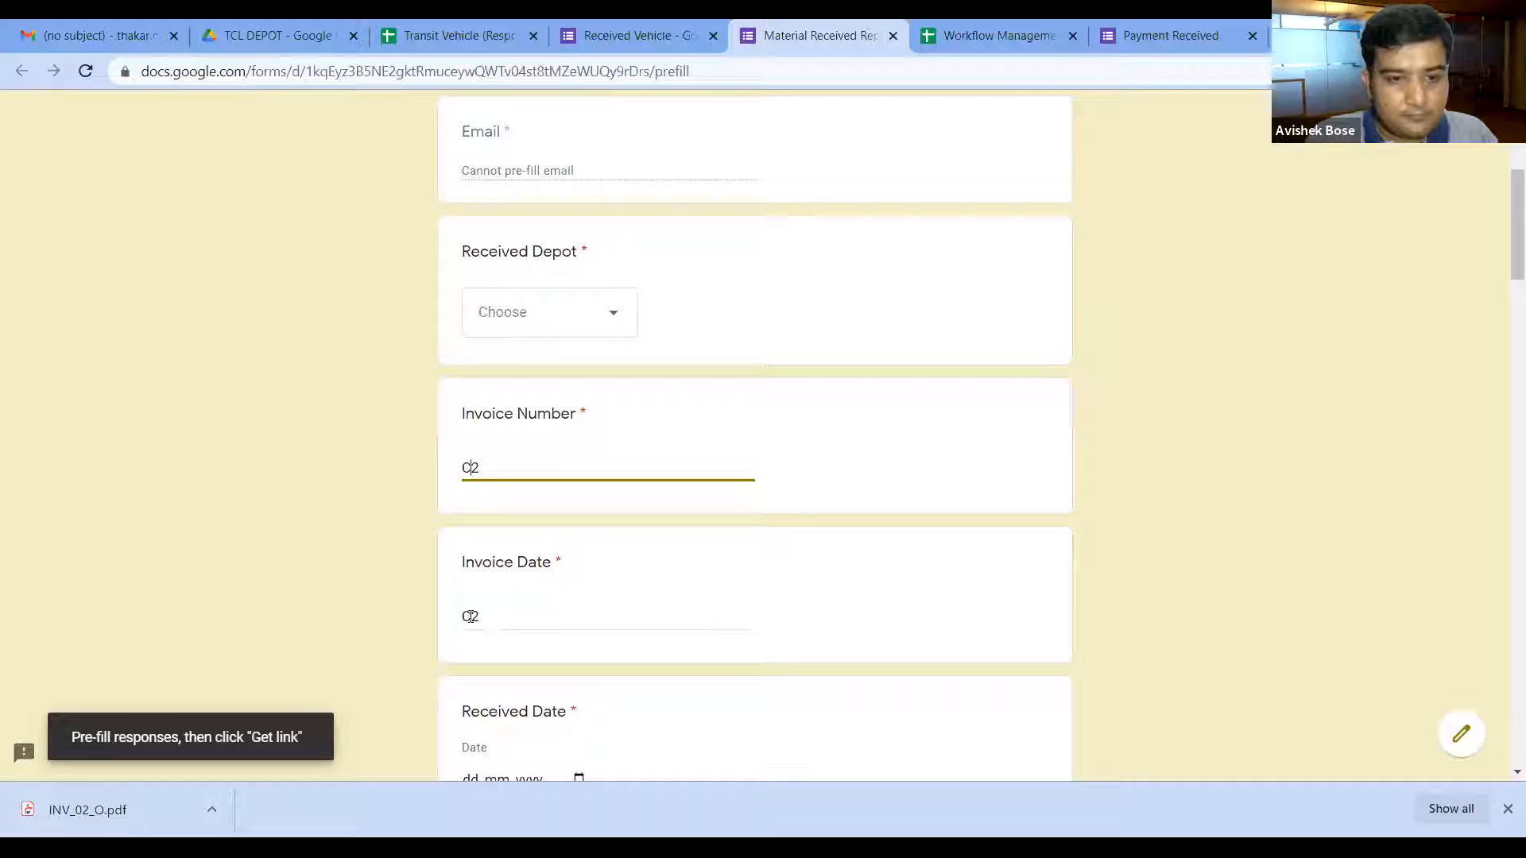
{"action": "left_click_drag", "start_coordinate": [470, 618], "coordinate": [450, 623]}
{"action": "type", "text": "D"}
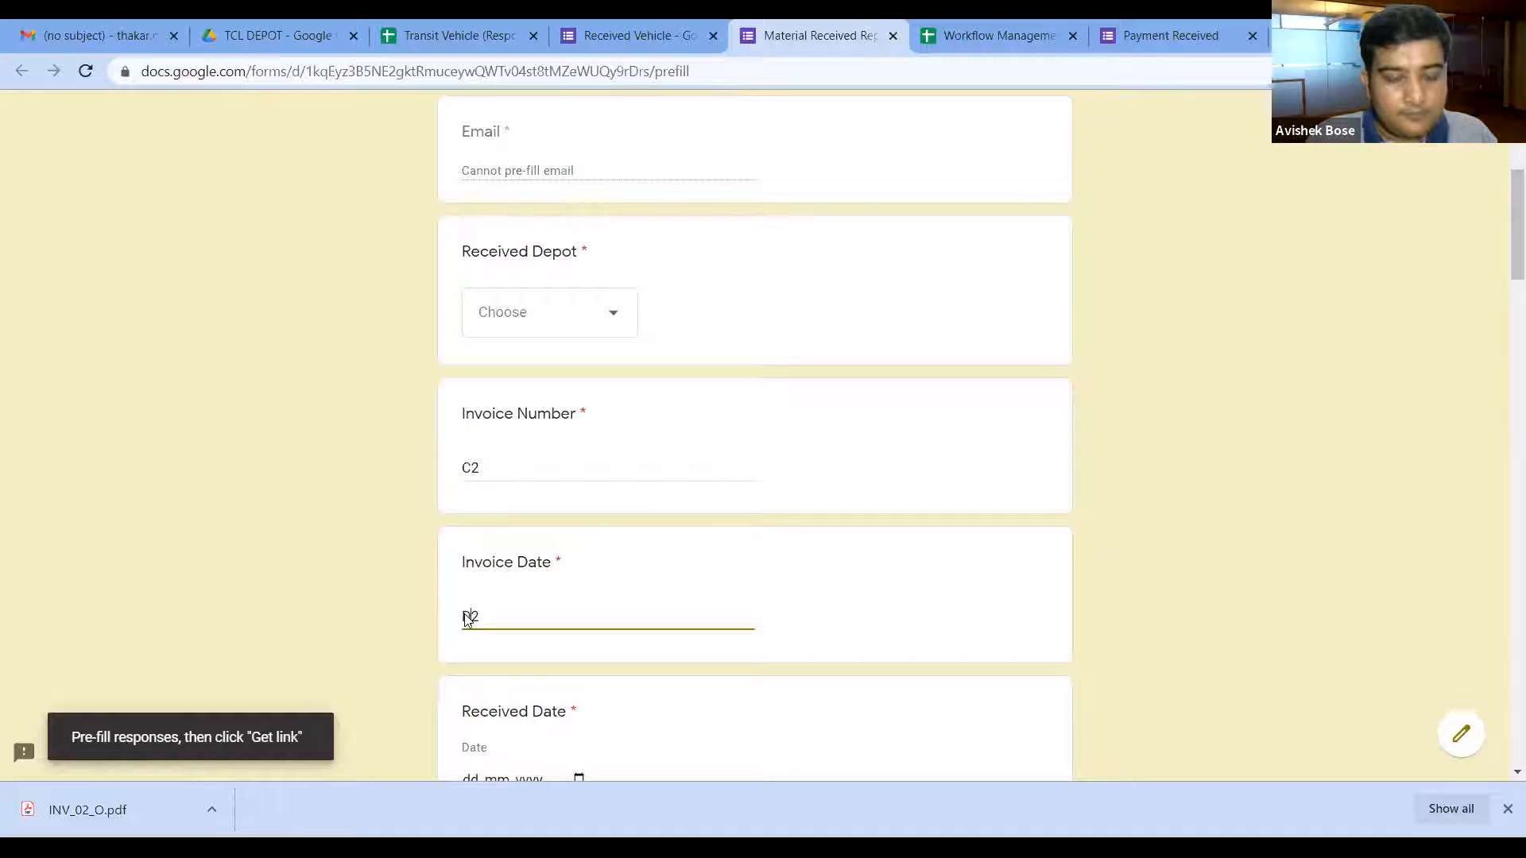
{"action": "scroll", "coordinate": [696, 588], "scroll_direction": "down", "scroll_amount": 5}
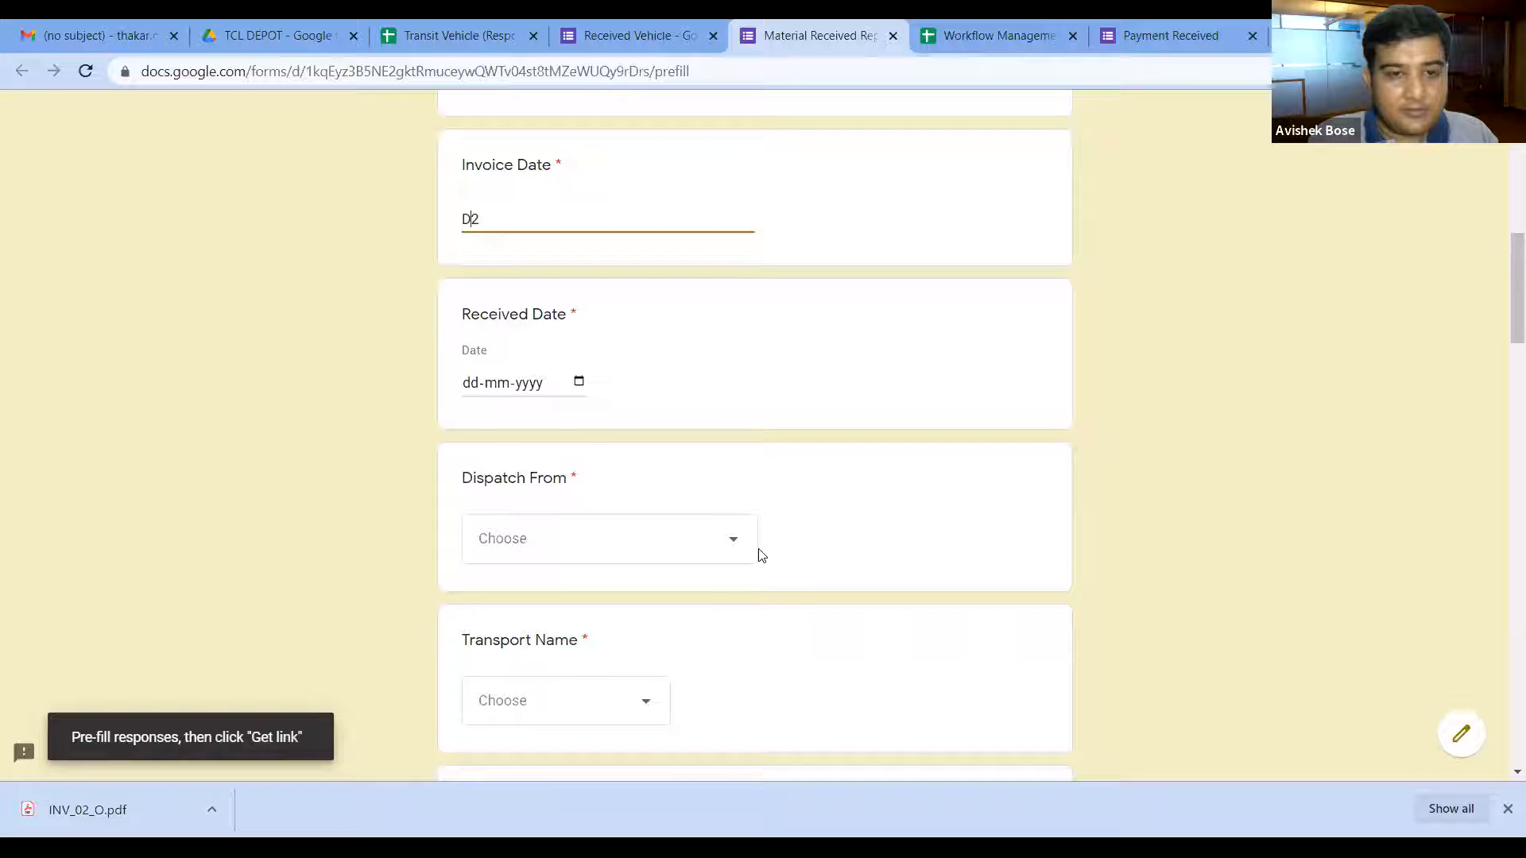
{"action": "scroll", "coordinate": [724, 507], "scroll_direction": "down", "scroll_amount": 1}
{"action": "left_click", "coordinate": [720, 404]}
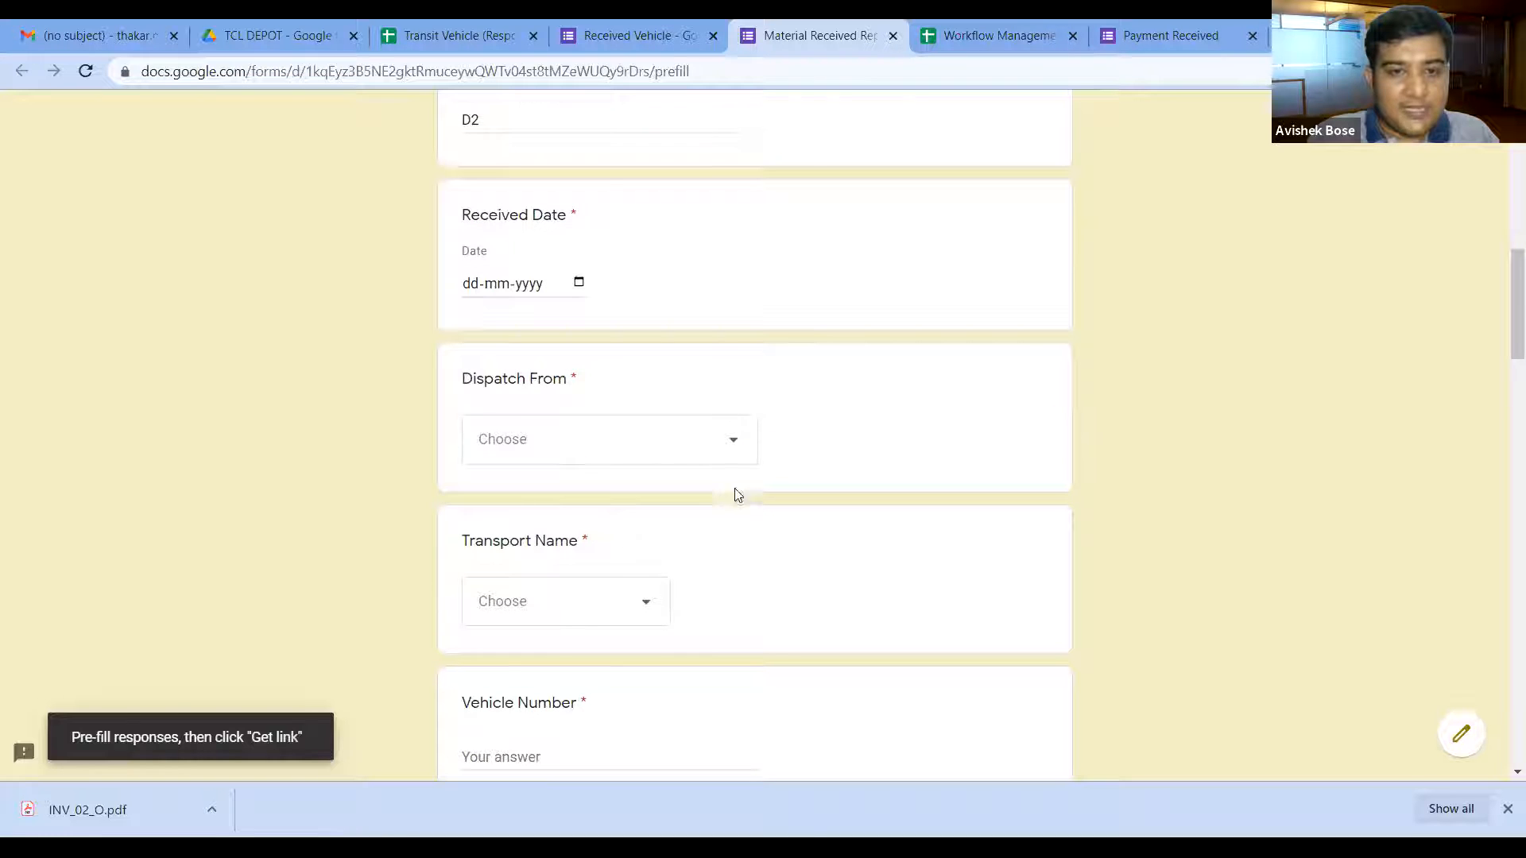
{"action": "left_click", "coordinate": [725, 434]}
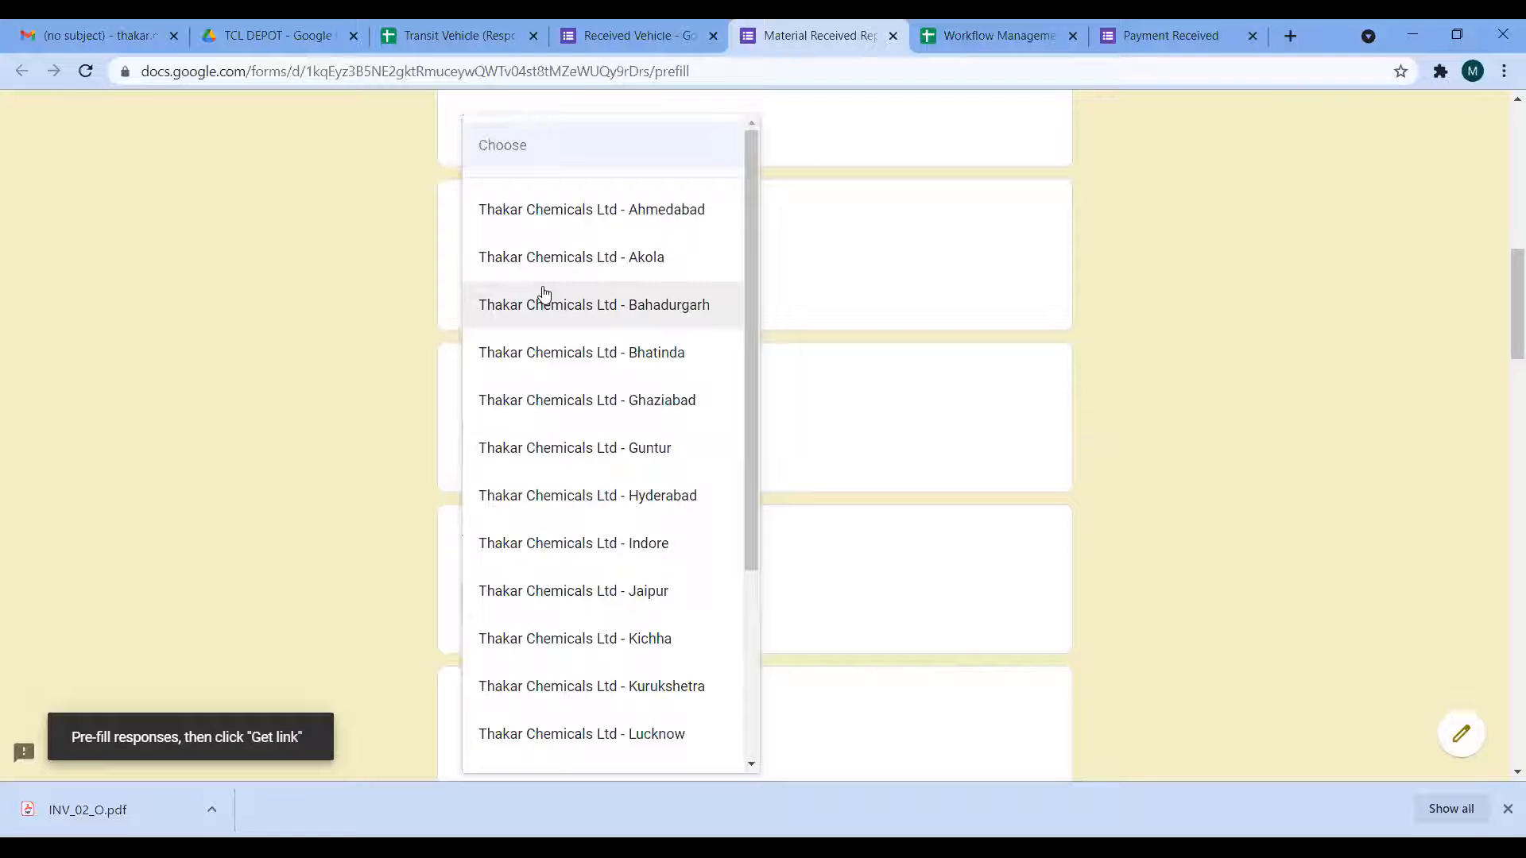
Step: Pre-fill Dispatch From Thakar Chemicals Ltd - Ahmedabad, transport Rajputana Roadlines, Vehicle Number I2, GR Number H2
{"action": "left_click", "coordinate": [548, 201]}
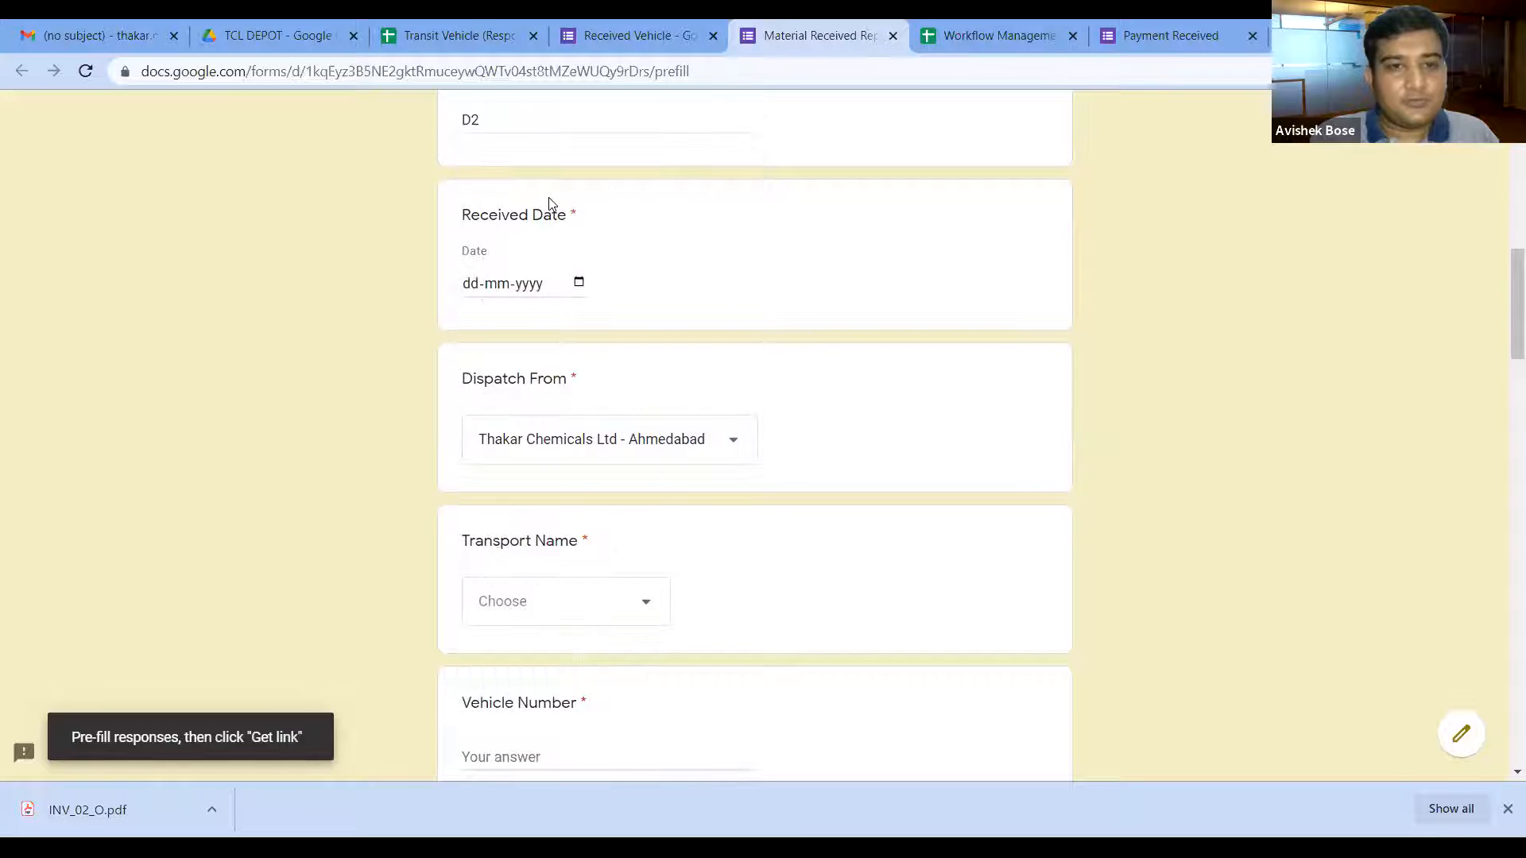
{"action": "left_click", "coordinate": [648, 620]}
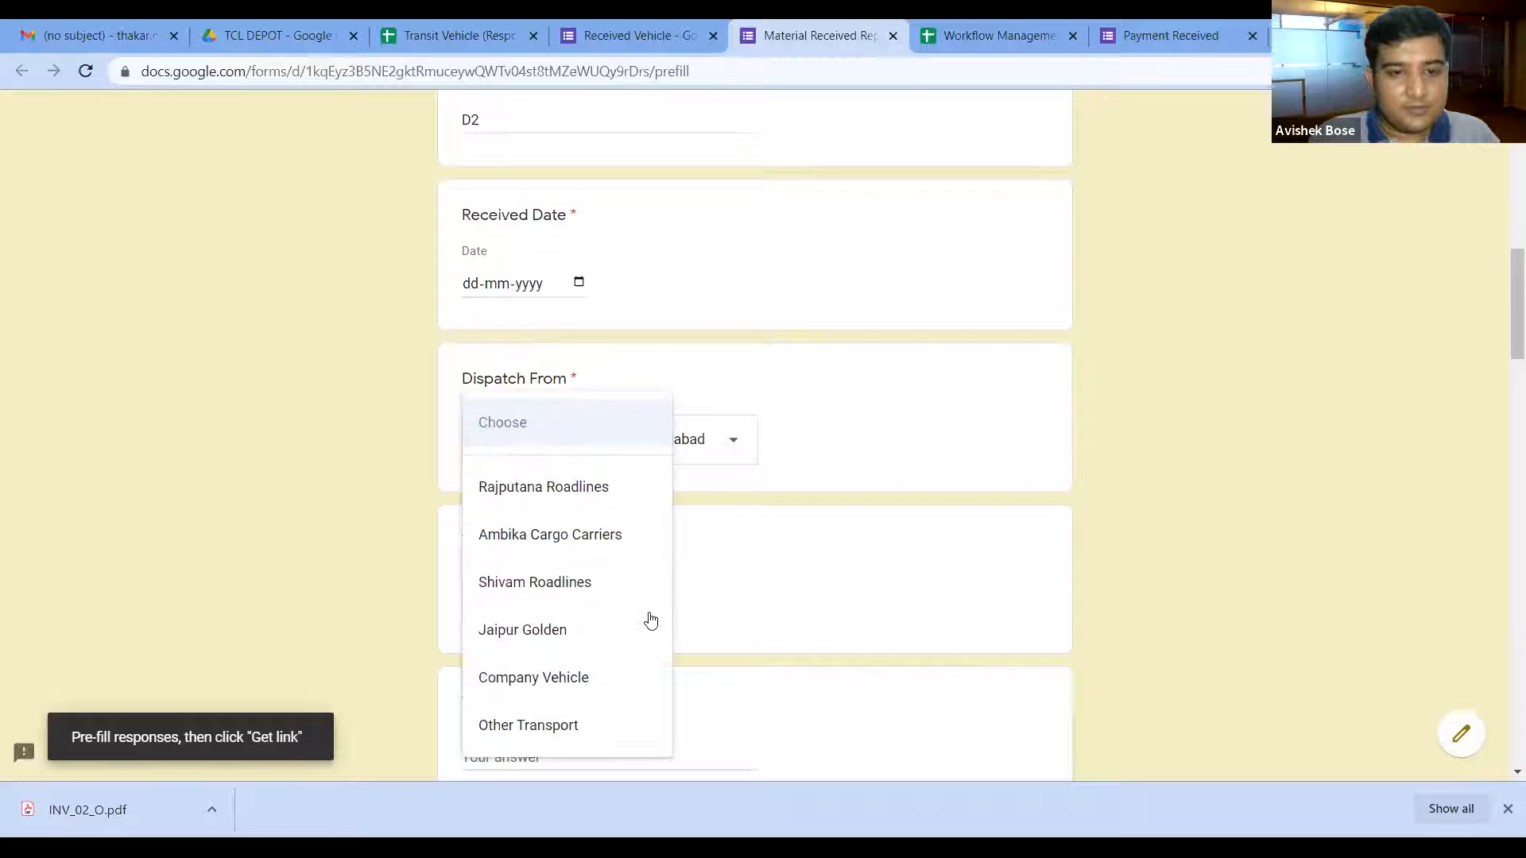
{"action": "left_click", "coordinate": [597, 490]}
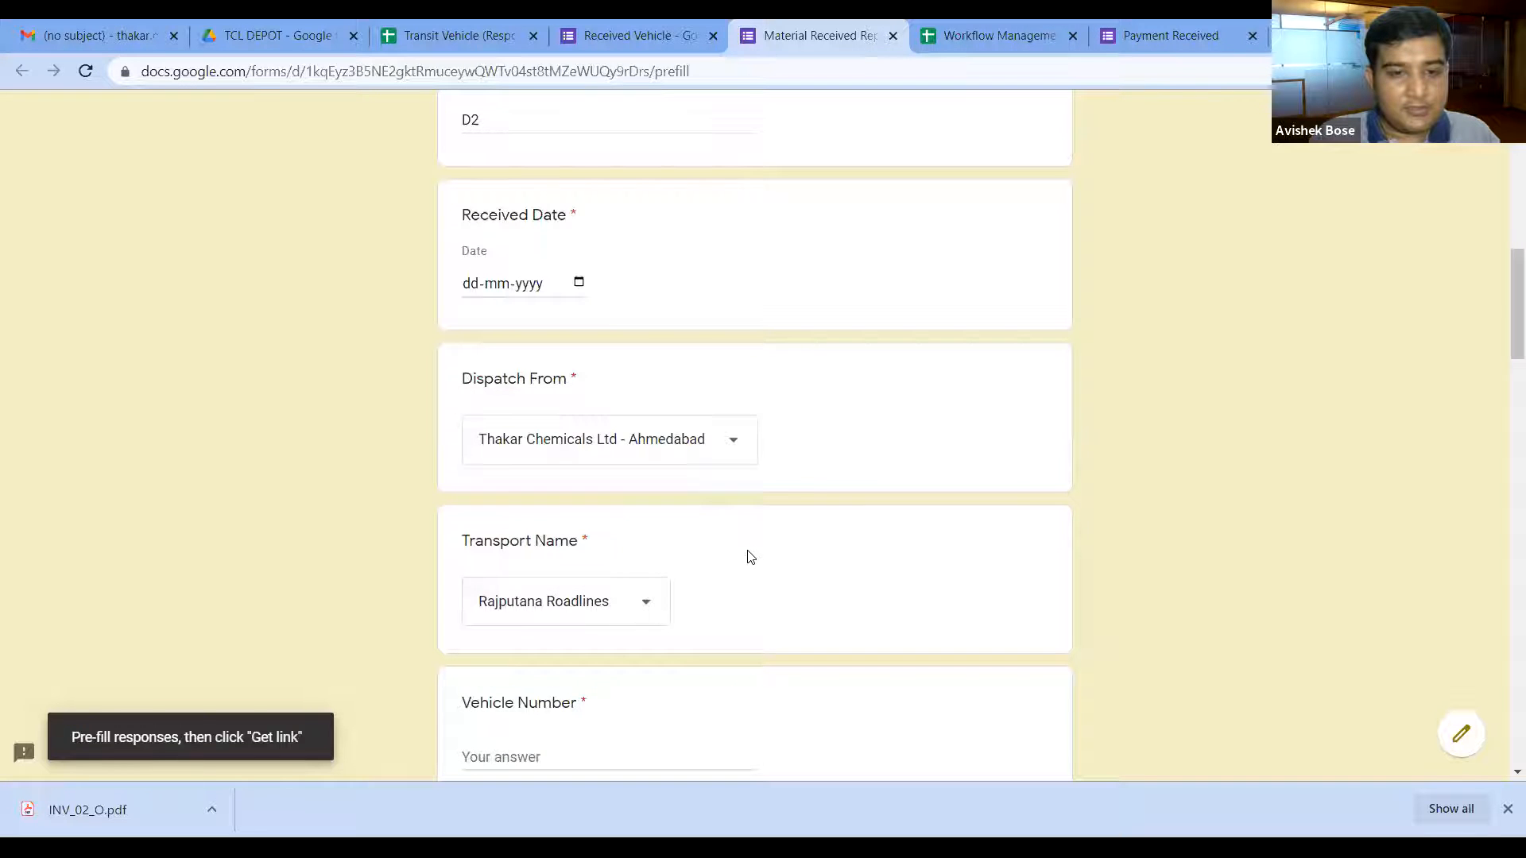
{"action": "scroll", "coordinate": [735, 563], "scroll_direction": "down", "scroll_amount": 1}
{"action": "left_click", "coordinate": [523, 658]}
{"action": "scroll", "coordinate": [727, 583], "scroll_direction": "down", "scroll_amount": 1}
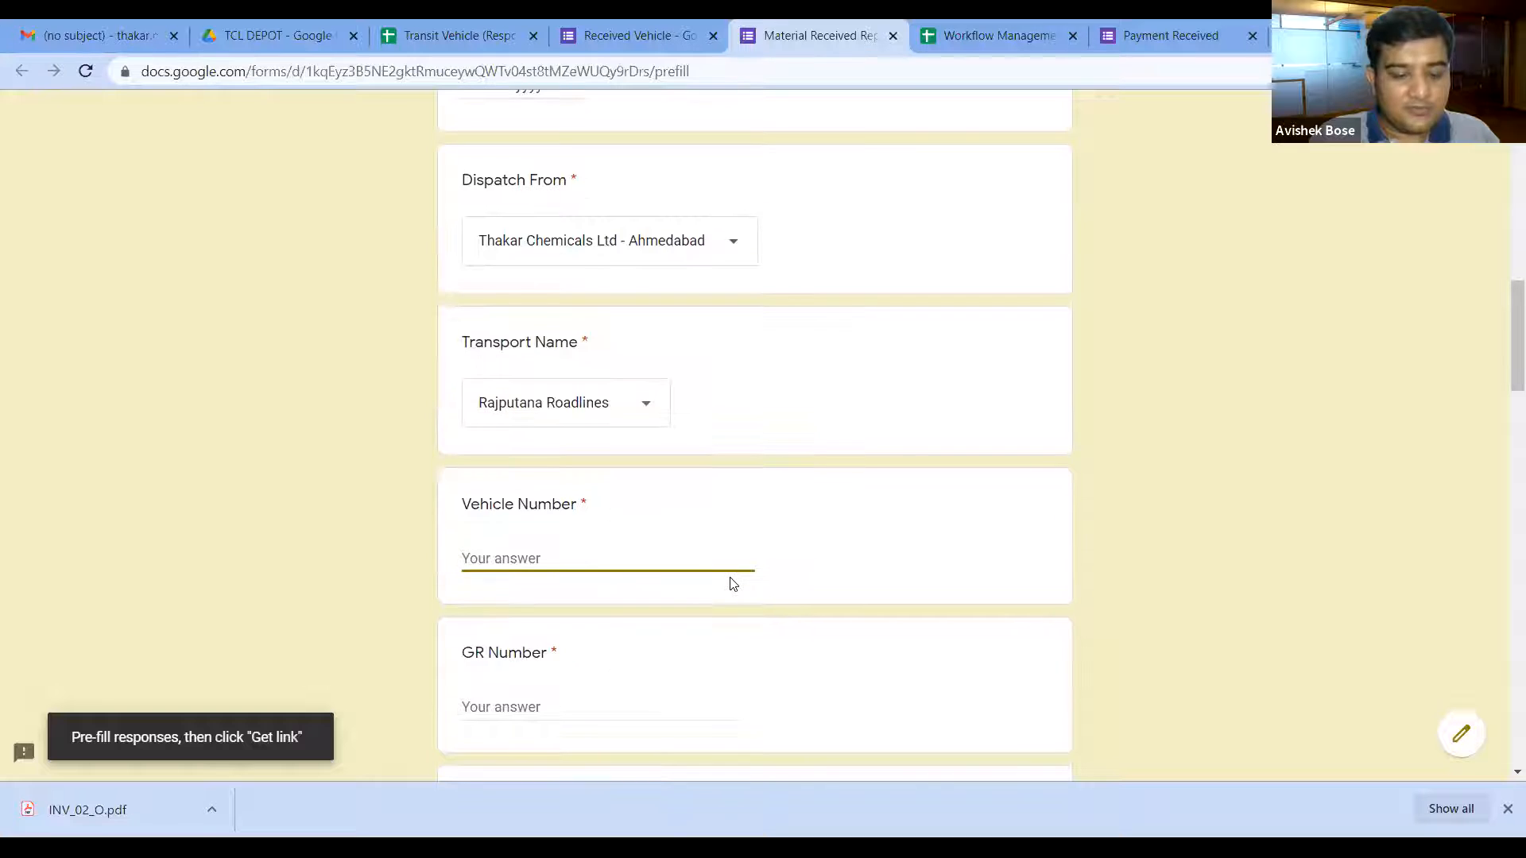
{"action": "type", "text": "I2"}
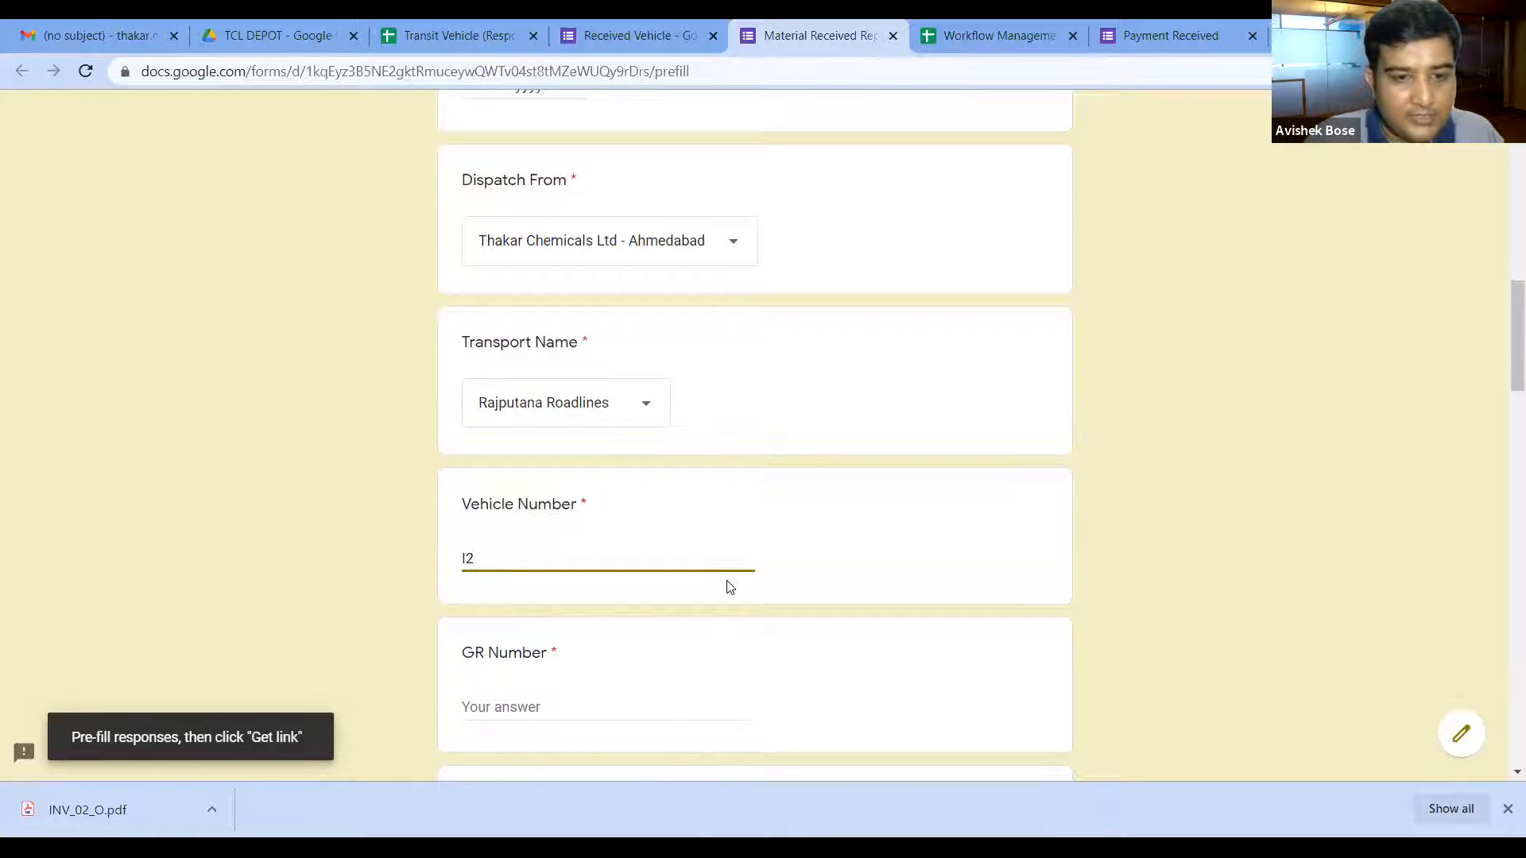
{"action": "left_click", "coordinate": [537, 705]}
{"action": "type", "text": "H2"}
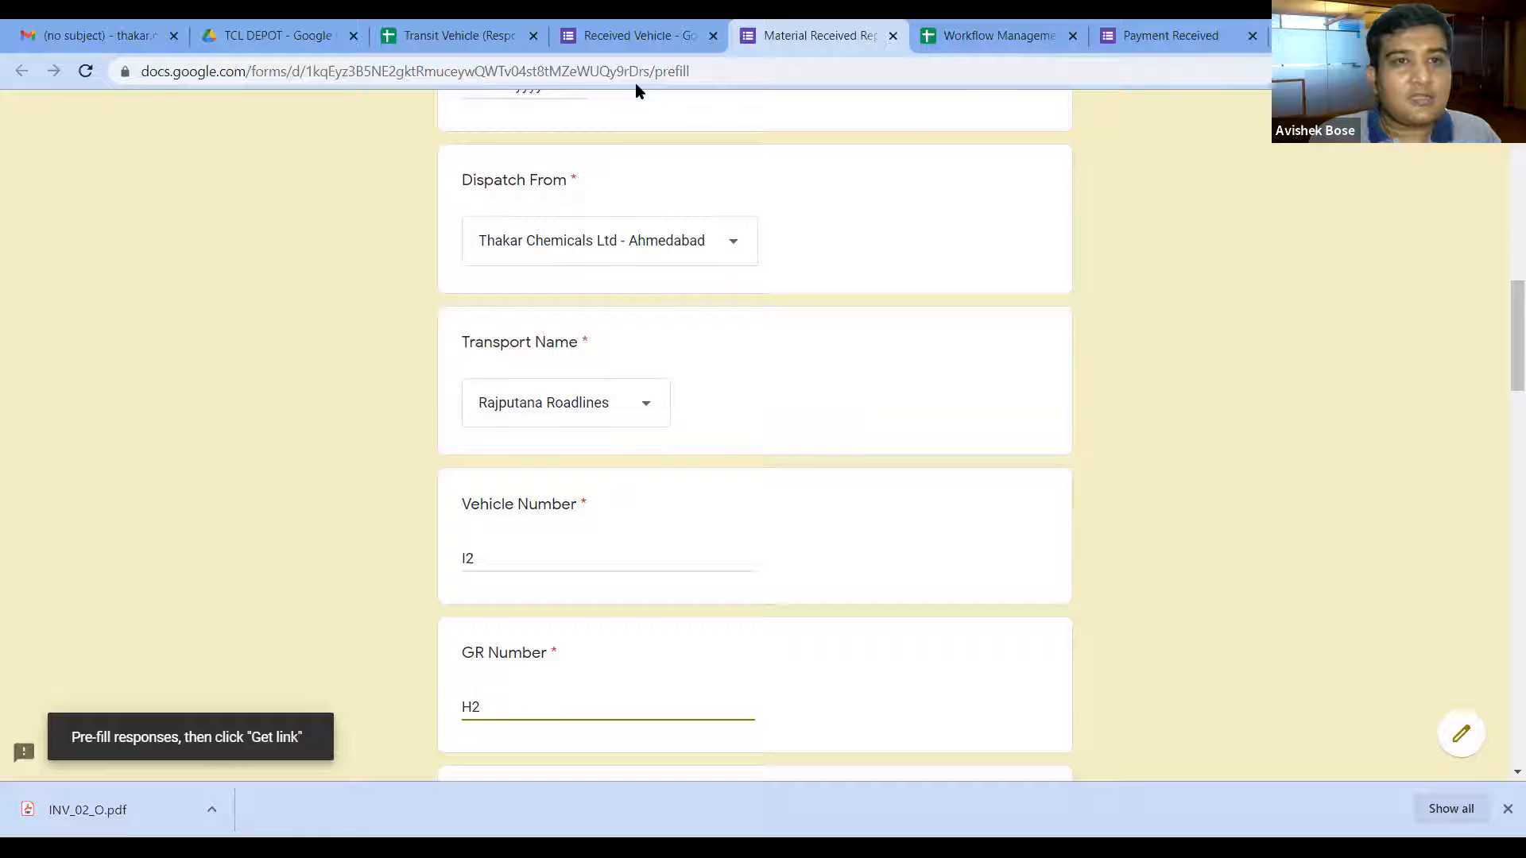
Step: After checking the Transit Vehicle responses sheet, generate the pre-filled form link
{"action": "left_click", "coordinate": [450, 37]}
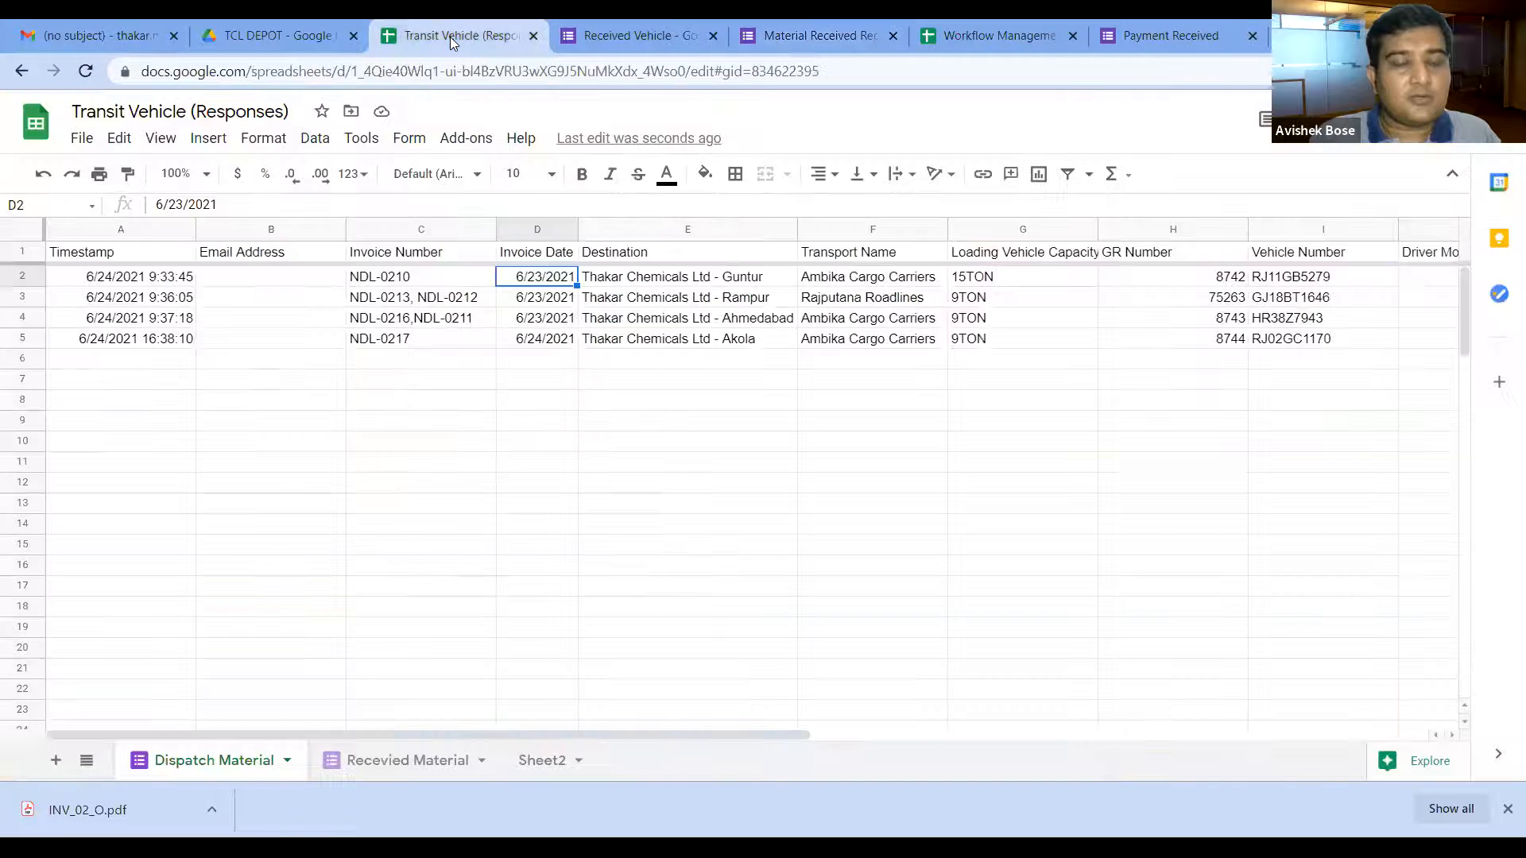
{"action": "left_click", "coordinate": [845, 31]}
{"action": "scroll", "coordinate": [550, 676], "scroll_direction": "down", "scroll_amount": 15}
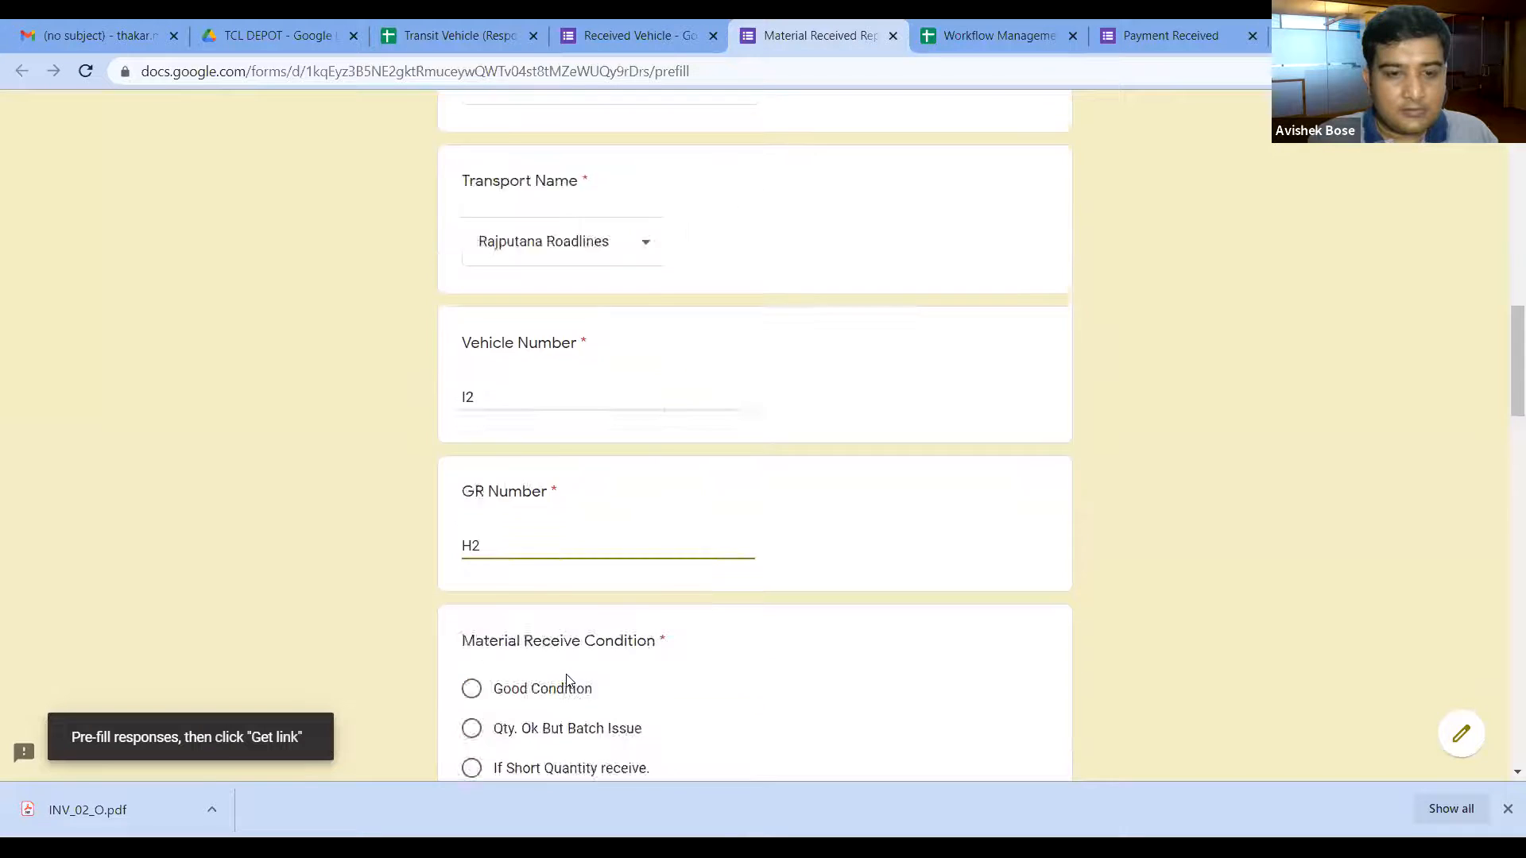
{"action": "scroll", "coordinate": [566, 677], "scroll_direction": "down", "scroll_amount": 10}
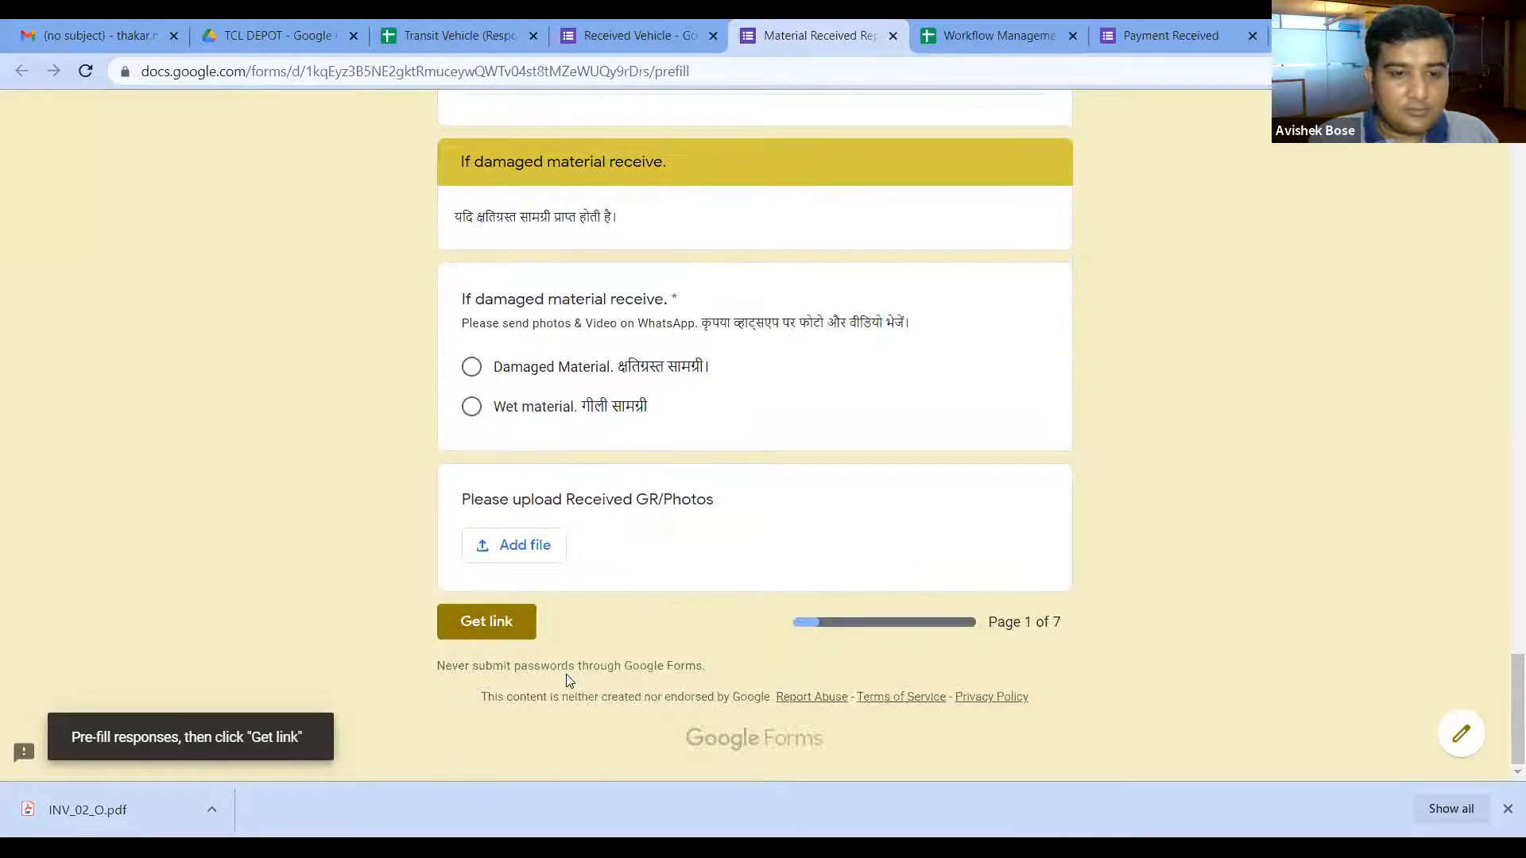
{"action": "left_click", "coordinate": [495, 630]}
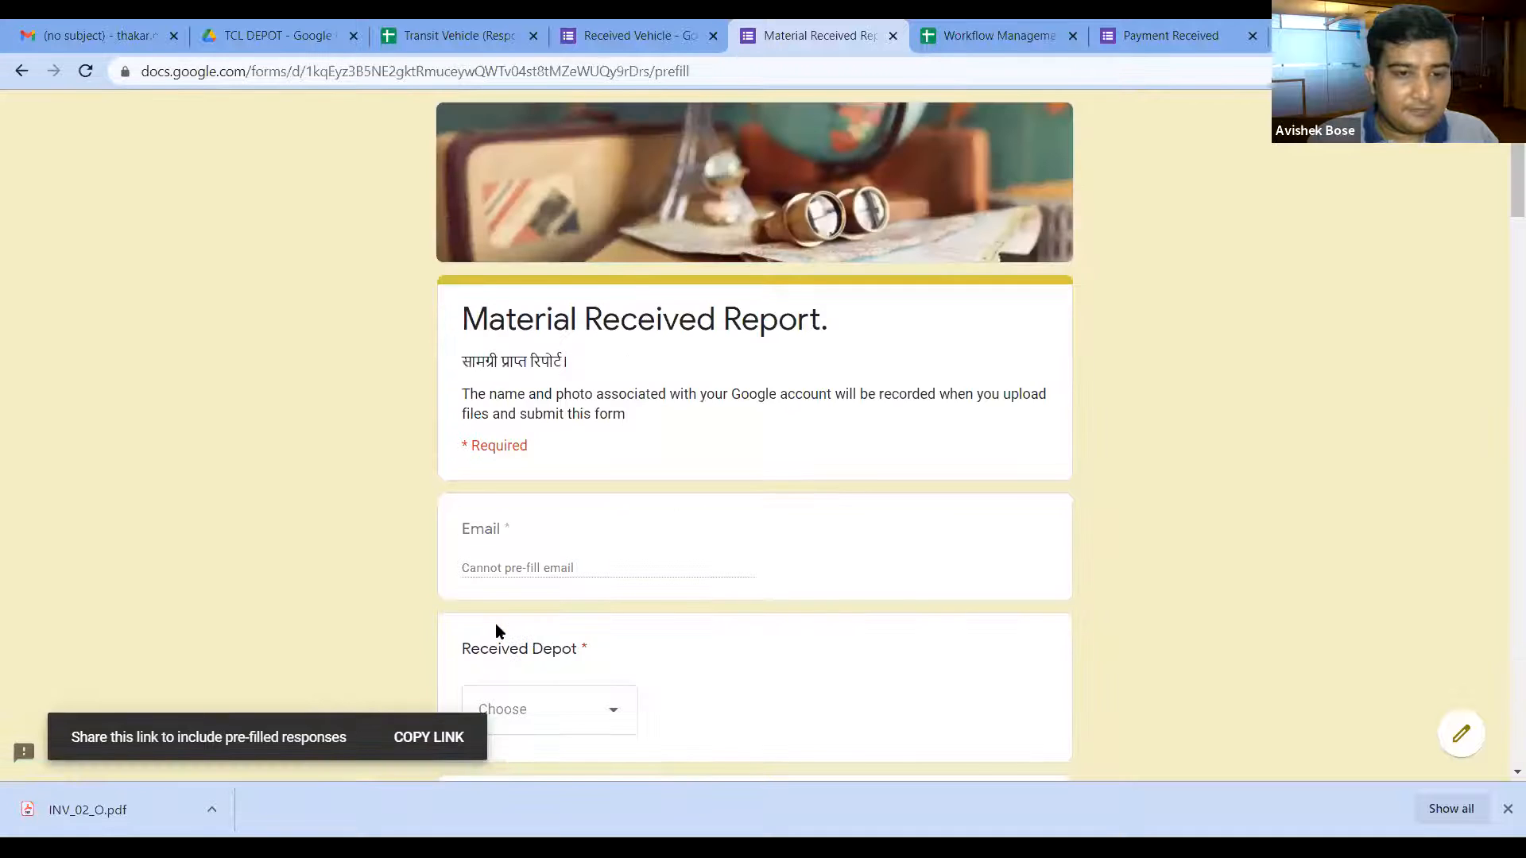
Step: Copy the generated pre-filled link and return to the Transit Vehicle (Responses) spreadsheet
{"action": "left_click", "coordinate": [427, 739]}
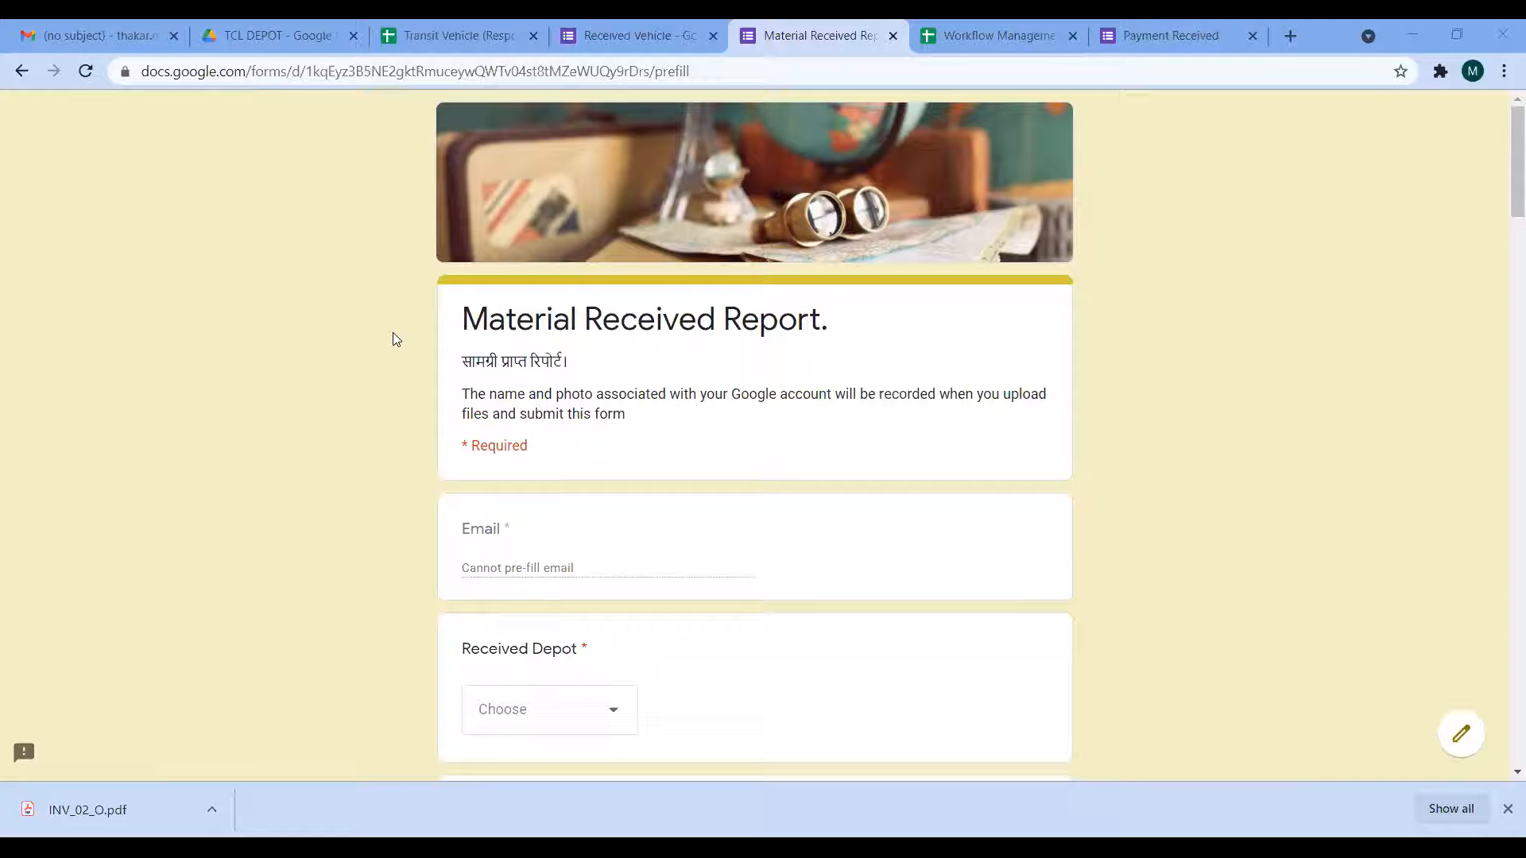
{"action": "left_click", "coordinate": [472, 36]}
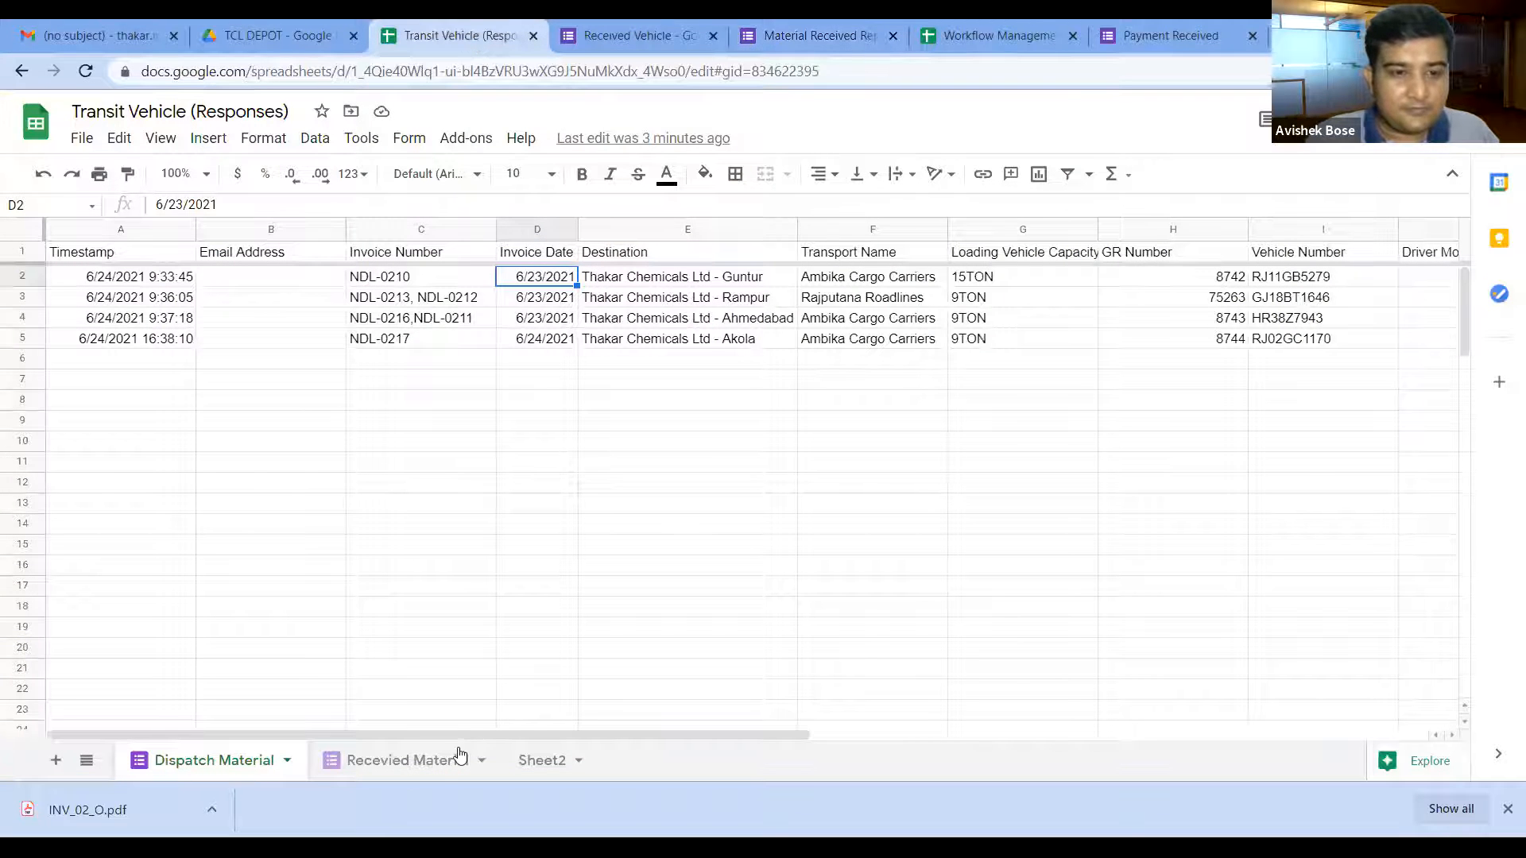
Step: Paste the copied pre-filled Material Received link into cell M2 of the Dispatch Material sheet
{"action": "left_click", "coordinate": [420, 765]}
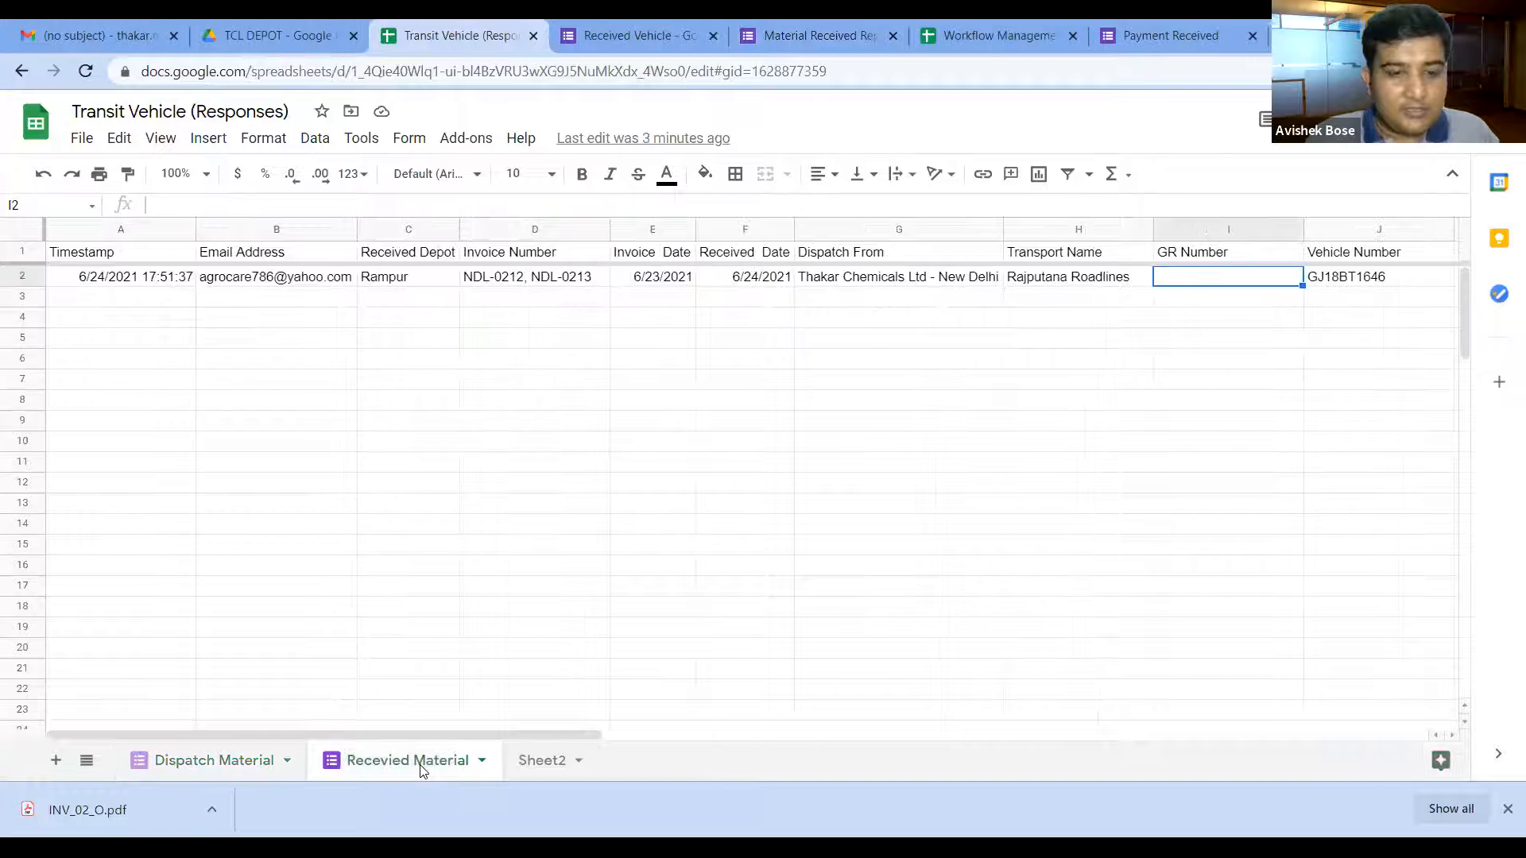
{"action": "left_click", "coordinate": [261, 768]}
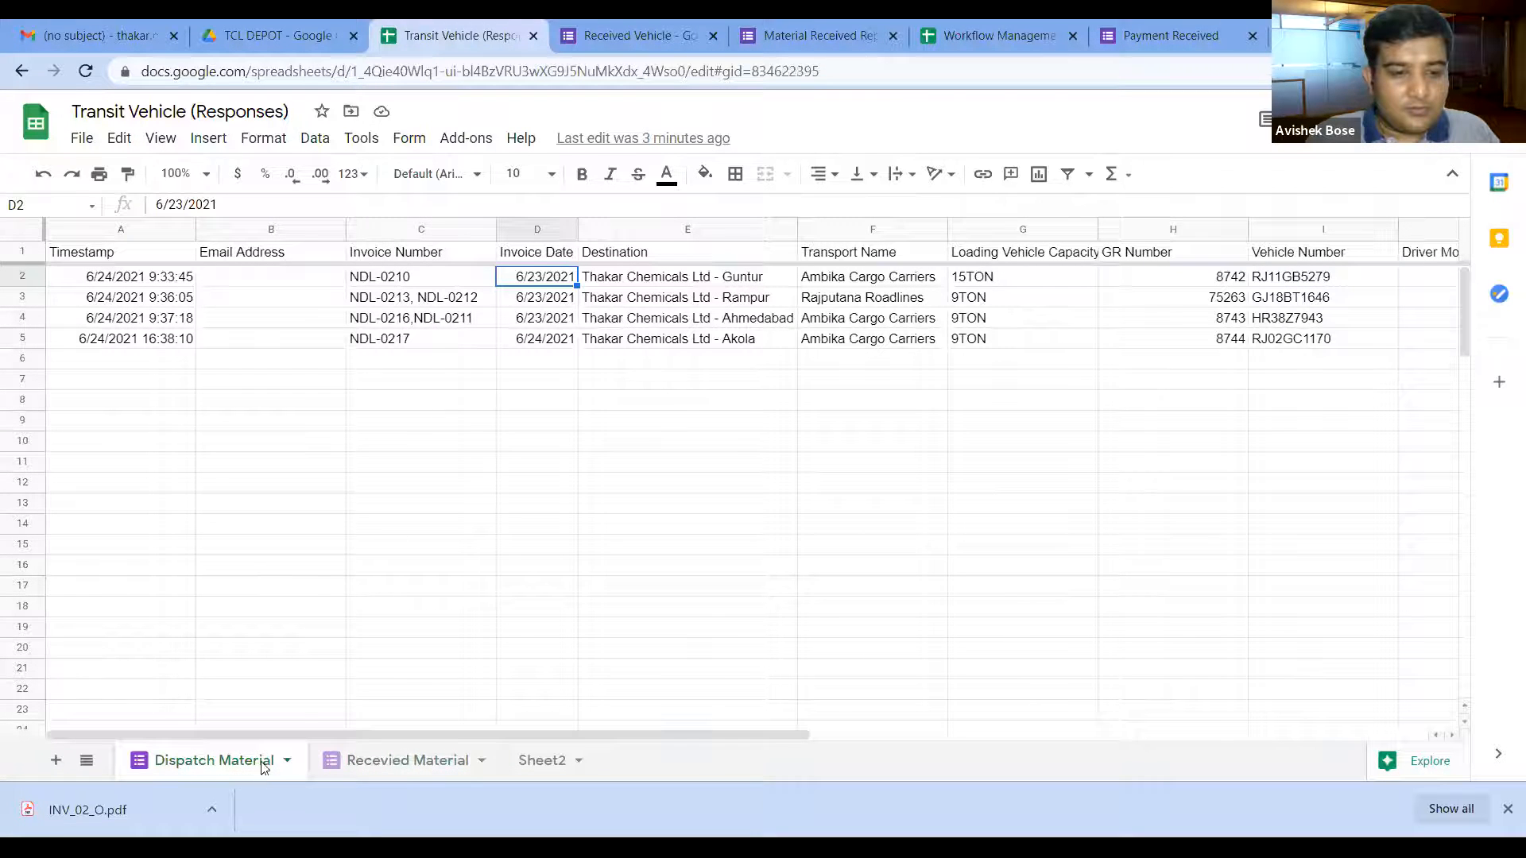
{"action": "left_click_drag", "start_coordinate": [363, 733], "coordinate": [906, 734]}
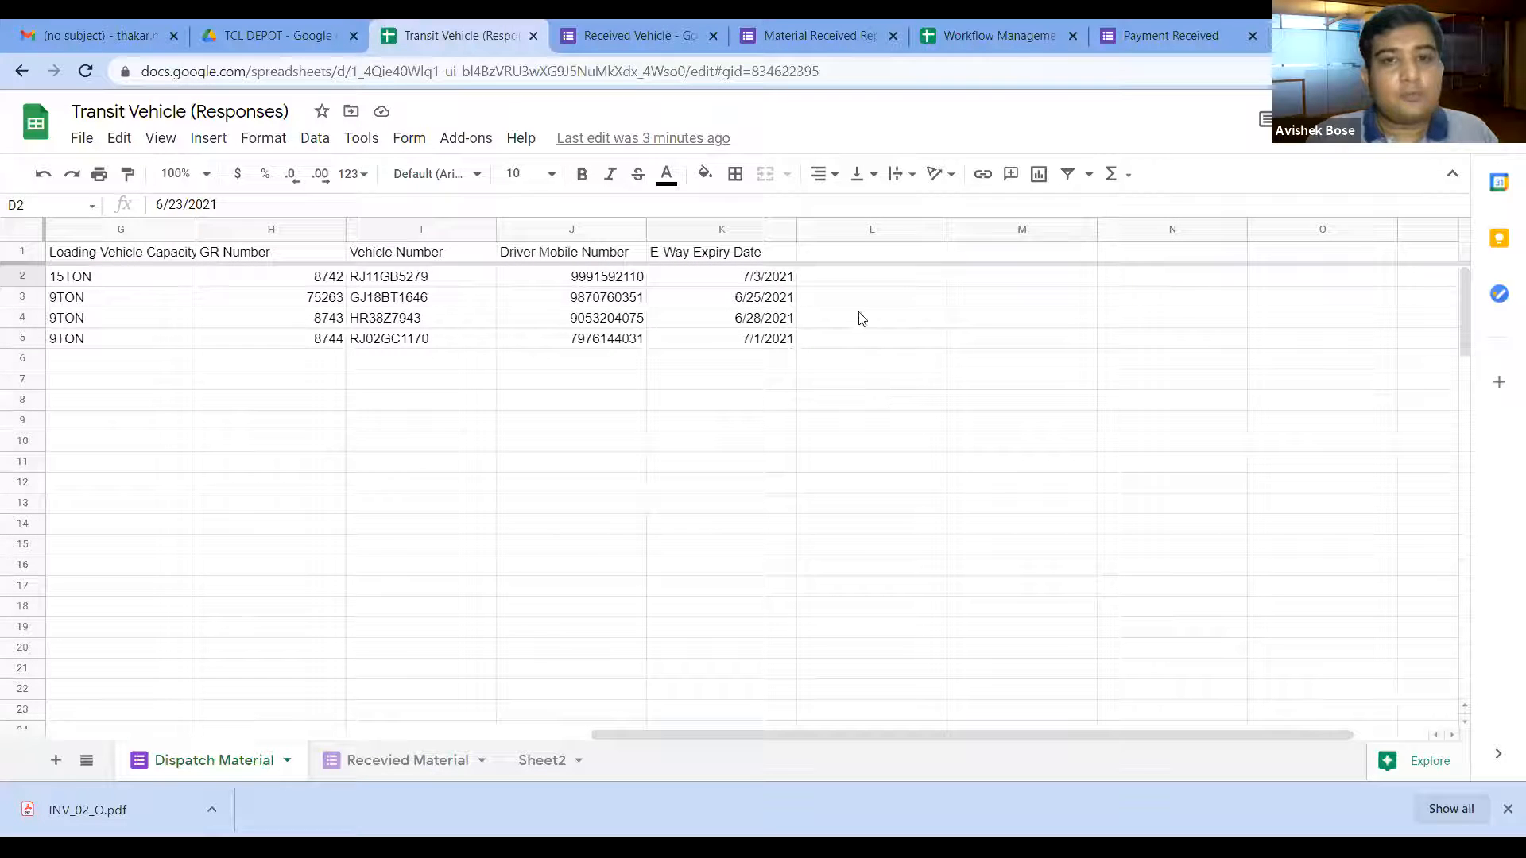
{"action": "left_click", "coordinate": [896, 288]}
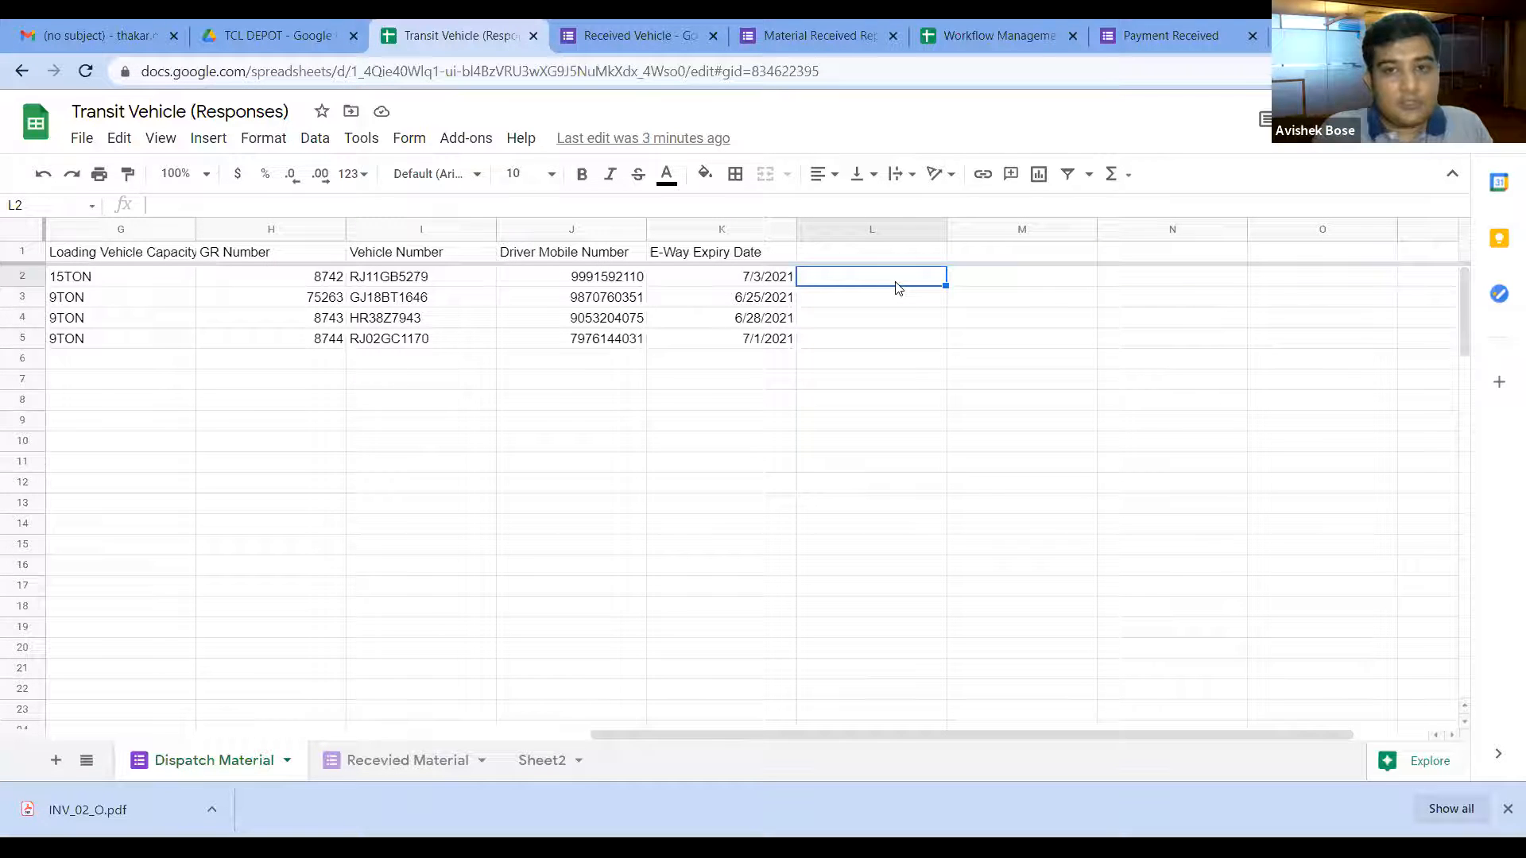
{"action": "left_click", "coordinate": [1049, 252]}
{"action": "left_click", "coordinate": [1046, 282]}
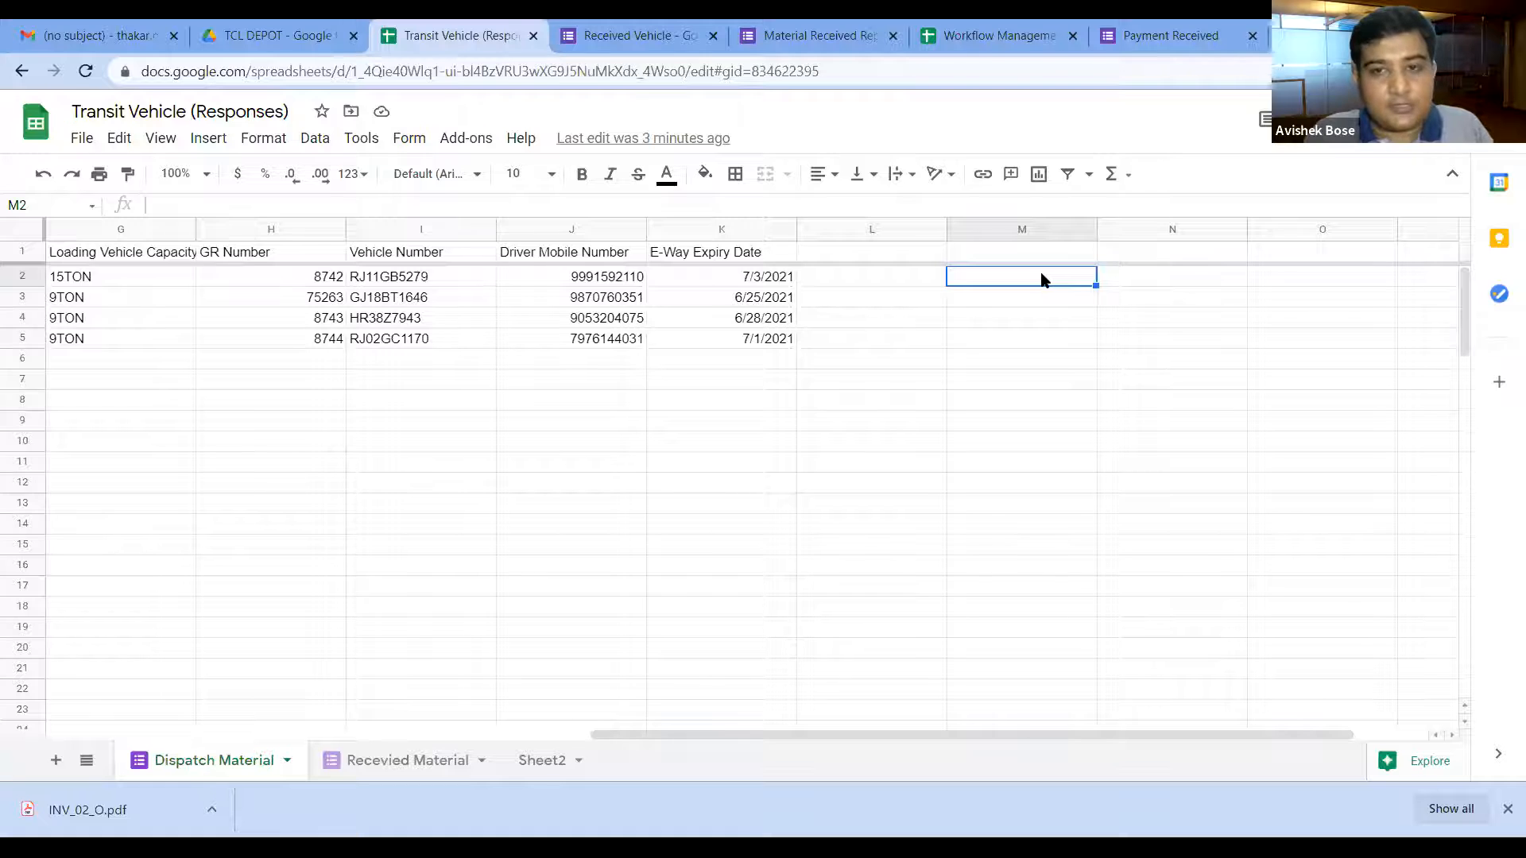
{"action": "key", "text": "ctrl+v"}
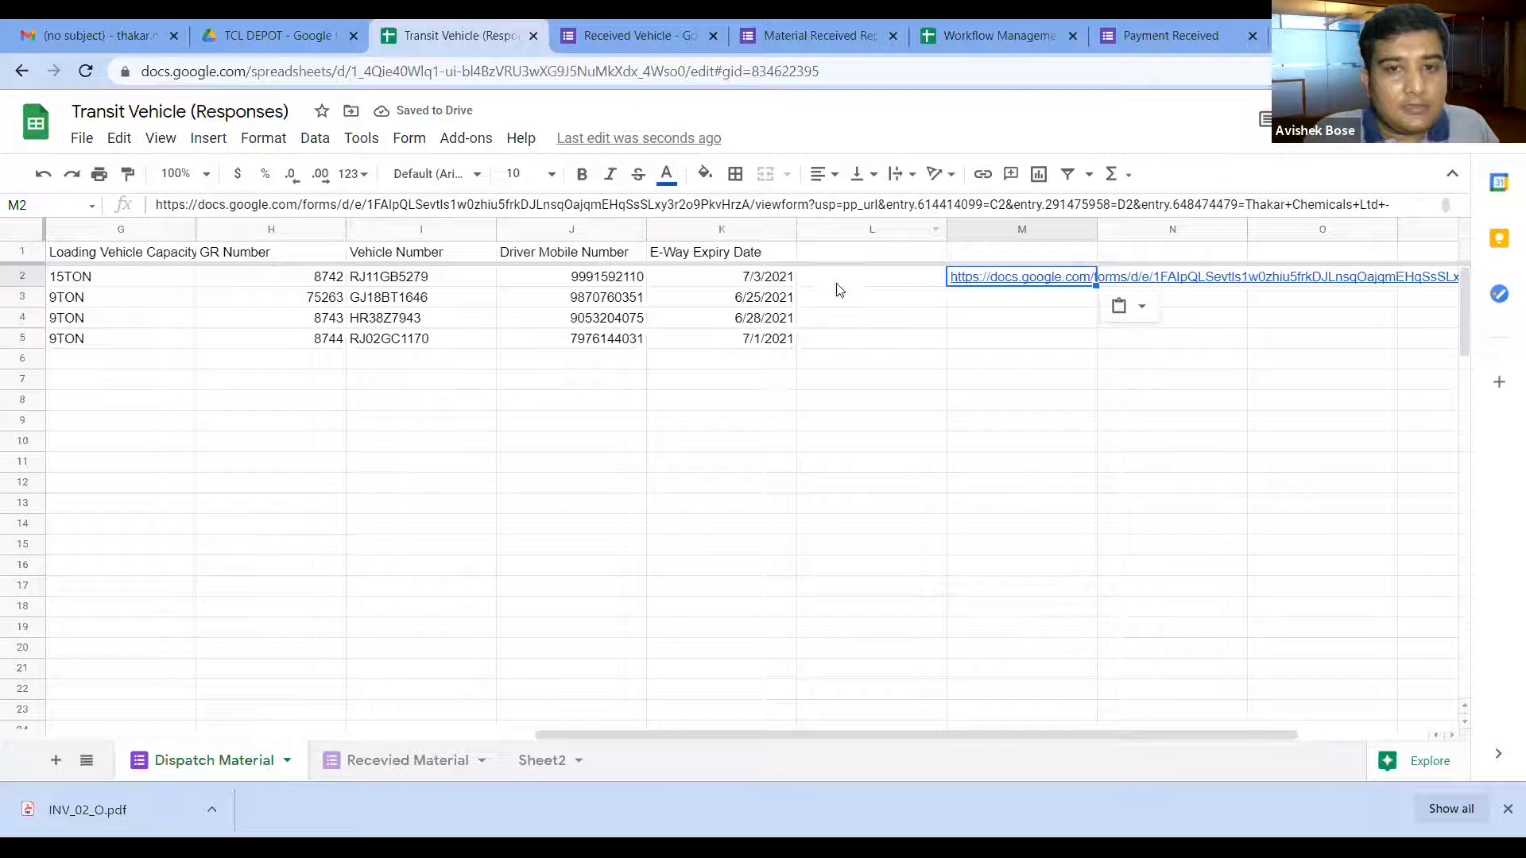
{"action": "left_click", "coordinate": [840, 256]}
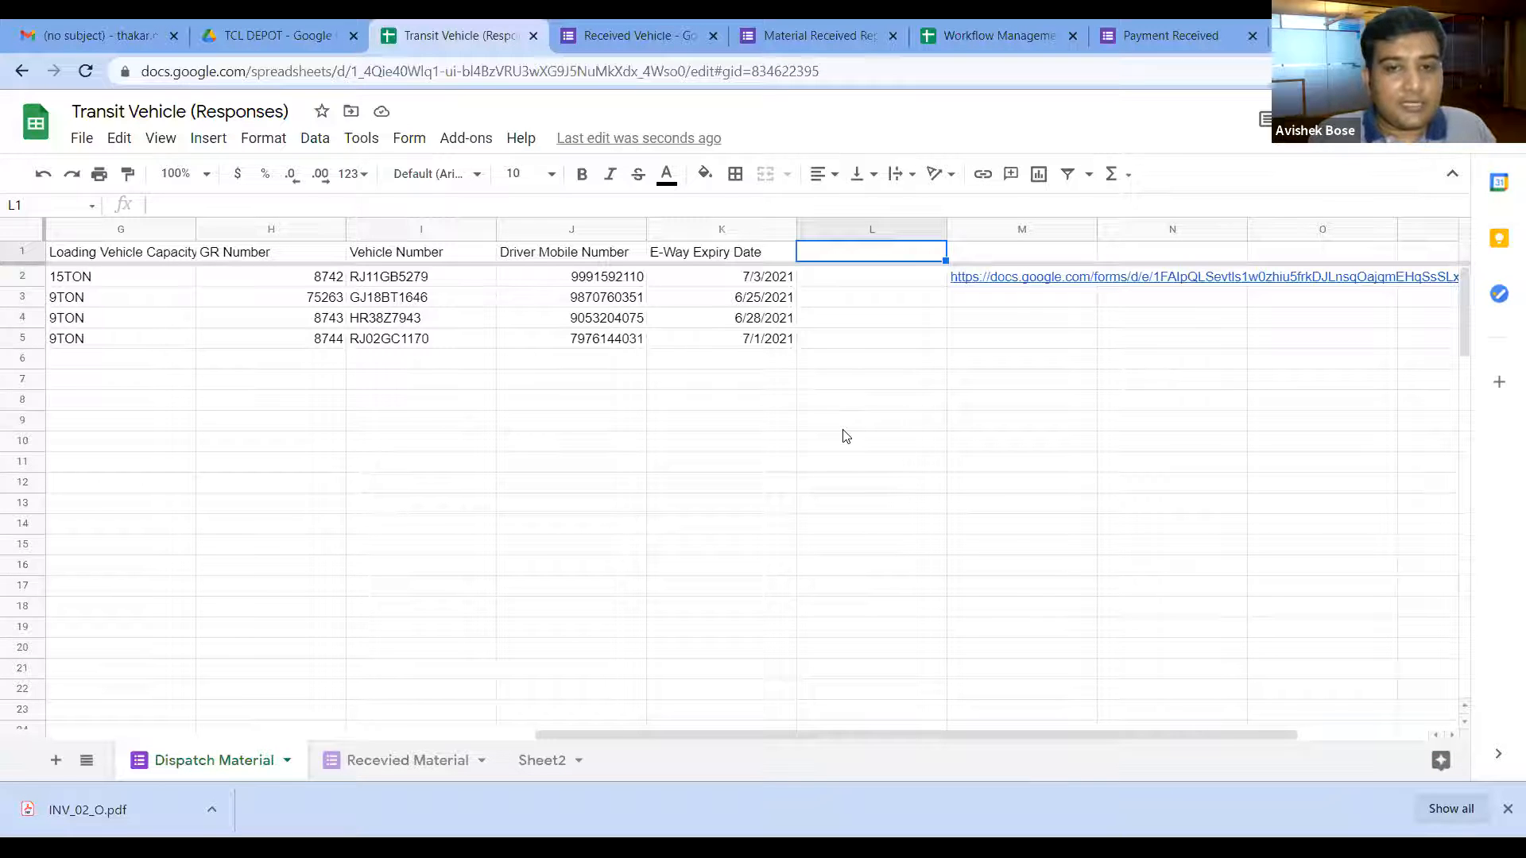
Step: In L1, type =if(ROW(L:L)=1,"Receive Material Link",if(A:A="" to begin the nested formula
{"action": "type", "text": "="}
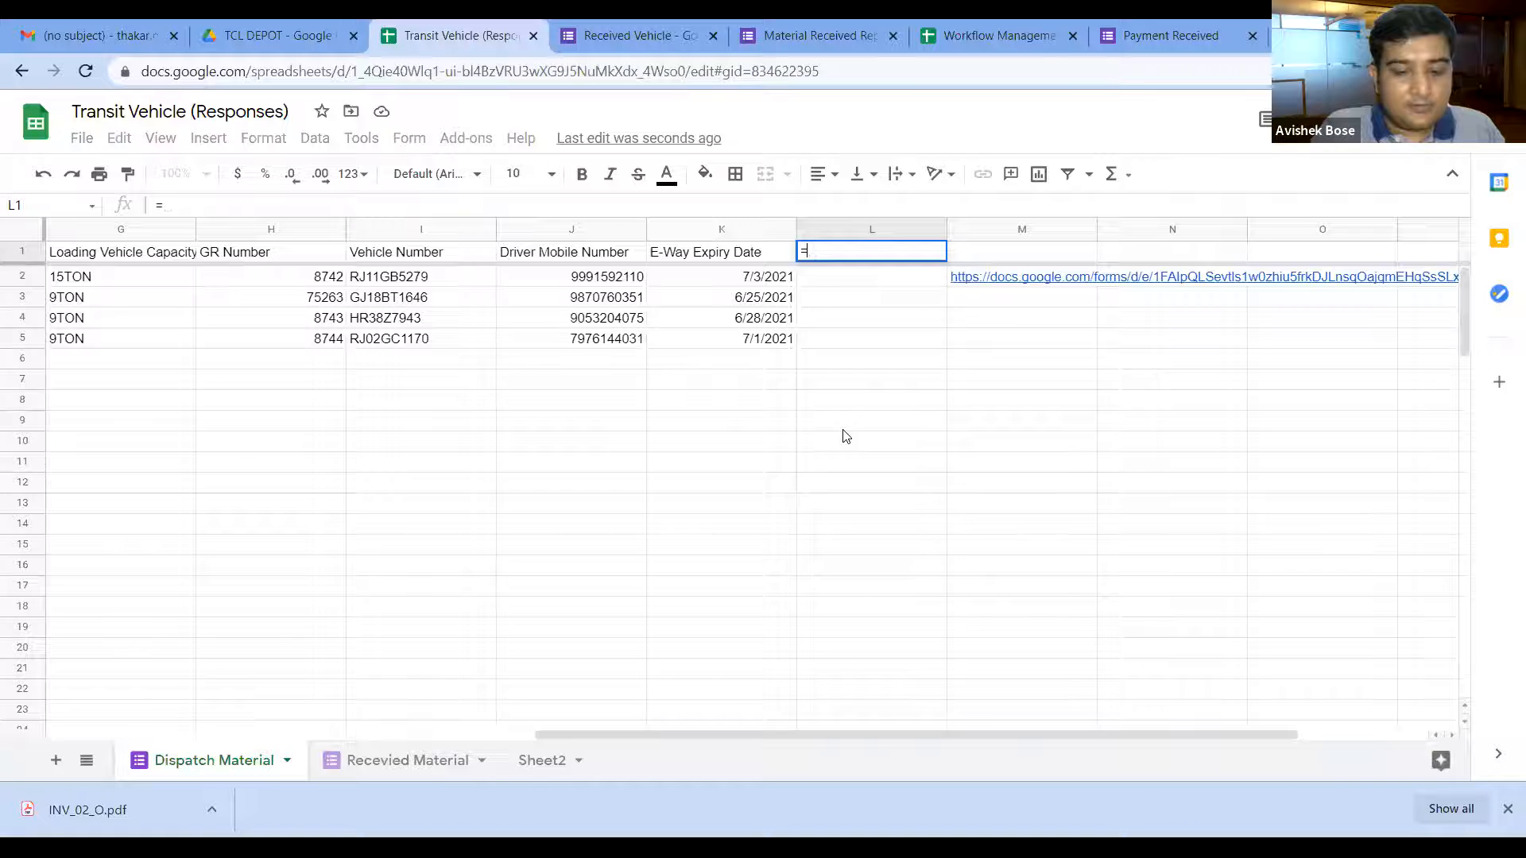
{"action": "type", "text": "if"}
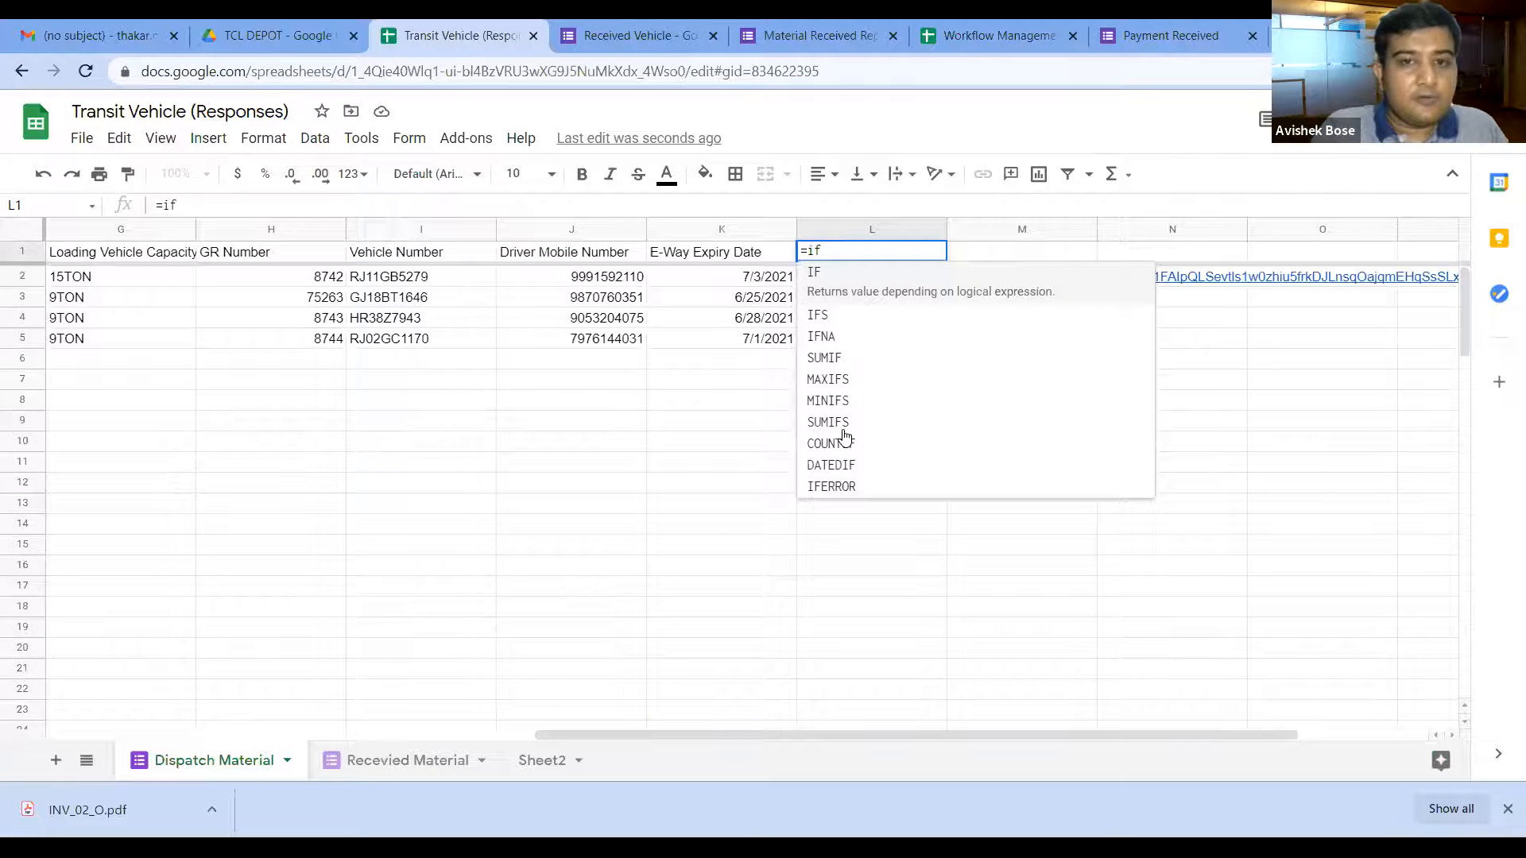
{"action": "type", "text": "("}
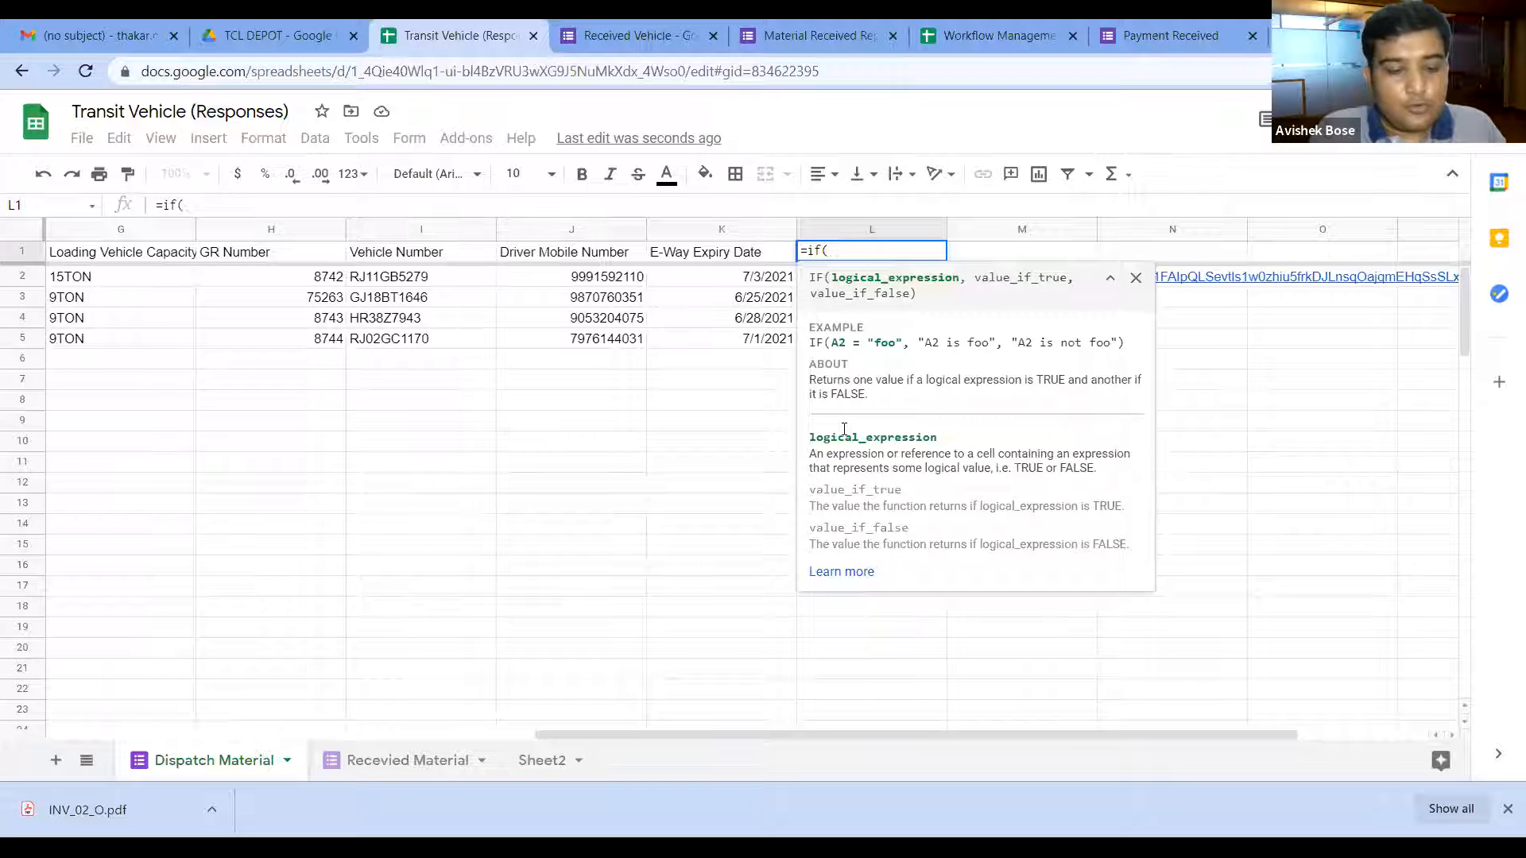
{"action": "type", "text": "ROW"}
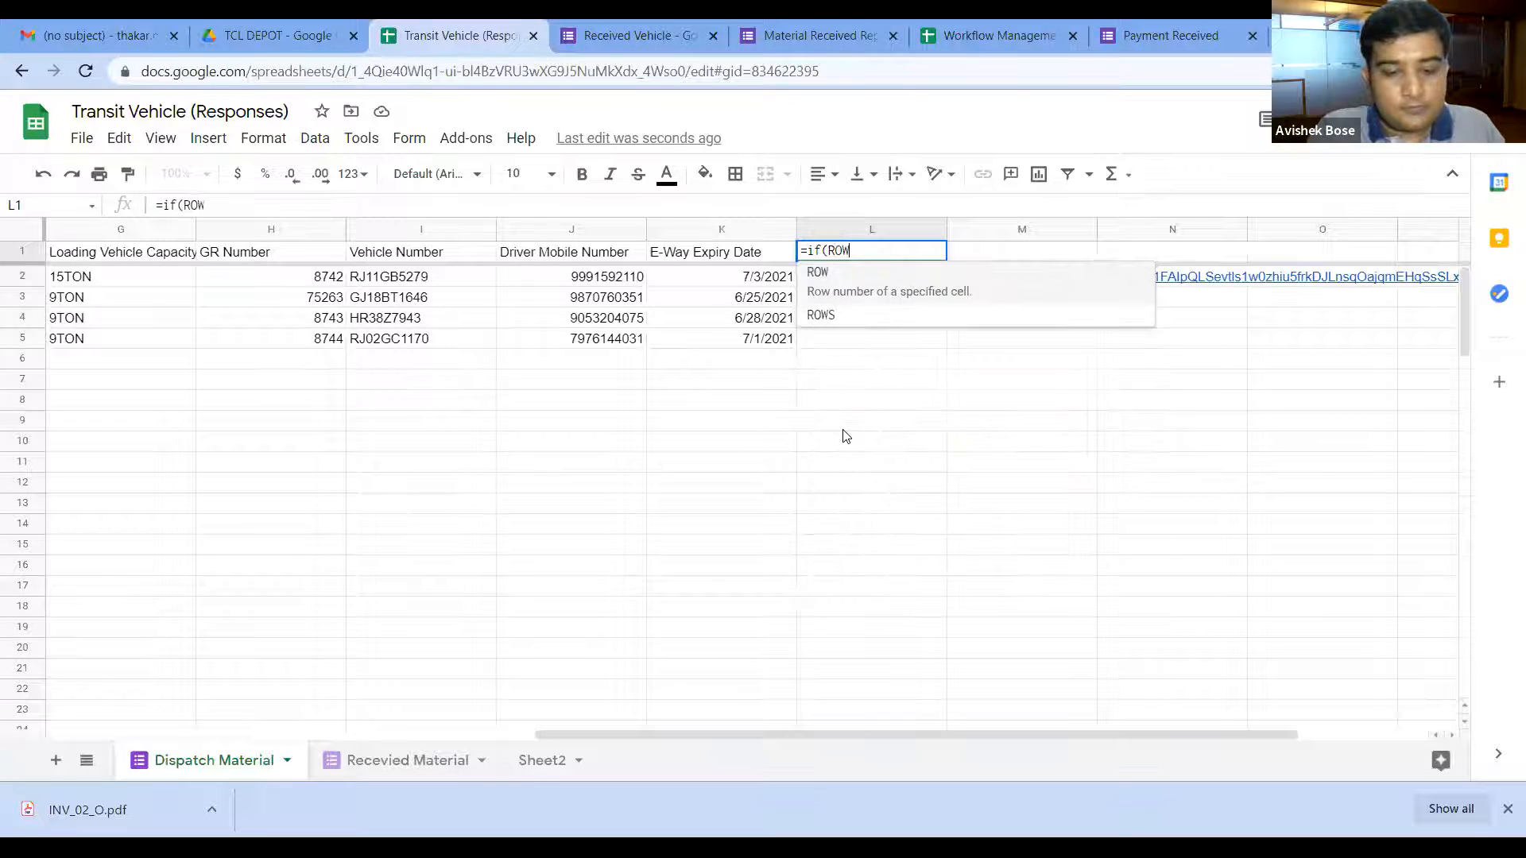
{"action": "type", "text": "(L:L"}
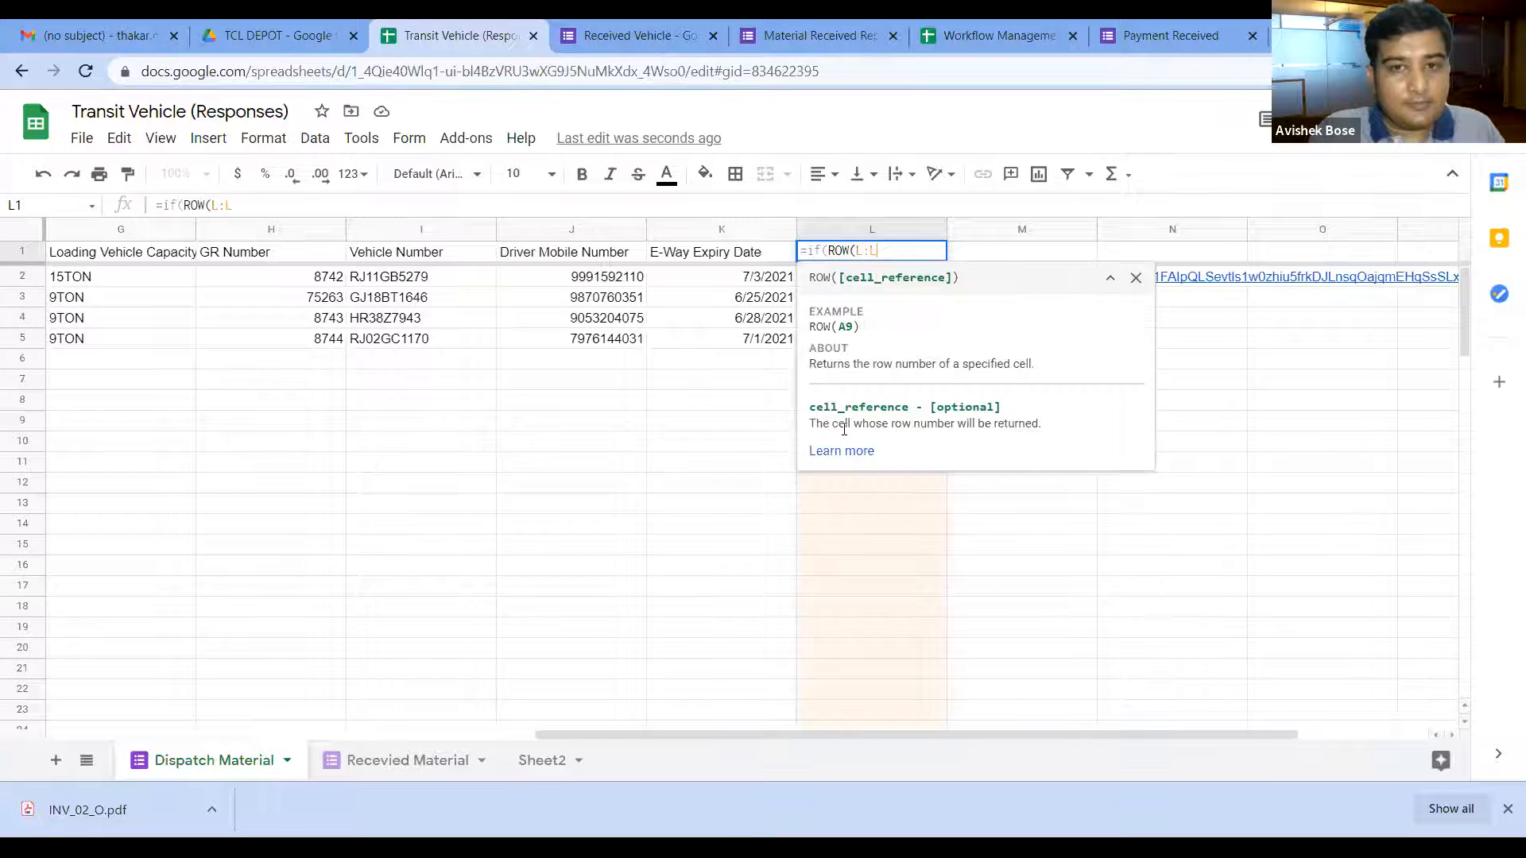
{"action": "type", "text": ")=1,"}
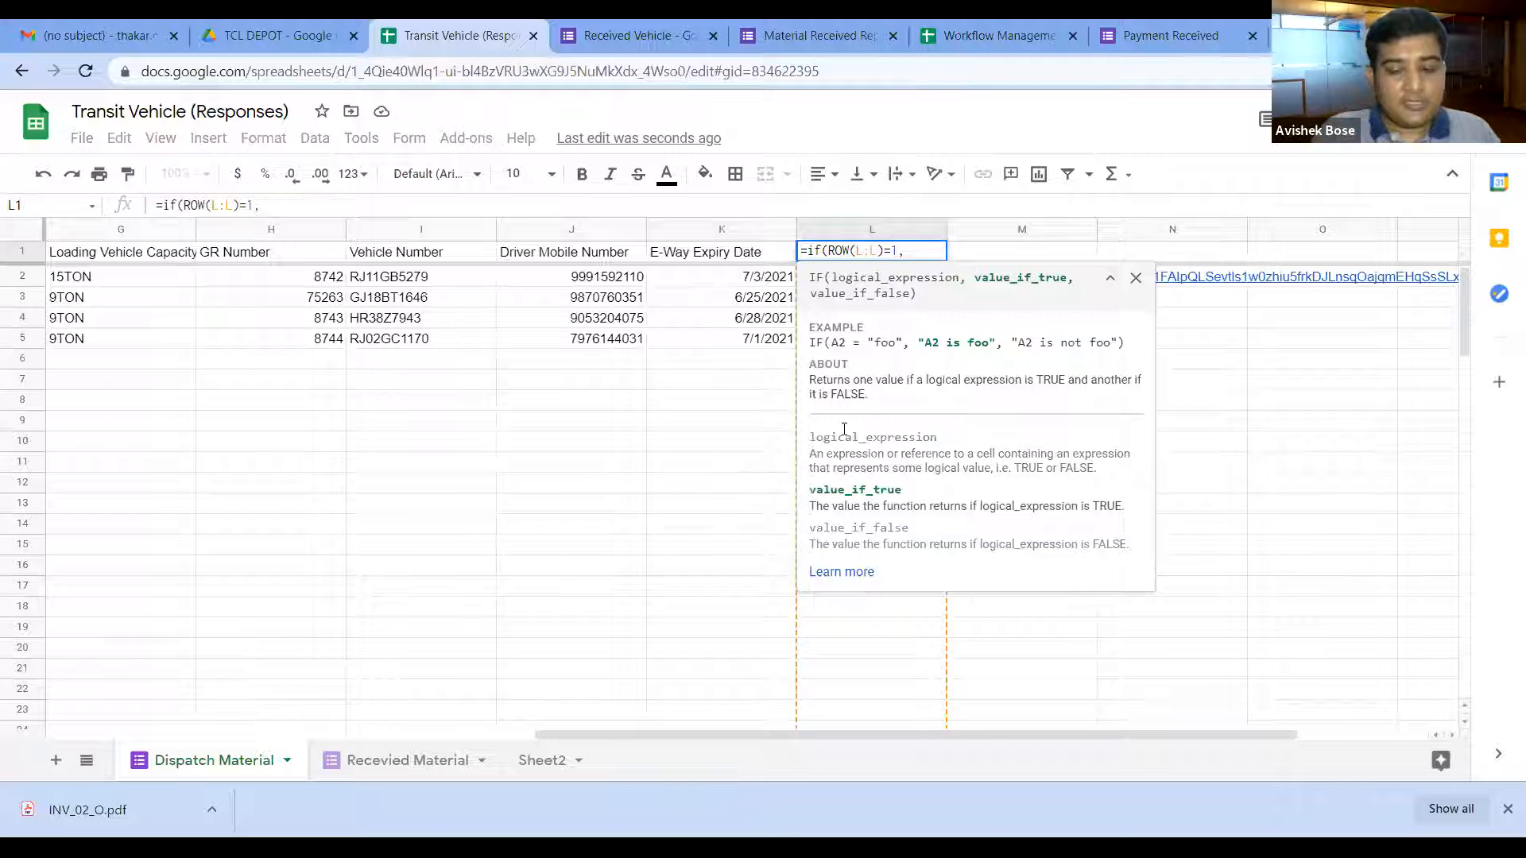
{"action": "type", "text": "\""}
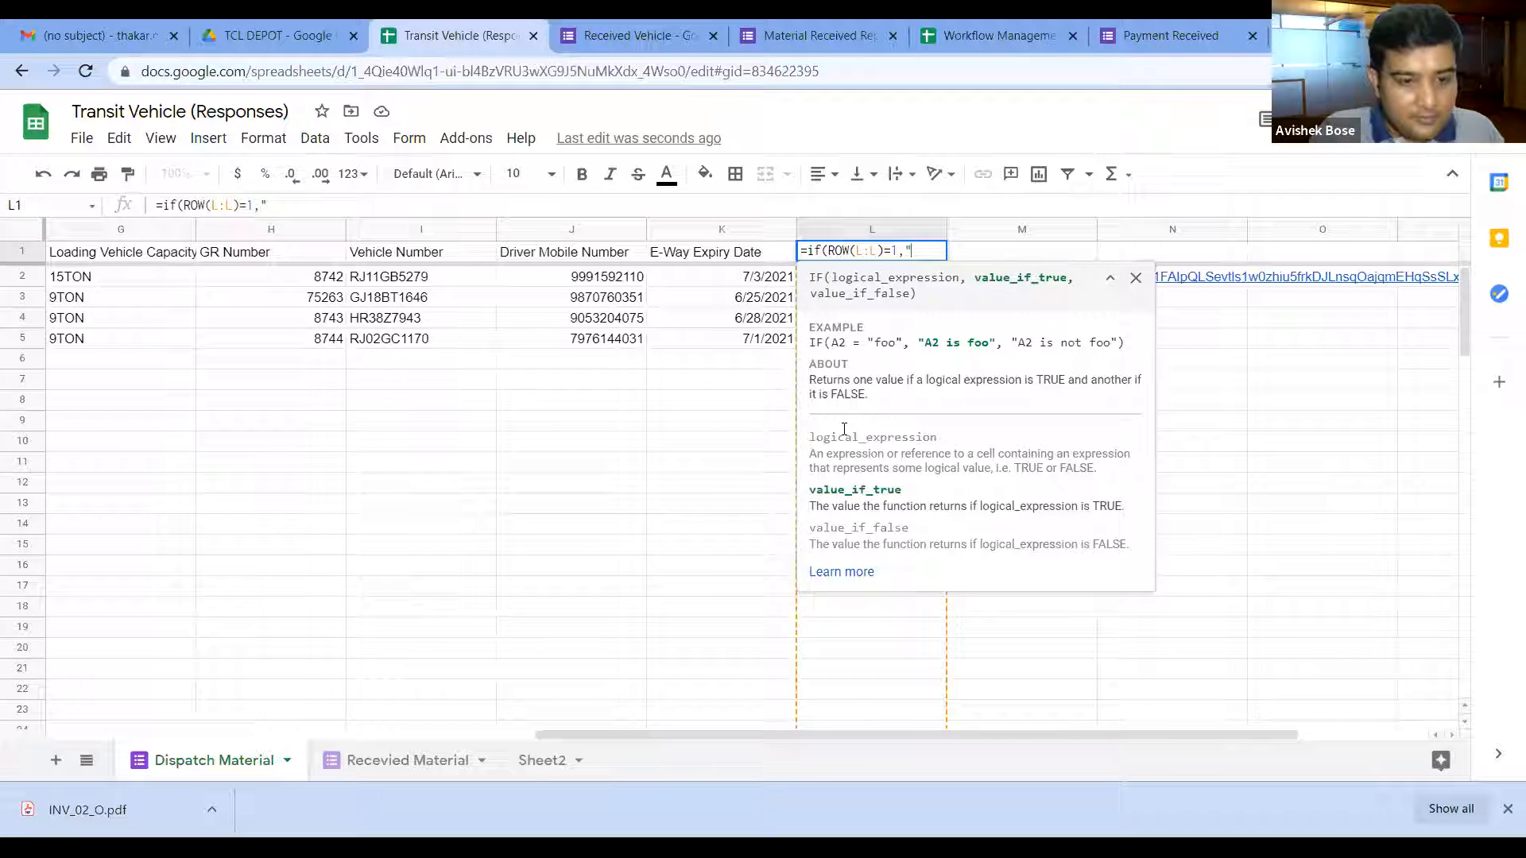
{"action": "type", "text": "Receive Material Link\""}
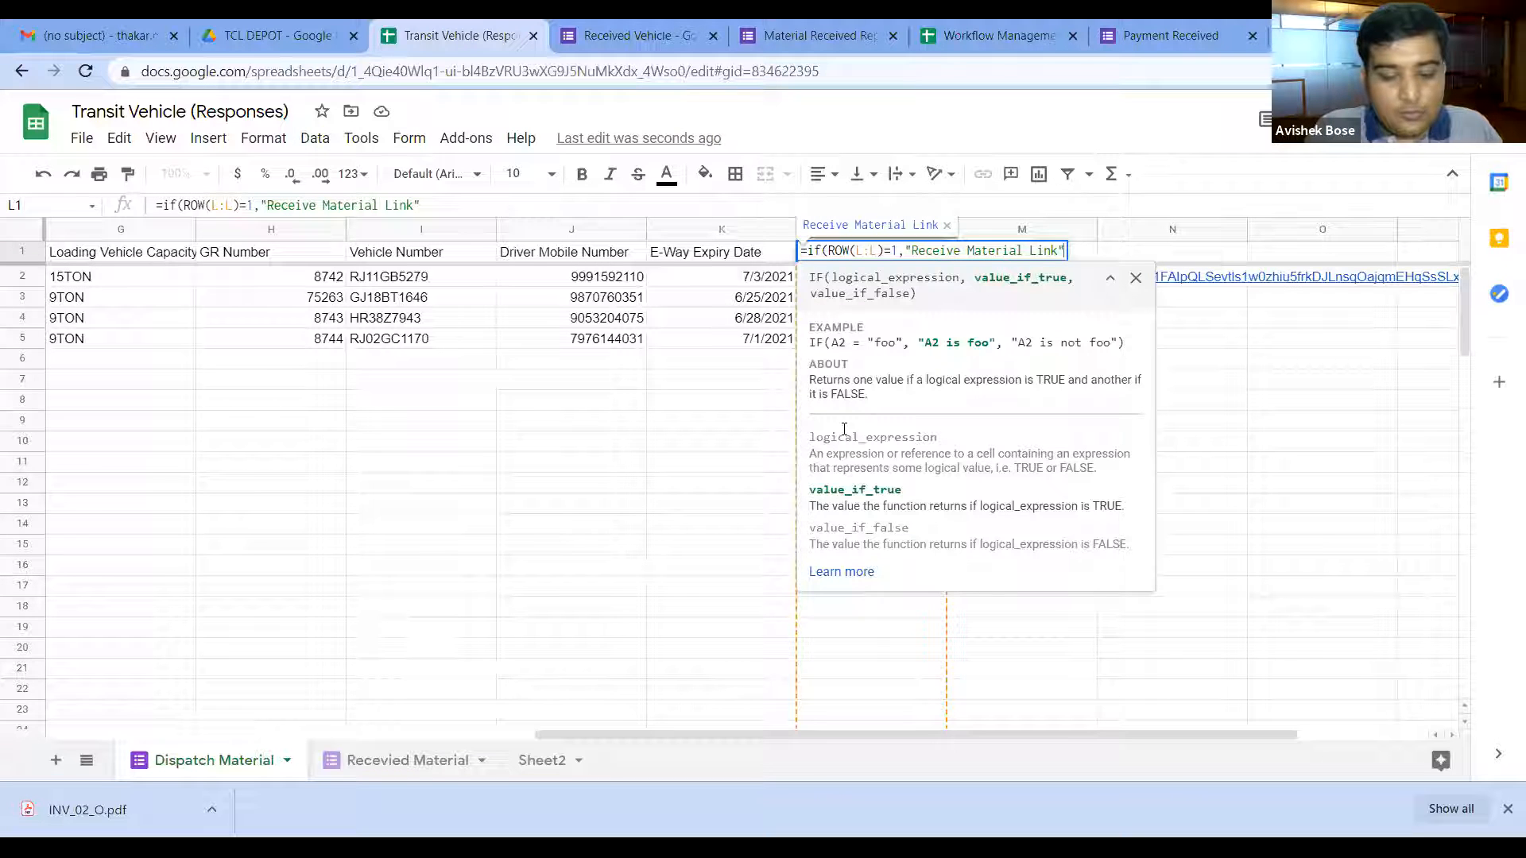
{"action": "type", "text": ","}
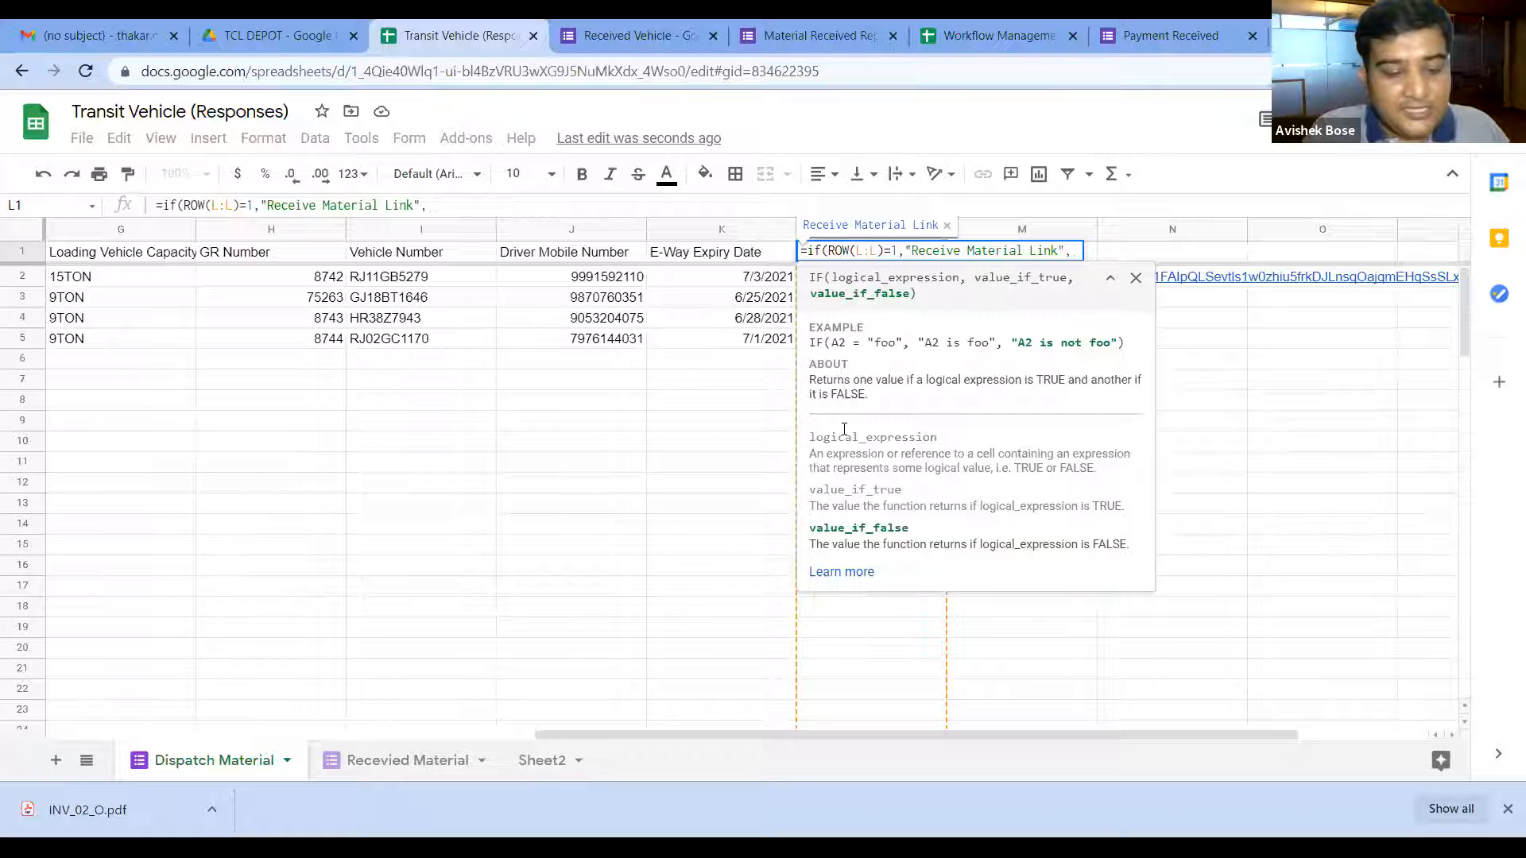
{"action": "type", "text": "if"}
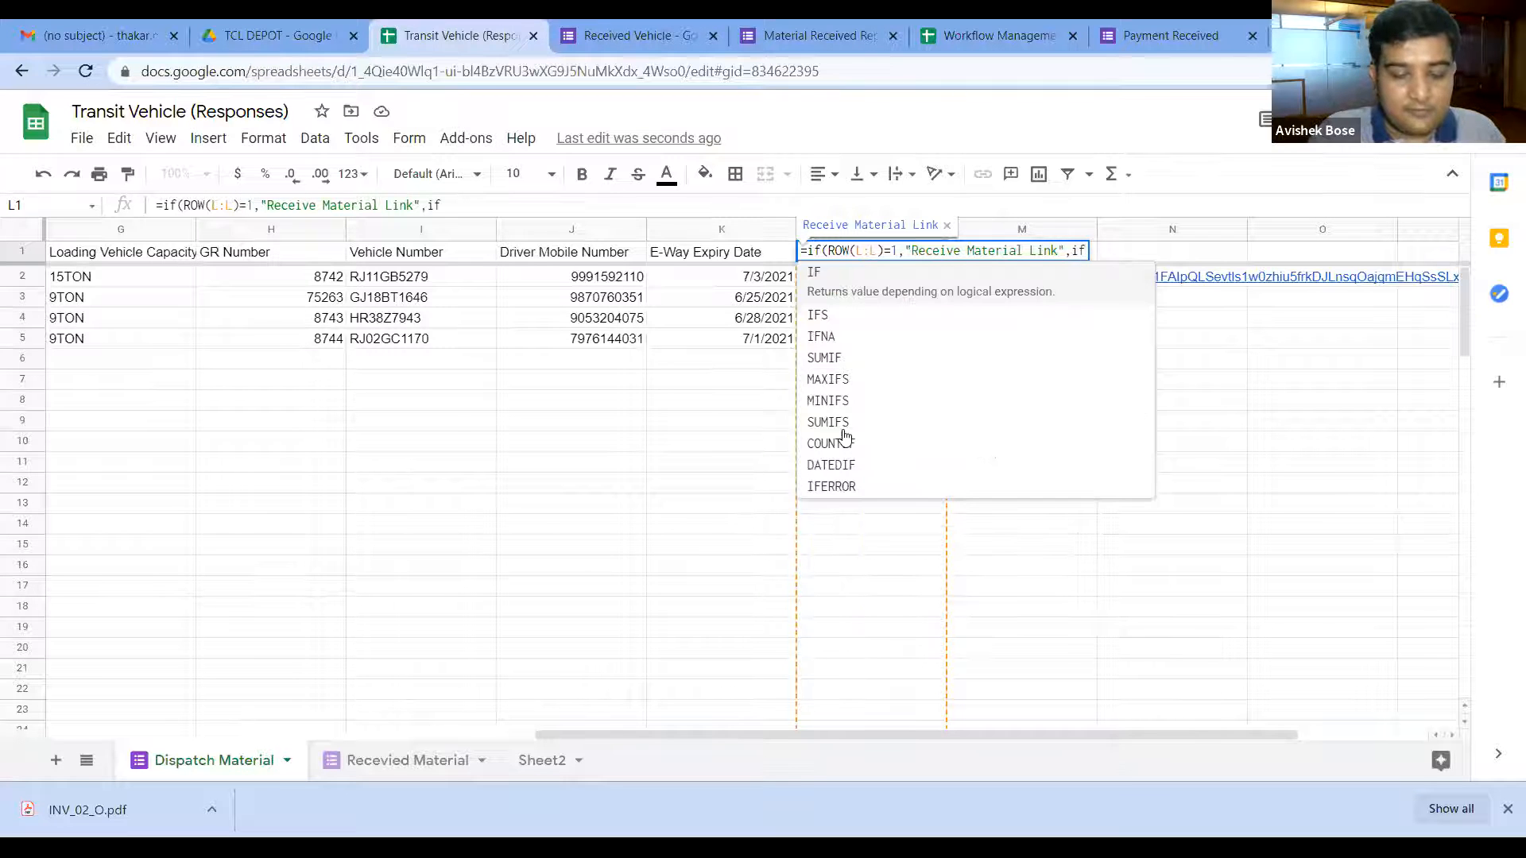
{"action": "type", "text": "(A"}
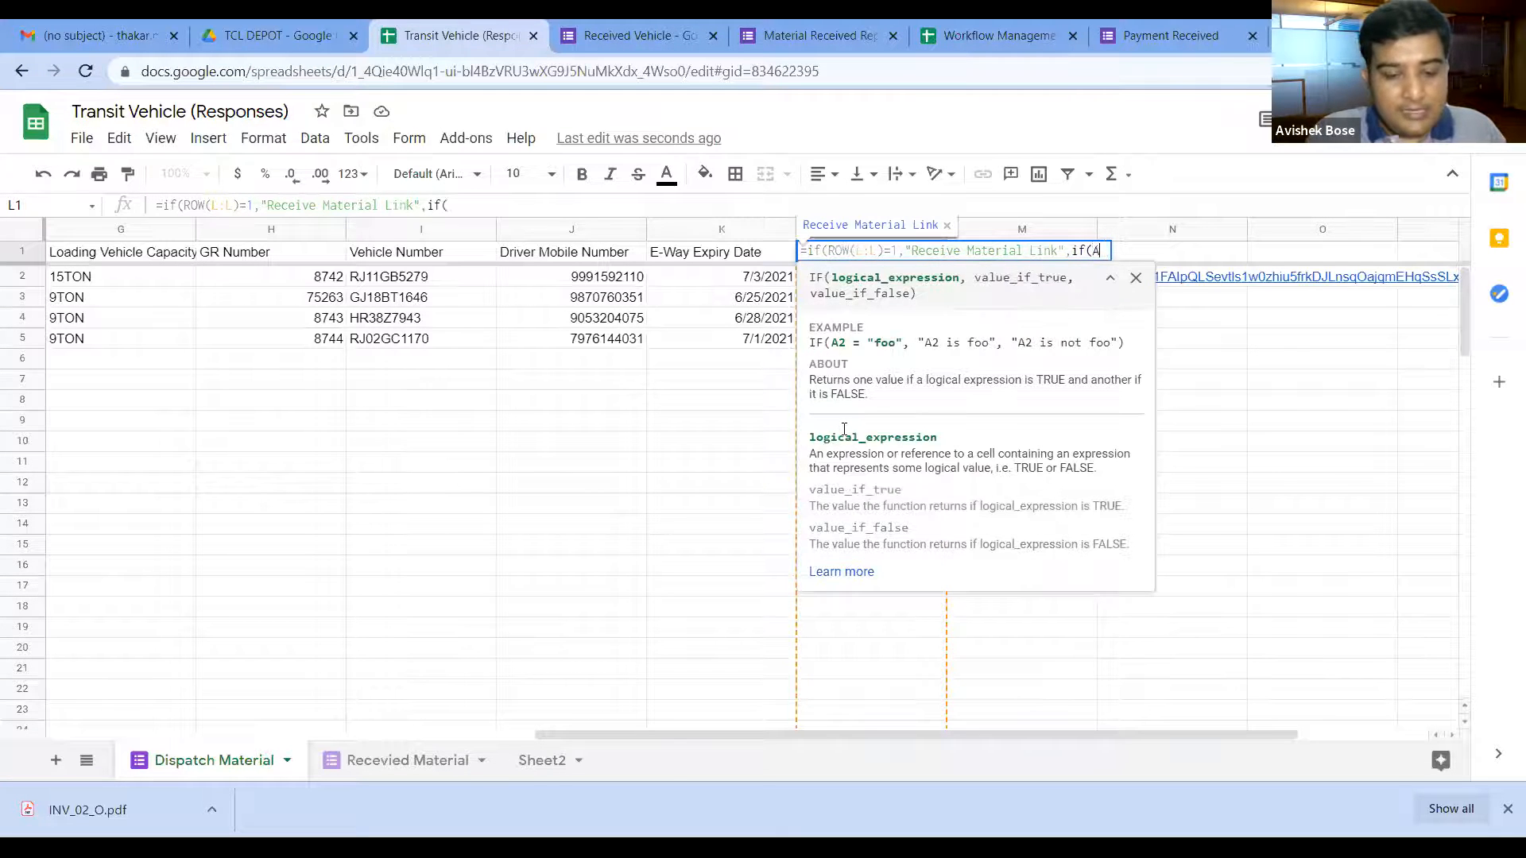
{"action": "type", "text": ":A"}
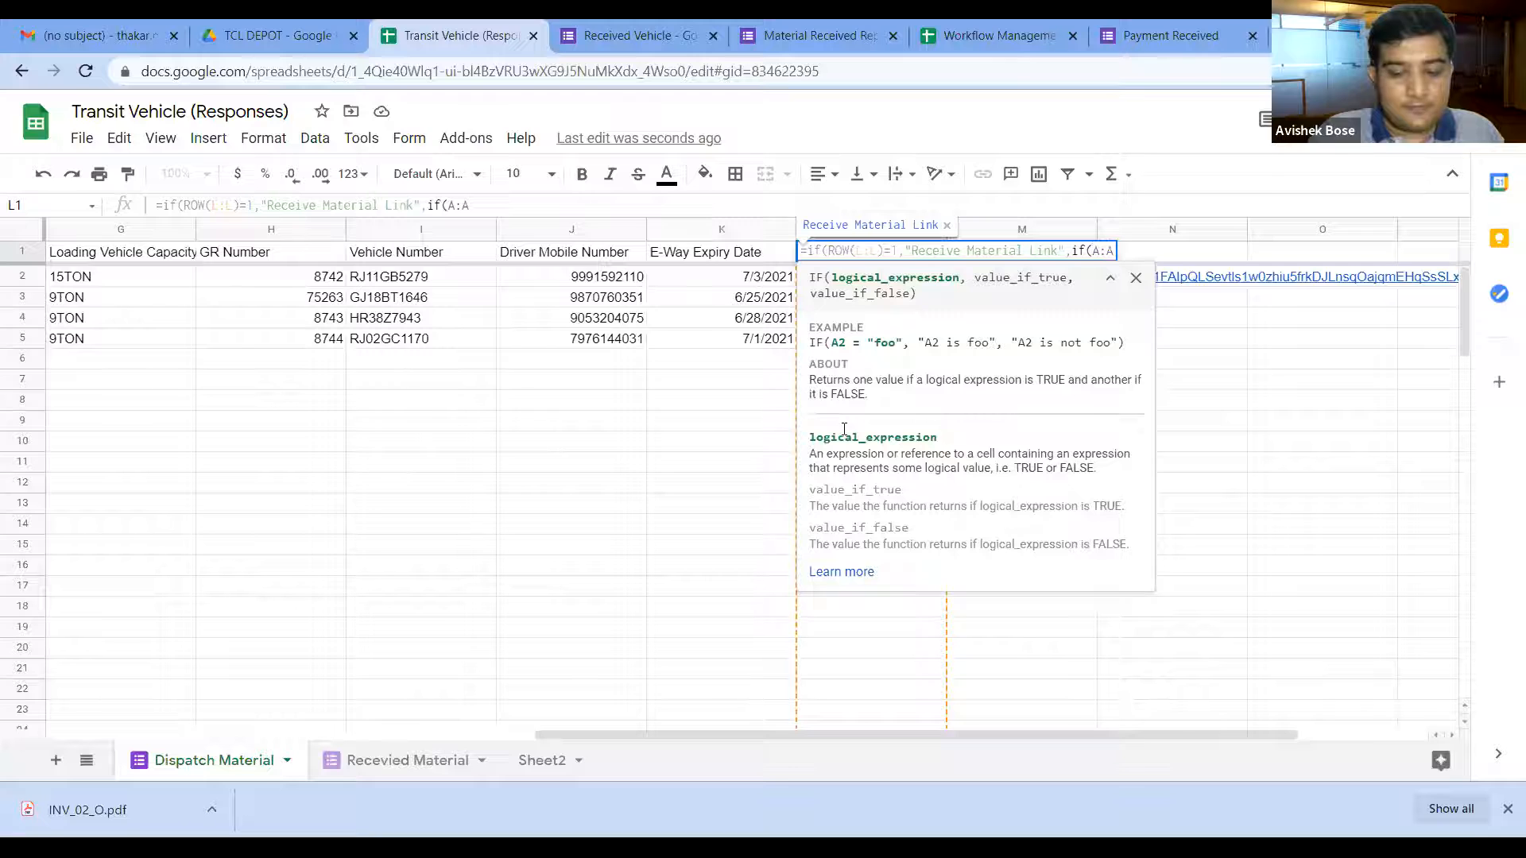
{"action": "type", "text": "="}
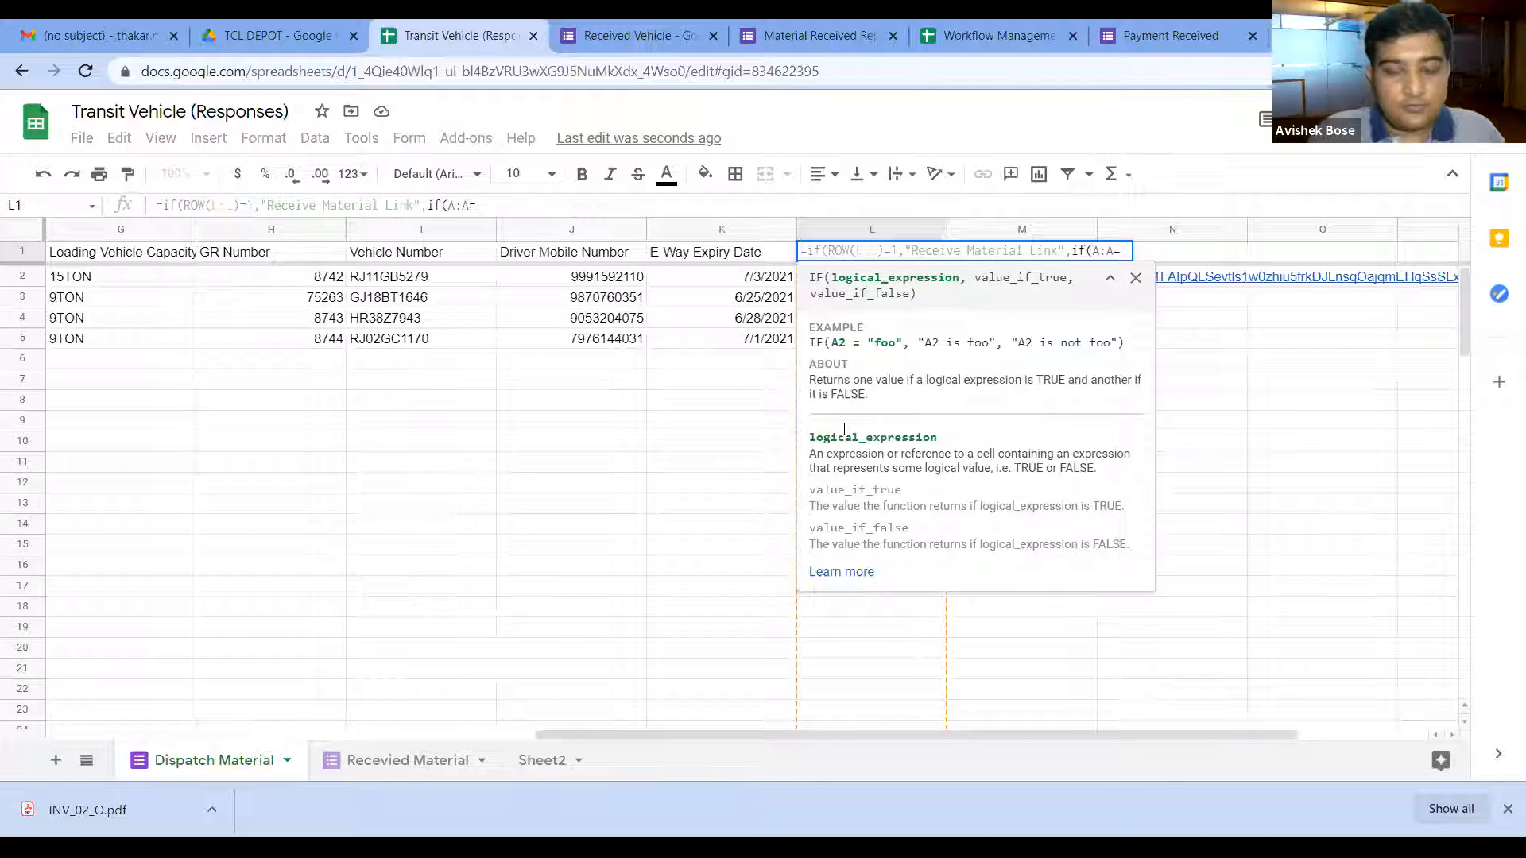
{"action": "type", "text": "\"\""}
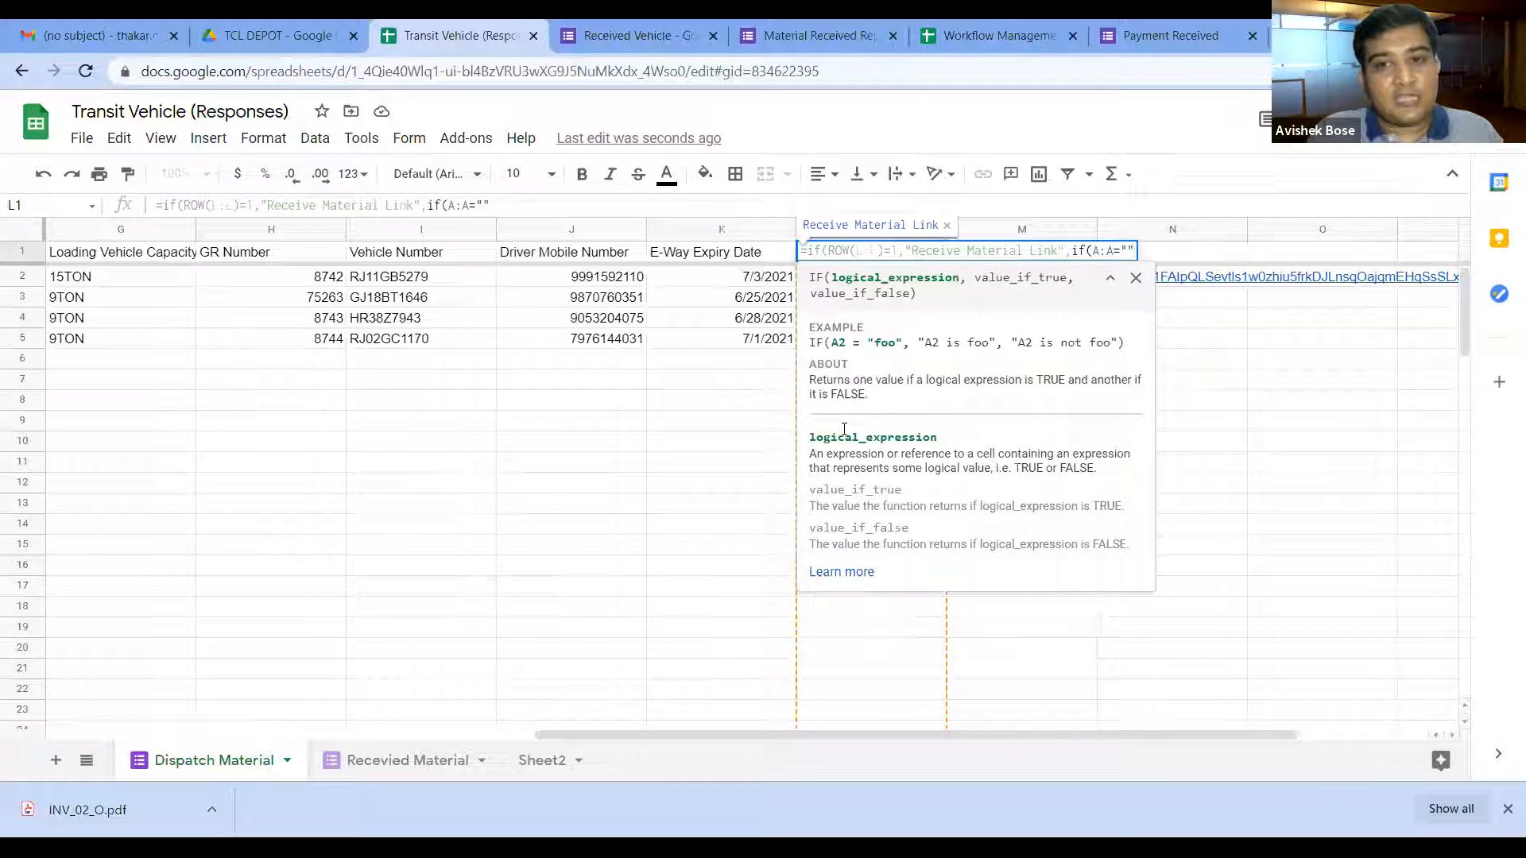
Step: Add ,, so empty rows stay blank and begin hyperlink(" as the false branch
{"action": "type", "text": ",,"}
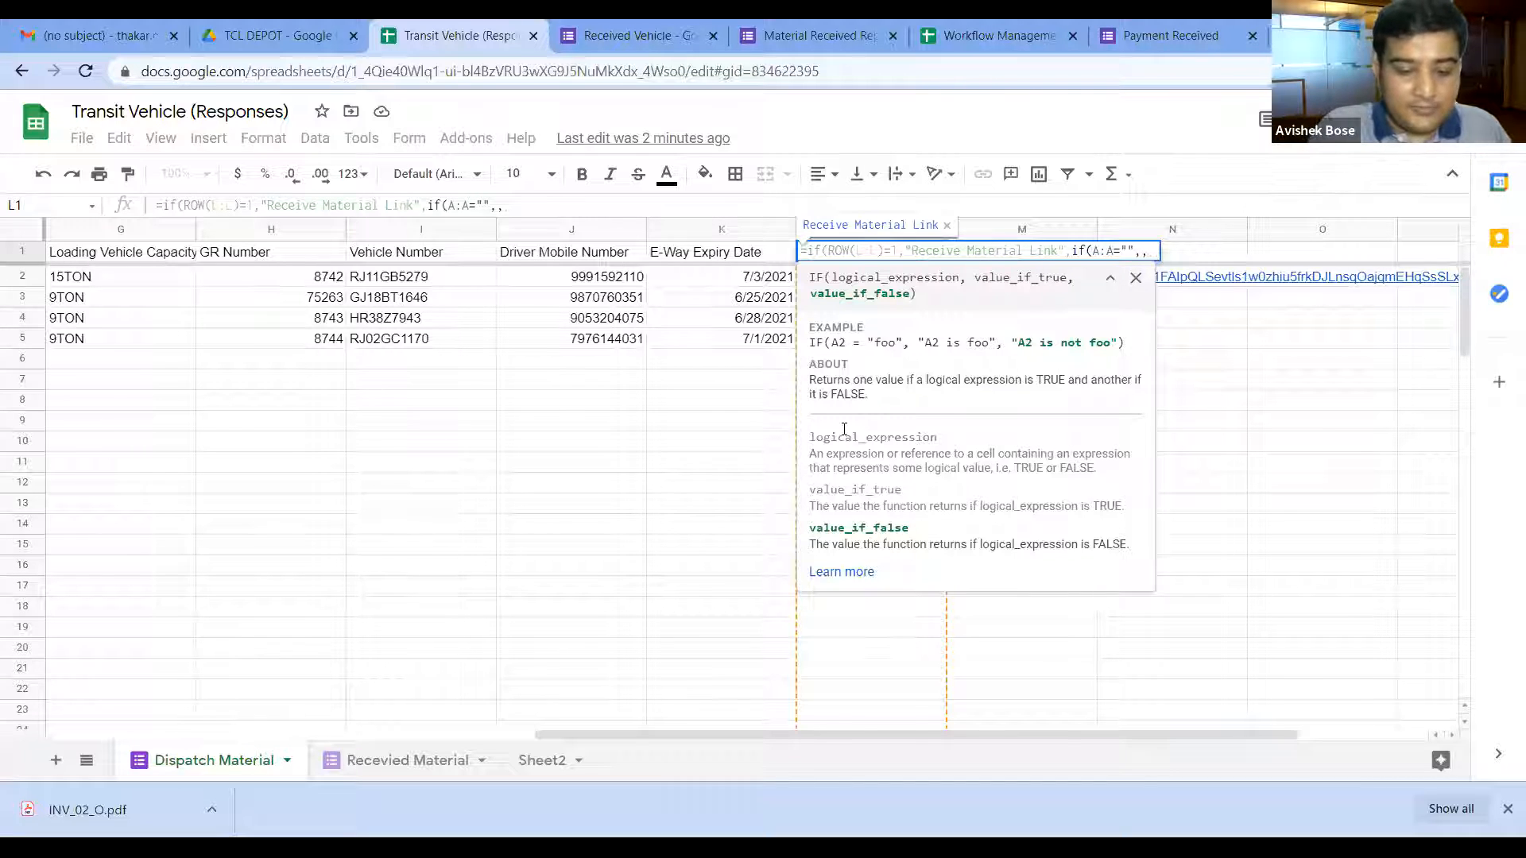
{"action": "type", "text": "hyperlink("}
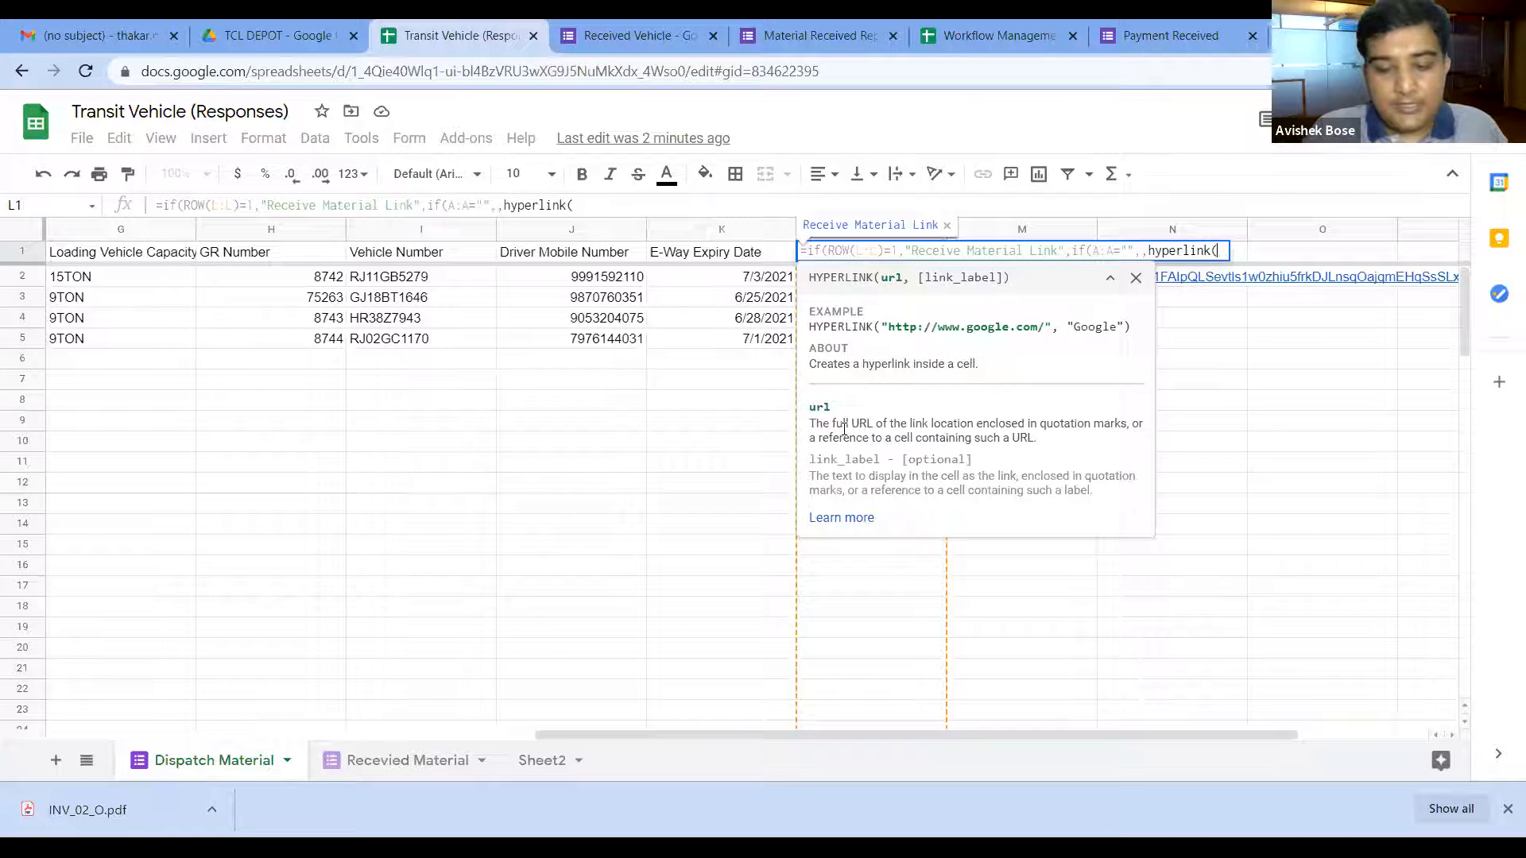
{"action": "type", "text": "\""}
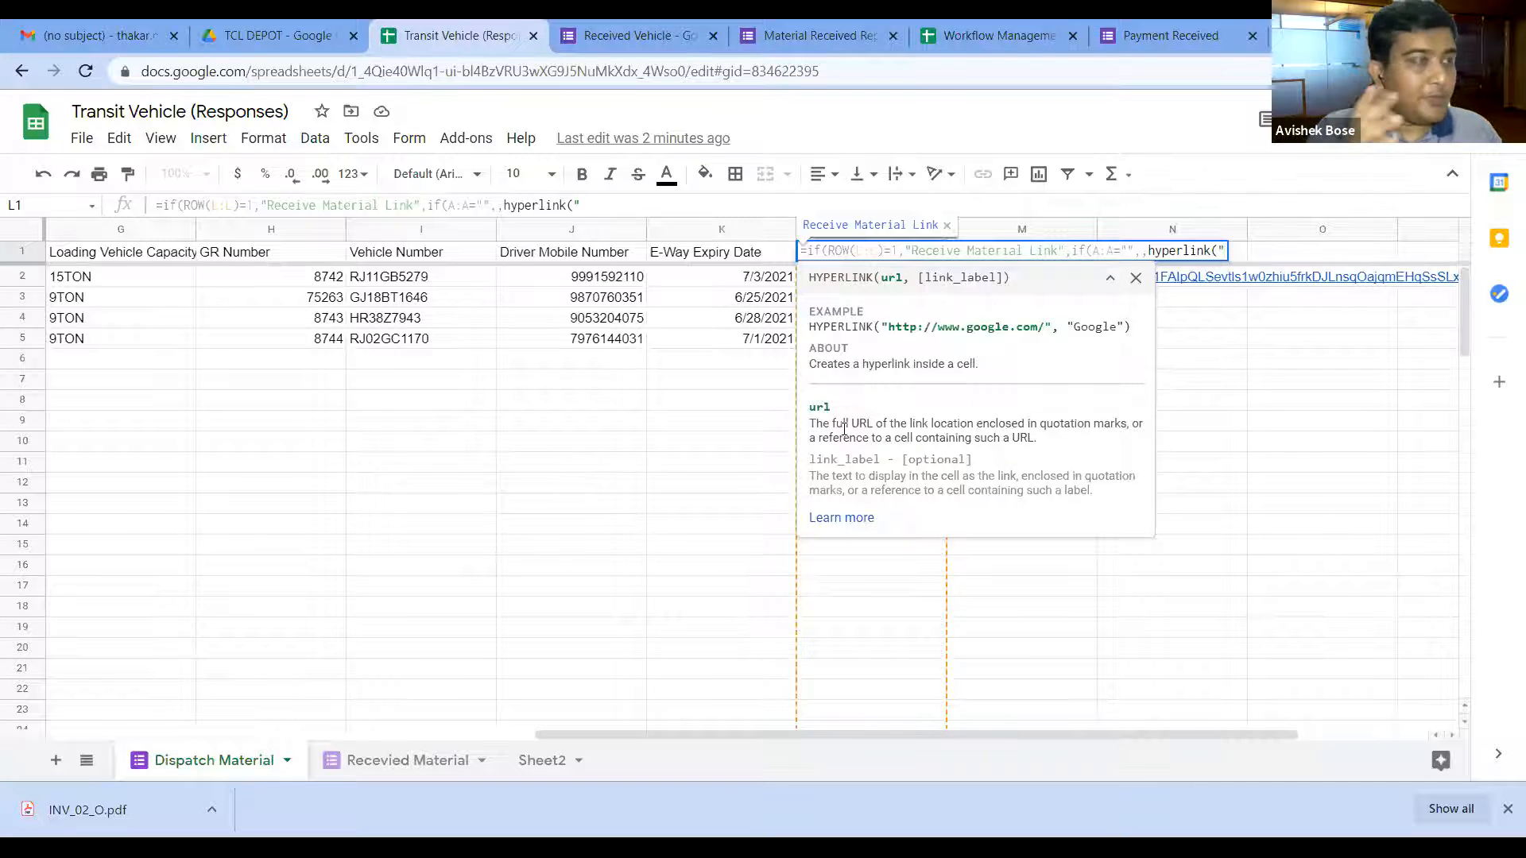
Step: Paste the pre-filled form URL into the hyperlink, drop the trial "Submit" label, and close all parentheses
{"action": "type", "text": "https://docs.google.com/forms/d/e/1FAIpQLSevtls1w0zhiu5frkDJLnsqOajqmEHqSsSLxy3r2o9PkvHrzA/viewform?usp=pp_url&entry.614414099=C2&entry.291475958=D2&entry.648474479=Thakar+Chemicals+Ltd+-+Ahmedabad&entry.431284512=Rajputana+Roadlines&entry.2050398253=I2&entry.1377280501=H2"}
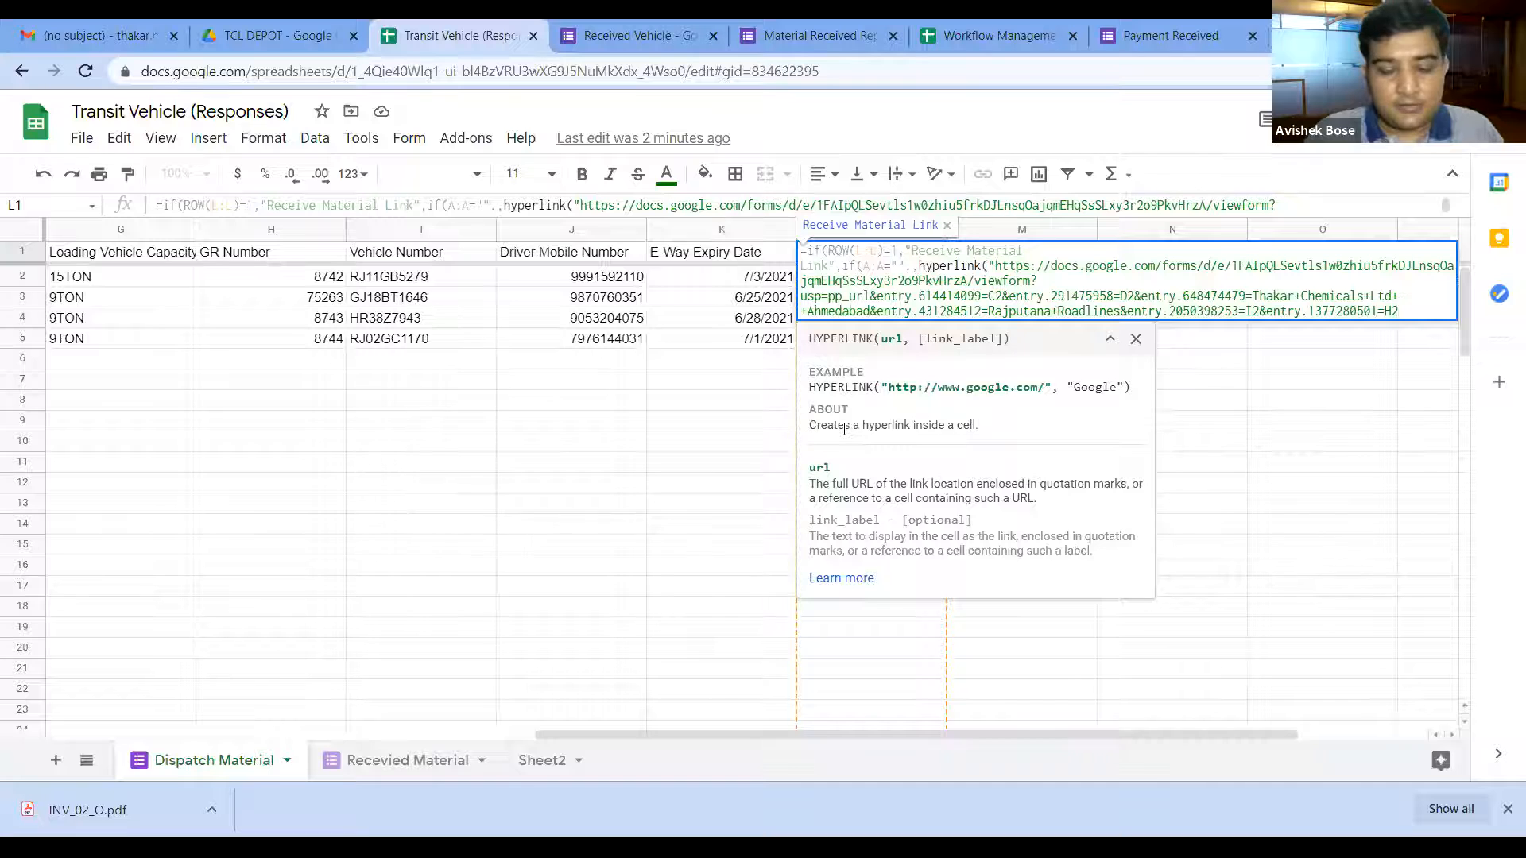
{"action": "type", "text": "\""}
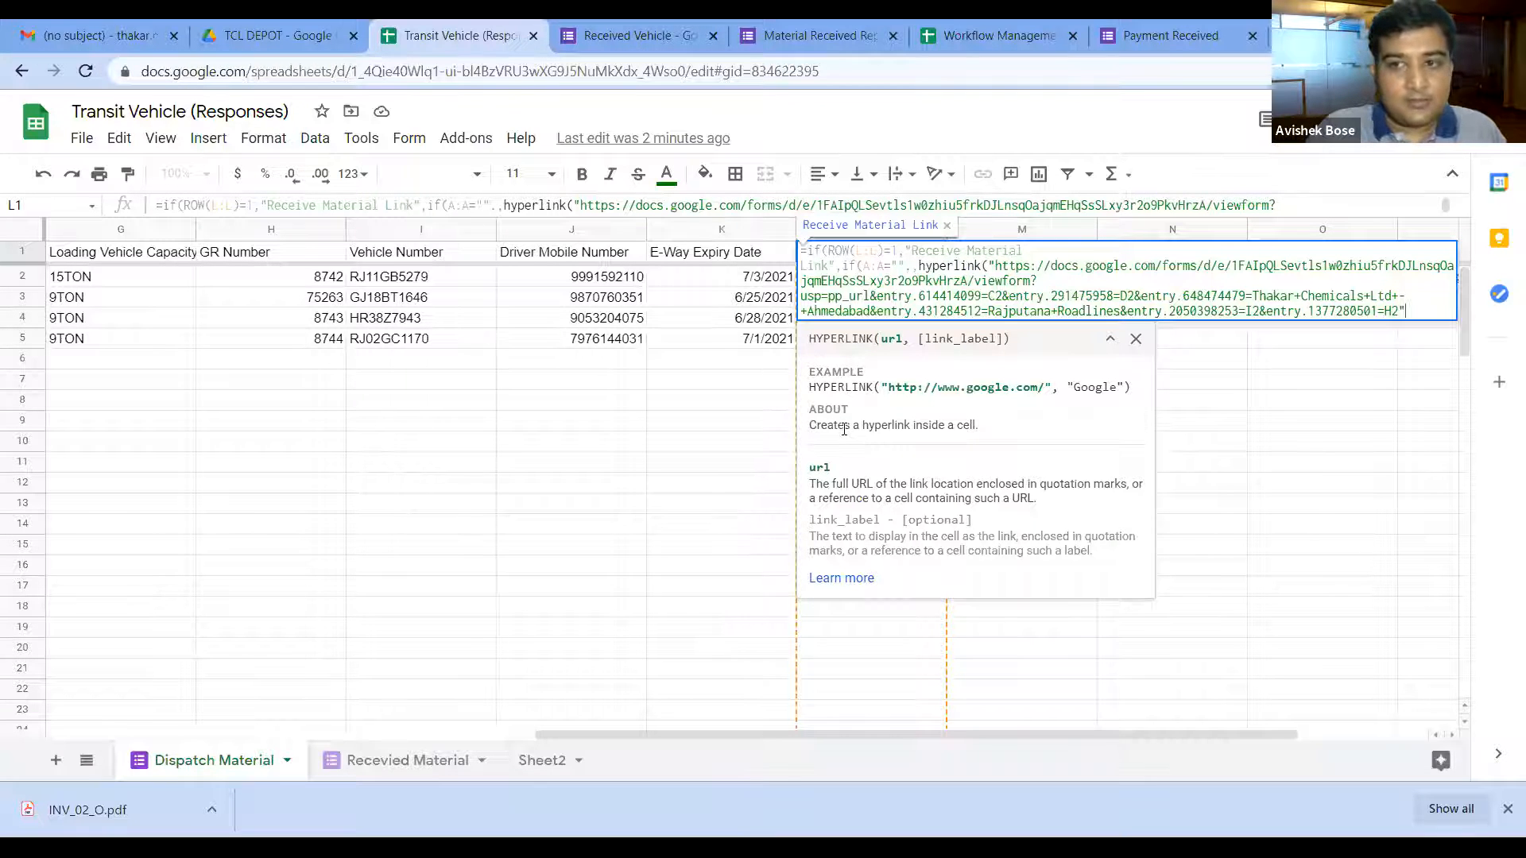
{"action": "type", "text": ",\""}
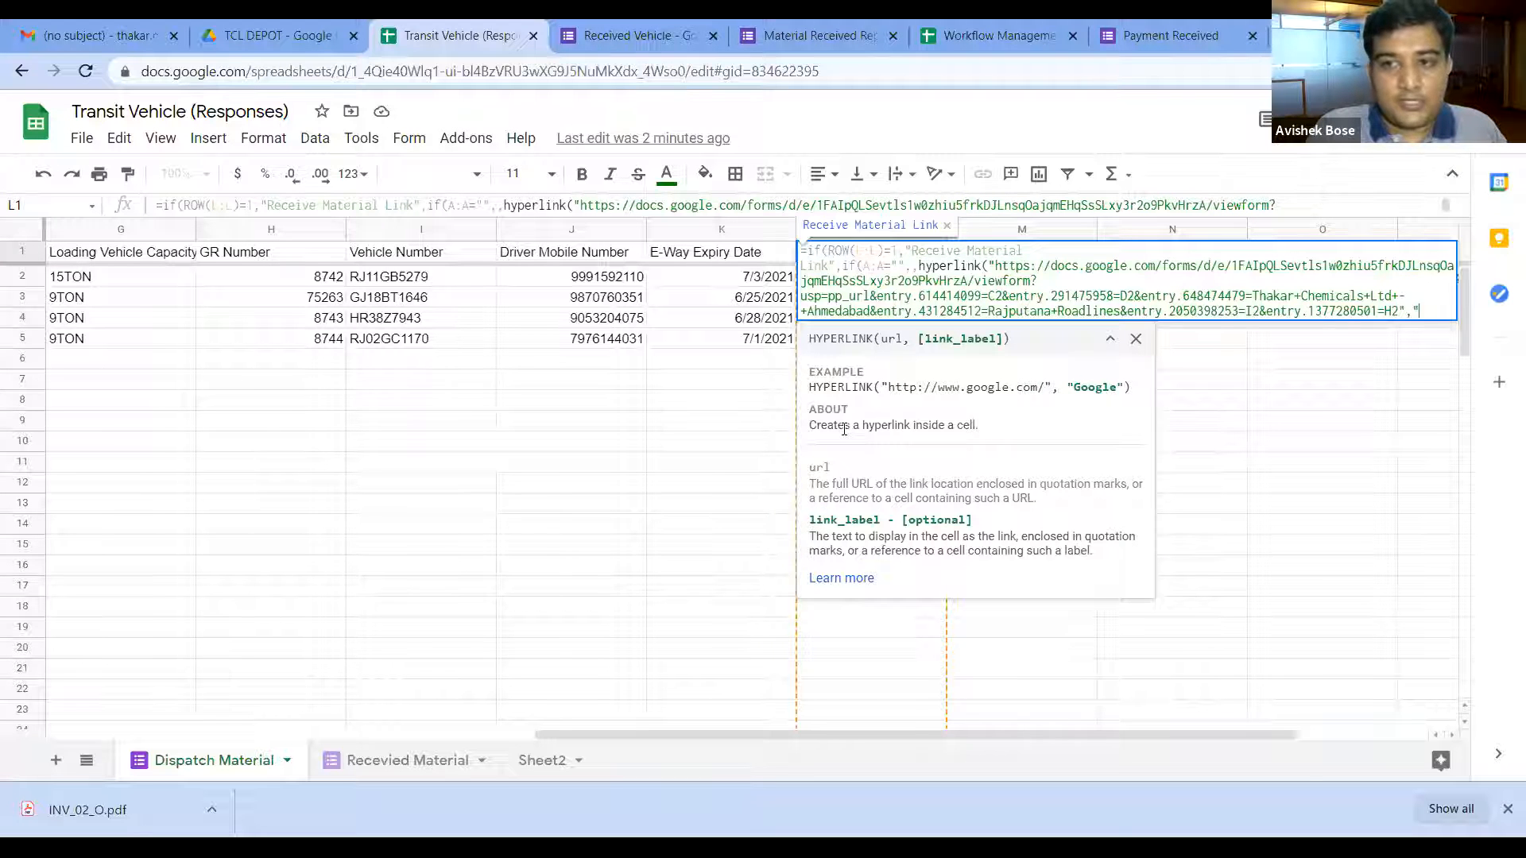
{"action": "type", "text": "Sub"}
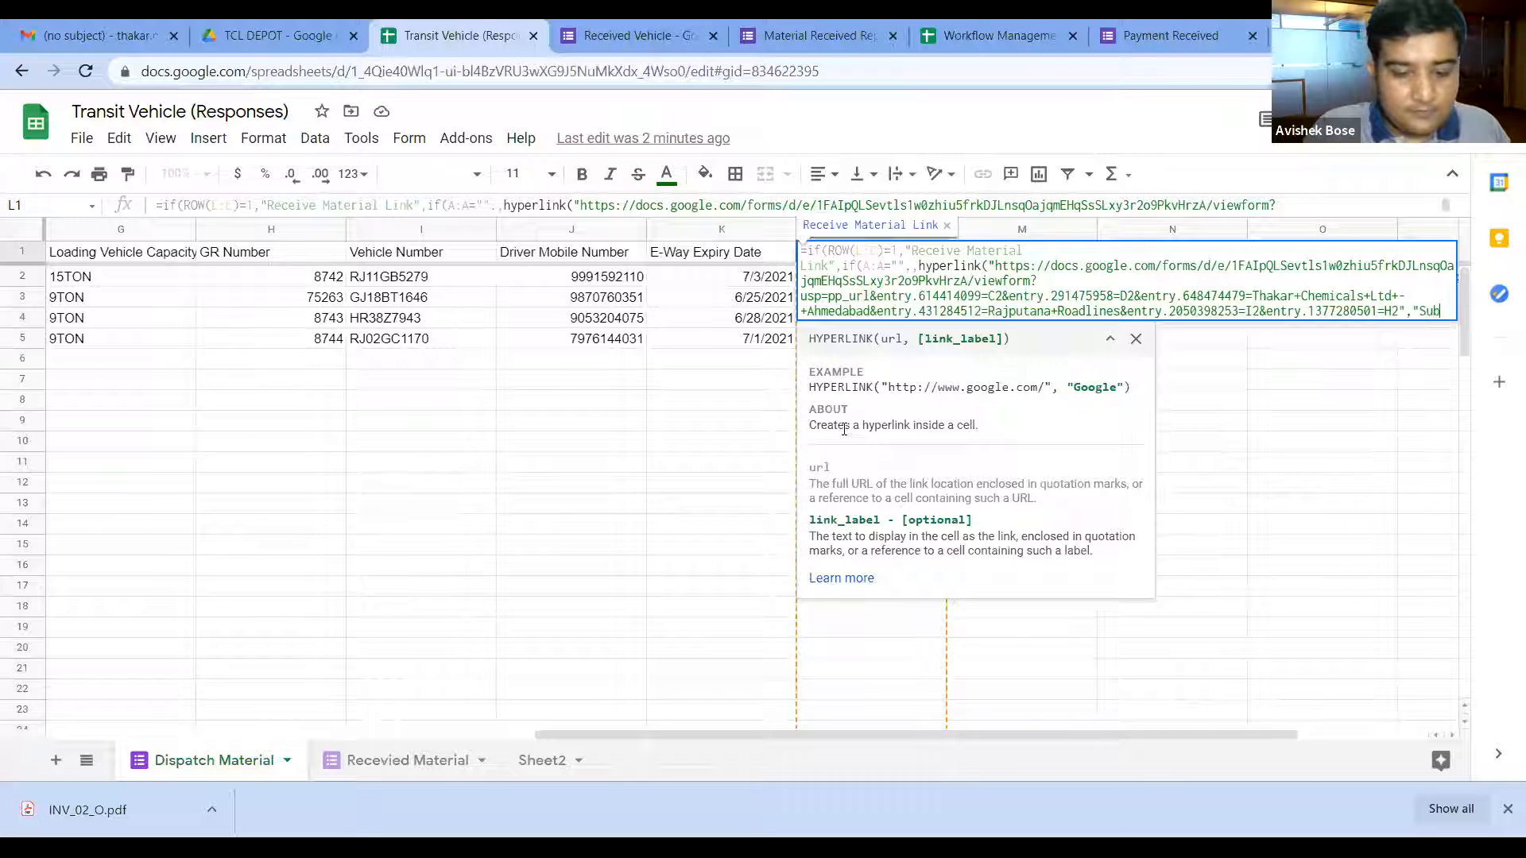
{"action": "type", "text": "mit"}
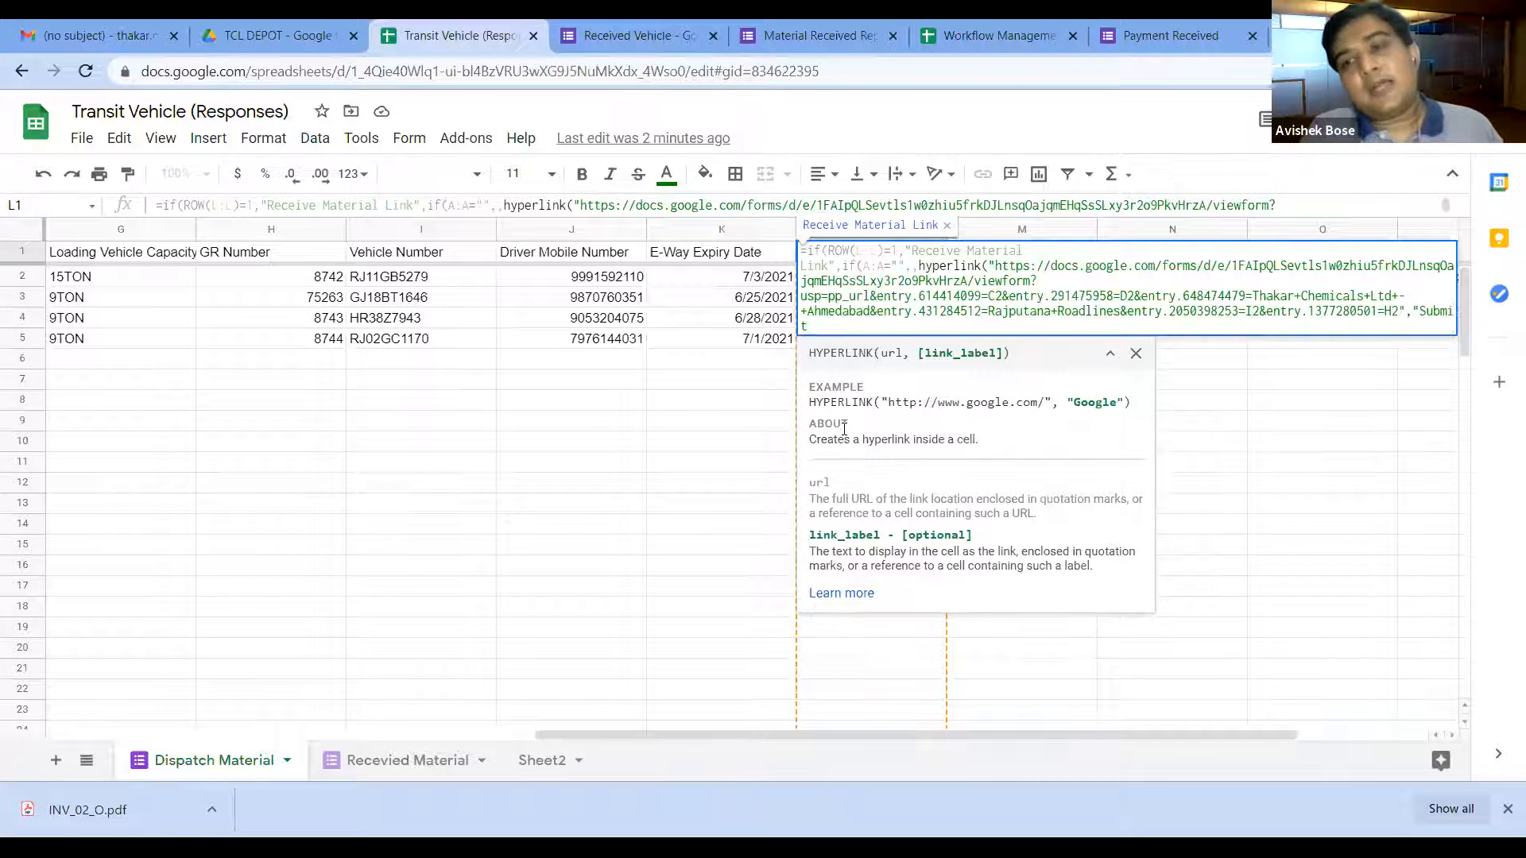
{"action": "key", "text": "BackSpace"}
{"action": "key", "text": "BackSpace"}
{"action": "key", "text": "BackSpace"}
{"action": "key", "text": "BackSpace"}
{"action": "key", "text": "BackSpace"}
{"action": "key", "text": "BackSpace"}
{"action": "key", "text": "BackSpace"}
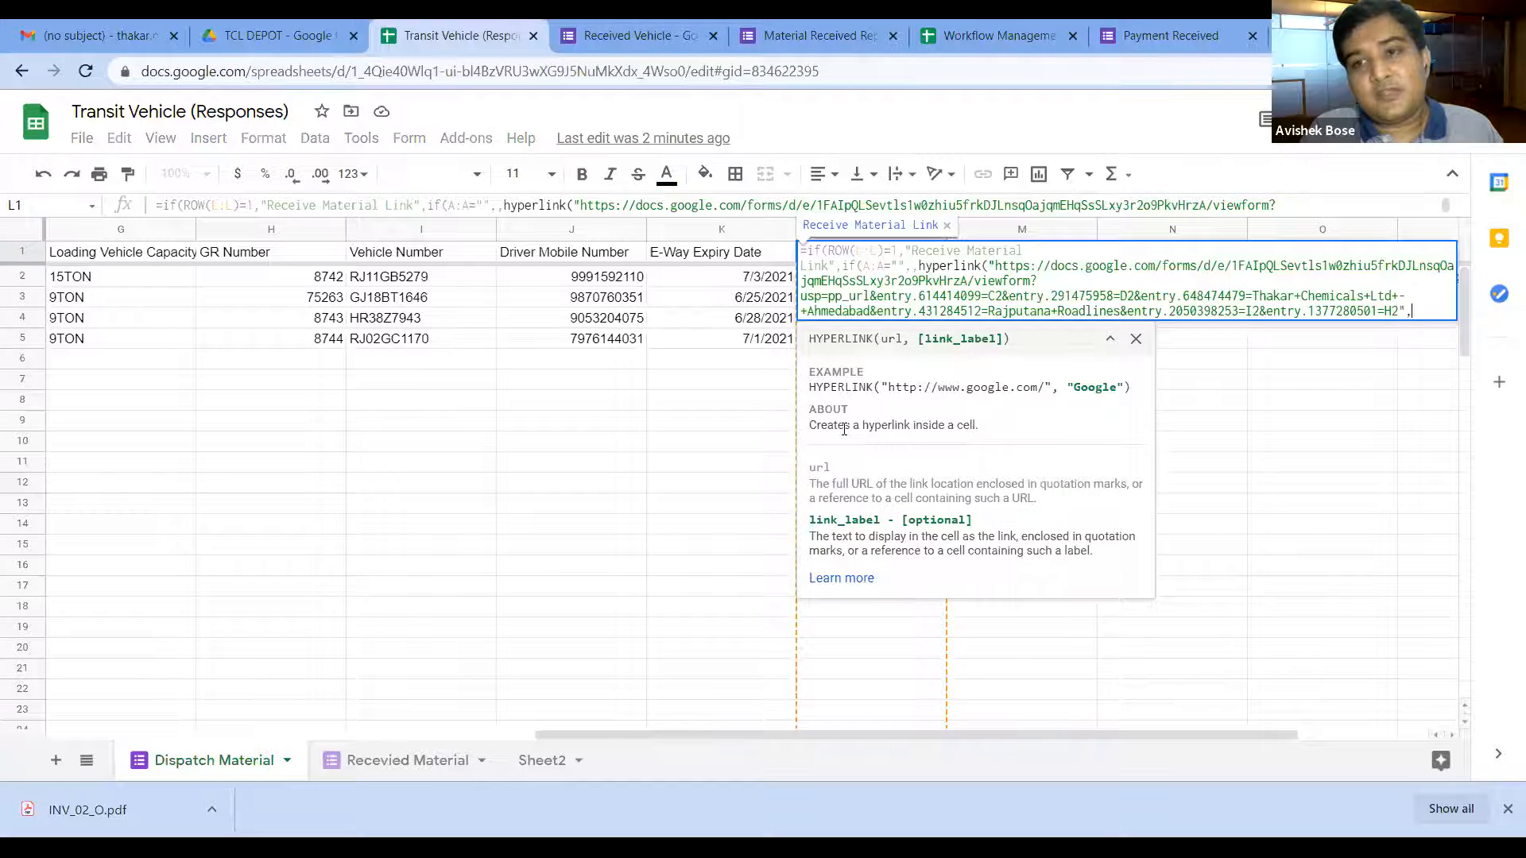
{"action": "key", "text": "BackSpace"}
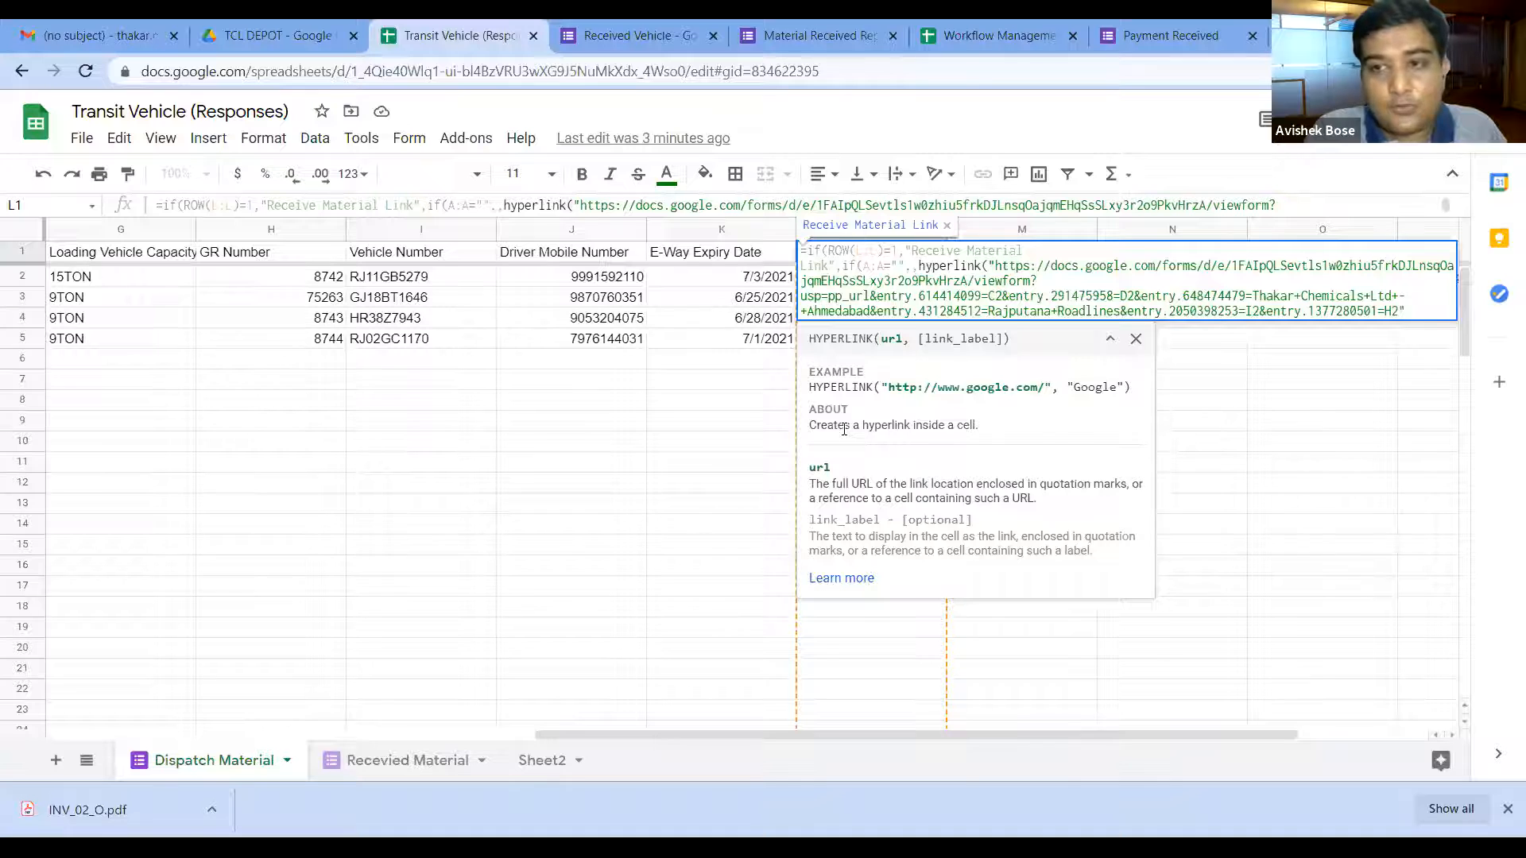
{"action": "type", "text": ")"}
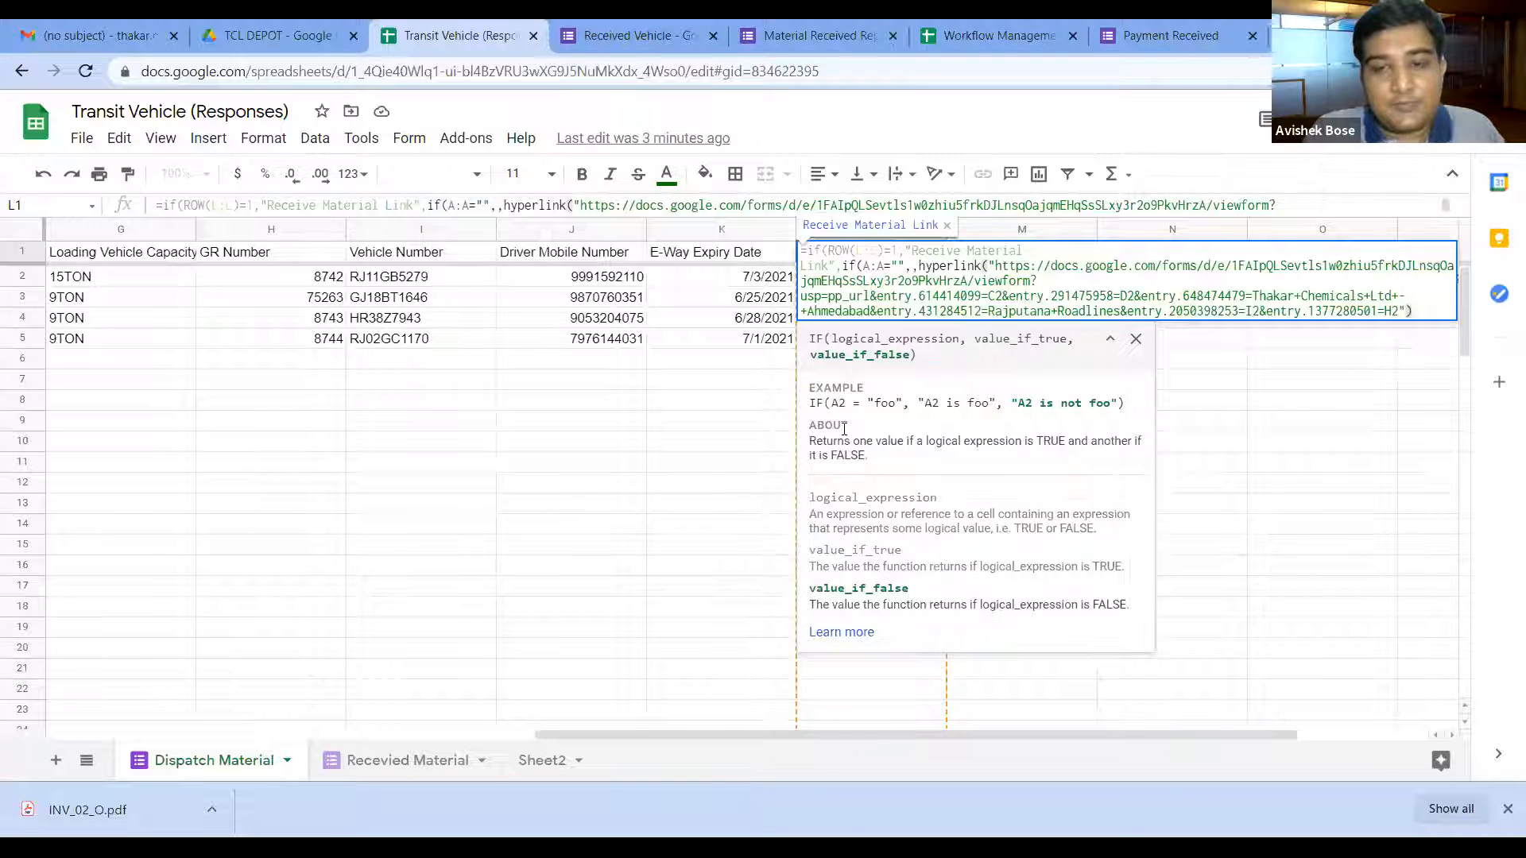
{"action": "type", "text": "))"}
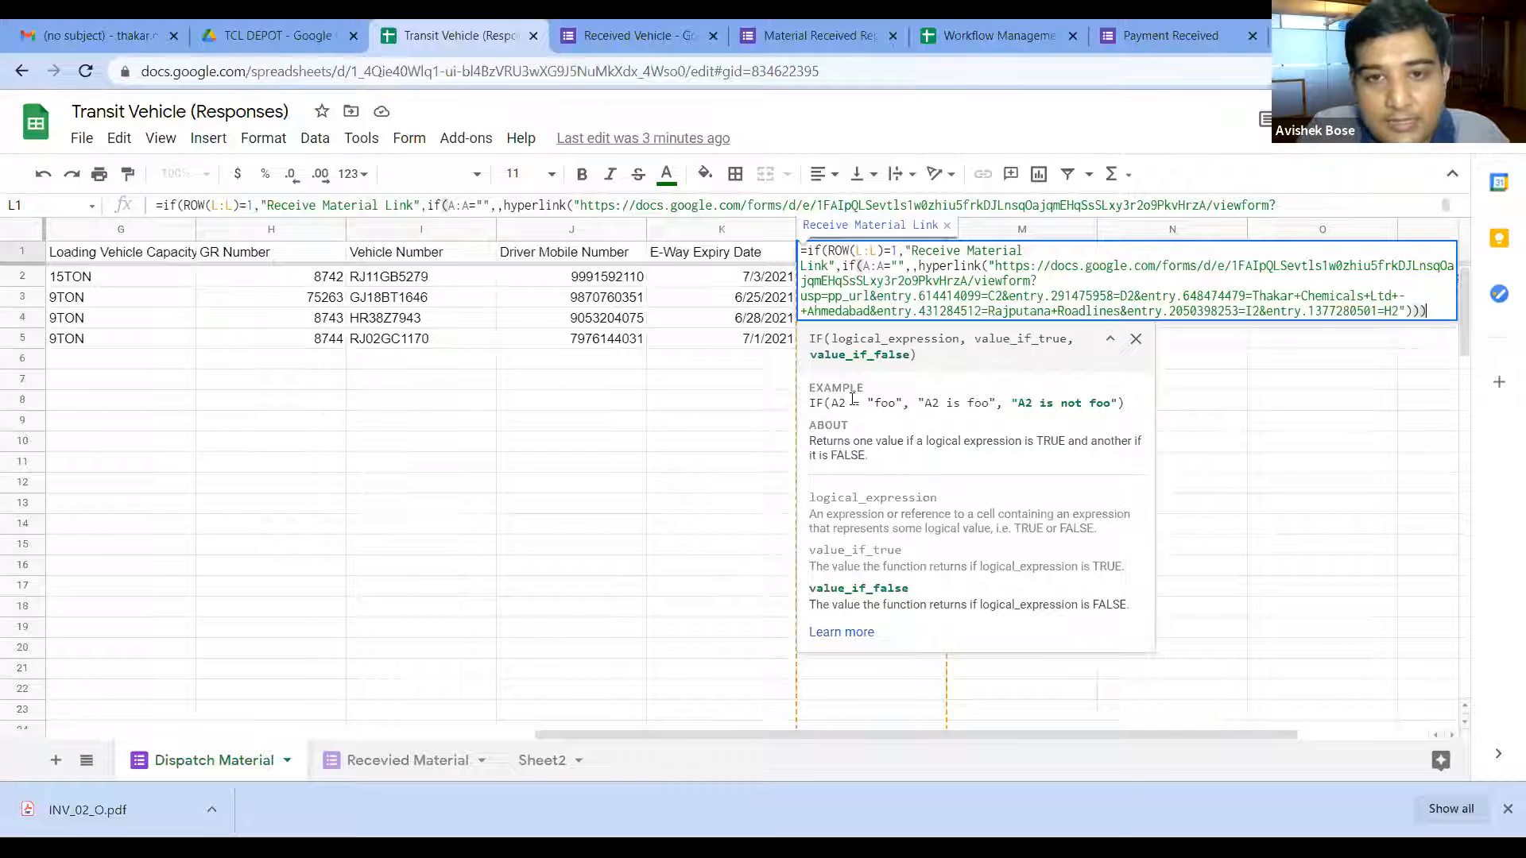
{"action": "type", "text": ")"}
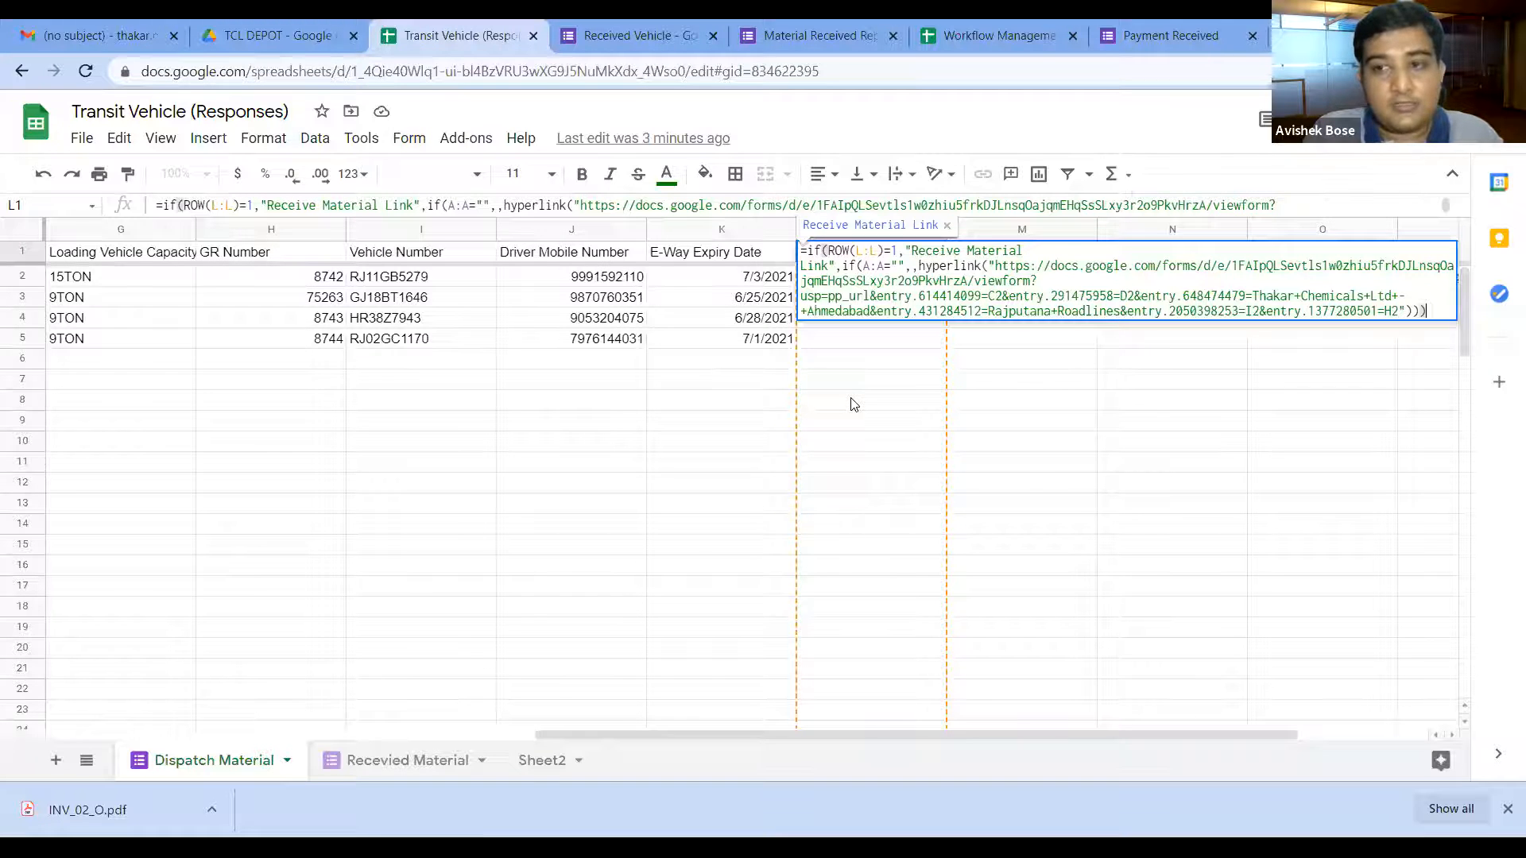
Step: Commit L1 as an ArrayFormula filling column L with links, then open row 3's form link
{"action": "key", "text": "ctrl+shift+Return"}
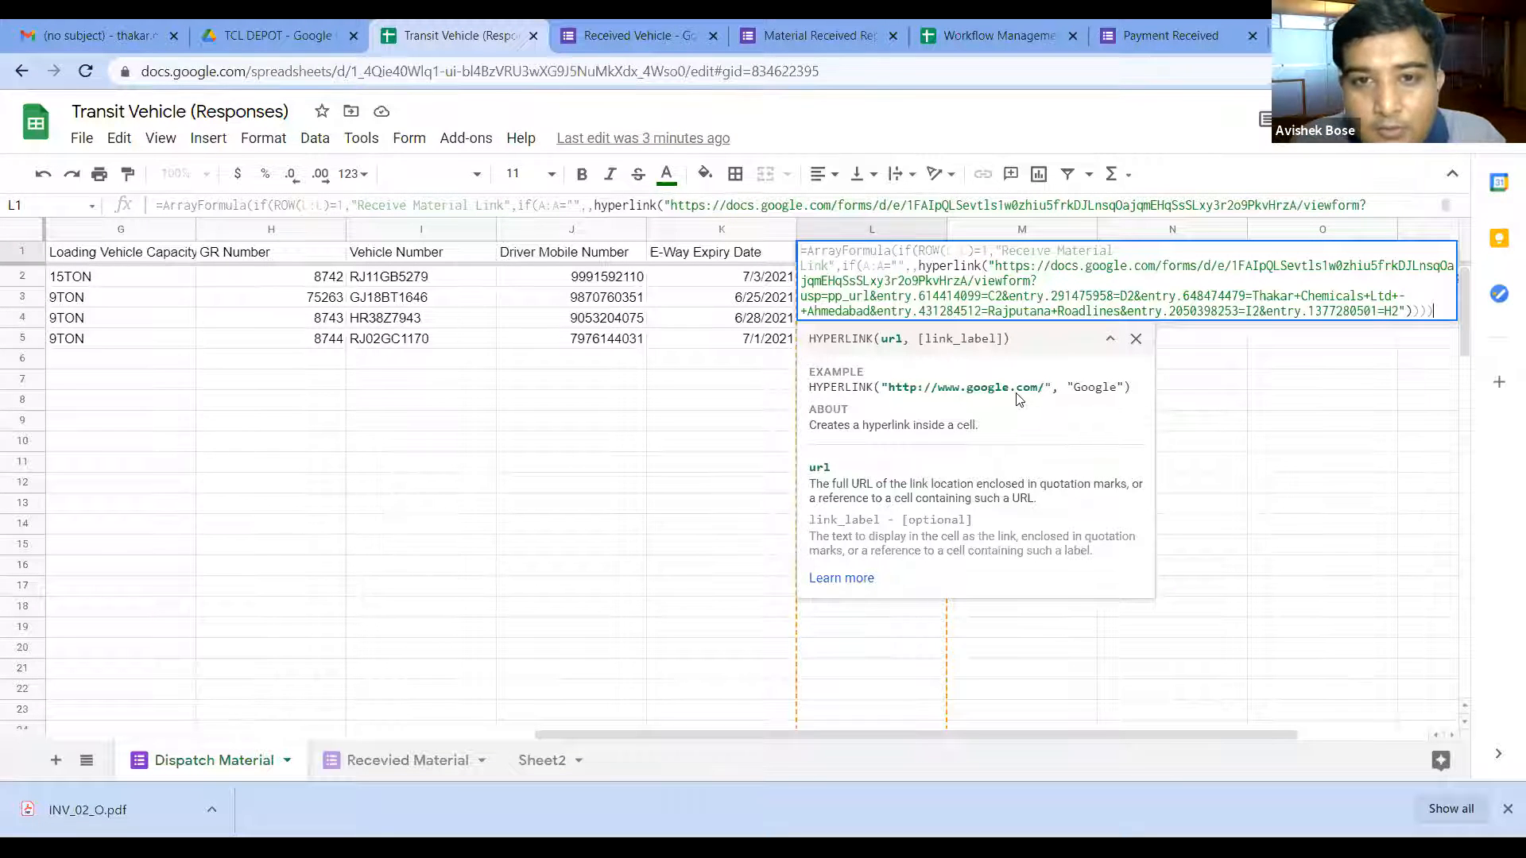
{"action": "key", "text": "Return"}
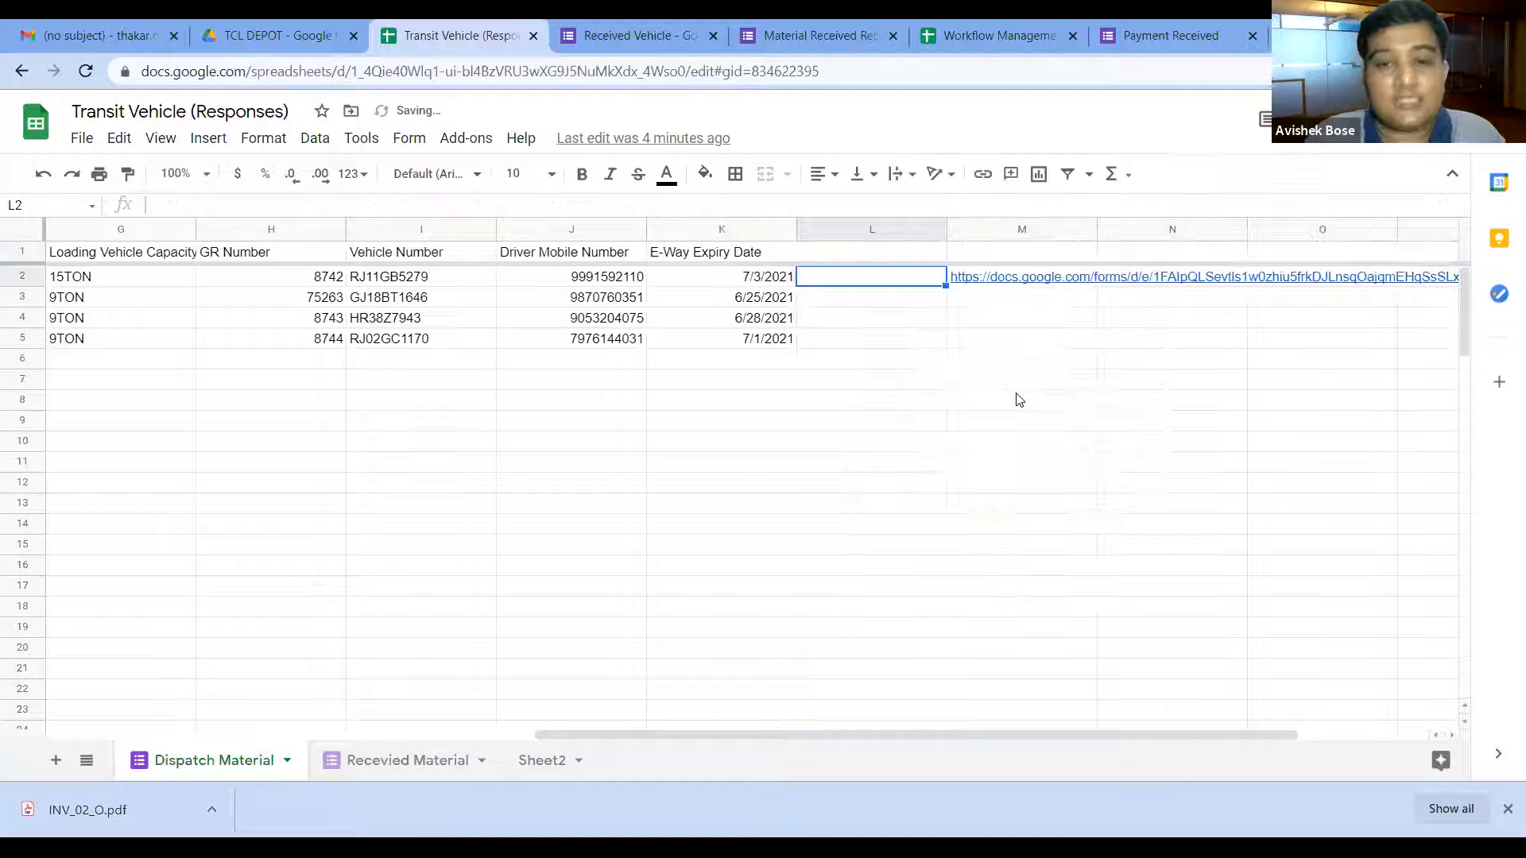
{"action": "left_click", "coordinate": [875, 254]}
{"action": "left_click", "coordinate": [870, 301]}
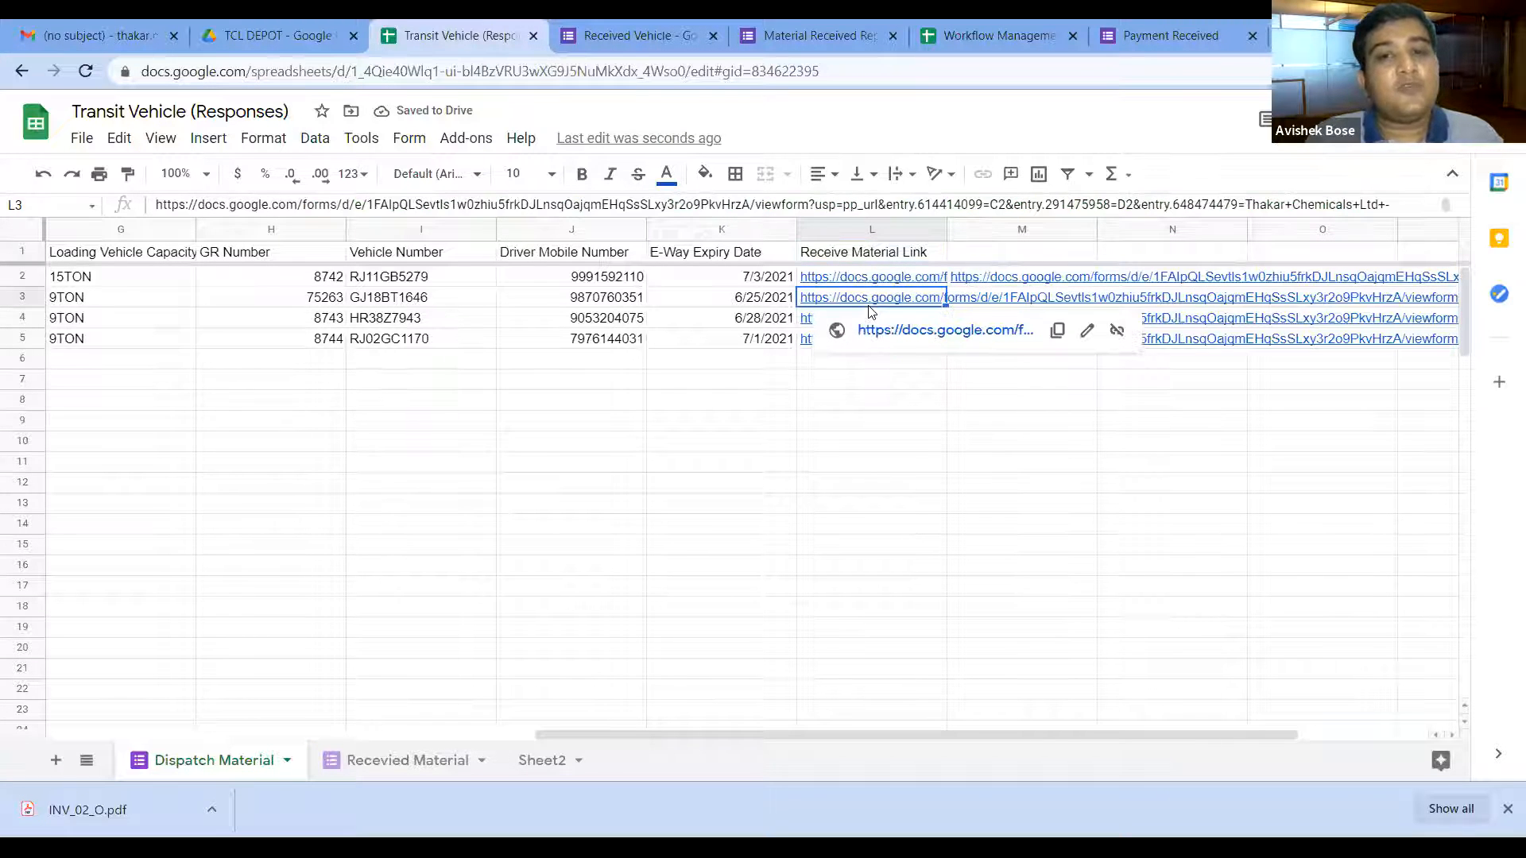
{"action": "left_click", "coordinate": [904, 330]}
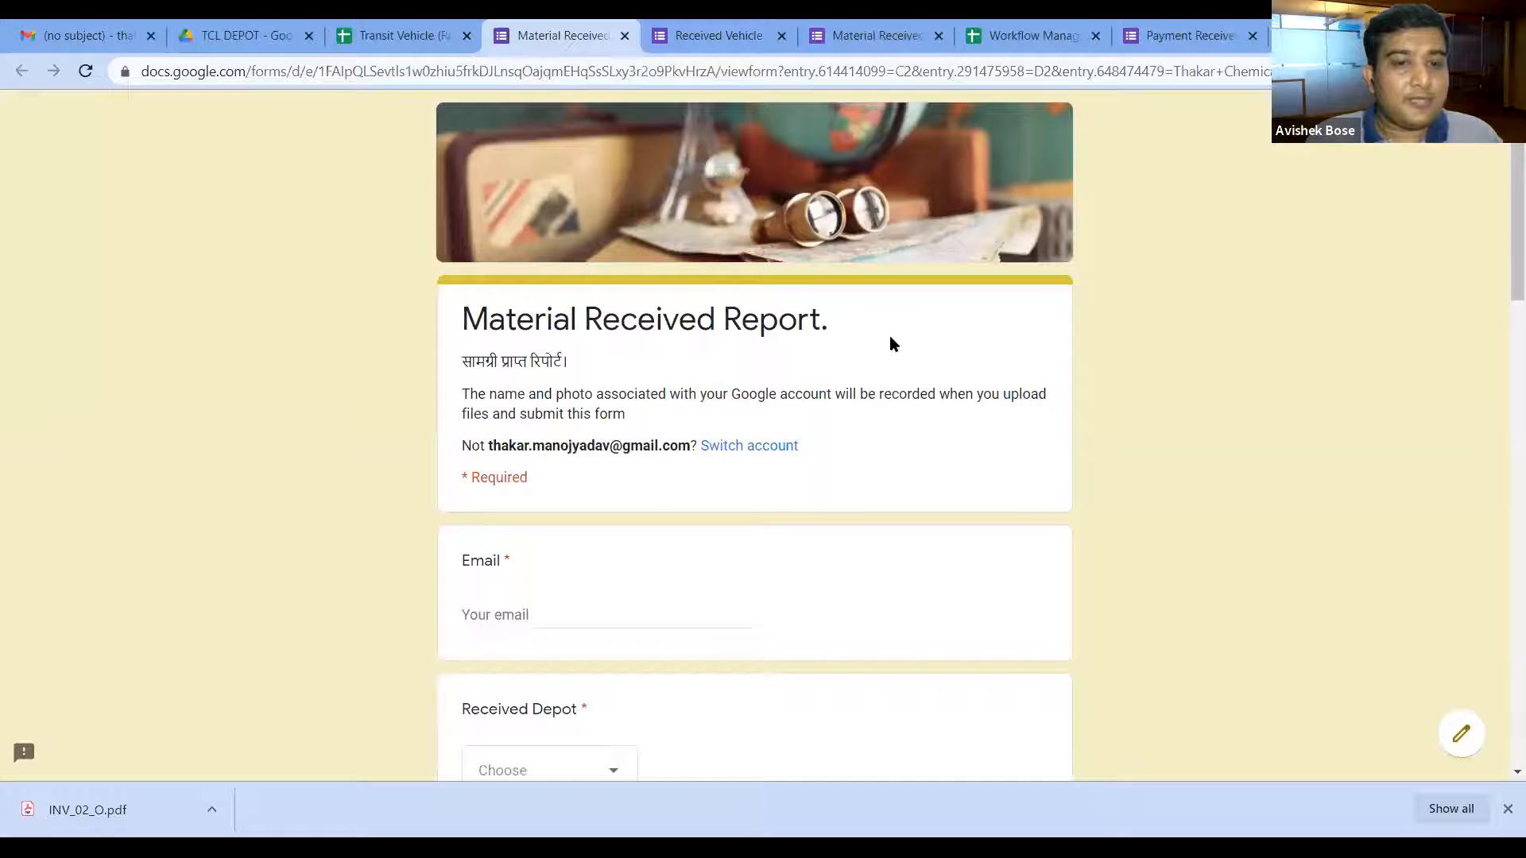
Step: Review the opened form, whose fields show literal C2, D2 and I2, then close its tab
{"action": "scroll", "coordinate": [756, 421], "scroll_direction": "down", "scroll_amount": 6}
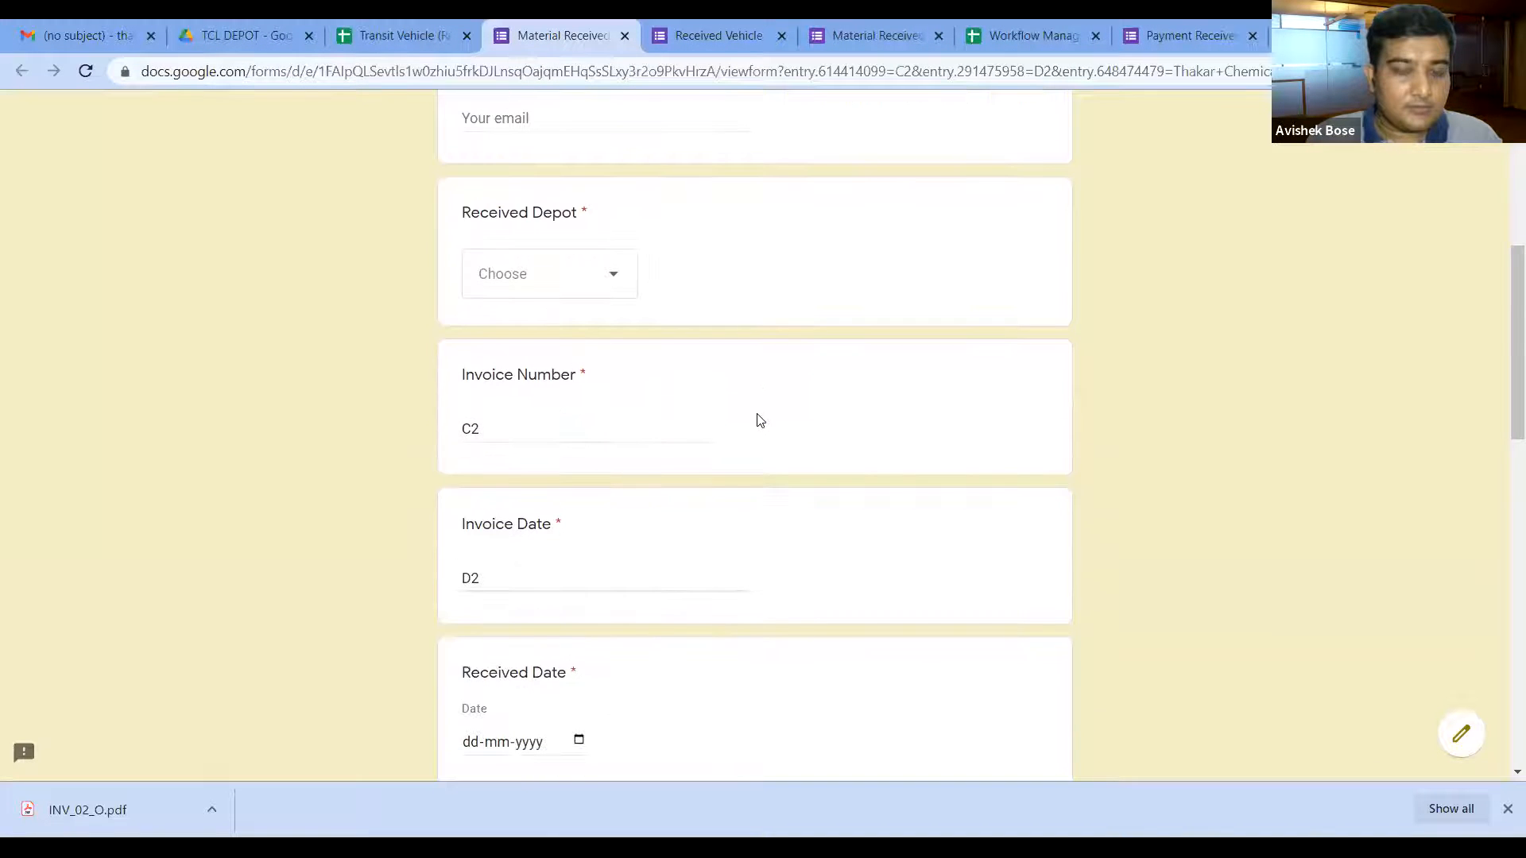
{"action": "scroll", "coordinate": [695, 429], "scroll_direction": "down", "scroll_amount": 3}
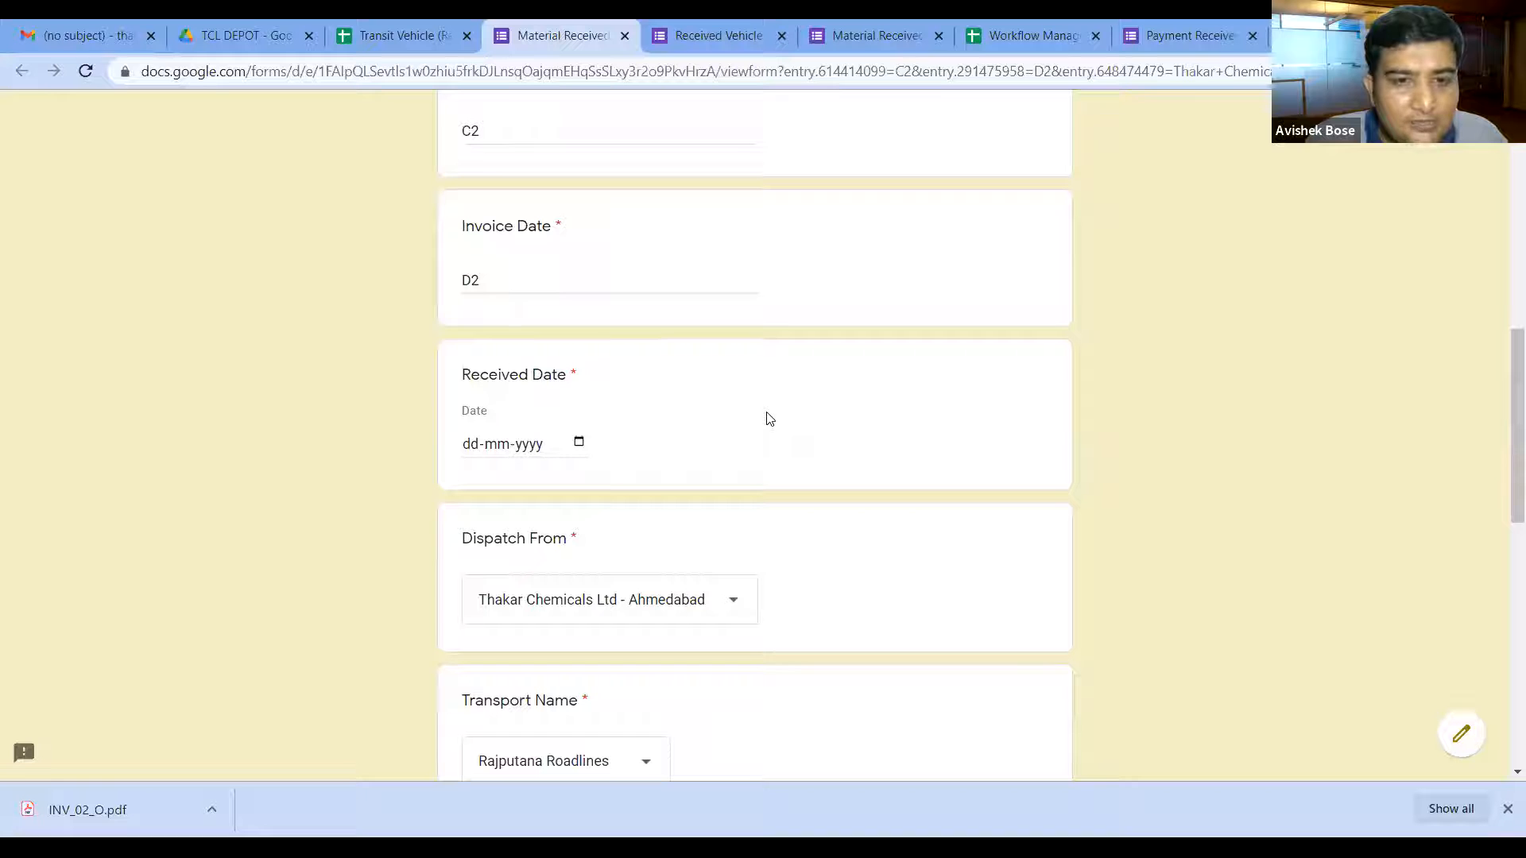
{"action": "left_click", "coordinate": [565, 270]}
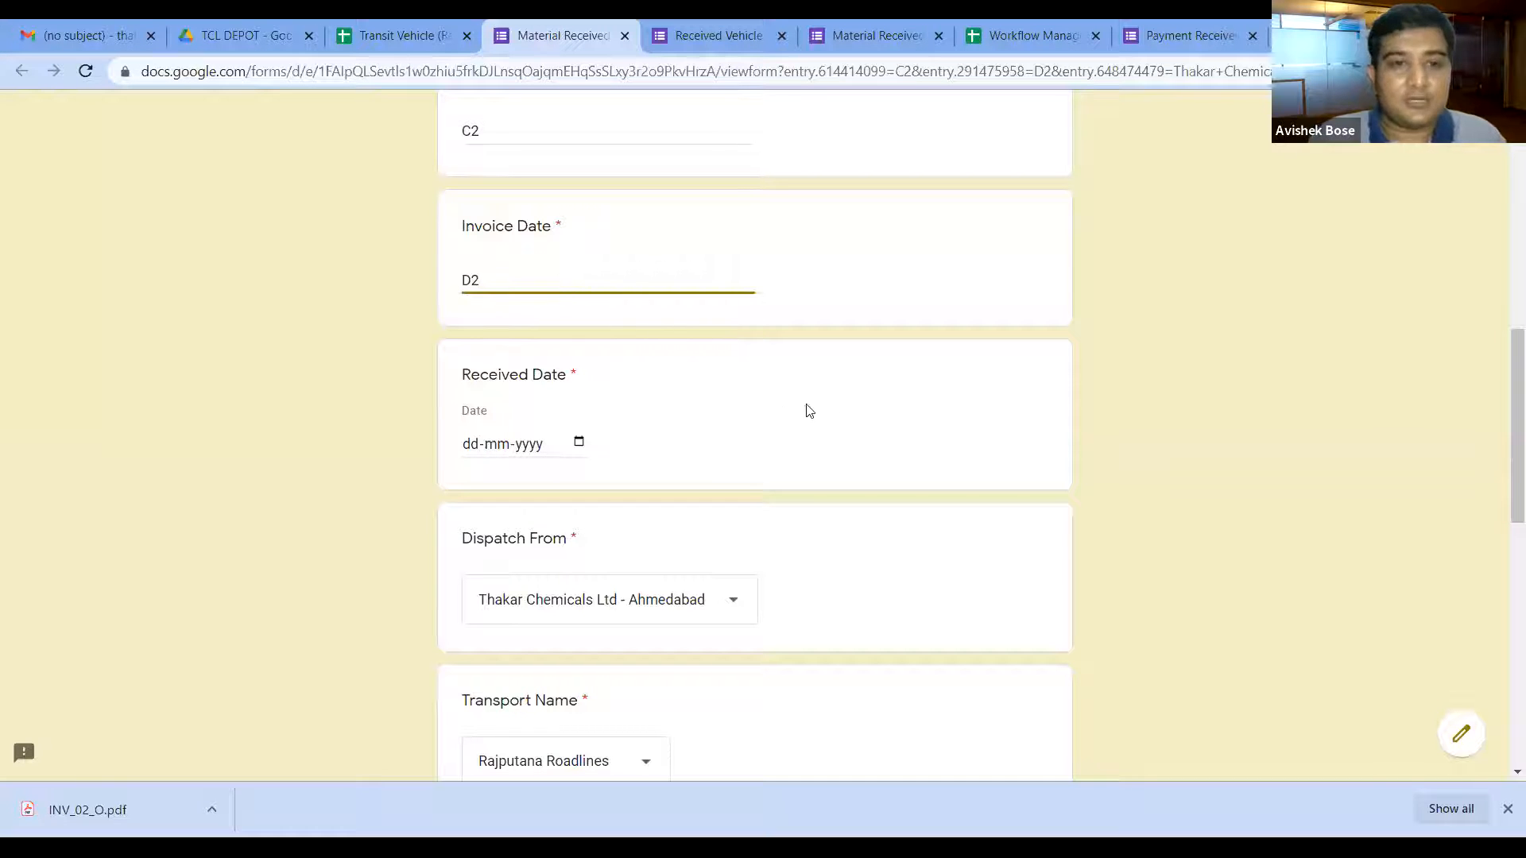
{"action": "scroll", "coordinate": [830, 410], "scroll_direction": "down", "scroll_amount": 1}
{"action": "scroll", "coordinate": [831, 411], "scroll_direction": "down", "scroll_amount": 2}
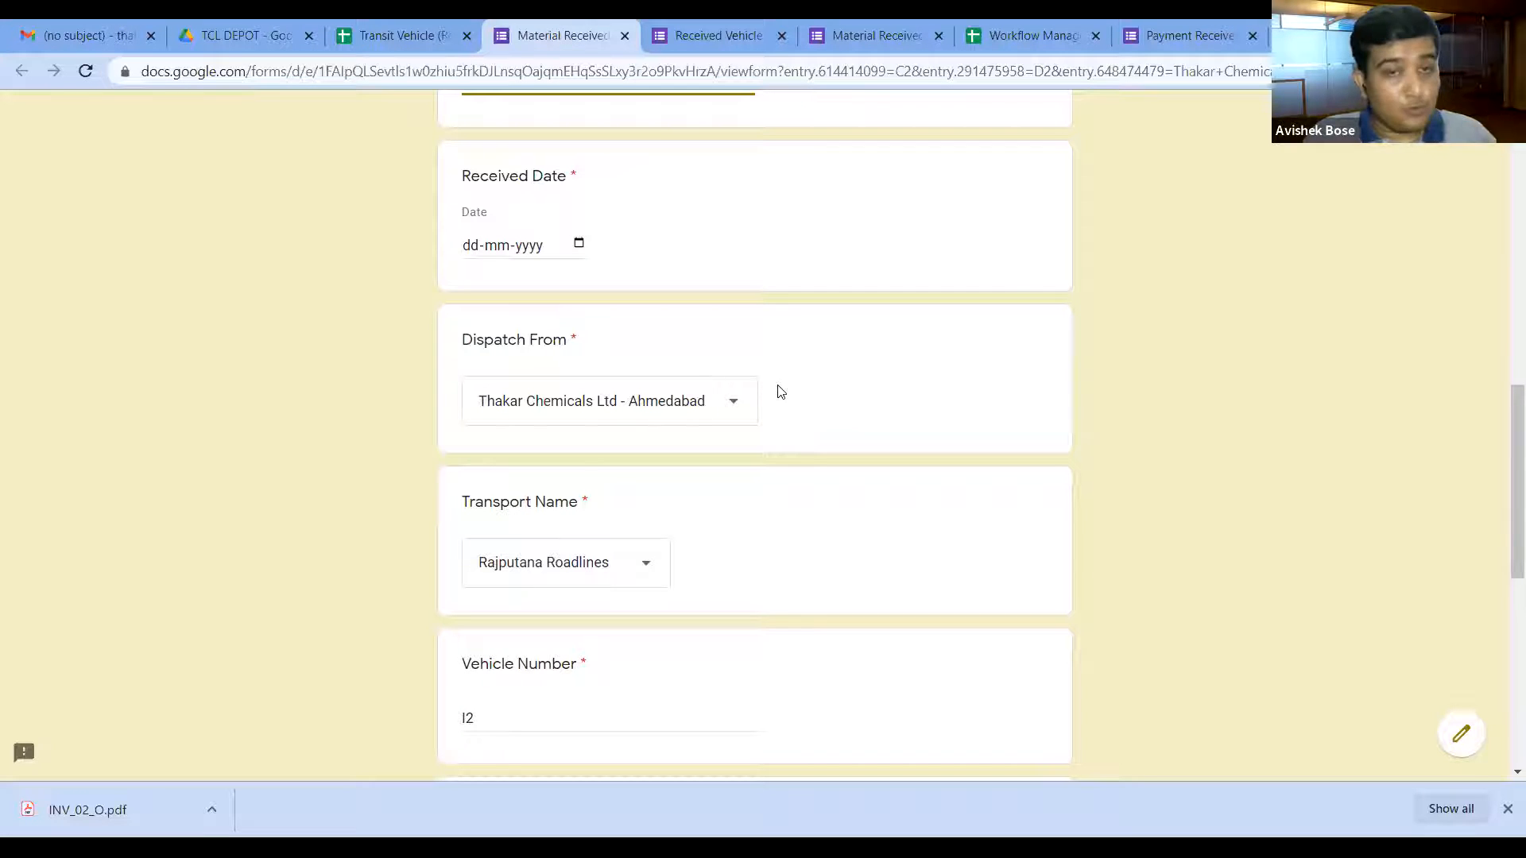
{"action": "left_click", "coordinate": [624, 36]}
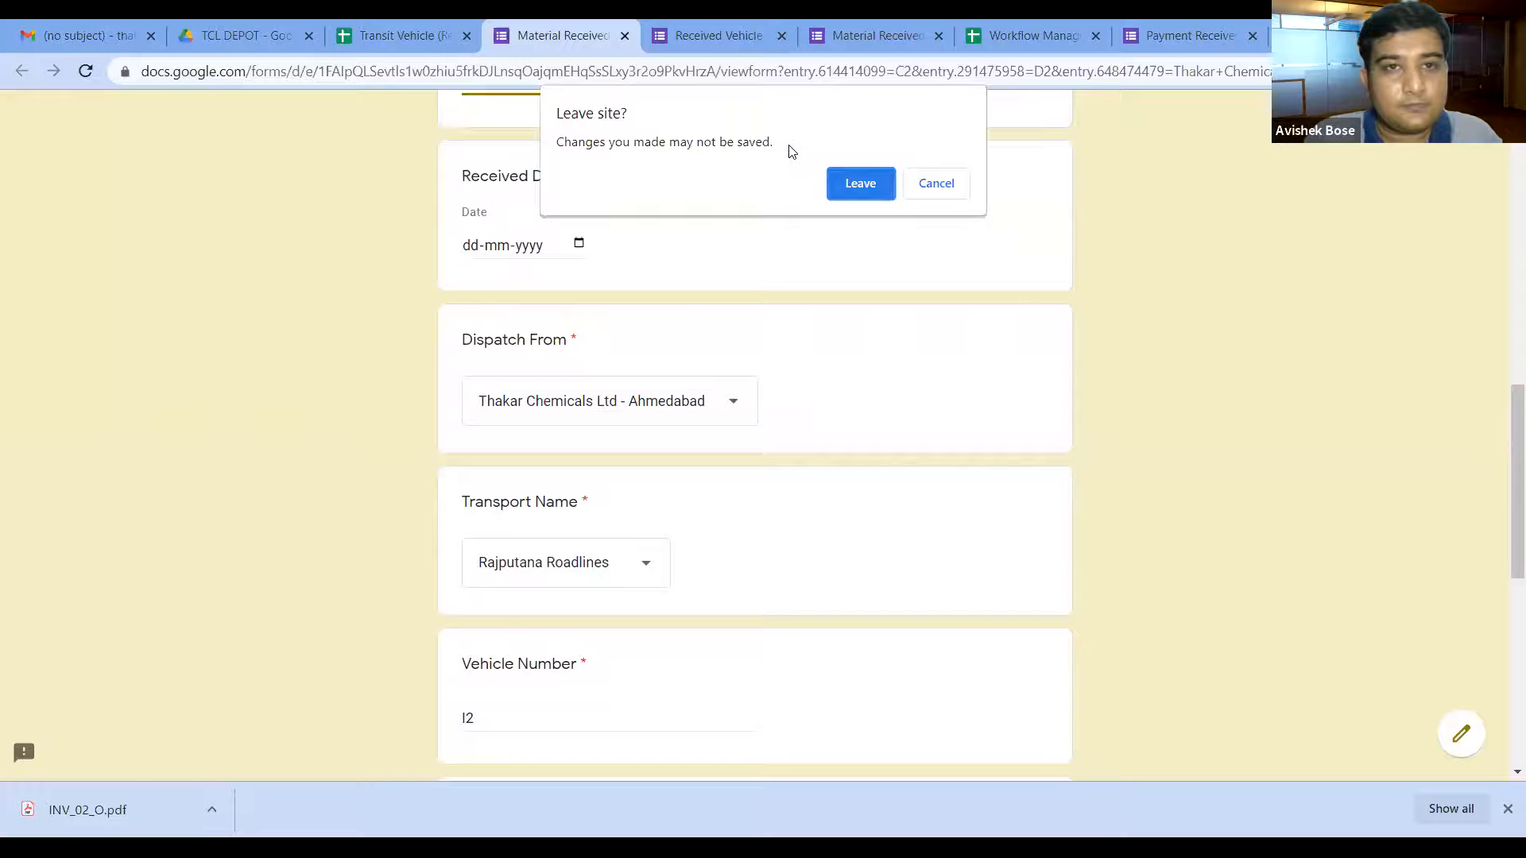
Step: Leave the unsaved form and close the Received Vehicle, Material Received and Workflow Management Demo tabs
{"action": "left_click", "coordinate": [625, 39]}
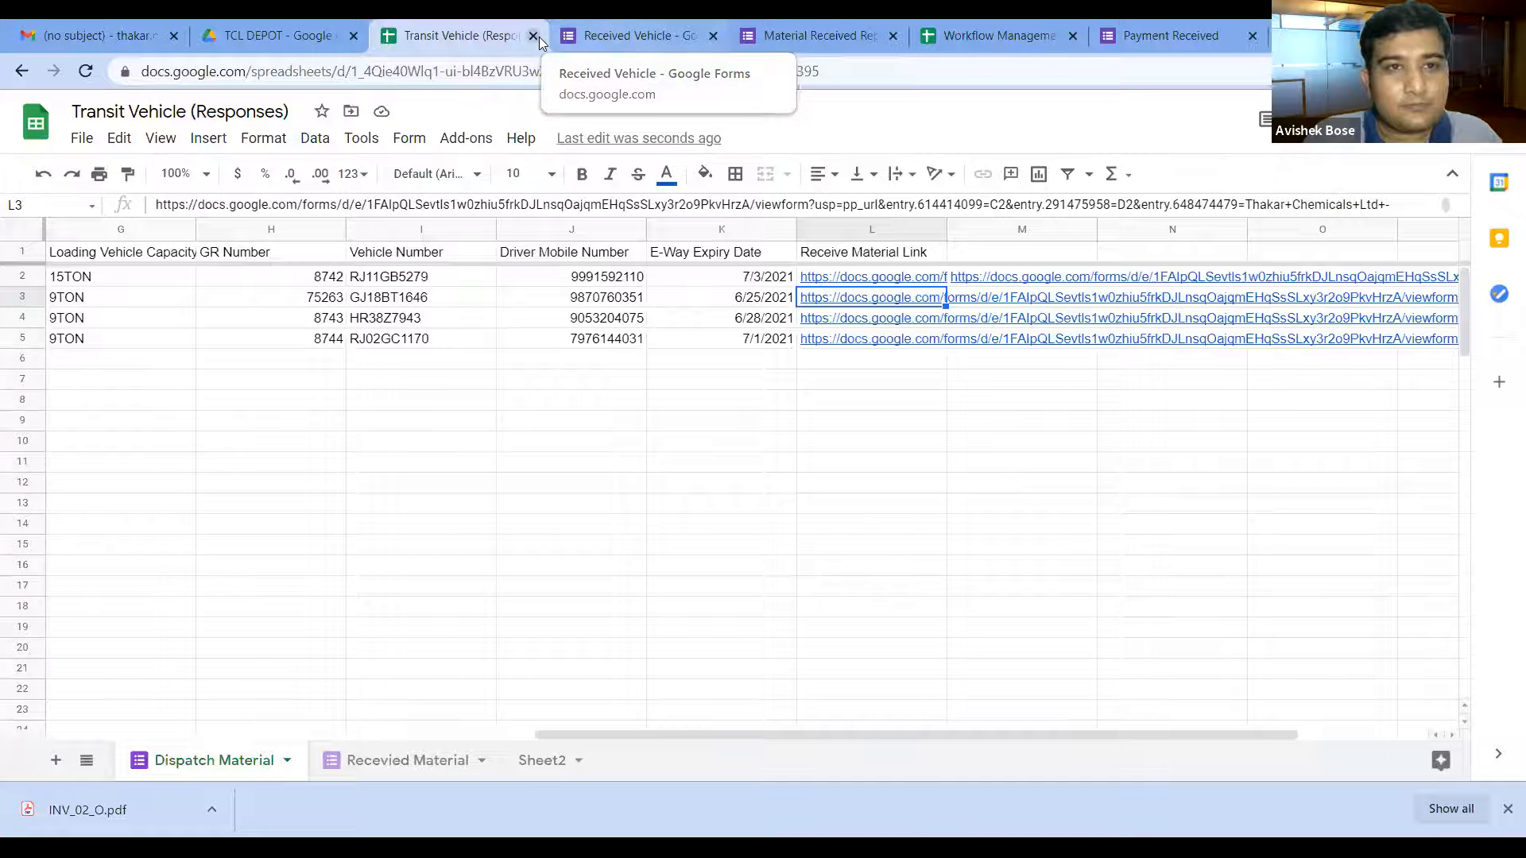
{"action": "left_click", "coordinate": [710, 37]}
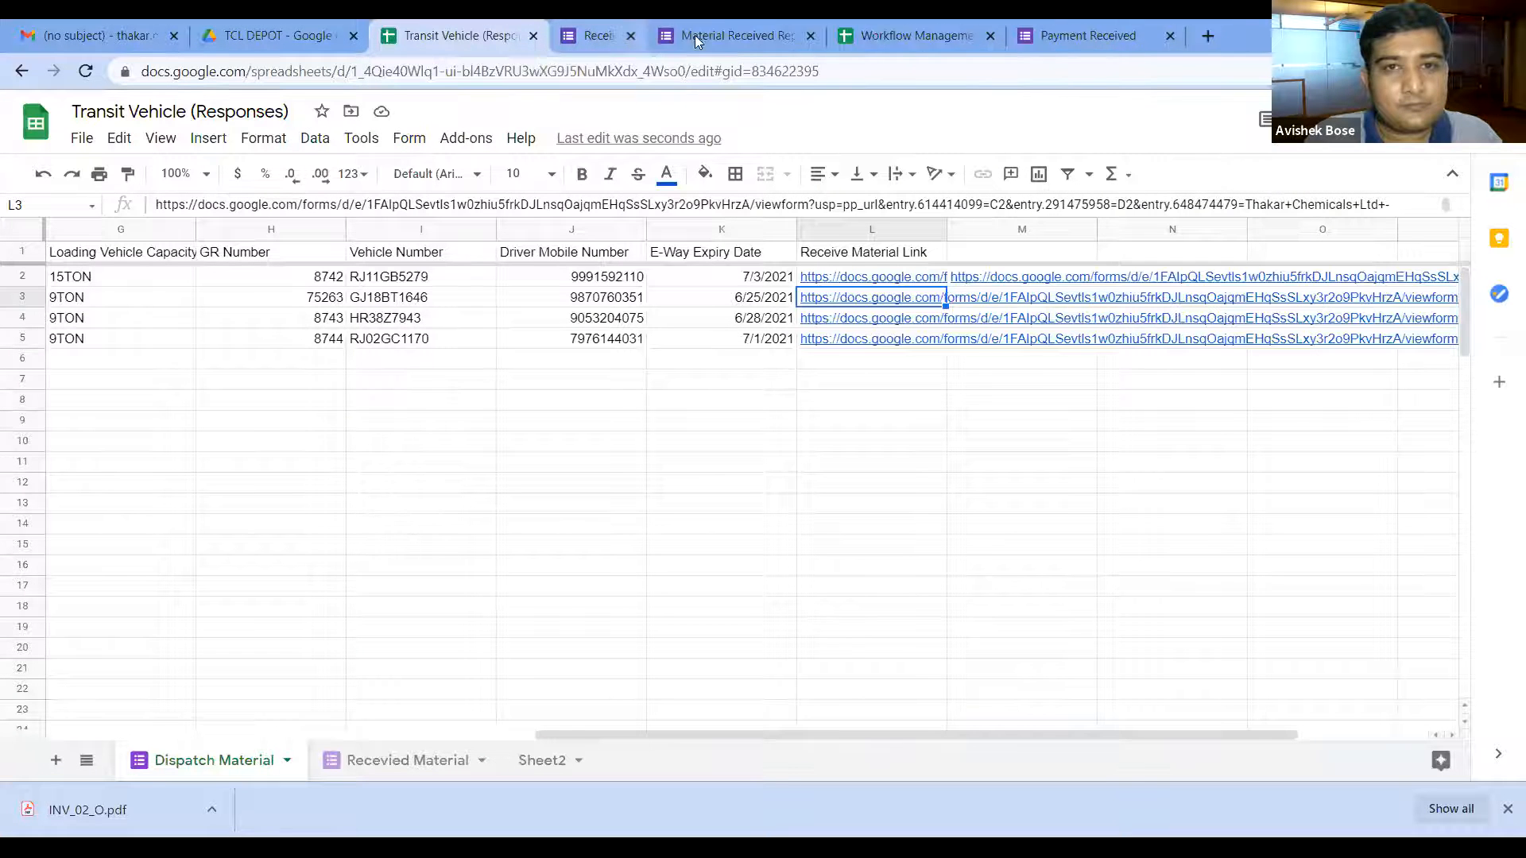
{"action": "left_click", "coordinate": [712, 36]}
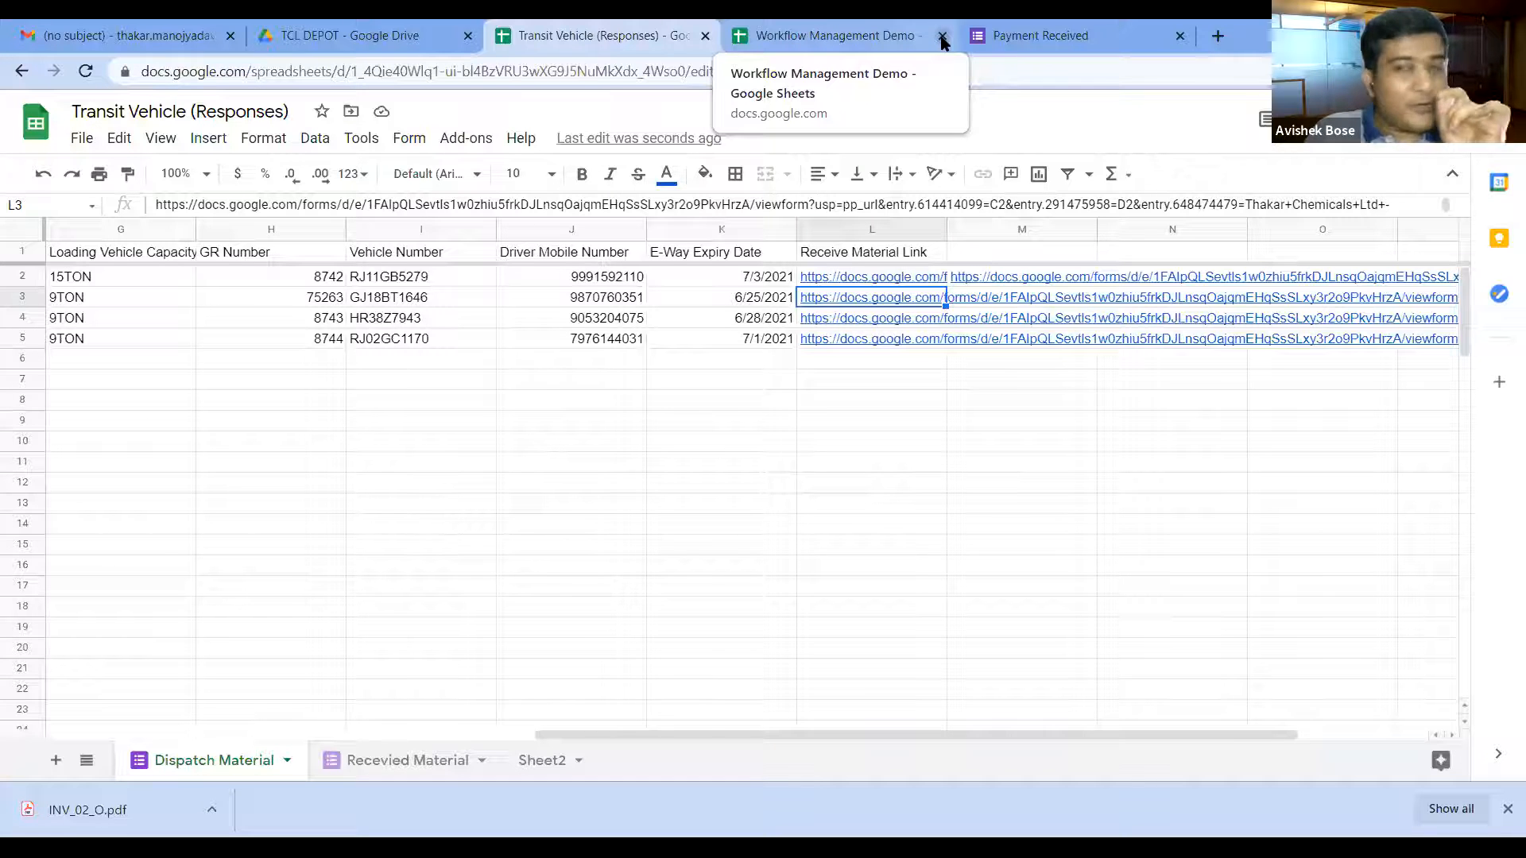
{"action": "middle_click", "coordinate": [815, 27]}
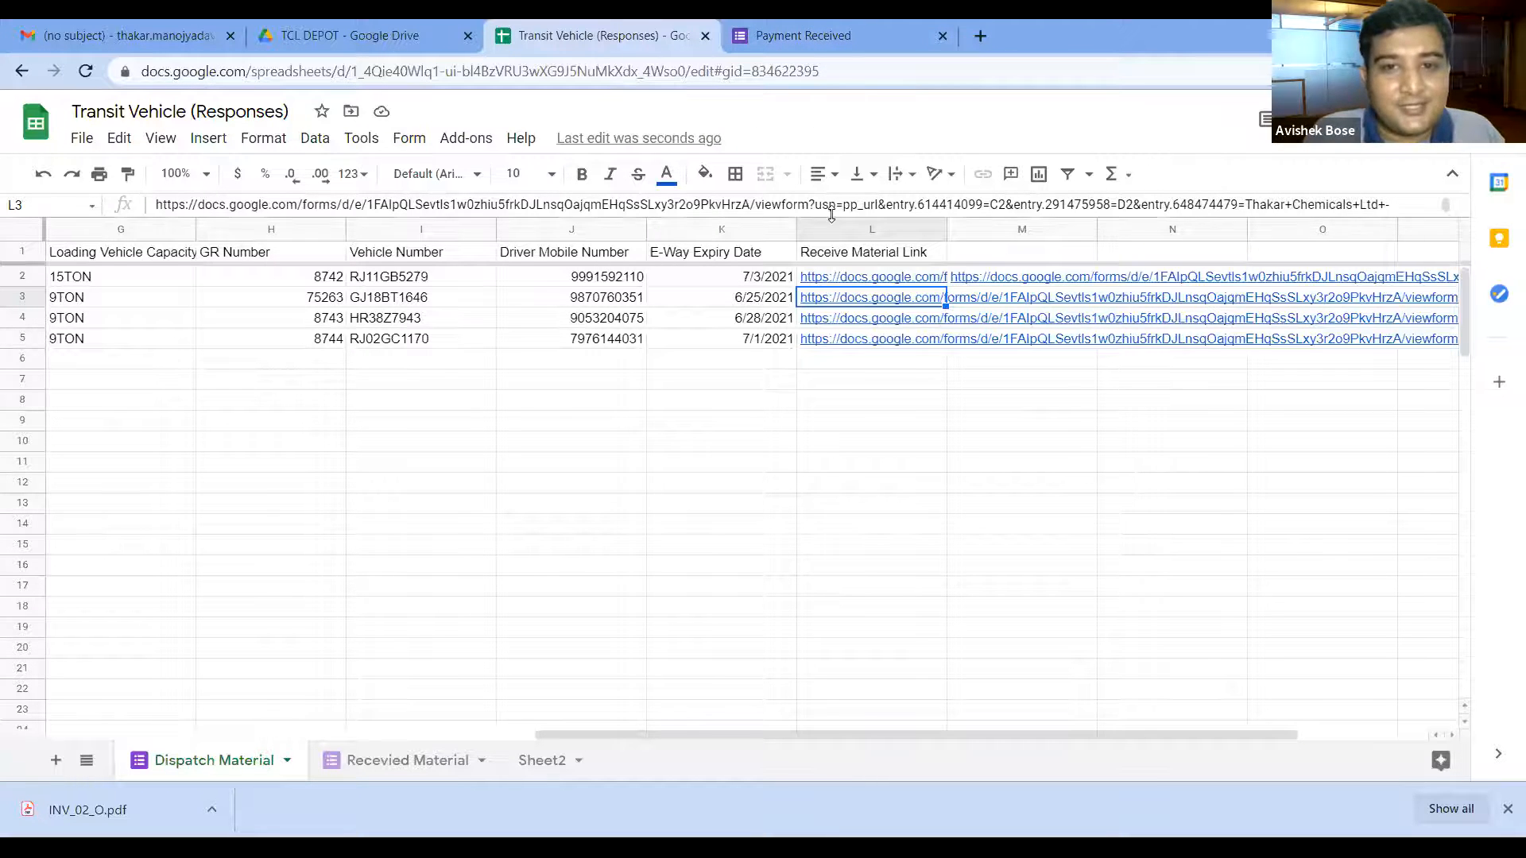
{"action": "mouse_move", "coordinate": [863, 283]}
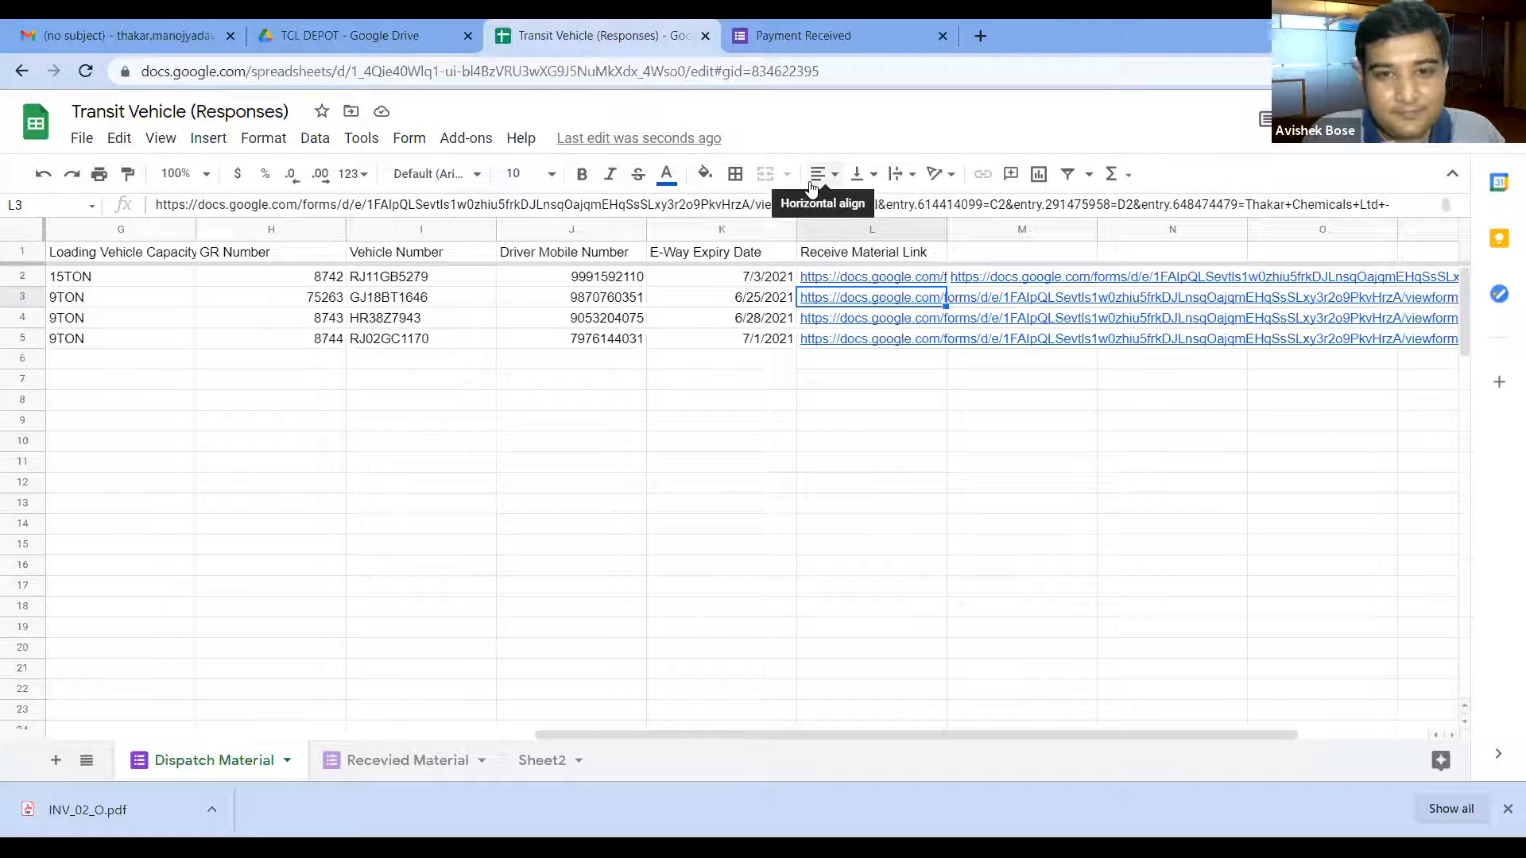
Step: Show L1's full array formula and join C2:C into the form URL with &C2:C&
{"action": "left_click", "coordinate": [860, 259]}
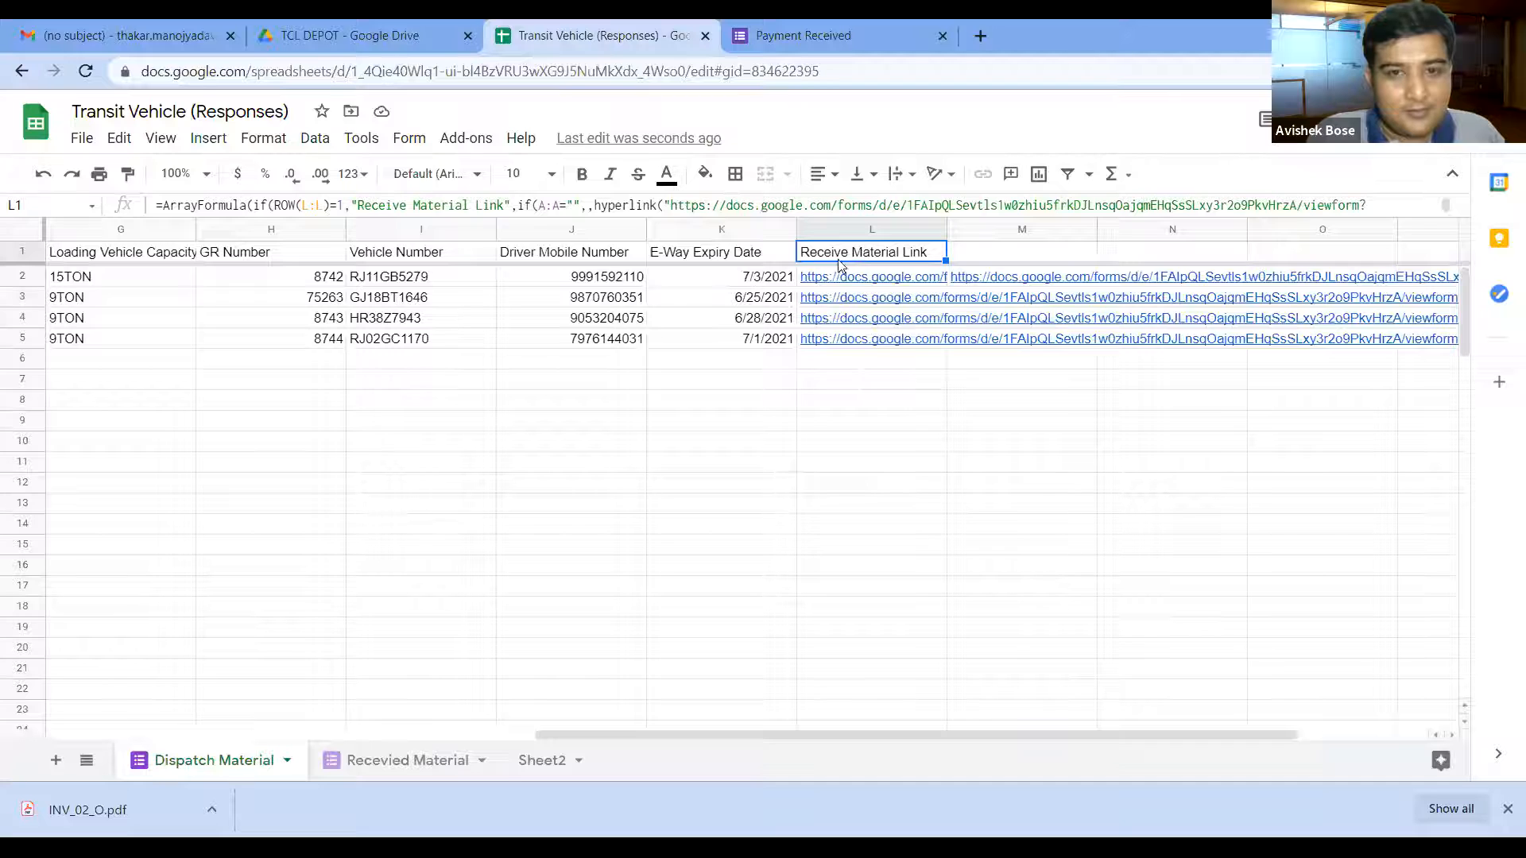
{"action": "left_click_drag", "start_coordinate": [797, 217], "coordinate": [811, 293]}
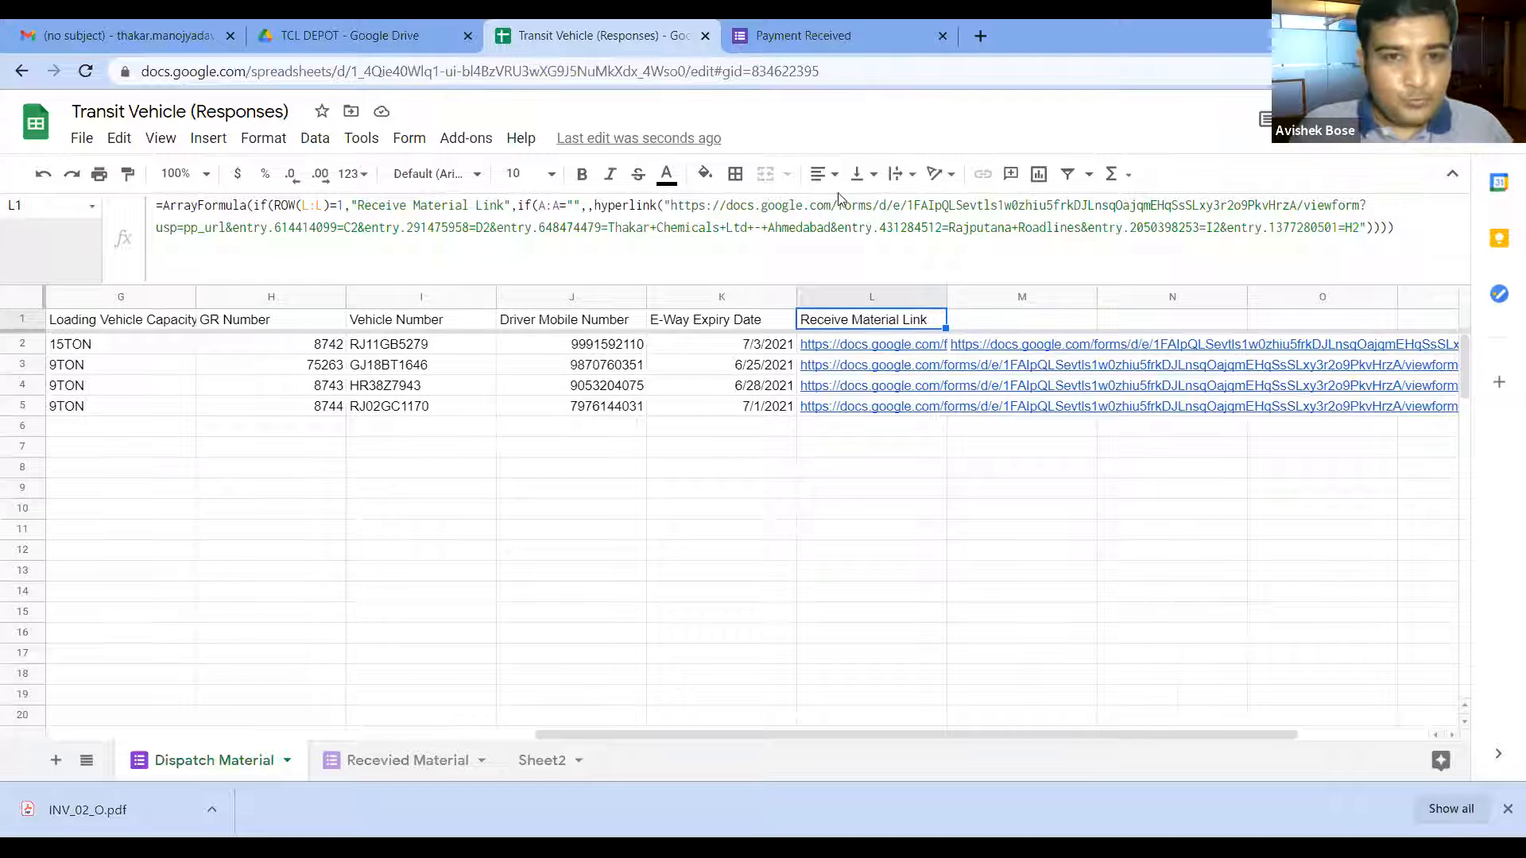
{"action": "left_click", "coordinate": [296, 270]}
{"action": "left_click", "coordinate": [347, 228]}
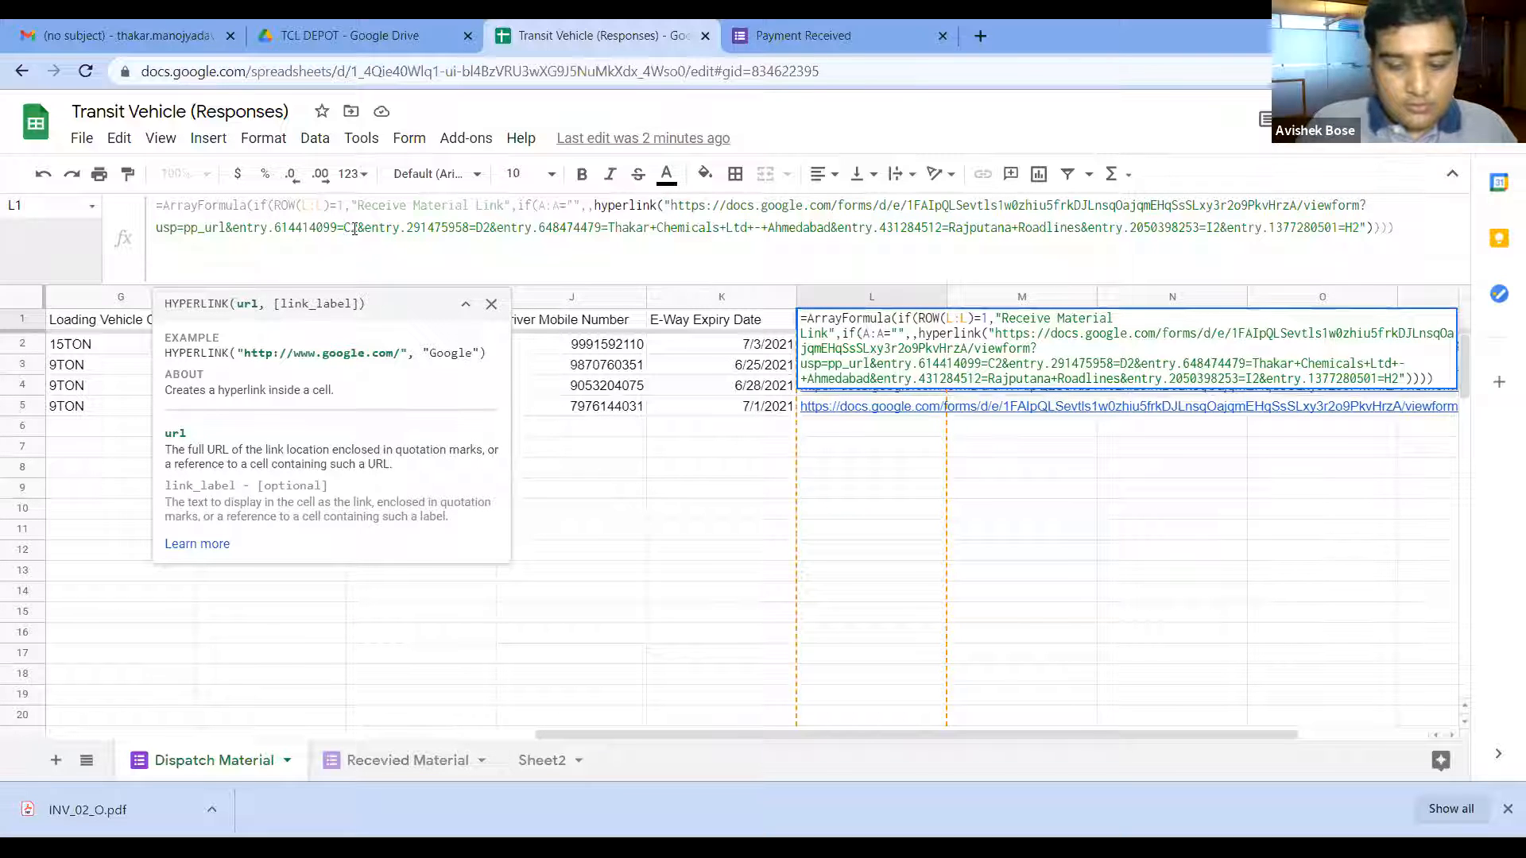
{"action": "type", "text": "\""}
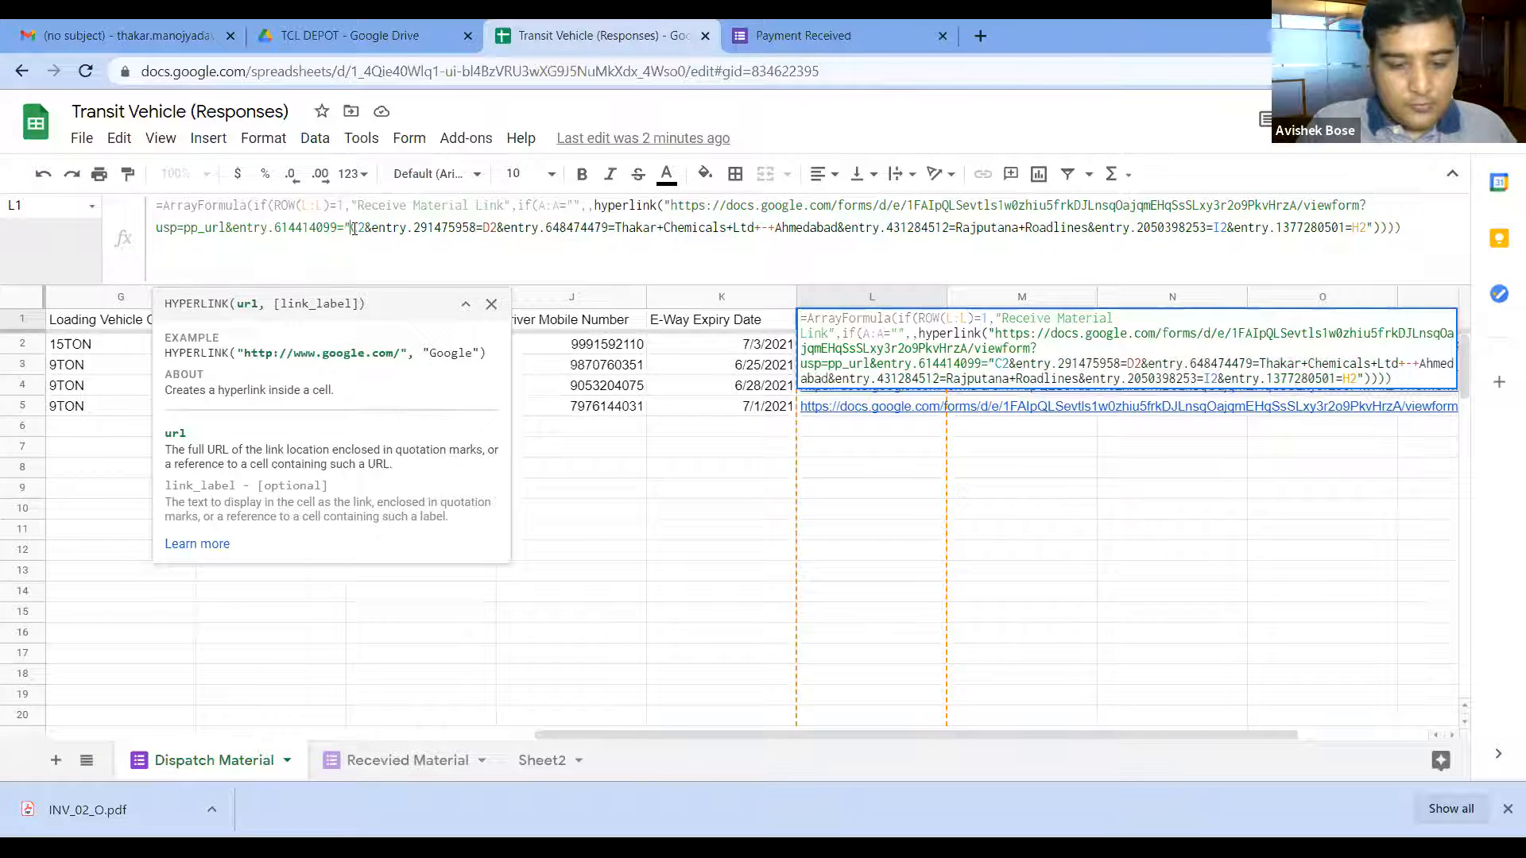
{"action": "type", "text": "&C2"}
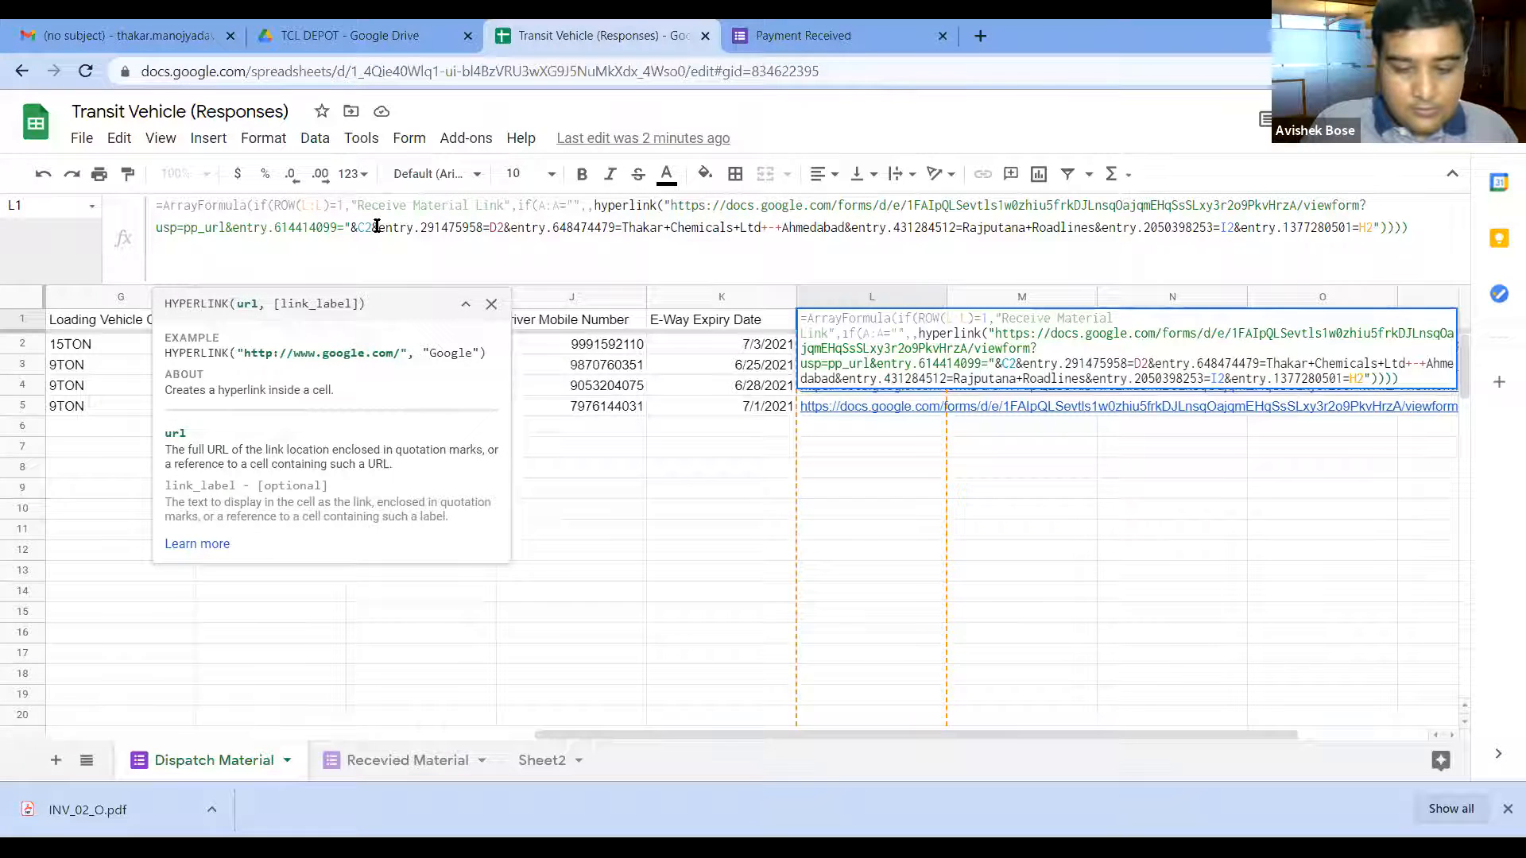
{"action": "type", "text": ":C"}
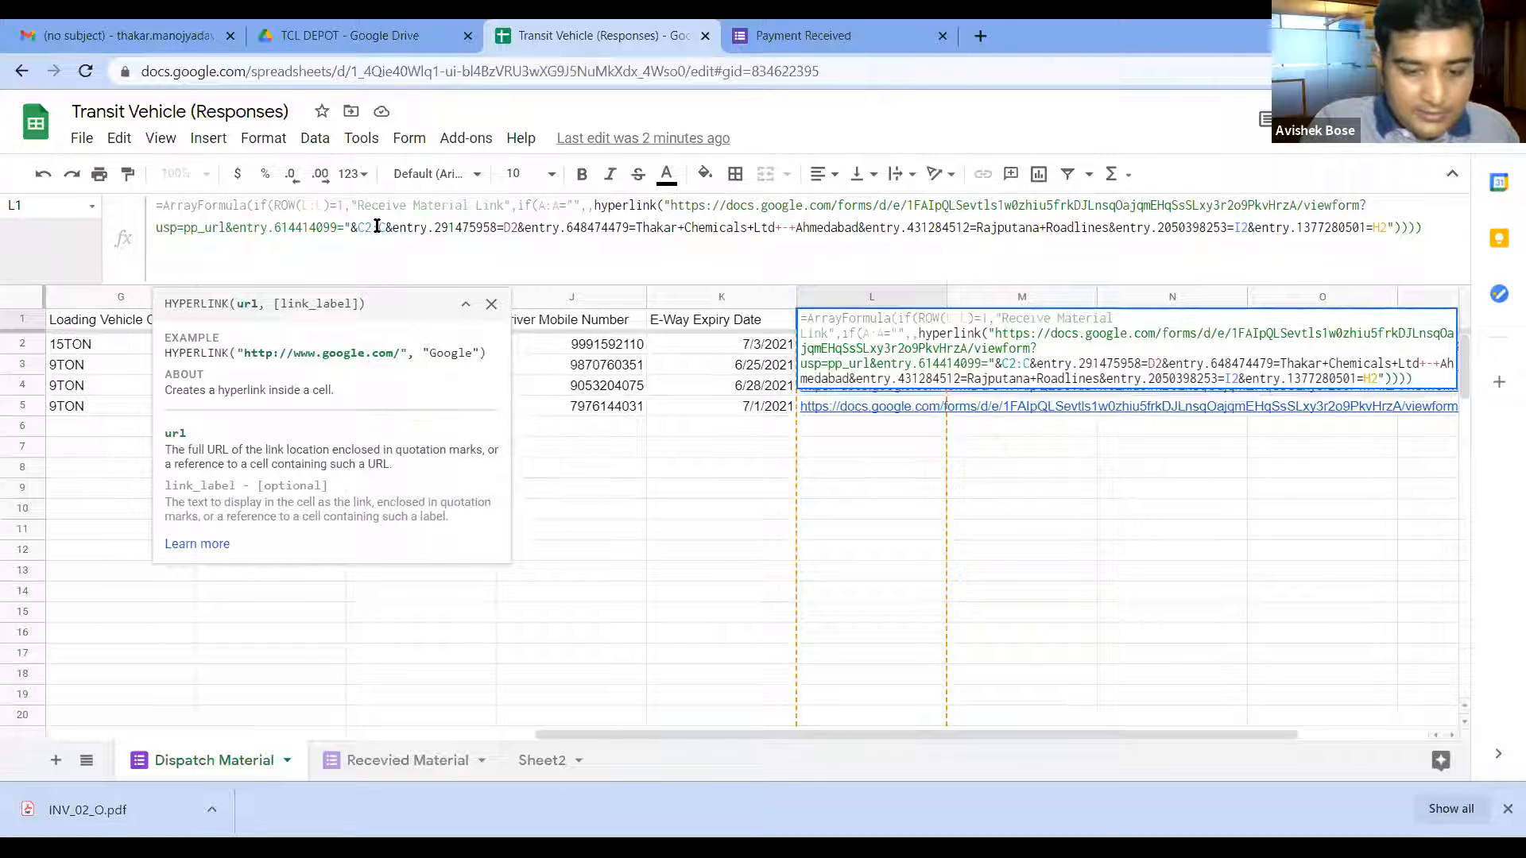
{"action": "type", "text": "&"}
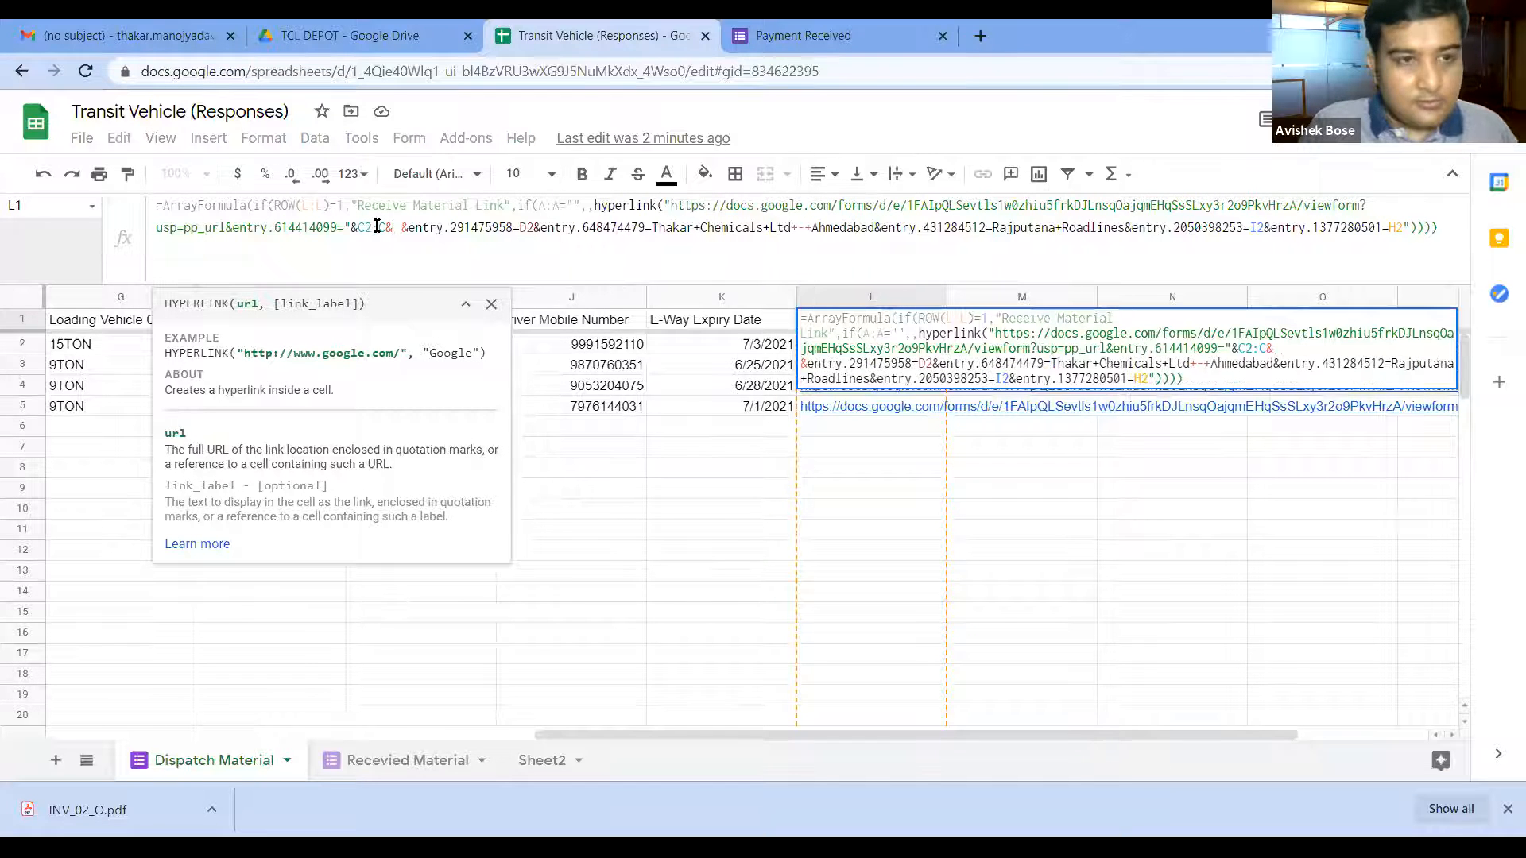
{"action": "key", "text": "BackSpace"}
{"action": "type", "text": "\""}
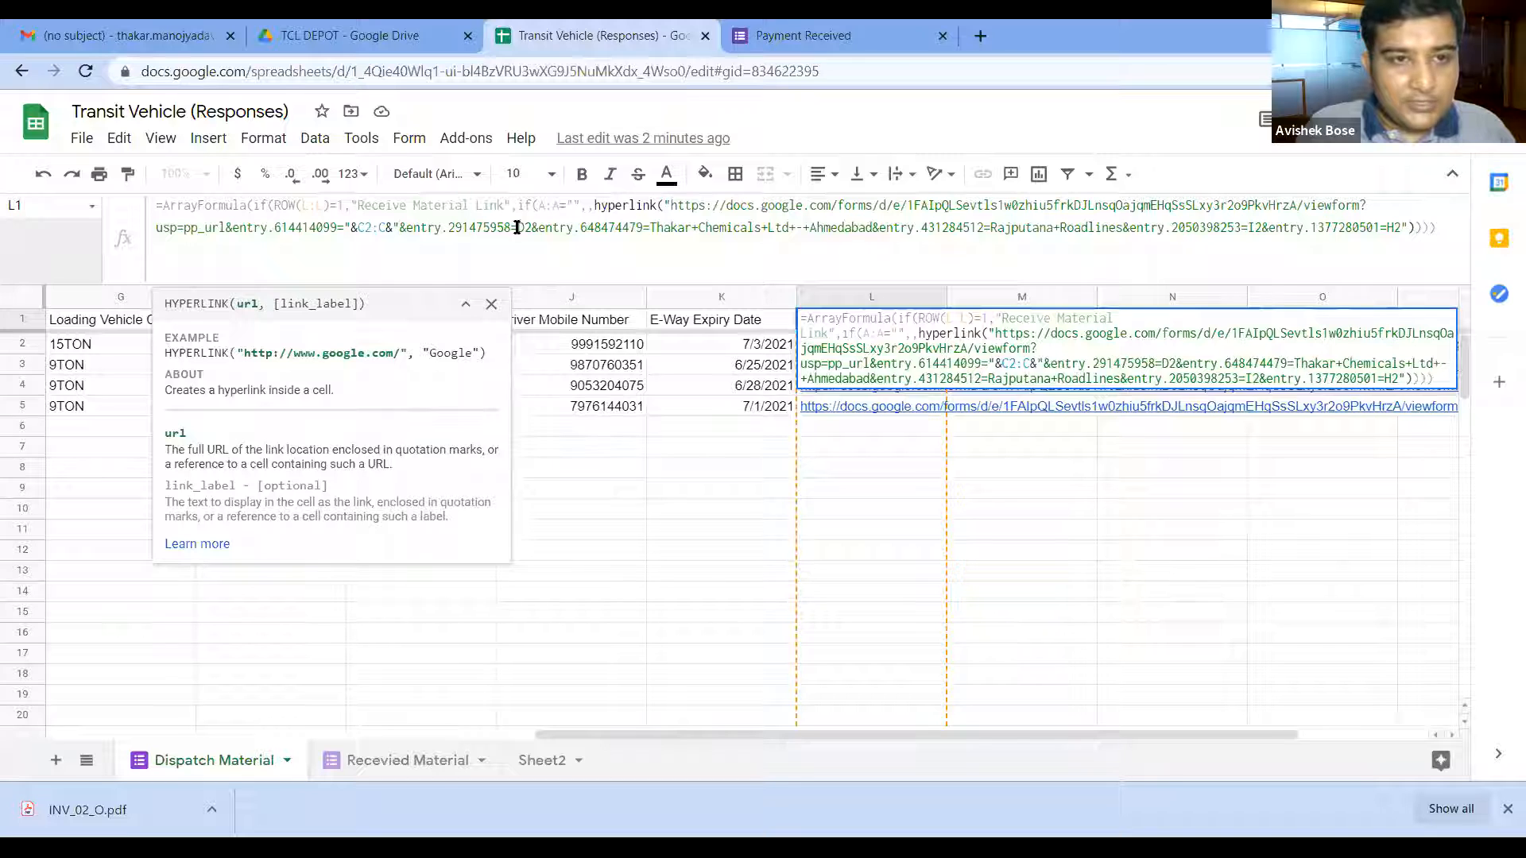
{"action": "double_click", "coordinate": [347, 228]}
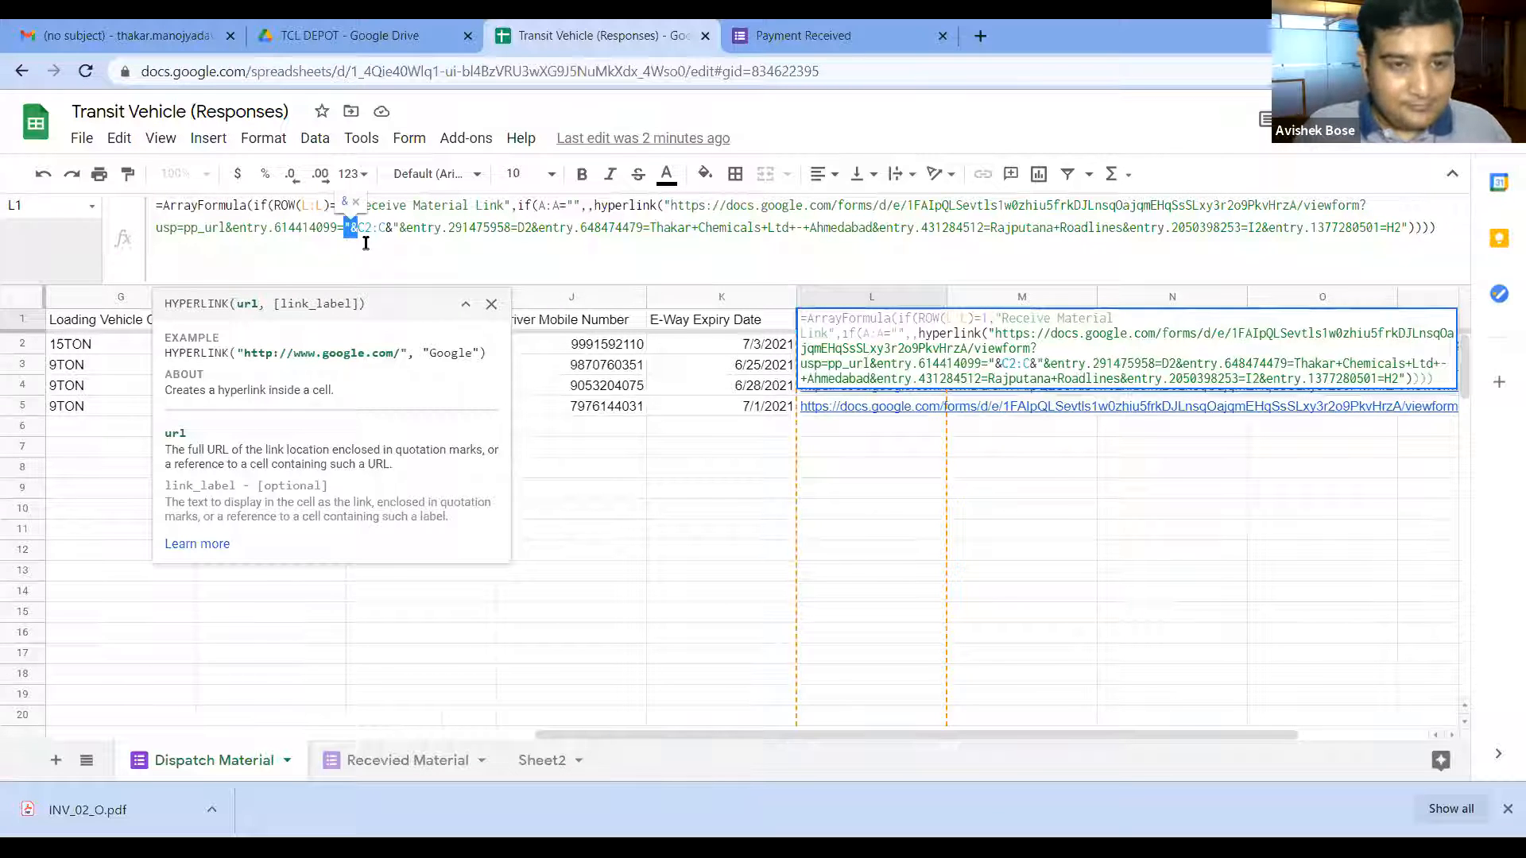
Step: Insert "& joins before the D2 reference, the Thakar and Rajputana values, and H2
{"action": "left_click", "coordinate": [517, 229]}
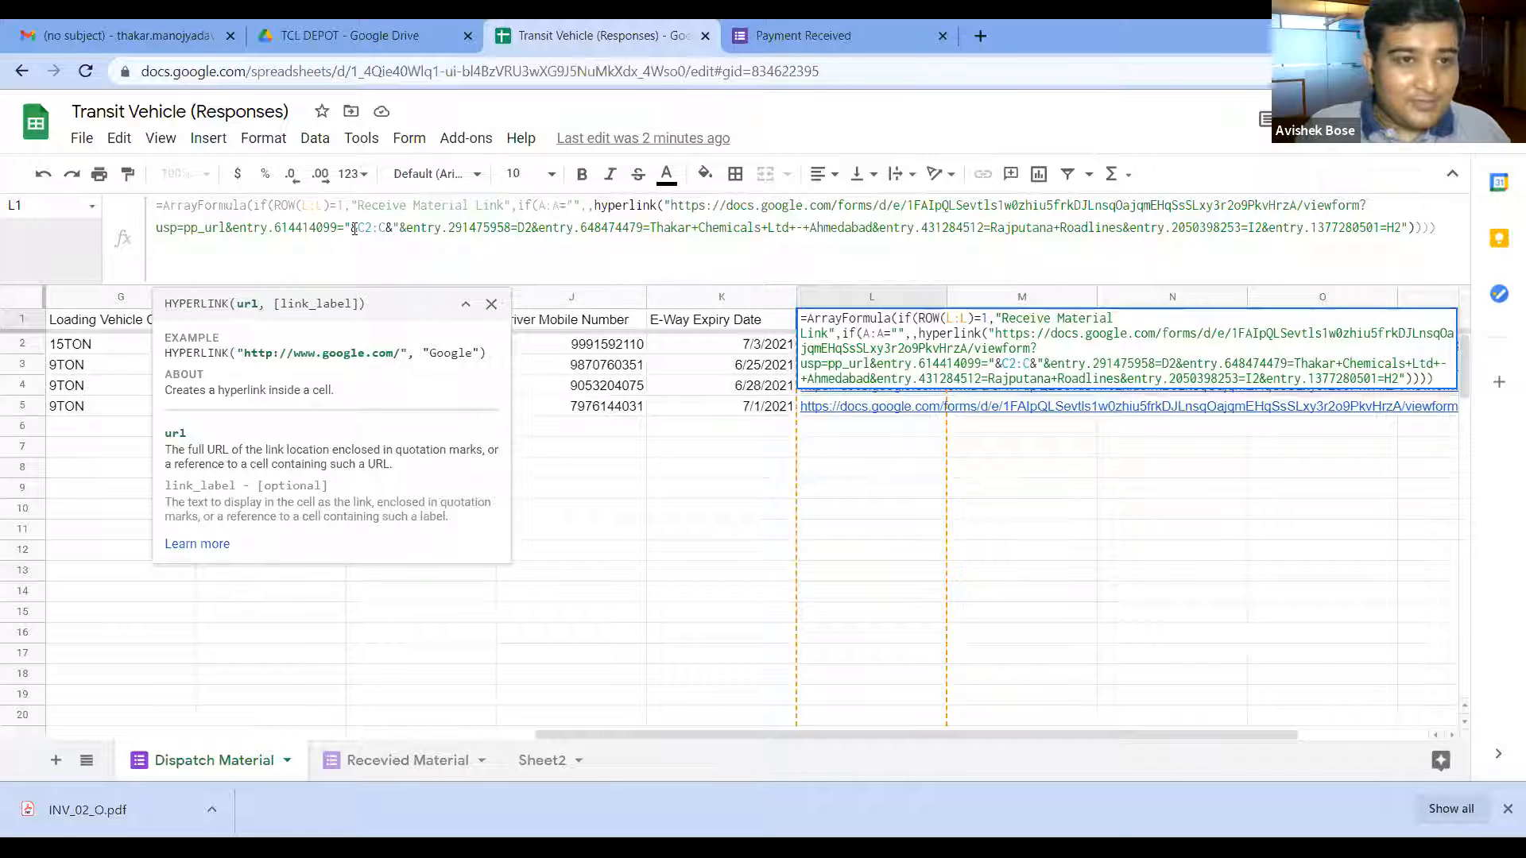
{"action": "type", "text": "\"&"}
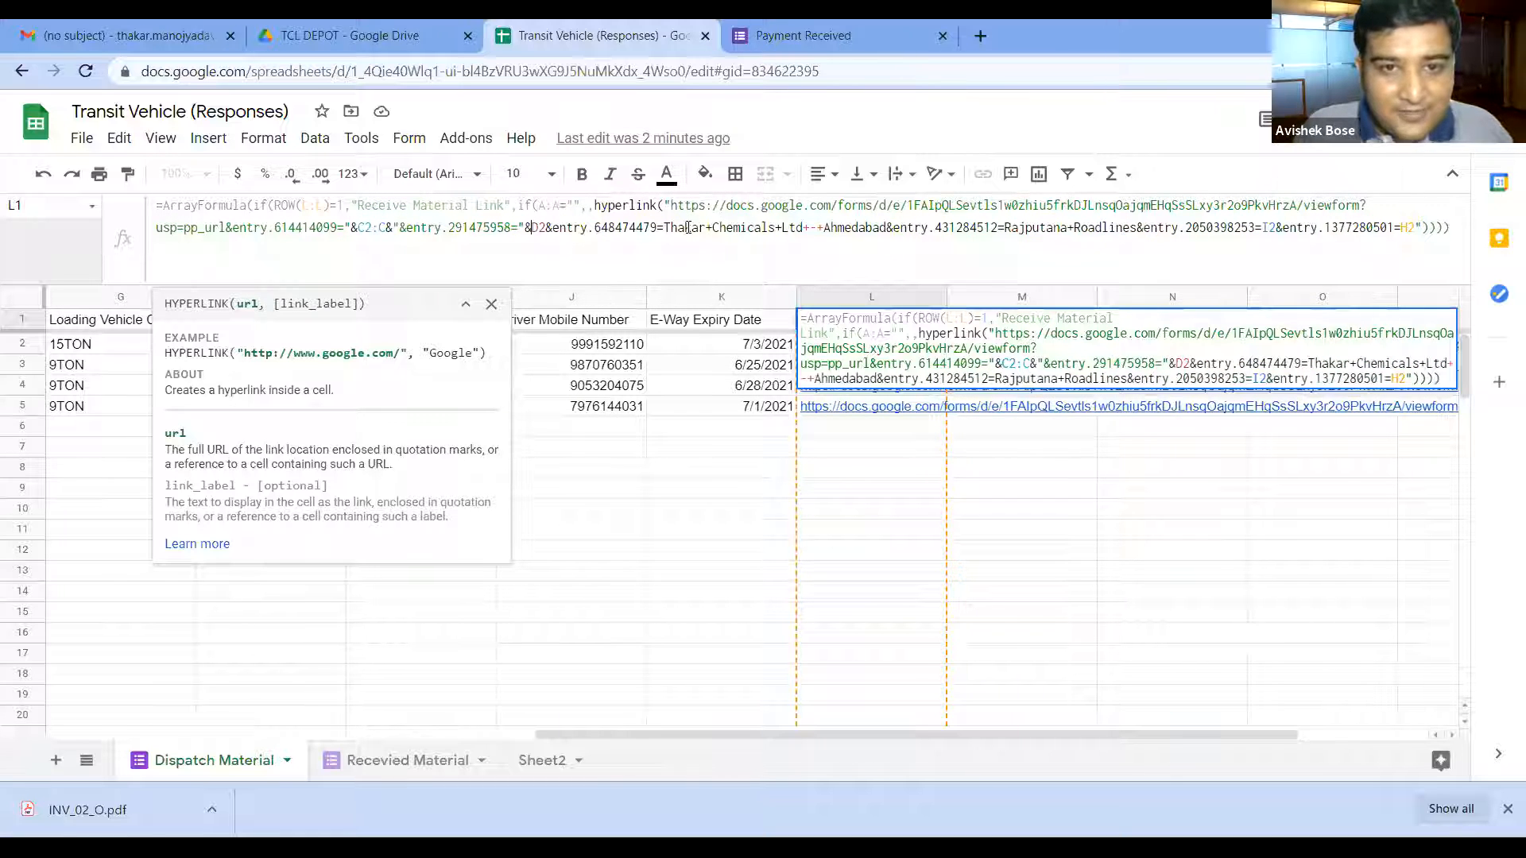
{"action": "left_click", "coordinate": [665, 228]}
{"action": "type", "text": "\"&"}
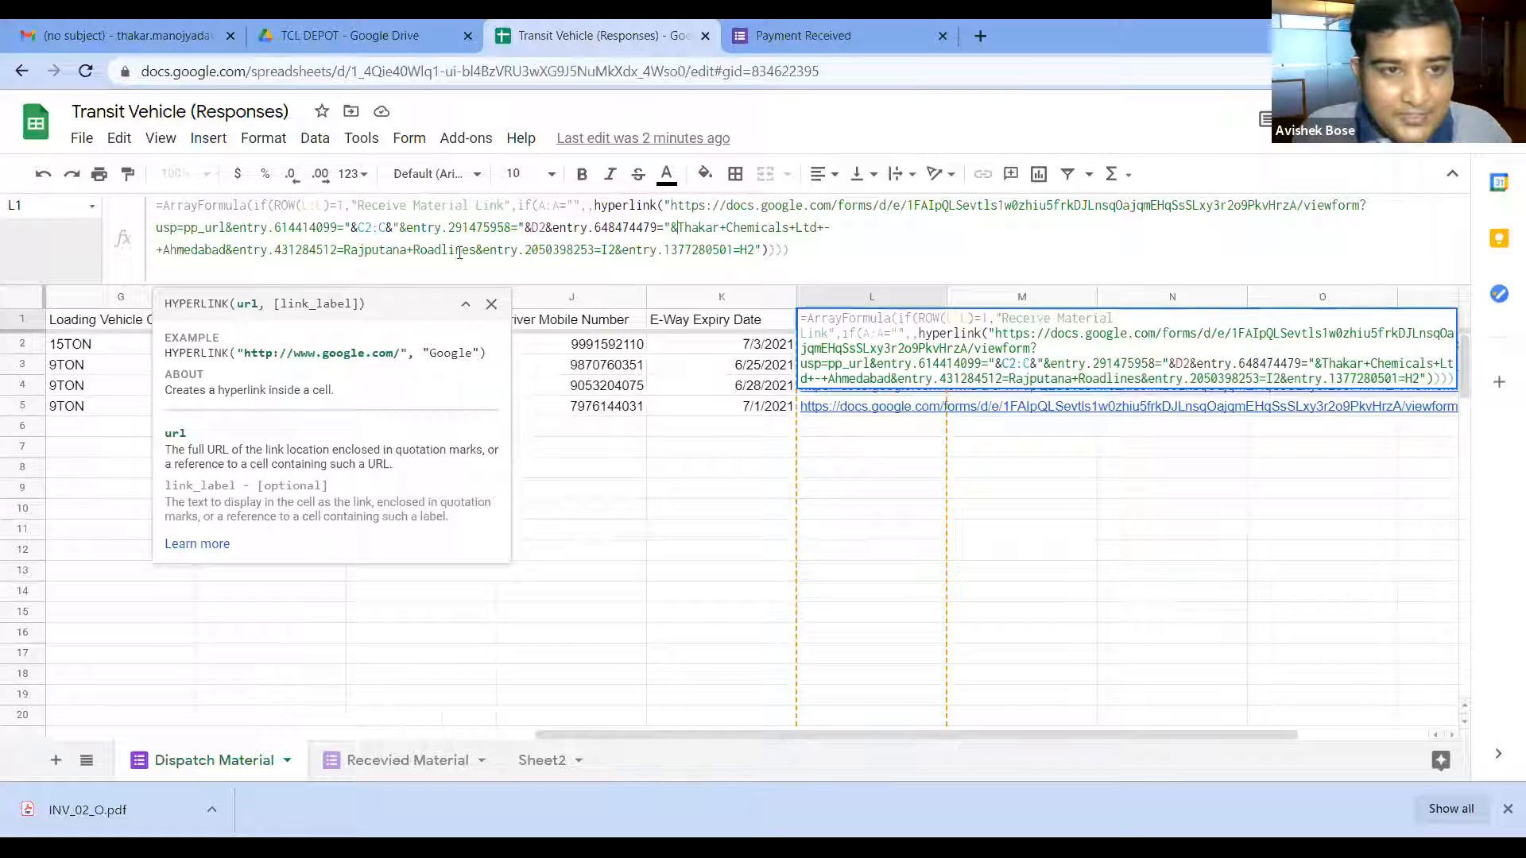
{"action": "left_click", "coordinate": [343, 250]}
{"action": "type", "text": "\"&"}
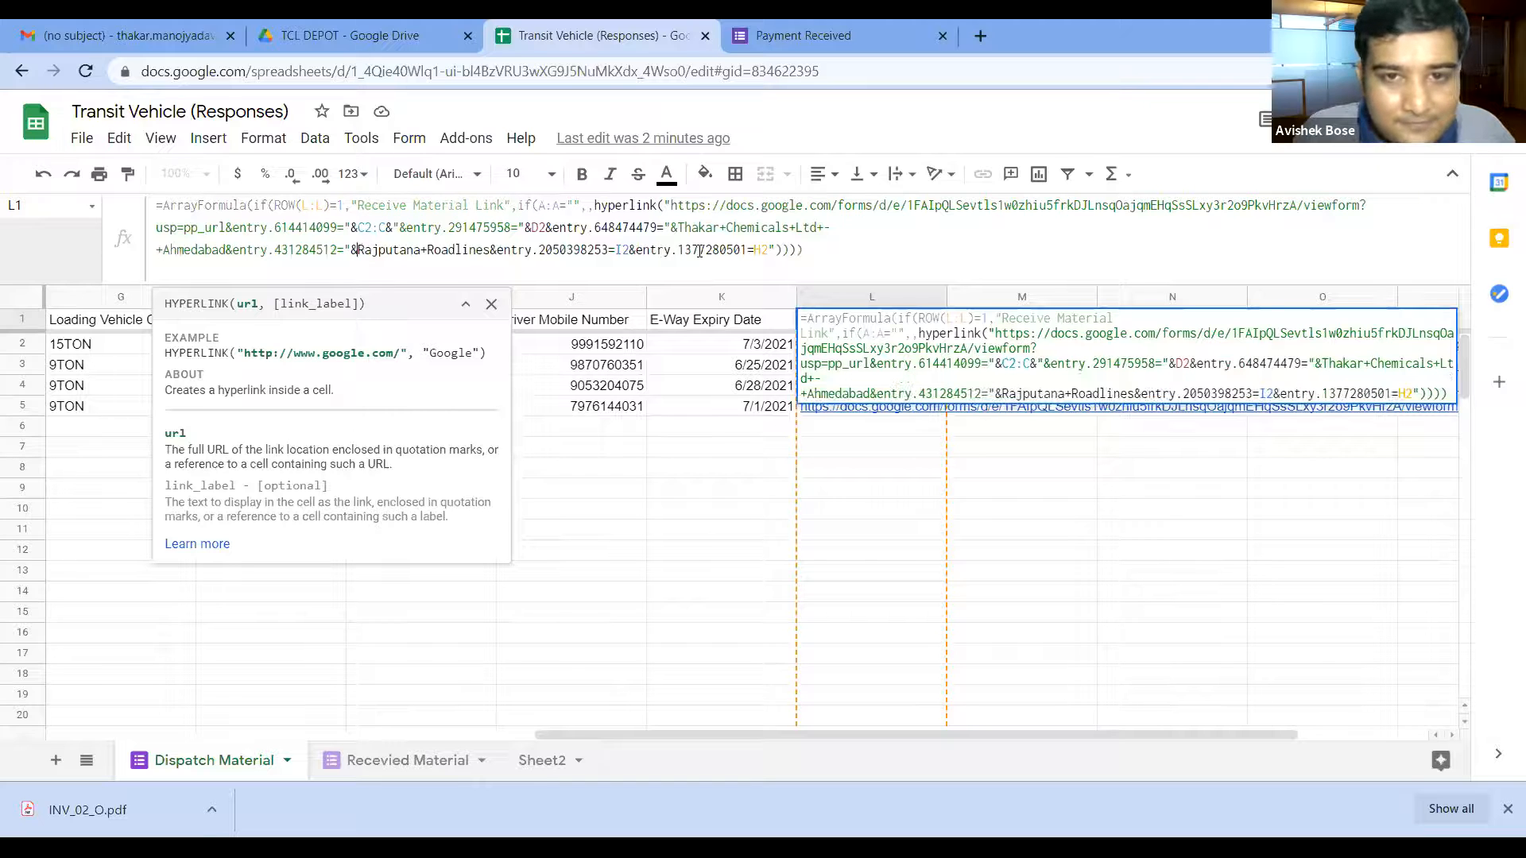
{"action": "left_click", "coordinate": [757, 250]}
{"action": "type", "text": "\"&"}
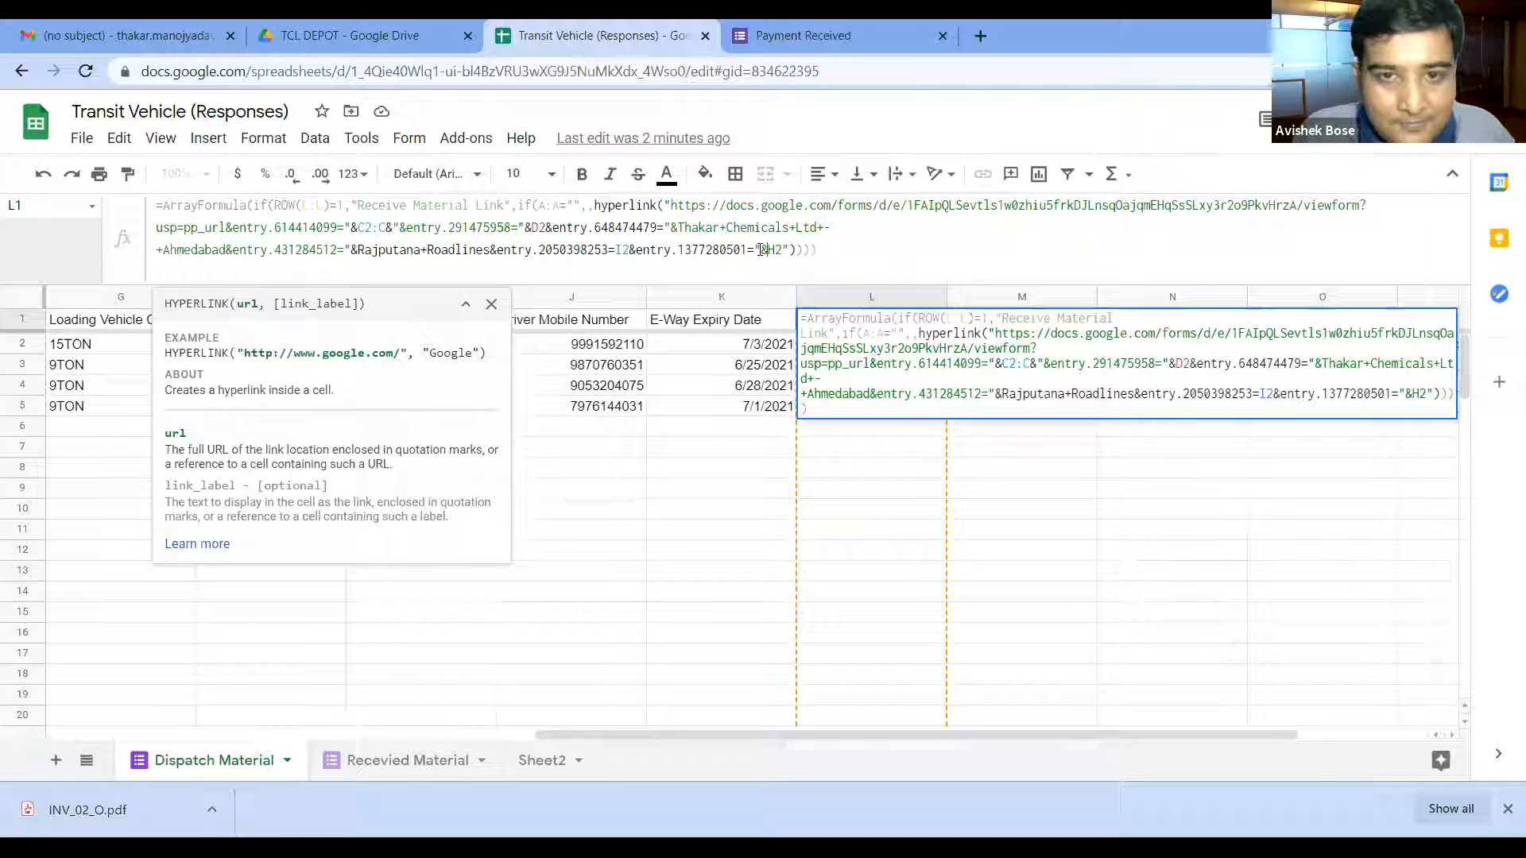
Step: Close the joins after D2, Ahmedabad, Roadlines, I2 and H2 with &" pieces
{"action": "left_click_drag", "start_coordinate": [393, 226], "coordinate": [388, 228]}
{"action": "key", "text": "ctrl+c"}
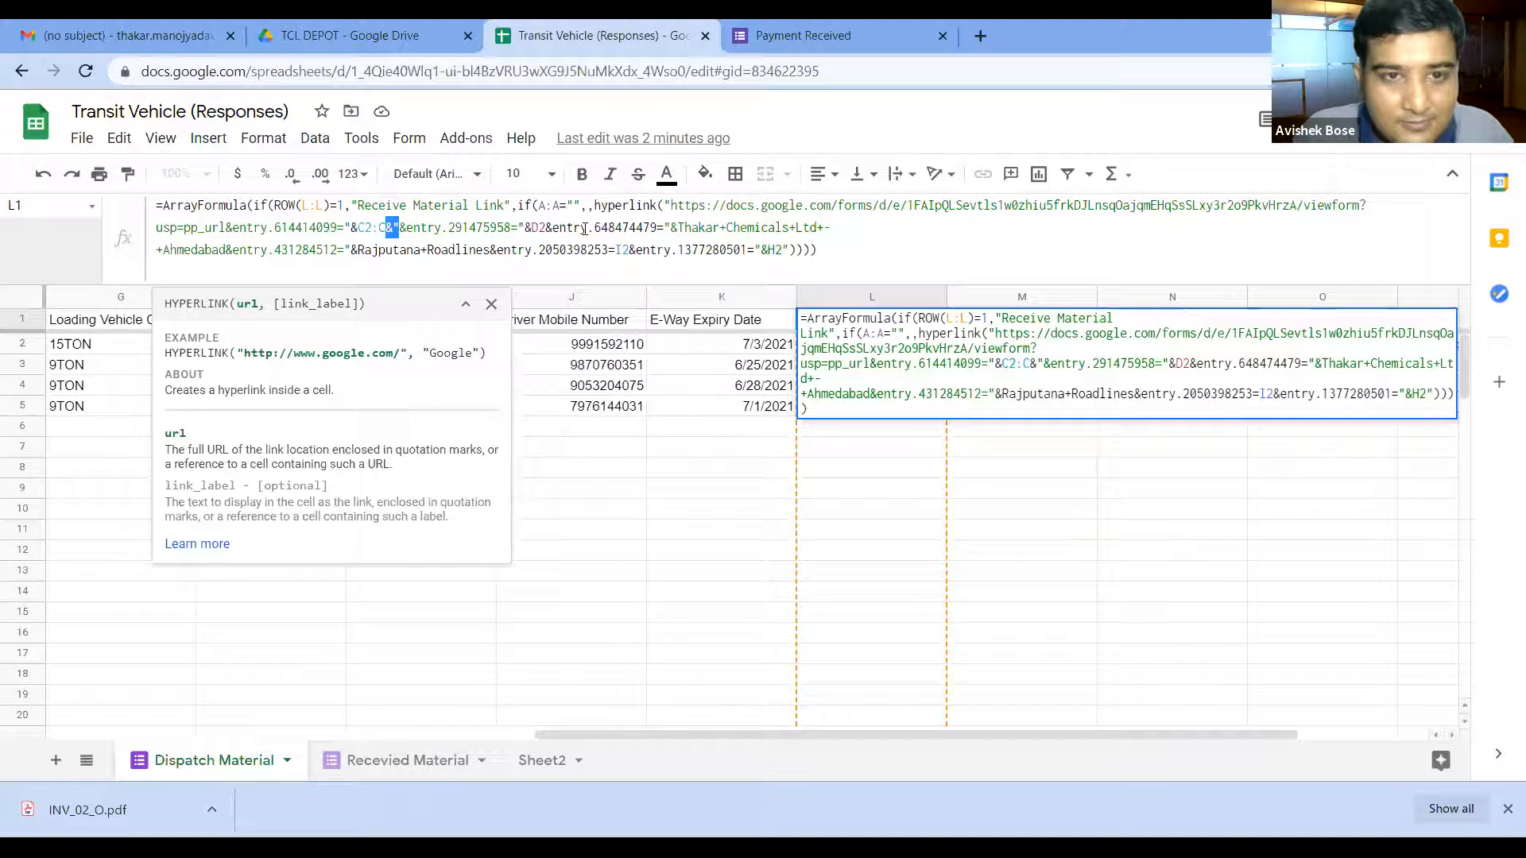
{"action": "left_click", "coordinate": [543, 228]}
{"action": "key", "text": "ctrl+v"}
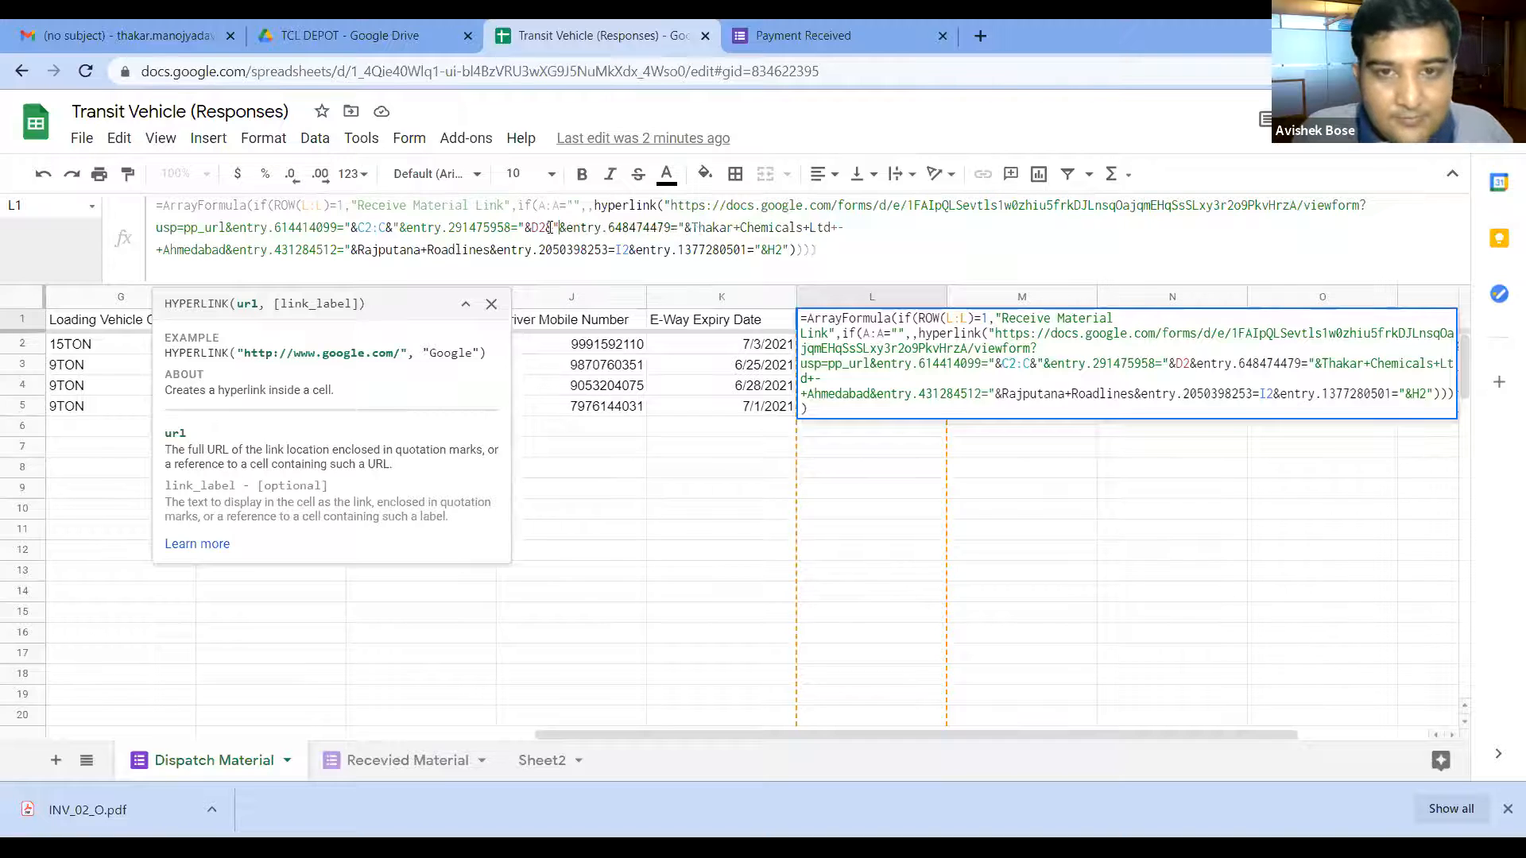
{"action": "left_click", "coordinate": [915, 228]}
{"action": "key", "text": "ctrl+v"}
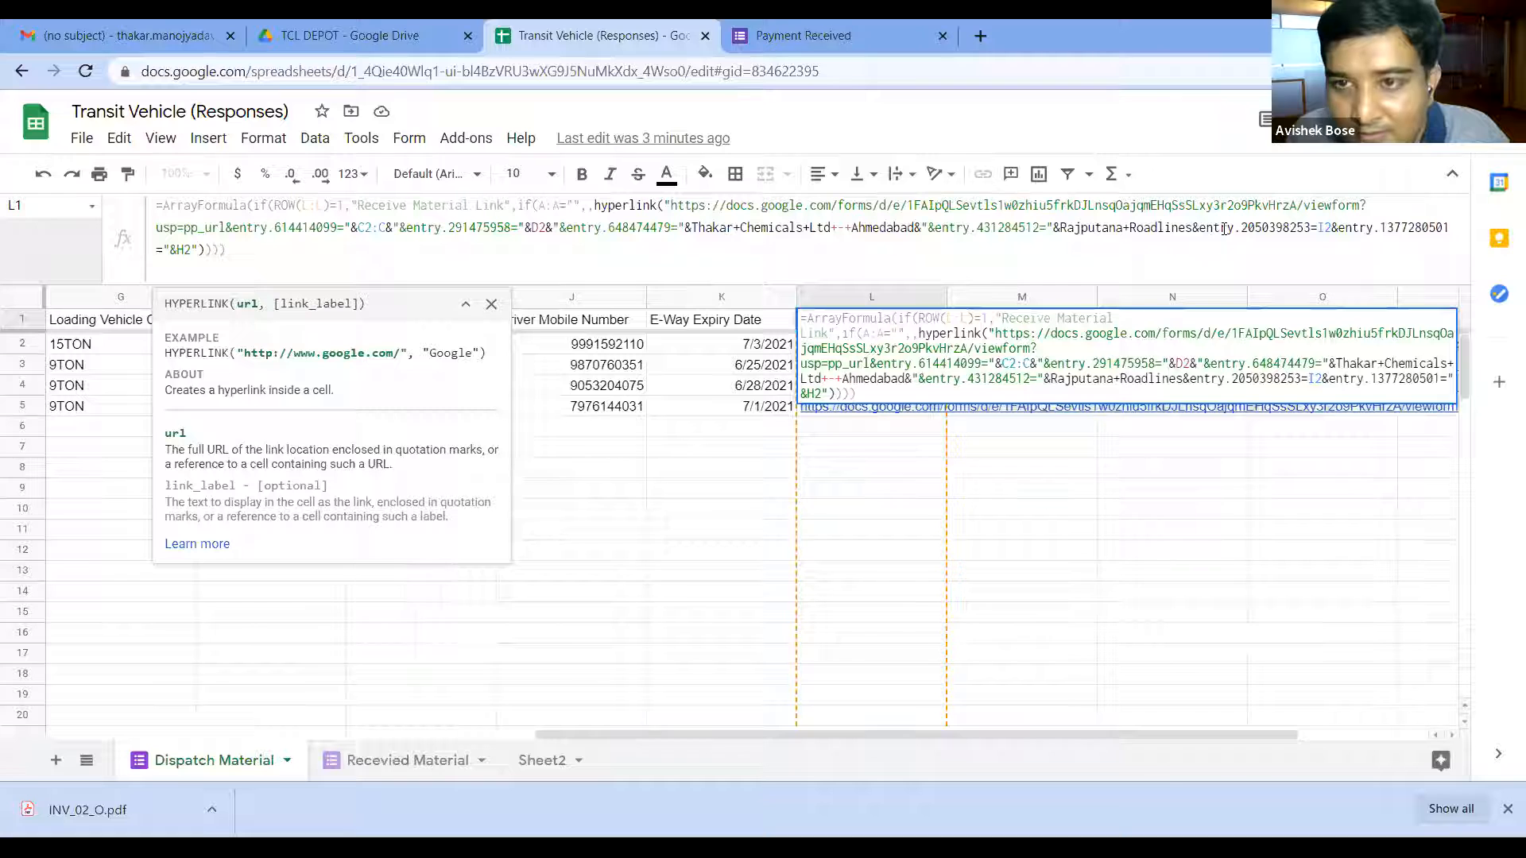
{"action": "left_click", "coordinate": [1200, 228]}
{"action": "type", "text": "\"&"}
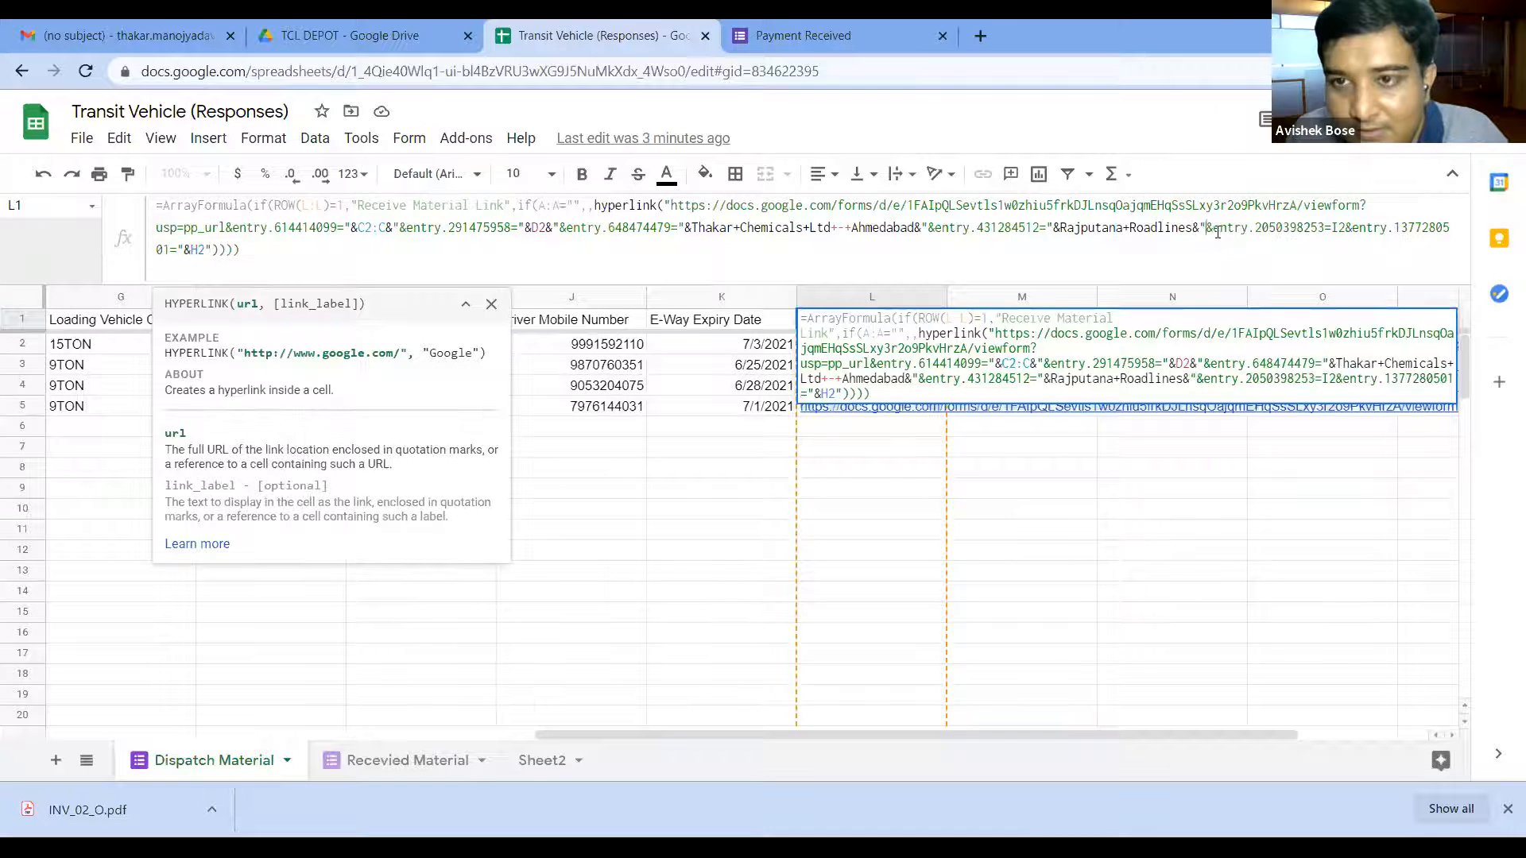
{"action": "left_click", "coordinate": [1342, 227]}
{"action": "type", "text": "&\"&"}
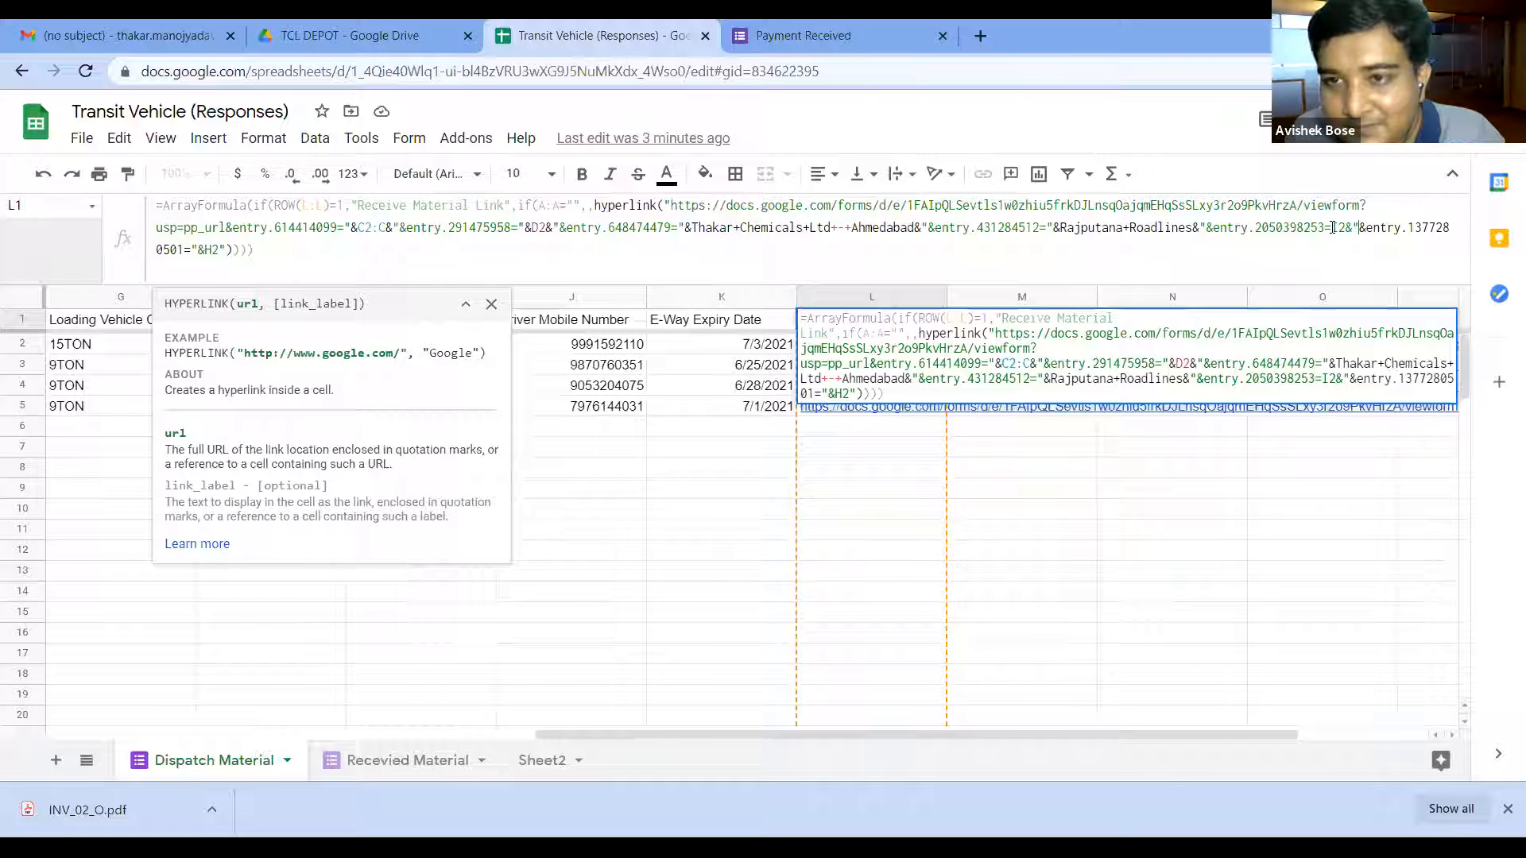
{"action": "type", "text": "\"&"}
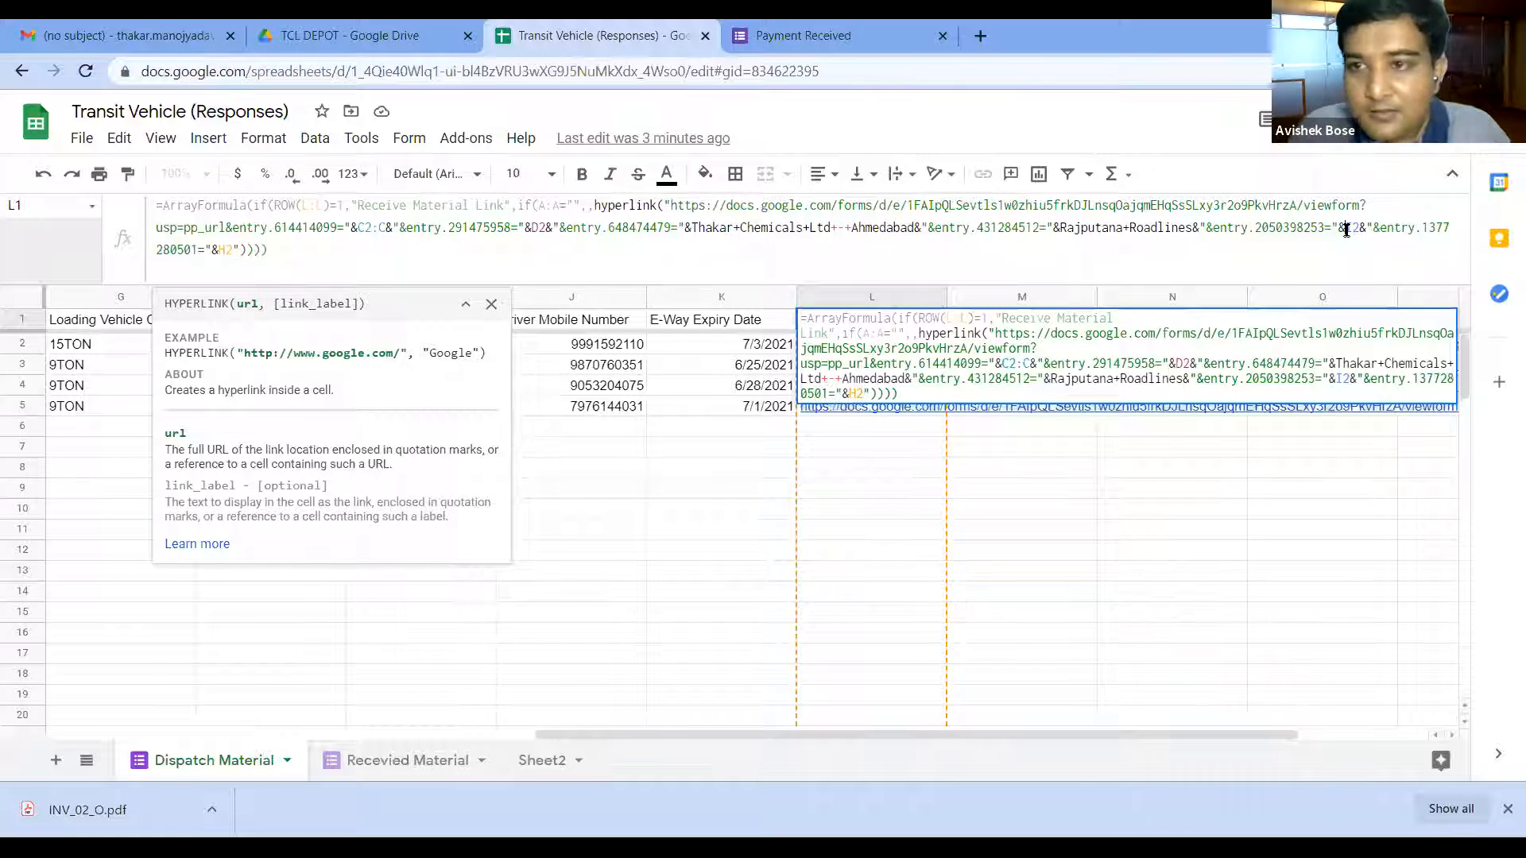
{"action": "key", "text": "Left"}
{"action": "key", "text": "Left"}
{"action": "key", "text": "Left"}
{"action": "key", "text": "Left"}
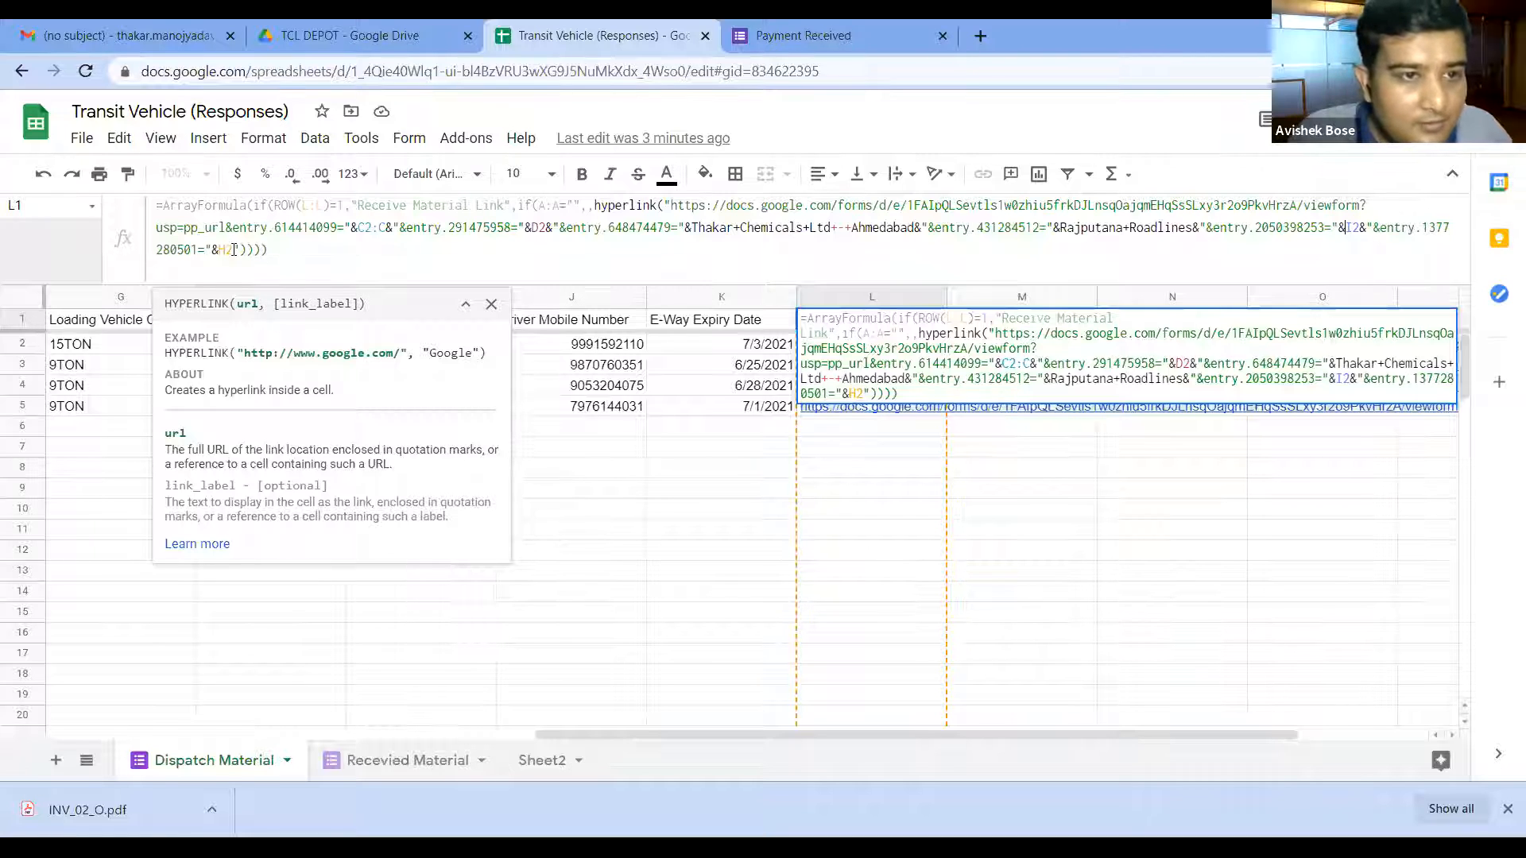
{"action": "type", "text": "&\""}
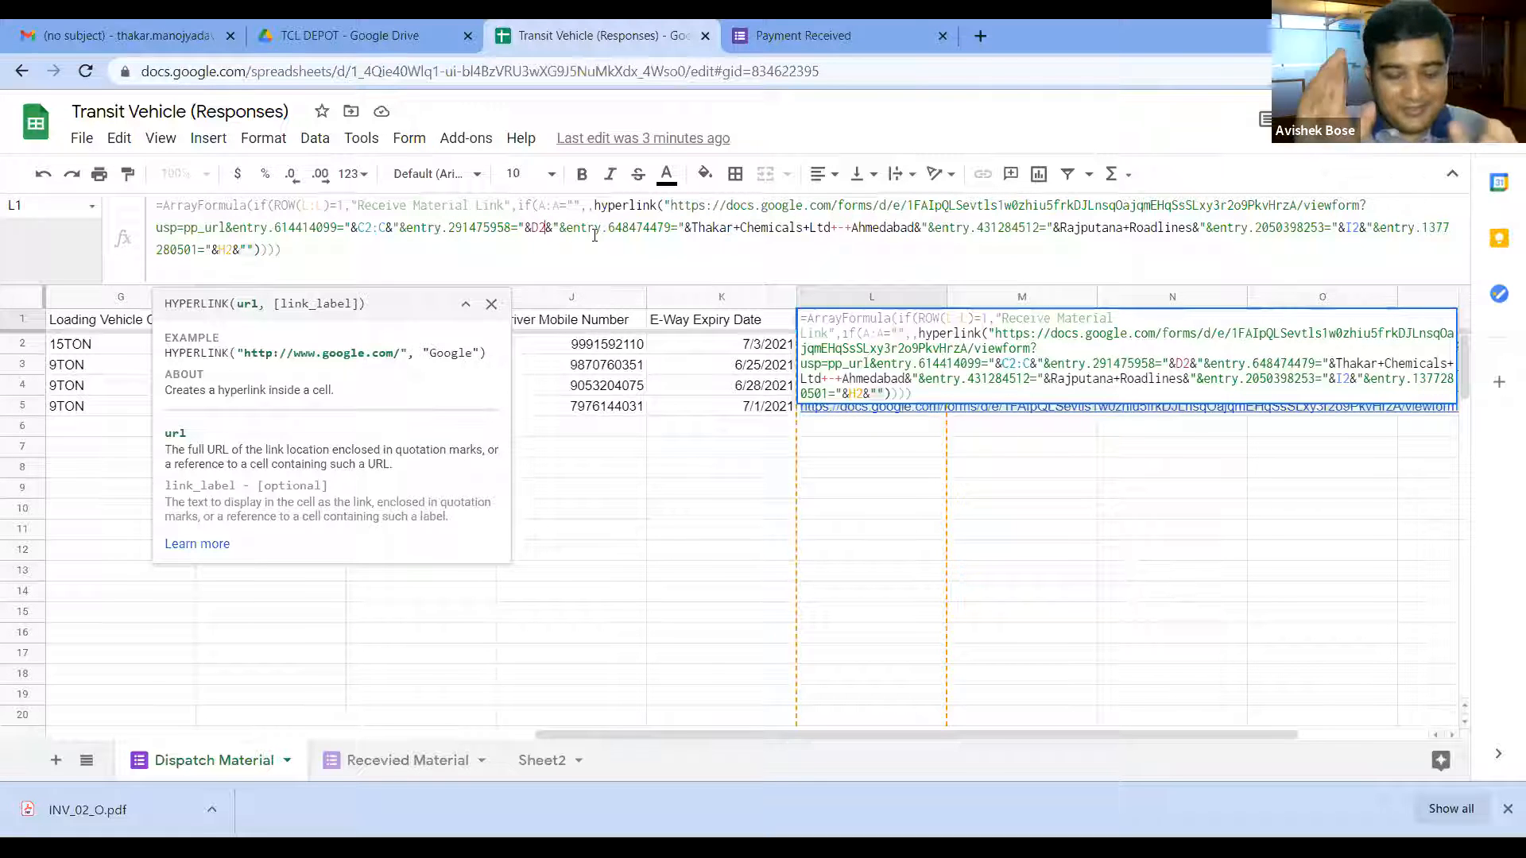
Step: Change D2, I2 and H2 to the full ranges D2:D, I2:I and H2:H and commit the formula
{"action": "type", "text": ":"}
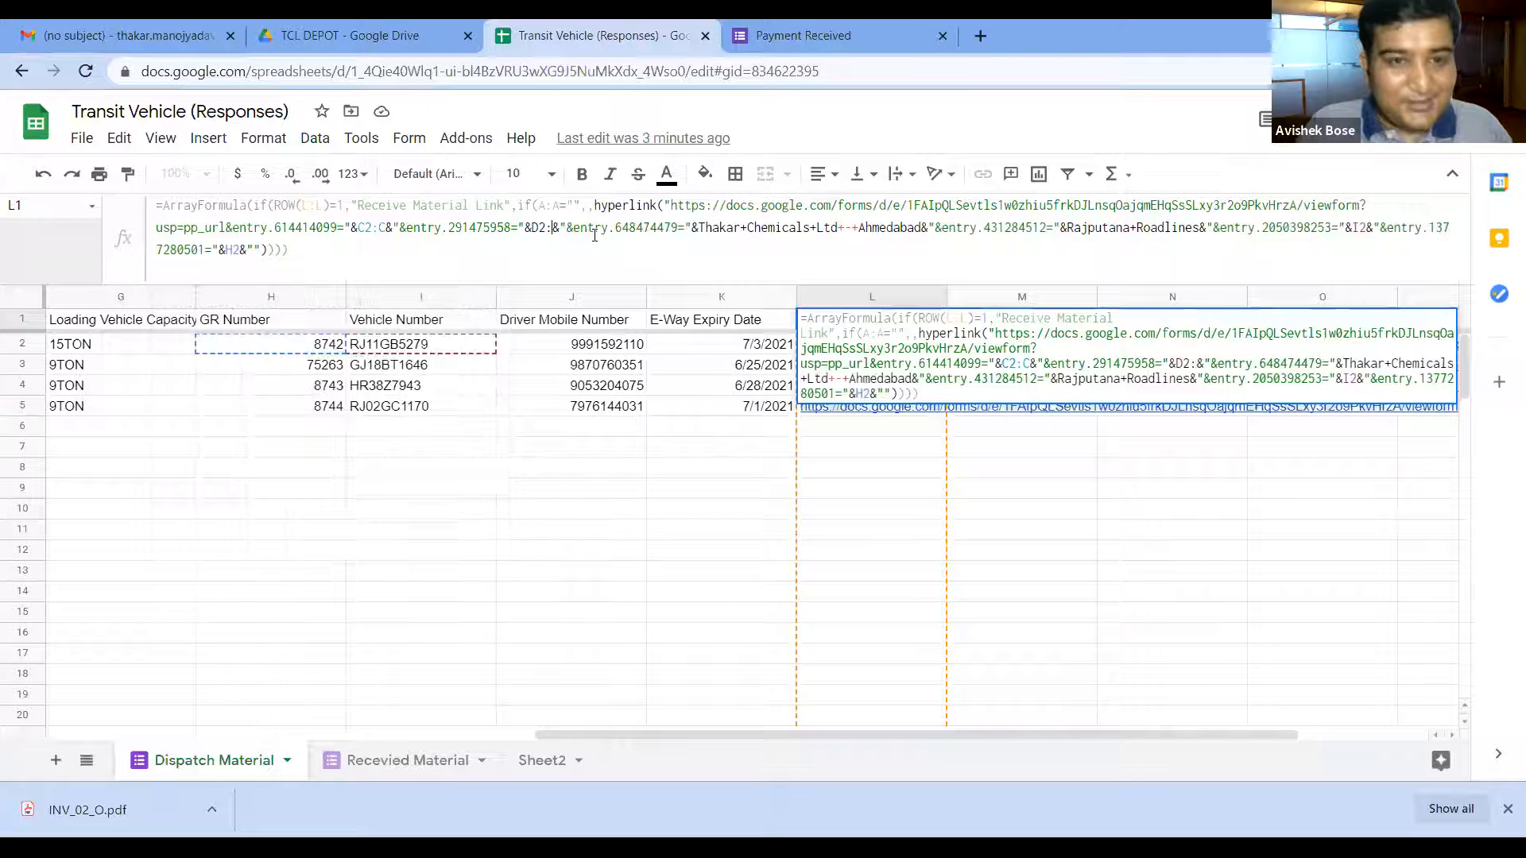
{"action": "type", "text": "D"}
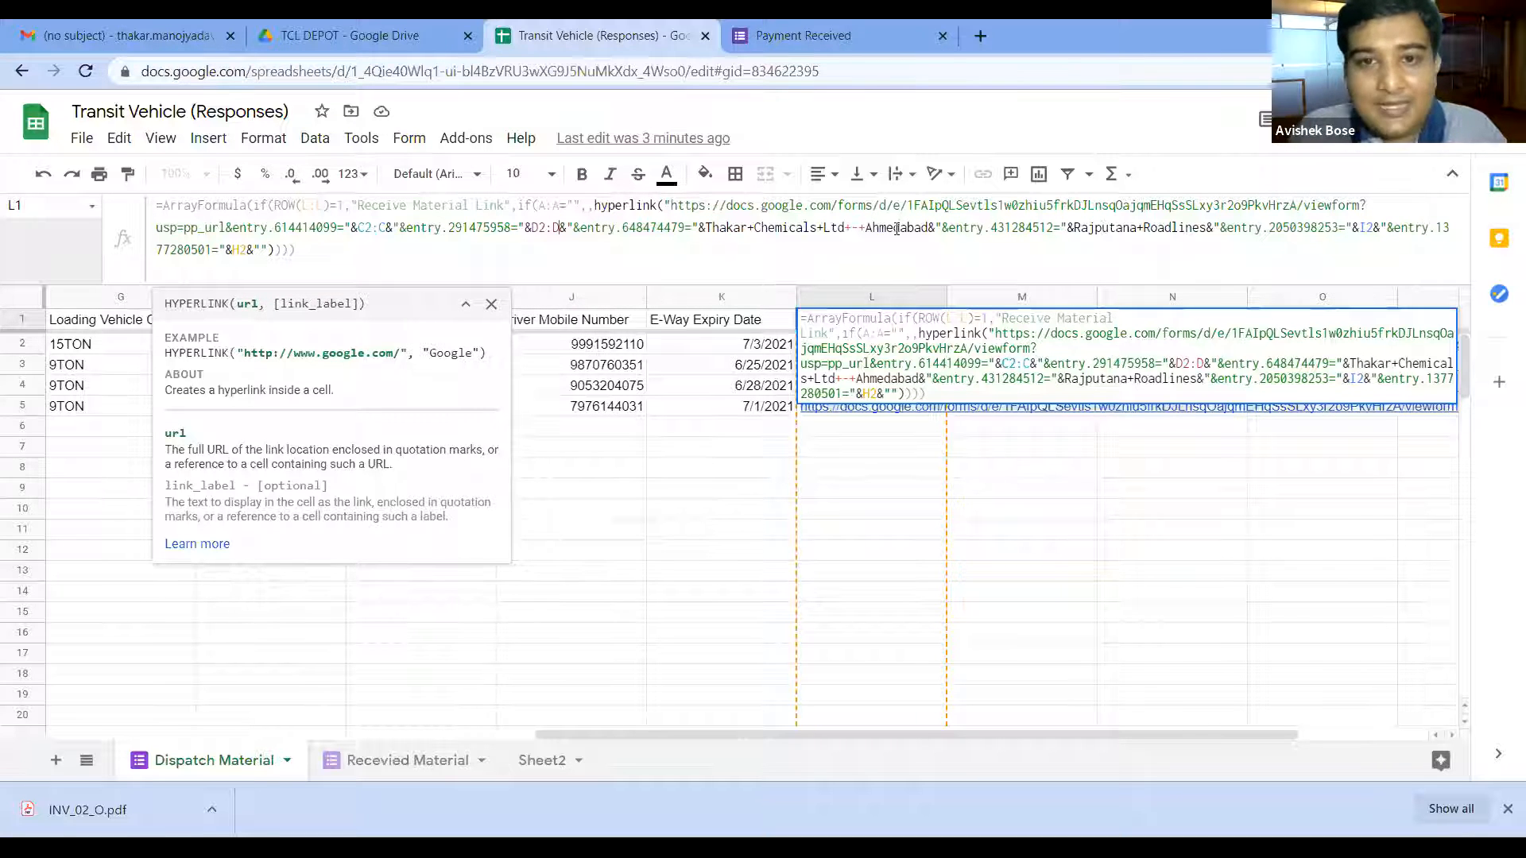
{"action": "left_click_drag", "start_coordinate": [928, 226], "coordinate": [903, 226]}
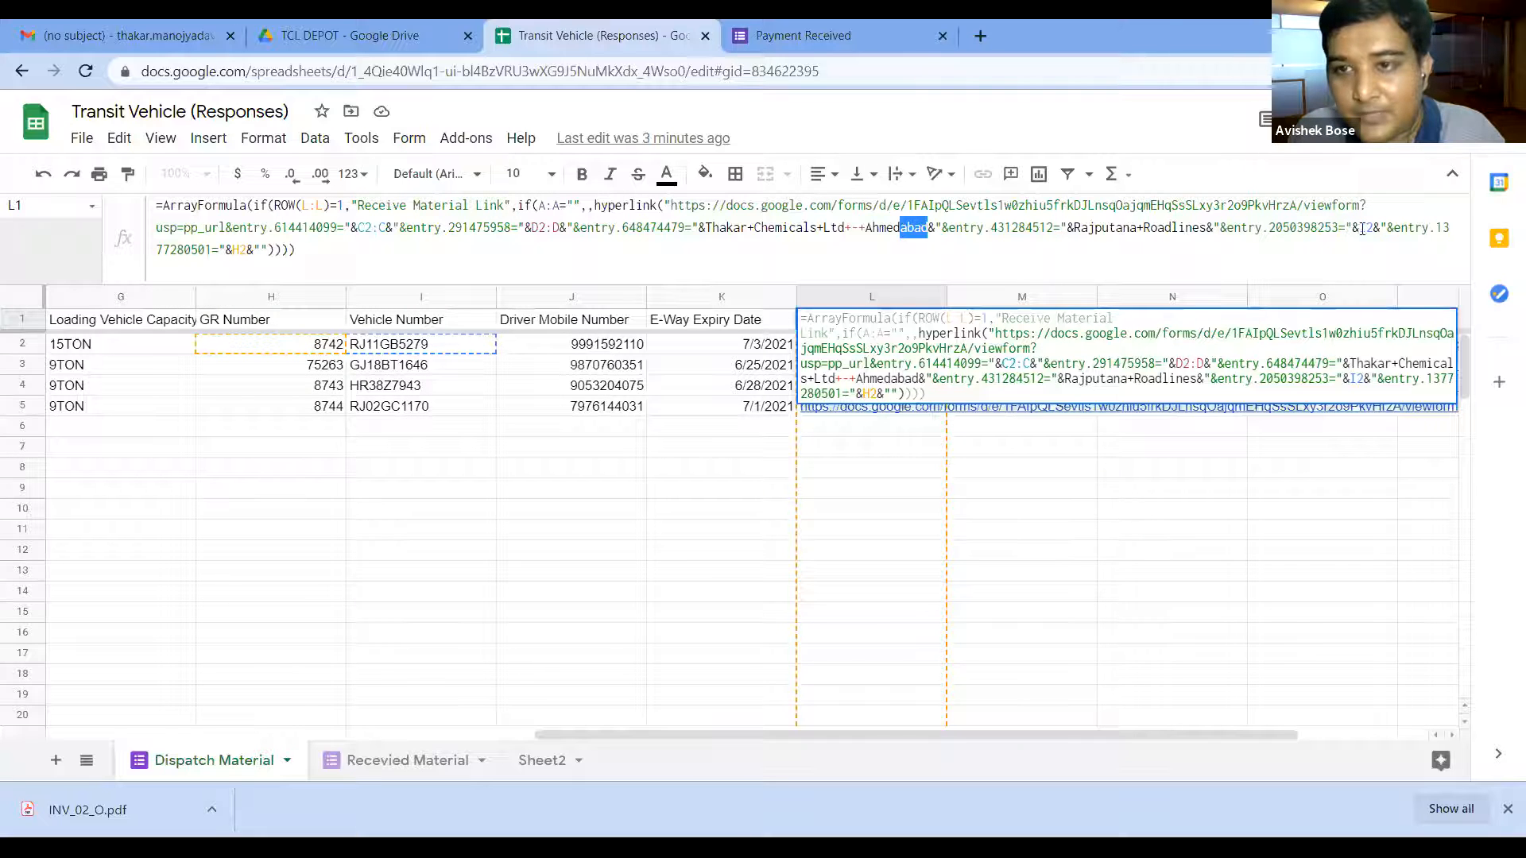
{"action": "left_click", "coordinate": [1377, 228]}
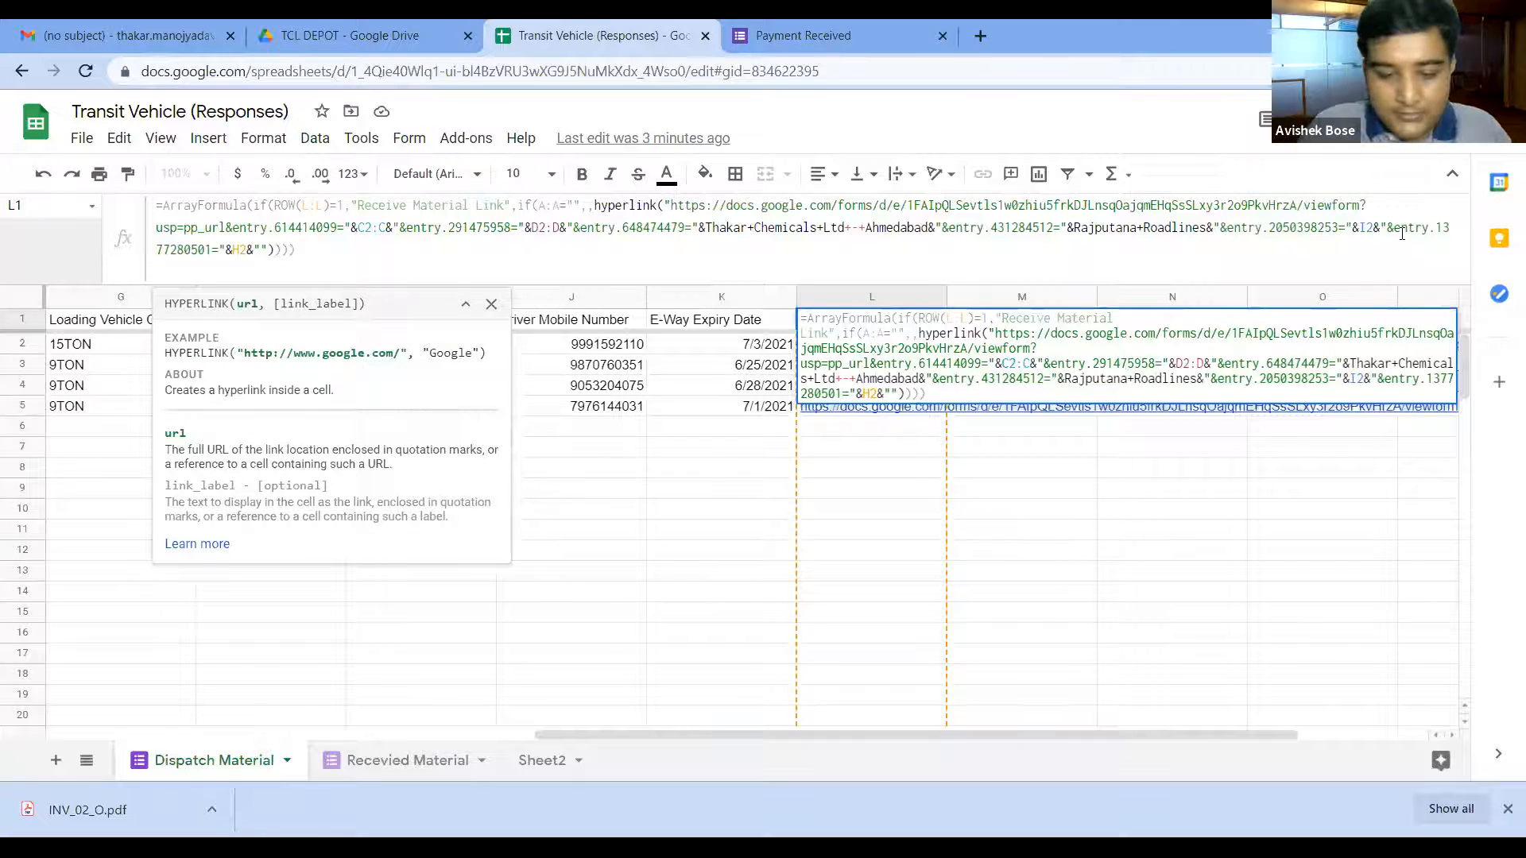
{"action": "type", "text": ":I"}
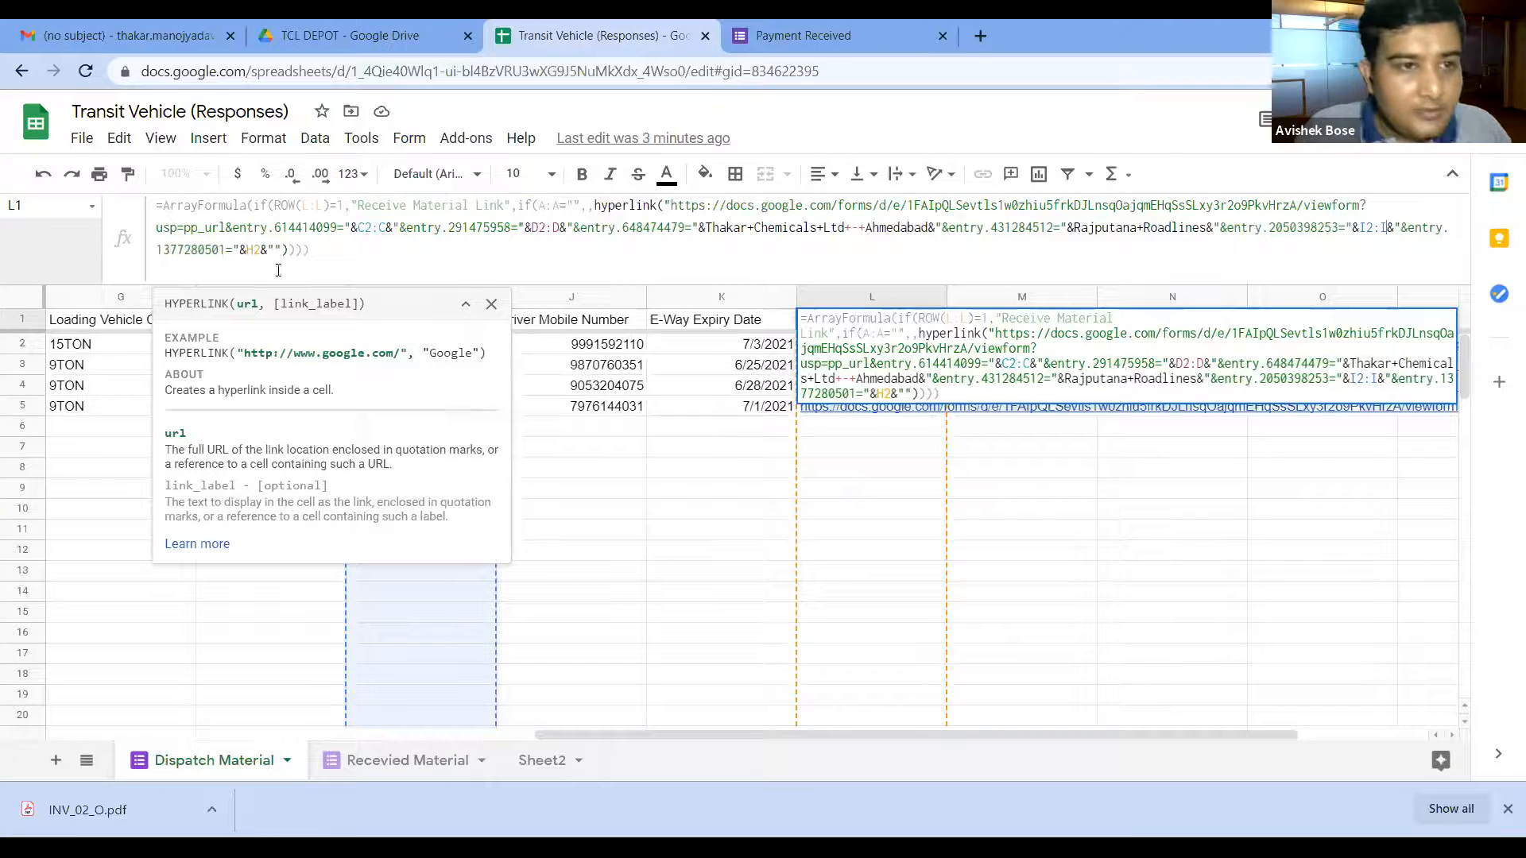
{"action": "left_click", "coordinate": [263, 251]}
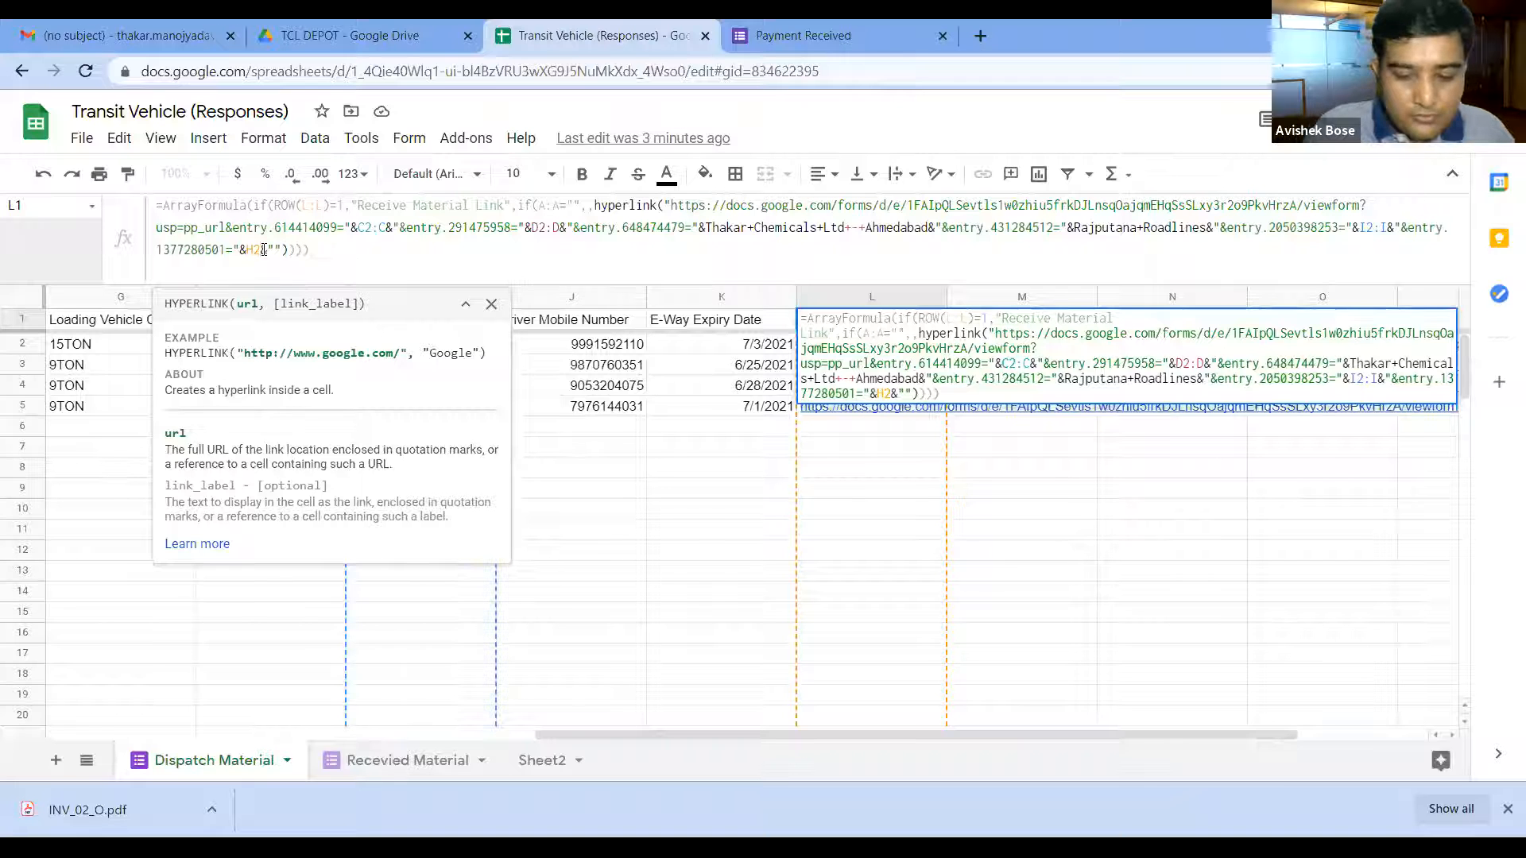
{"action": "type", "text": ":H"}
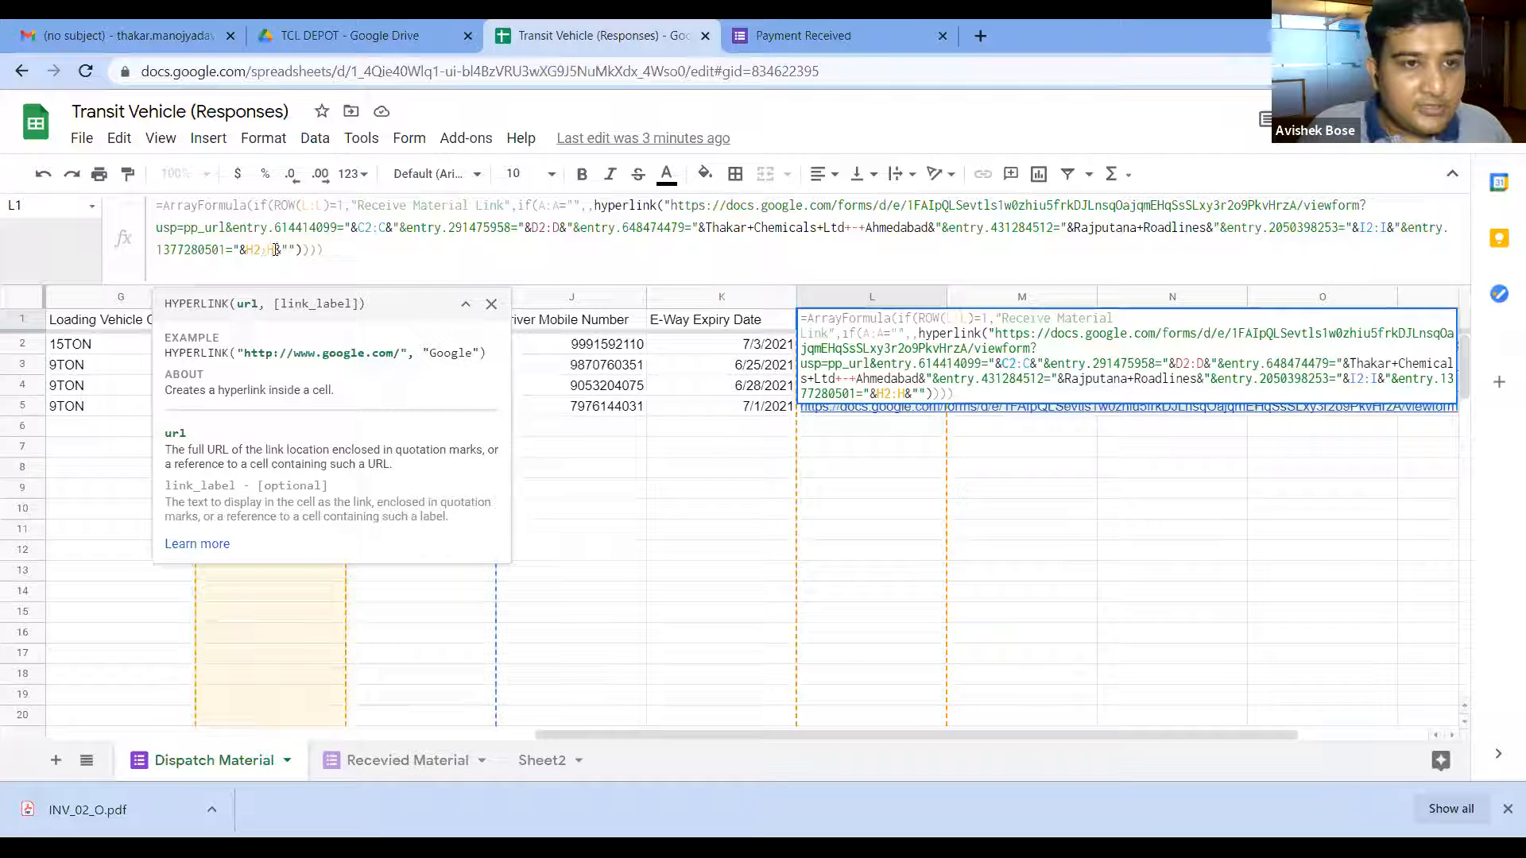
{"action": "left_click", "coordinate": [356, 250]}
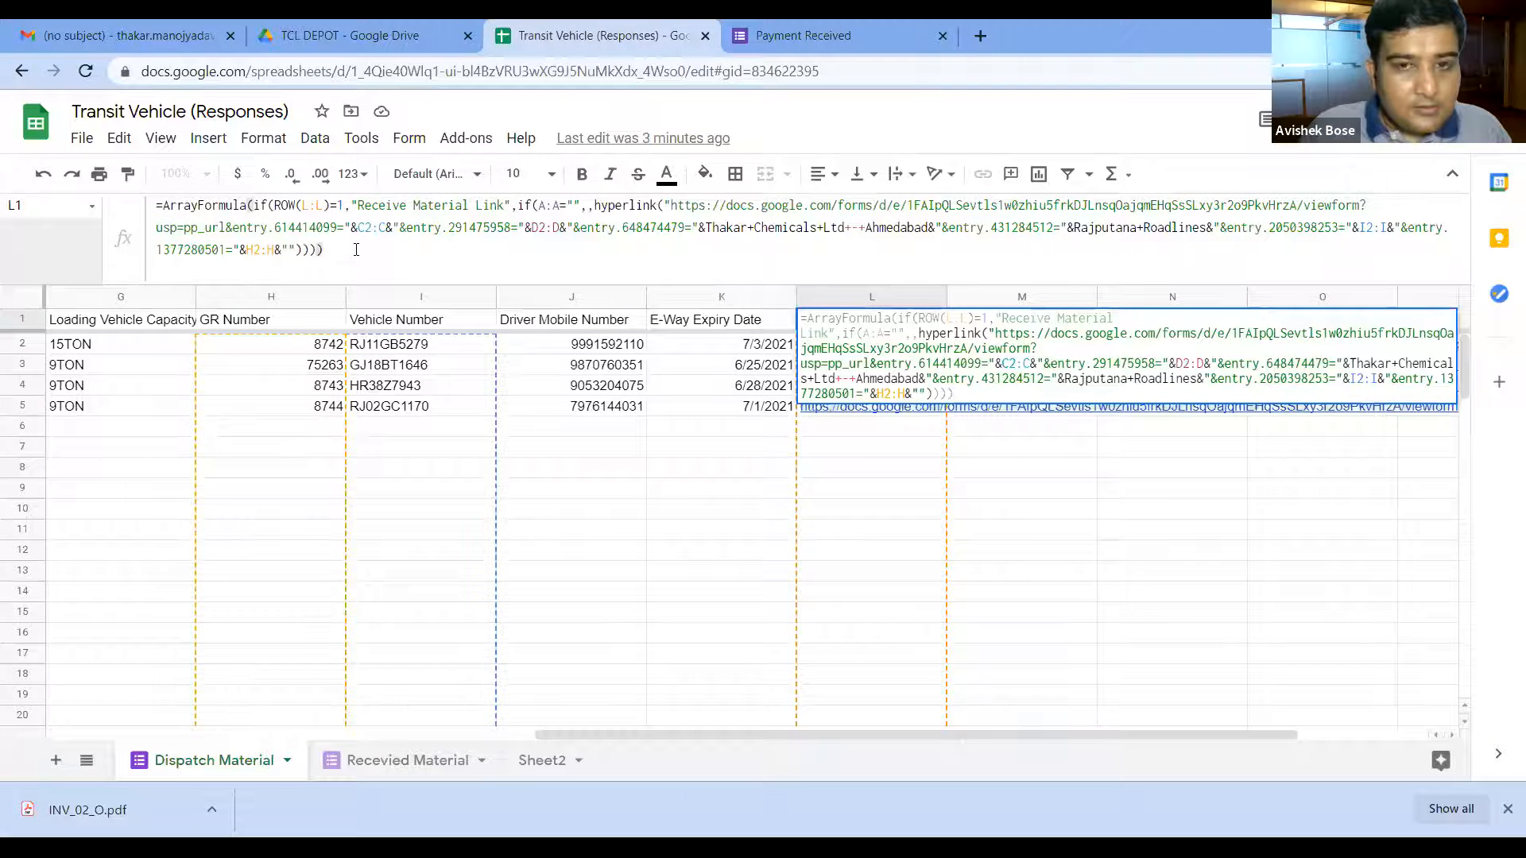
{"action": "key", "text": "Return"}
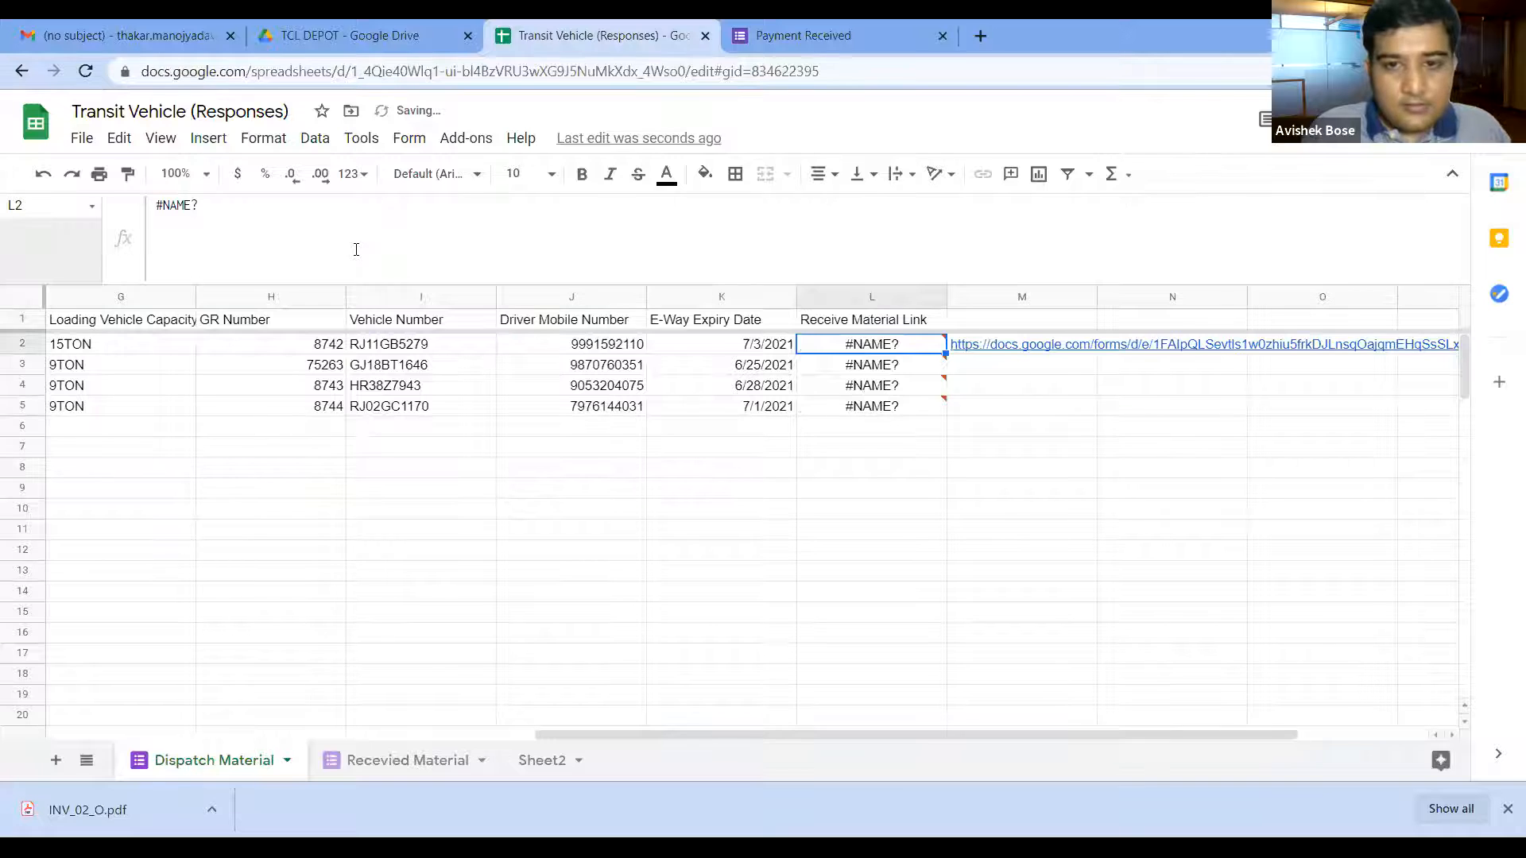
Step: Re-commit the L1 link formula and check the resulting column L values
{"action": "left_click", "coordinate": [869, 321]}
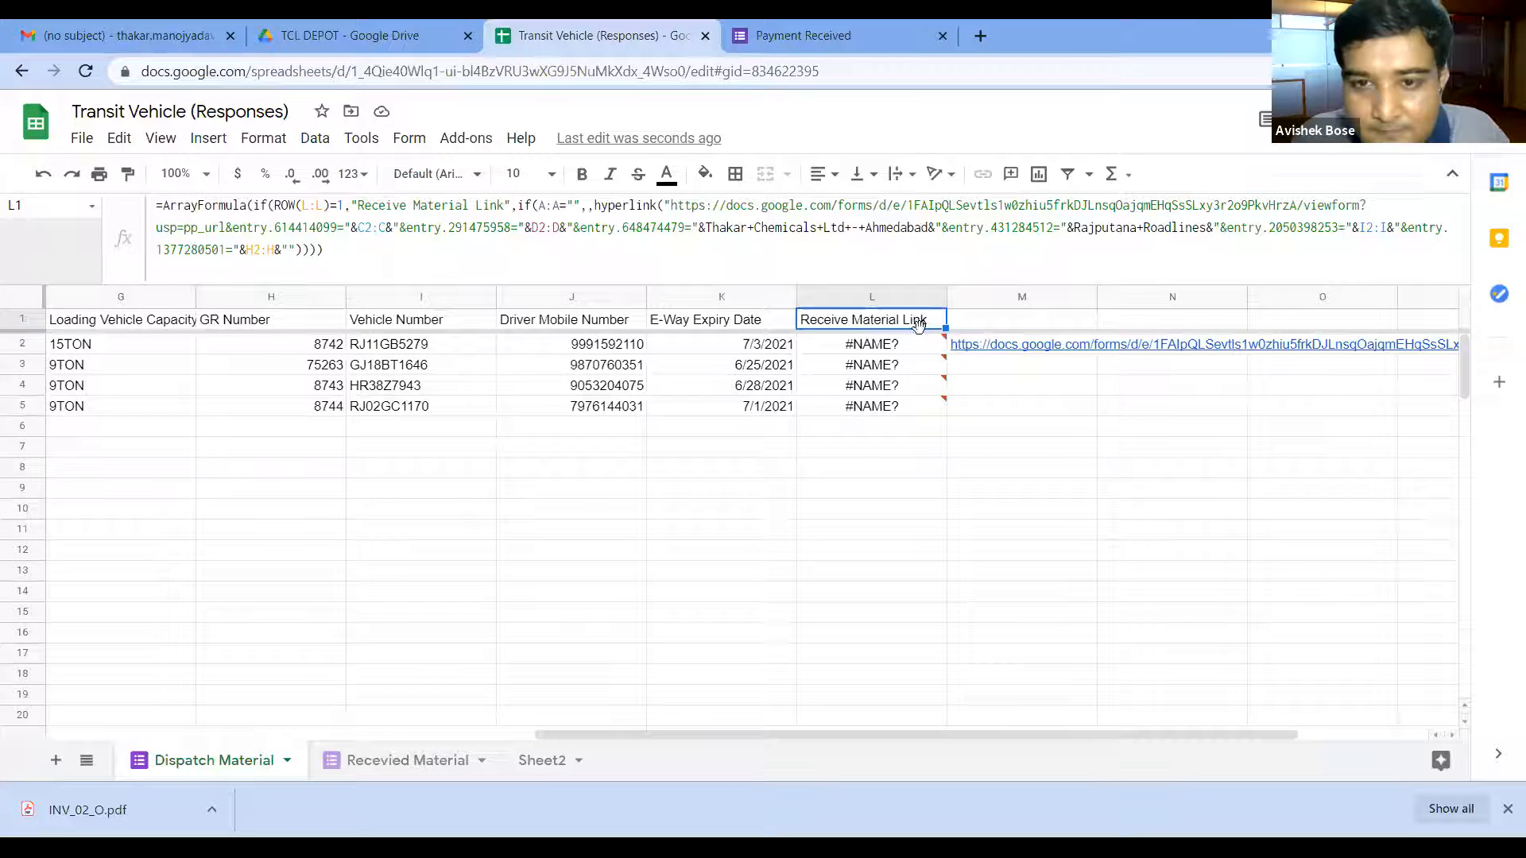
{"action": "left_click", "coordinate": [704, 229]}
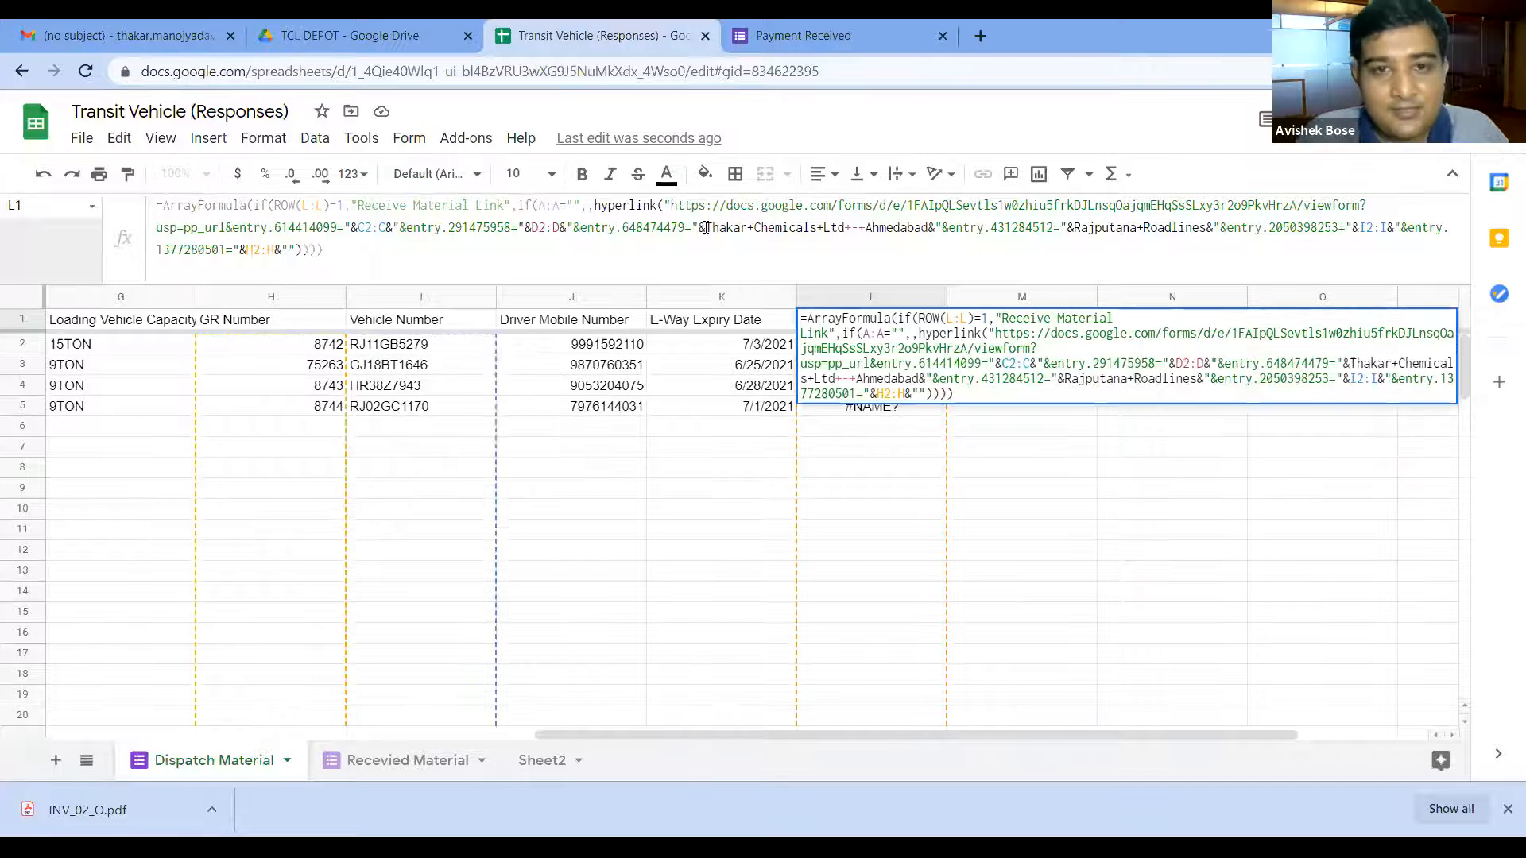
{"action": "key", "text": "Return"}
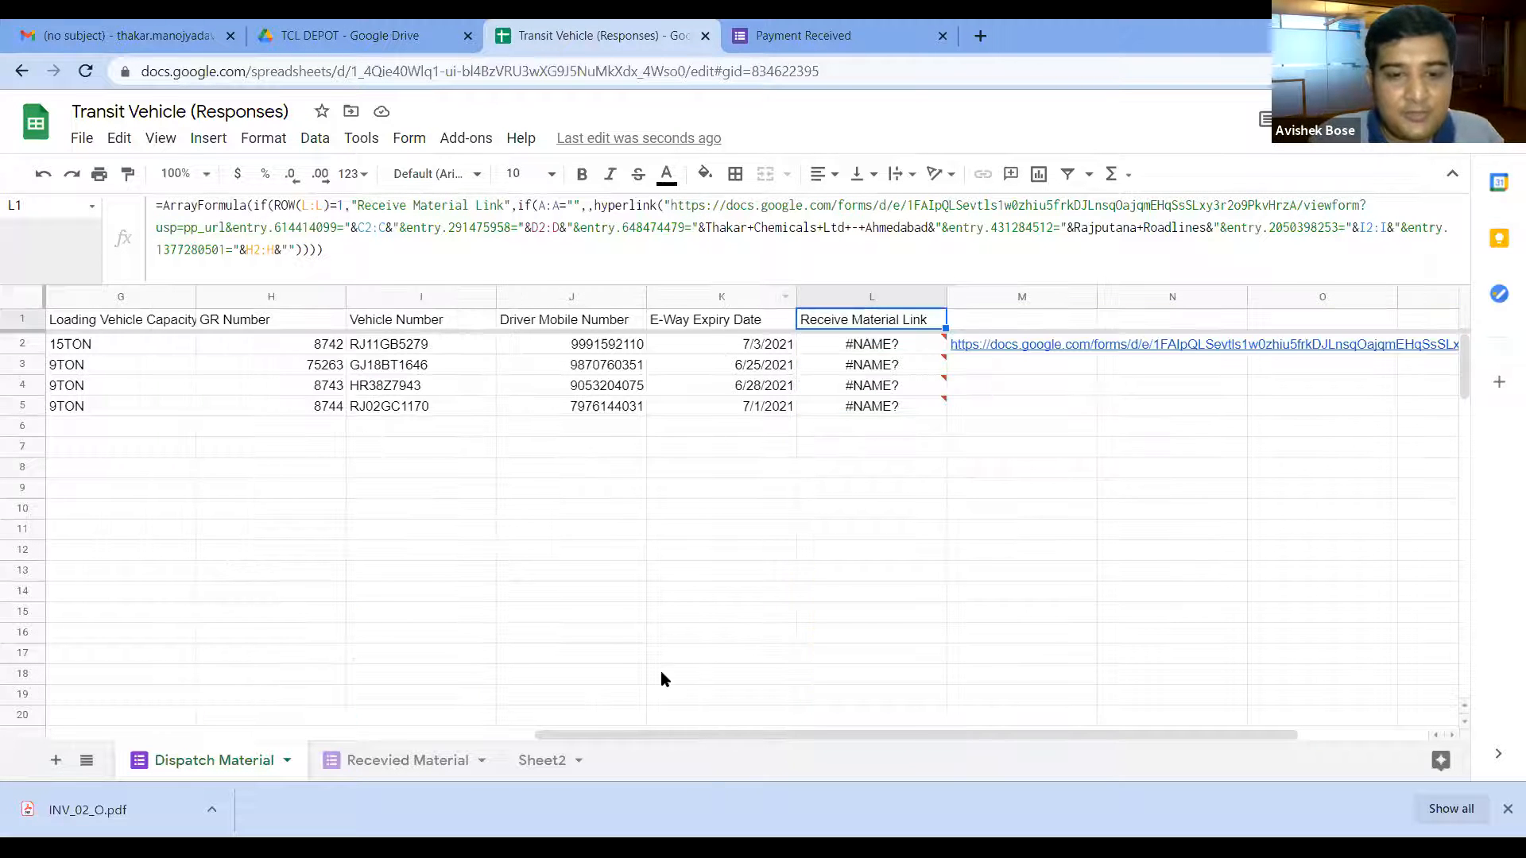
{"action": "left_click_drag", "start_coordinate": [638, 732], "coordinate": [383, 729]}
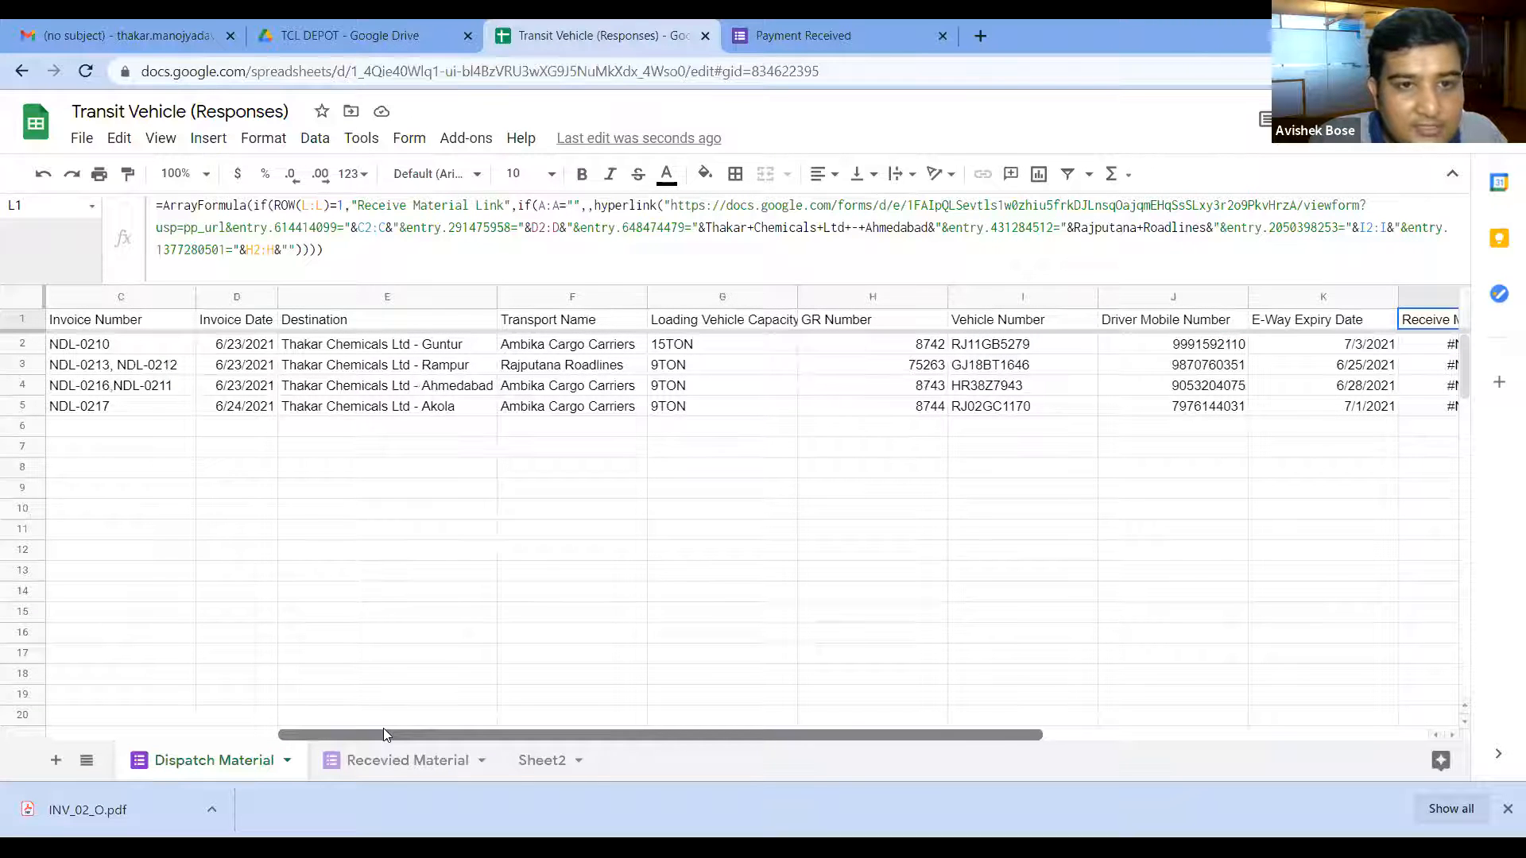
{"action": "left_click_drag", "start_coordinate": [383, 728], "coordinate": [487, 726]}
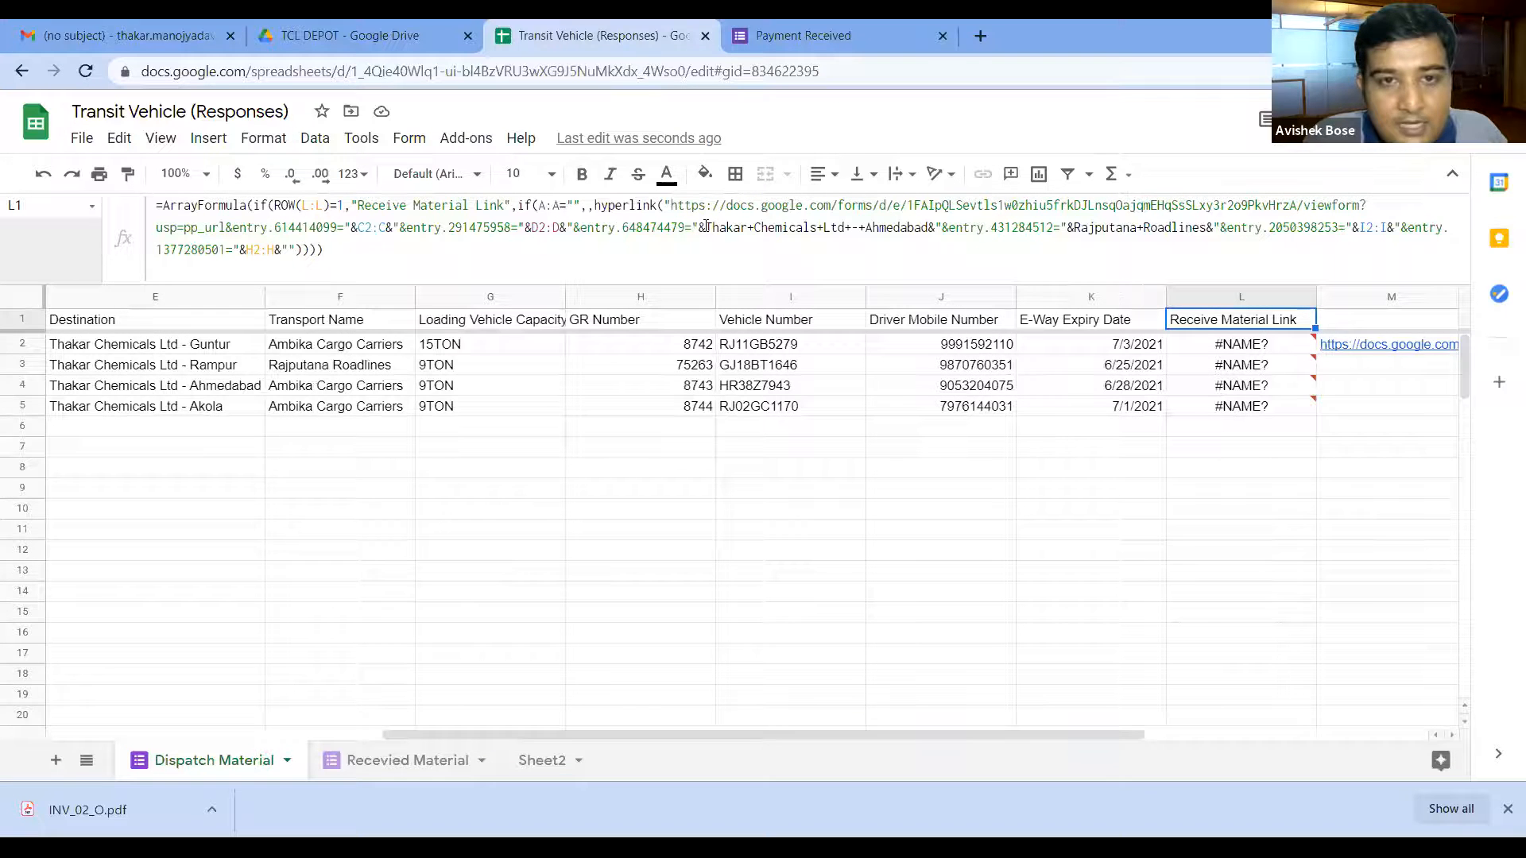
Step: Replace the fixed Ahmedabad and Rajputana Roadlines text with E2:E and F2:F, then select the L3 link
{"action": "left_click_drag", "start_coordinate": [706, 227], "coordinate": [929, 227]}
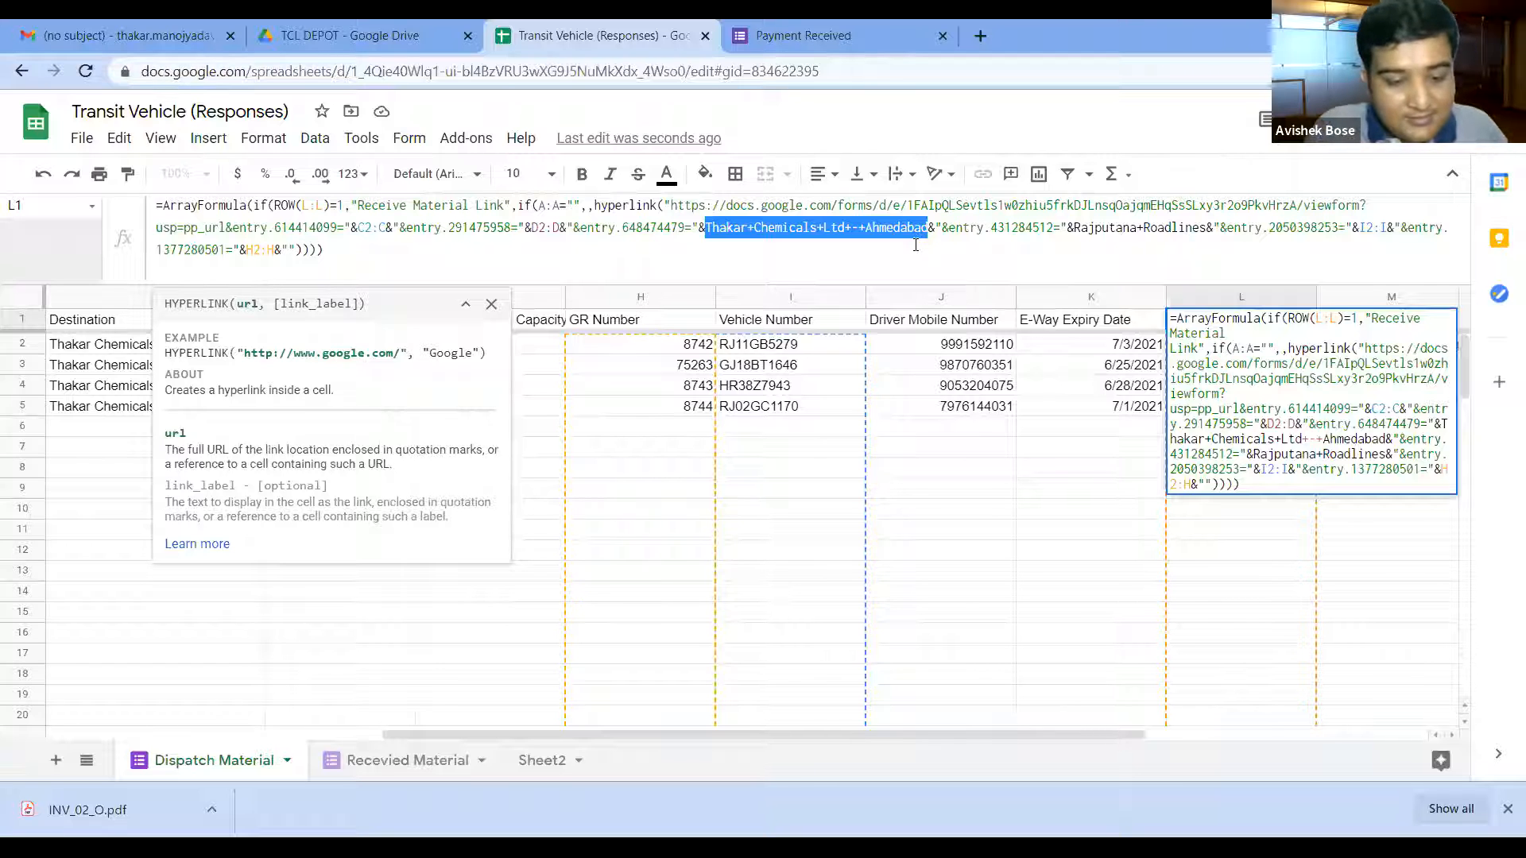
{"action": "type", "text": "E2:E"}
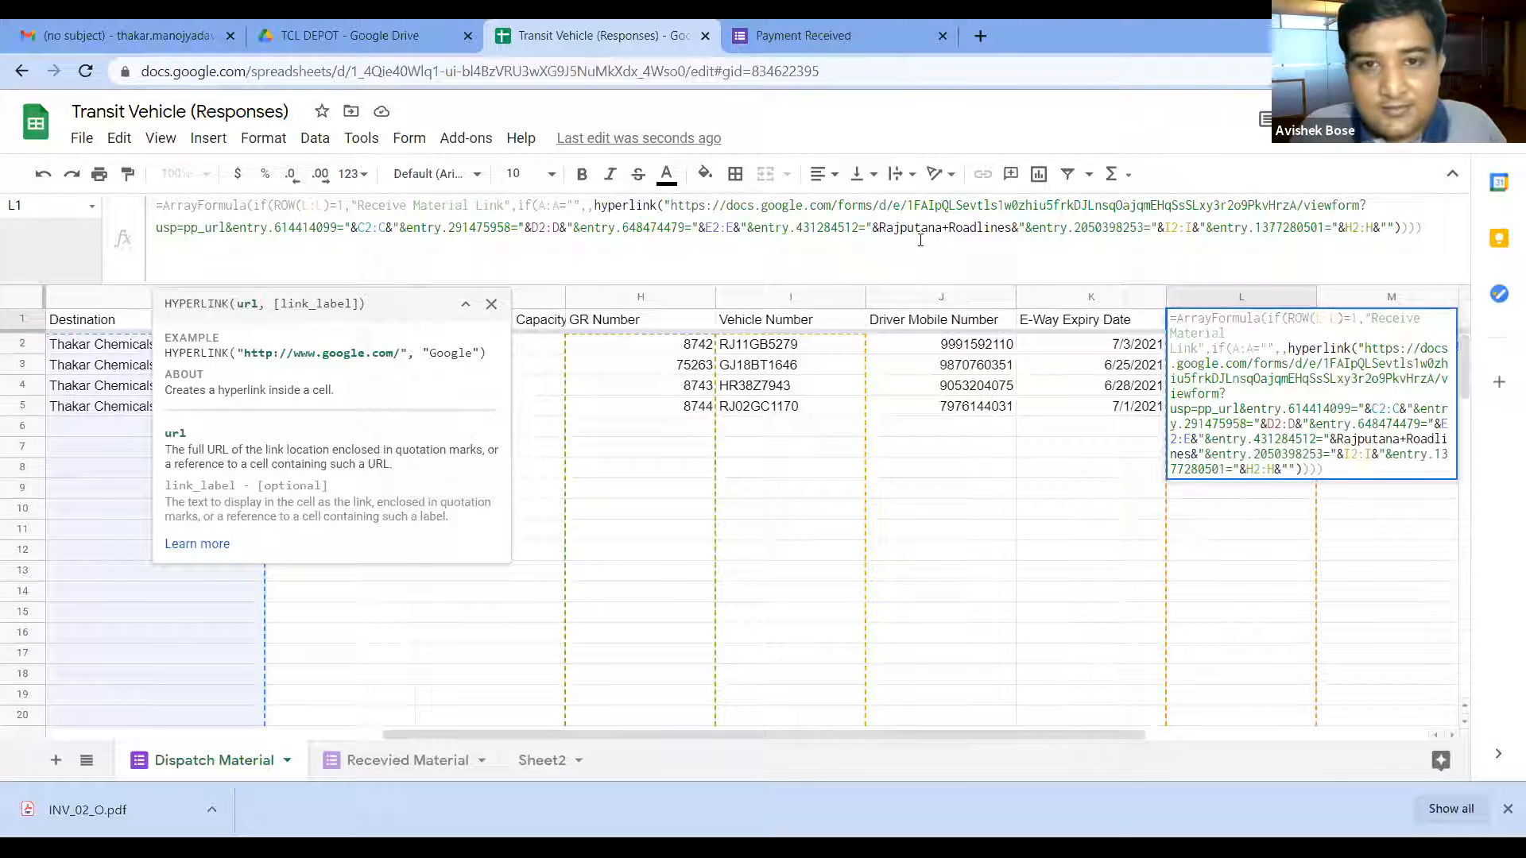
{"action": "left_click_drag", "start_coordinate": [919, 227], "coordinate": [1011, 227]}
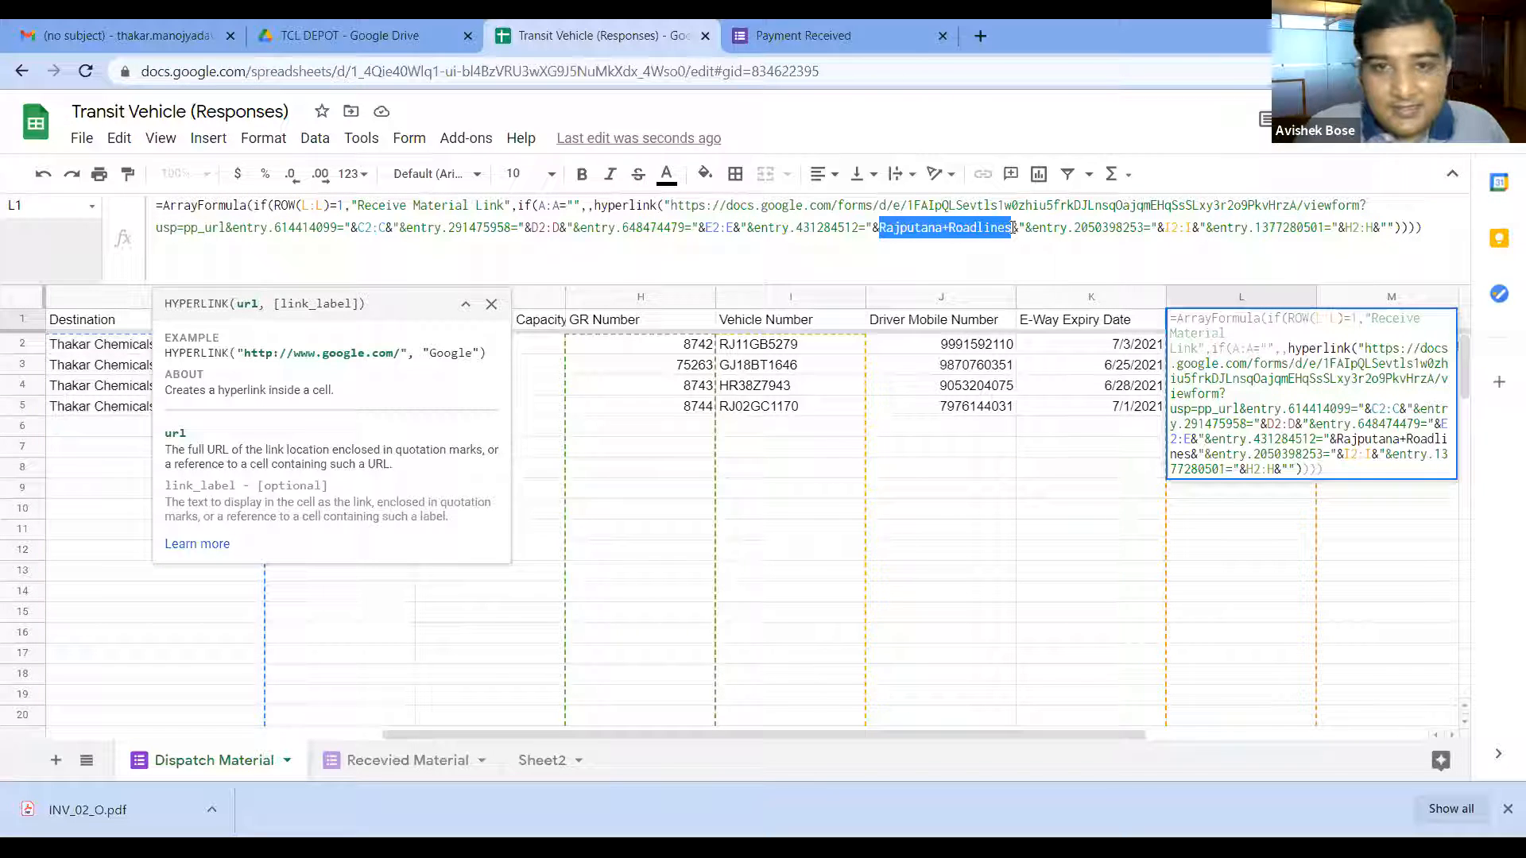
{"action": "type", "text": "F2:"}
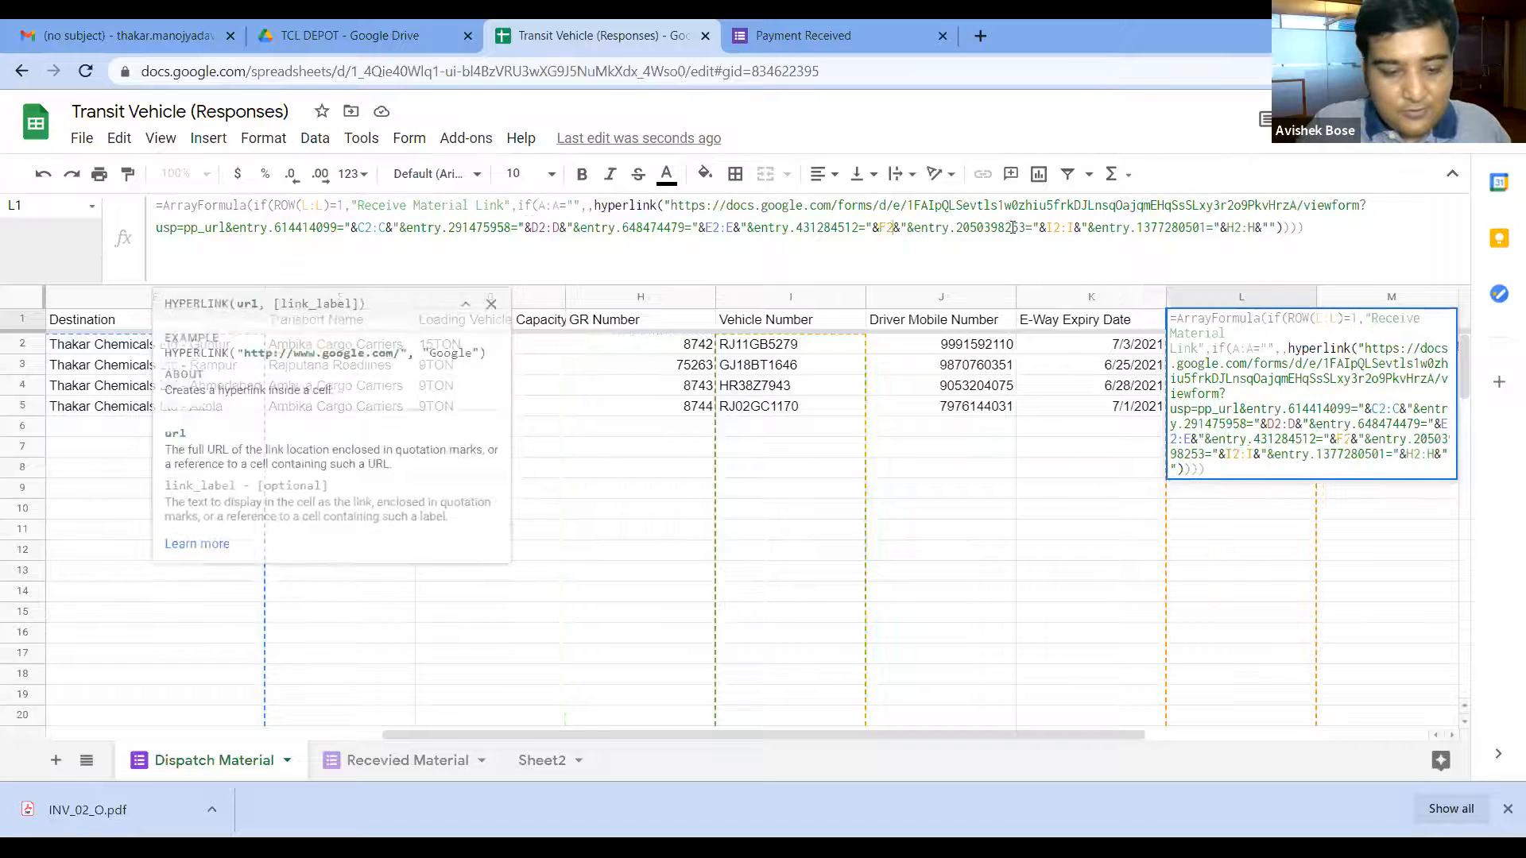
{"action": "type", "text": "F"}
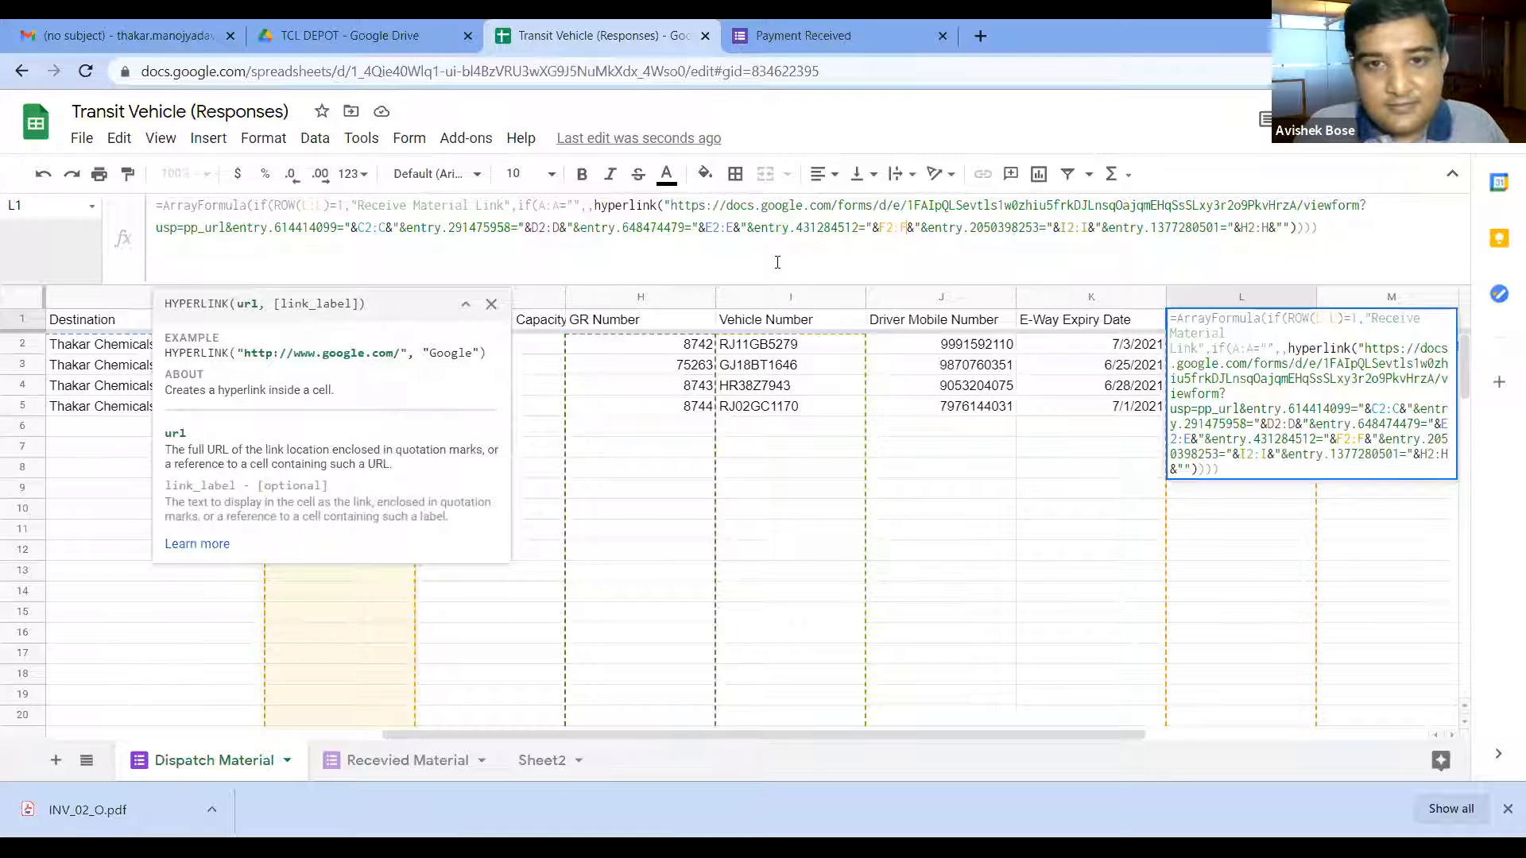
{"action": "left_click", "coordinate": [1343, 227]}
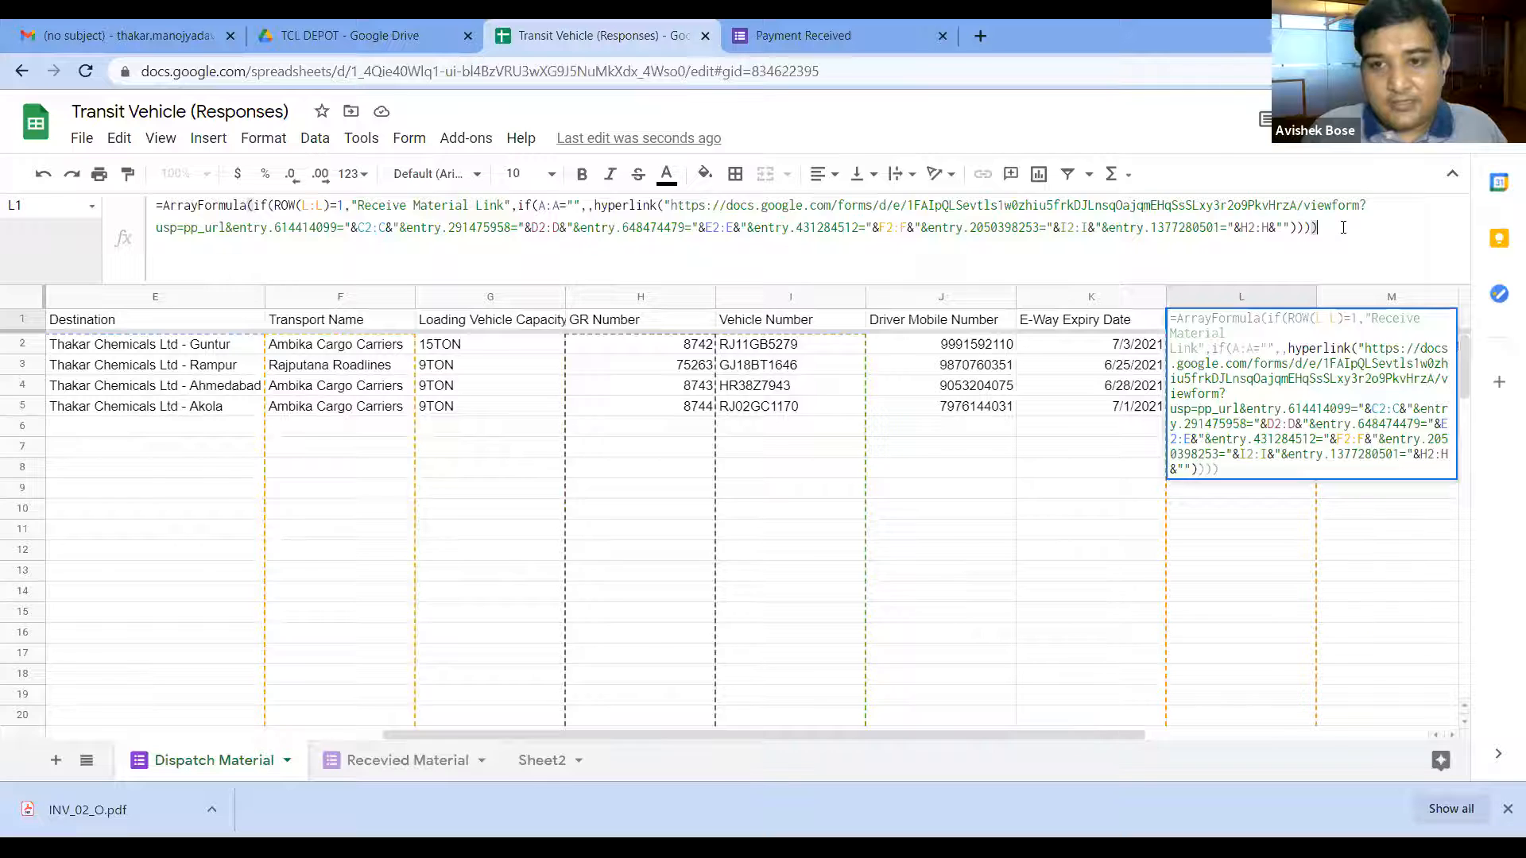
{"action": "key", "text": "Return"}
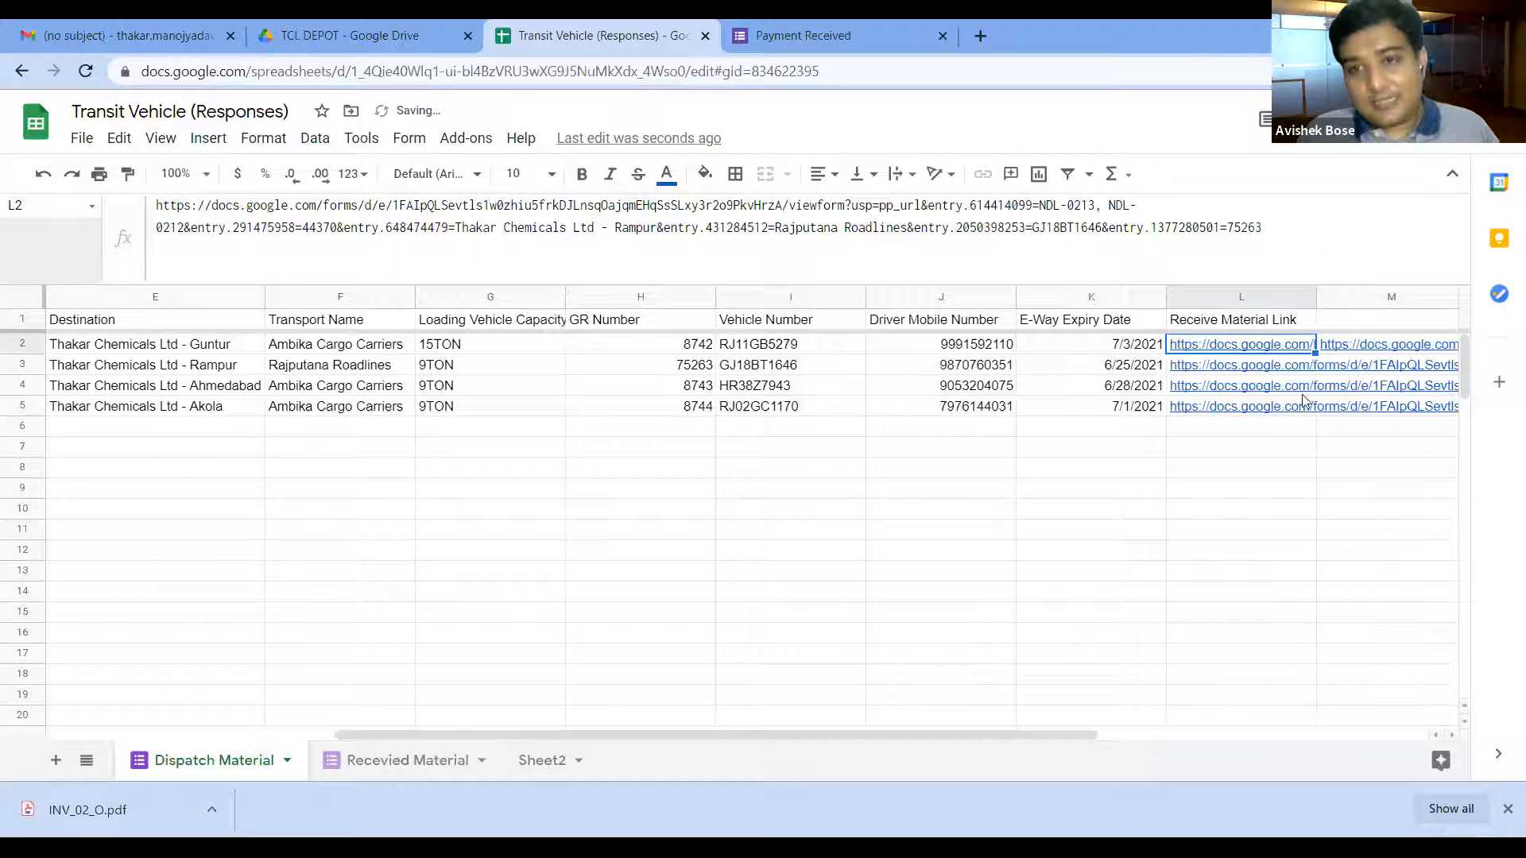
{"action": "left_click", "coordinate": [1217, 369]}
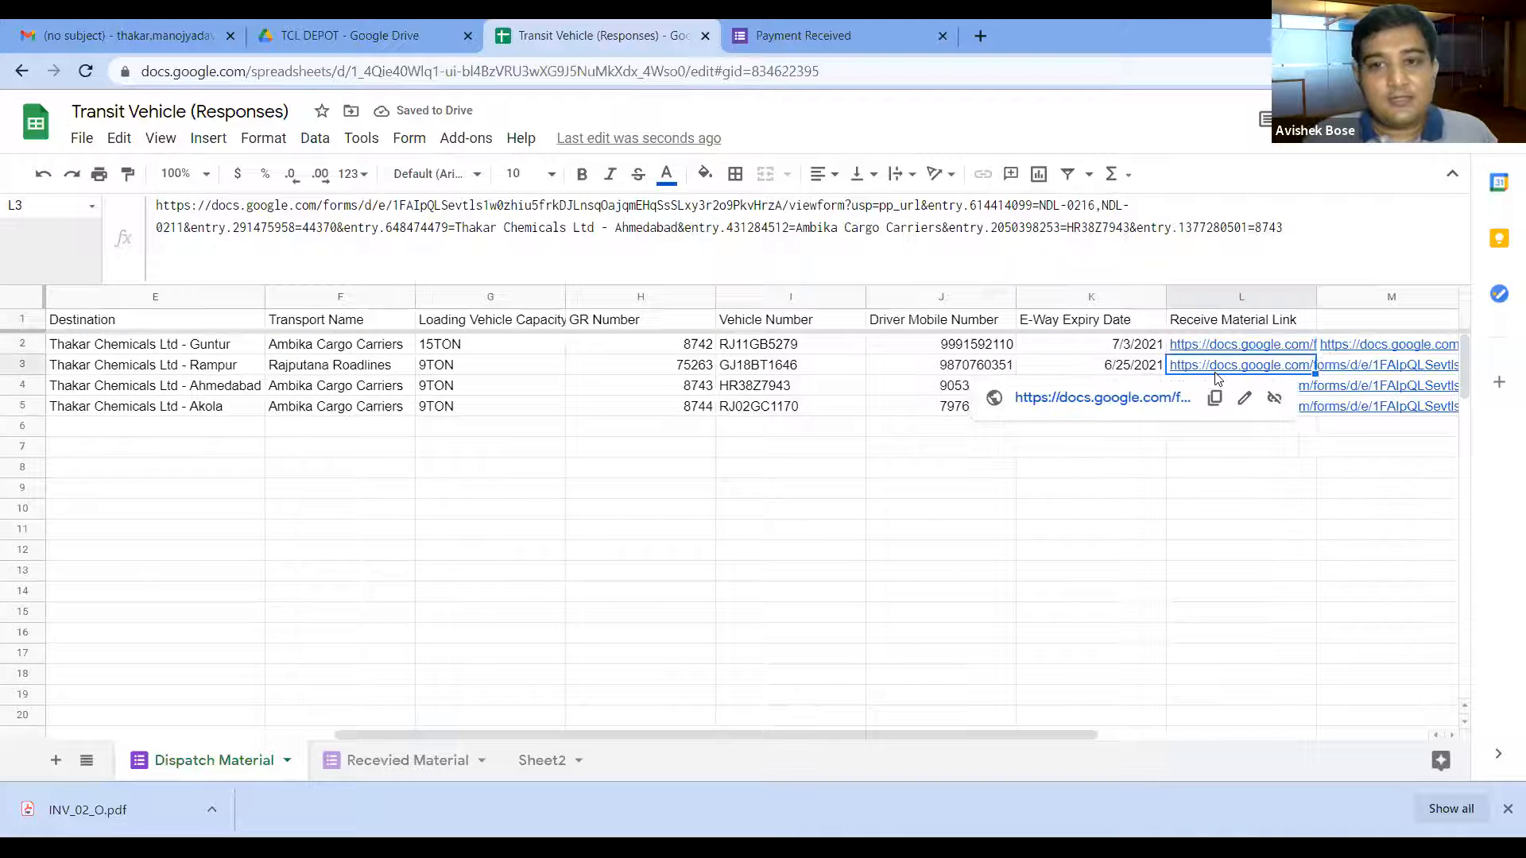
Step: Open row 3's pre-filled form and review its answers, including Invoice Date 44370 and GR 8743
{"action": "left_click", "coordinate": [1126, 400]}
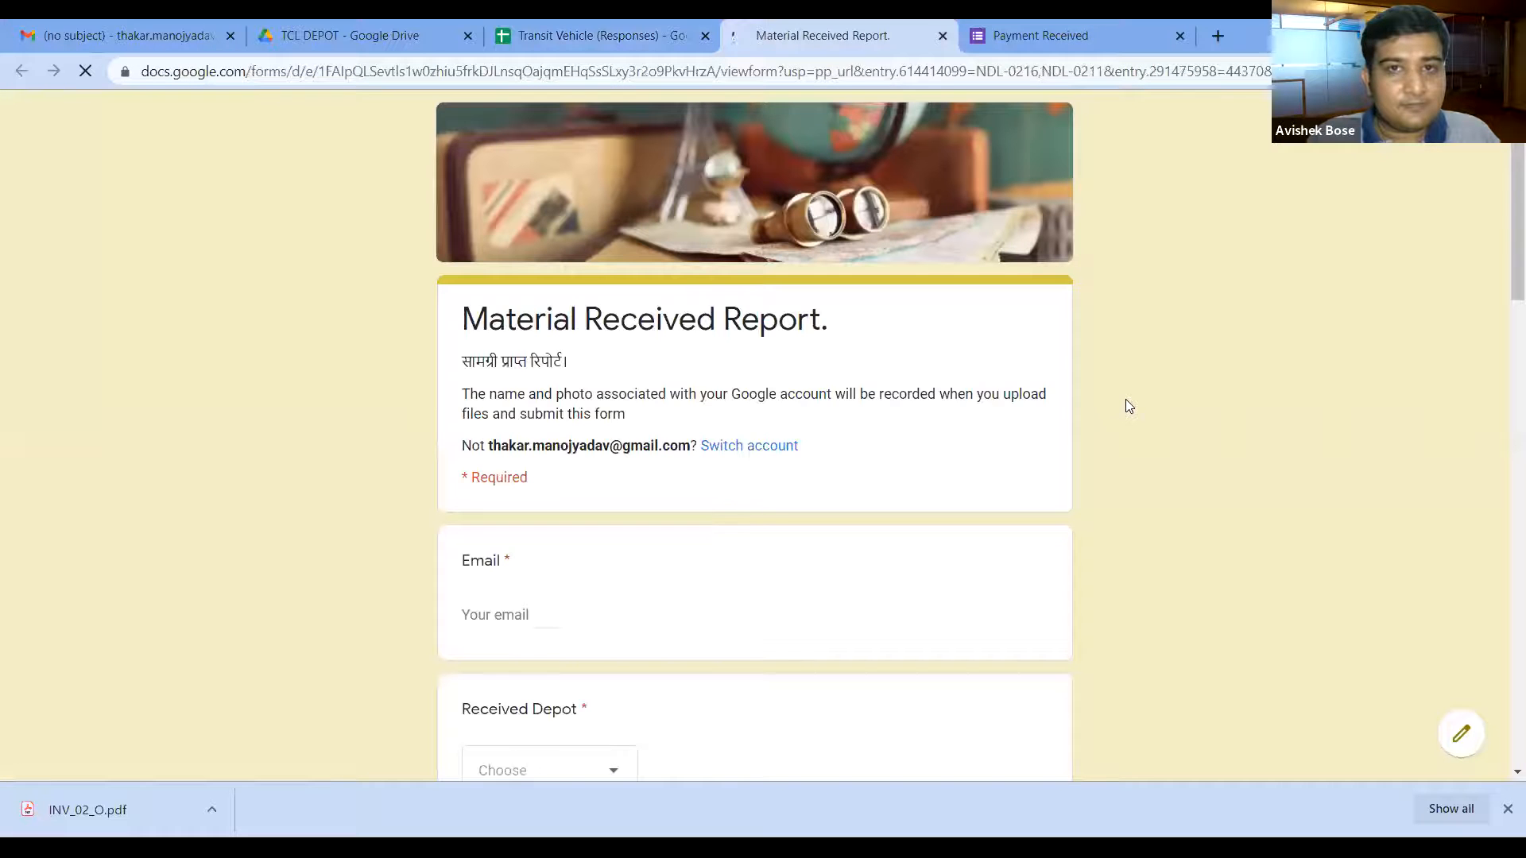
{"action": "scroll", "coordinate": [862, 491], "scroll_direction": "down", "scroll_amount": 5}
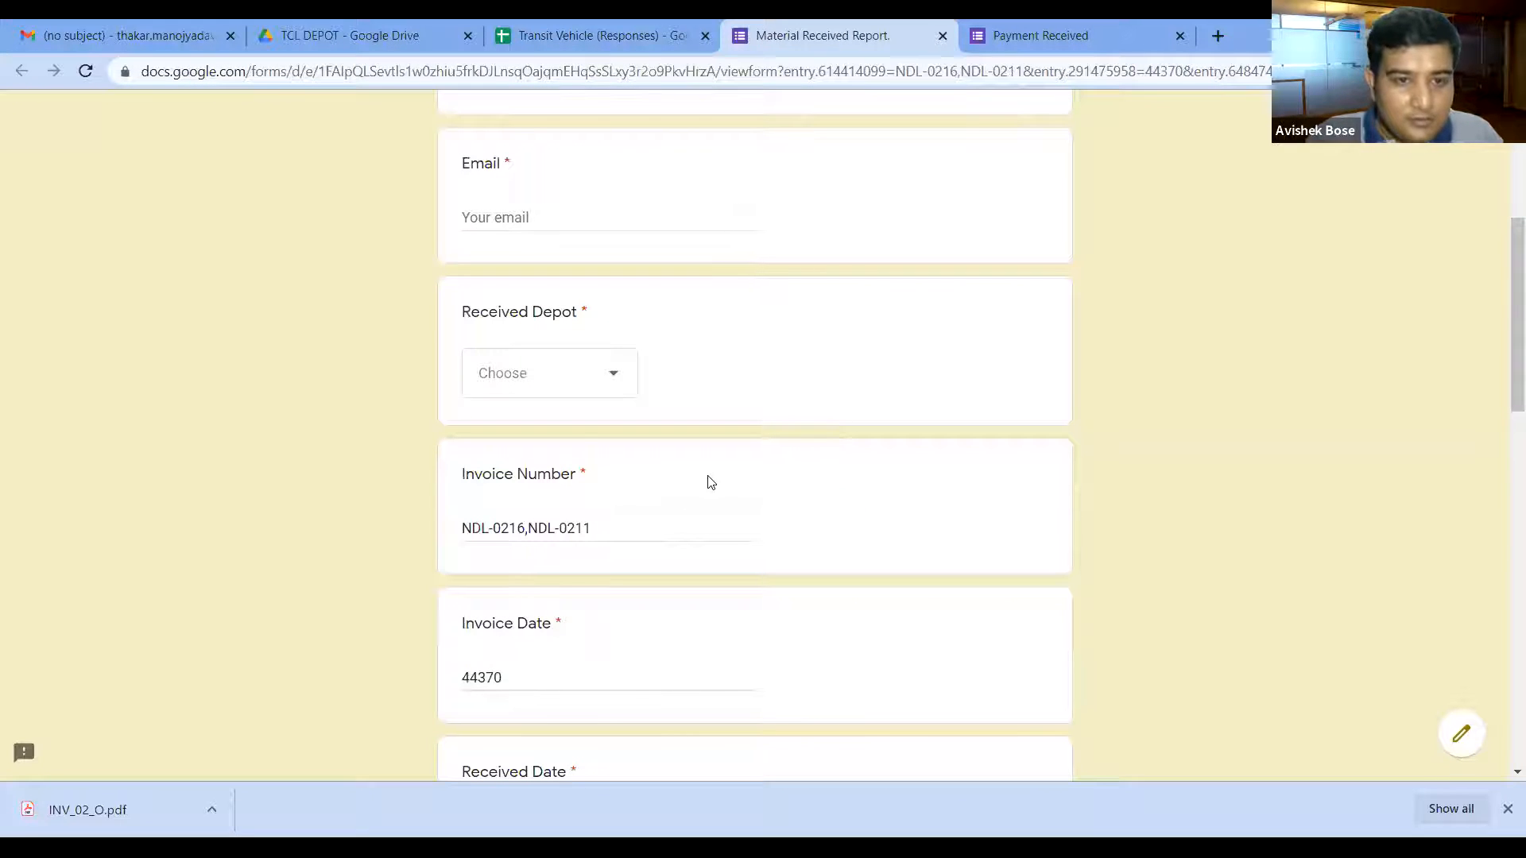
{"action": "scroll", "coordinate": [736, 469], "scroll_direction": "down", "scroll_amount": 1}
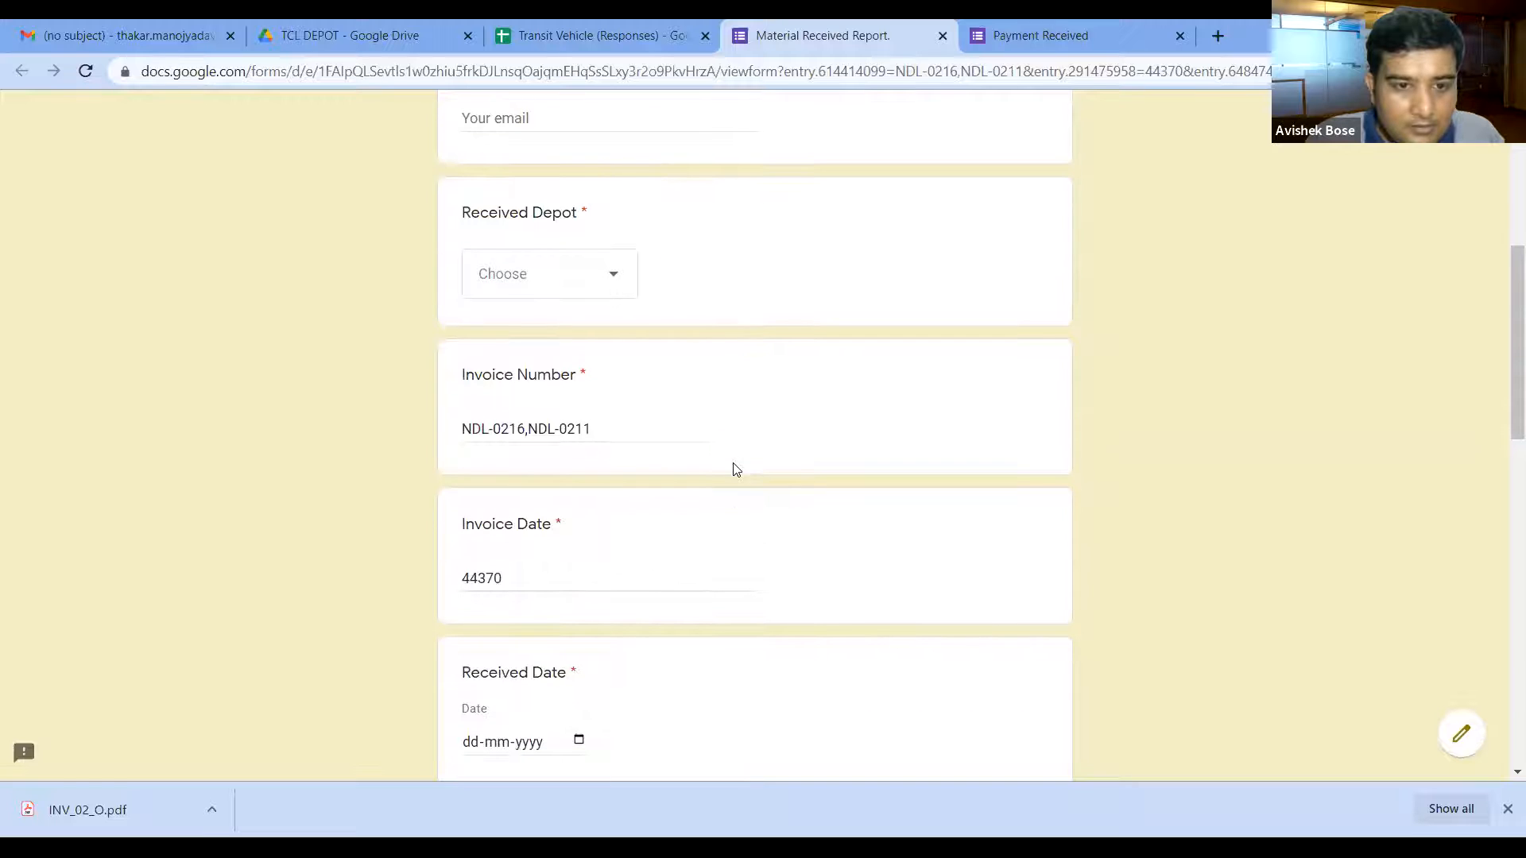
{"action": "left_click", "coordinate": [518, 573]}
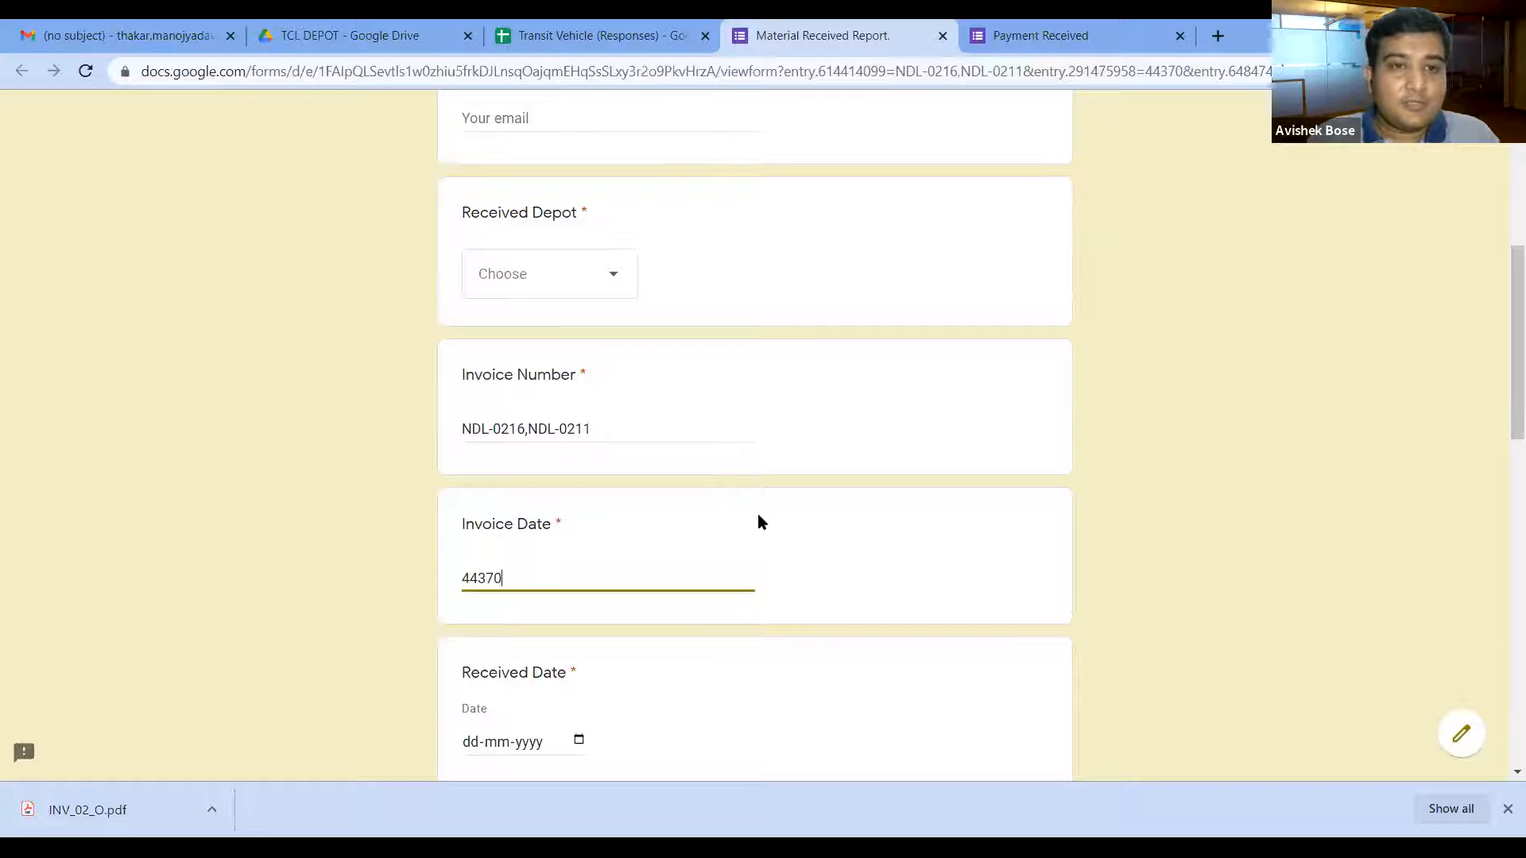
{"action": "scroll", "coordinate": [759, 522], "scroll_direction": "down", "scroll_amount": 3}
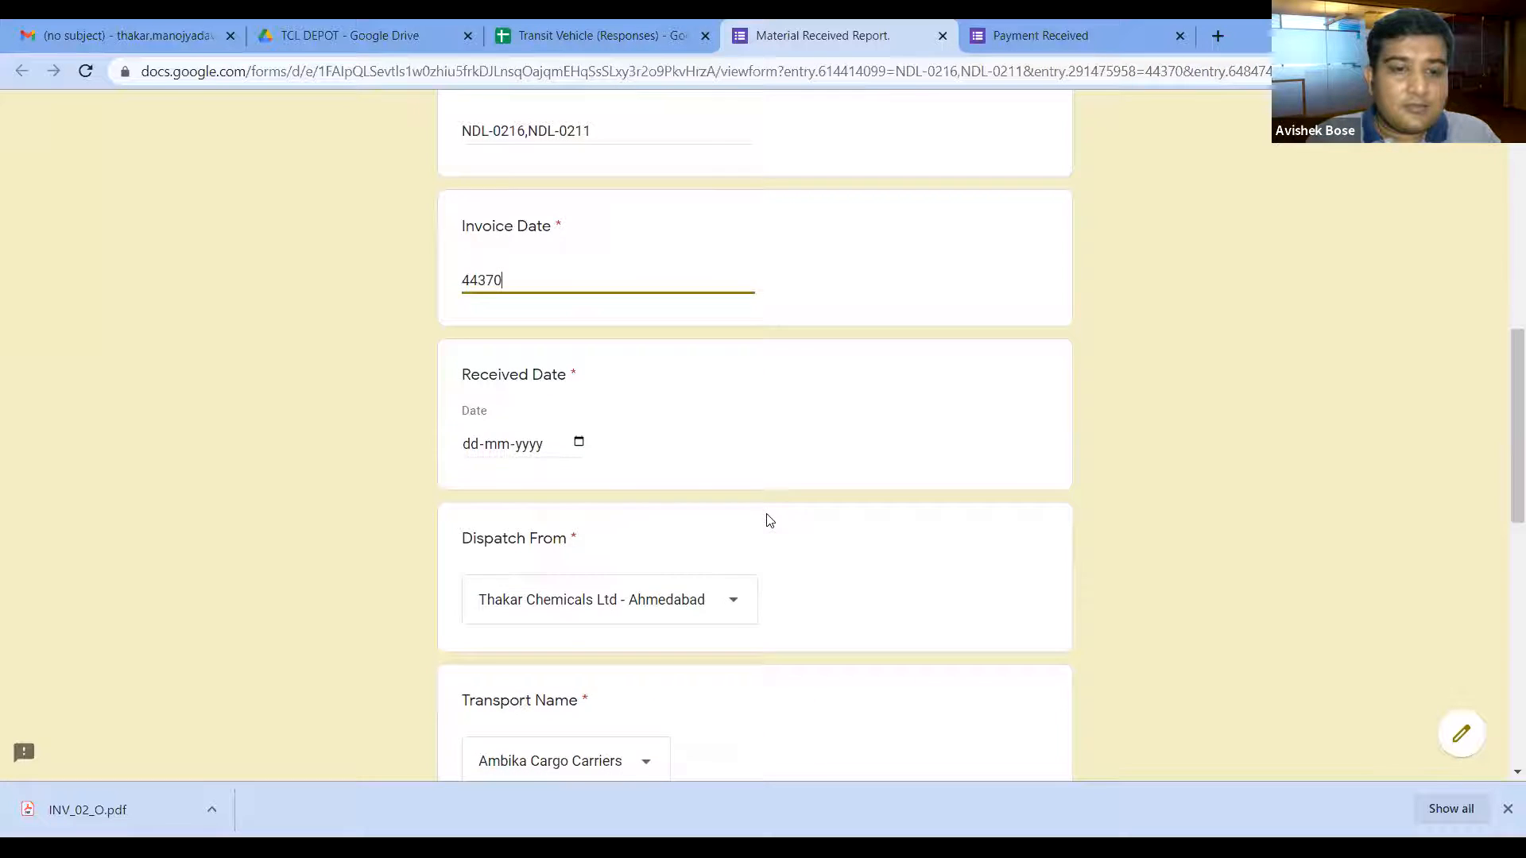
{"action": "scroll", "coordinate": [739, 528], "scroll_direction": "down", "scroll_amount": 1}
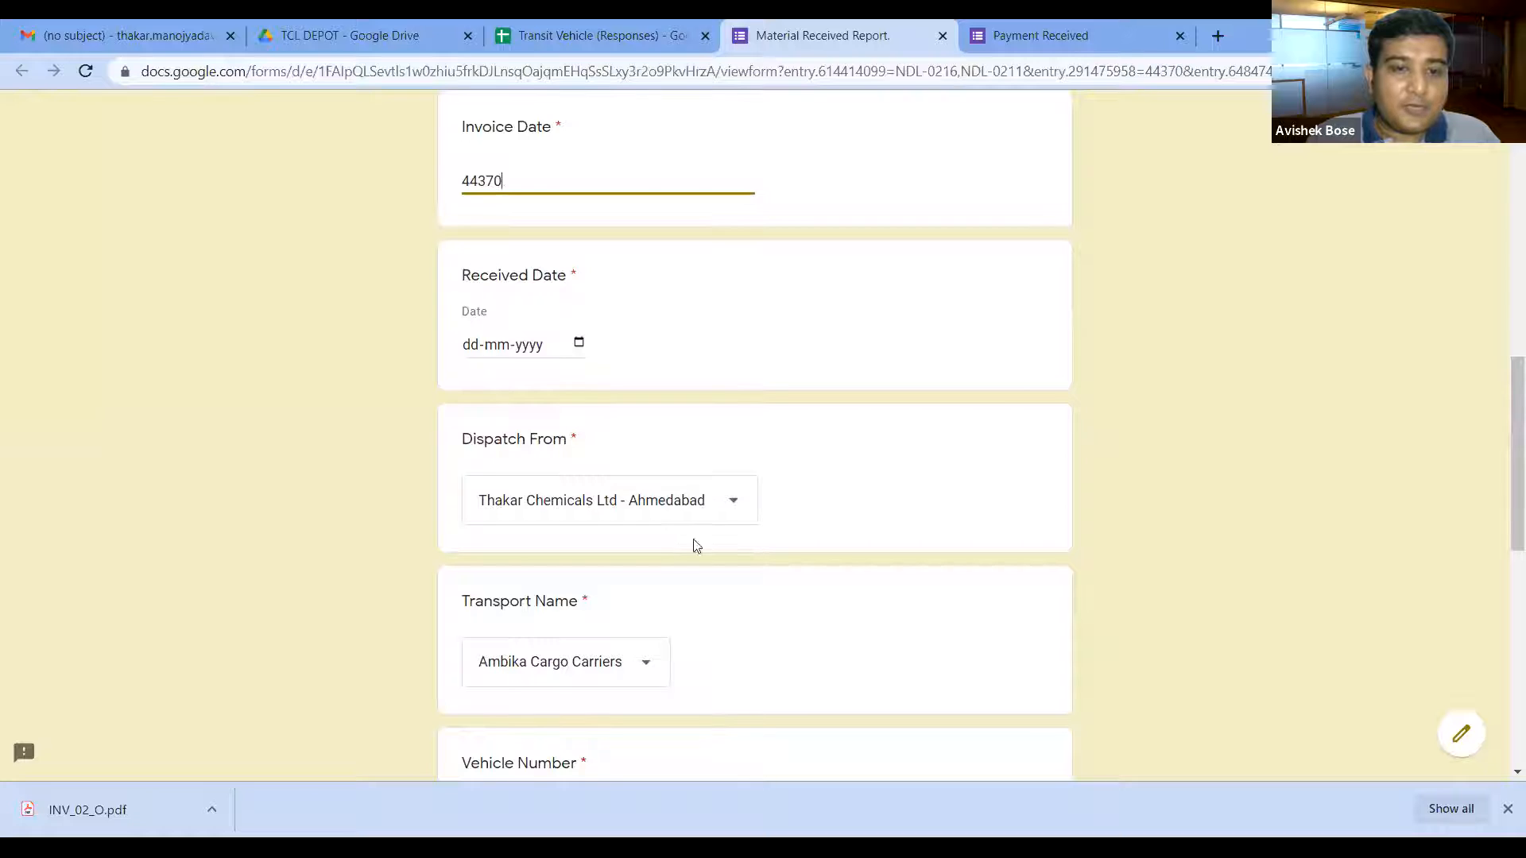
{"action": "scroll", "coordinate": [672, 585], "scroll_direction": "down", "scroll_amount": 2}
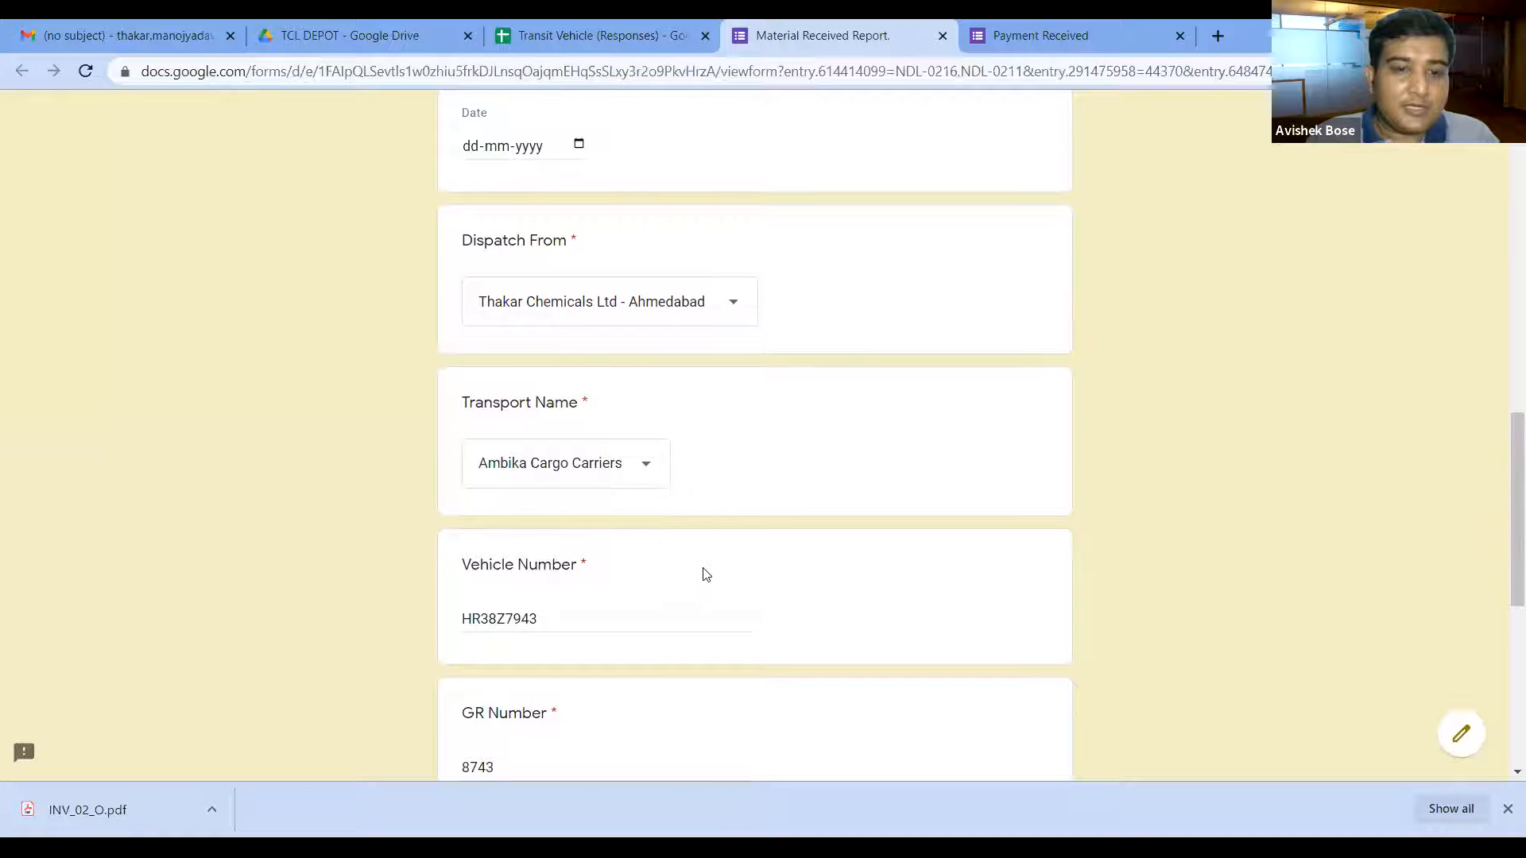
{"action": "scroll", "coordinate": [635, 584], "scroll_direction": "down", "scroll_amount": 1}
{"action": "scroll", "coordinate": [600, 605], "scroll_direction": "down", "scroll_amount": 1}
{"action": "scroll", "coordinate": [626, 592], "scroll_direction": "down", "scroll_amount": 2}
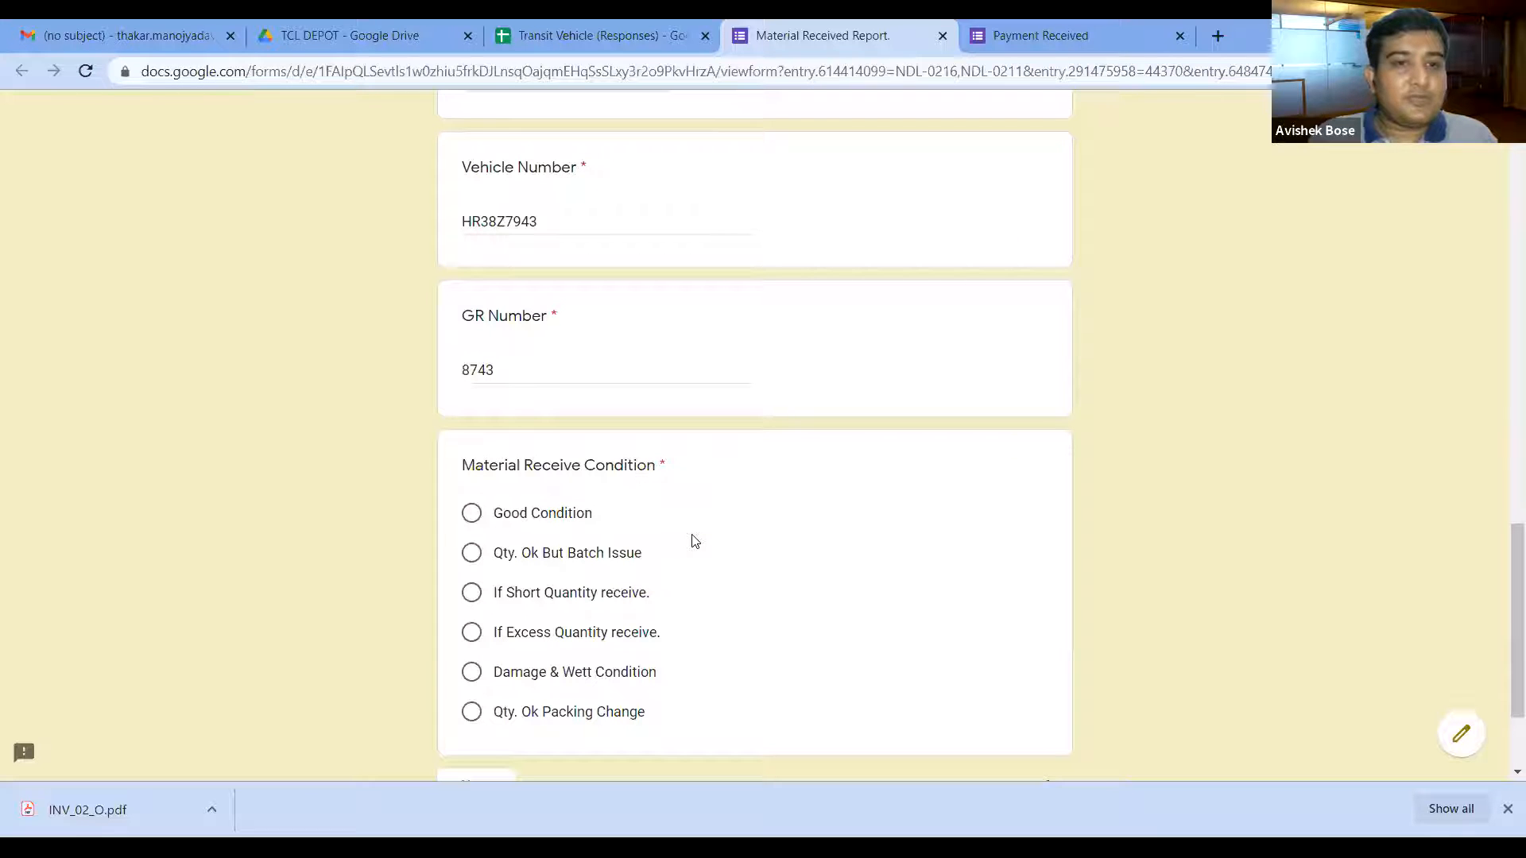
Step: Leave the test form without saving and open the pre-filled form link in L2
{"action": "left_click", "coordinate": [942, 37]}
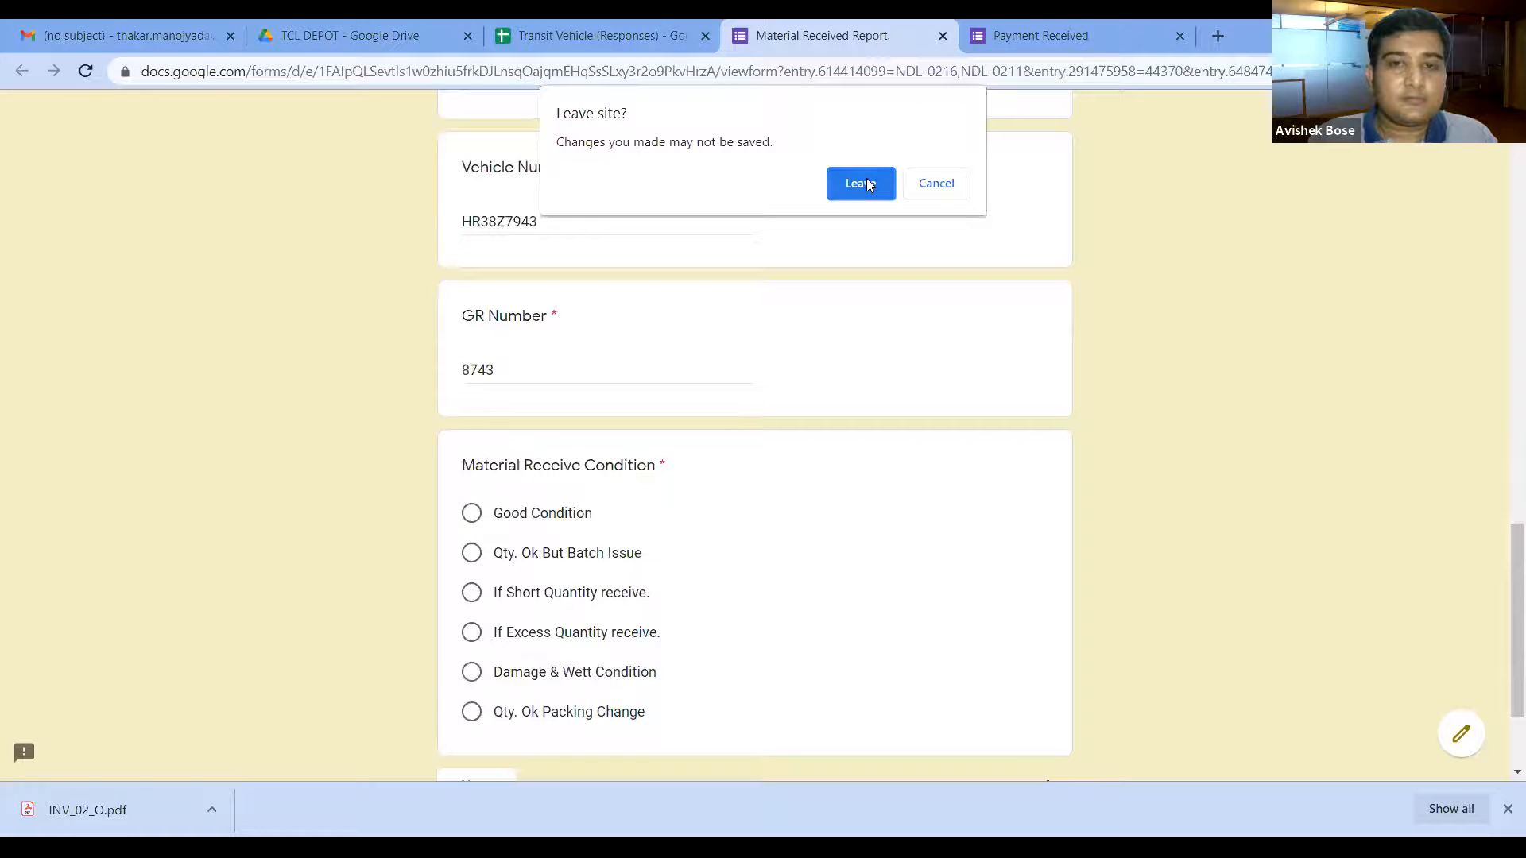
{"action": "left_click", "coordinate": [860, 183]}
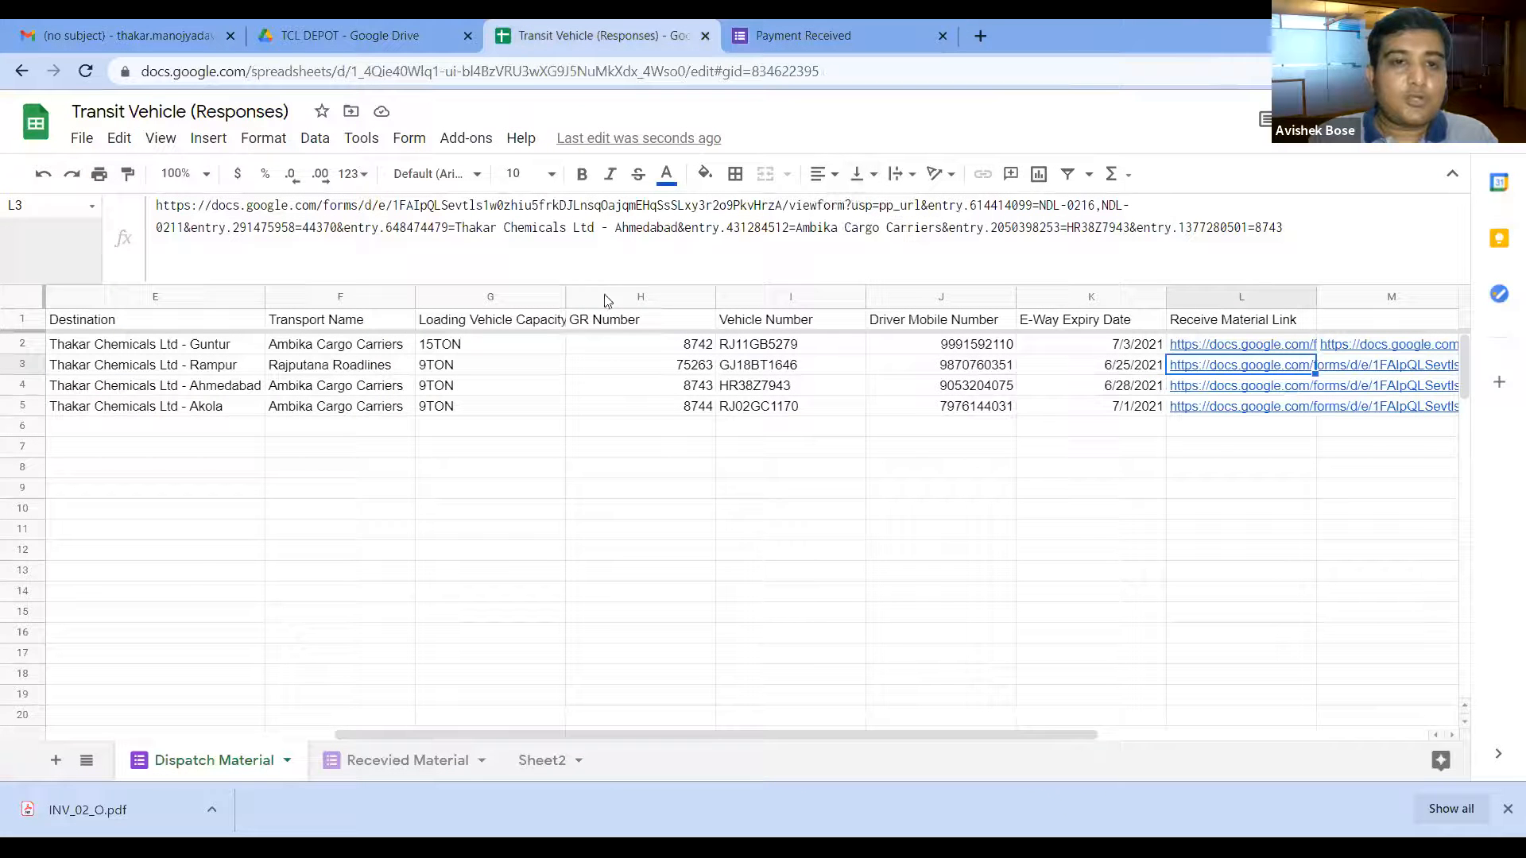
{"action": "left_click", "coordinate": [1205, 345]}
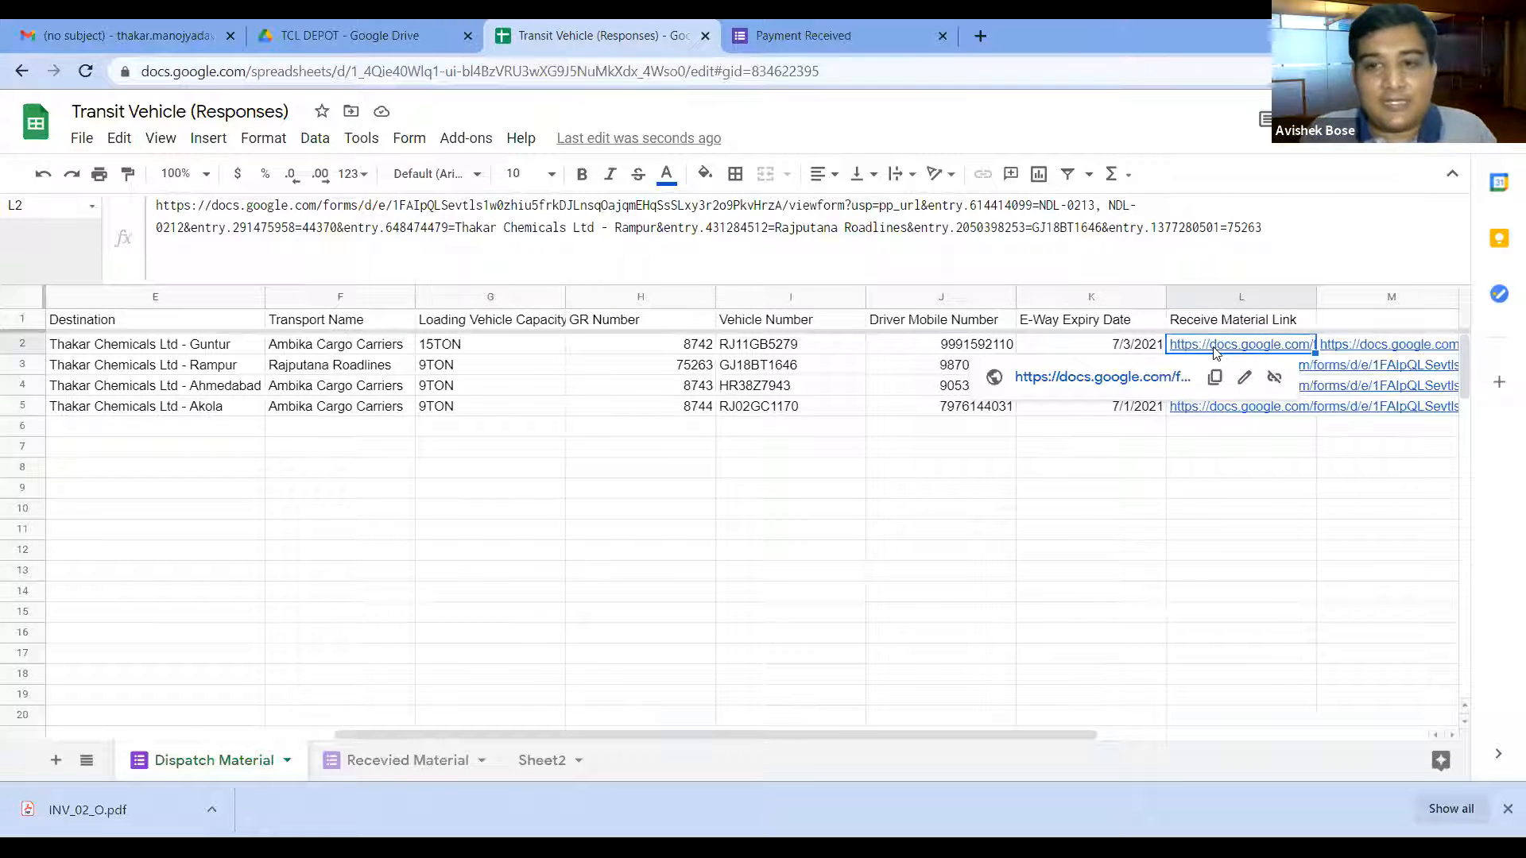
{"action": "left_click", "coordinate": [1120, 378]}
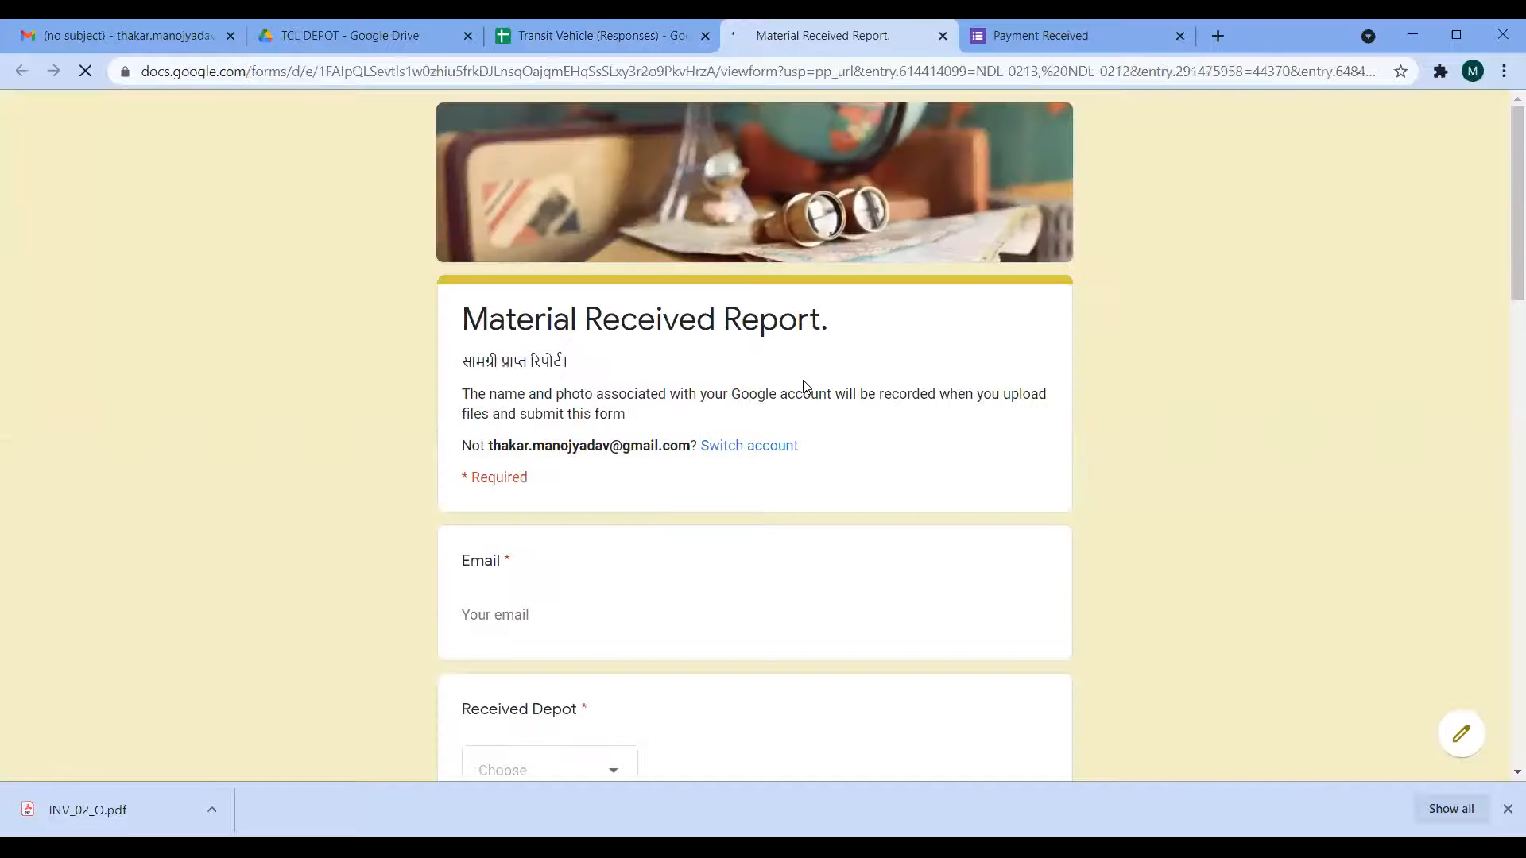
Step: Enter the respondent's e-mail, choose Guntur as Received Depot, then view the TCL DEPOT Drive folder
{"action": "scroll", "coordinate": [549, 588], "scroll_direction": "down", "scroll_amount": 1}
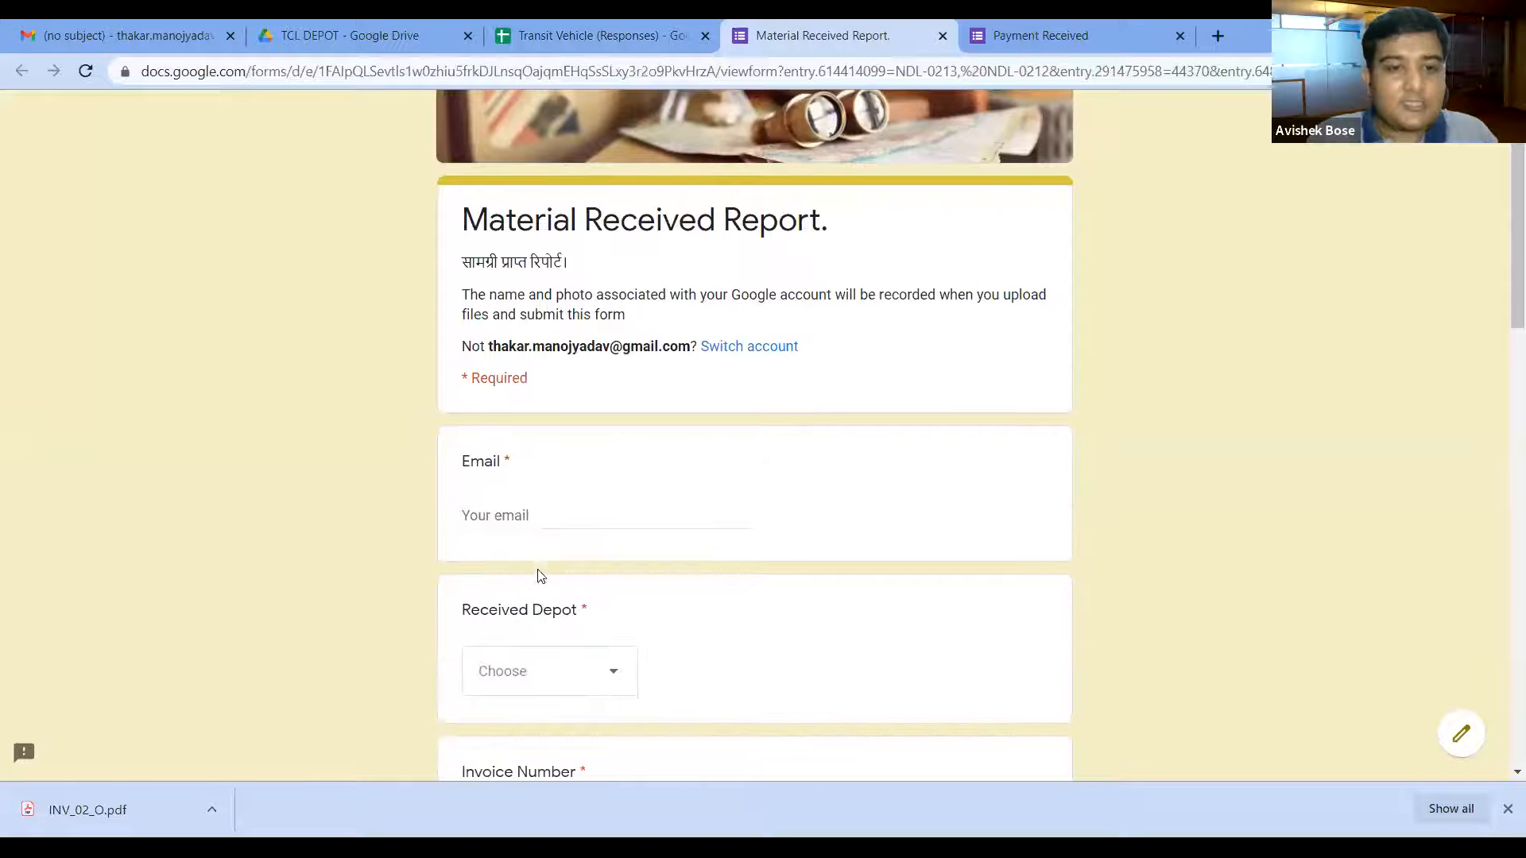
{"action": "left_click", "coordinate": [526, 504]}
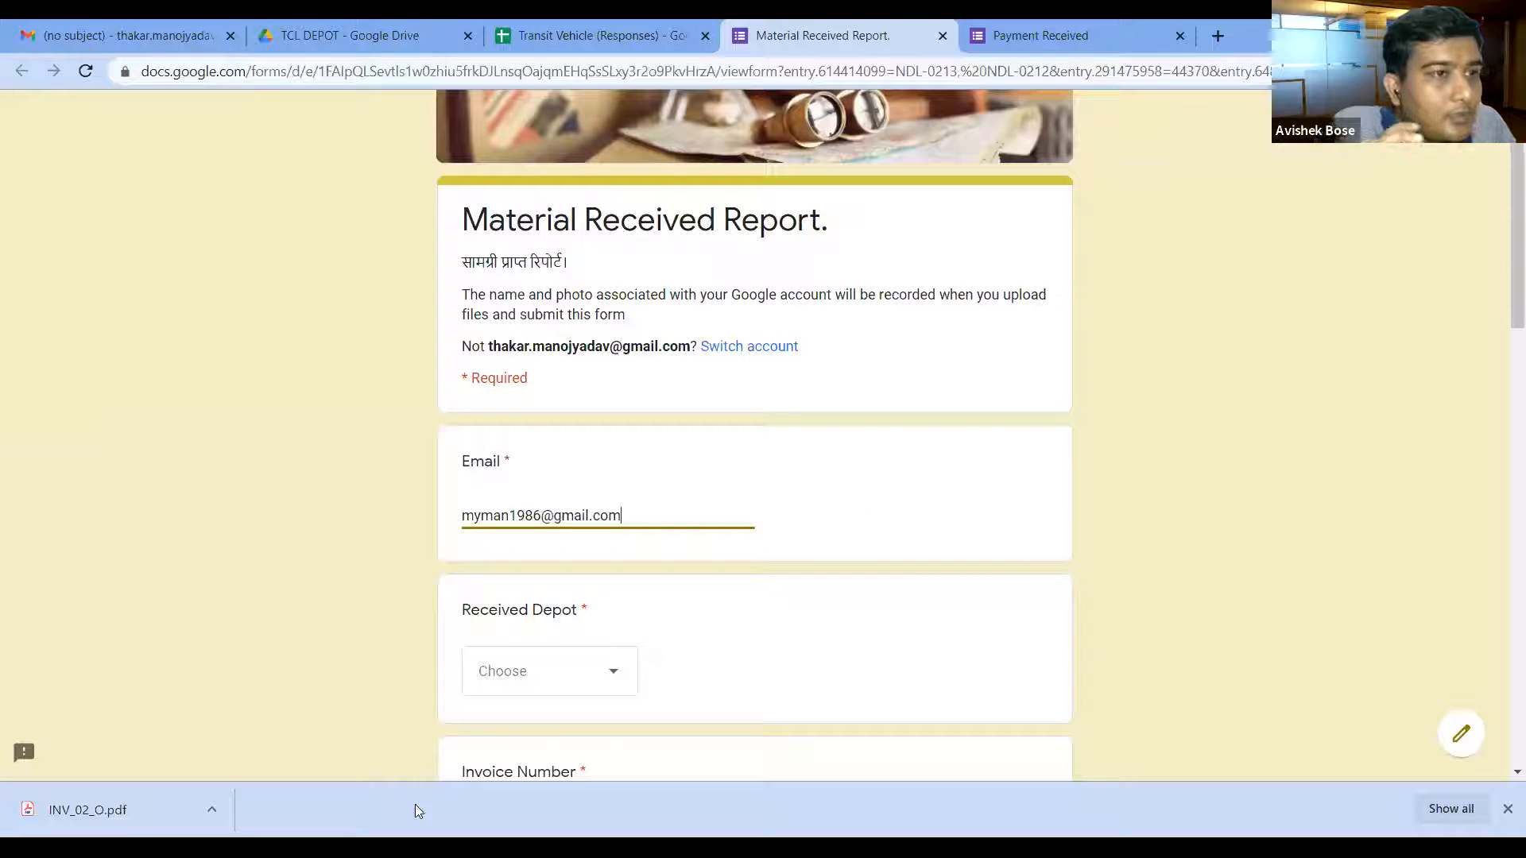
{"action": "left_click", "coordinate": [546, 681]}
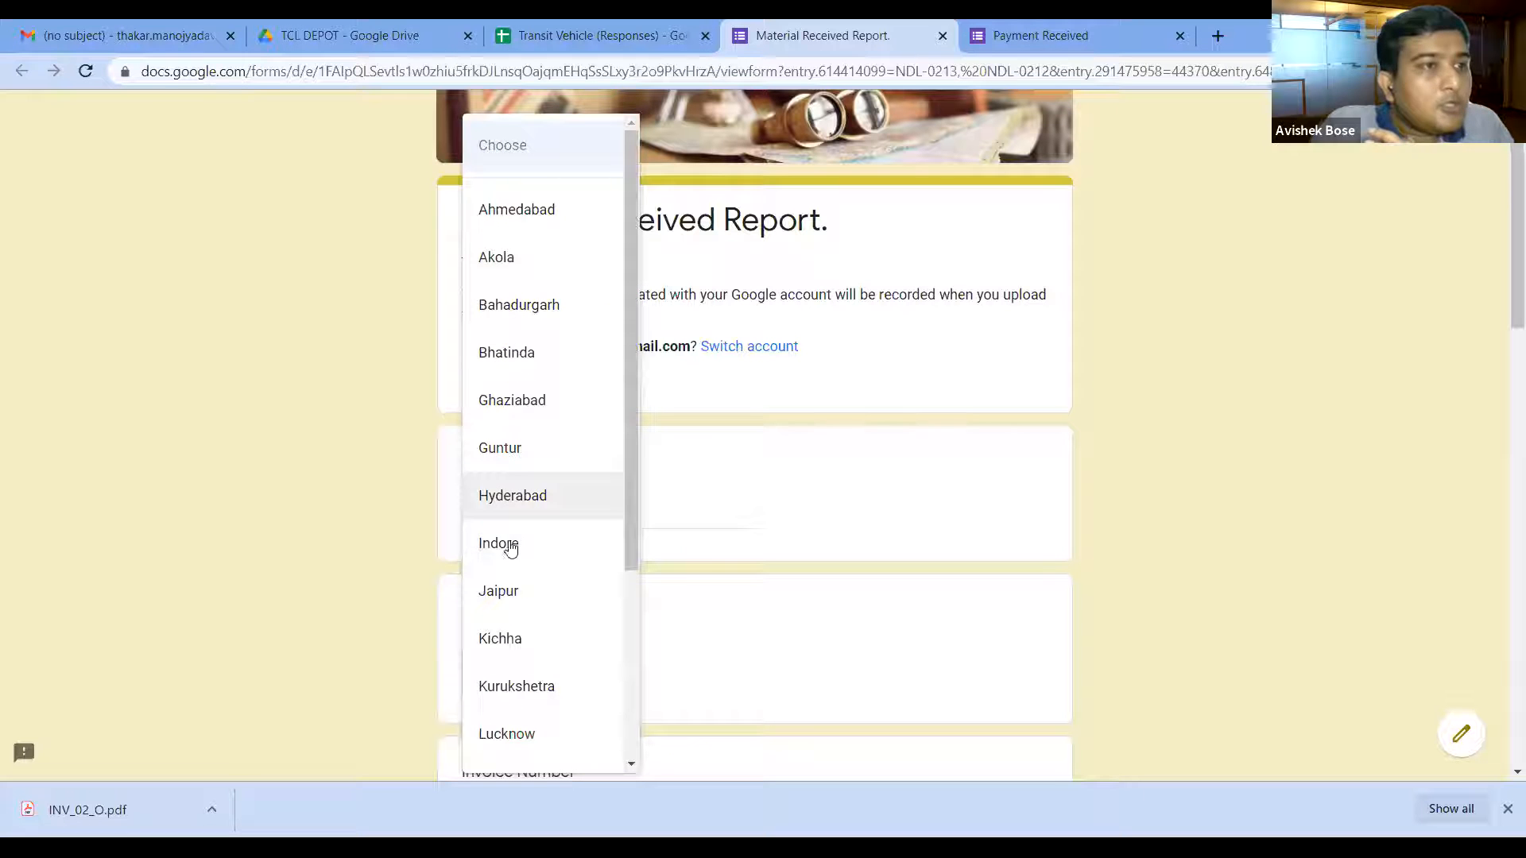
{"action": "left_click", "coordinate": [514, 459]}
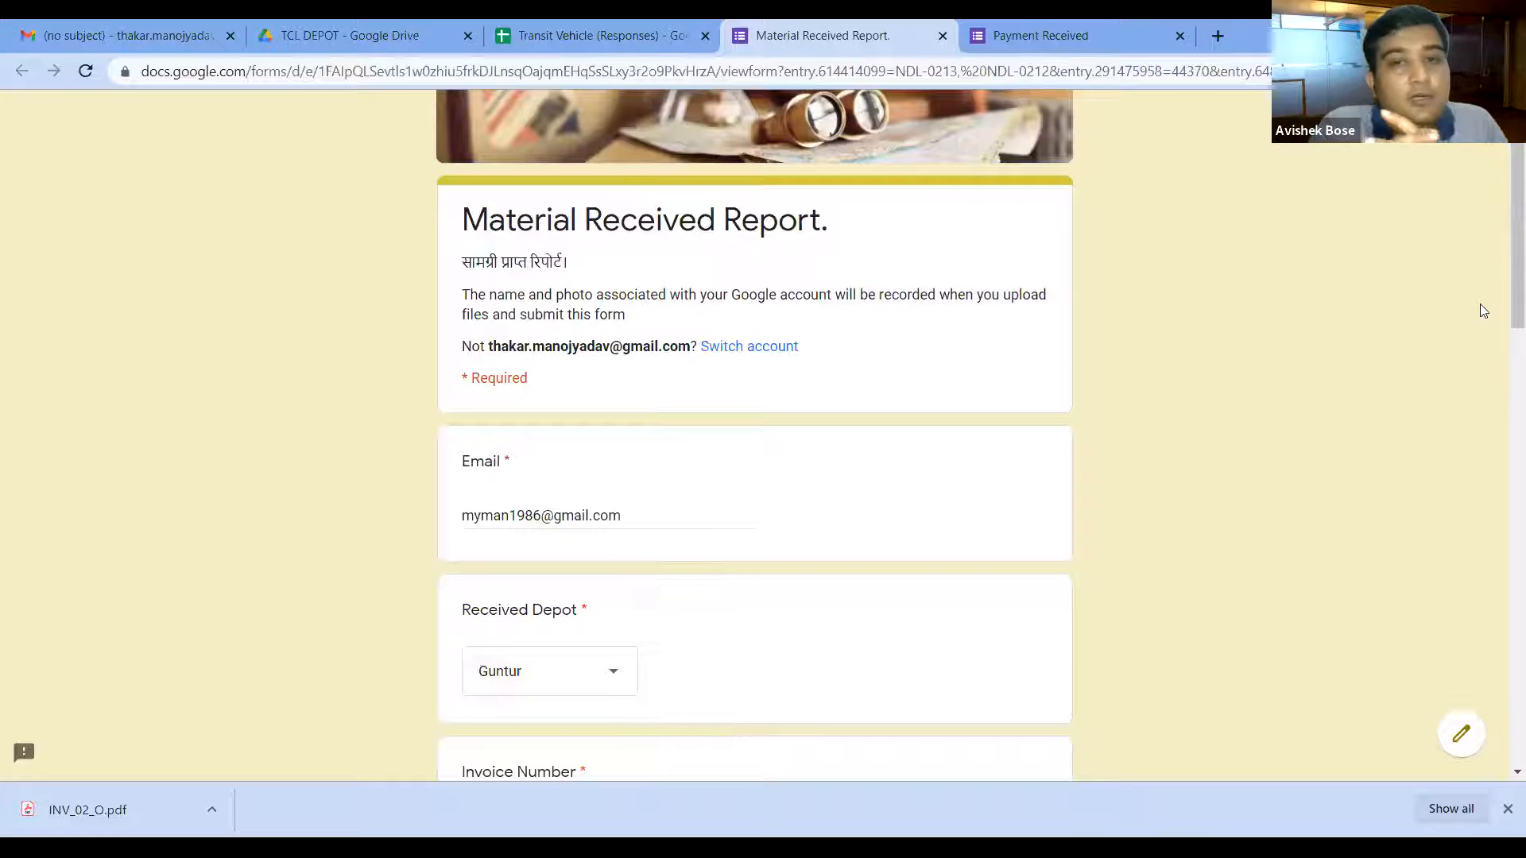
{"action": "scroll", "coordinate": [1502, 321], "scroll_direction": "down", "scroll_amount": 1}
{"action": "scroll", "coordinate": [1502, 322], "scroll_direction": "down", "scroll_amount": 4}
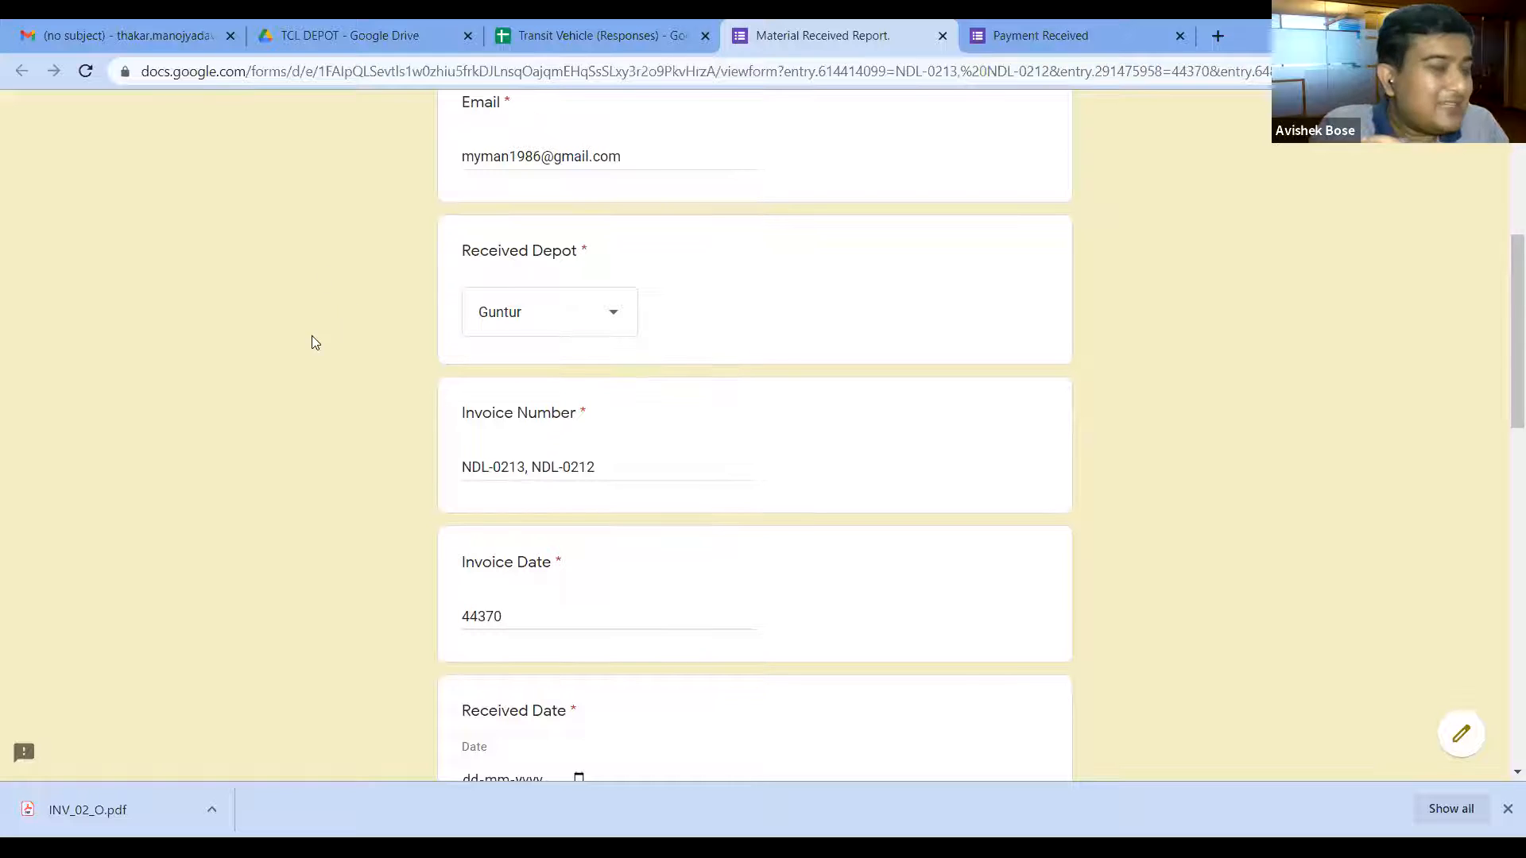
{"action": "left_click", "coordinate": [122, 35]}
{"action": "left_click", "coordinate": [333, 31]}
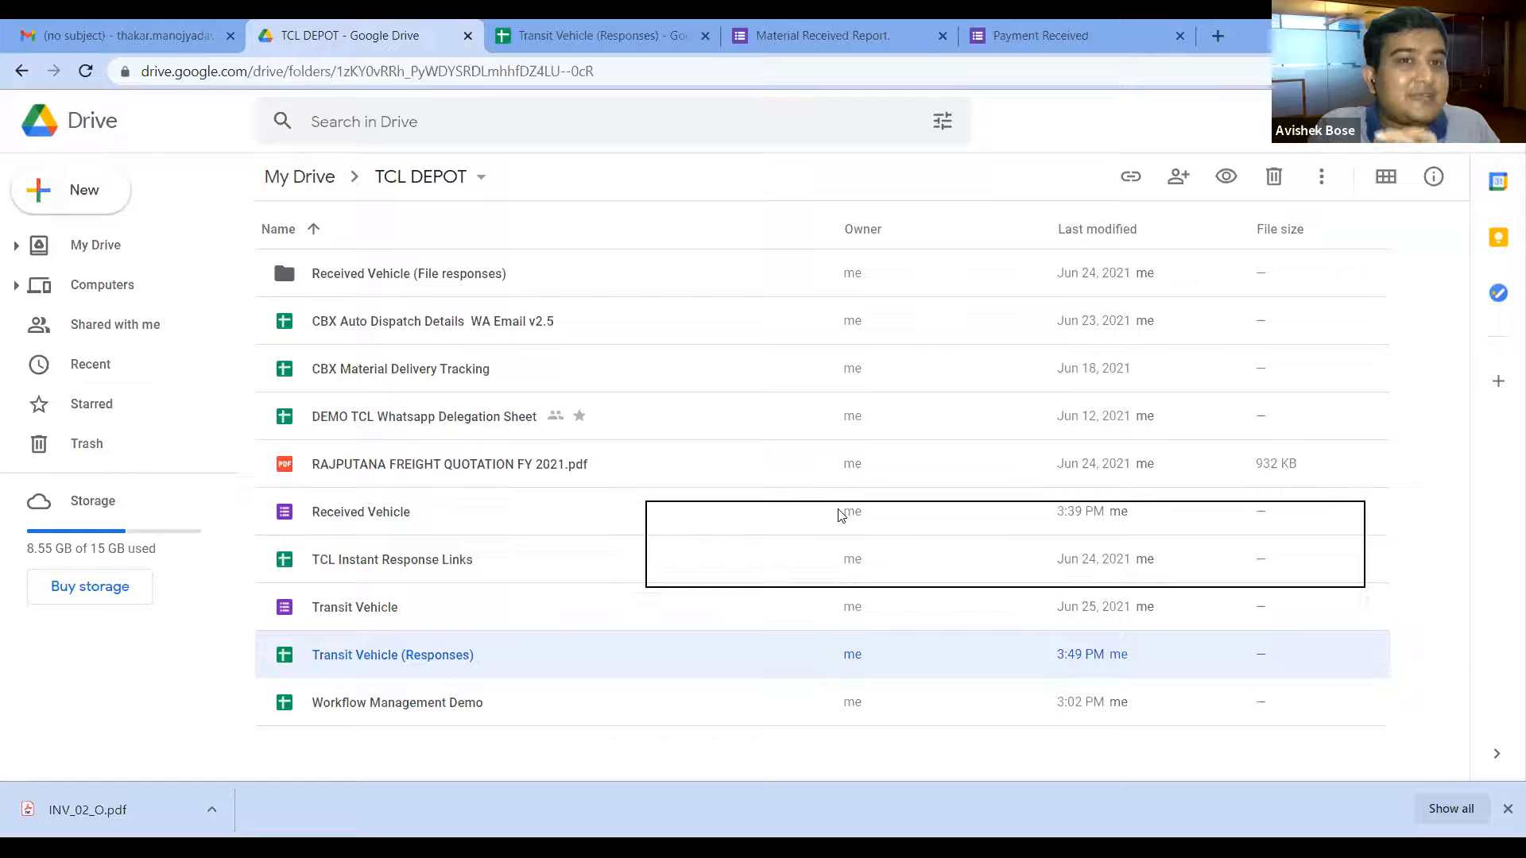
Step: Glance at the Transit Vehicle (Responses) sheet, then return to the pre-filled Material Received Report form
{"action": "left_click", "coordinate": [589, 35]}
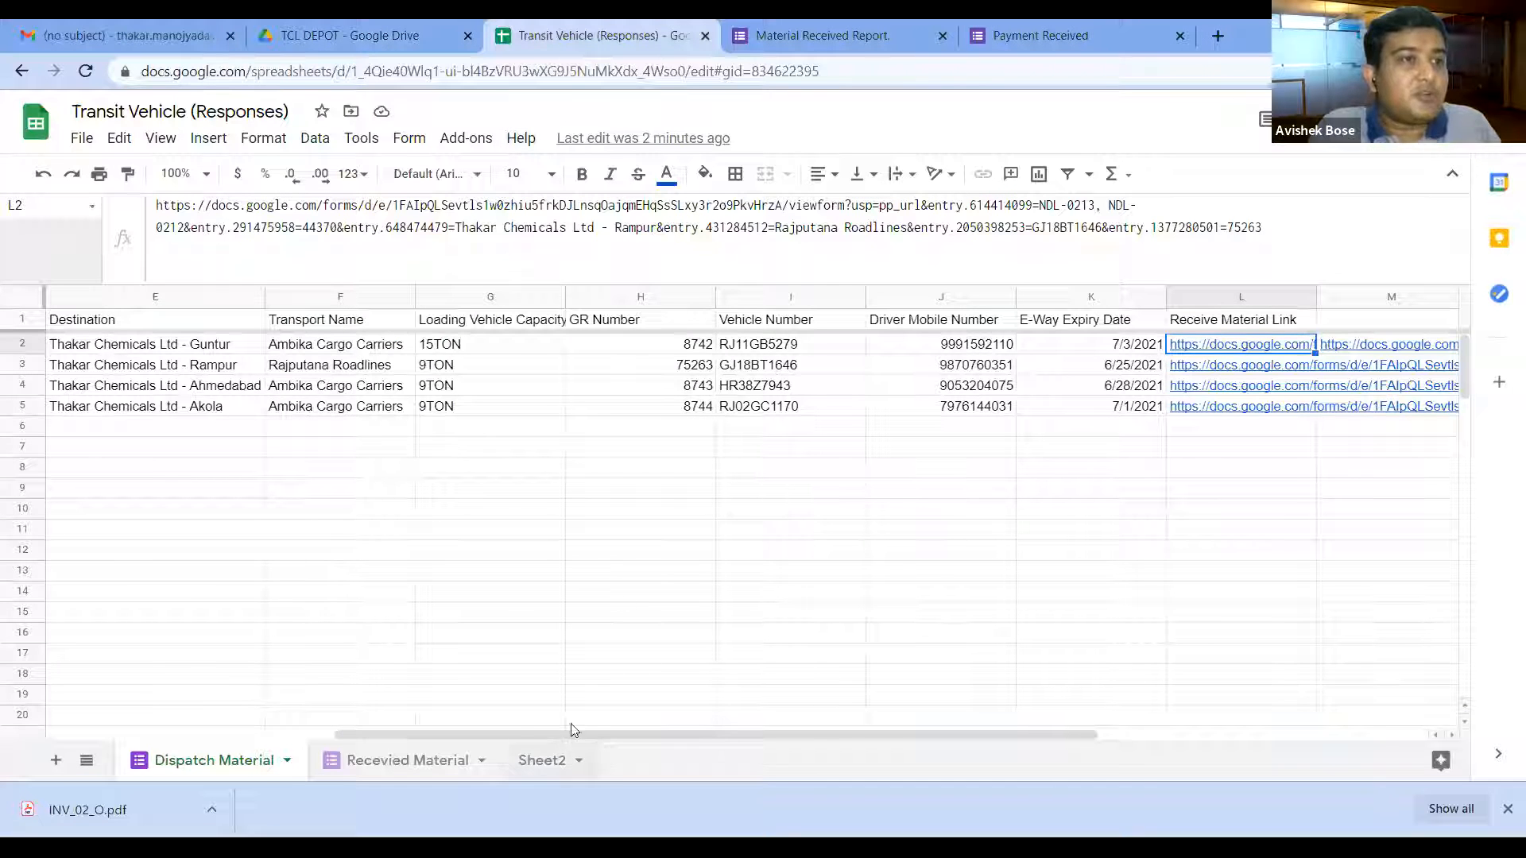
{"action": "left_click_drag", "start_coordinate": [554, 737], "coordinate": [376, 728]}
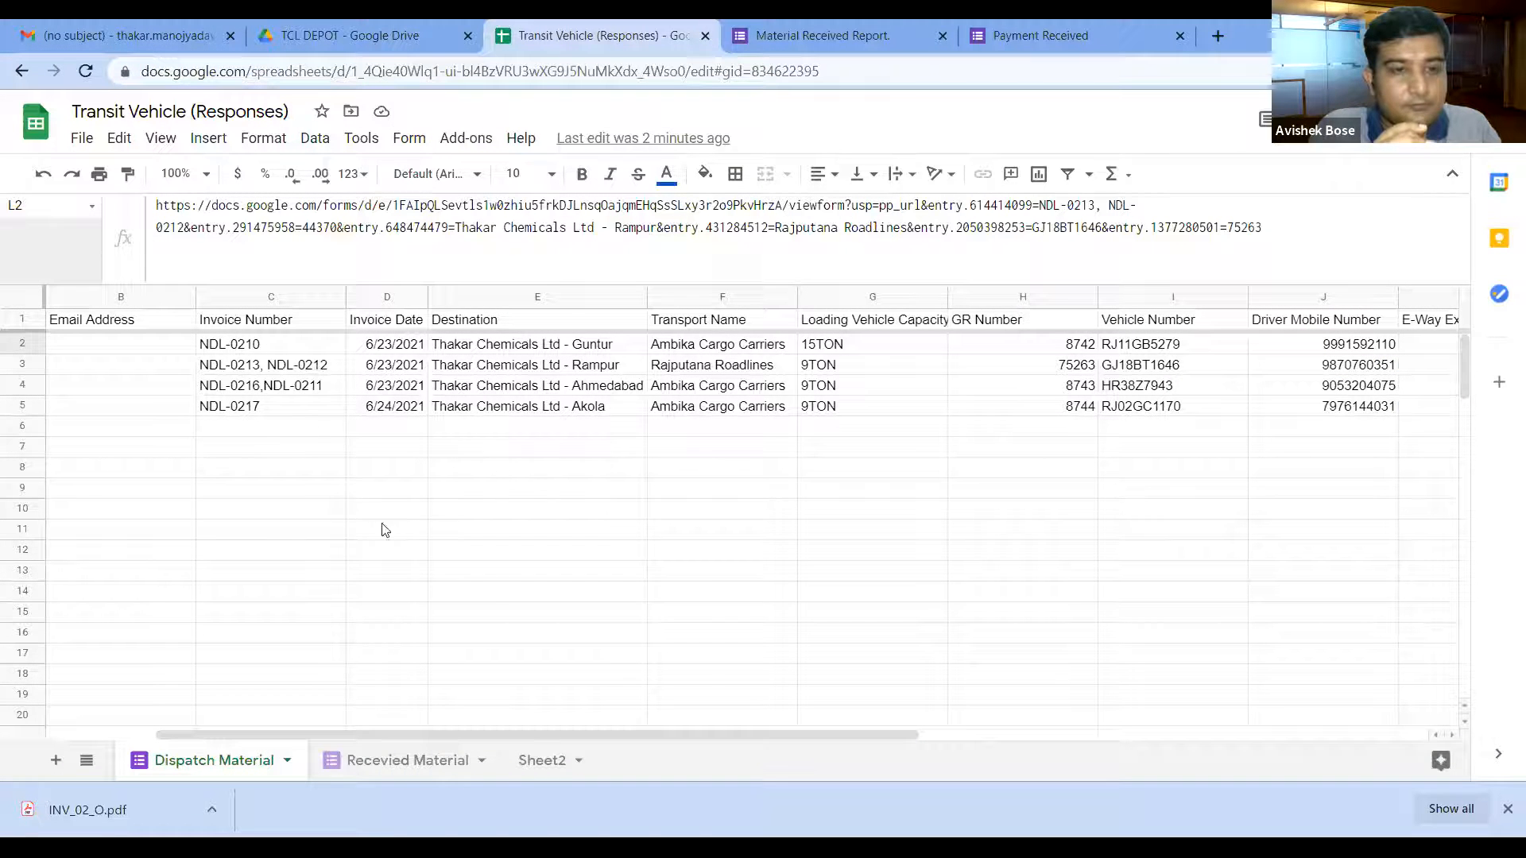
{"action": "left_click", "coordinate": [841, 37]}
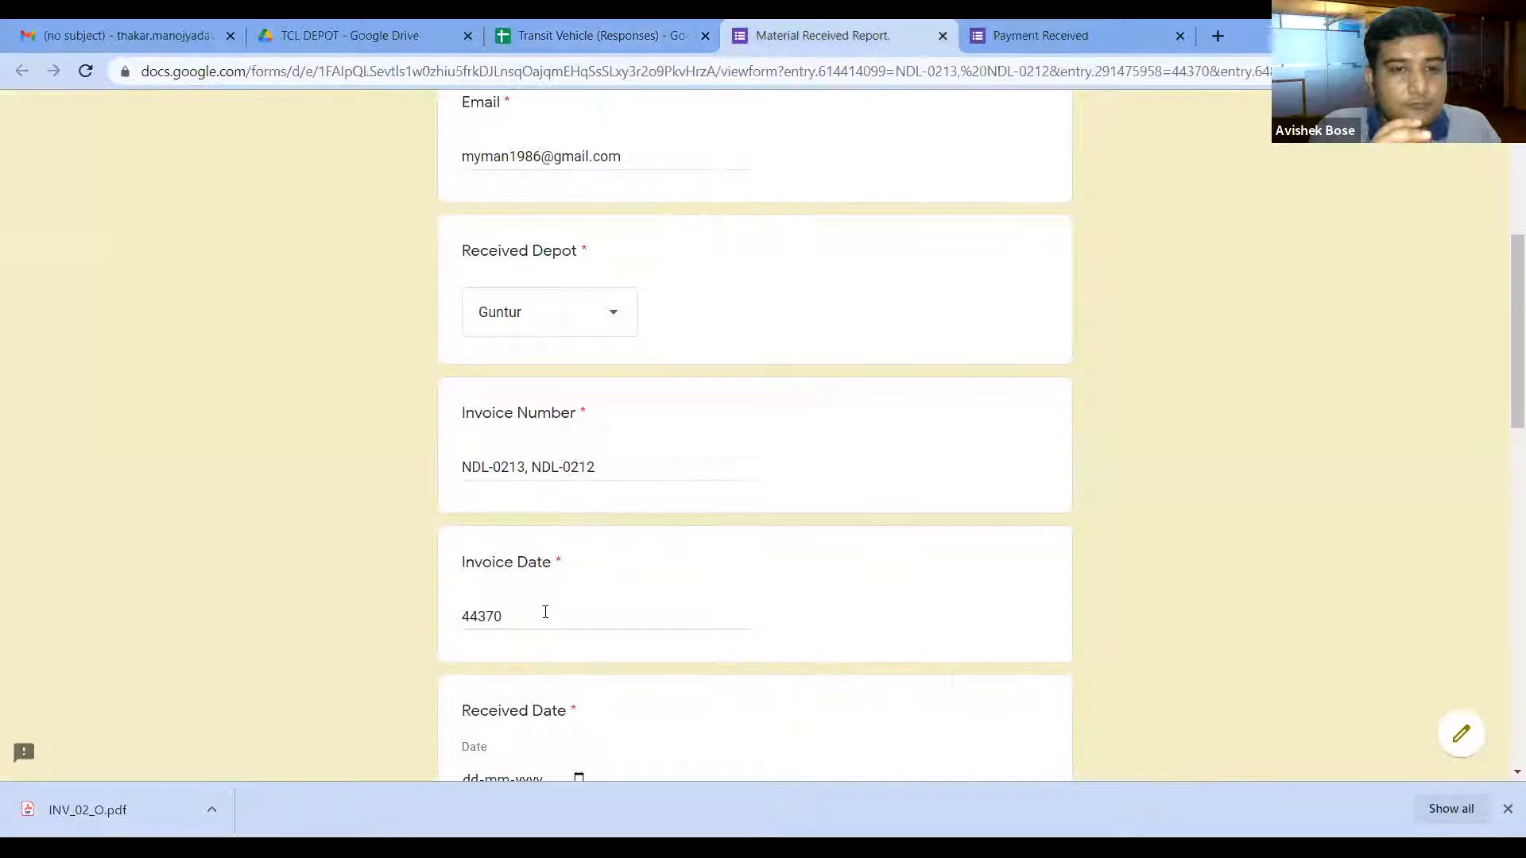
Step: Set Received Depot to Rampur and the received date to 26 June 2021
{"action": "left_click", "coordinate": [531, 310]}
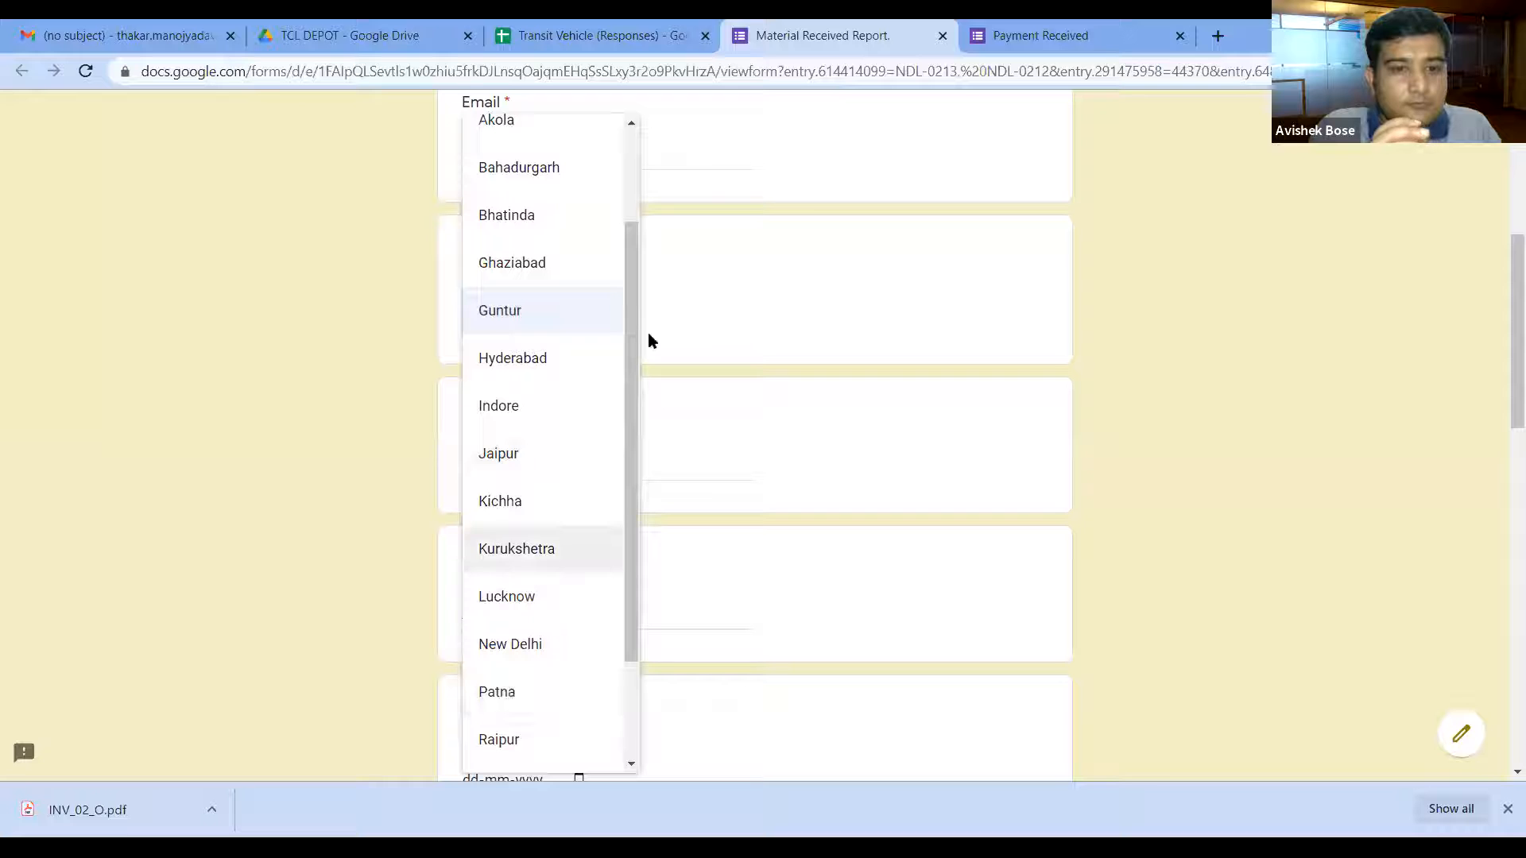
{"action": "left_click_drag", "start_coordinate": [631, 343], "coordinate": [631, 477]}
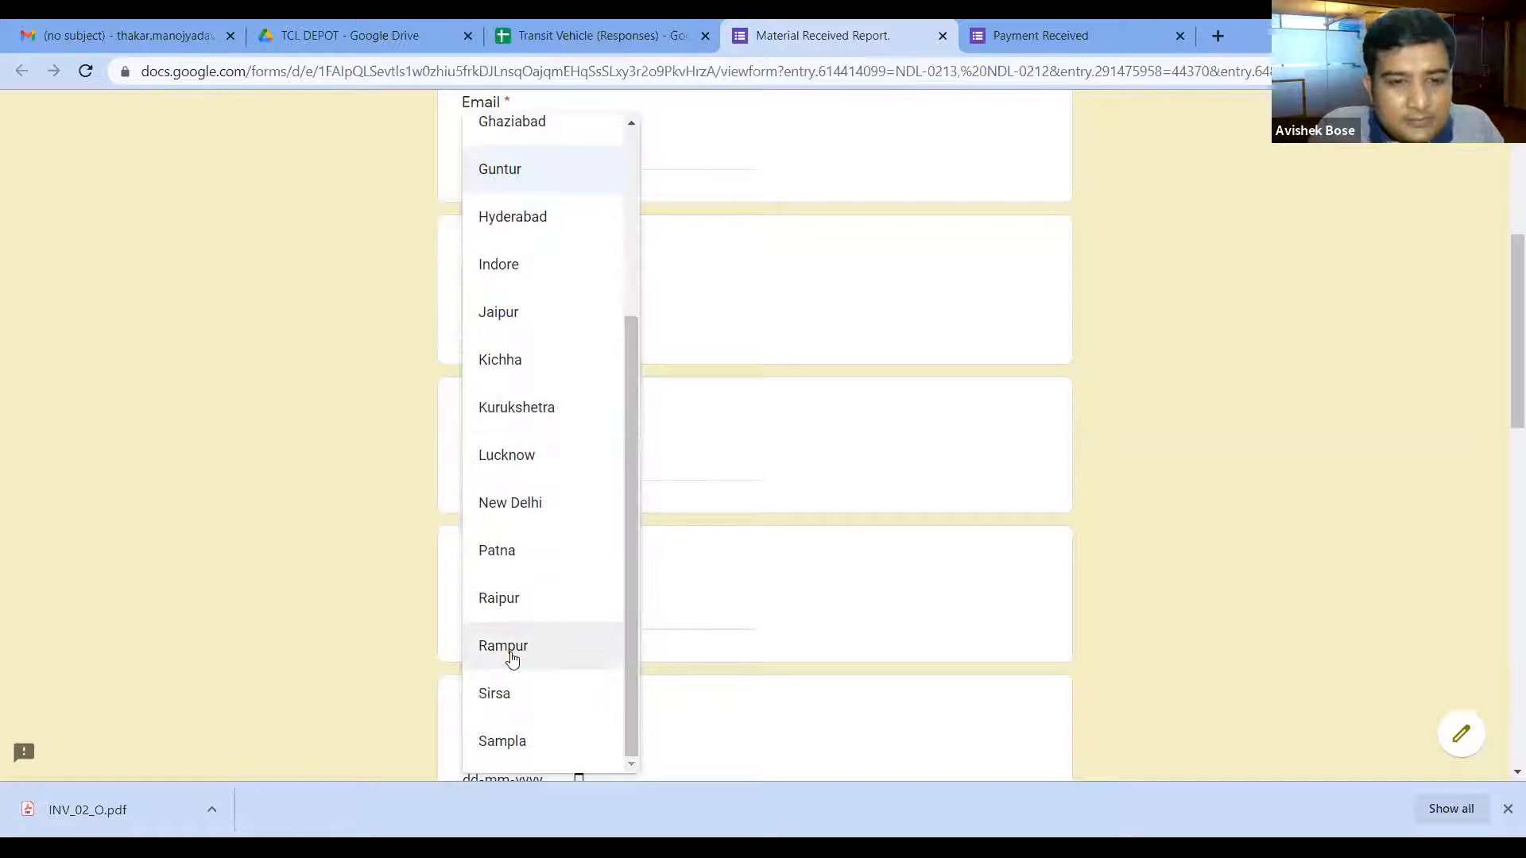
{"action": "left_click", "coordinate": [506, 648]}
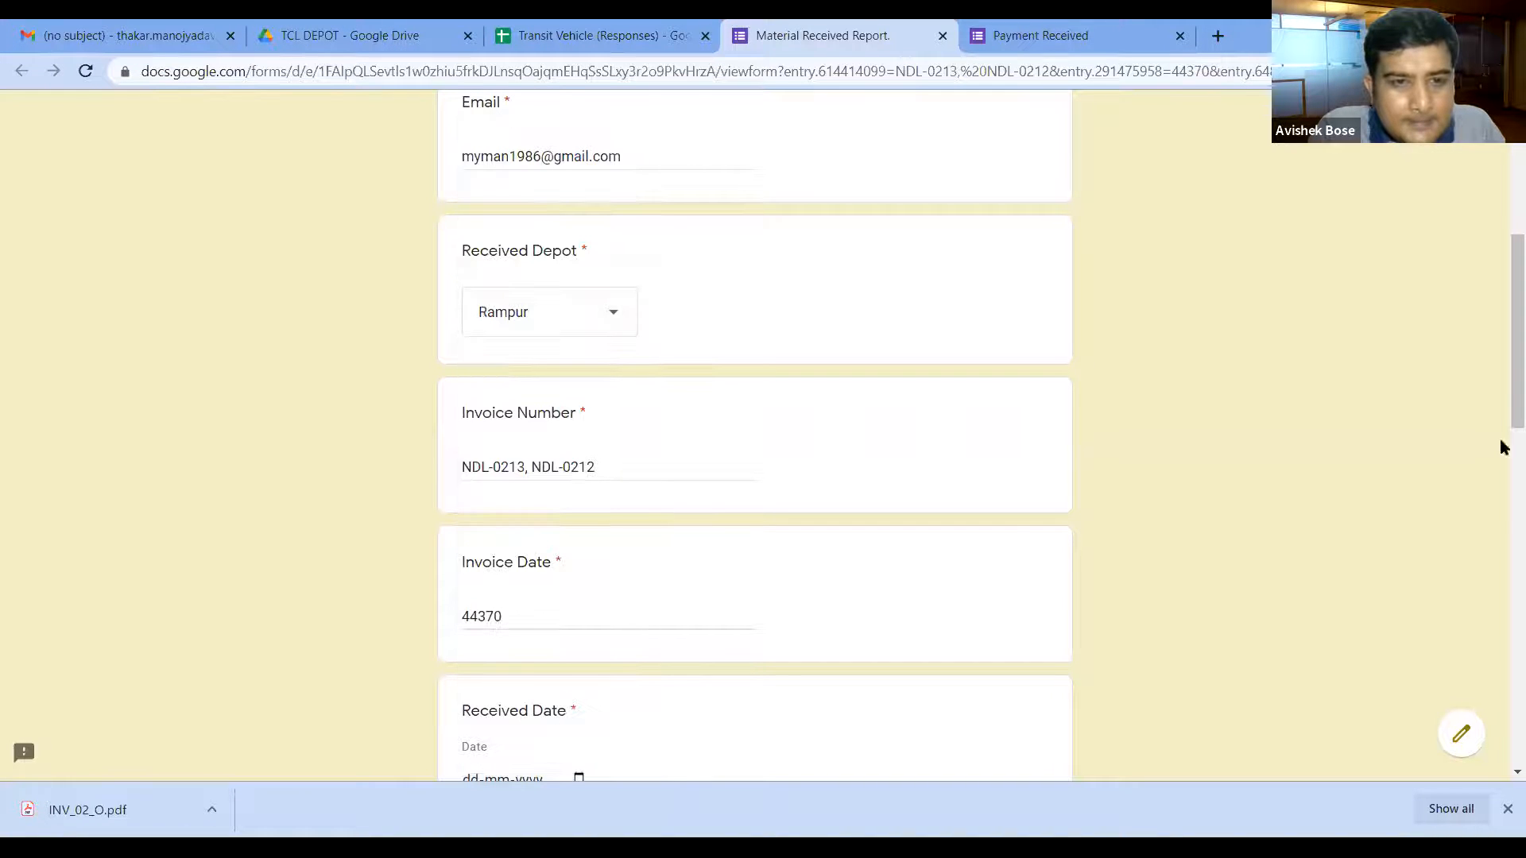
{"action": "scroll", "coordinate": [1501, 373], "scroll_direction": "down", "scroll_amount": 5}
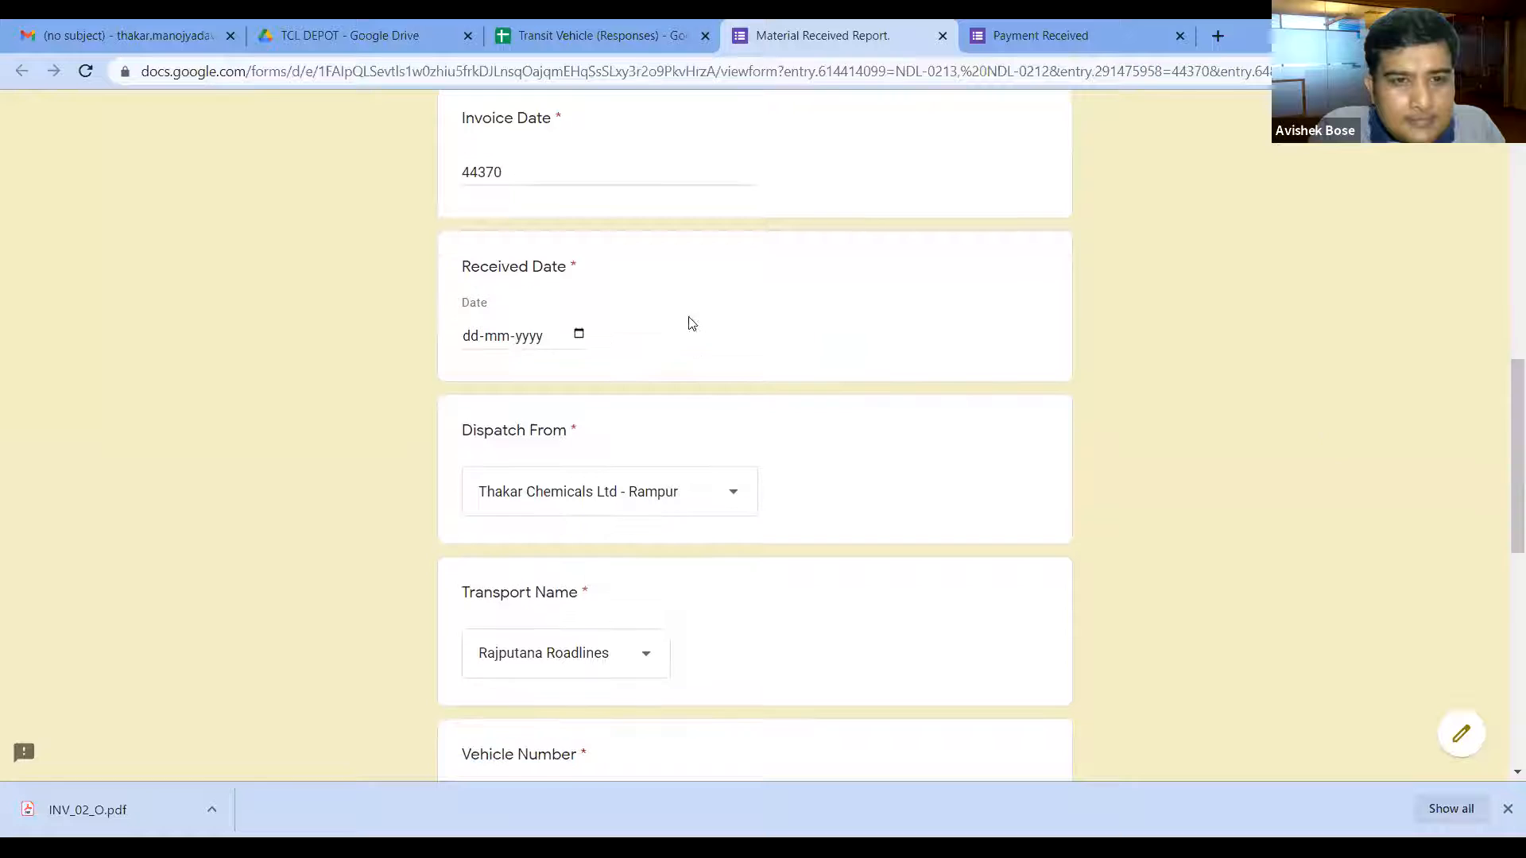
{"action": "left_click", "coordinate": [580, 334]}
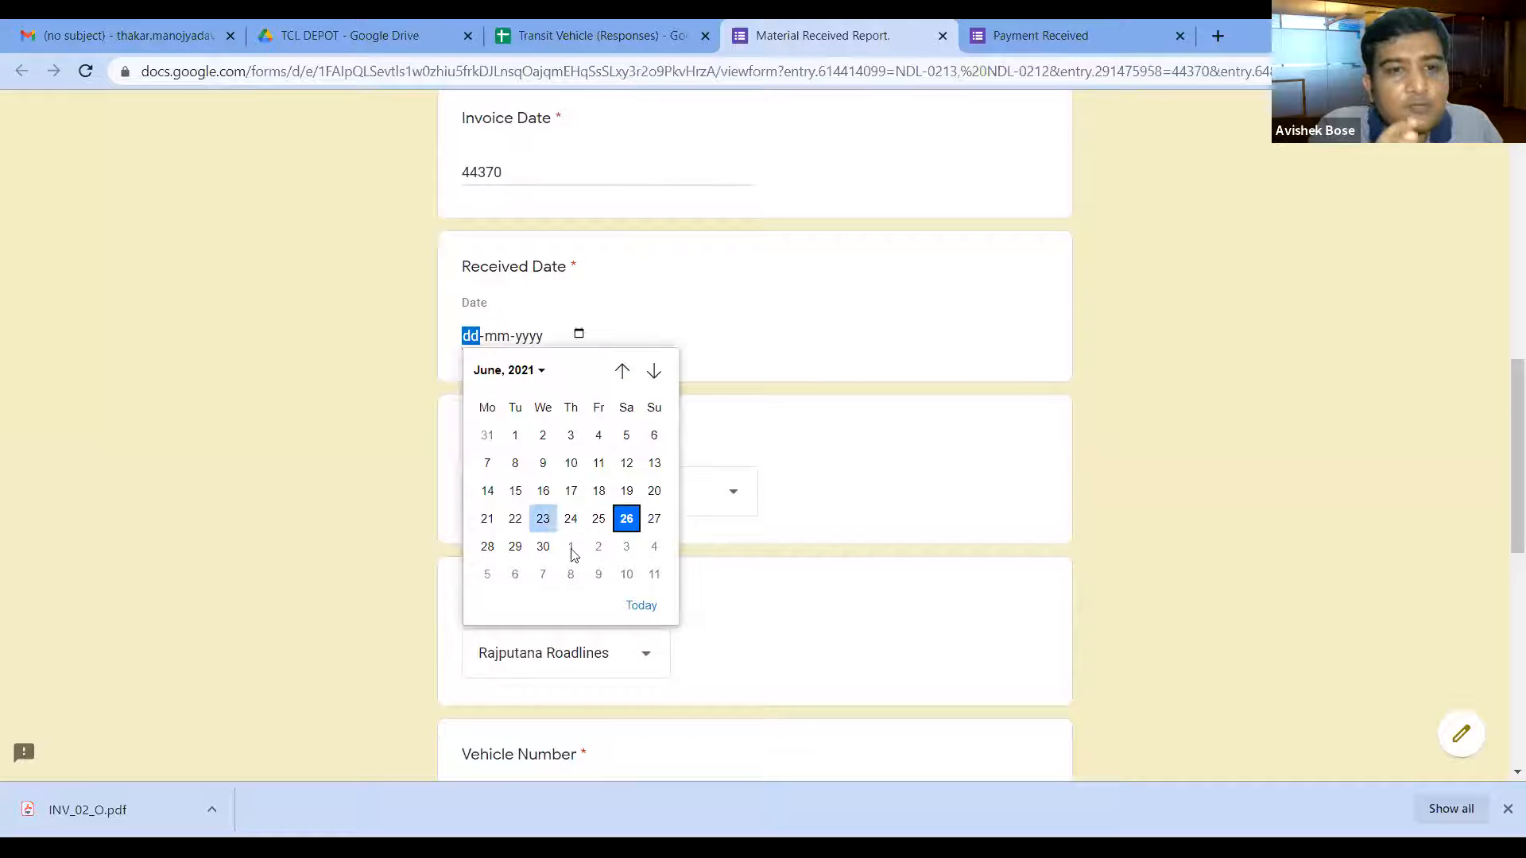
{"action": "left_click", "coordinate": [627, 520]}
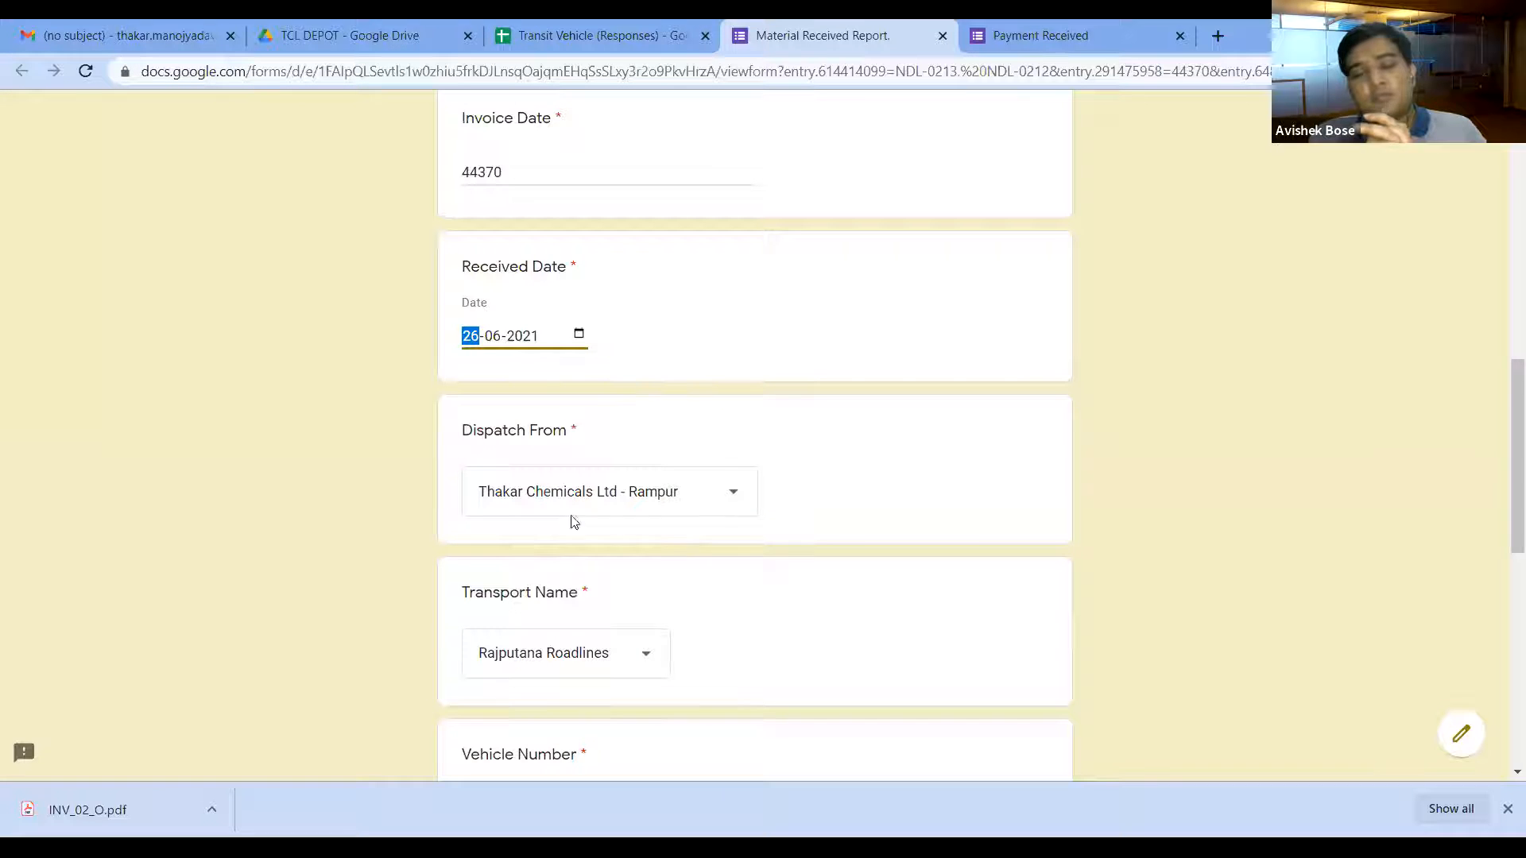
Step: Choose Thakar Chemicals Ltd - New Delhi as Dispatch From, tick Good Condition, and go to the next page
{"action": "scroll", "coordinate": [1504, 405], "scroll_direction": "down", "scroll_amount": 2}
{"action": "left_click", "coordinate": [626, 334]}
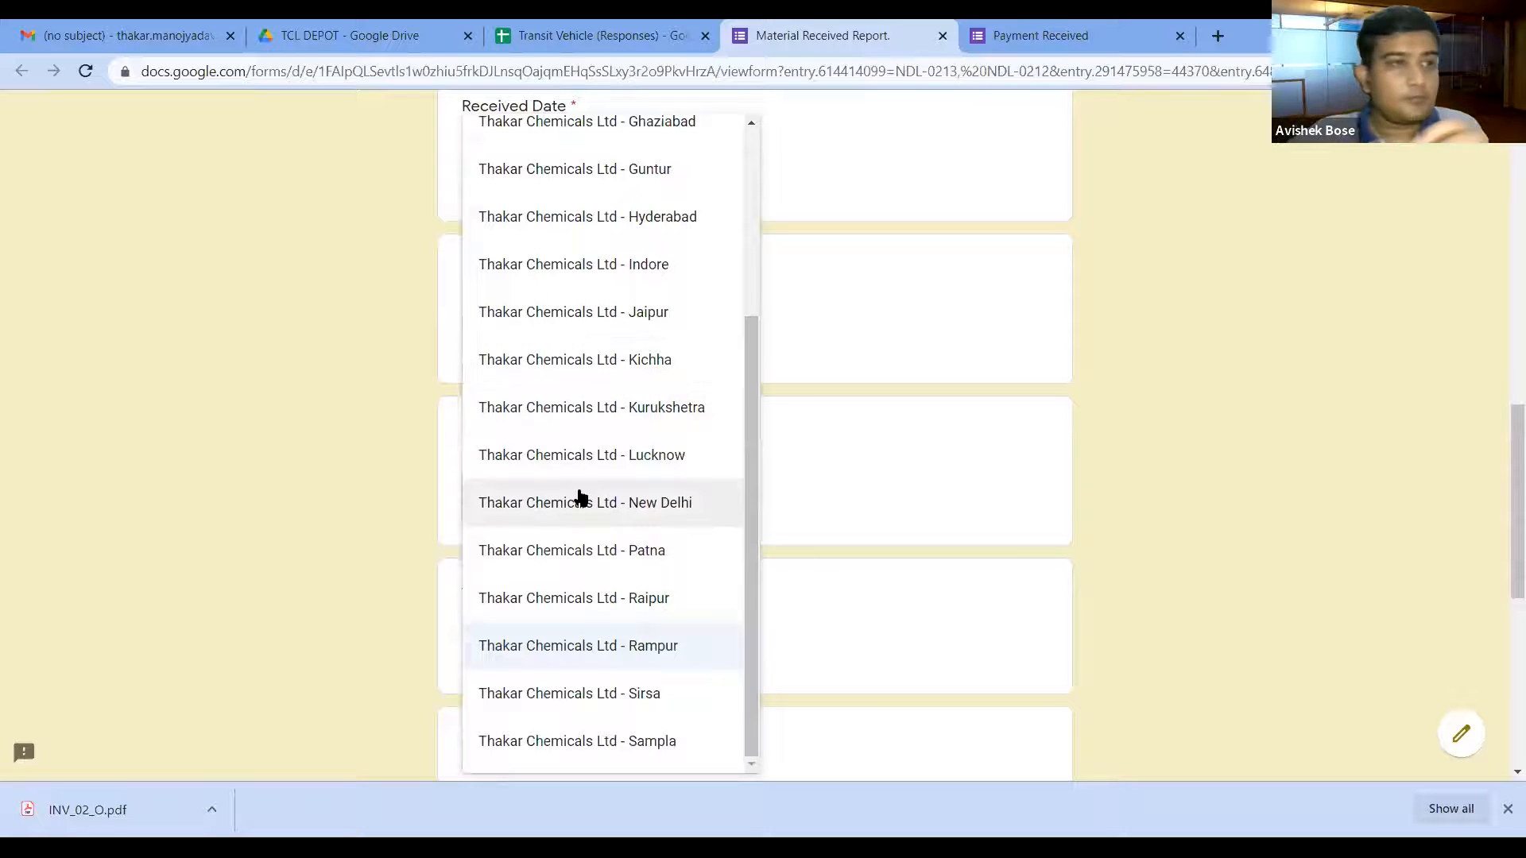
{"action": "left_click", "coordinate": [572, 522]}
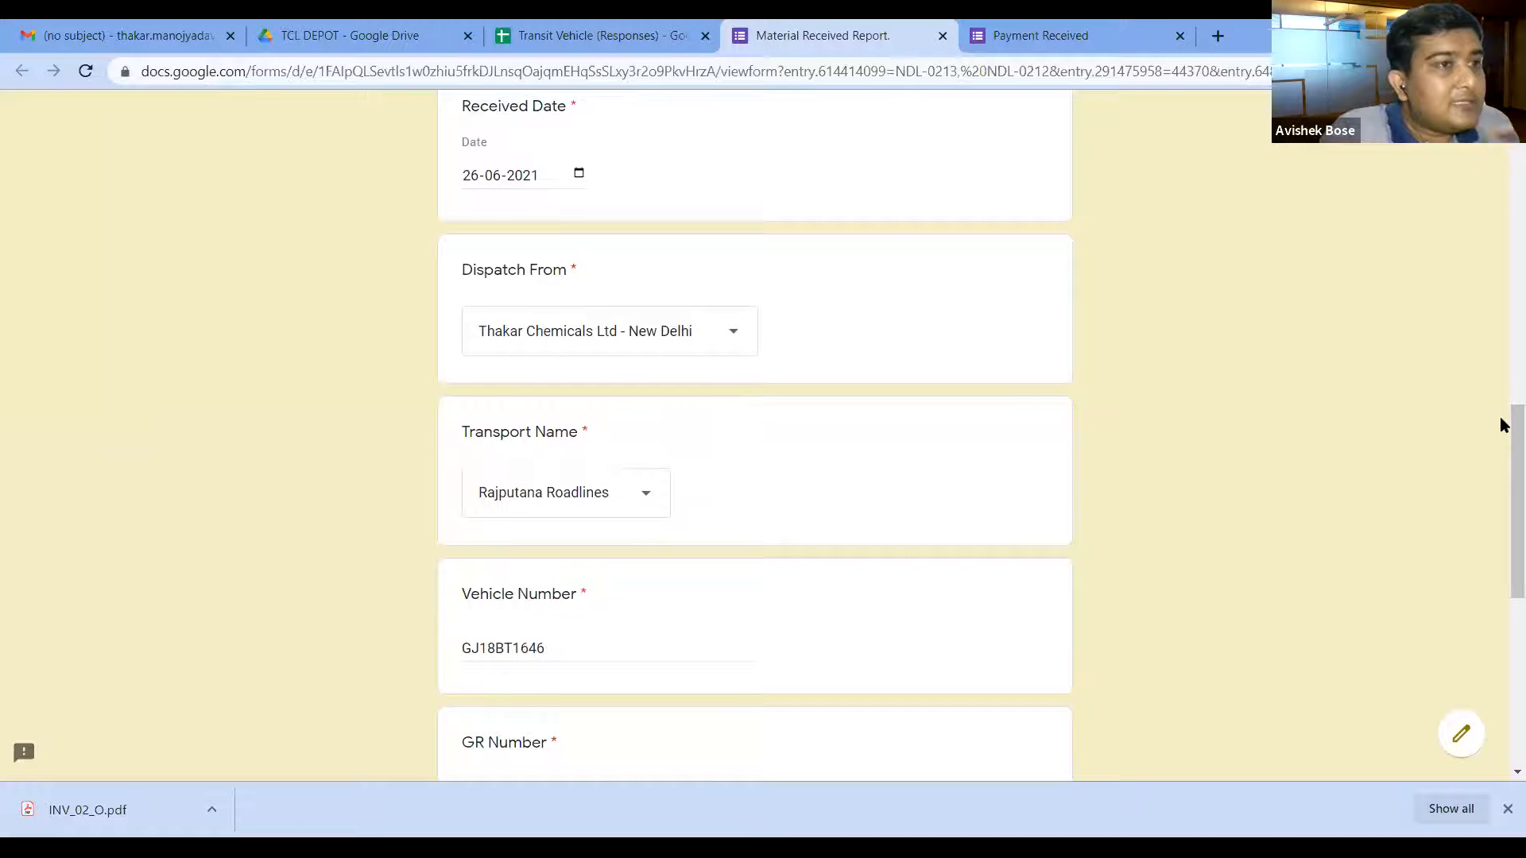
{"action": "scroll", "coordinate": [1503, 504], "scroll_direction": "down", "scroll_amount": 6}
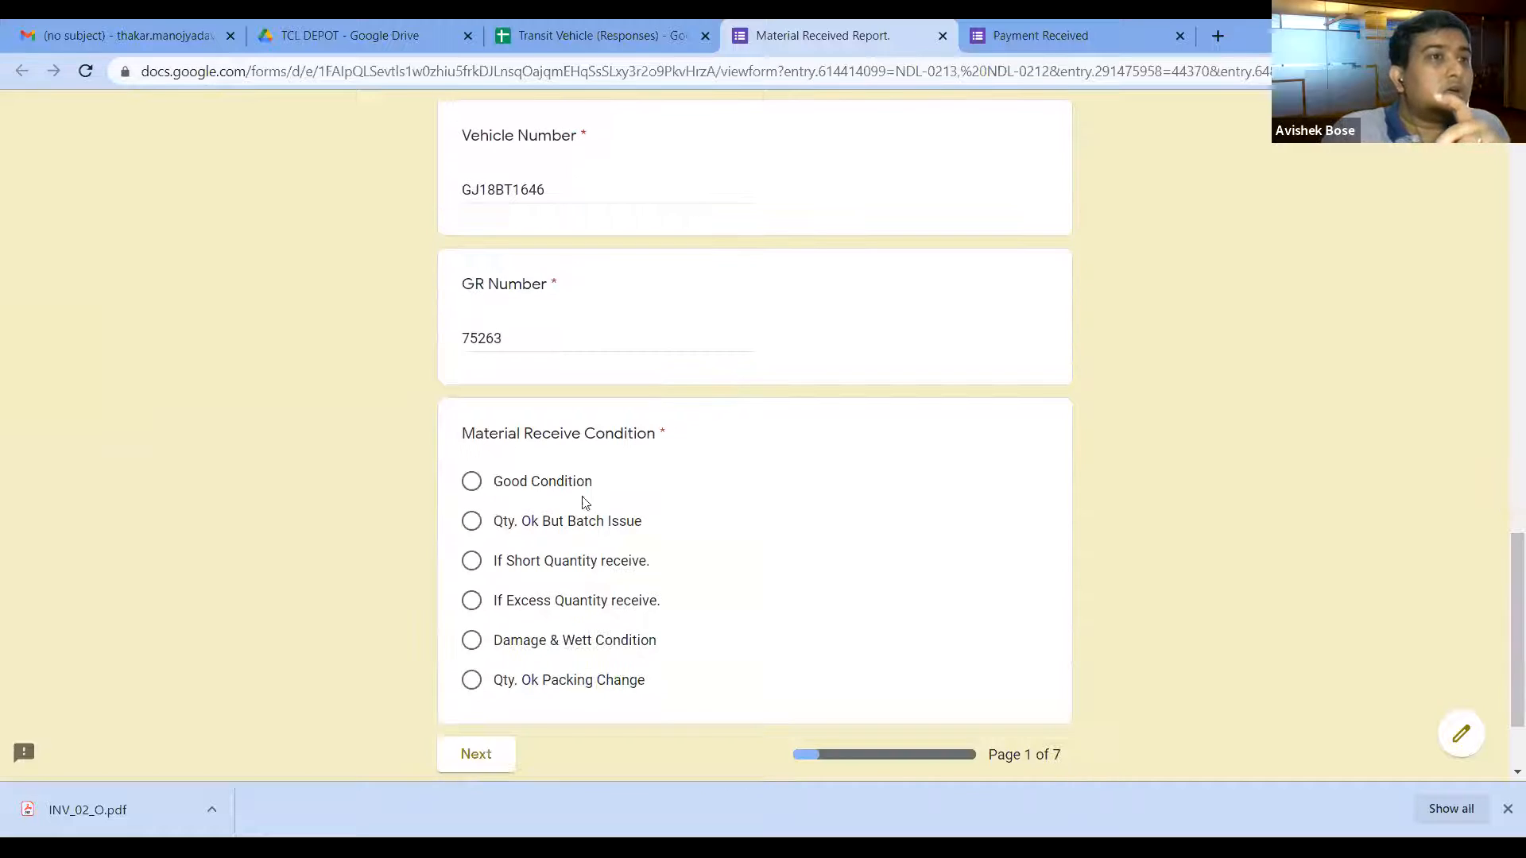
{"action": "left_click", "coordinate": [475, 486]}
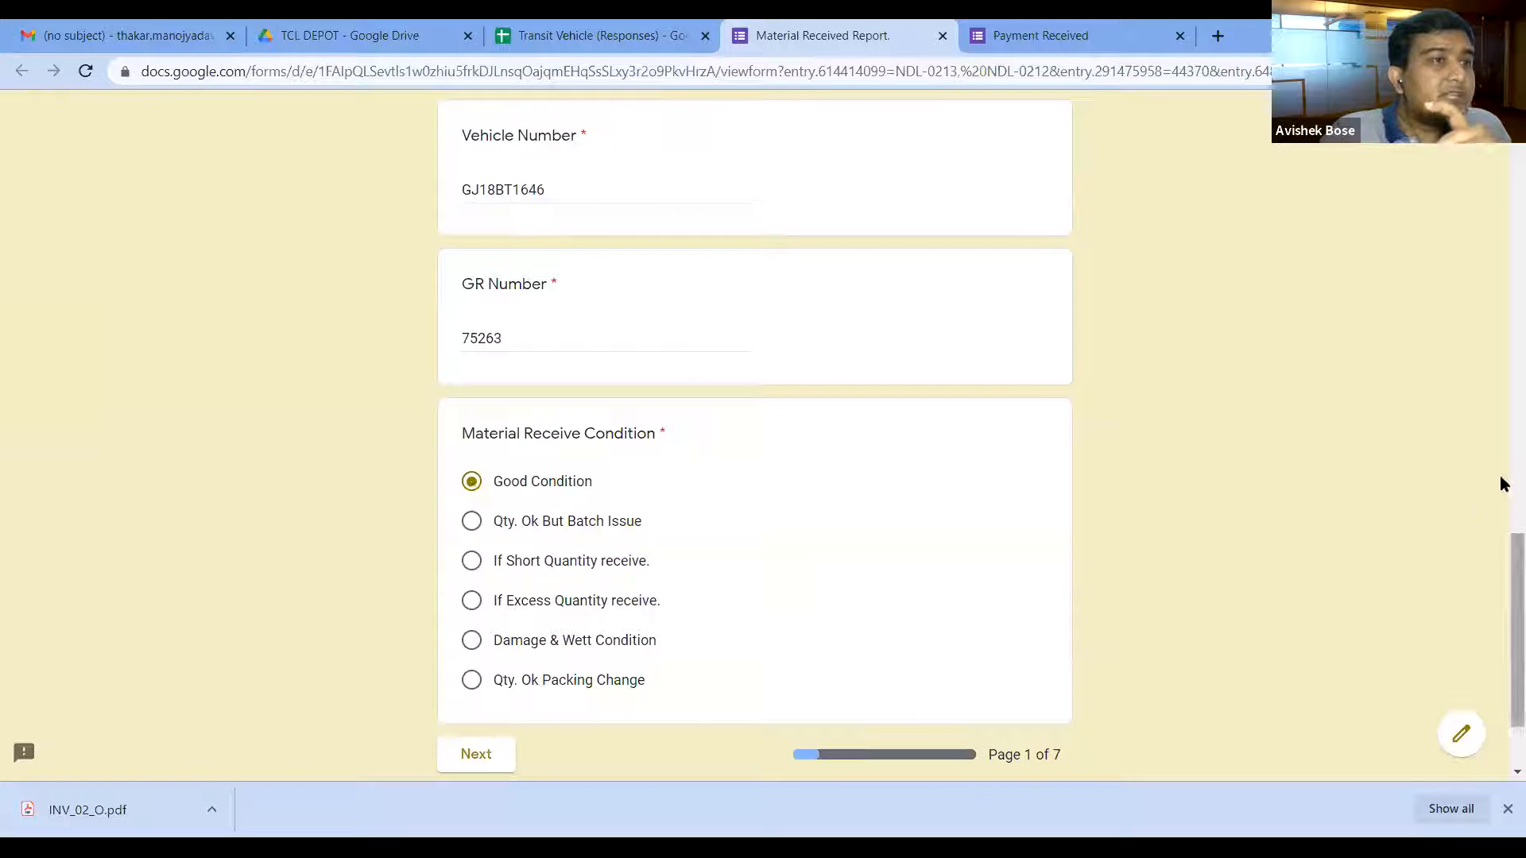
{"action": "scroll", "coordinate": [1503, 484], "scroll_direction": "down", "scroll_amount": 1}
{"action": "scroll", "coordinate": [1502, 484], "scroll_direction": "down", "scroll_amount": 2}
{"action": "left_click", "coordinate": [487, 622]}
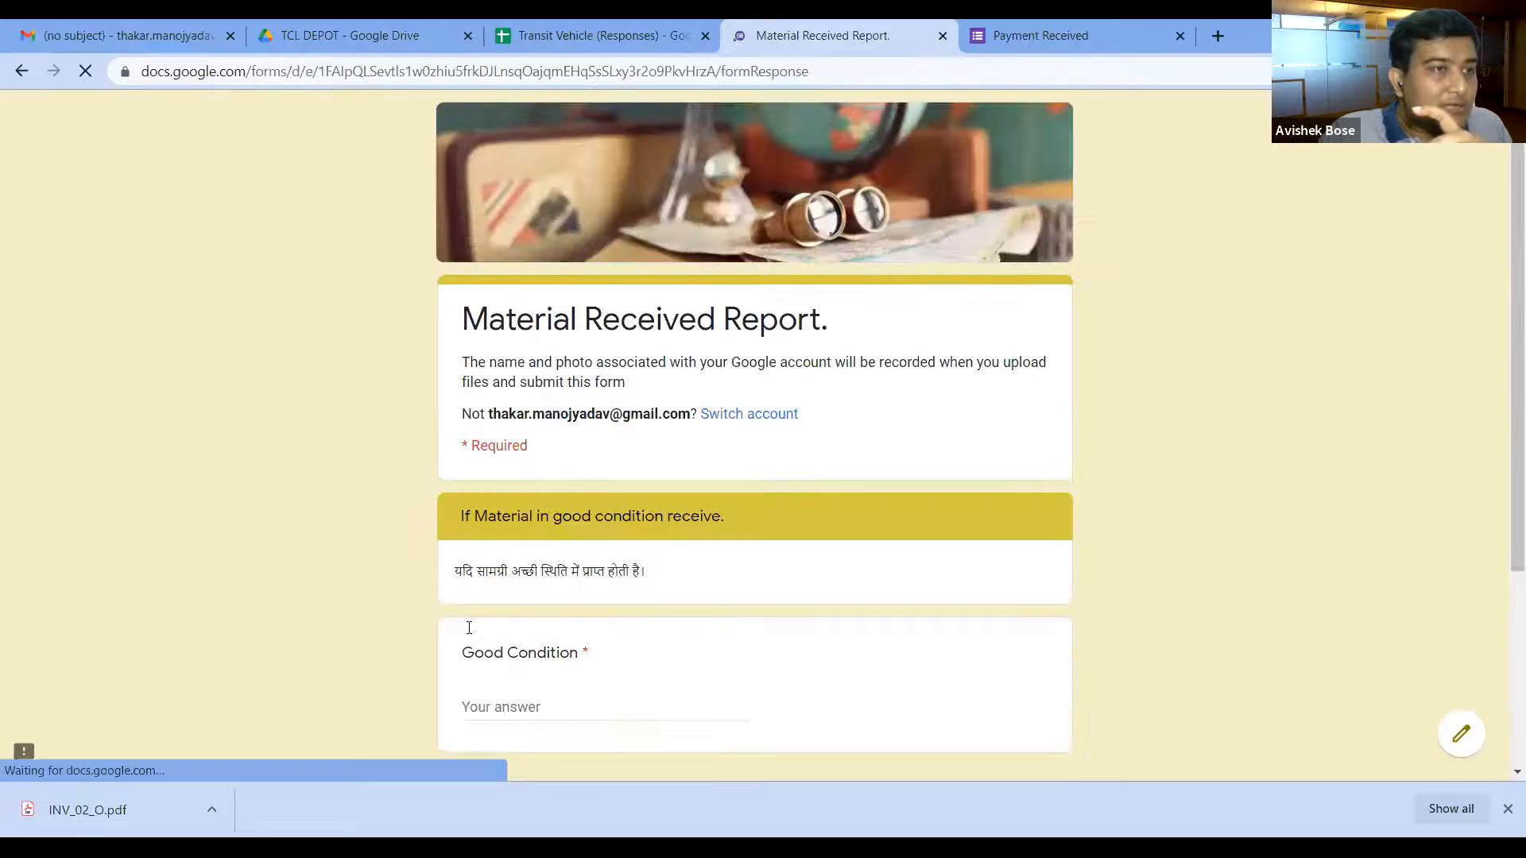
Step: Answer 'good condition' as the condition note, submit the response, and close the form tab
{"action": "scroll", "coordinate": [1498, 445], "scroll_direction": "down", "scroll_amount": 3}
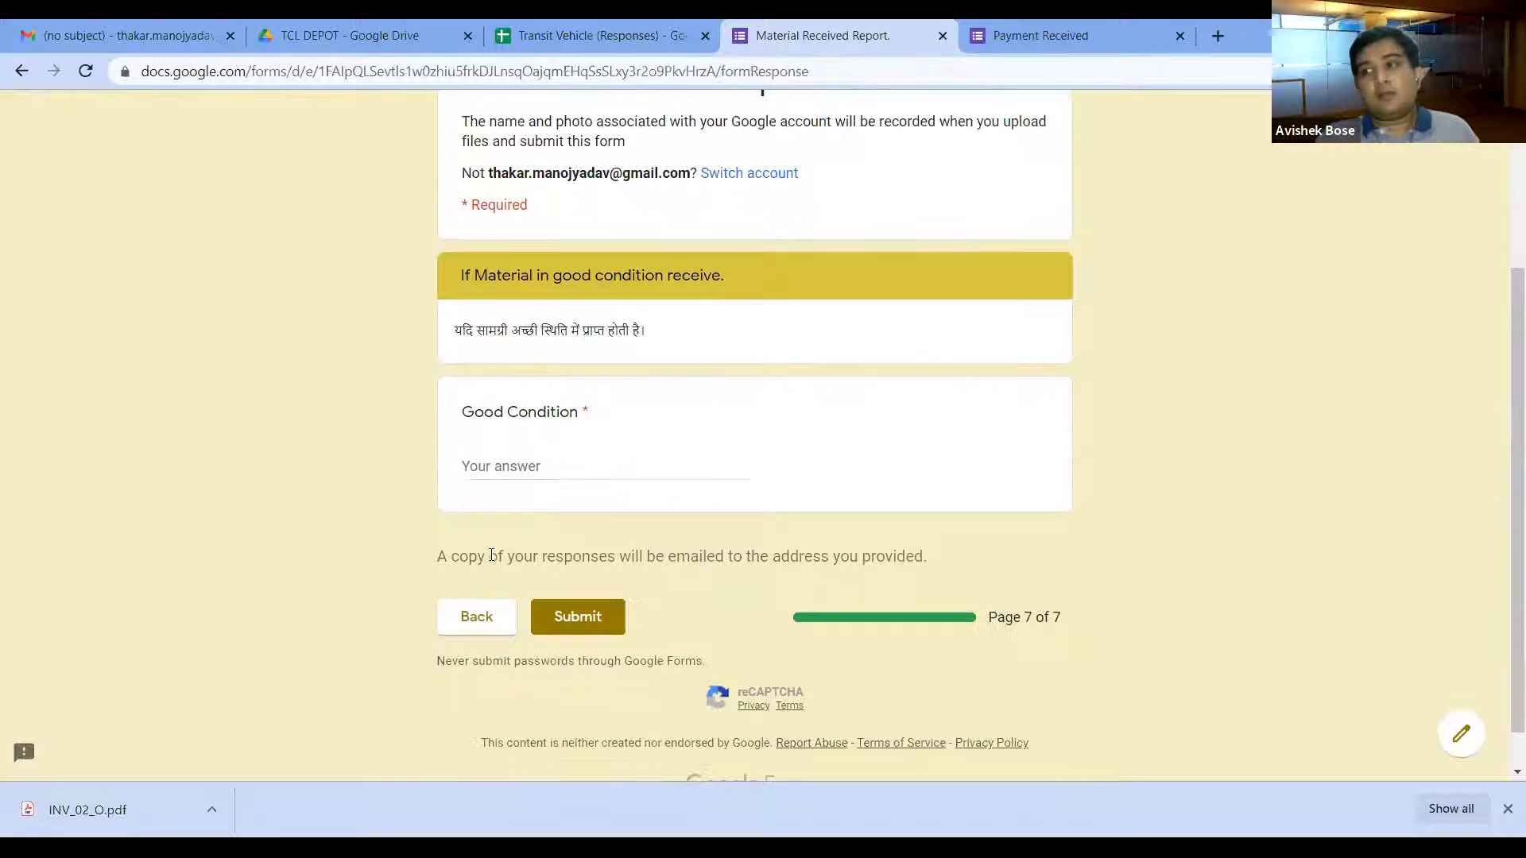
{"action": "left_click", "coordinate": [526, 466]}
{"action": "type", "text": "good"}
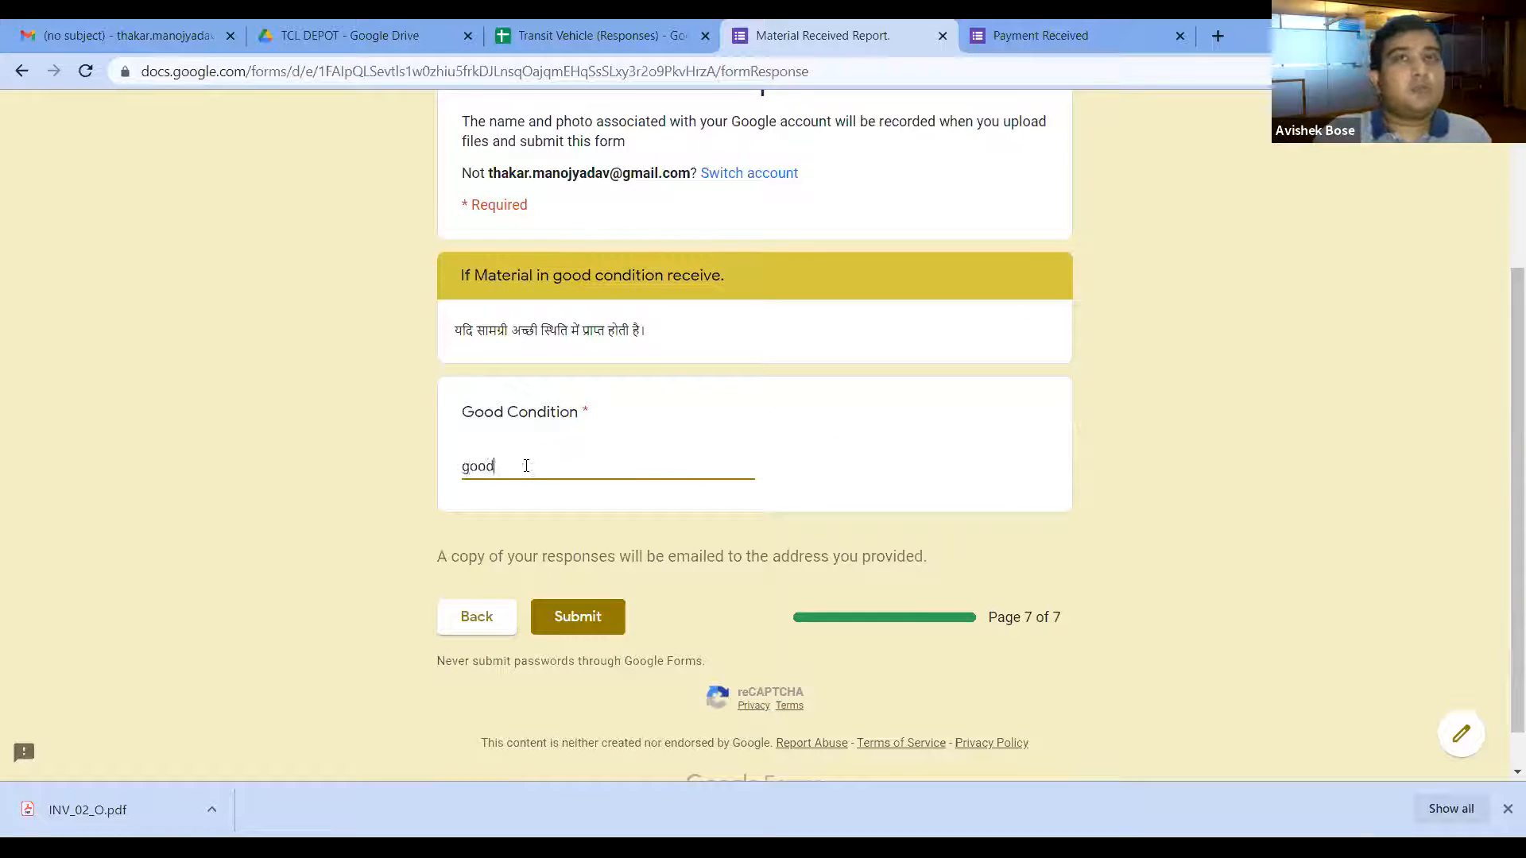
{"action": "type", "text": " co"}
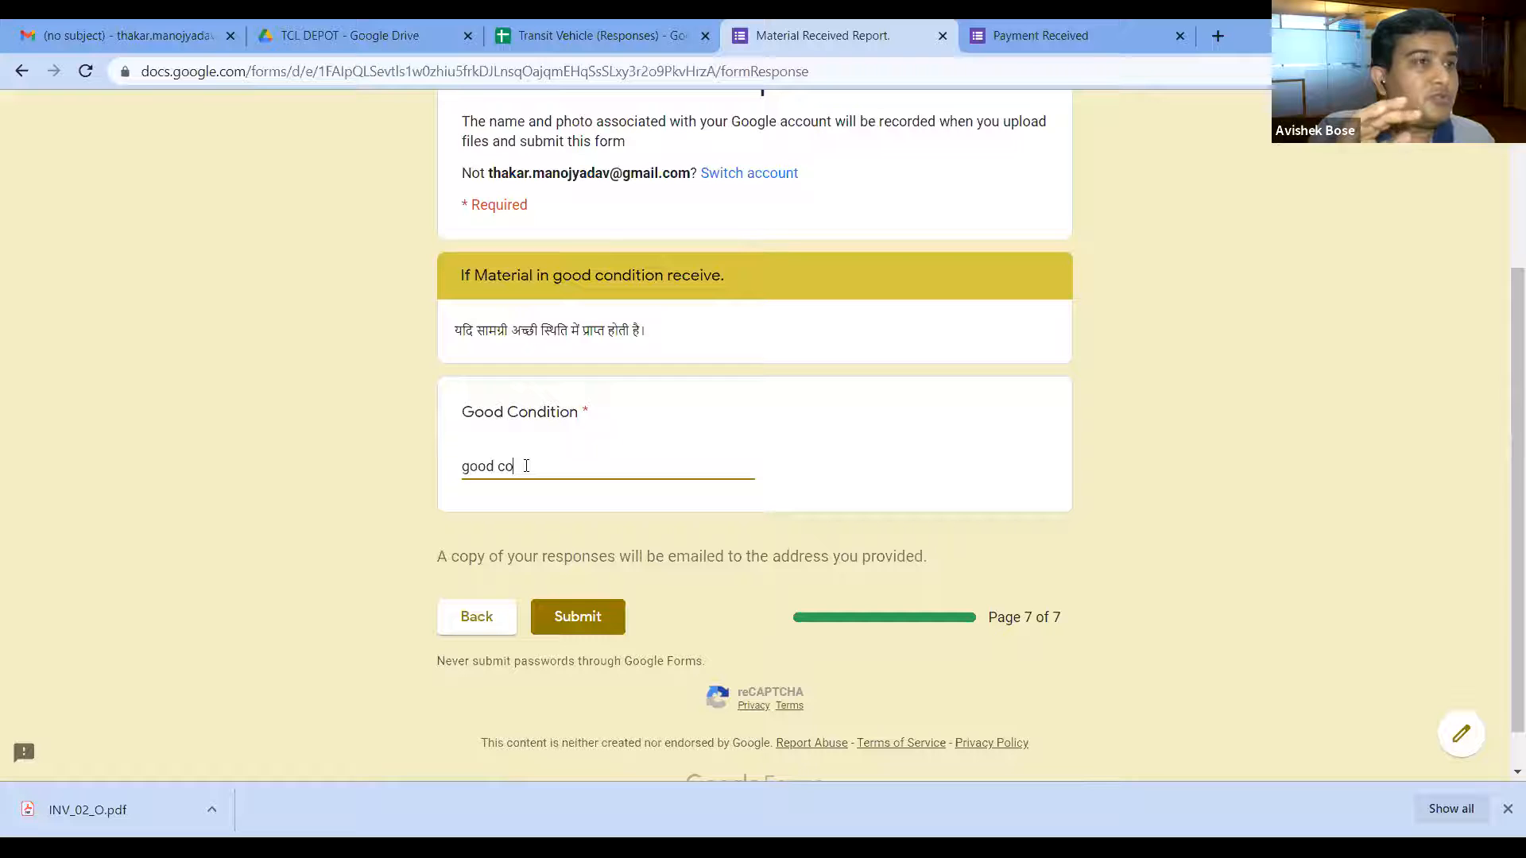
{"action": "type", "text": "ndition"}
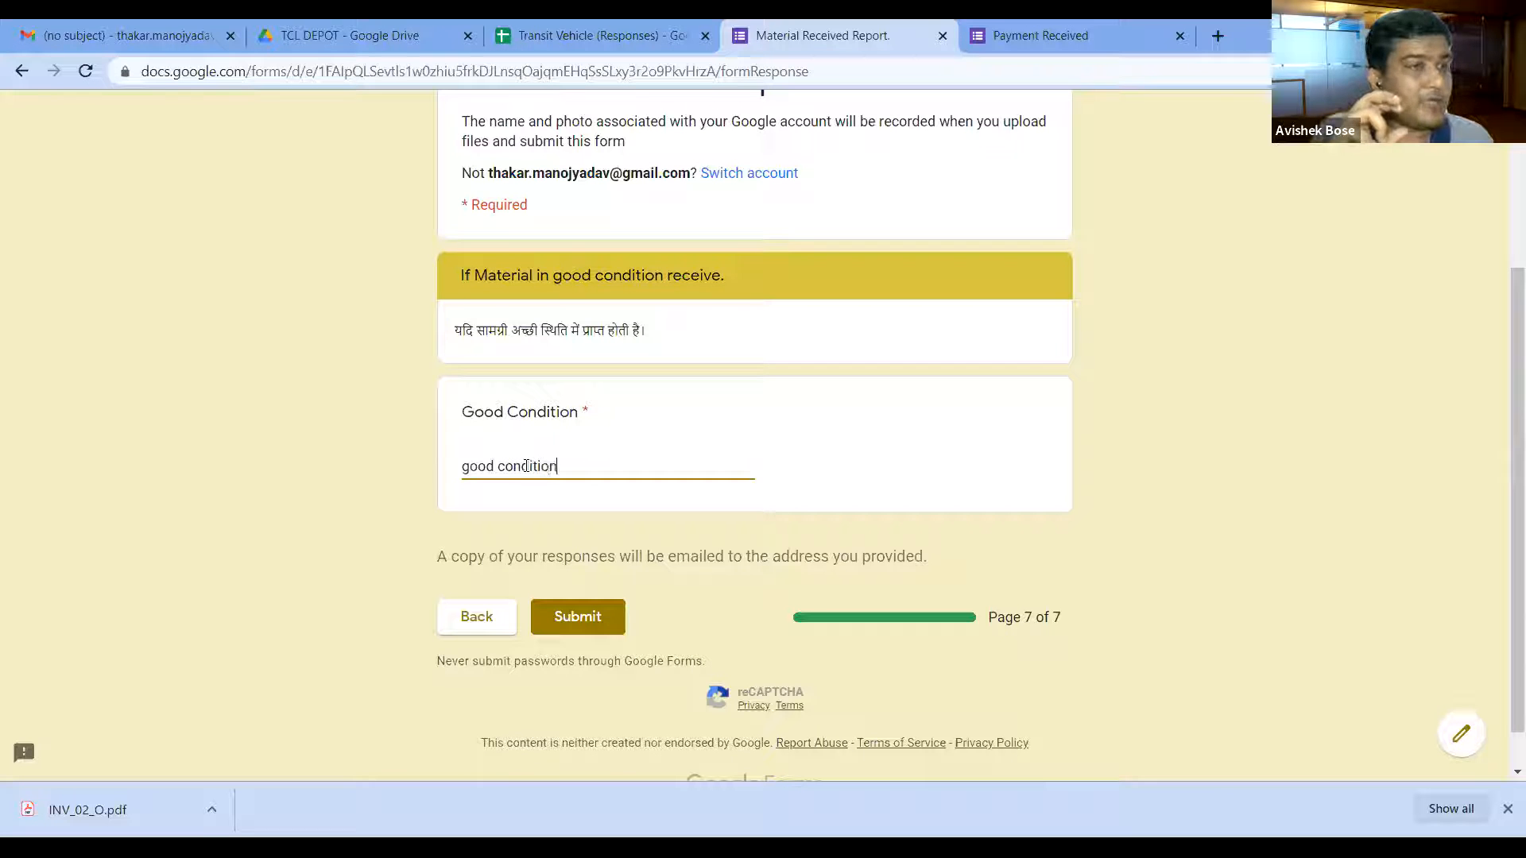
{"action": "left_click", "coordinate": [559, 623]}
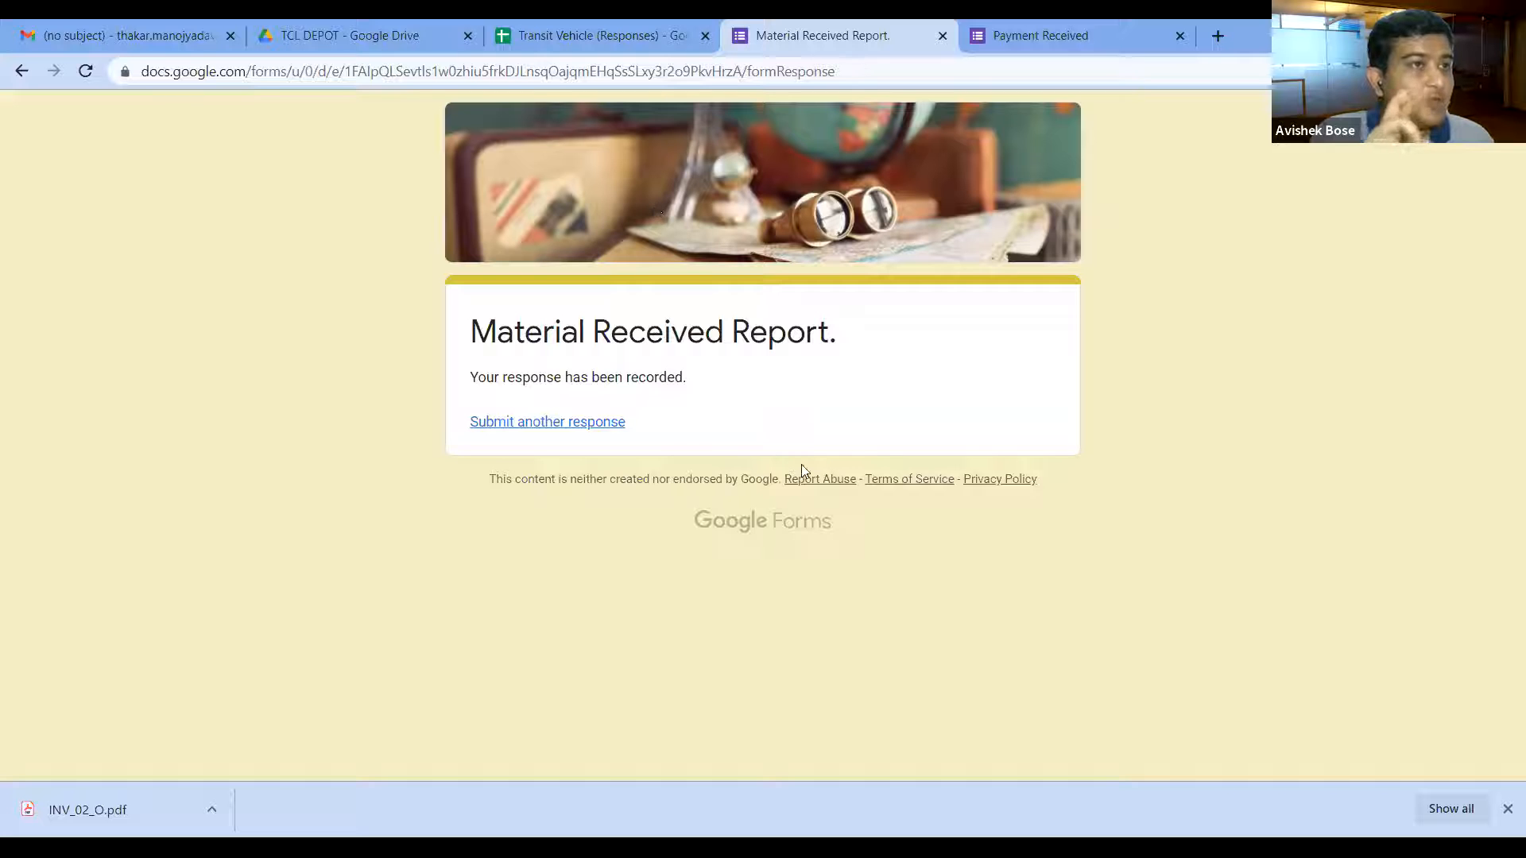
{"action": "left_click_drag", "start_coordinate": [835, 663], "coordinate": [989, 645]}
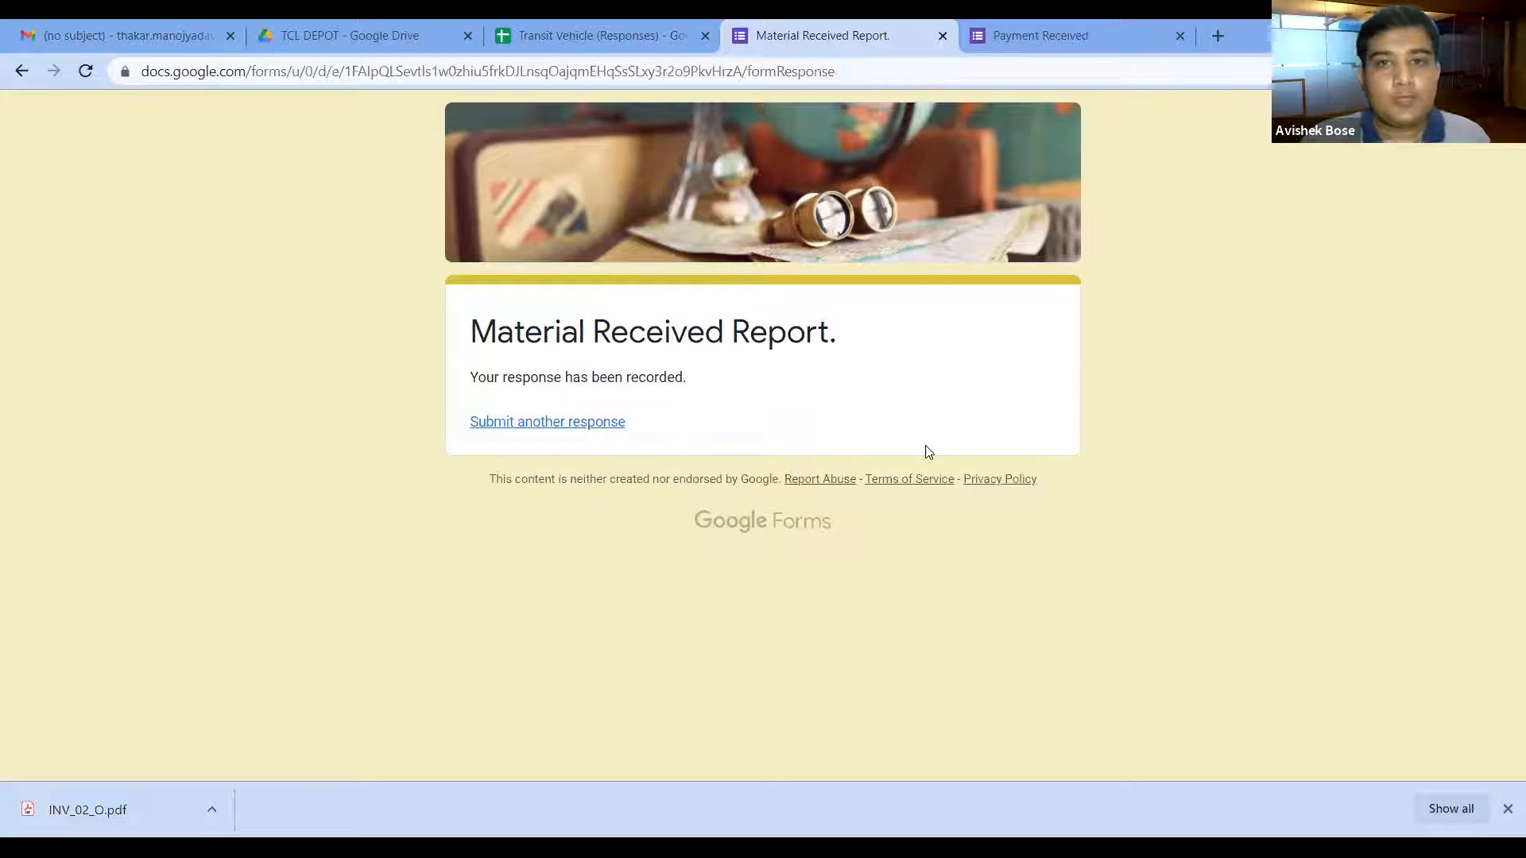
{"action": "left_click", "coordinate": [941, 36]}
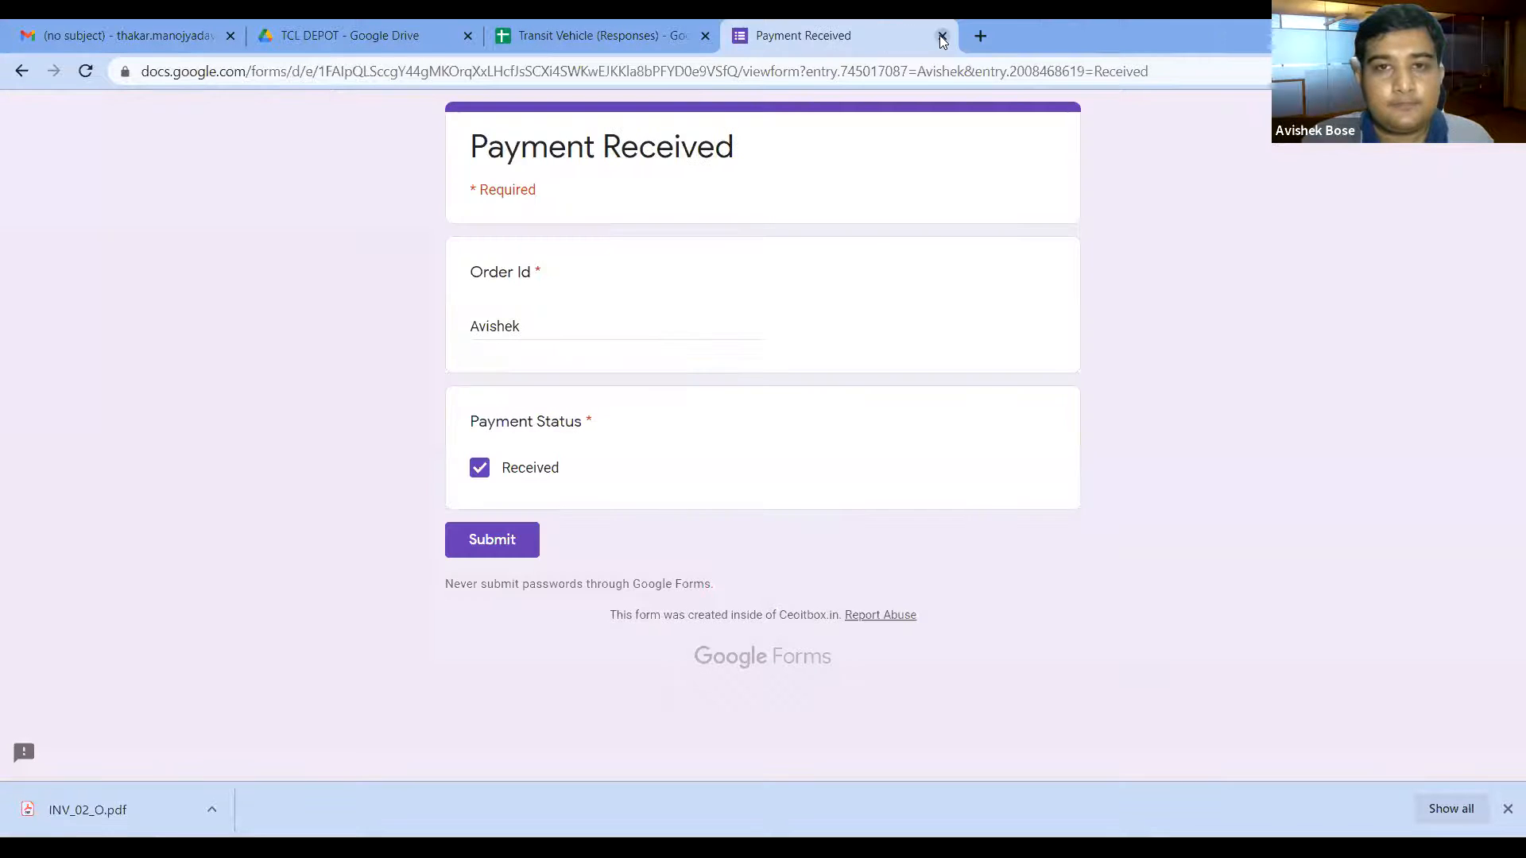
Step: Format the Received Material sheet's Invoice Date column E as Date so 44370 reads 6/23/2021
{"action": "left_click", "coordinate": [655, 32]}
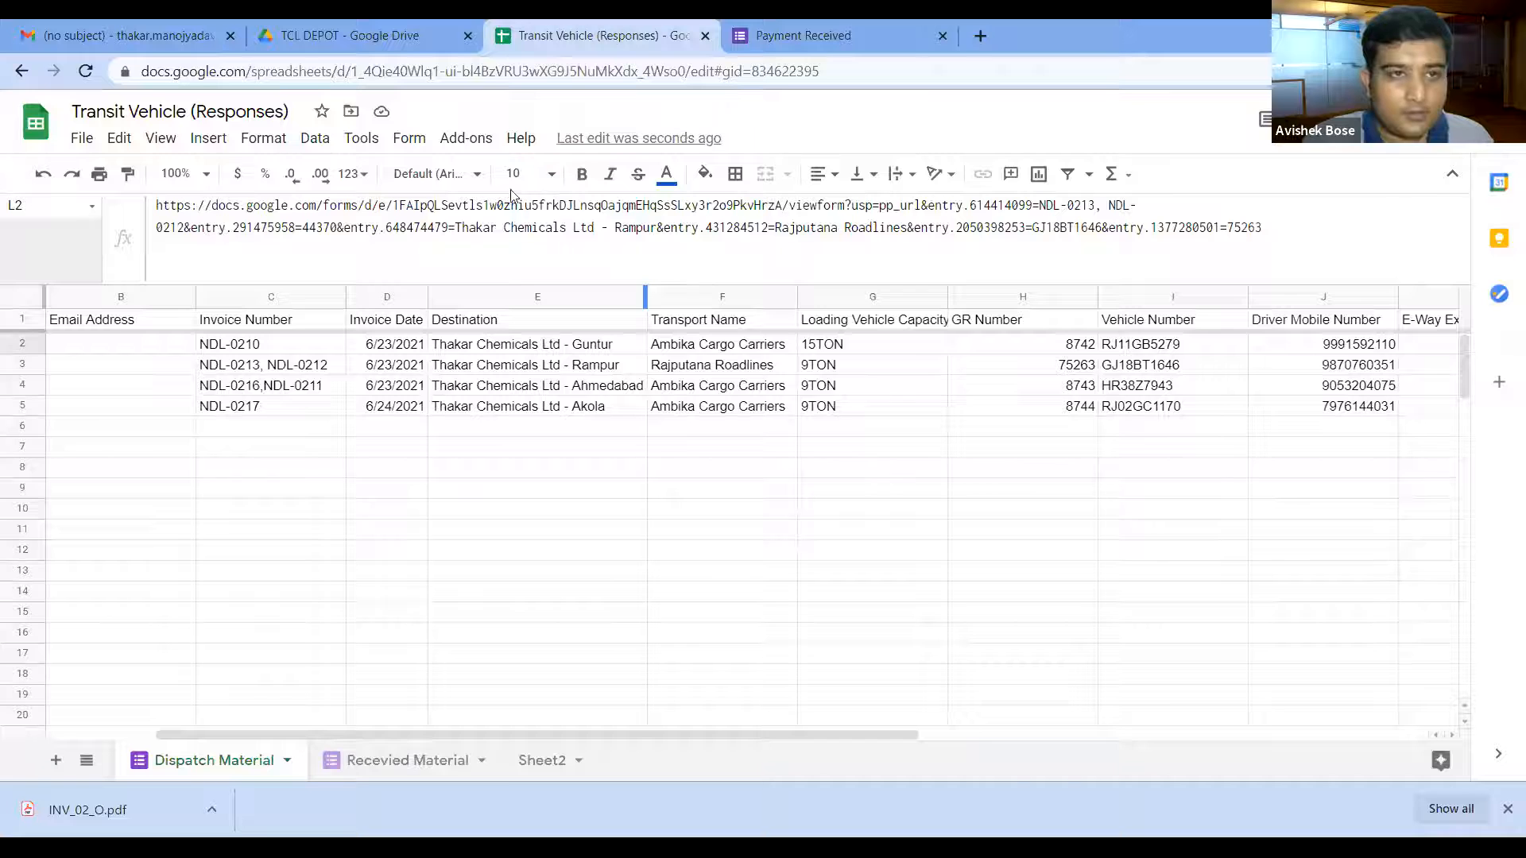
{"action": "left_click", "coordinate": [377, 765]}
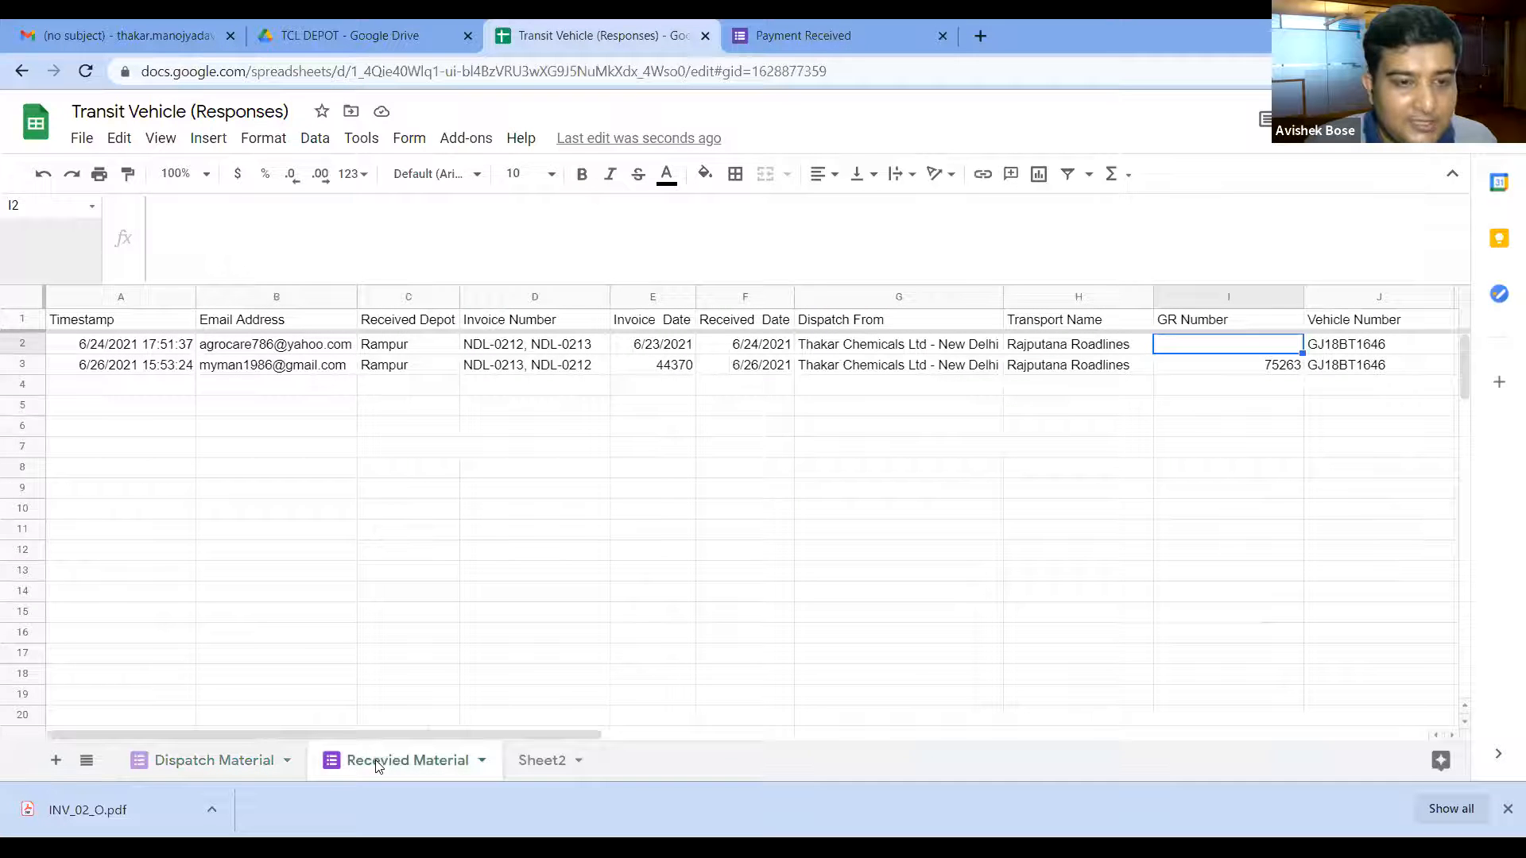
{"action": "left_click_drag", "start_coordinate": [364, 734], "coordinate": [620, 732]}
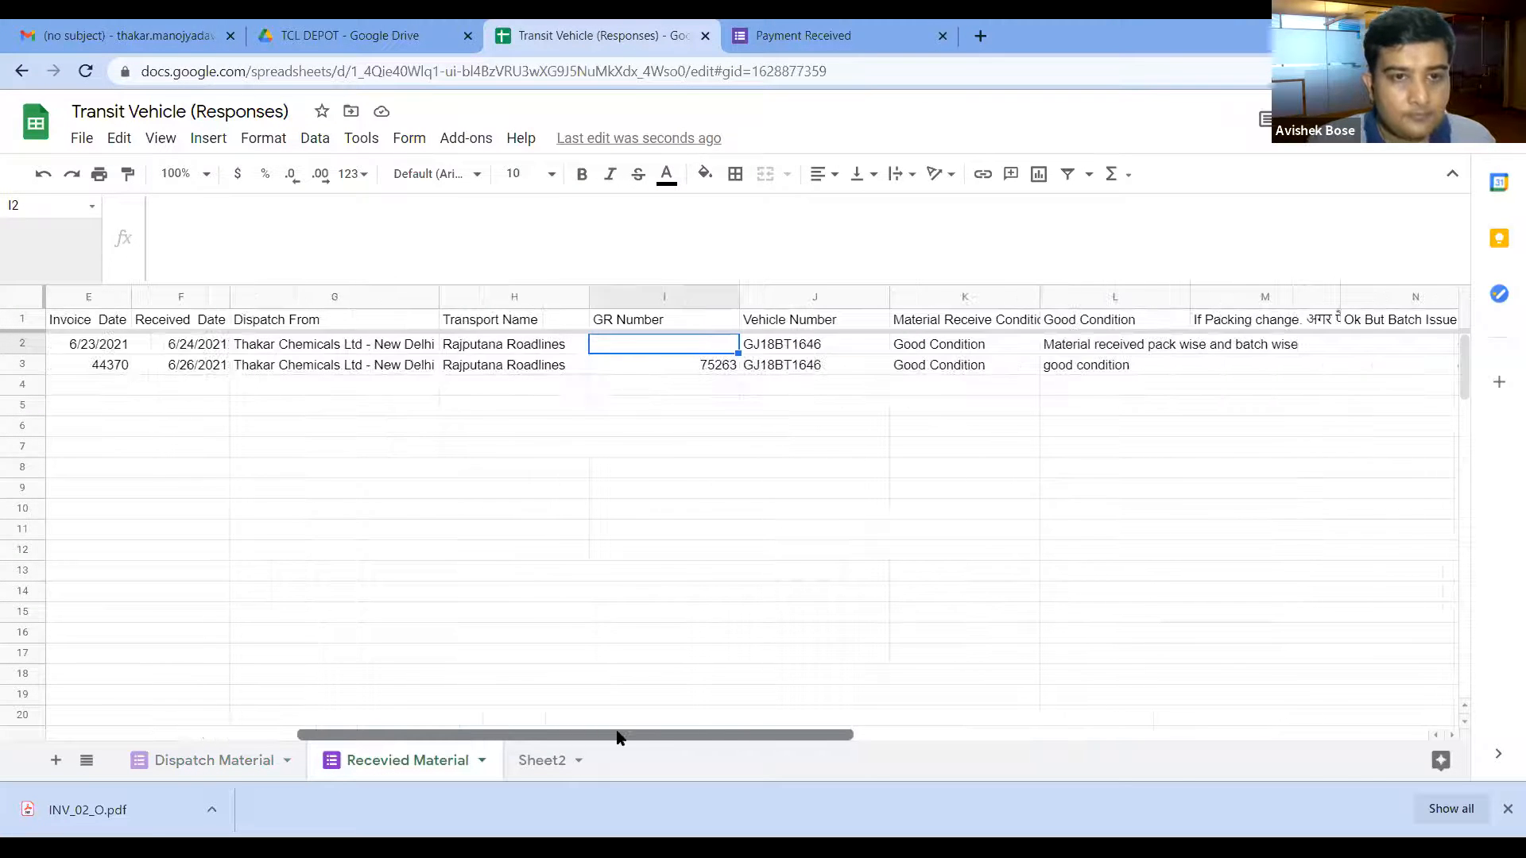
{"action": "left_click_drag", "start_coordinate": [488, 734], "coordinate": [460, 729]}
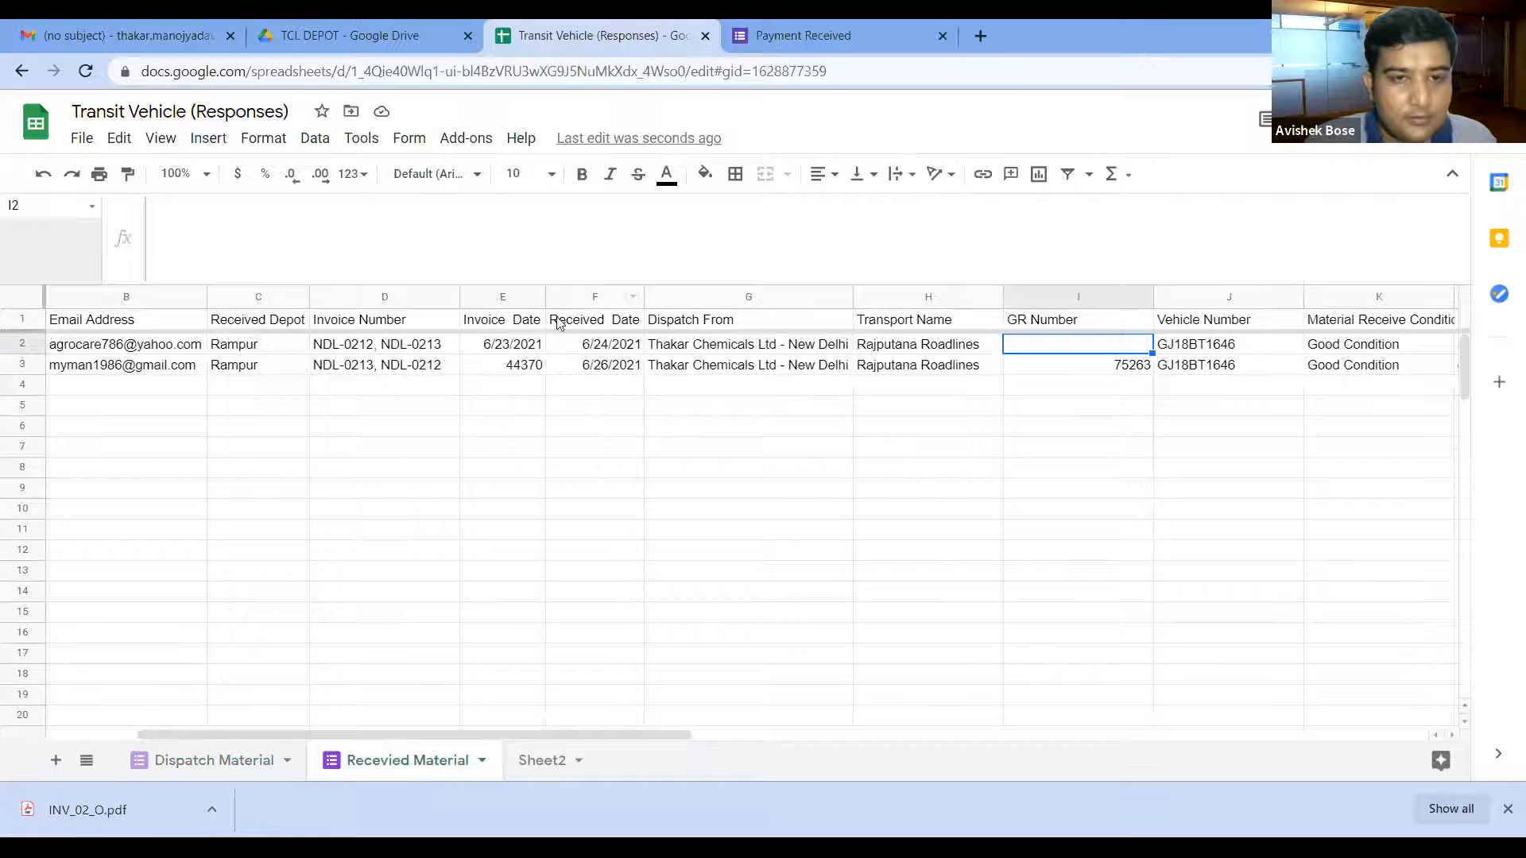
{"action": "left_click", "coordinate": [506, 297]}
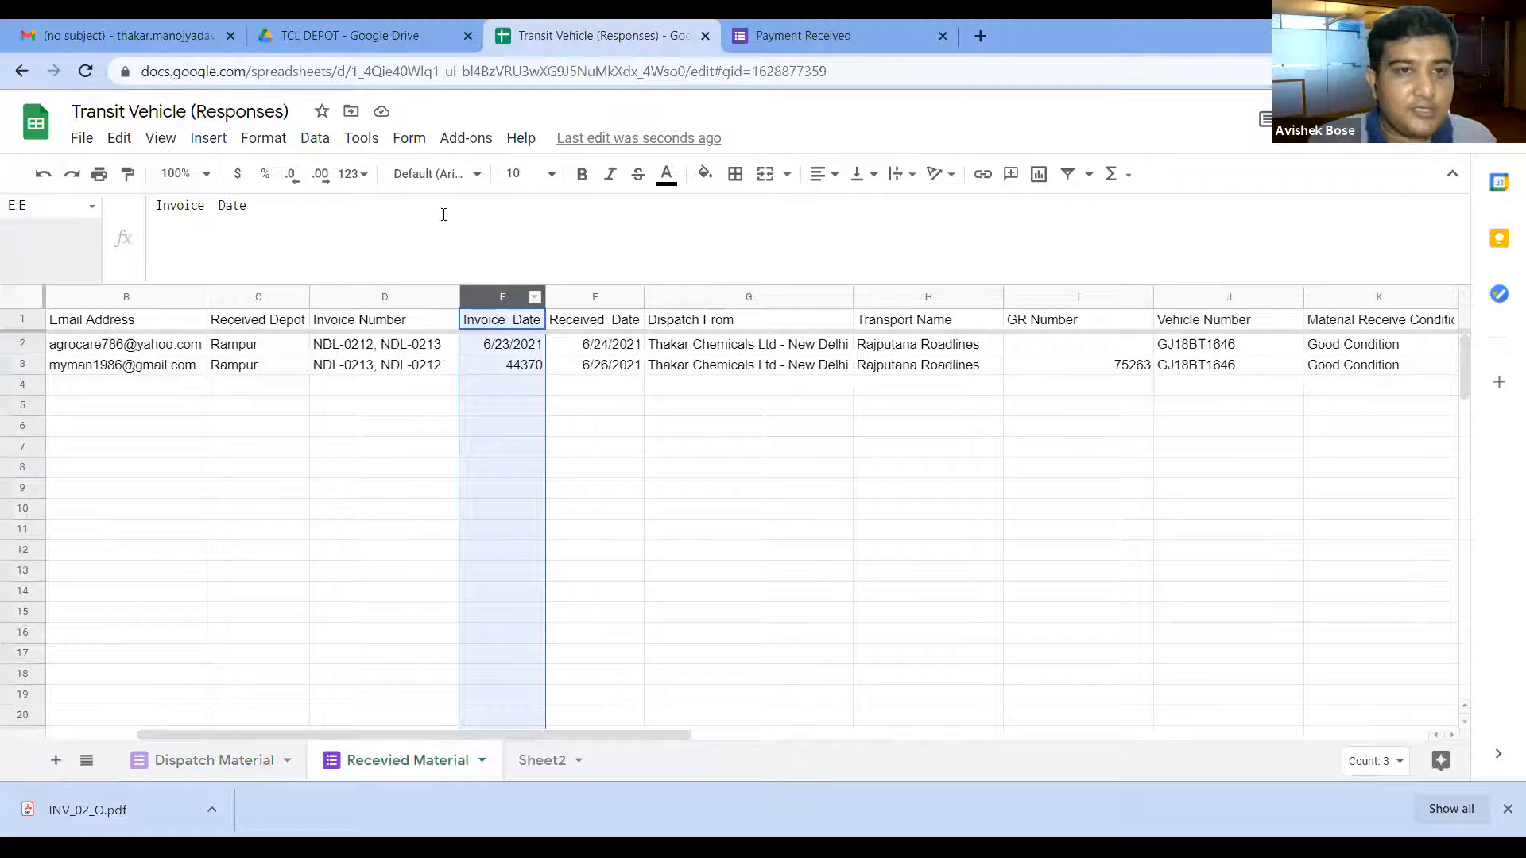
{"action": "left_click", "coordinate": [364, 176]}
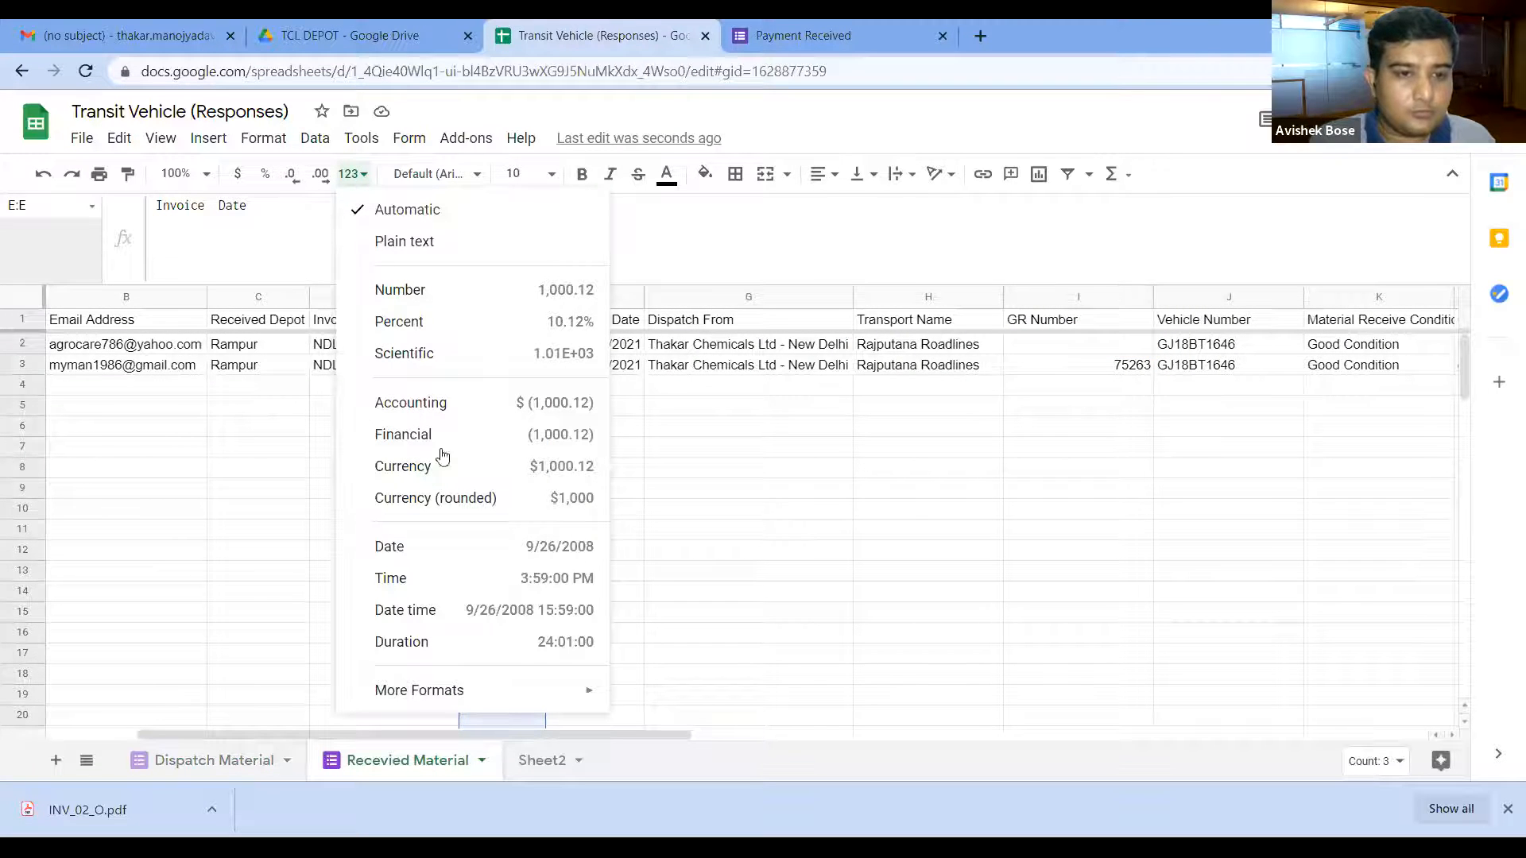
{"action": "left_click", "coordinate": [469, 547]}
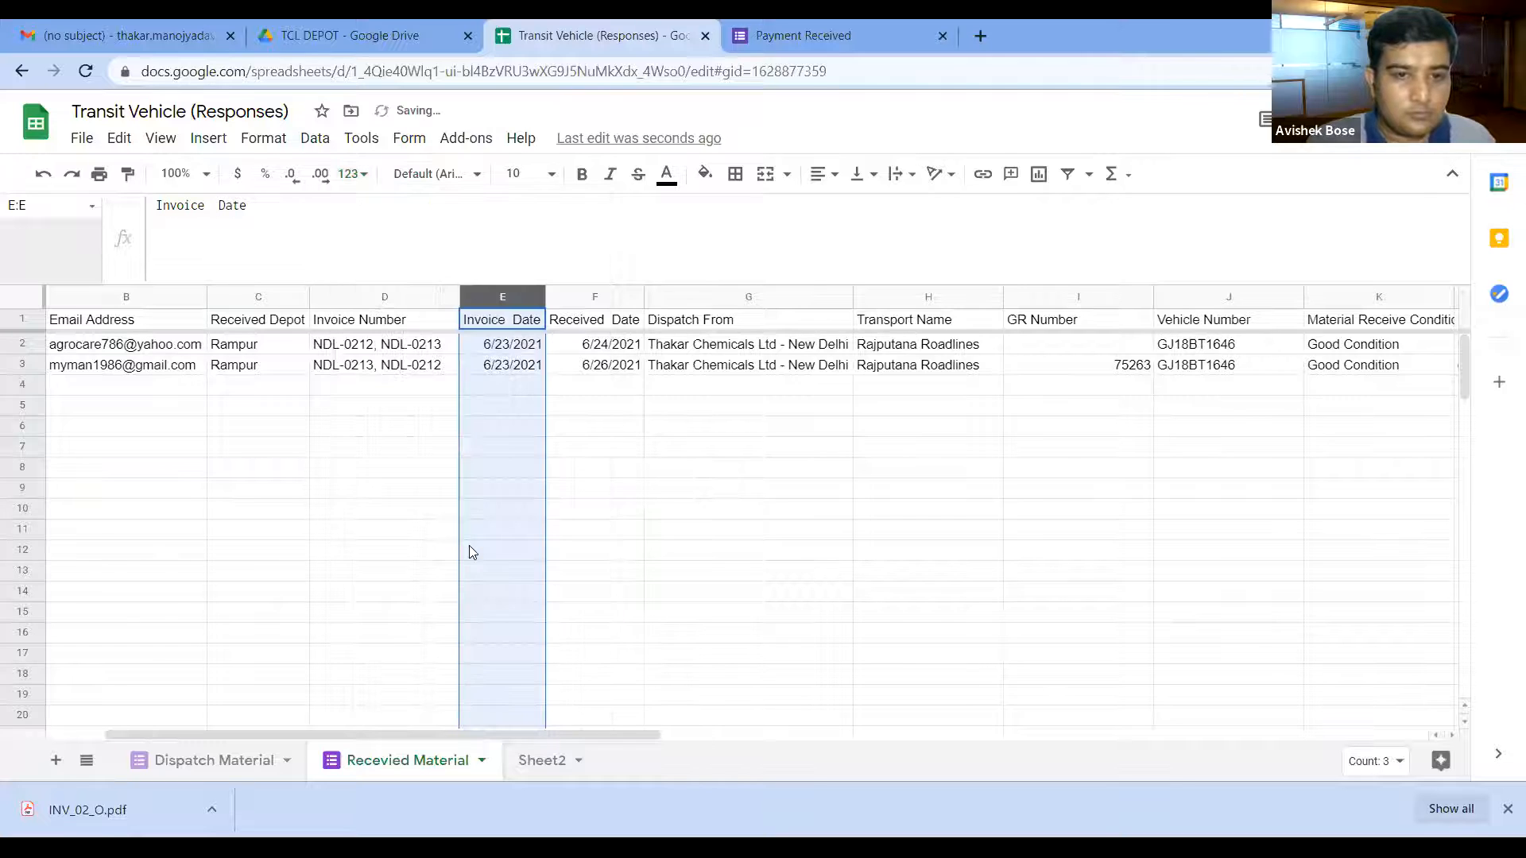
{"action": "left_click", "coordinate": [510, 367]}
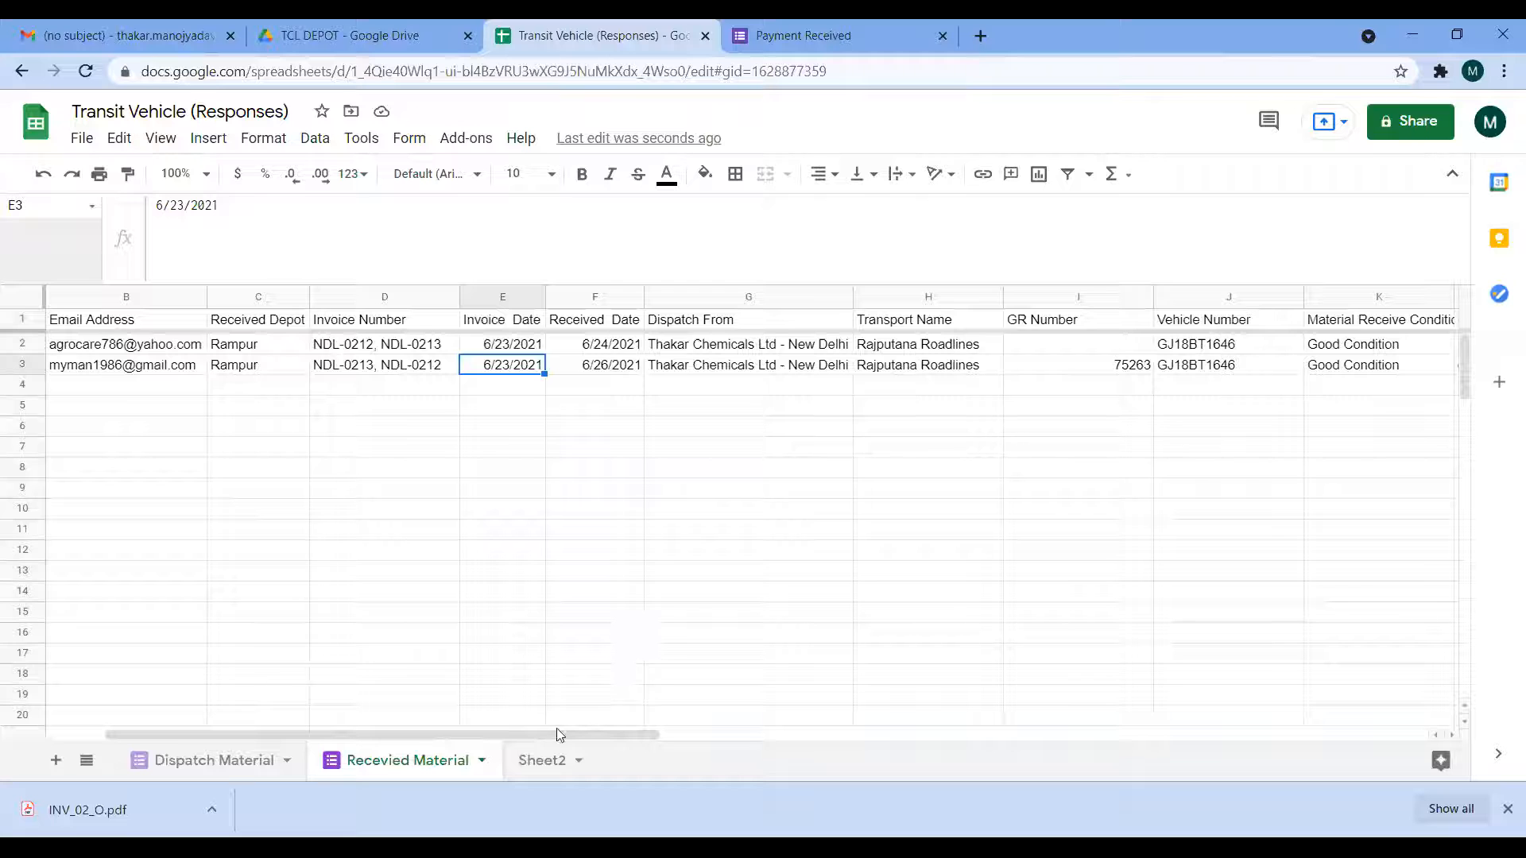
{"action": "left_click", "coordinate": [747, 733]}
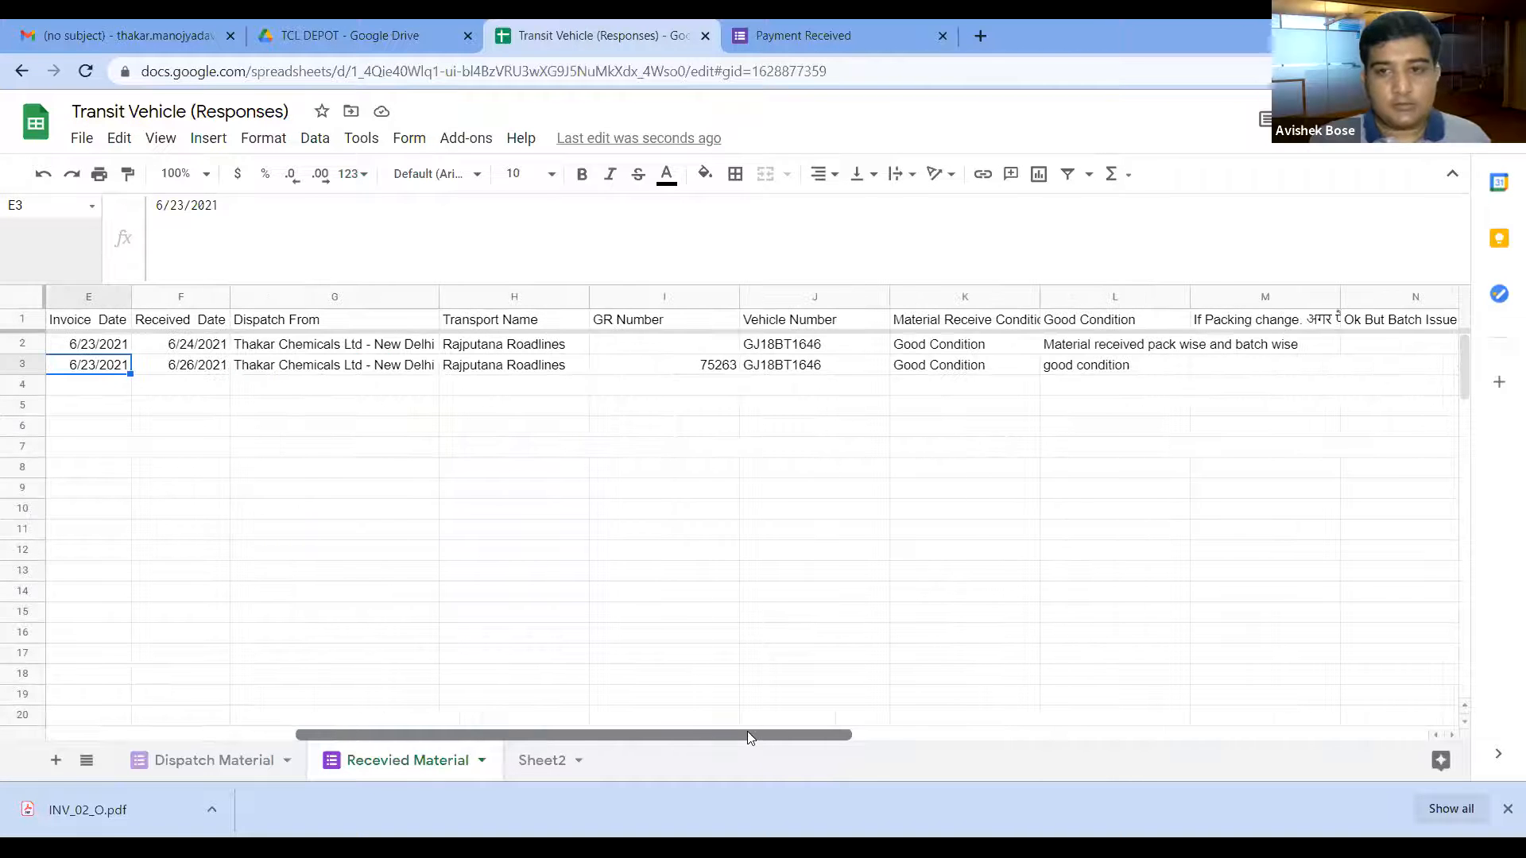
{"action": "left_click_drag", "start_coordinate": [747, 731], "coordinate": [454, 730]}
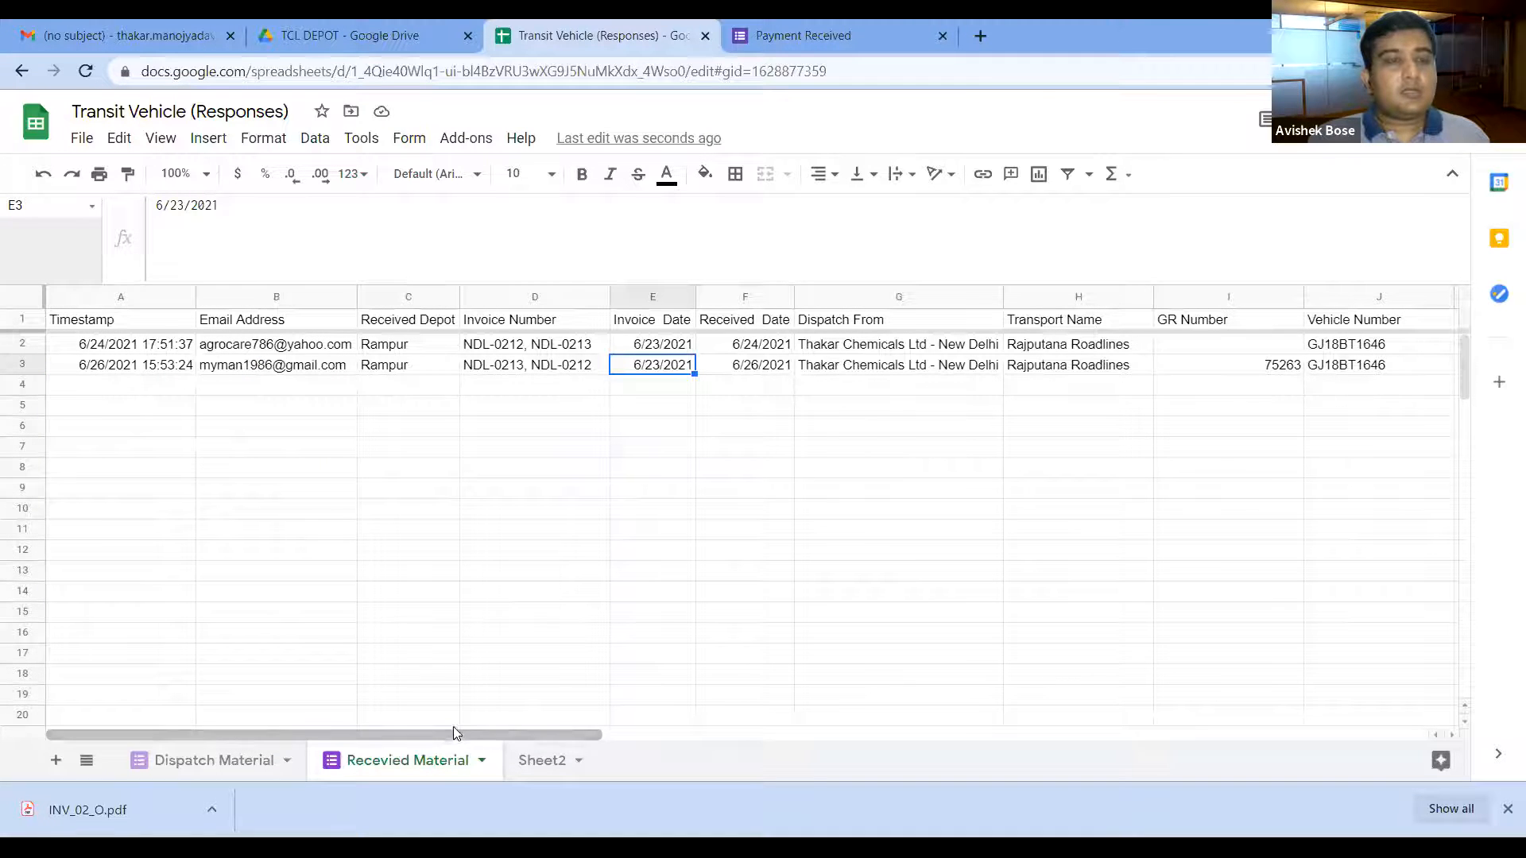
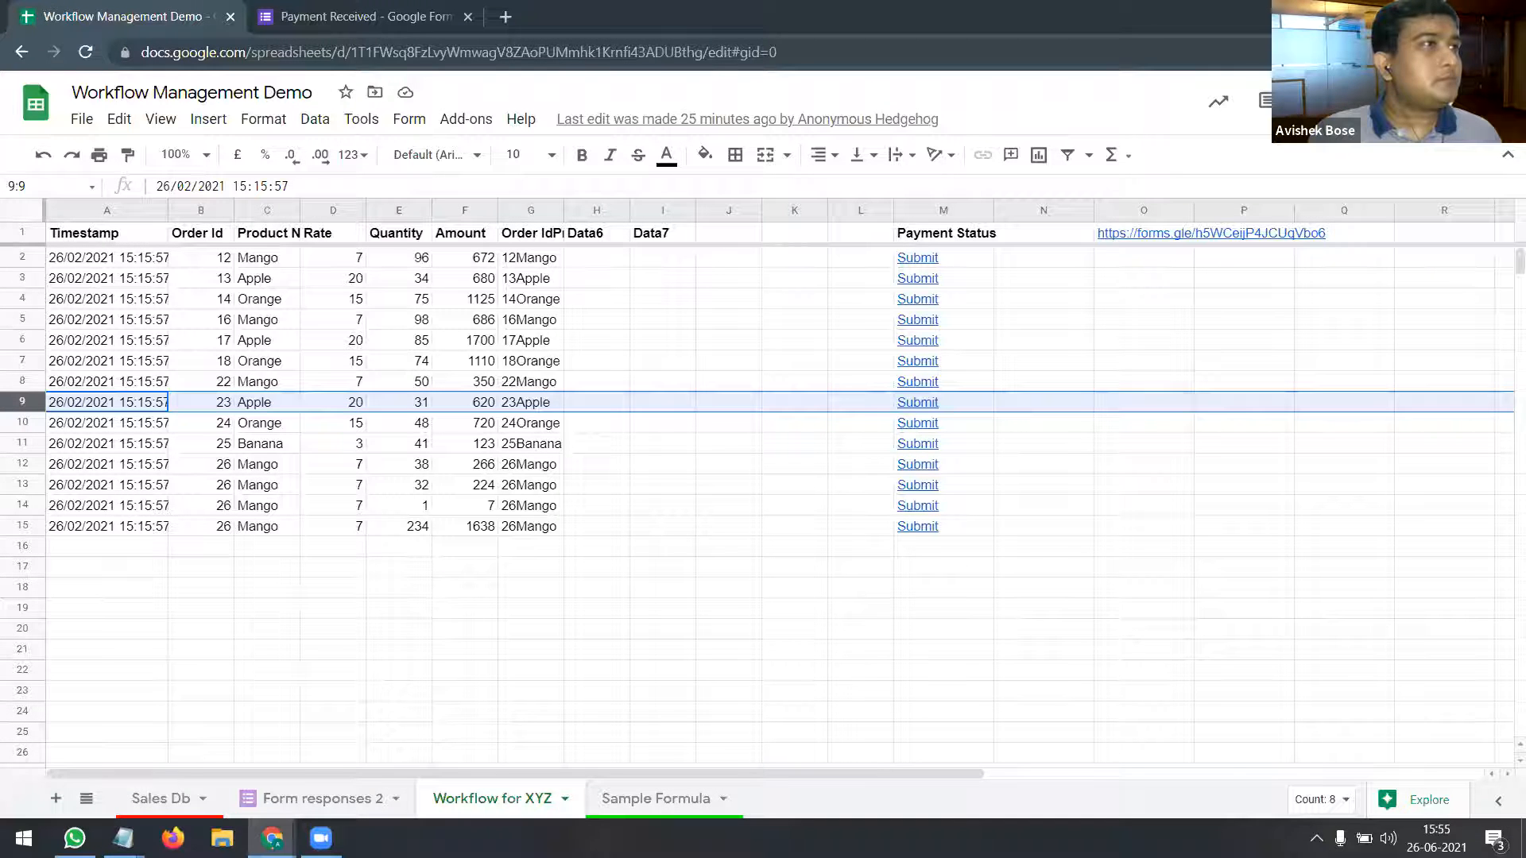
Step: Look over the YouTube channel search results, check the Workflow Management Demo sheet, then go to the Firefox tutorial
{"action": "key", "text": "alt+Tab"}
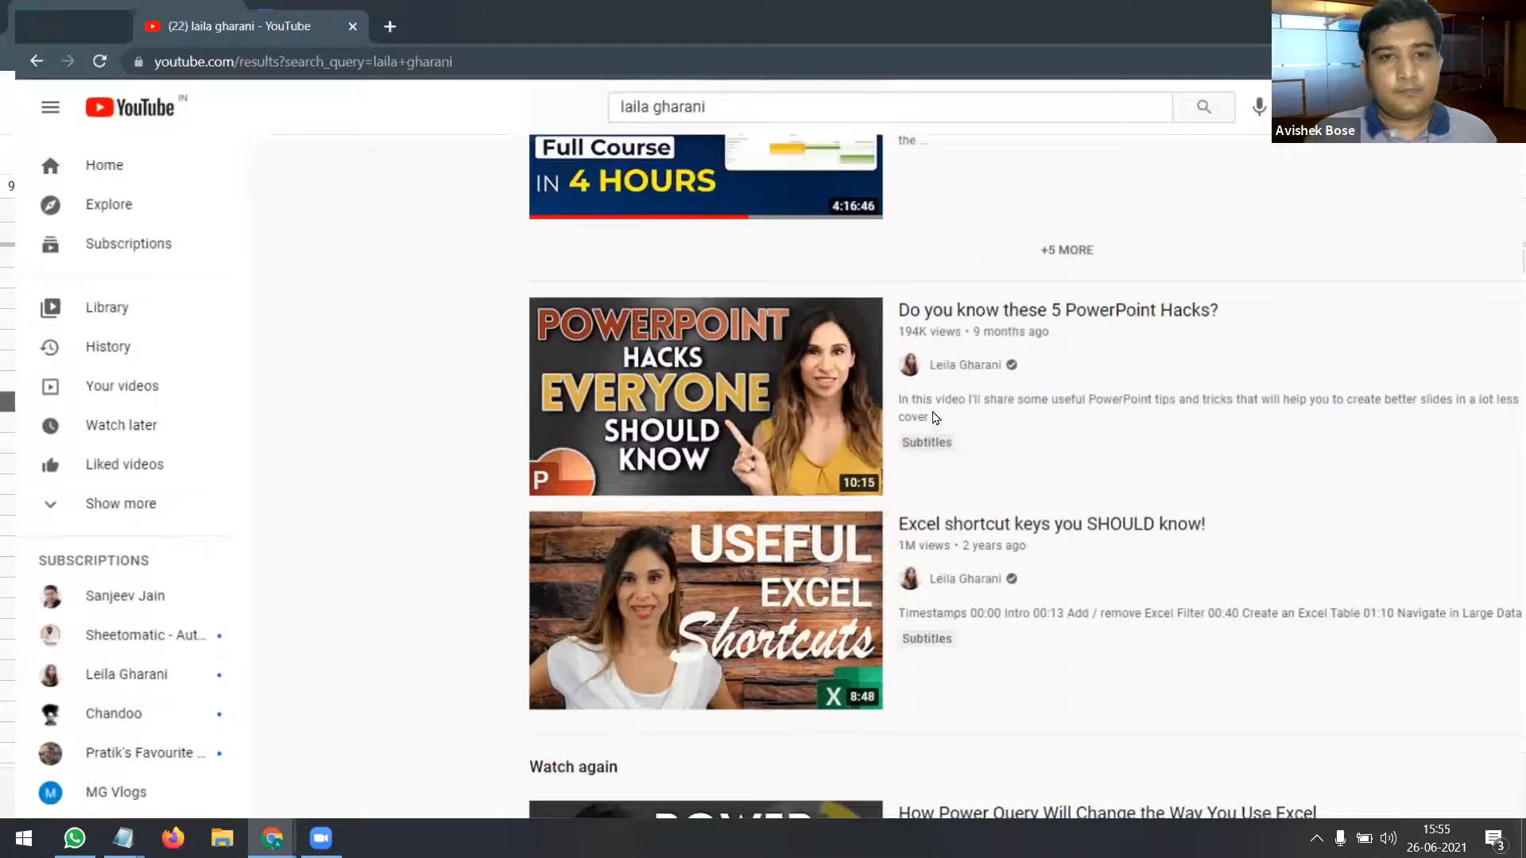
{"action": "scroll", "coordinate": [916, 444], "scroll_direction": "up", "scroll_amount": 5}
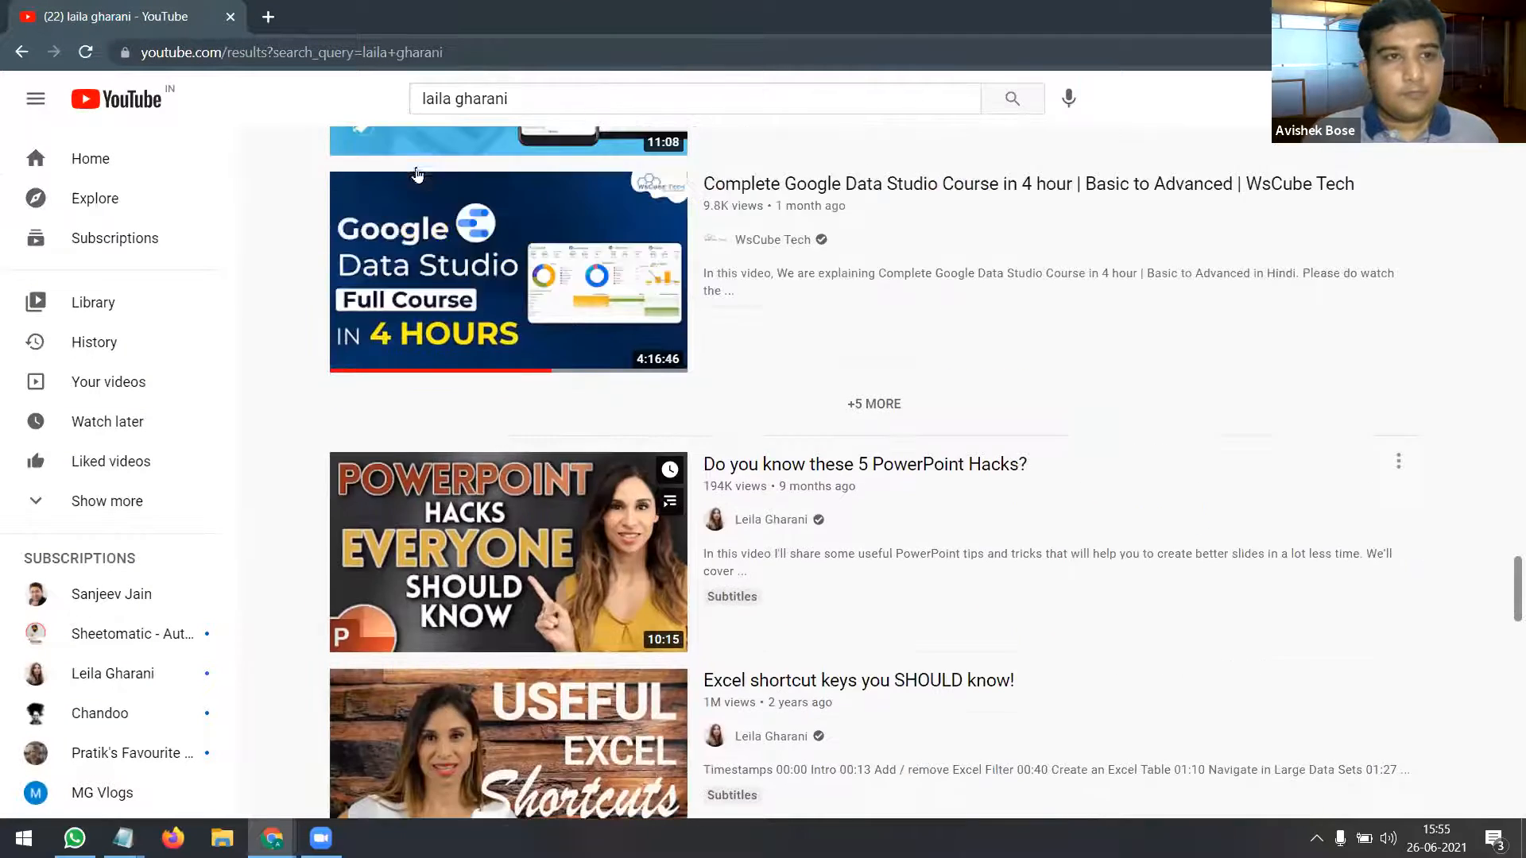
{"action": "scroll", "coordinate": [915, 444], "scroll_direction": "down", "scroll_amount": 4}
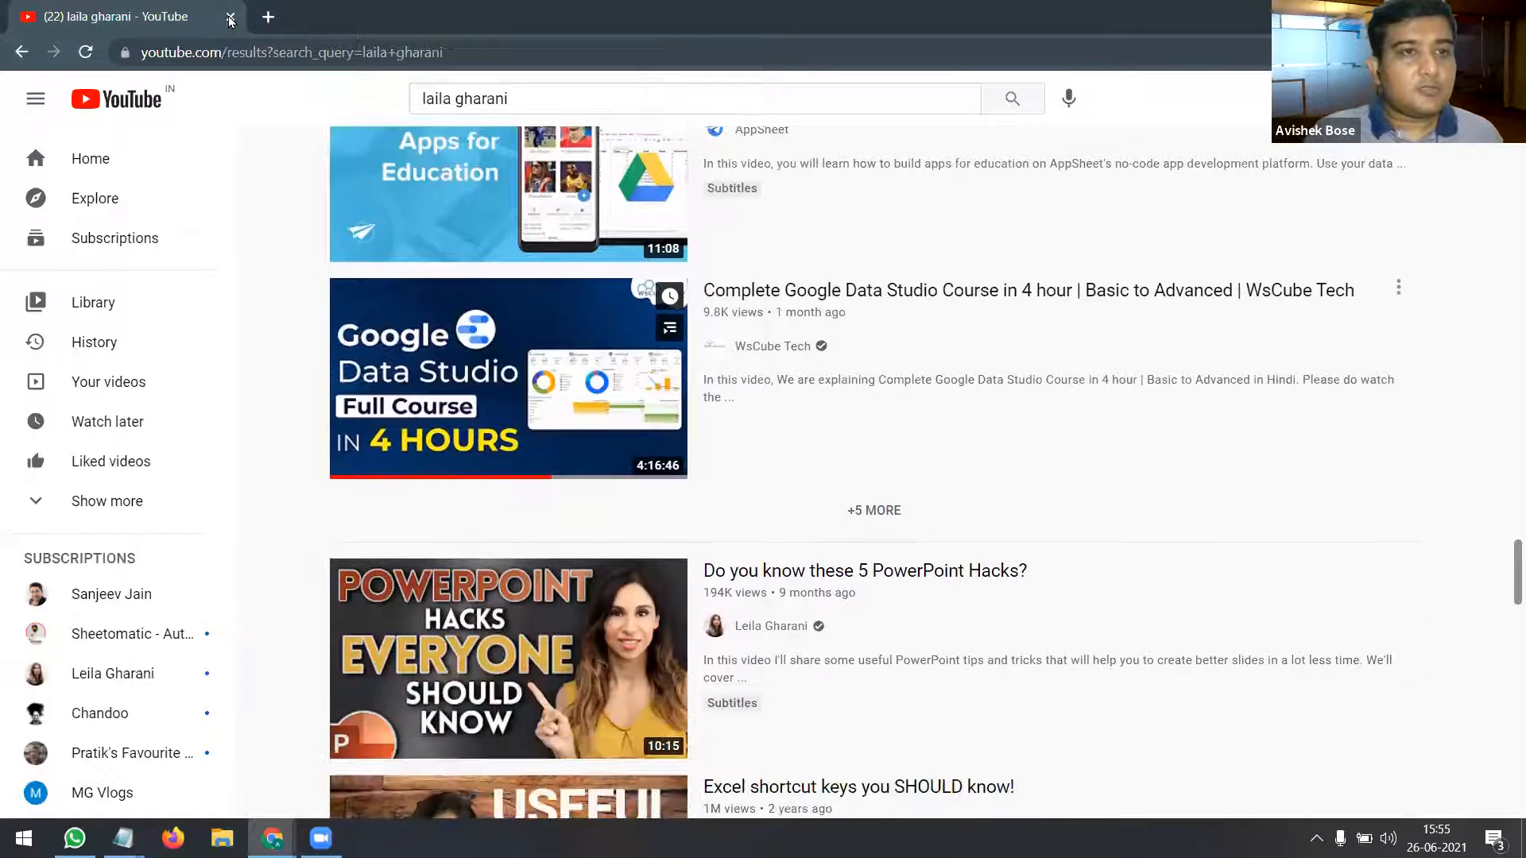
{"action": "key", "text": "alt+Tab"}
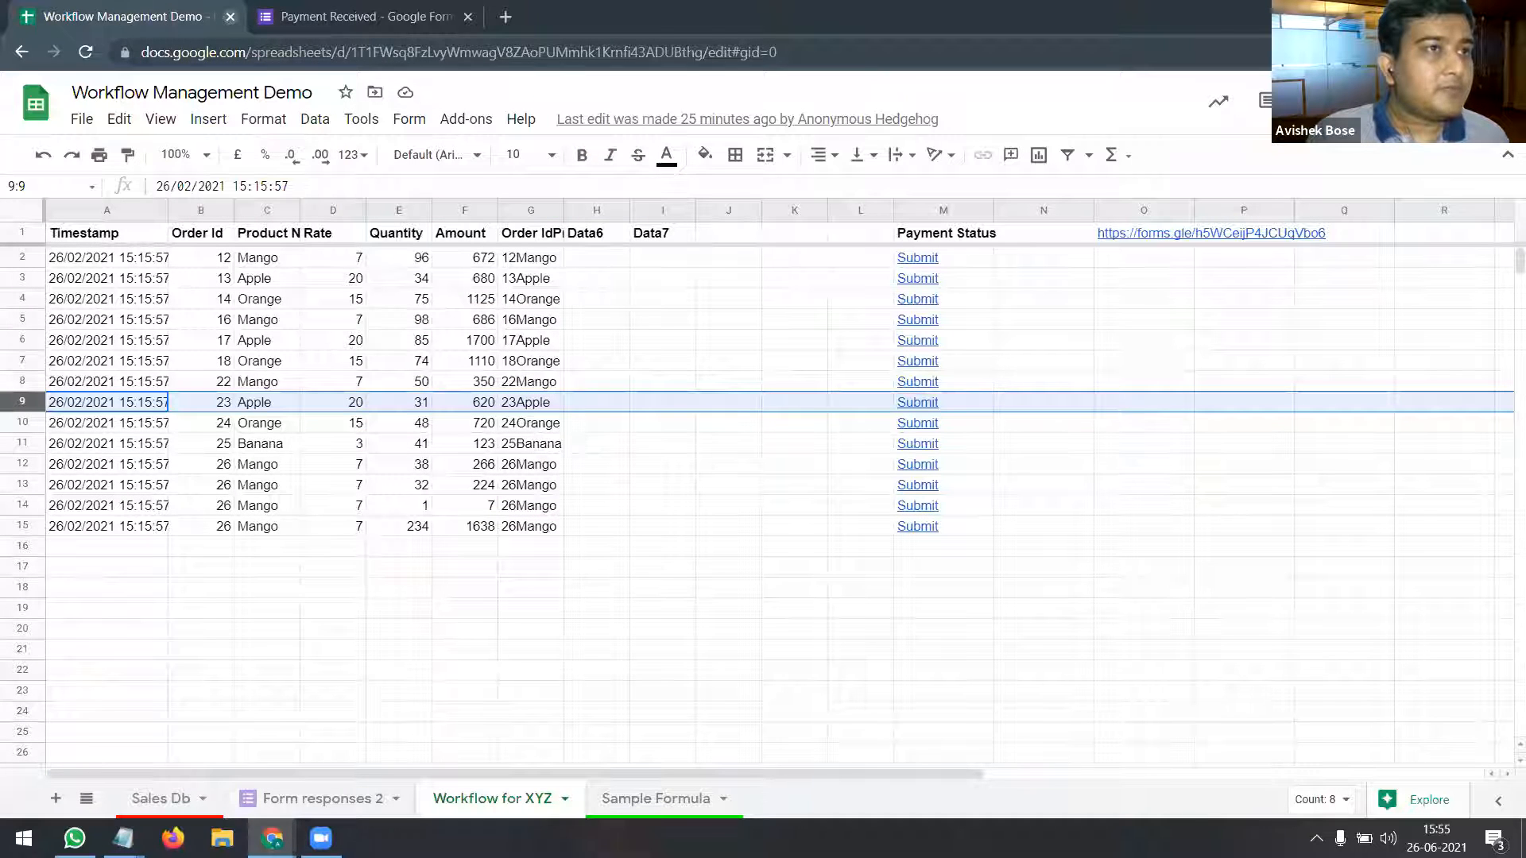
{"action": "key", "text": "alt+Tab"}
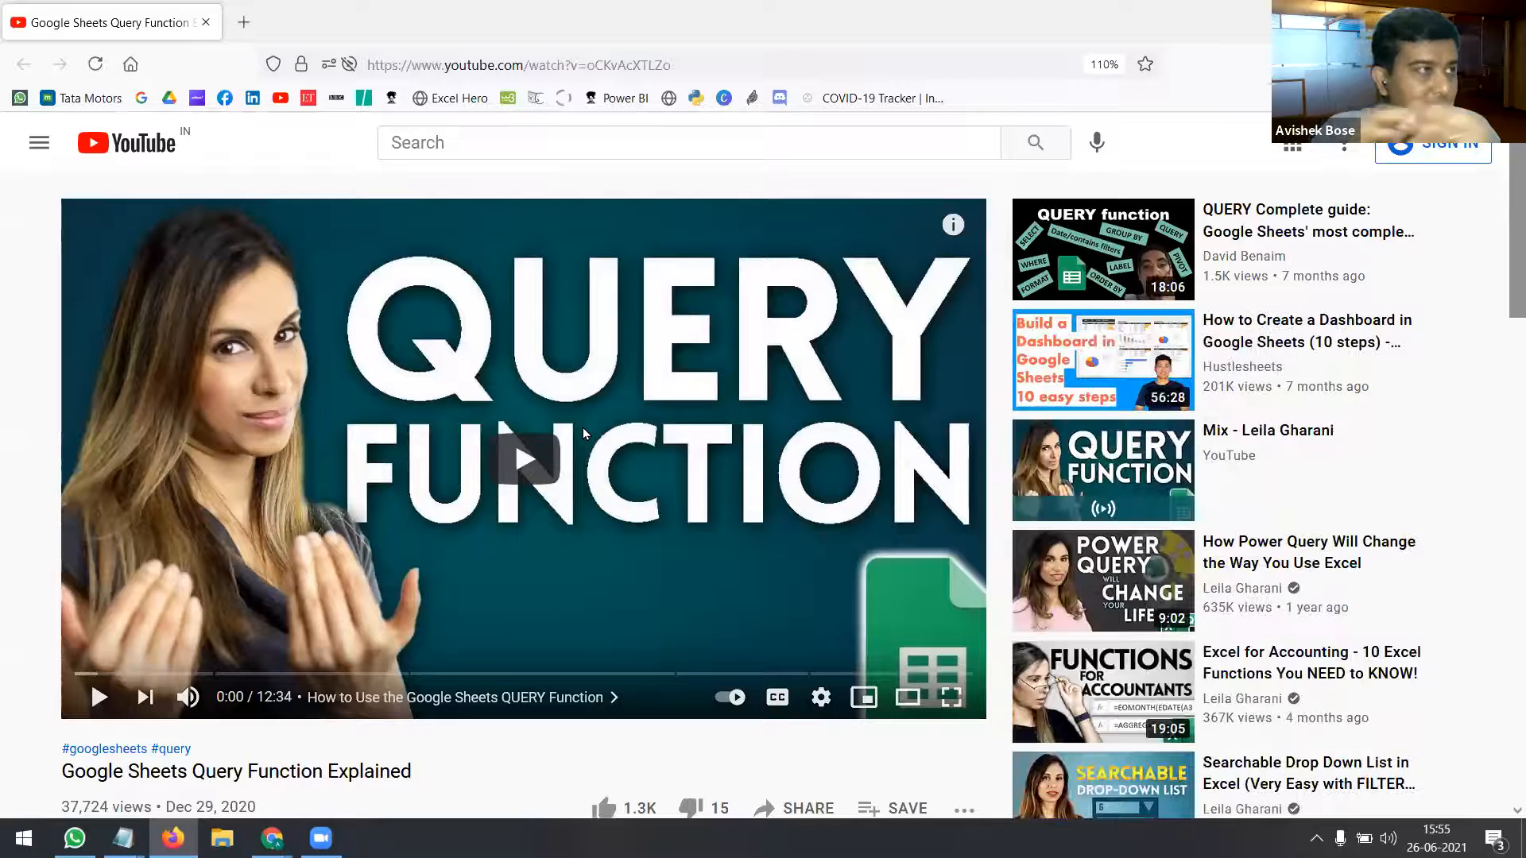
Step: Skip the Query Function video to 7:16, close the overlay ad, and pause at 7:37
{"action": "left_click", "coordinate": [592, 675]}
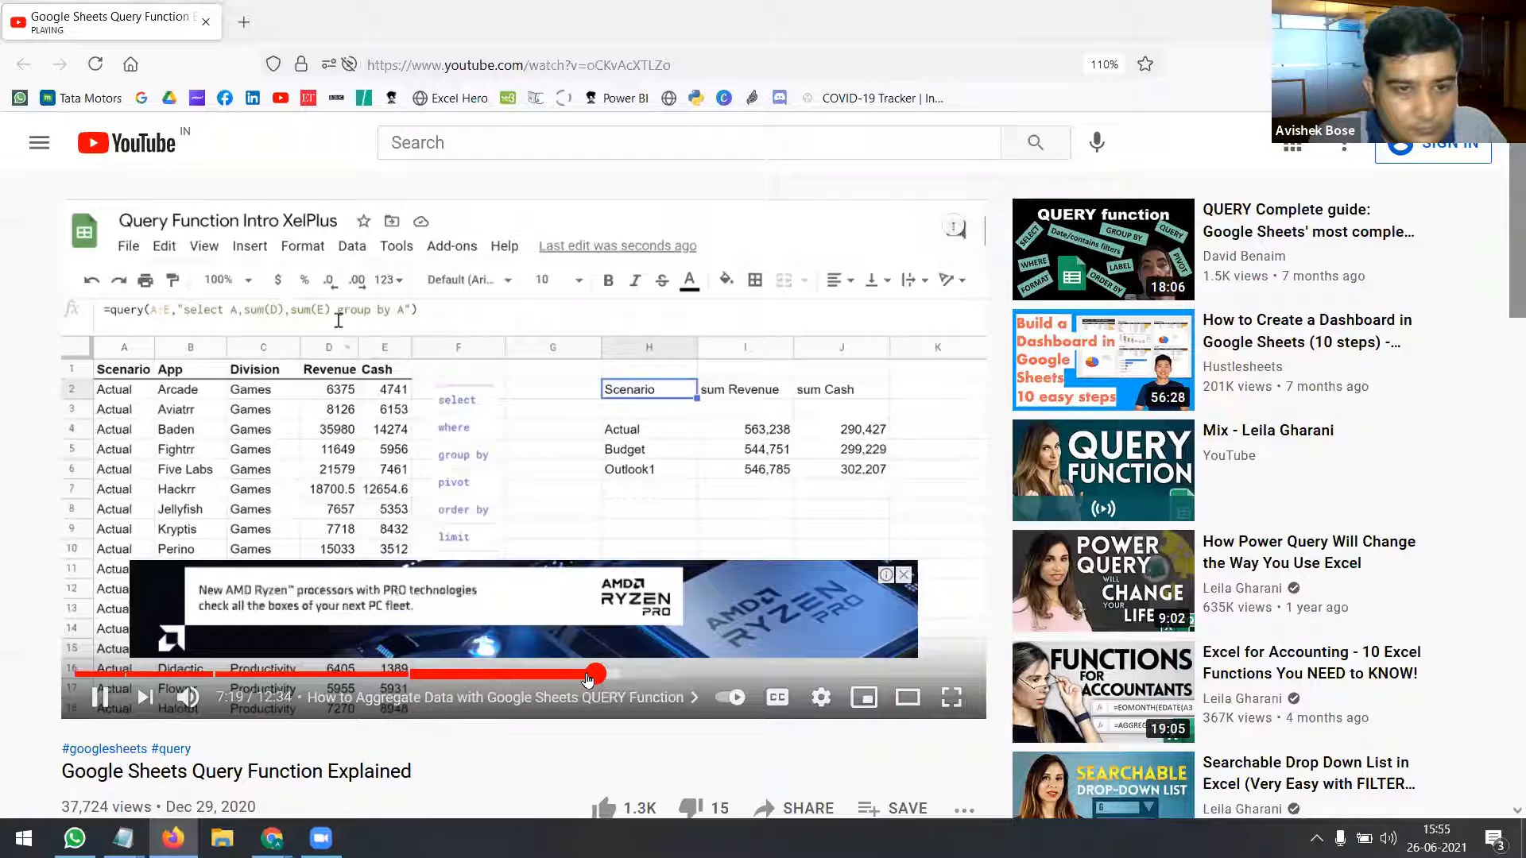
{"action": "left_click", "coordinate": [905, 577]}
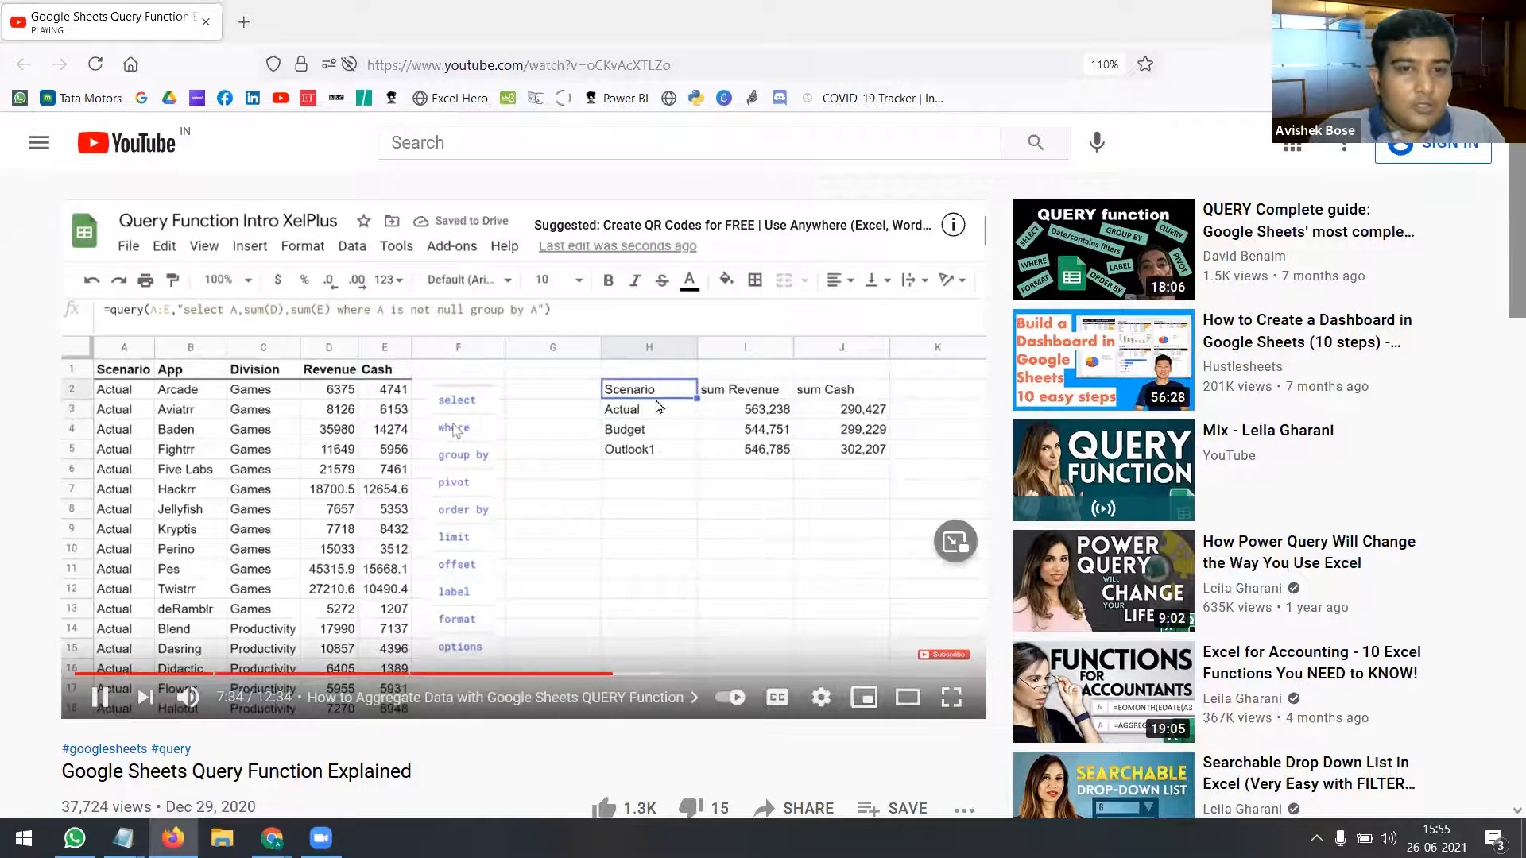
{"action": "left_click", "coordinate": [99, 698]}
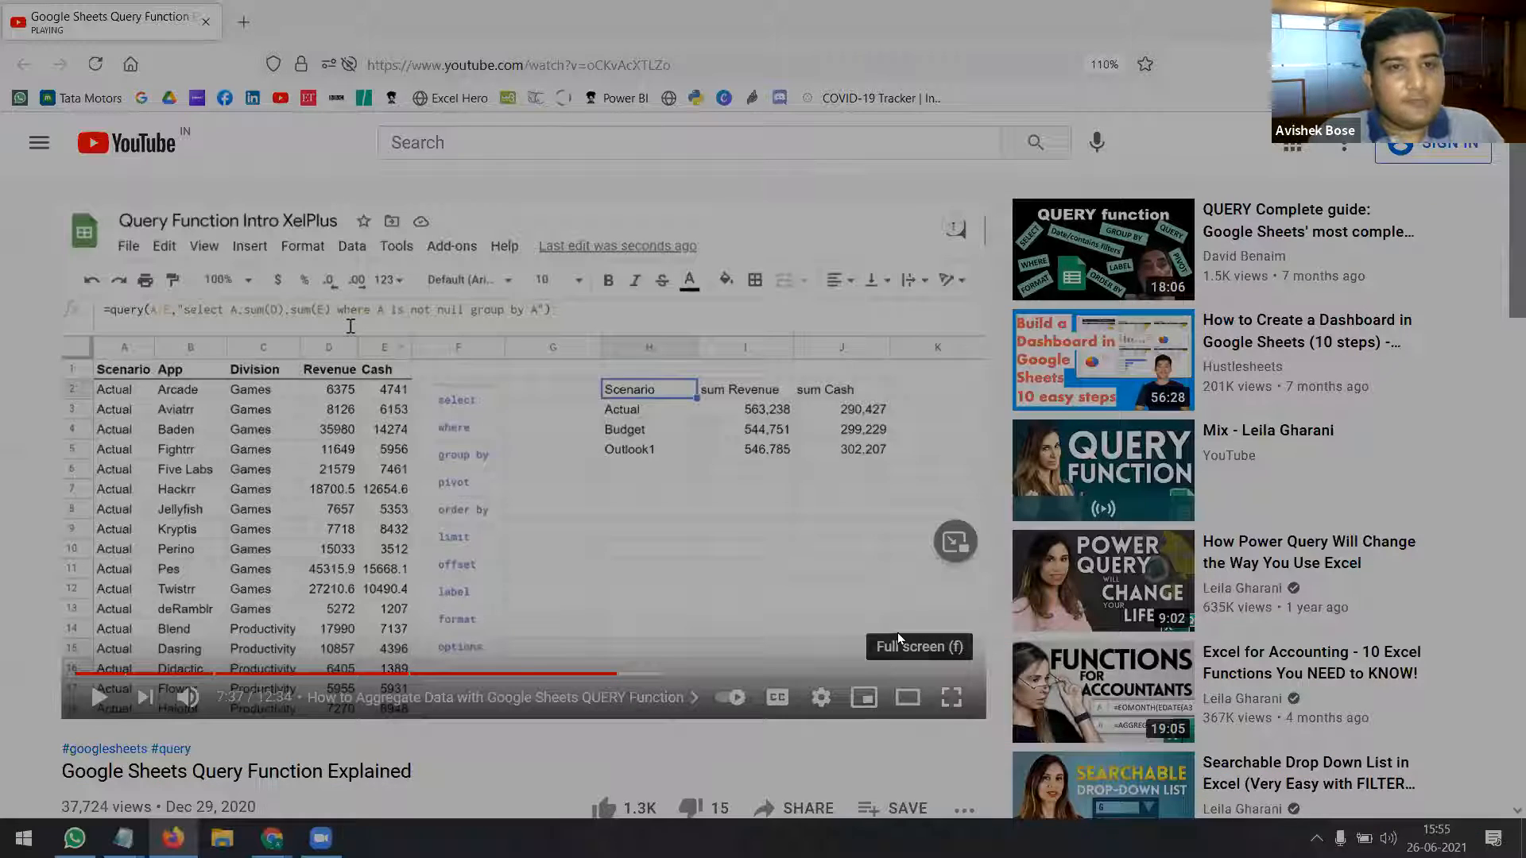
Step: Play the QUERY tutorial full screen and rewind it to 7:14
{"action": "left_click", "coordinate": [951, 698]}
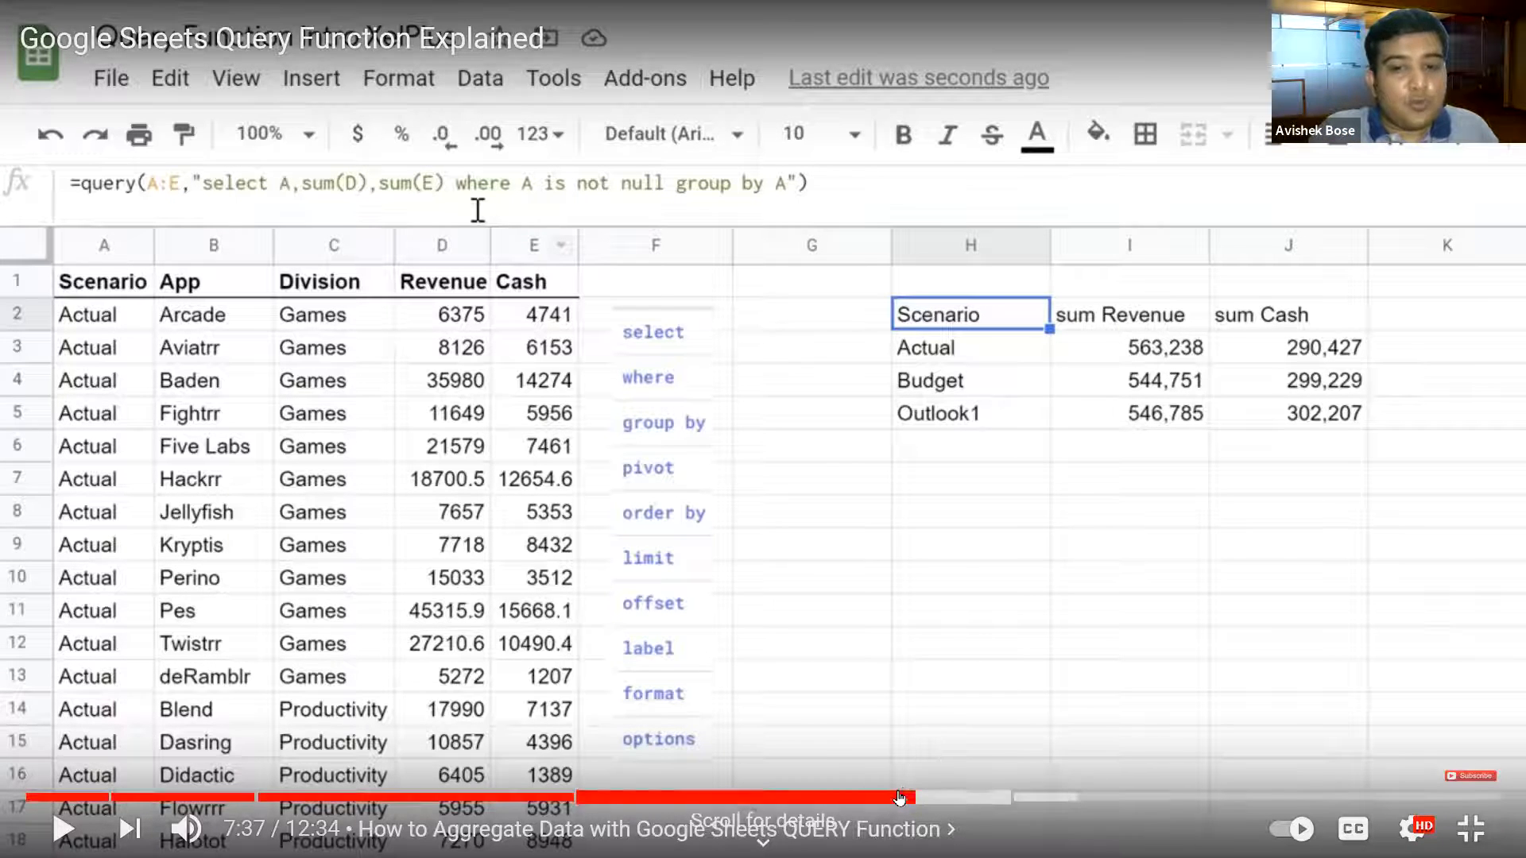
{"action": "left_click", "coordinate": [873, 801]}
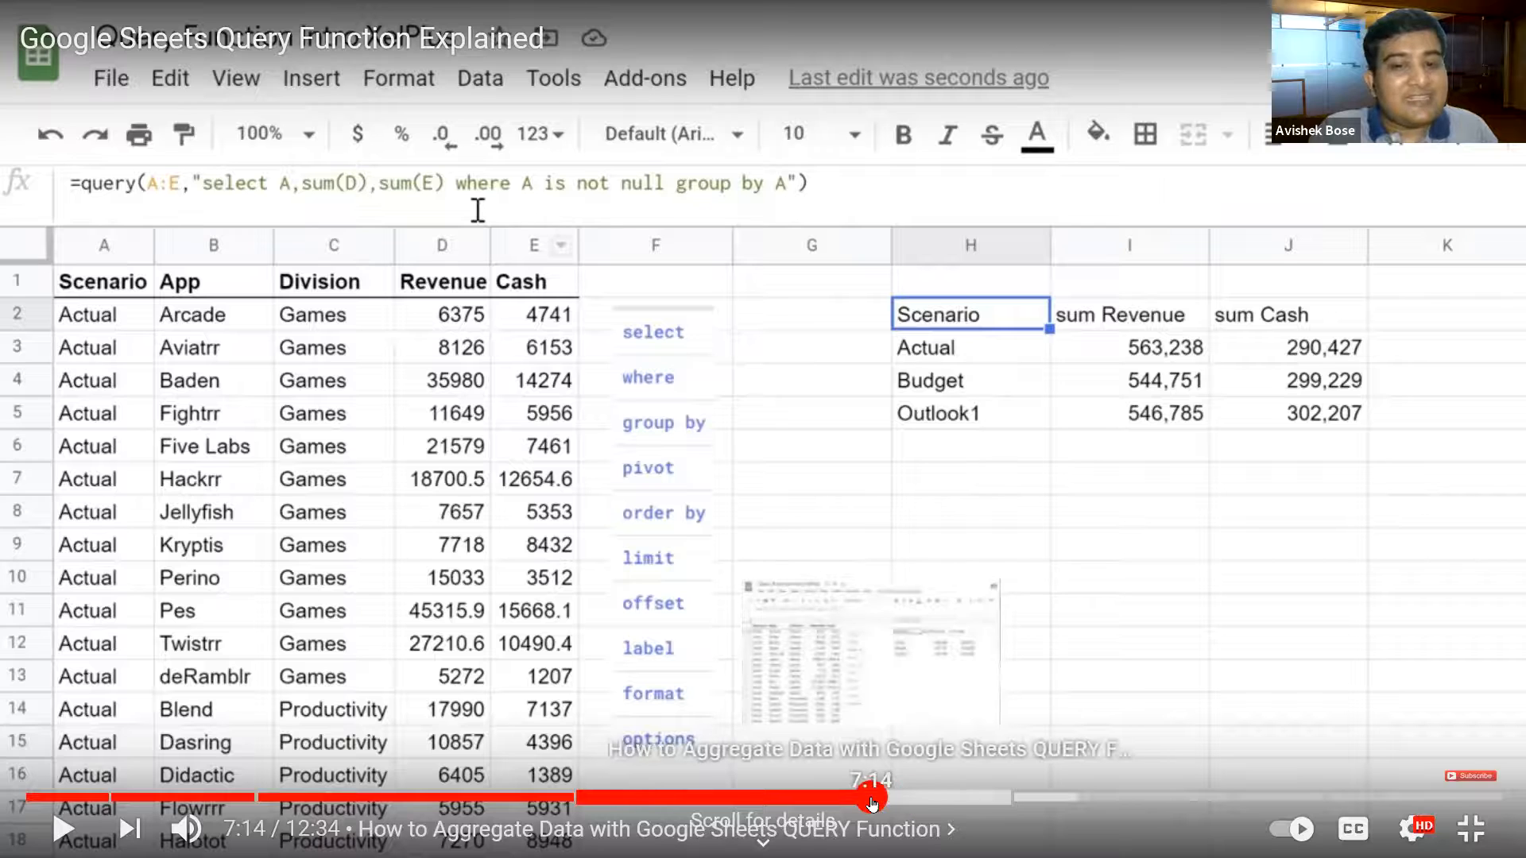
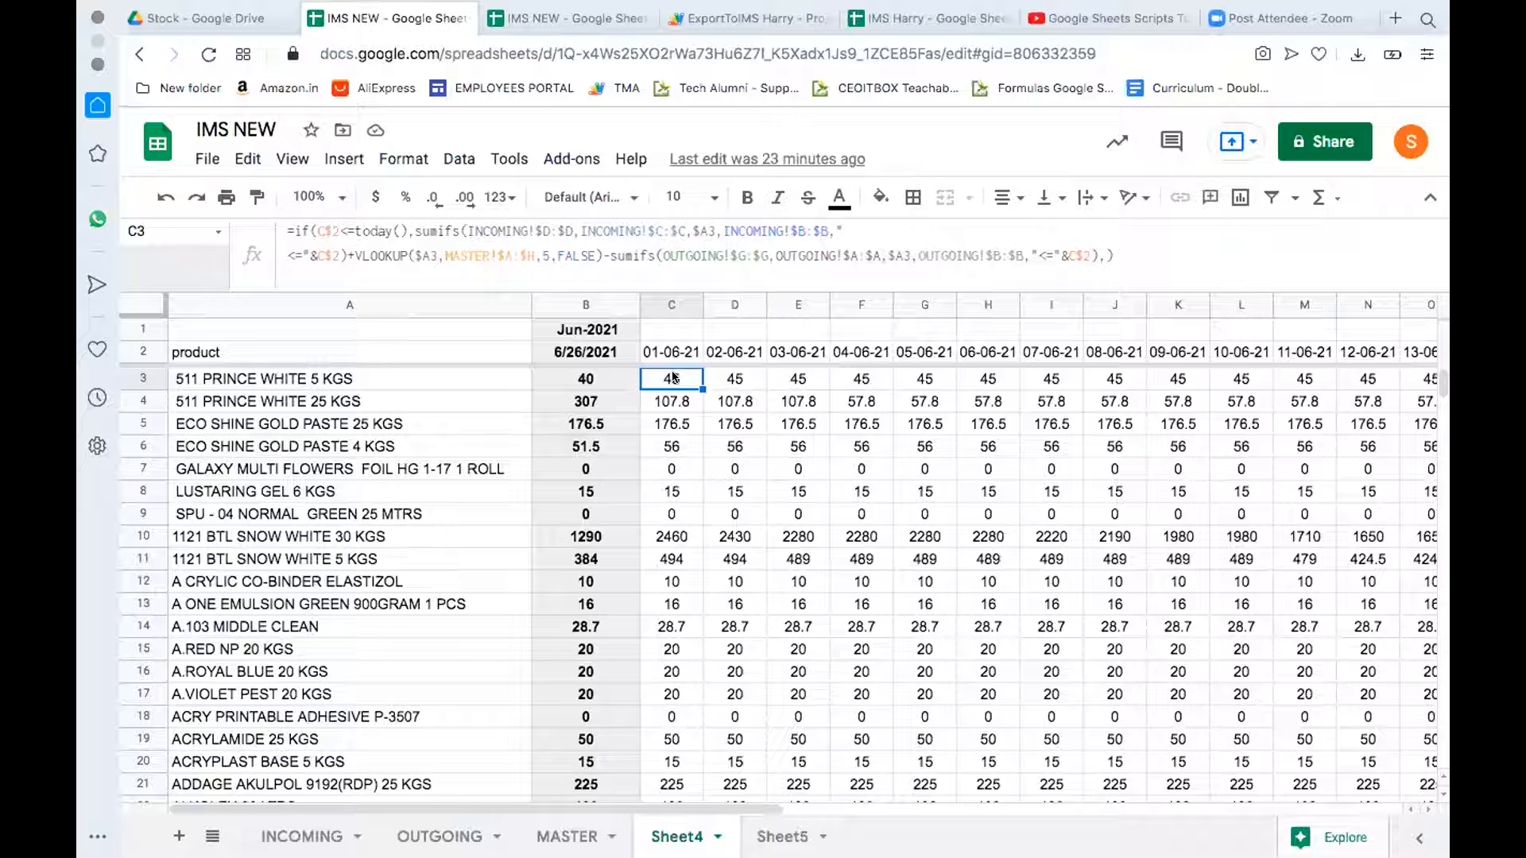
Step: Browse INCOMING and OUTGOING, then check MASTER's TOTAL STK, INCOMING, OUT GOING and BALANCE IN KG figures
{"action": "left_click", "coordinate": [303, 828]}
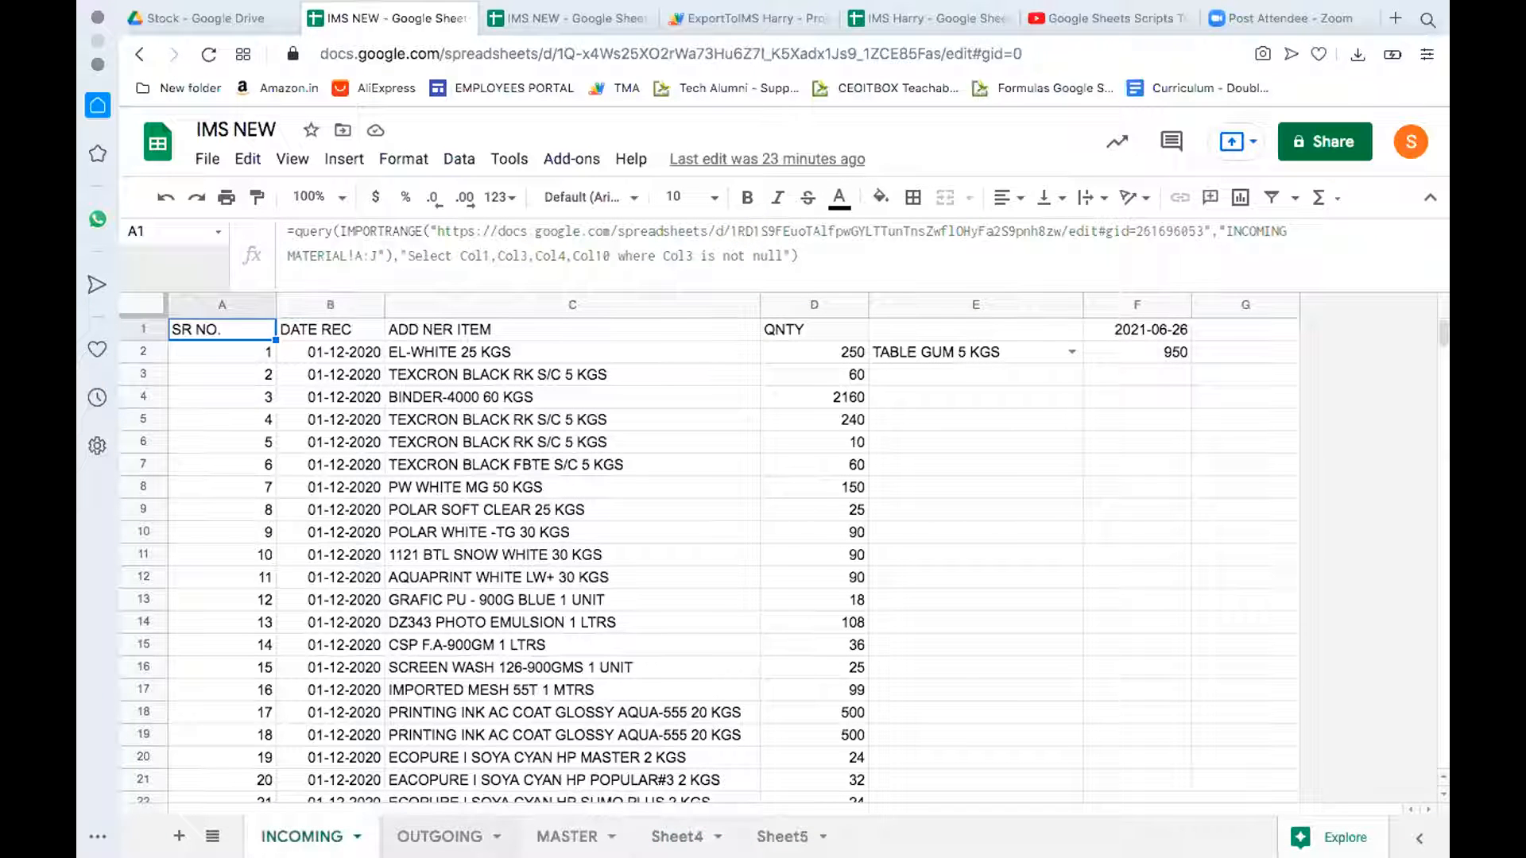
{"action": "left_click", "coordinate": [443, 835]}
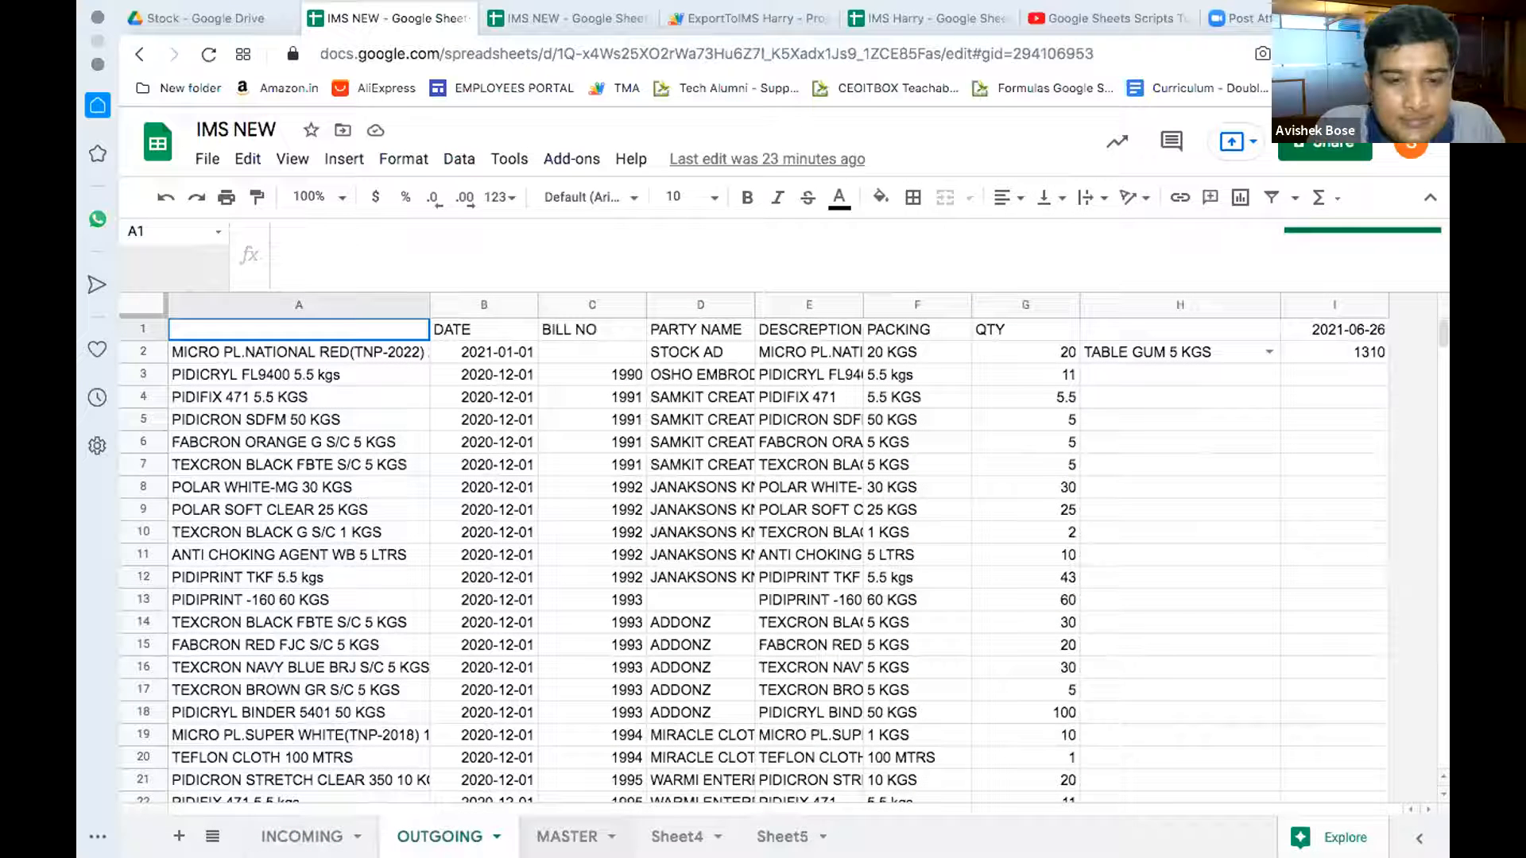
{"action": "left_click", "coordinate": [567, 836]}
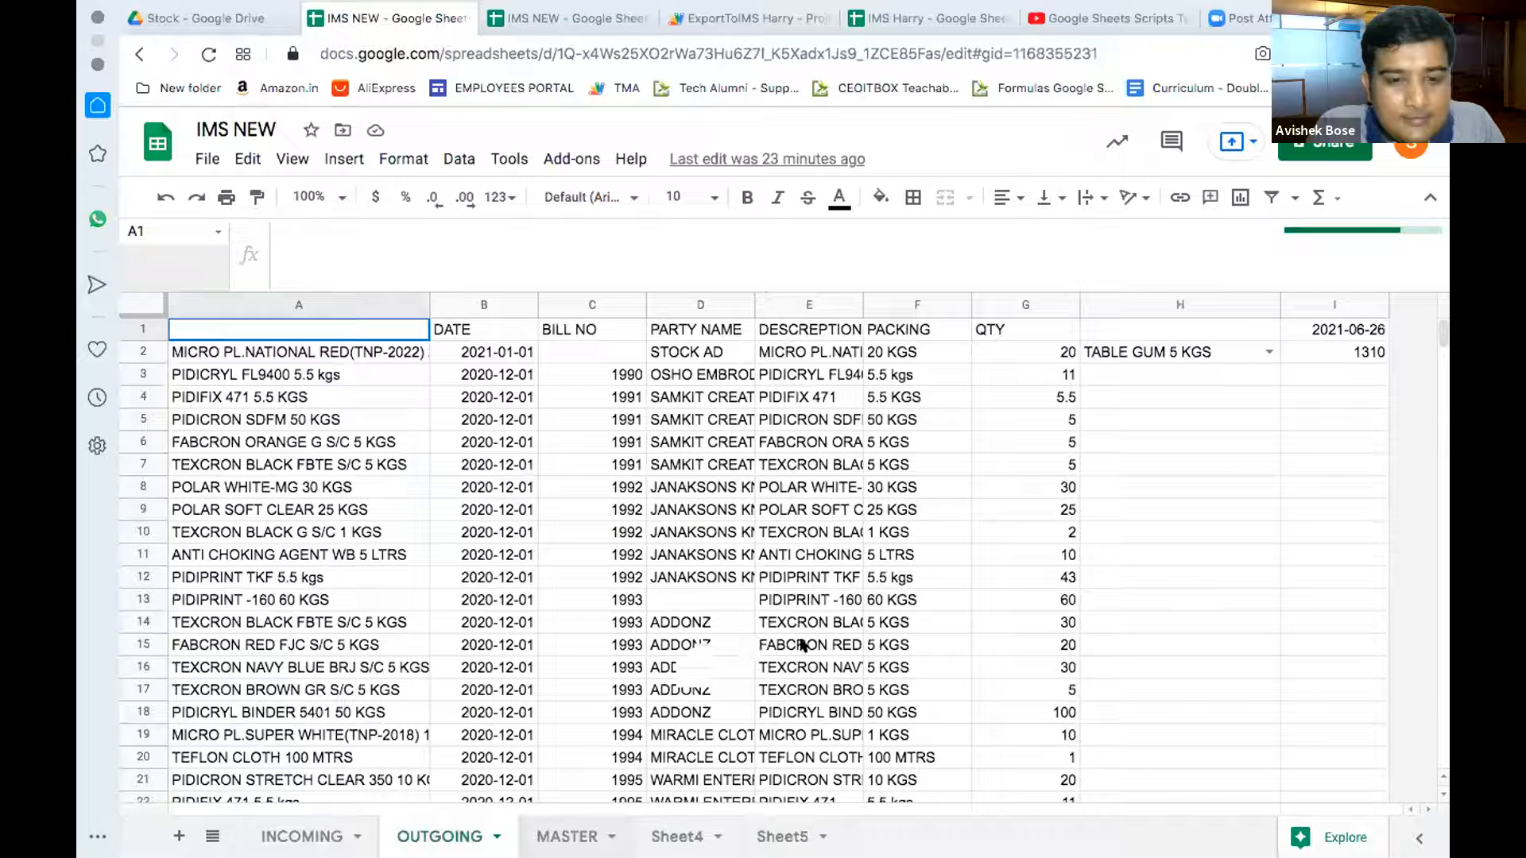
{"action": "left_click_drag", "start_coordinate": [1009, 385], "coordinate": [1010, 468]}
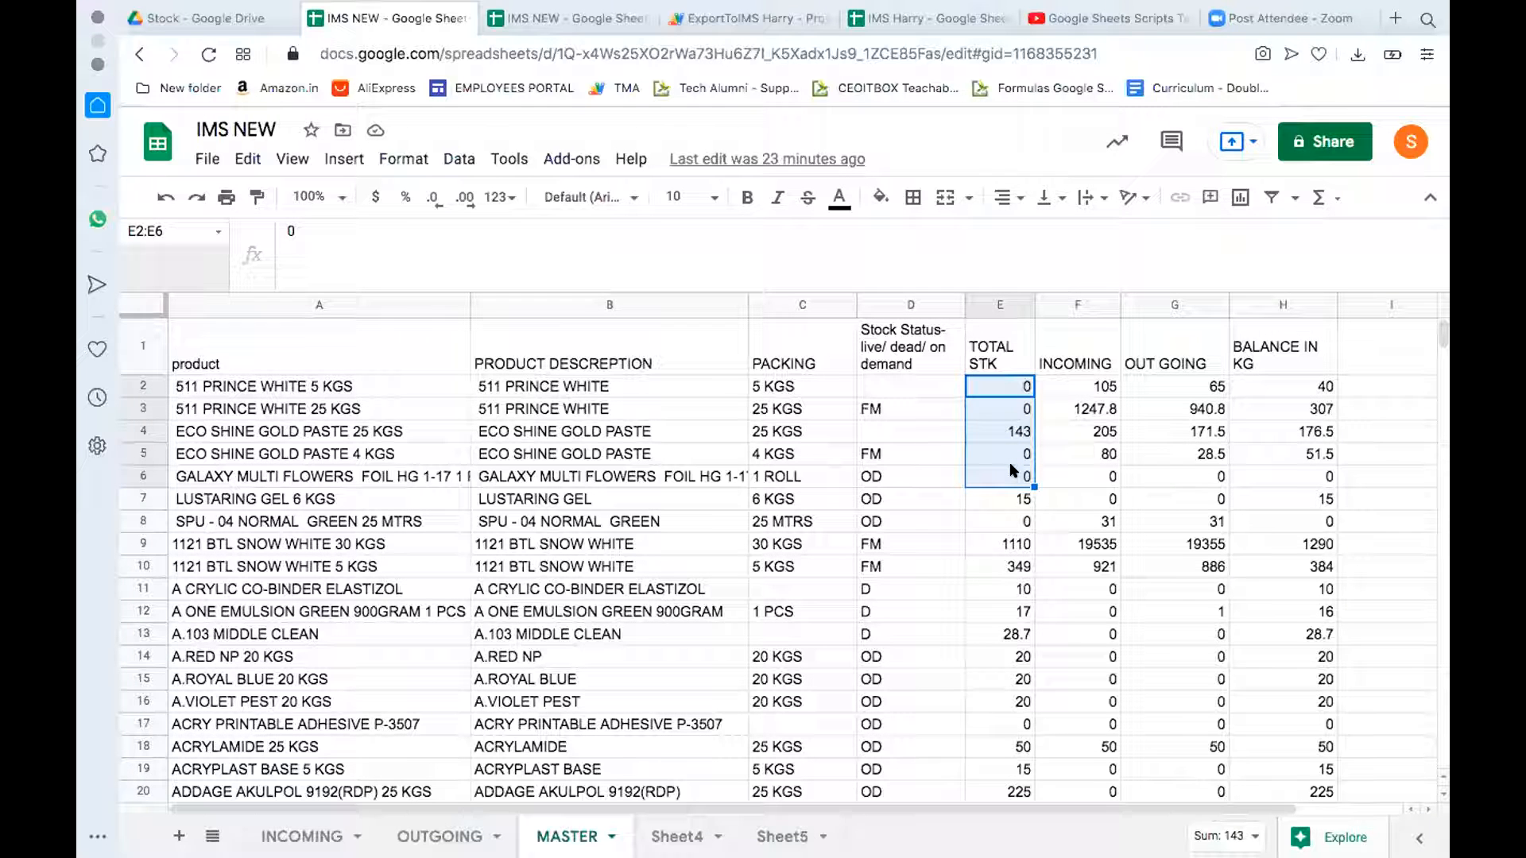
{"action": "key", "text": "Right"}
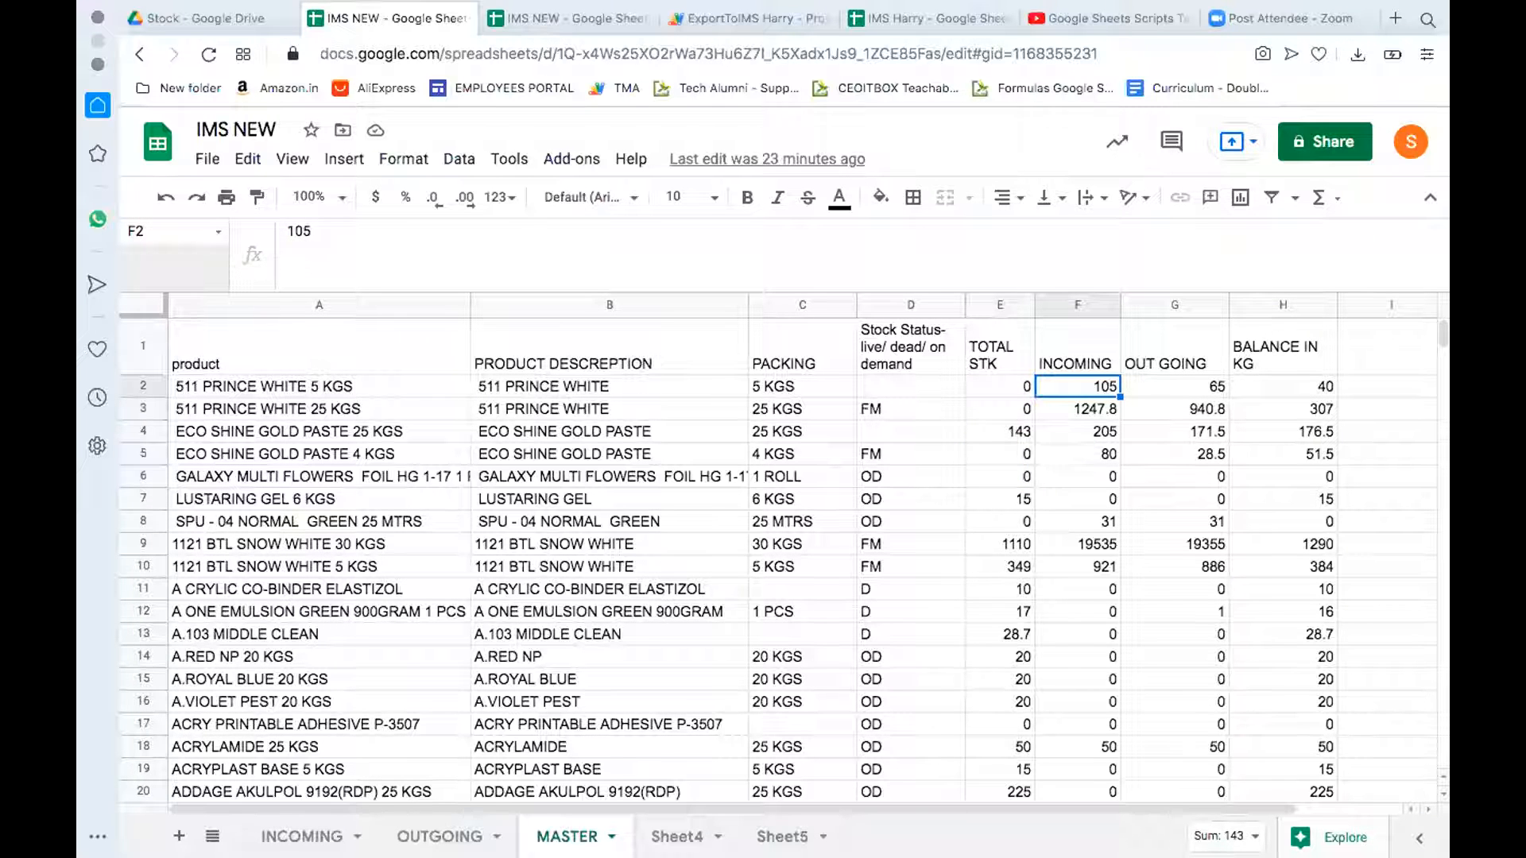
{"action": "key", "text": "Right"}
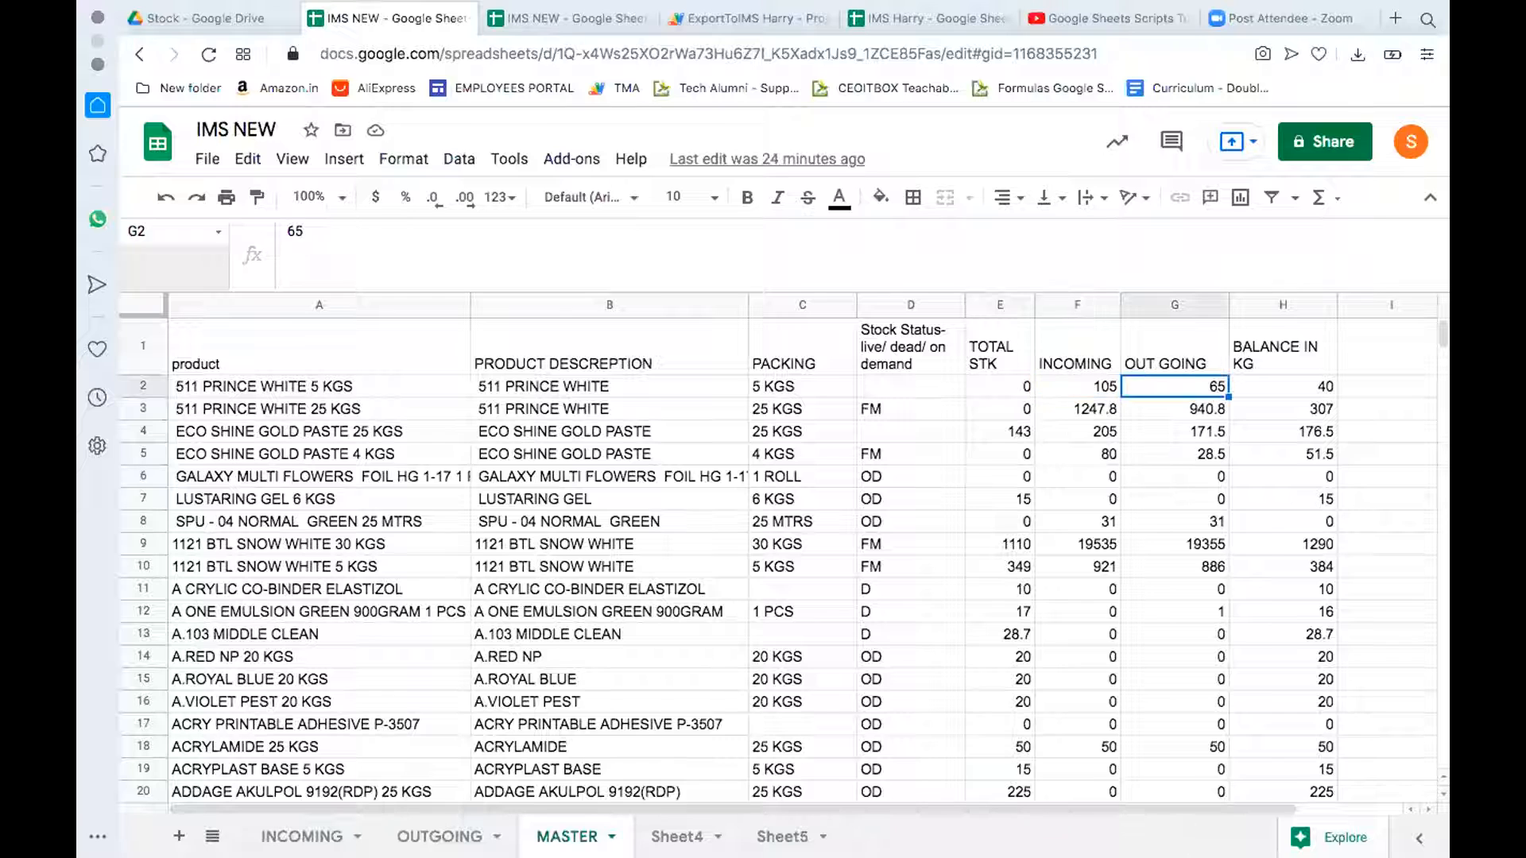
{"action": "key", "text": "Right"}
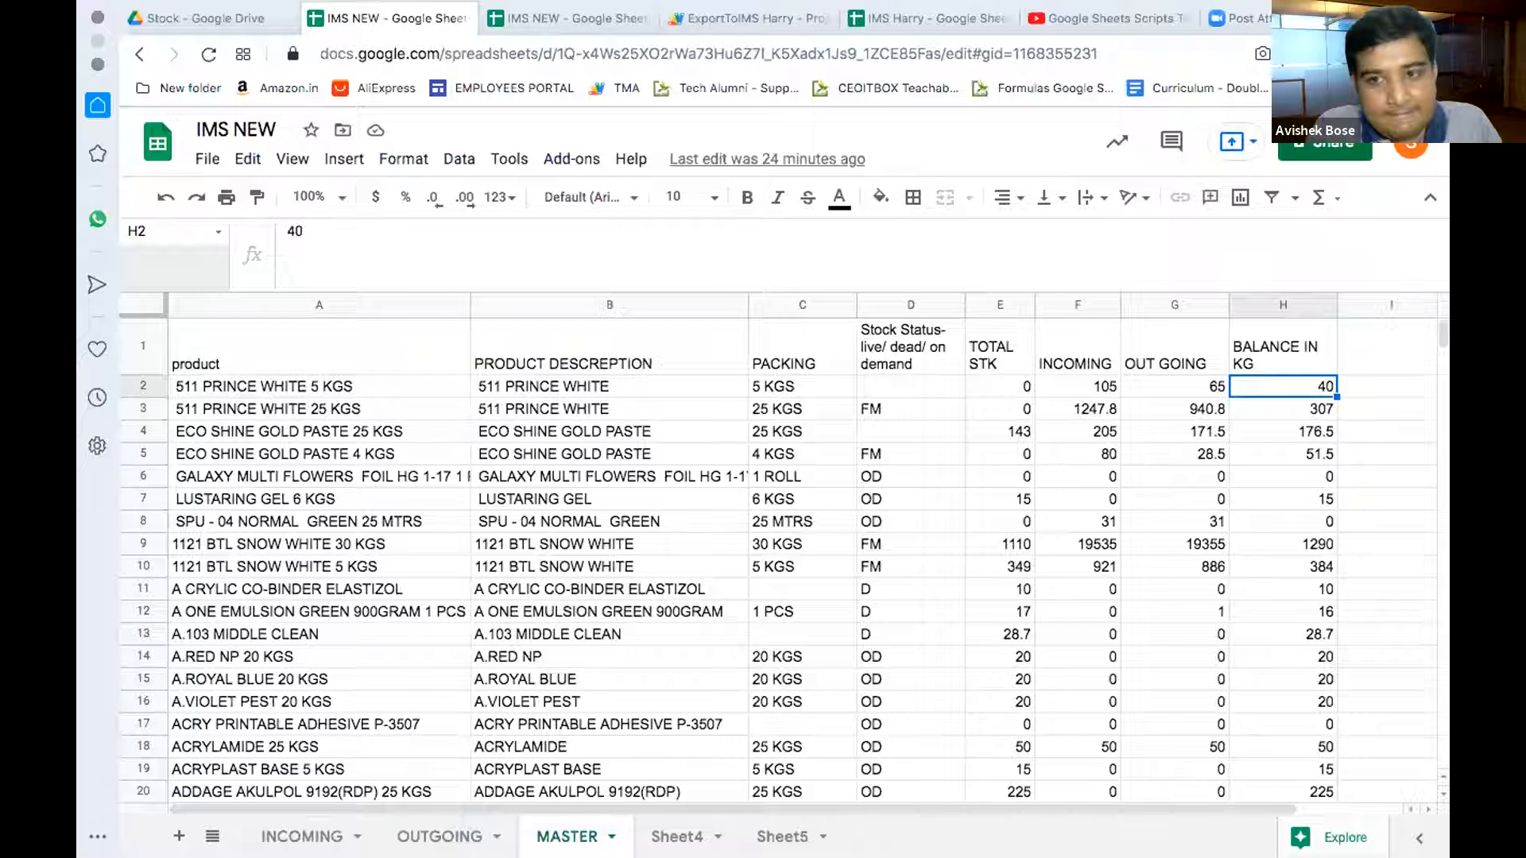
Step: On Sheet4, step through the 01-06-21 balances in column C and read C3's IF/SUMIFS/VLOOKUP formula
{"action": "left_click", "coordinate": [674, 835]}
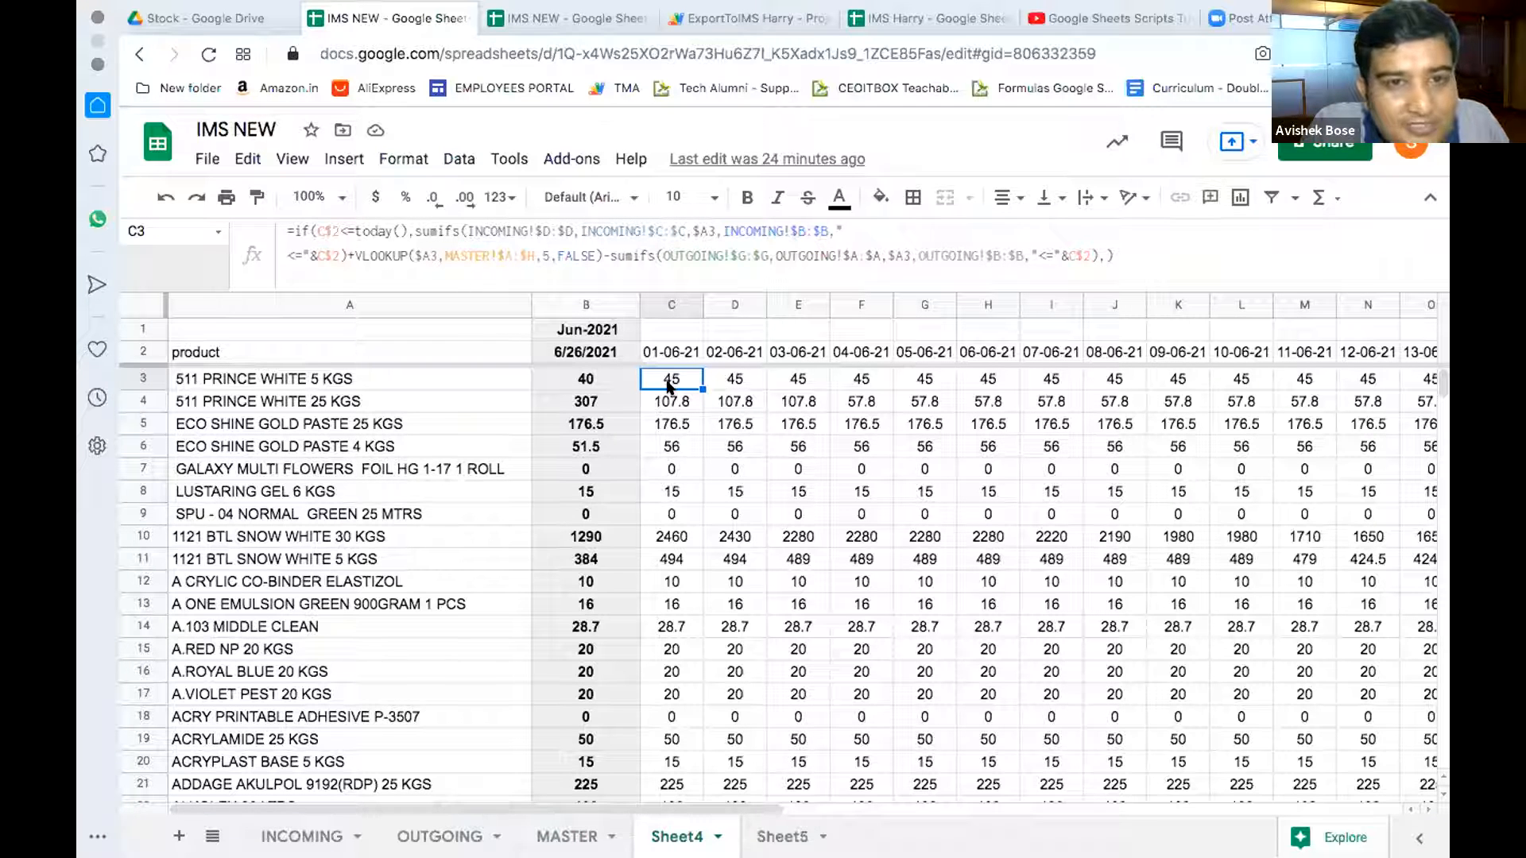
{"action": "key", "text": "Down"}
{"action": "key", "text": "Down"}
{"action": "key", "text": "Down"}
{"action": "key", "text": "Down"}
{"action": "key", "text": "Down"}
{"action": "key", "text": "Down"}
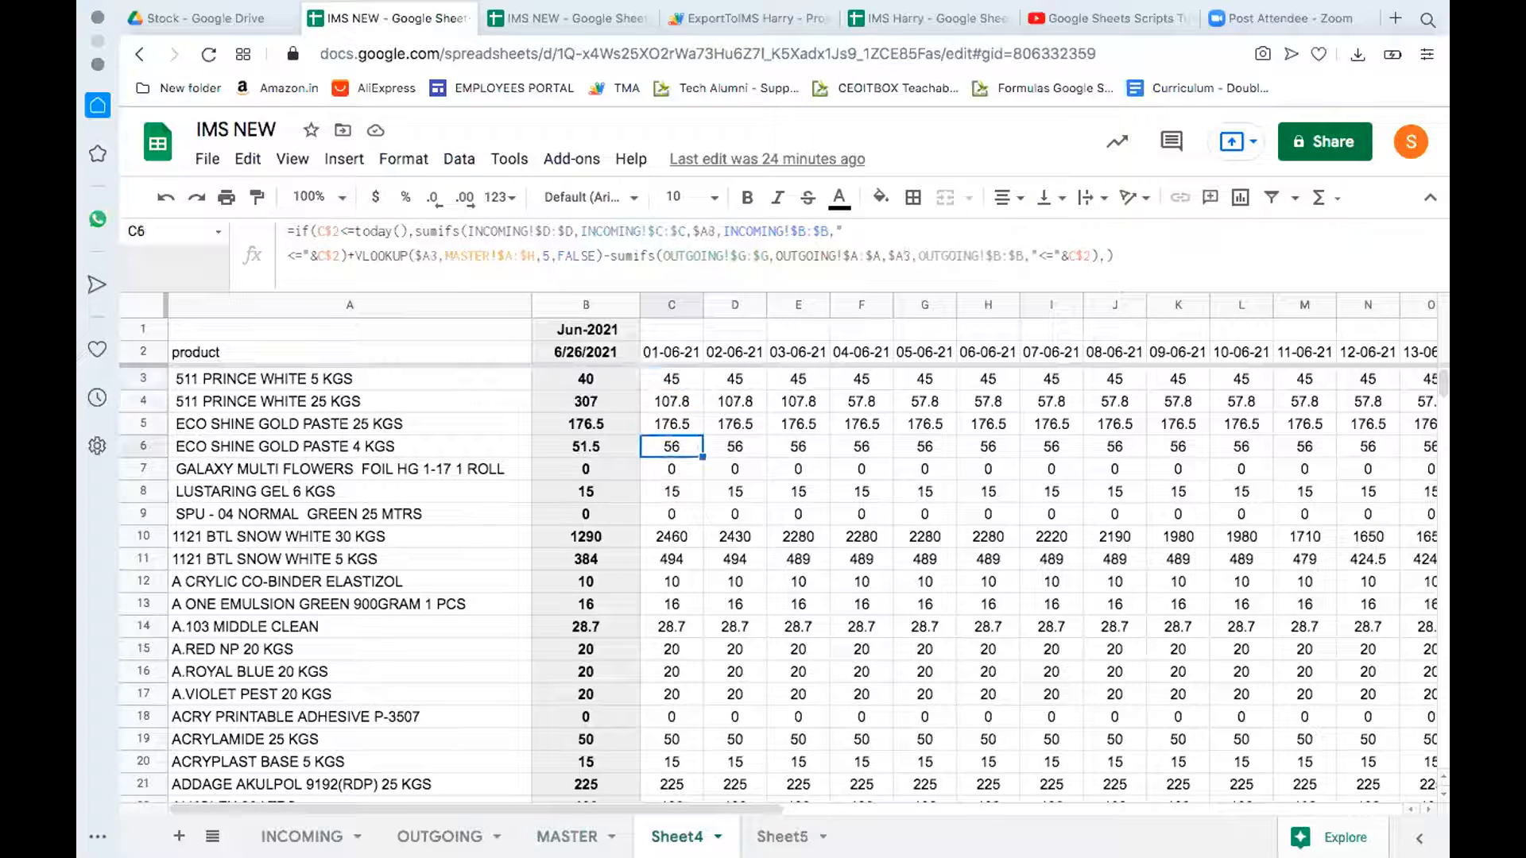
{"action": "key", "text": "Up"}
{"action": "key", "text": "Up"}
{"action": "key", "text": "Up"}
{"action": "key", "text": "Up"}
{"action": "key", "text": "Up"}
{"action": "key", "text": "Up"}
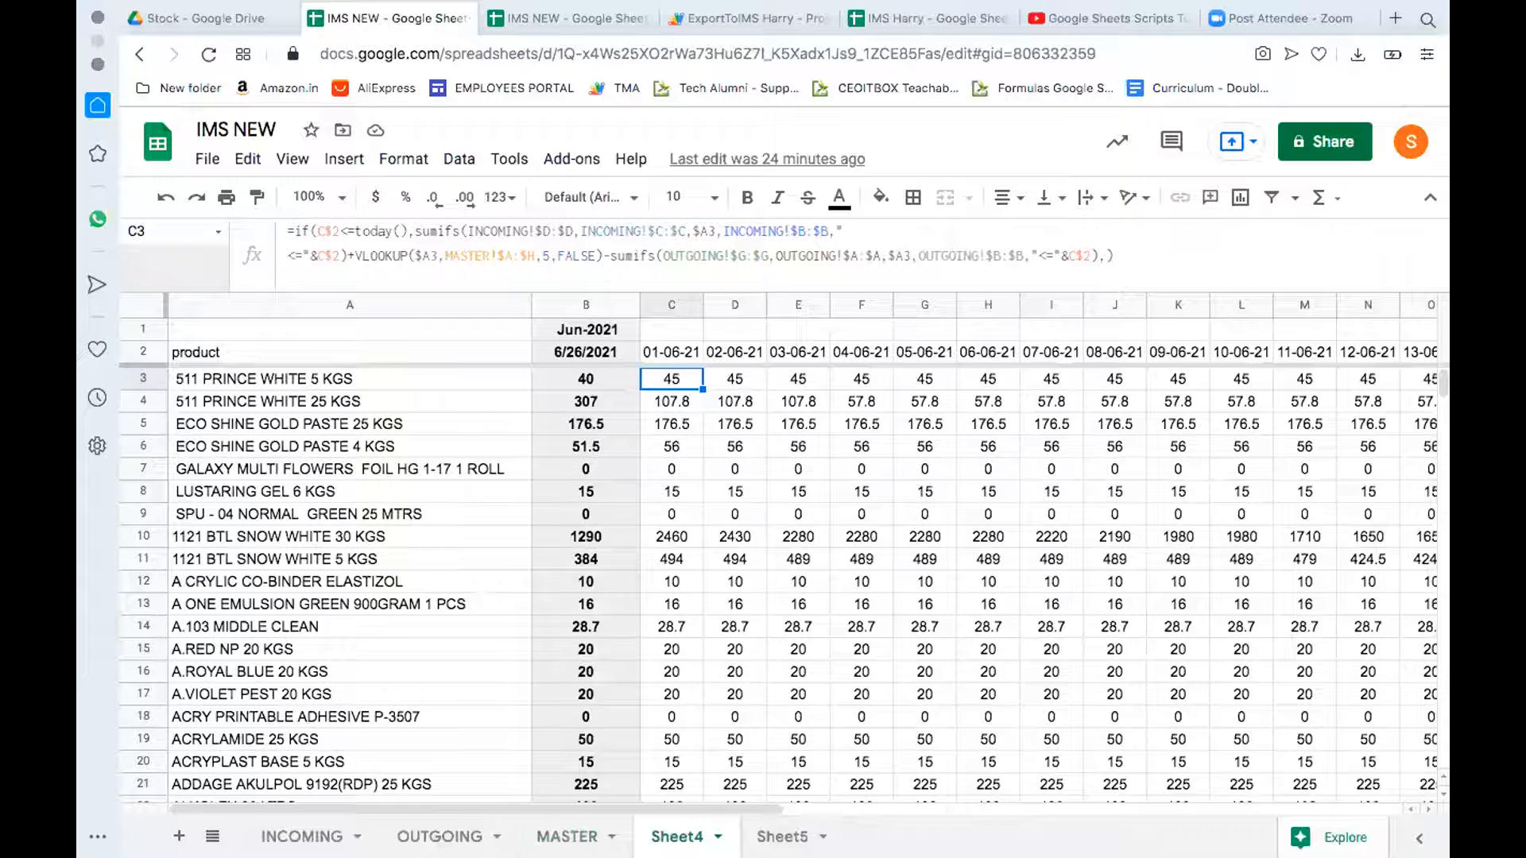
{"action": "key", "text": "Down"}
{"action": "key", "text": "Down"}
{"action": "key", "text": "Up"}
{"action": "key", "text": "Up"}
{"action": "key", "text": "Down"}
{"action": "key", "text": "Down"}
{"action": "key", "text": "Down"}
{"action": "key", "text": "Down"}
{"action": "key", "text": "Down"}
{"action": "key", "text": "Up"}
{"action": "key", "text": "Up"}
{"action": "key", "text": "Up"}
{"action": "key", "text": "Up"}
{"action": "key", "text": "Up"}
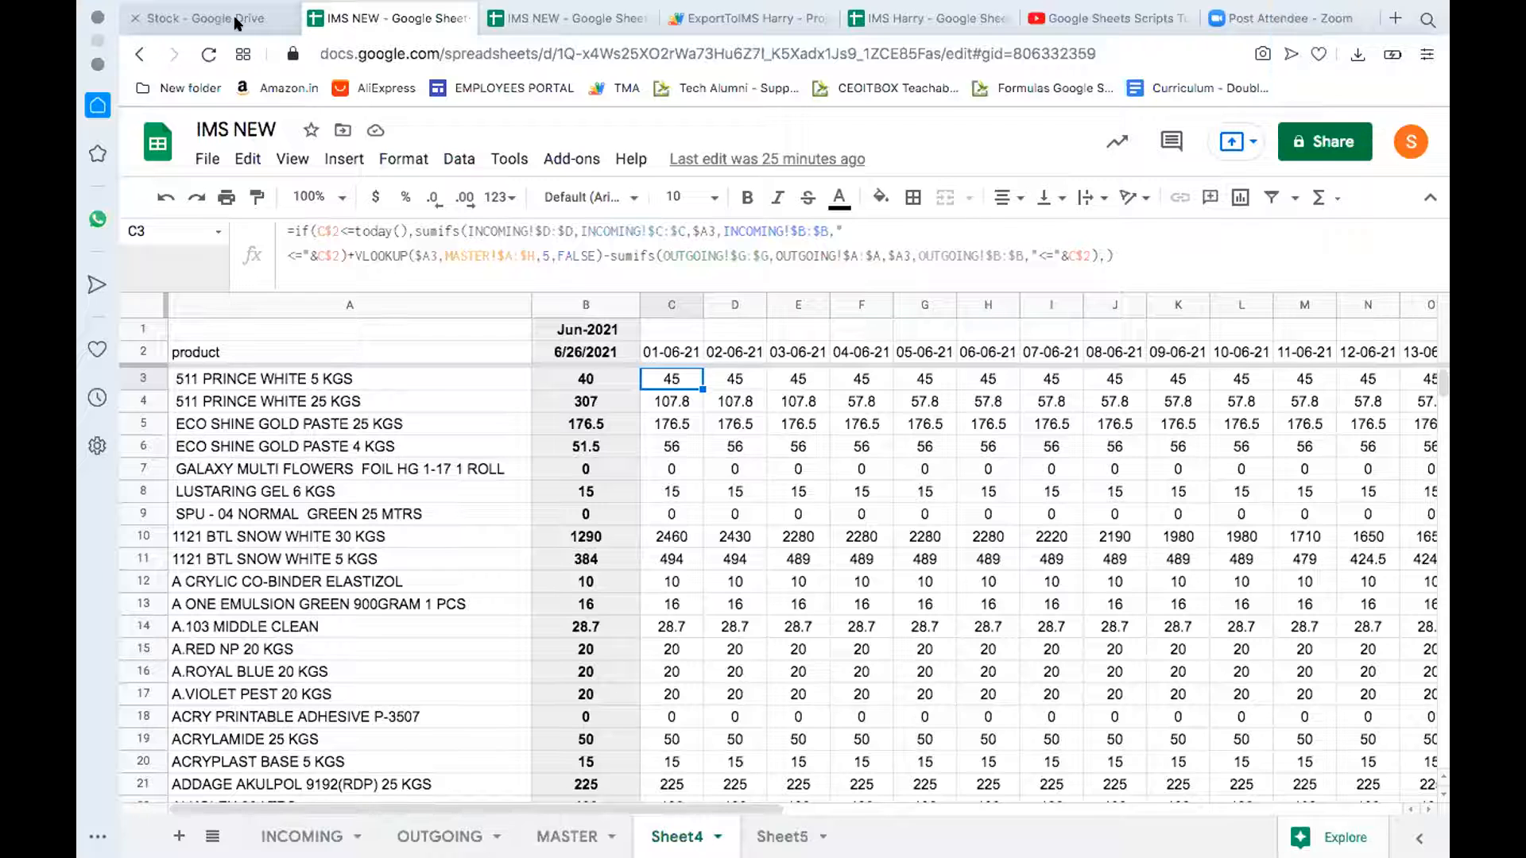
Step: Search Google Drive for IMS and open the SCPL CEOITBOX IMS V2 LIC spreadsheet
{"action": "left_click", "coordinate": [234, 16]}
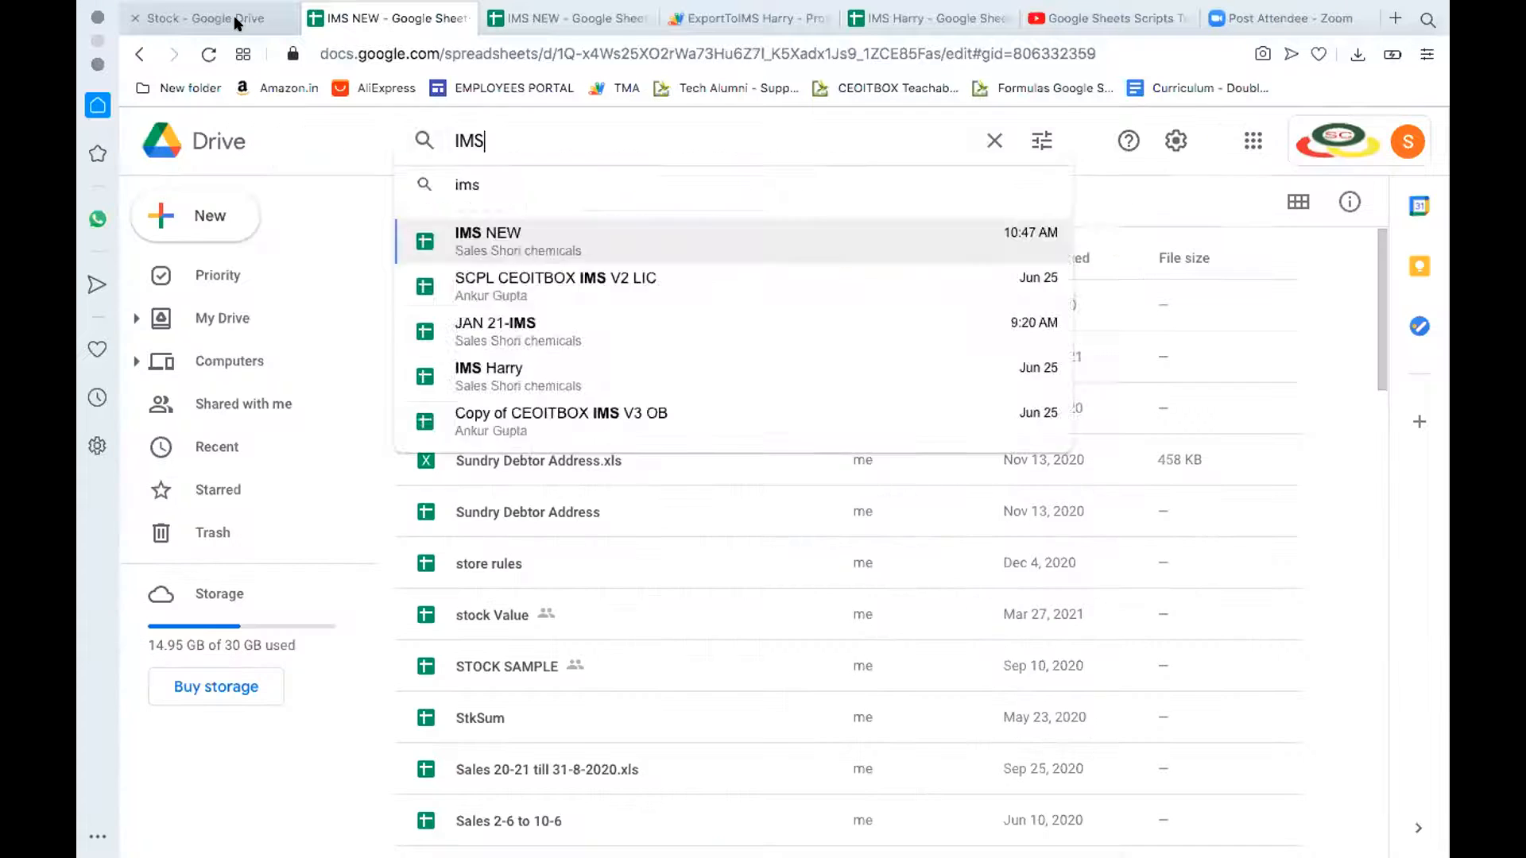
{"action": "left_click", "coordinate": [507, 131]}
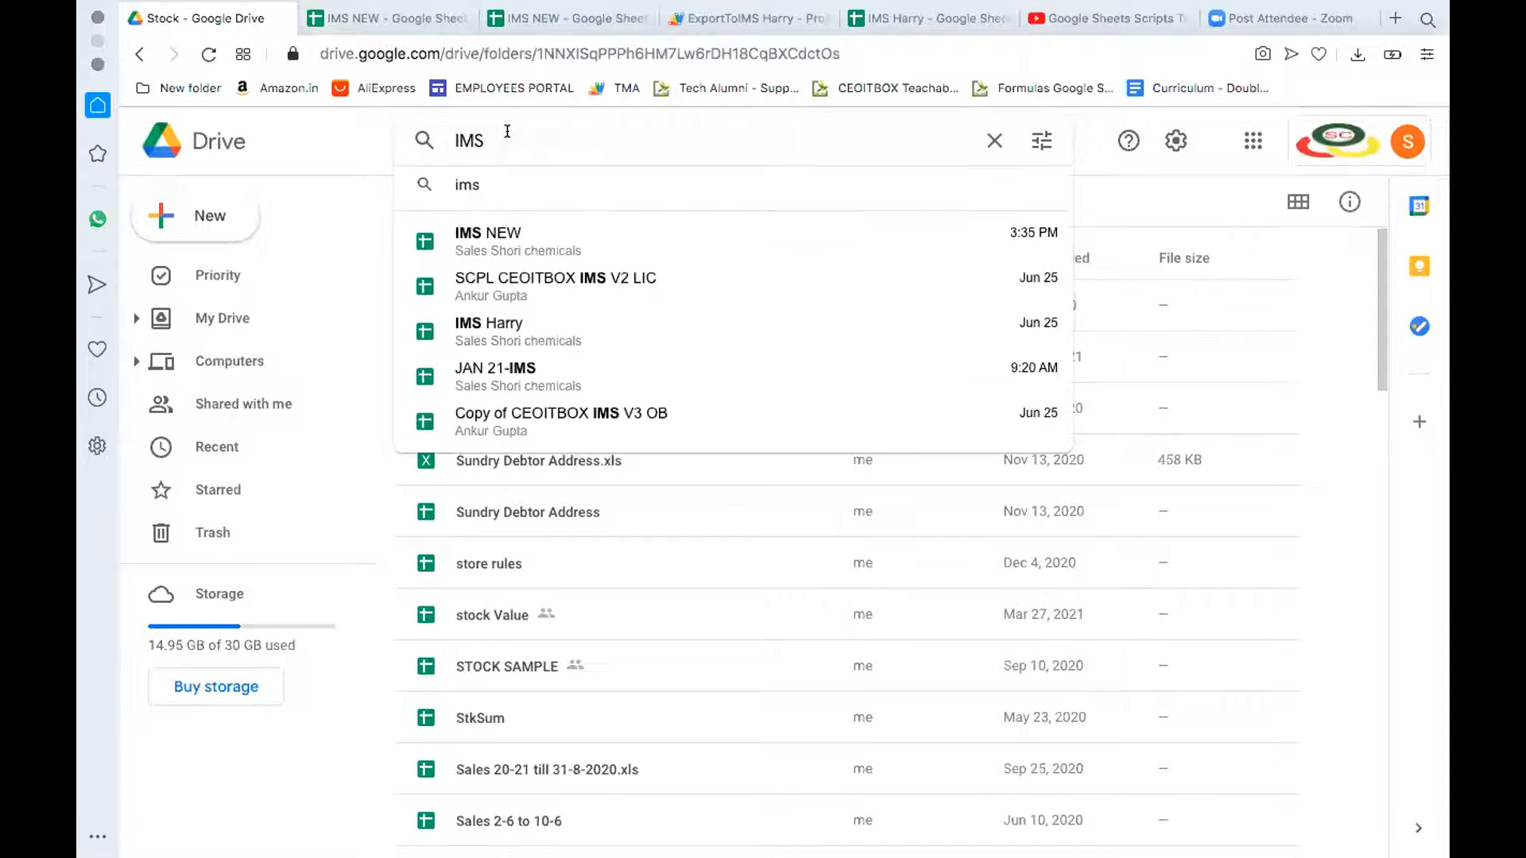
{"action": "left_click", "coordinate": [517, 283]}
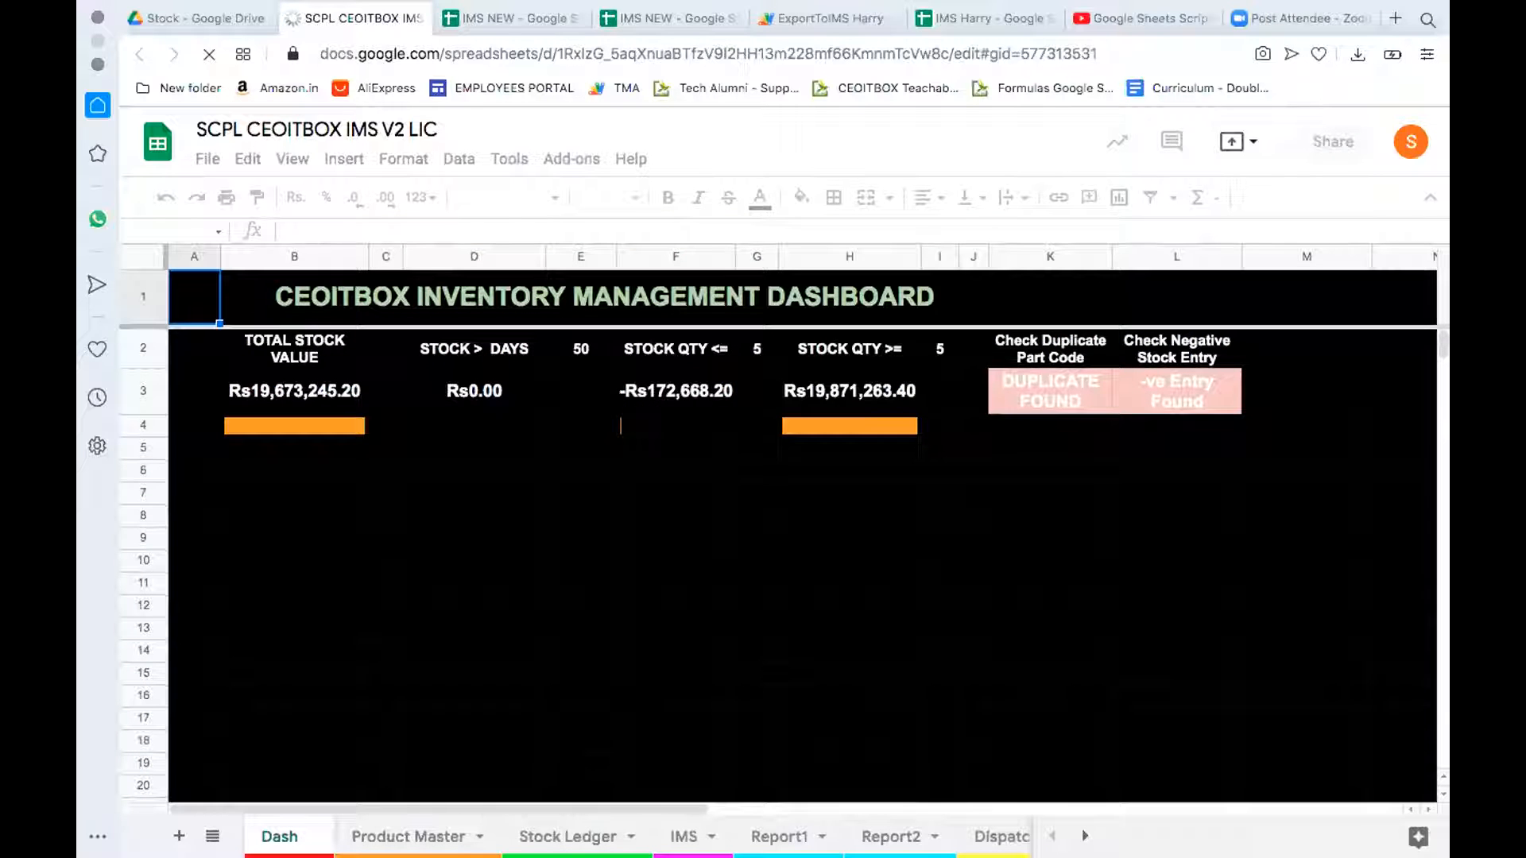
Step: Look over the Product Master and IMS sheets, then open the import sheet's QUERY/IMPORTRANGE data
{"action": "left_click", "coordinate": [408, 837]}
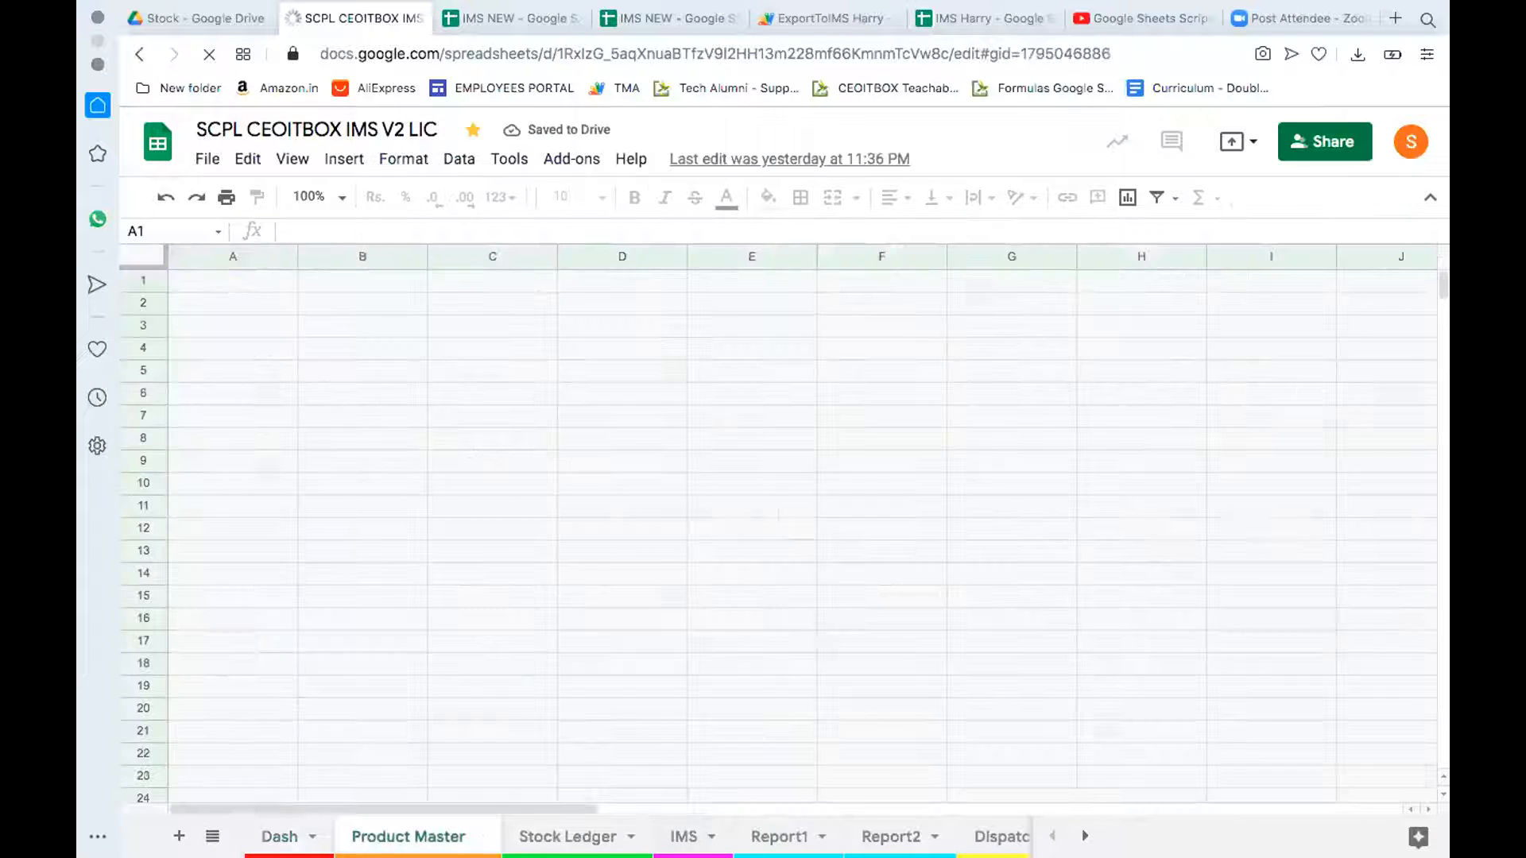
{"action": "left_click", "coordinate": [683, 836]}
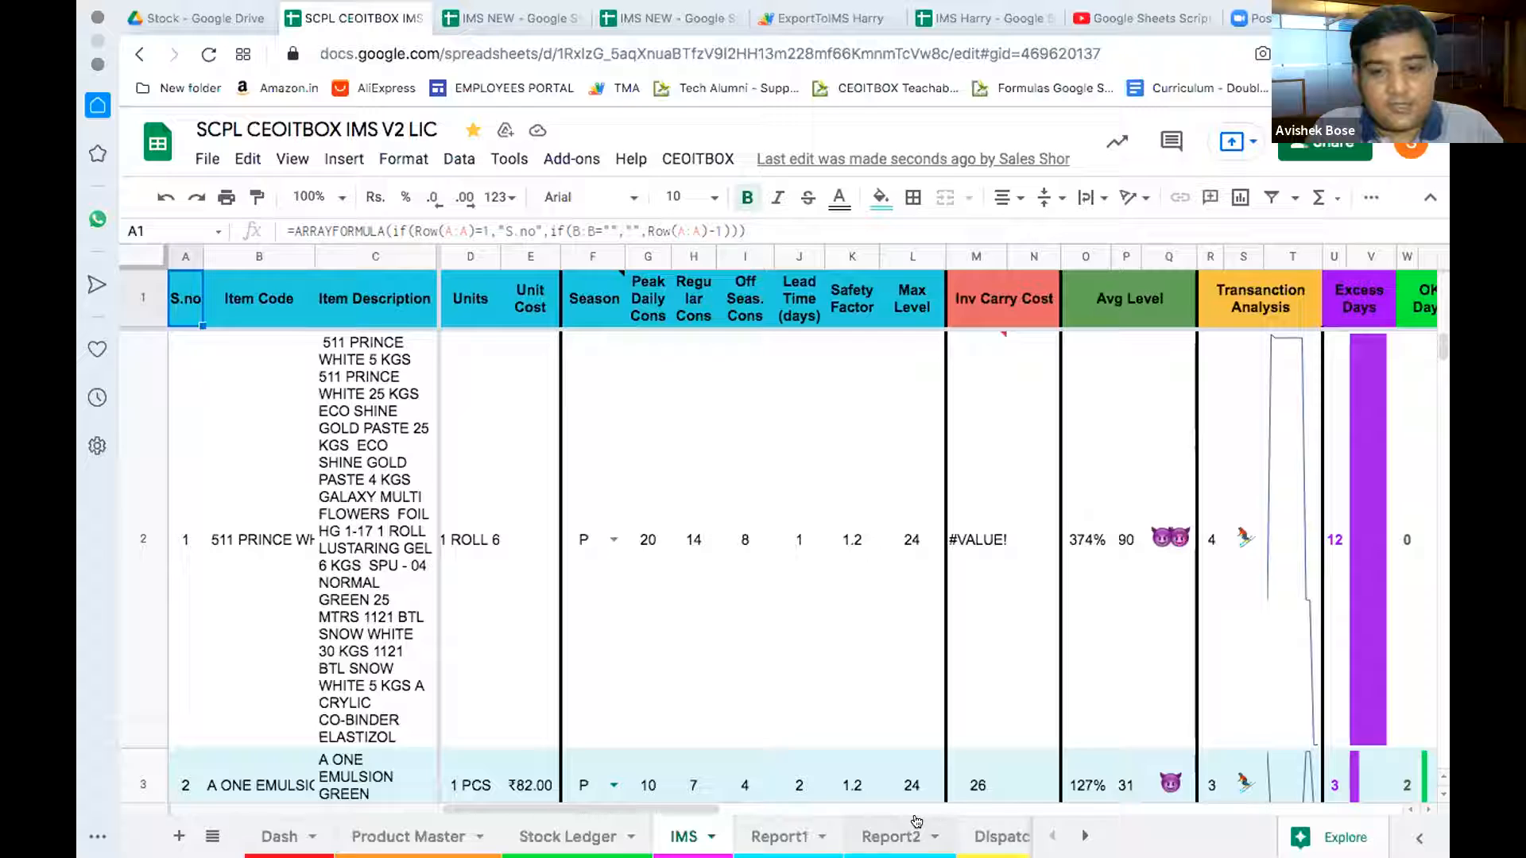
{"action": "left_click", "coordinate": [1085, 836]}
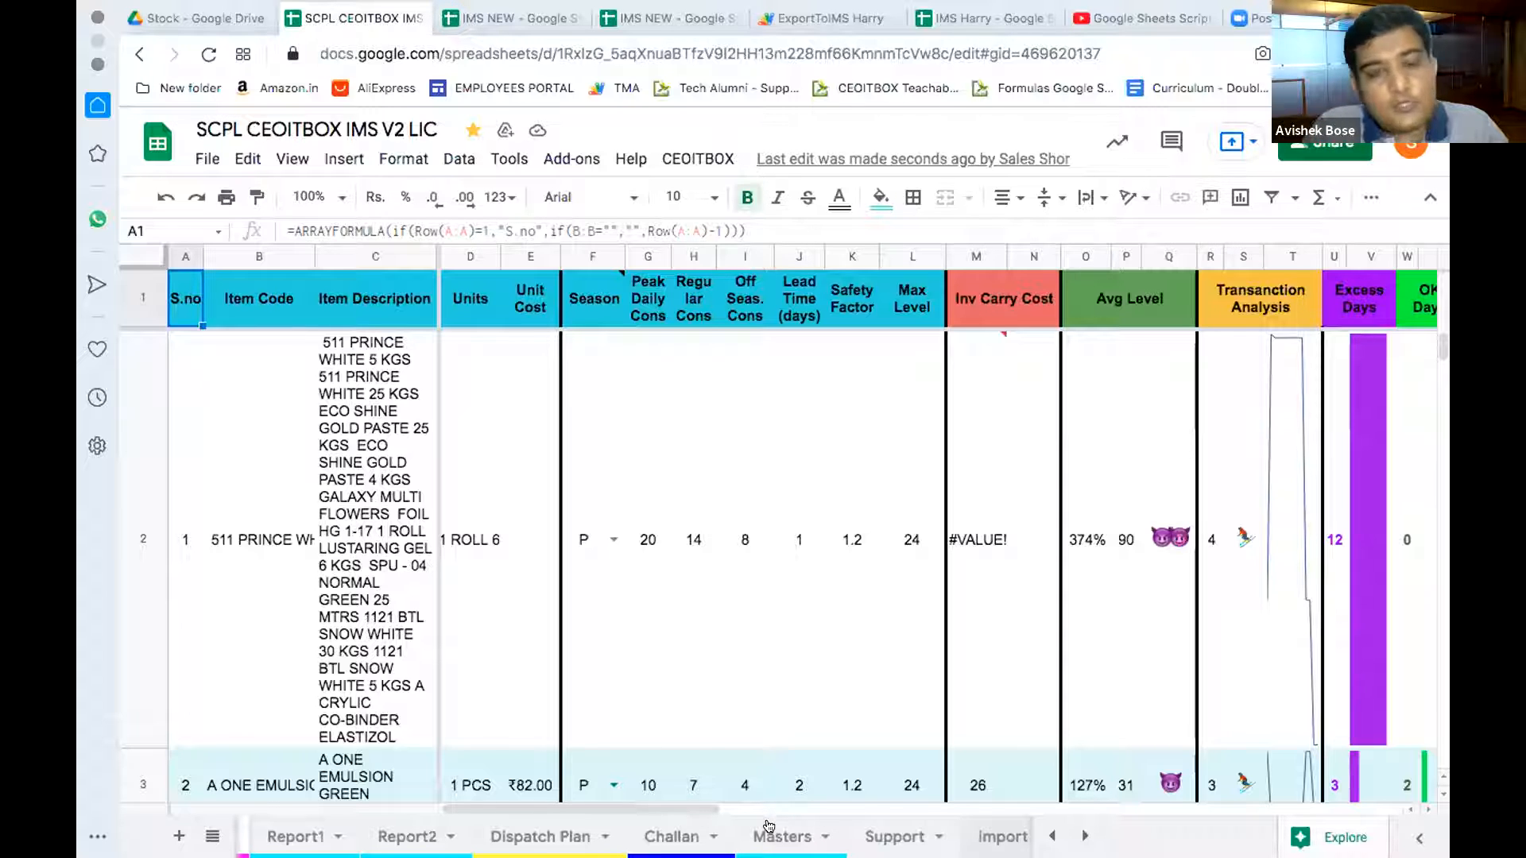
{"action": "left_click", "coordinate": [1002, 837]}
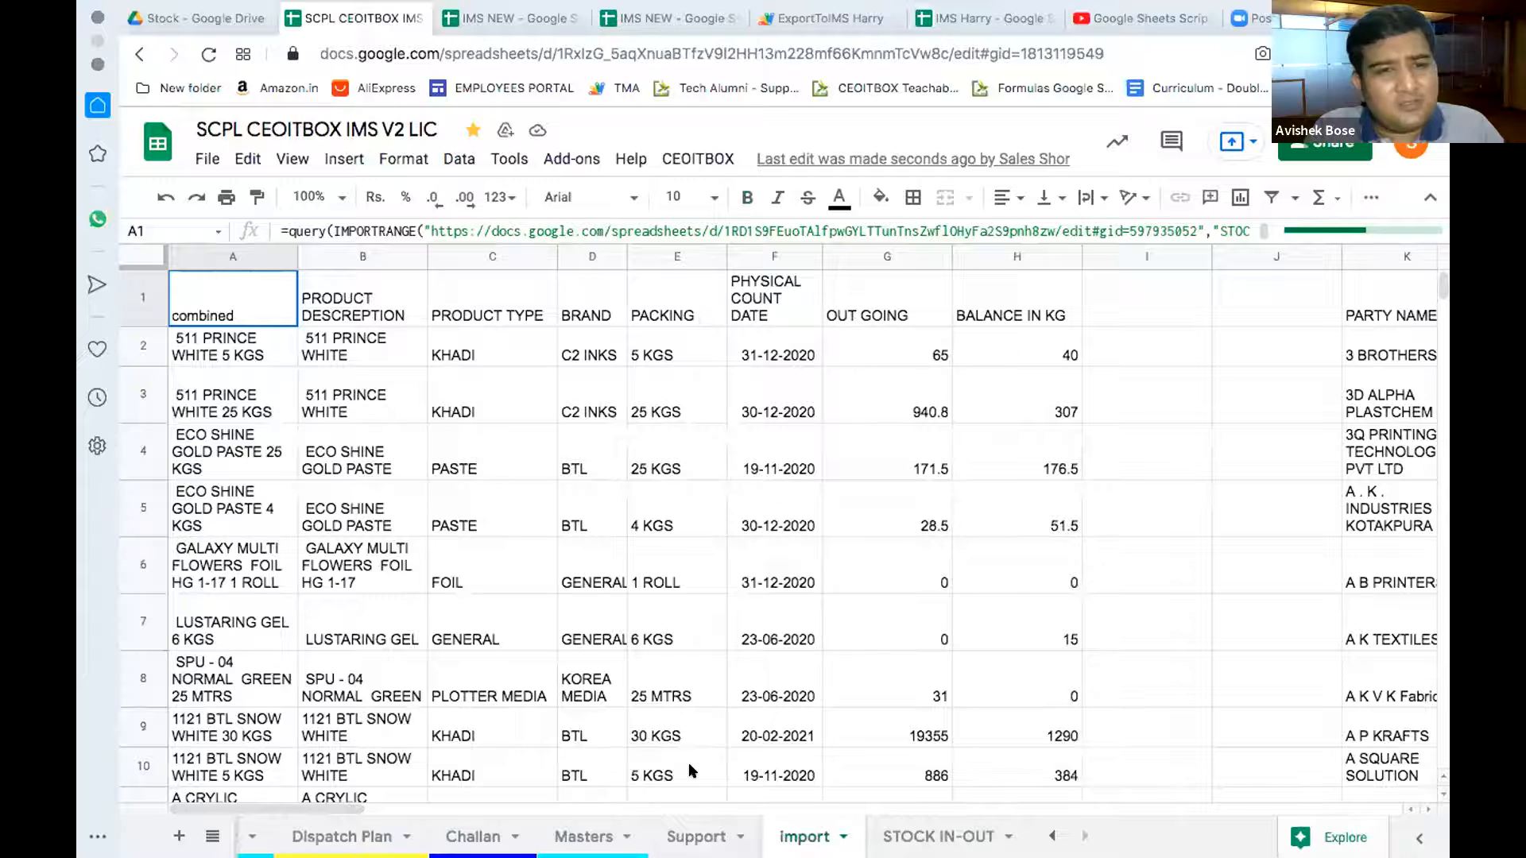
Step: Review the Masters sheet's stock indication, tax rates and trigger settings in columns M–AB, then return to IMS
{"action": "left_click", "coordinate": [586, 834]}
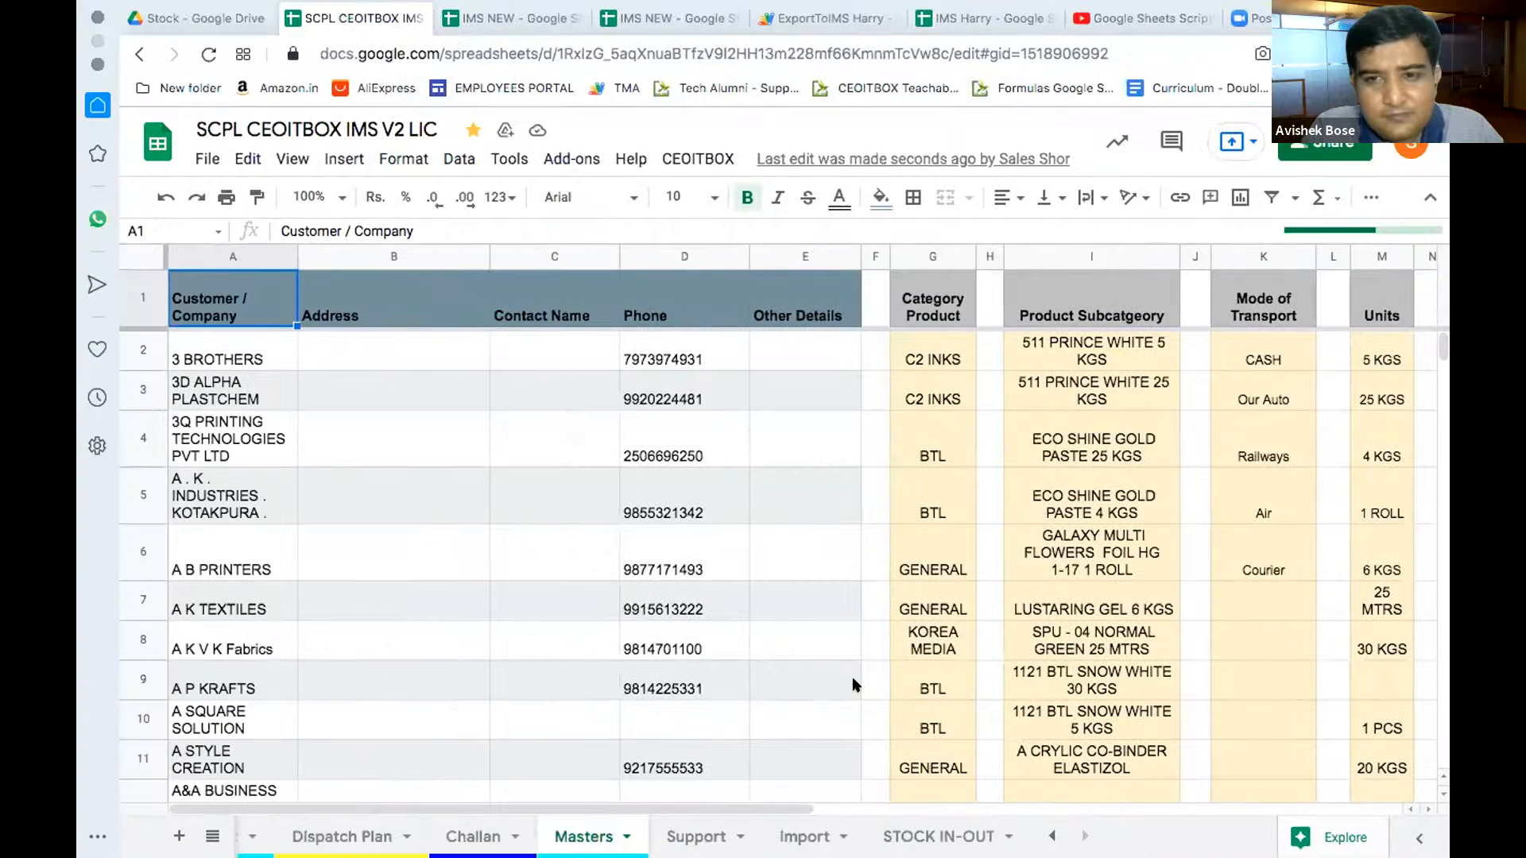
{"action": "scroll", "coordinate": [854, 685], "scroll_direction": "right", "scroll_amount": 10}
{"action": "scroll", "coordinate": [854, 685], "scroll_direction": "right", "scroll_amount": 3}
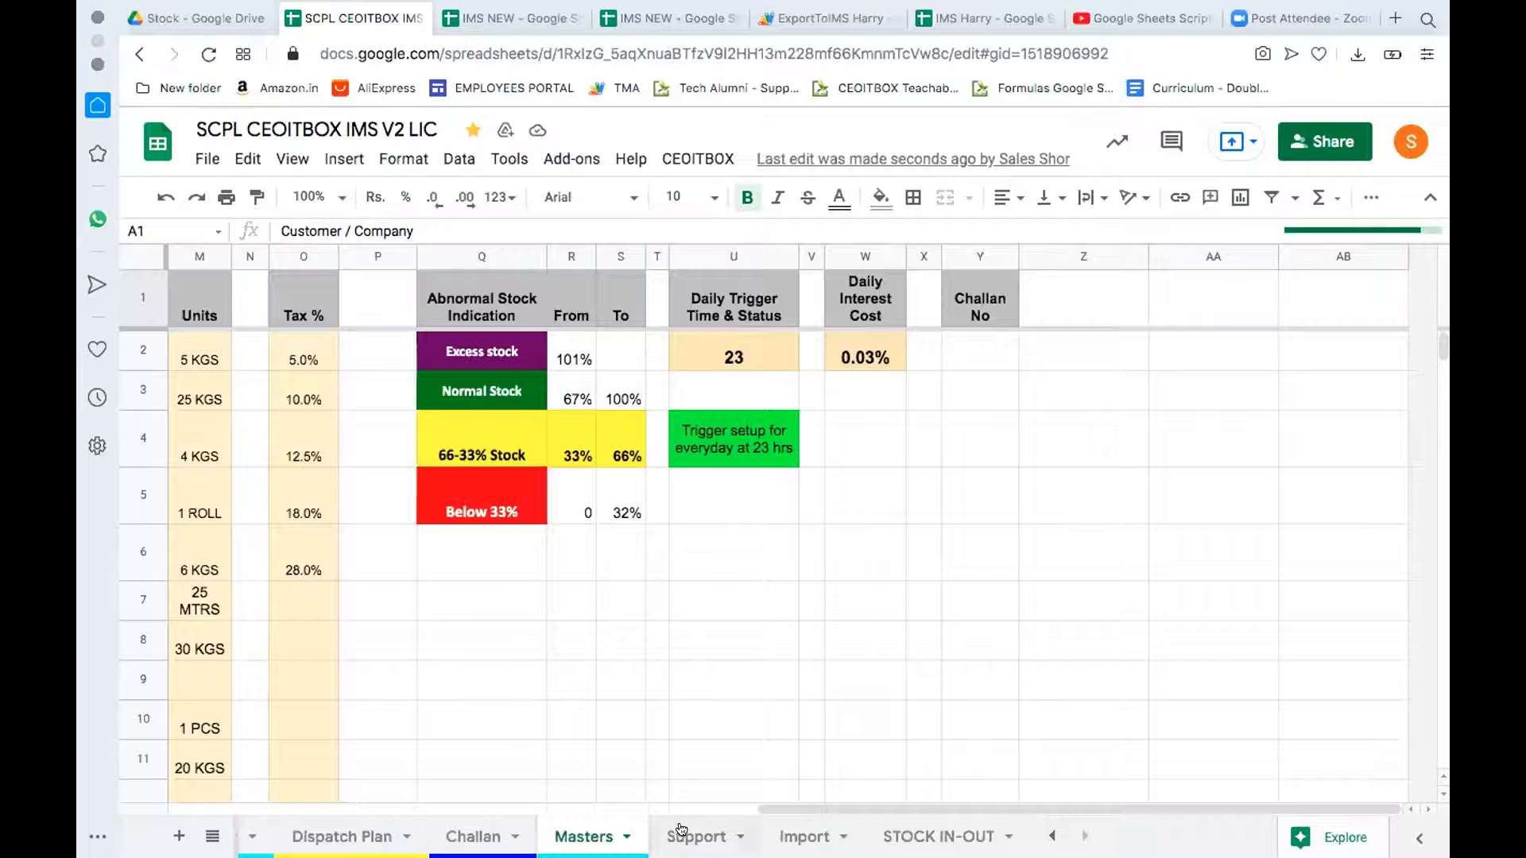
{"action": "scroll", "coordinate": [645, 832], "scroll_direction": "left", "scroll_amount": 6}
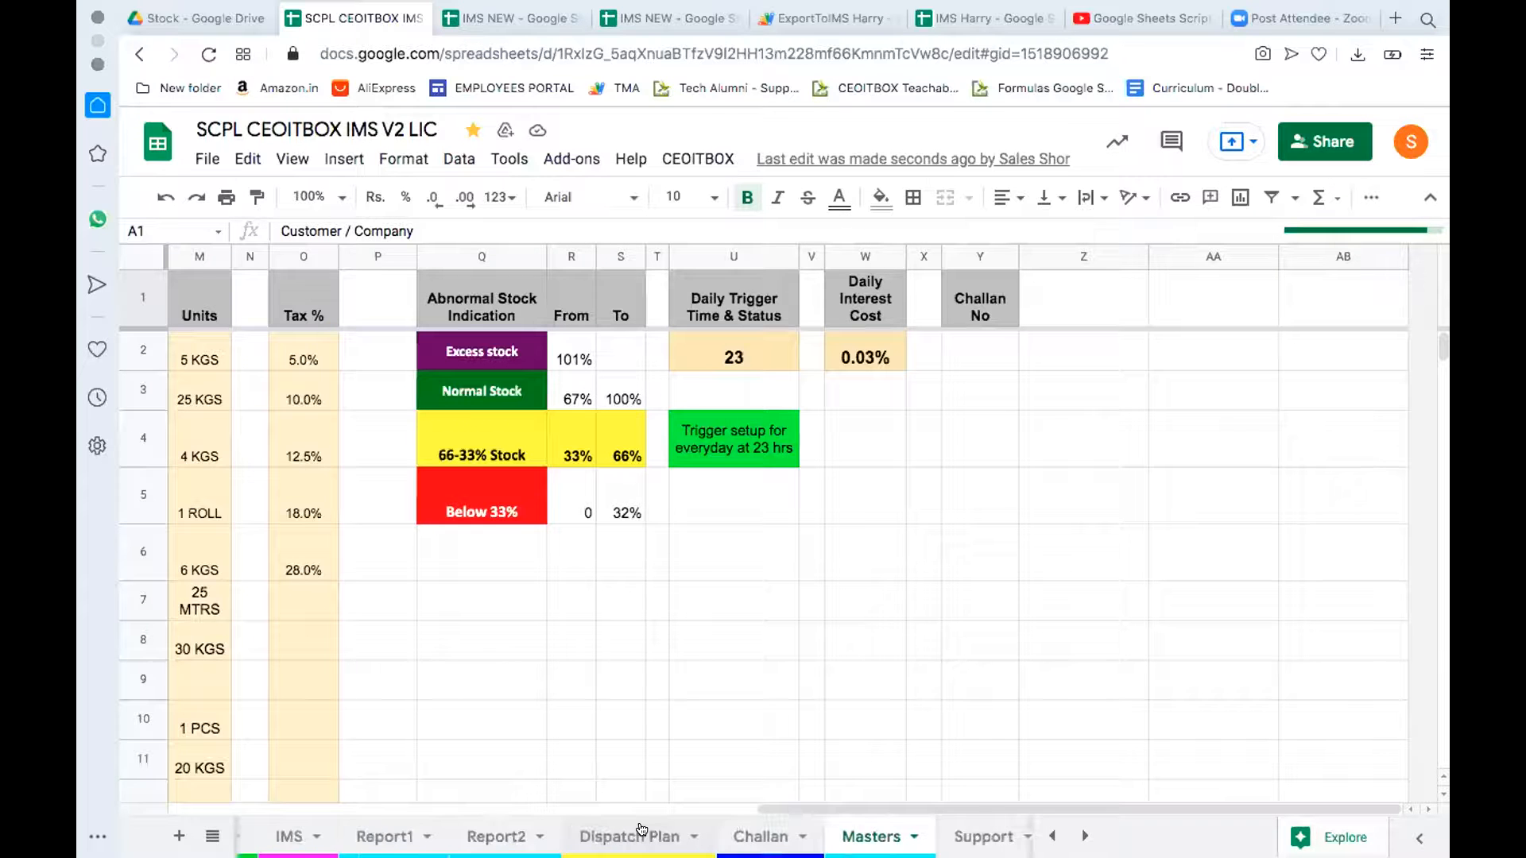
{"action": "left_click", "coordinate": [514, 836]}
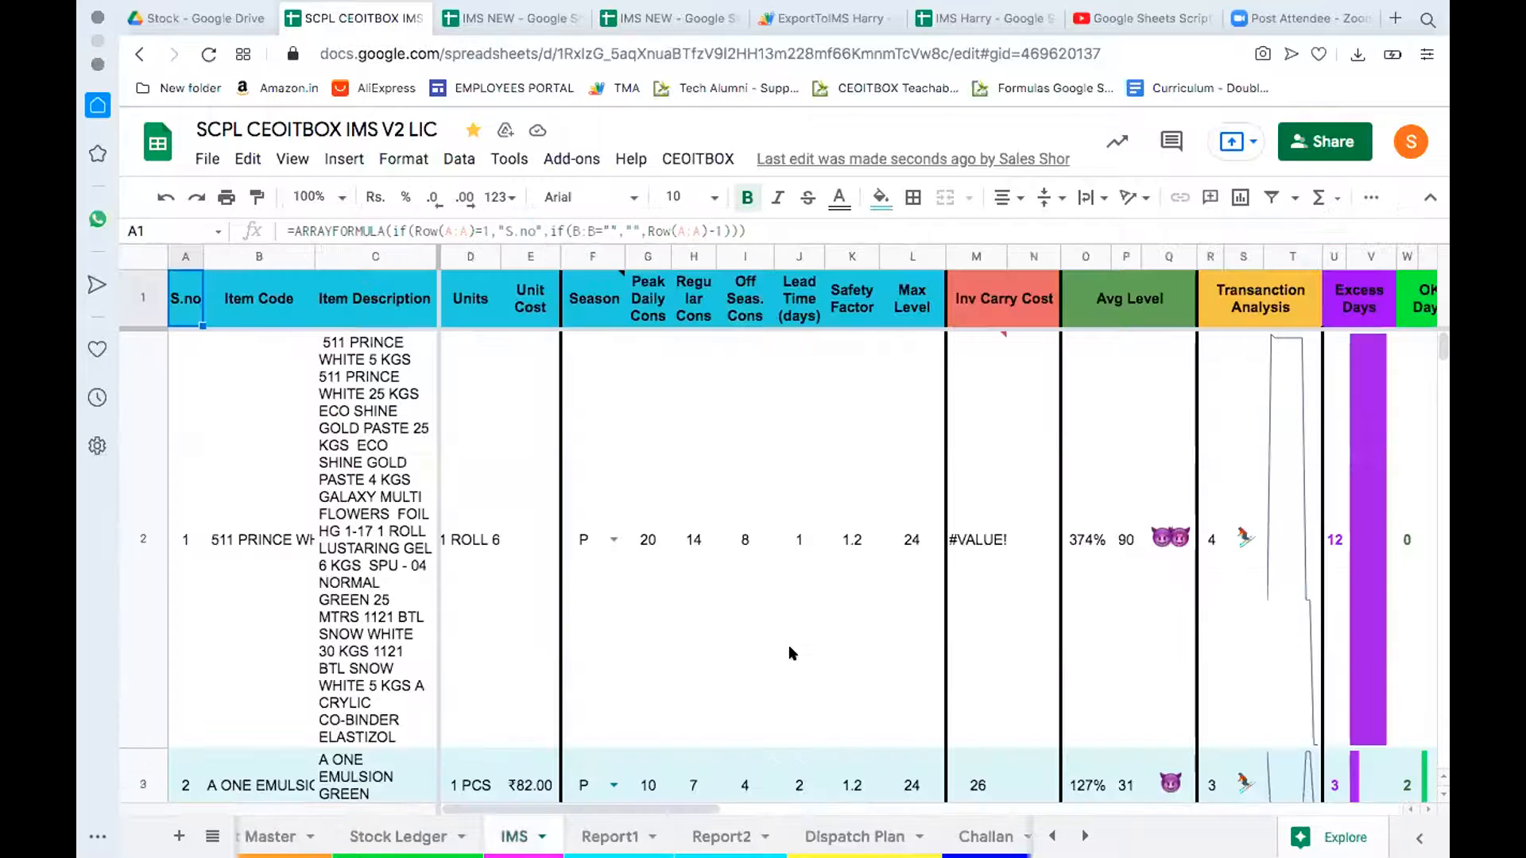
Step: Scroll IMS to the excess, OK, short and critical days columns, then check IMS Harry and move to IMS NEW
{"action": "scroll", "coordinate": [791, 653], "scroll_direction": "right", "scroll_amount": 3}
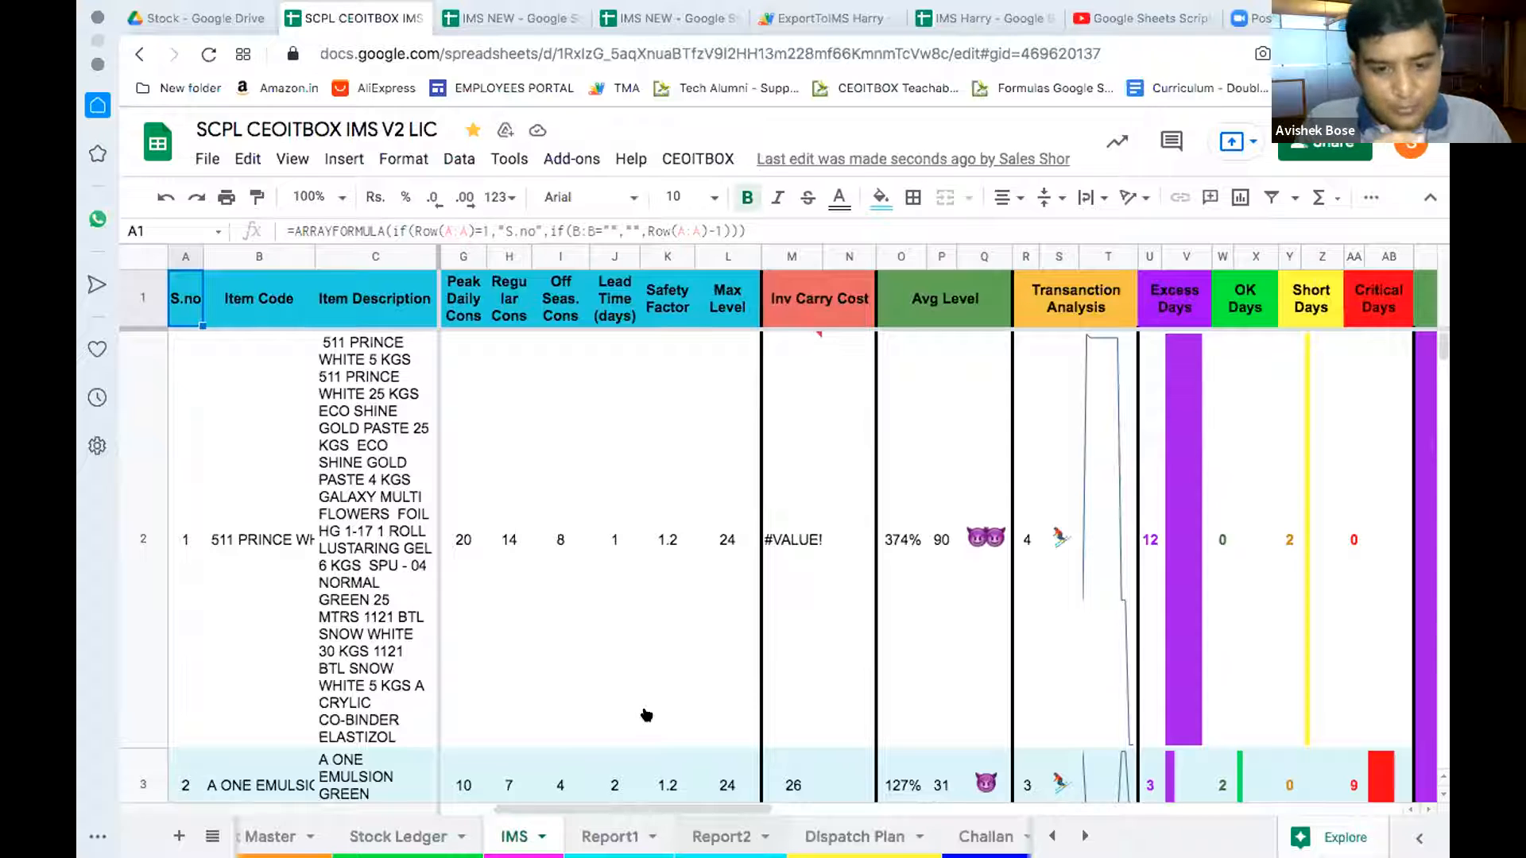
{"action": "scroll", "coordinate": [648, 714], "scroll_direction": "right", "scroll_amount": 5}
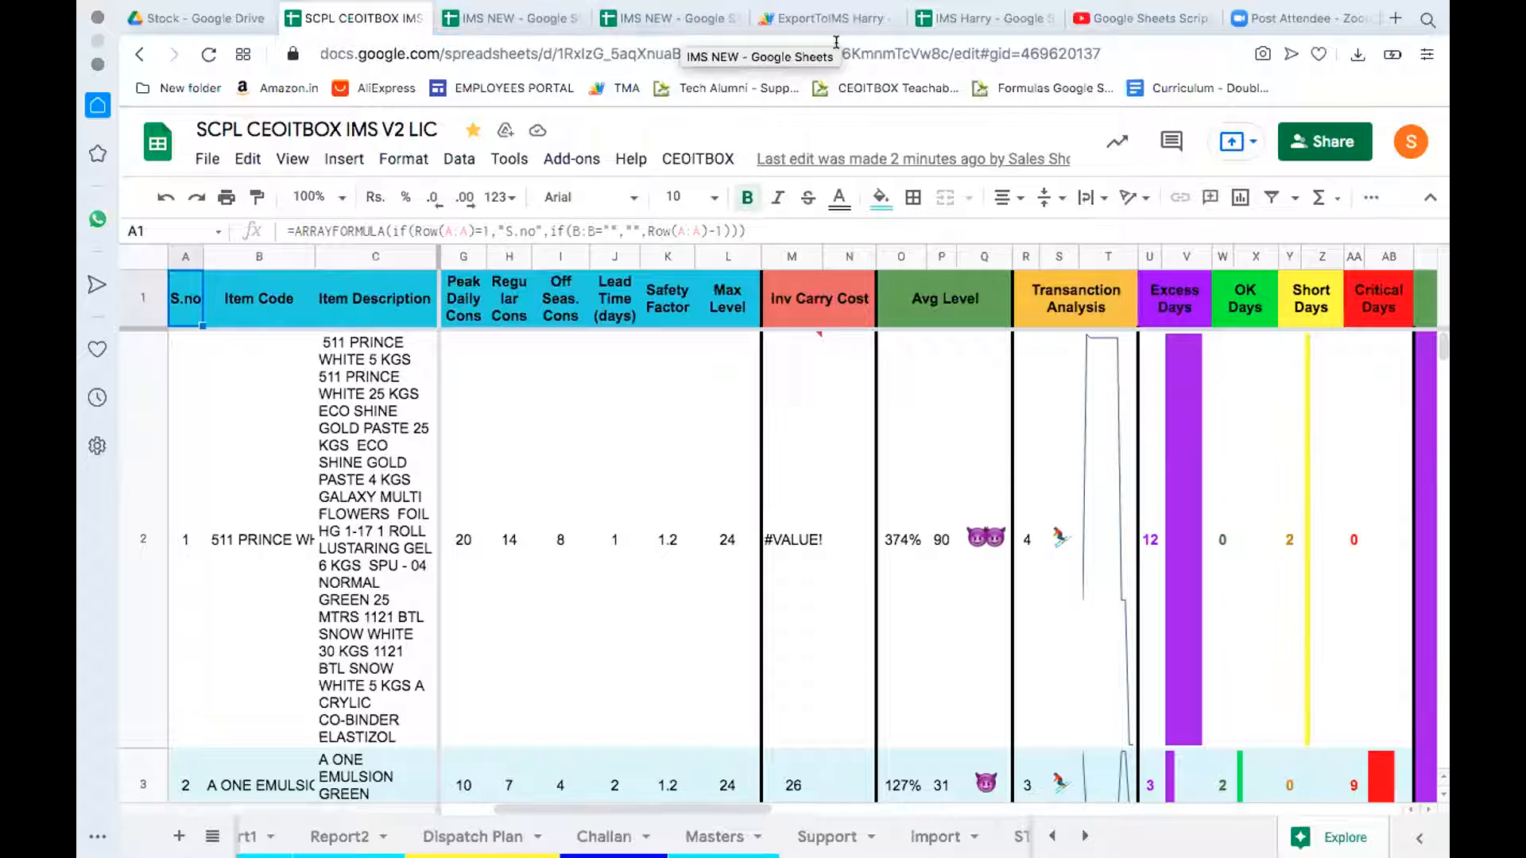
{"action": "left_click", "coordinate": [990, 18]}
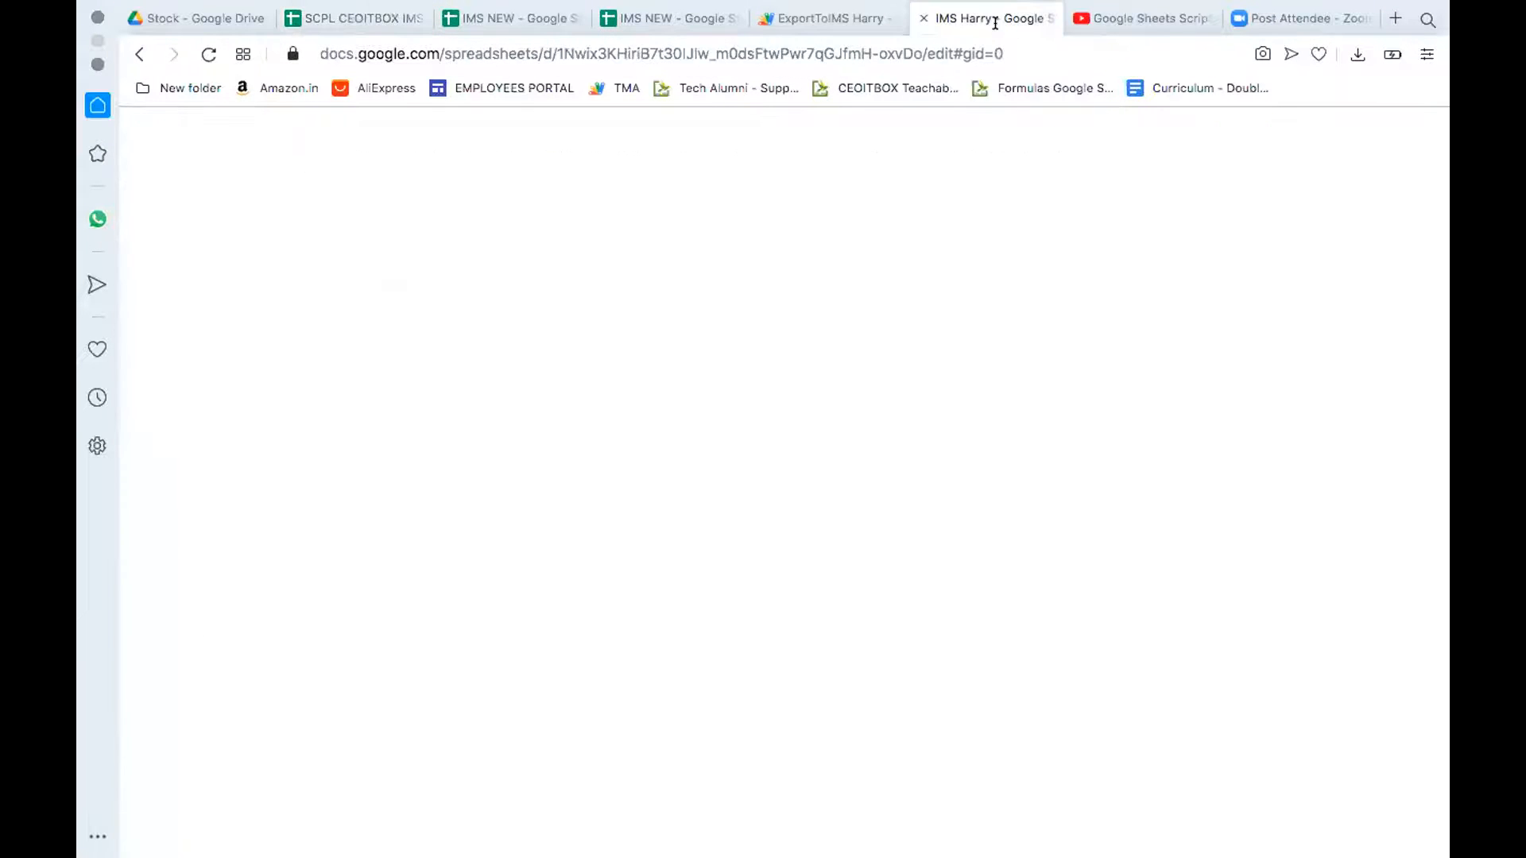
{"action": "left_click", "coordinate": [362, 16]}
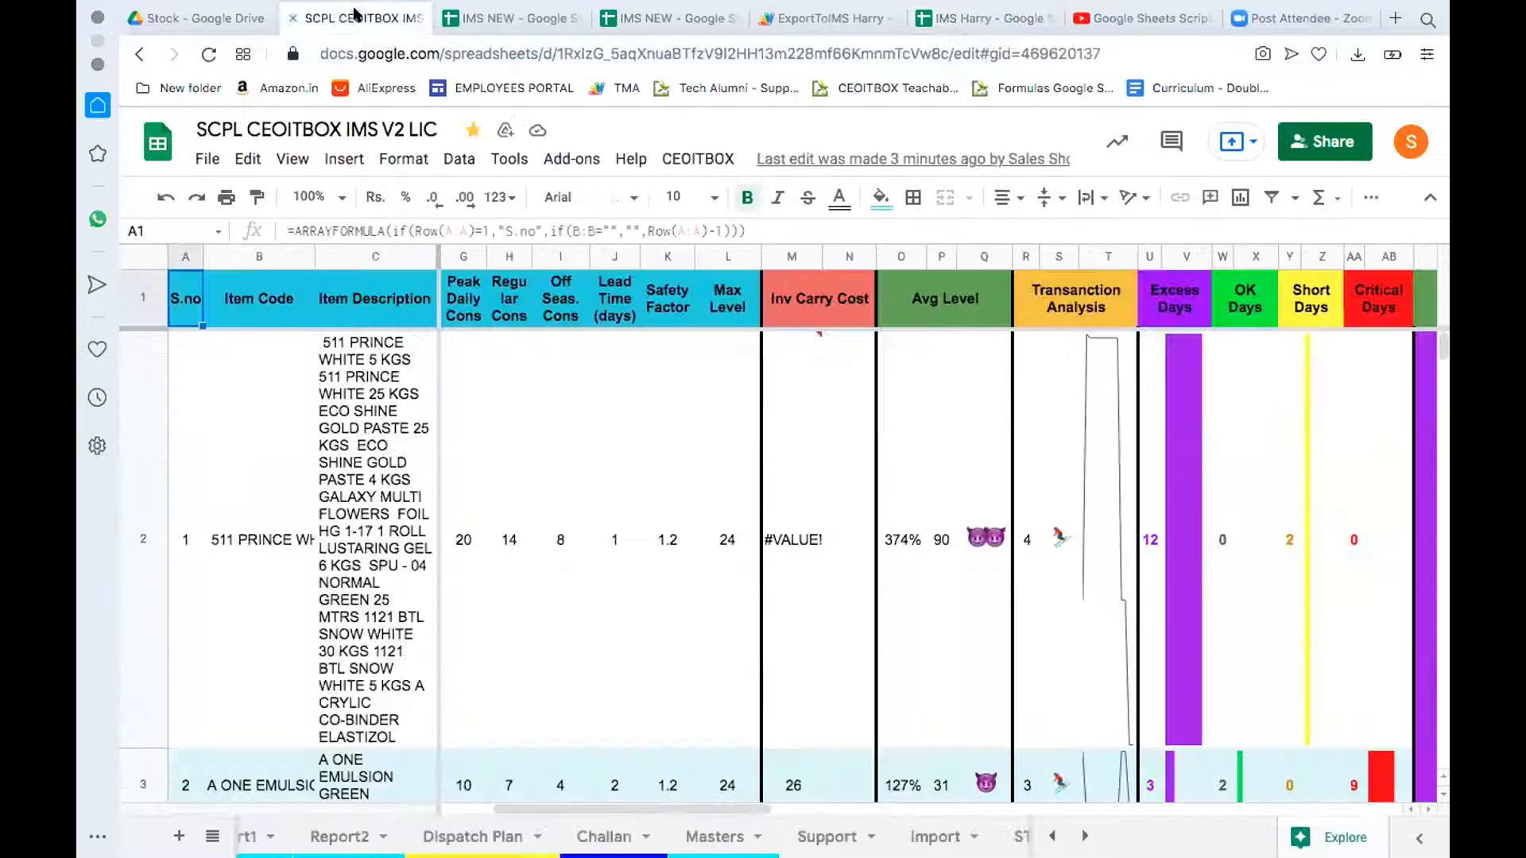
{"action": "left_click", "coordinate": [498, 17]}
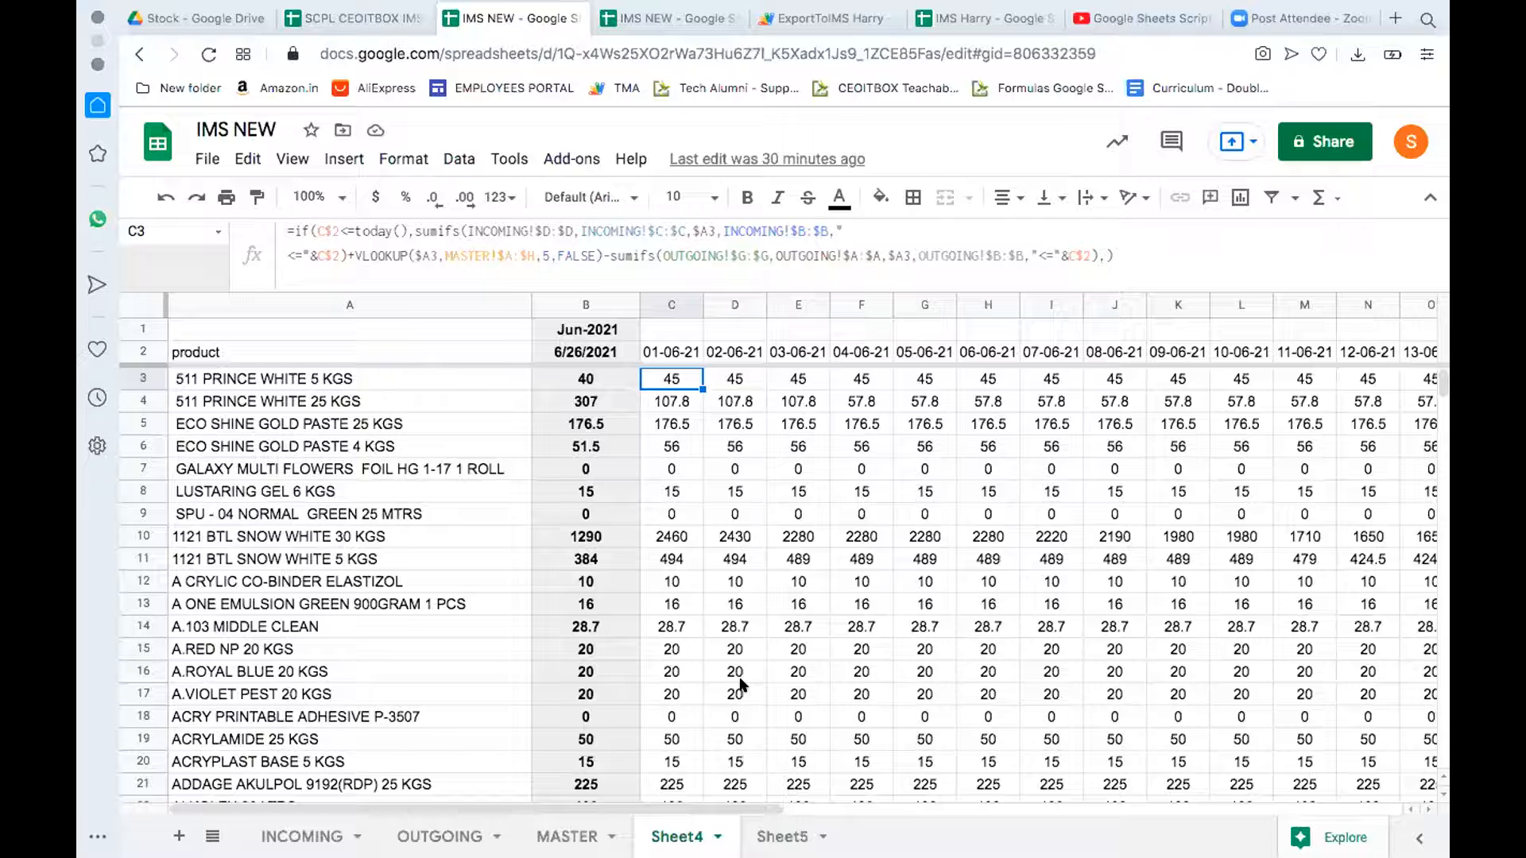
Step: Compare C2 with C3 and highlight the sumifs portion of C3's daily stock formula
{"action": "key", "text": "Up"}
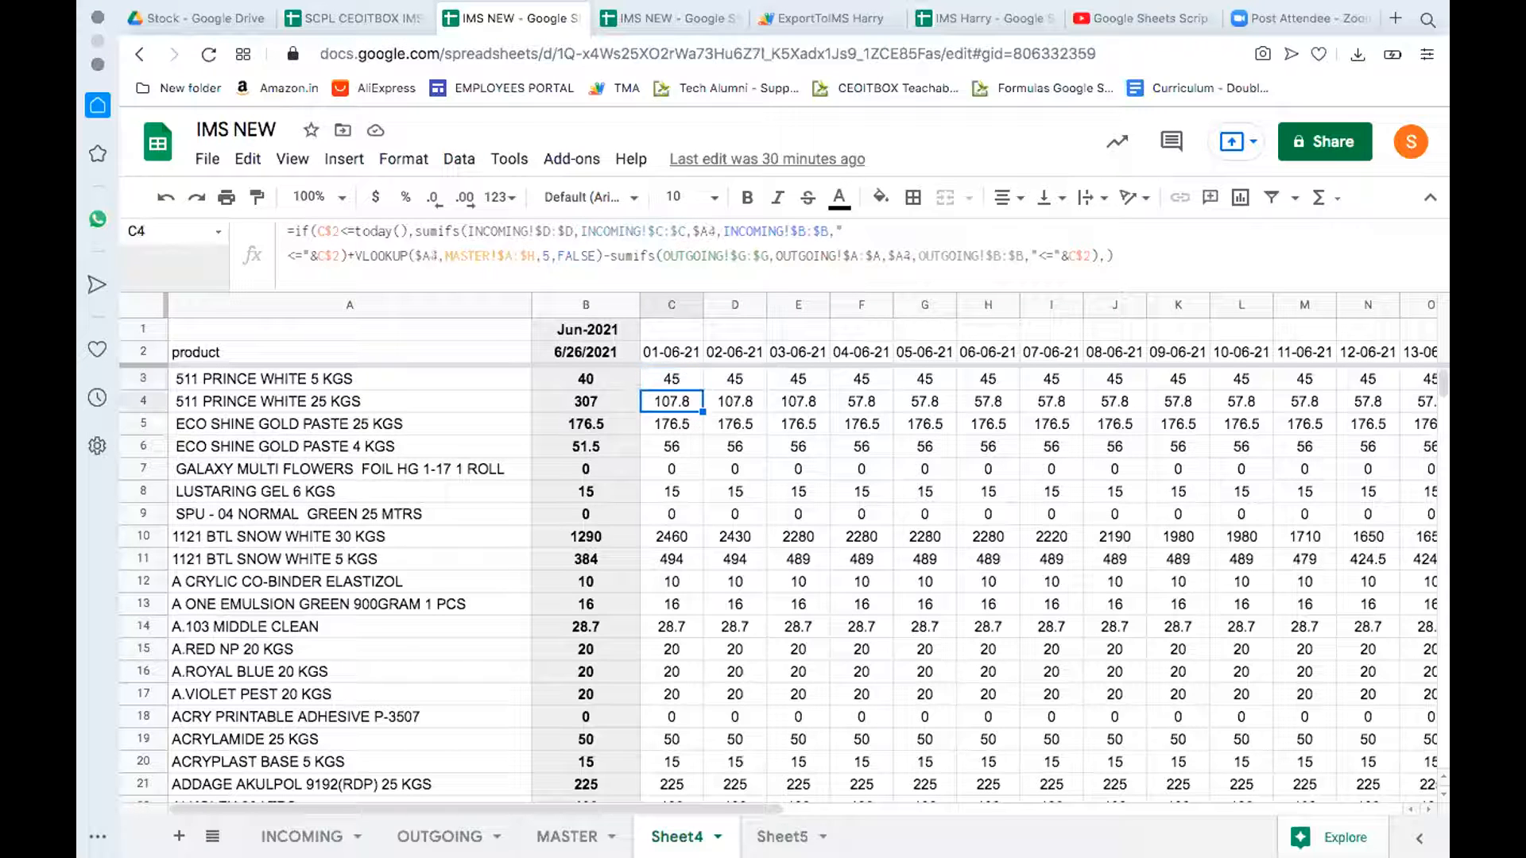
{"action": "key", "text": "Down"}
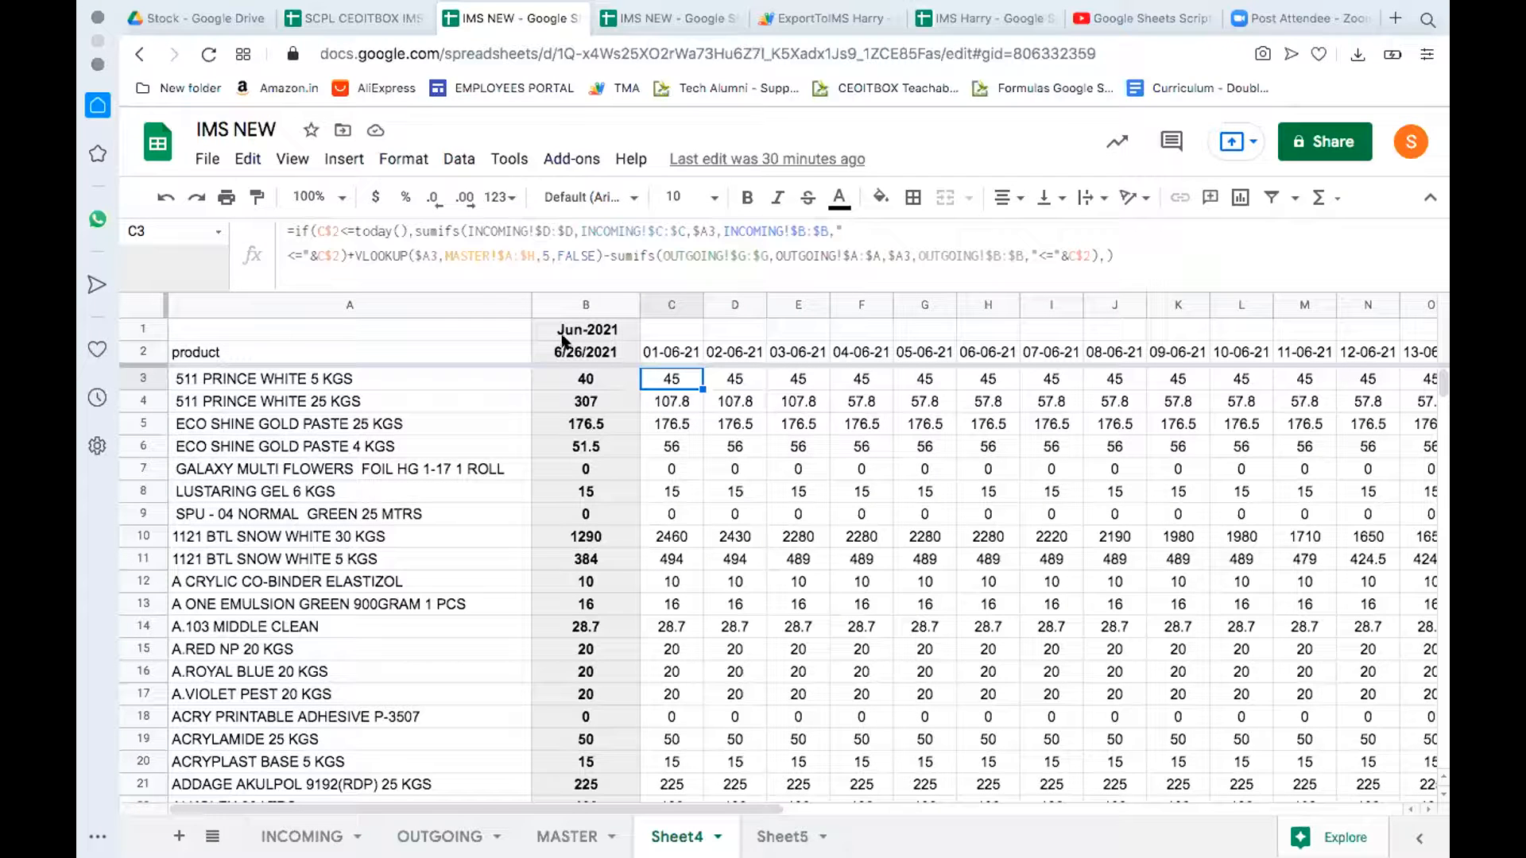
{"action": "left_click_drag", "start_coordinate": [415, 233], "coordinate": [782, 233]}
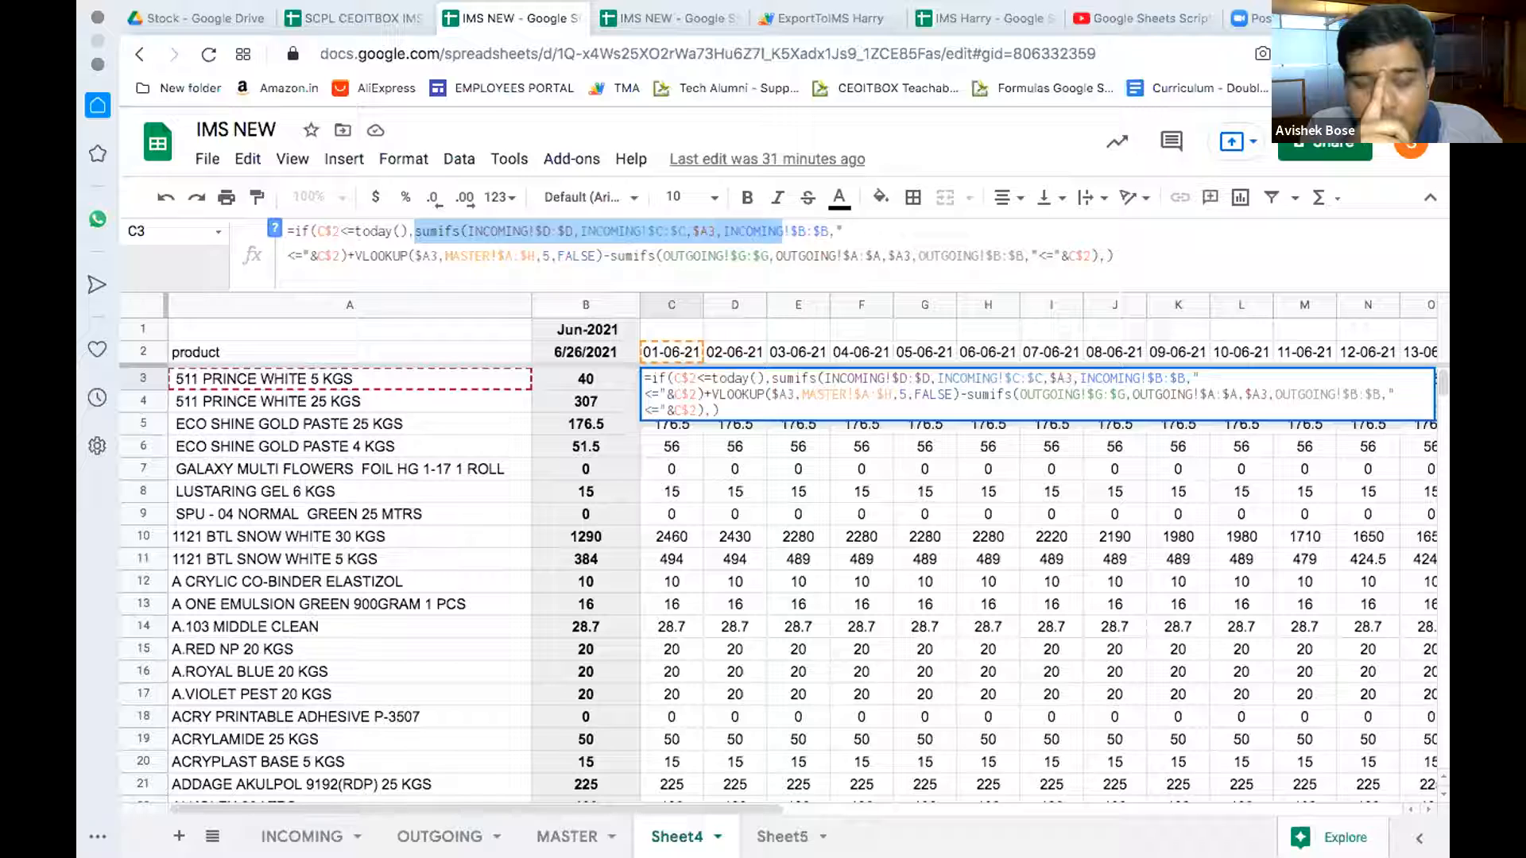
Step: Leave C3's formula unchanged, committing it so the selection moves to C4
{"action": "left_click", "coordinate": [416, 231]}
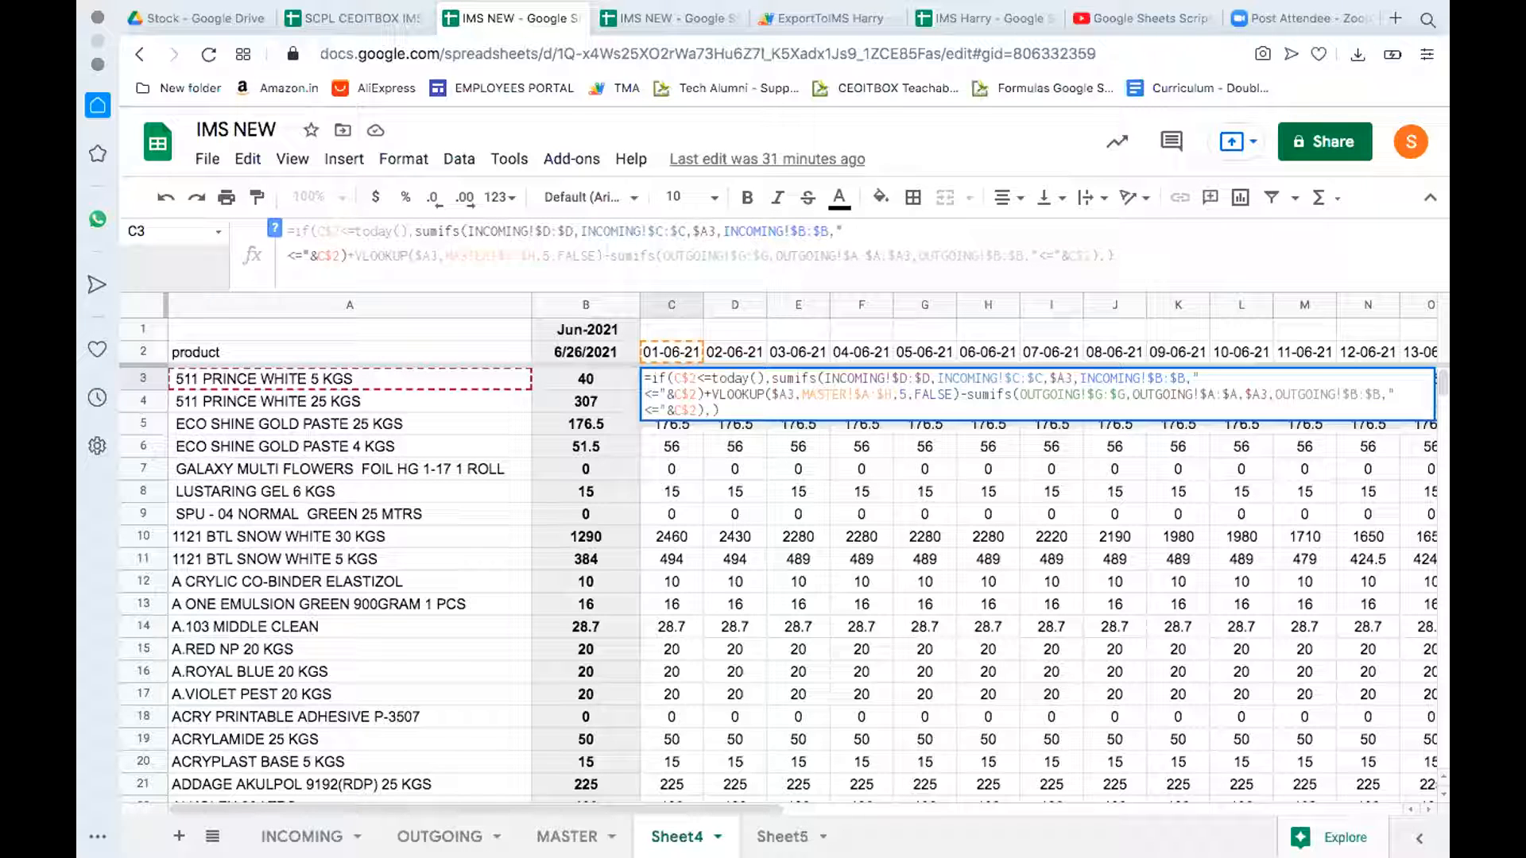
{"action": "key", "text": "Return"}
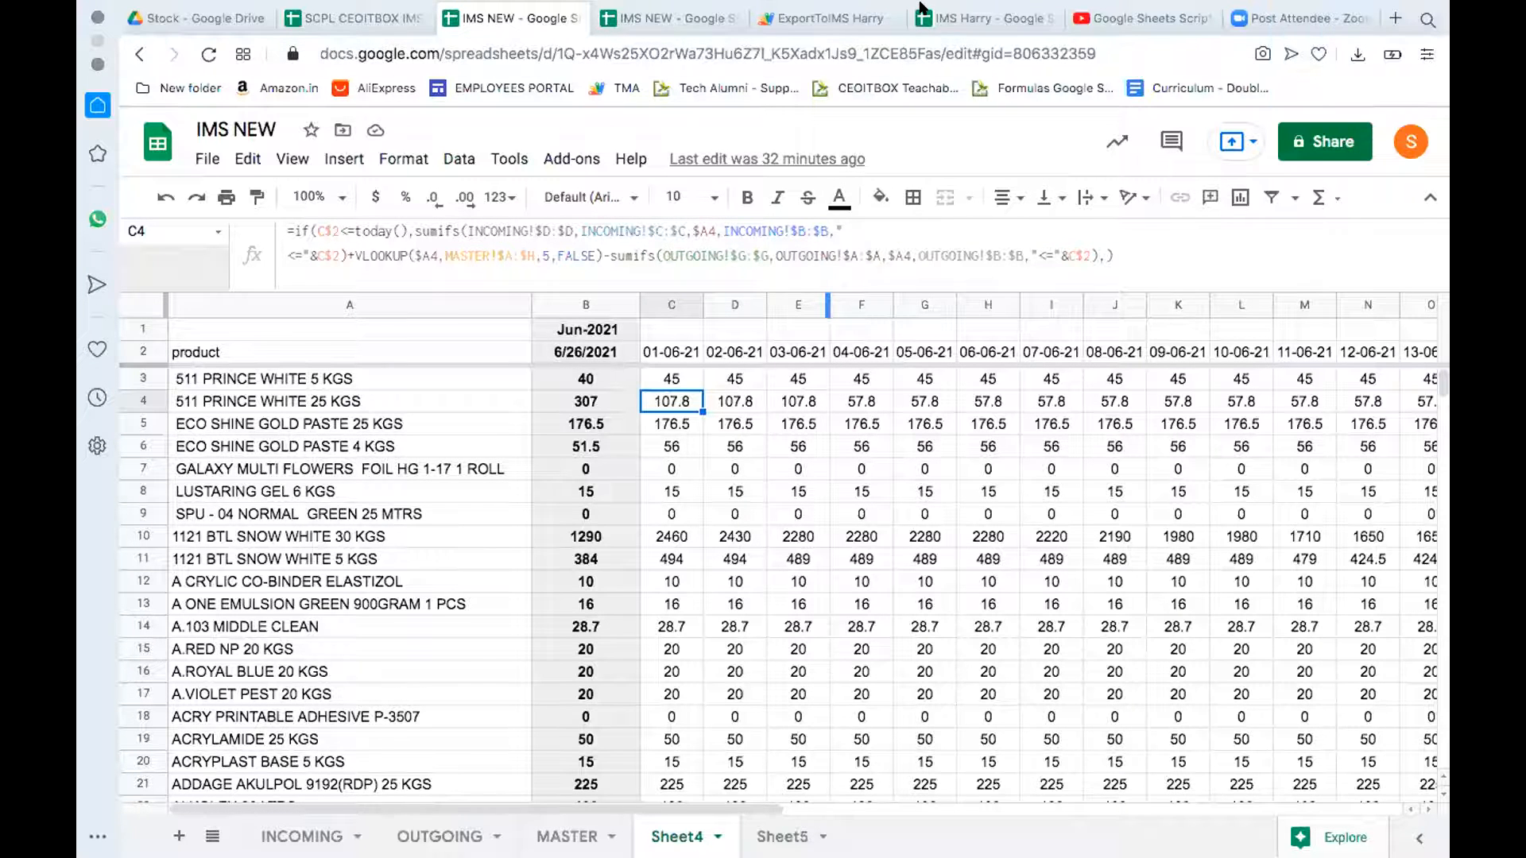
{"action": "mouse_move", "coordinate": [920, 11]}
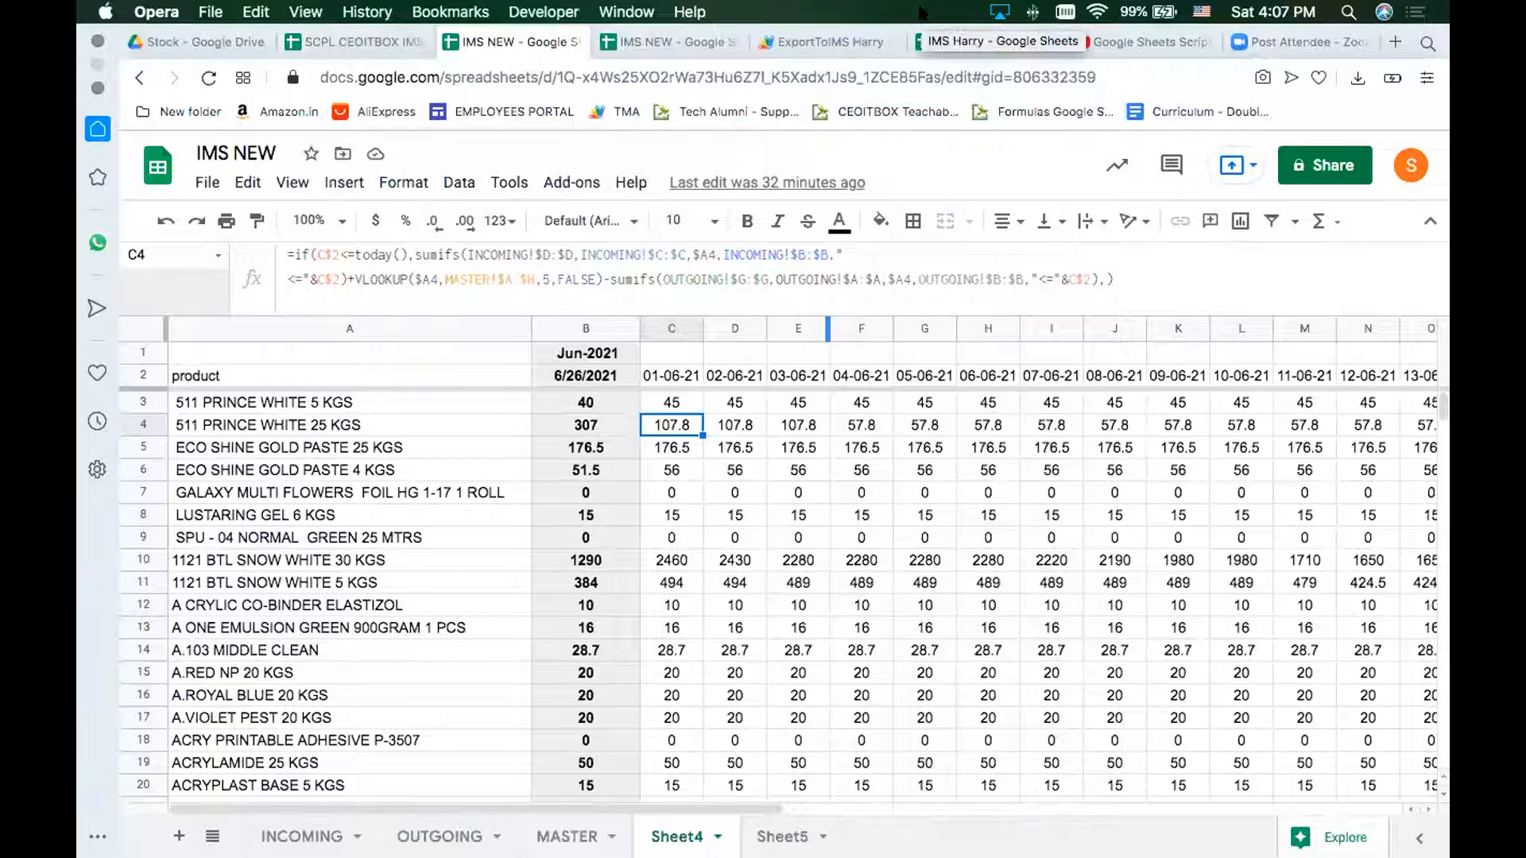
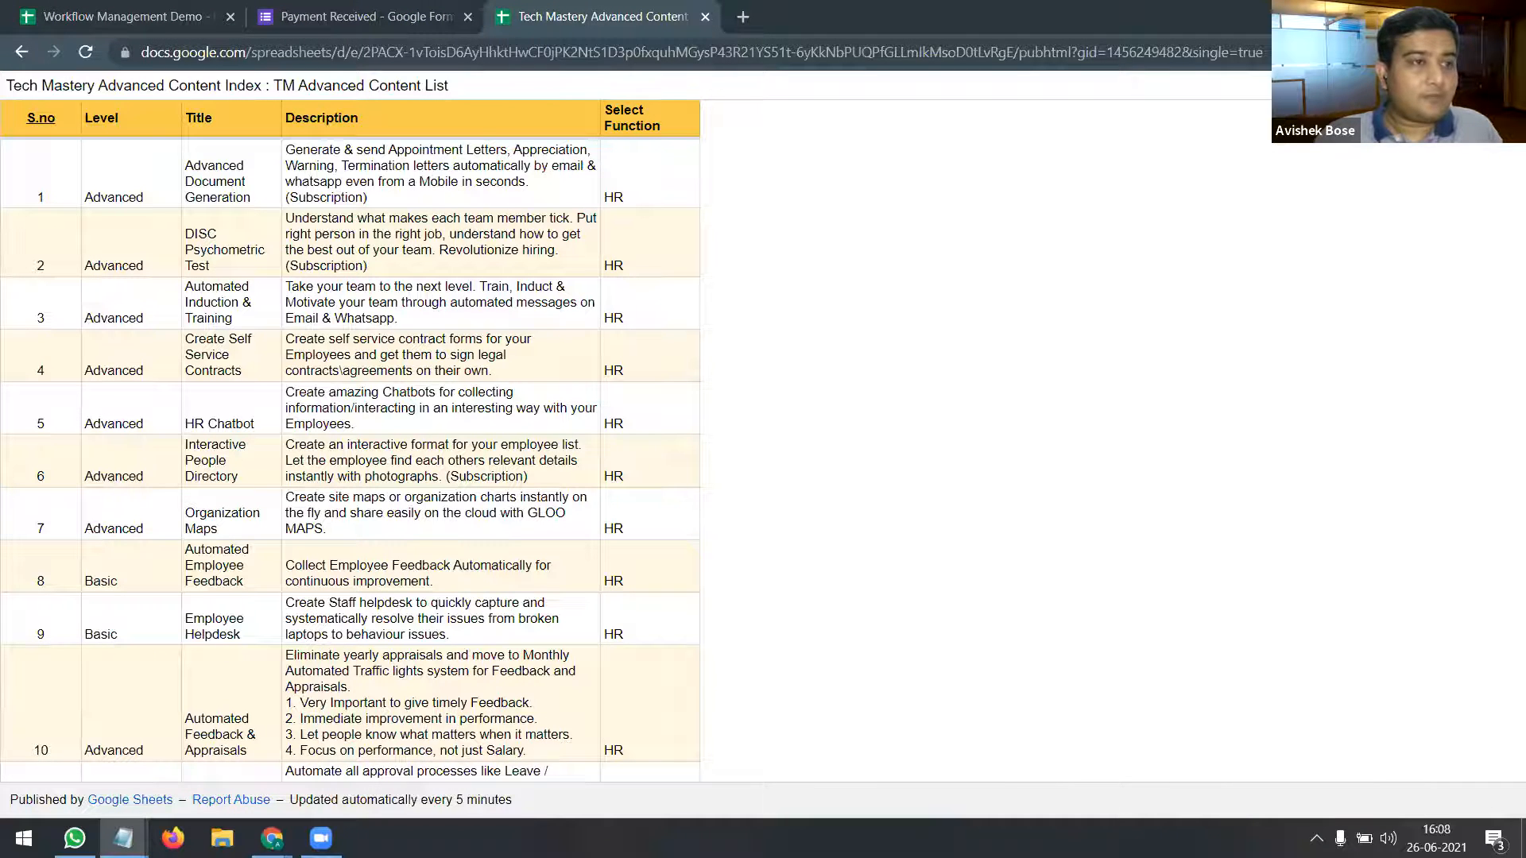
Step: Switch to the Firefox window showing the automation and tech coach's YouTube channel
{"action": "left_click", "coordinate": [173, 837]}
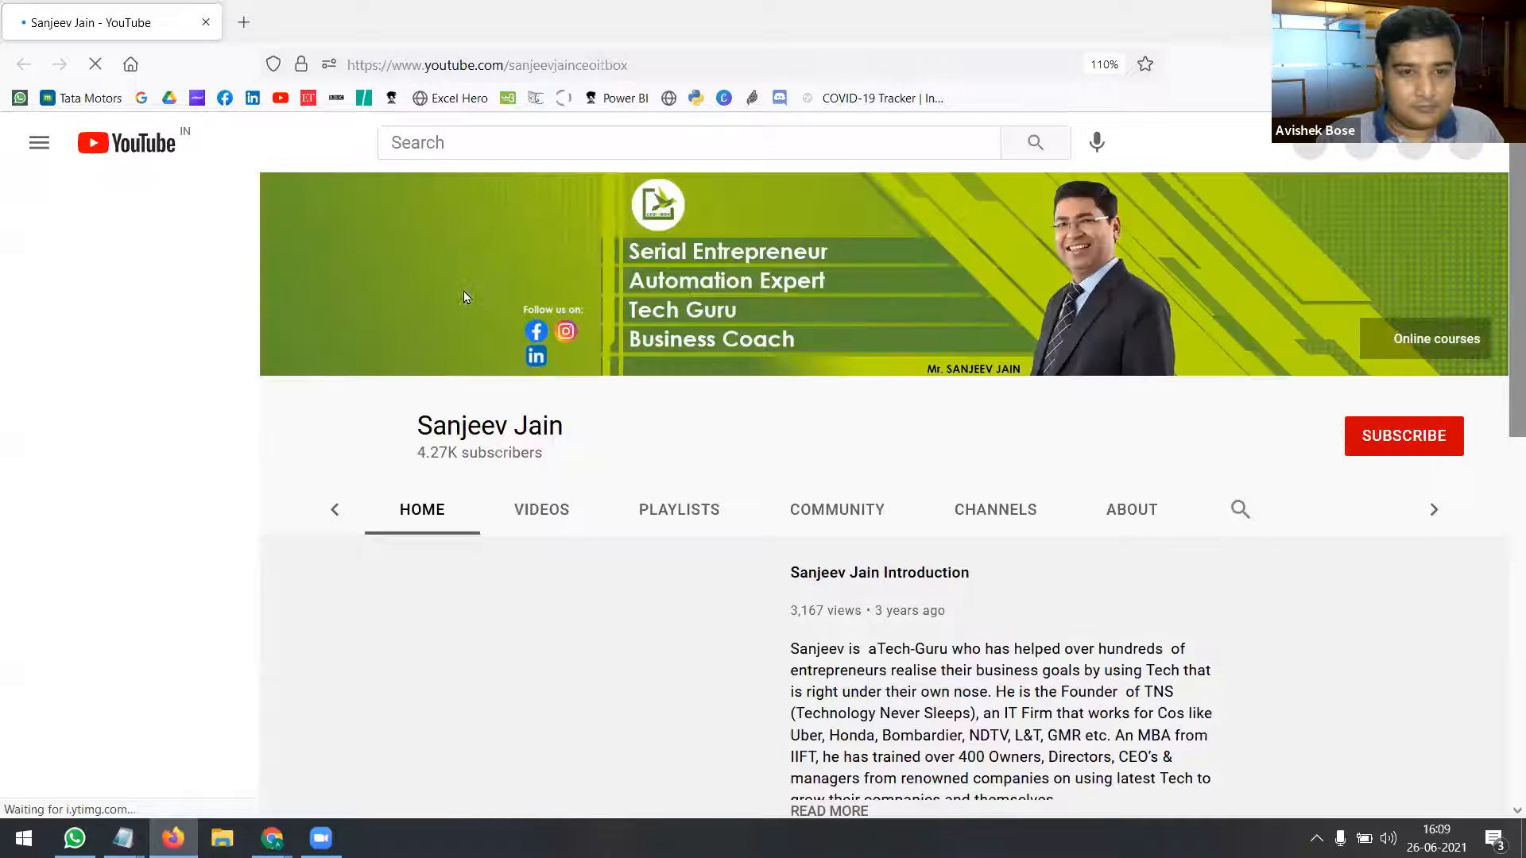
Step: Page through the channel's Uploads row, then go back to the Tech Mastery content list
{"action": "scroll", "coordinate": [1077, 467], "scroll_direction": "down", "scroll_amount": 5}
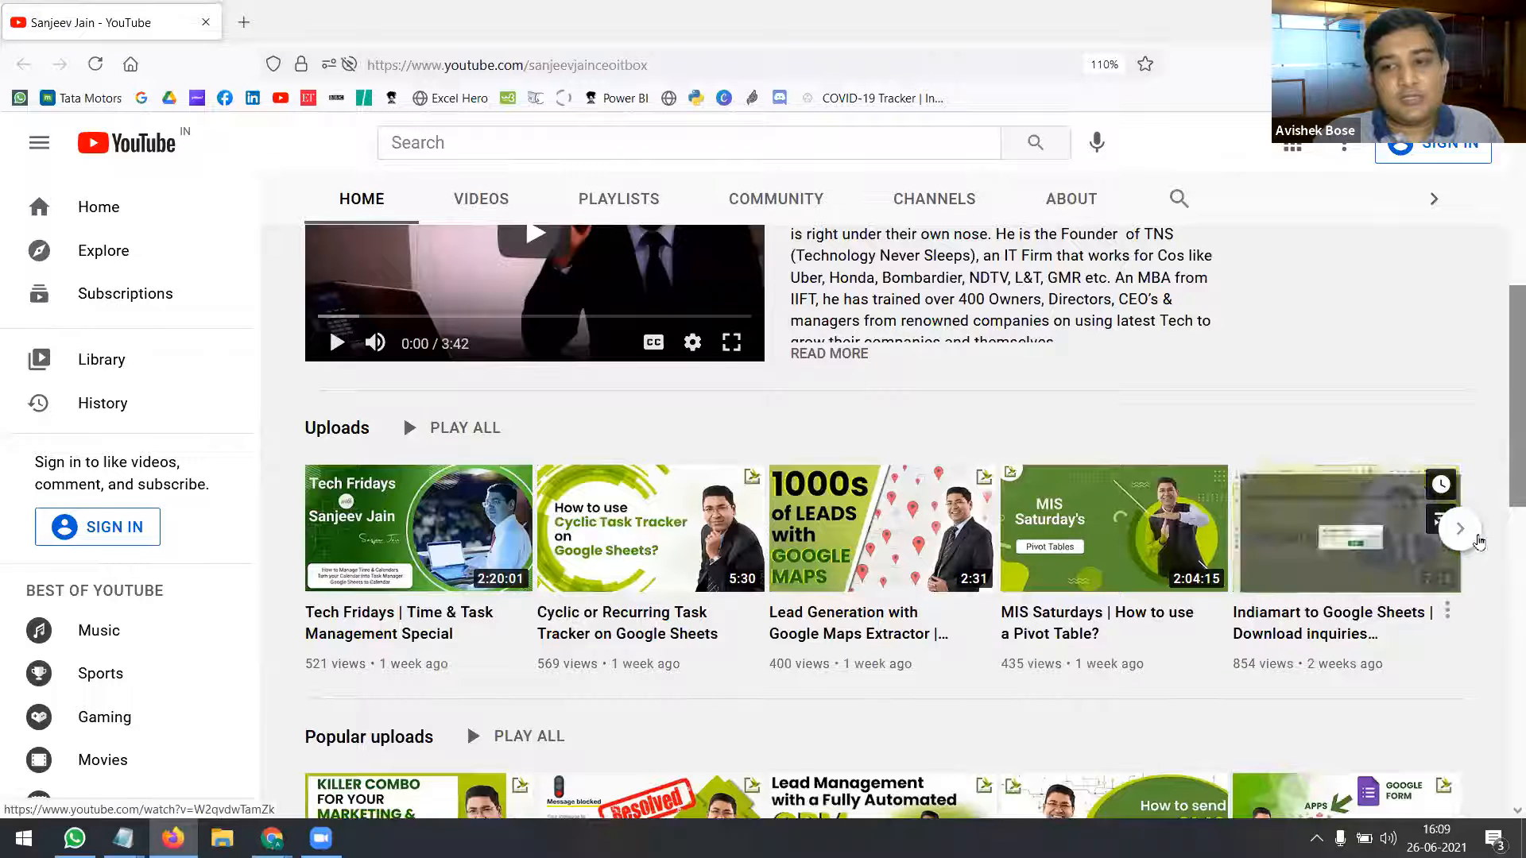
{"action": "left_click", "coordinate": [1461, 529]}
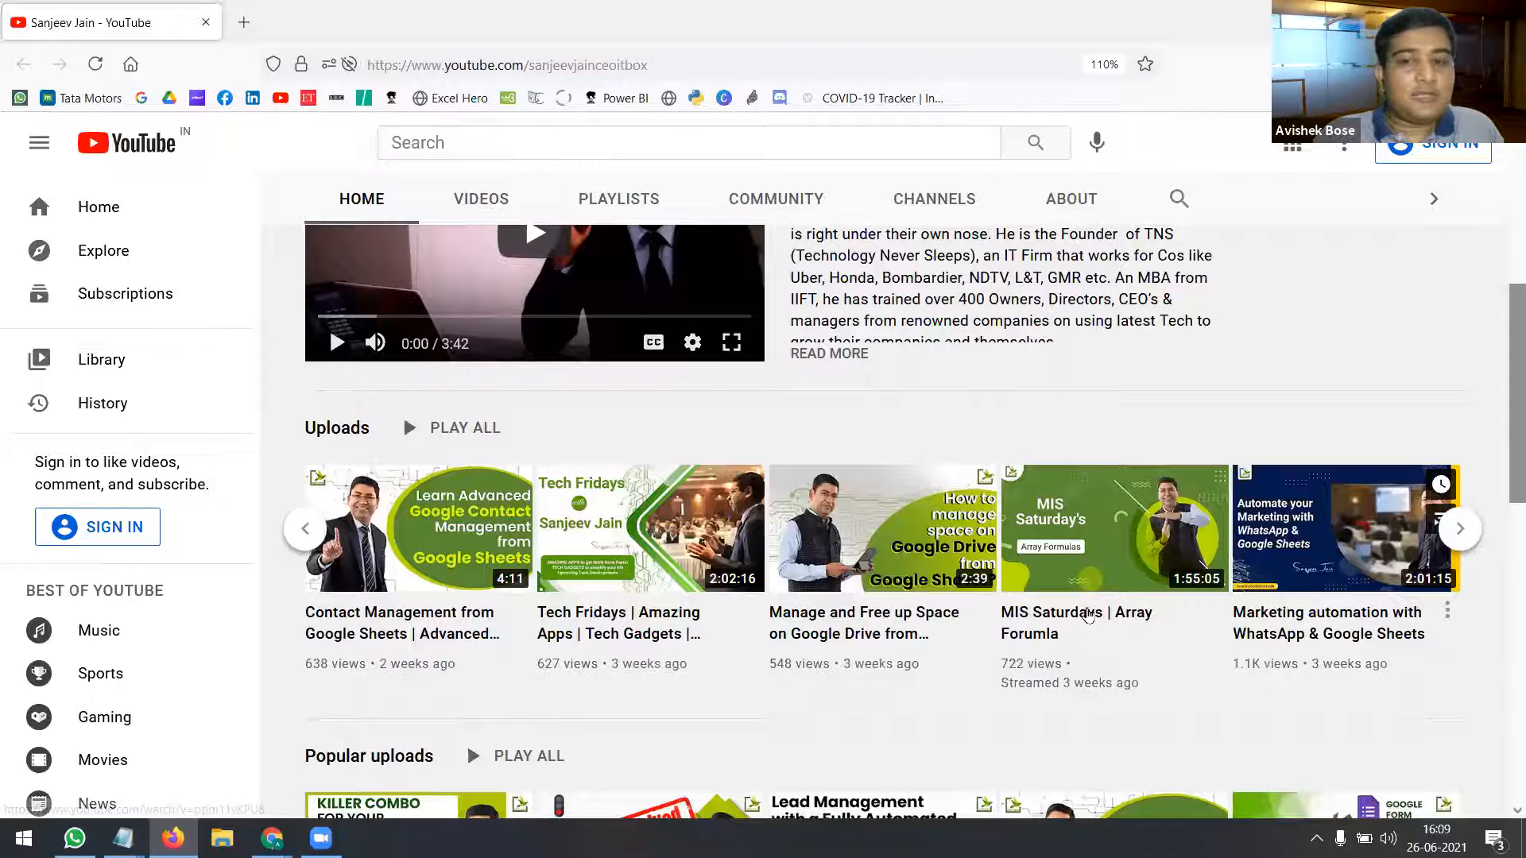
{"action": "mouse_move", "coordinate": [1087, 615]}
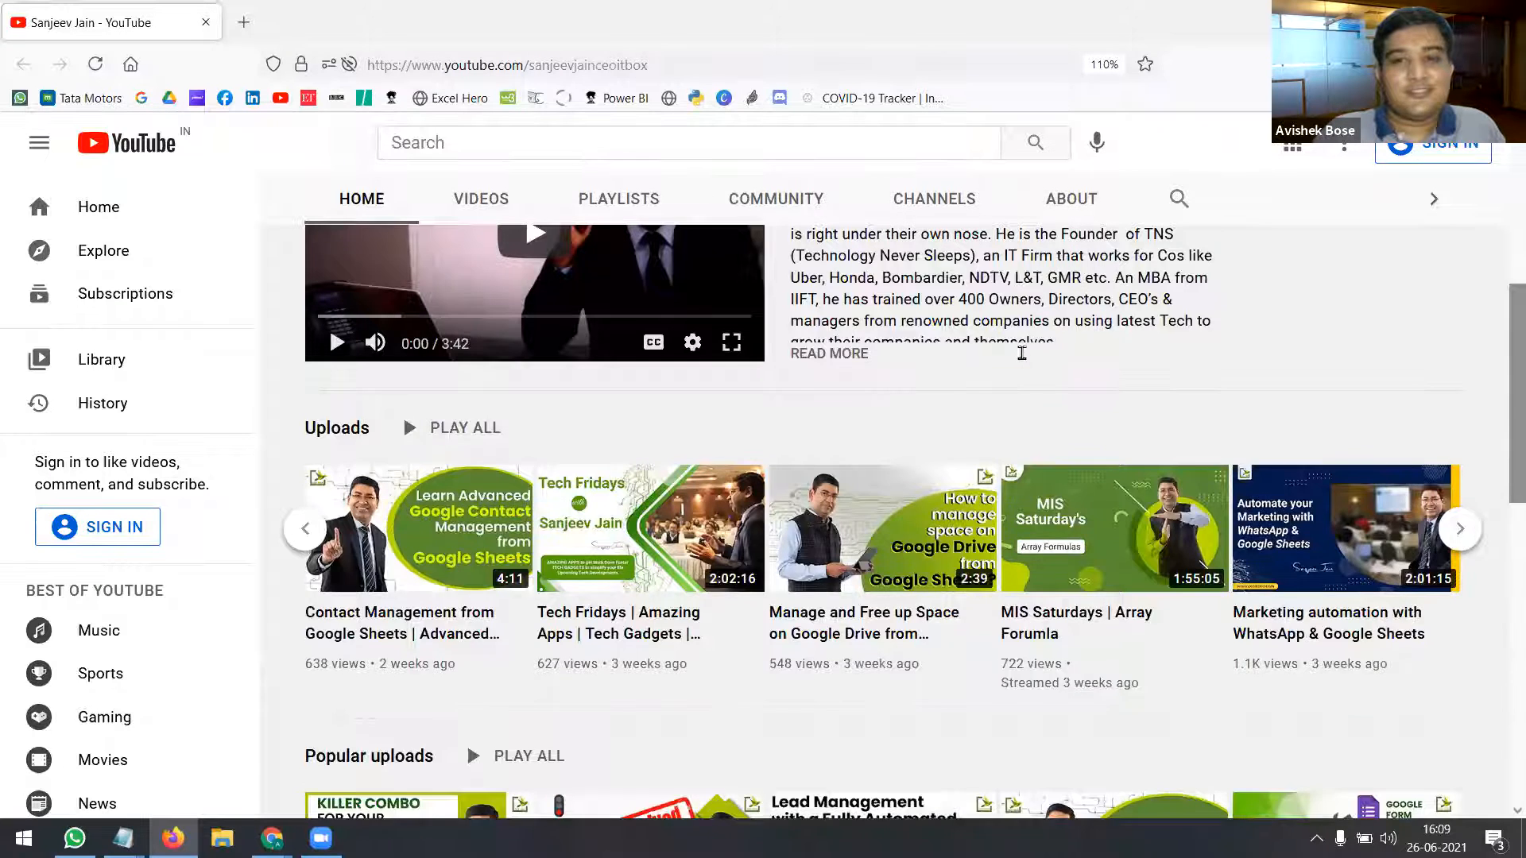
{"action": "scroll", "coordinate": [1000, 248], "scroll_direction": "up", "scroll_amount": 4}
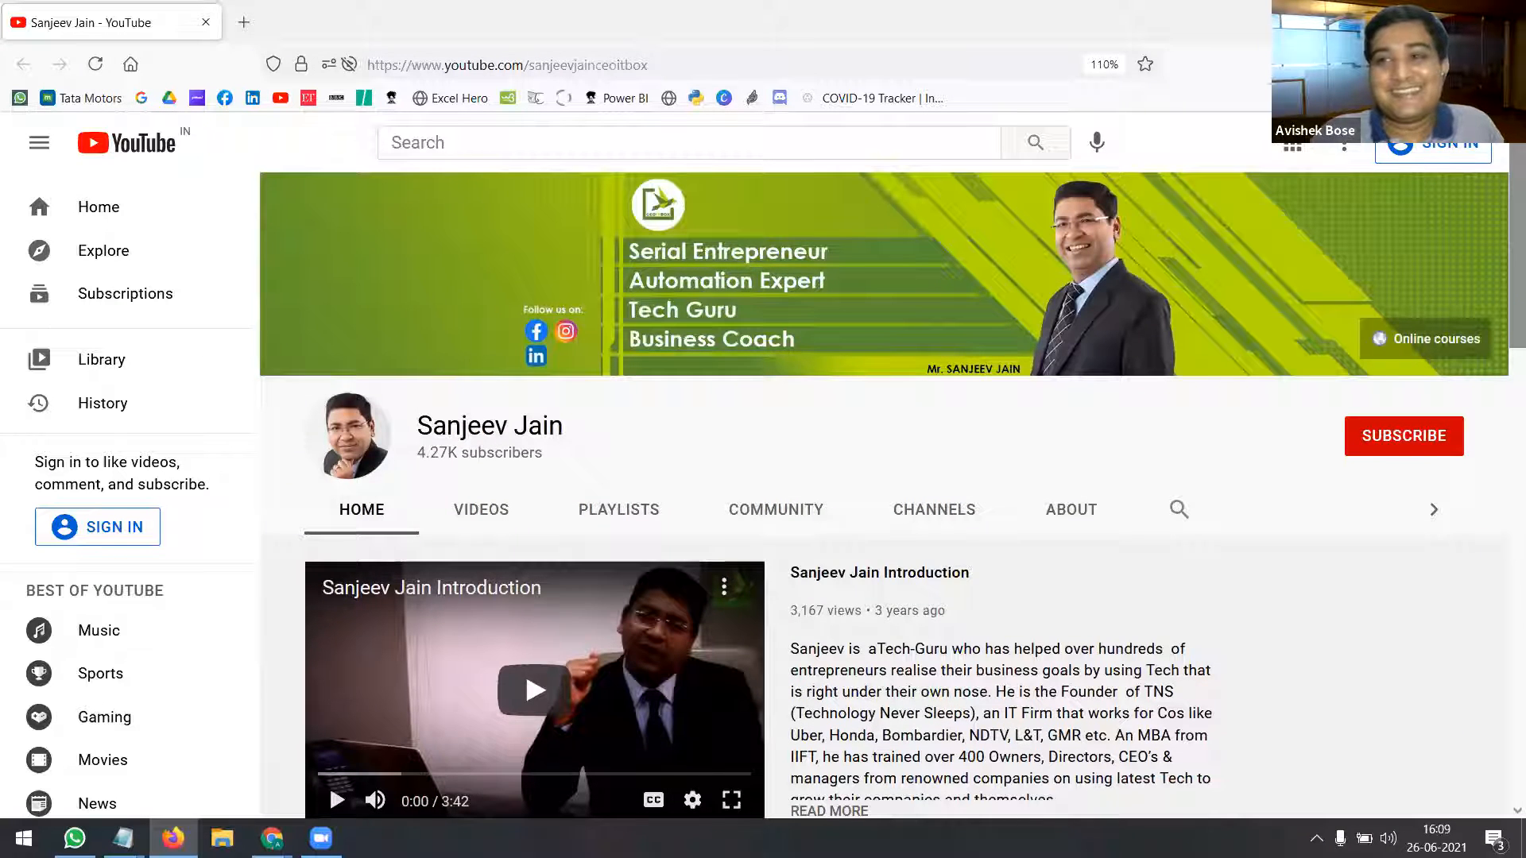
{"action": "key", "text": "alt+Tab"}
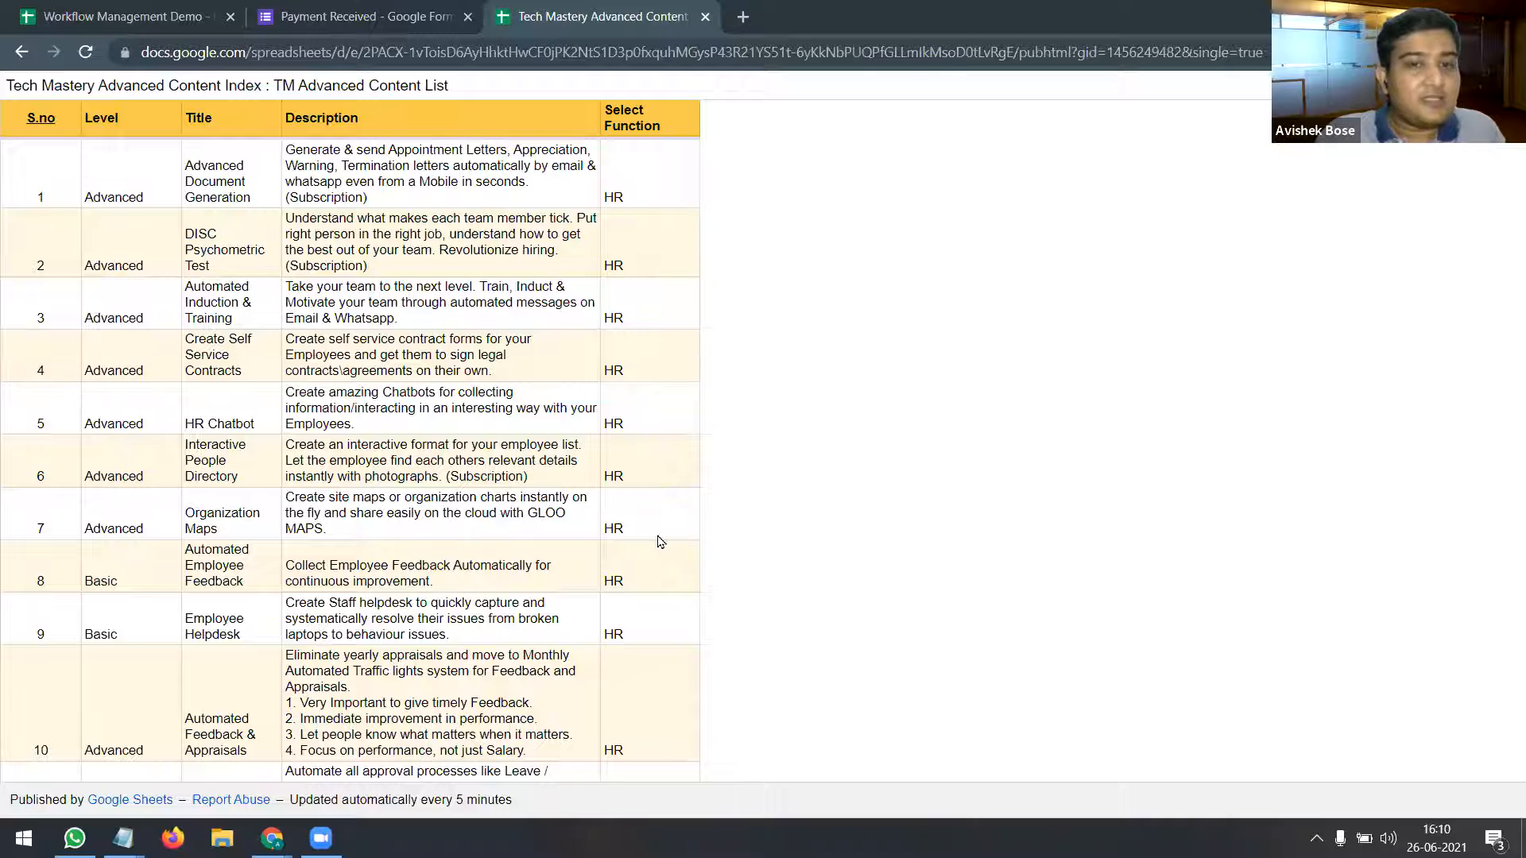
Step: Scroll the content index from row 34 to Marketing & Sales items 60–67, including 'Instant Response Tree'
{"action": "scroll", "coordinate": [658, 542], "scroll_direction": "down", "scroll_amount": 3}
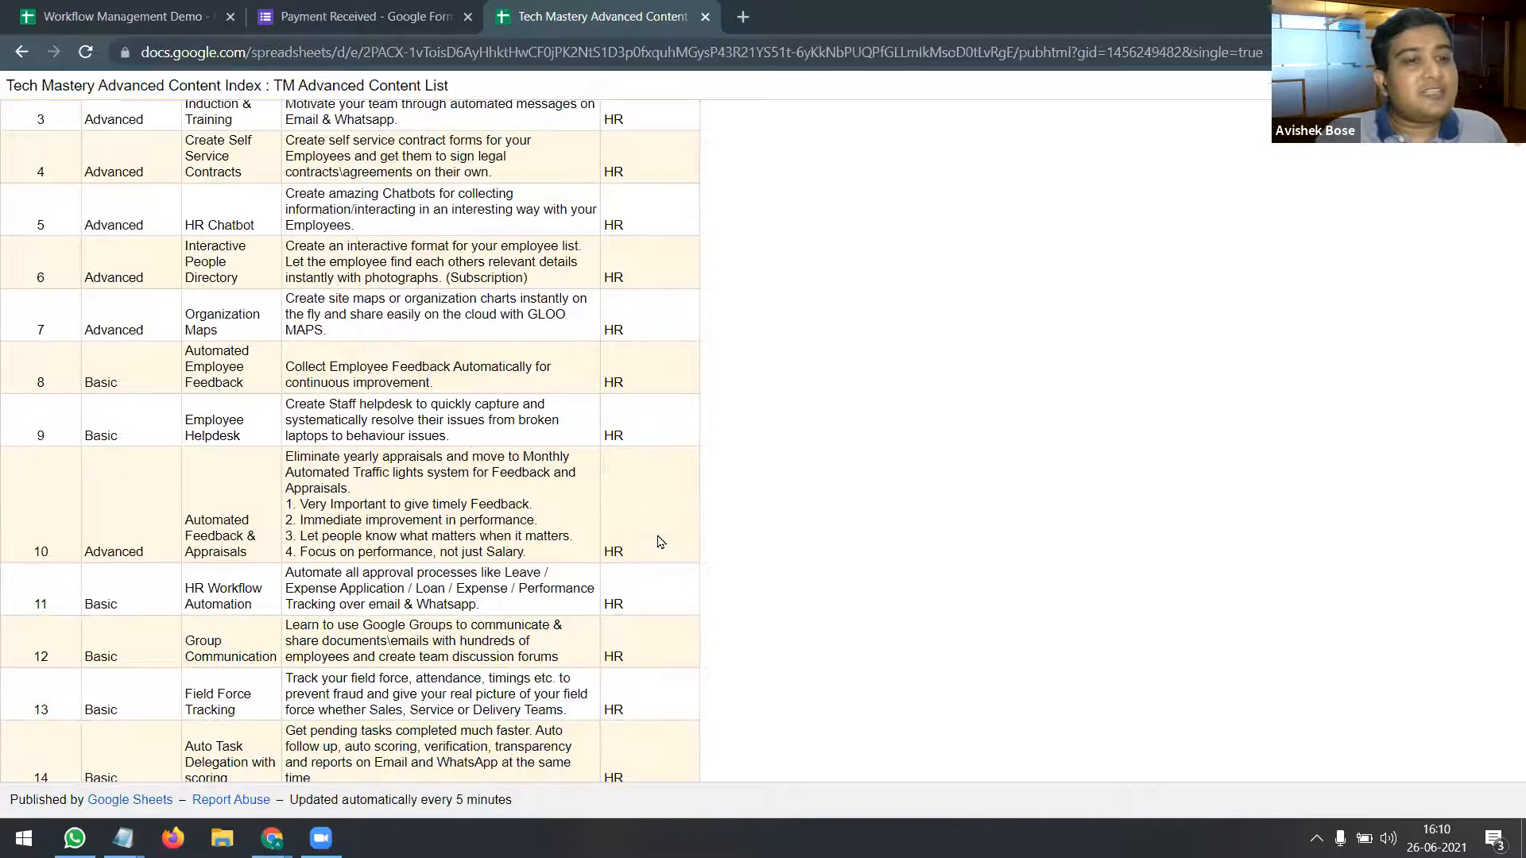
{"action": "scroll", "coordinate": [658, 542], "scroll_direction": "down", "scroll_amount": 2}
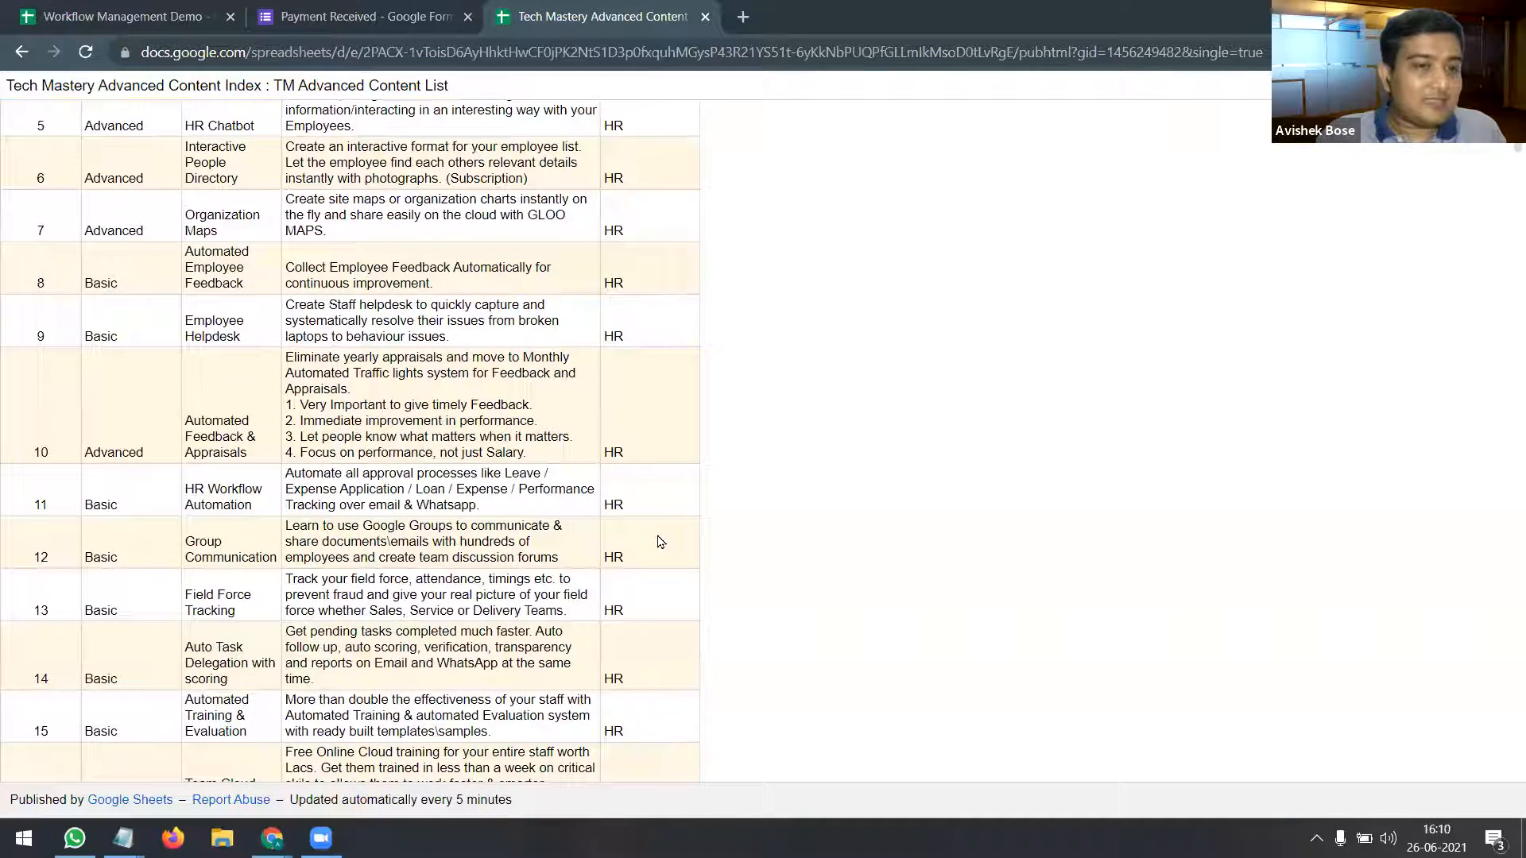
{"action": "scroll", "coordinate": [657, 542], "scroll_direction": "down", "scroll_amount": 3}
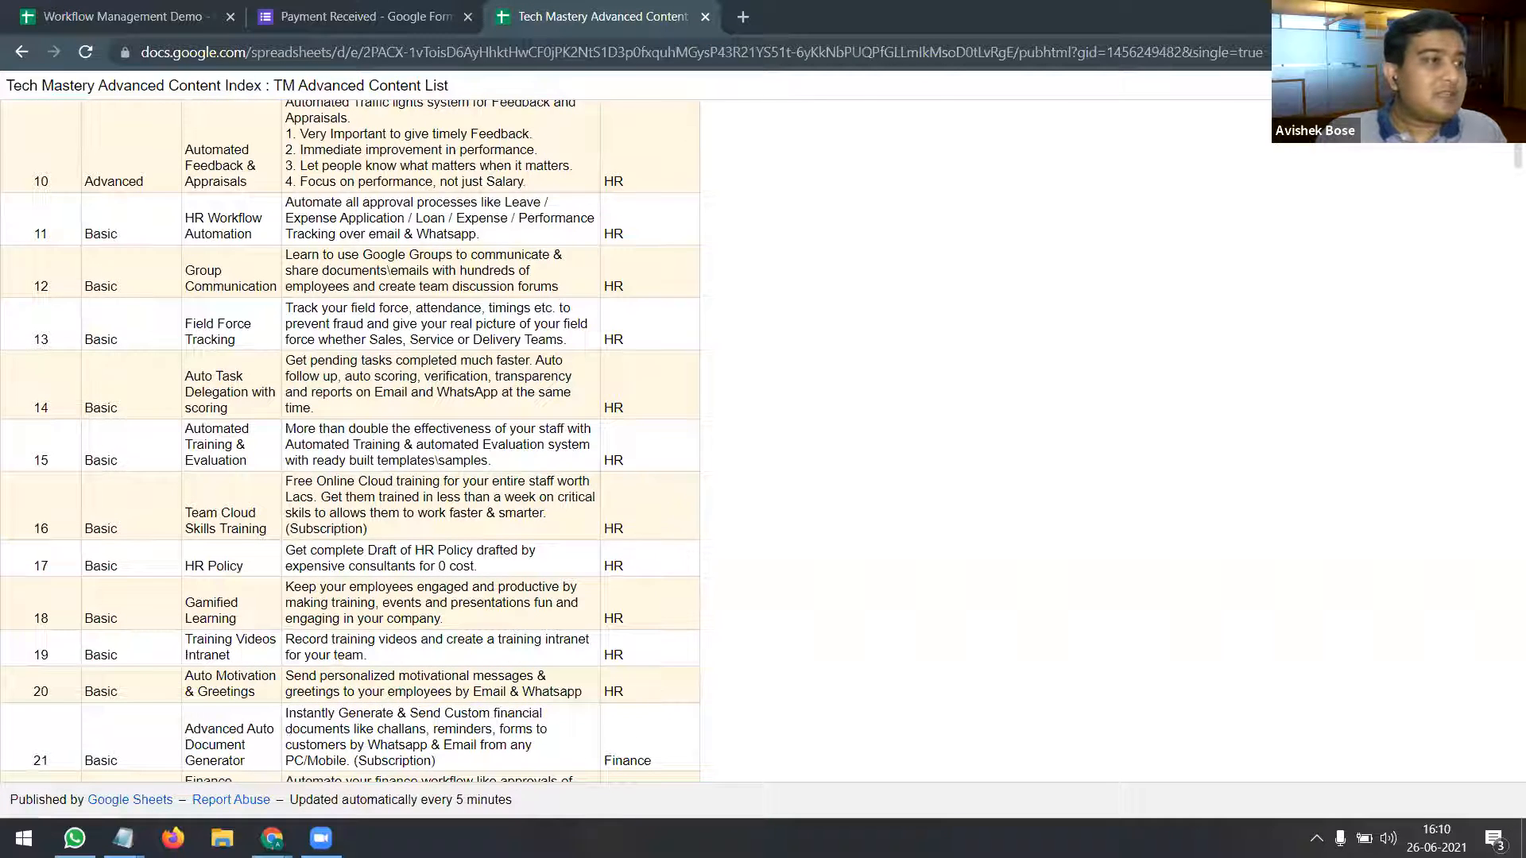
{"action": "scroll", "coordinate": [658, 542], "scroll_direction": "down", "scroll_amount": 2}
{"action": "scroll", "coordinate": [350, 442], "scroll_direction": "down", "scroll_amount": 4}
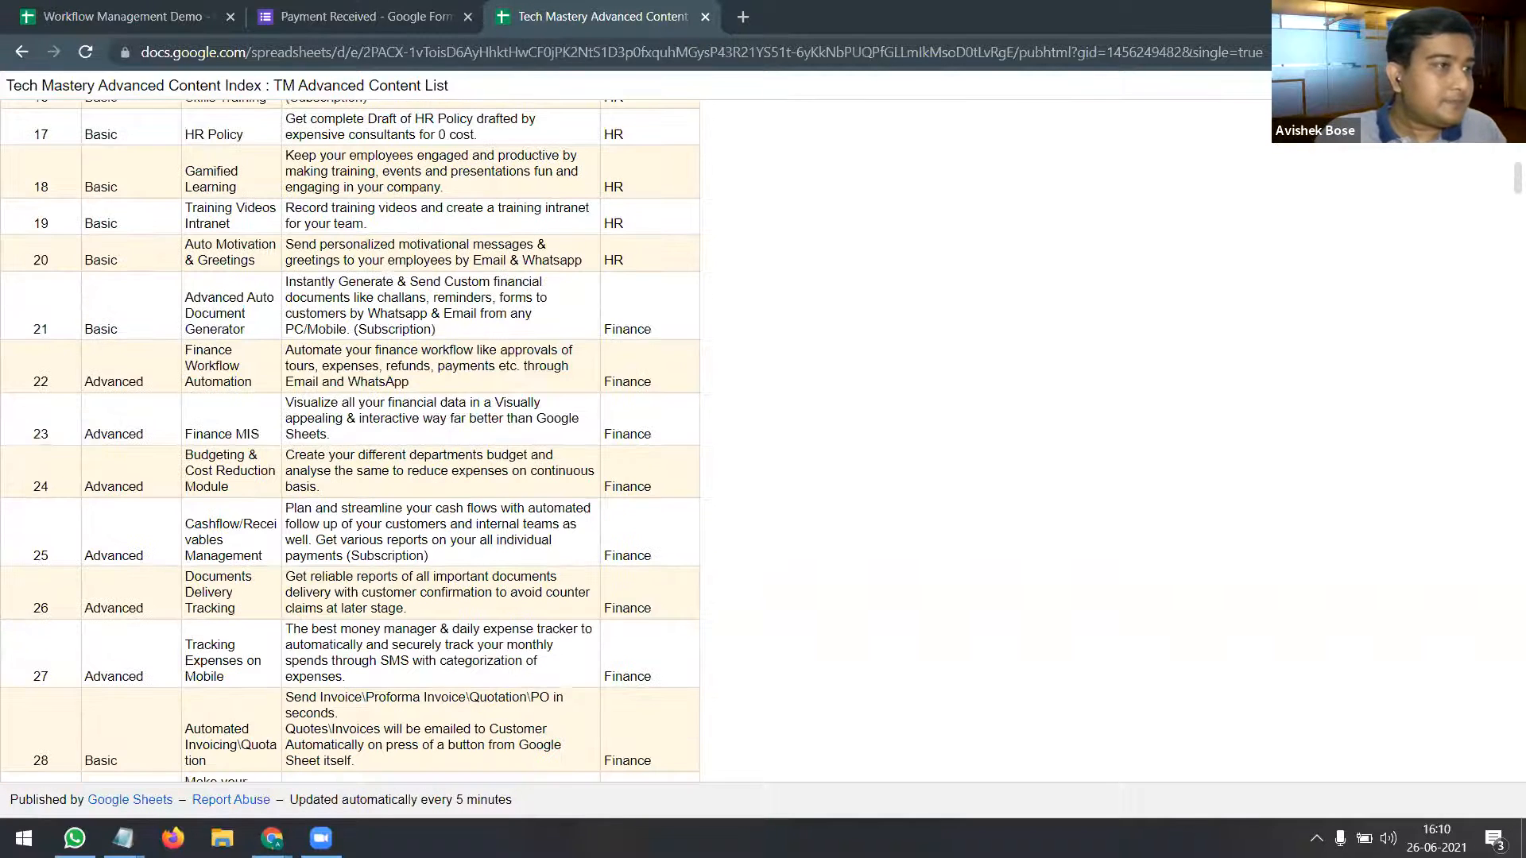
{"action": "scroll", "coordinate": [350, 441], "scroll_direction": "down", "scroll_amount": 4}
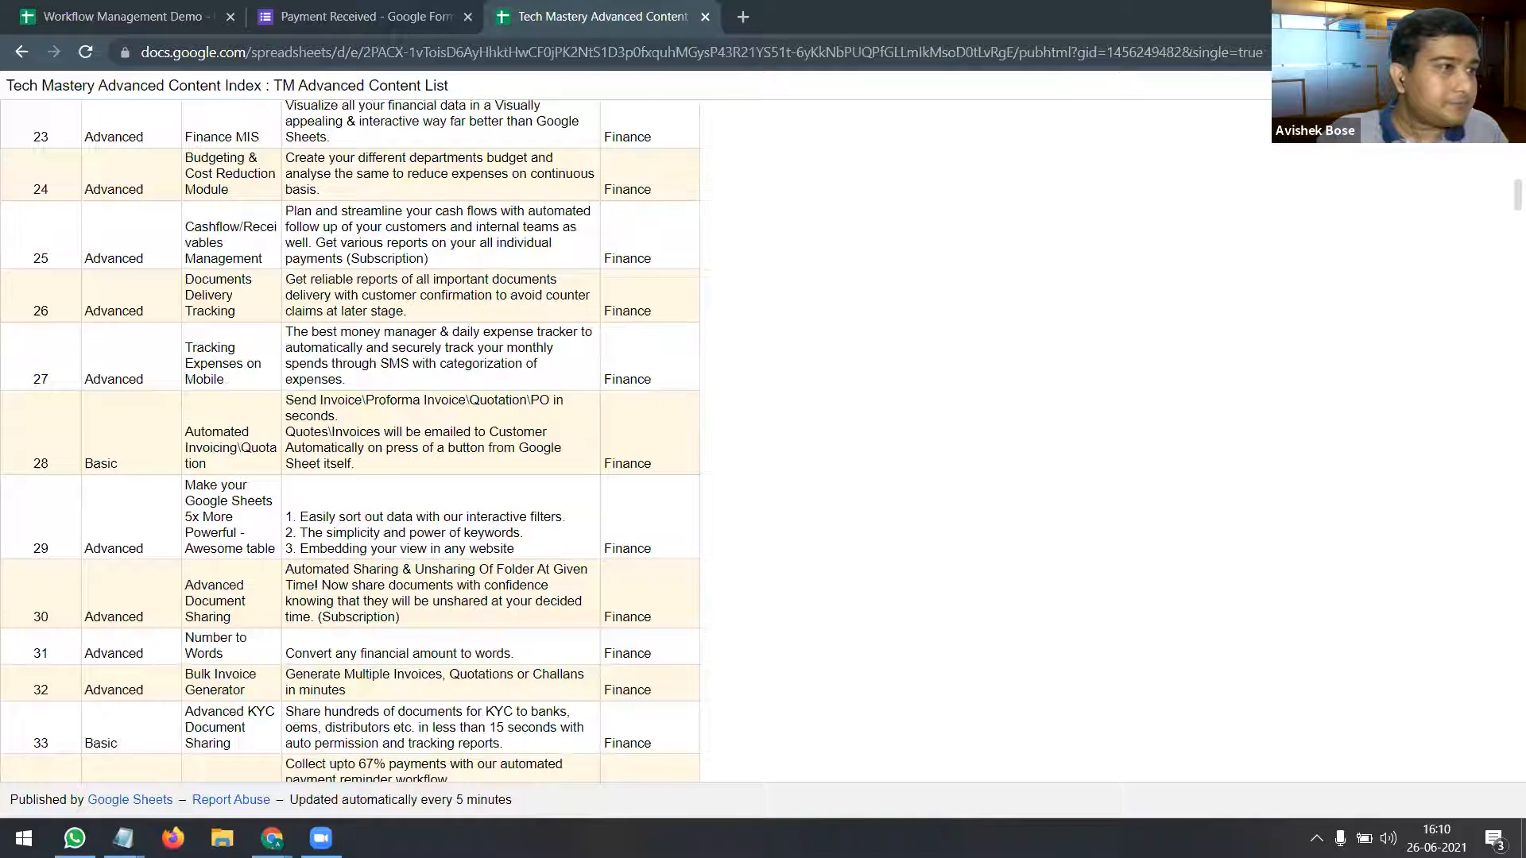
{"action": "scroll", "coordinate": [350, 441], "scroll_direction": "down", "scroll_amount": 1}
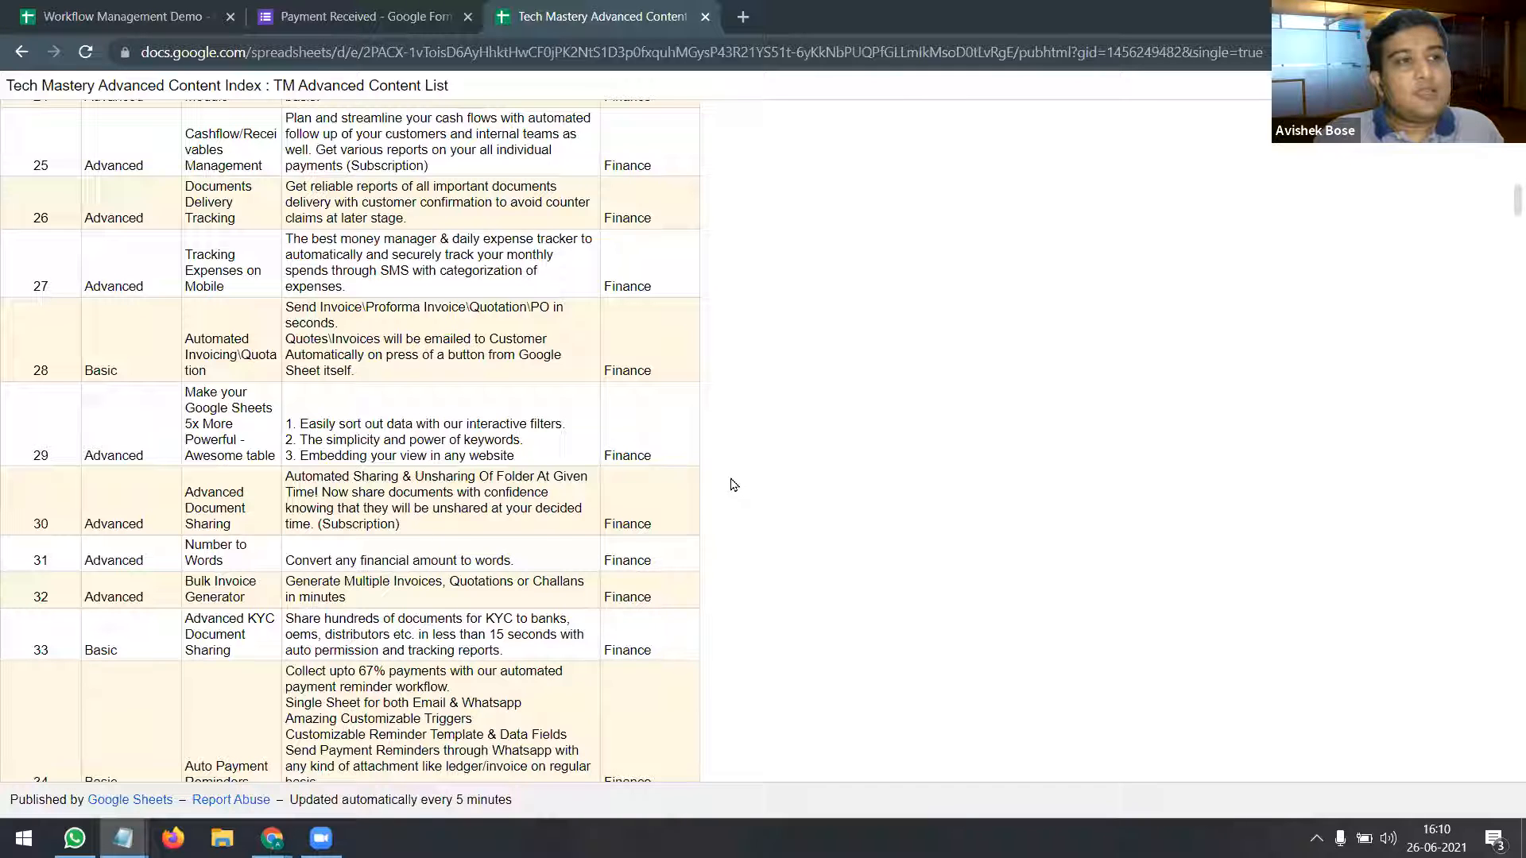
{"action": "scroll", "coordinate": [819, 470], "scroll_direction": "down", "scroll_amount": 1}
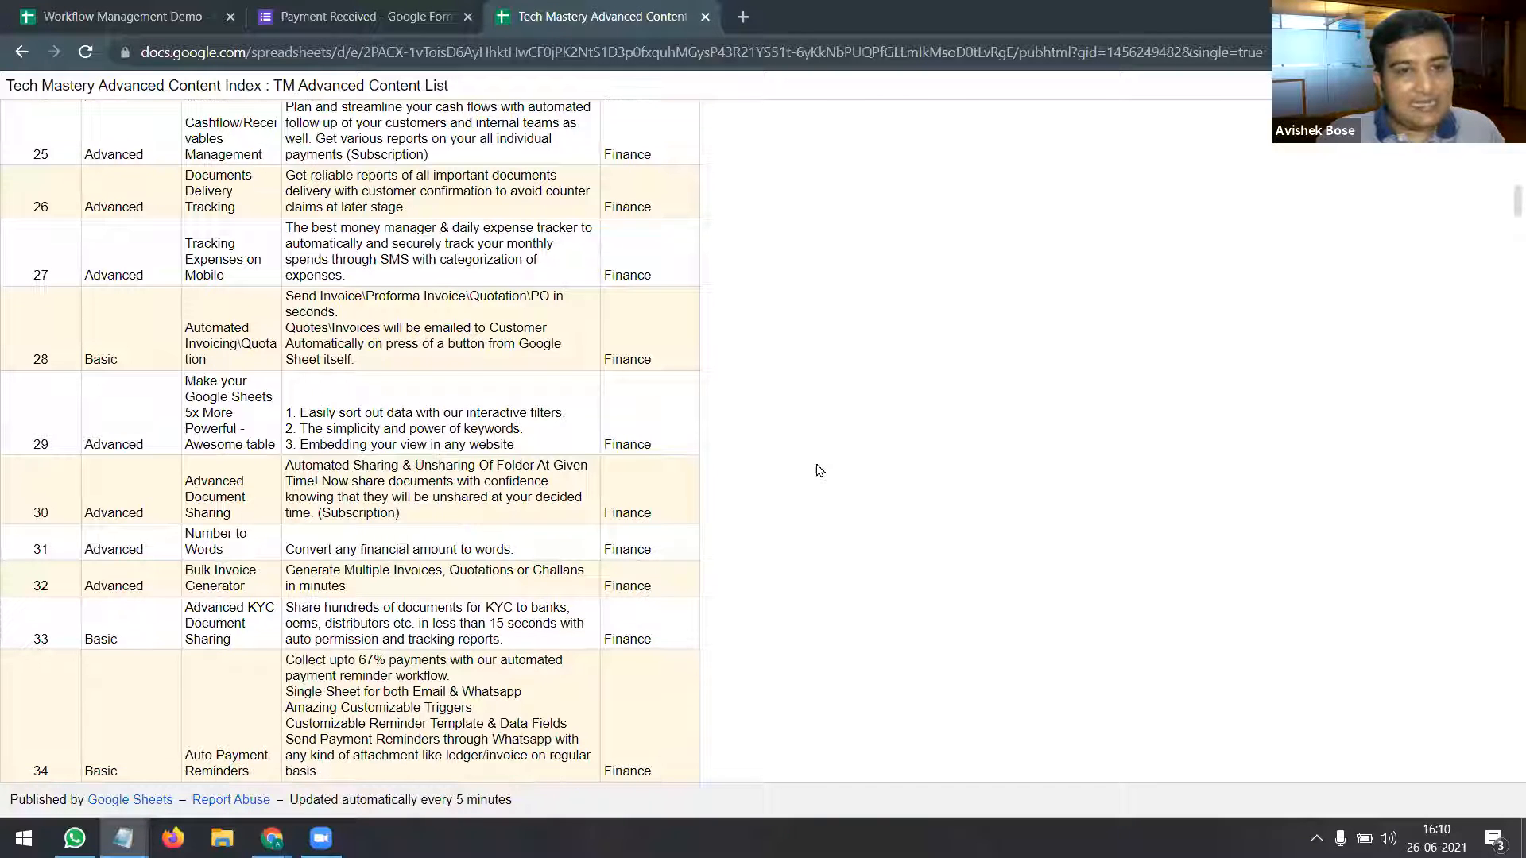
{"action": "scroll", "coordinate": [819, 470], "scroll_direction": "down", "scroll_amount": 5}
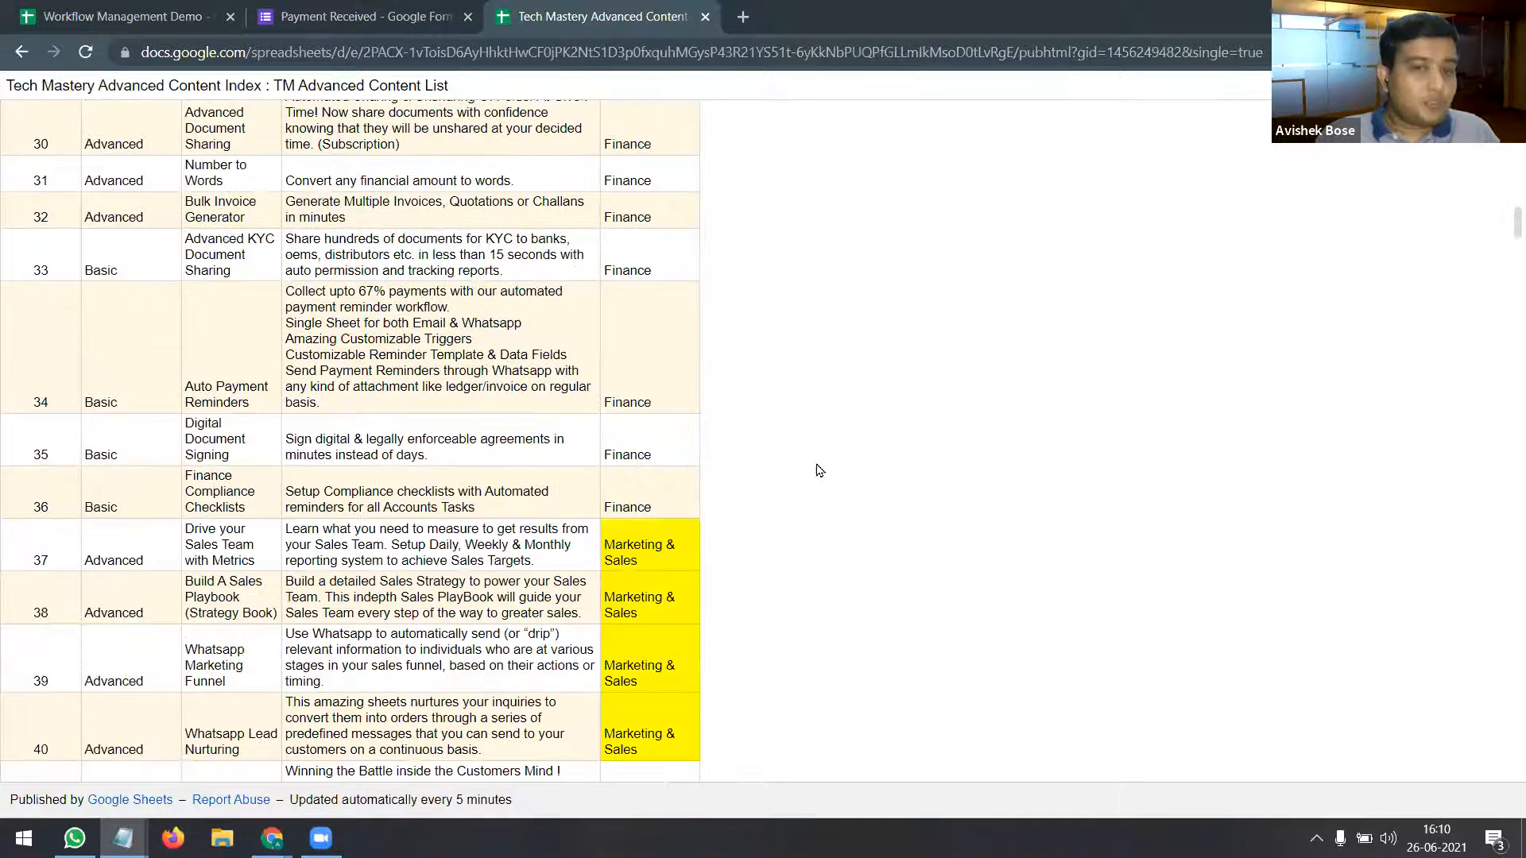
{"action": "scroll", "coordinate": [819, 470], "scroll_direction": "down", "scroll_amount": 3}
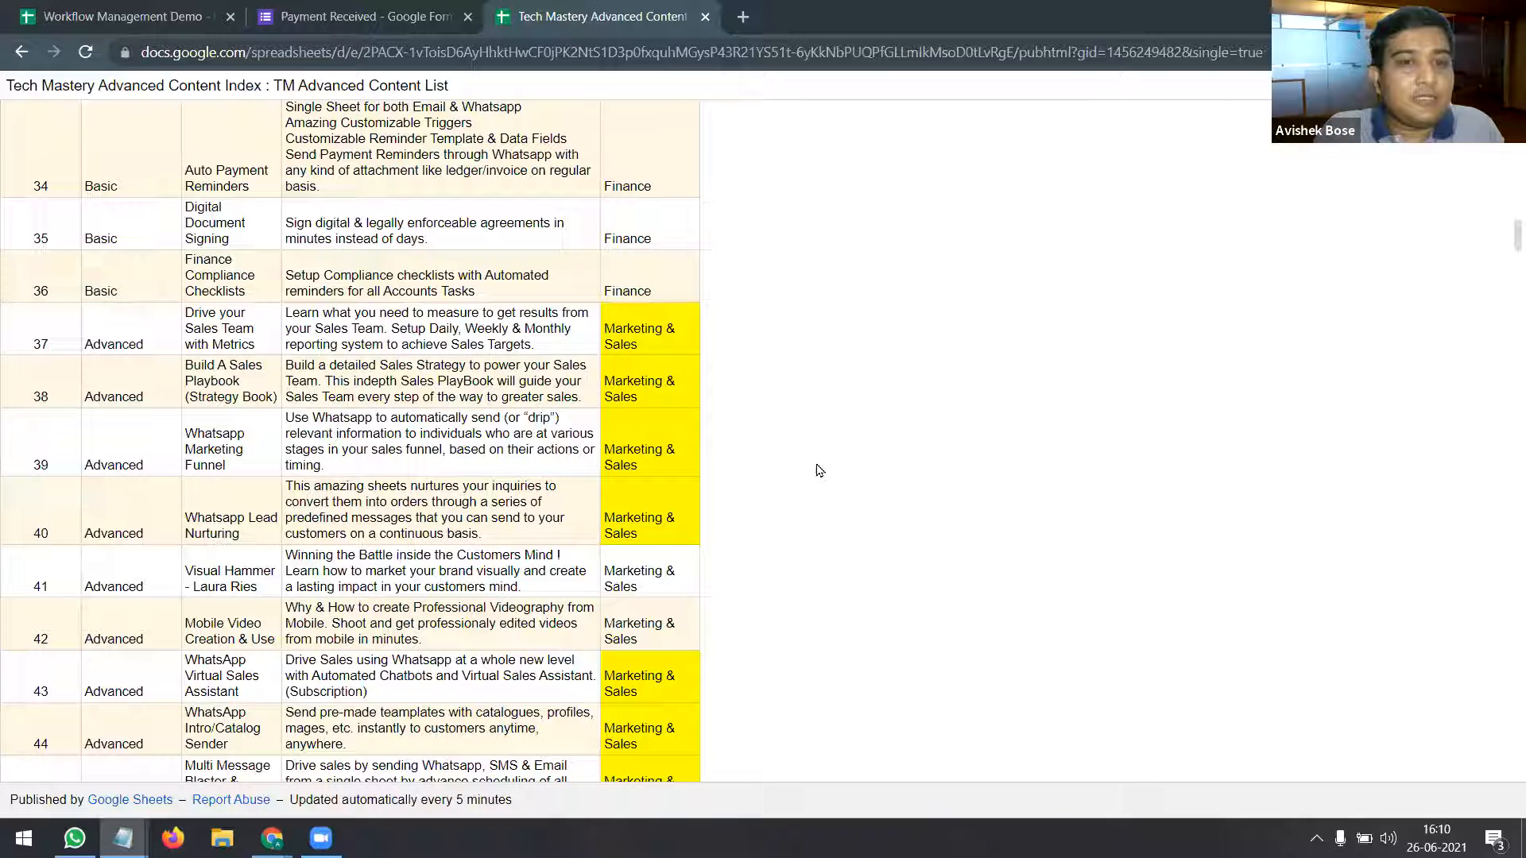
{"action": "scroll", "coordinate": [819, 471], "scroll_direction": "down", "scroll_amount": 4}
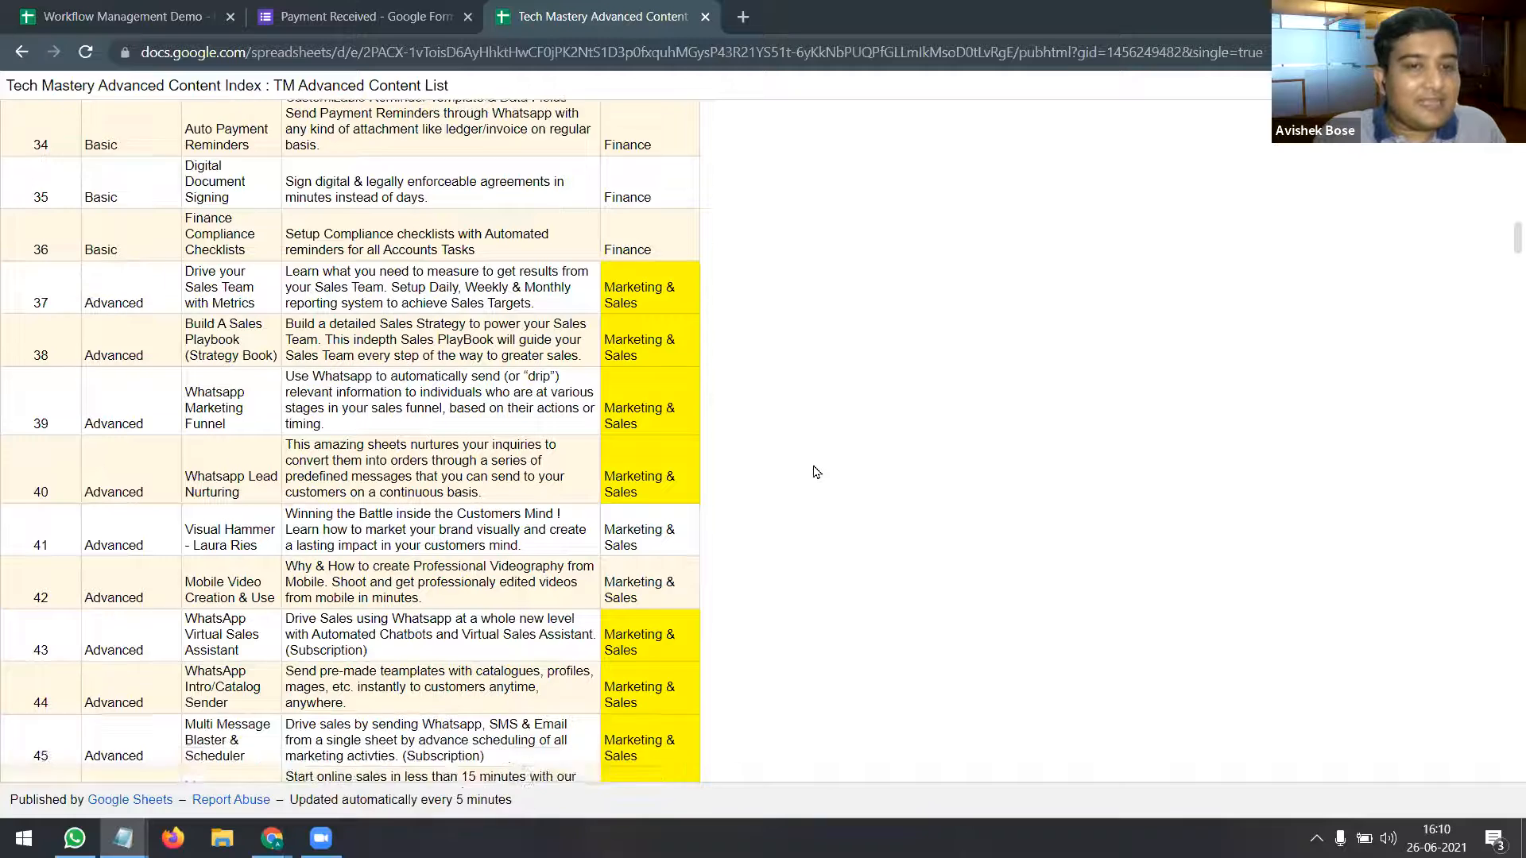
{"action": "scroll", "coordinate": [501, 521], "scroll_direction": "down", "scroll_amount": 2}
{"action": "scroll", "coordinate": [578, 511], "scroll_direction": "down", "scroll_amount": 9}
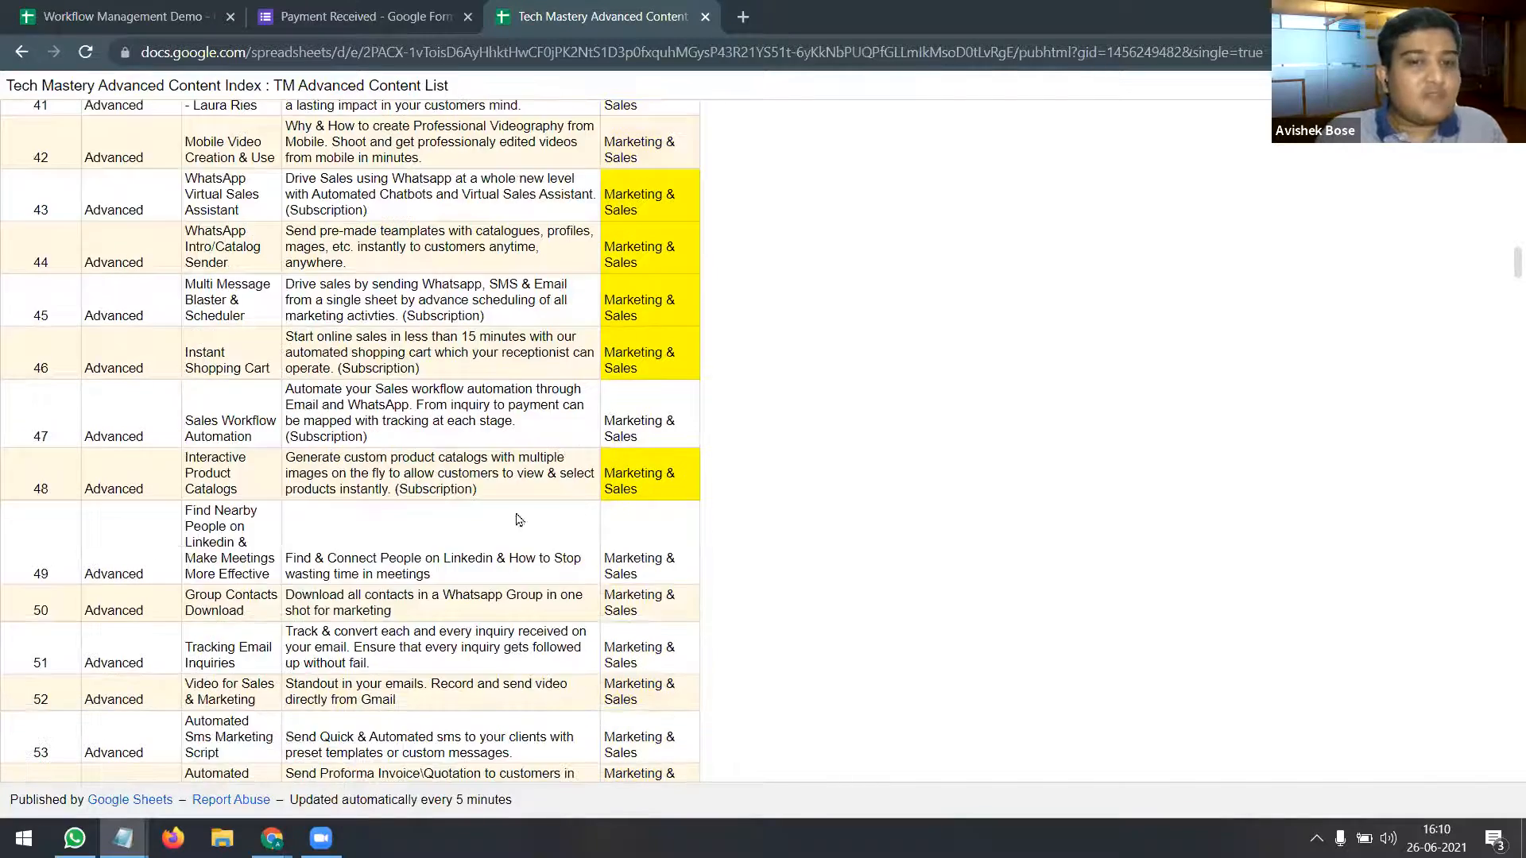
{"action": "scroll", "coordinate": [350, 441], "scroll_direction": "down", "scroll_amount": 5}
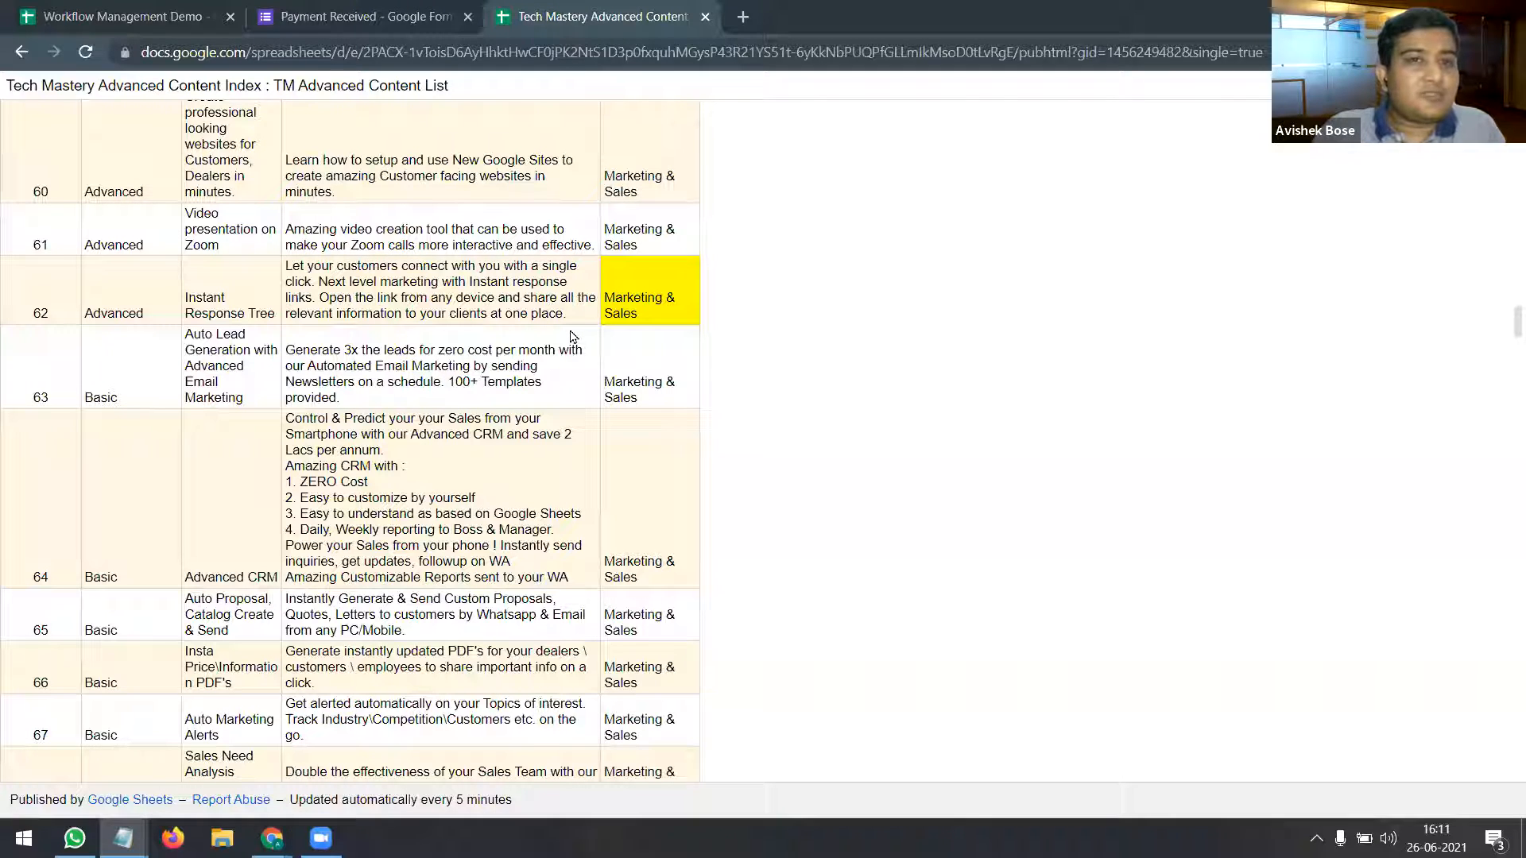
Step: Close the Tech Mastery content tab and select J11 on 'Workflow for XYZ' to clear row 9
{"action": "left_click", "coordinate": [703, 17]}
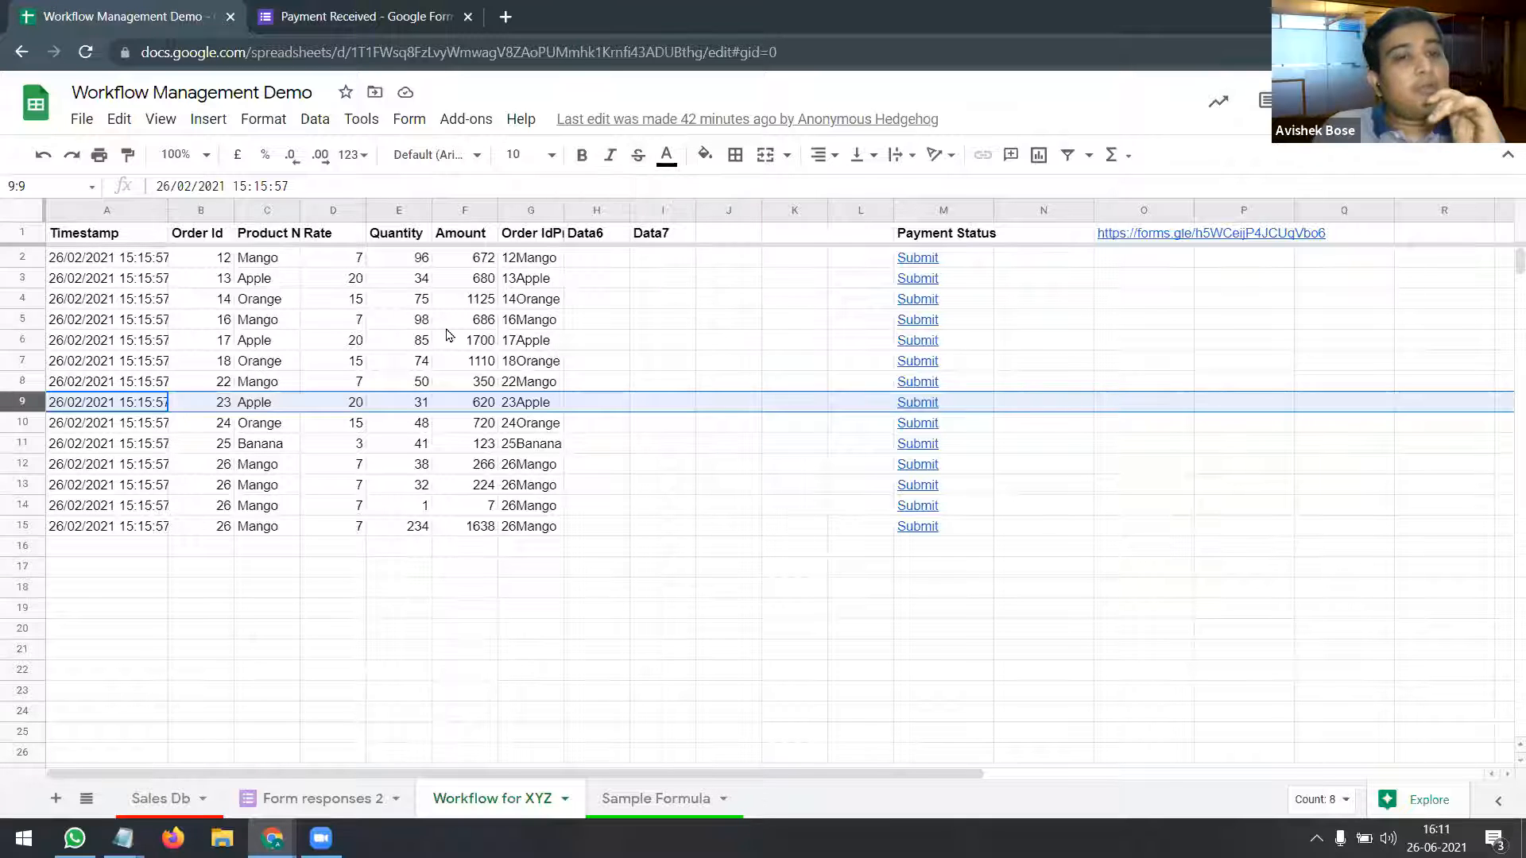
{"action": "left_click", "coordinate": [757, 447]}
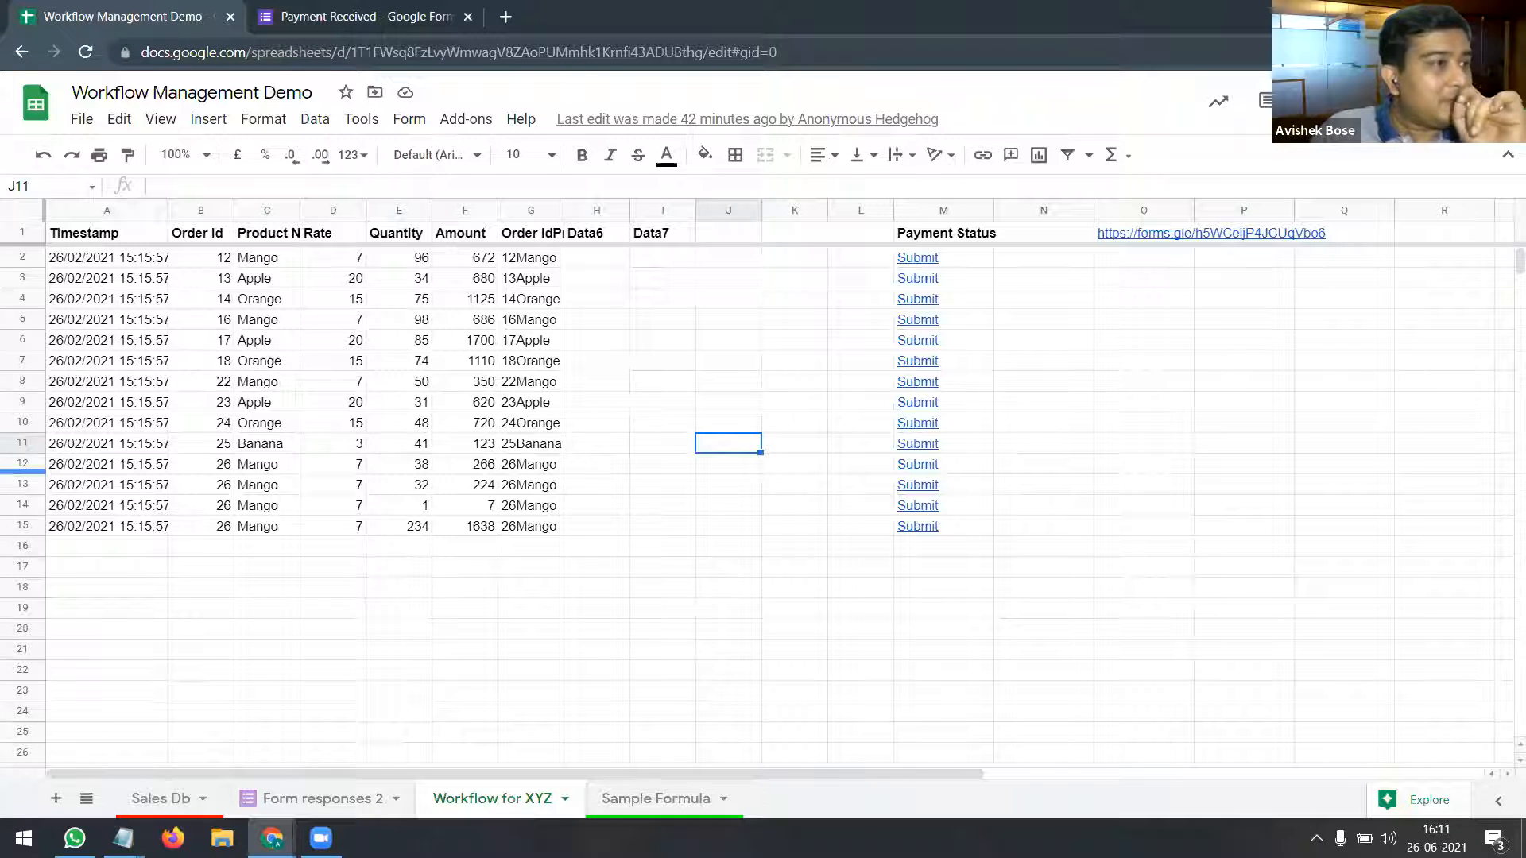
Step: Copy the DME WA group link from Sample Formula cell D10 and open it in a new tab
{"action": "left_click", "coordinate": [690, 798]}
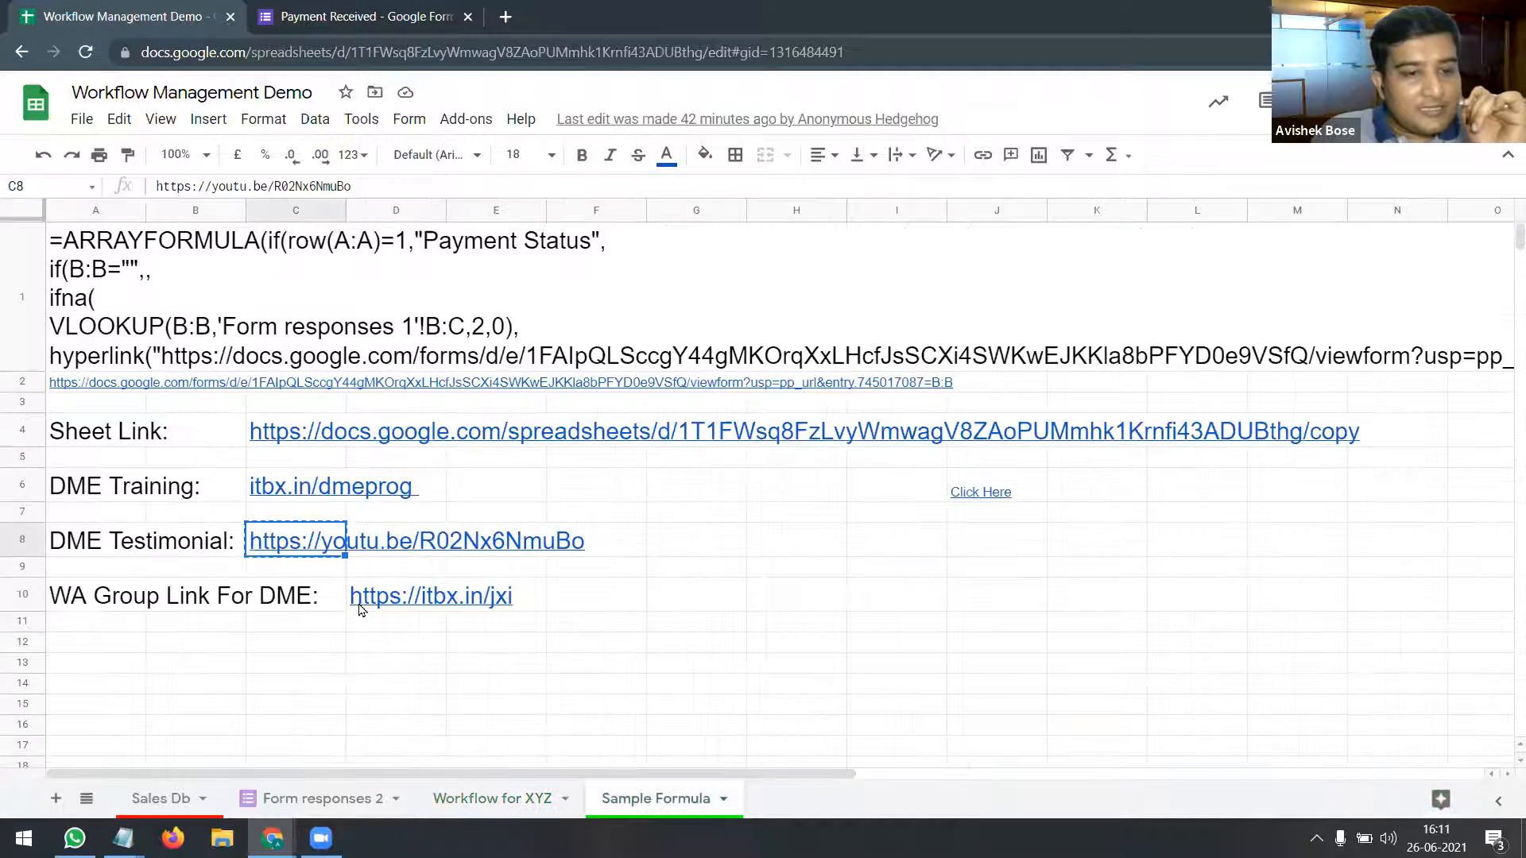
{"action": "left_click", "coordinate": [366, 608]}
{"action": "left_click_drag", "start_coordinate": [288, 188], "coordinate": [155, 193]}
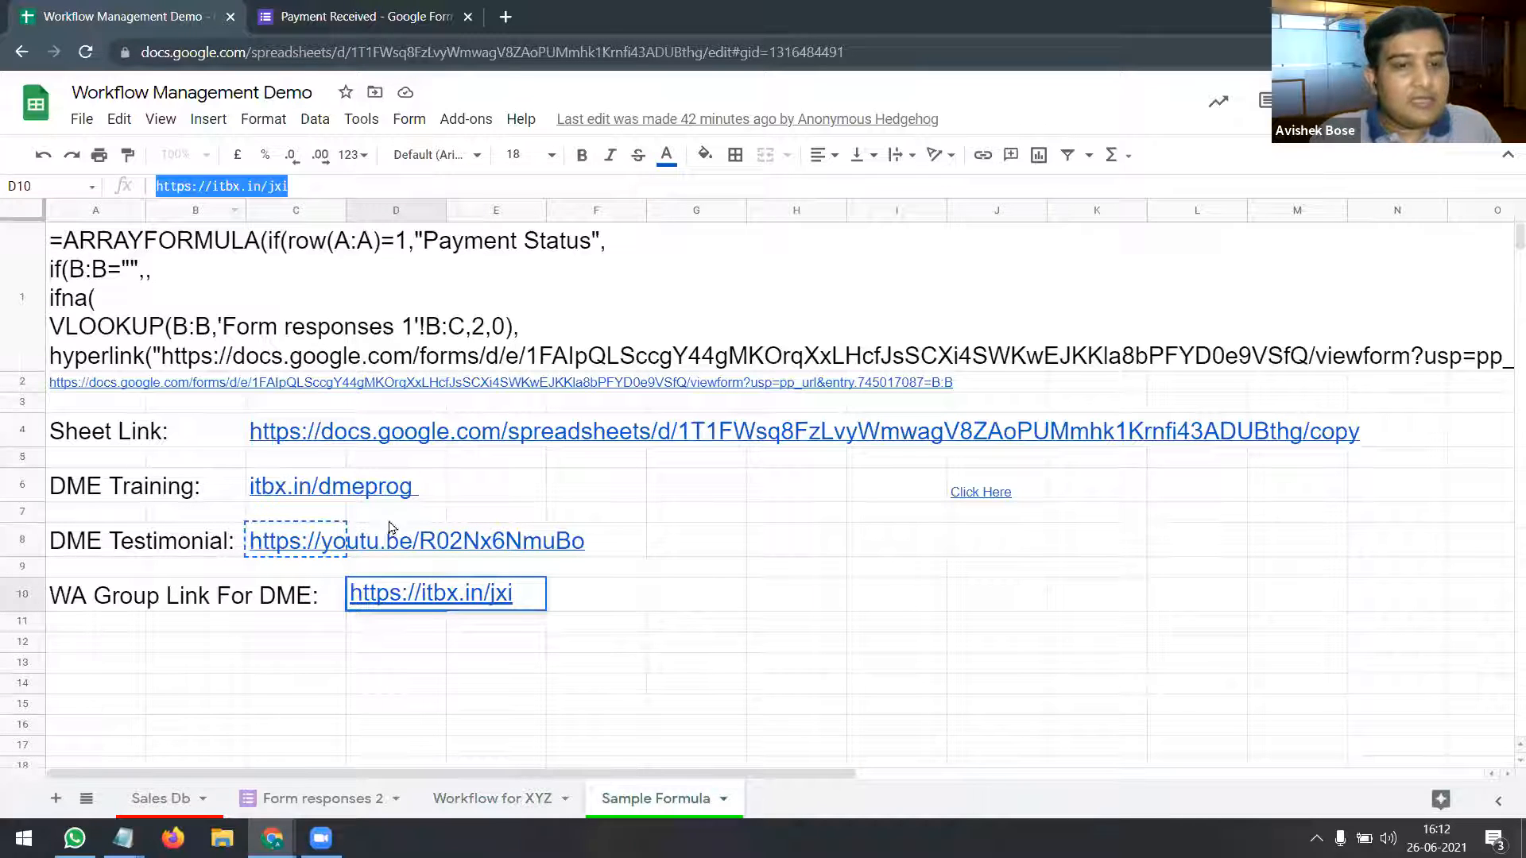
{"action": "key", "text": "alt+Tab"}
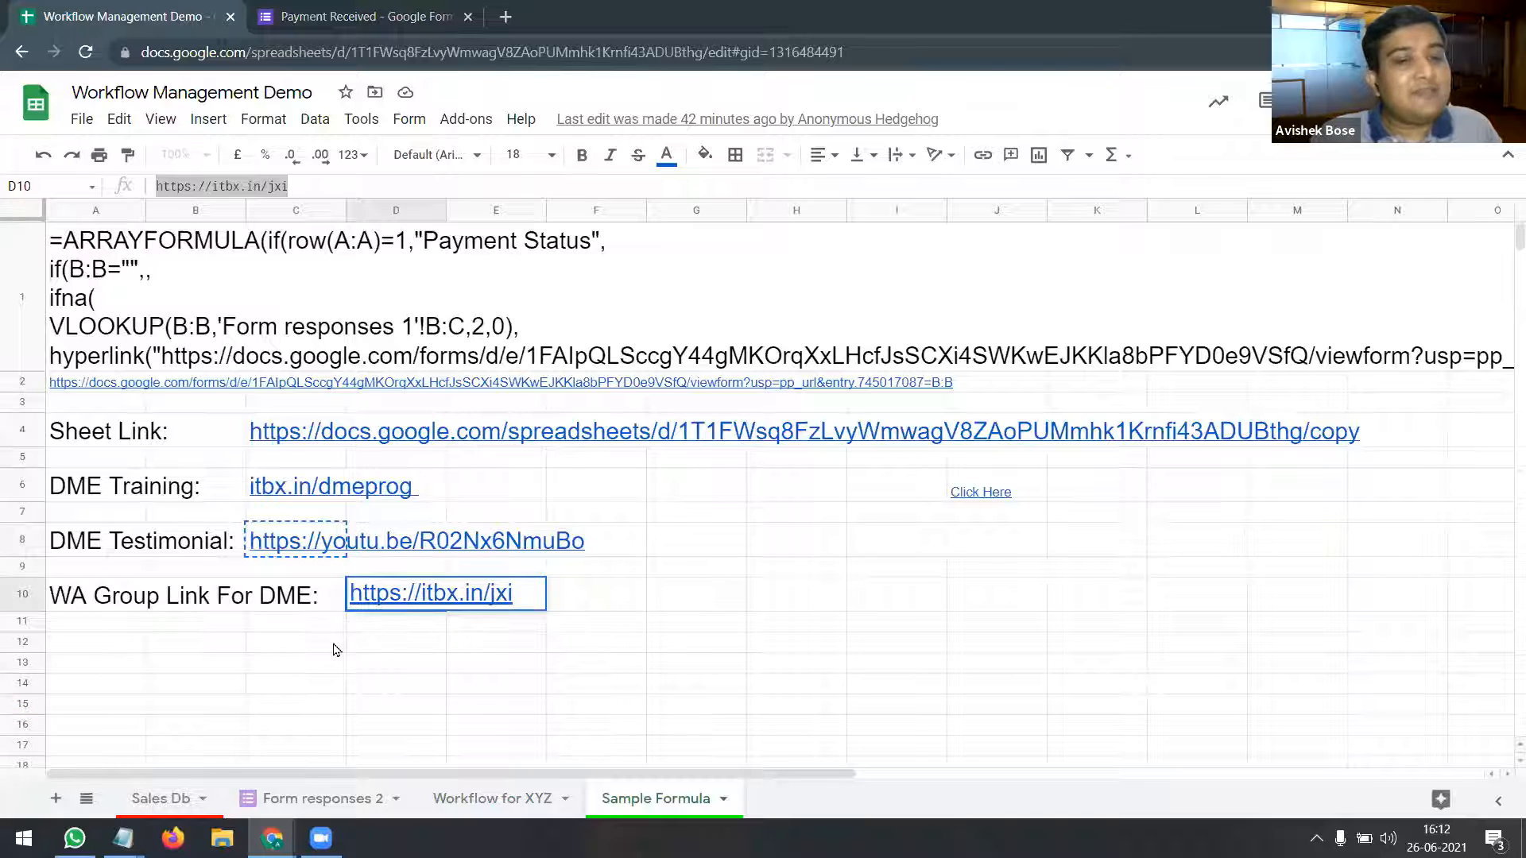
{"action": "left_click", "coordinate": [402, 591]}
{"action": "left_click", "coordinate": [433, 627]}
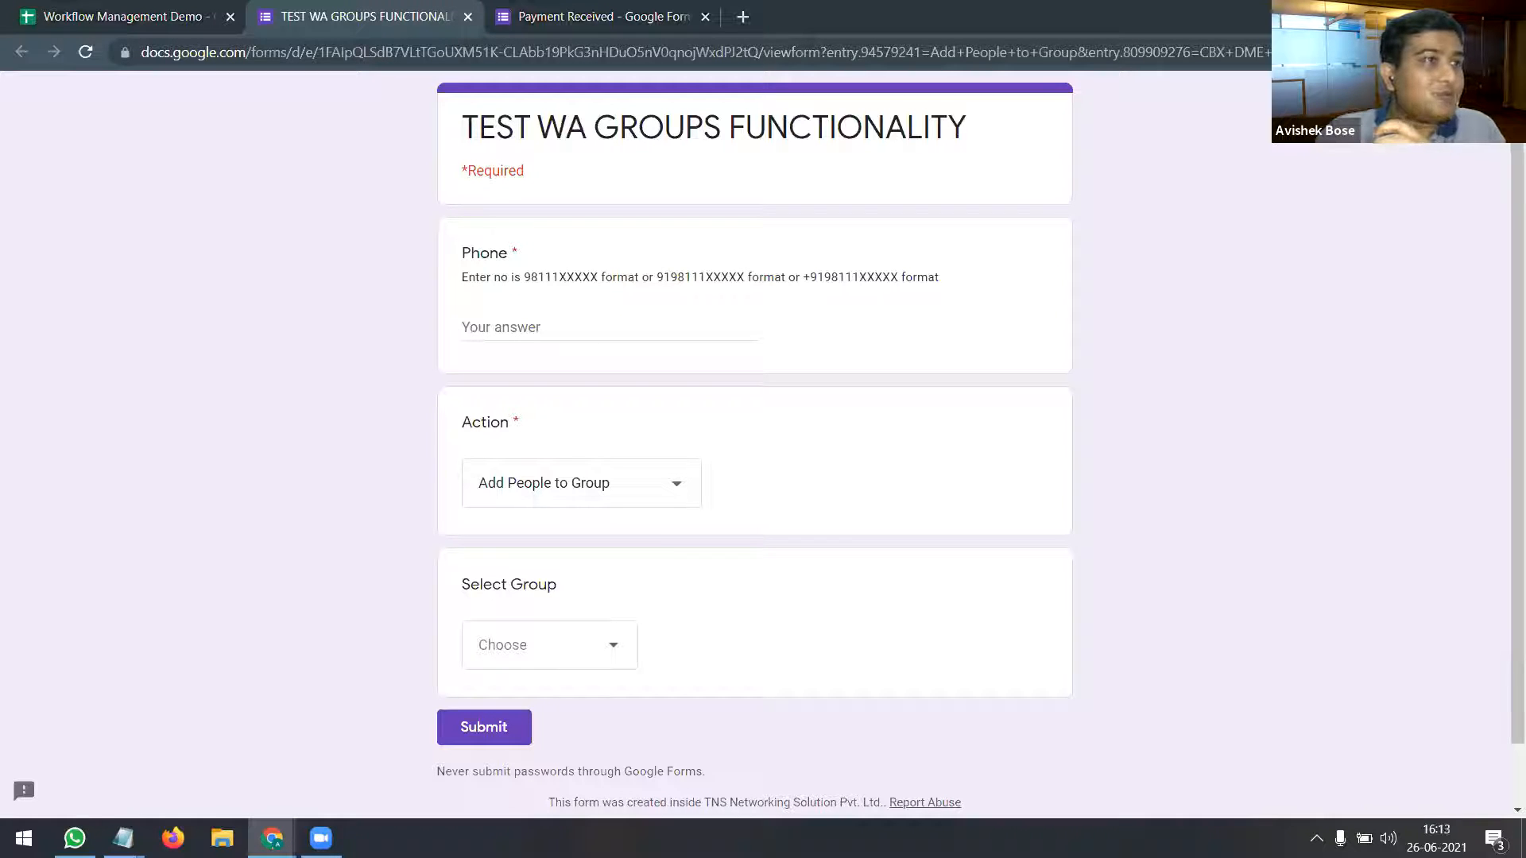
Step: Close the TEST WA GROUPS FUNCTIONALITY form tab, prefilled with 'Add People to Group'
{"action": "key", "text": "alt+Tab"}
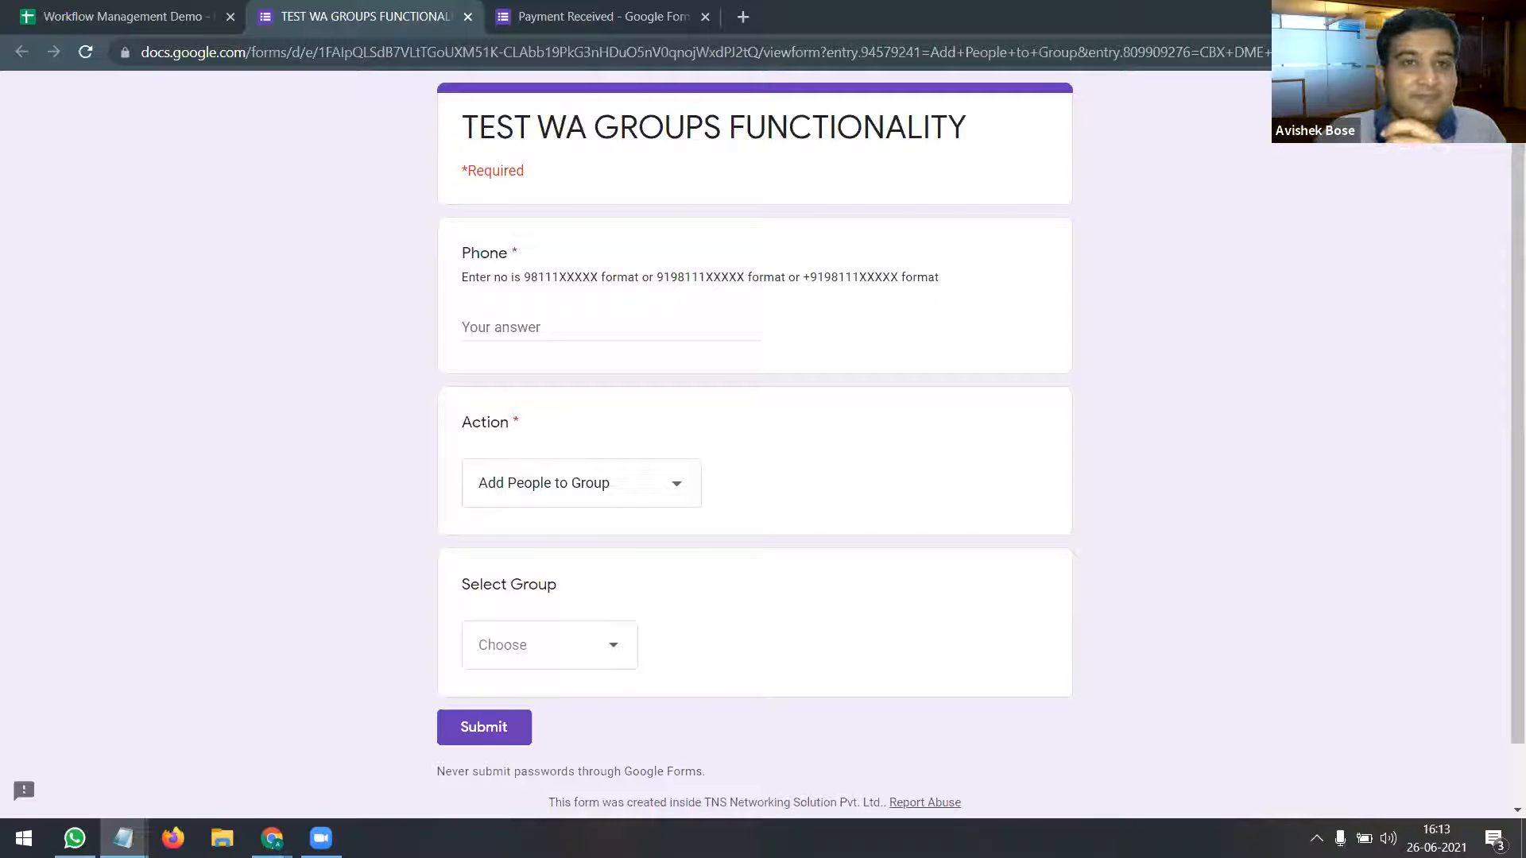
{"action": "left_click", "coordinate": [467, 16]}
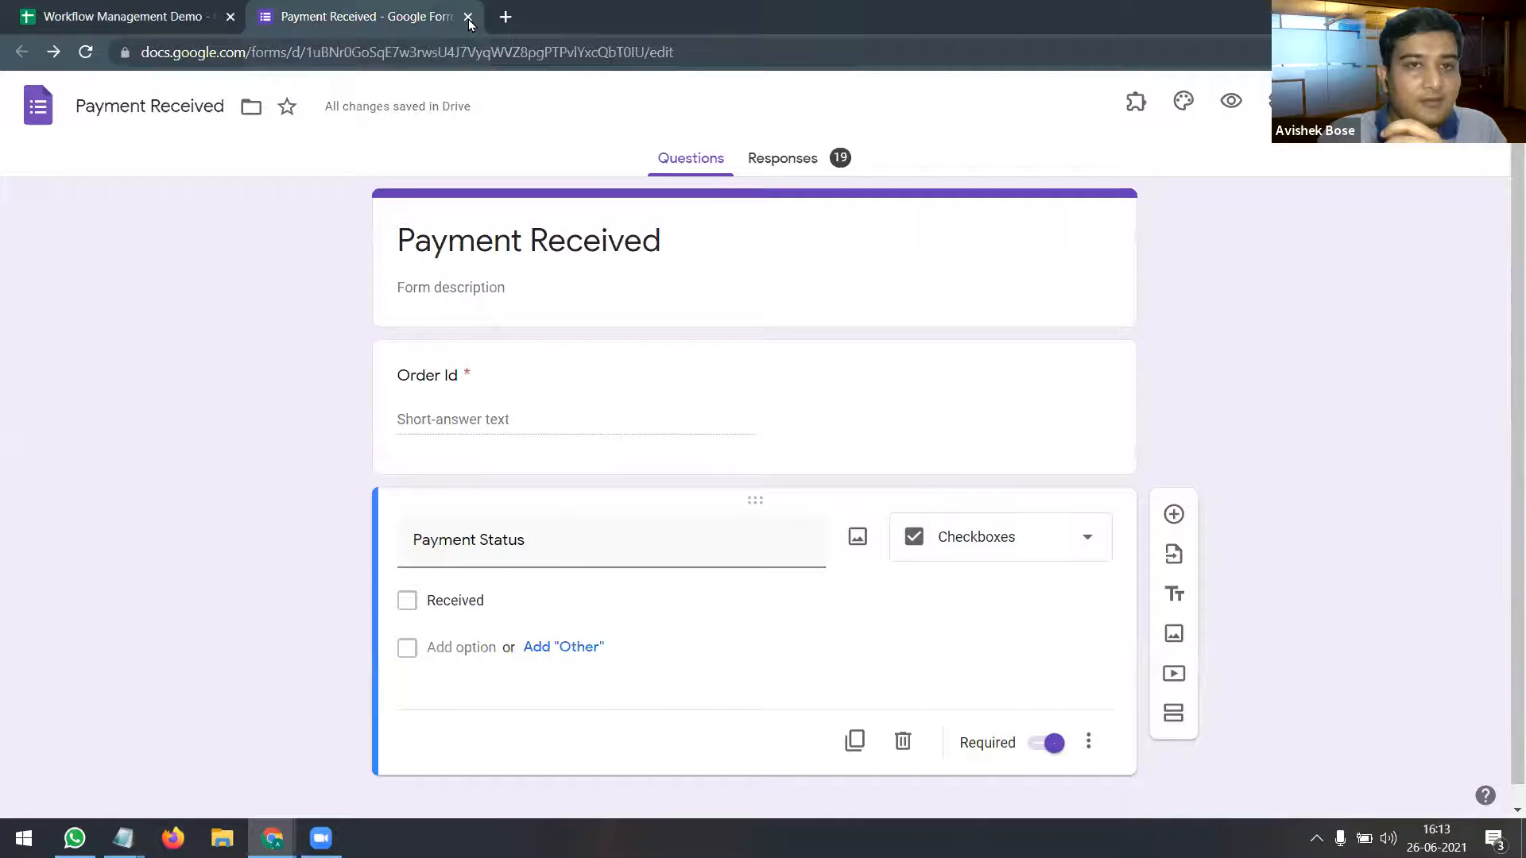
Step: Close the Payment Received form tab and select the 'Workflow for XYZ' sheet with 14 orders
{"action": "left_click", "coordinate": [467, 16]}
{"action": "left_click", "coordinate": [474, 806]}
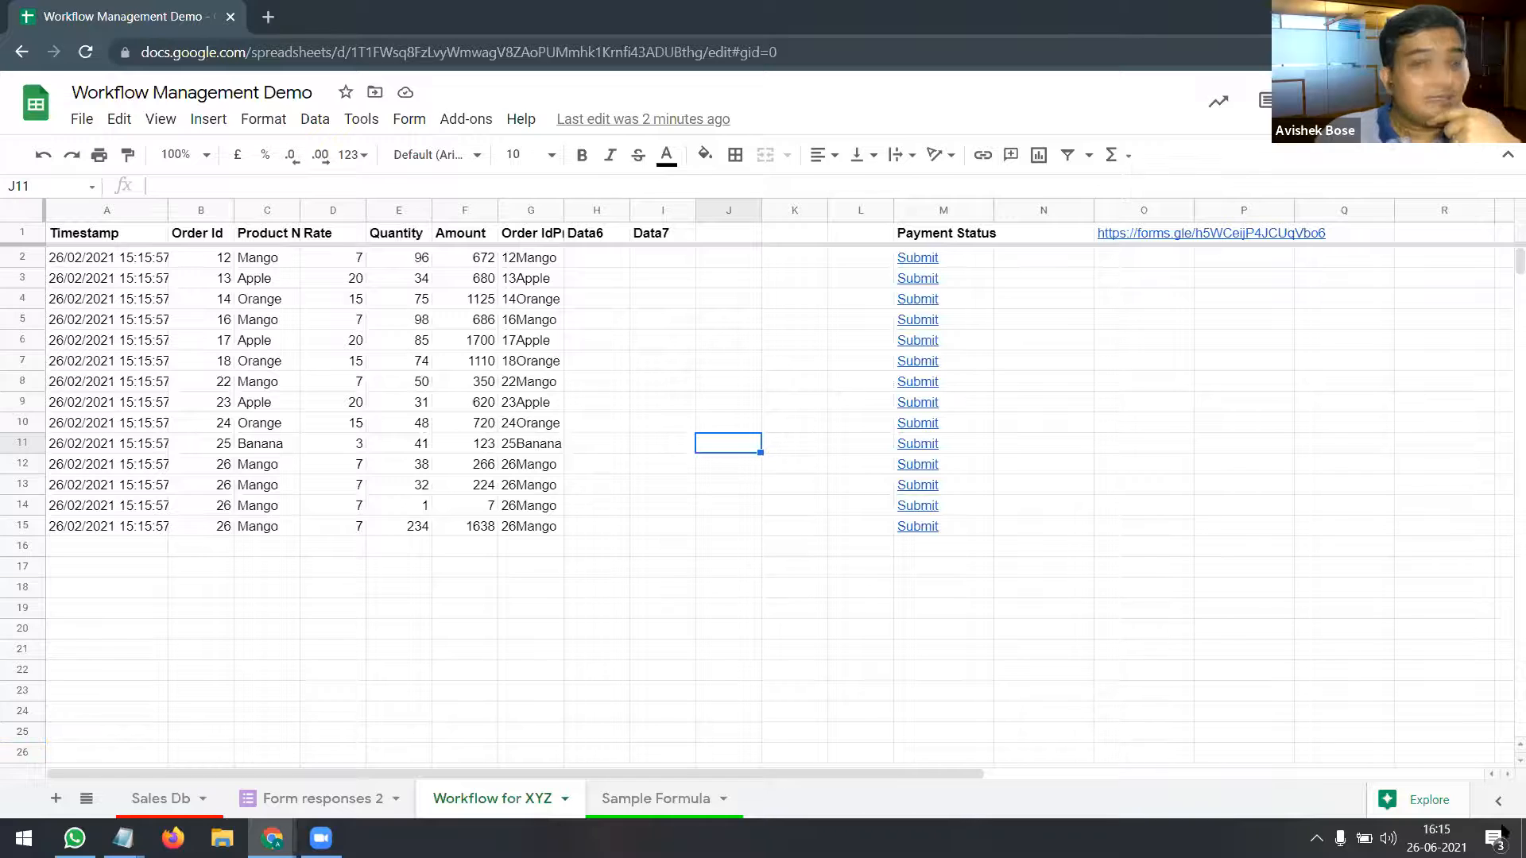
Step: Open the Windows calendar from the taskbar clock and view Saturday 10, which has no events
{"action": "left_click", "coordinate": [1436, 838]}
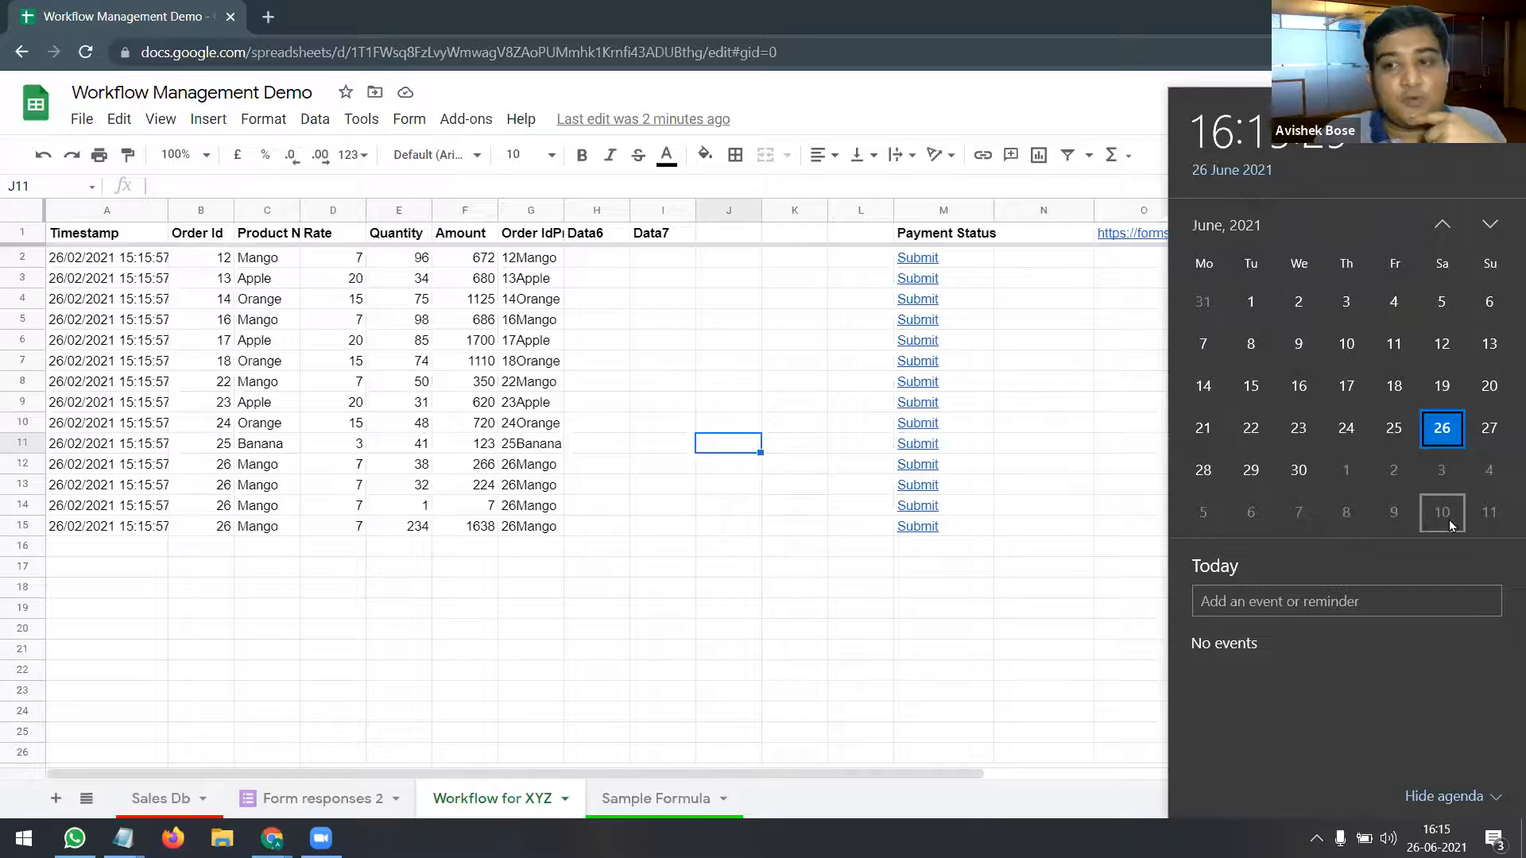
{"action": "left_click", "coordinate": [1447, 520]}
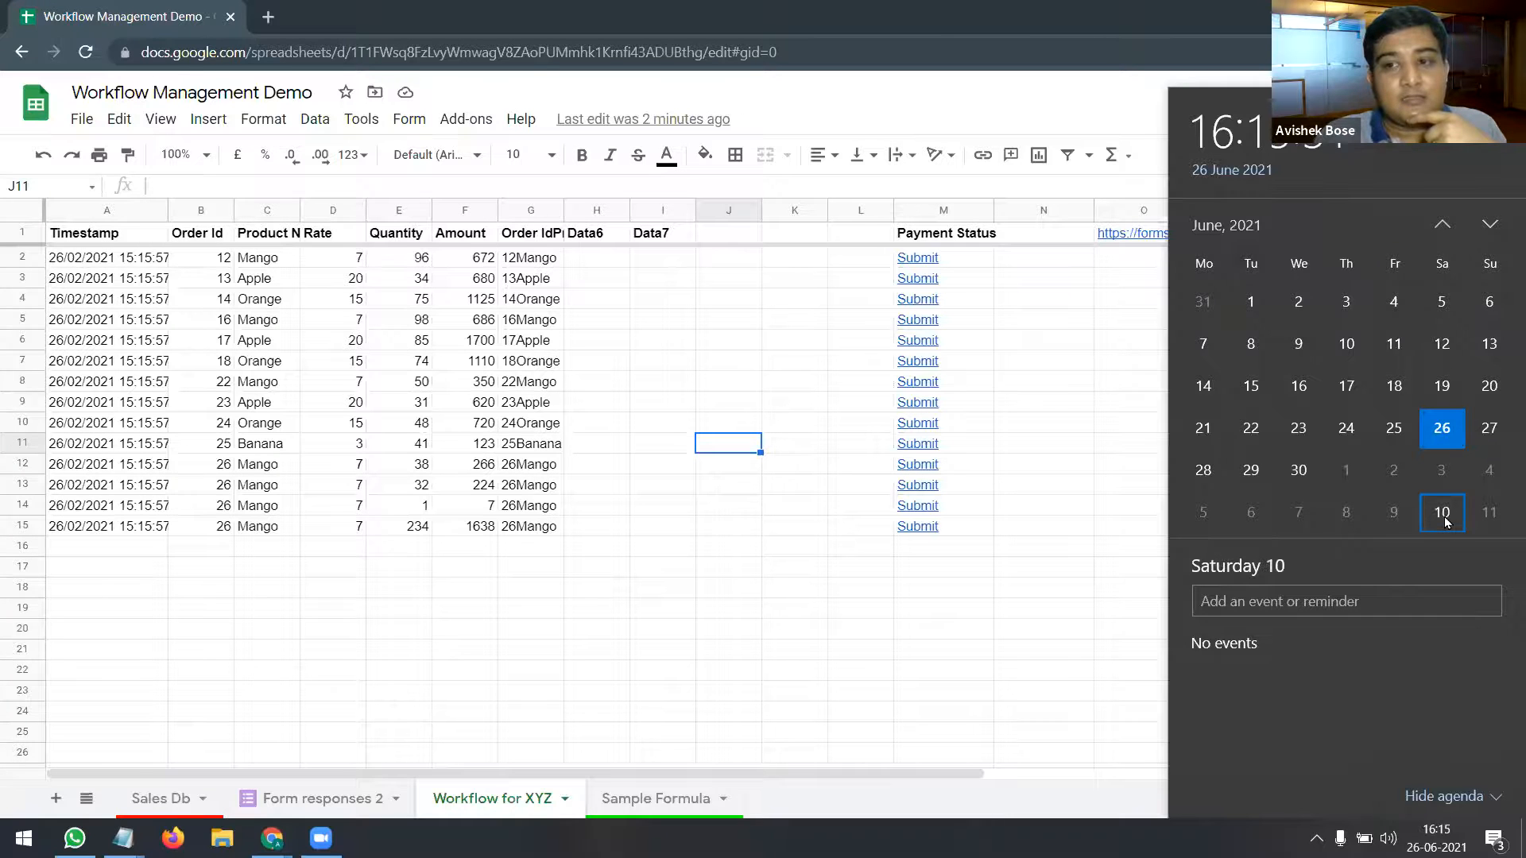